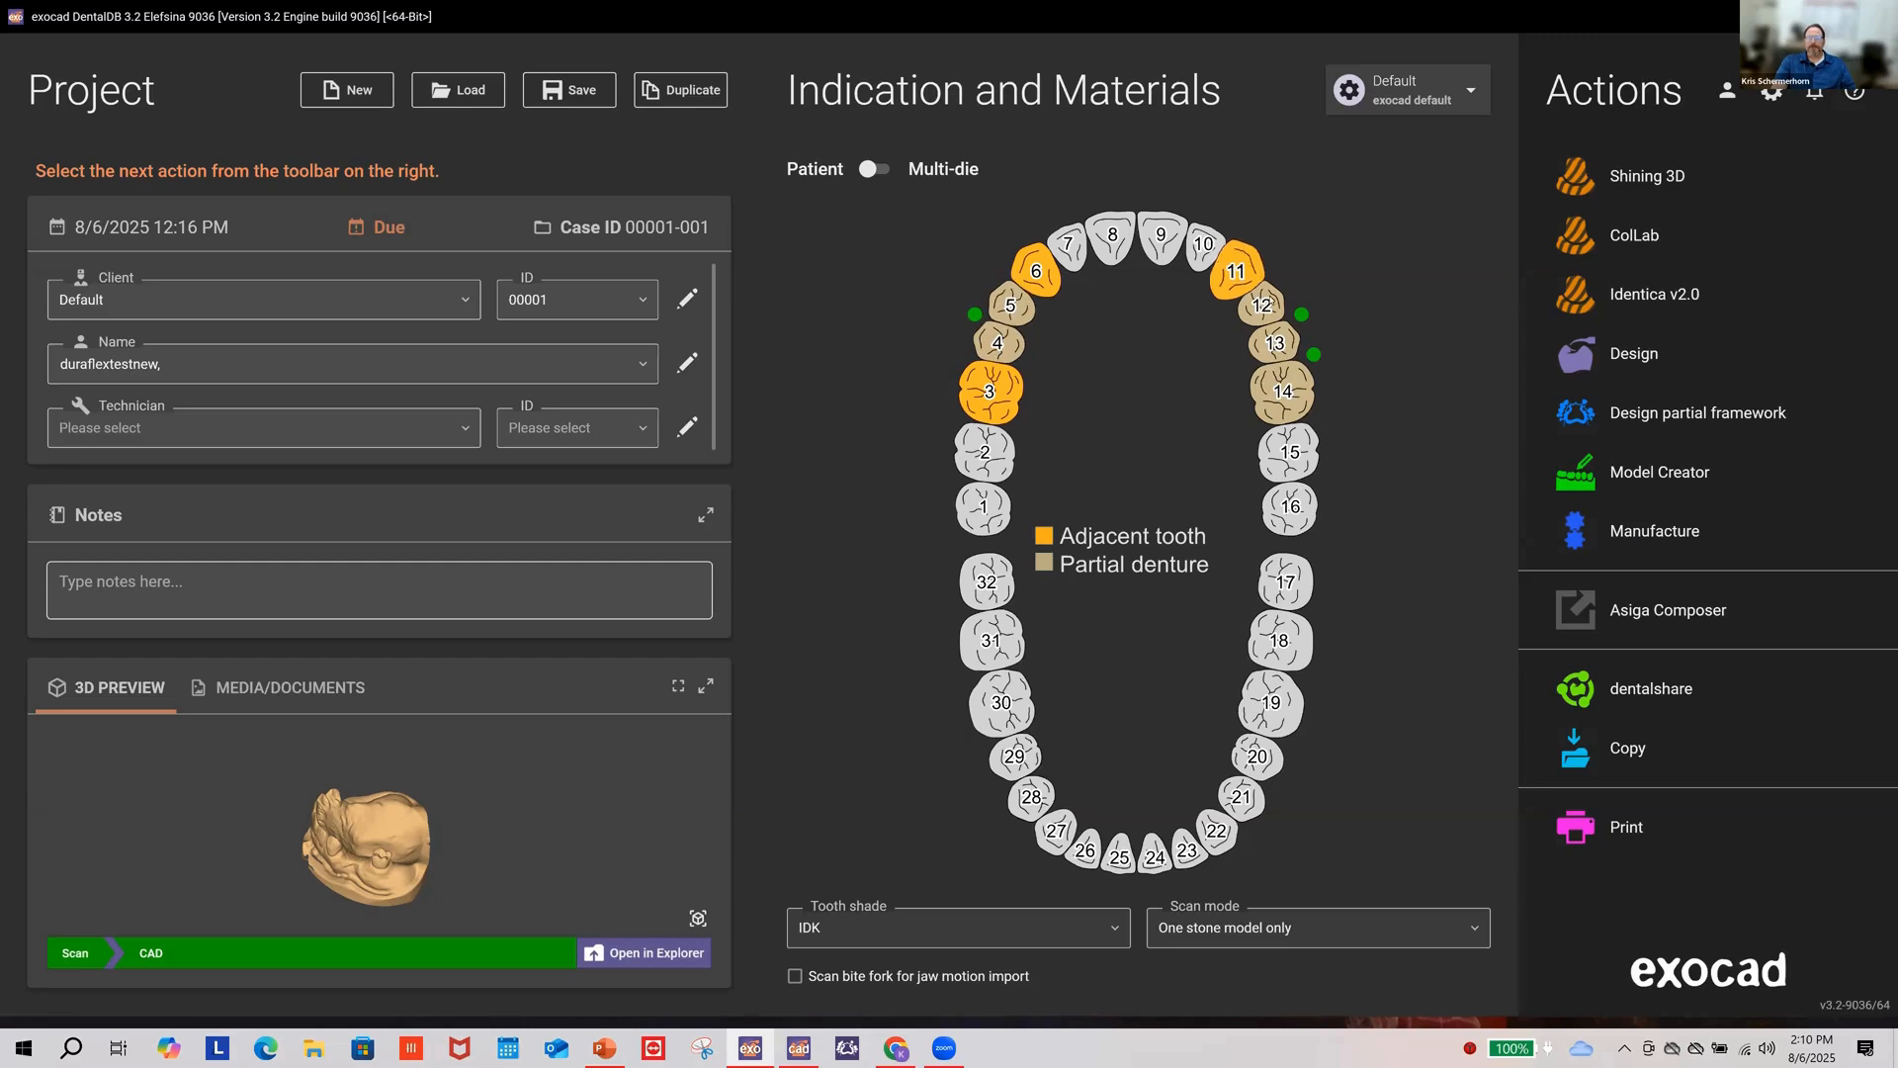
Step: Check tooth 14's indication, then disconnect and reconnect teeth 13 and 14
{"action": "left_click", "coordinate": [1283, 391]}
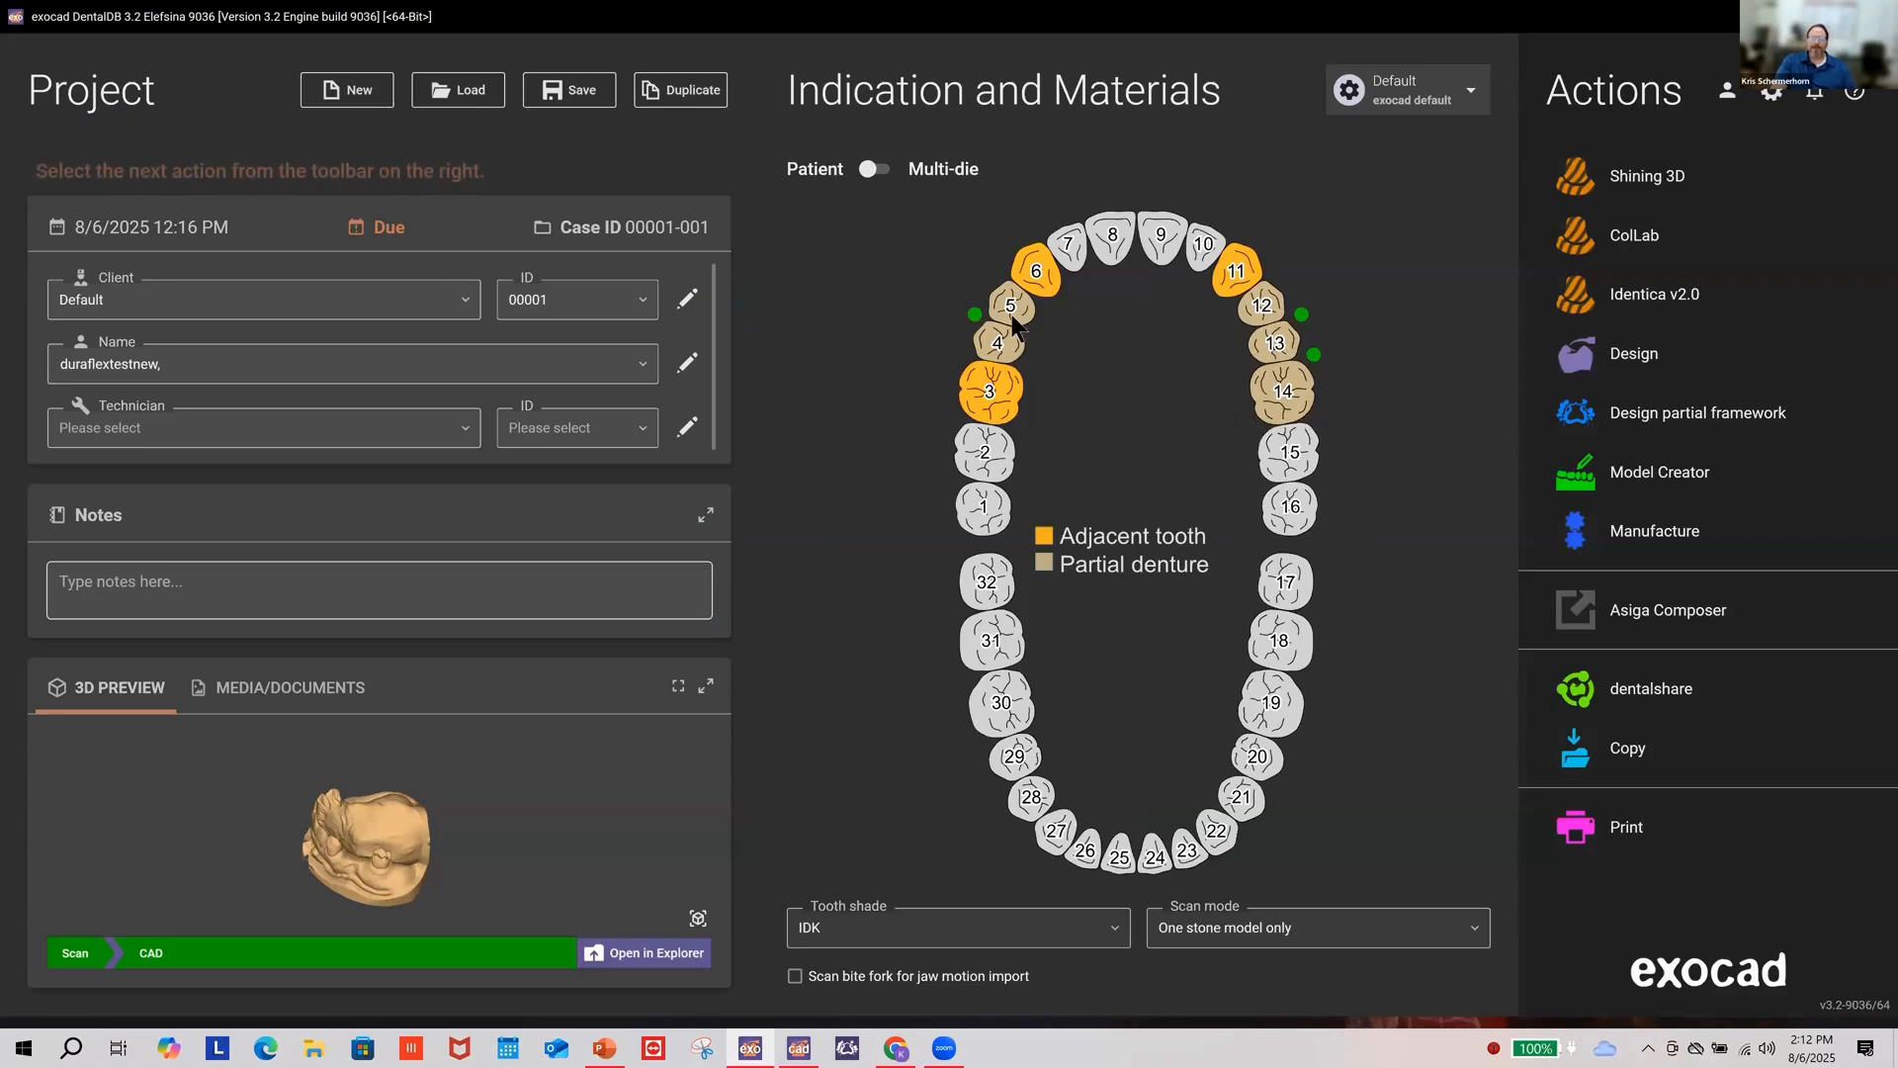
{"action": "left_click", "coordinate": [1313, 356]}
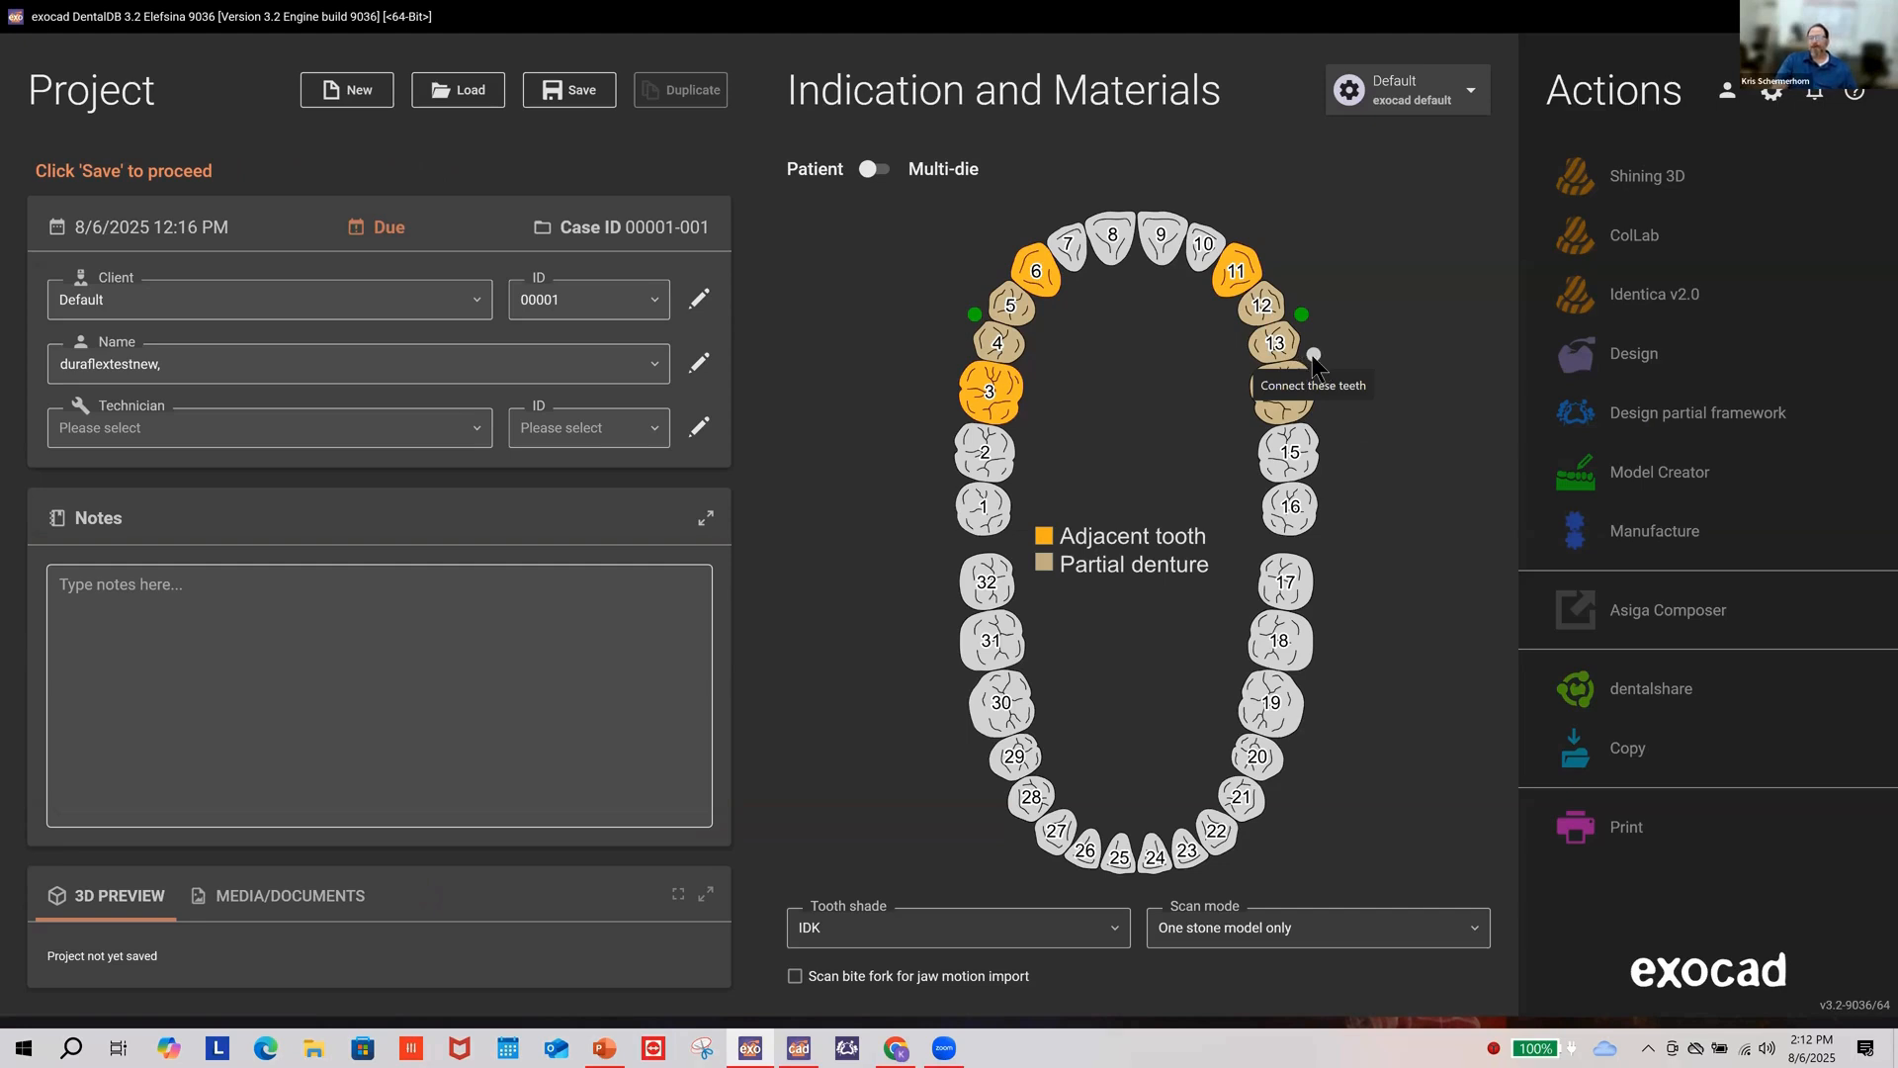
{"action": "left_click", "coordinate": [1314, 354]}
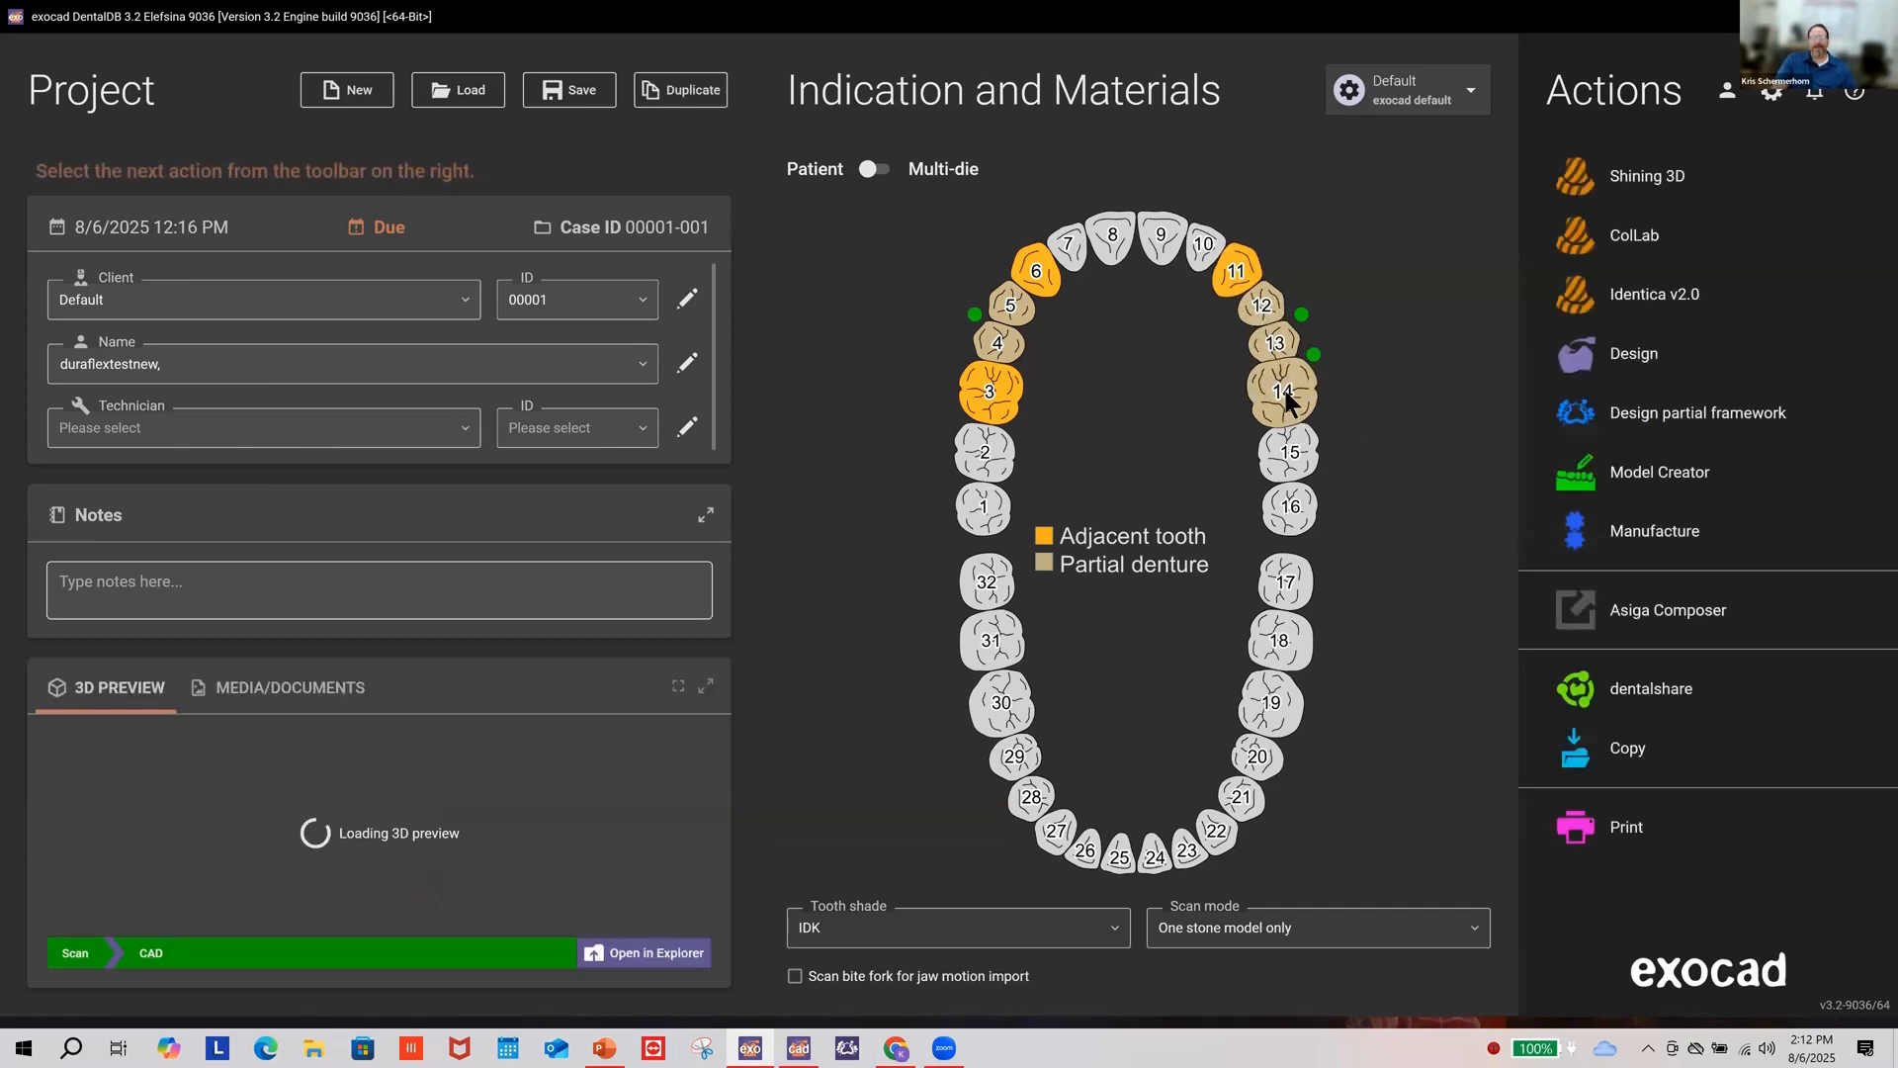
{"action": "mouse_move", "coordinate": [1286, 399]}
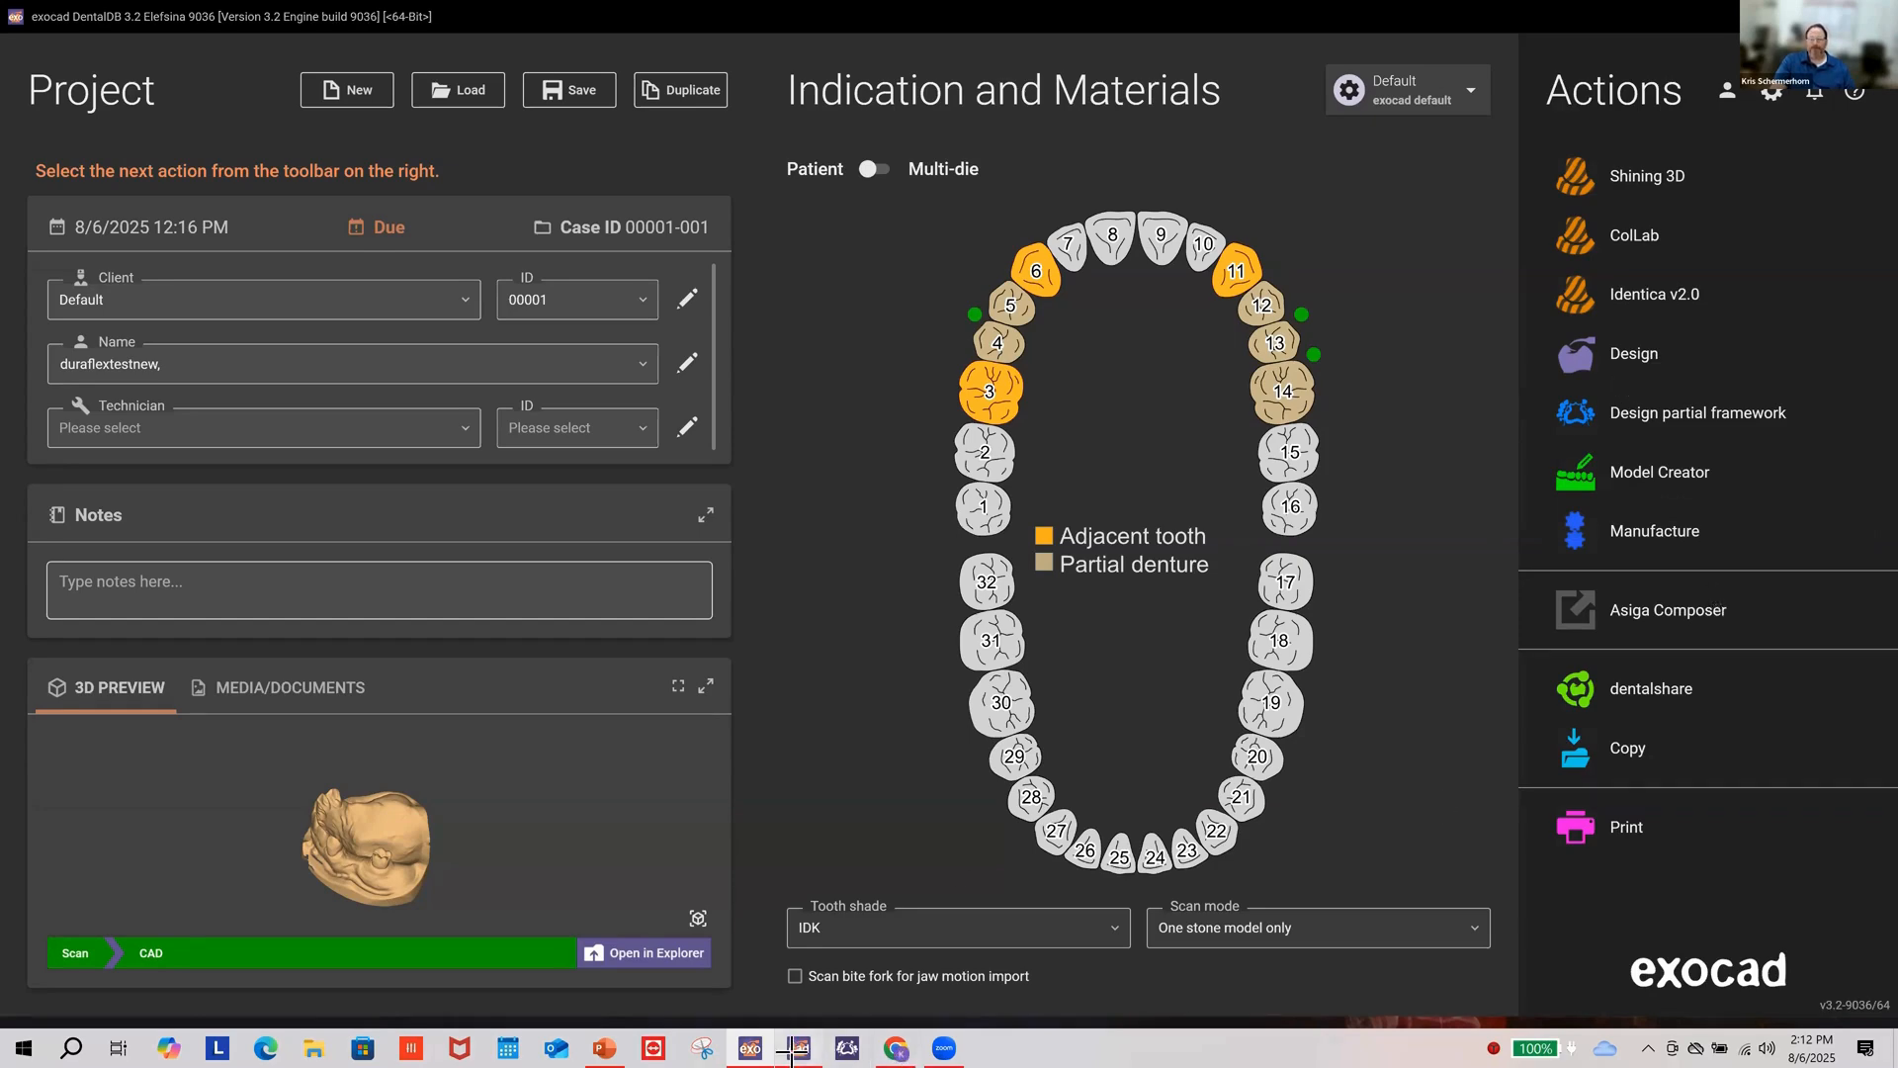
Step: Return to the design window and rotate the upper jaw scan to a straight occlusal view
{"action": "left_click", "coordinate": [796, 1048]}
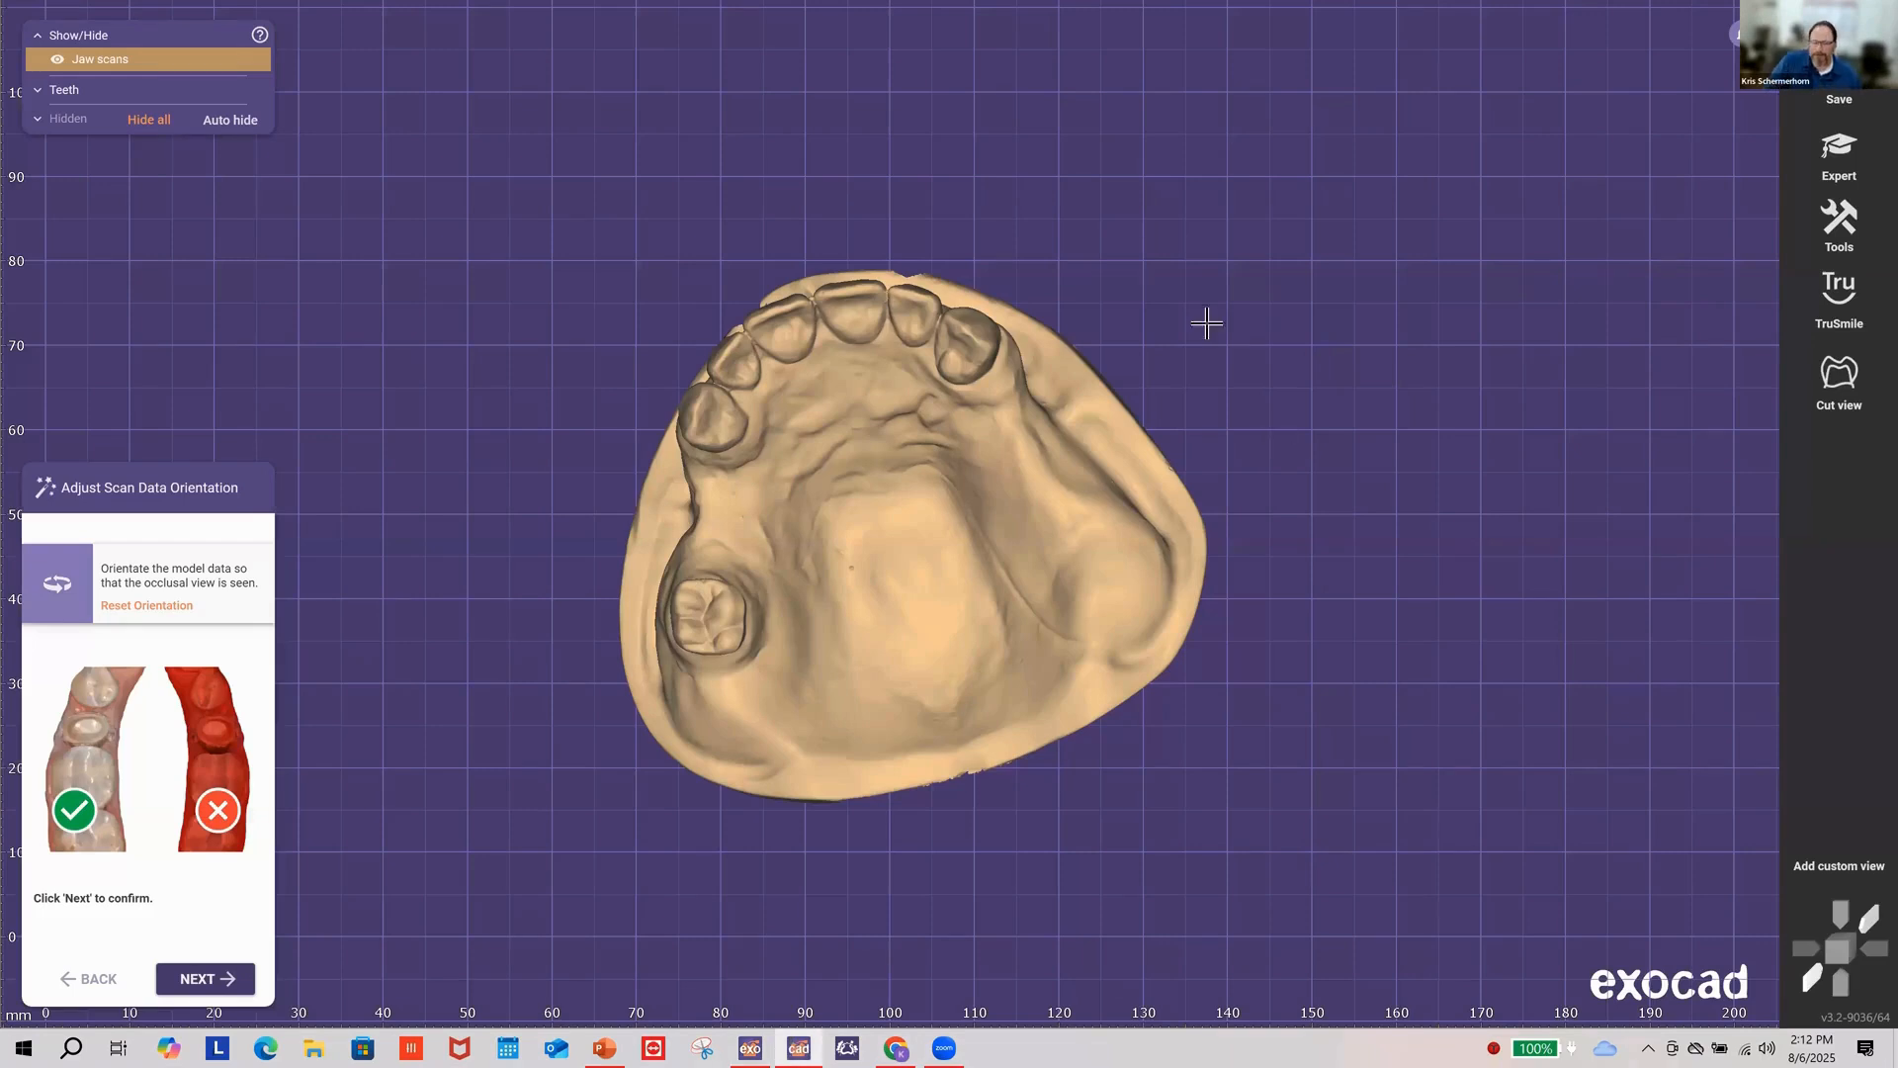
{"action": "right_click_drag", "start_coordinate": [885, 407], "coordinate": [781, 443]}
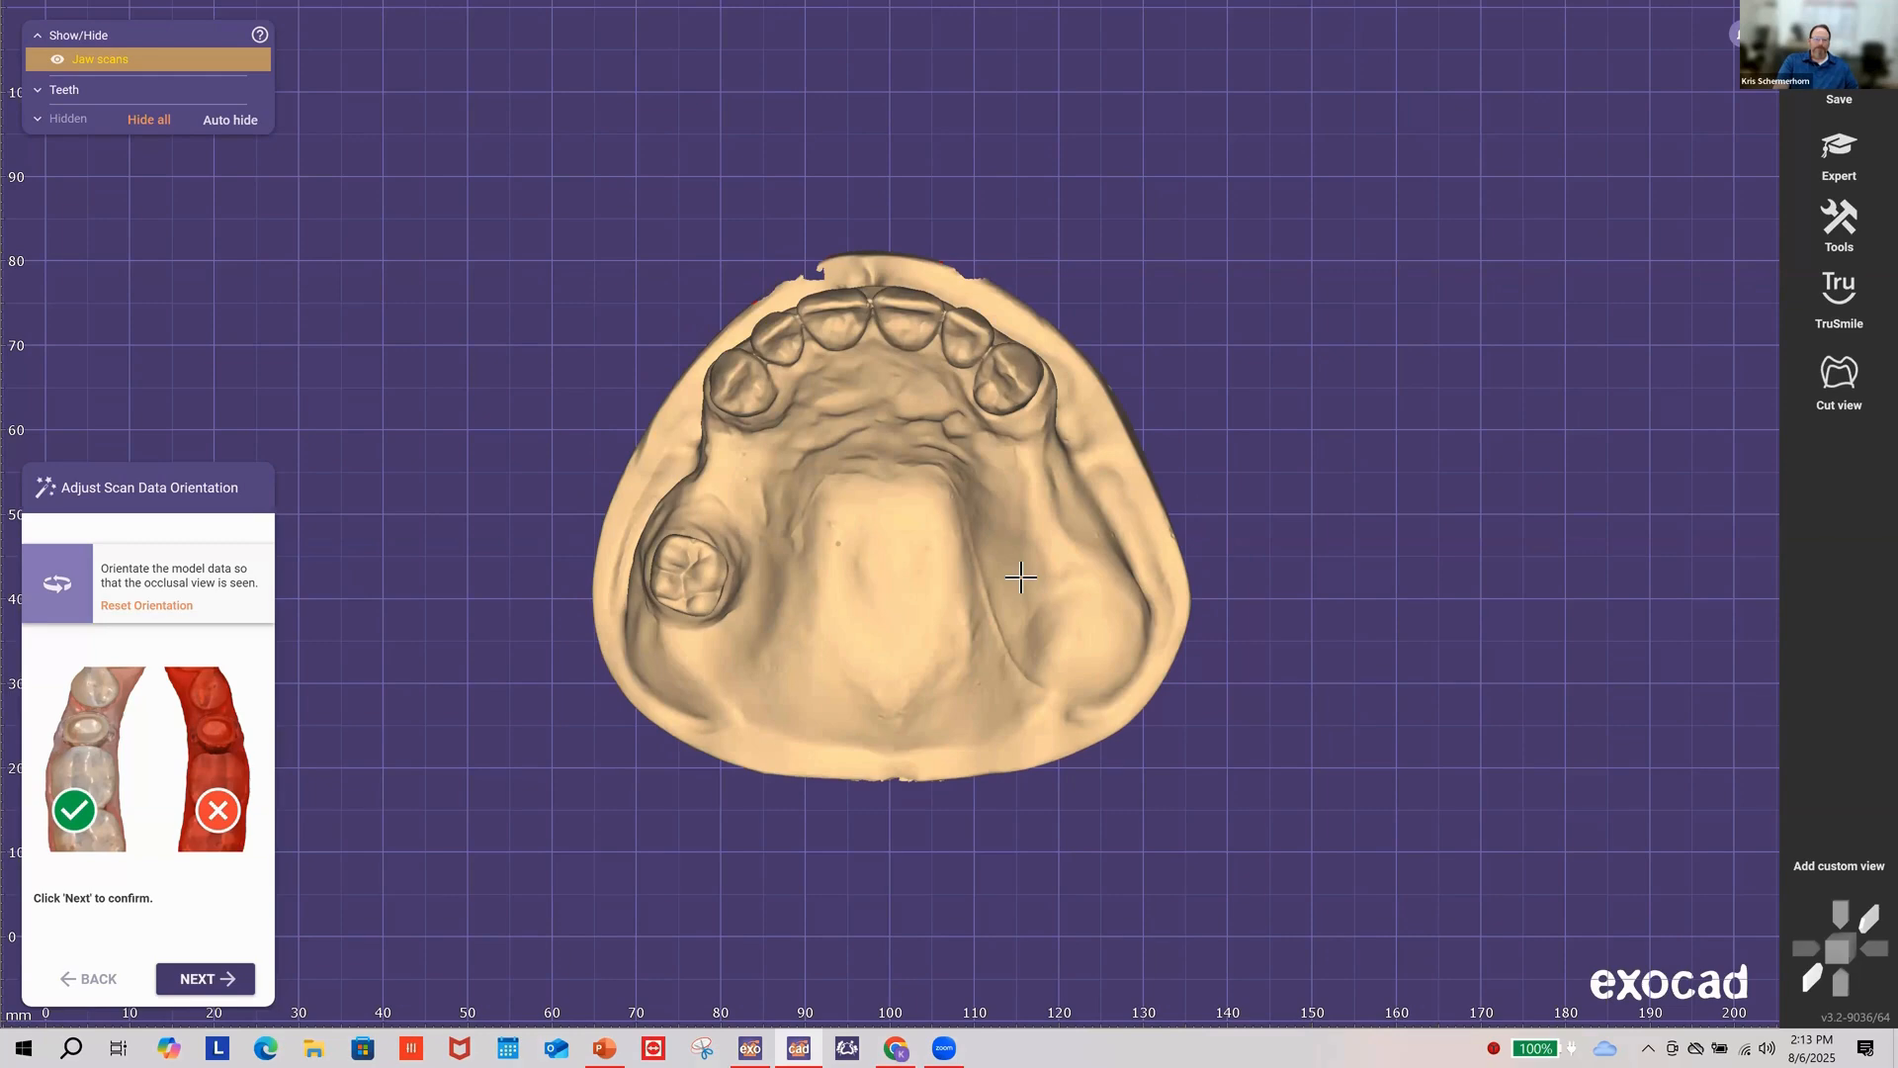
{"action": "right_click_drag", "start_coordinate": [1010, 553], "coordinate": [1007, 553]}
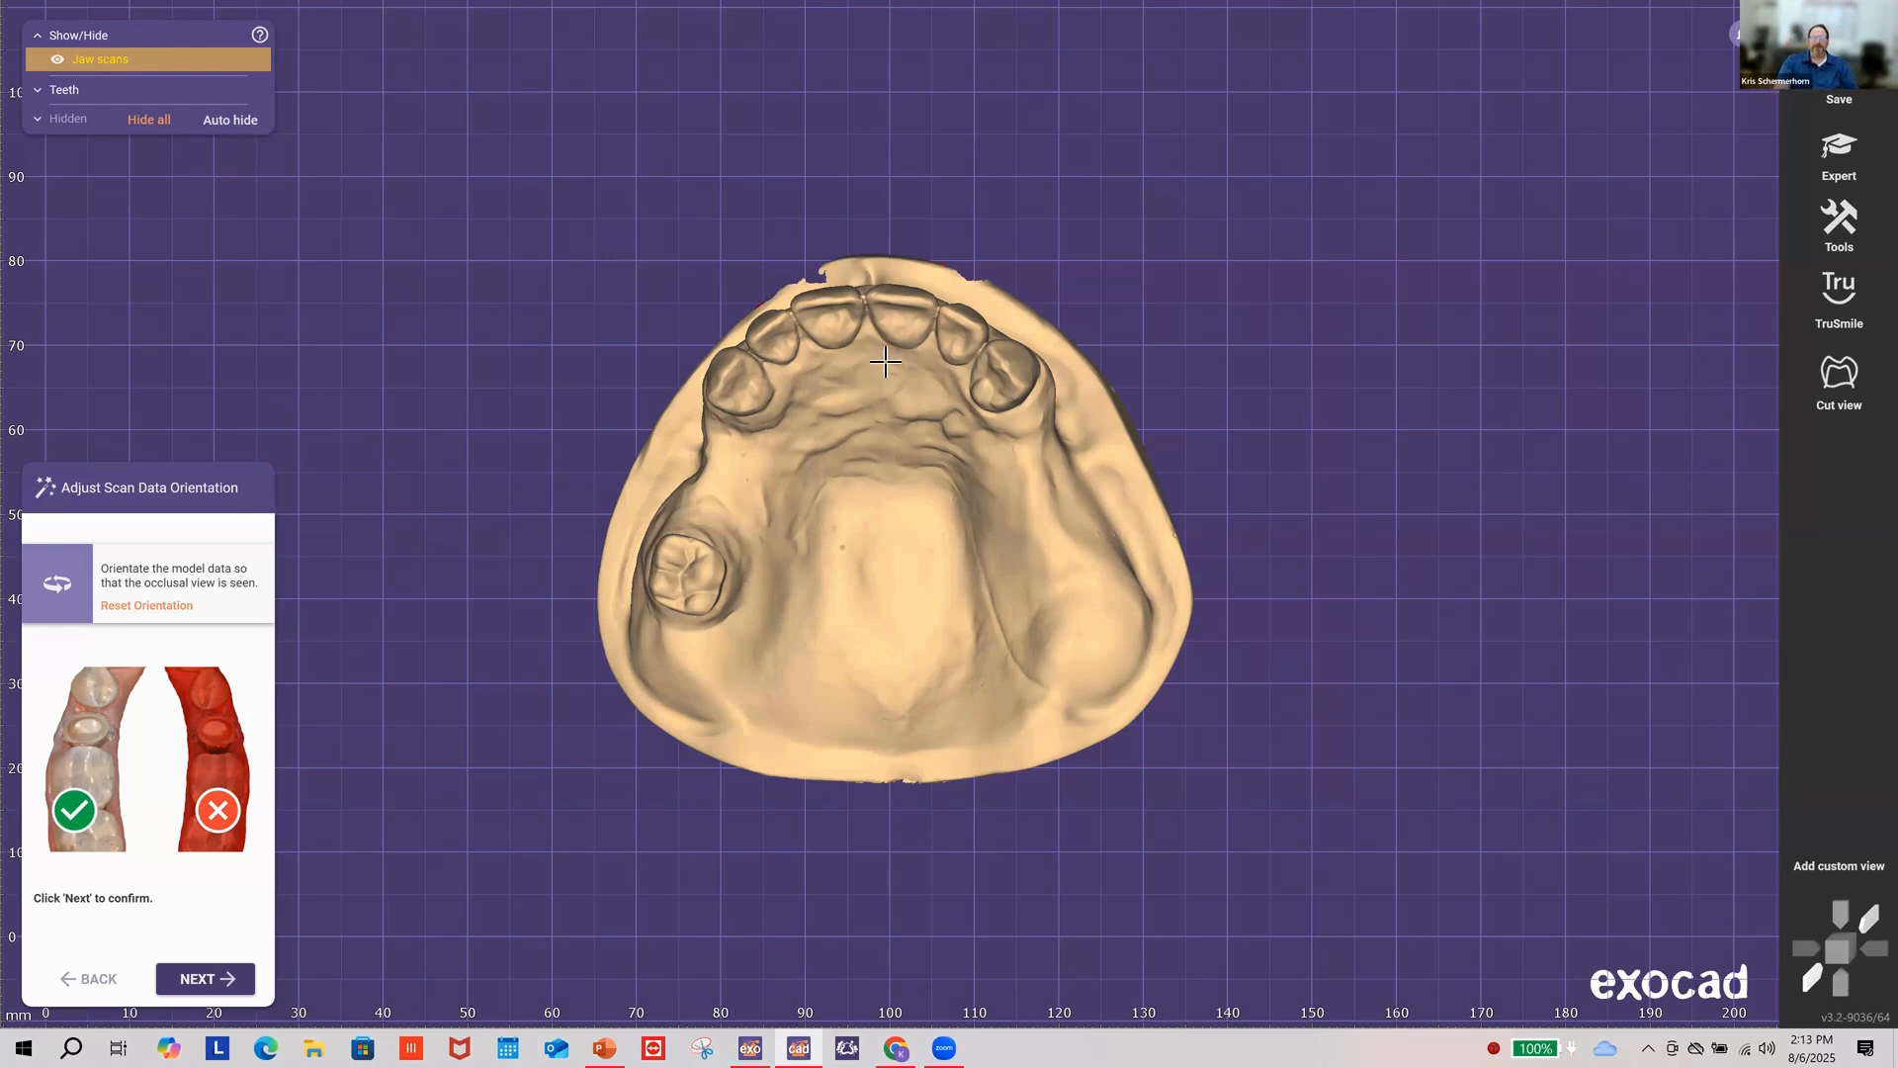
{"action": "right_click_drag", "start_coordinate": [889, 362], "coordinate": [919, 368]}
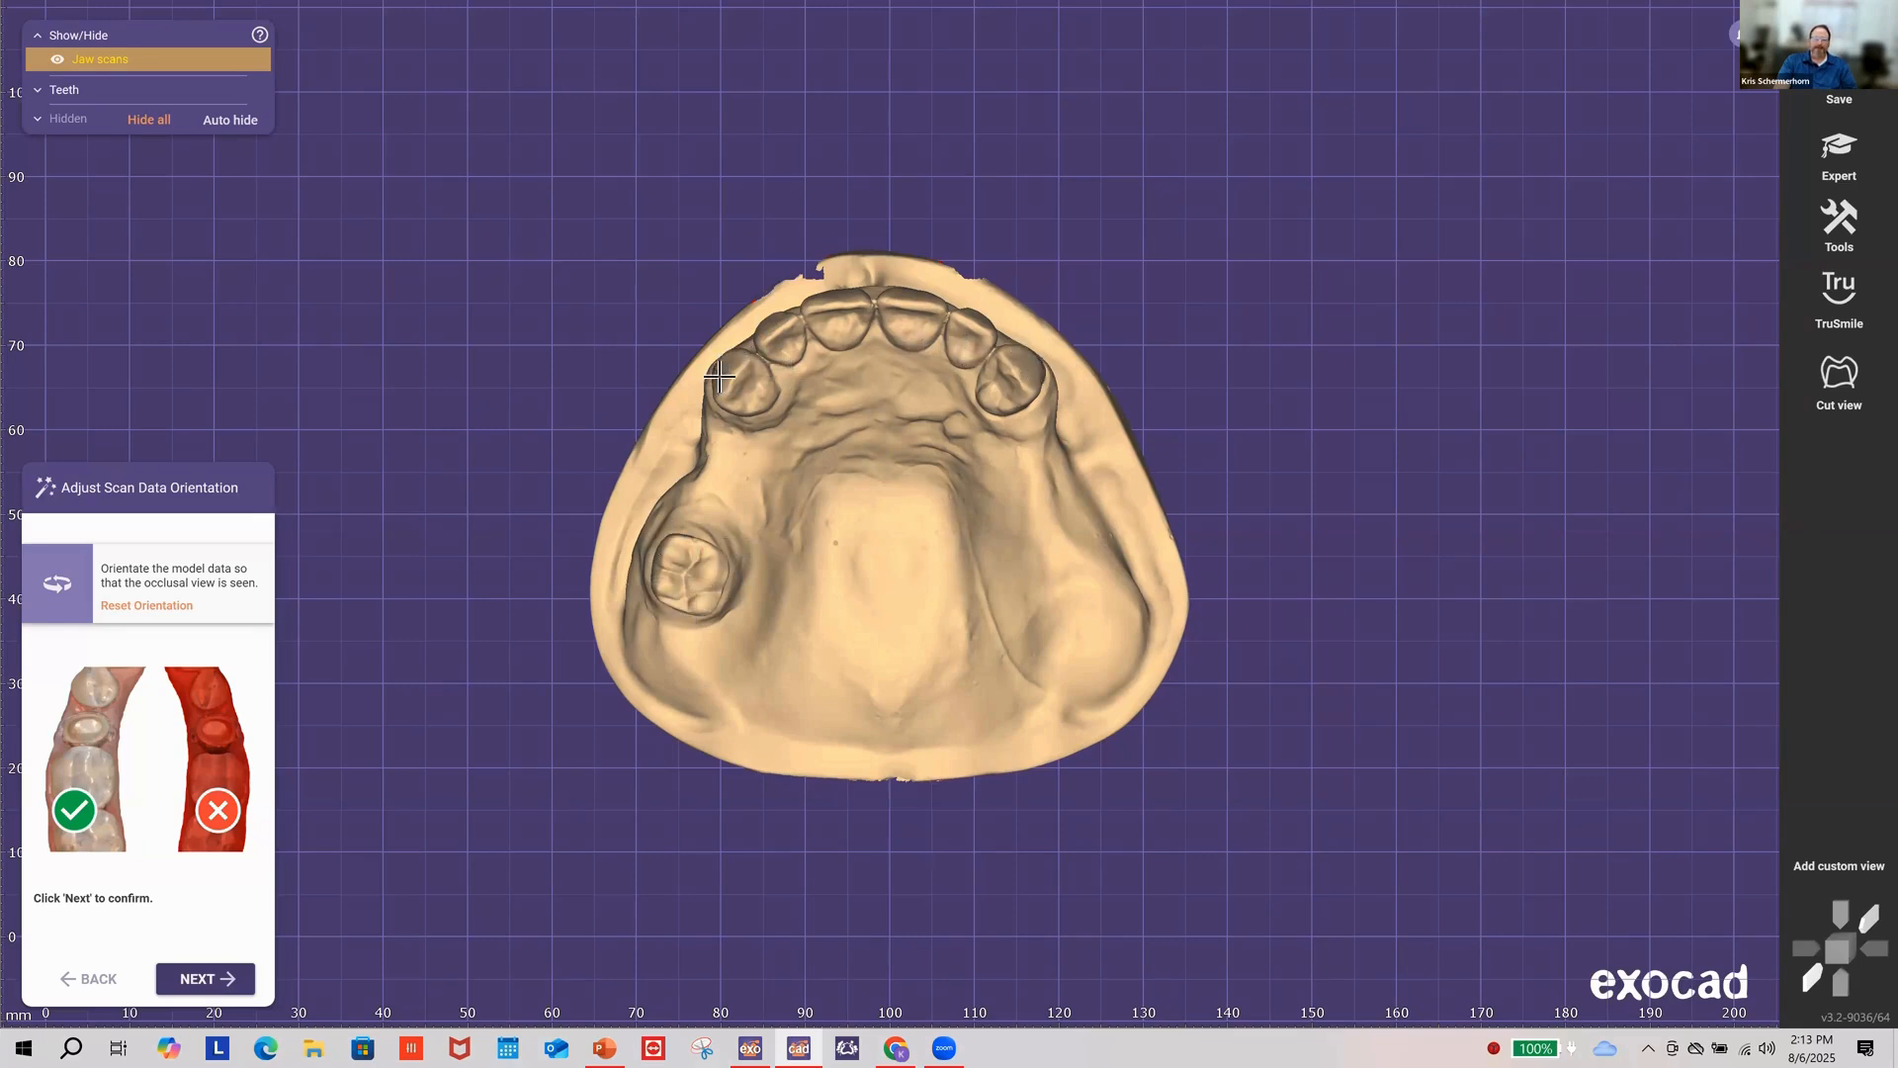
{"action": "right_click_drag", "start_coordinate": [861, 419], "coordinate": [837, 410]}
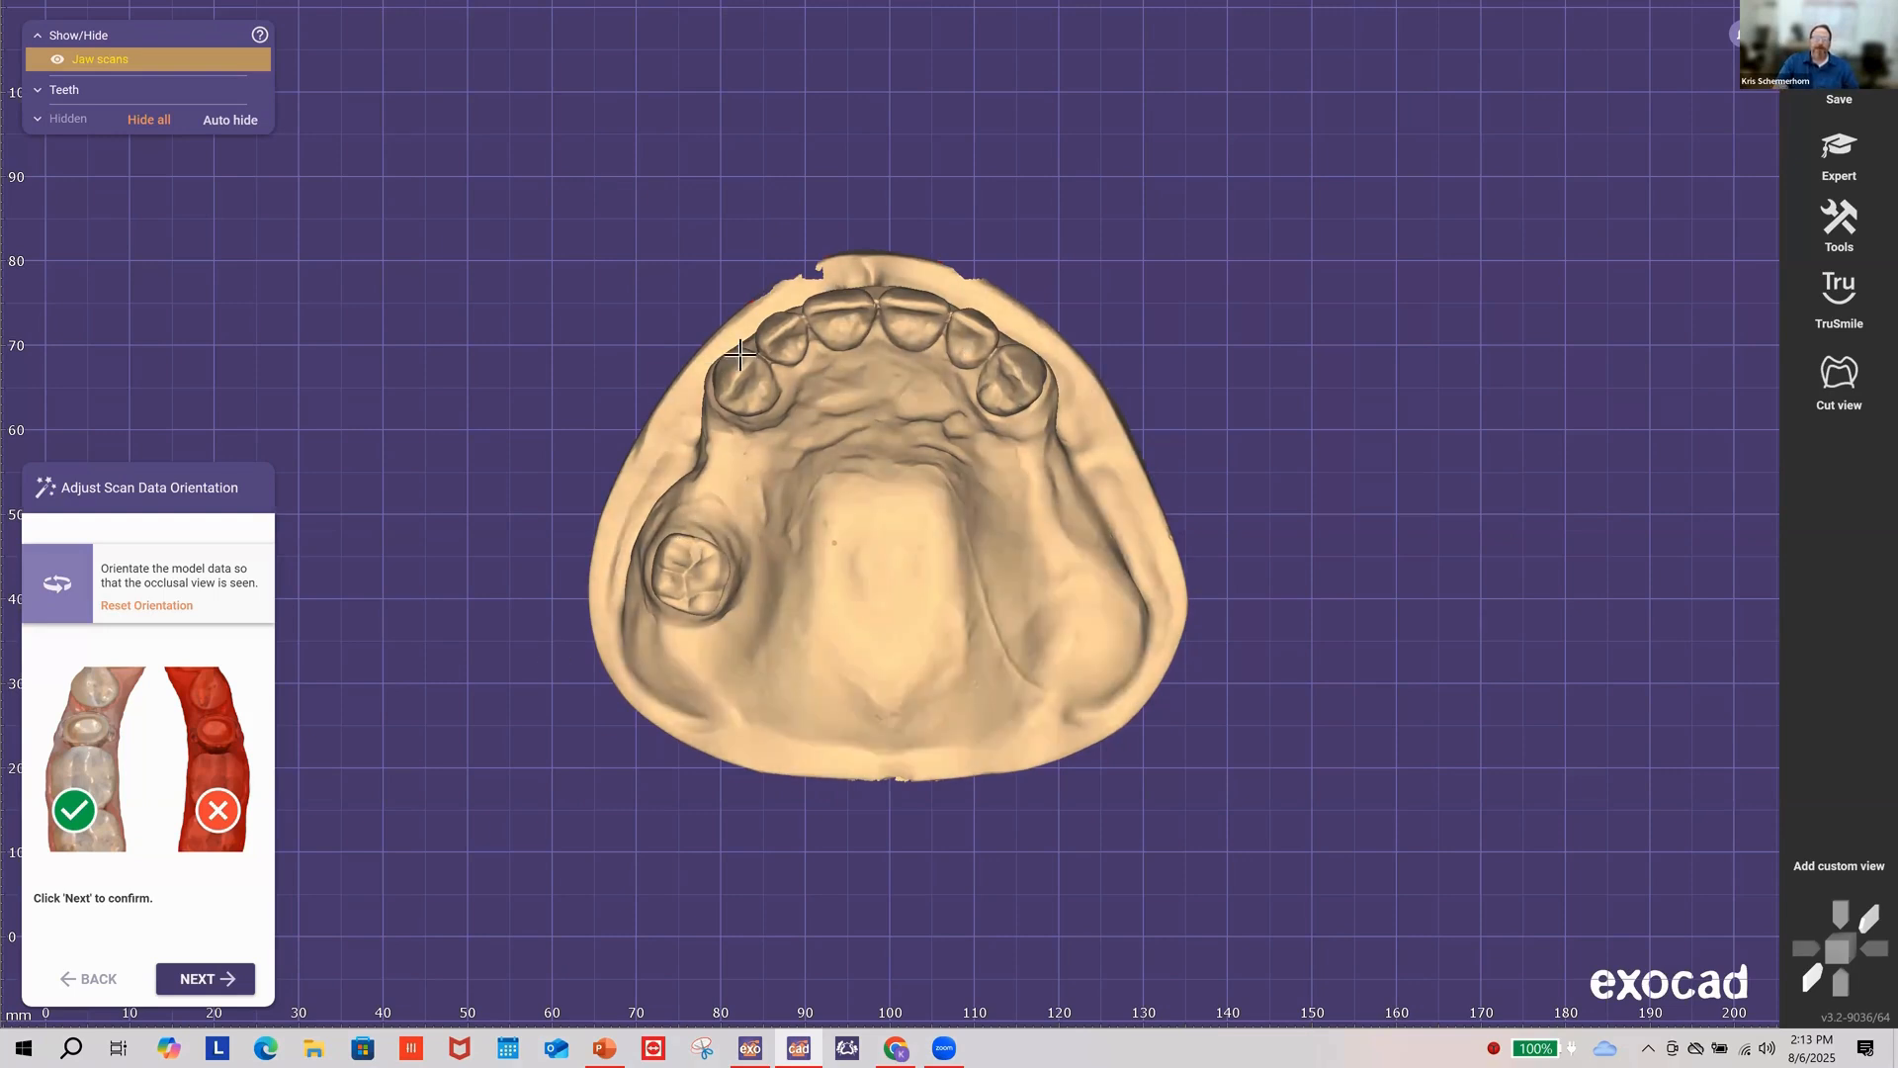
Step: Confirm the occlusal orientation with NEXT and scroll to the Virtual Waxup Bottom settings
{"action": "left_click", "coordinate": [176, 979]}
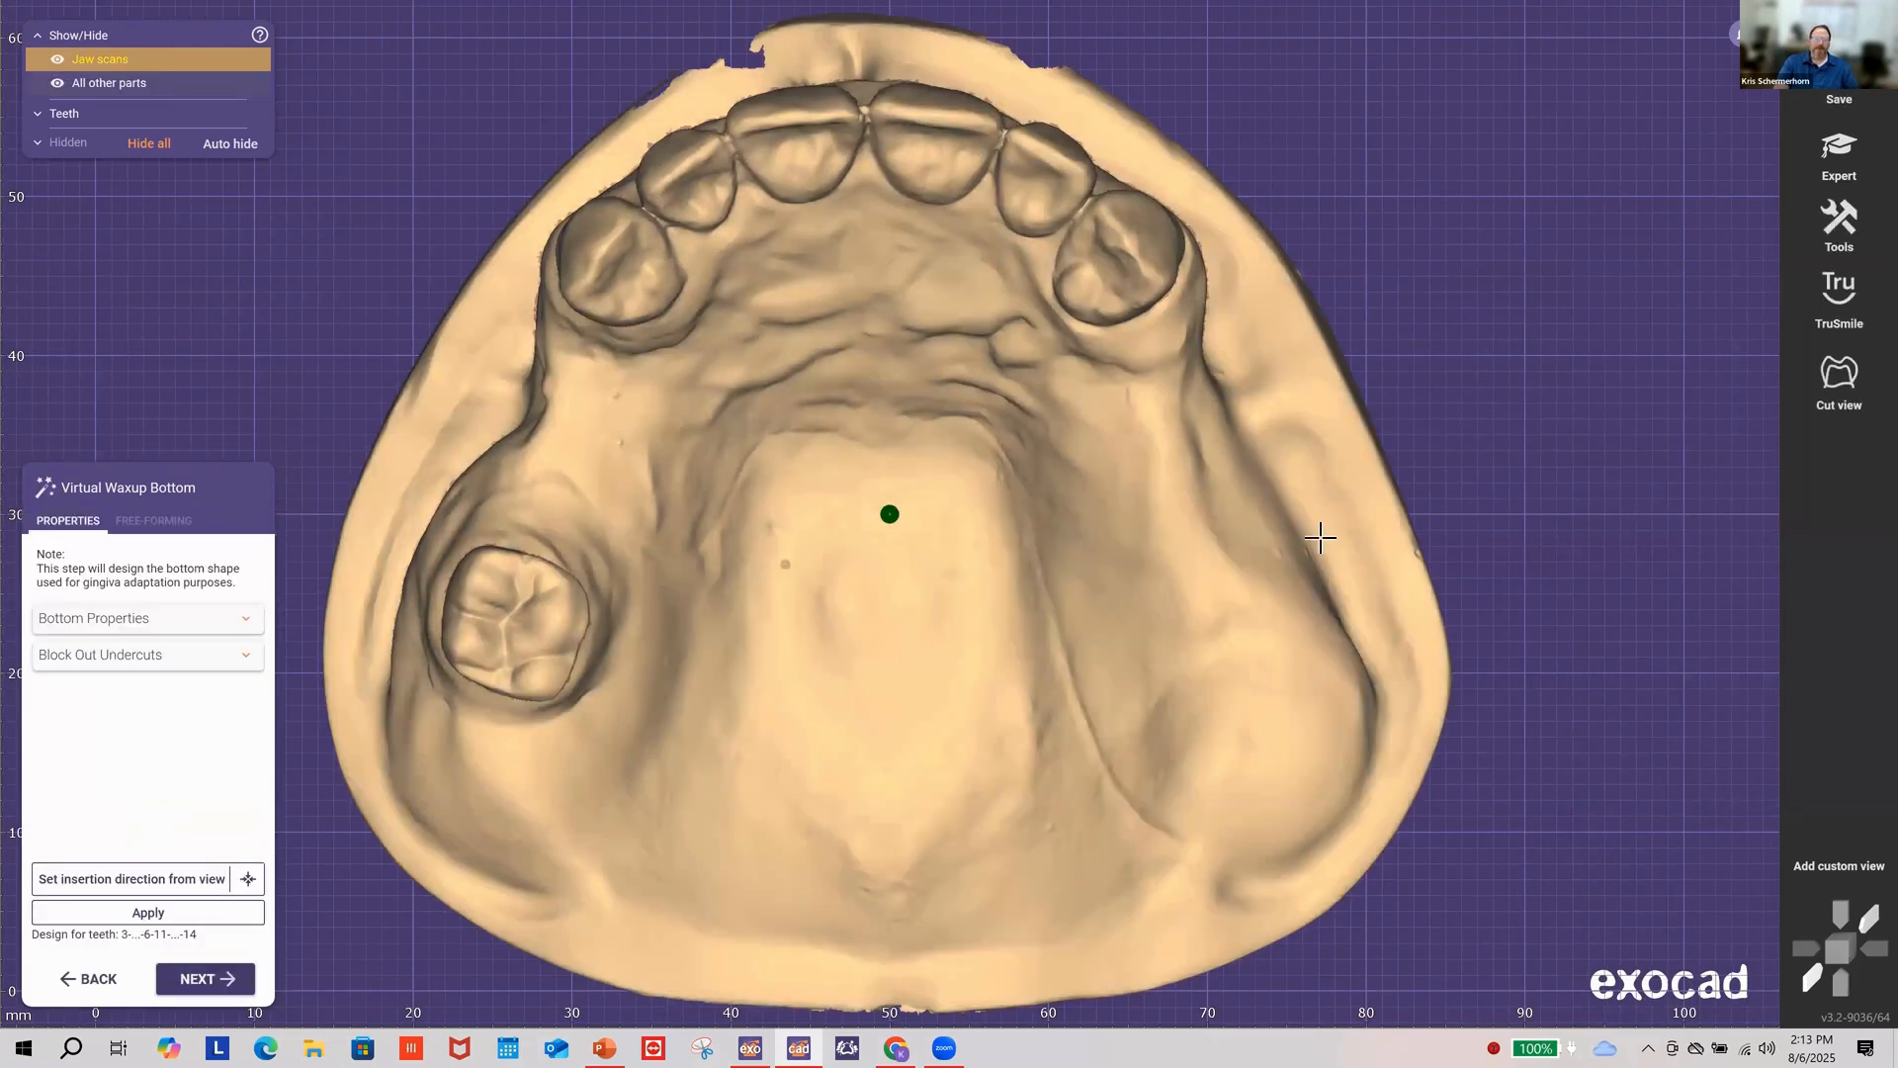
{"action": "scroll", "coordinate": [900, 661], "scroll_direction": "down", "scroll_amount": 2}
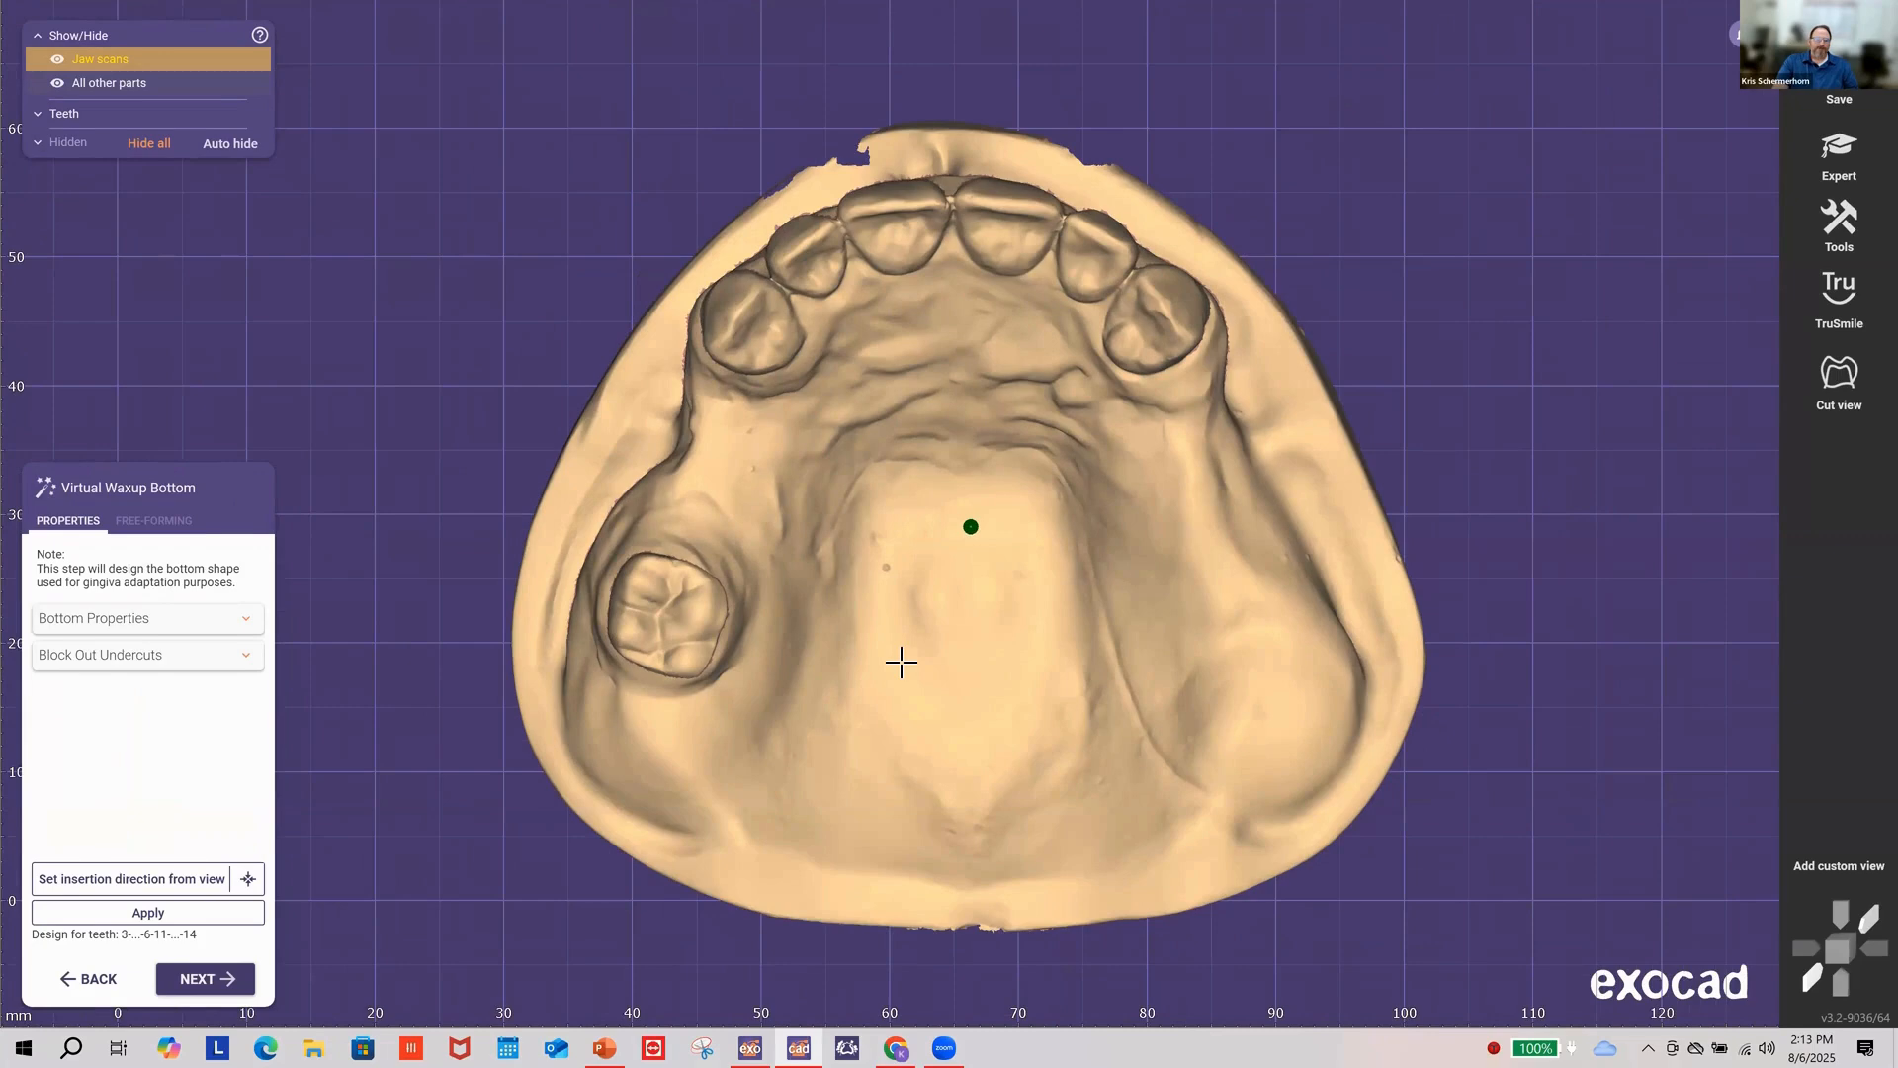
{"action": "left_click_drag", "start_coordinate": [431, 472], "coordinate": [430, 466]}
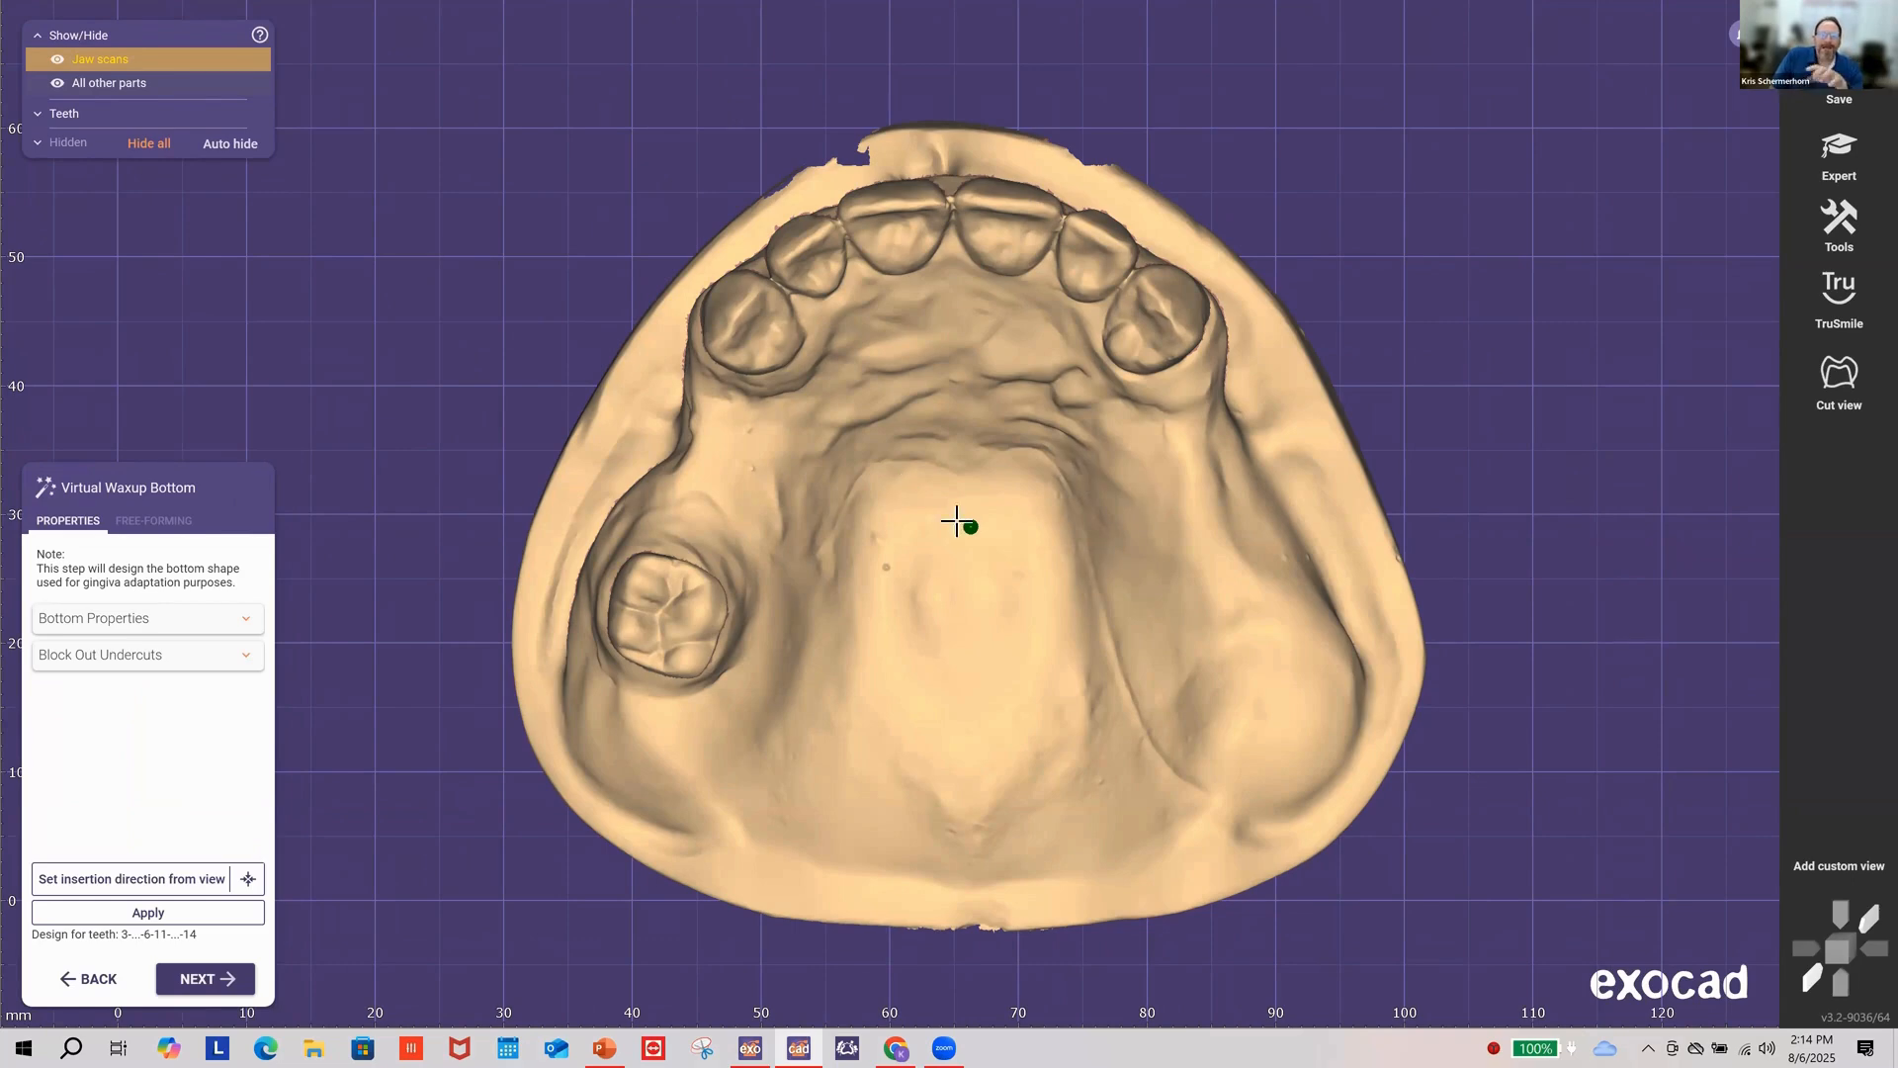
Step: Expand Bottom Properties and set the basal surface smoothing to 4 %
{"action": "left_click", "coordinate": [127, 621]}
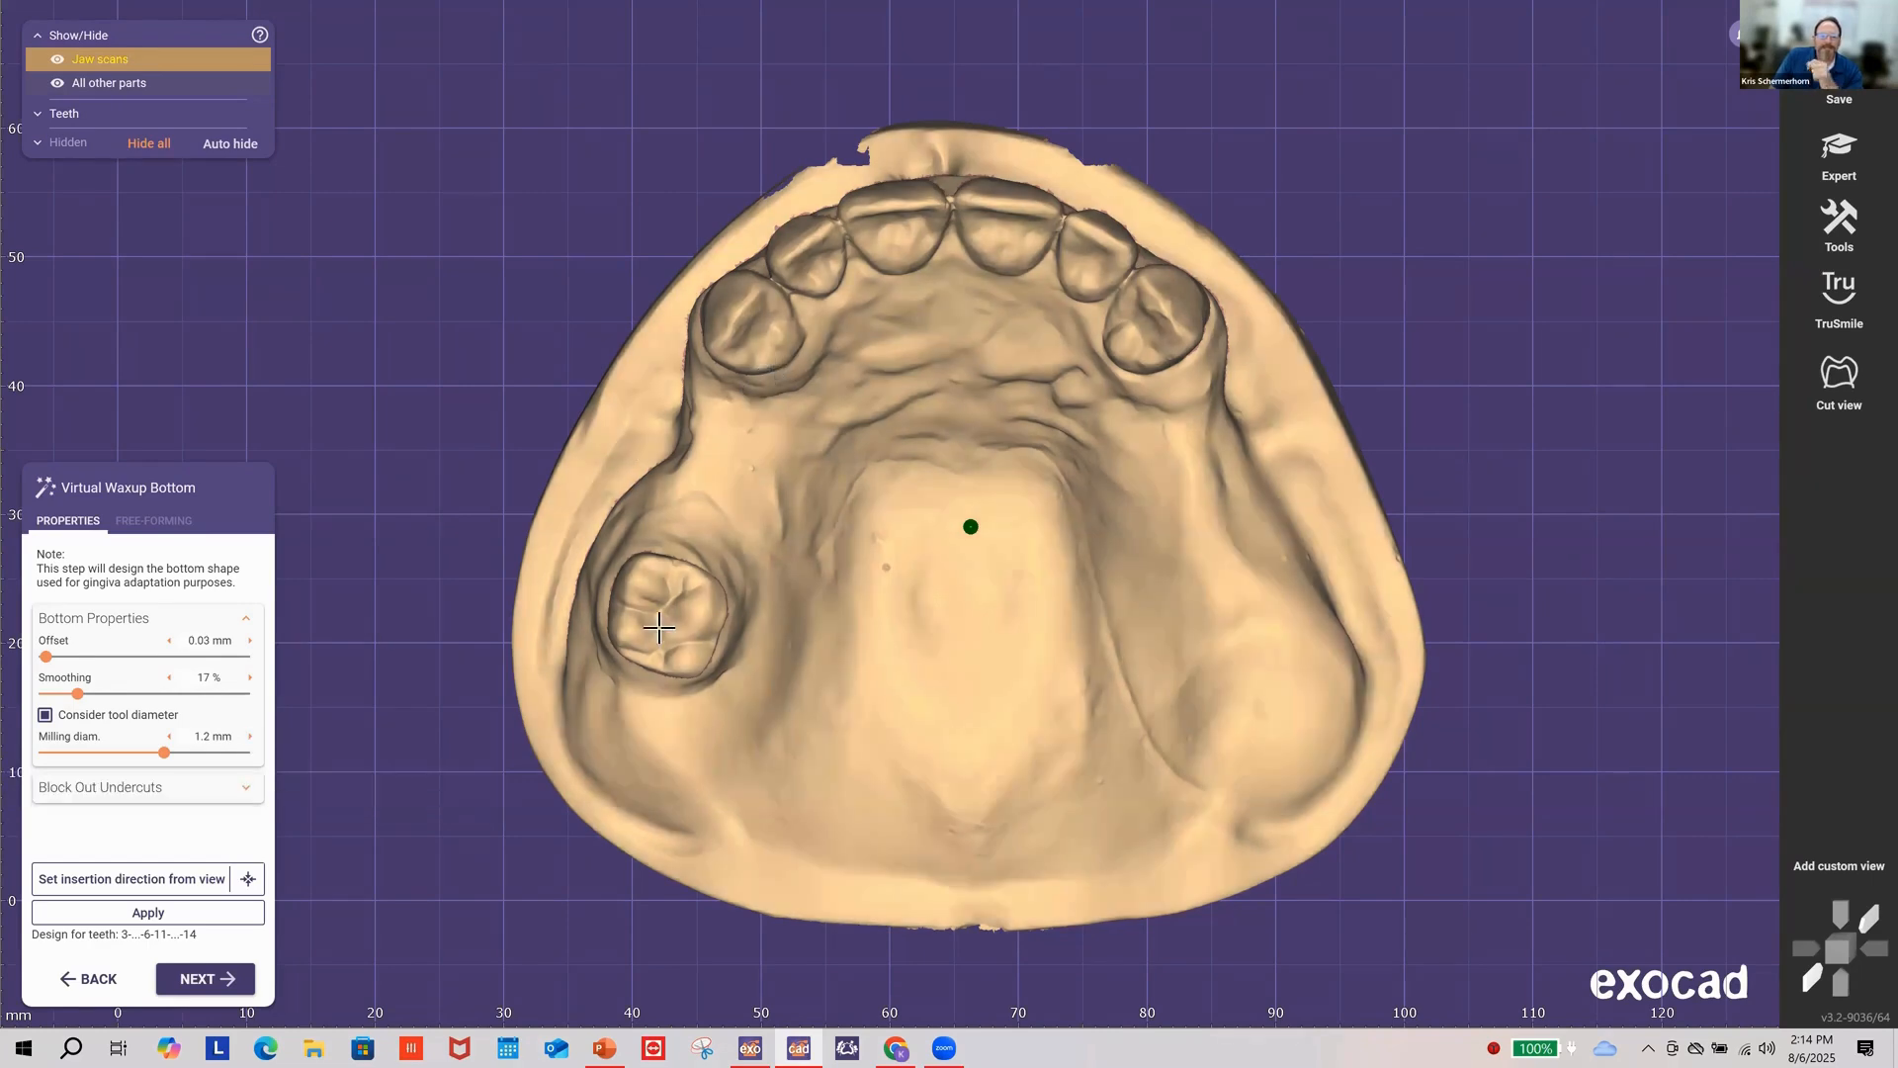
{"action": "scroll", "coordinate": [310, 679], "scroll_direction": "up", "scroll_amount": 1}
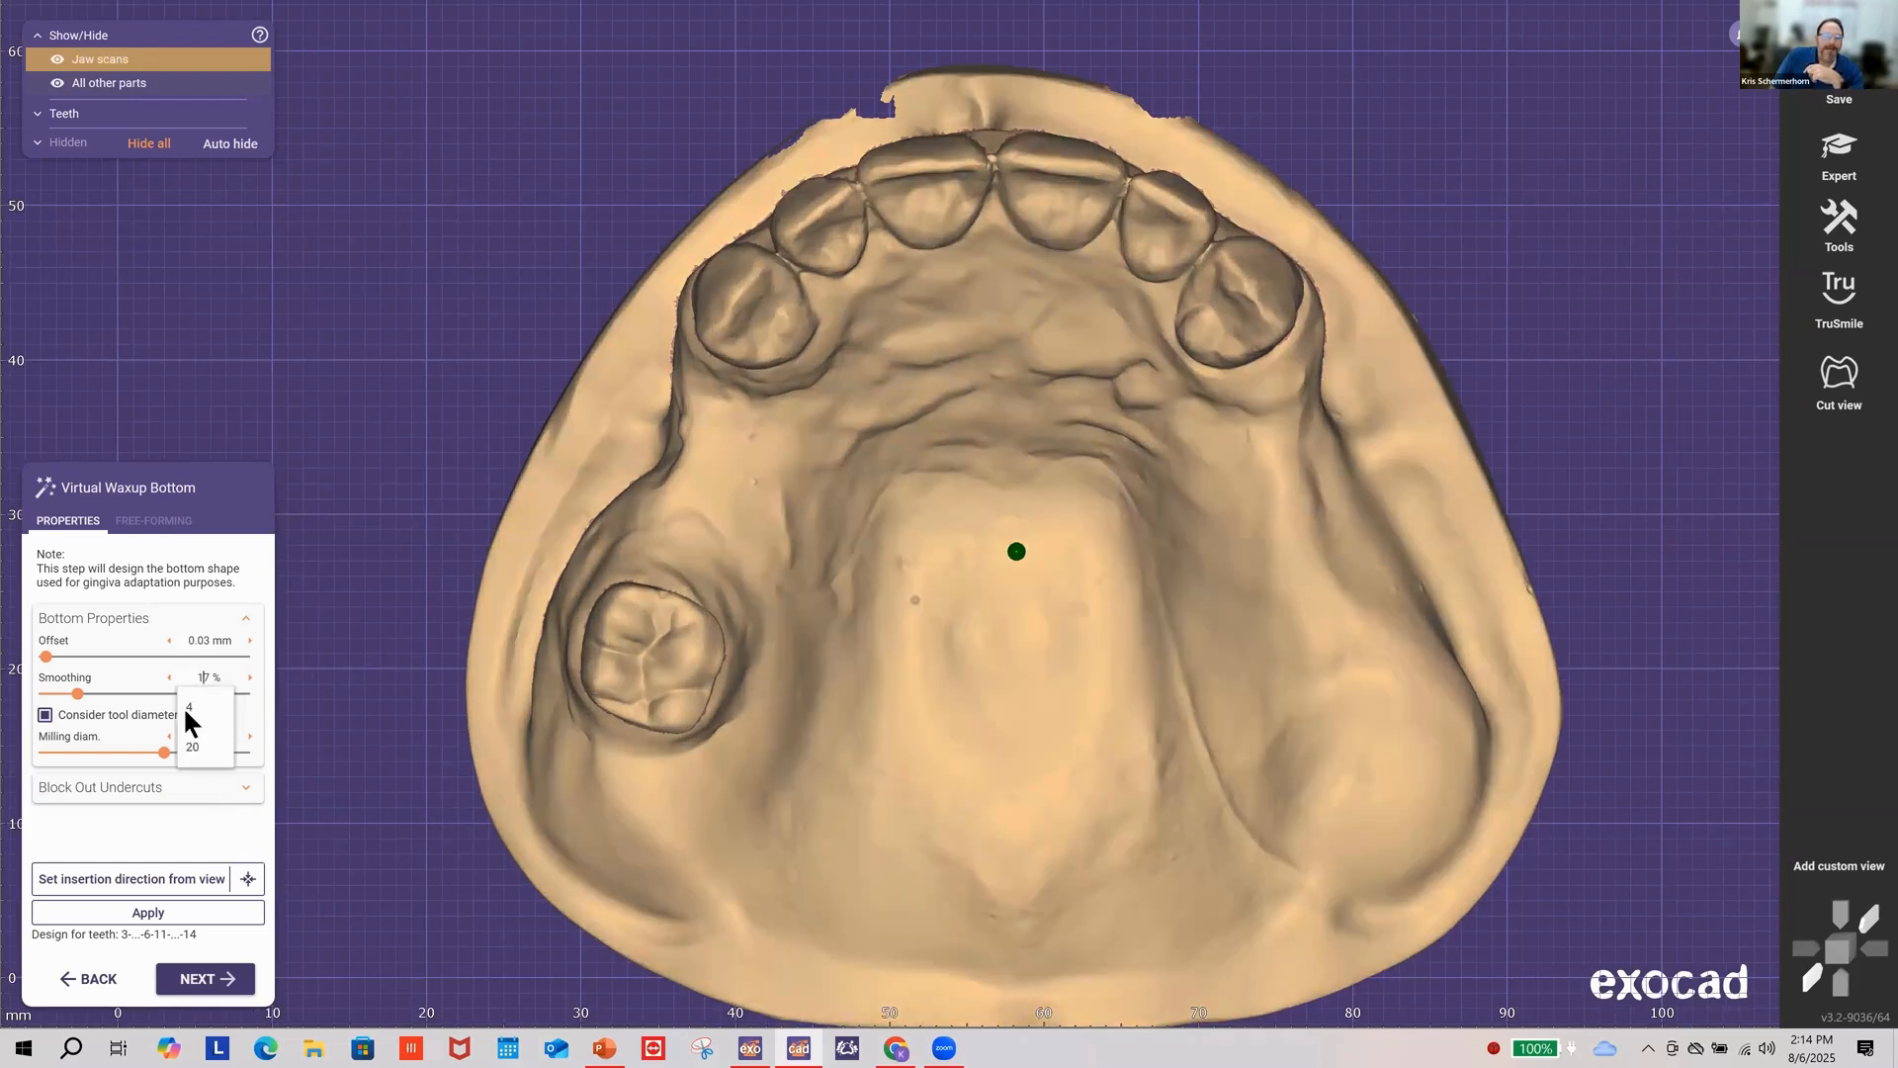
{"action": "left_click", "coordinate": [190, 708]}
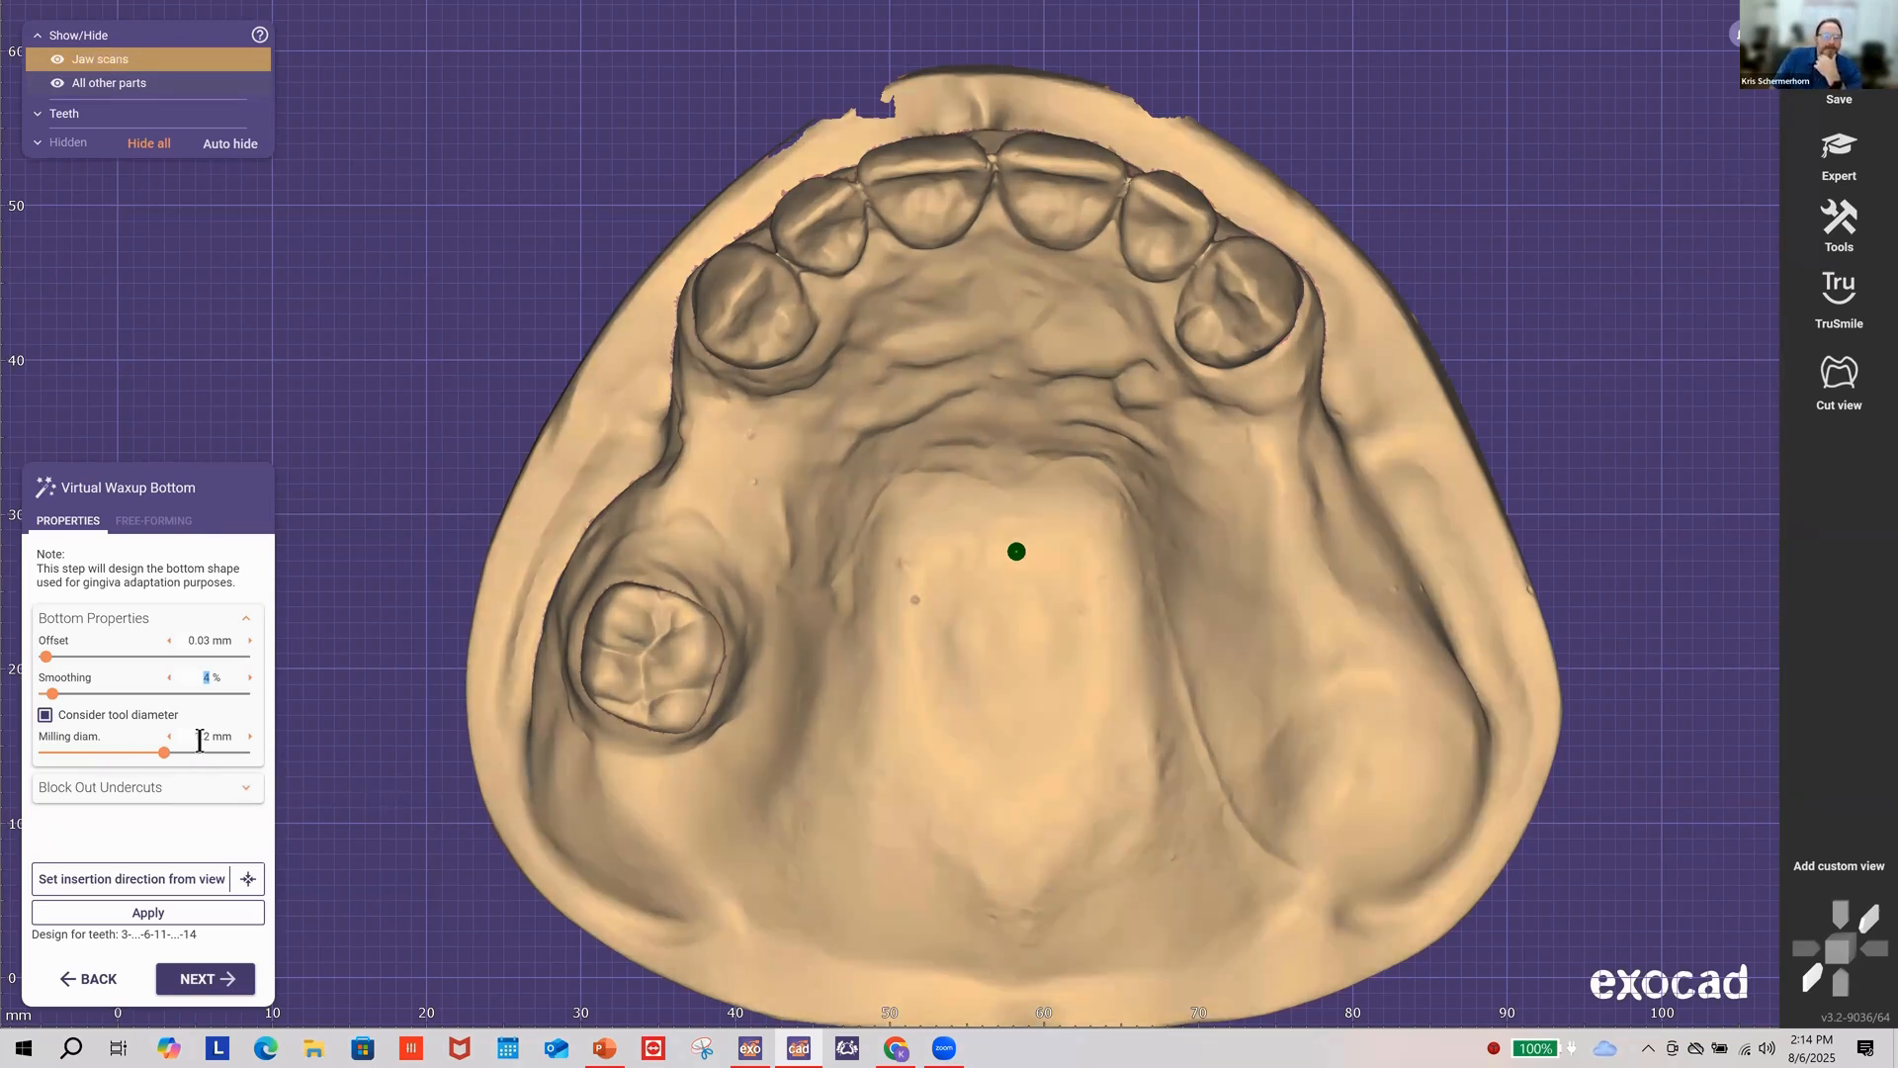
{"action": "left_click", "coordinate": [199, 752]}
Step: Lower the milling diameter step by step from 1.2 mm to 0.8 mm
{"action": "left_click", "coordinate": [170, 736]}
{"action": "left_click", "coordinate": [169, 737]}
{"action": "left_click", "coordinate": [169, 736]}
{"action": "left_click", "coordinate": [169, 736]}
{"action": "left_click", "coordinate": [169, 737]}
{"action": "left_click", "coordinate": [169, 737]}
{"action": "left_click", "coordinate": [169, 737]}
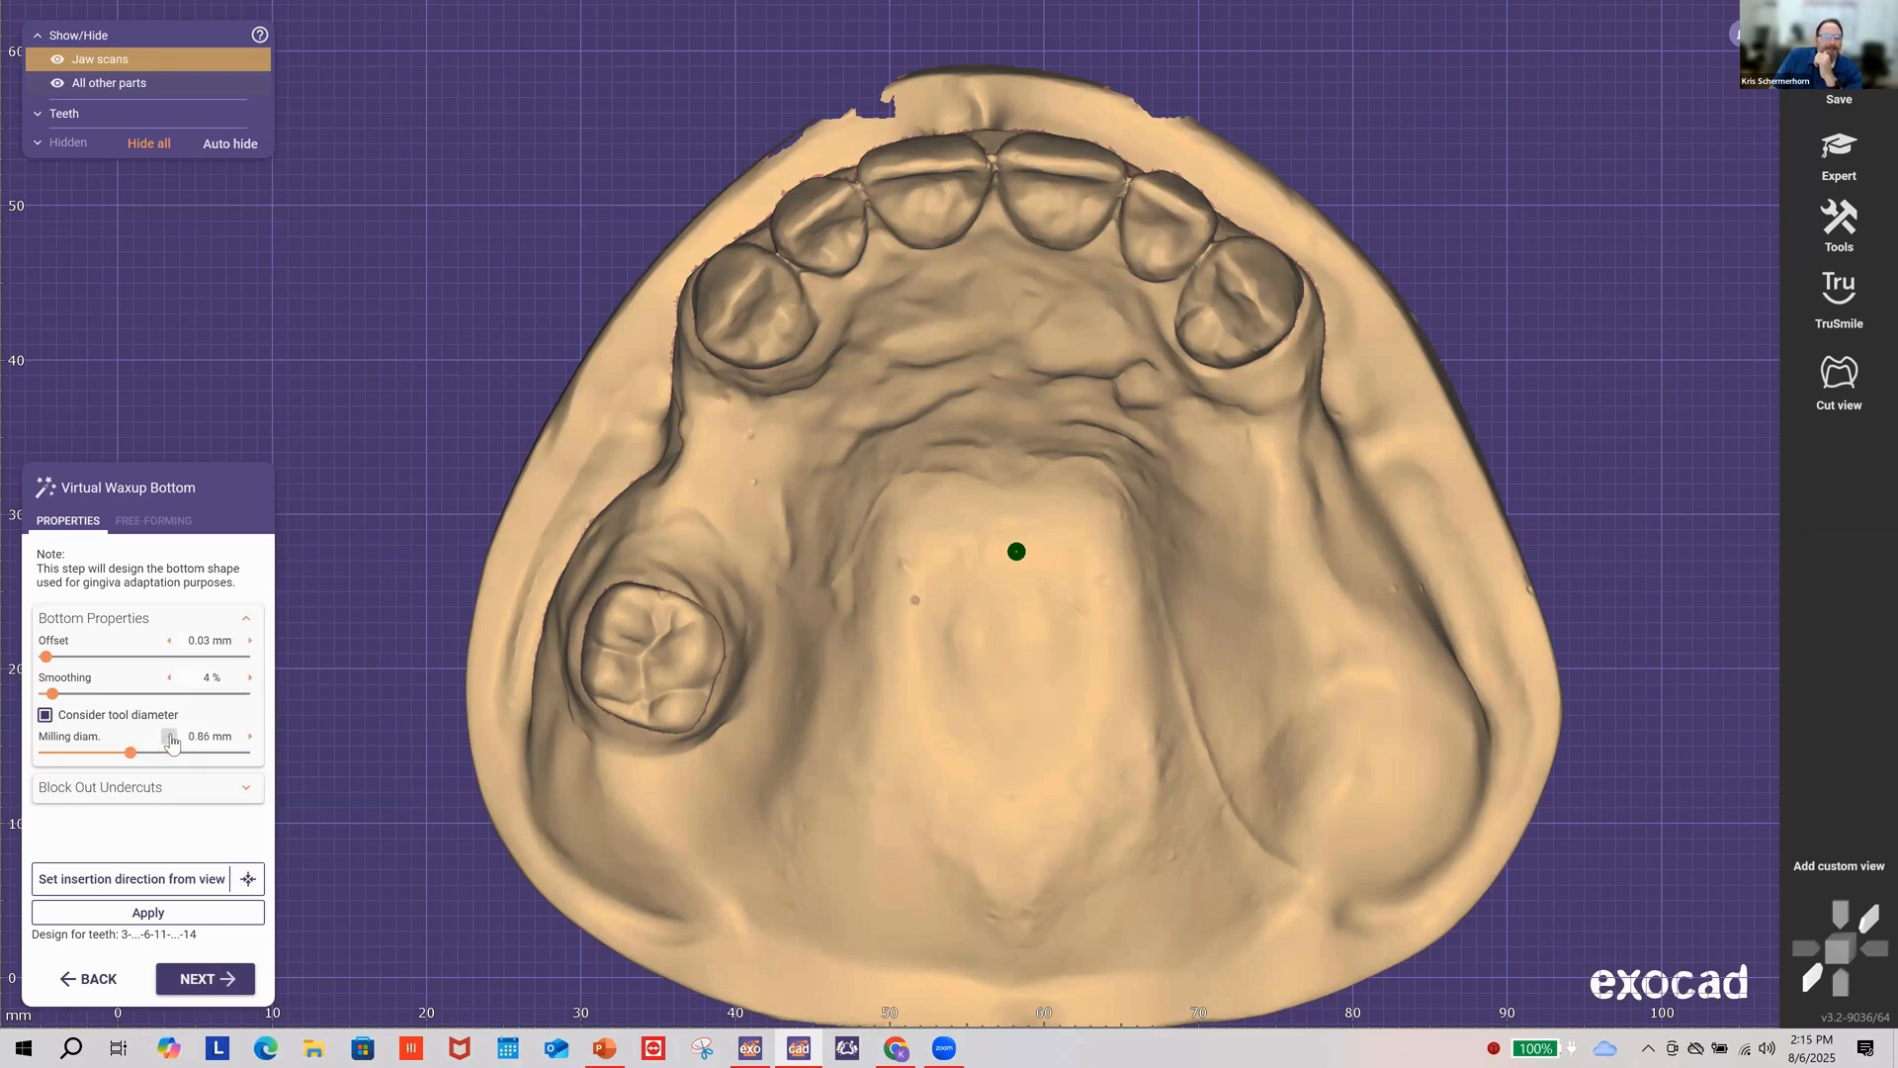
{"action": "left_click", "coordinate": [169, 736]}
{"action": "left_click", "coordinate": [169, 737]}
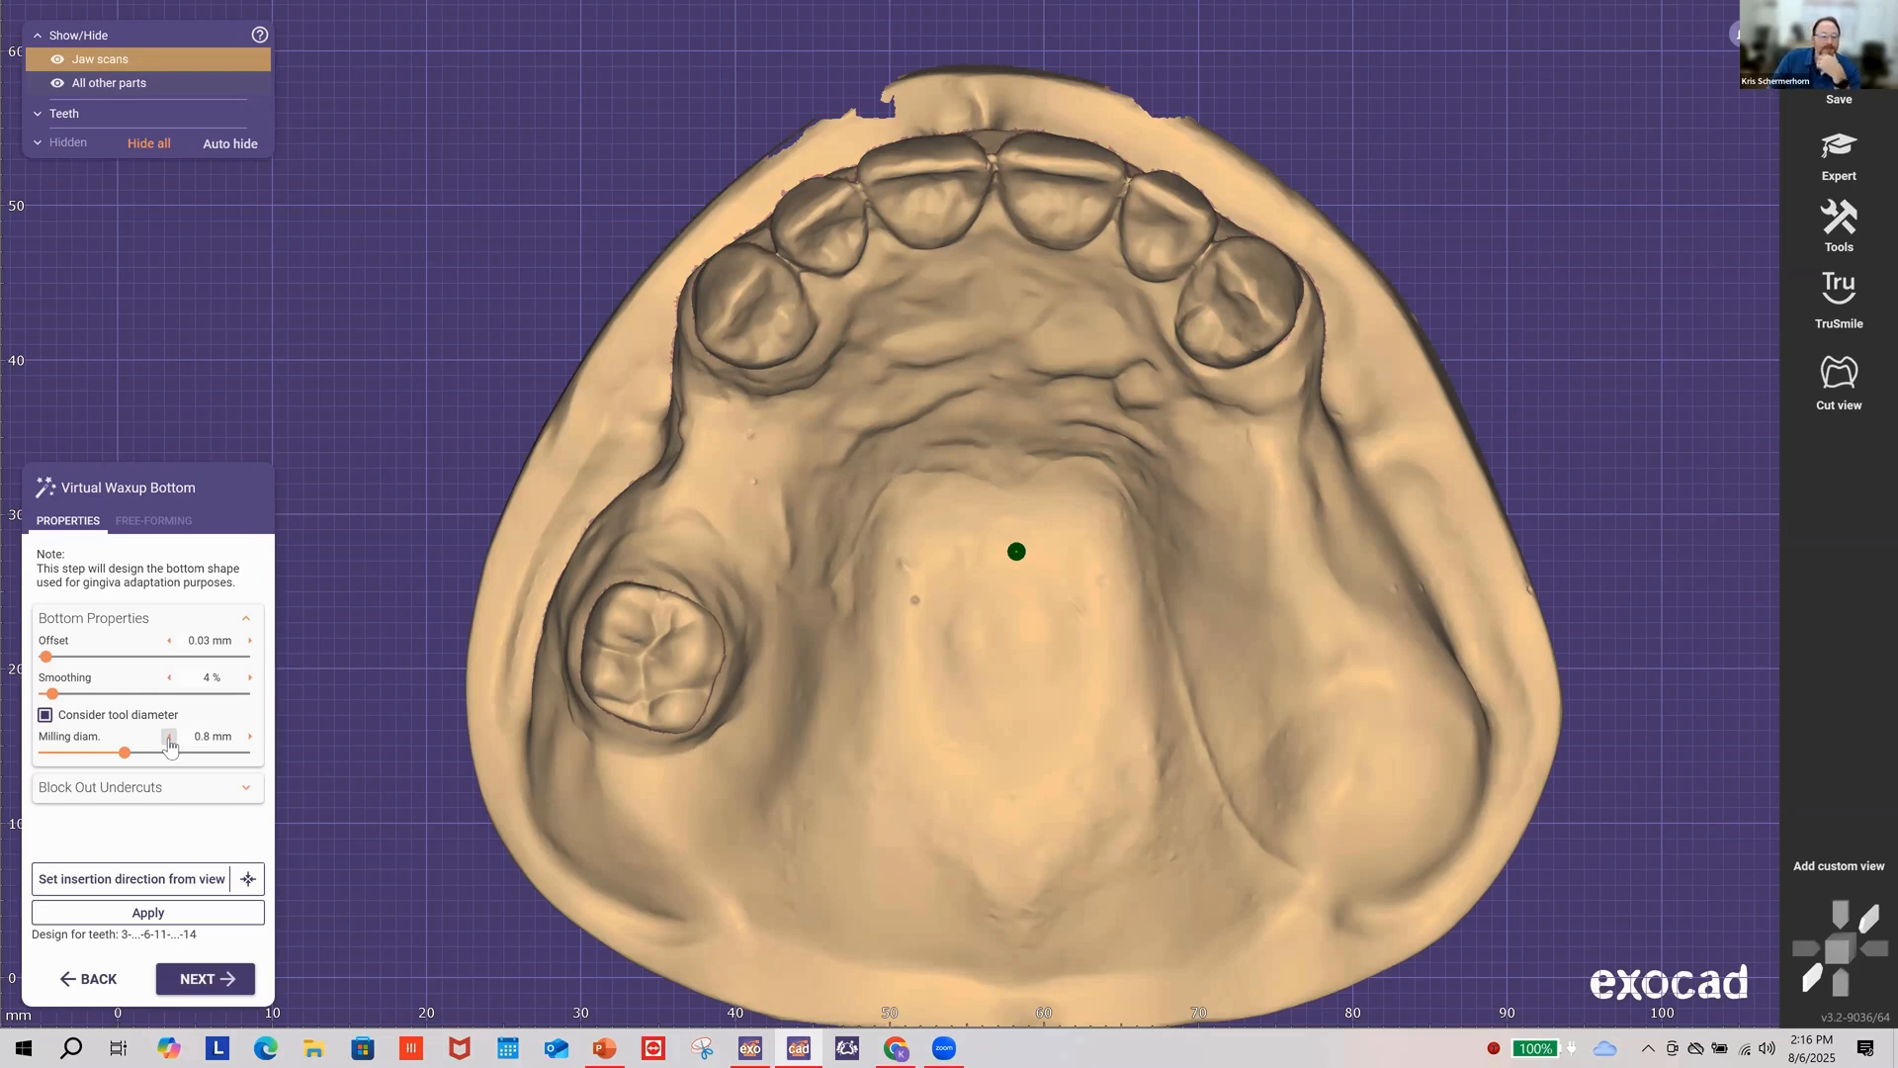
{"action": "left_click", "coordinate": [246, 795]}
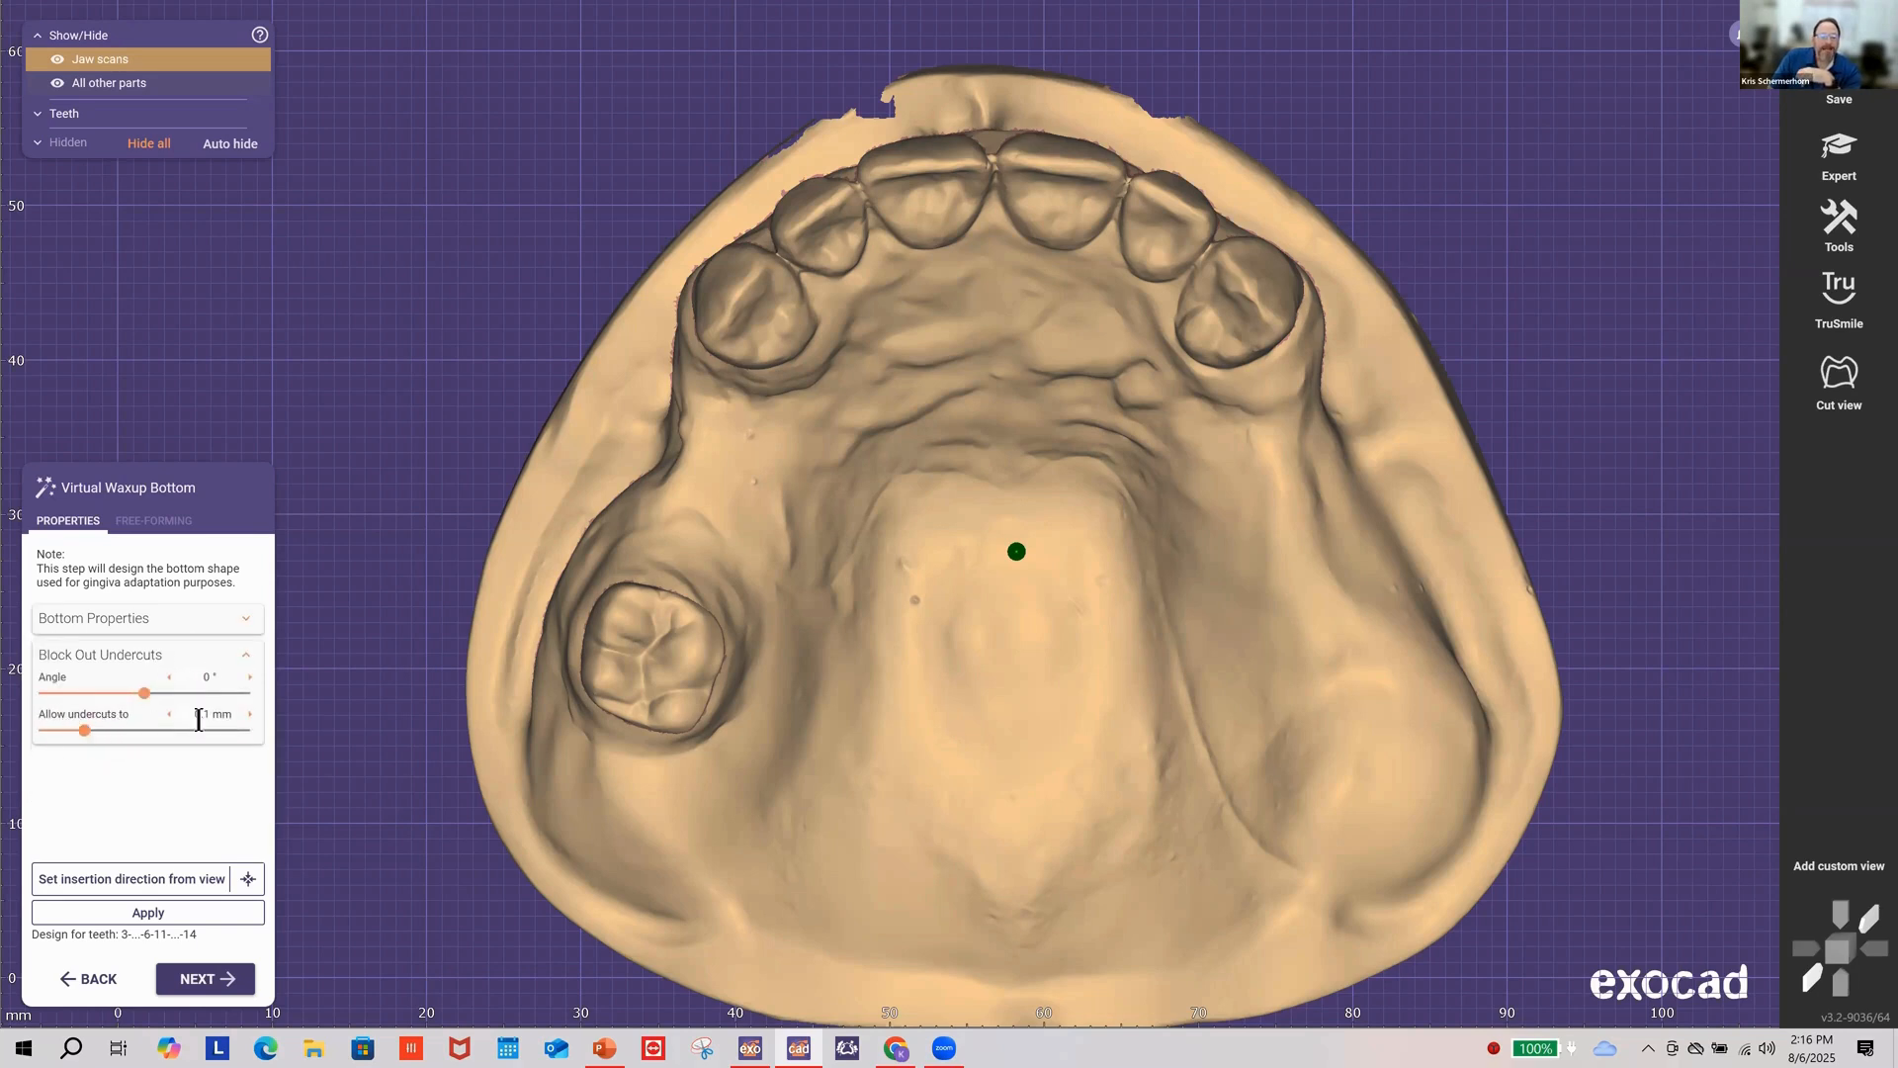
Step: Take the waxup insertion direction from the current occlusal view
{"action": "left_click", "coordinate": [138, 889]}
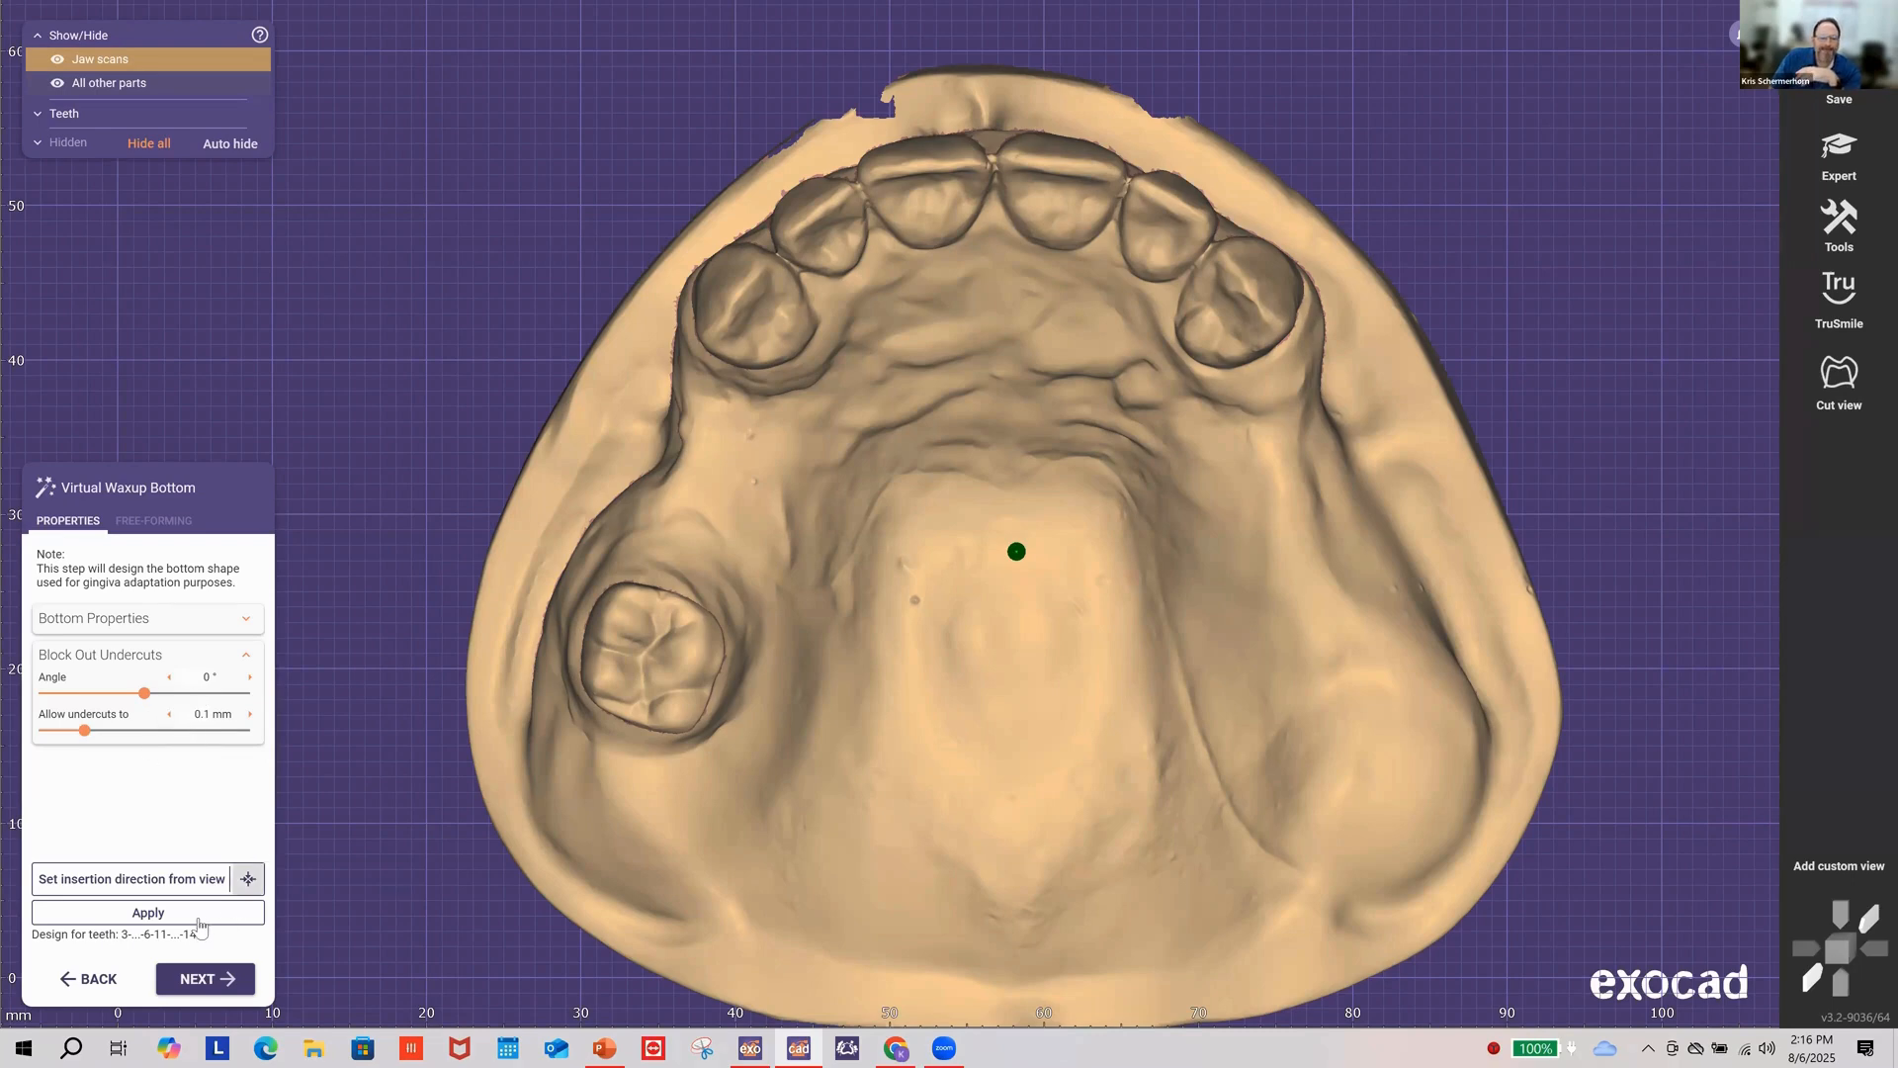
Step: Compute the waxup bottom and orbit the jaw to inspect the blocked-out undercuts
{"action": "left_click", "coordinate": [184, 915]}
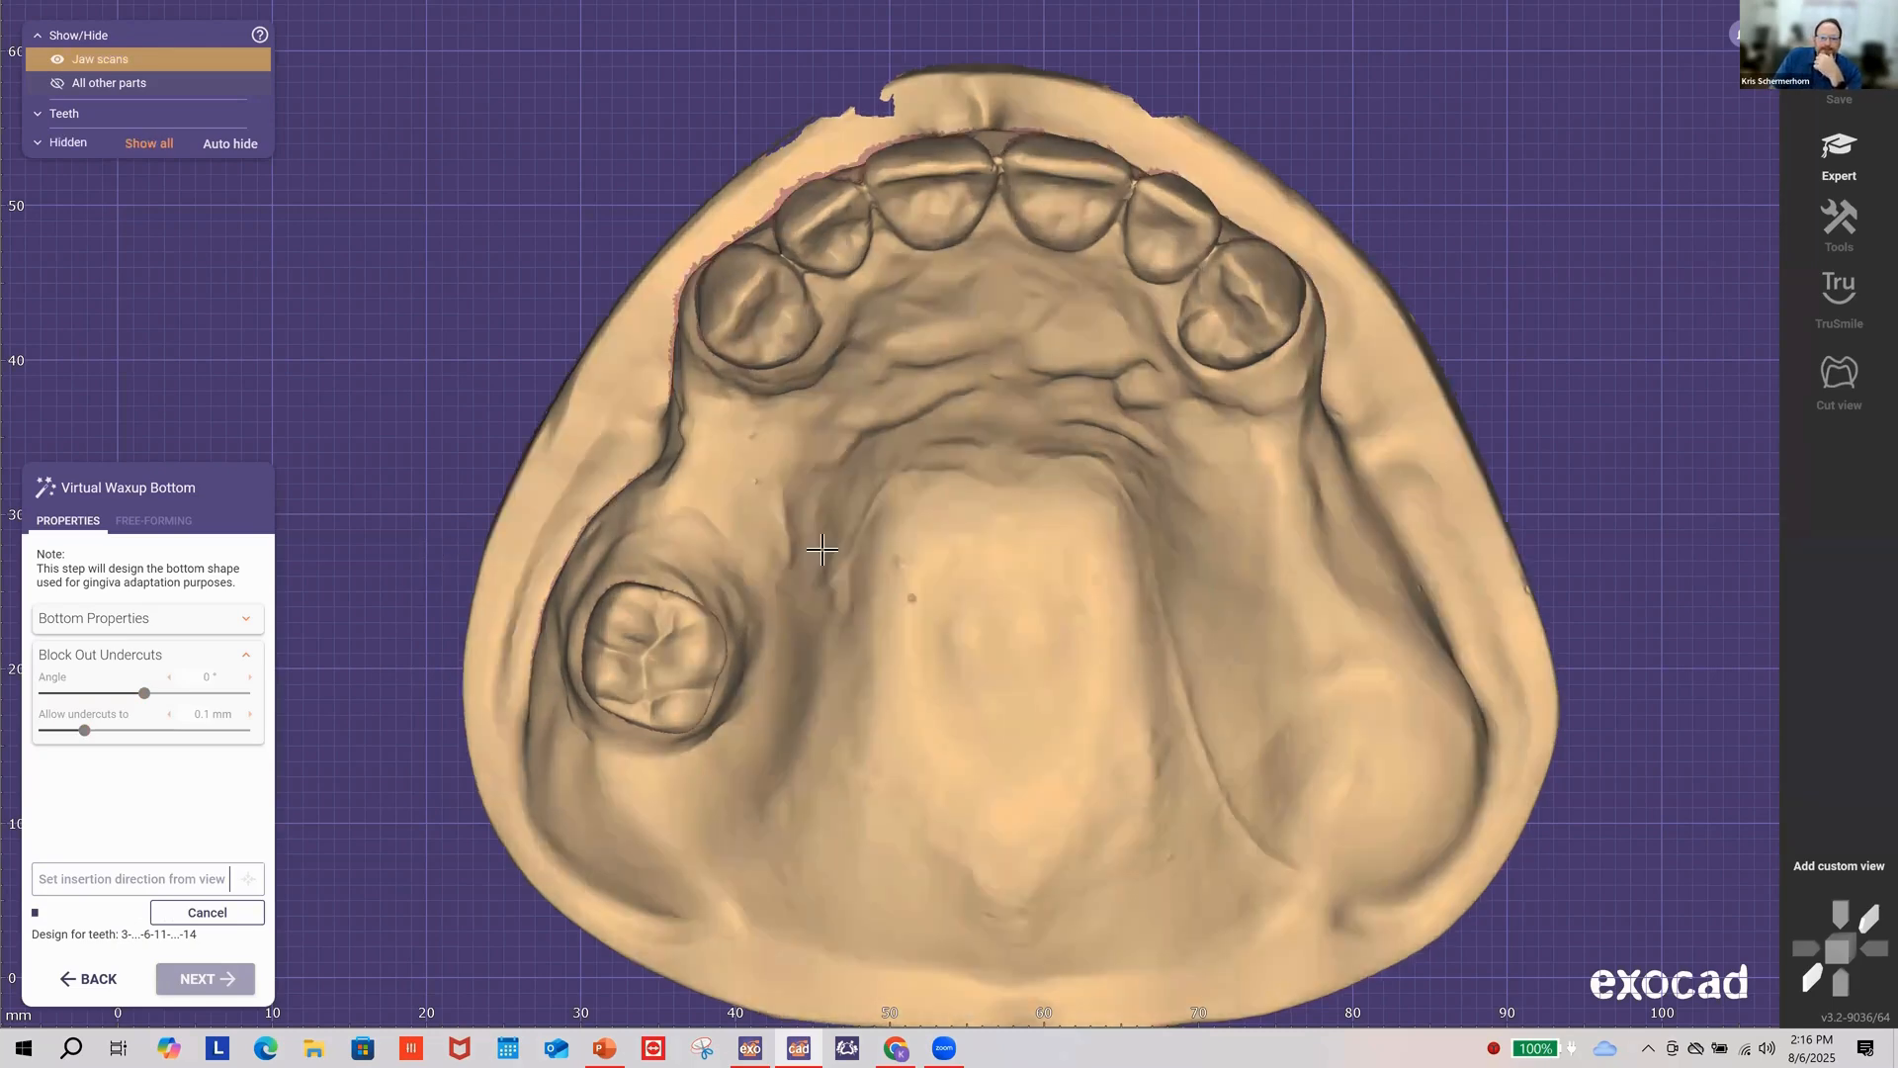
{"action": "right_click_drag", "start_coordinate": [822, 550], "coordinate": [896, 463]}
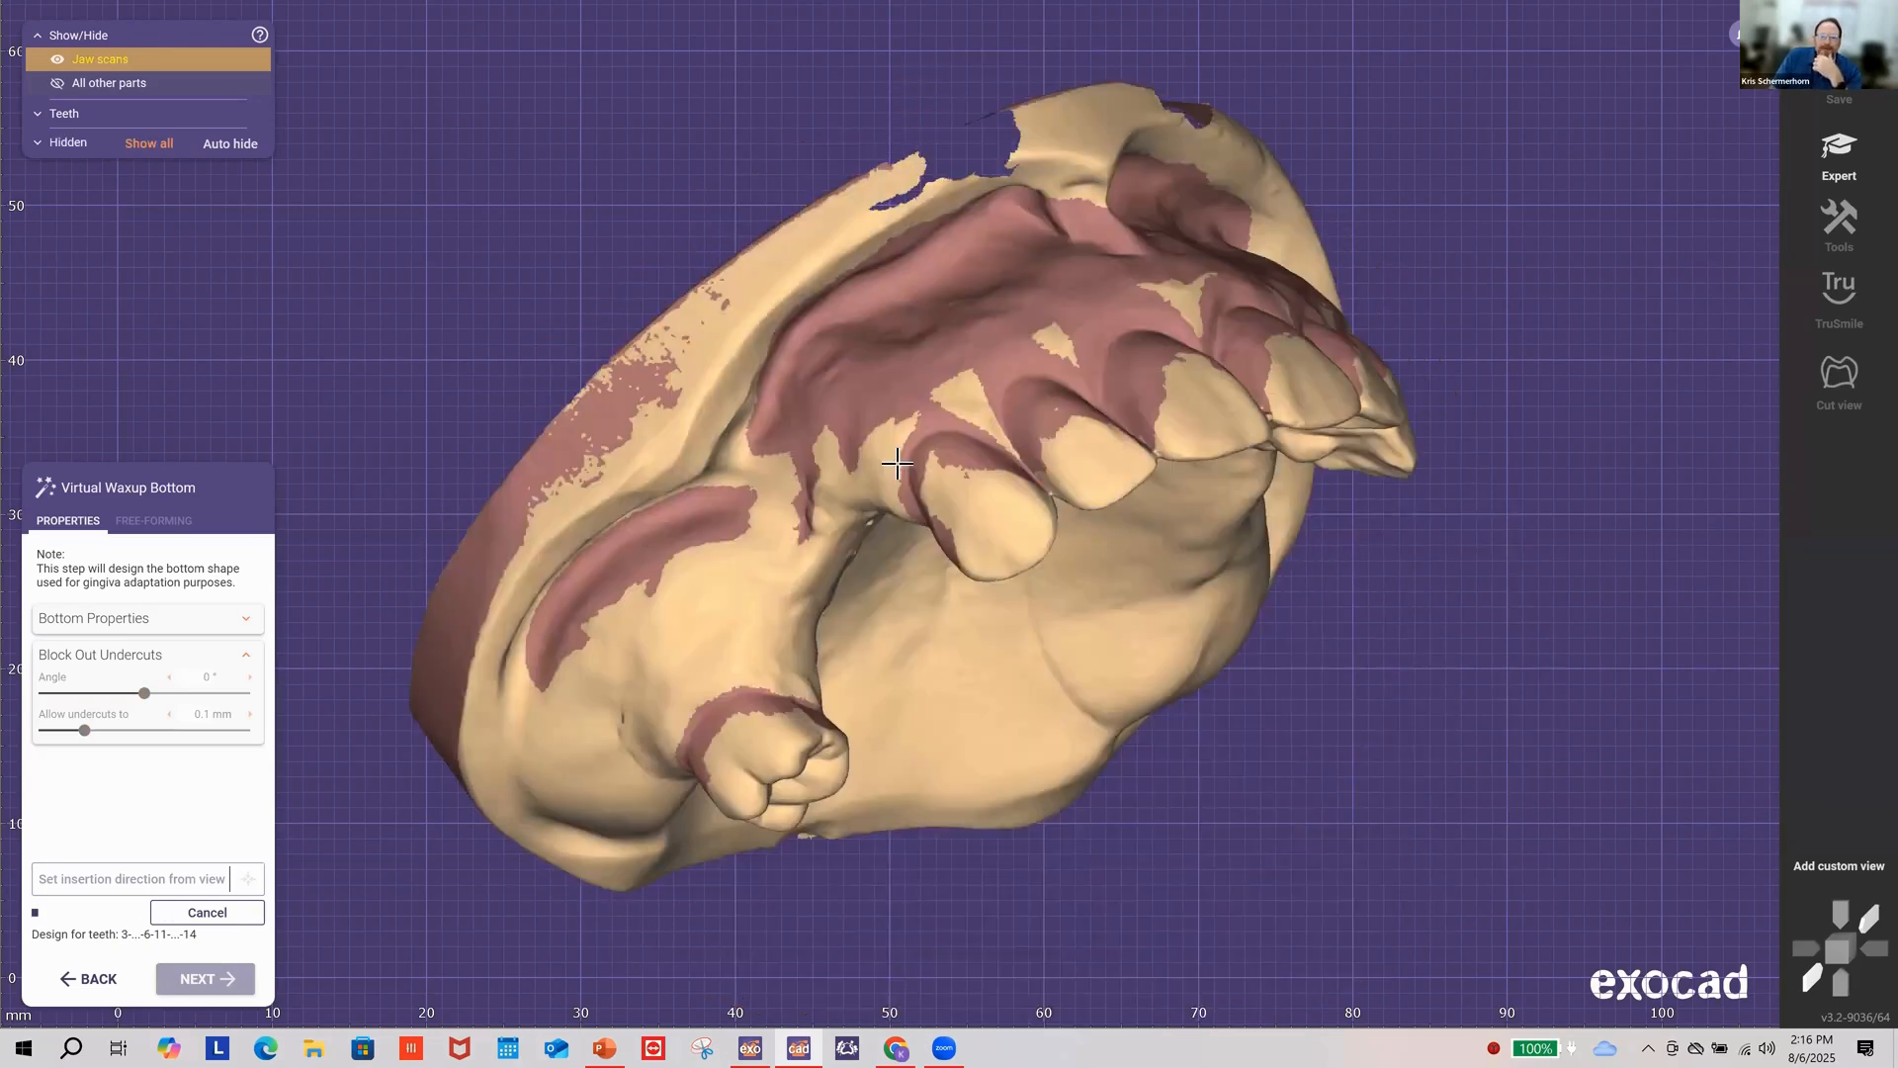
{"action": "right_click_drag", "start_coordinate": [1089, 591], "coordinate": [228, 864]}
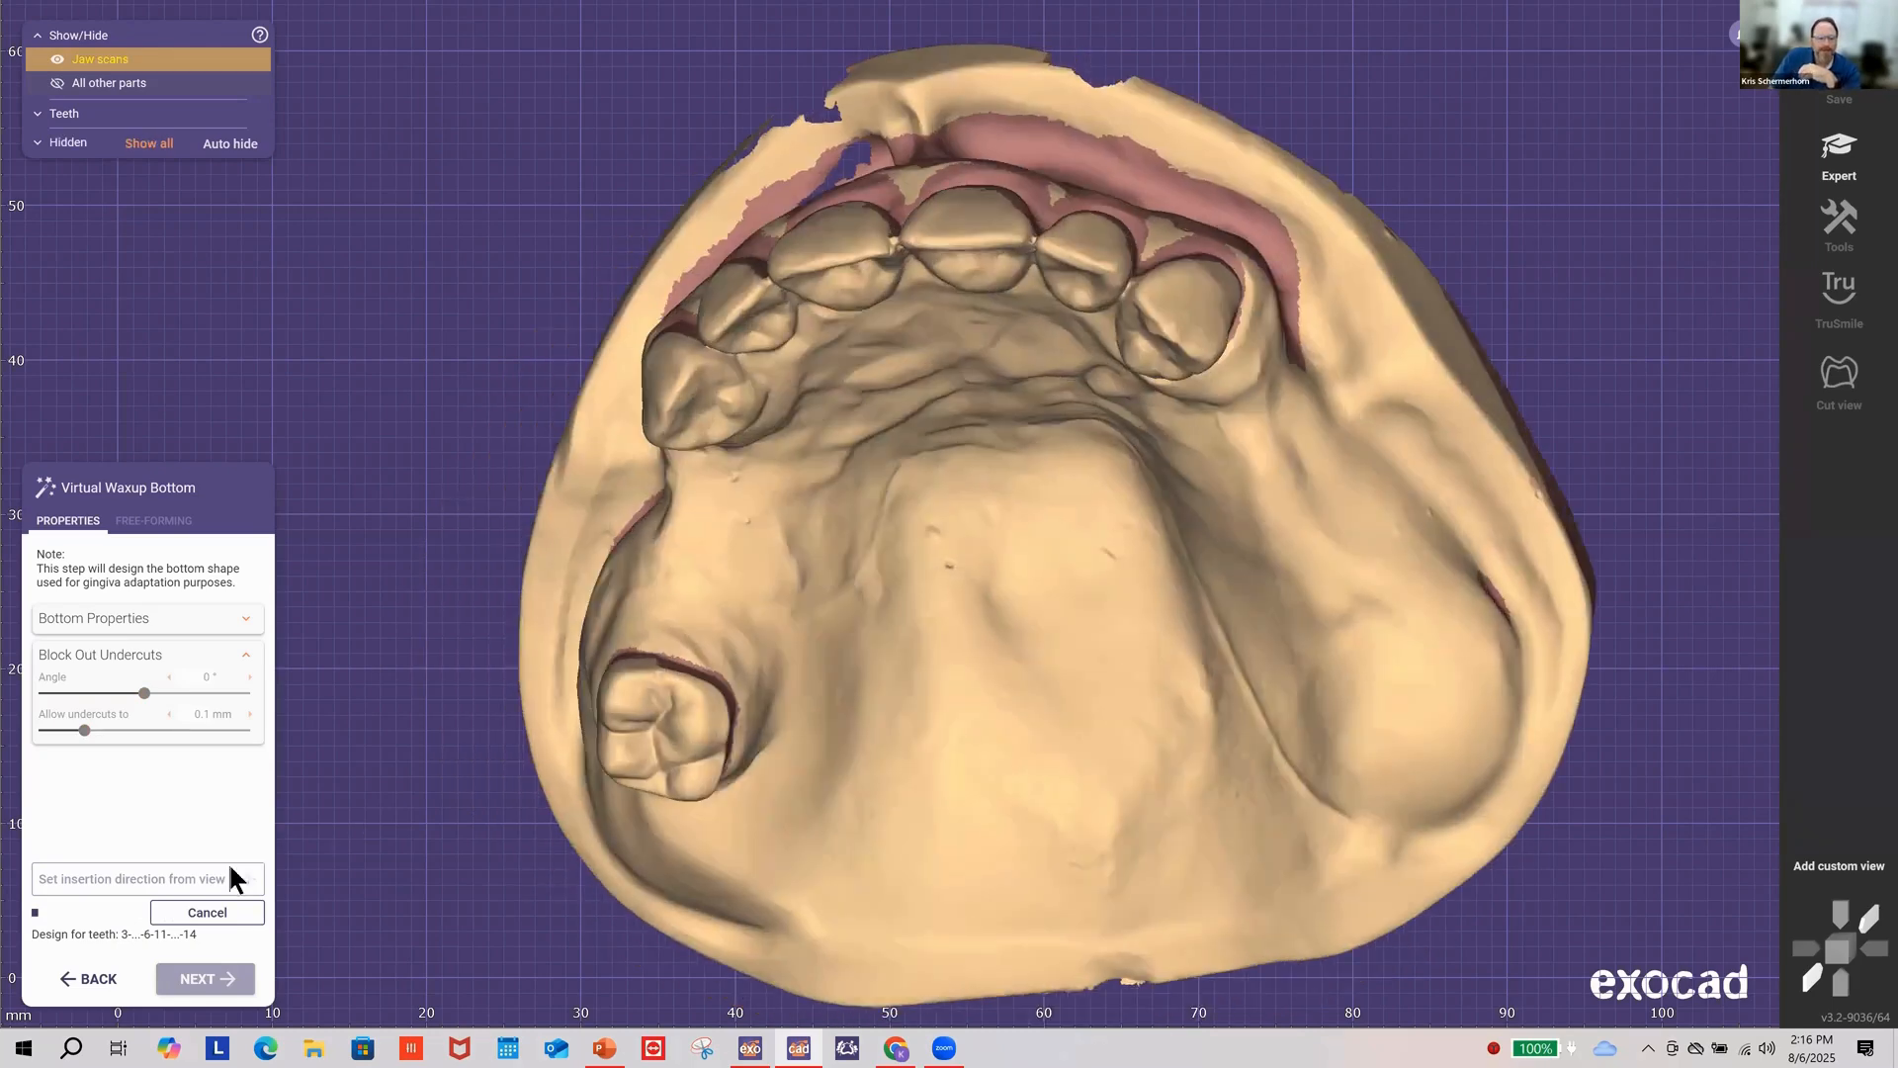
{"action": "right_click_drag", "start_coordinate": [1032, 388], "coordinate": [885, 364]}
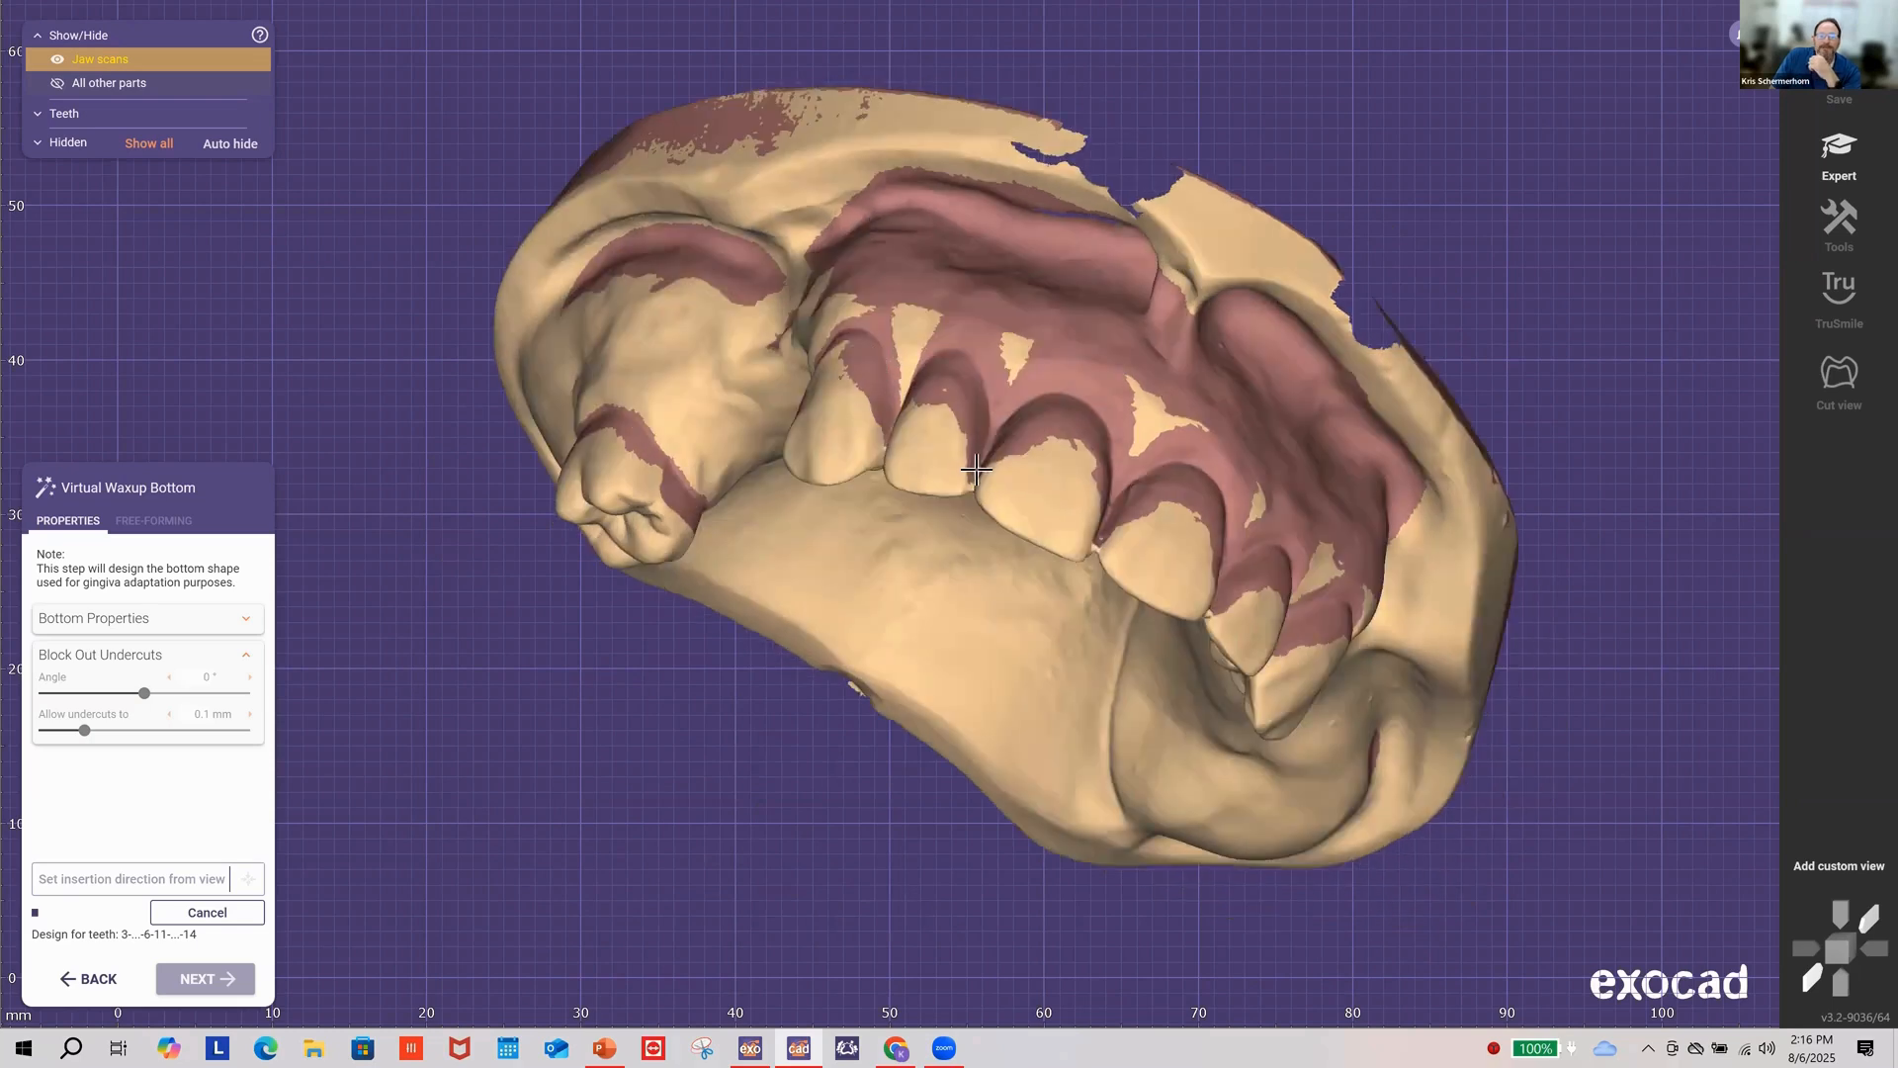
{"action": "right_click_drag", "start_coordinate": [974, 461], "coordinate": [973, 459]}
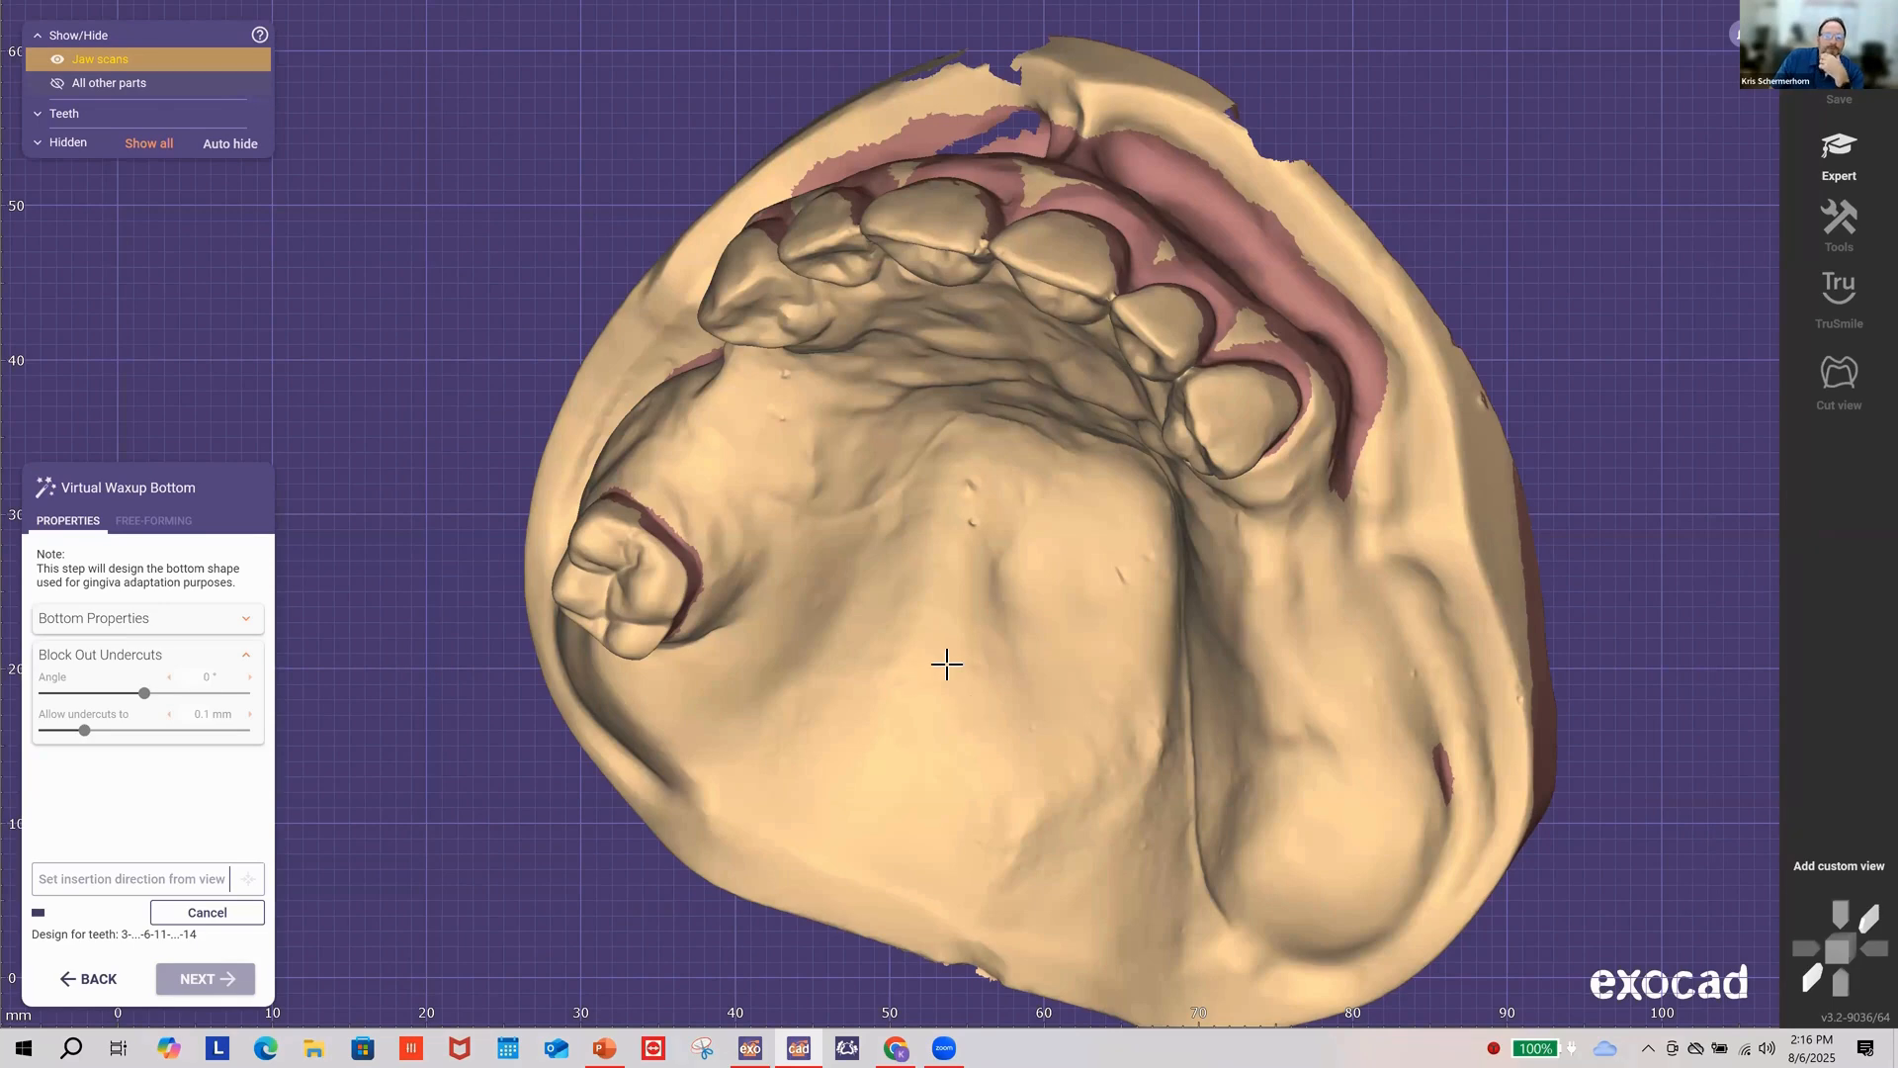
{"action": "right_click_drag", "start_coordinate": [947, 664], "coordinate": [1014, 658]}
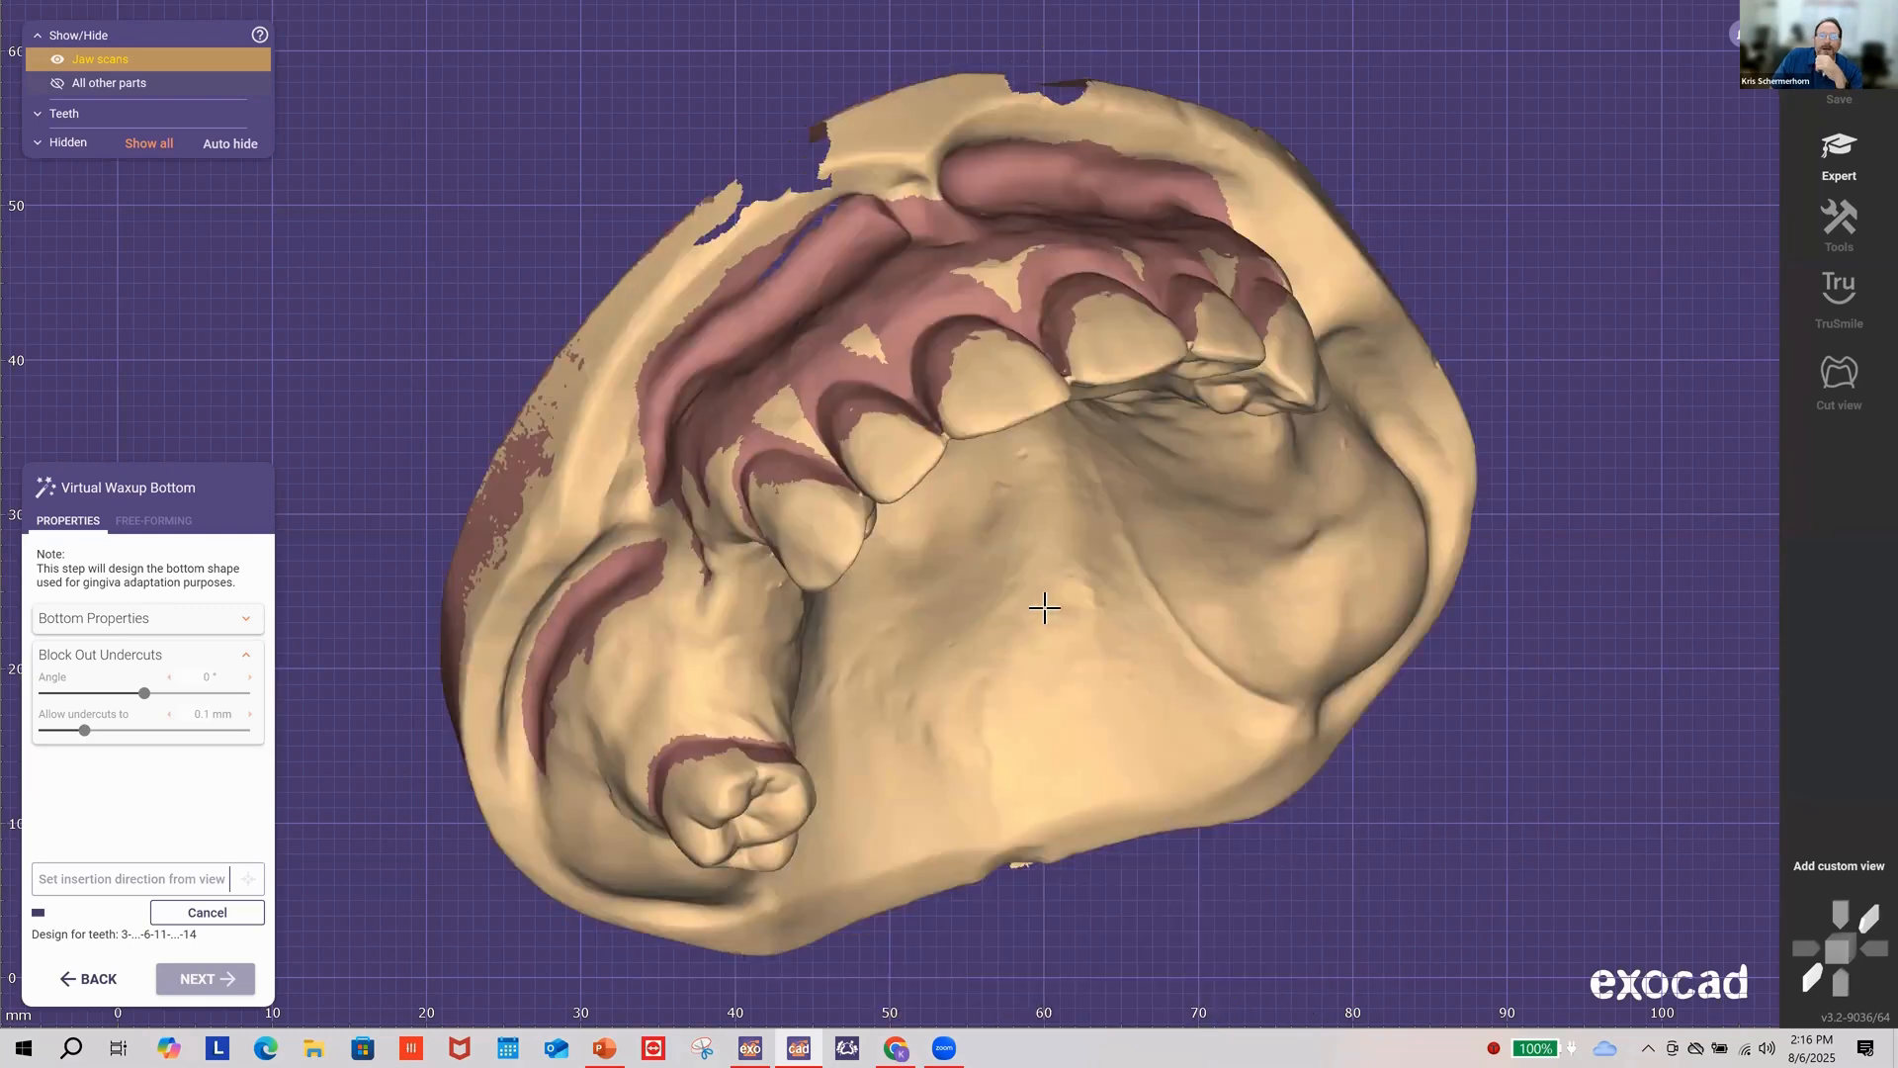
{"action": "right_click_drag", "start_coordinate": [1044, 608], "coordinate": [1042, 606]}
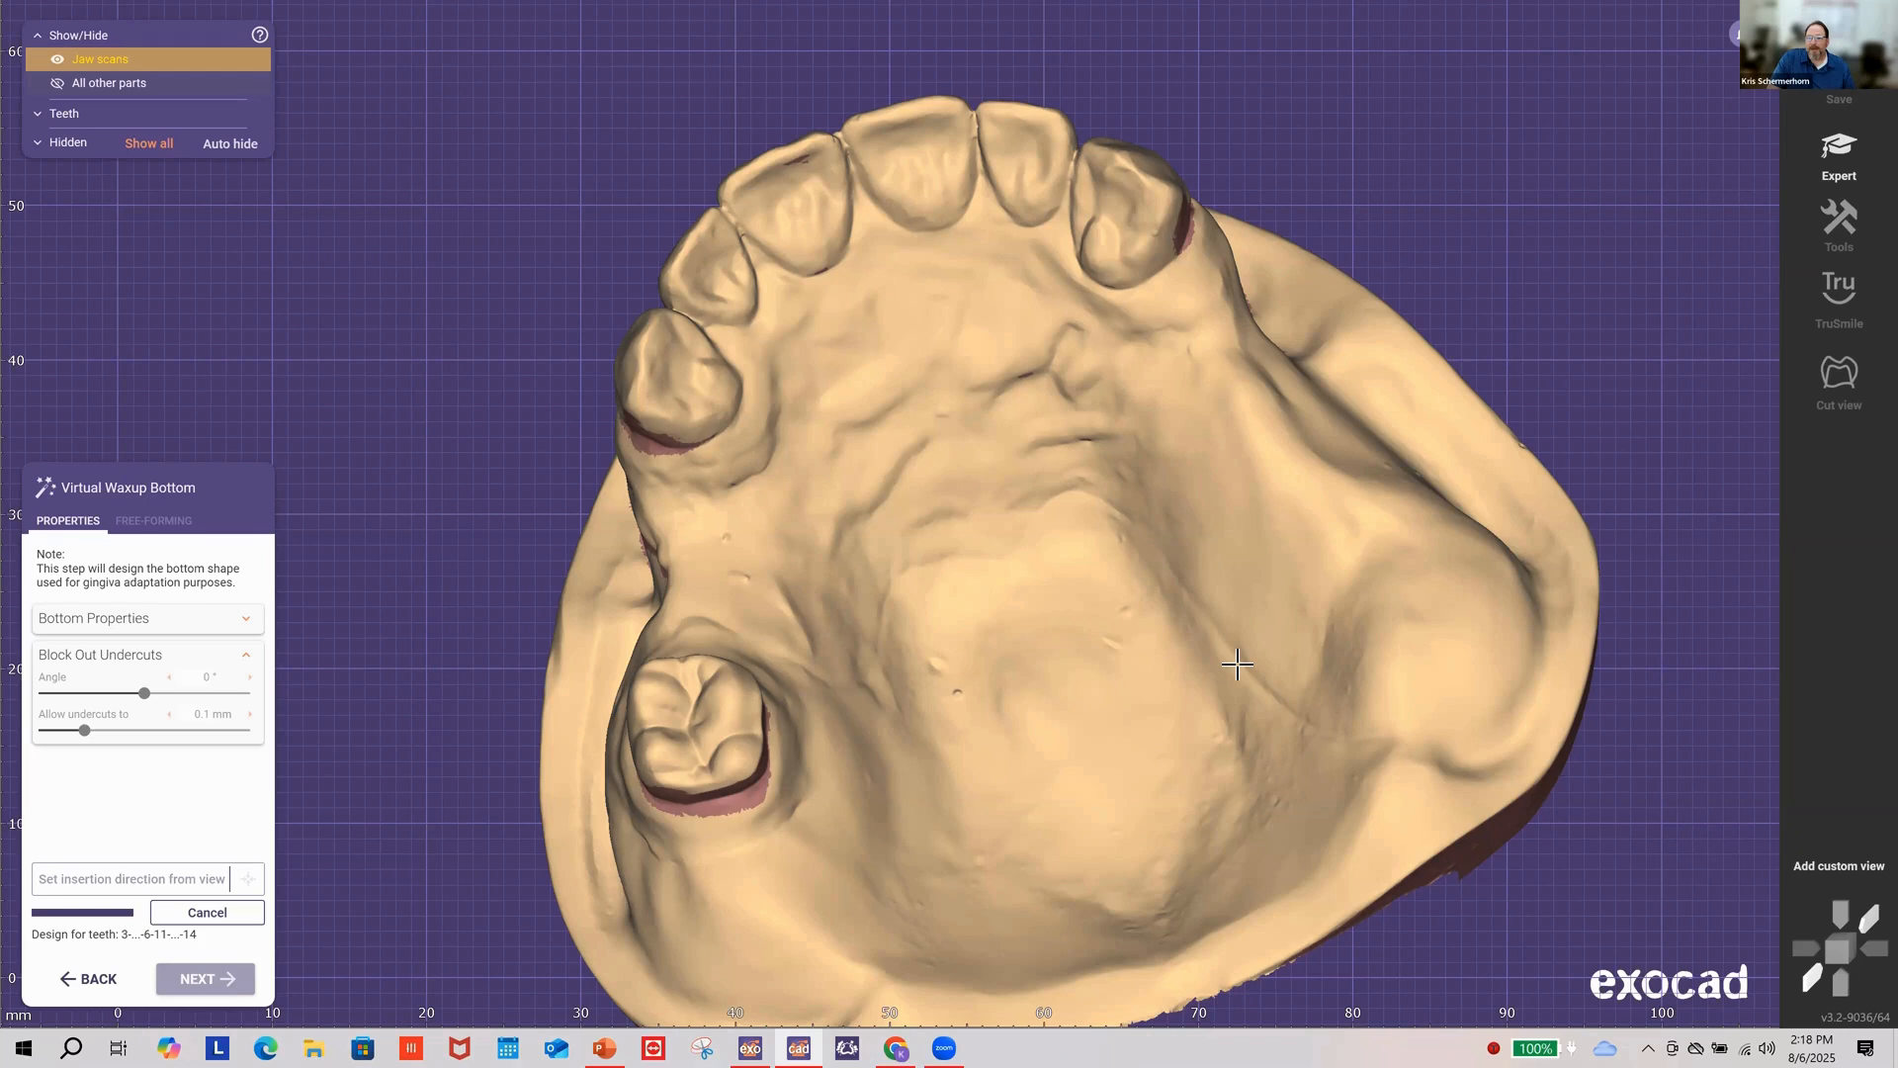
Step: Realign the jaw to look squarely at the palate for the insertion direction
{"action": "right_click_drag", "start_coordinate": [1237, 665], "coordinate": [1087, 720]}
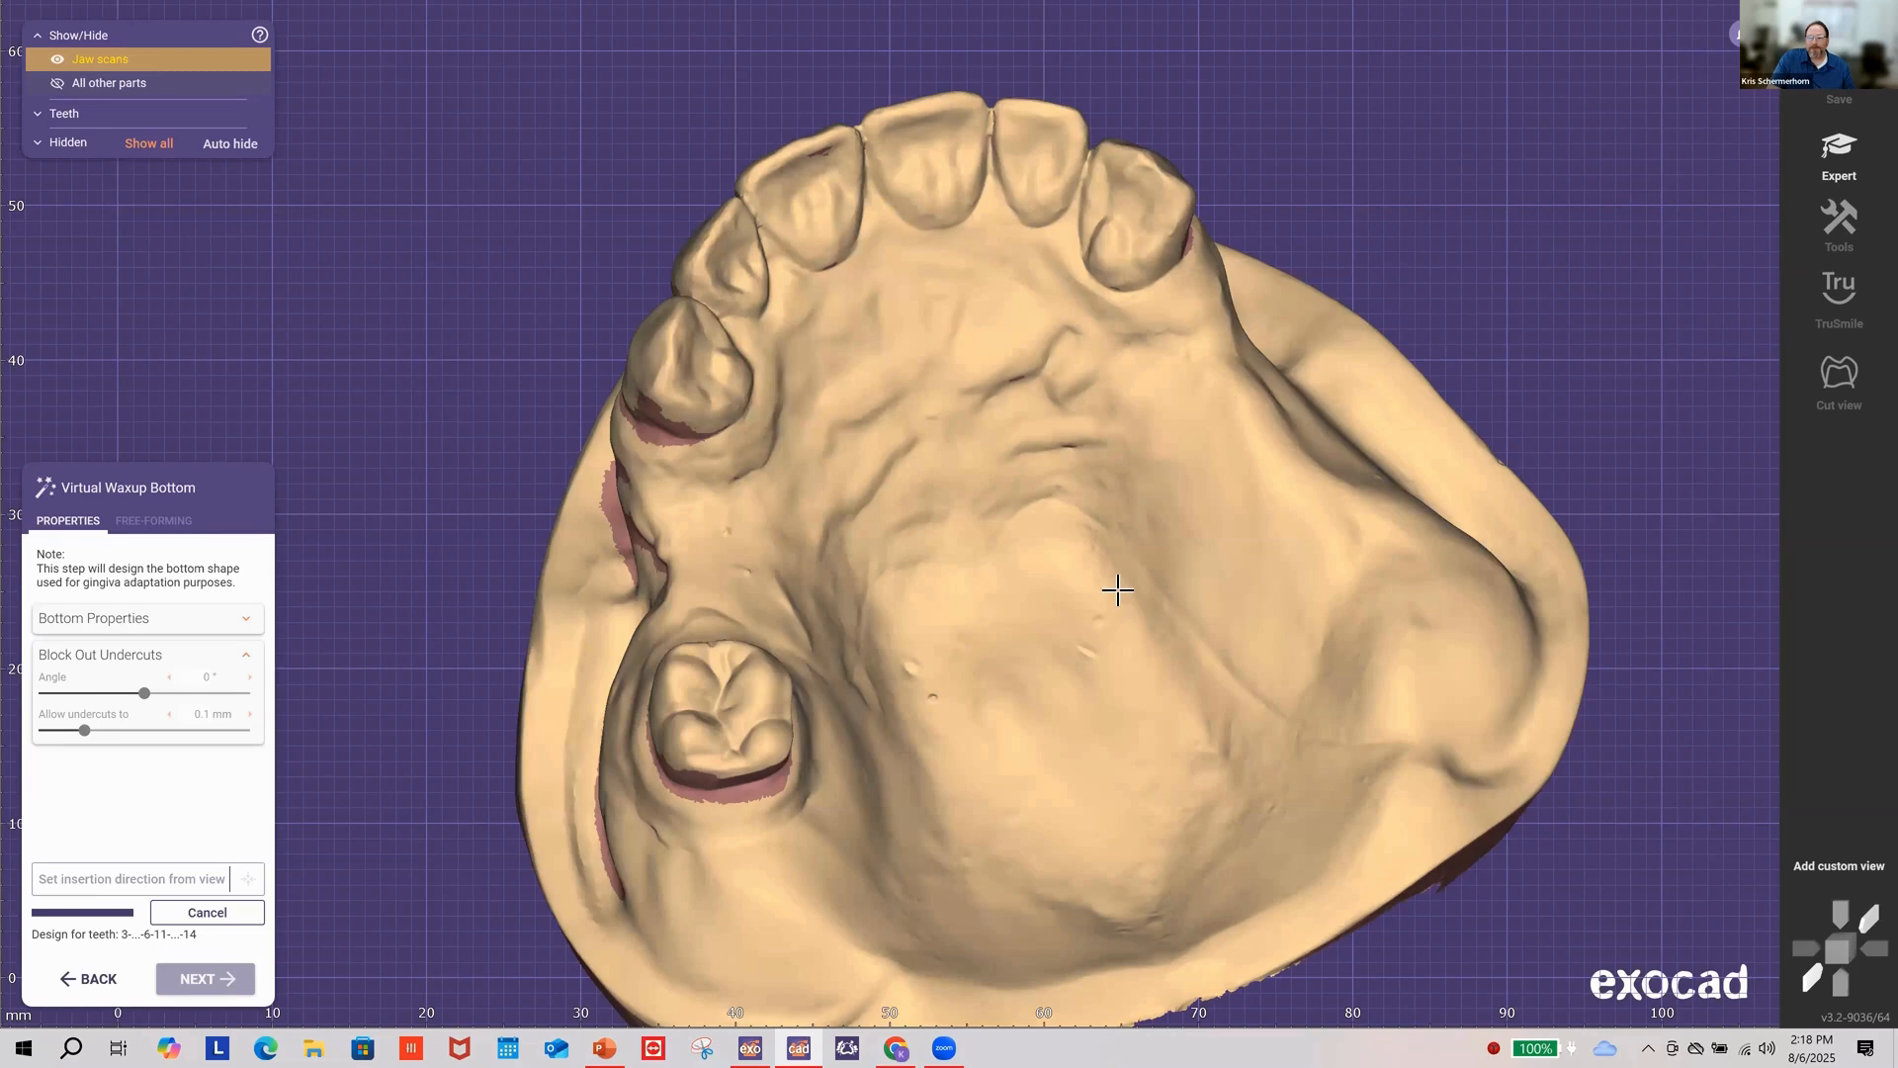
{"action": "right_click_drag", "start_coordinate": [1115, 591], "coordinate": [1114, 459]}
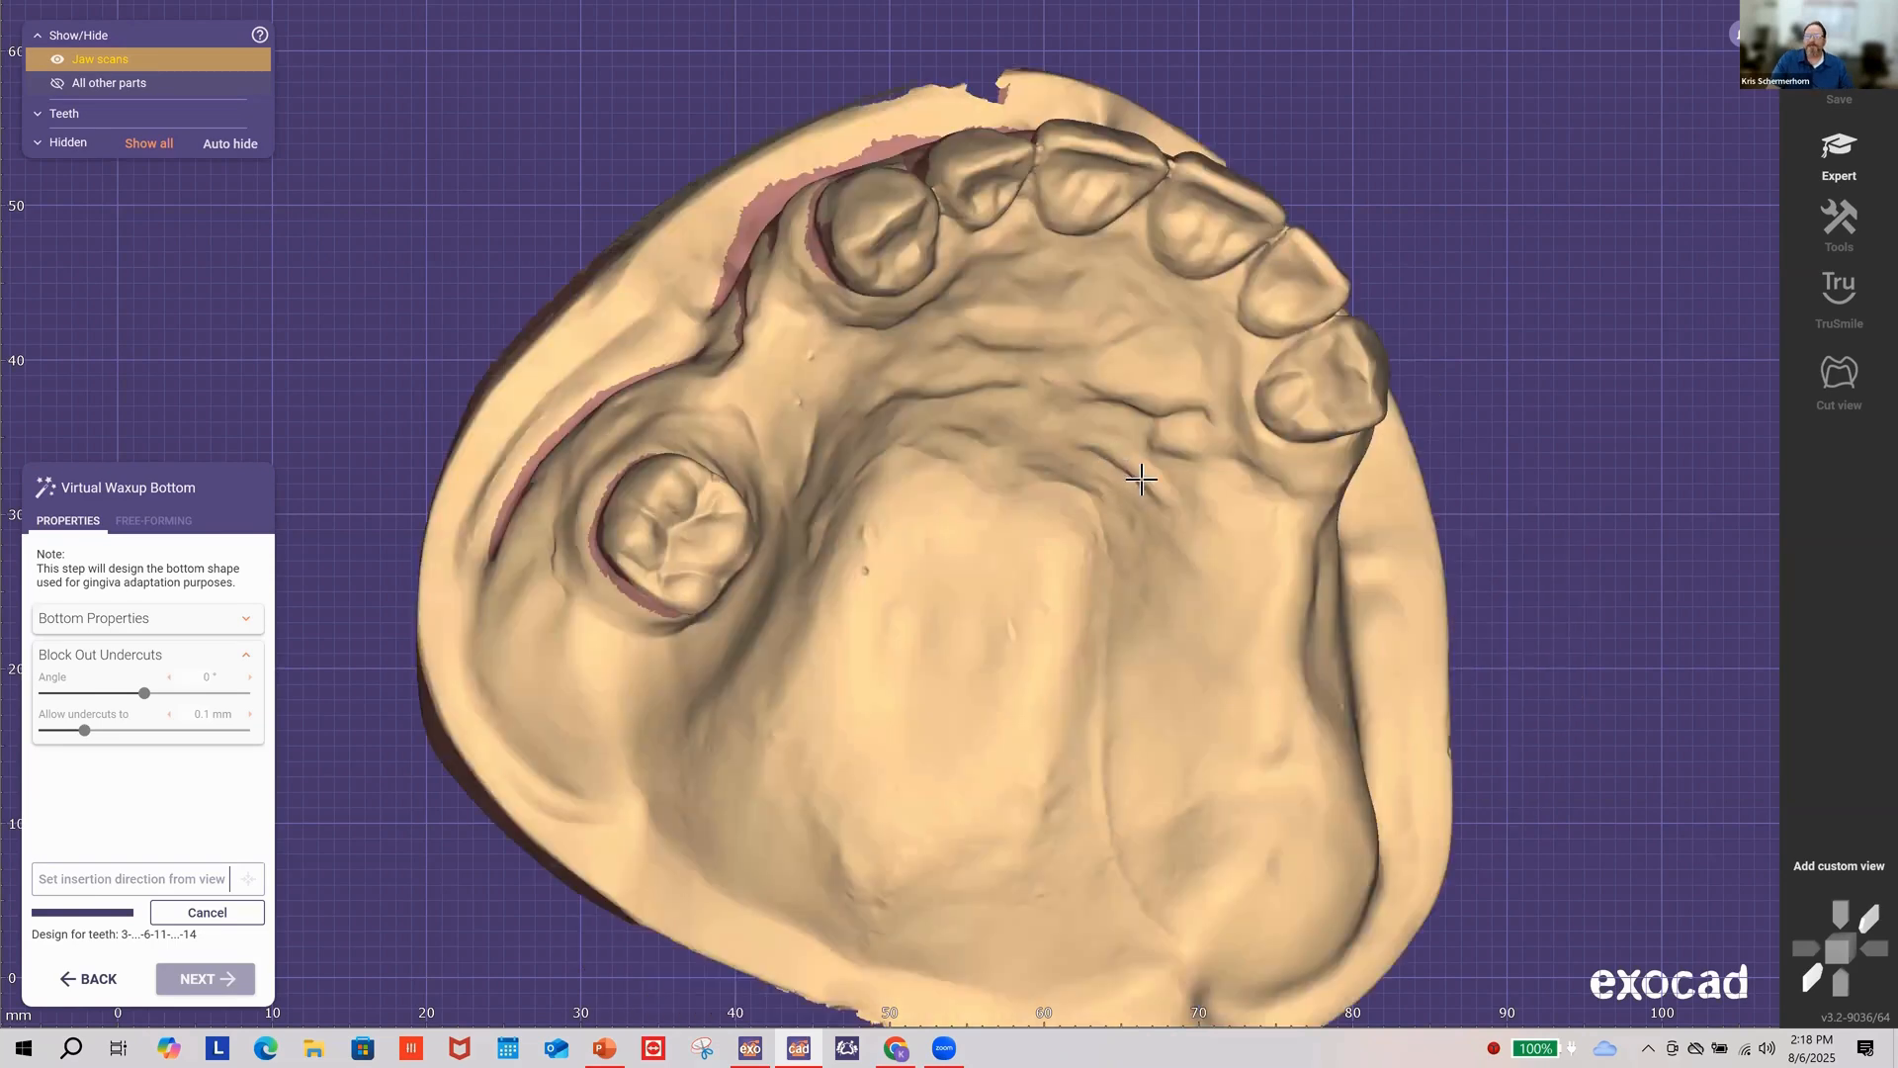
{"action": "right_click_drag", "start_coordinate": [1140, 481], "coordinate": [1077, 555]}
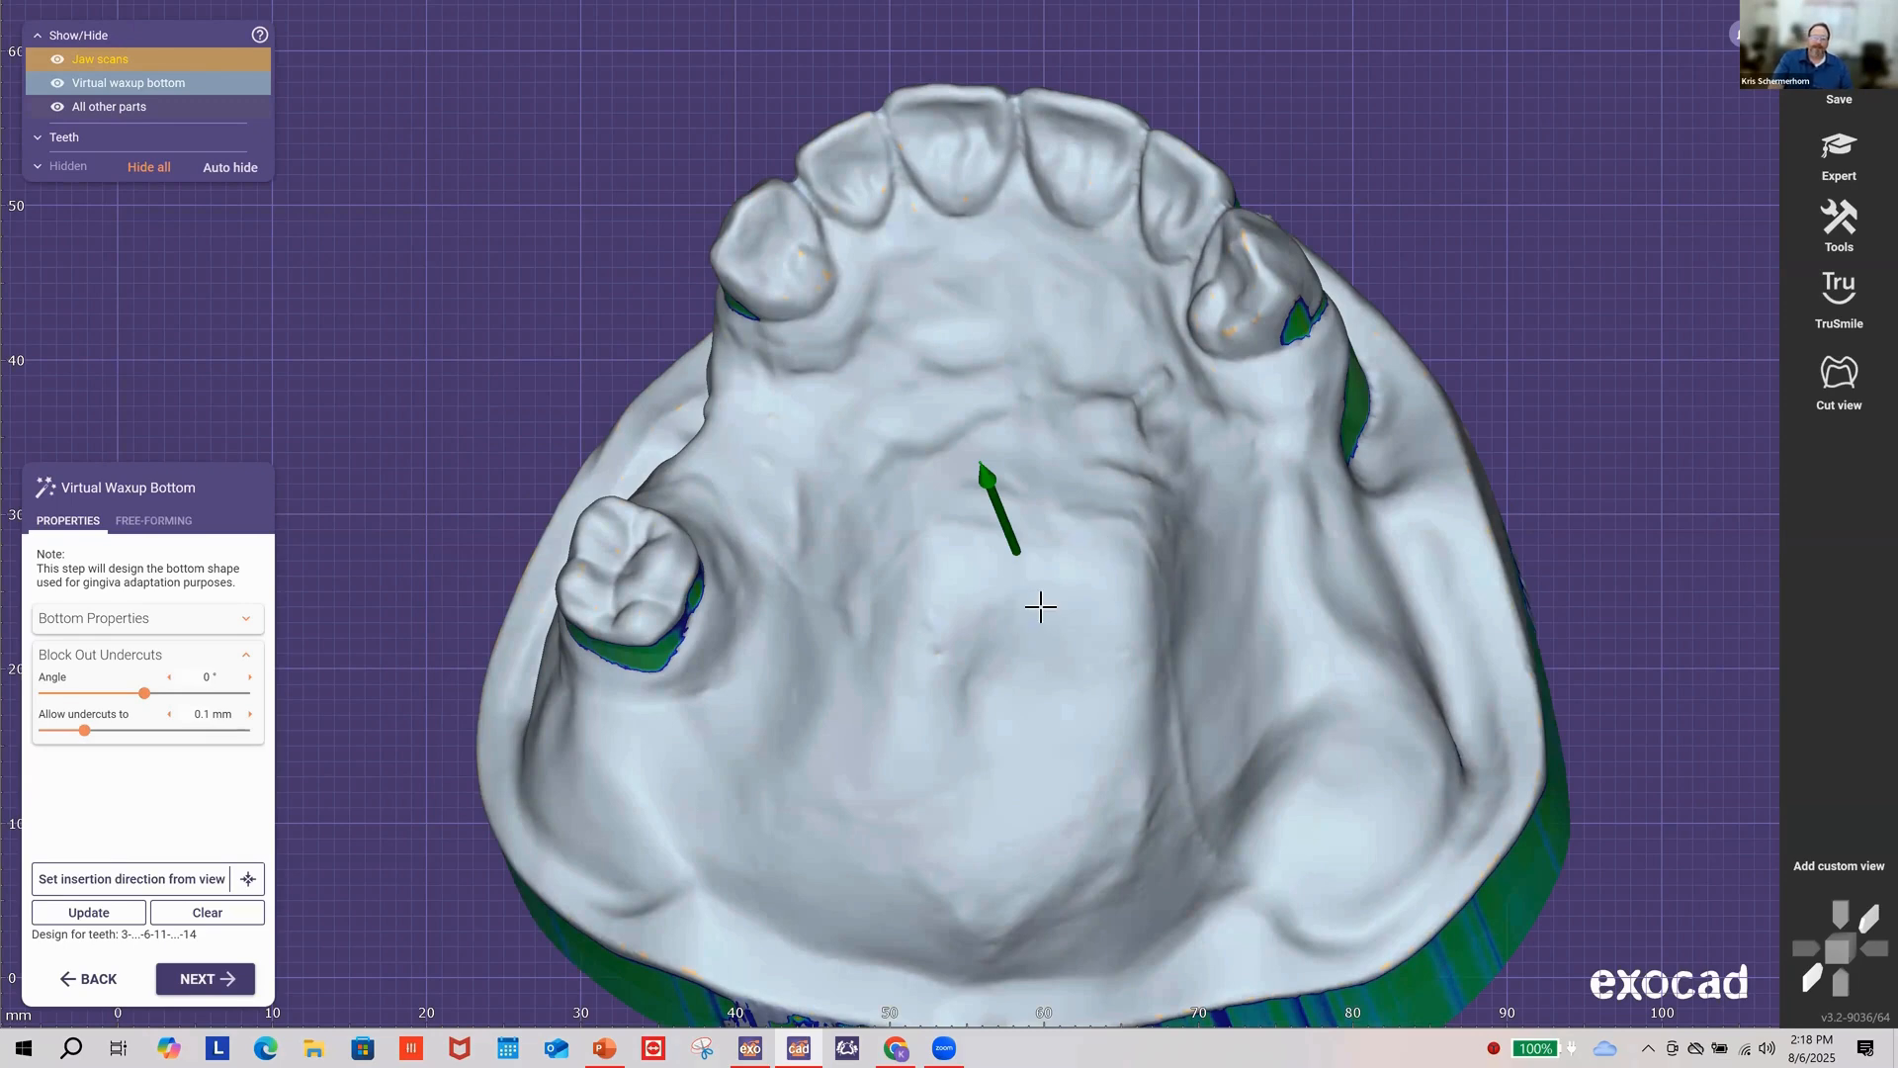
{"action": "right_click_drag", "start_coordinate": [1040, 606], "coordinate": [1038, 578]}
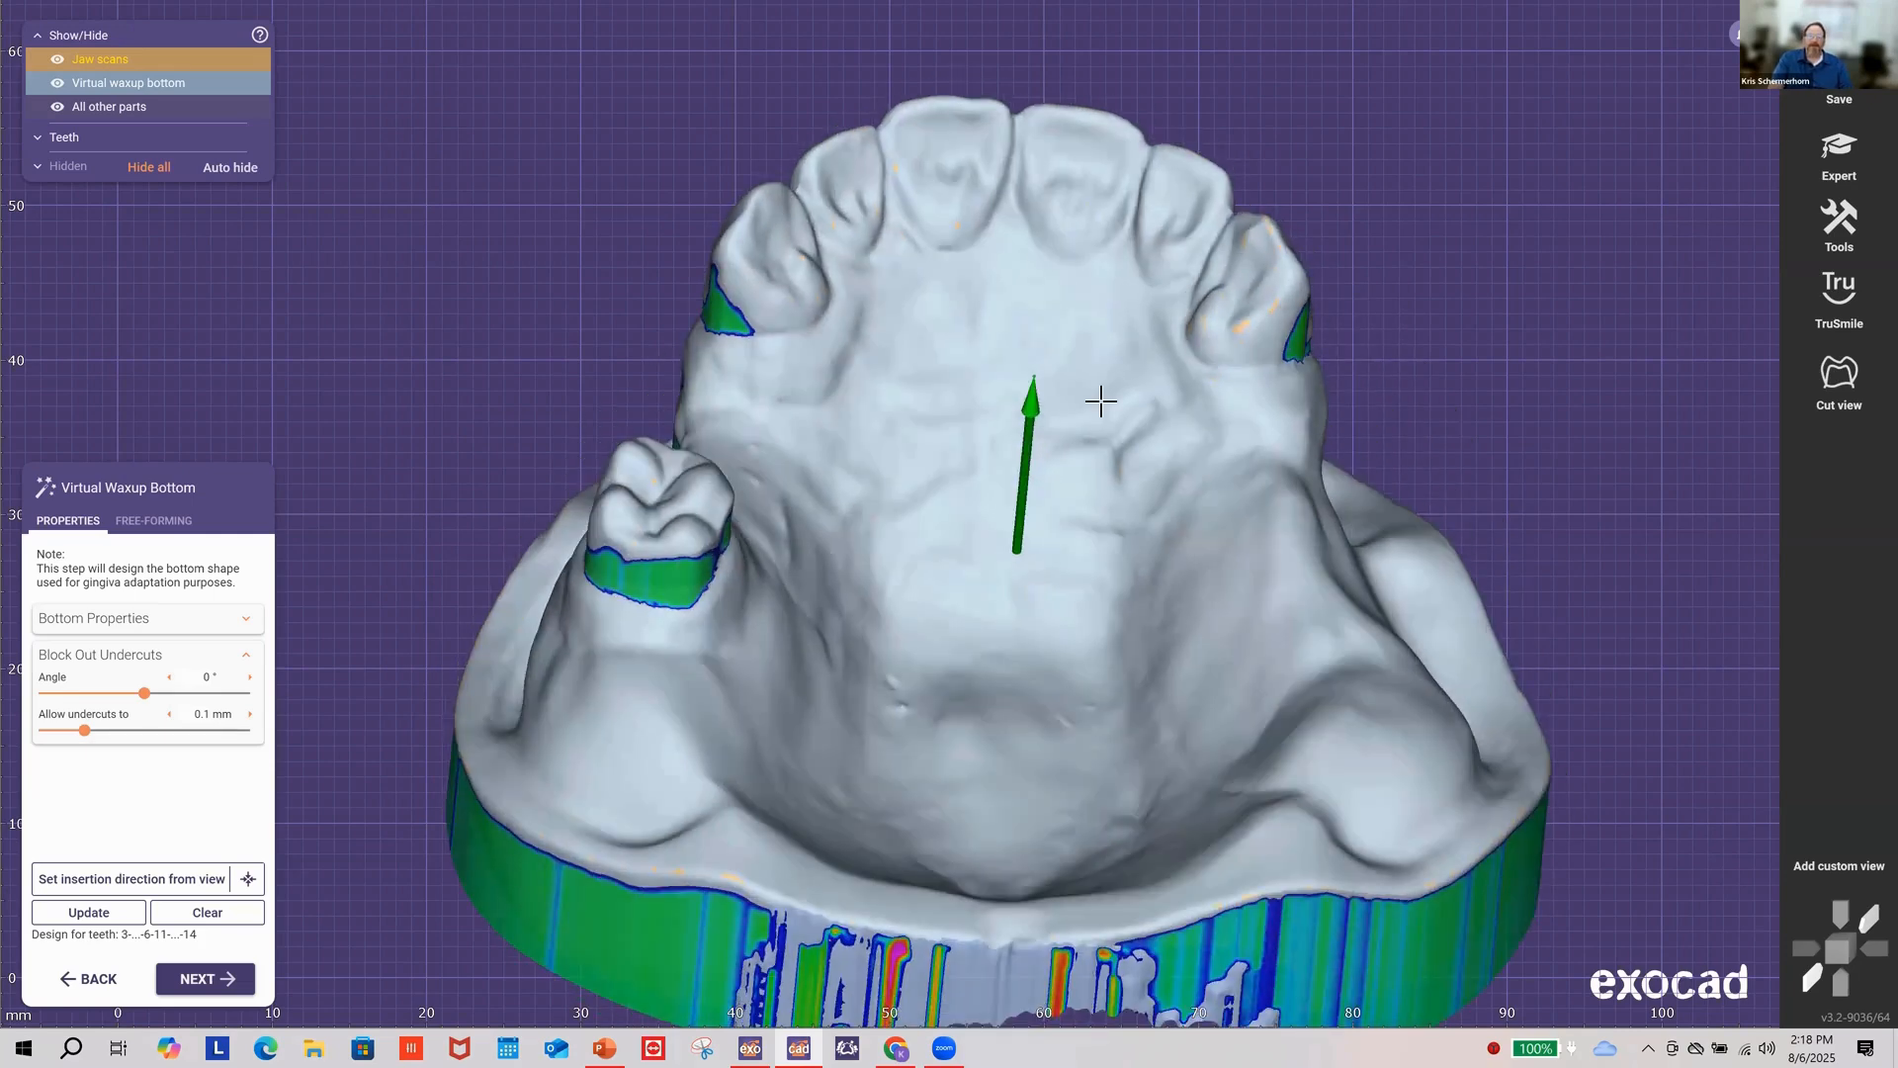
{"action": "right_click_drag", "start_coordinate": [1188, 416], "coordinate": [1155, 517]}
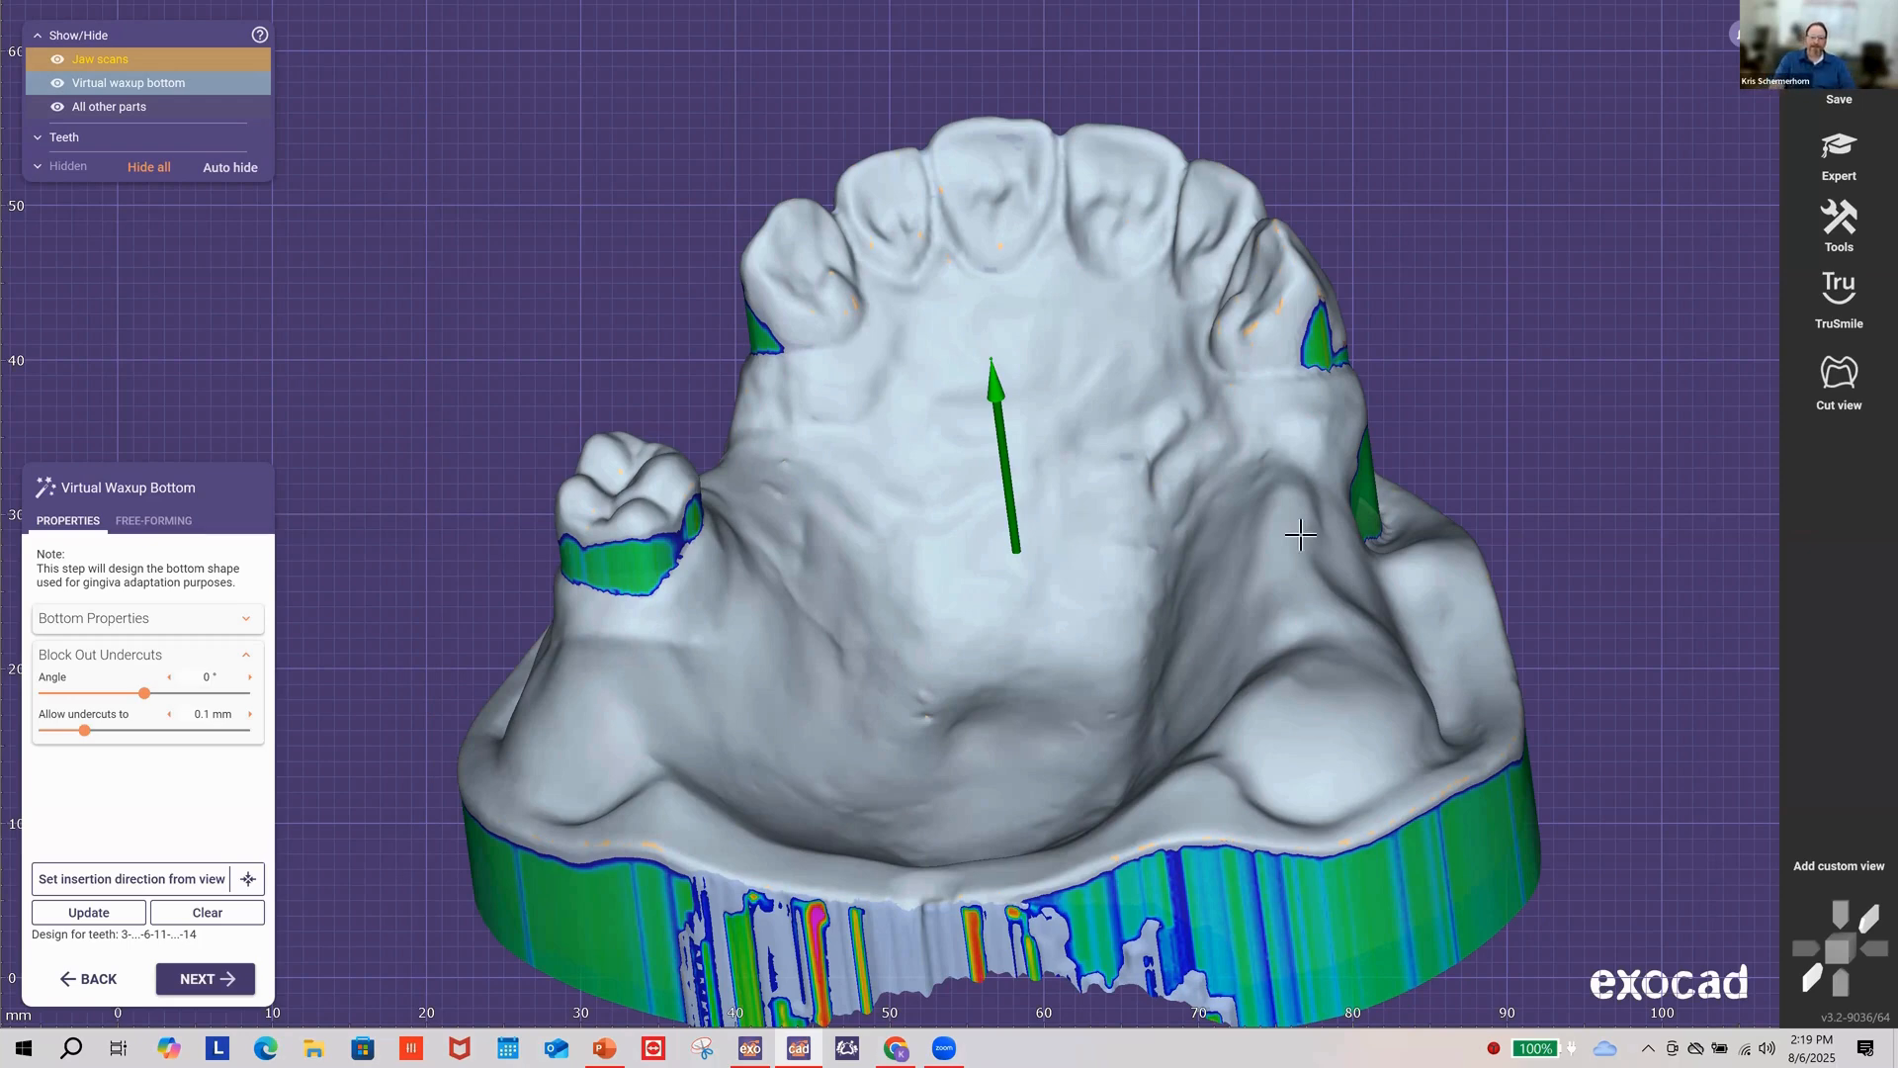
{"action": "right_click_drag", "start_coordinate": [1253, 514], "coordinate": [1032, 453]}
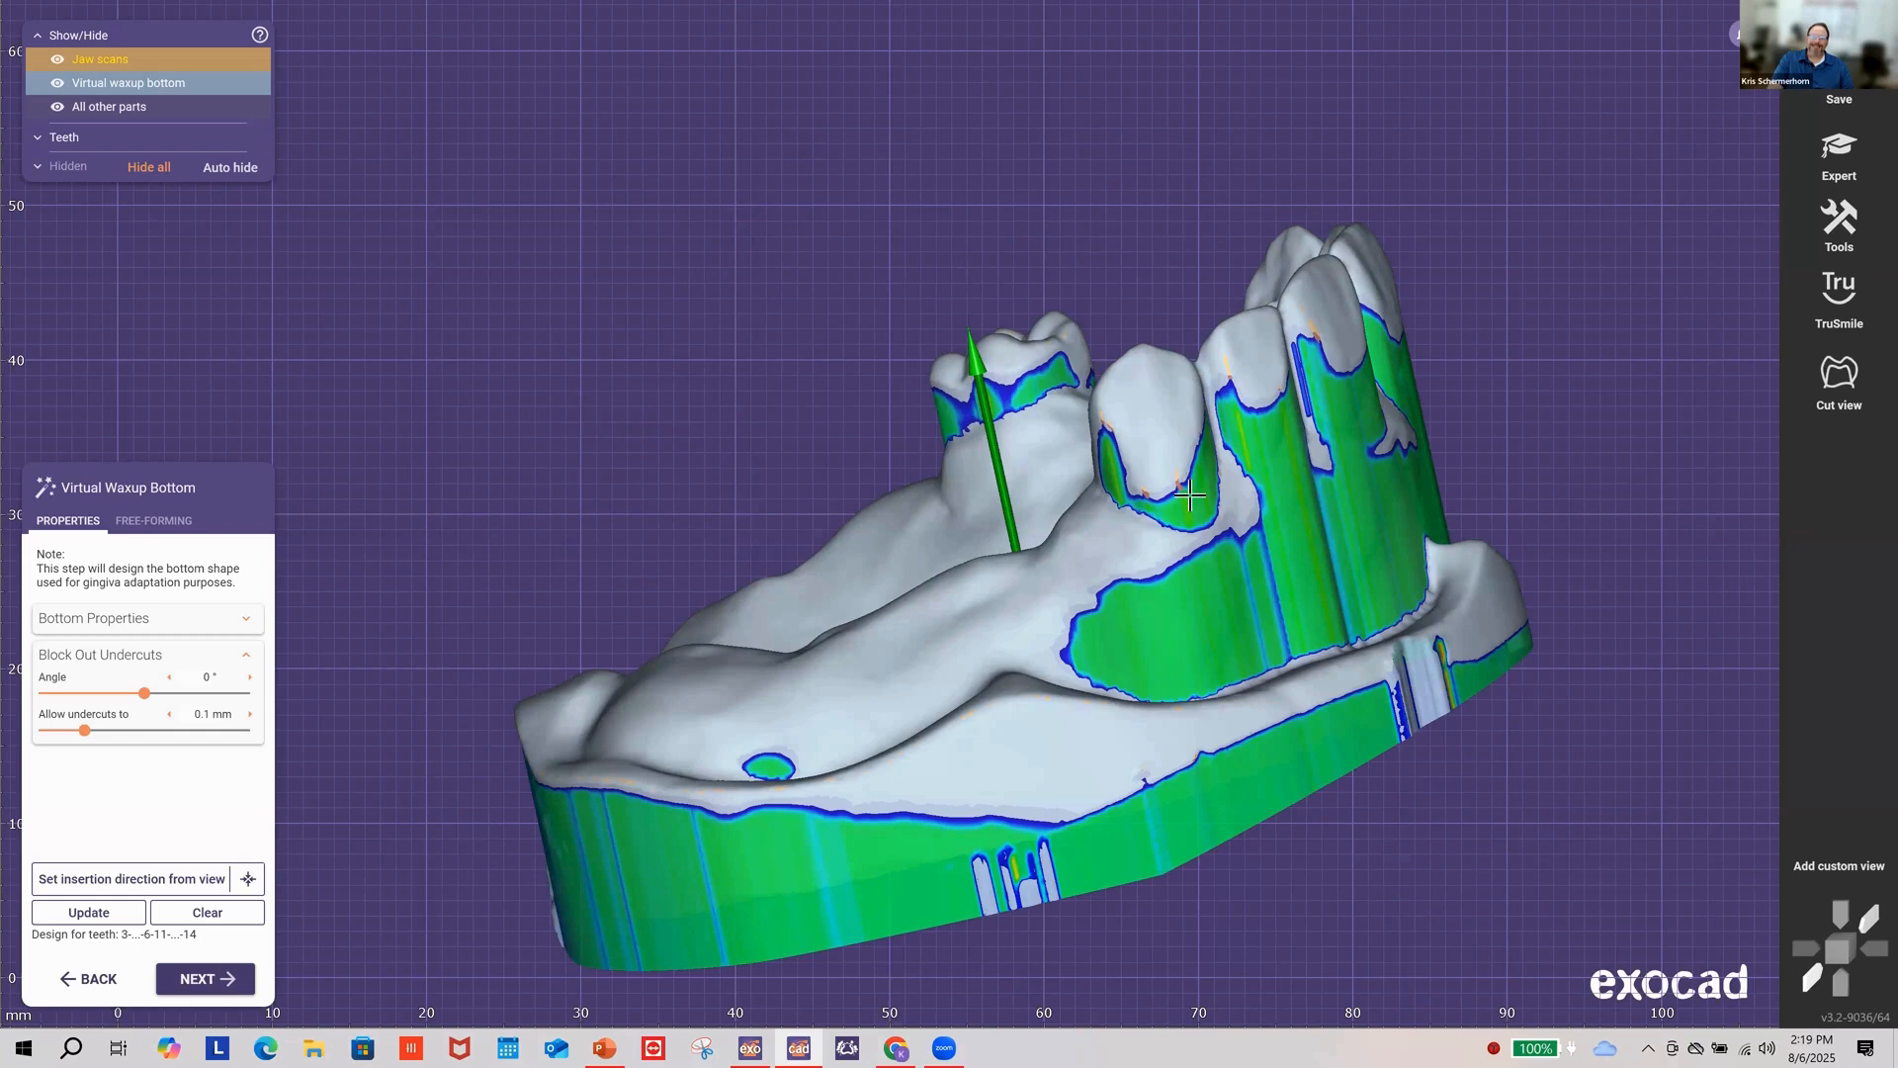
{"action": "right_click_drag", "start_coordinate": [1065, 575], "coordinate": [623, 707]}
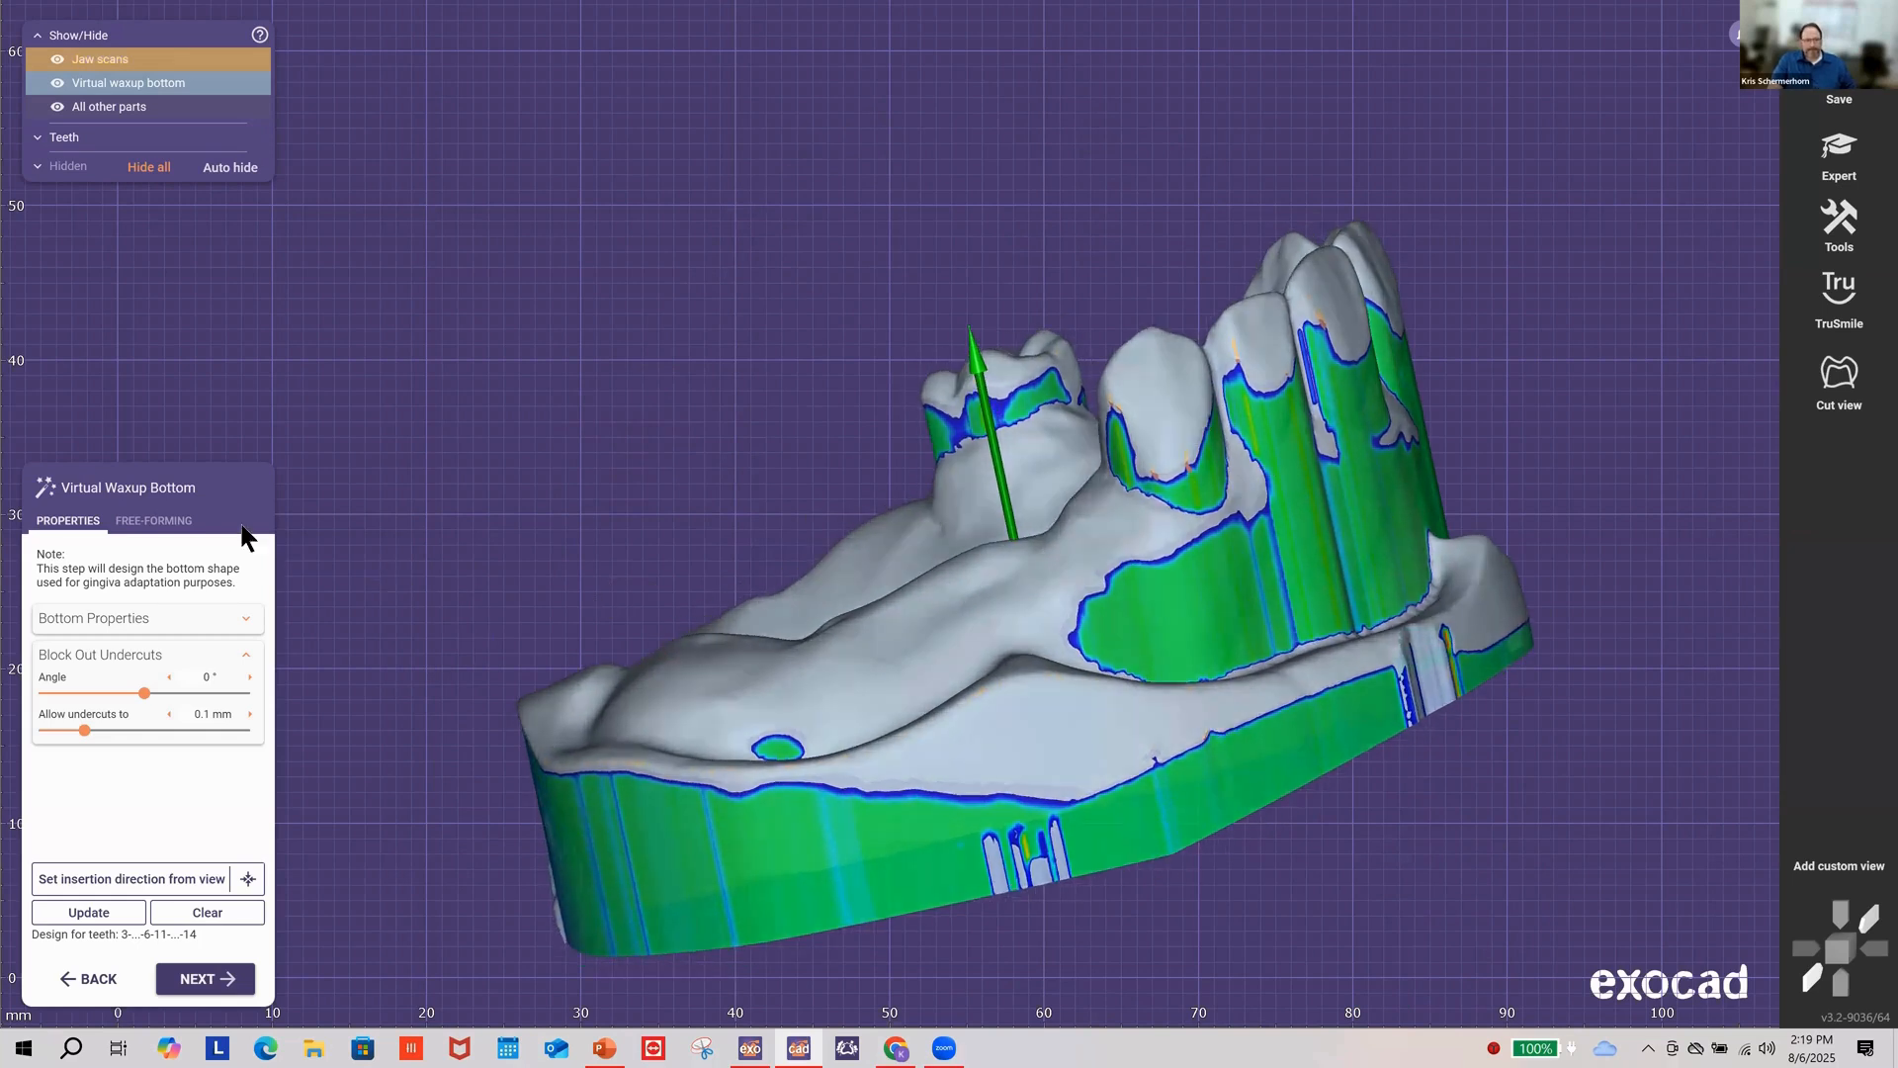
{"action": "left_click", "coordinate": [152, 521]}
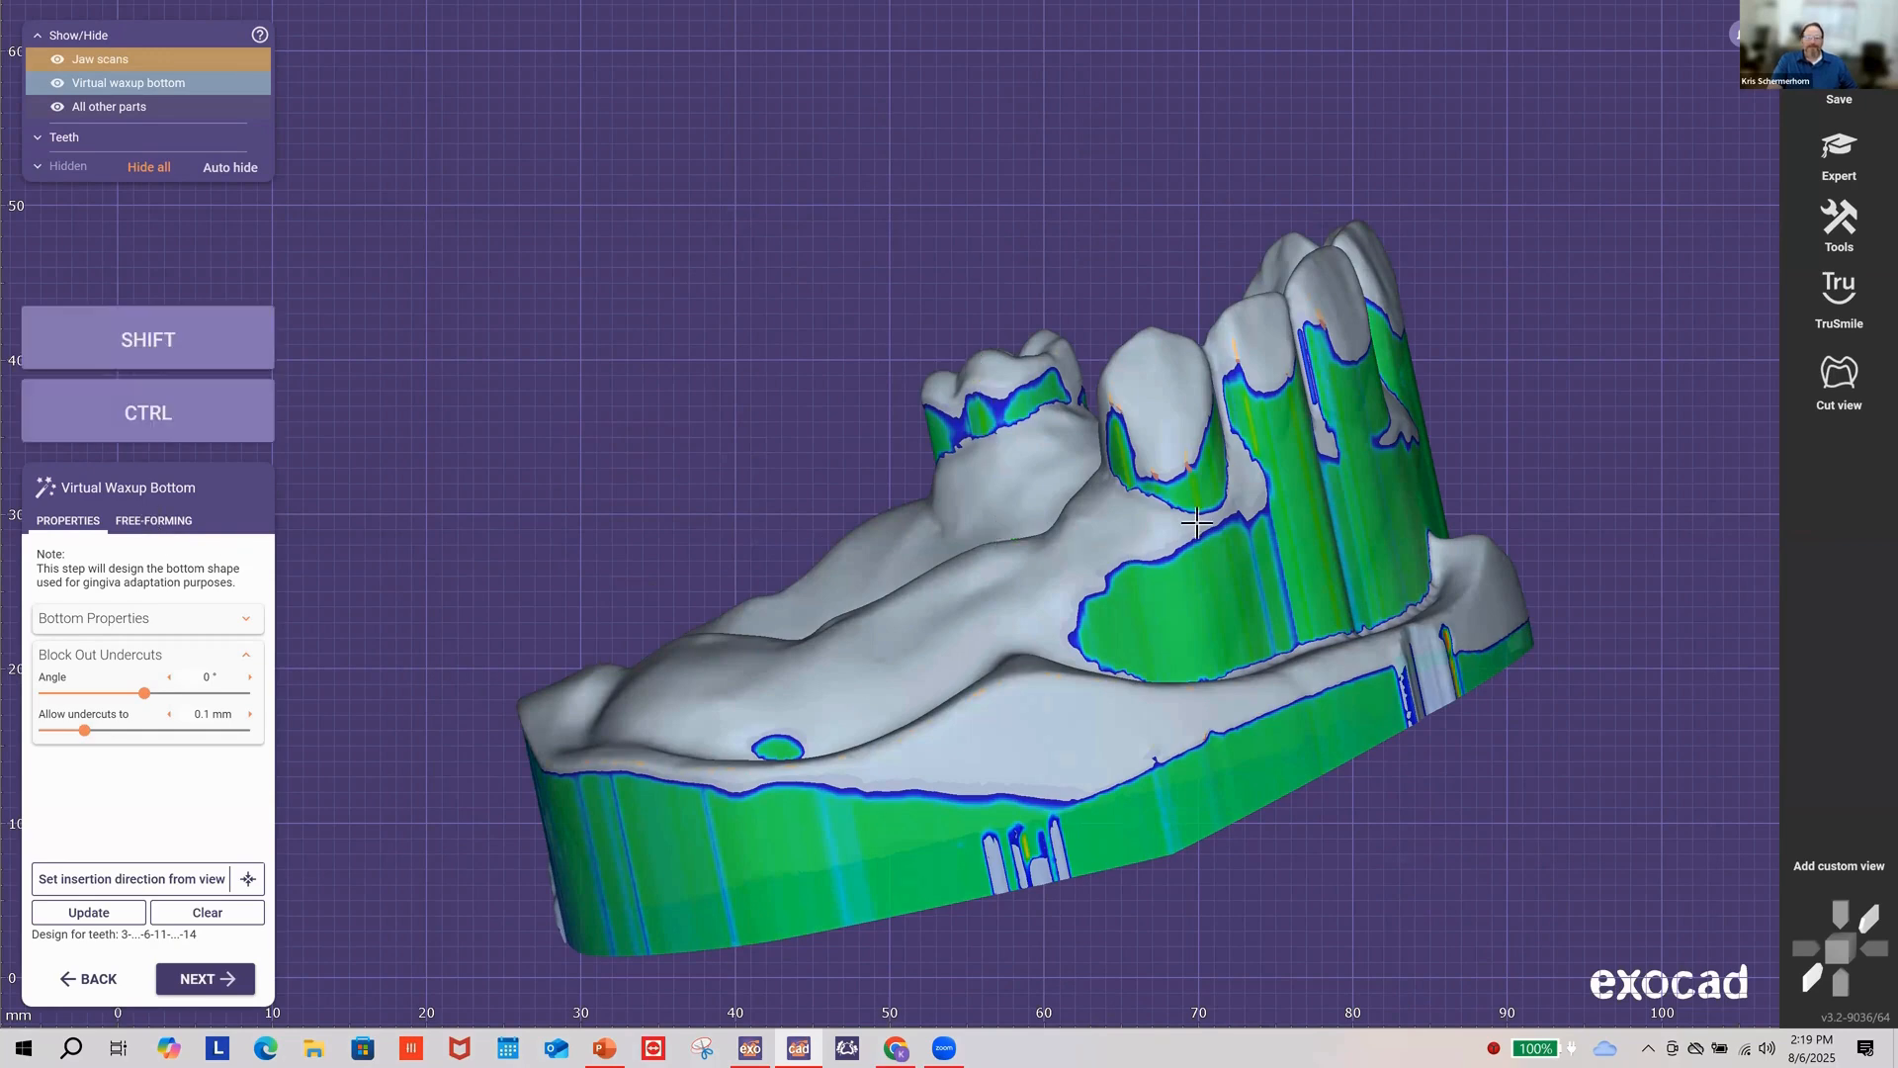
Step: Resize the brush and build up wax beside and below the premolar
{"action": "right_click_drag", "start_coordinate": [1218, 499], "coordinate": [1092, 487]}
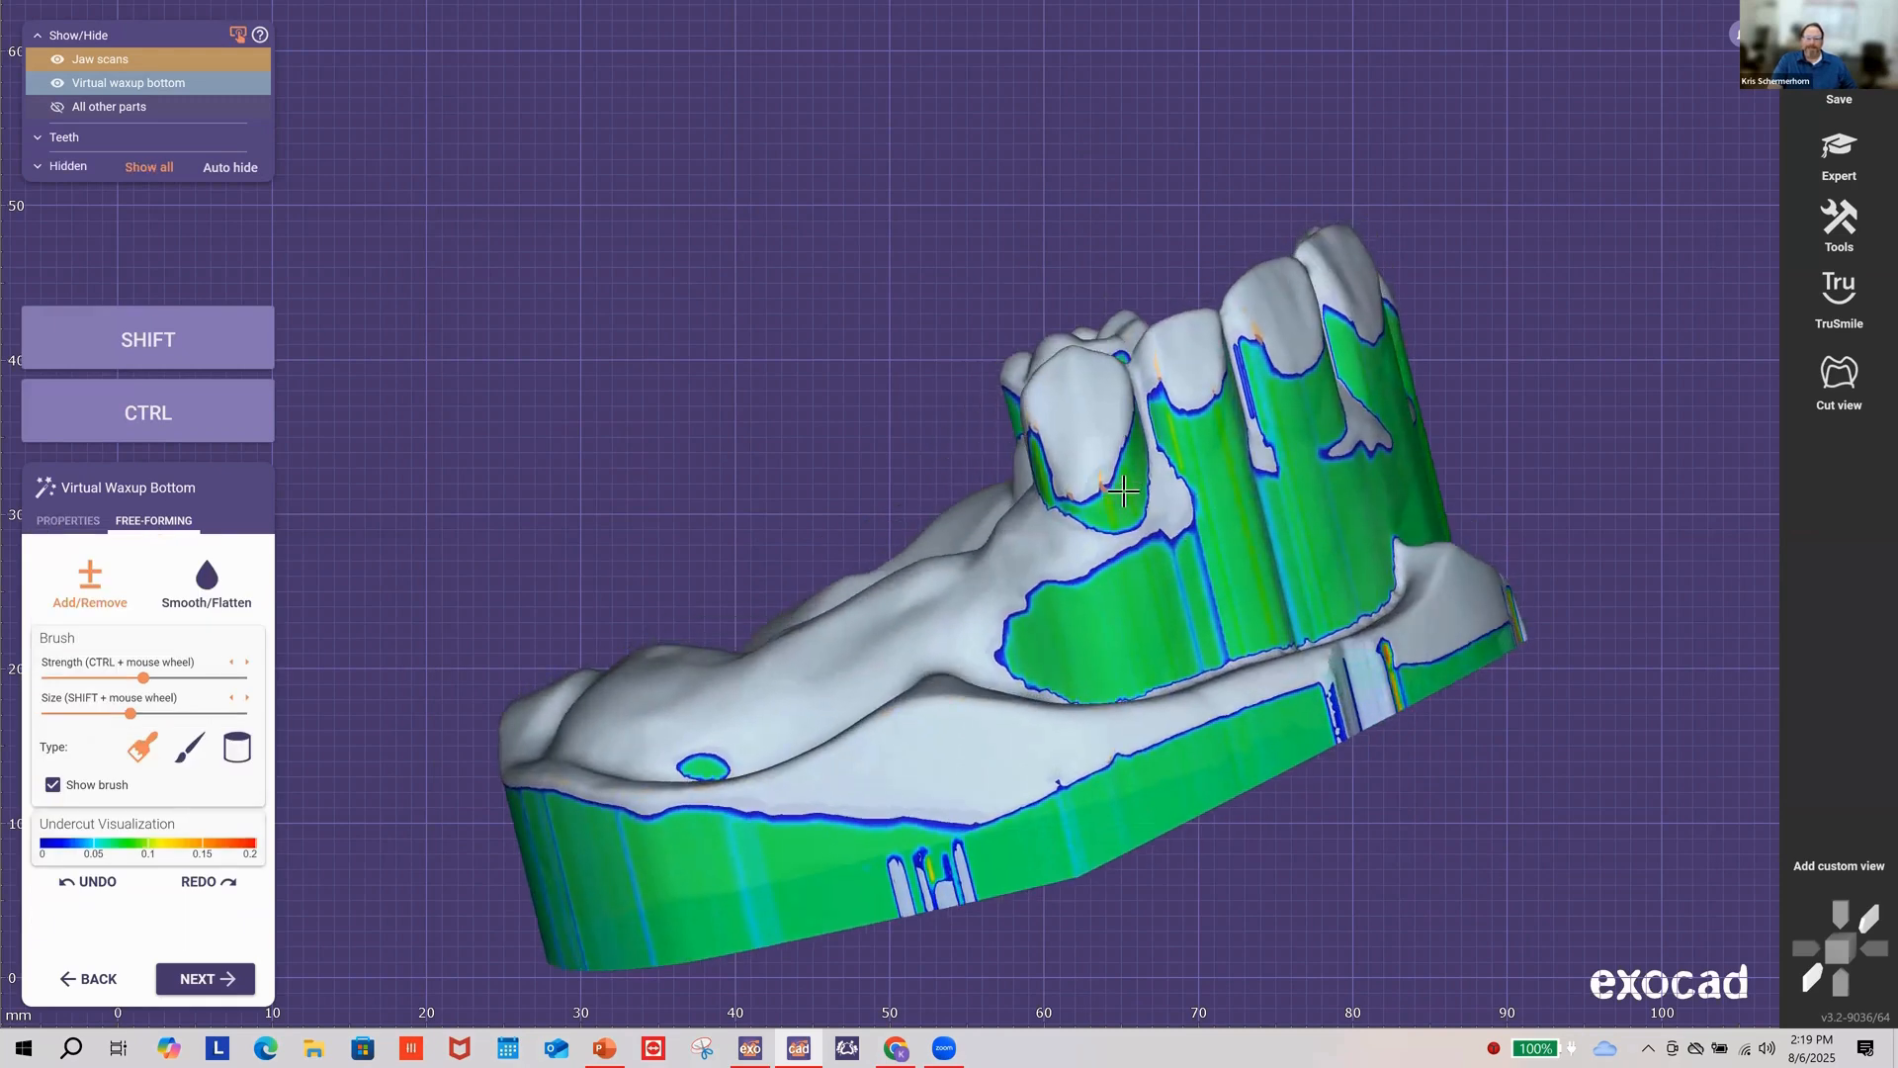
{"action": "scroll", "coordinate": [1117, 486], "scroll_direction": "up", "scroll_amount": 1}
{"action": "scroll", "coordinate": [1117, 486], "scroll_direction": "up", "scroll_amount": 2}
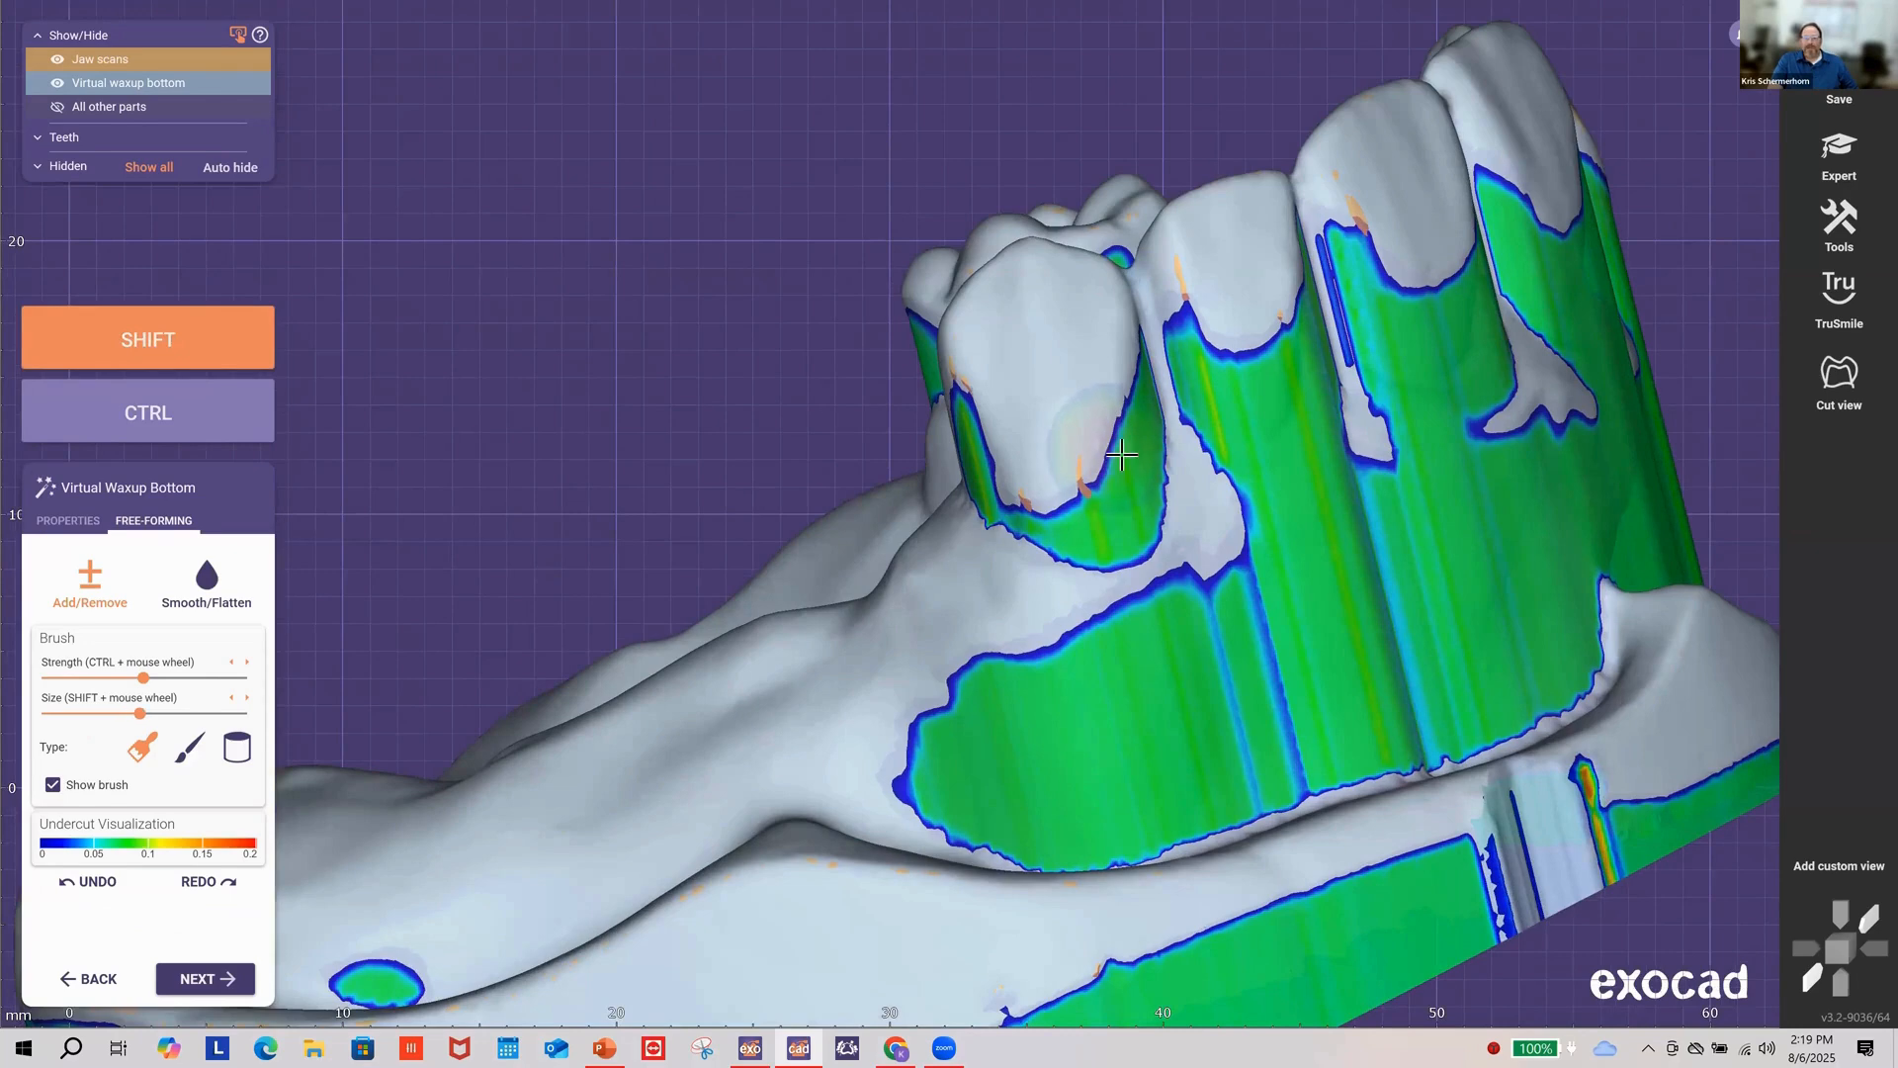
{"action": "scroll", "coordinate": [1122, 455], "scroll_direction": "up", "scroll_amount": 2, "text": "shift"}
{"action": "scroll", "coordinate": [1107, 456], "scroll_direction": "down", "scroll_amount": 1, "text": "shift"}
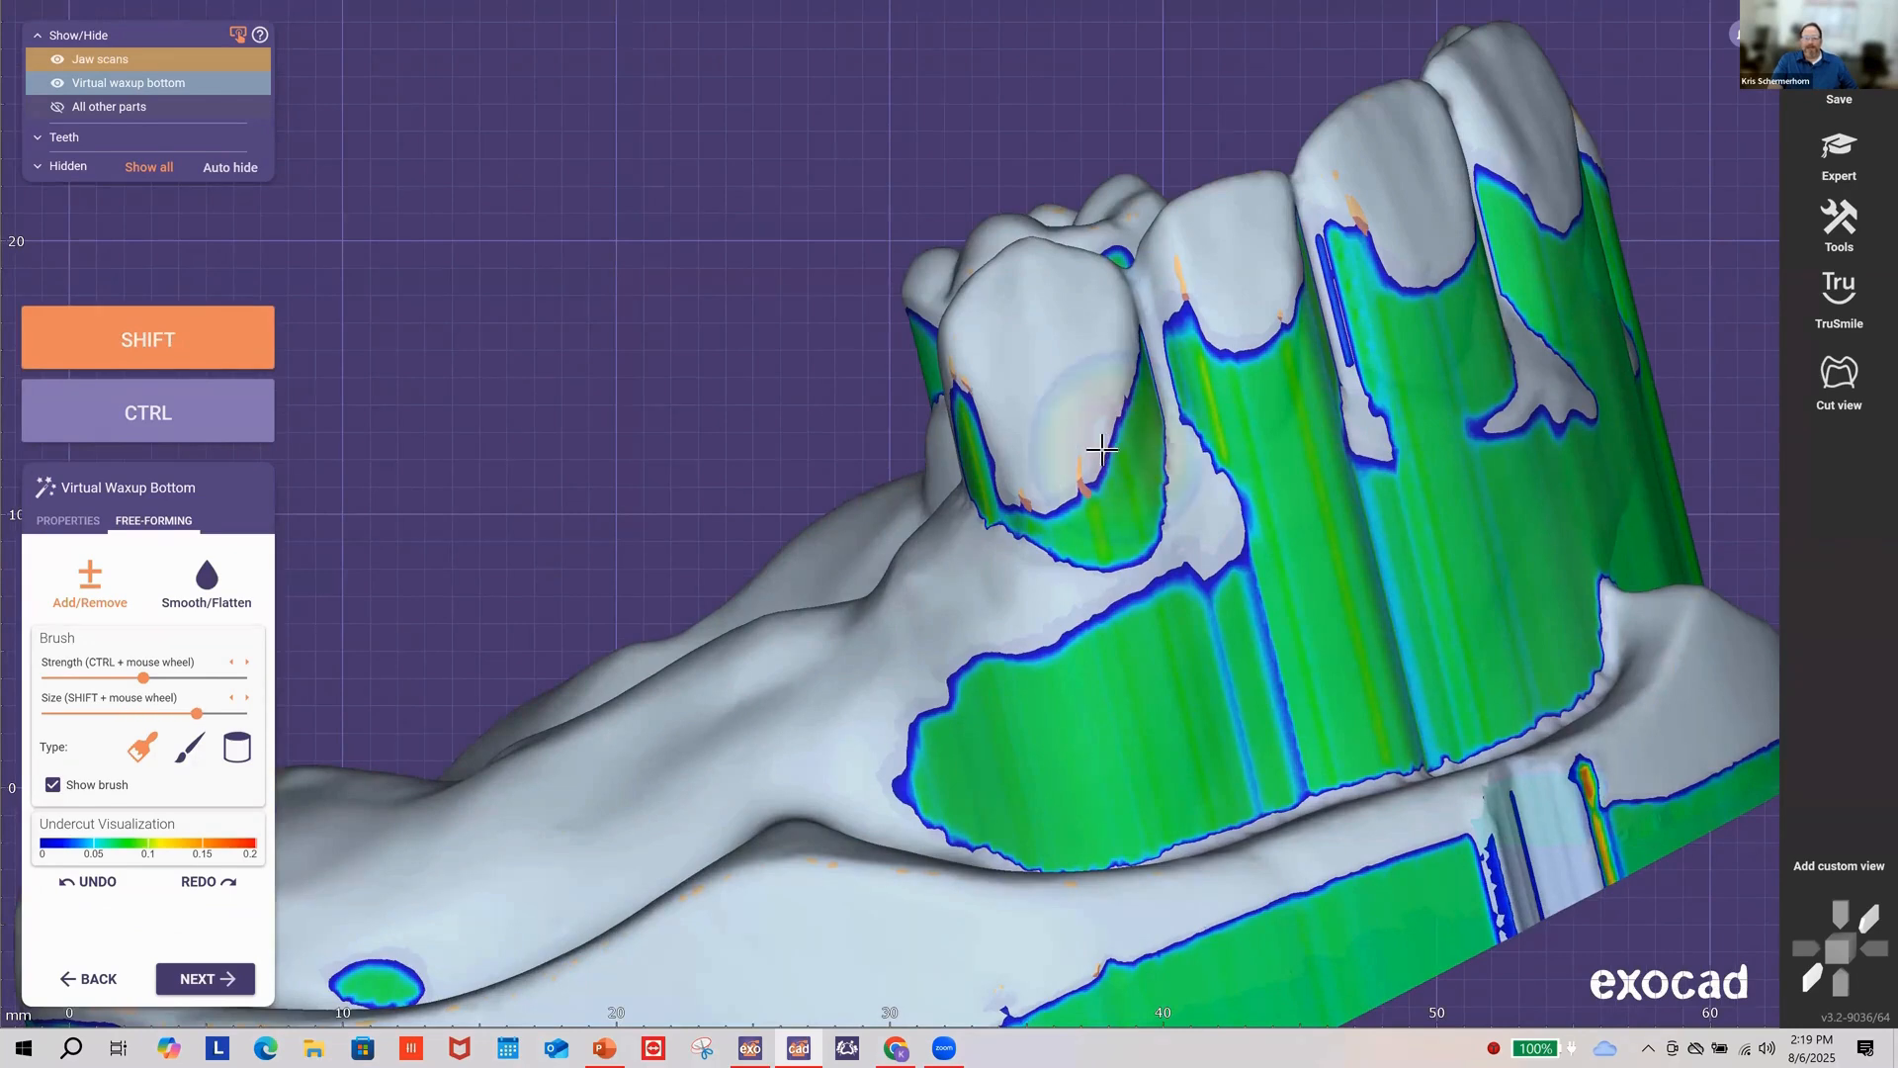
{"action": "scroll", "coordinate": [1097, 461], "scroll_direction": "down", "scroll_amount": 3, "text": "shift"}
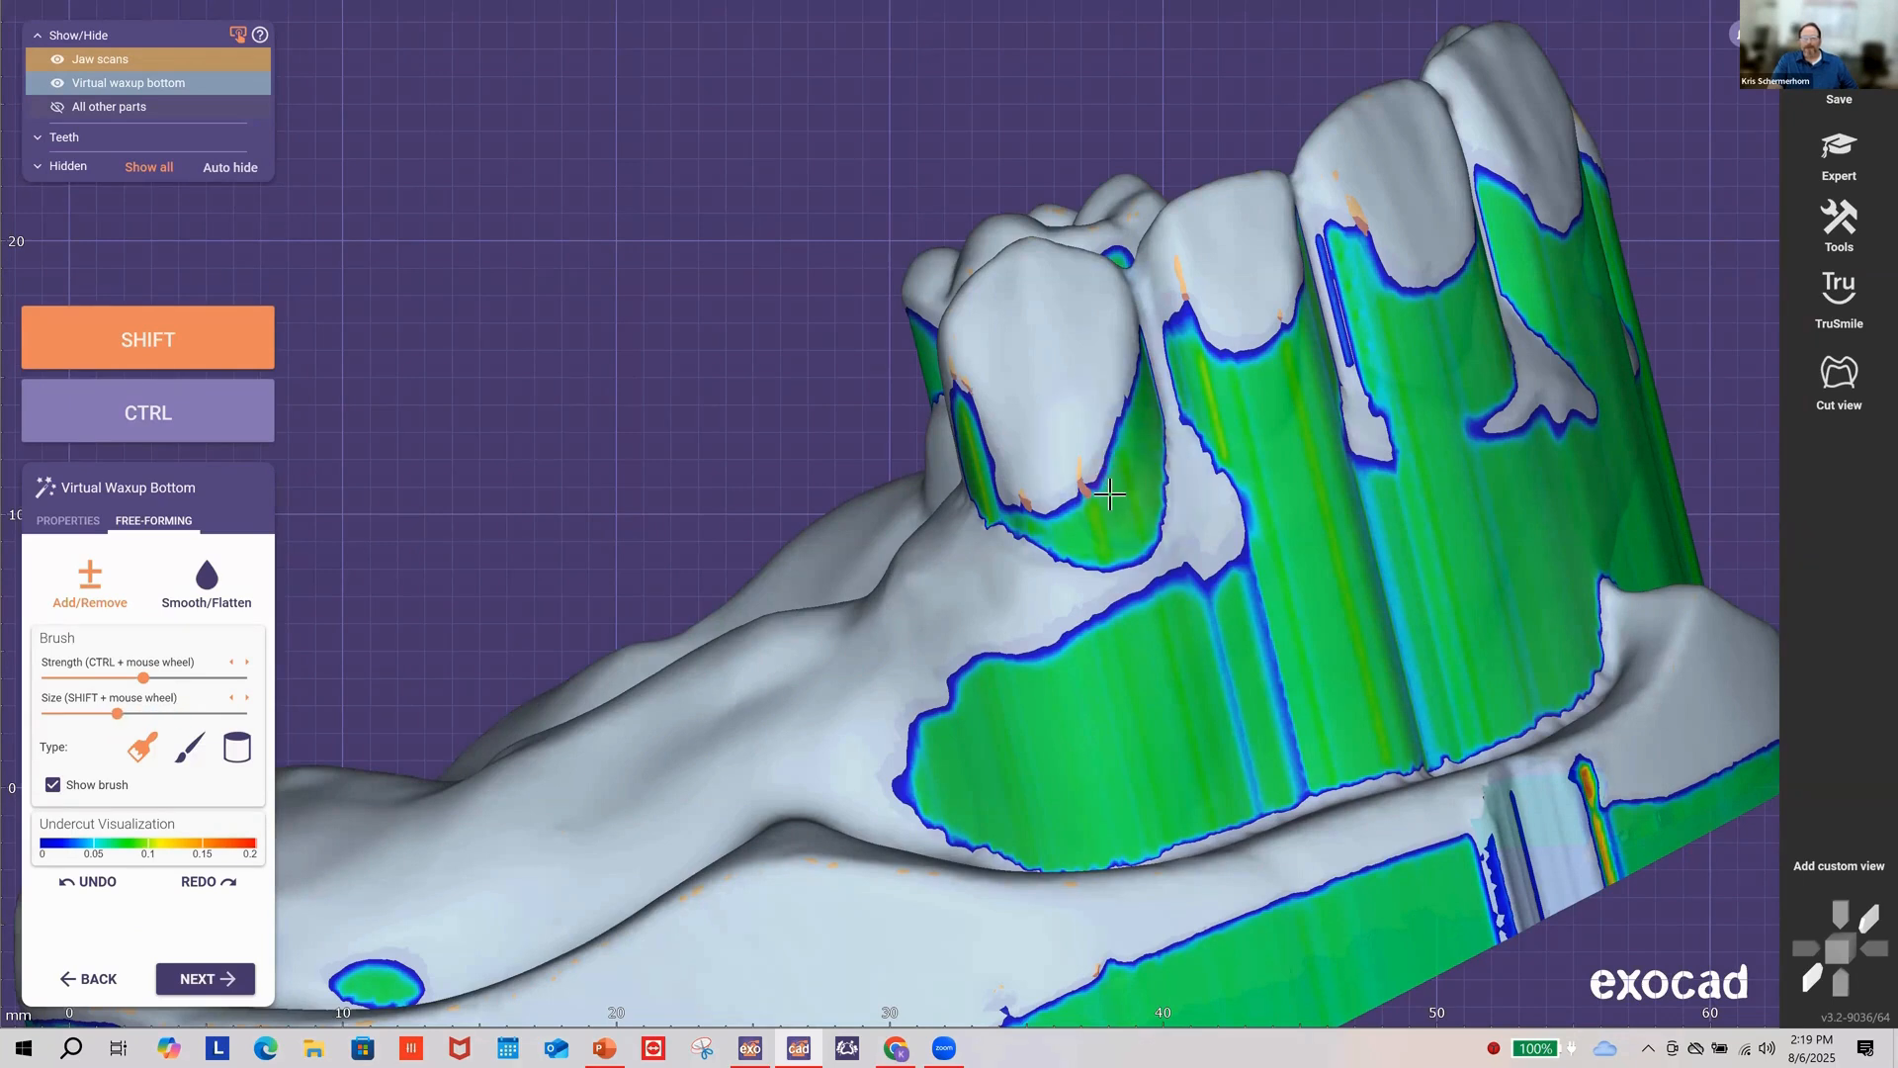
{"action": "scroll", "coordinate": [1110, 487], "scroll_direction": "up", "scroll_amount": 1, "text": "shift"}
{"action": "scroll", "coordinate": [1110, 486], "scroll_direction": "up", "scroll_amount": 5, "text": "shift"}
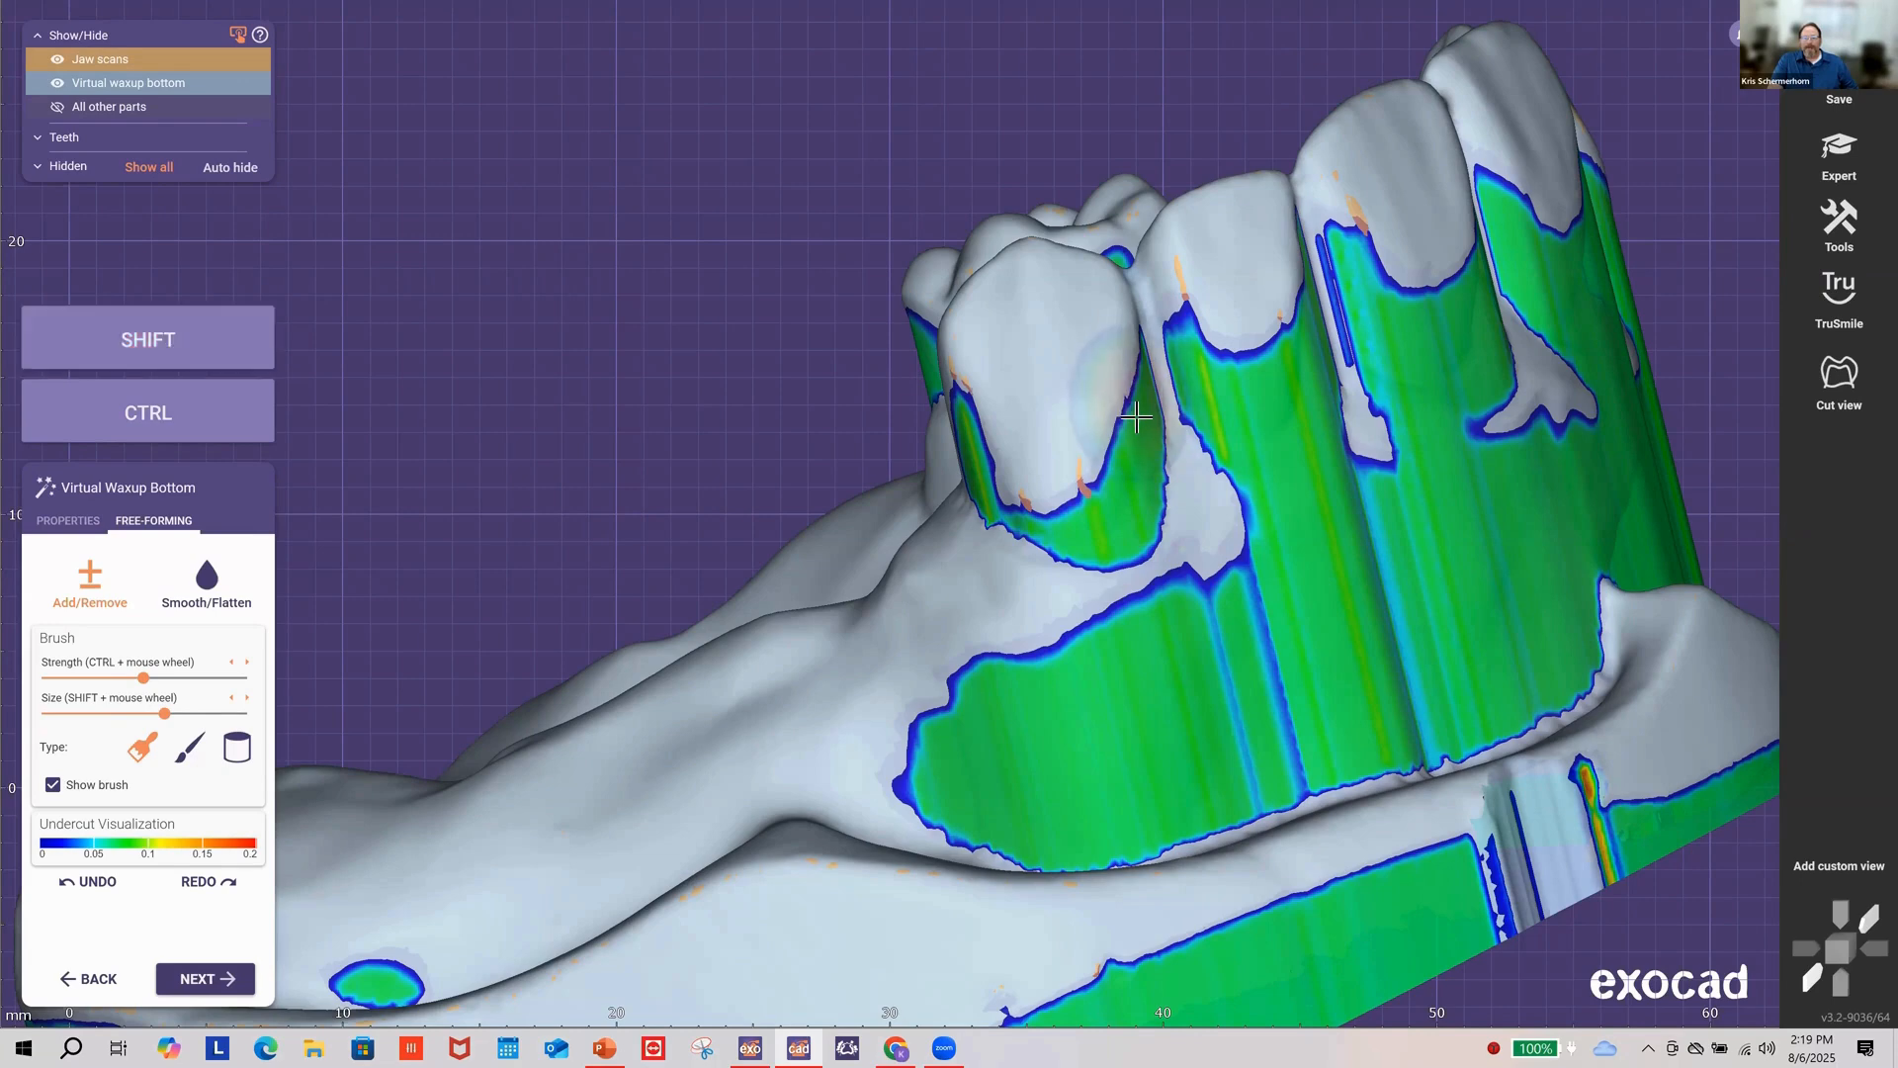
{"action": "left_click_drag", "start_coordinate": [1137, 435], "coordinate": [1125, 460], "text": "shift"}
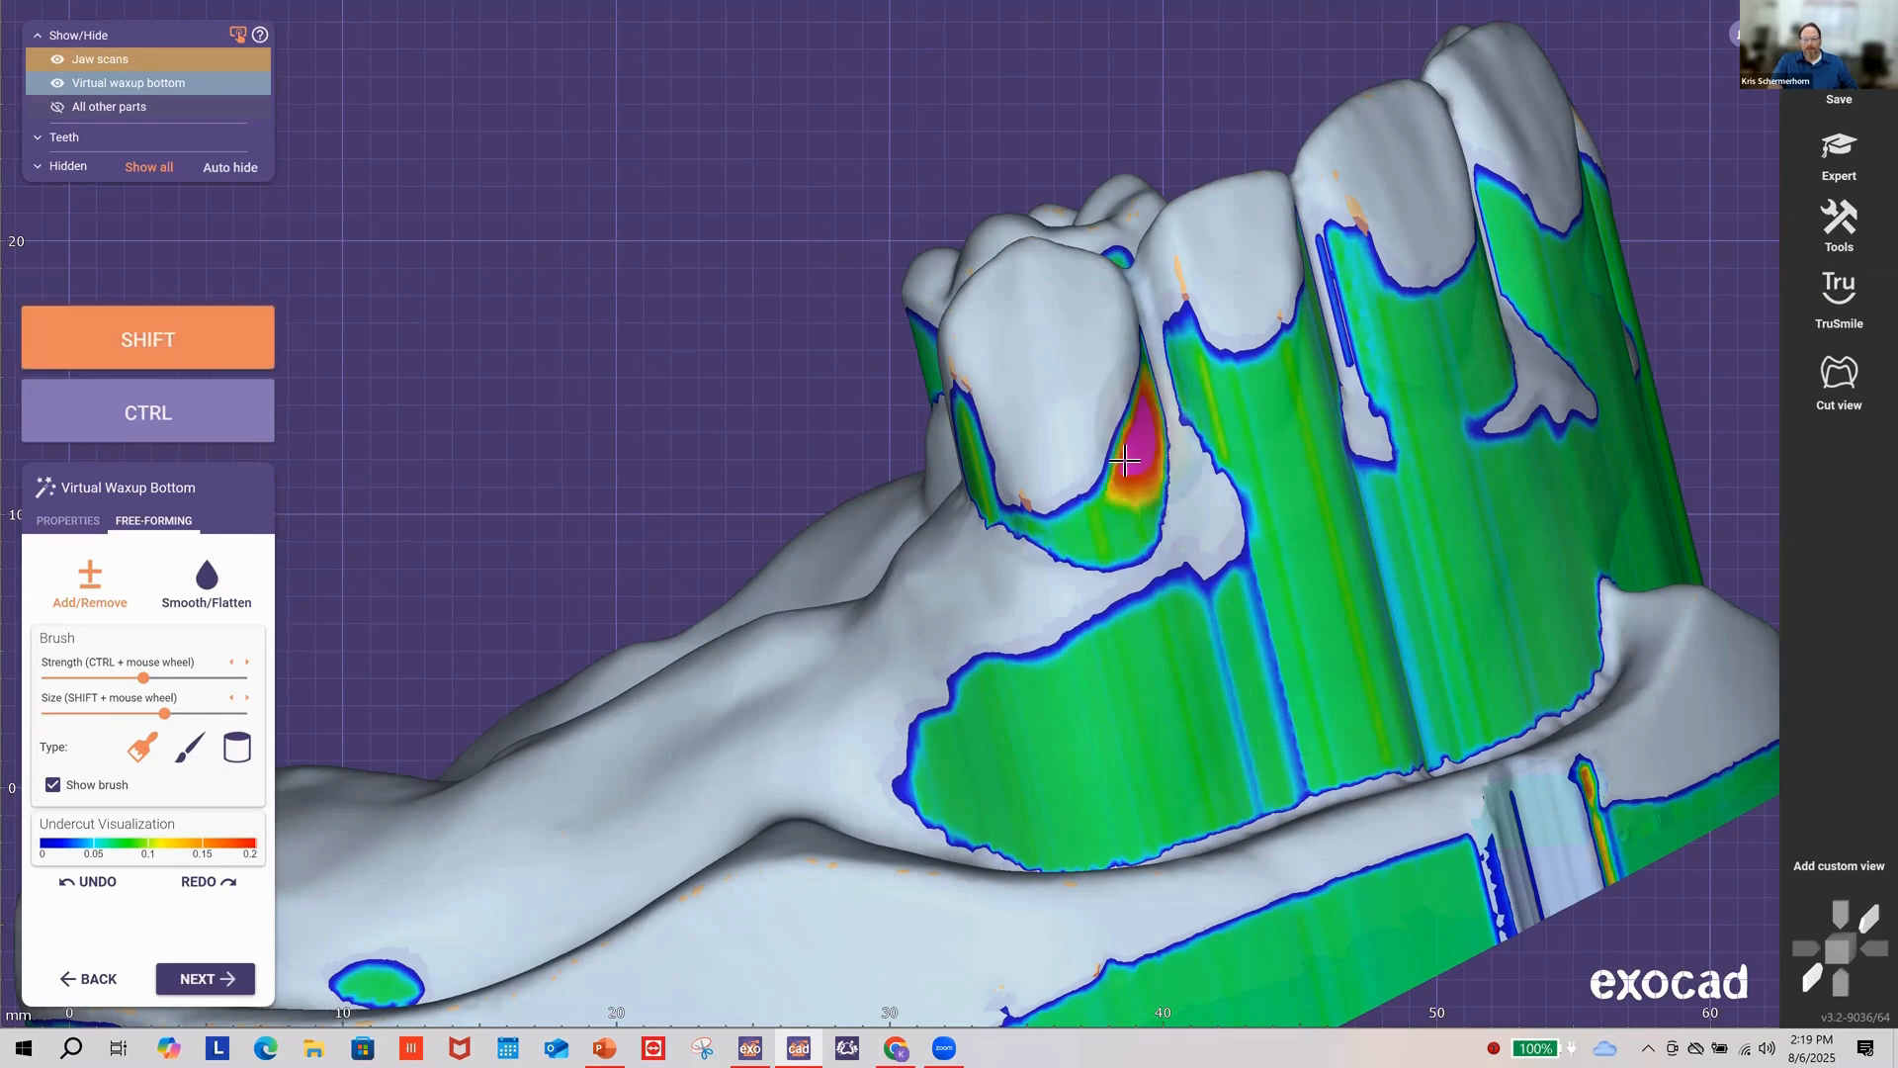
{"action": "mouse_move", "coordinate": [1086, 528]}
{"action": "left_mouse_down", "text": "shift"}
{"action": "mouse_move", "coordinate": [1118, 514]}
{"action": "mouse_move", "coordinate": [1146, 419]}
{"action": "left_mouse_up", "text": "shift"}
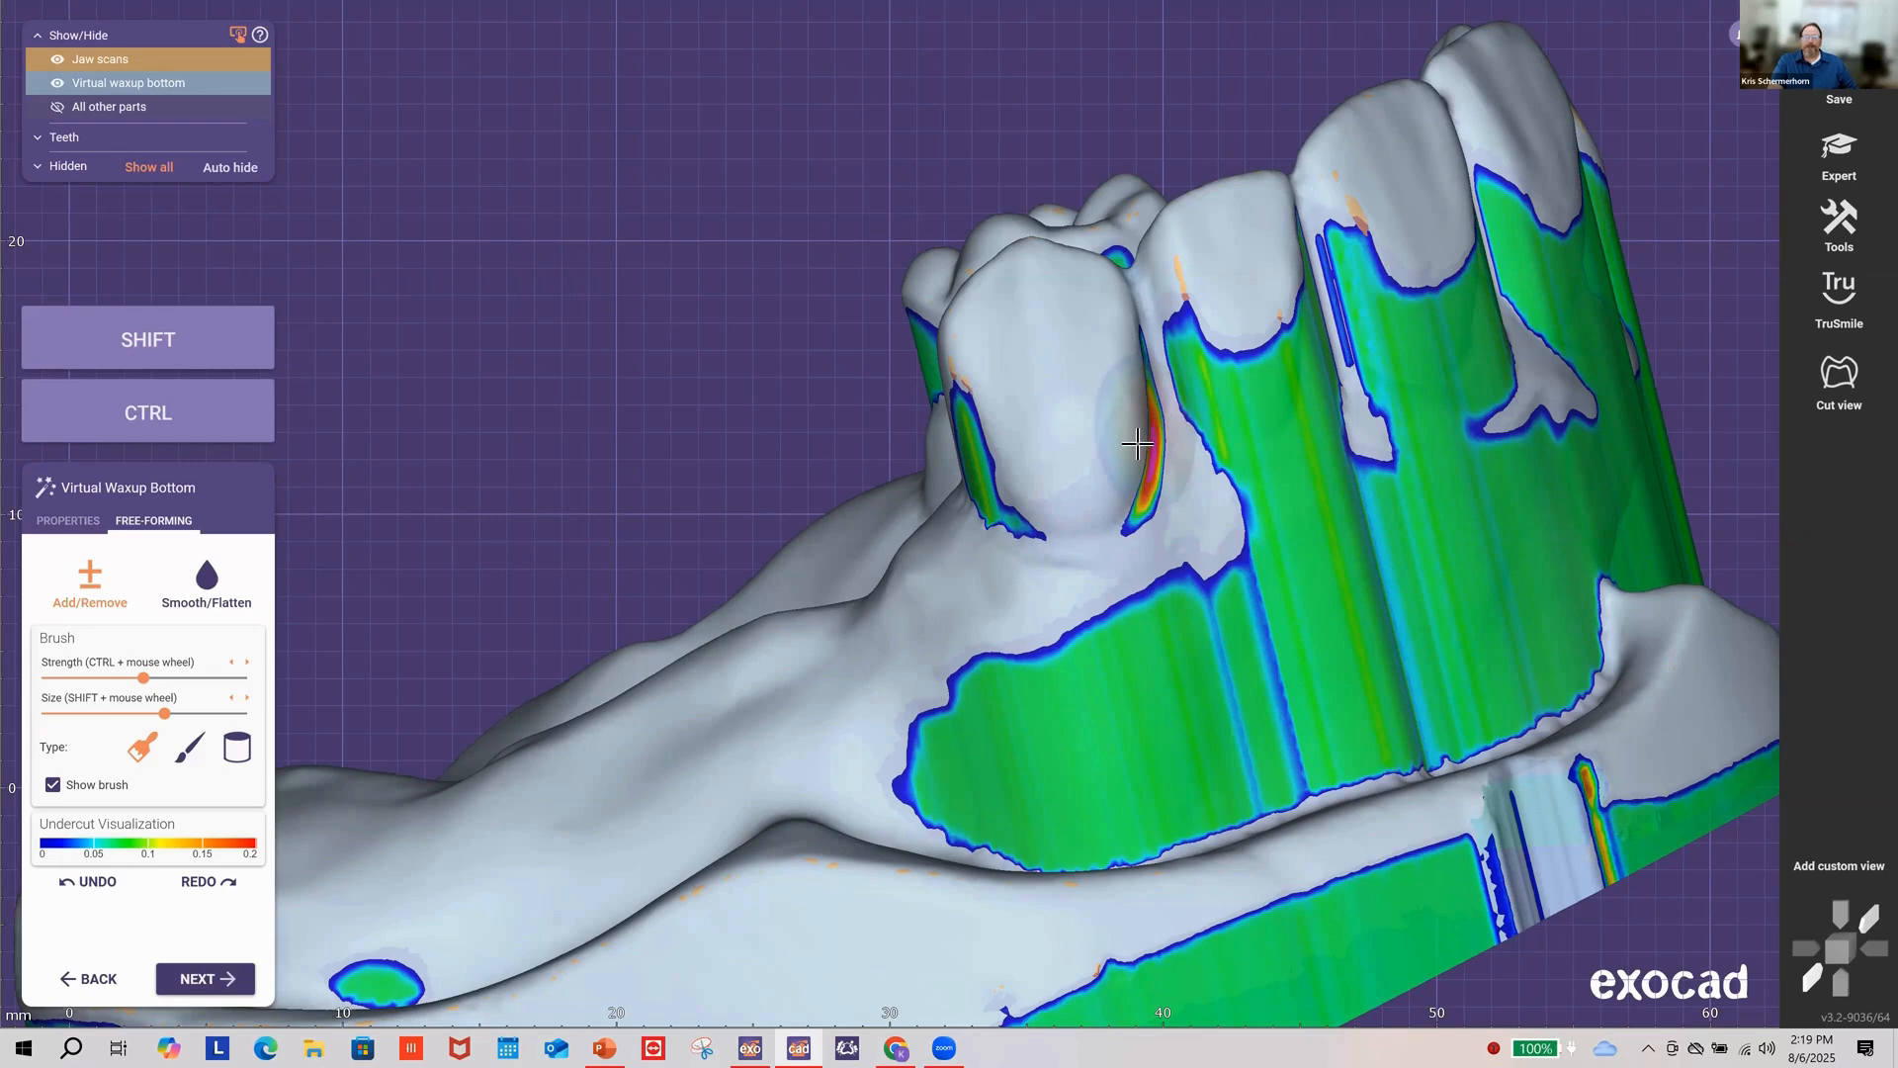
{"action": "key", "text": "shift"}
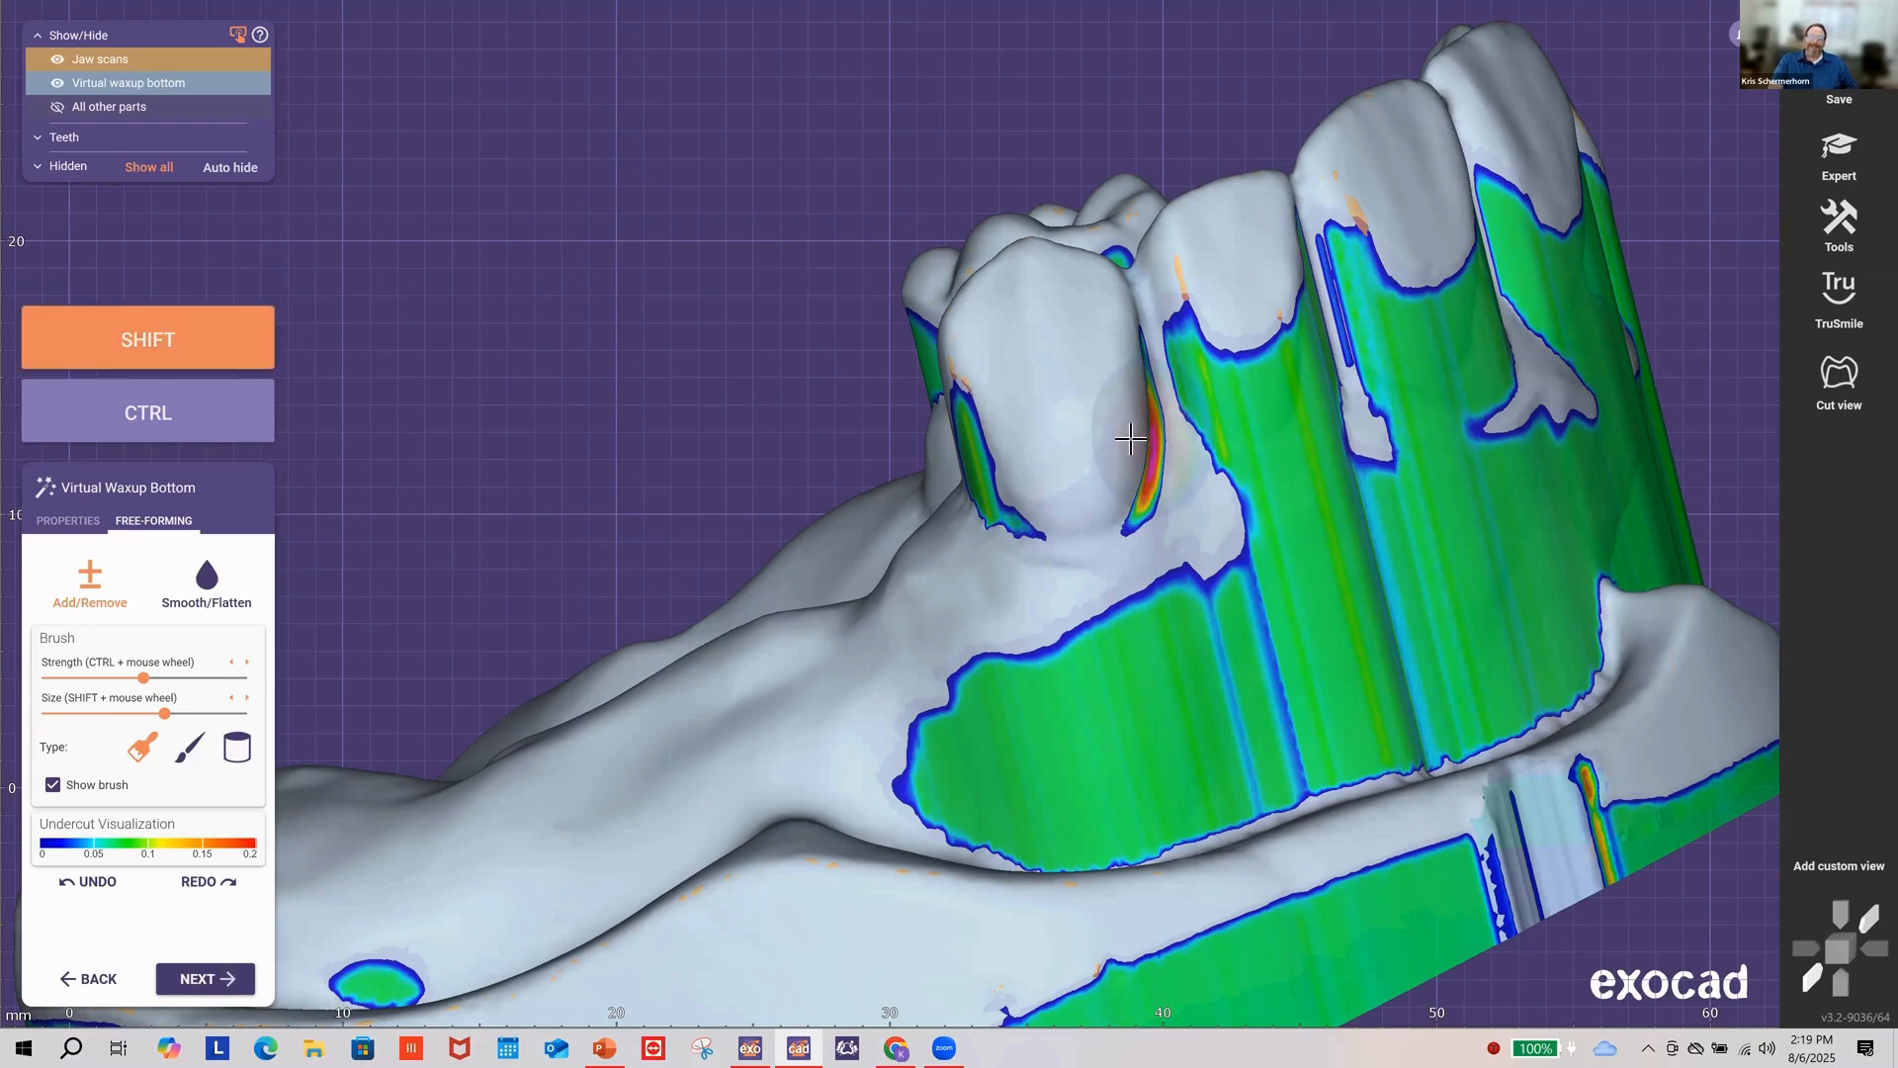
{"action": "mouse_move", "coordinate": [1127, 438]}
{"action": "left_mouse_down", "text": "shift"}
{"action": "mouse_move", "coordinate": [1112, 500]}
{"action": "mouse_move", "coordinate": [1048, 539]}
{"action": "mouse_move", "coordinate": [1145, 453]}
{"action": "mouse_move", "coordinate": [1186, 457]}
{"action": "mouse_move", "coordinate": [1162, 420]}
{"action": "mouse_move", "coordinate": [1154, 495]}
{"action": "left_mouse_up", "text": "shift"}
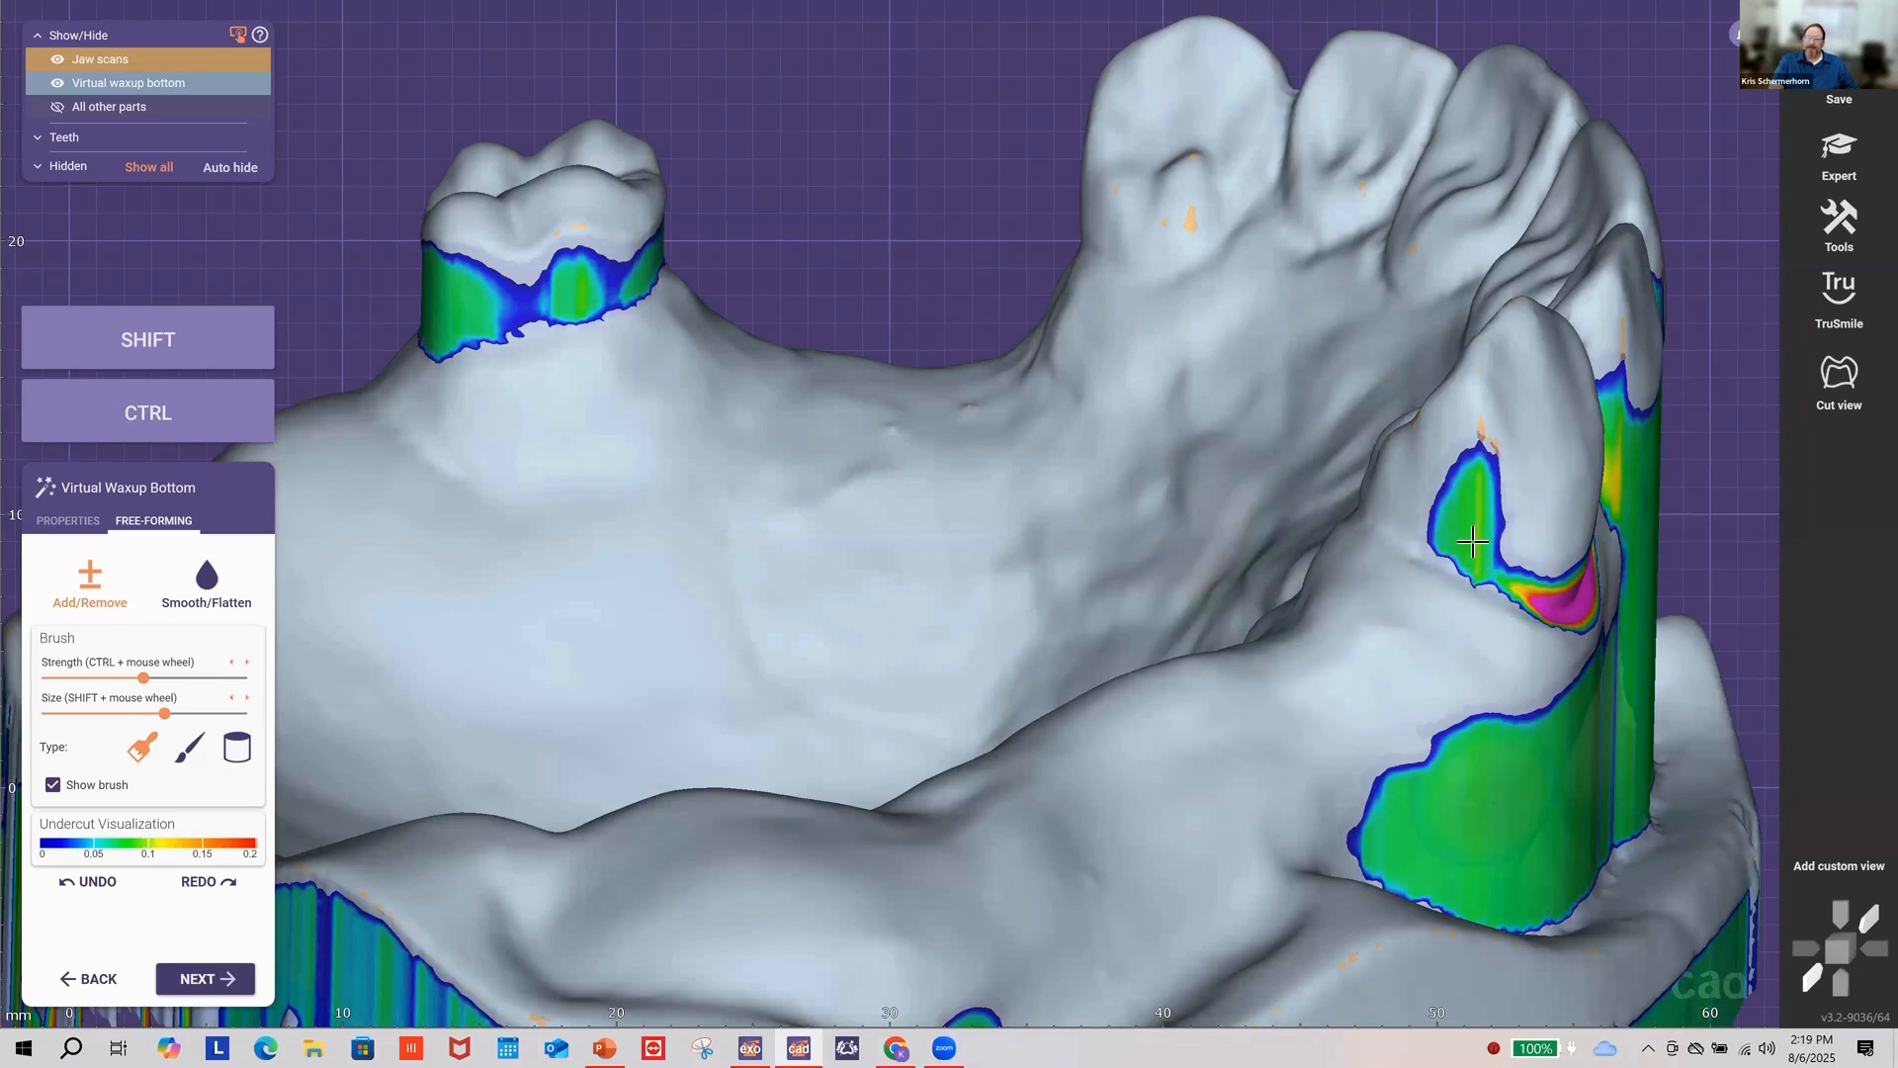
Step: Reduce the front tooth's undercut, then build up wax along the tooth edge and molar base
{"action": "key", "text": "shift"}
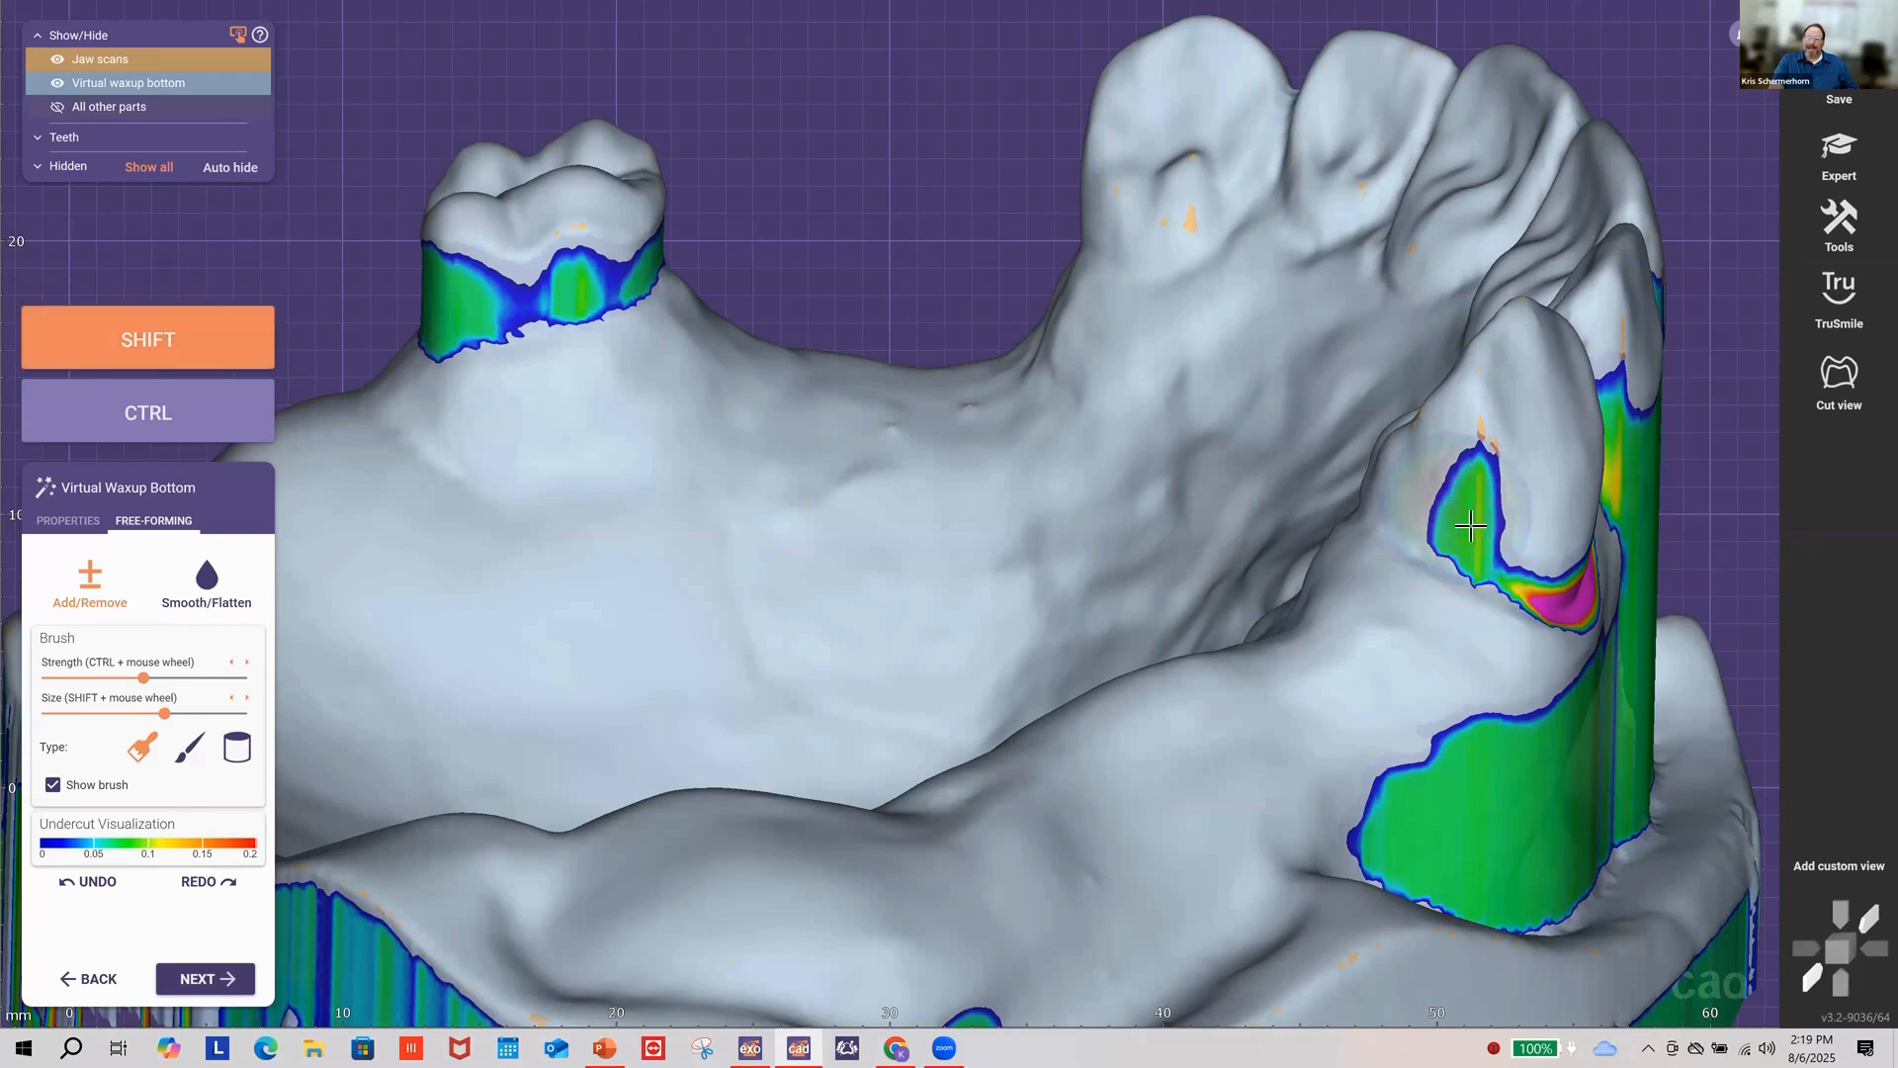
{"action": "scroll", "coordinate": [1471, 527], "scroll_direction": "down", "scroll_amount": 2, "text": "shift"}
{"action": "mouse_move", "coordinate": [1463, 519]}
{"action": "left_mouse_down"}
{"action": "mouse_move", "coordinate": [1479, 554]}
{"action": "mouse_move", "coordinate": [1516, 524]}
{"action": "mouse_move", "coordinate": [1479, 449]}
{"action": "left_mouse_up"}
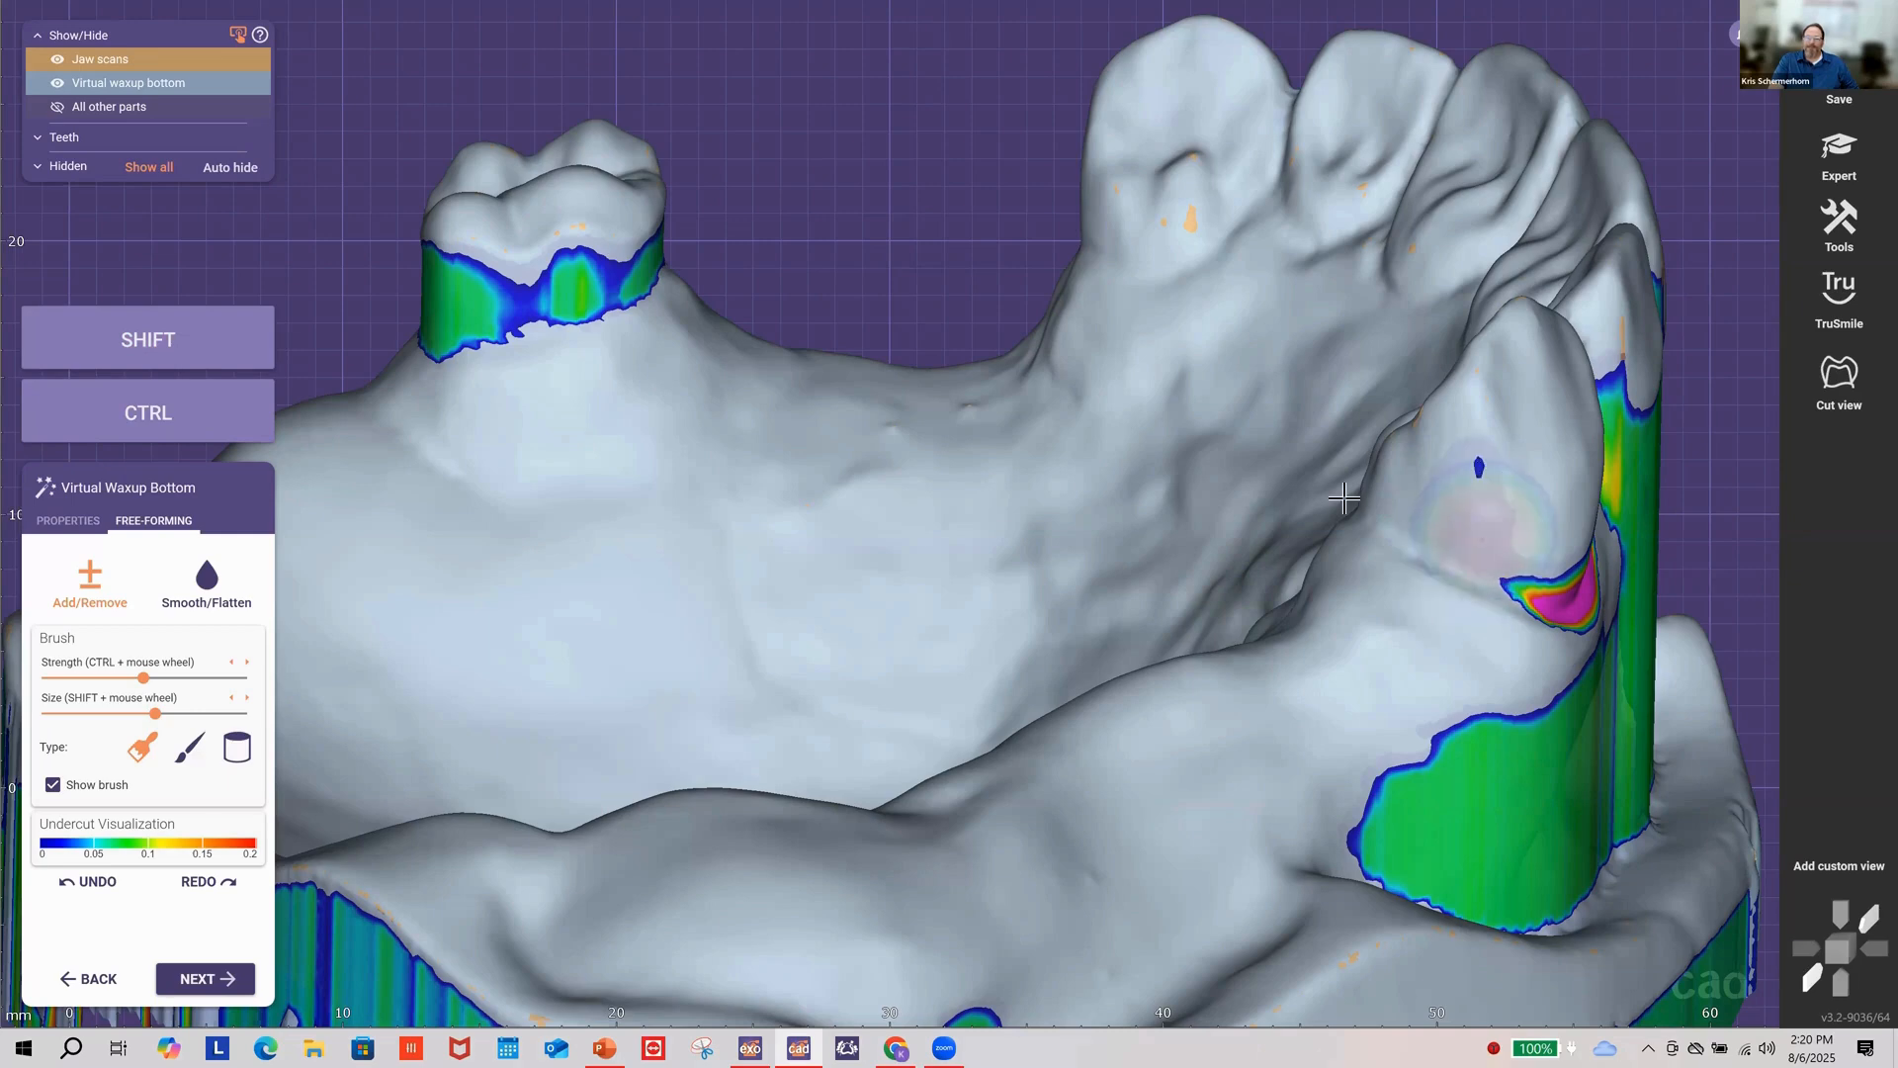
{"action": "right_click_drag", "start_coordinate": [1010, 505], "coordinate": [944, 476]}
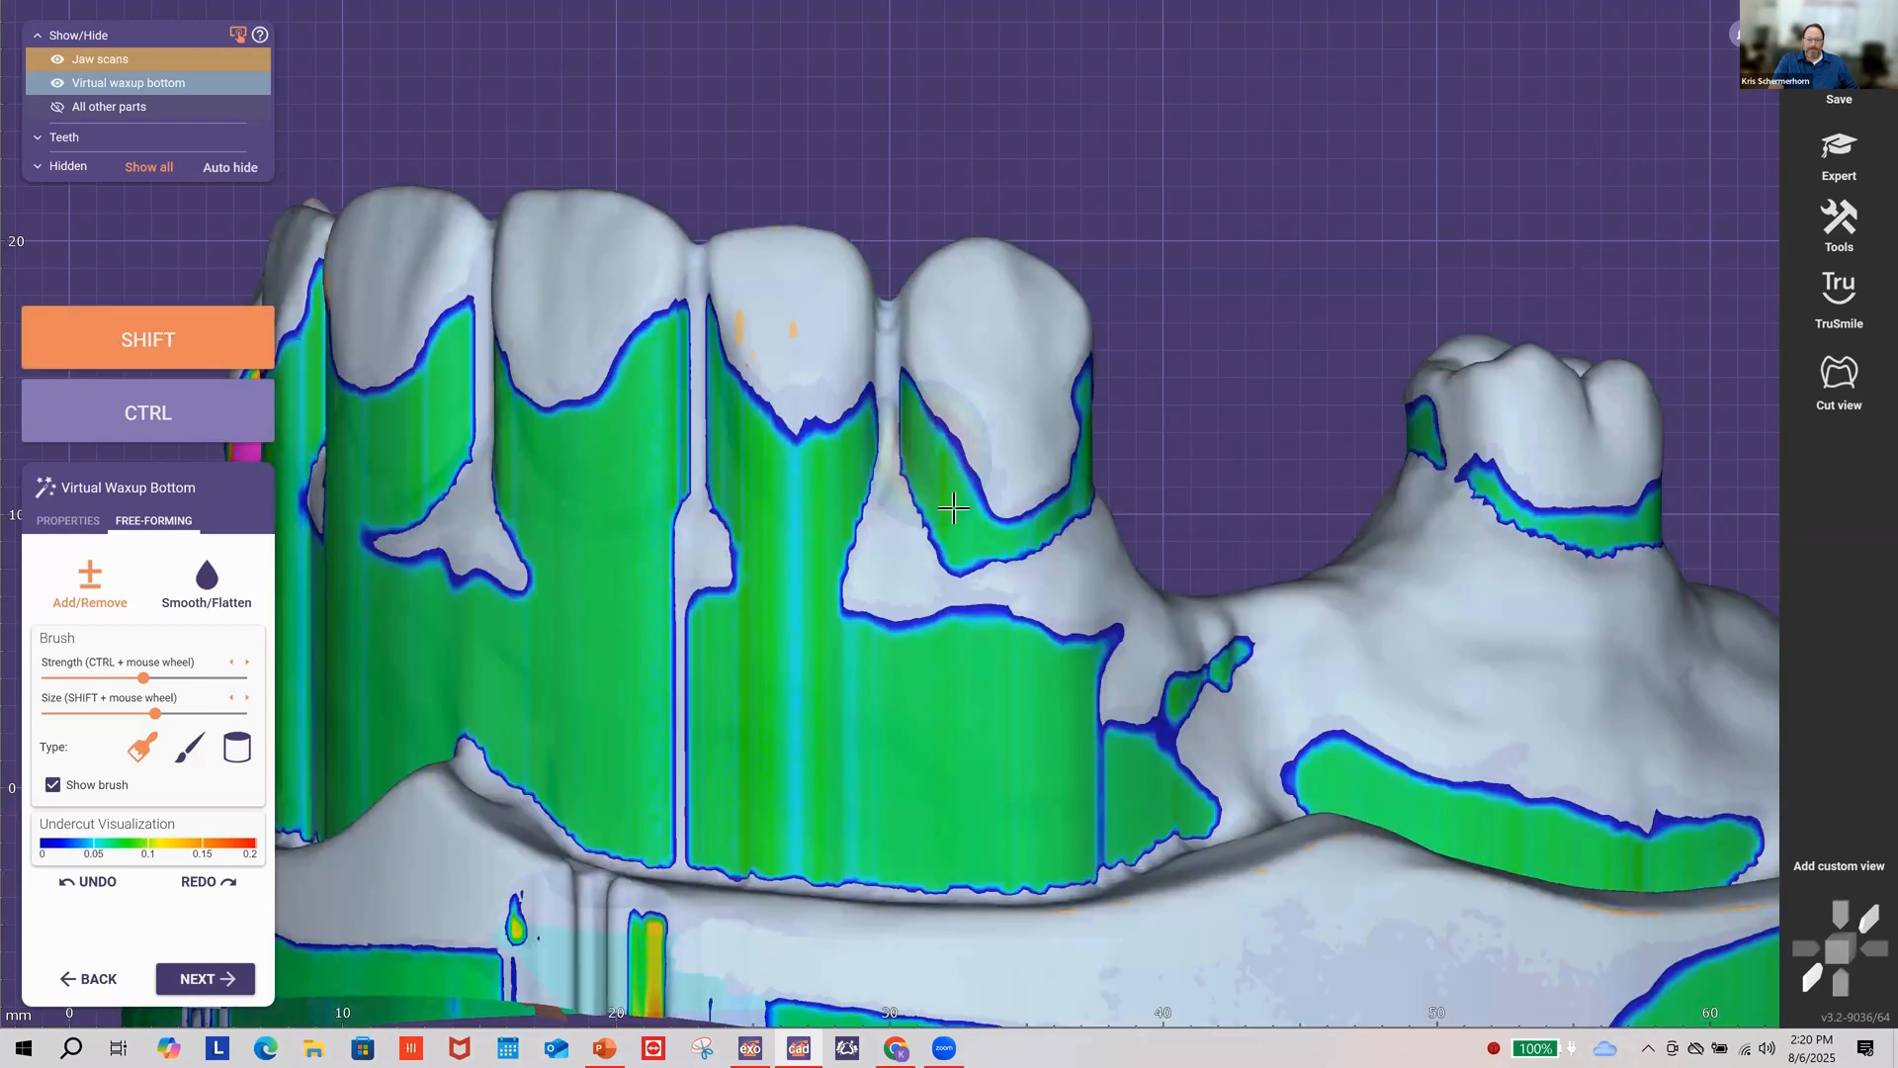
{"action": "mouse_move", "coordinate": [954, 508]}
{"action": "left_mouse_down", "text": "shift"}
{"action": "mouse_move", "coordinate": [979, 530]}
{"action": "mouse_move", "coordinate": [1032, 512]}
{"action": "mouse_move", "coordinate": [968, 497]}
{"action": "mouse_move", "coordinate": [935, 469]}
{"action": "mouse_move", "coordinate": [953, 464]}
{"action": "left_mouse_up", "text": "shift"}
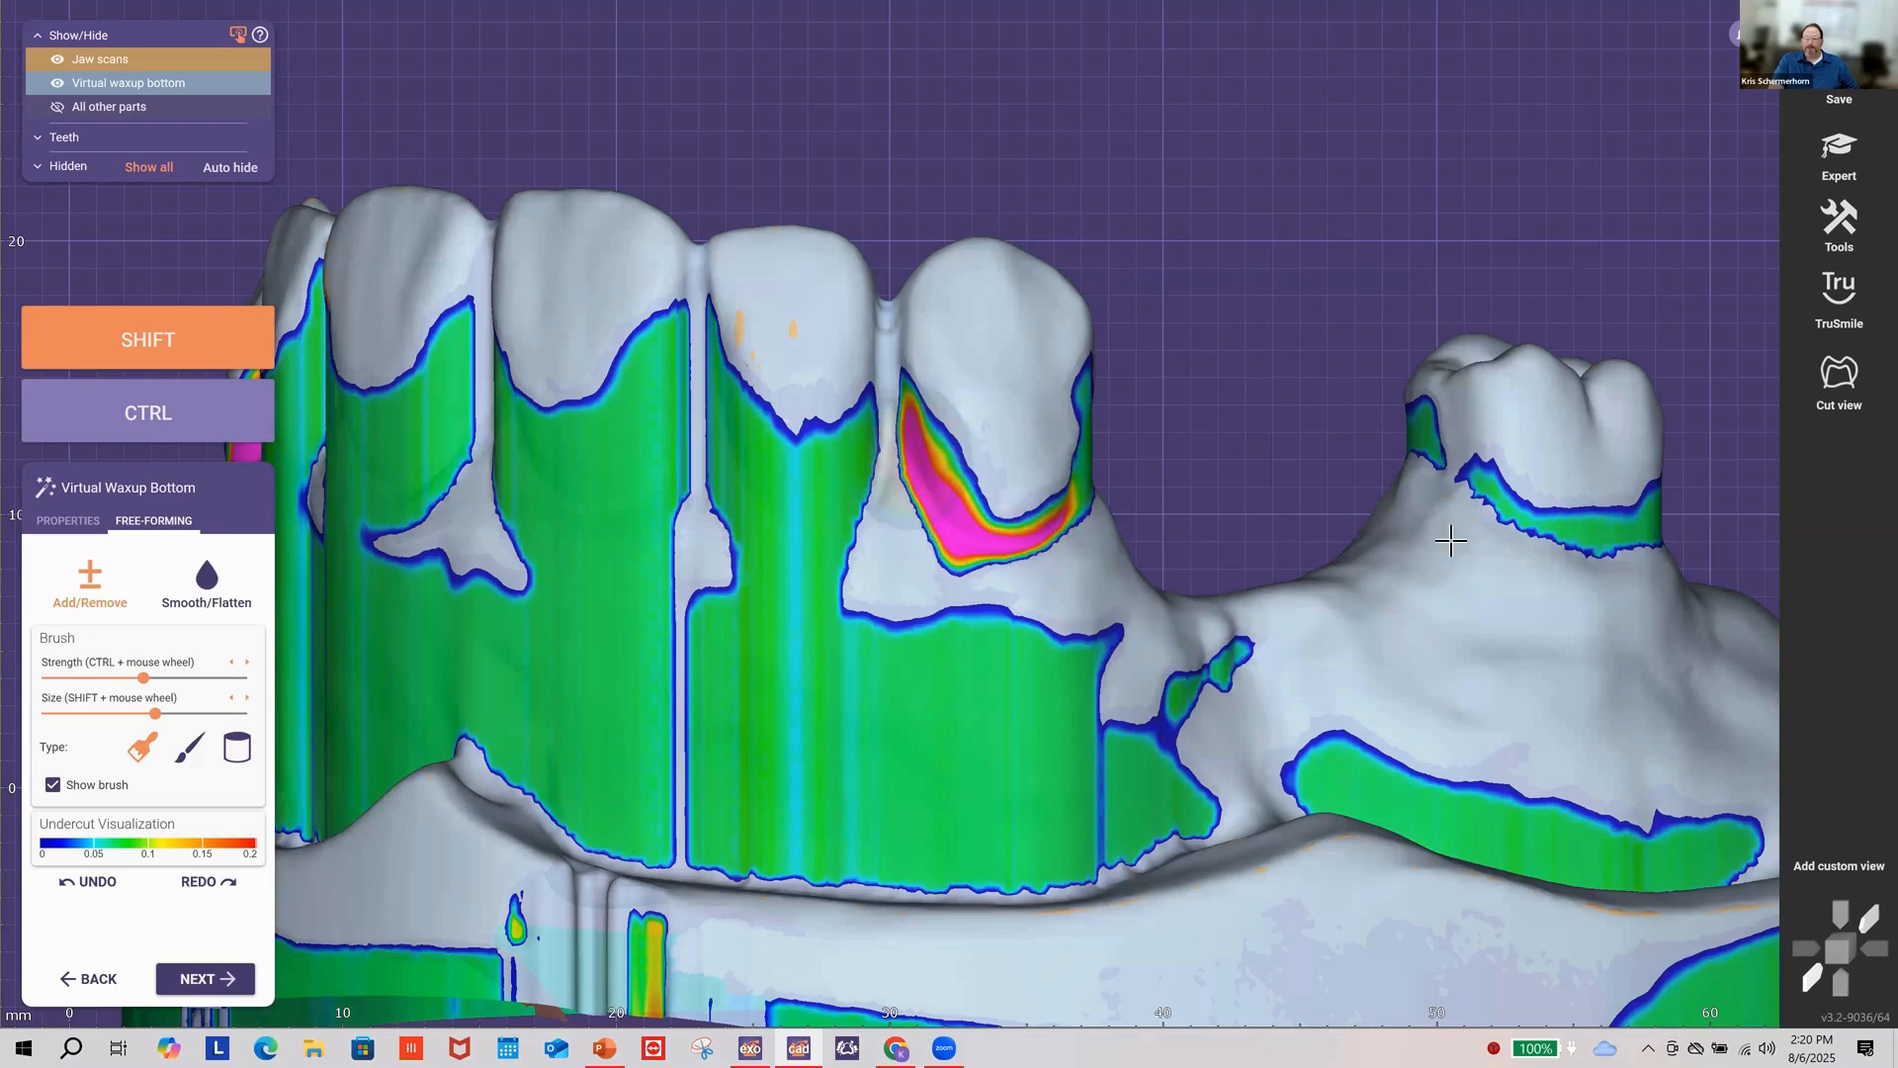
{"action": "right_click_drag", "start_coordinate": [1453, 538], "coordinate": [1381, 535]}
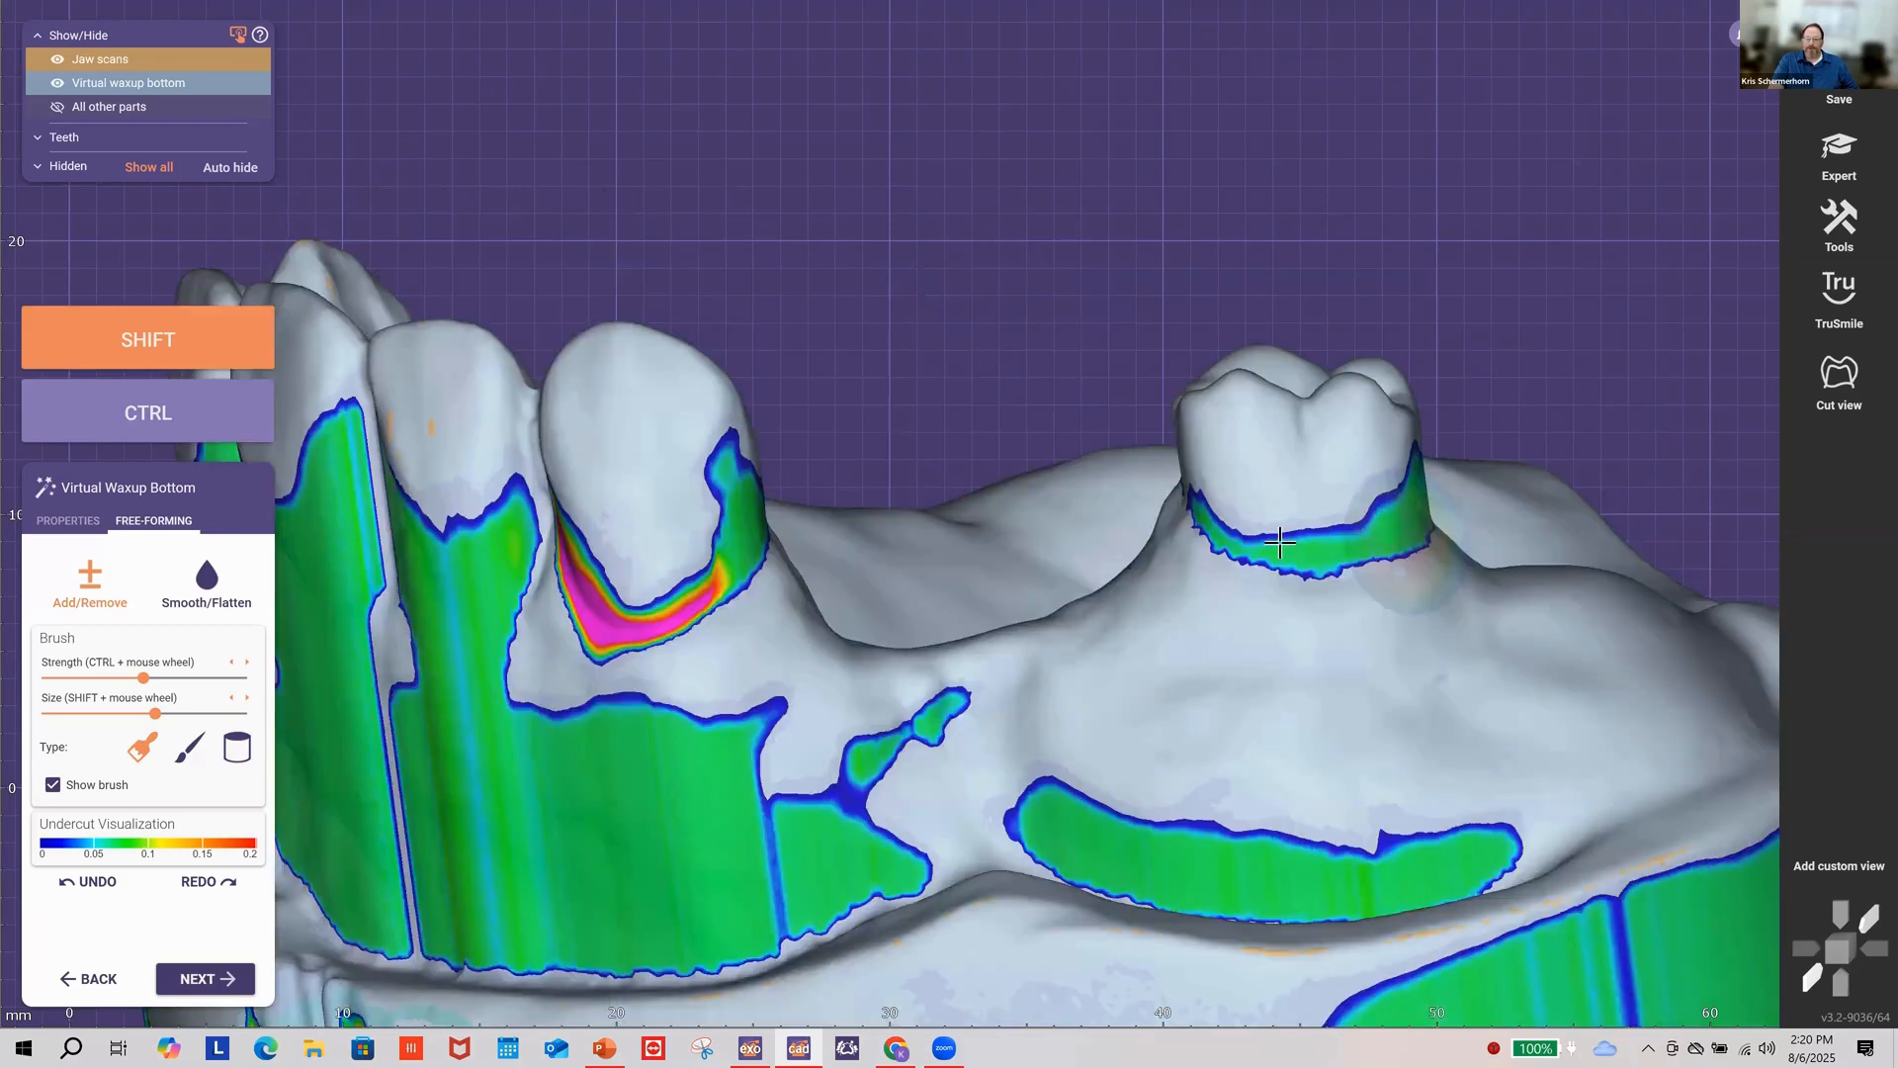
{"action": "left_click_drag", "start_coordinate": [1280, 543], "coordinate": [1250, 525], "text": "shift"}
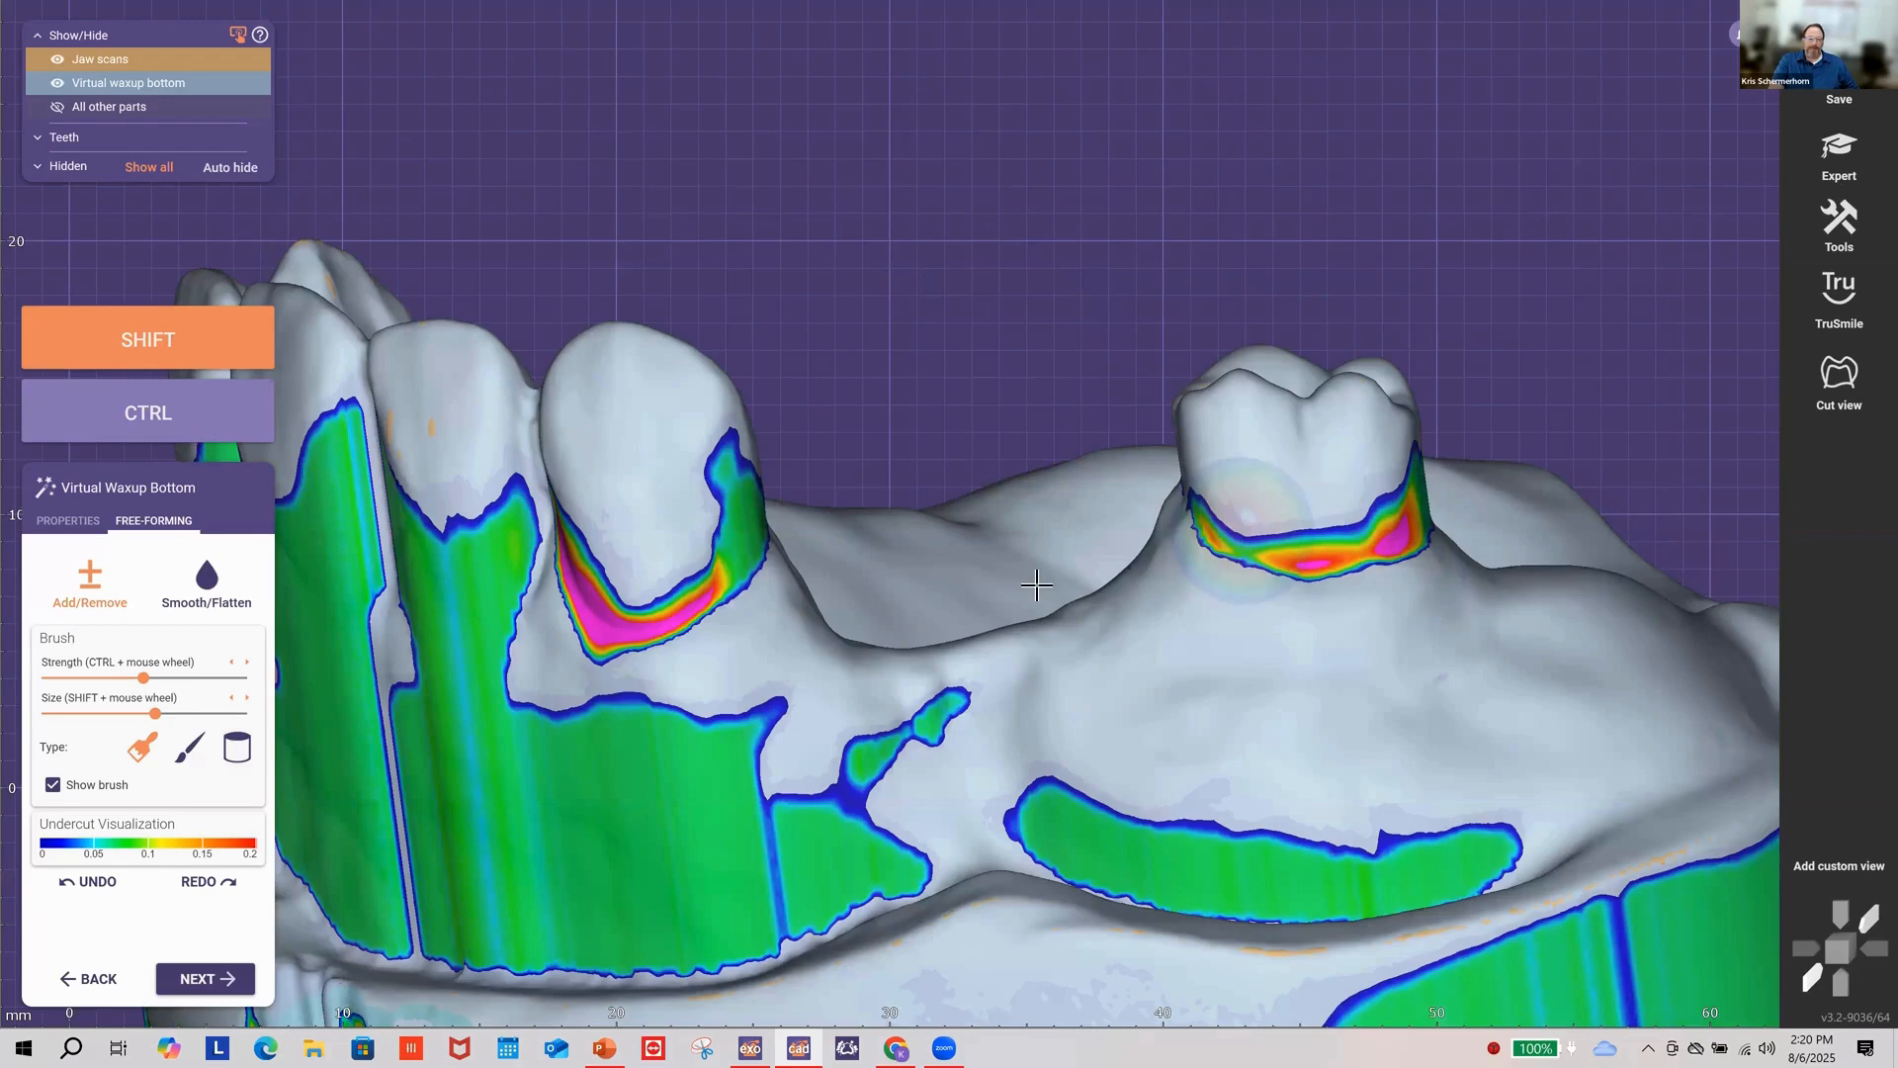
Step: Reduce wax on the left premolar, front tooth and molar's left side undercuts
{"action": "right_click_drag", "start_coordinate": [1031, 583], "coordinate": [514, 578]}
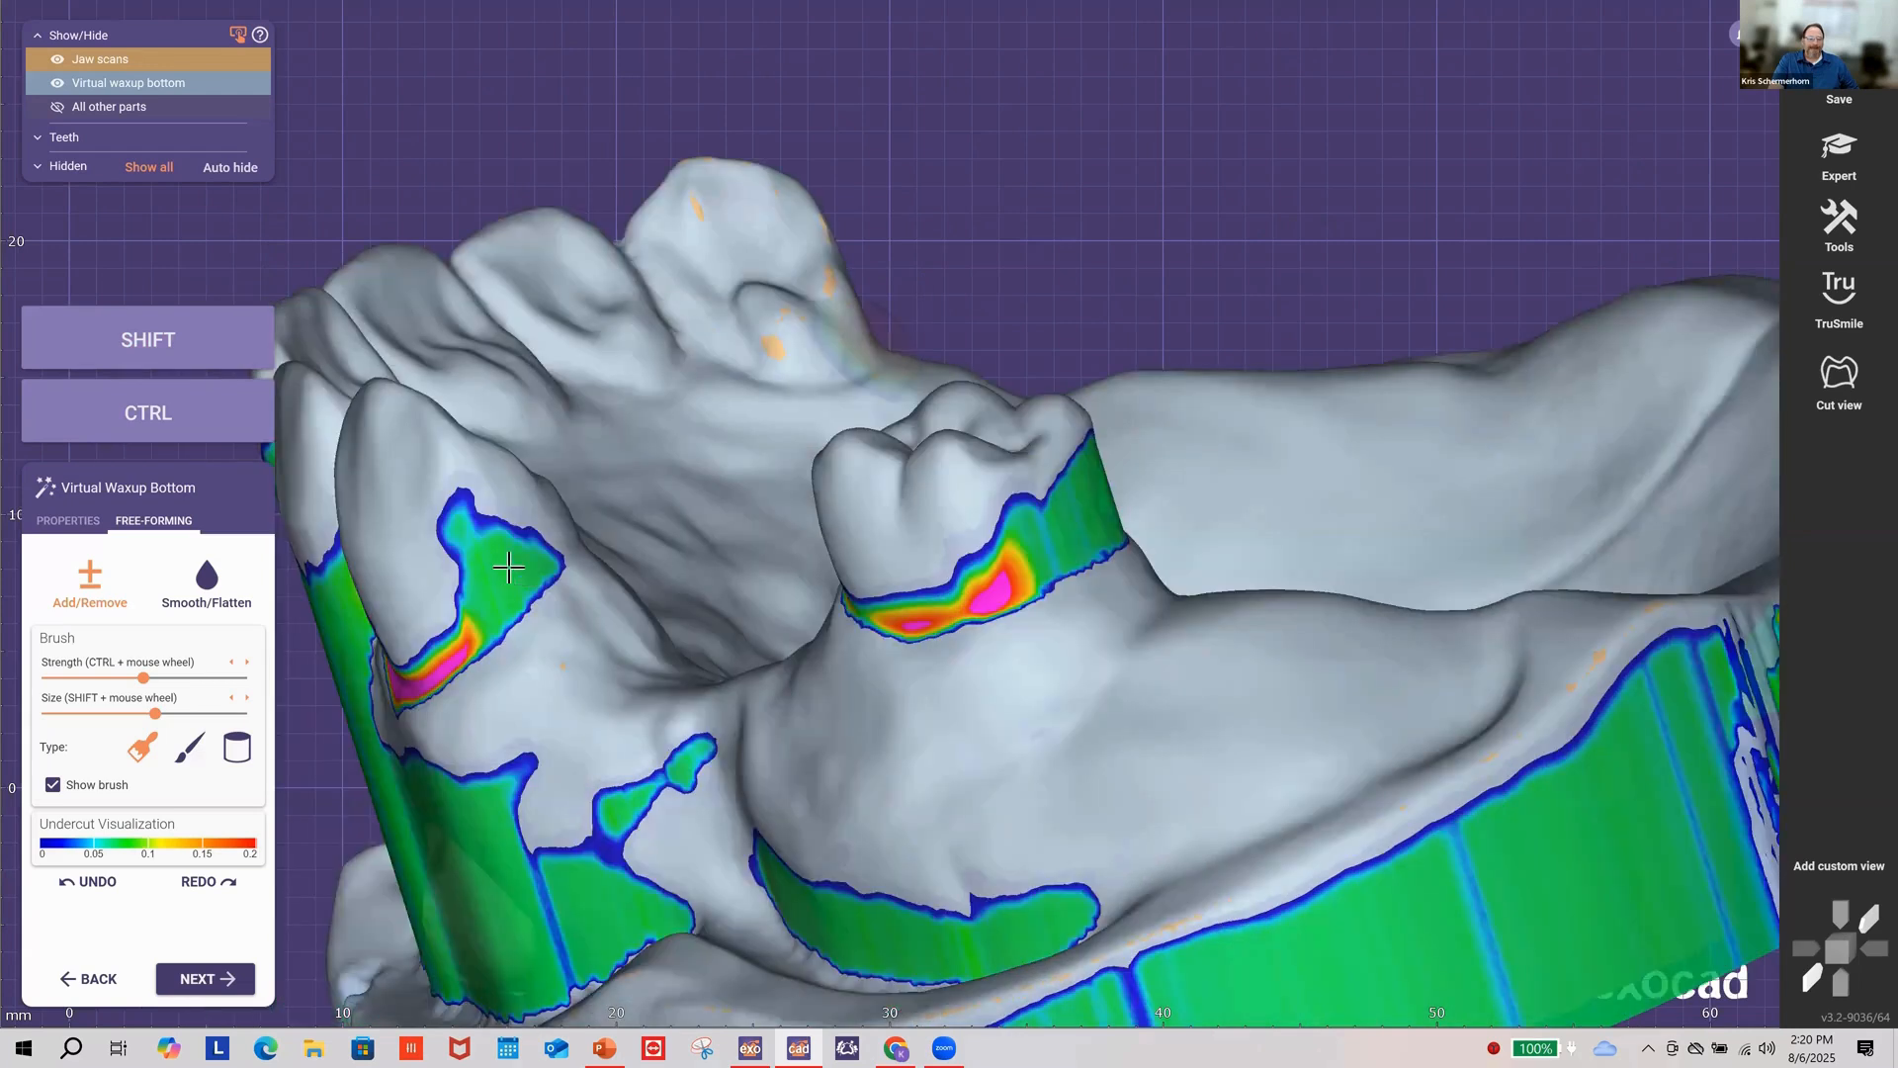
{"action": "left_click_drag", "start_coordinate": [490, 536], "coordinate": [499, 570]}
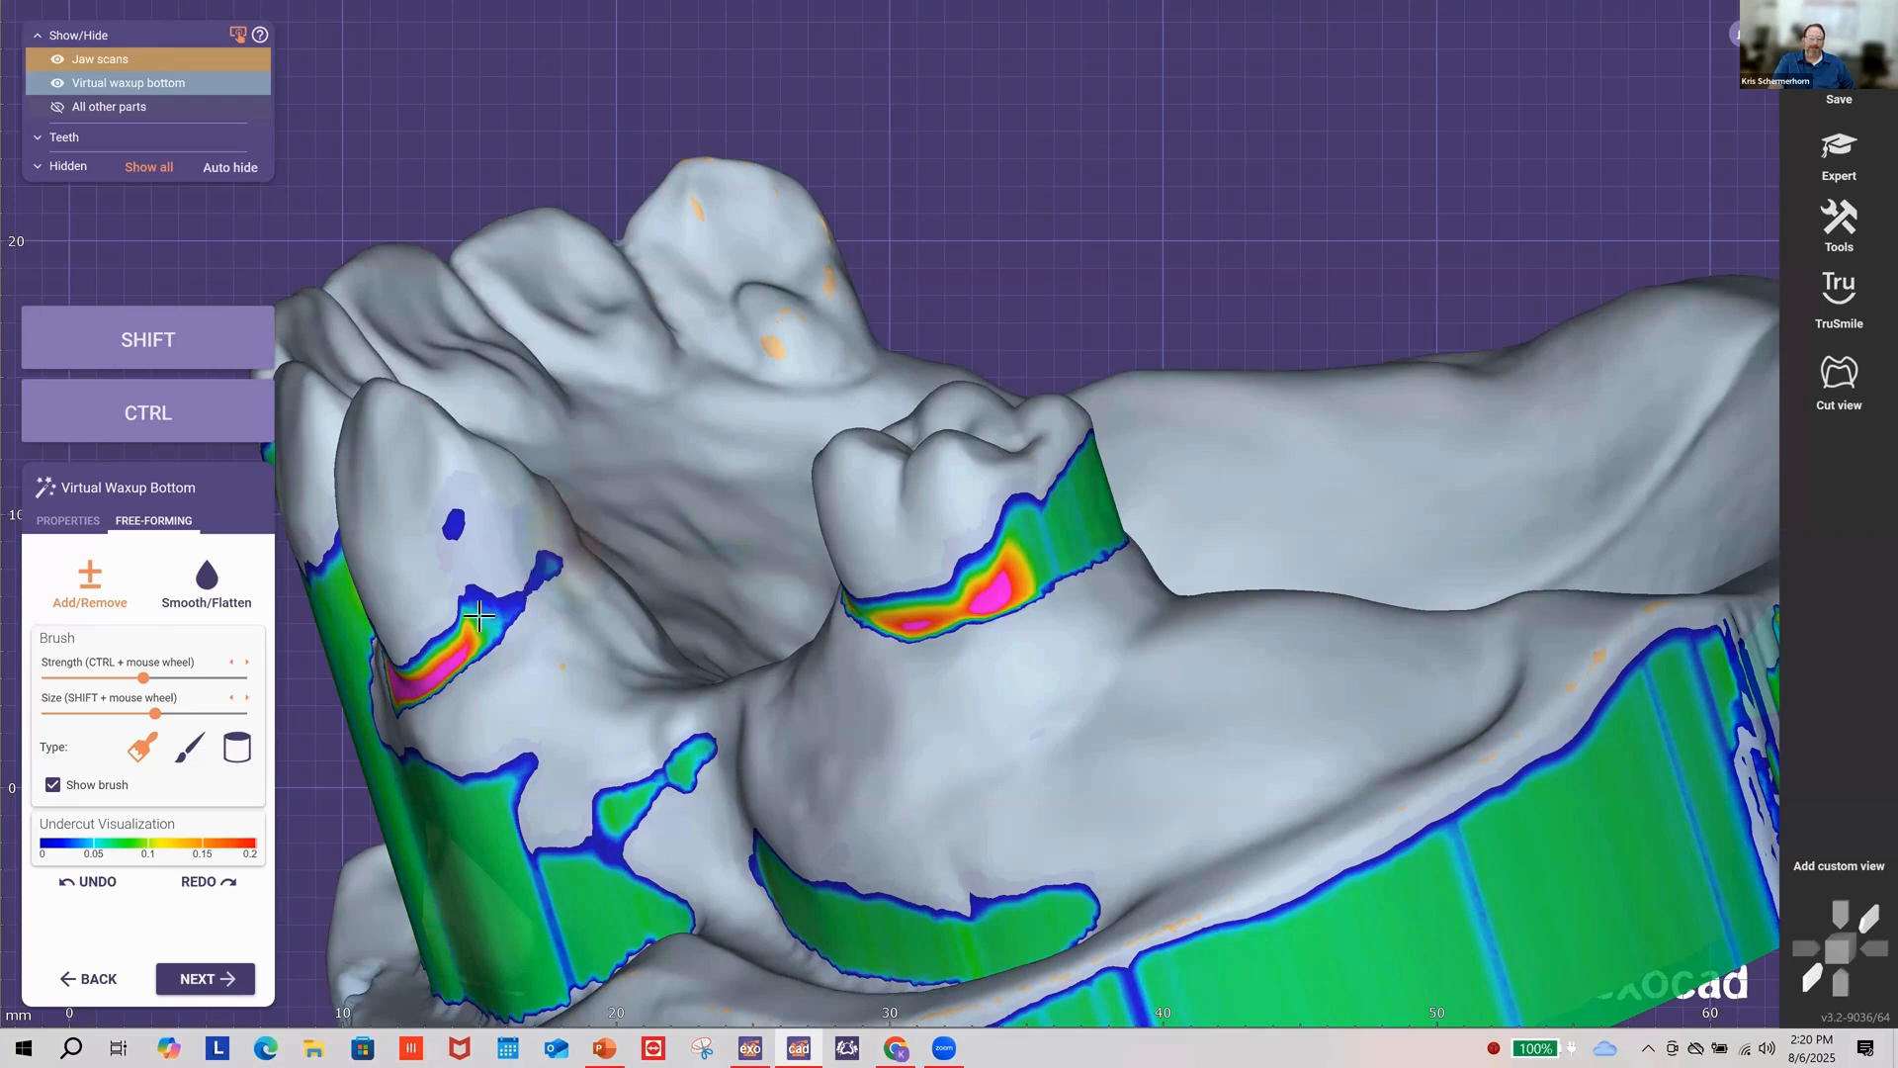
{"action": "mouse_move", "coordinate": [480, 615]}
{"action": "left_mouse_down"}
{"action": "mouse_move", "coordinate": [458, 560]}
{"action": "mouse_move", "coordinate": [550, 563]}
{"action": "left_mouse_up"}
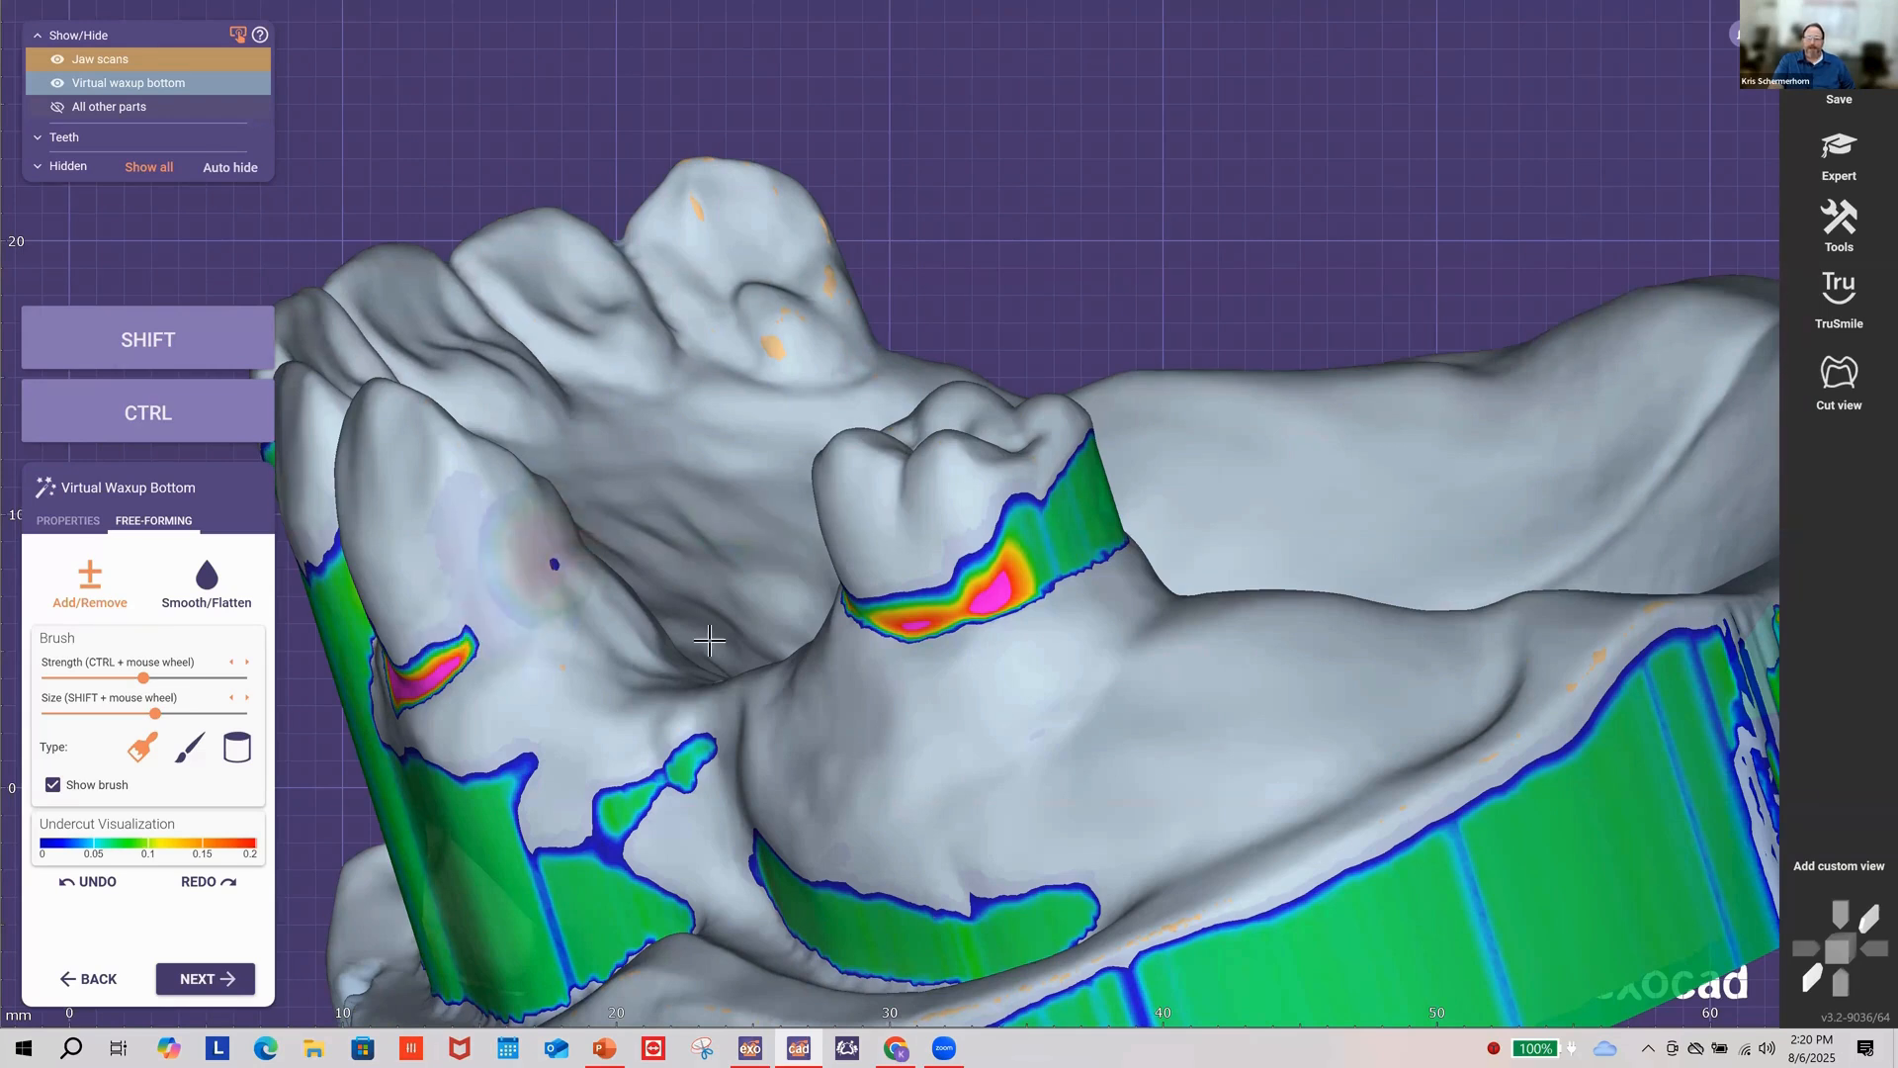
{"action": "right_click_drag", "start_coordinate": [479, 416], "coordinate": [516, 393]}
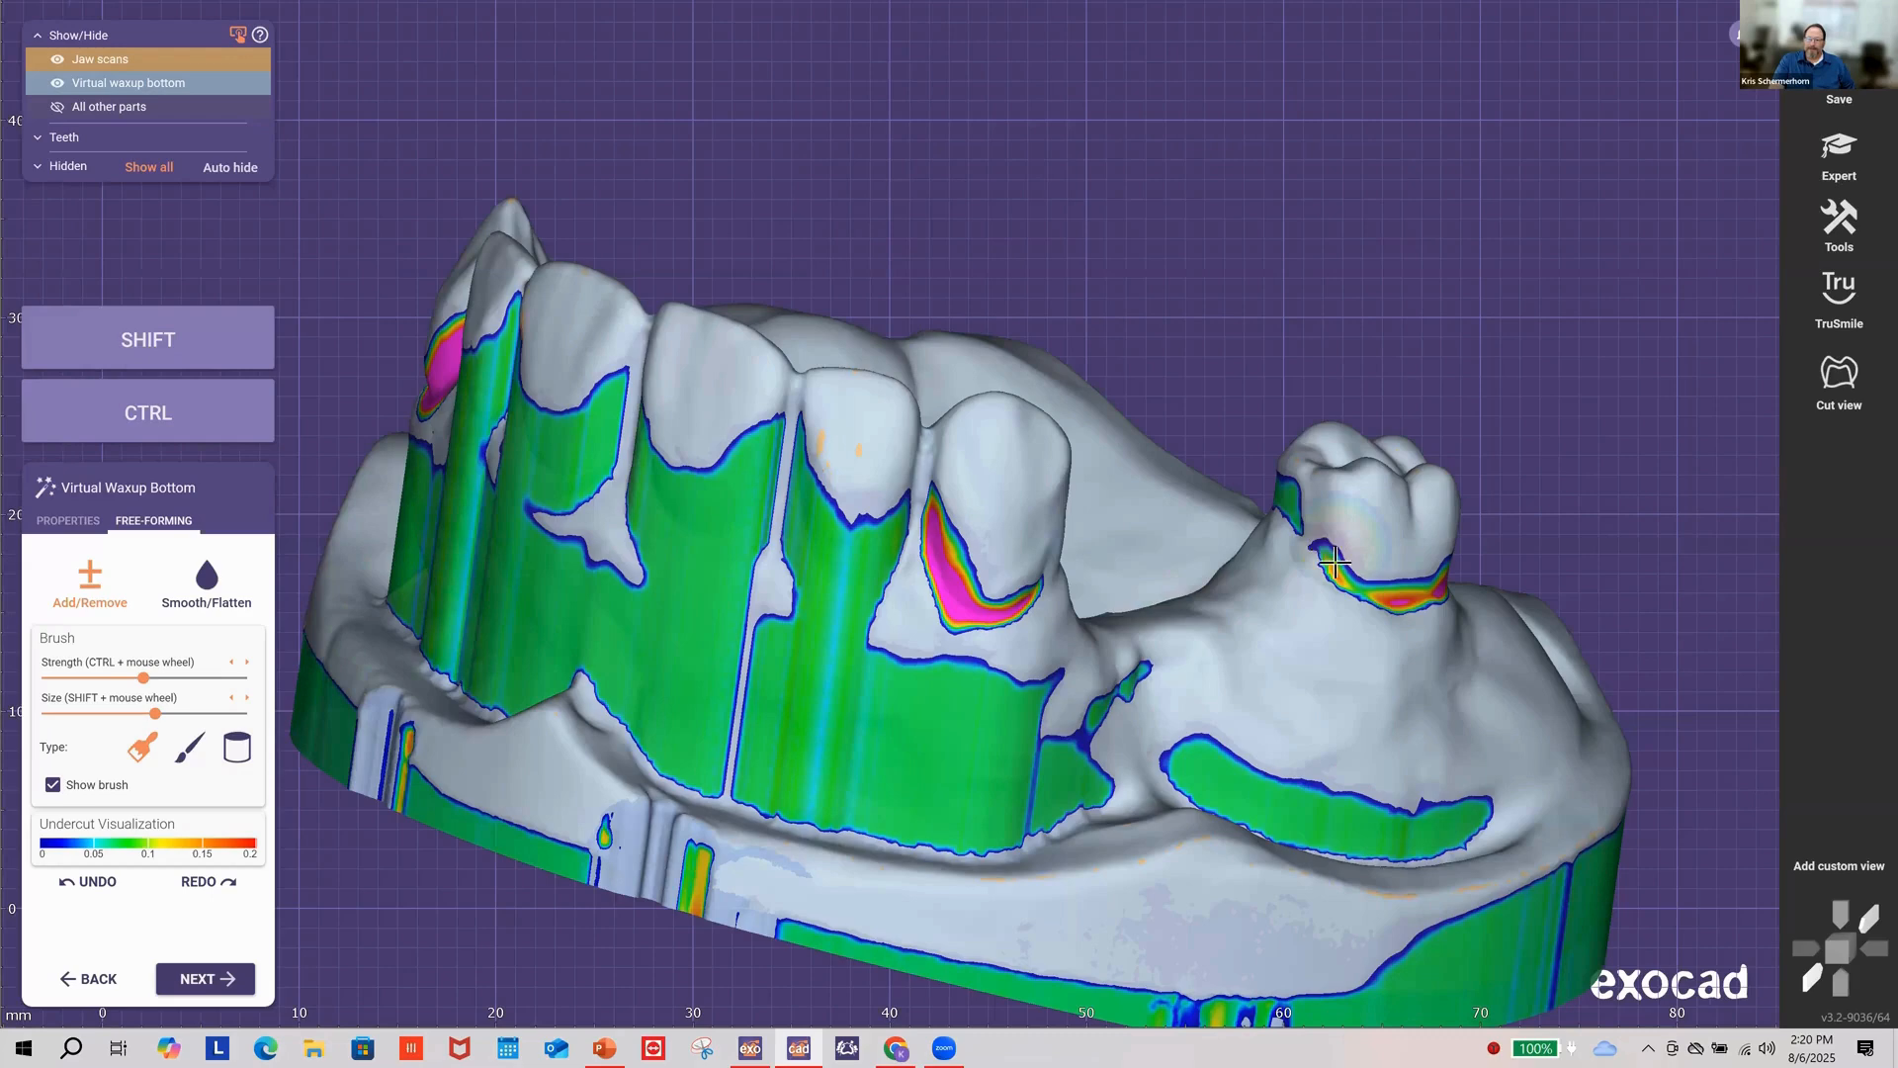
{"action": "left_click_drag", "start_coordinate": [1282, 505], "coordinate": [1333, 550]}
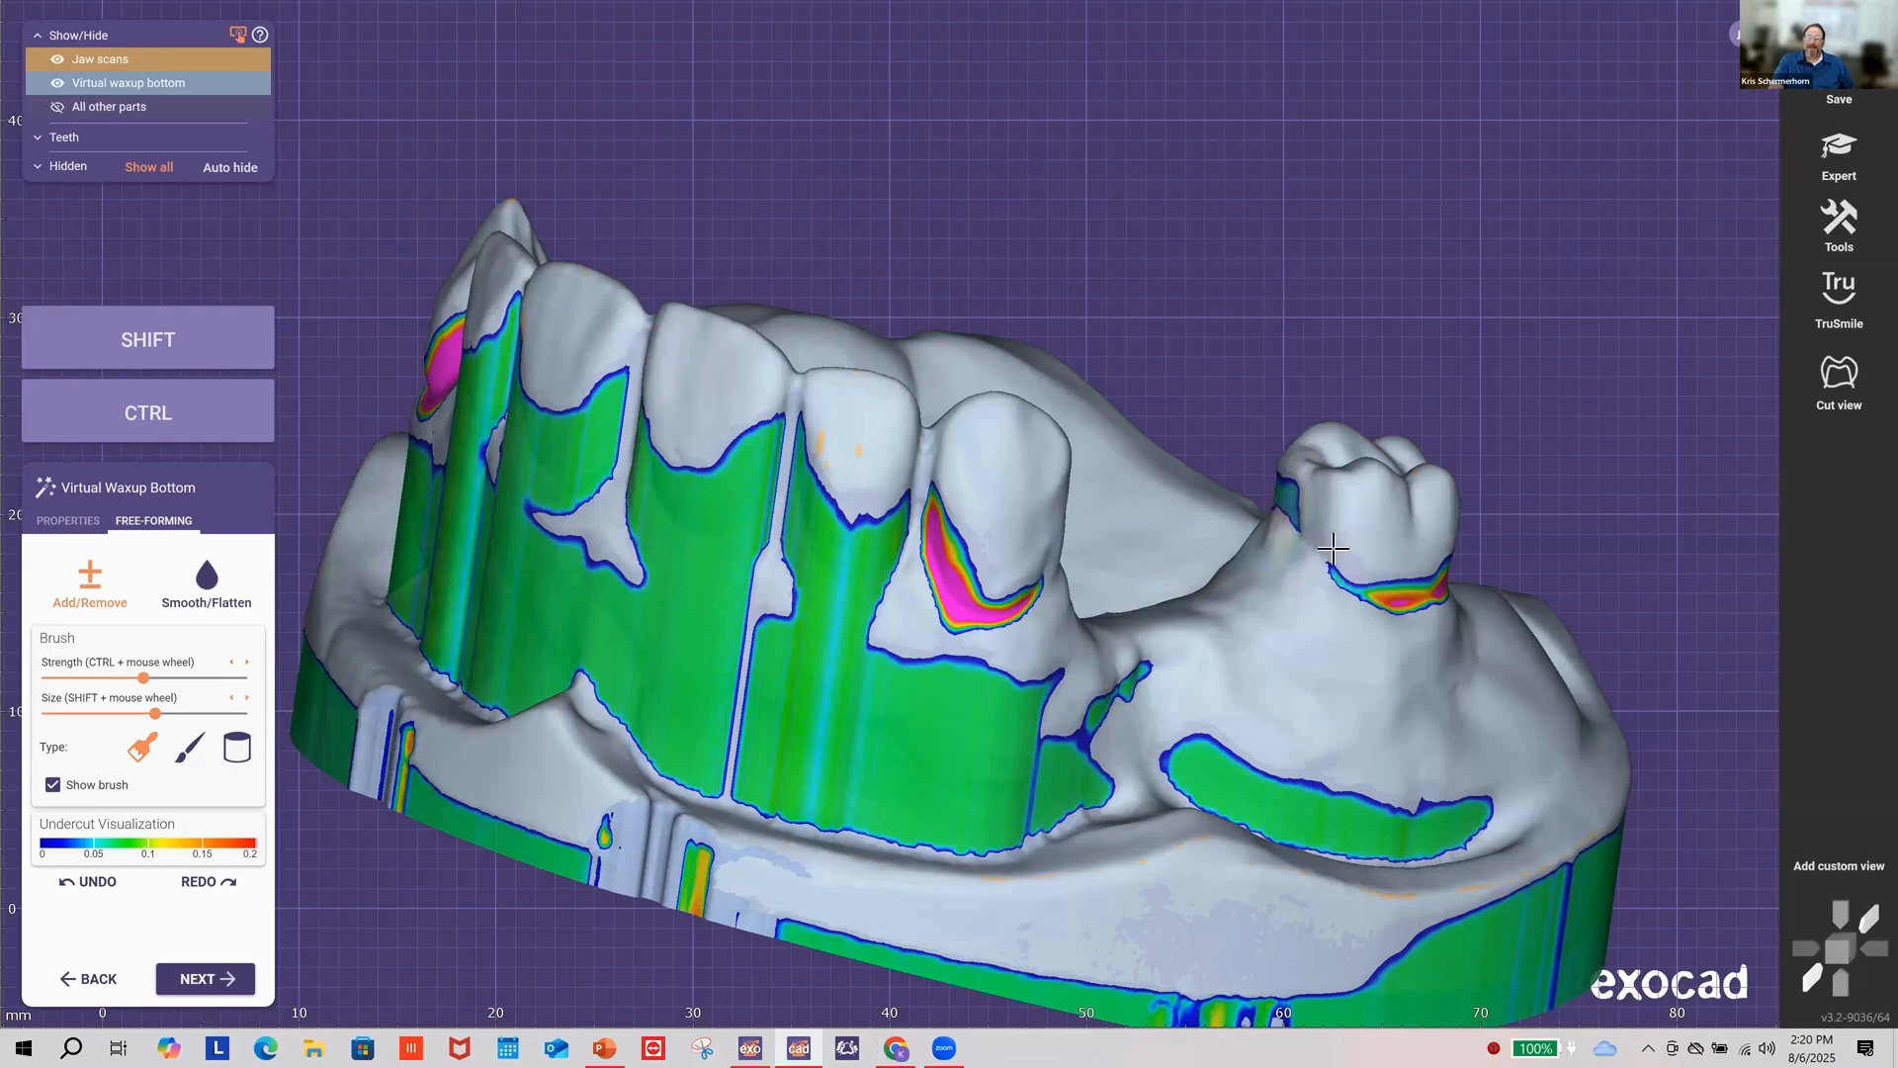
{"action": "scroll", "coordinate": [1336, 596], "scroll_direction": "down", "scroll_amount": 2}
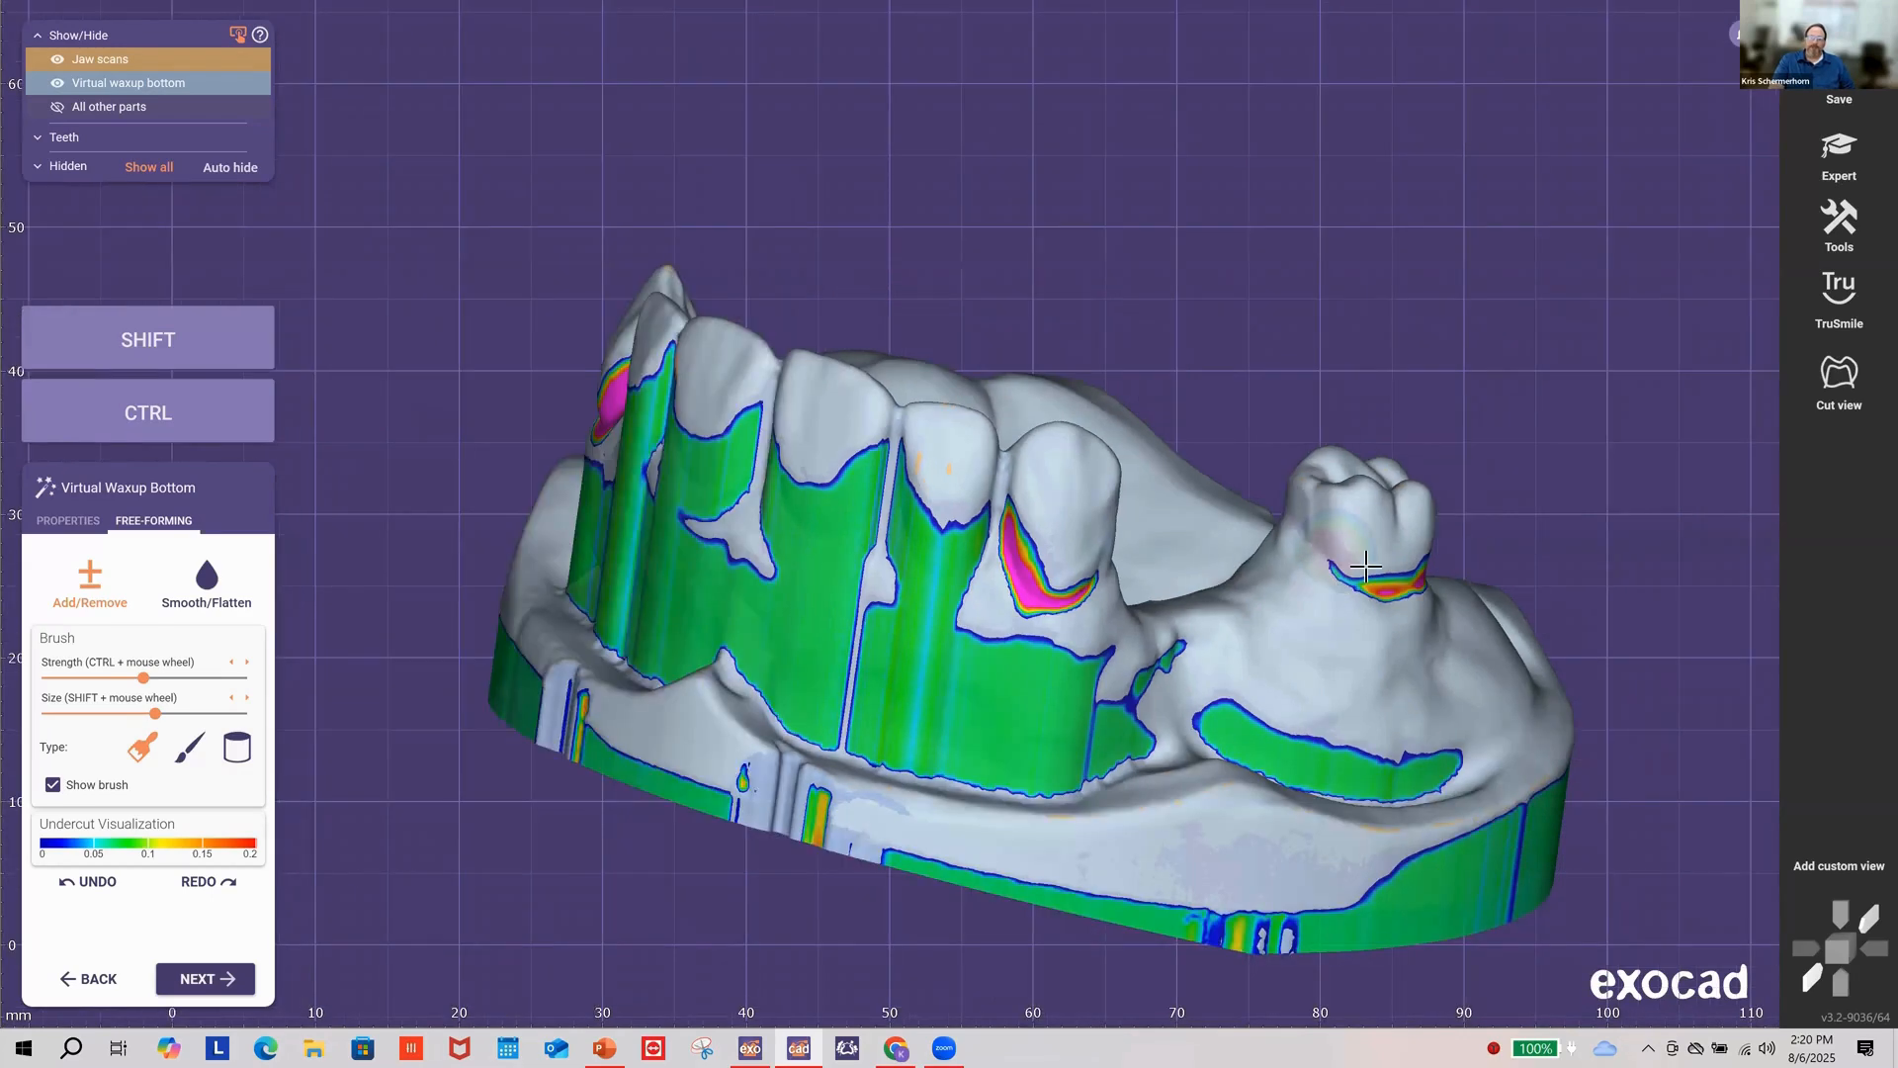
Step: Orbit the jaw to an occlusal view exposing the undercuts and resize the brush
{"action": "right_click_drag", "start_coordinate": [1366, 565], "coordinate": [1343, 422]}
{"action": "right_click_drag", "start_coordinate": [1246, 358], "coordinate": [1283, 452]}
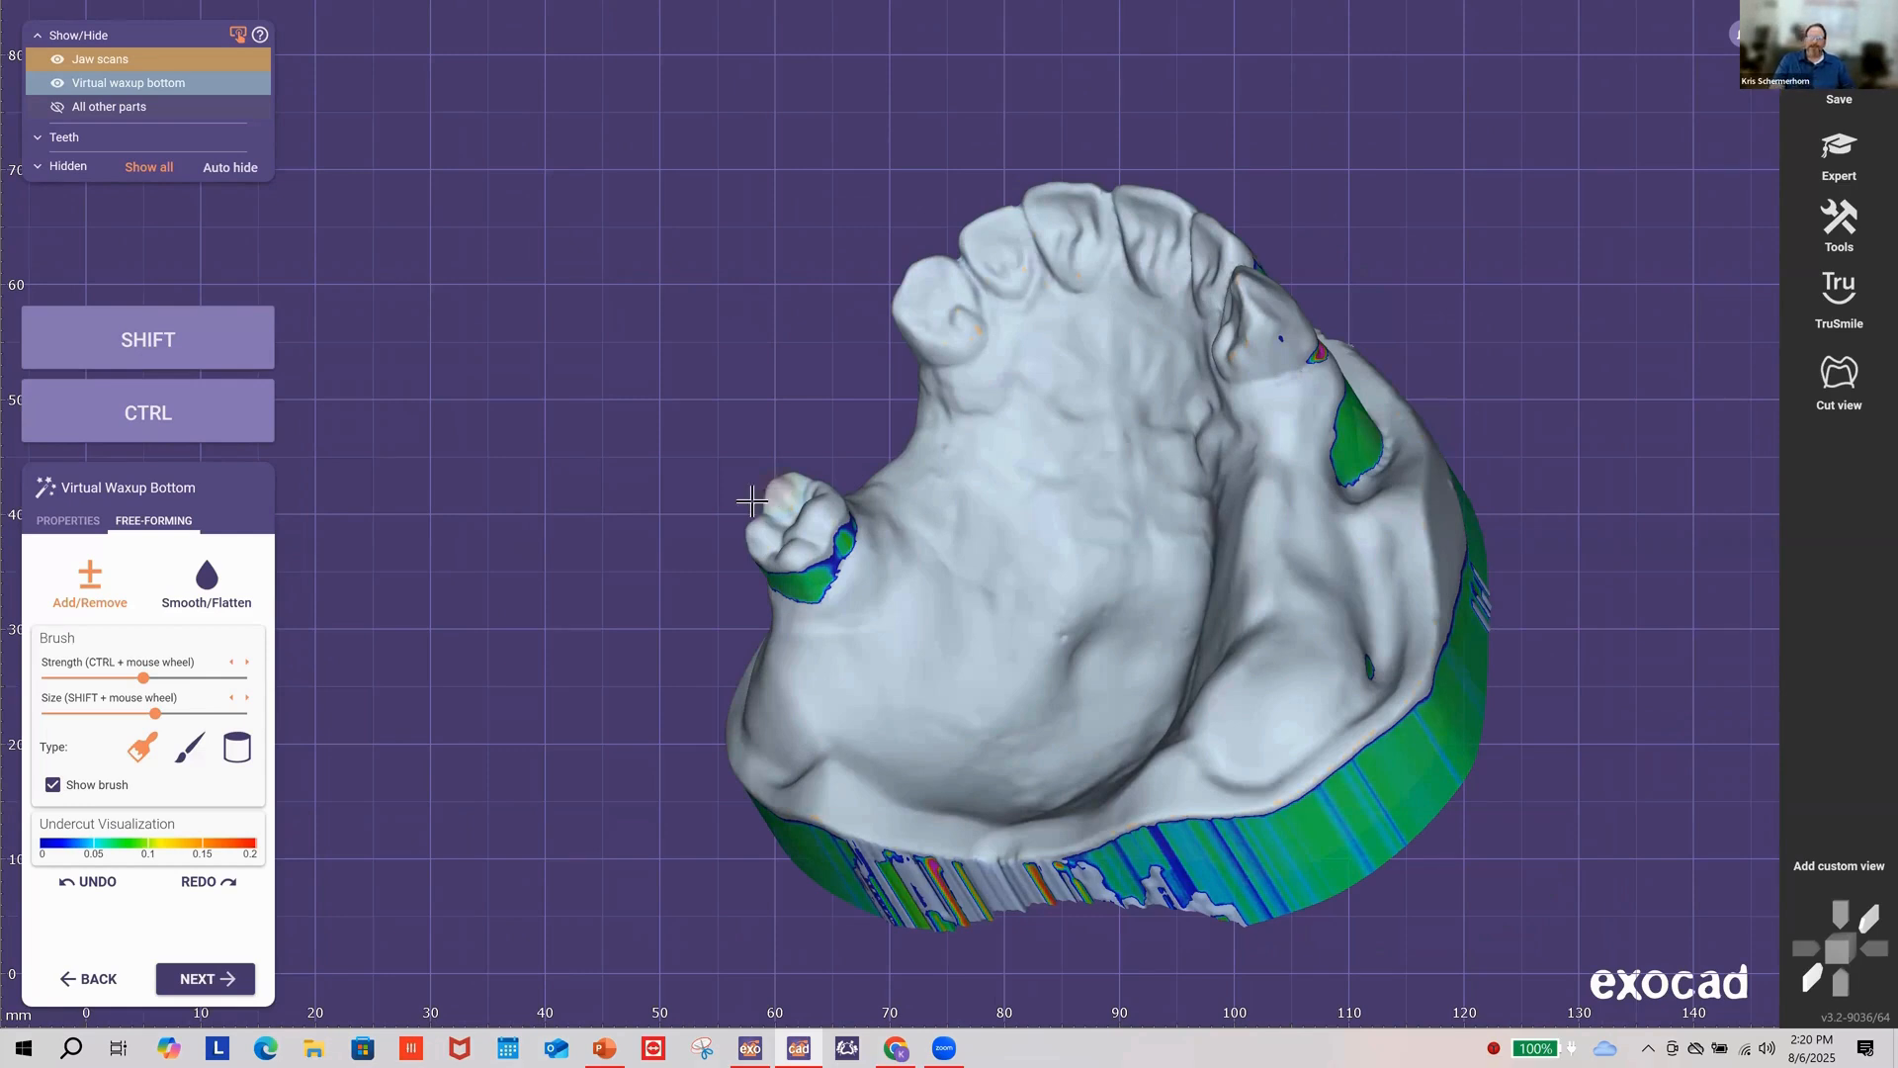
{"action": "right_click_drag", "start_coordinate": [685, 408], "coordinate": [684, 403]}
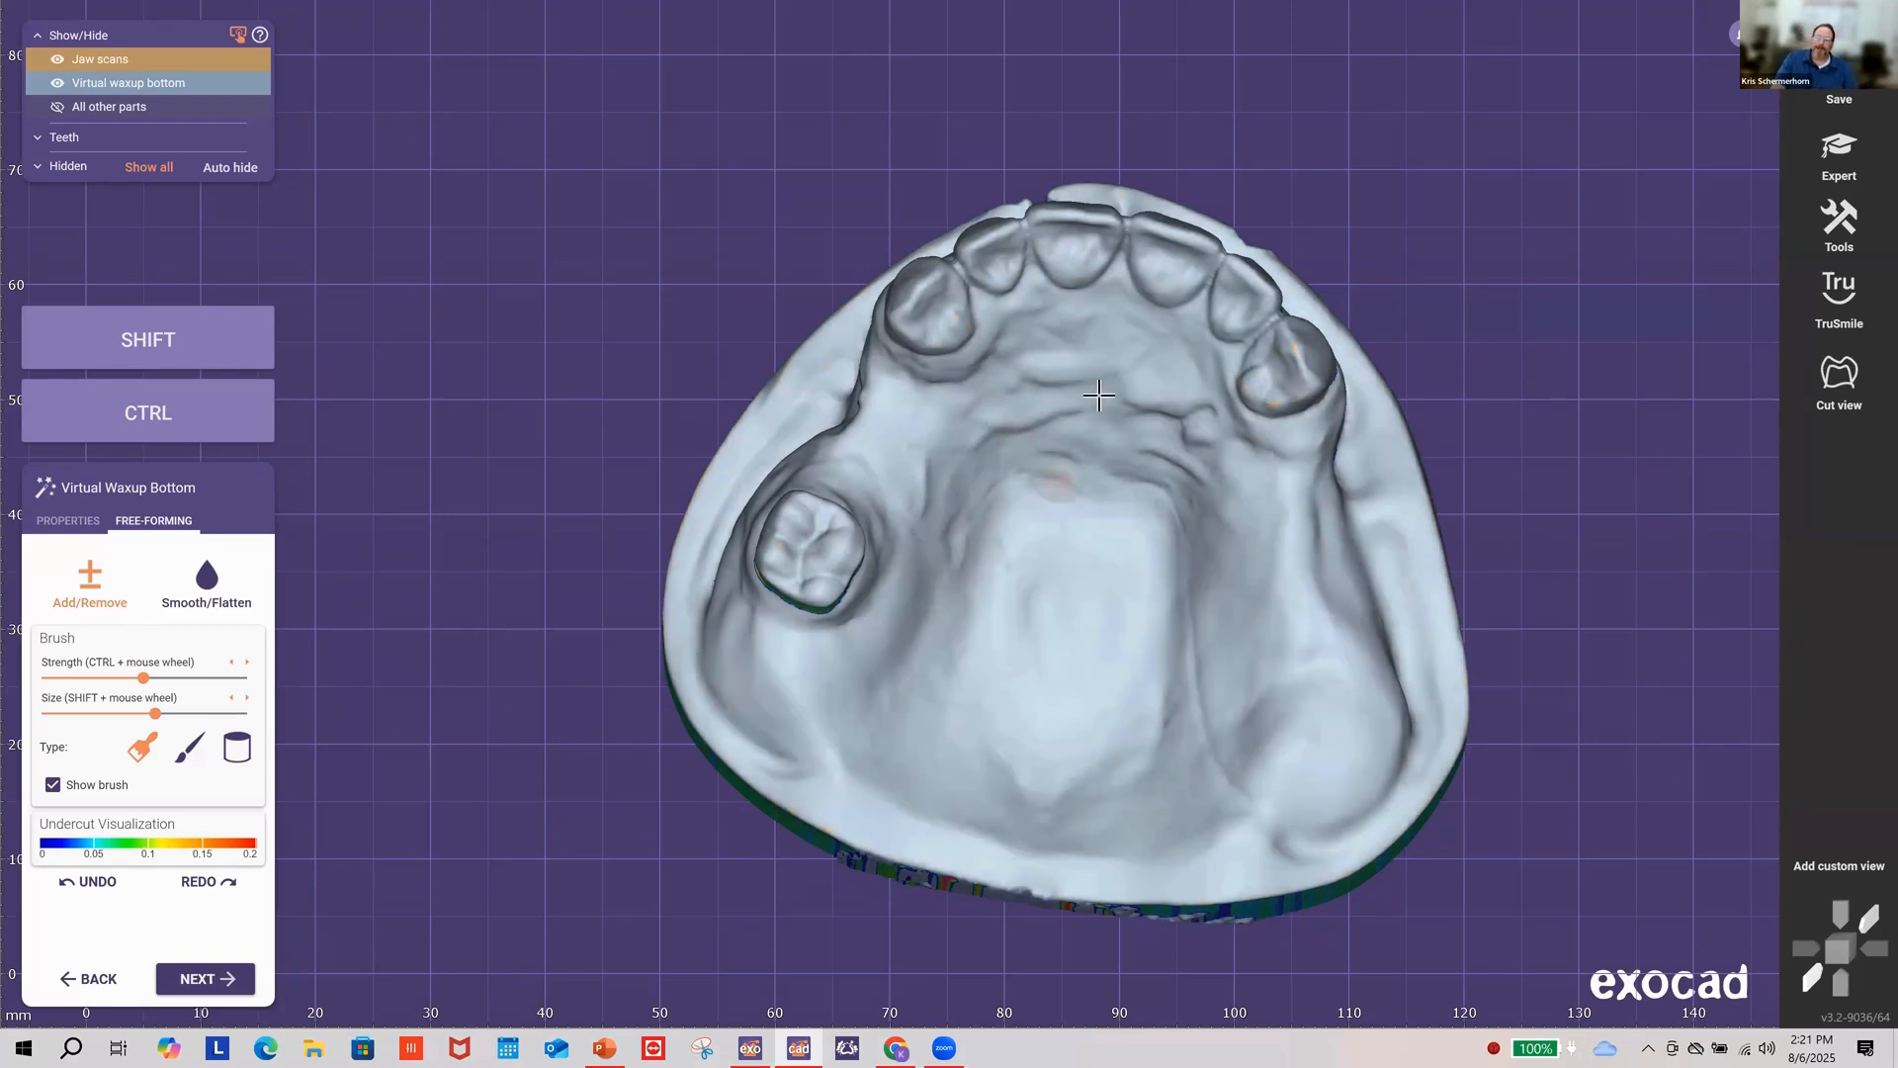
{"action": "right_click_drag", "start_coordinate": [1106, 393], "coordinate": [1110, 396]}
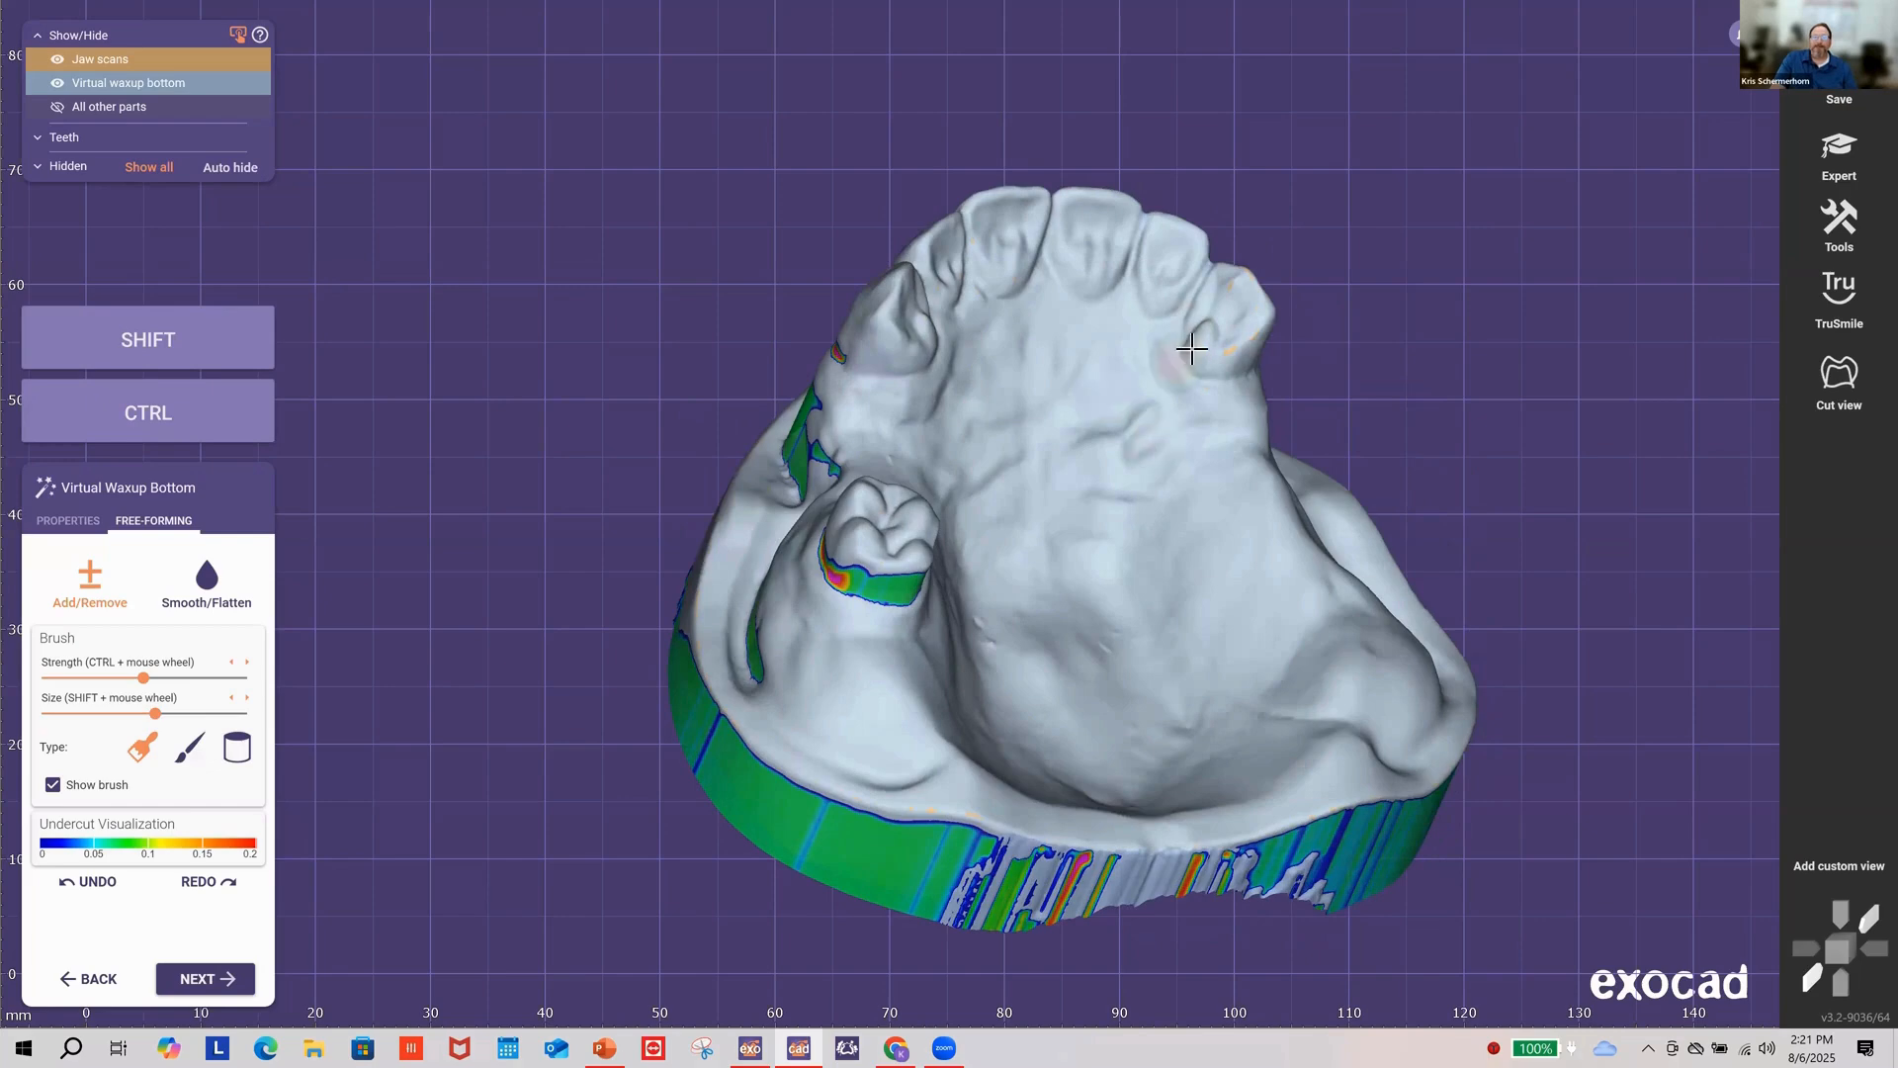
{"action": "scroll", "coordinate": [1176, 346], "scroll_direction": "up", "scroll_amount": 3}
{"action": "scroll", "coordinate": [1165, 213], "scroll_direction": "up", "scroll_amount": 4}
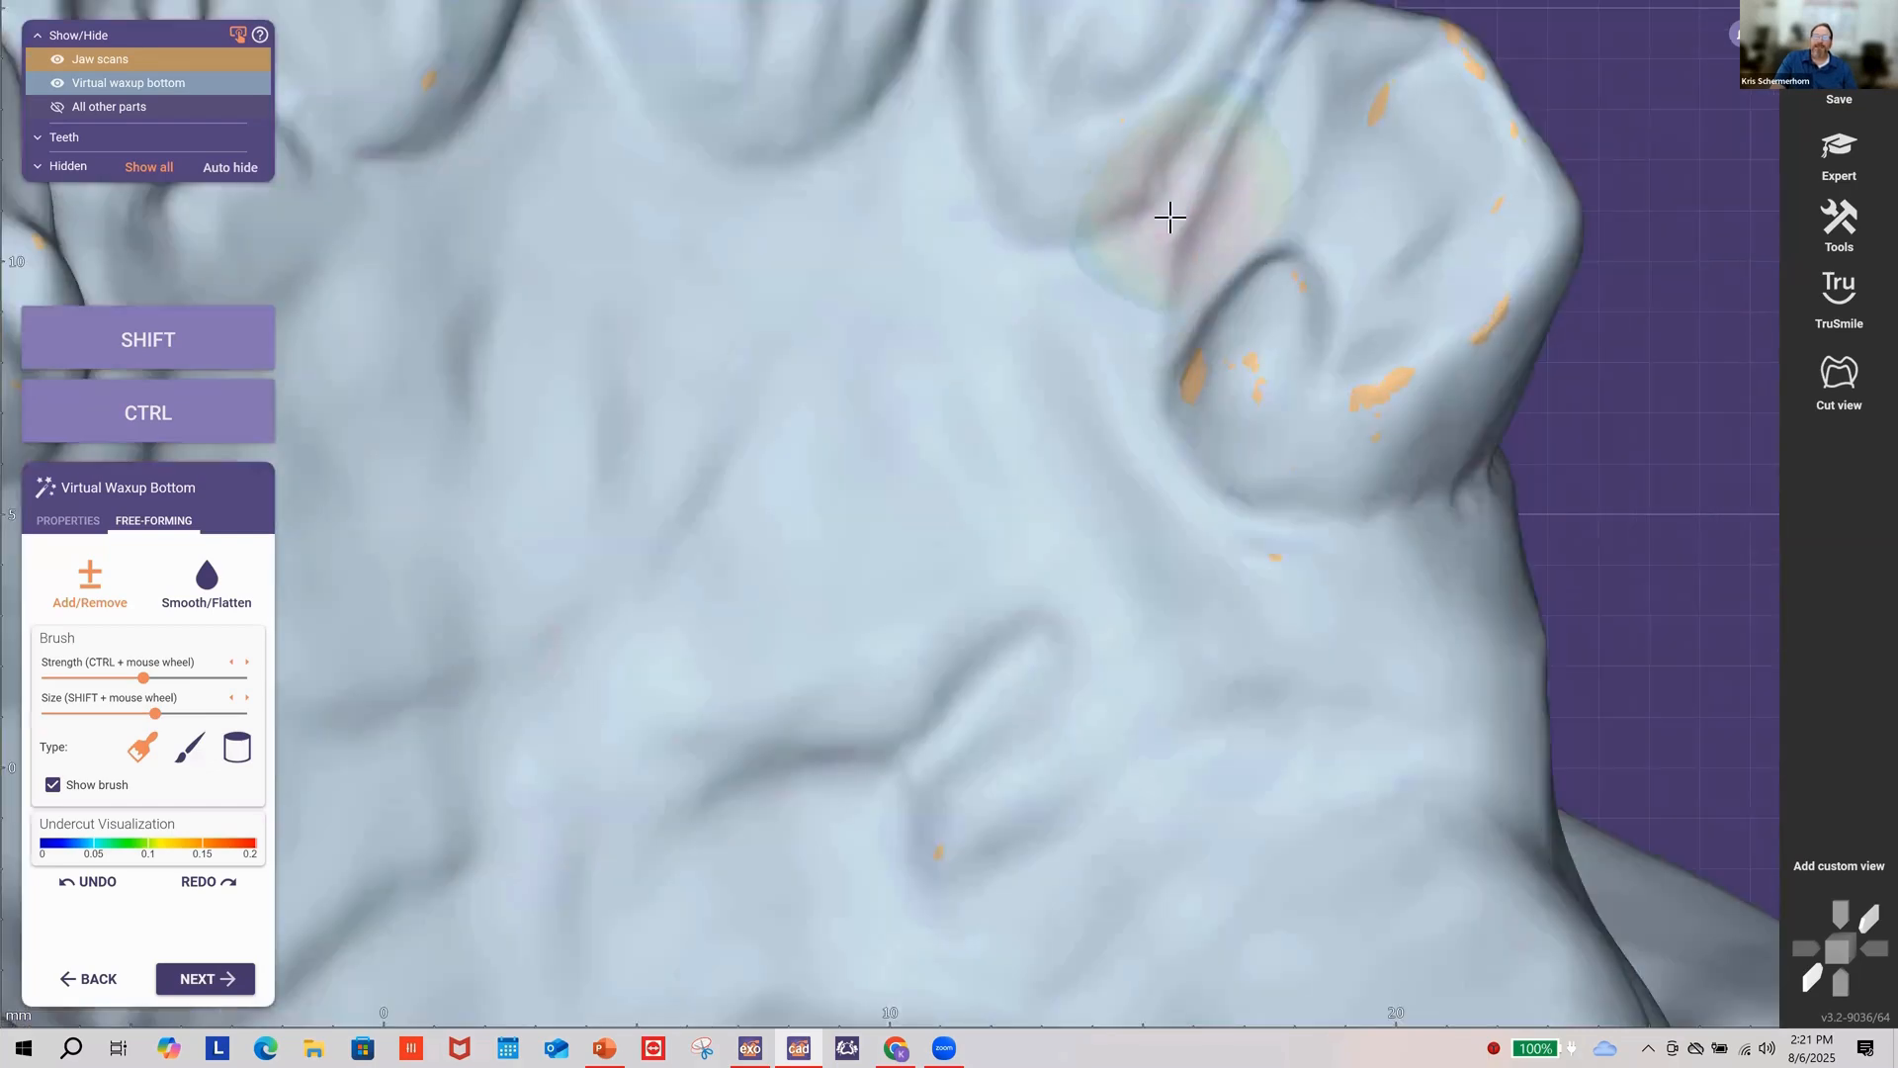
{"action": "scroll", "coordinate": [1144, 267], "scroll_direction": "down", "scroll_amount": 1}
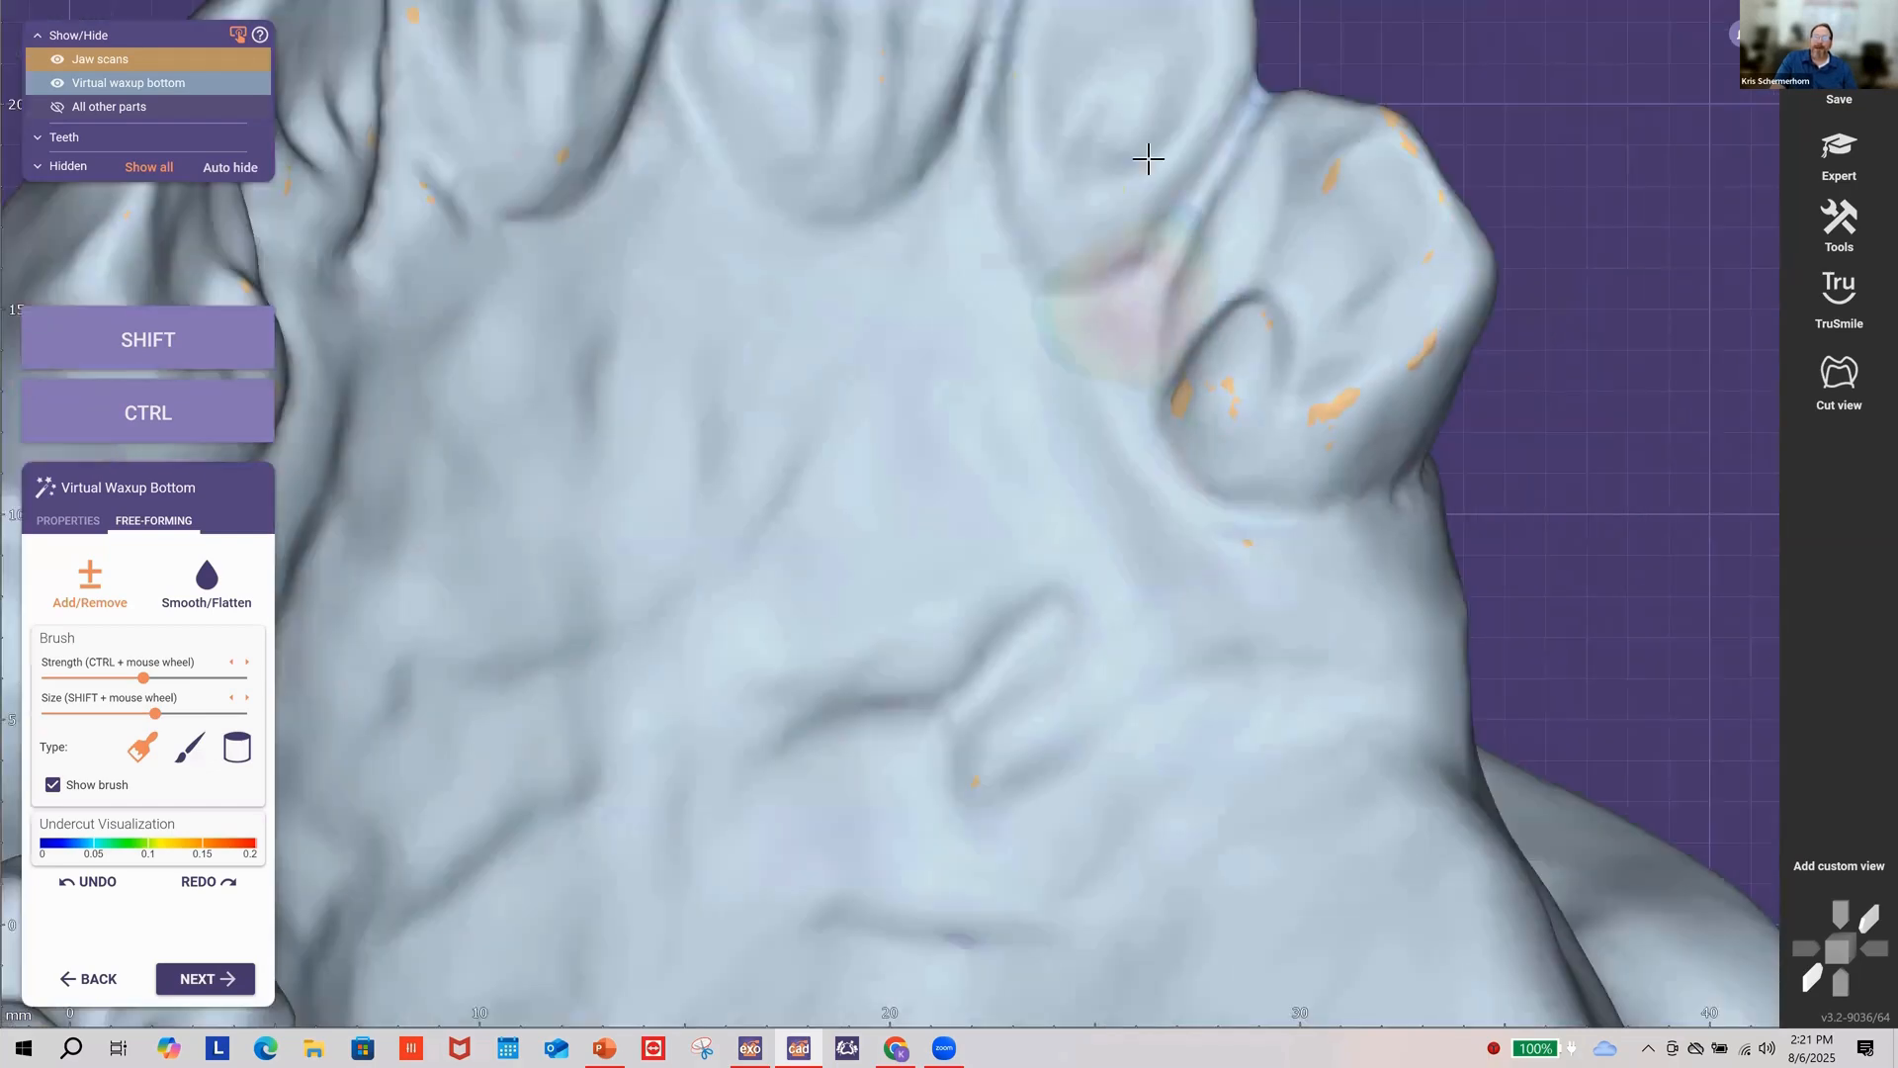
{"action": "scroll", "coordinate": [1173, 210], "scroll_direction": "up", "scroll_amount": 2}
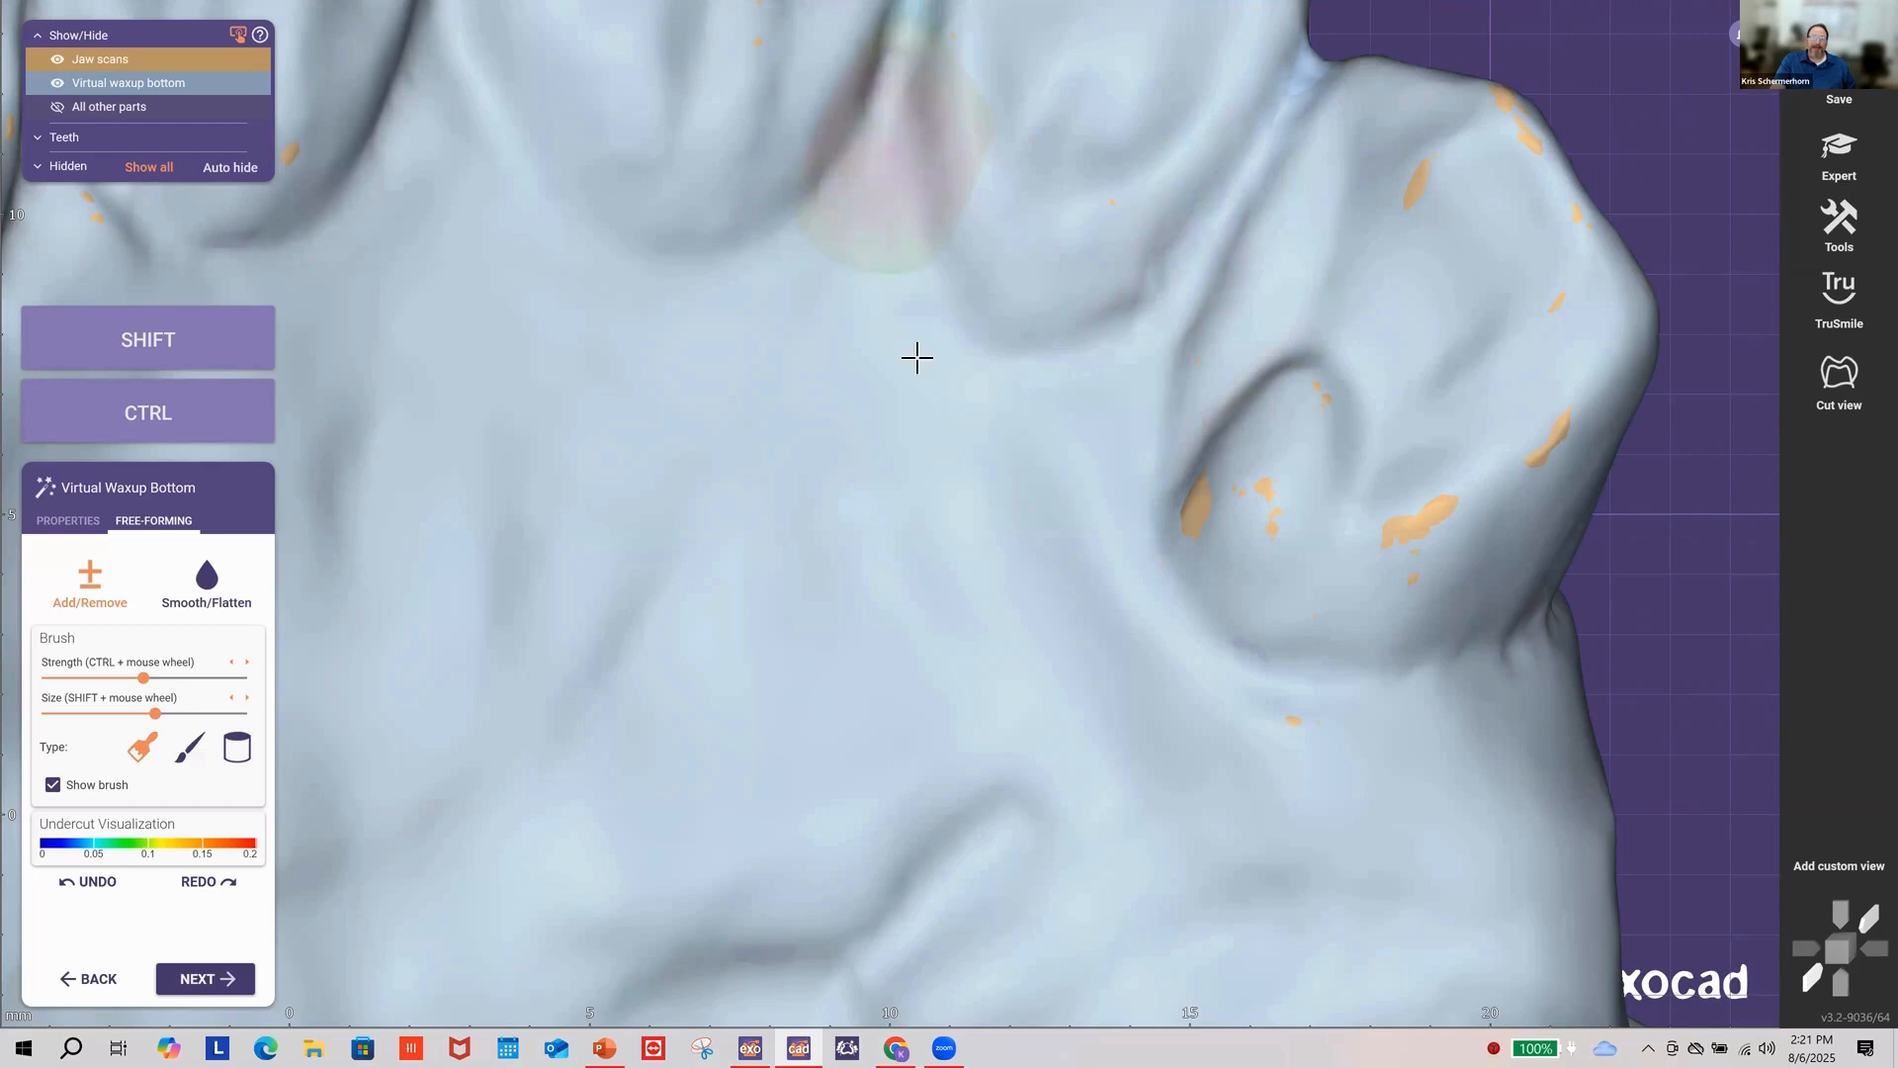
{"action": "scroll", "coordinate": [837, 439], "scroll_direction": "down", "scroll_amount": 1}
{"action": "scroll", "coordinate": [837, 439], "scroll_direction": "down", "scroll_amount": 3}
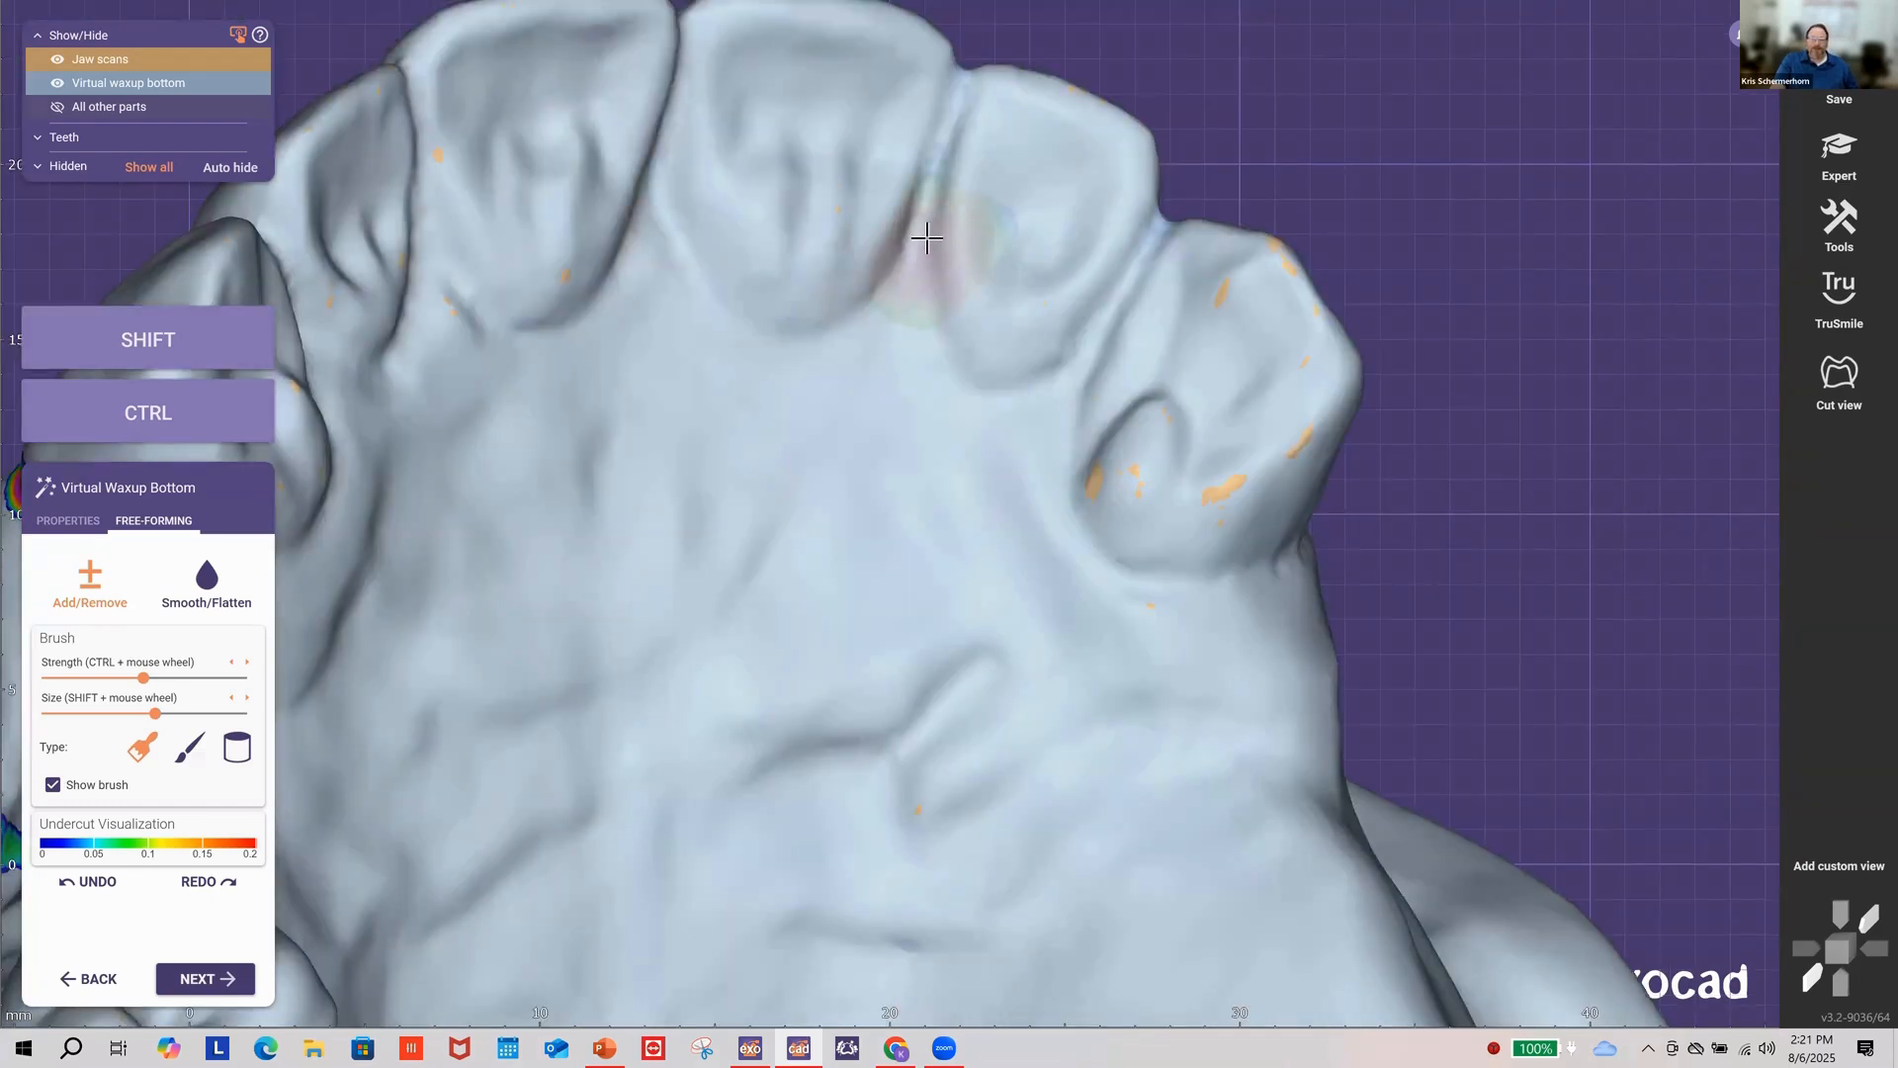
{"action": "scroll", "coordinate": [925, 238], "scroll_direction": "down", "scroll_amount": 1, "text": "shift"}
{"action": "scroll", "coordinate": [924, 237], "scroll_direction": "down", "scroll_amount": 3, "text": "shift"}
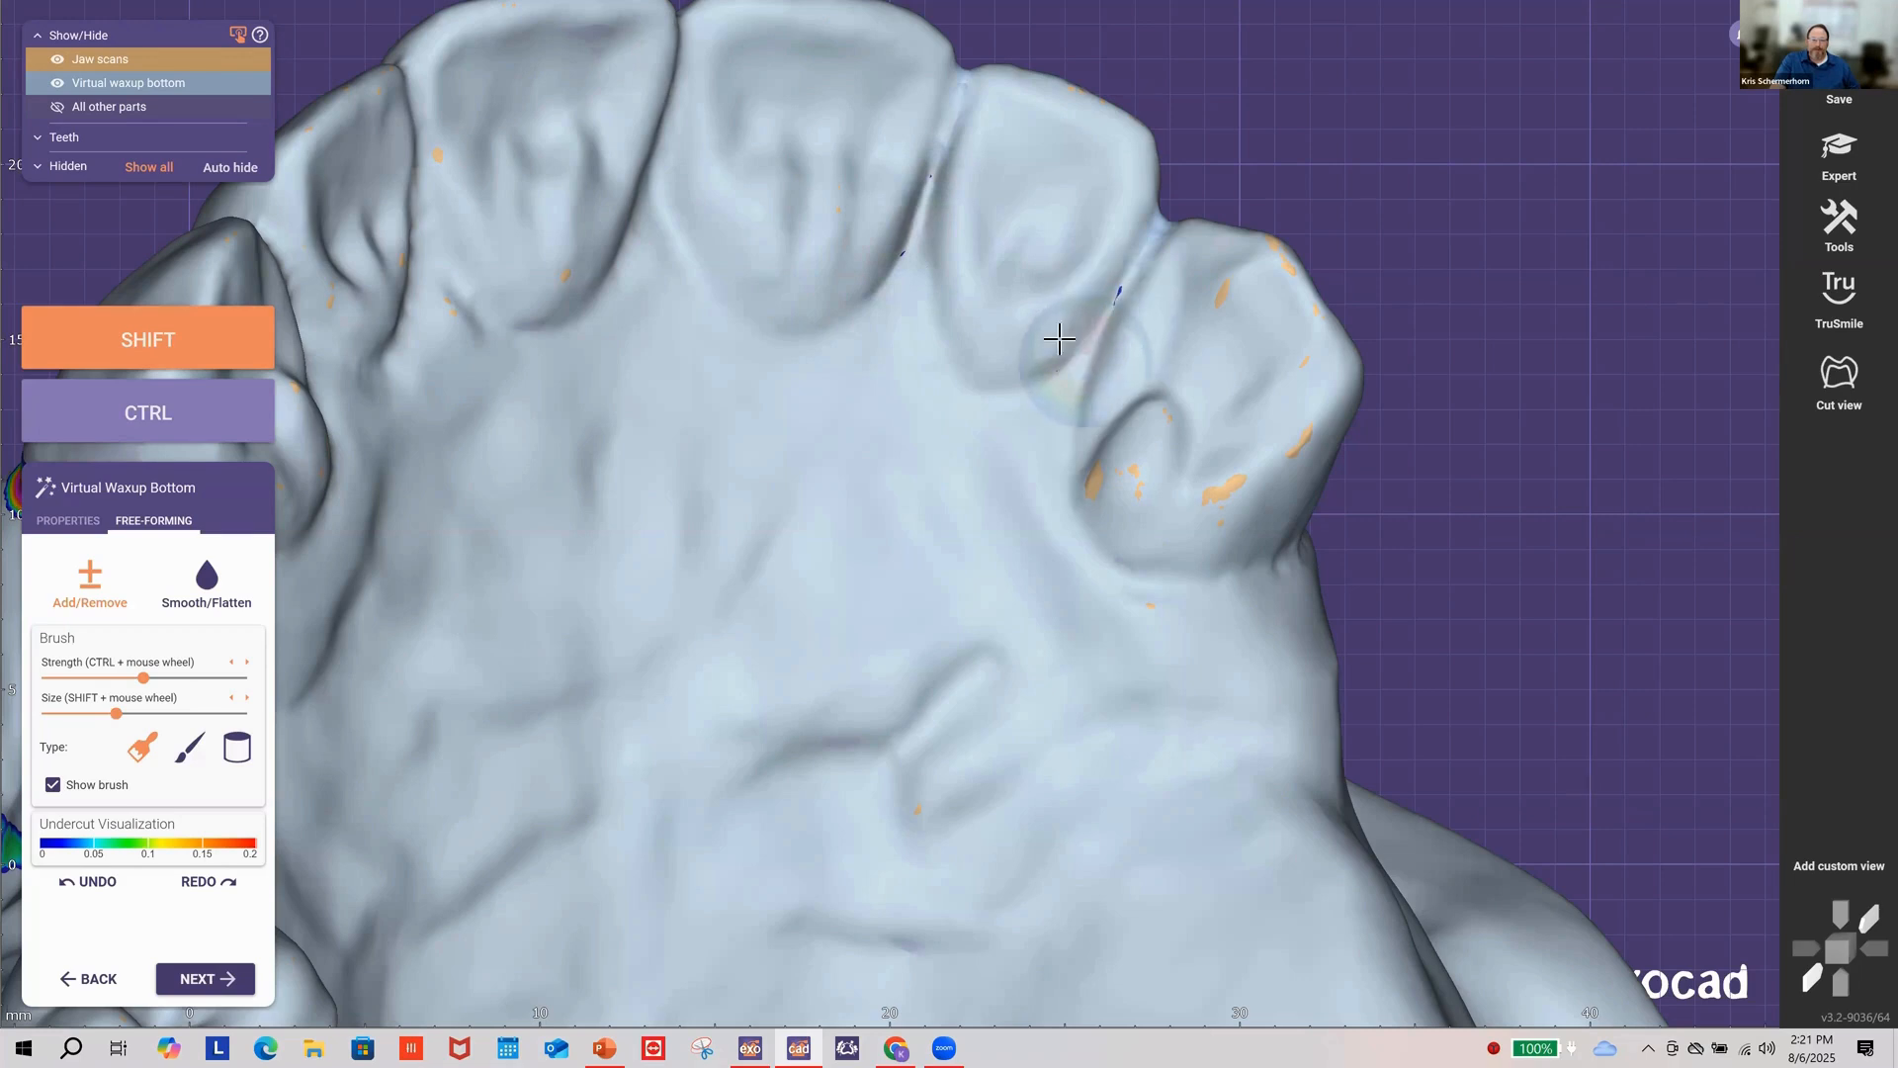
Step: Carve the contacts between the central front teeth and between the left front teeth
{"action": "right_click_drag", "start_coordinate": [981, 318], "coordinate": [825, 223]}
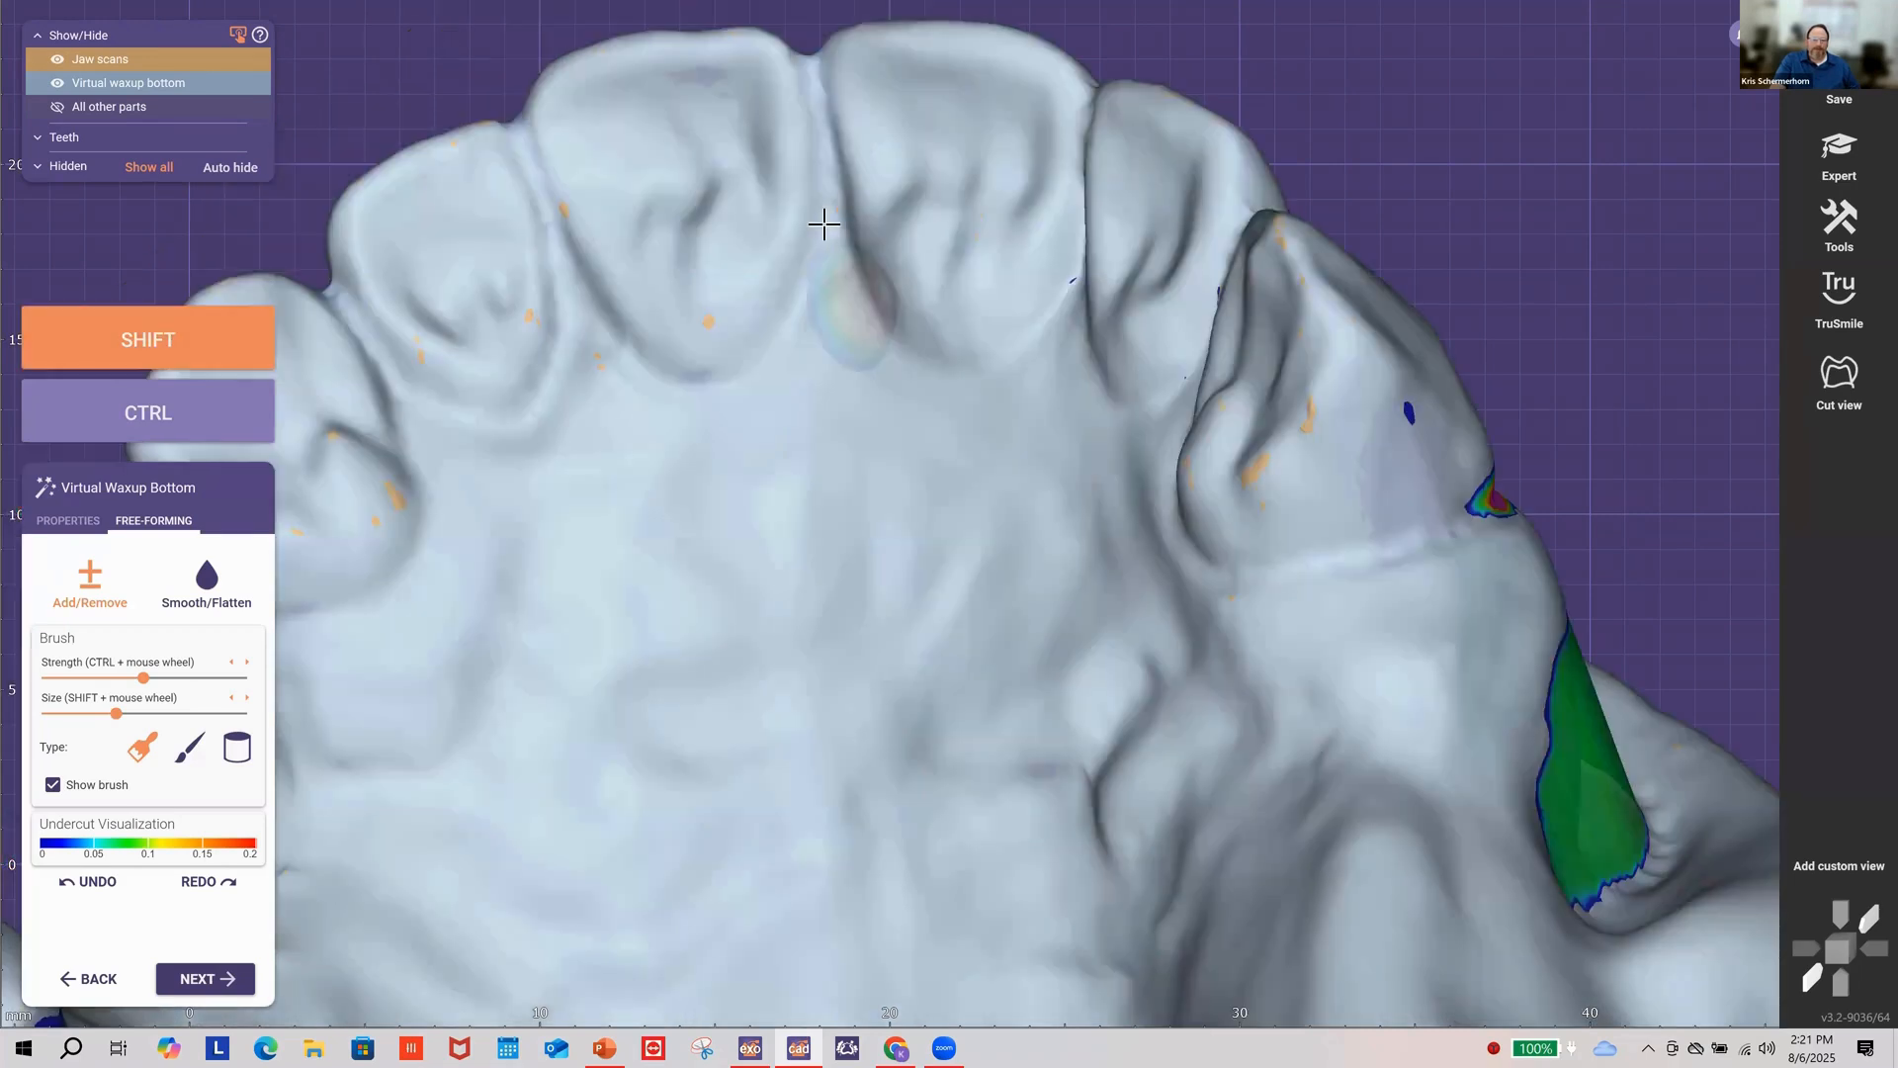
{"action": "mouse_move", "coordinate": [840, 230]}
{"action": "left_mouse_down", "text": "shift"}
{"action": "mouse_move", "coordinate": [840, 254]}
{"action": "mouse_move", "coordinate": [843, 203]}
{"action": "left_mouse_up", "text": "shift"}
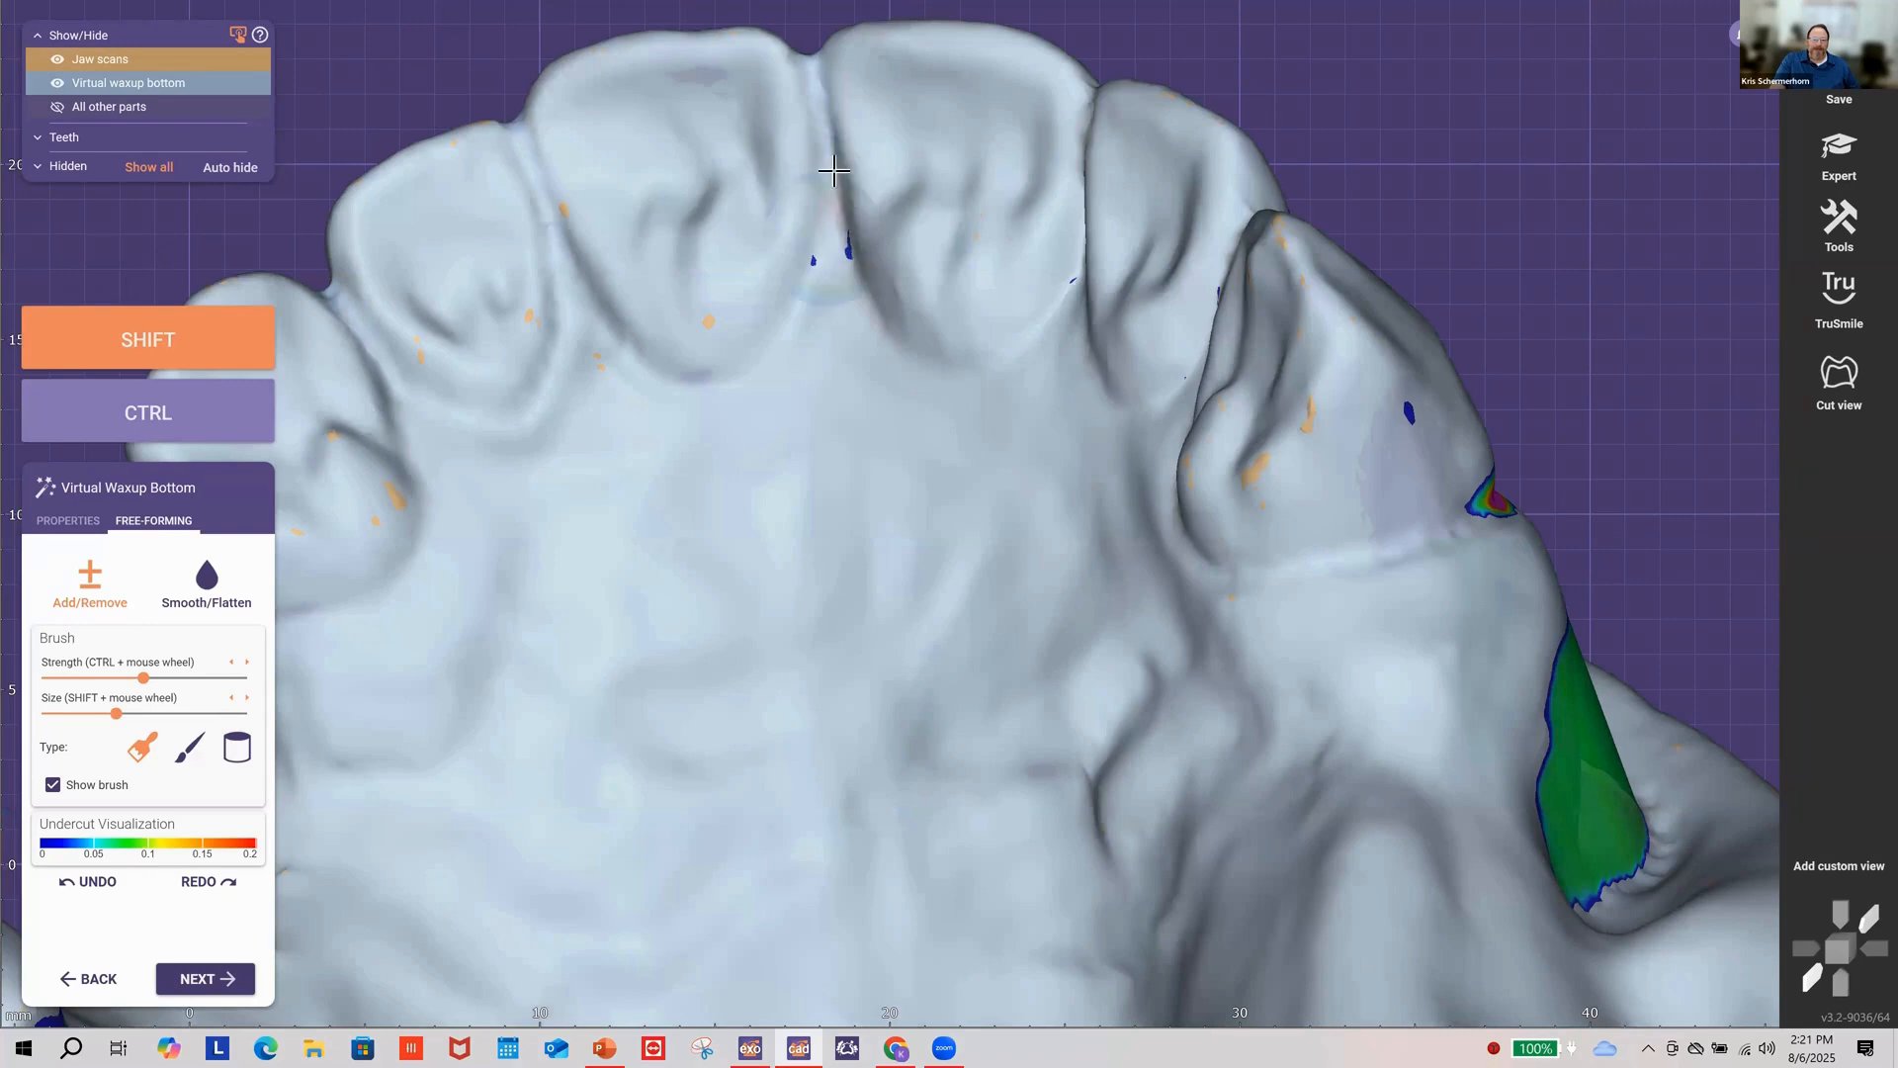
{"action": "left_click_drag", "start_coordinate": [559, 243], "coordinate": [564, 294], "text": "shift"}
{"action": "mouse_move", "coordinate": [473, 333]}
{"action": "right_mouse_down"}
{"action": "mouse_move", "coordinate": [440, 351]}
{"action": "mouse_move", "coordinate": [451, 313]}
{"action": "mouse_move", "coordinate": [471, 330]}
{"action": "right_mouse_up"}
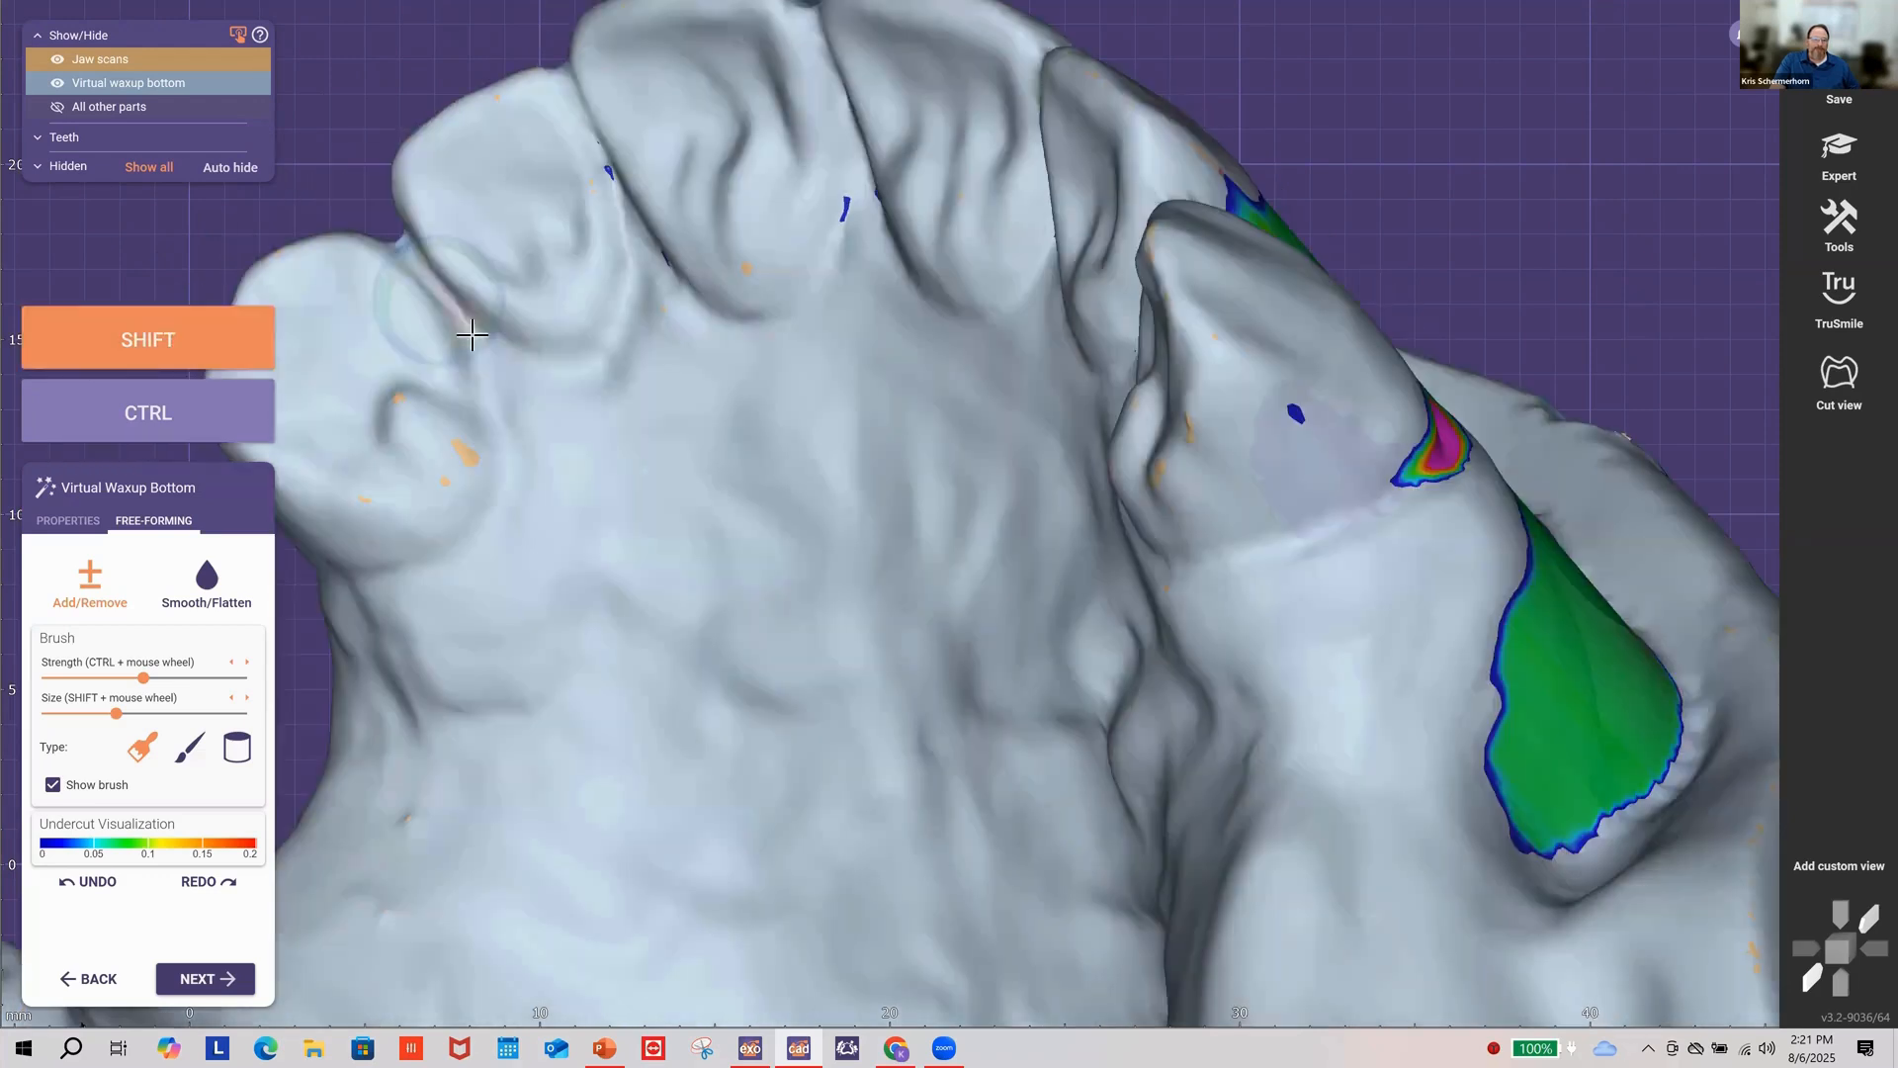
{"action": "left_click_drag", "start_coordinate": [455, 305], "coordinate": [538, 335], "text": "shift"}
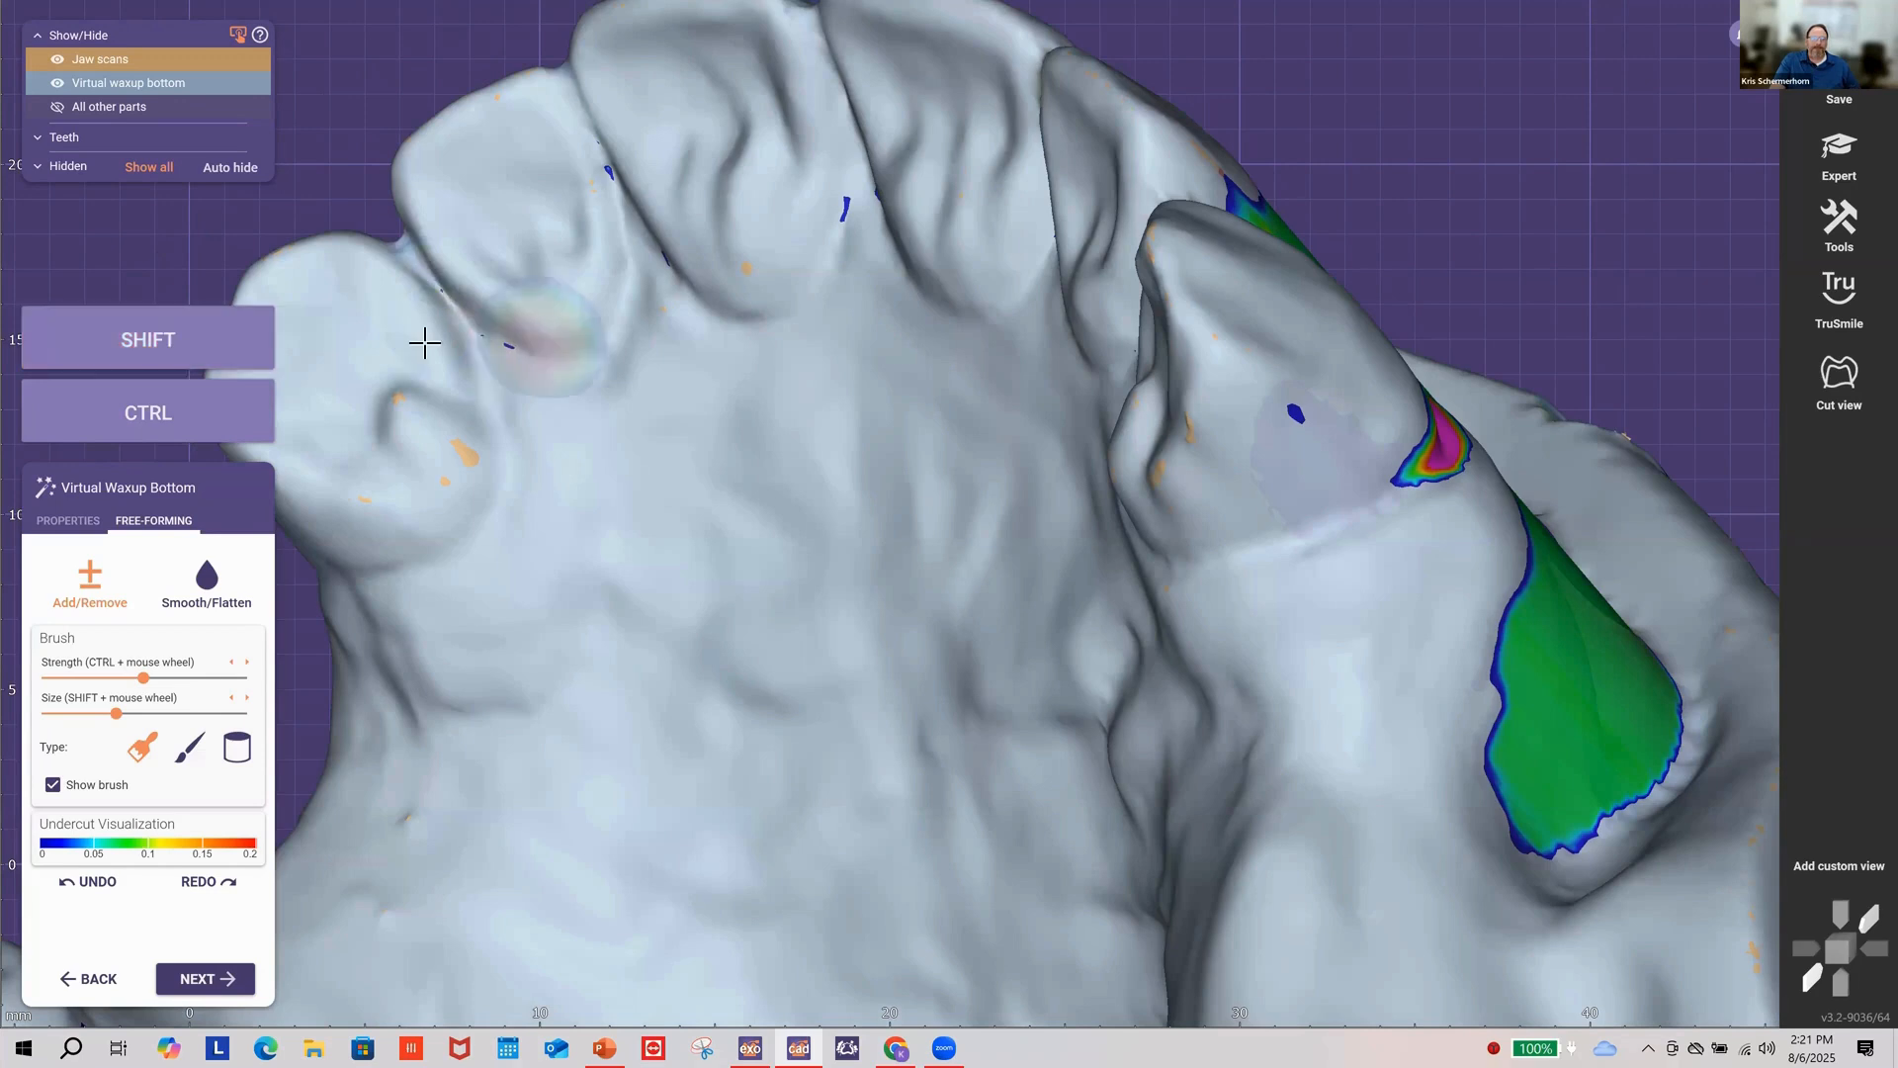
{"action": "right_click_drag", "start_coordinate": [357, 336], "coordinate": [499, 312]}
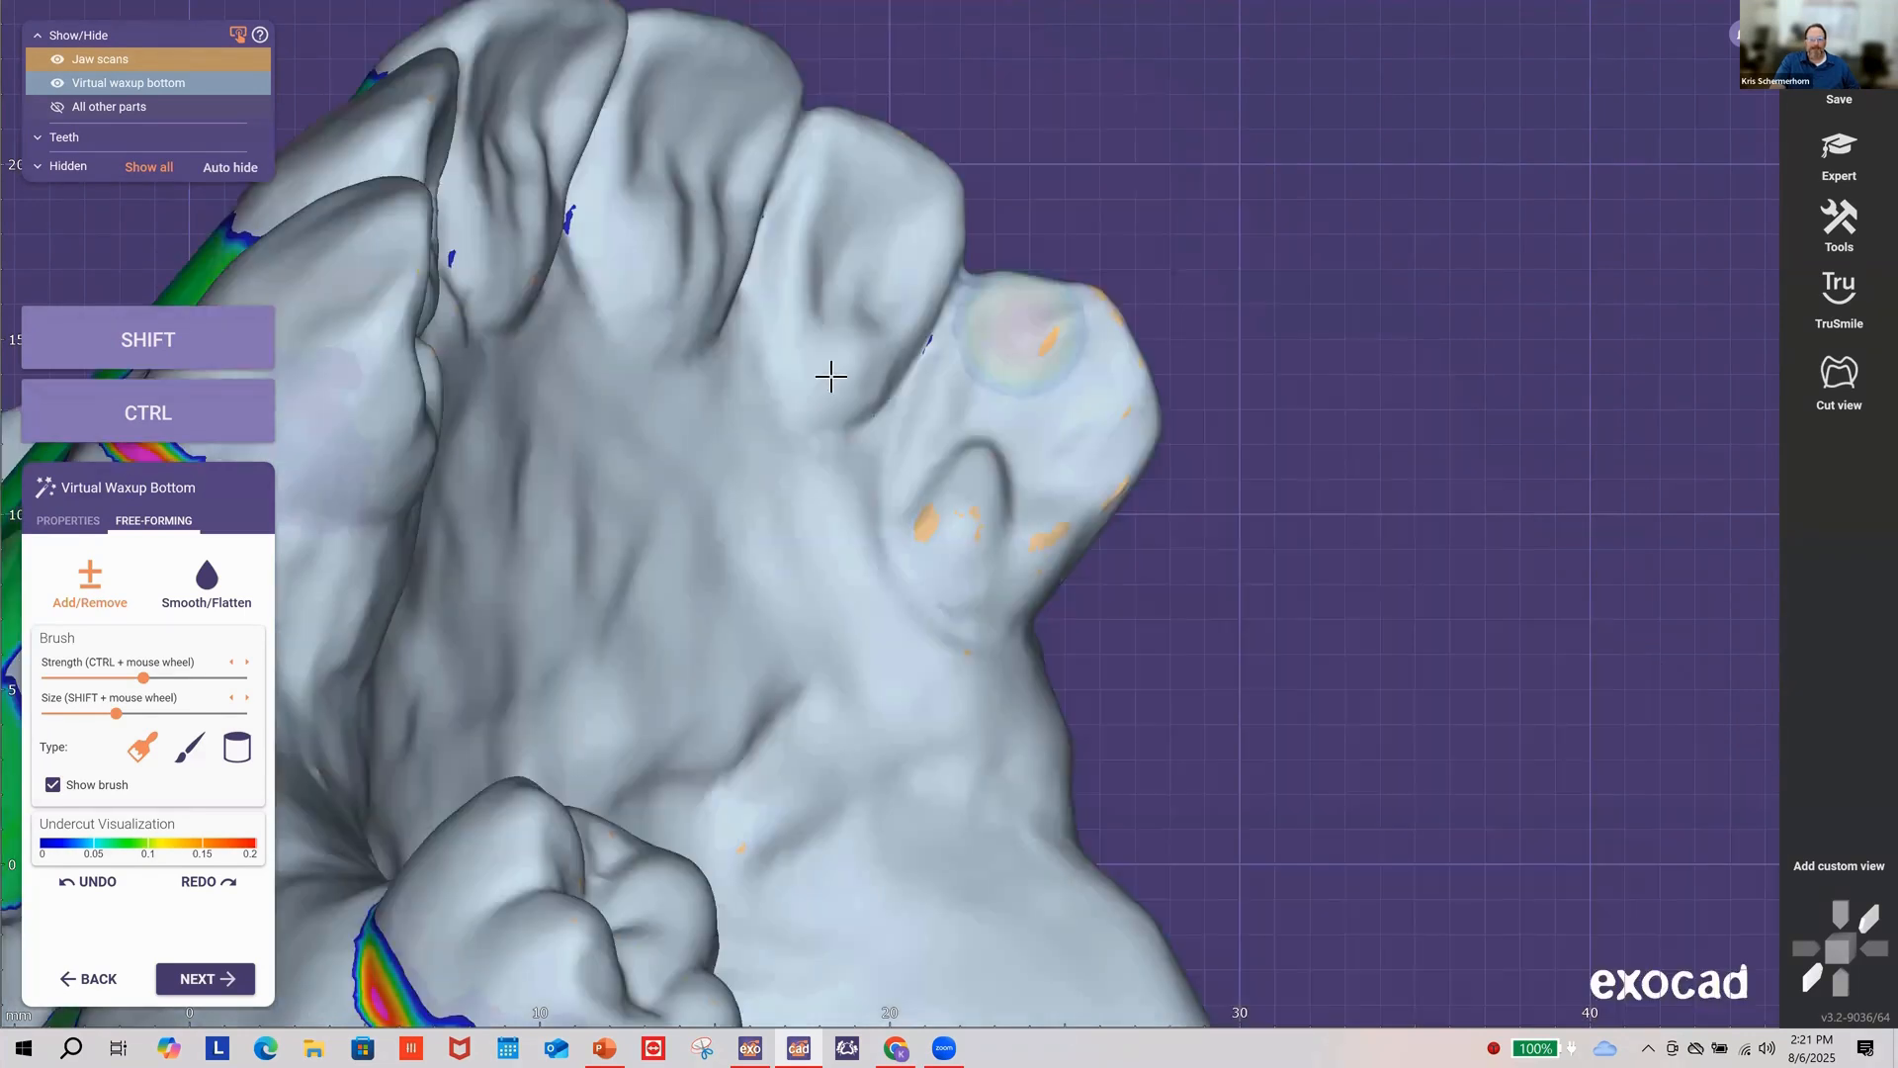
{"action": "key", "text": "shift"}
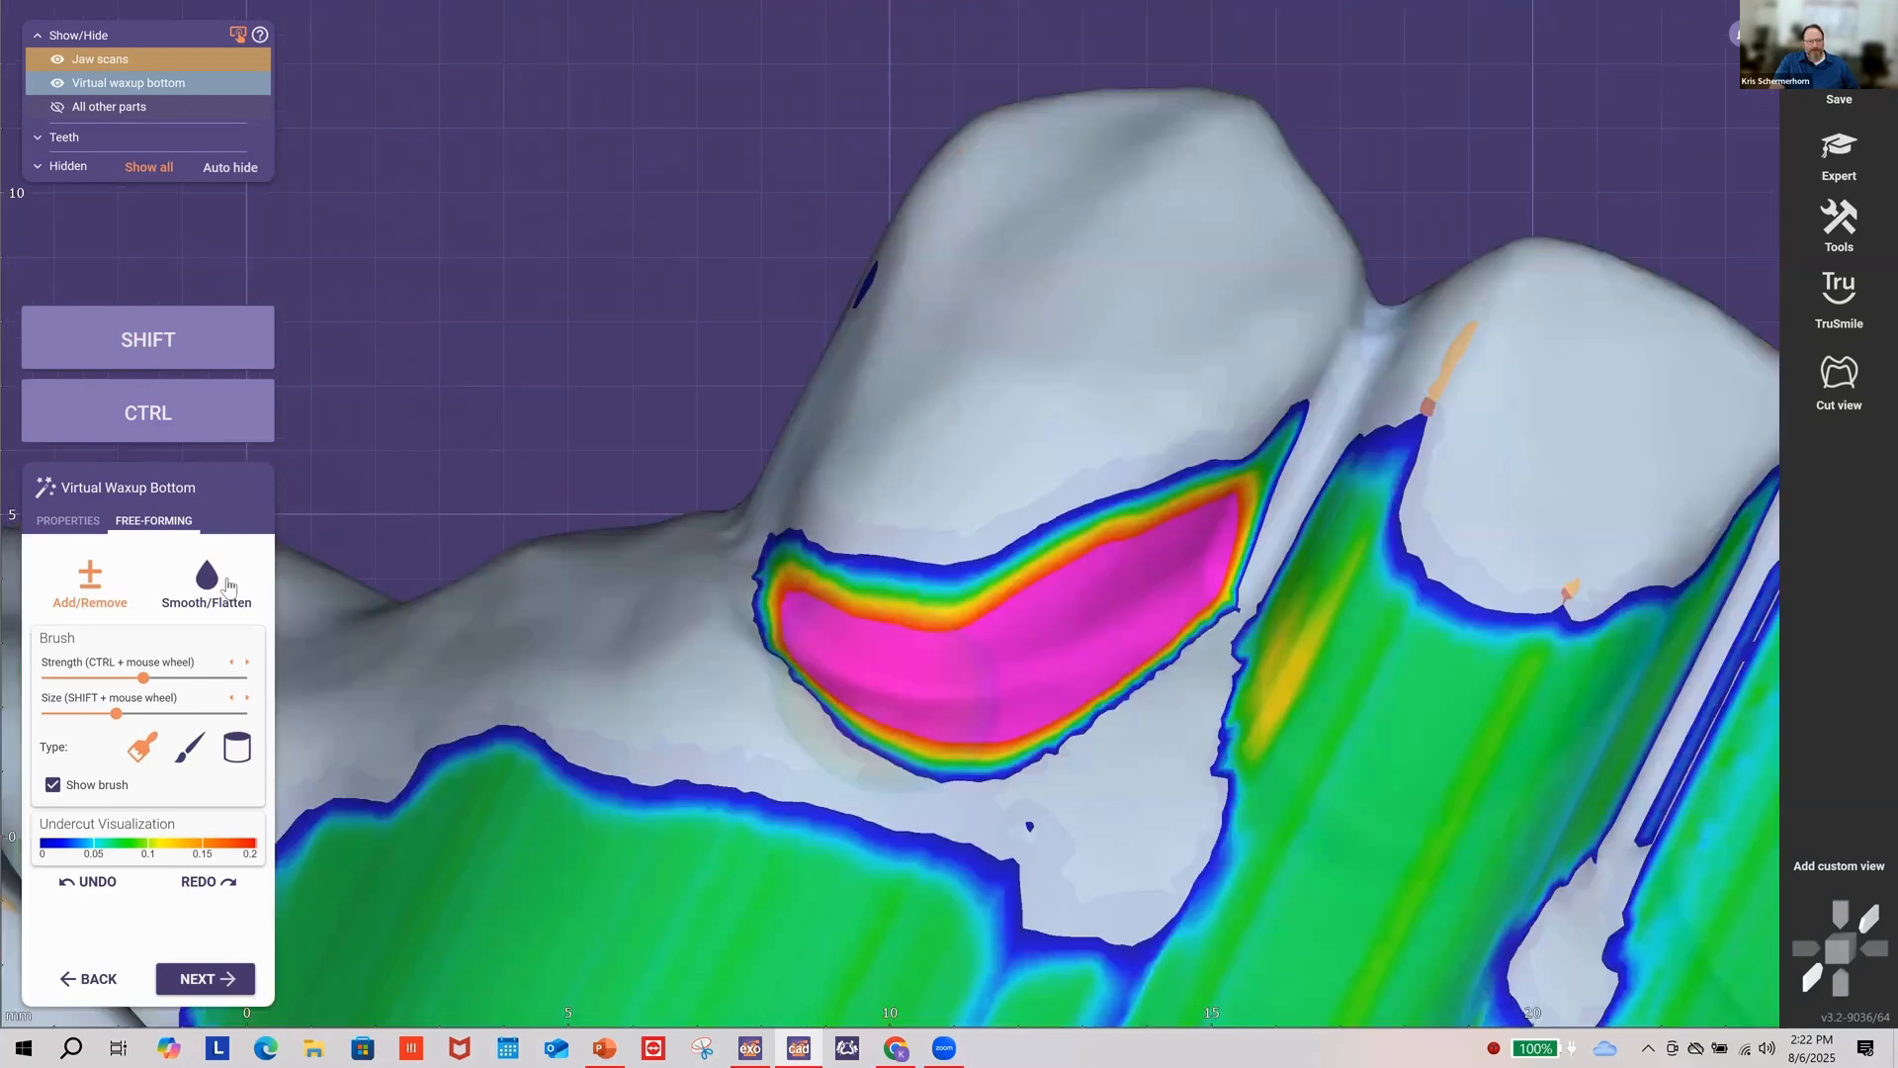
{"action": "left_click", "coordinate": [223, 585]}
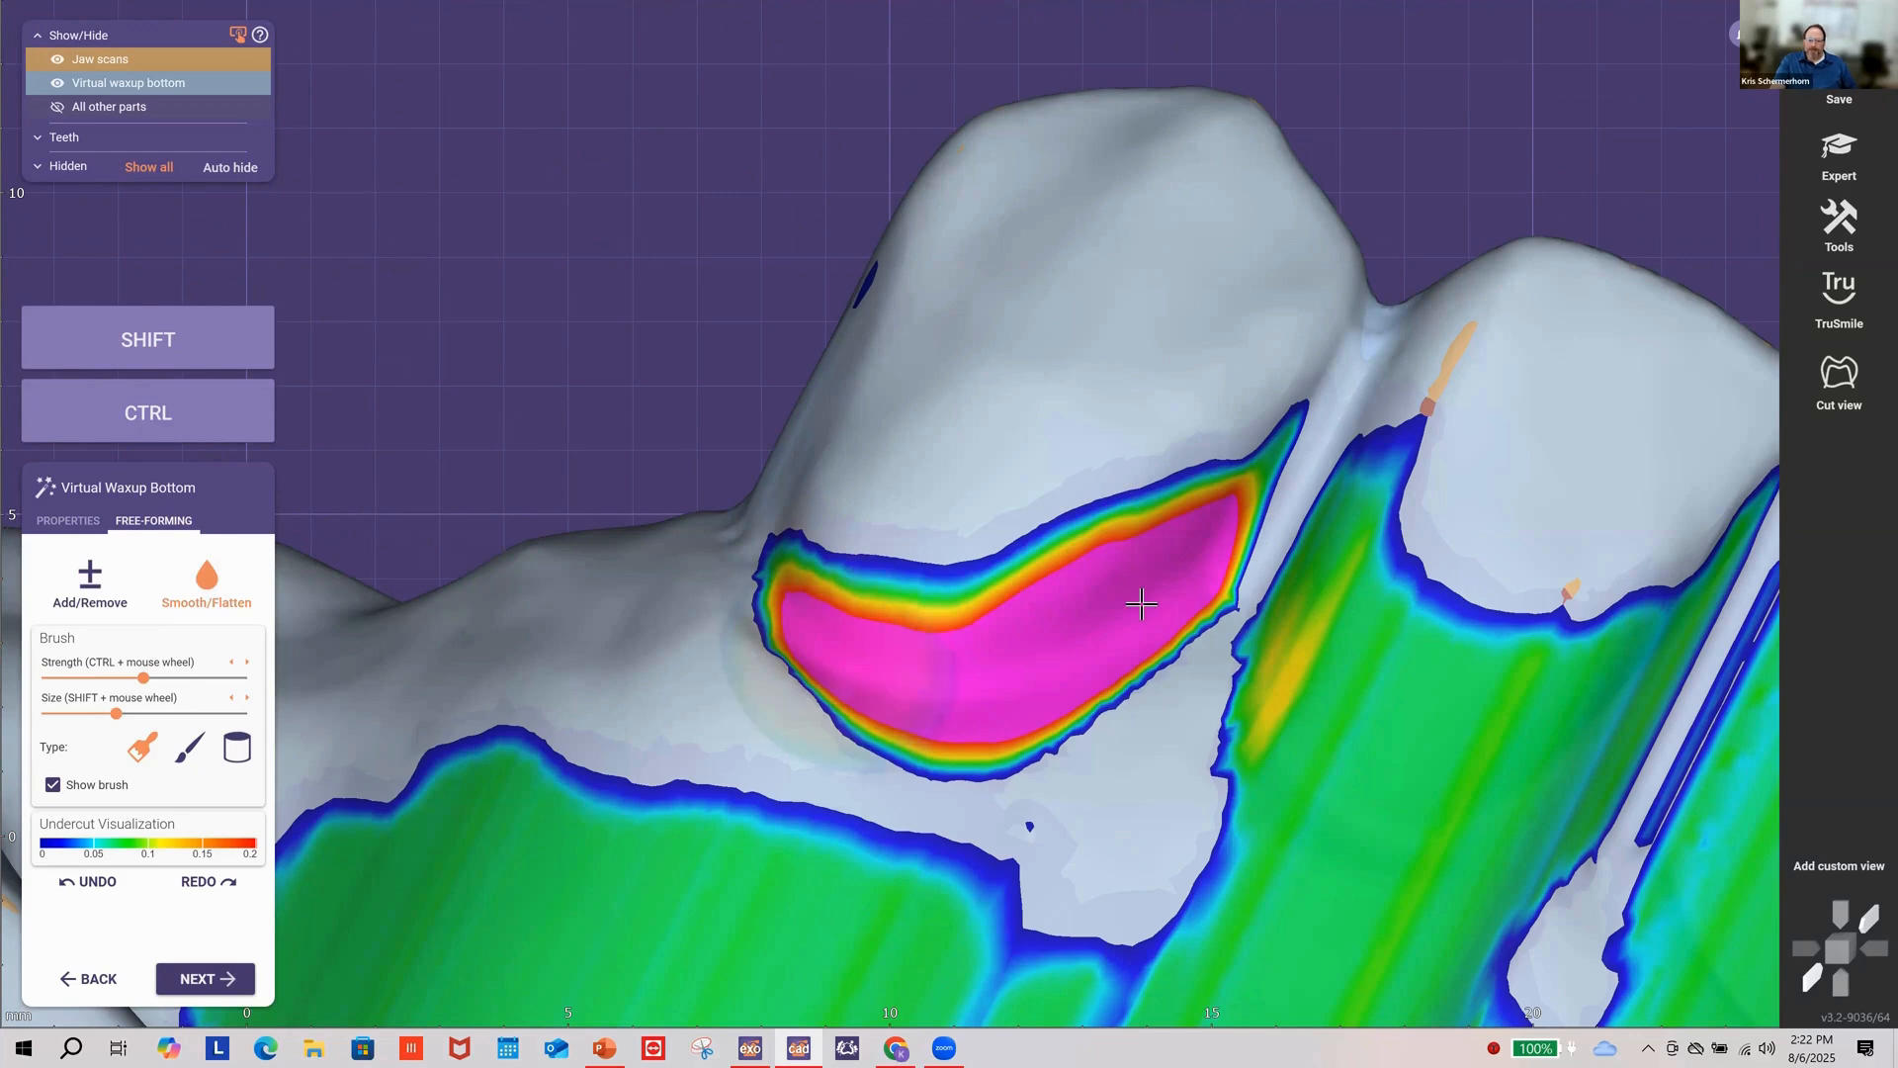
Step: Rotate to the back molar's far side and smooth the pink undercut spot beneath it
{"action": "scroll", "coordinate": [1312, 621], "scroll_direction": "down", "scroll_amount": 2}
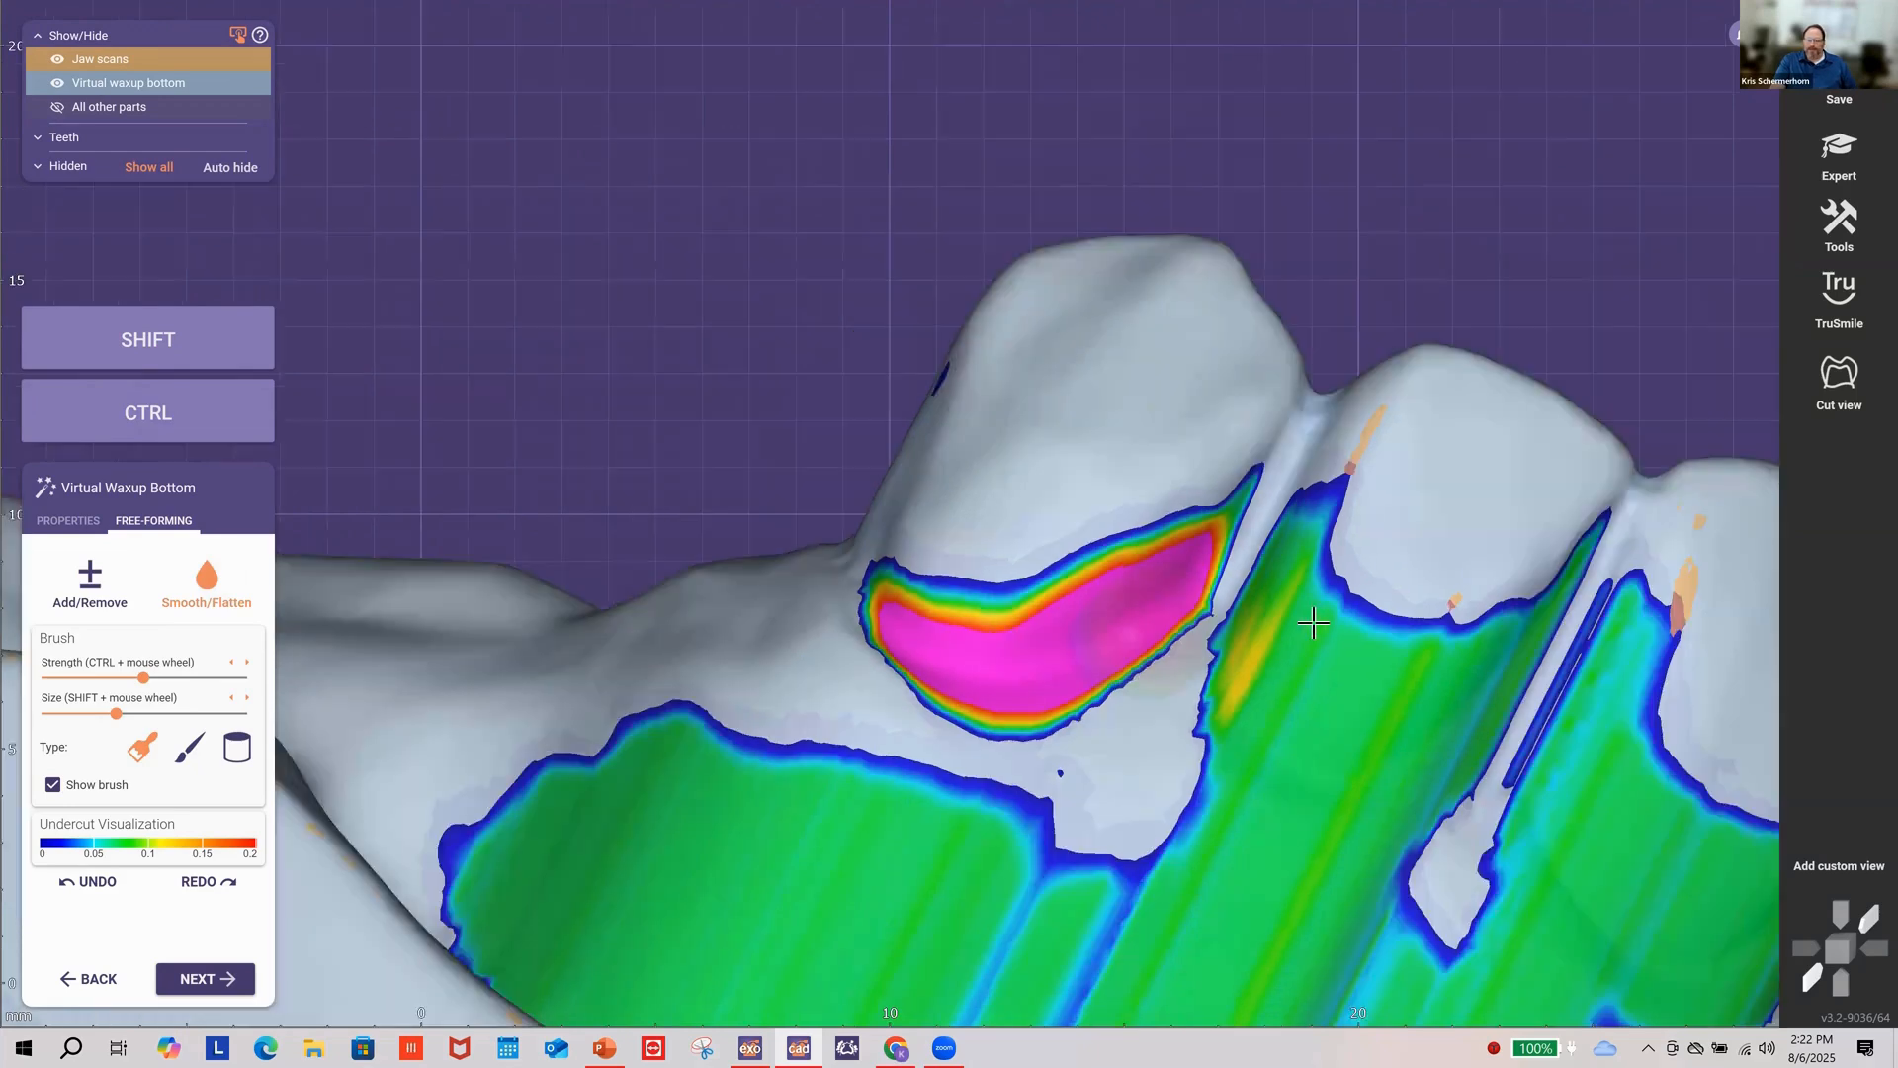
{"action": "scroll", "coordinate": [1313, 621], "scroll_direction": "down", "scroll_amount": 2}
{"action": "right_click_drag", "start_coordinate": [1313, 621], "coordinate": [685, 569]}
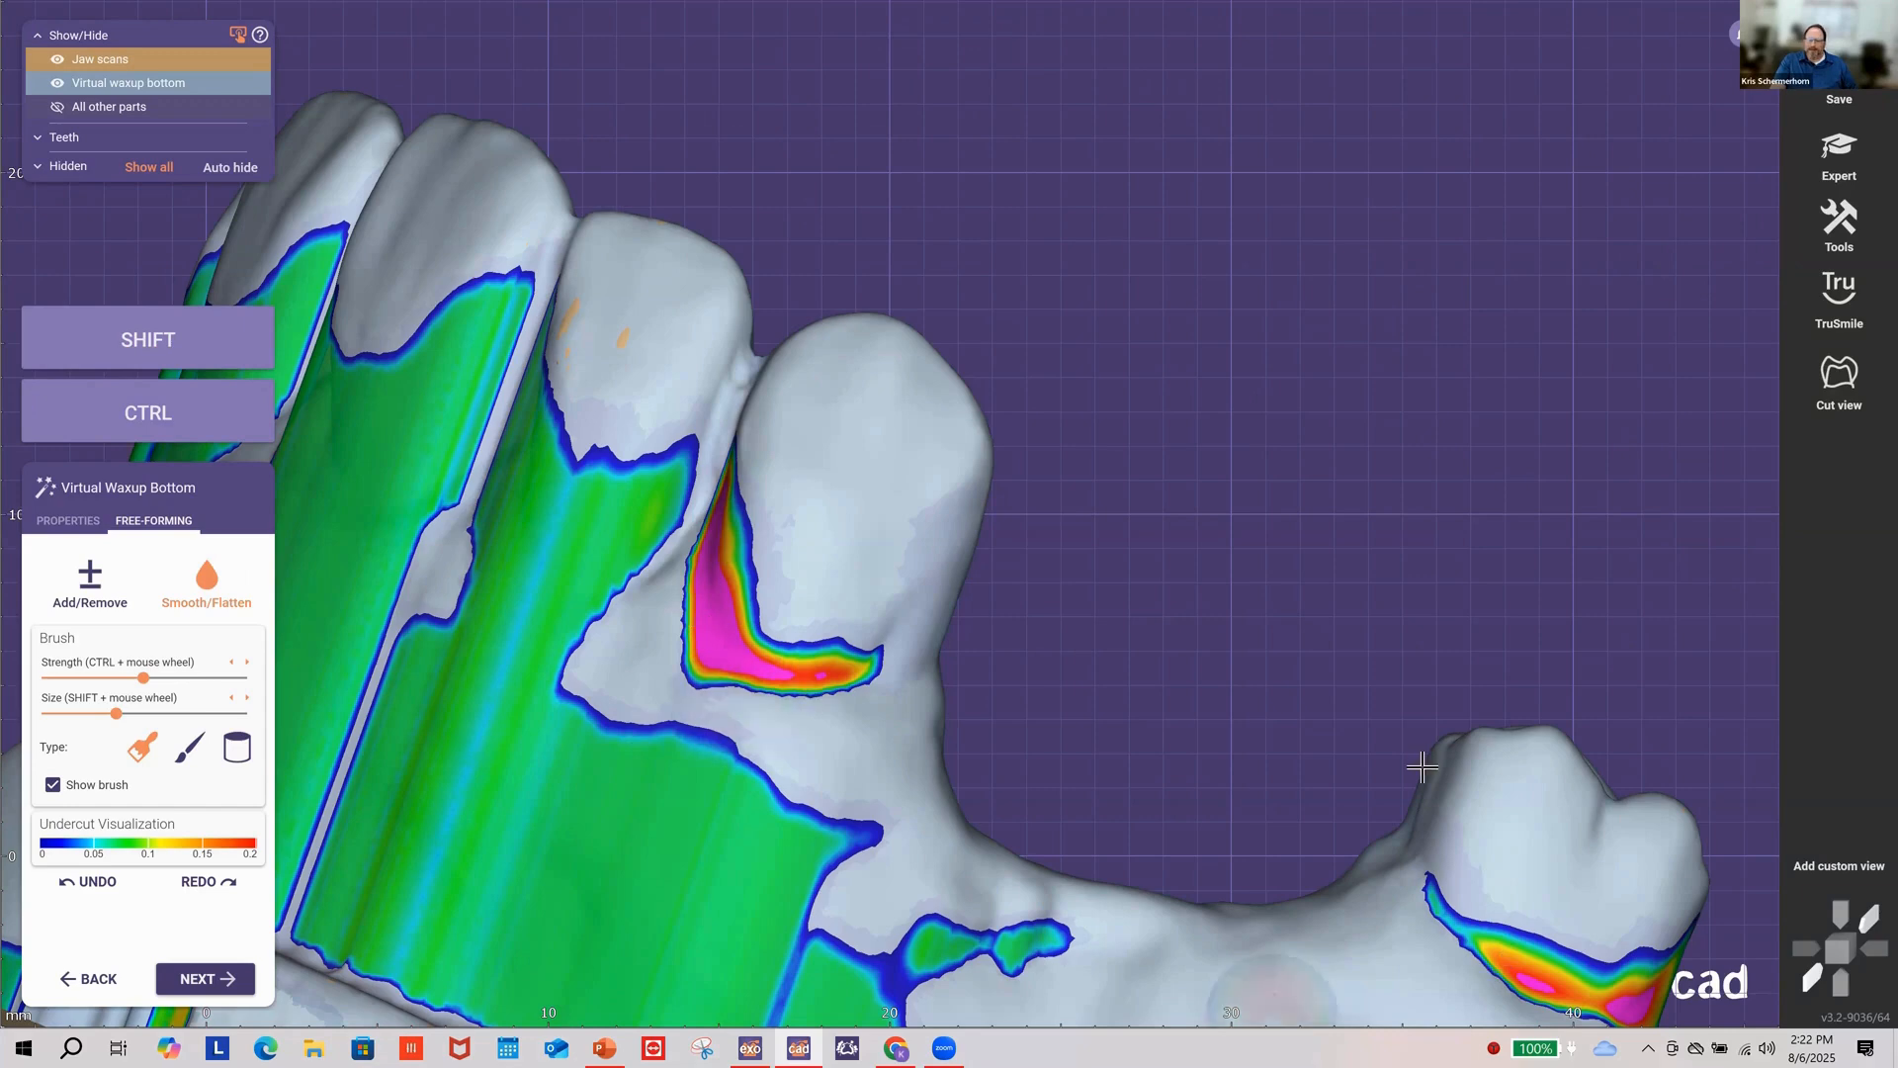
{"action": "right_click_drag", "start_coordinate": [1281, 821], "coordinate": [1377, 897]}
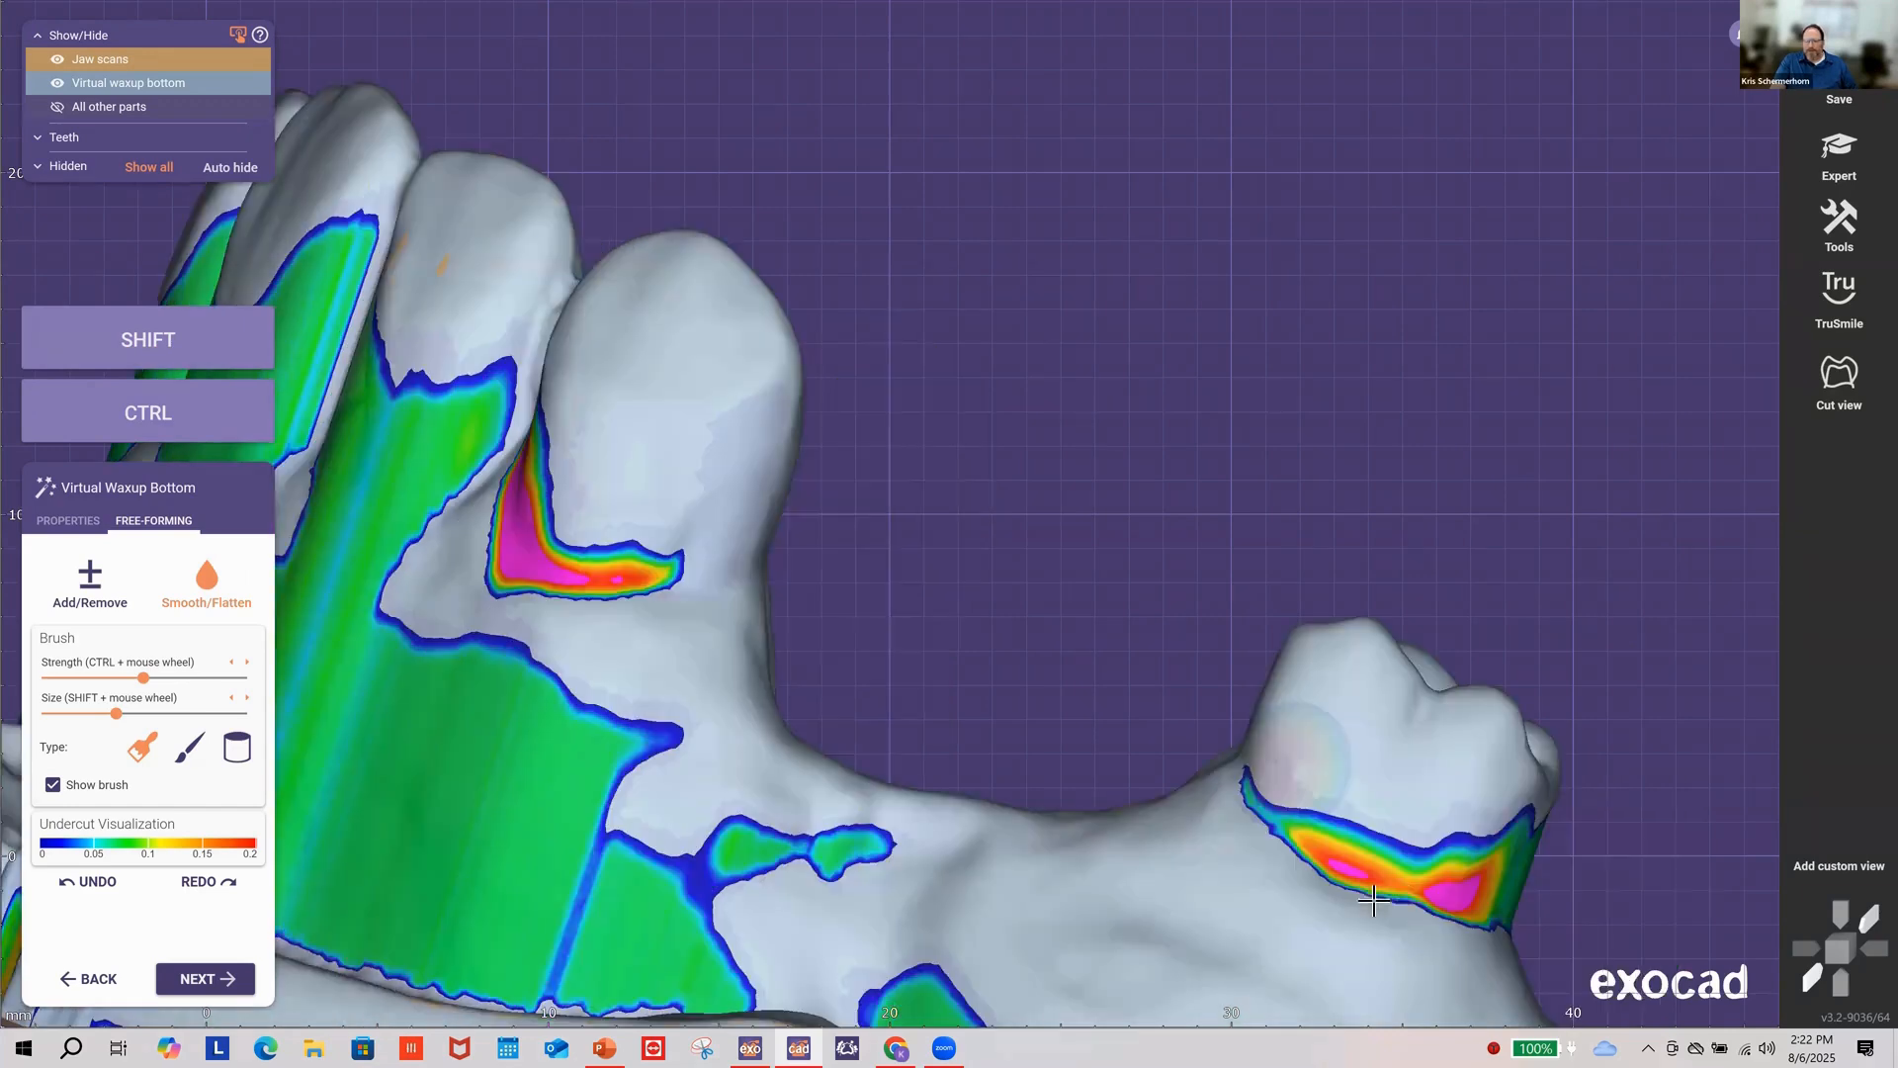
{"action": "left_click", "coordinate": [1406, 899]}
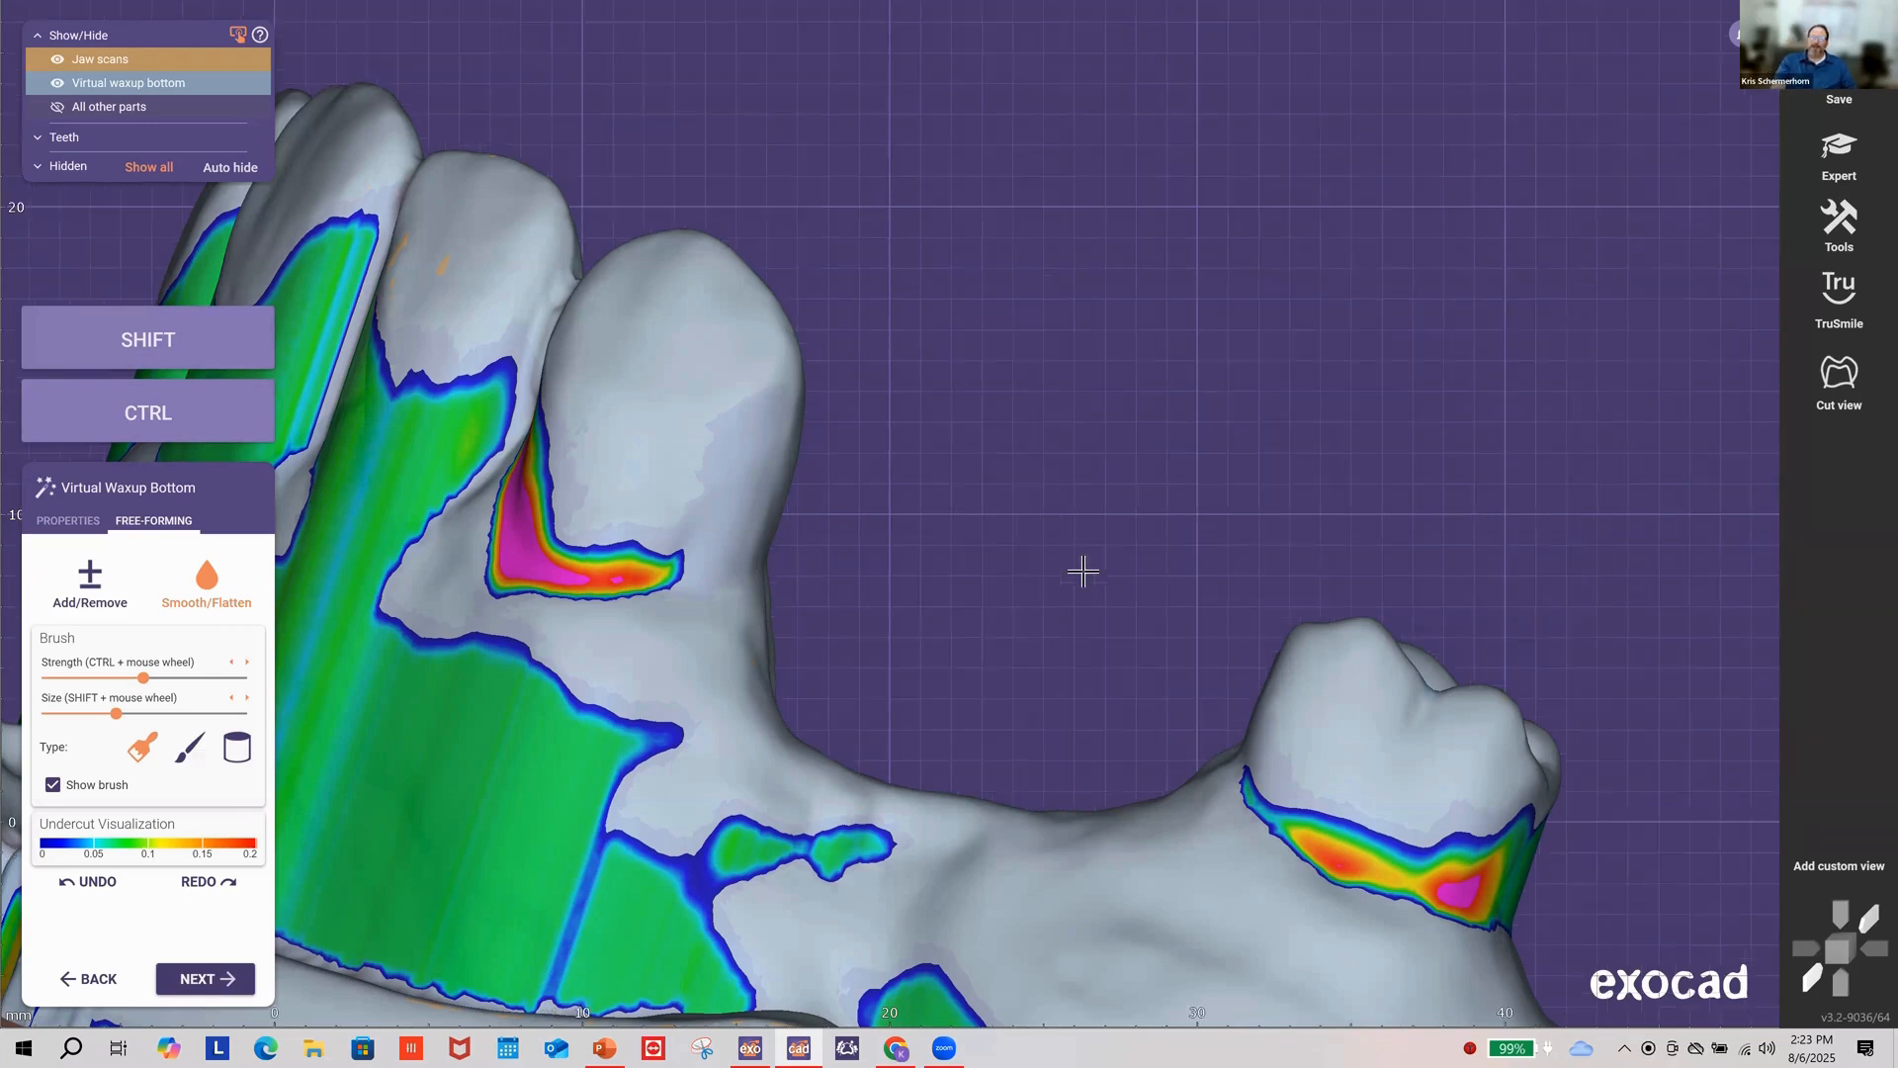
{"action": "right_click_drag", "start_coordinate": [1084, 567], "coordinate": [1481, 364]}
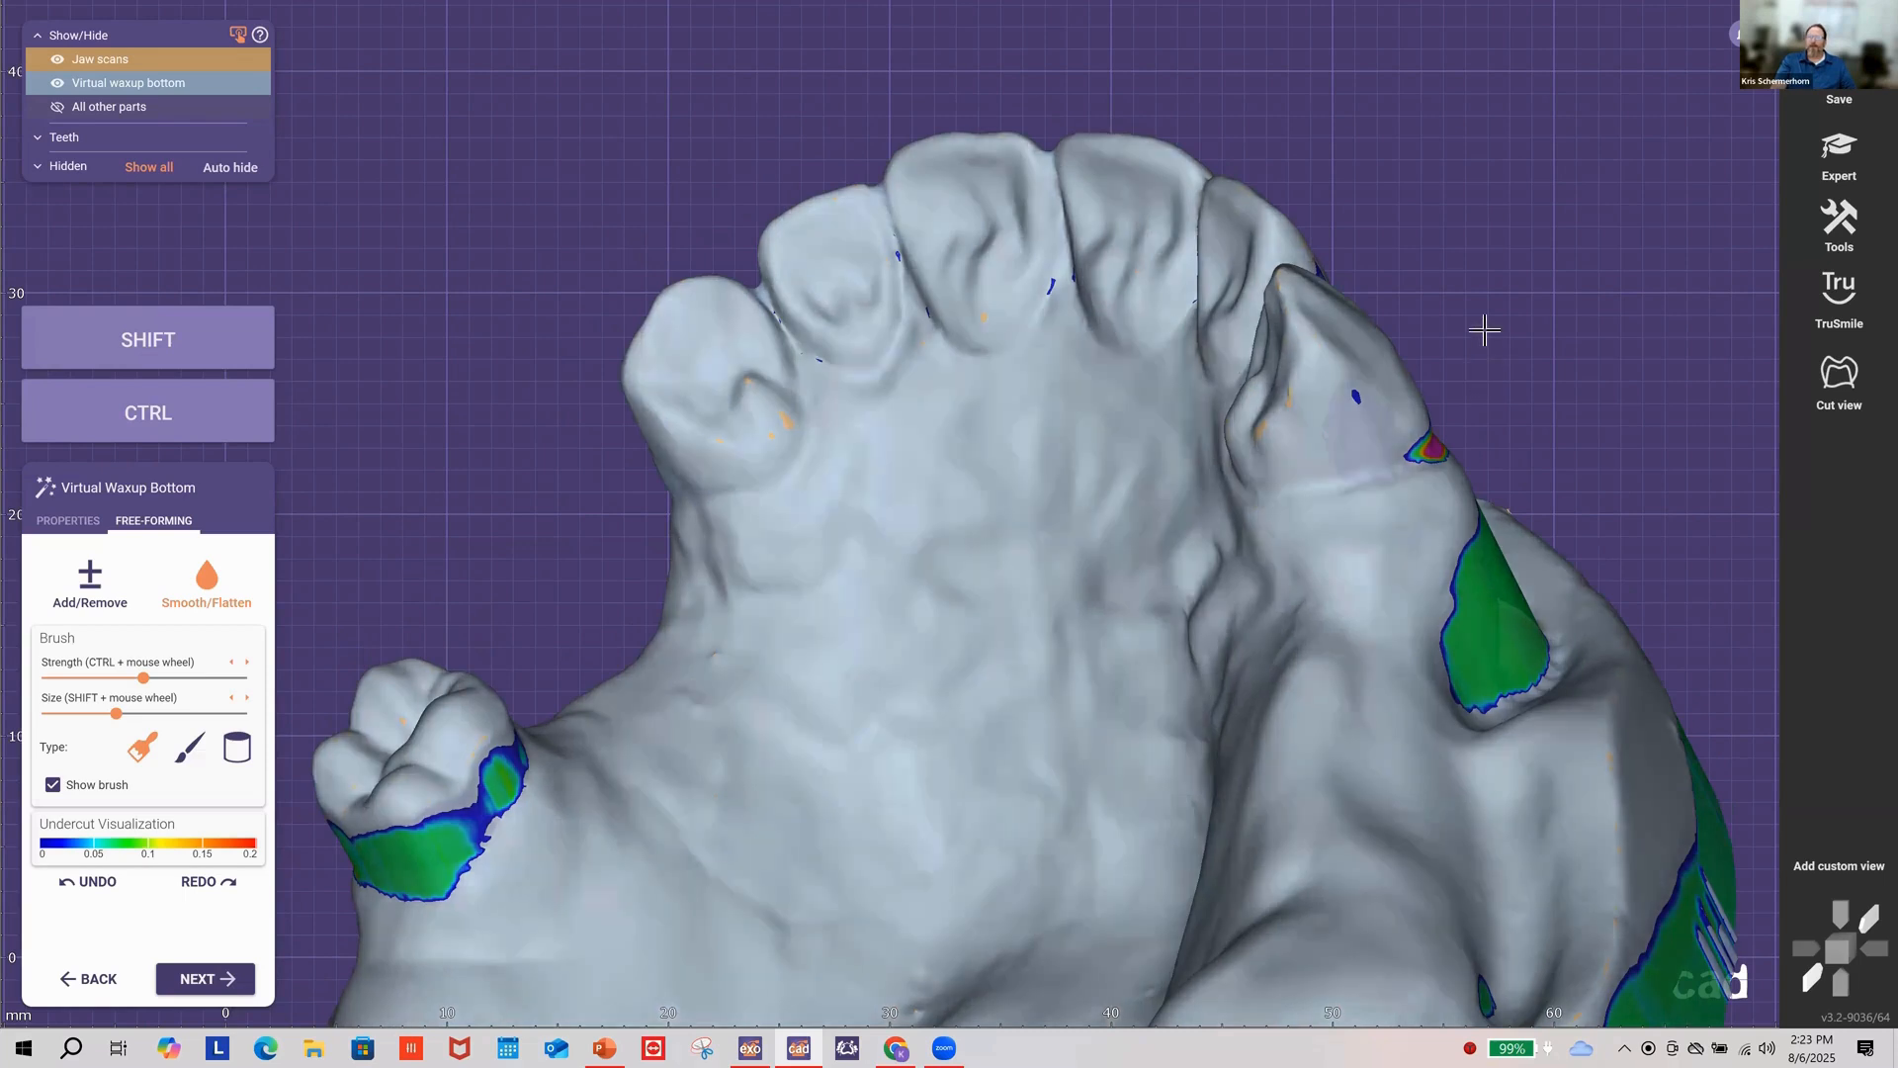
{"action": "scroll", "coordinate": [1485, 331], "scroll_direction": "down", "scroll_amount": 2}
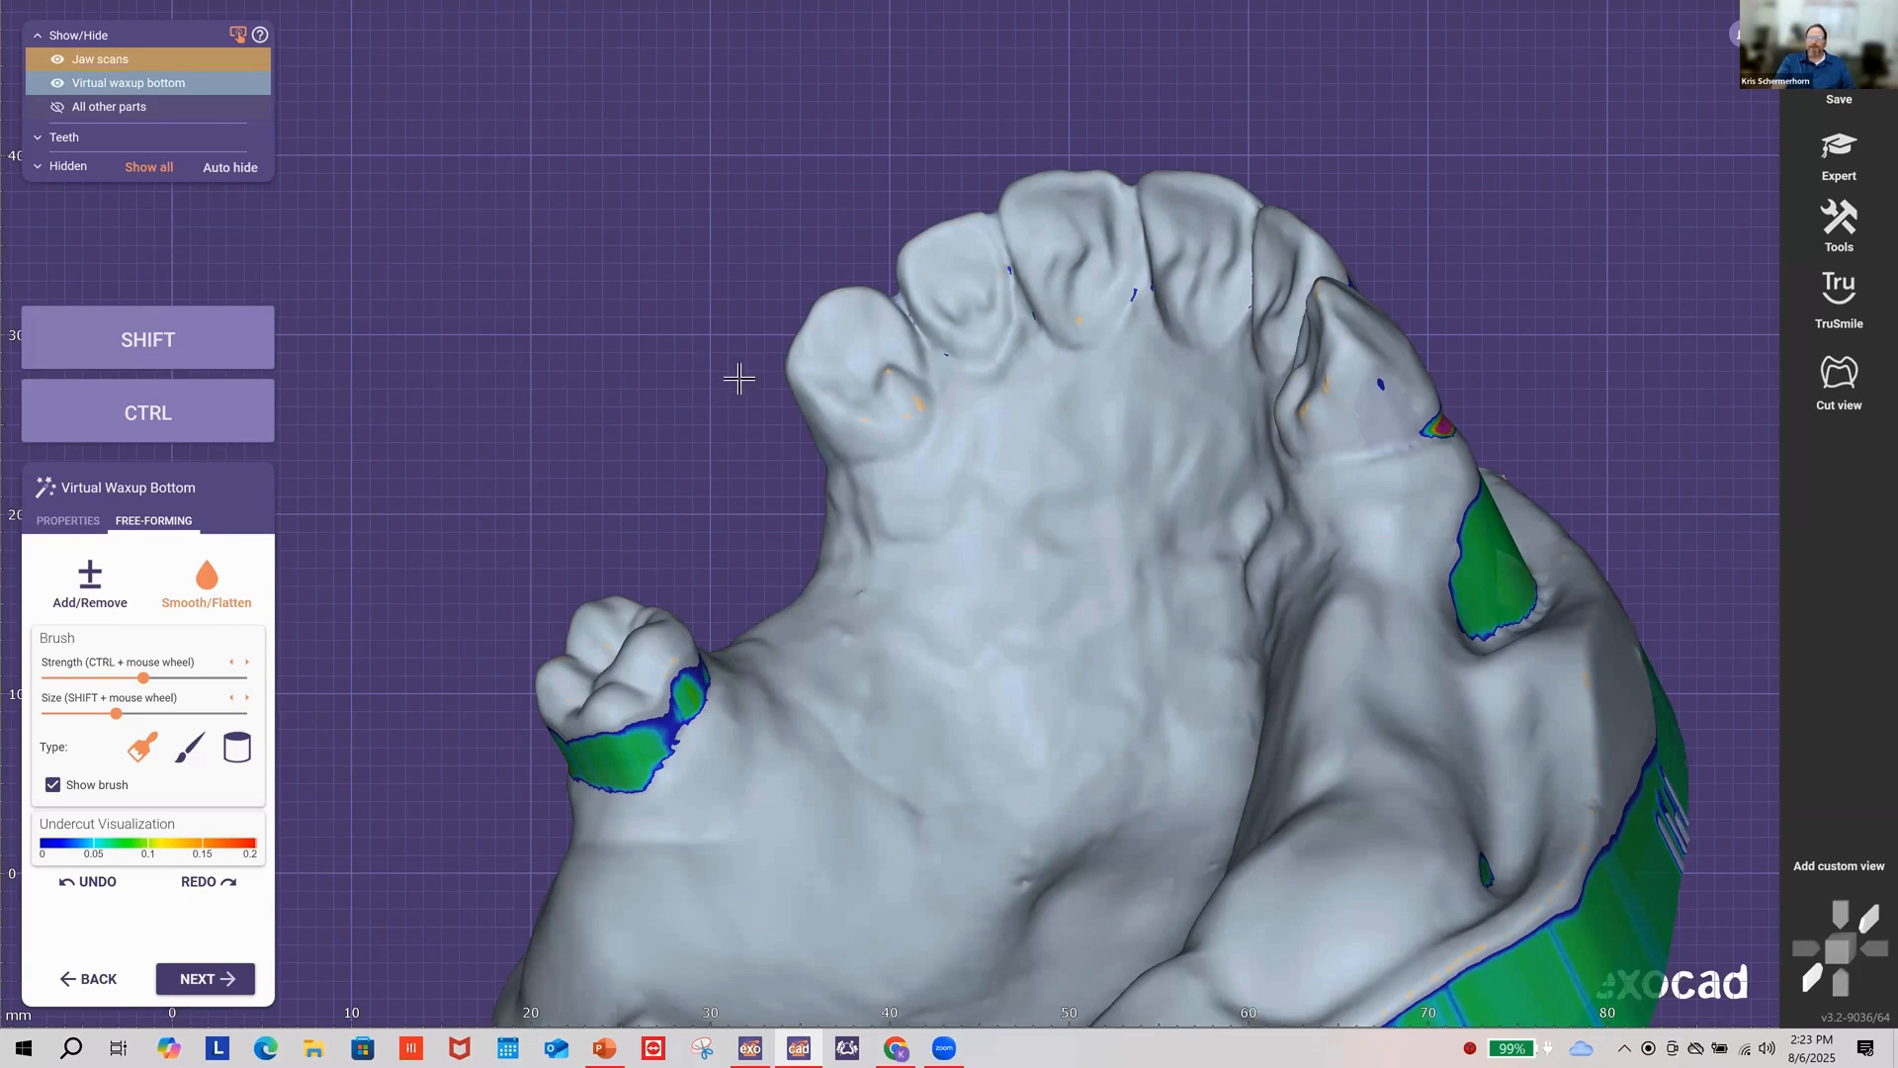
{"action": "right_click_drag", "start_coordinate": [703, 398], "coordinate": [1018, 461]}
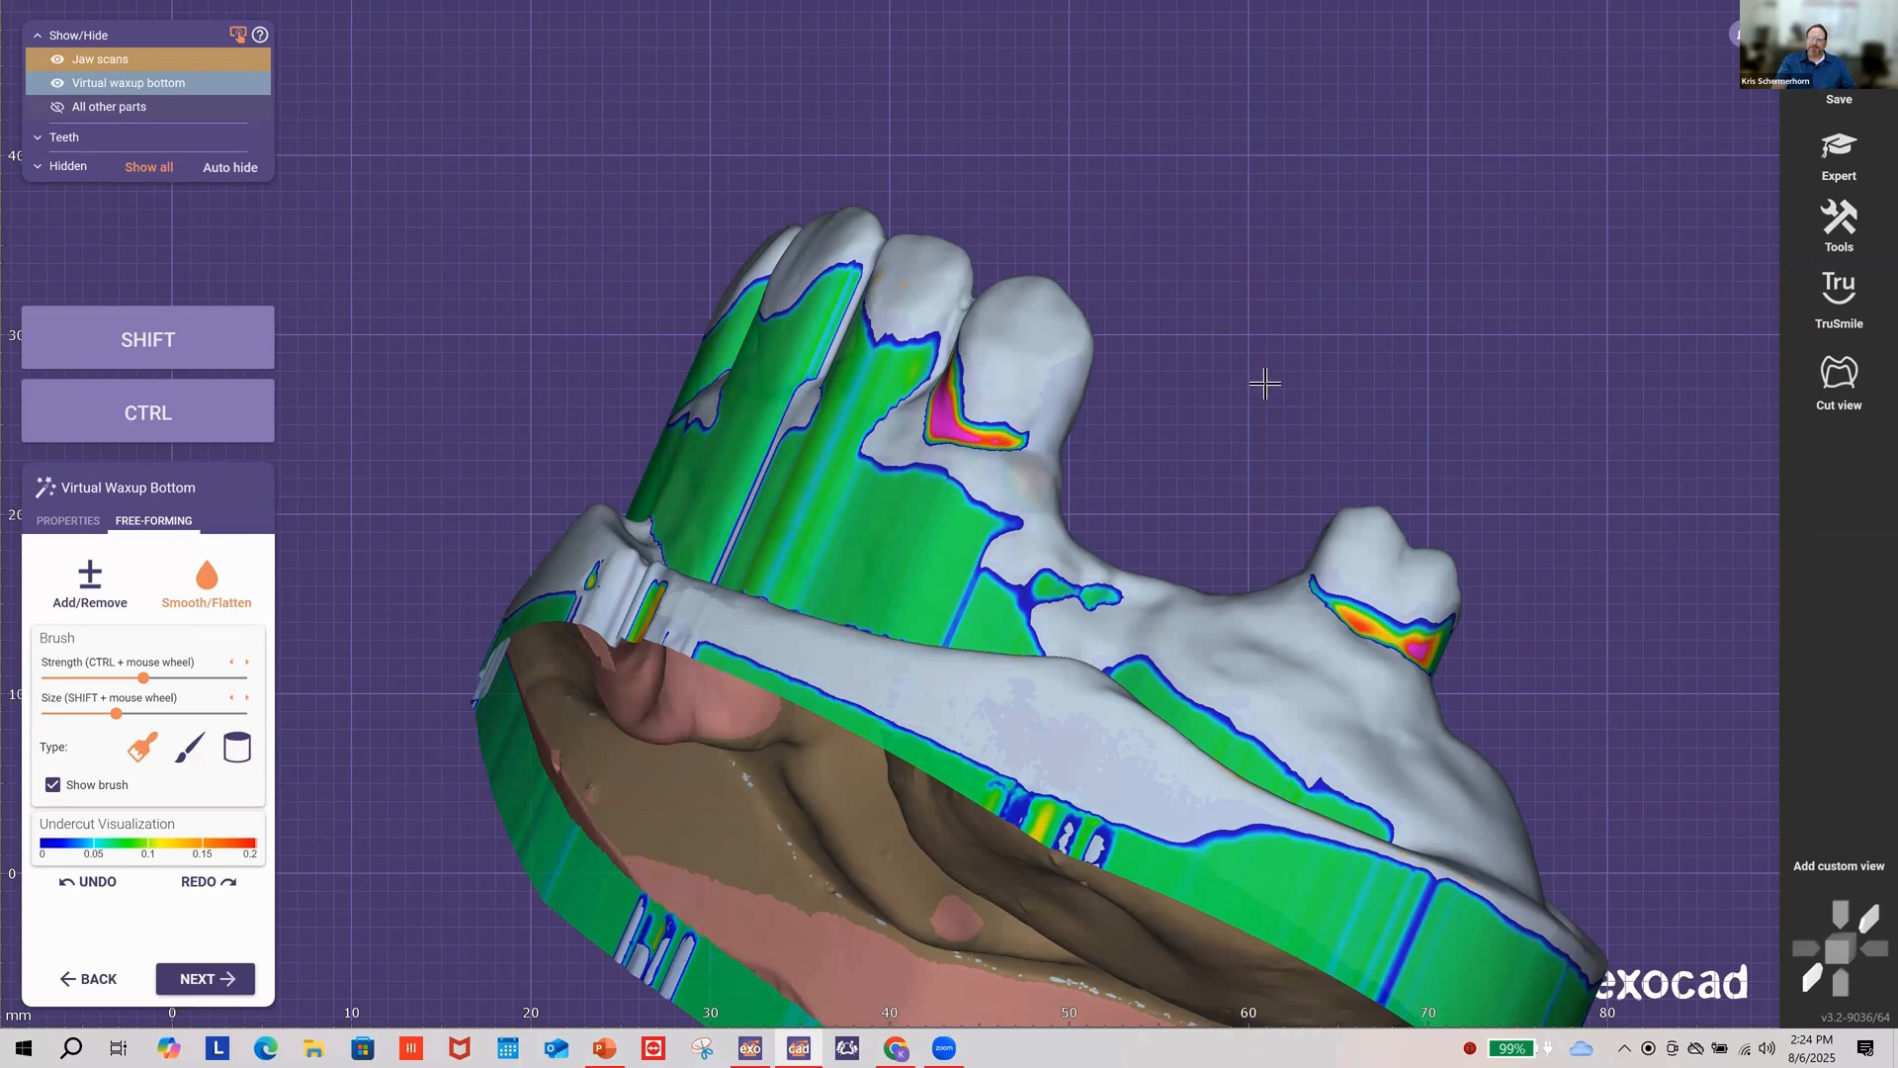
{"action": "right_click_drag", "start_coordinate": [1254, 382], "coordinate": [1254, 384]}
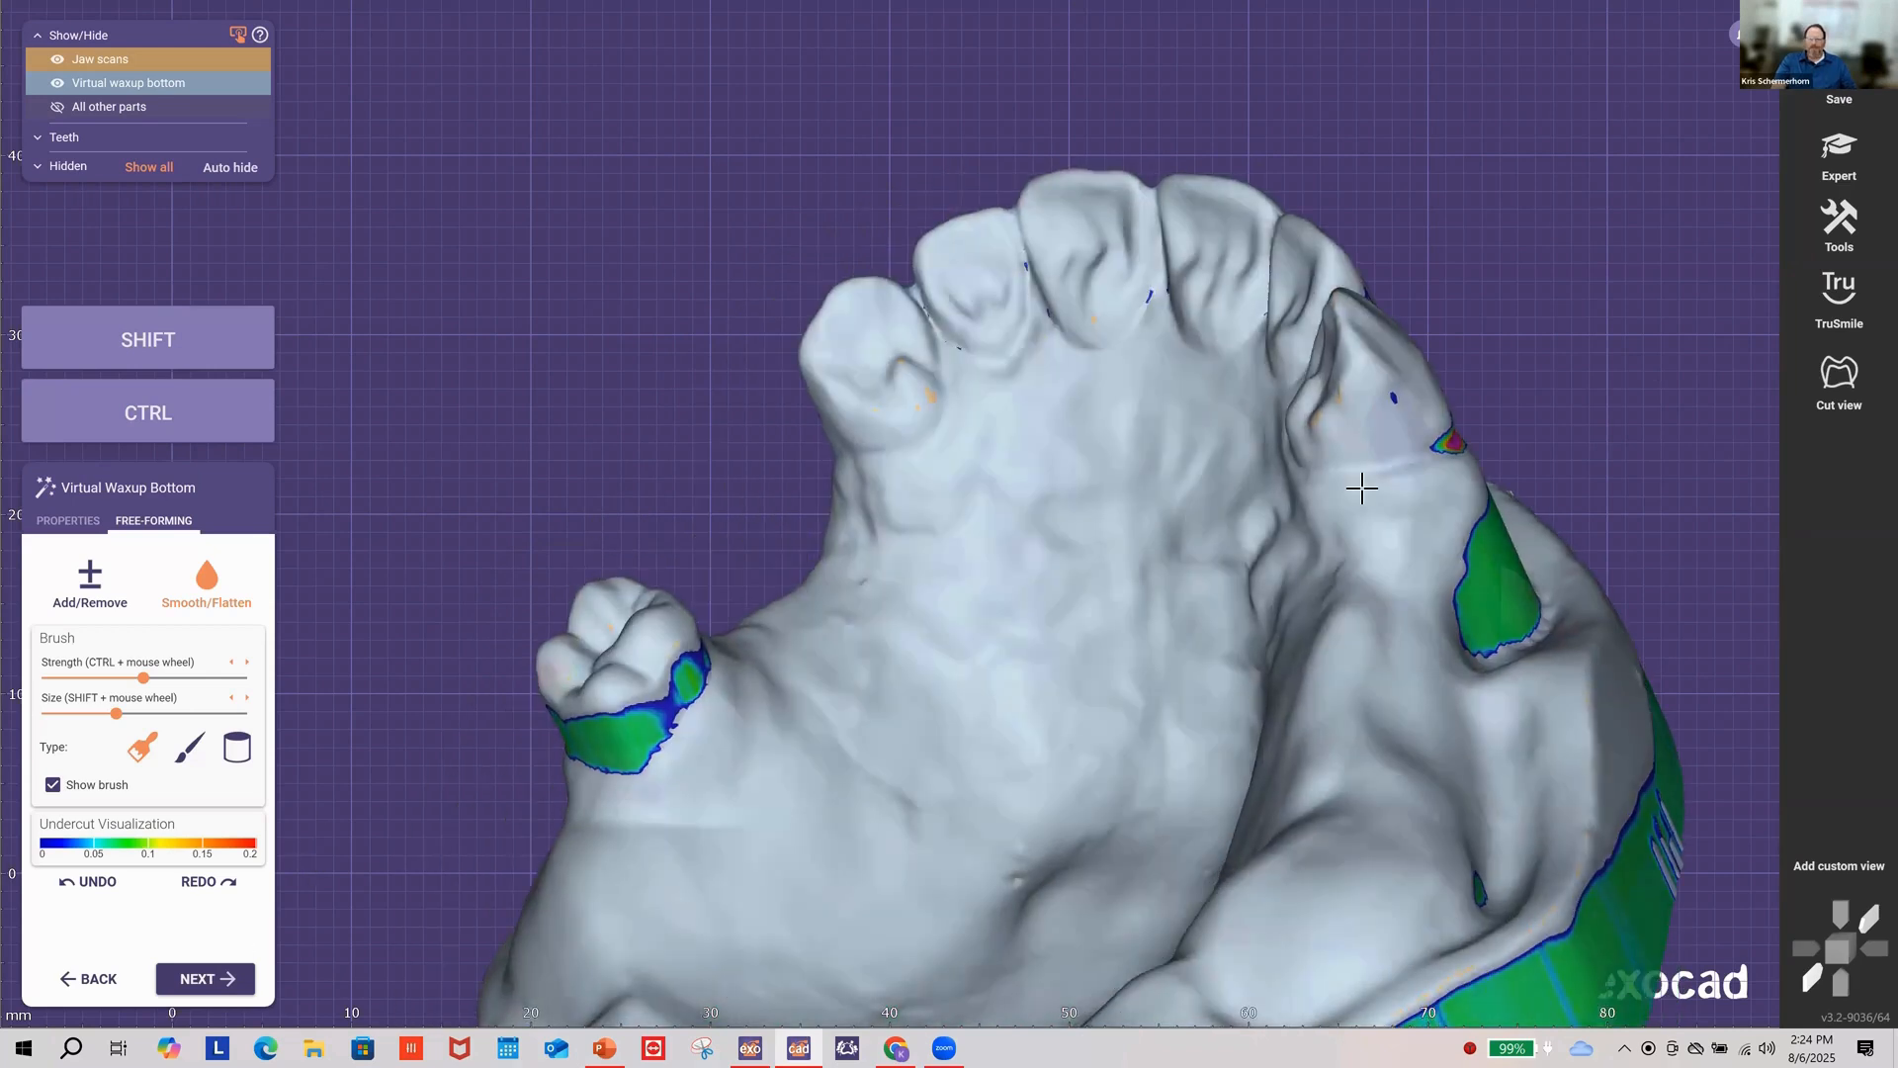
{"action": "right_click_drag", "start_coordinate": [641, 478], "coordinate": [1149, 636]}
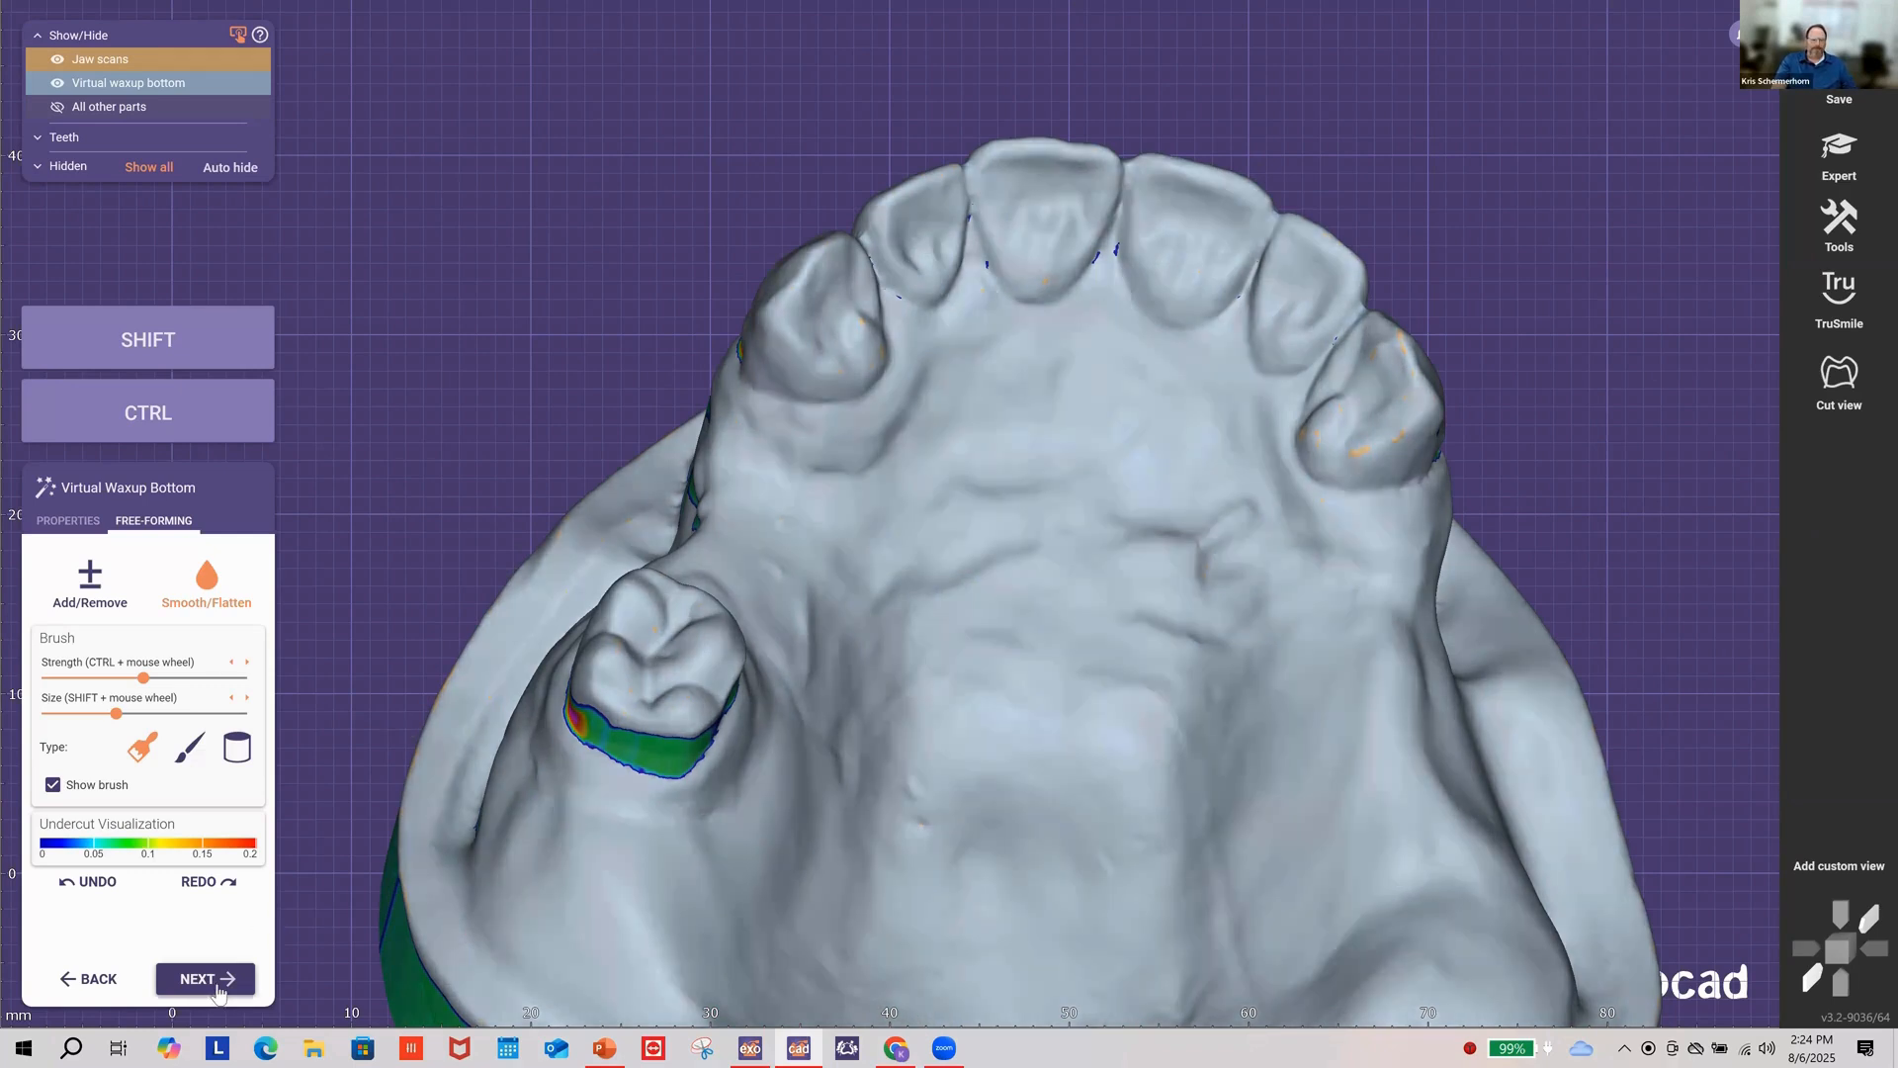
Step: Finish the wax-up bottom and place teeth 4–5 by setting their mesial contact point
{"action": "left_click", "coordinate": [218, 984]}
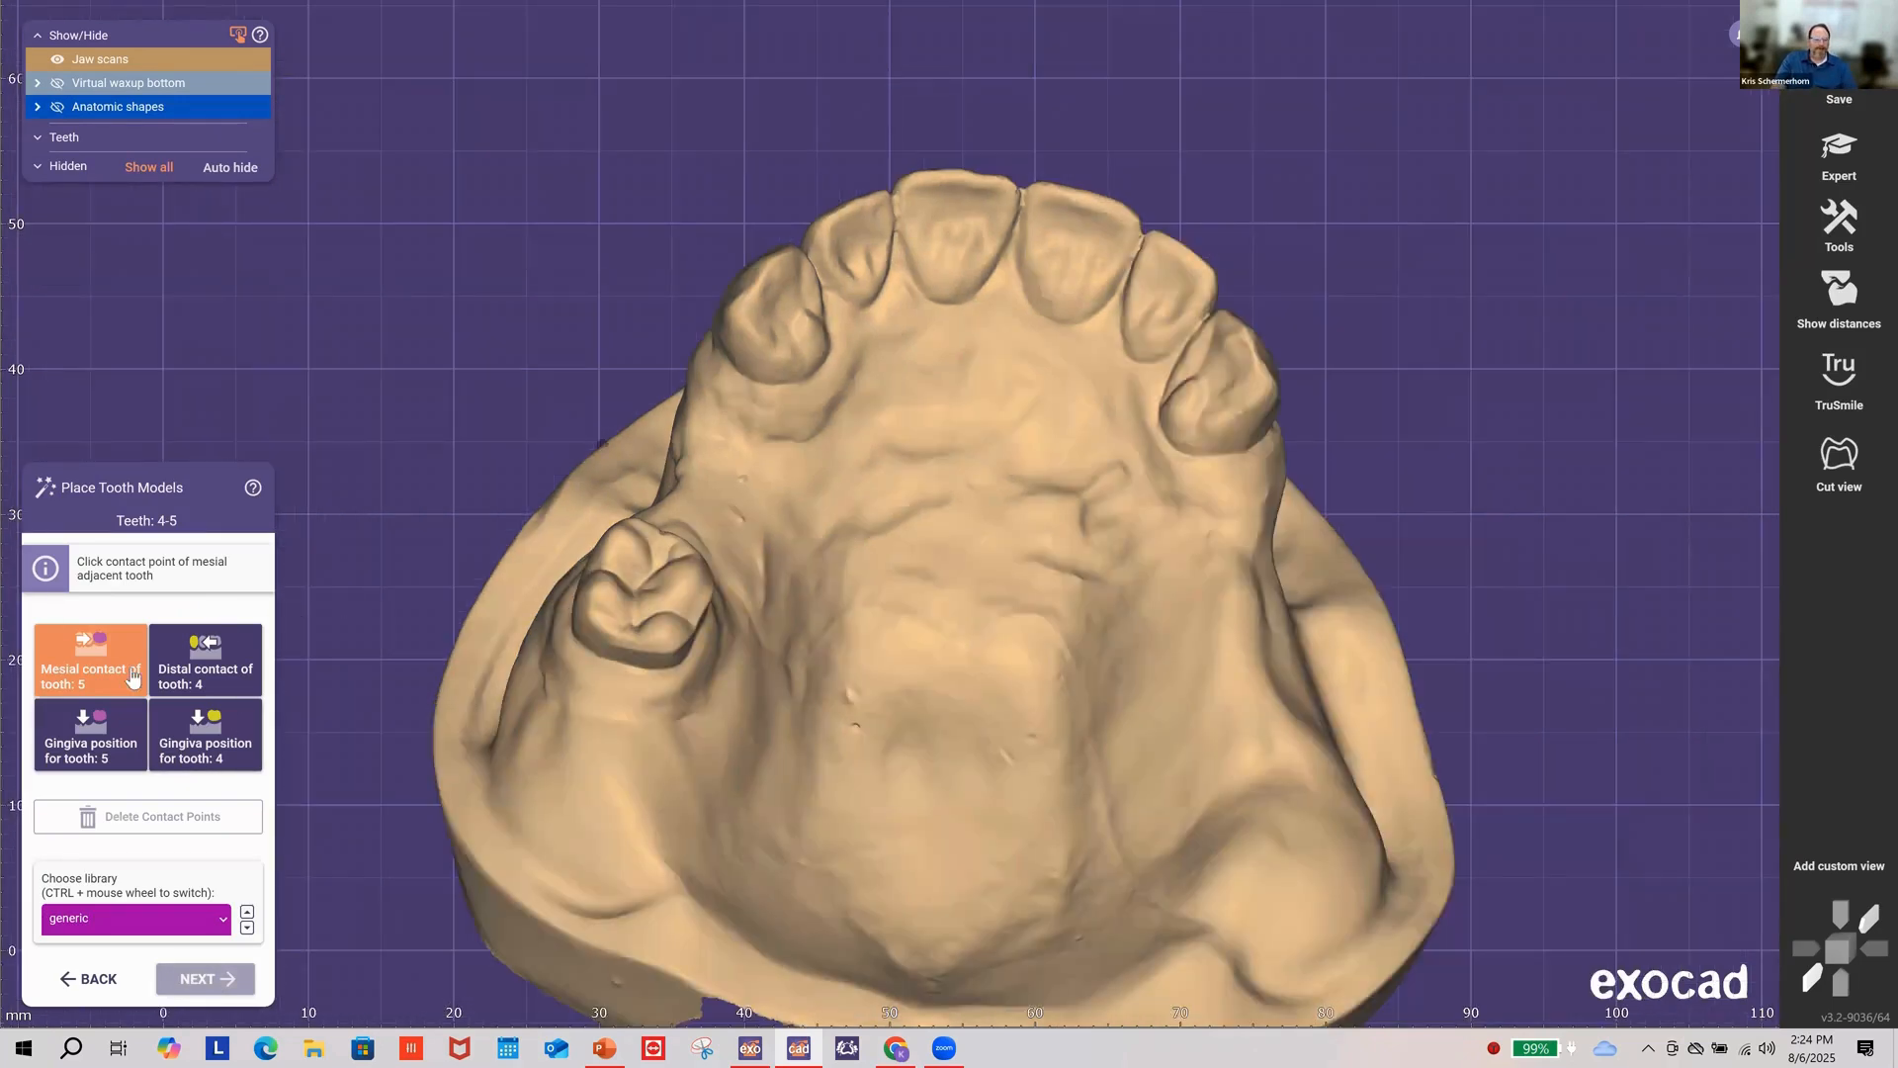
{"action": "right_click_drag", "start_coordinate": [528, 337], "coordinate": [566, 362]}
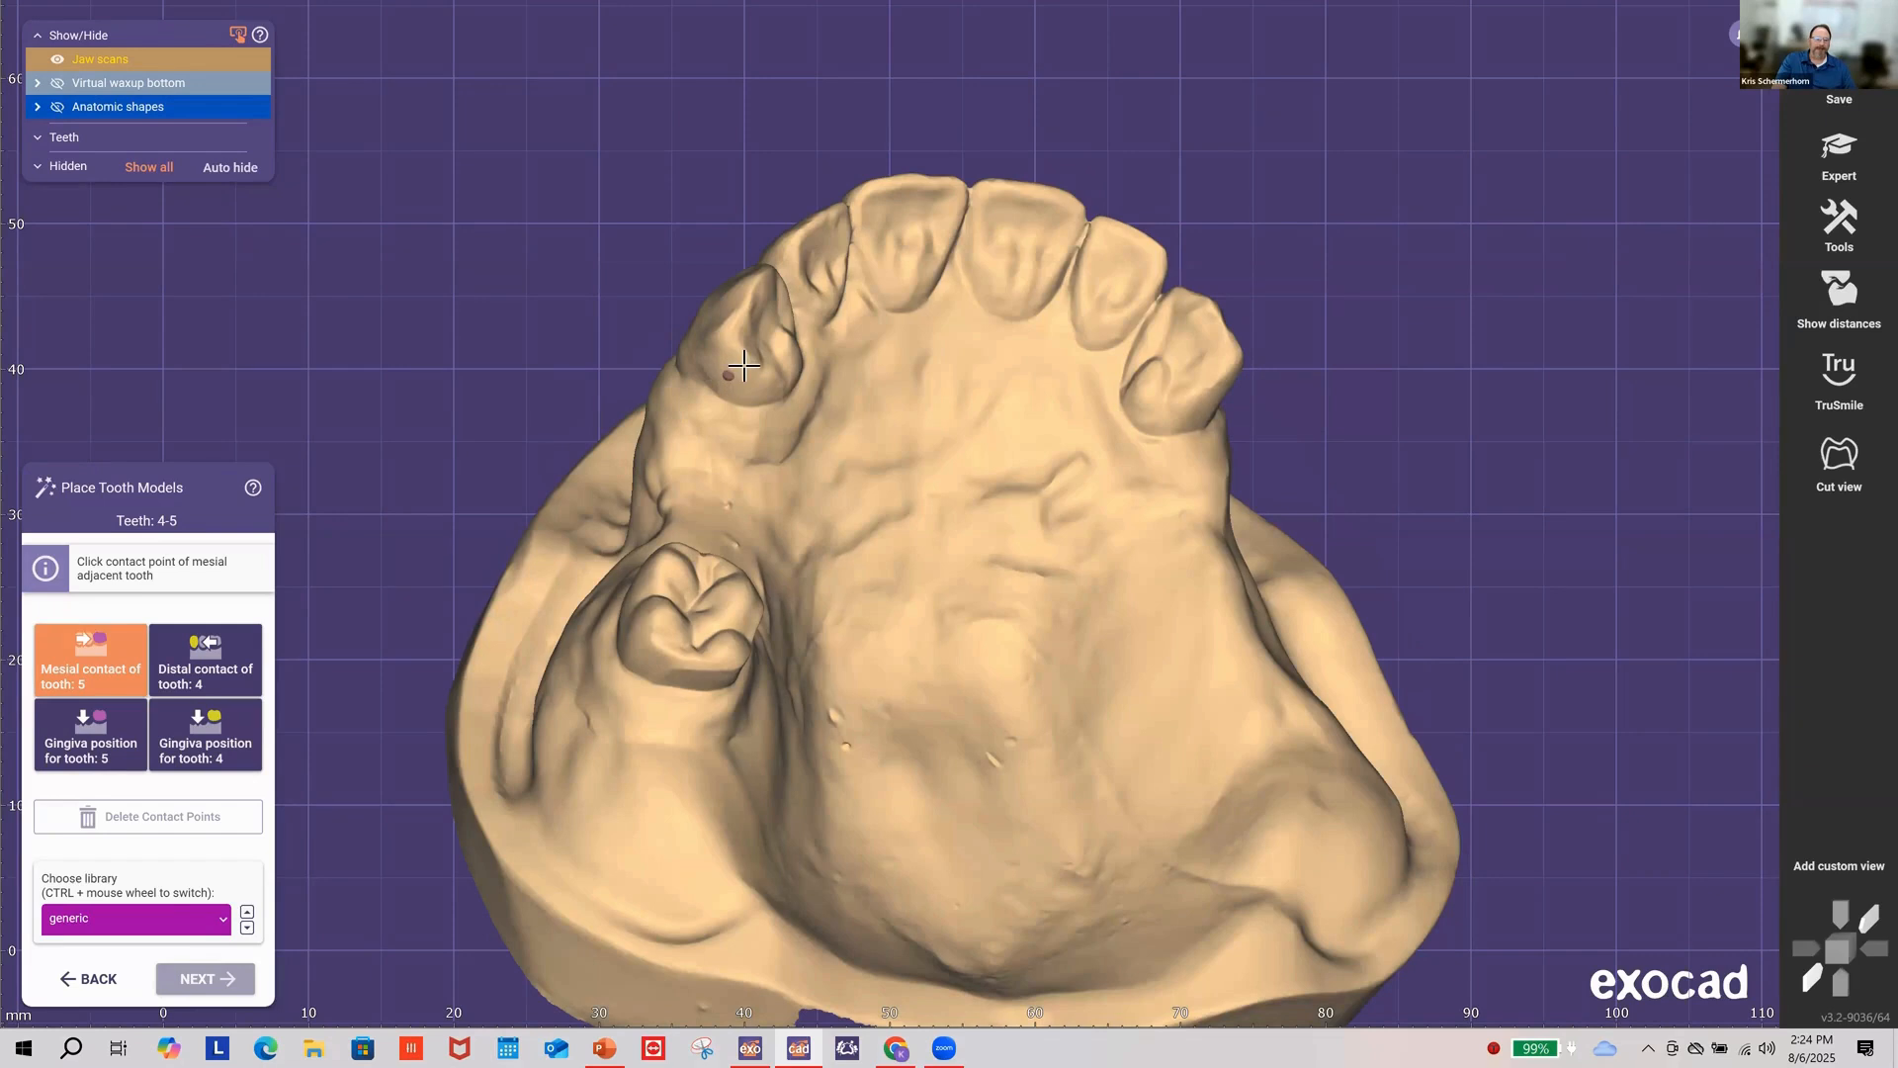
{"action": "left_click", "coordinate": [771, 423]}
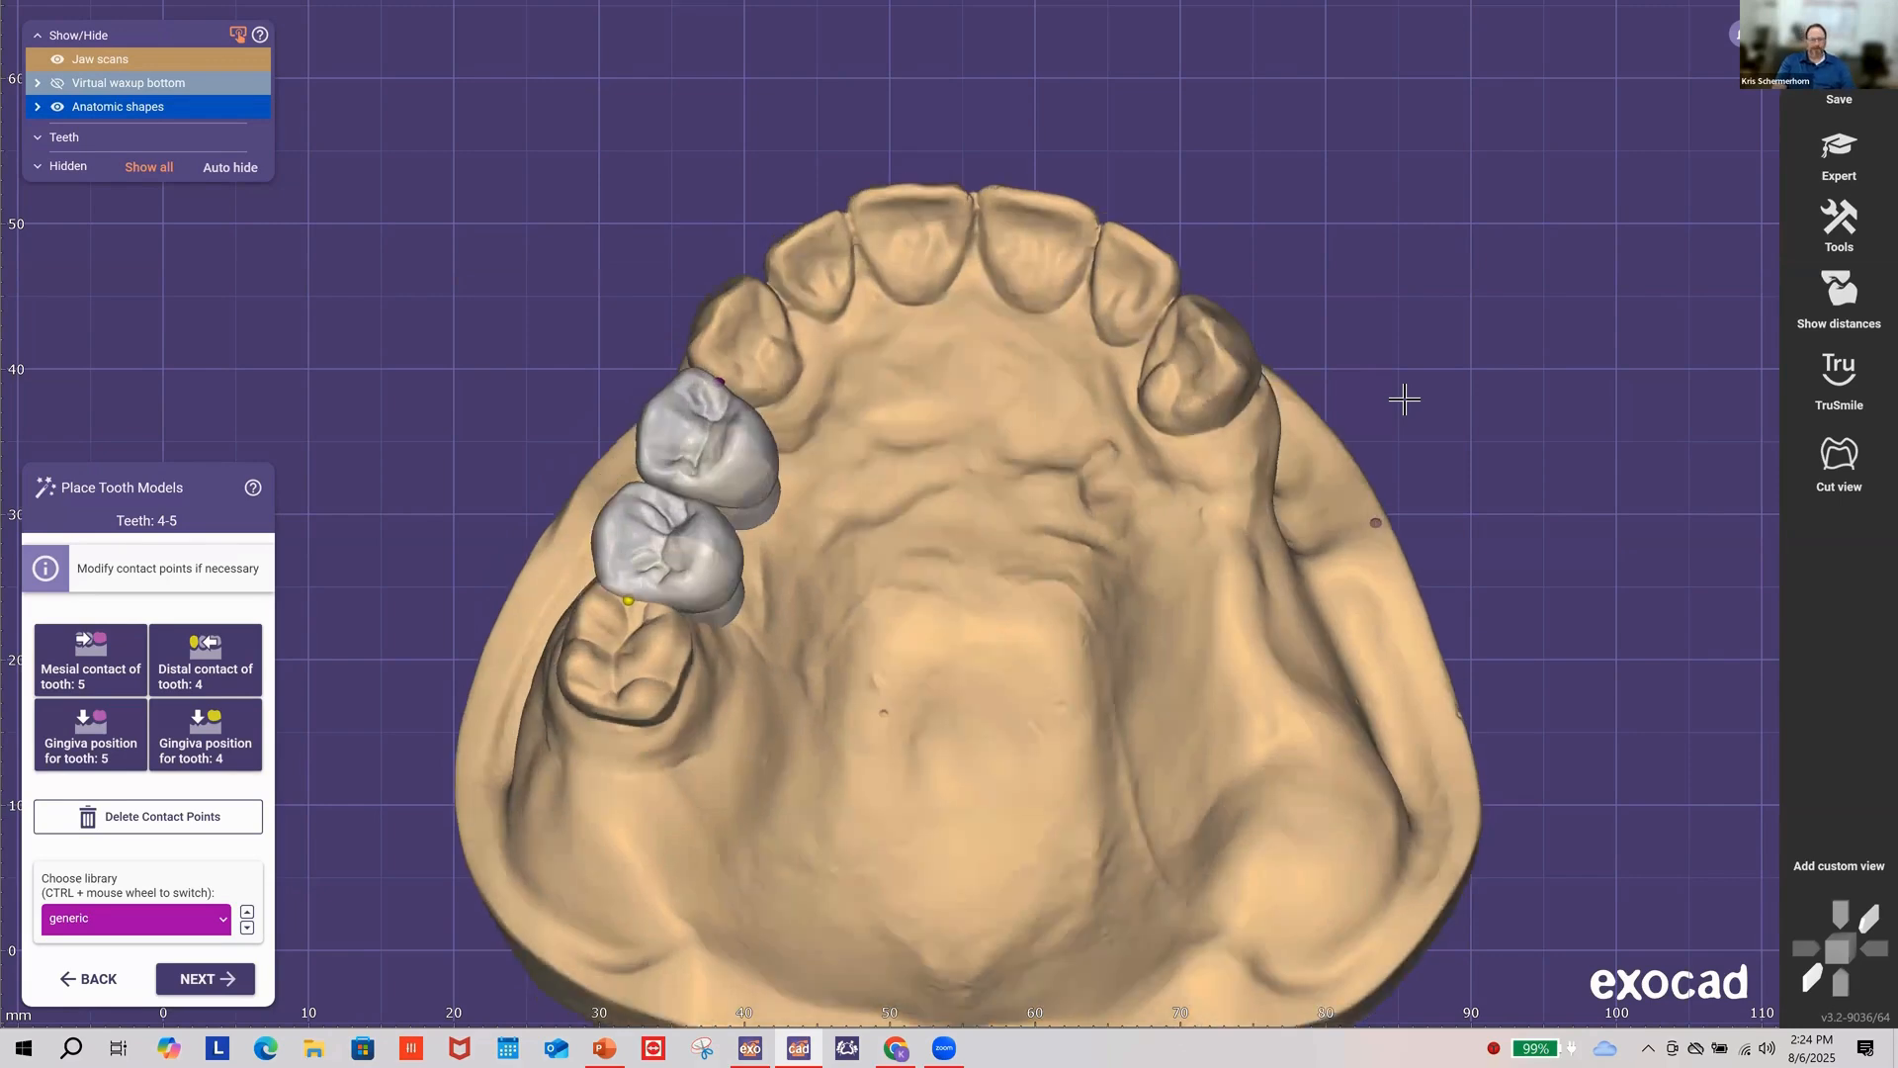
{"action": "left_click", "coordinate": [218, 979]}
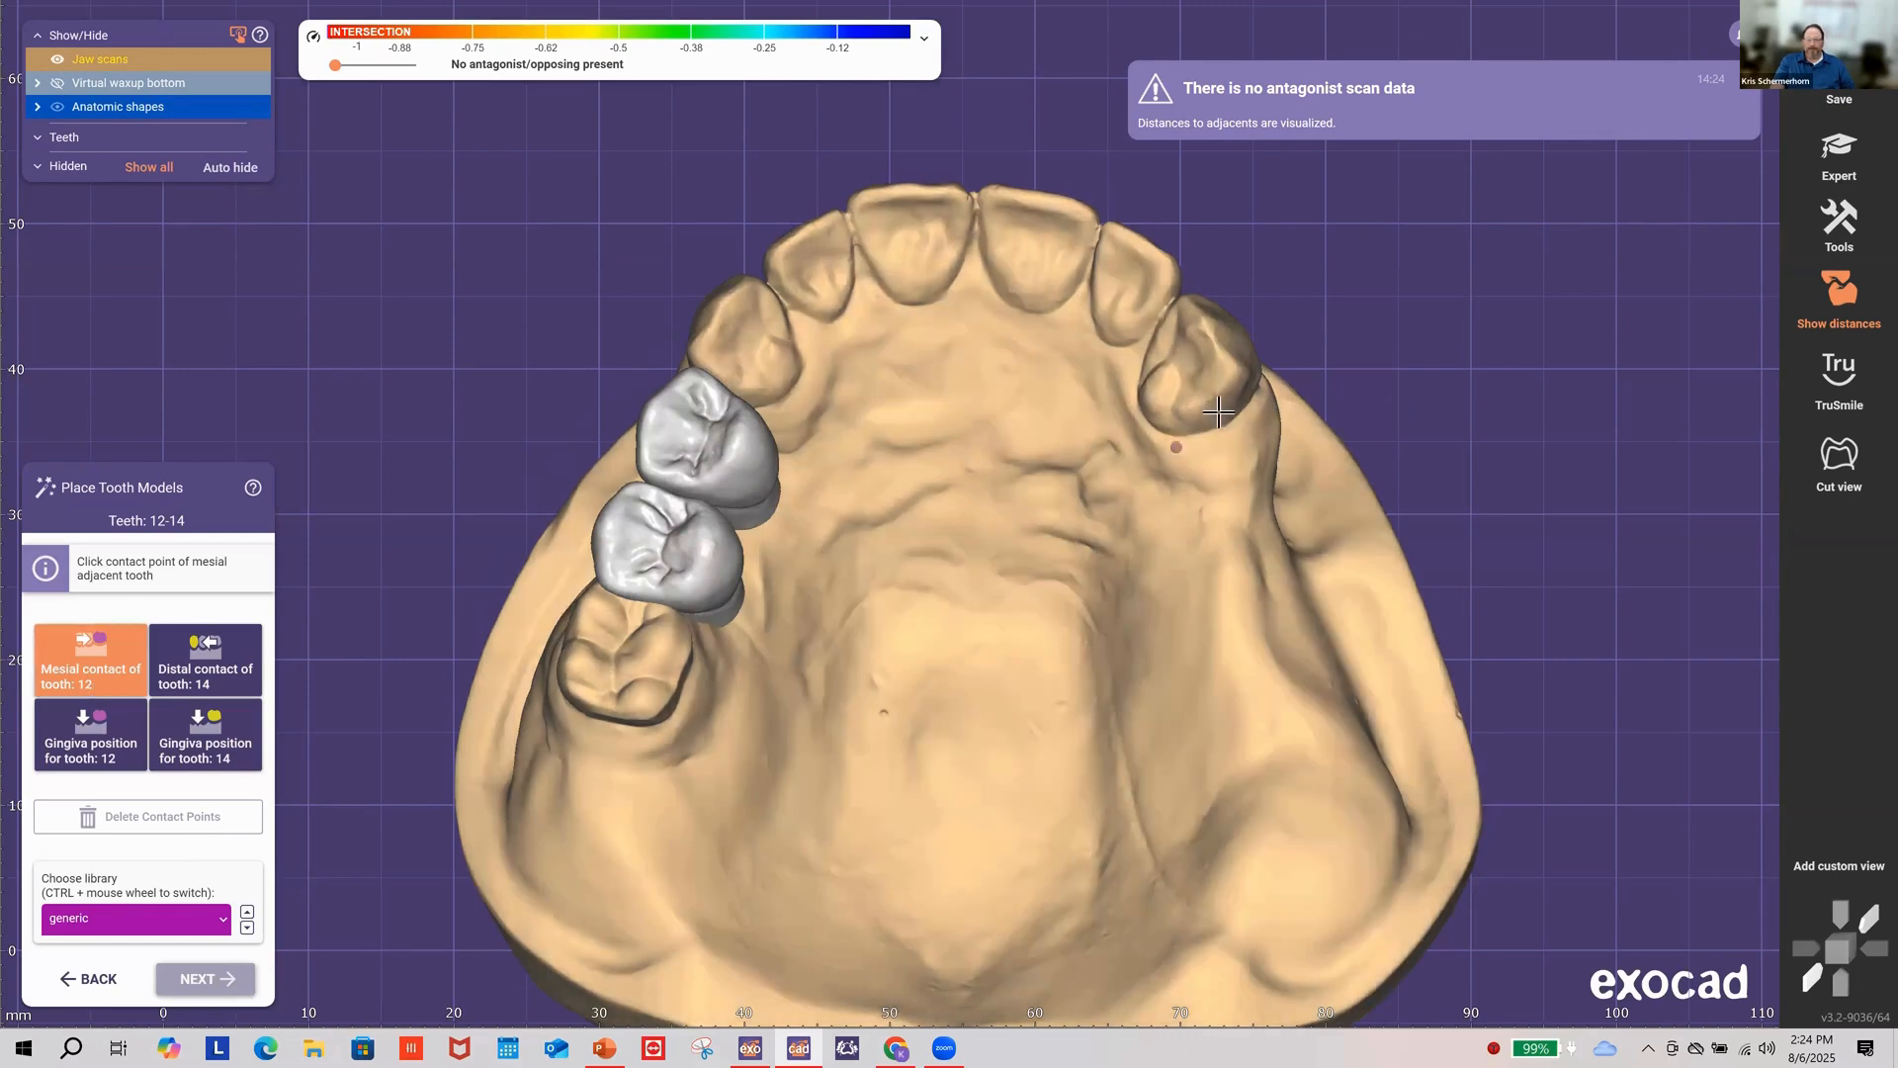
Step: Set the right canine mesial contact for teeth 12–14, keeping the generic tooth library
{"action": "left_click", "coordinate": [1221, 420]}
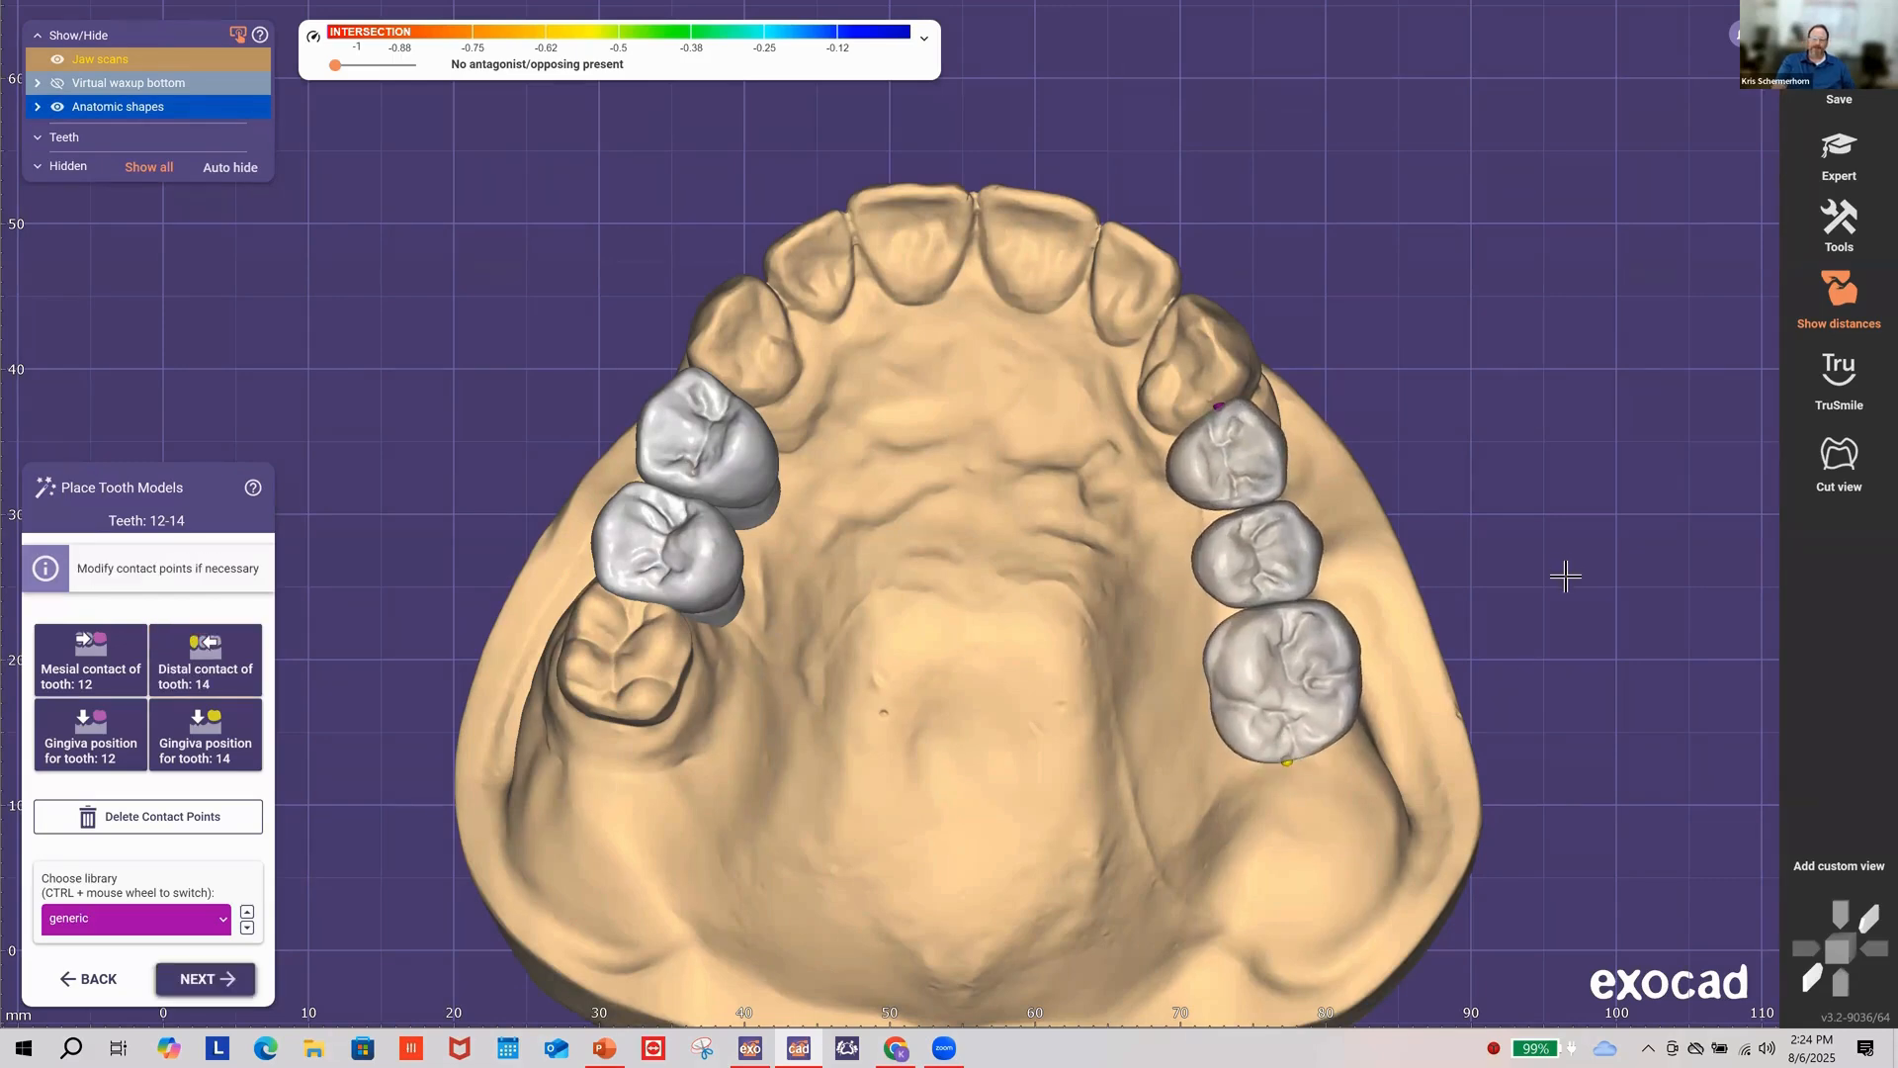
{"action": "right_click_drag", "start_coordinate": [1566, 575], "coordinate": [1070, 660]}
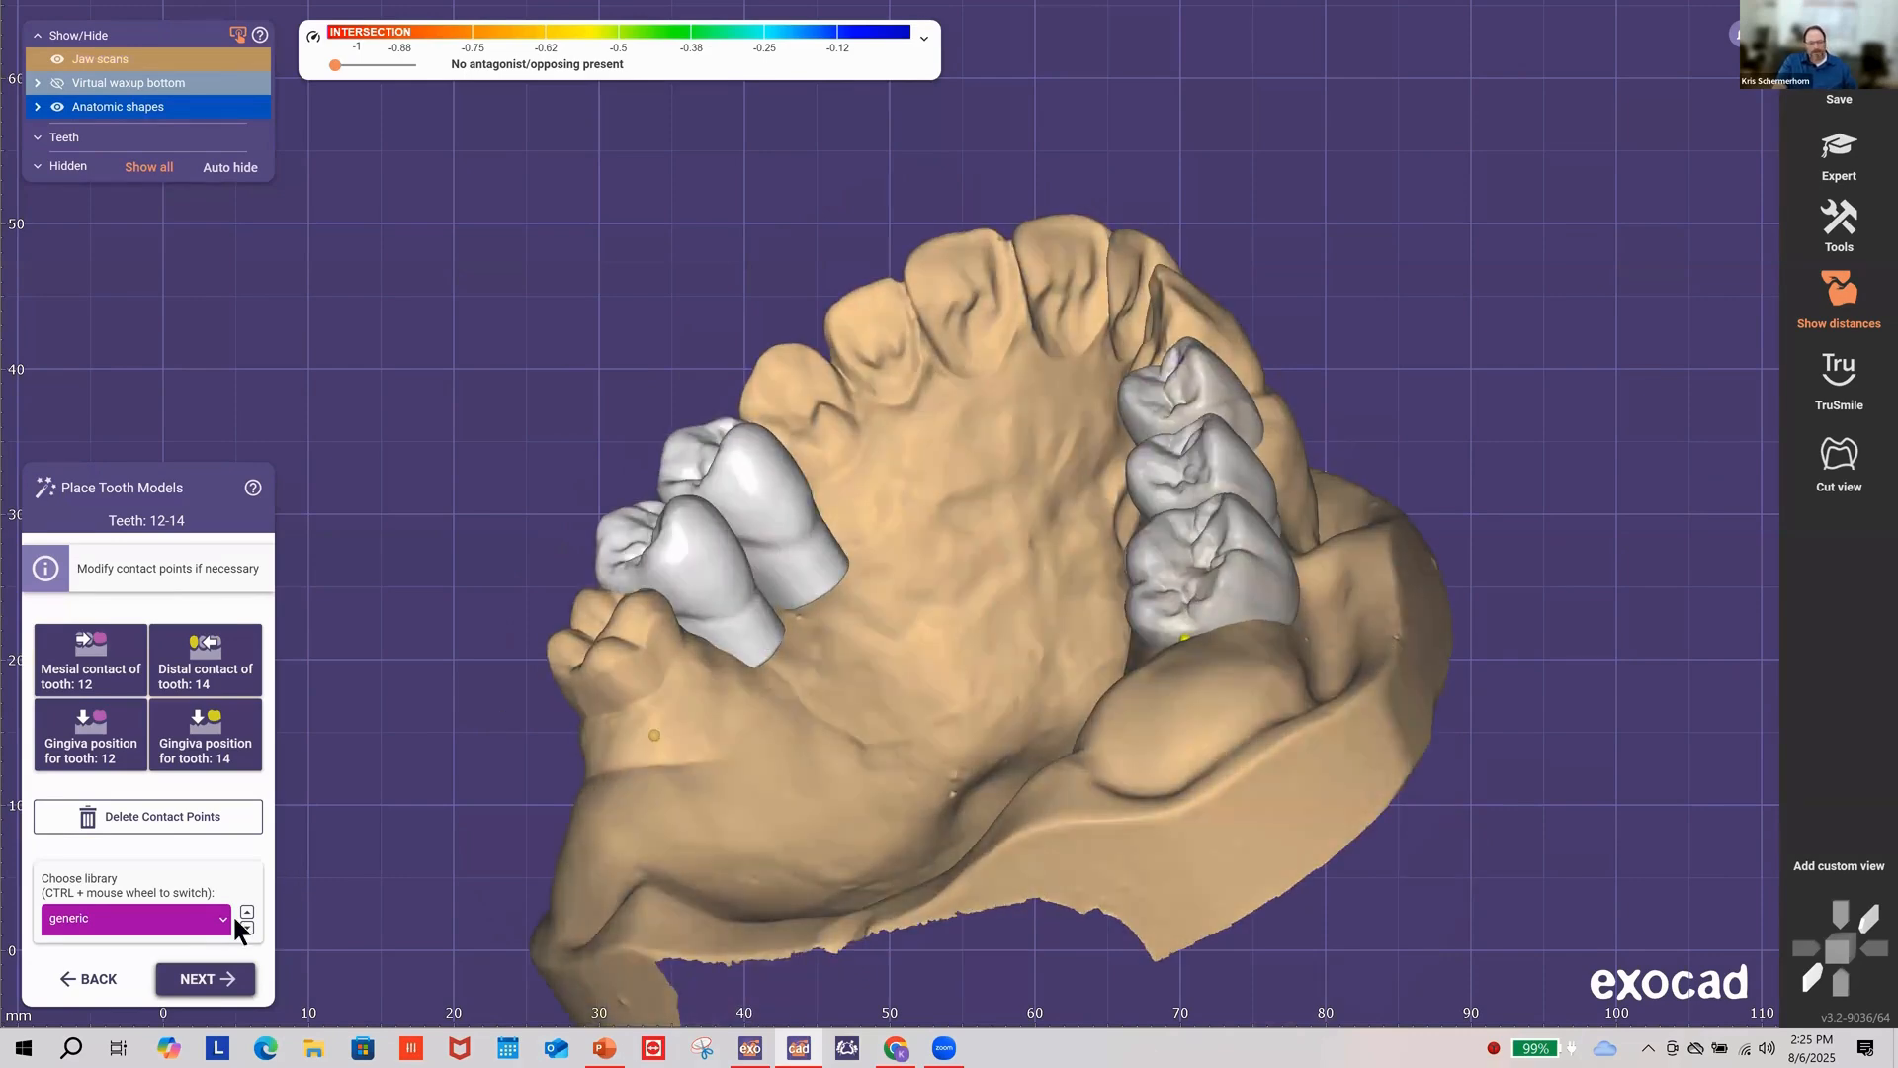
{"action": "left_click", "coordinate": [227, 920]}
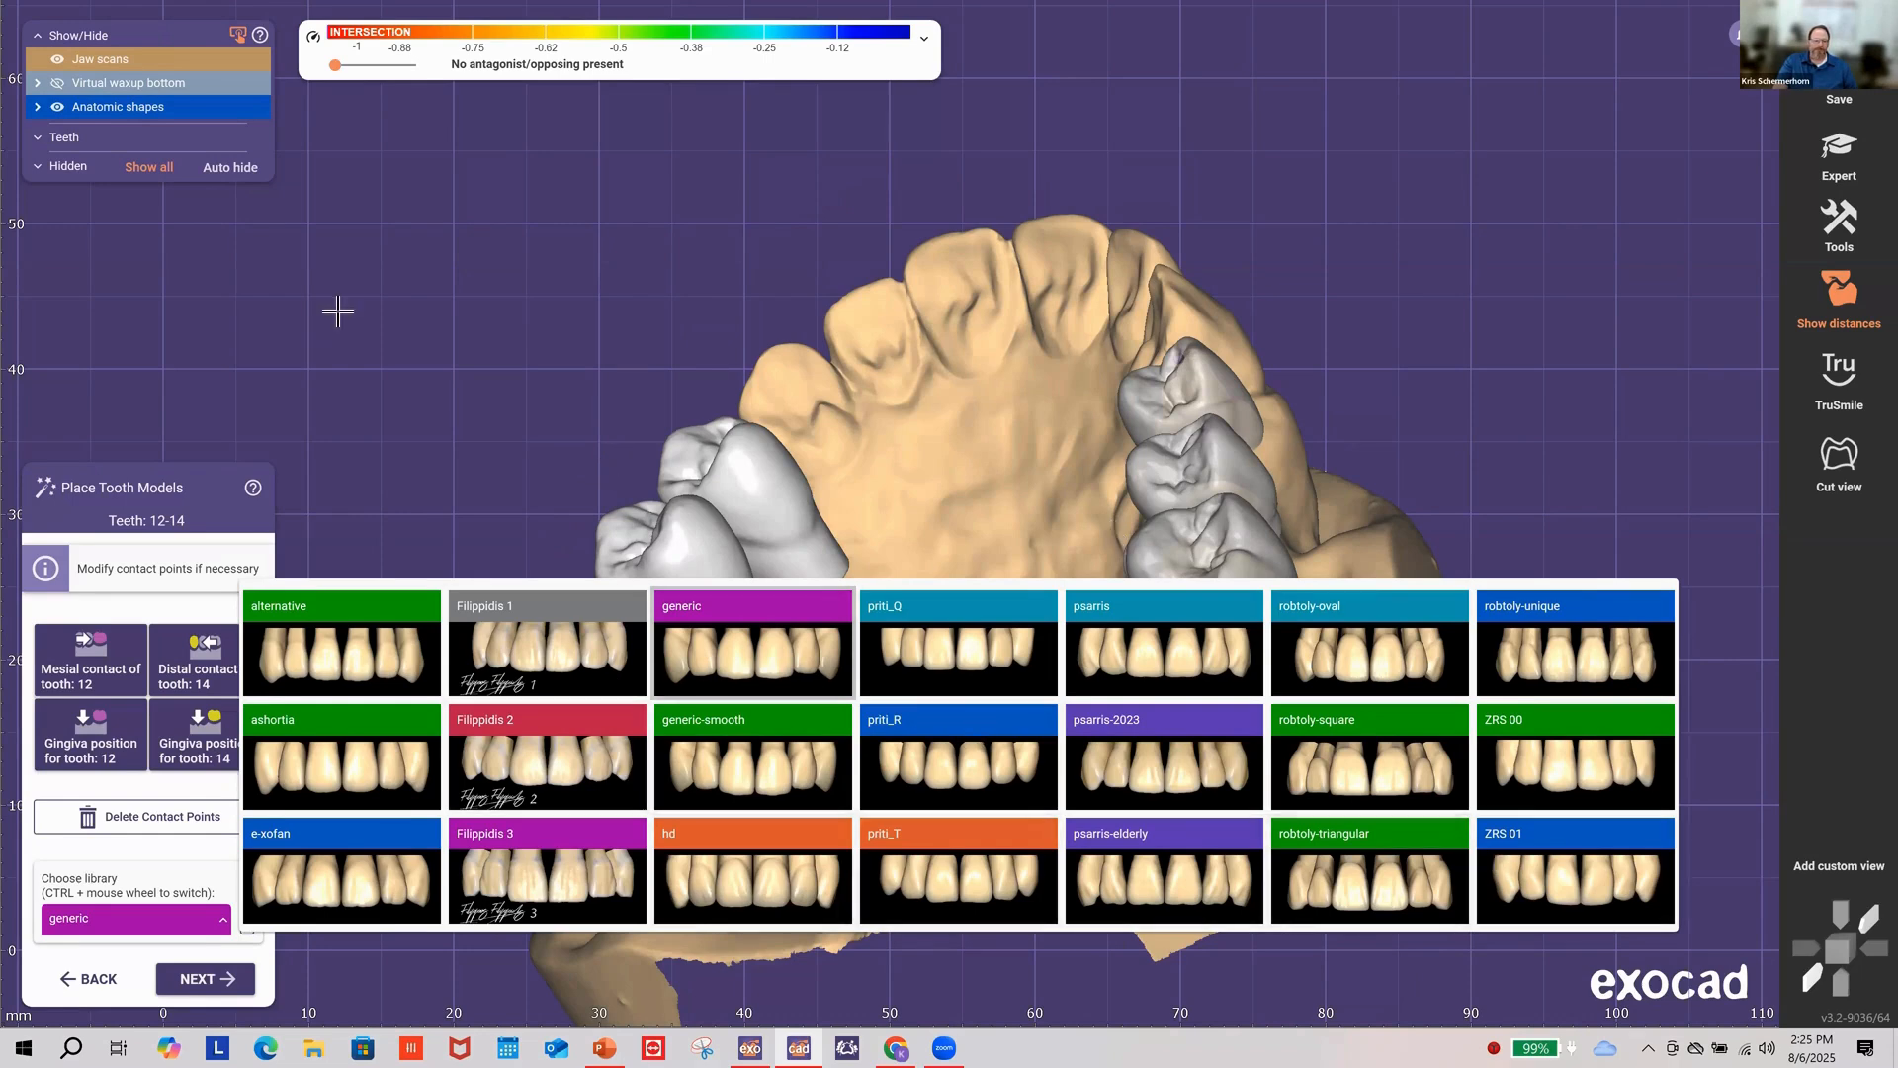
{"action": "left_click", "coordinate": [571, 484]}
{"action": "right_click_drag", "start_coordinate": [571, 465], "coordinate": [665, 562]}
{"action": "right_click_drag", "start_coordinate": [475, 506], "coordinate": [483, 490]}
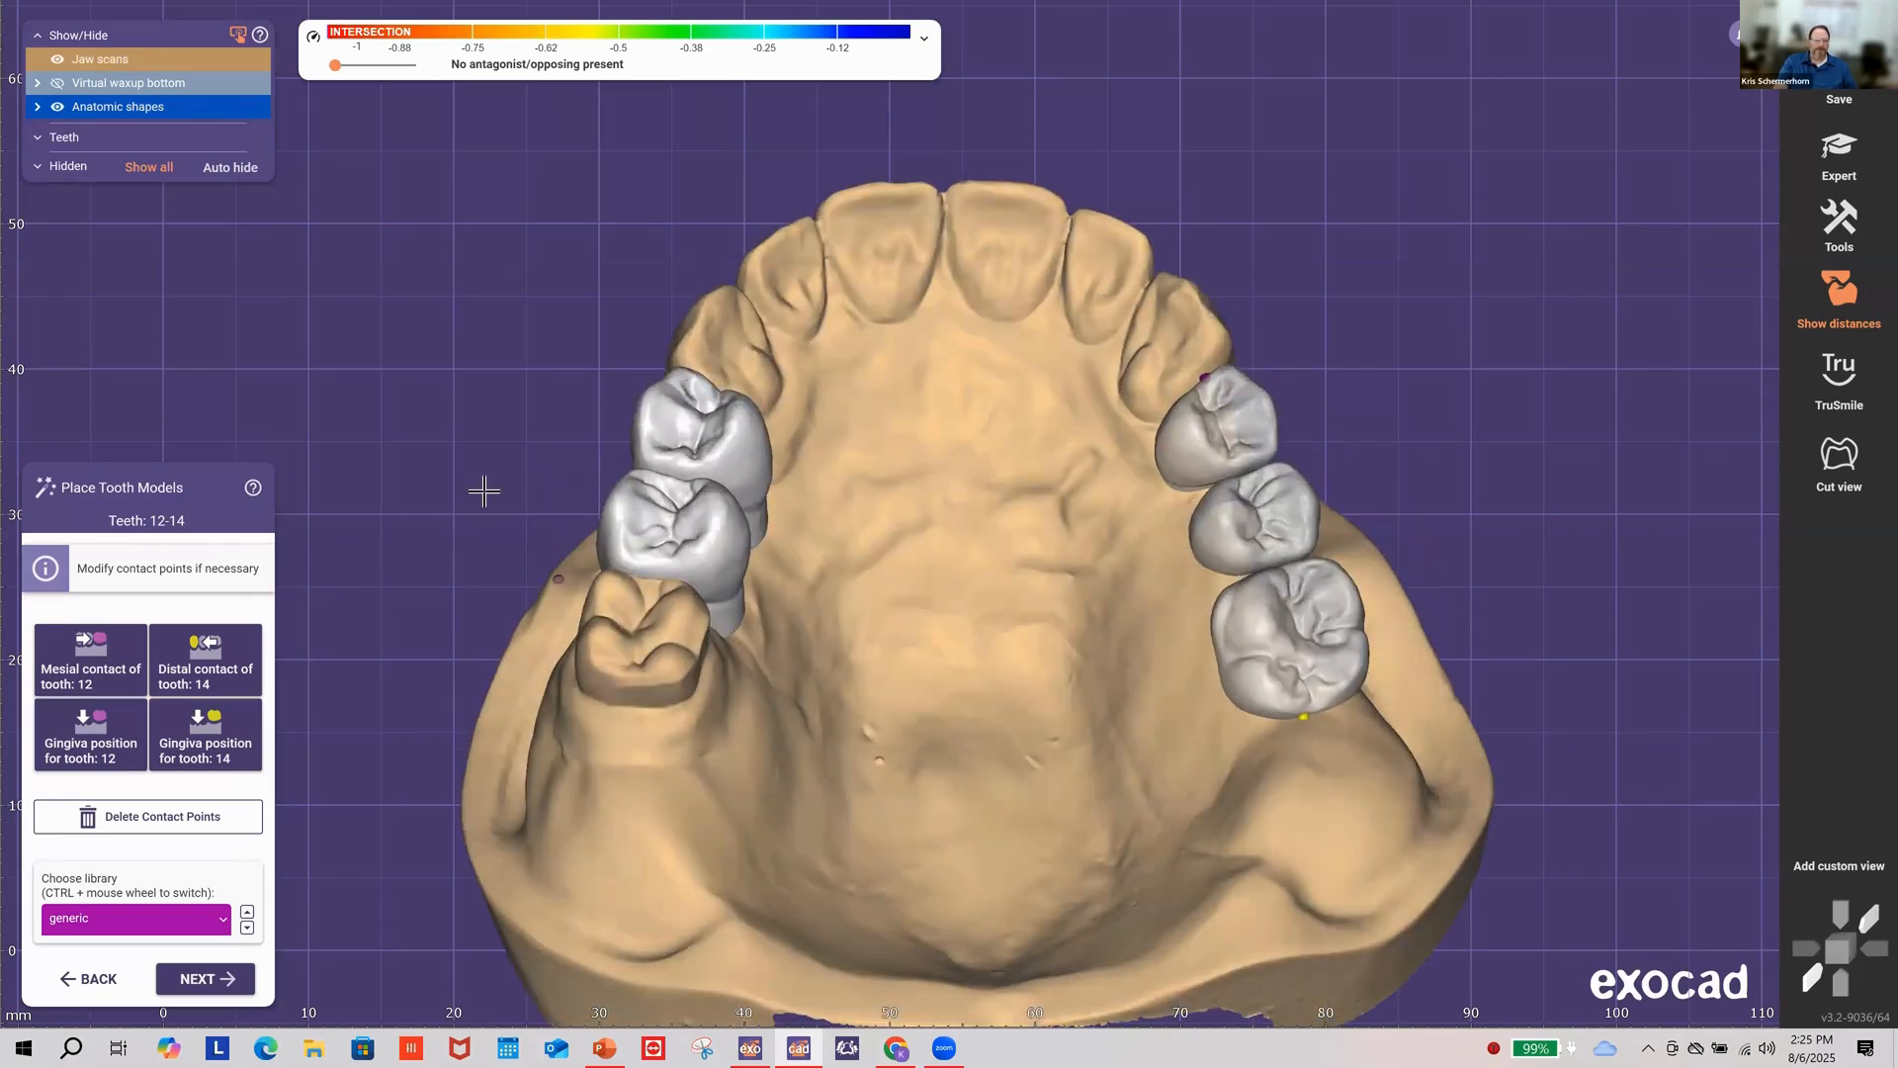
{"action": "left_click", "coordinate": [204, 988]}
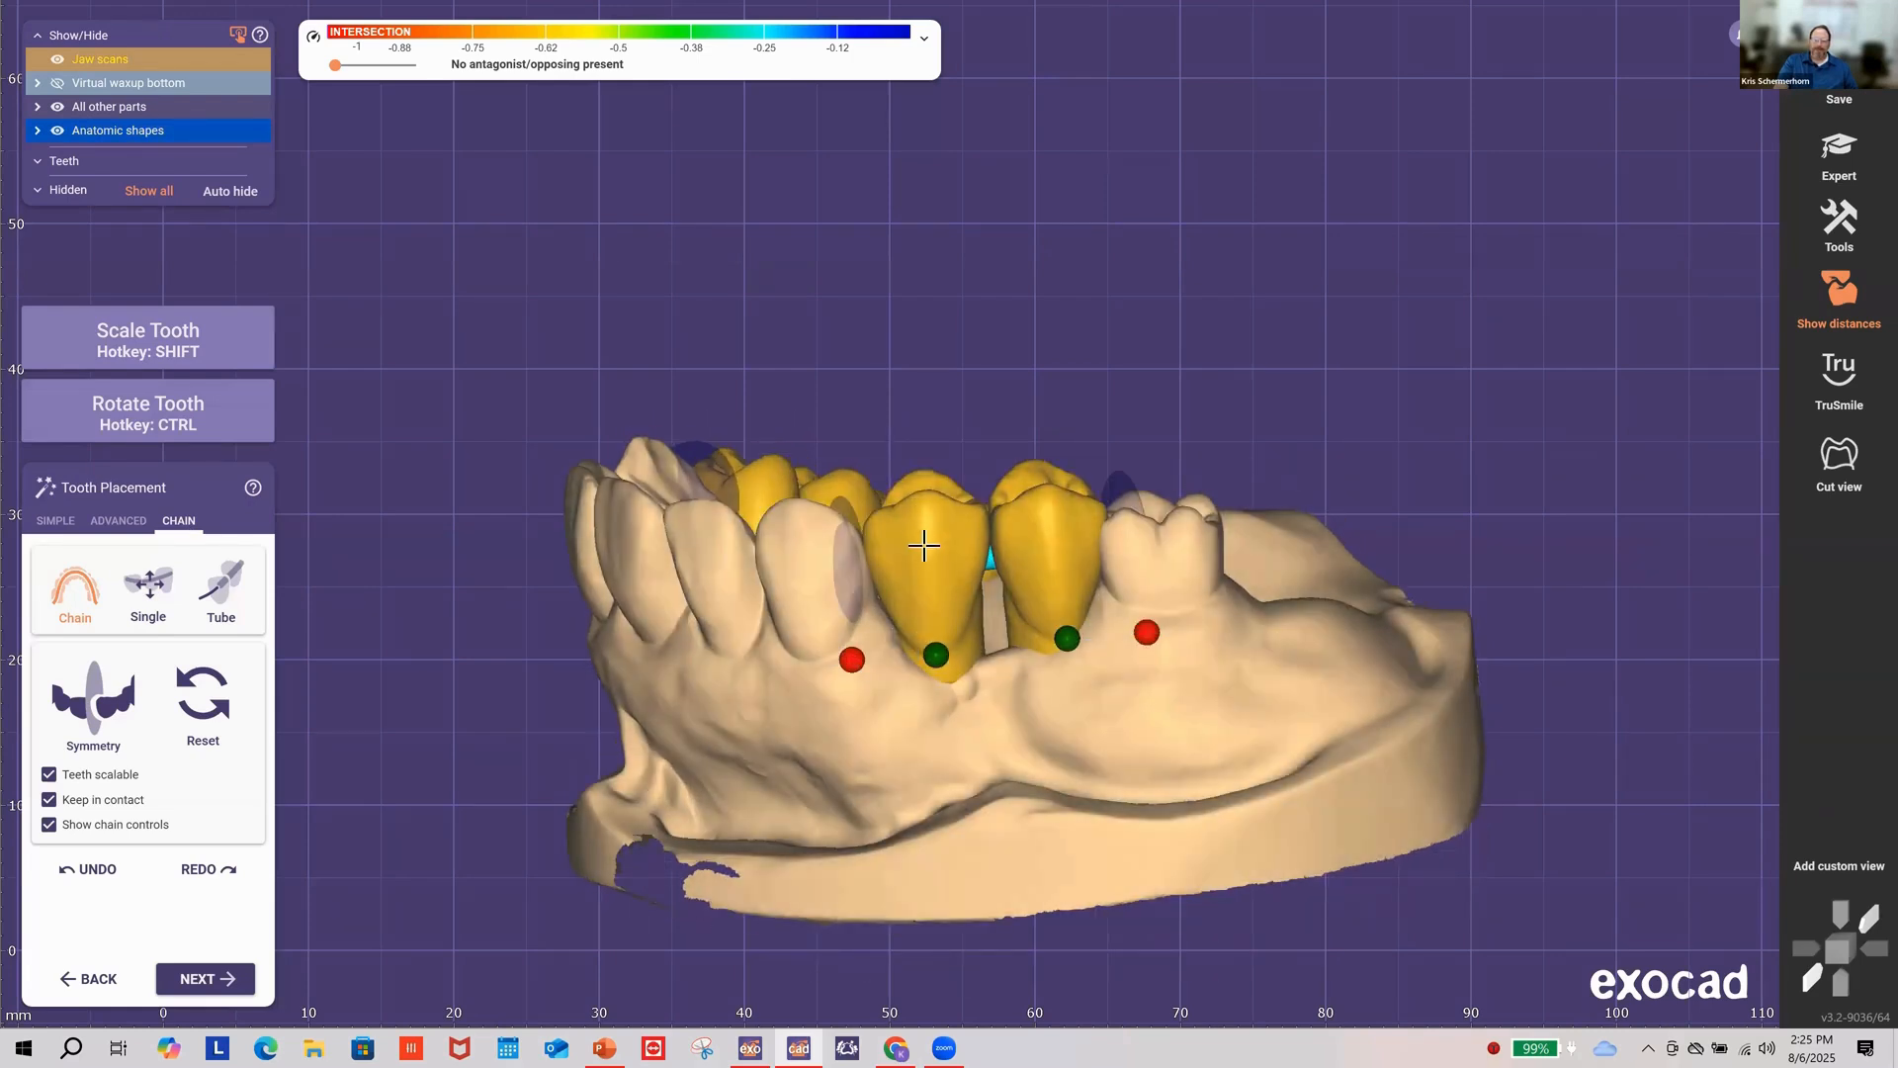
Step: Shift the tooth chain toward the gingiva and shorten it at both ends
{"action": "left_click_drag", "start_coordinate": [924, 545], "coordinate": [927, 541]}
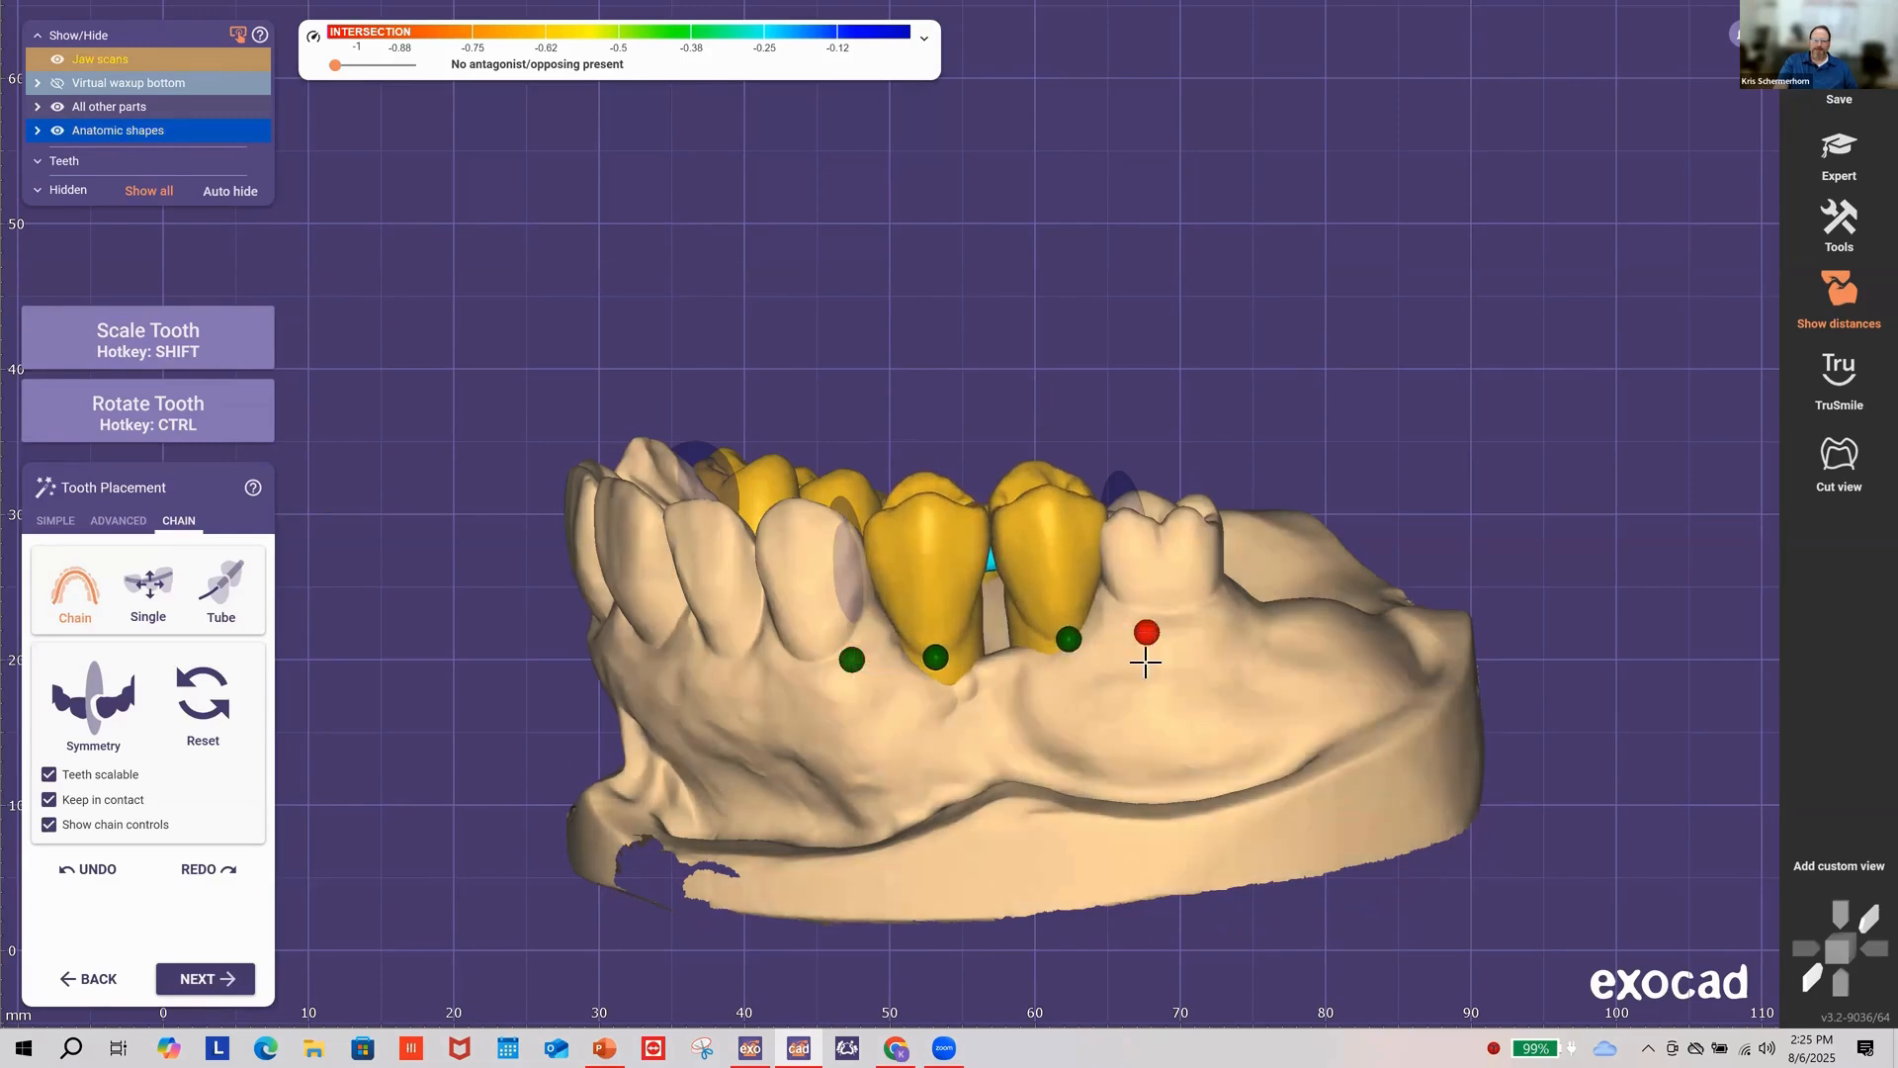
{"action": "left_click_drag", "start_coordinate": [1033, 539], "coordinate": [1026, 546]}
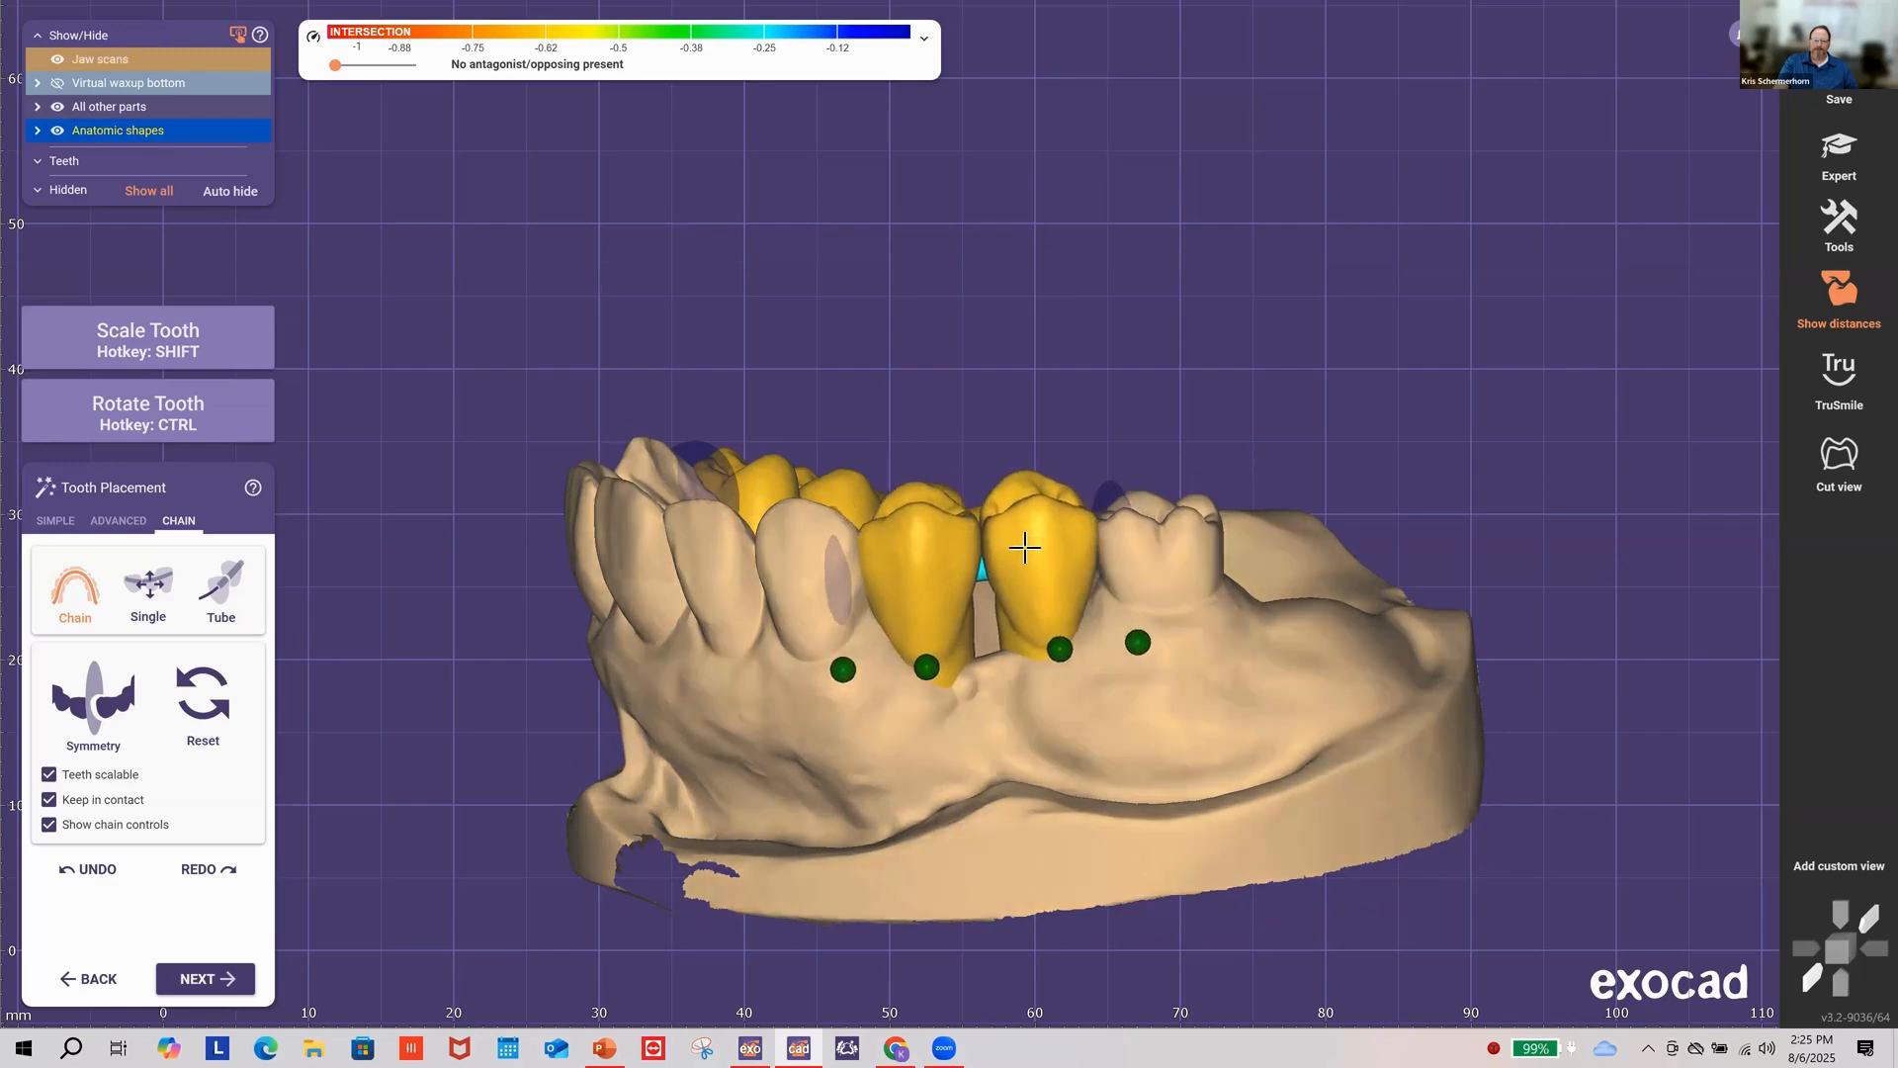
{"action": "right_click_drag", "start_coordinate": [1149, 442], "coordinate": [1135, 730]}
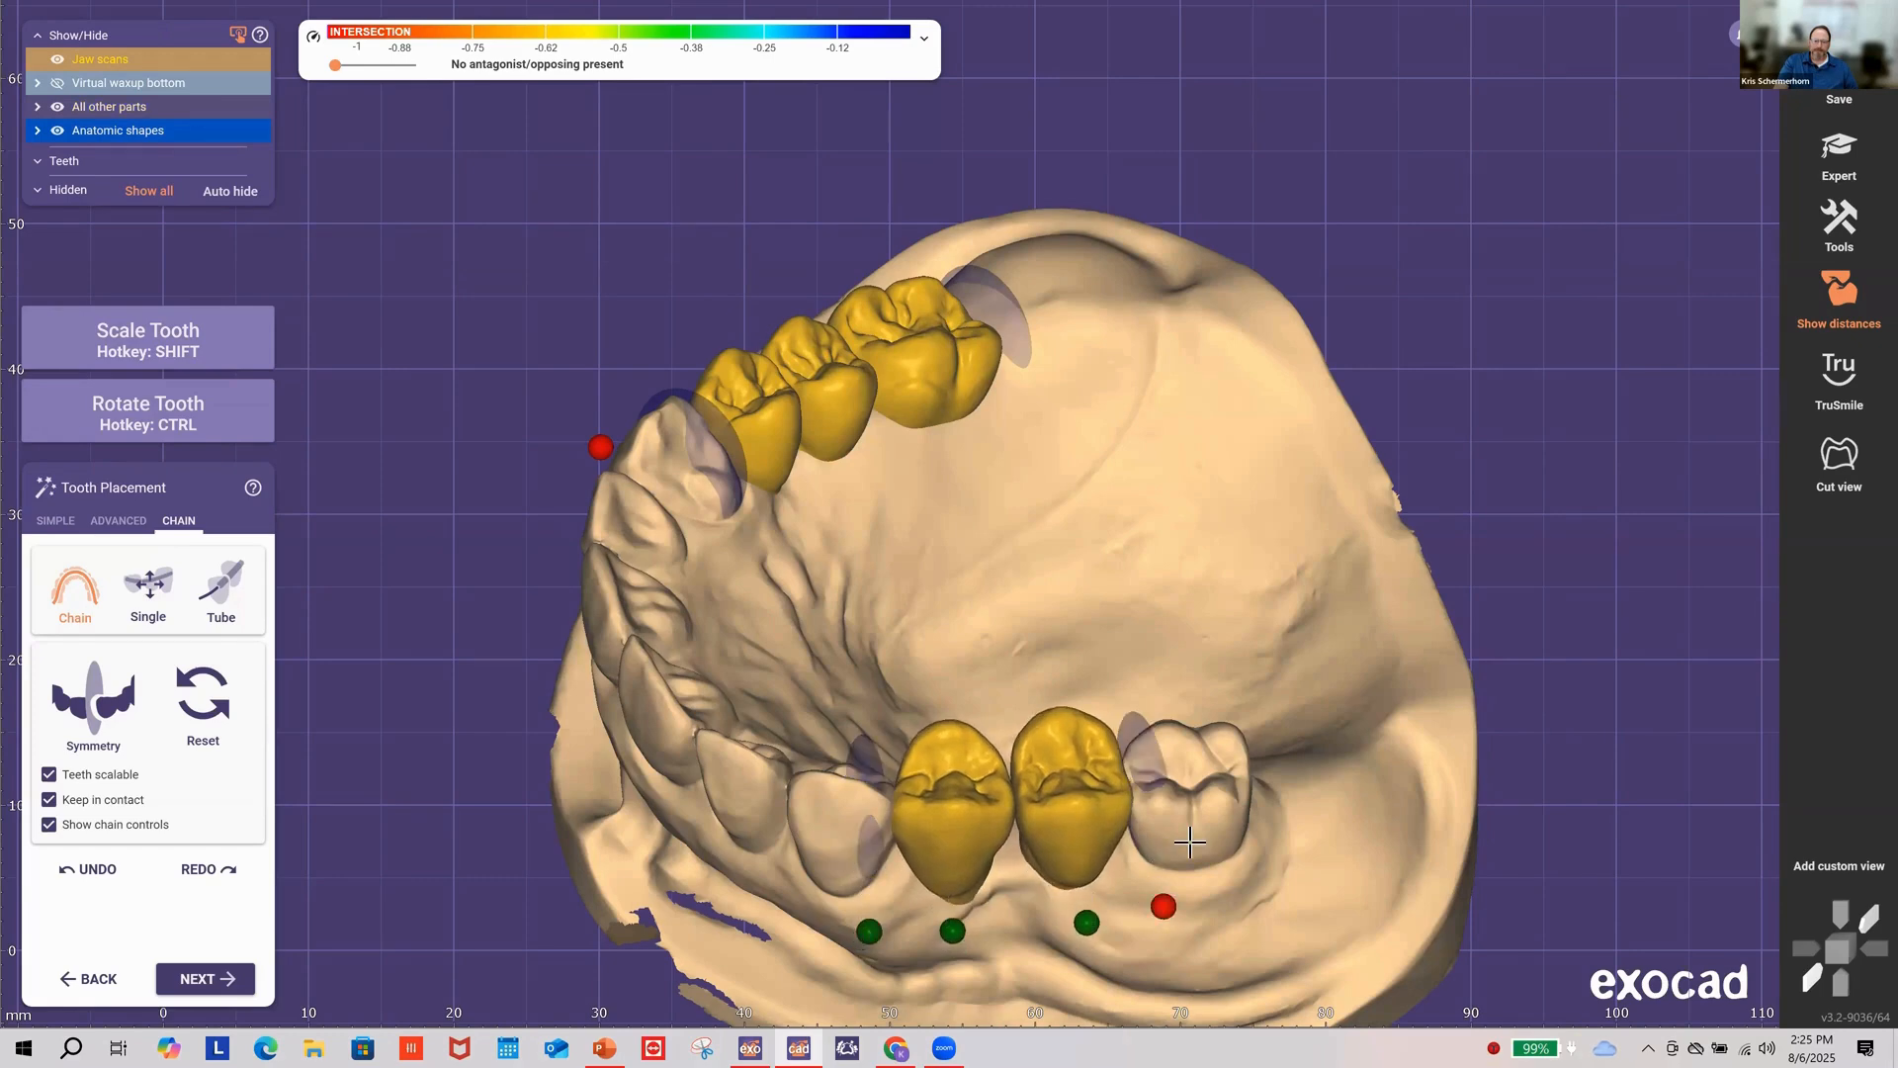
{"action": "mouse_move", "coordinate": [1145, 753]}
{"action": "left_mouse_down"}
{"action": "mouse_move", "coordinate": [1062, 770]}
{"action": "mouse_move", "coordinate": [1143, 759]}
{"action": "left_mouse_up"}
{"action": "left_click_drag", "start_coordinate": [874, 837], "coordinate": [882, 841]}
Step: Refit the chain's left and right ends so the teeth fill the gaps, checking from several angles
{"action": "right_click_drag", "start_coordinate": [1192, 562], "coordinate": [871, 521]}
{"action": "left_click_drag", "start_coordinate": [871, 521], "coordinate": [868, 513]}
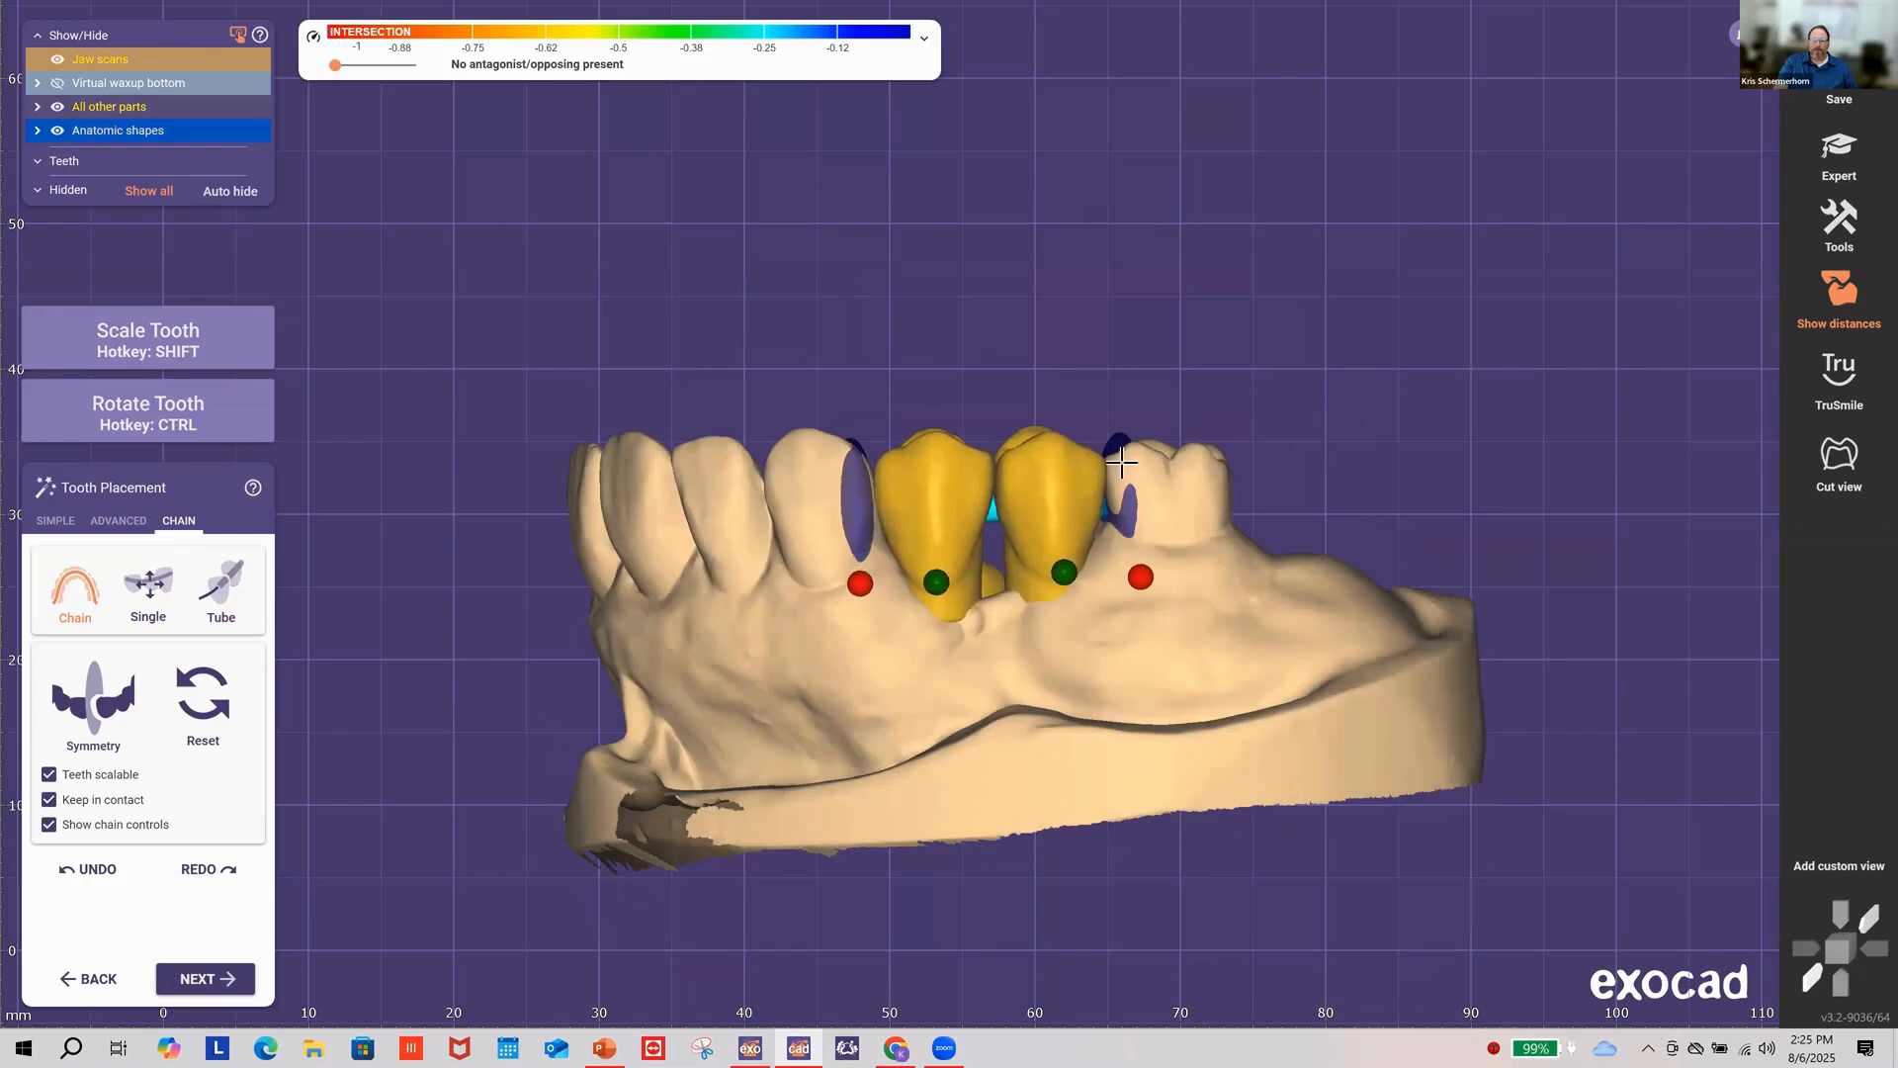
{"action": "left_click_drag", "start_coordinate": [1122, 513], "coordinate": [1113, 514]}
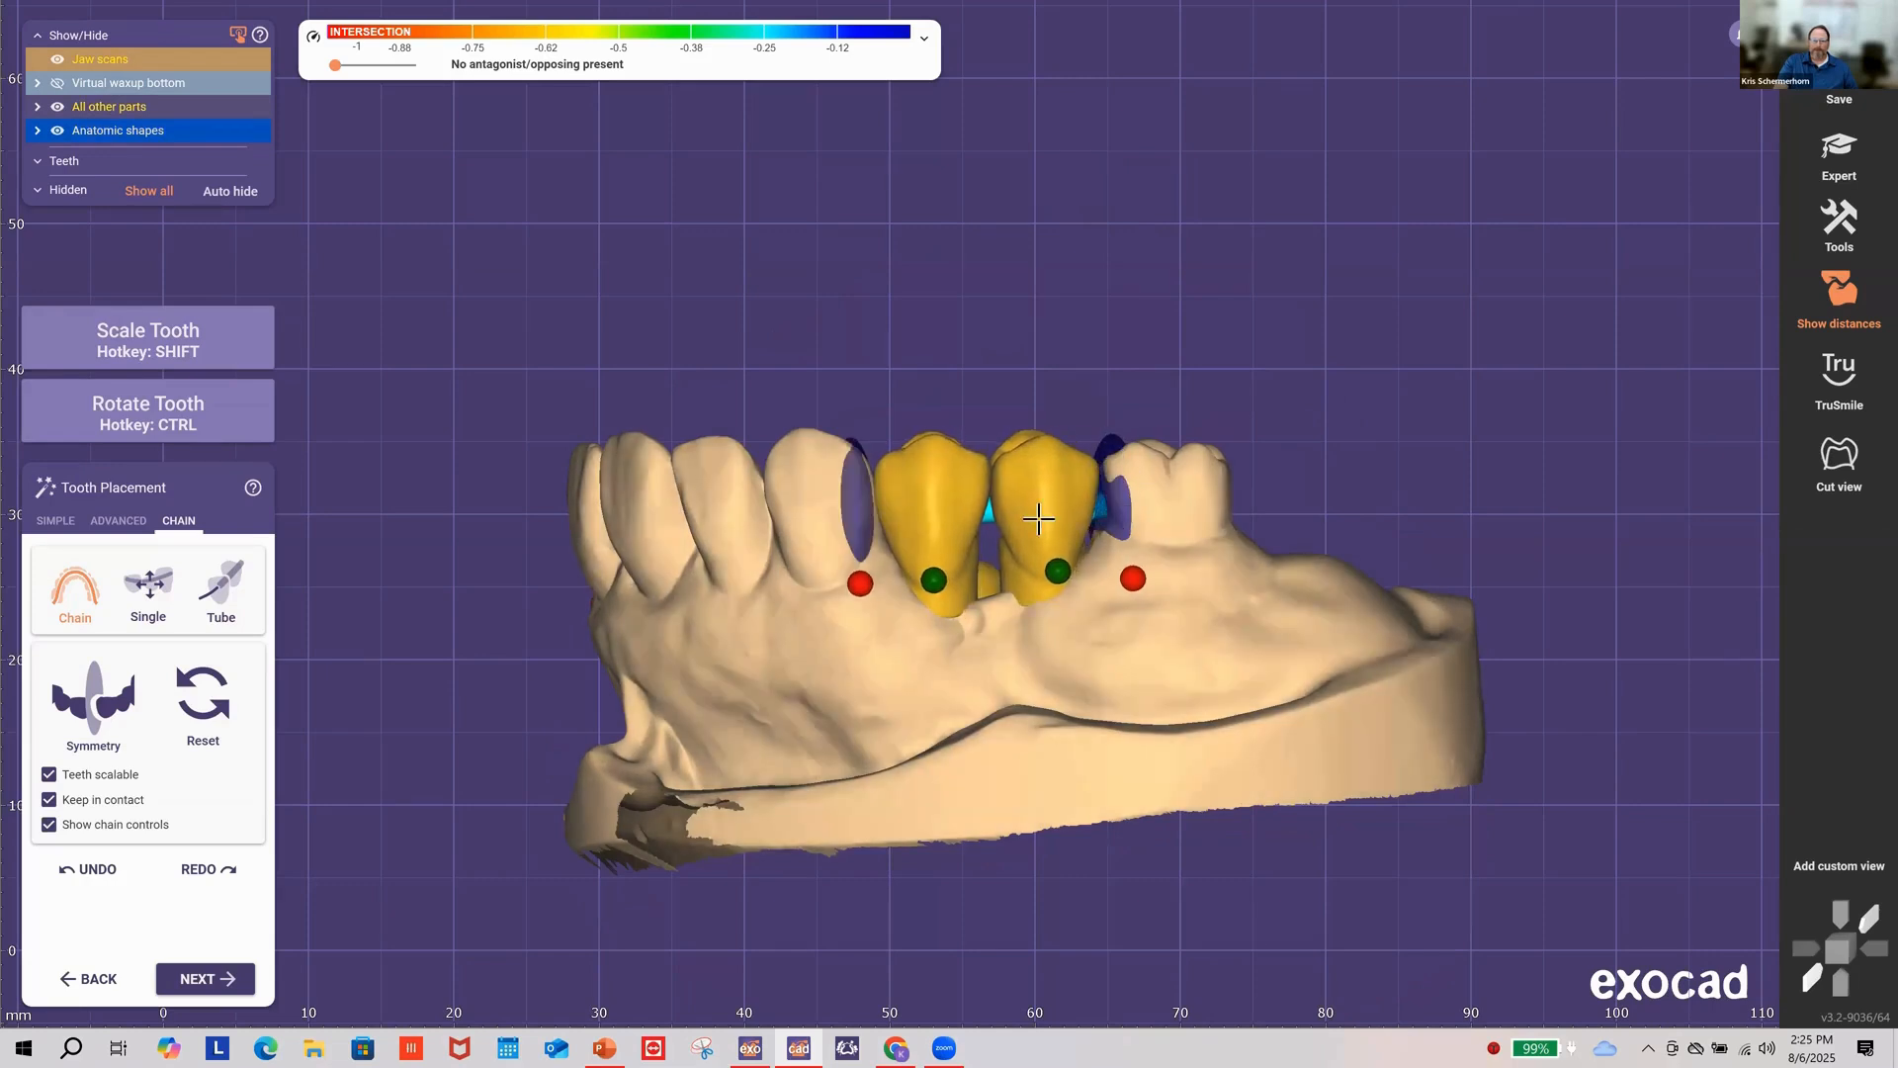
{"action": "left_click_drag", "start_coordinate": [860, 513], "coordinate": [863, 513]}
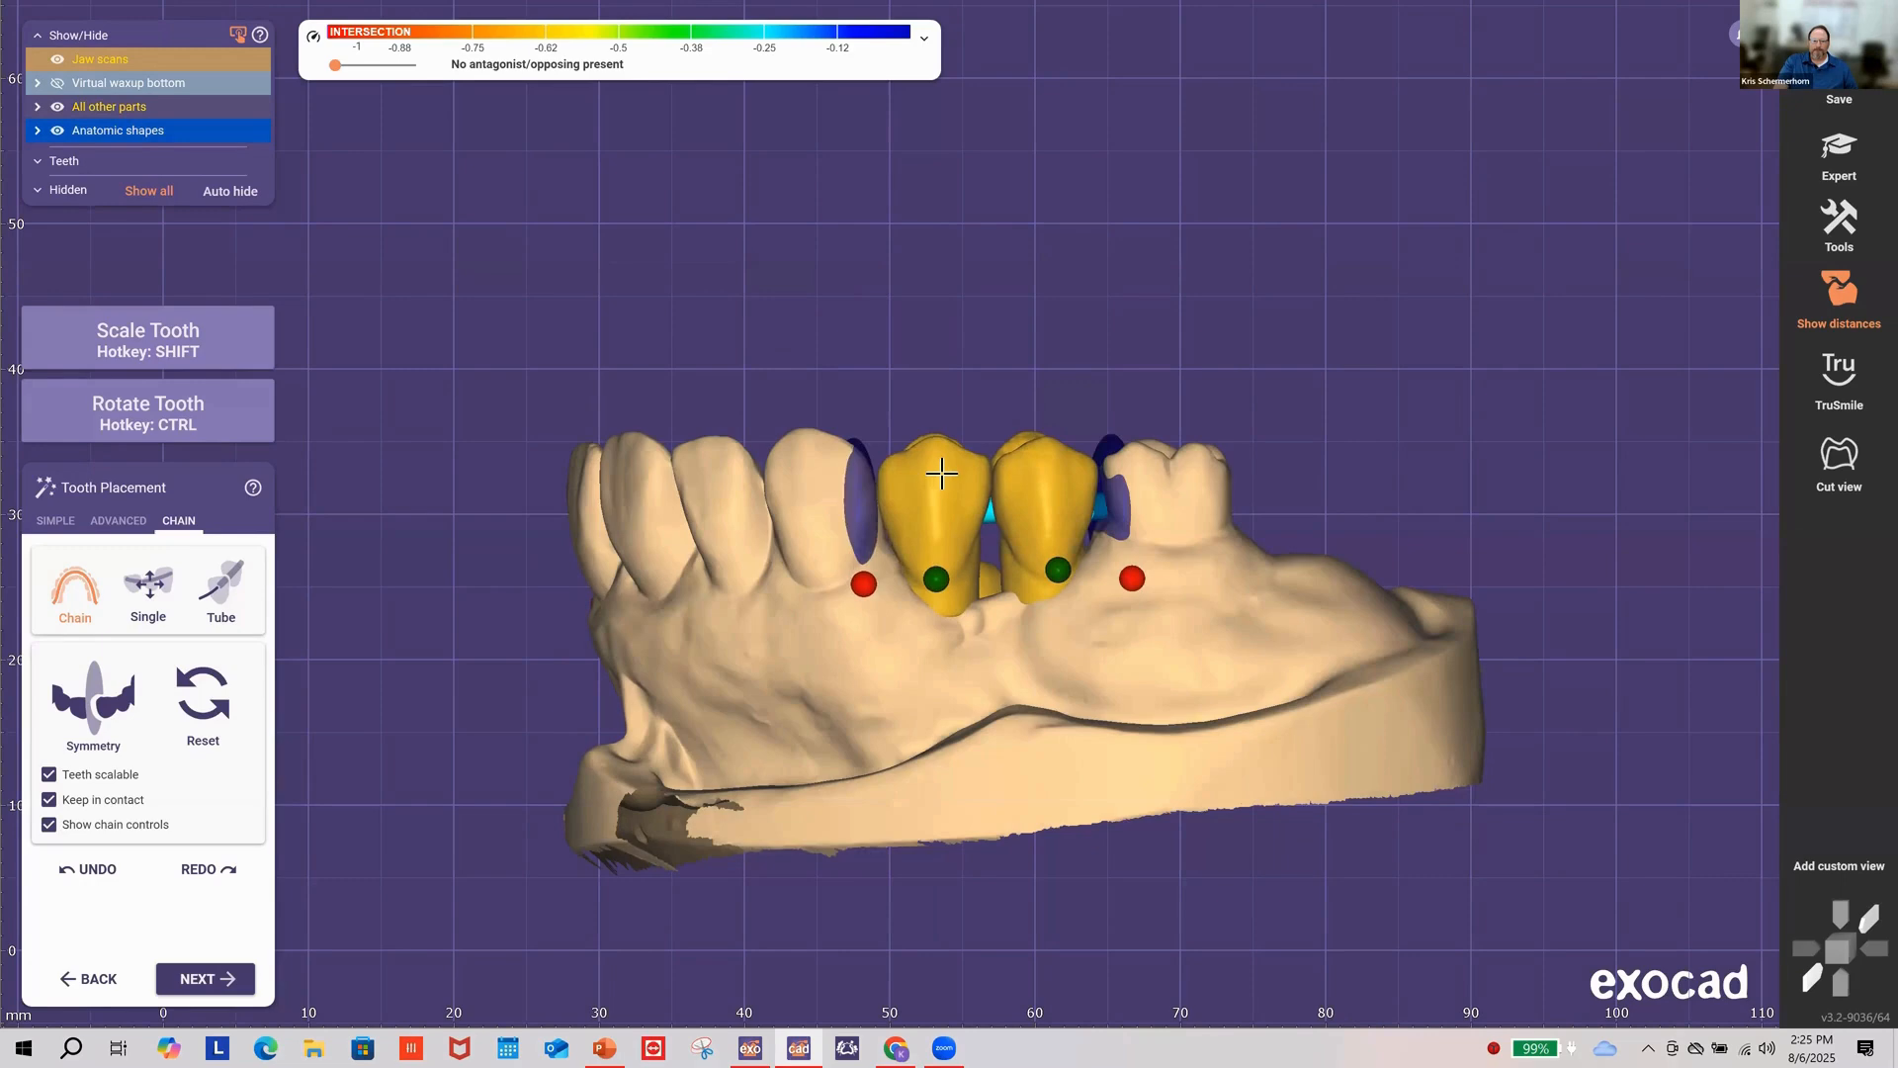
{"action": "right_click_drag", "start_coordinate": [1279, 314], "coordinate": [644, 585]}
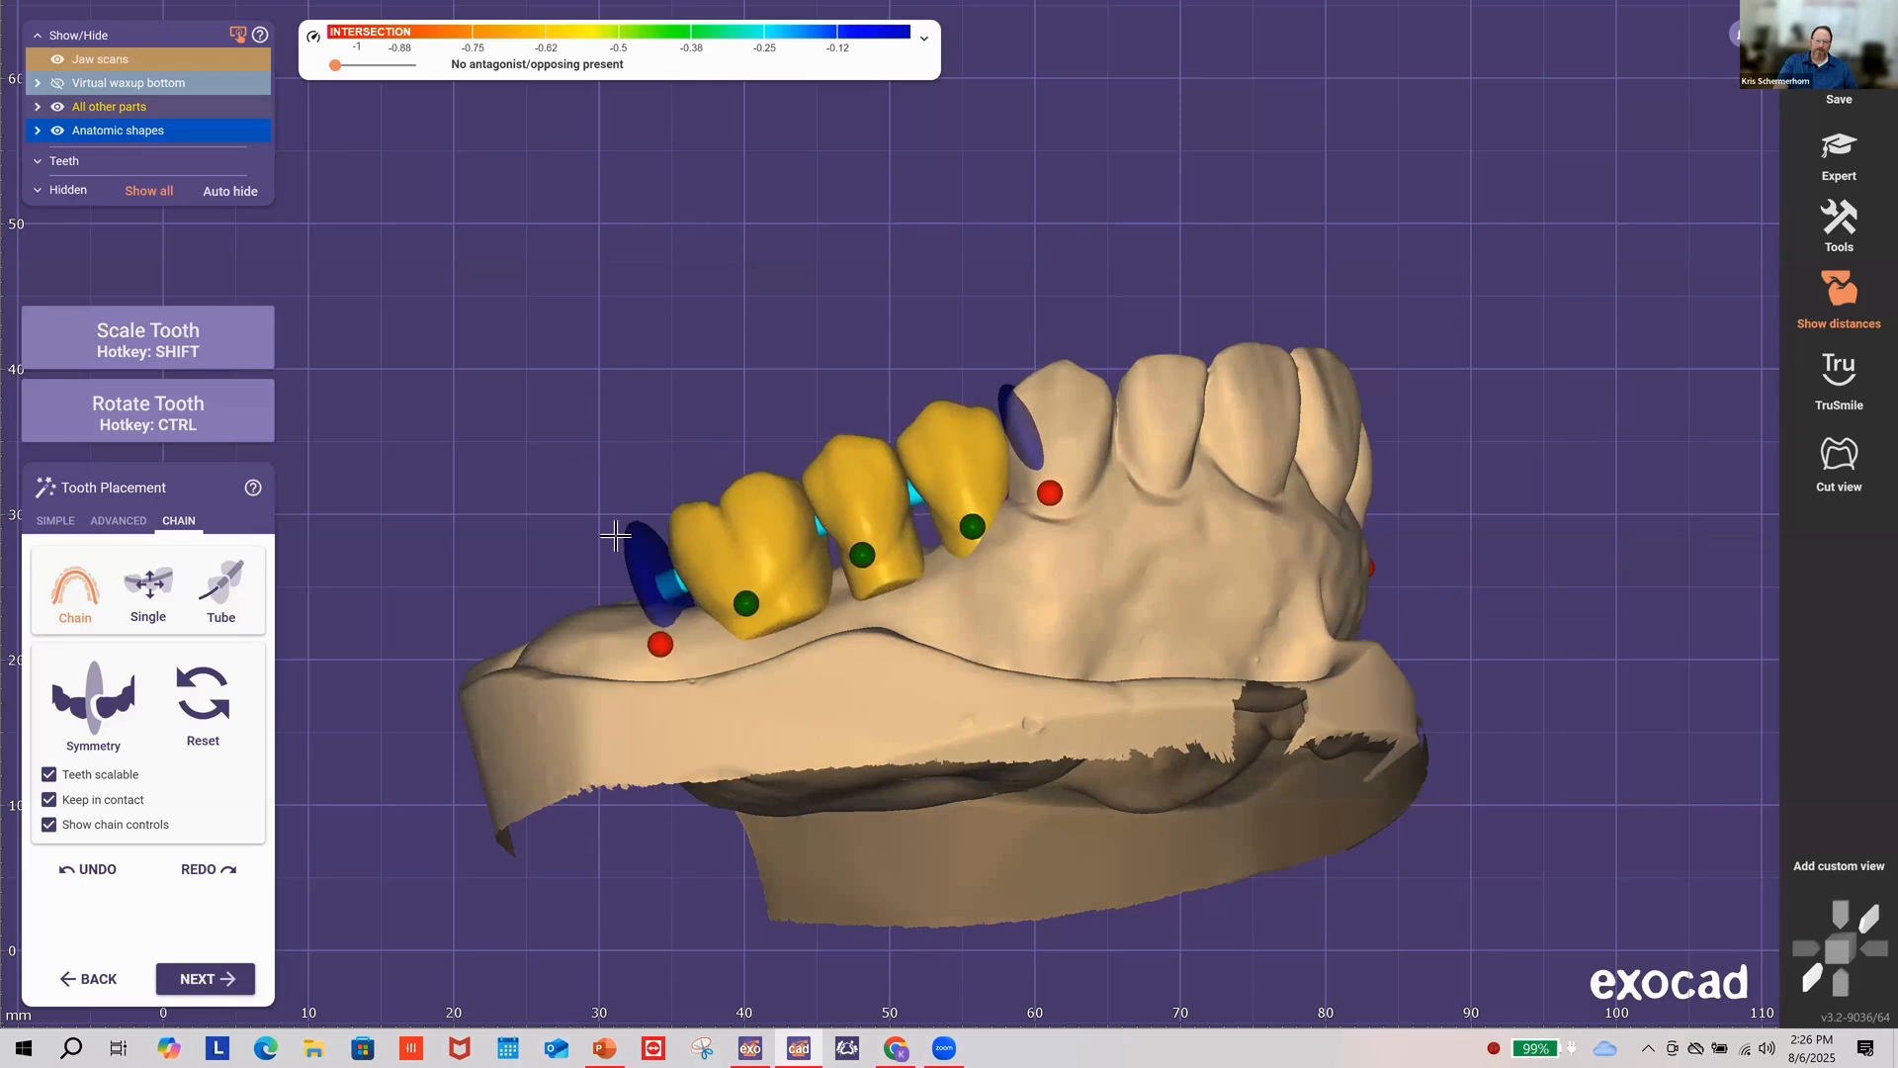
{"action": "left_click_drag", "start_coordinate": [615, 535], "coordinate": [606, 510]}
{"action": "right_click_drag", "start_coordinate": [1048, 558], "coordinate": [1046, 560]}
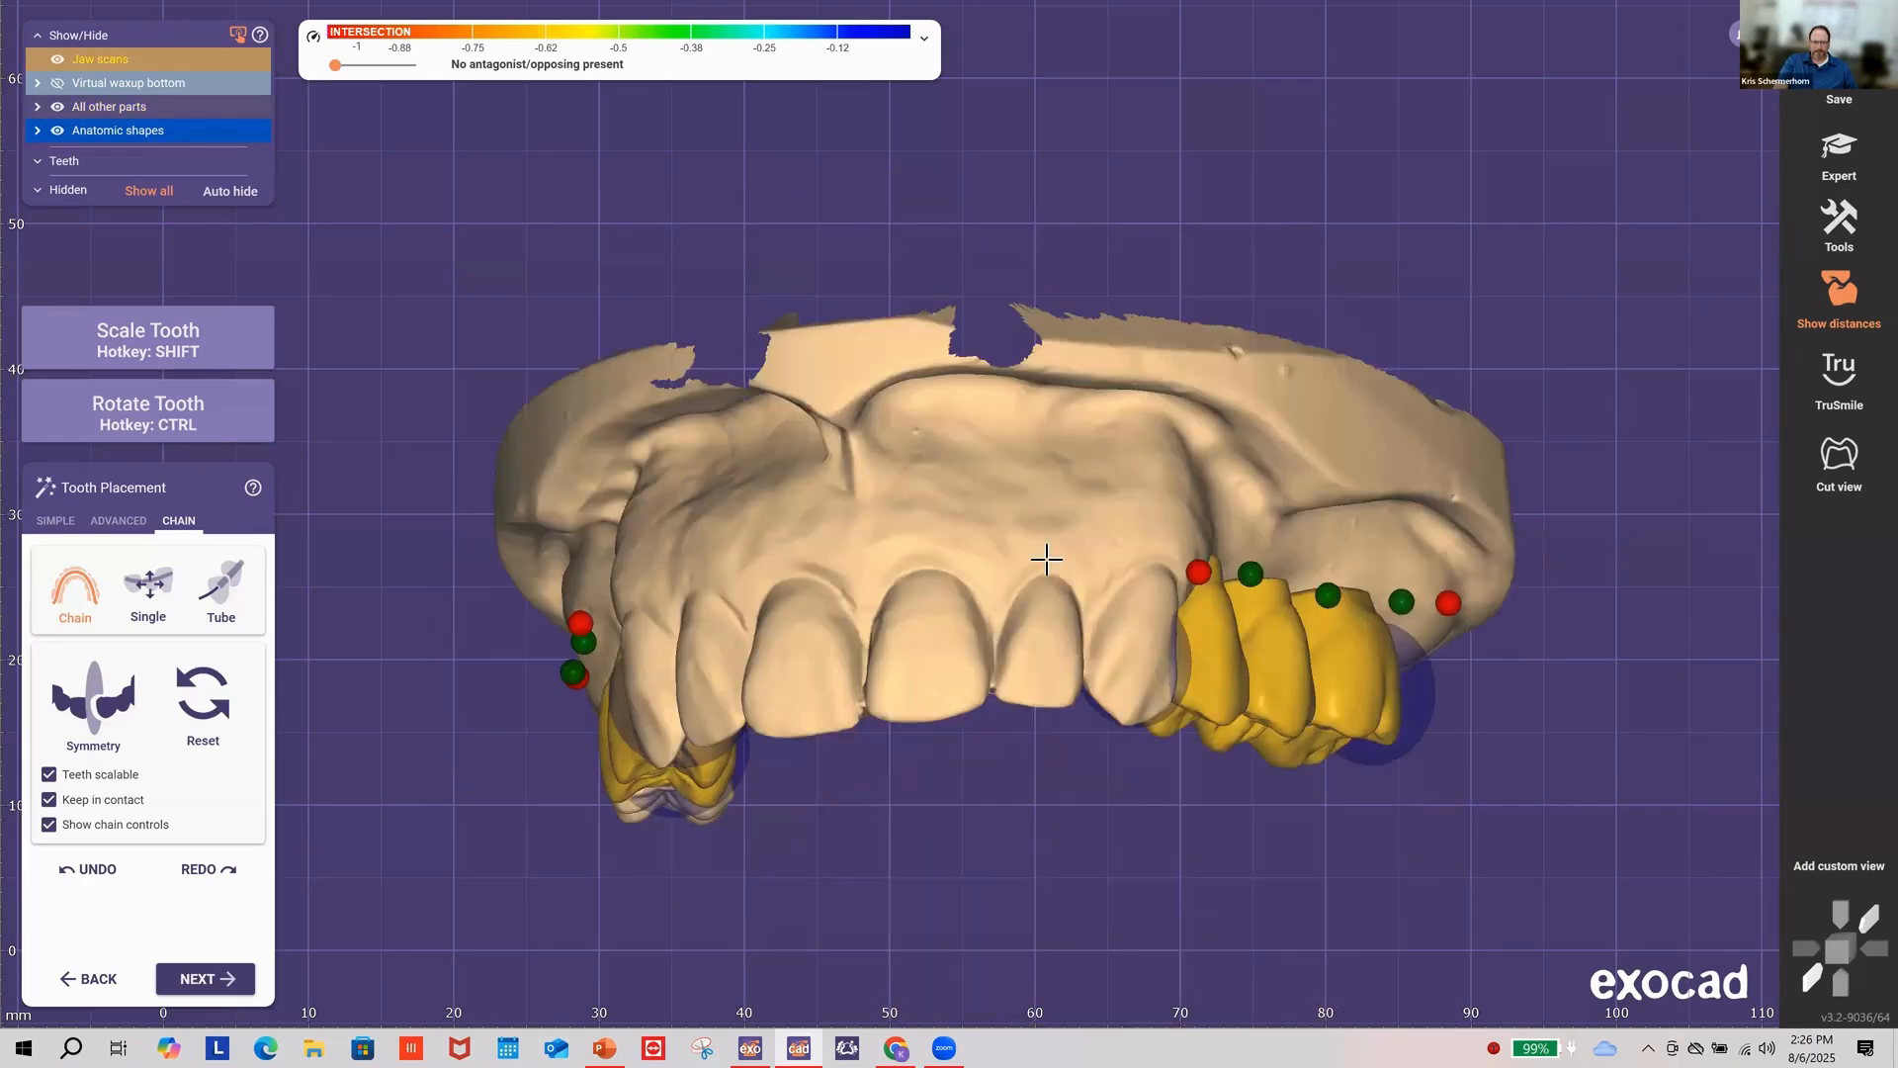
{"action": "right_click_drag", "start_coordinate": [1306, 686], "coordinate": [1438, 712]}
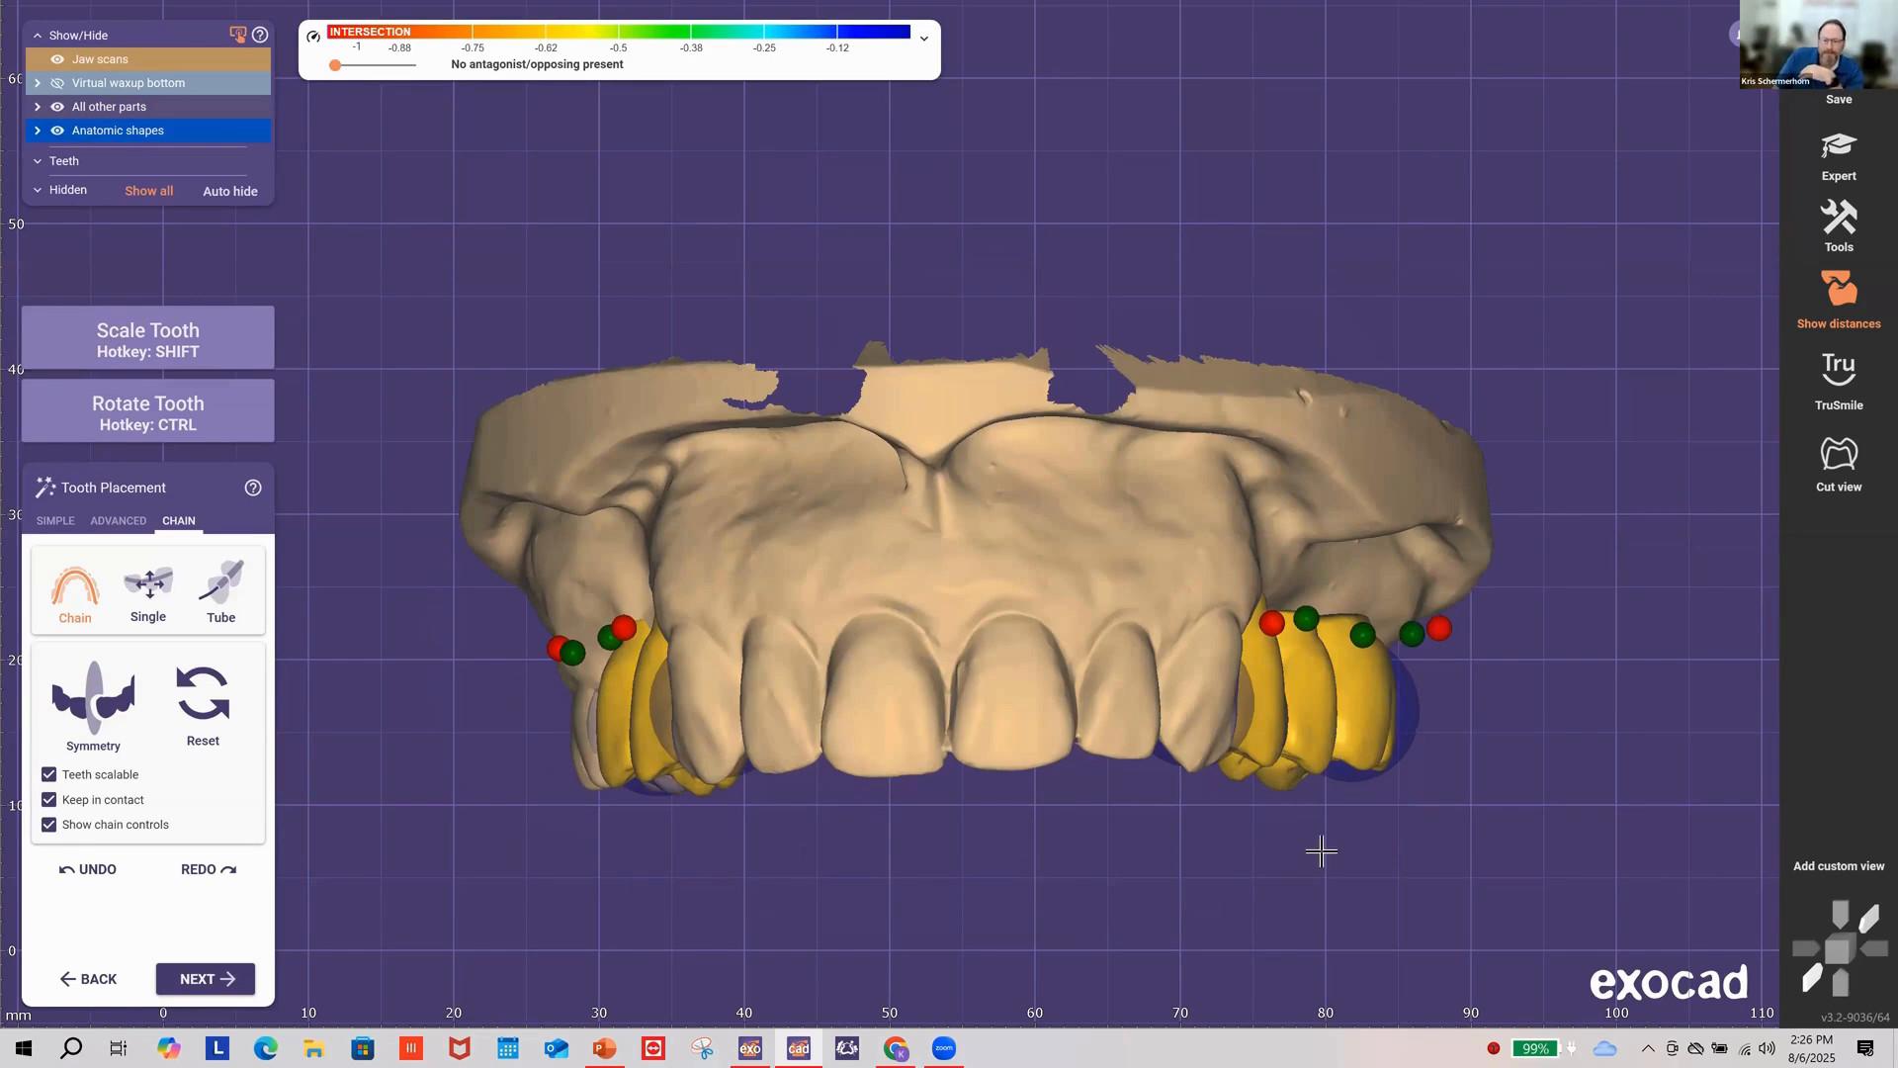
Step: In occlusal view, drag the right chain's end to reposition and resize its molar and premolars
{"action": "right_click_drag", "start_coordinate": [1322, 848], "coordinate": [1327, 623]}
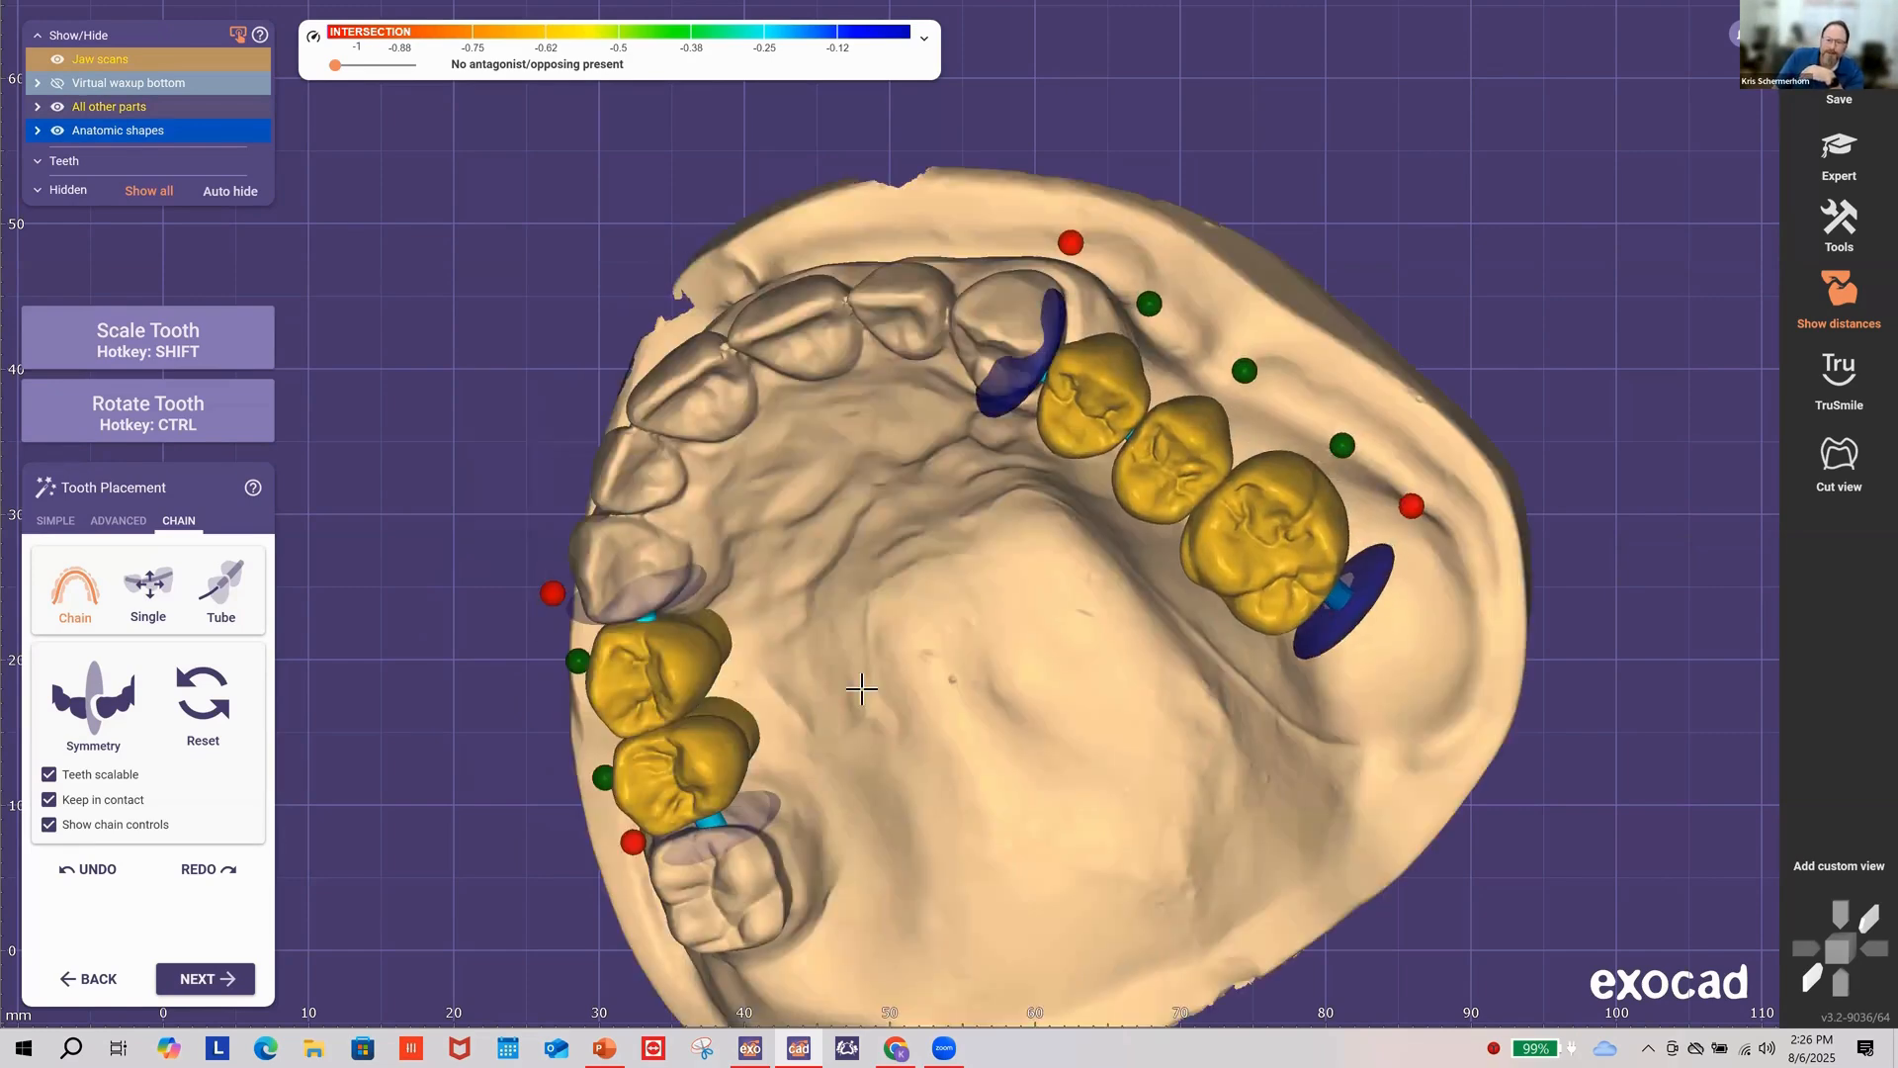
{"action": "right_click_drag", "start_coordinate": [895, 731], "coordinate": [916, 724]}
{"action": "right_click_drag", "start_coordinate": [1110, 427], "coordinate": [1114, 398]}
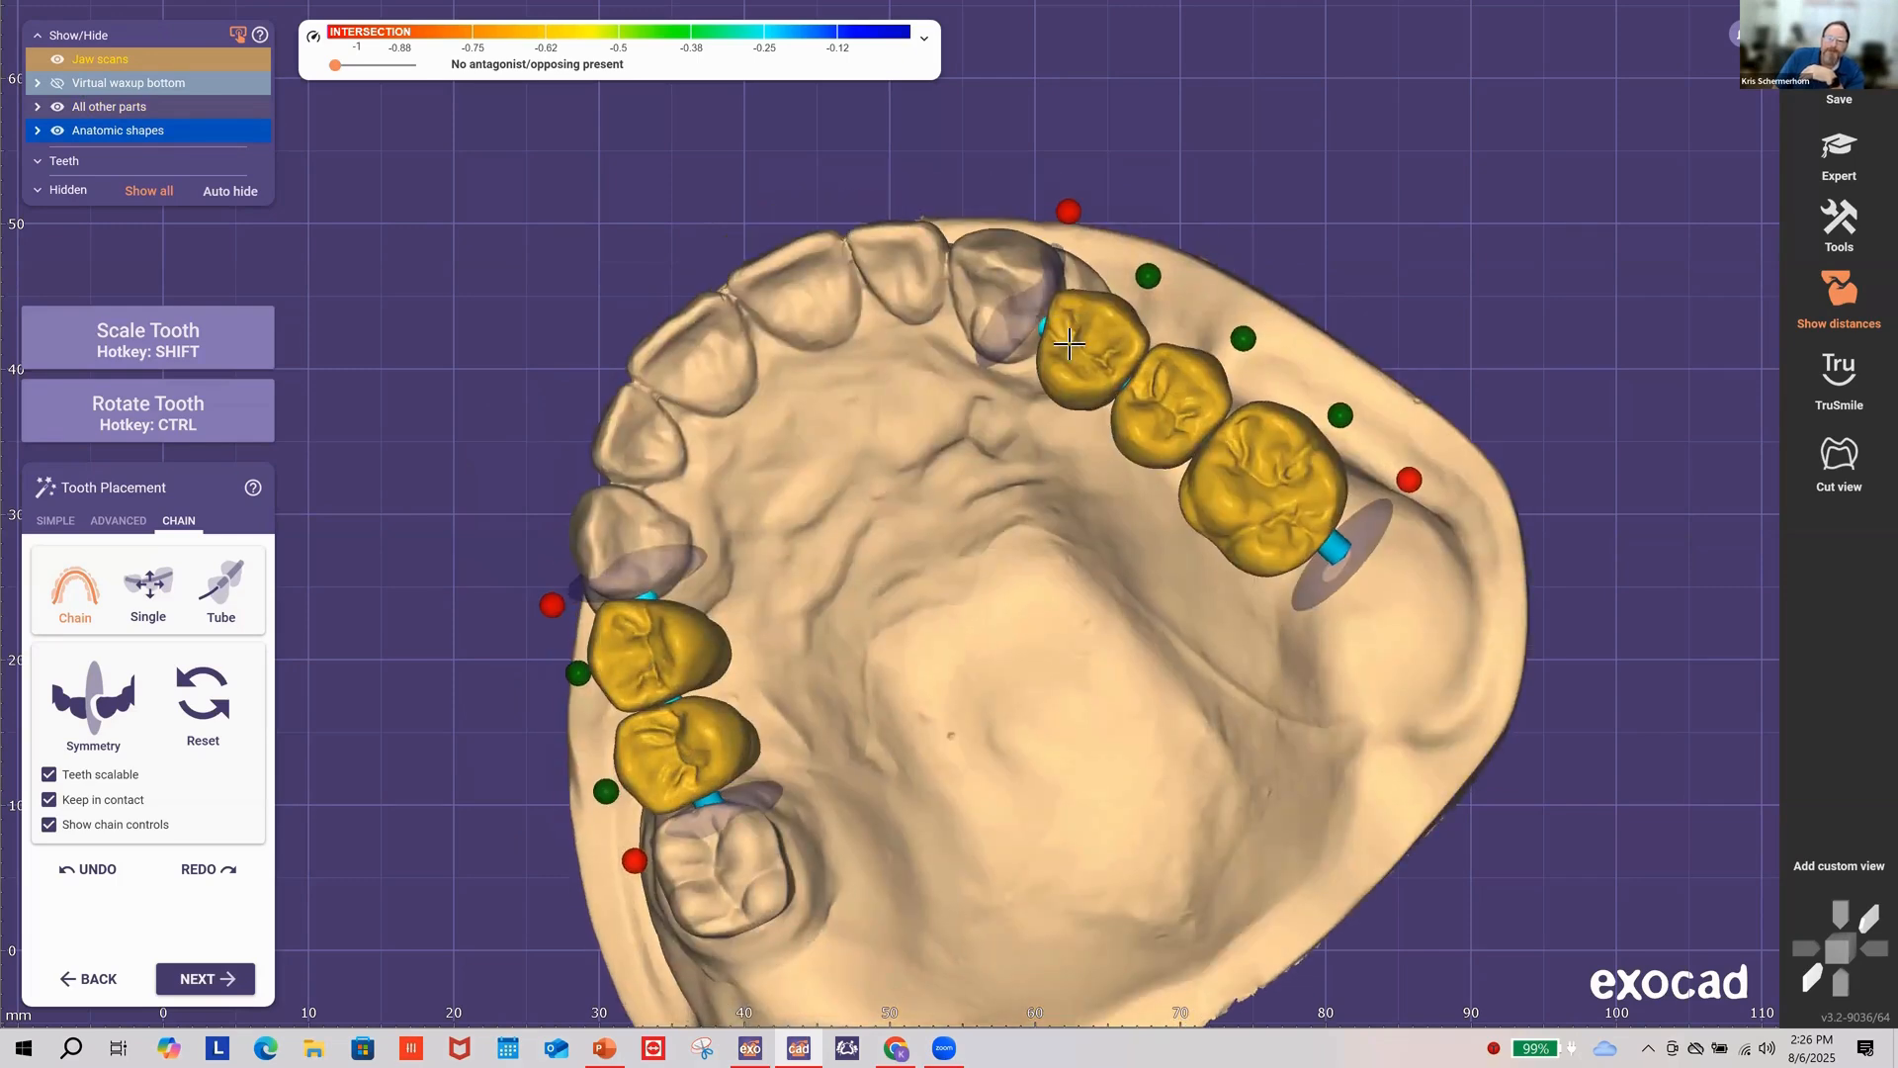
{"action": "left_click_drag", "start_coordinate": [1050, 288], "coordinate": [1056, 279]}
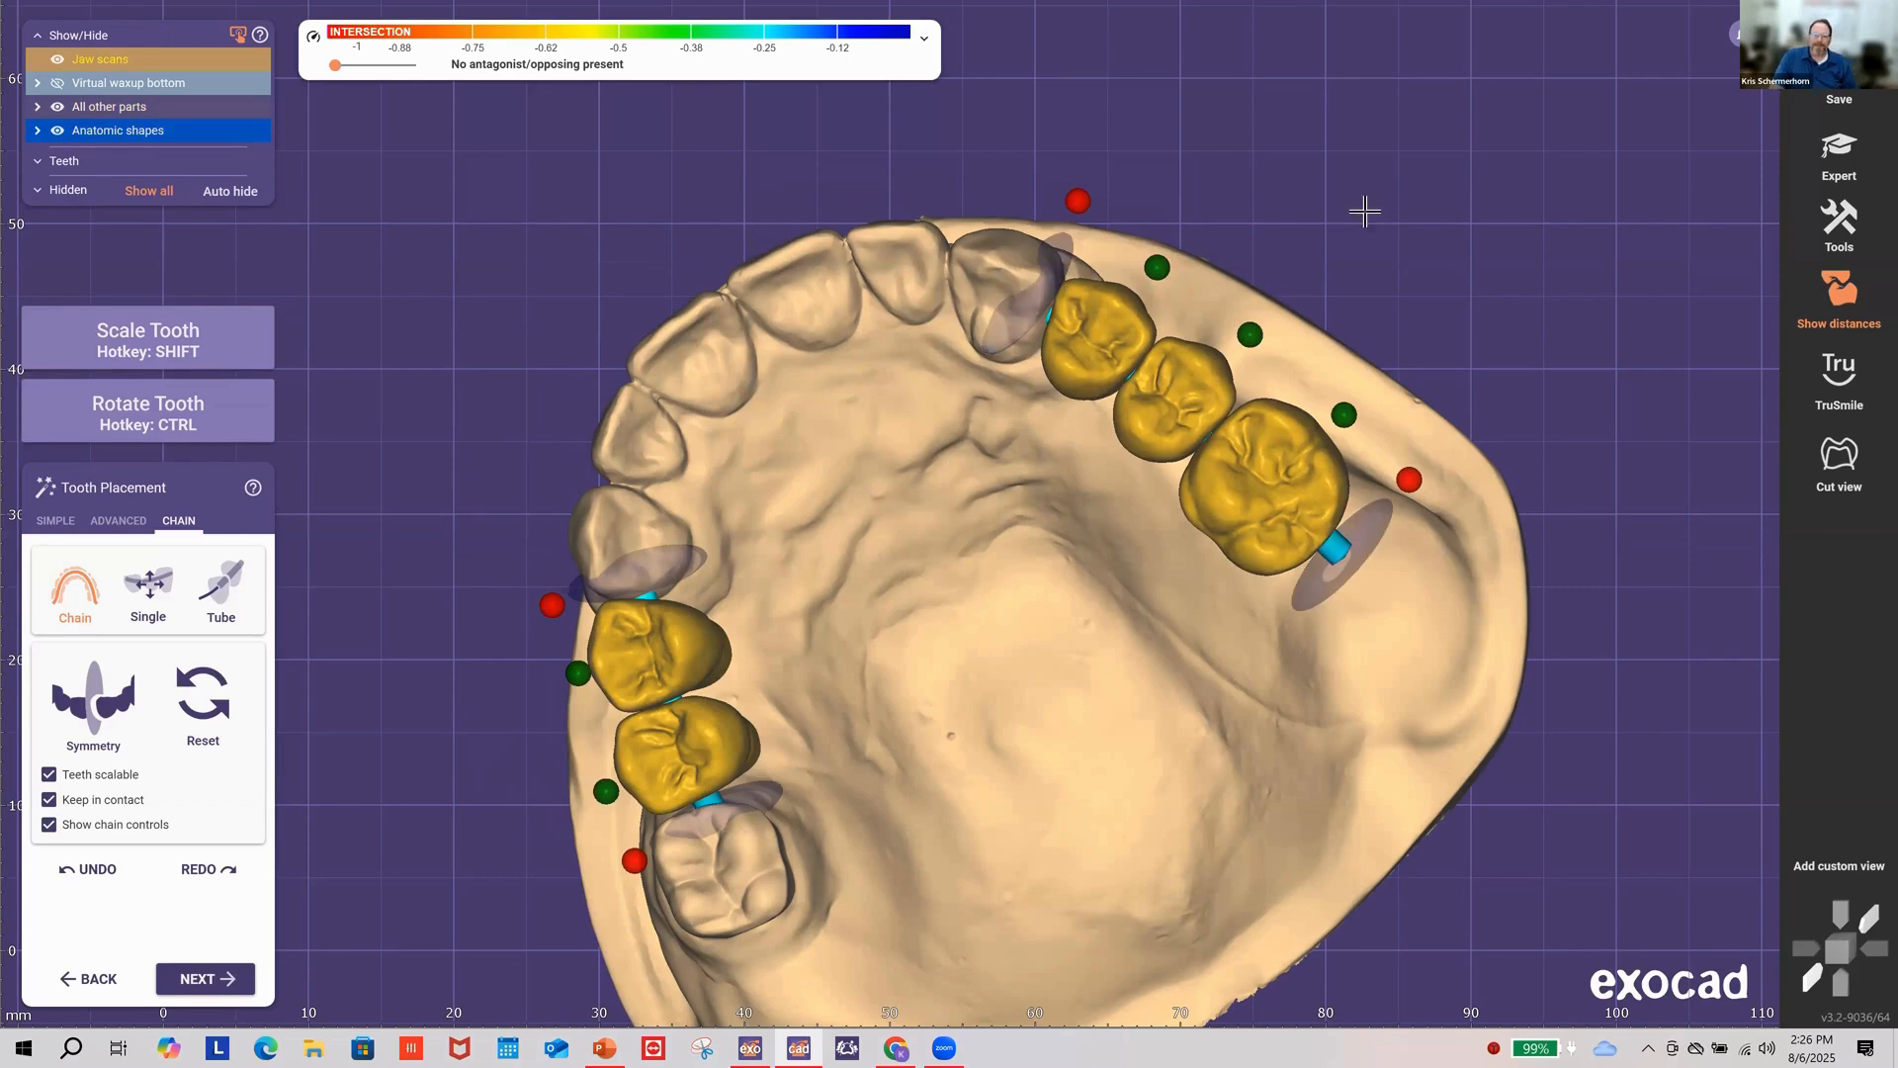
{"action": "right_click_drag", "start_coordinate": [1356, 207], "coordinate": [1356, 208]}
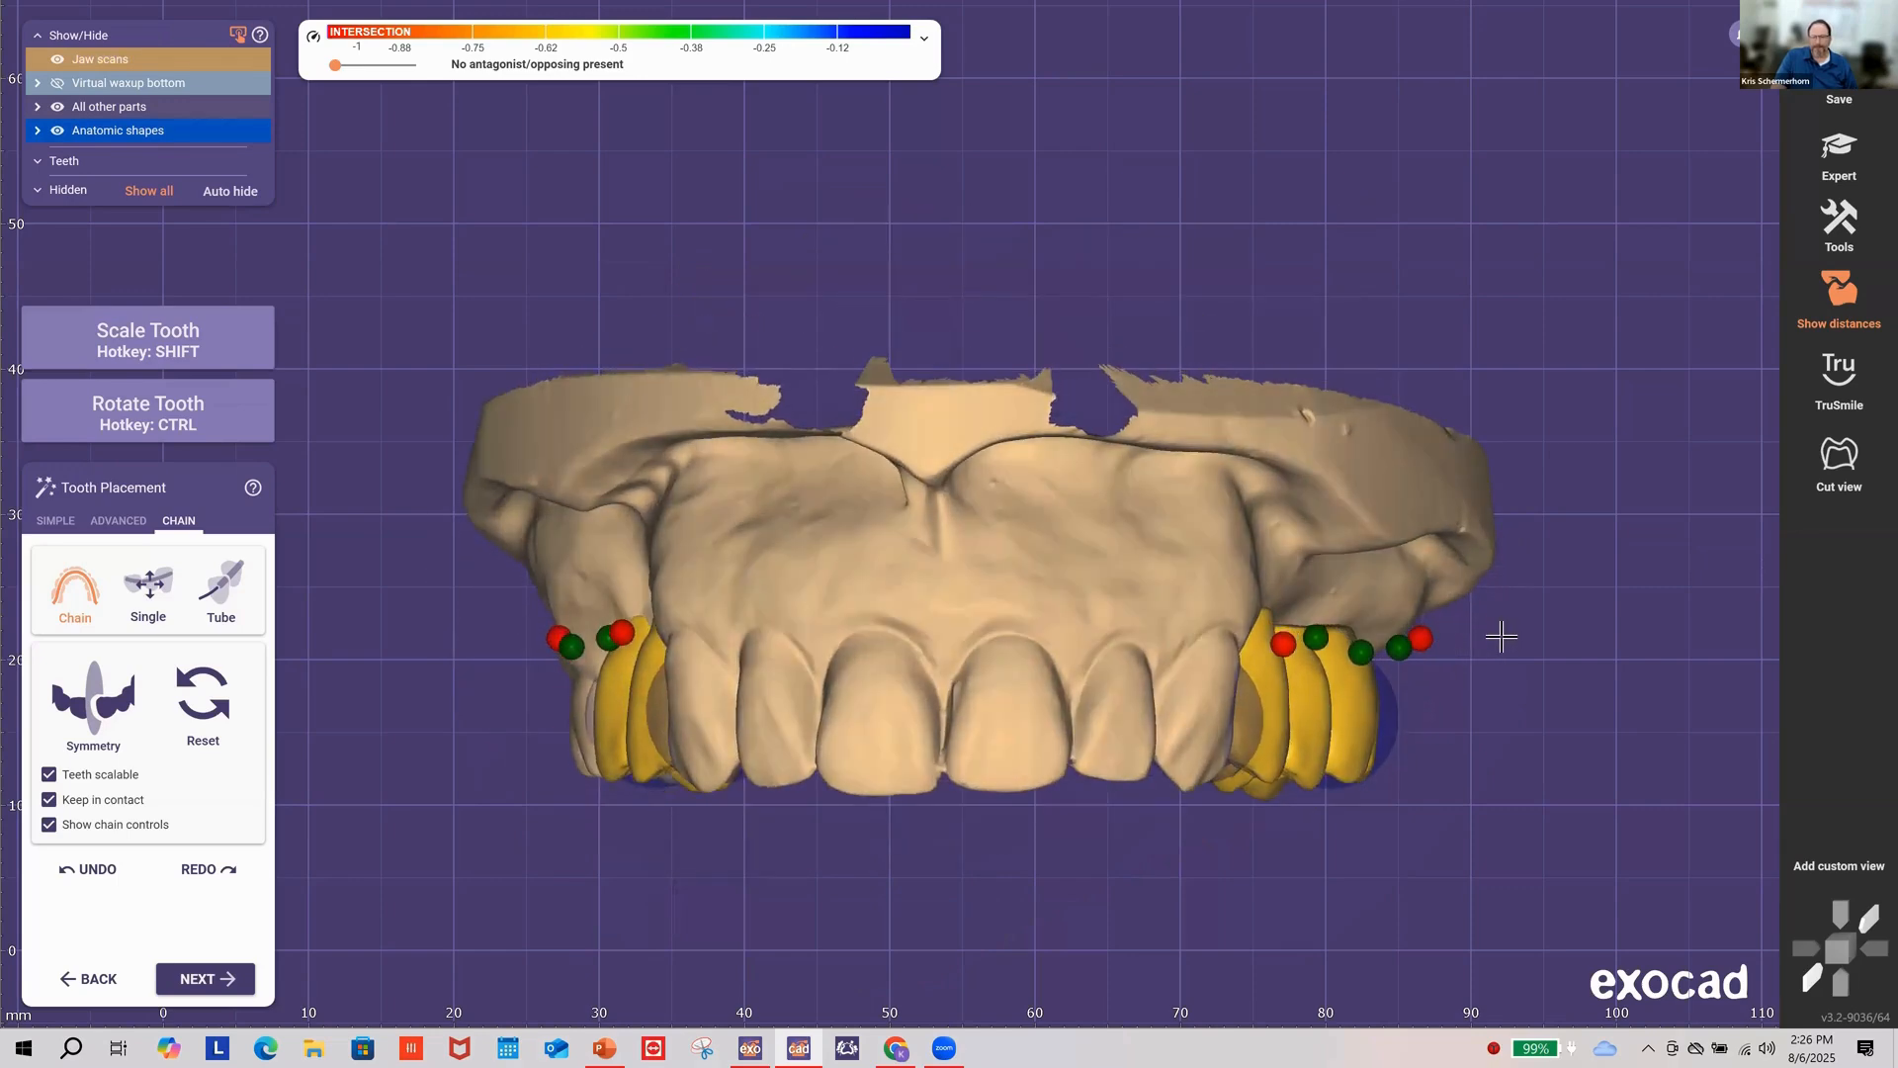
{"action": "right_click_drag", "start_coordinate": [1147, 781], "coordinate": [1098, 701]}
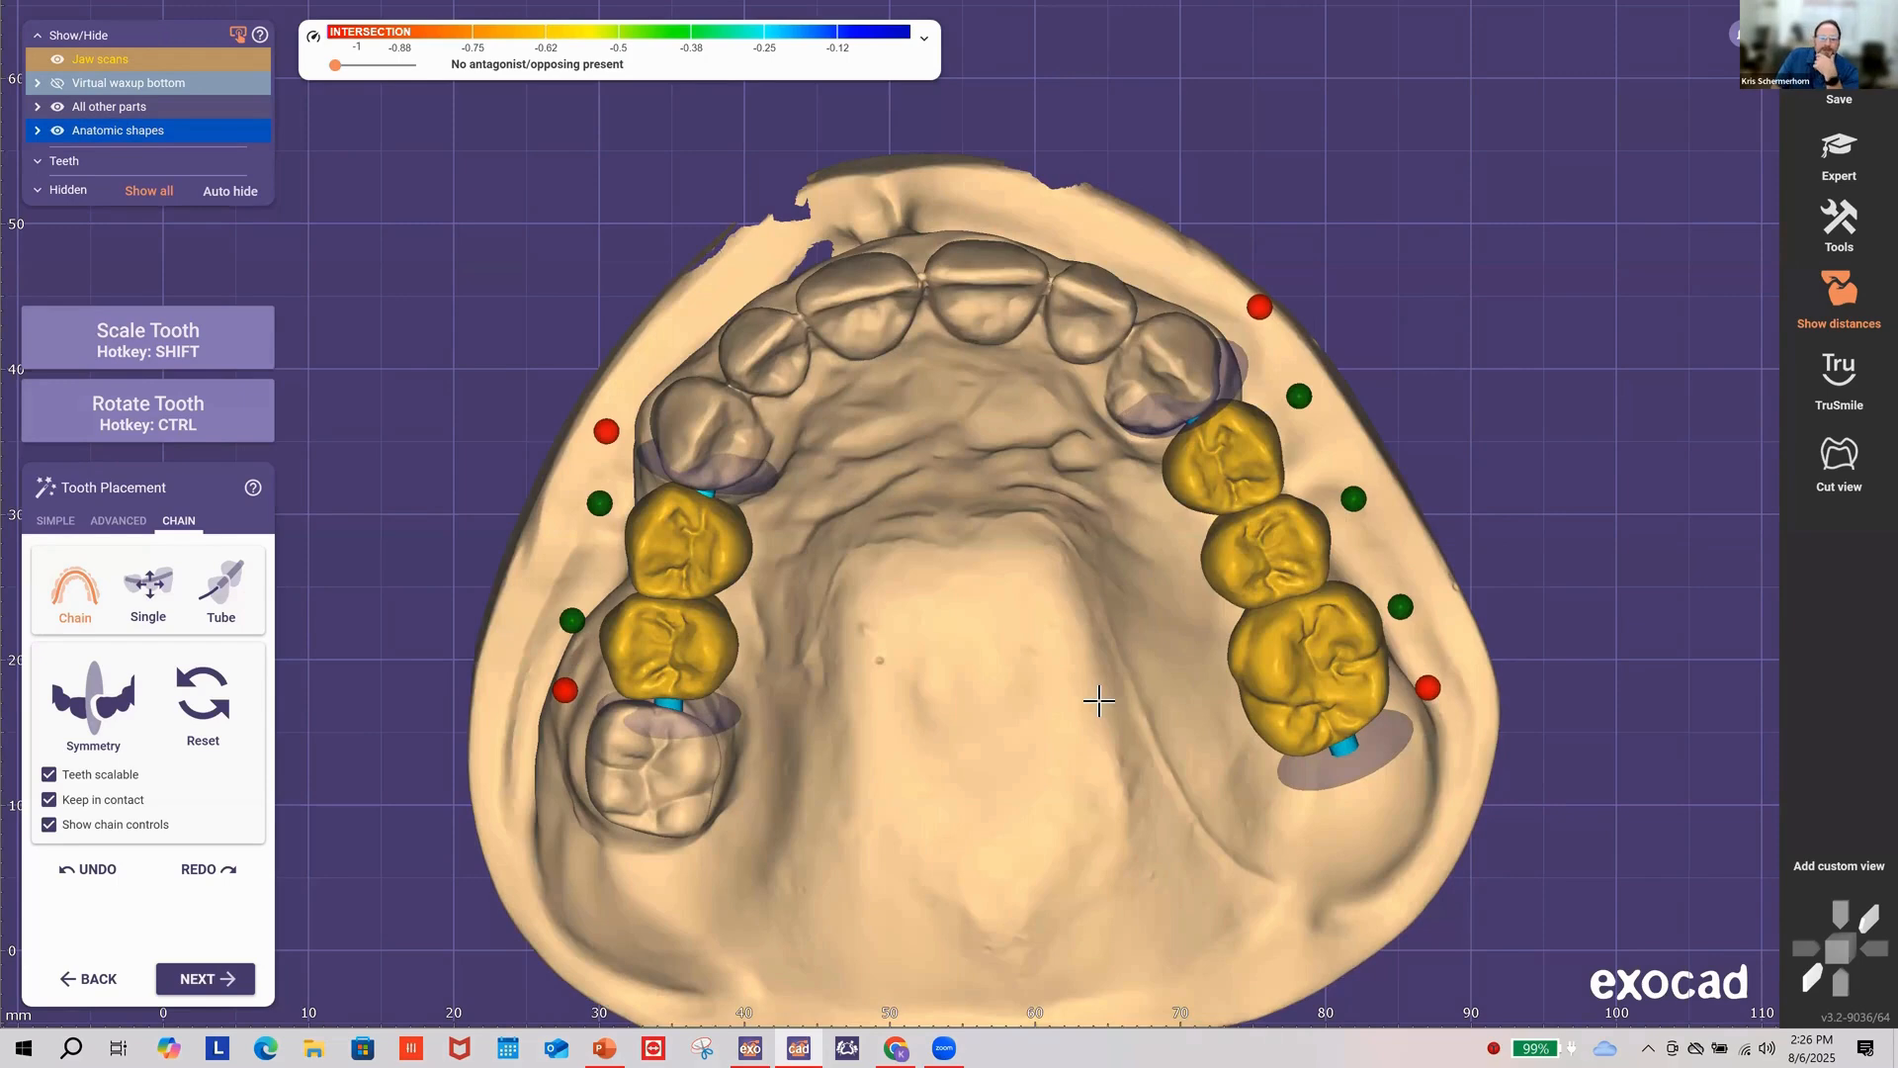
{"action": "right_click_drag", "start_coordinate": [1361, 753], "coordinate": [1359, 732]}
{"action": "left_click_drag", "start_coordinate": [1361, 738], "coordinate": [1355, 706]}
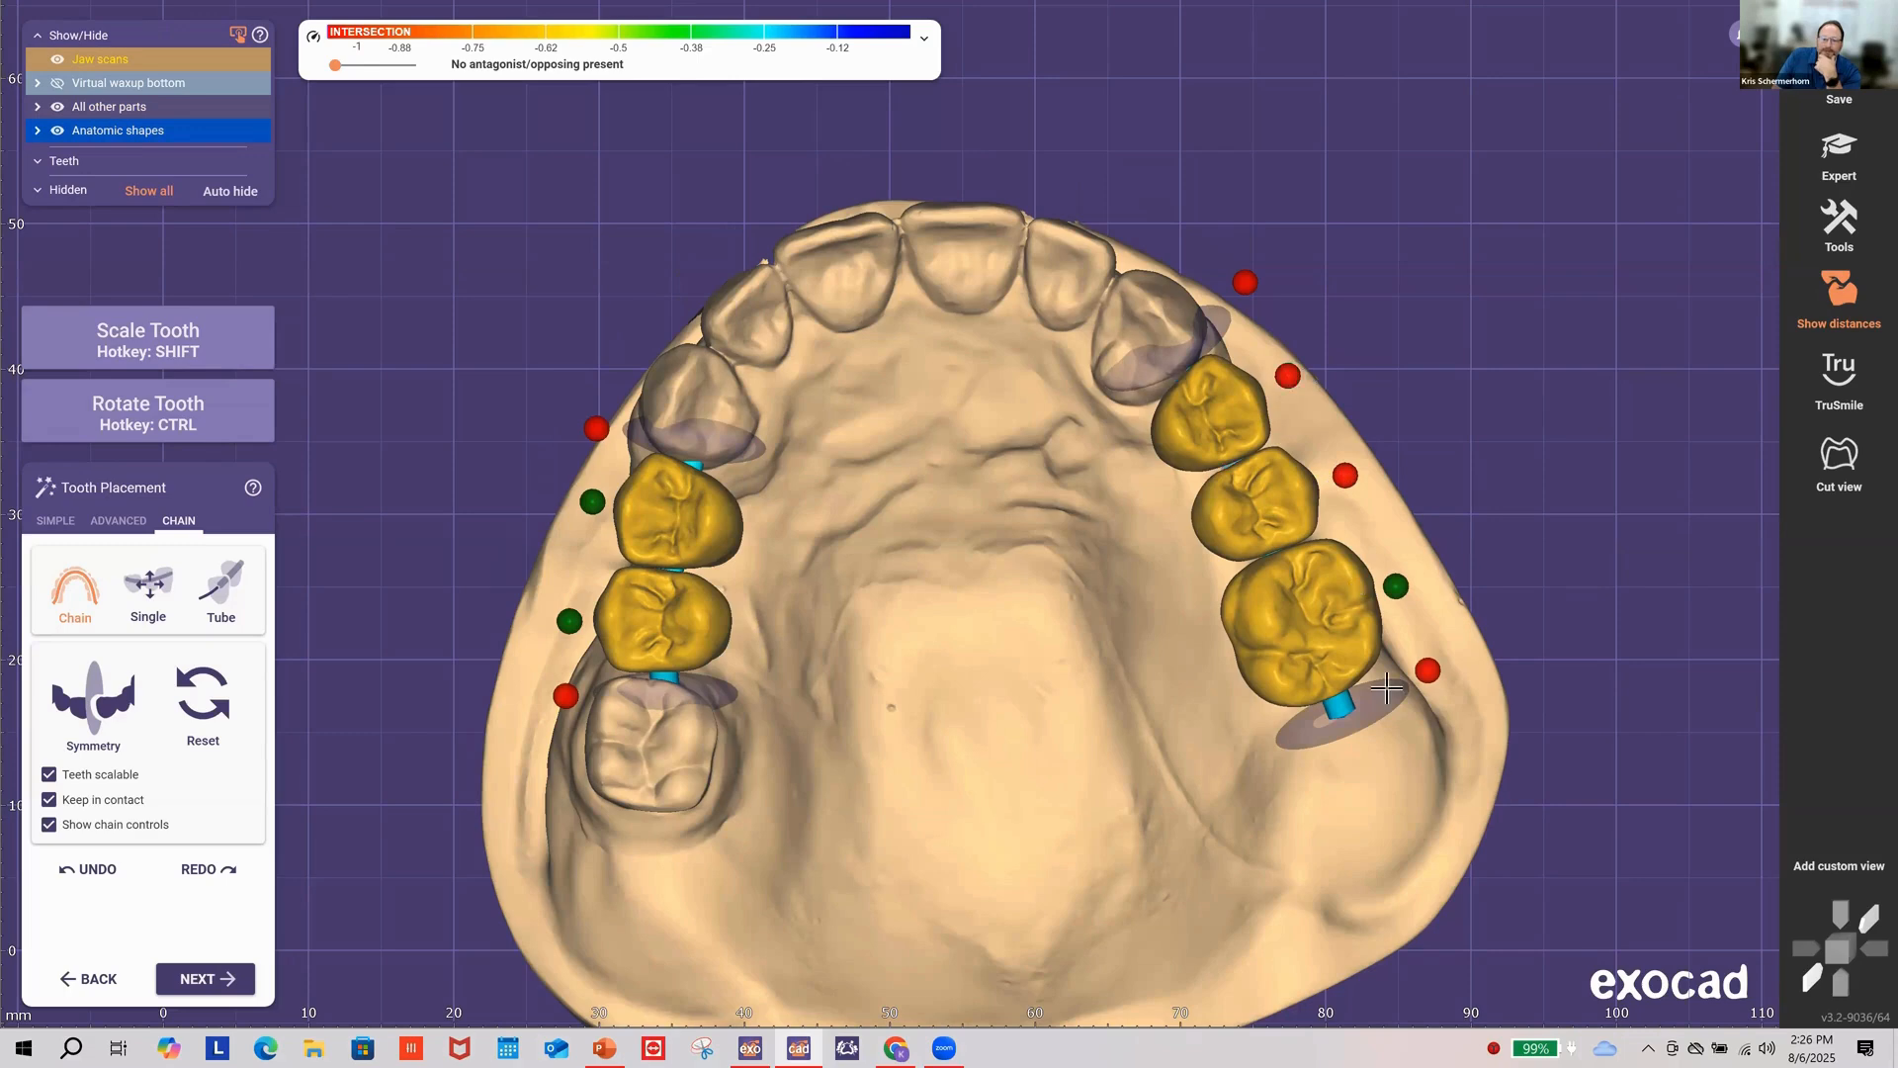
{"action": "left_click_drag", "start_coordinate": [1372, 691], "coordinate": [1380, 724]}
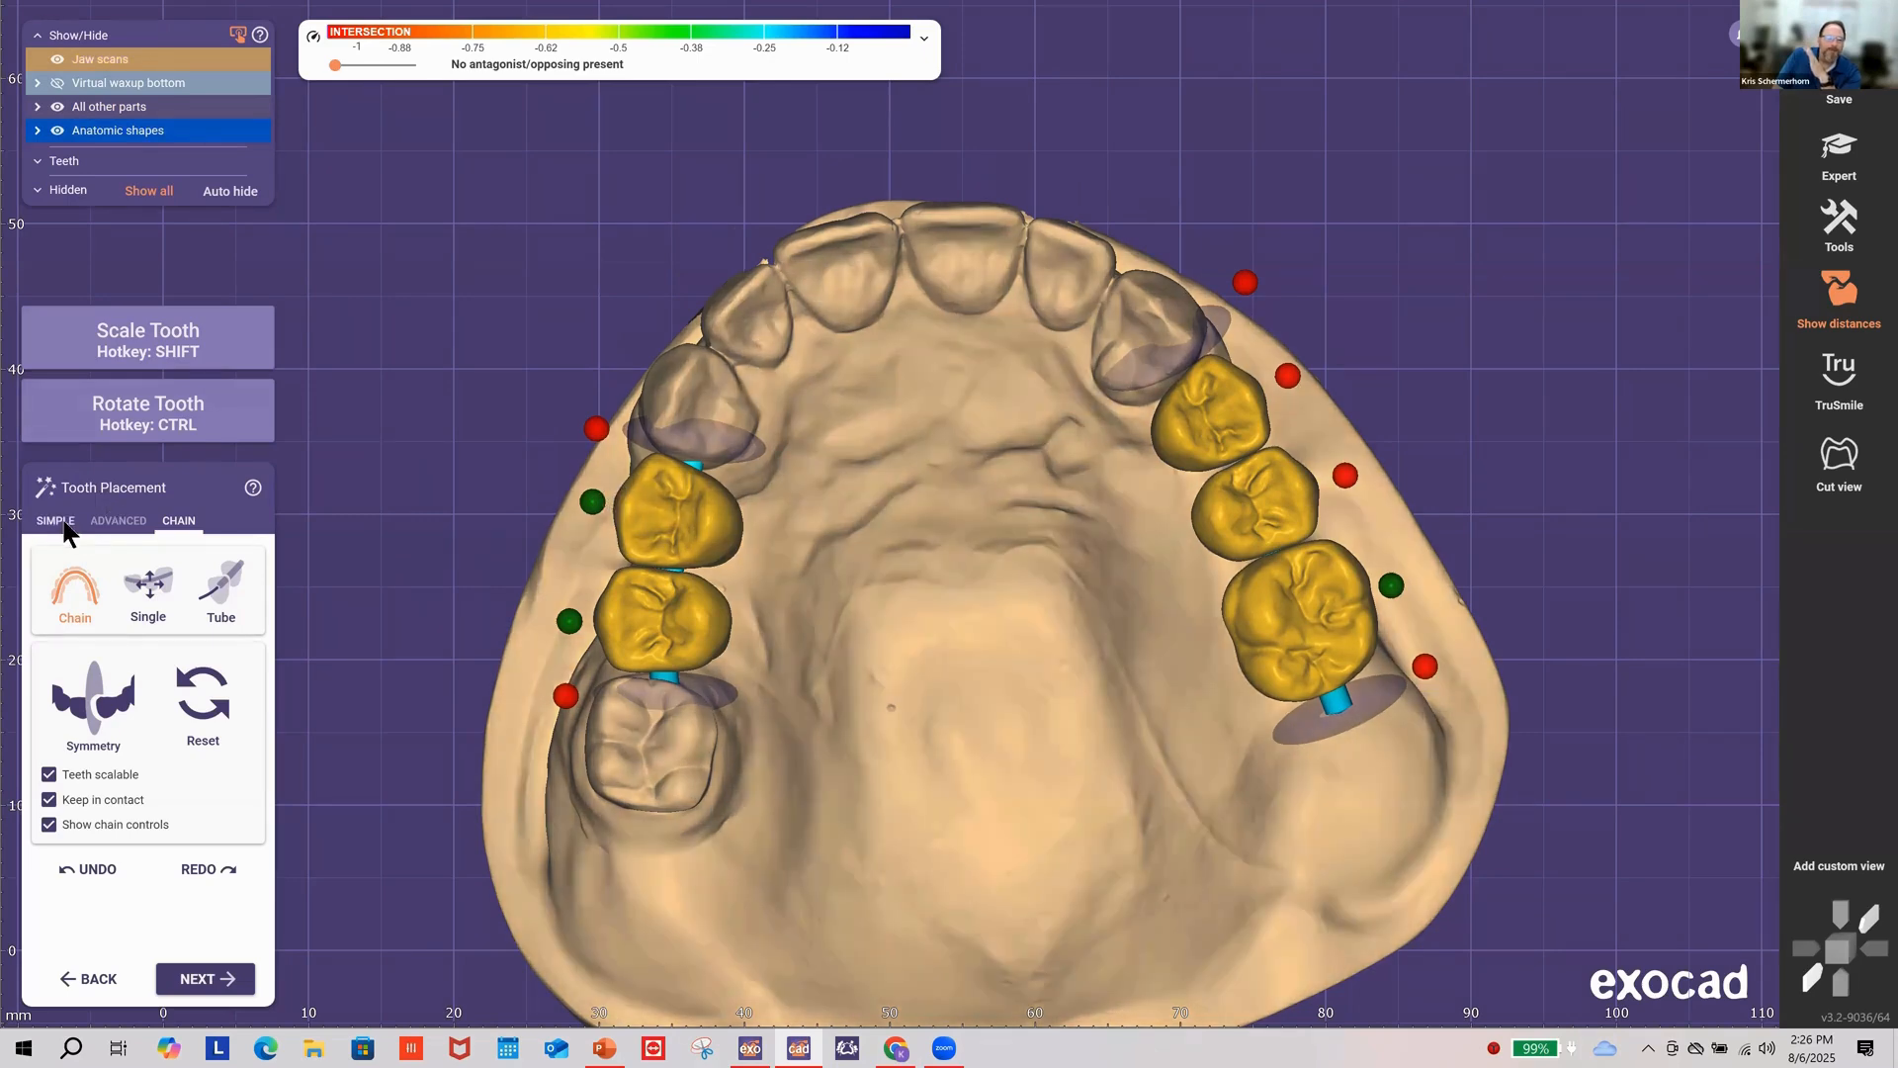
Step: Rotate and shift the second gold premolar into line with the arch, then slightly shrink it
{"action": "right_click_drag", "start_coordinate": [771, 516], "coordinate": [985, 324]}
{"action": "scroll", "coordinate": [974, 341], "scroll_direction": "up", "scroll_amount": 4}
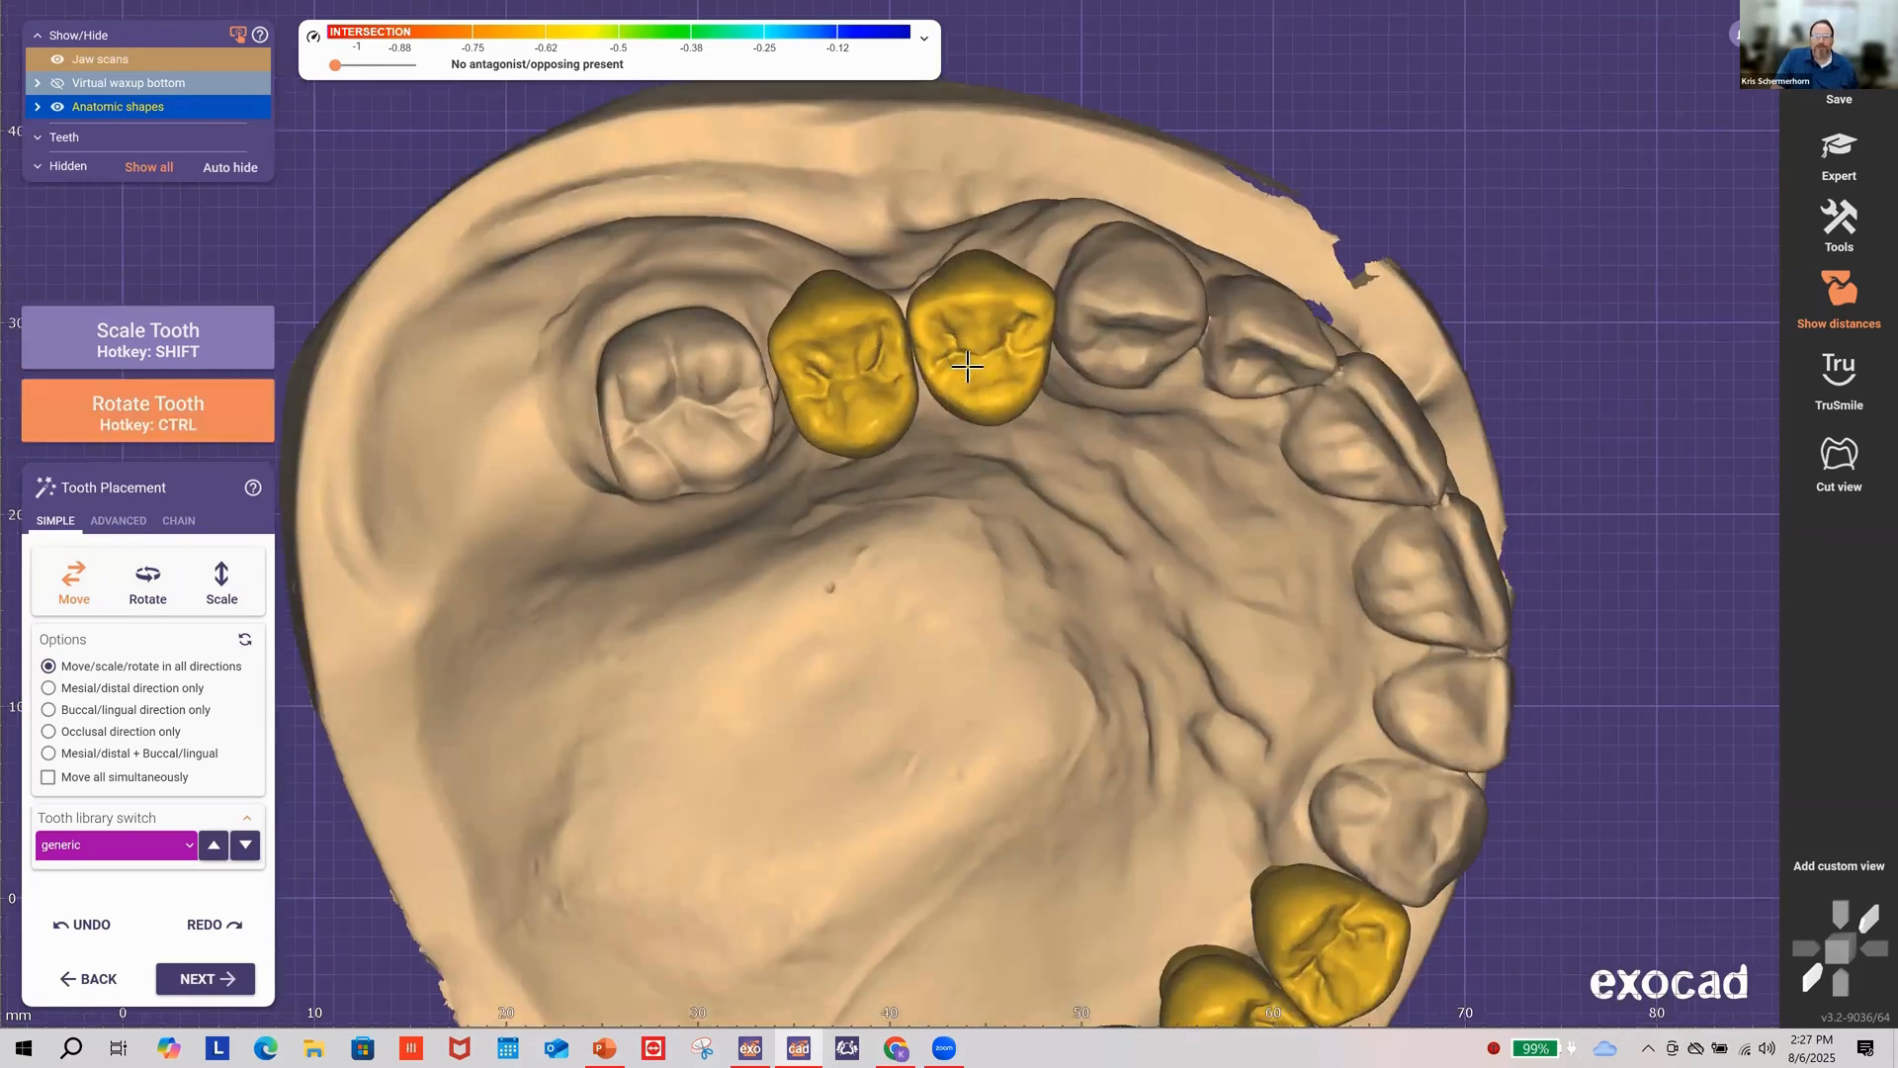
{"action": "mouse_move", "coordinate": [962, 358]}
{"action": "left_mouse_down", "text": "ctrl"}
{"action": "mouse_move", "coordinate": [1028, 362]}
{"action": "mouse_move", "coordinate": [995, 362]}
{"action": "left_mouse_up", "text": "ctrl"}
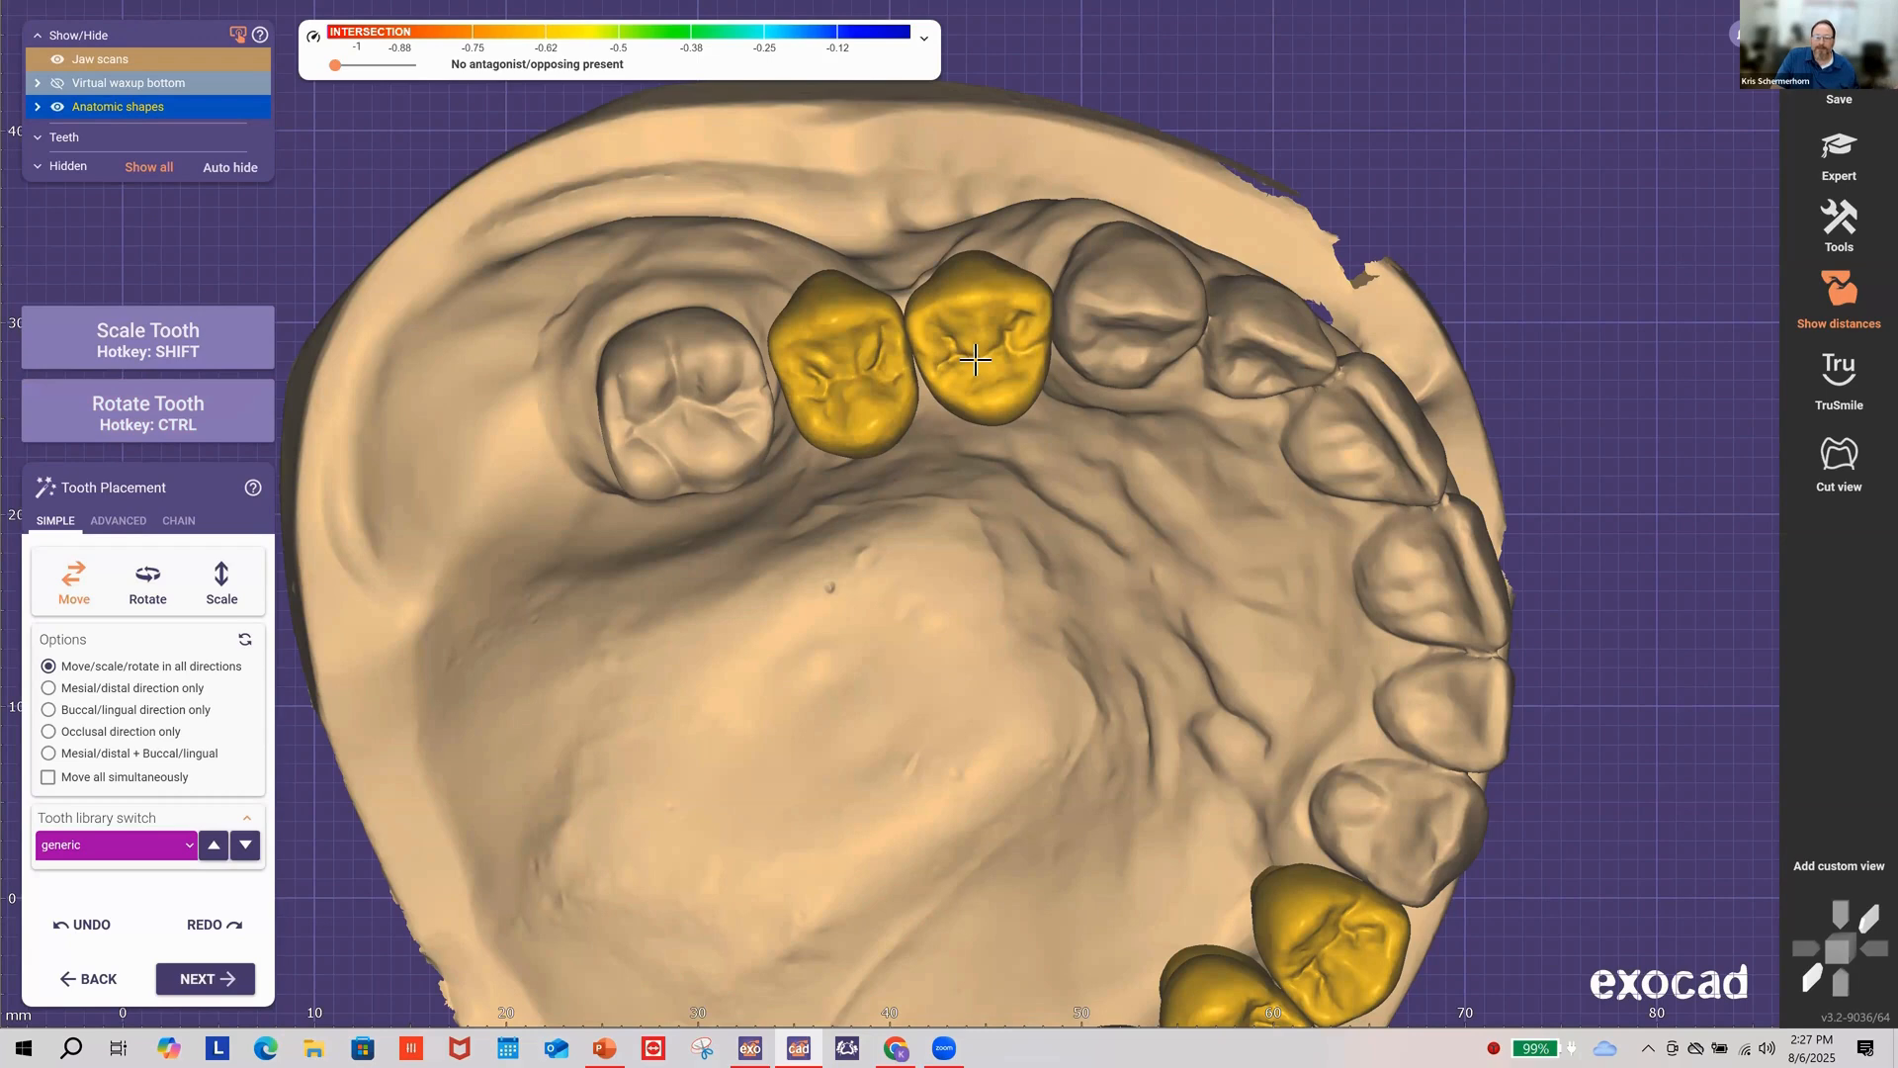
{"action": "left_click_drag", "start_coordinate": [977, 348], "coordinate": [970, 352]}
{"action": "right_click_drag", "start_coordinate": [1015, 420], "coordinate": [1135, 678]}
{"action": "right_click_drag", "start_coordinate": [1291, 615], "coordinate": [1248, 597]}
{"action": "left_click_drag", "start_coordinate": [1003, 308], "coordinate": [982, 281], "text": "ctrl"}
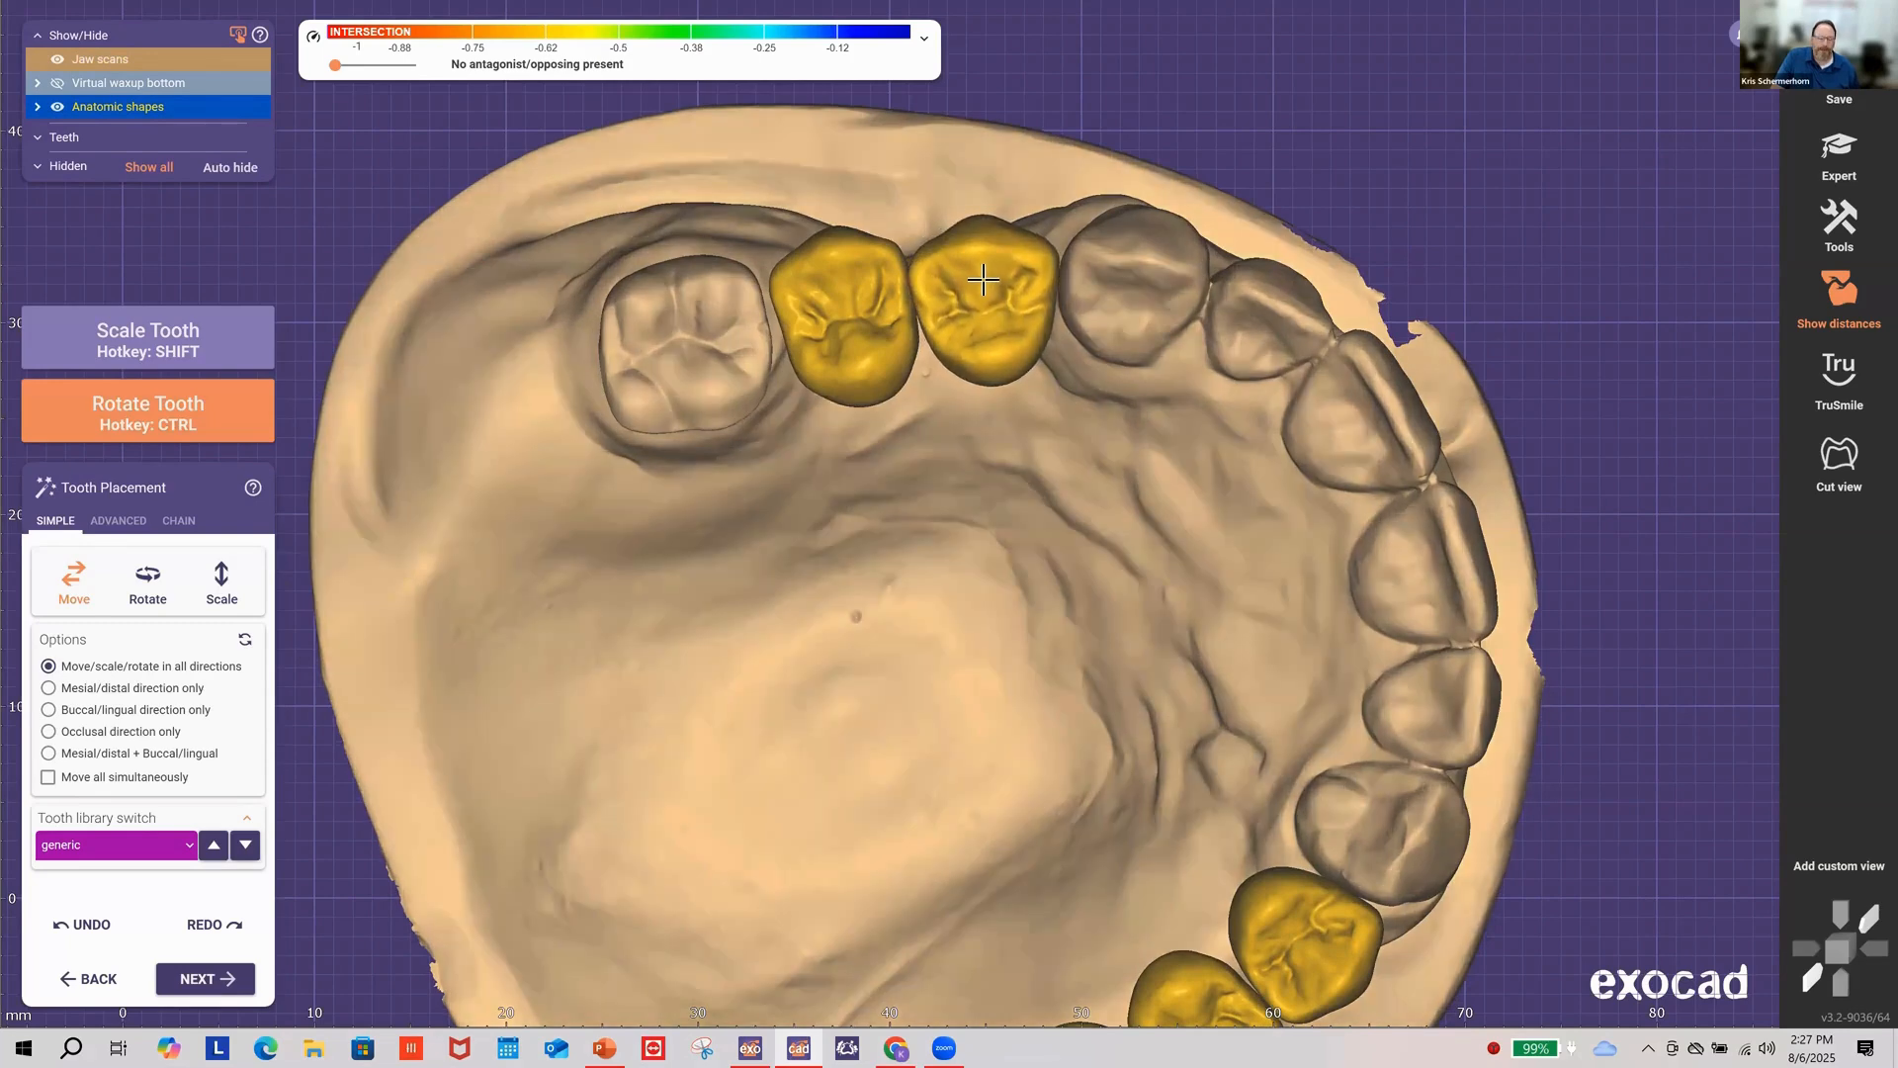
{"action": "key", "text": "shift"}
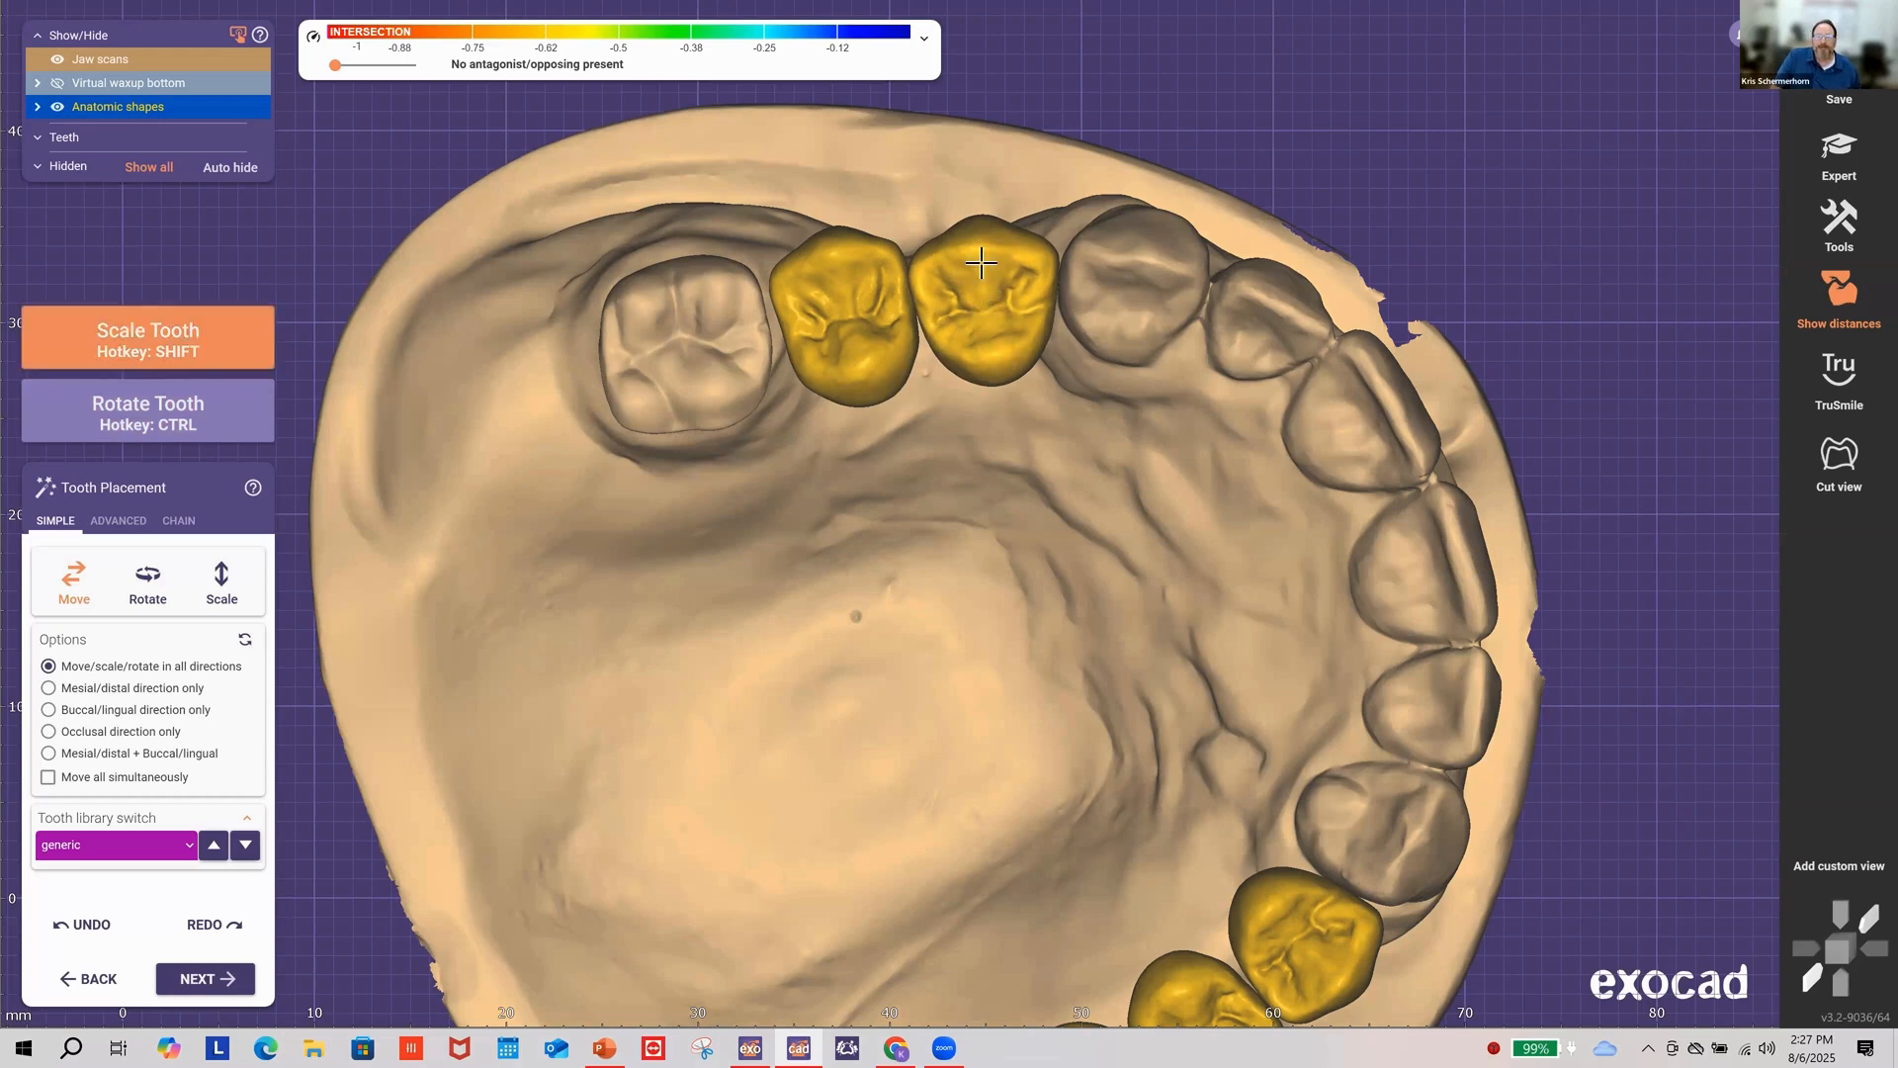
{"action": "mouse_move", "coordinate": [981, 257]}
{"action": "left_mouse_down", "text": "shift"}
{"action": "mouse_move", "coordinate": [984, 240]}
{"action": "mouse_move", "coordinate": [959, 300]}
{"action": "mouse_move", "coordinate": [970, 254]}
{"action": "mouse_move", "coordinate": [982, 277]}
{"action": "left_mouse_up", "text": "shift"}
Step: Move the first gold premolar slightly down and left, then check both premolars
{"action": "key", "text": "shift"}
{"action": "key", "text": "ctrl"}
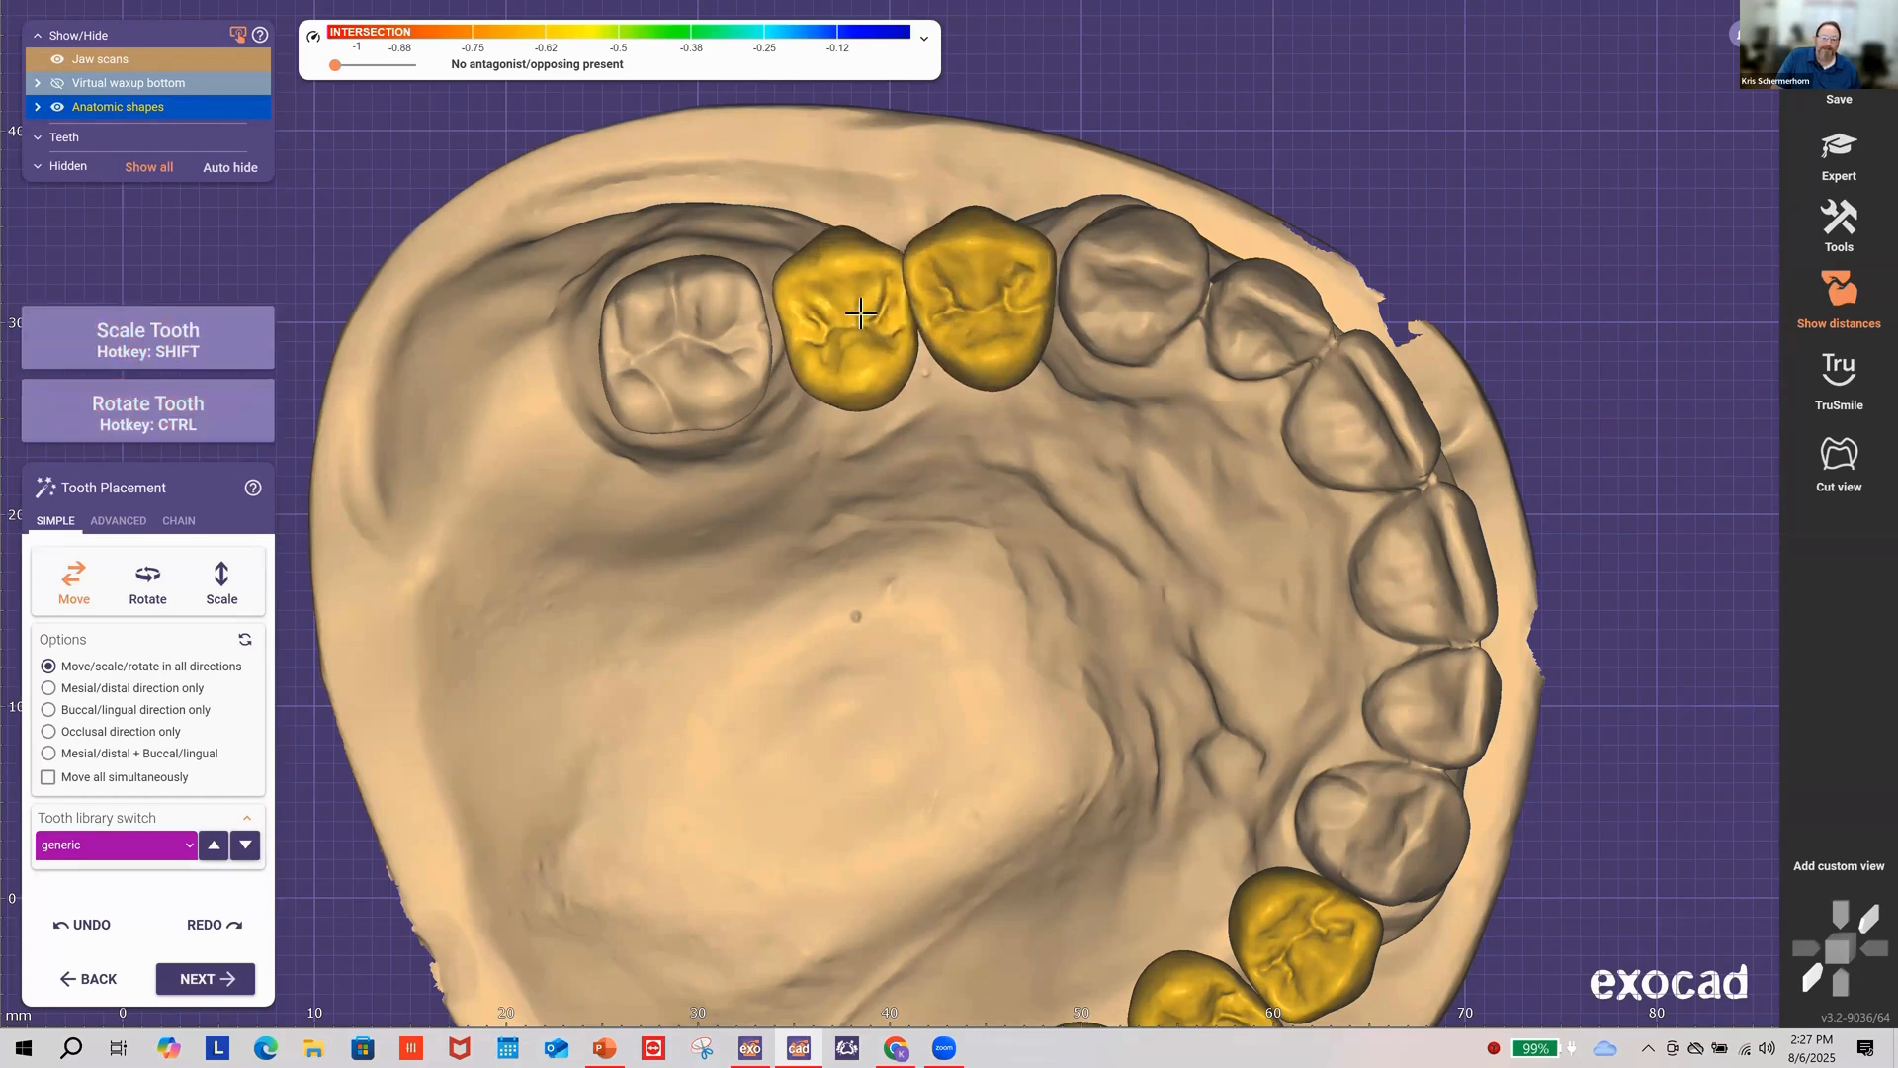
{"action": "left_click_drag", "start_coordinate": [872, 310], "coordinate": [834, 270]}
{"action": "key", "text": "shift"}
{"action": "key", "text": "shift"}
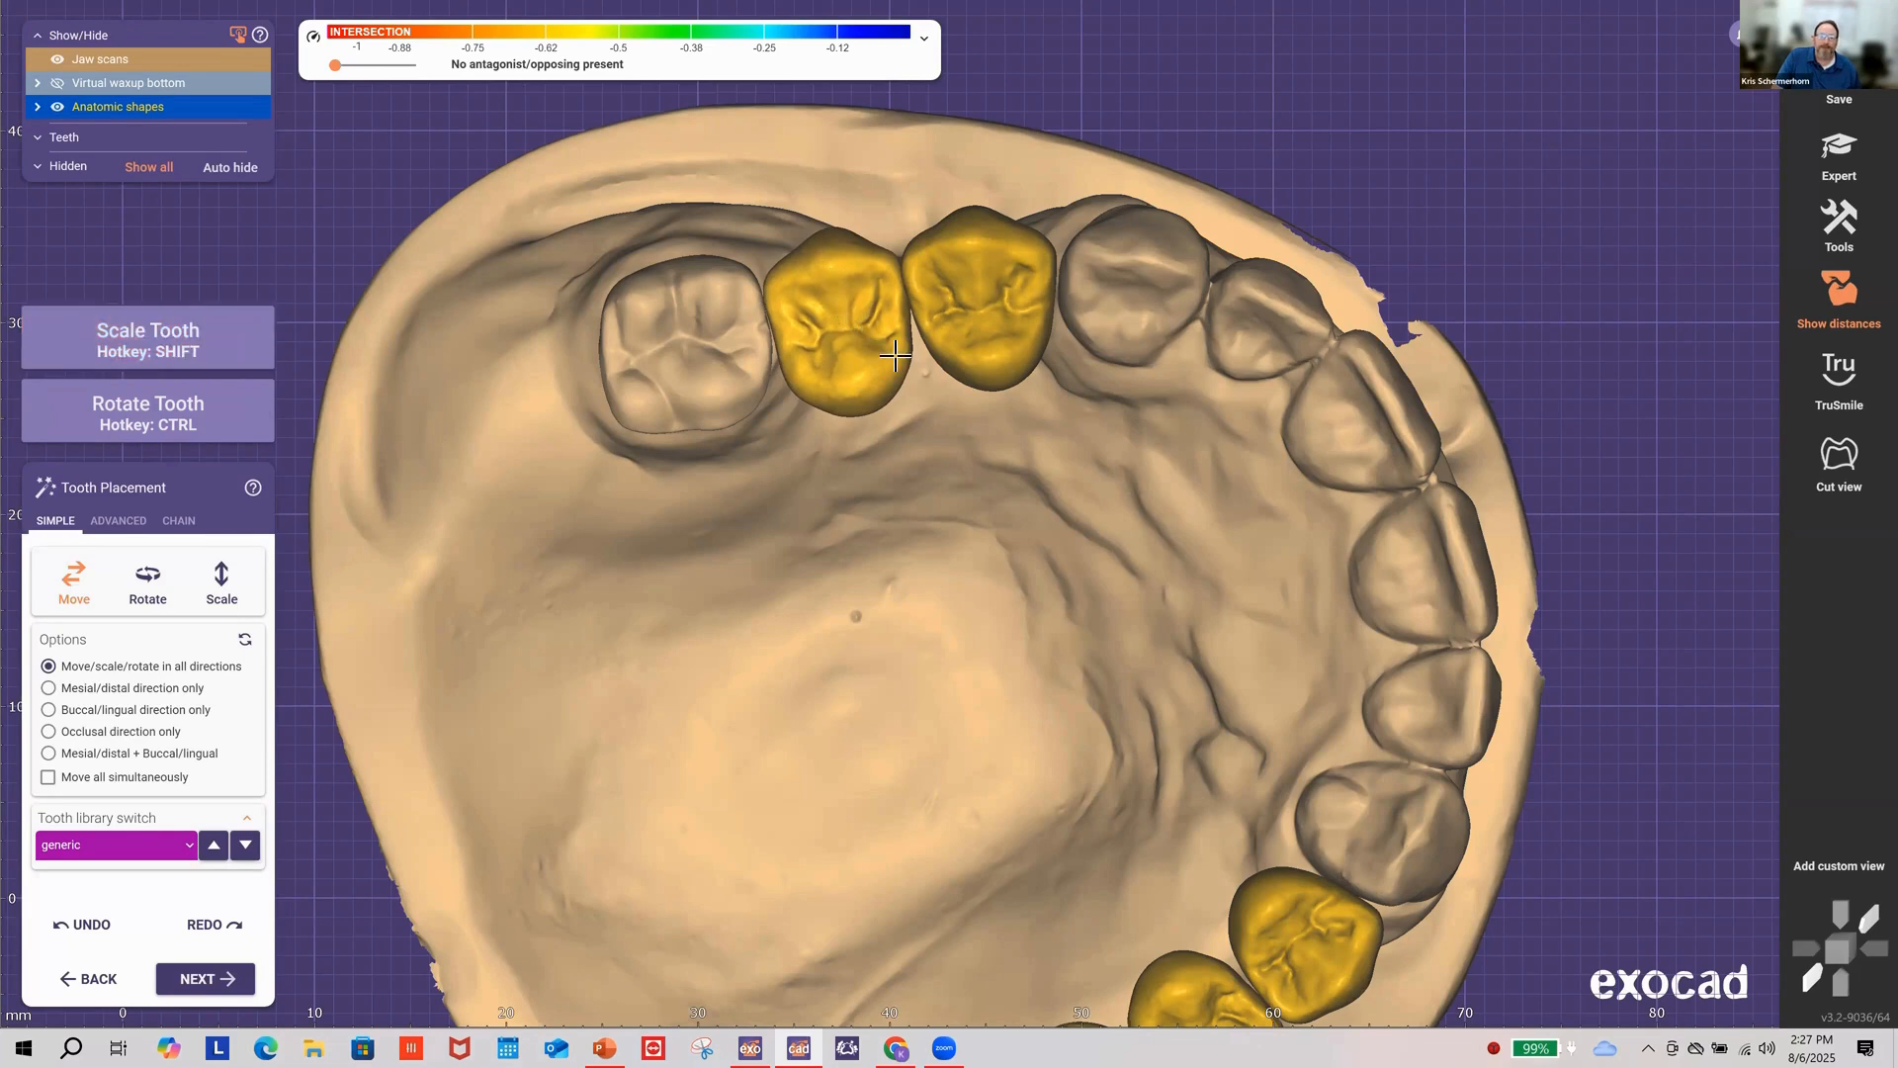
{"action": "mouse_move", "coordinate": [895, 356]}
{"action": "right_mouse_down"}
{"action": "mouse_move", "coordinate": [894, 400]}
{"action": "mouse_move", "coordinate": [914, 401]}
{"action": "mouse_move", "coordinate": [883, 363]}
{"action": "right_mouse_up"}
{"action": "key", "text": "ctrl"}
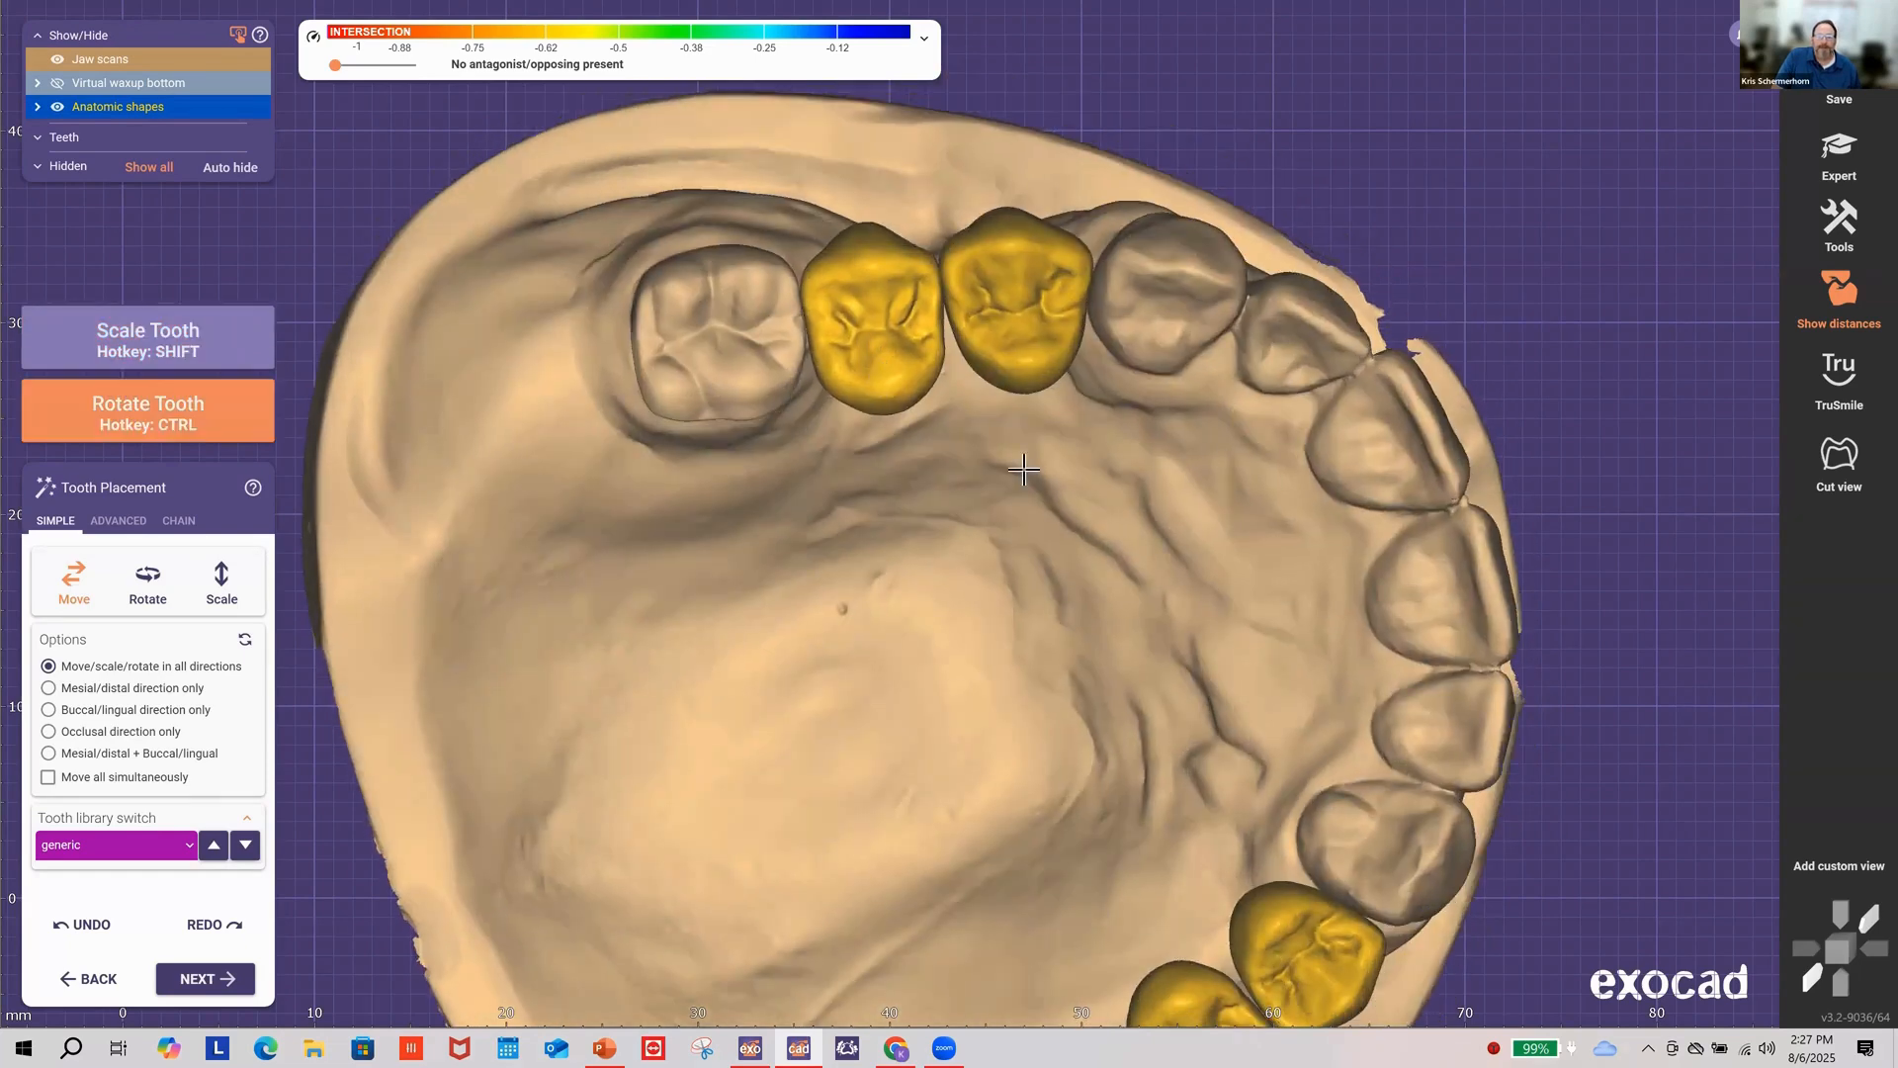
{"action": "right_click_drag", "start_coordinate": [1018, 461], "coordinate": [1153, 390]}
{"action": "left_click_drag", "start_coordinate": [1152, 390], "coordinate": [1169, 377], "text": "ctrl"}
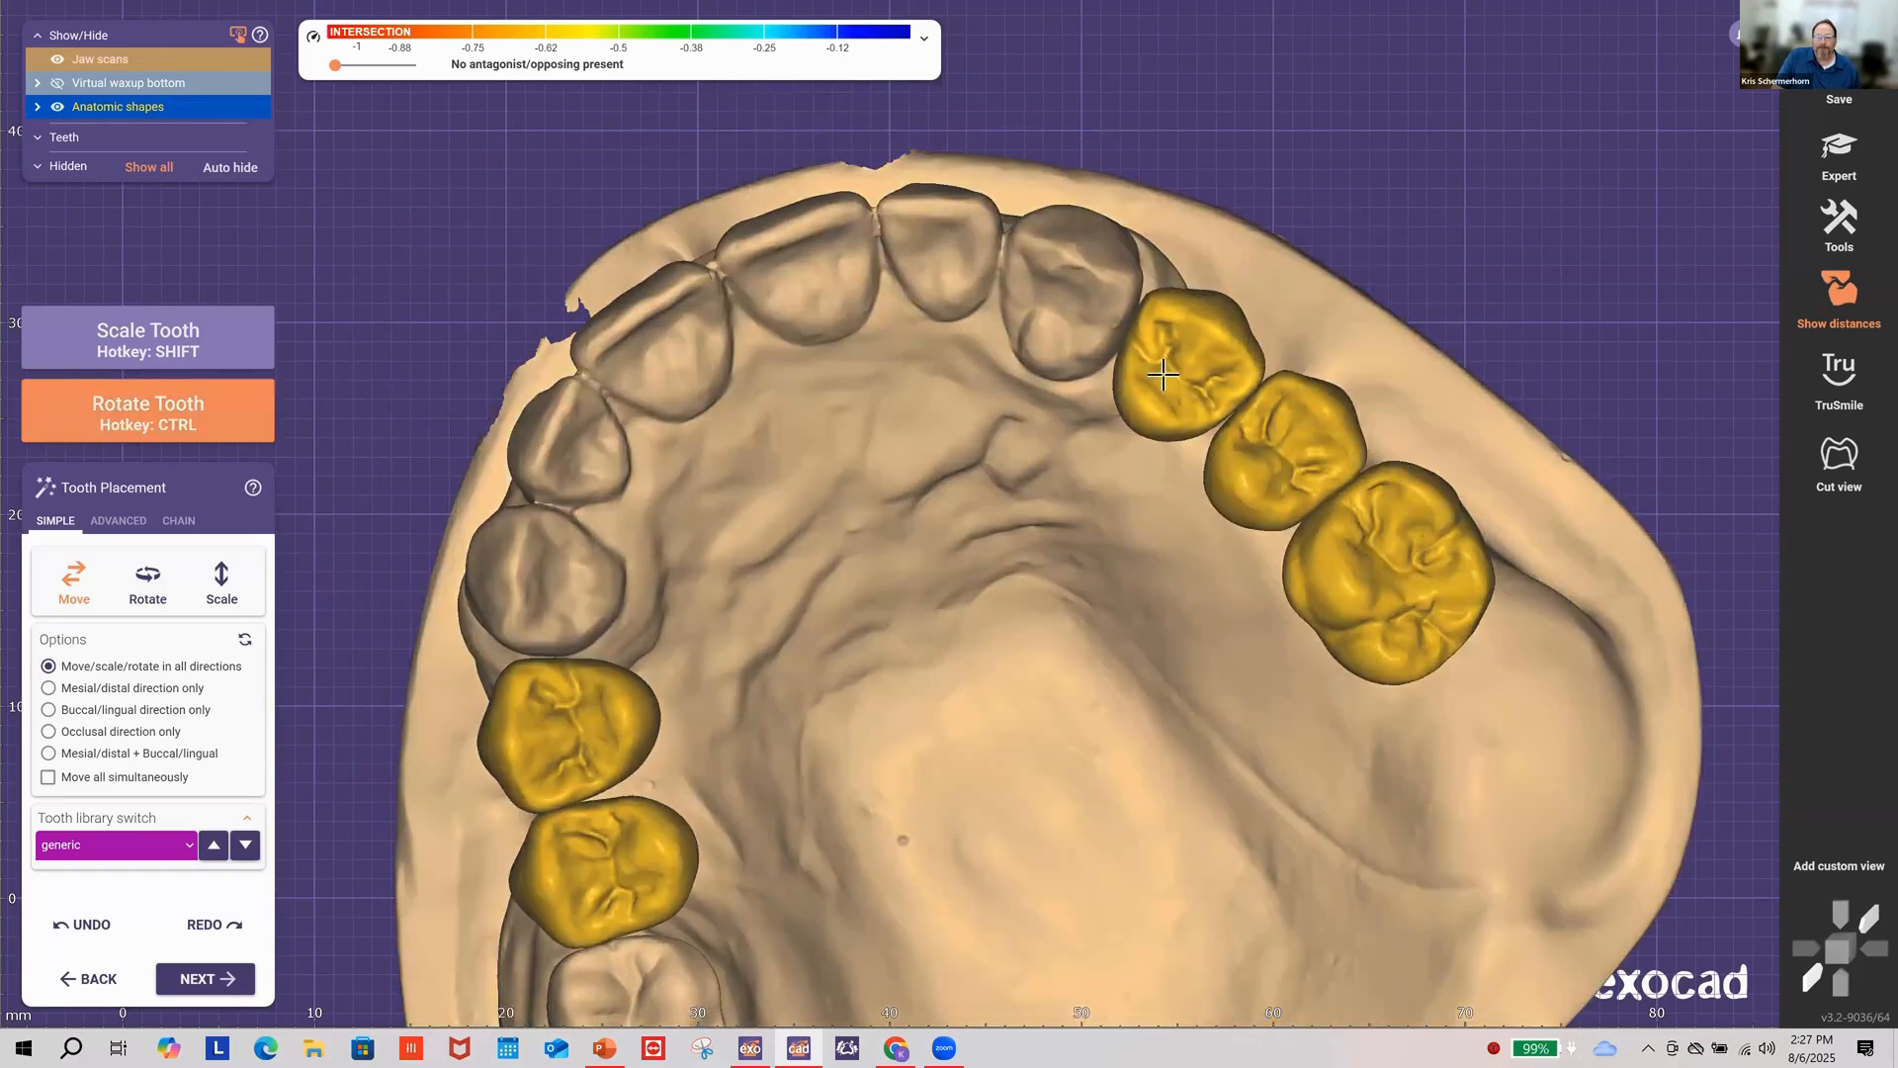
{"action": "left_click_drag", "start_coordinate": [1231, 448], "coordinate": [1268, 423], "text": "ctrl"}
{"action": "left_click_drag", "start_coordinate": [1329, 500], "coordinate": [1341, 510], "text": "ctrl"}
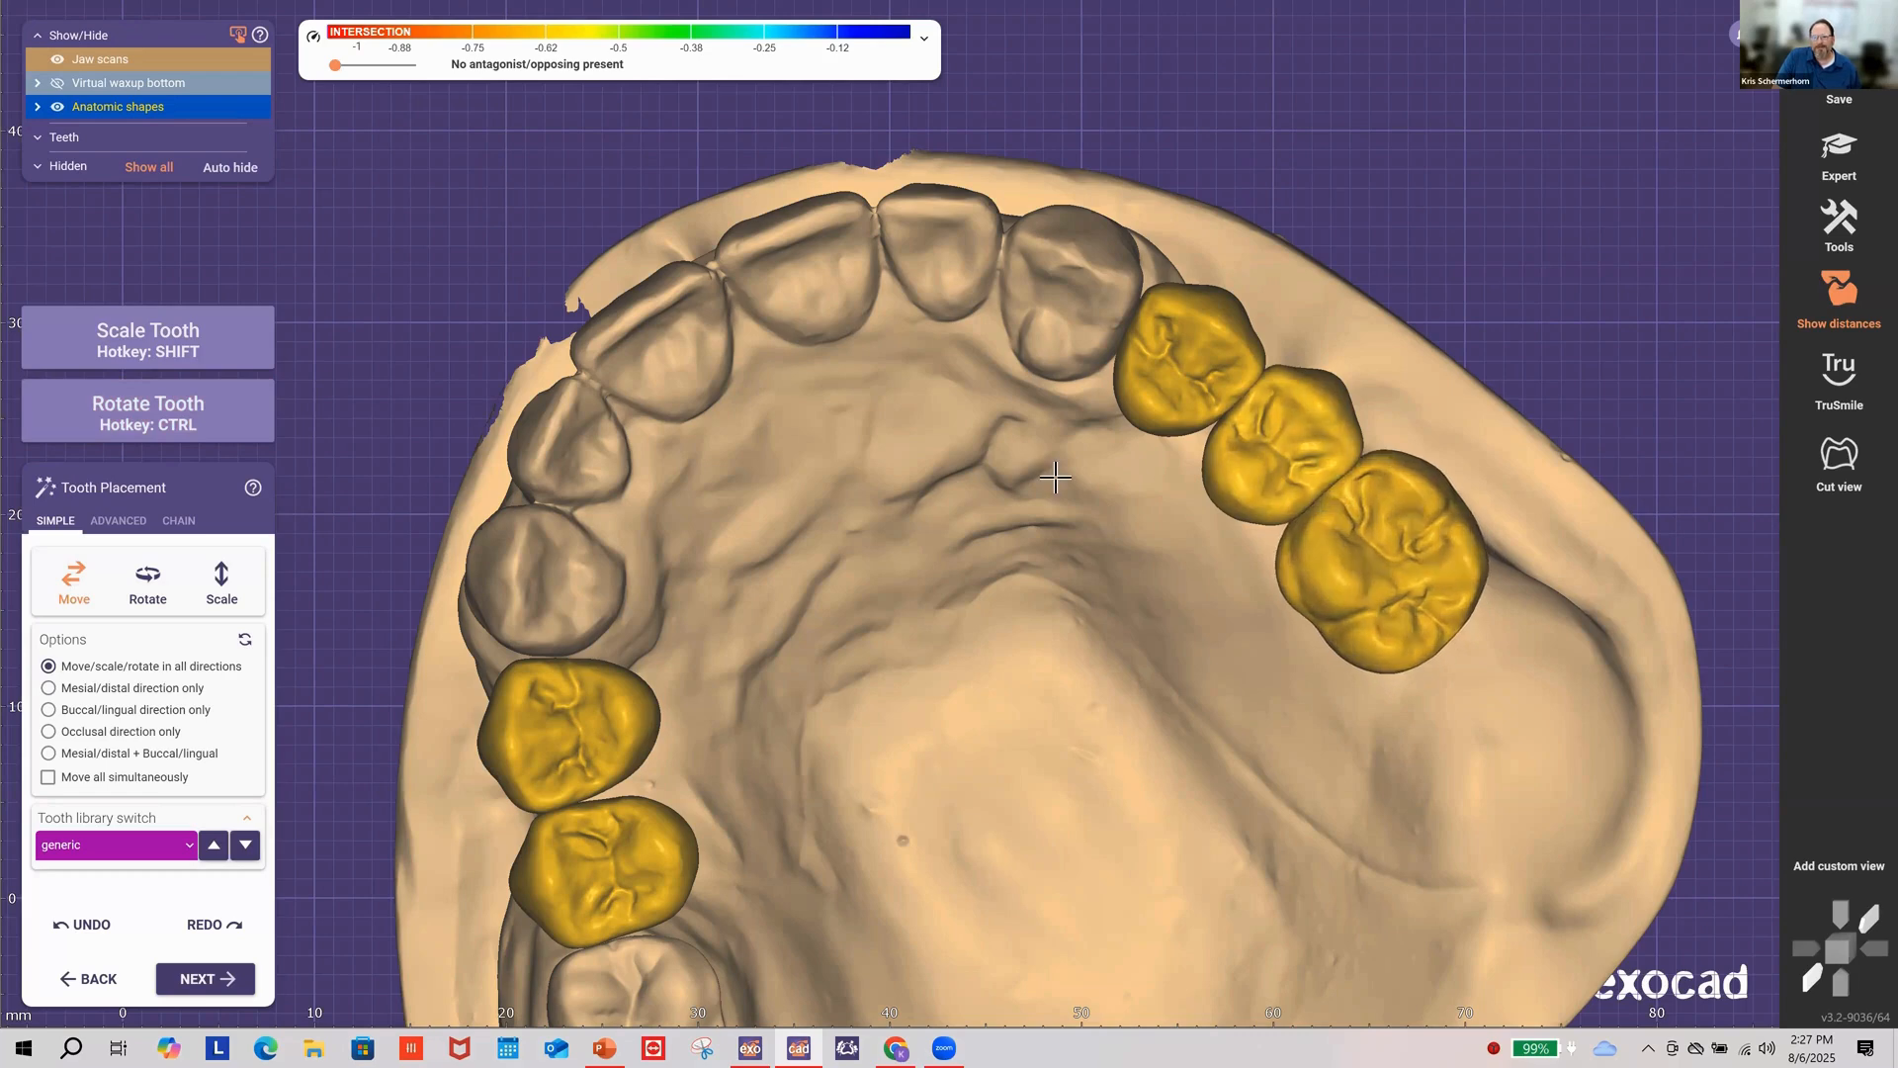
{"action": "right_click_drag", "start_coordinate": [1055, 479], "coordinate": [1220, 742]}
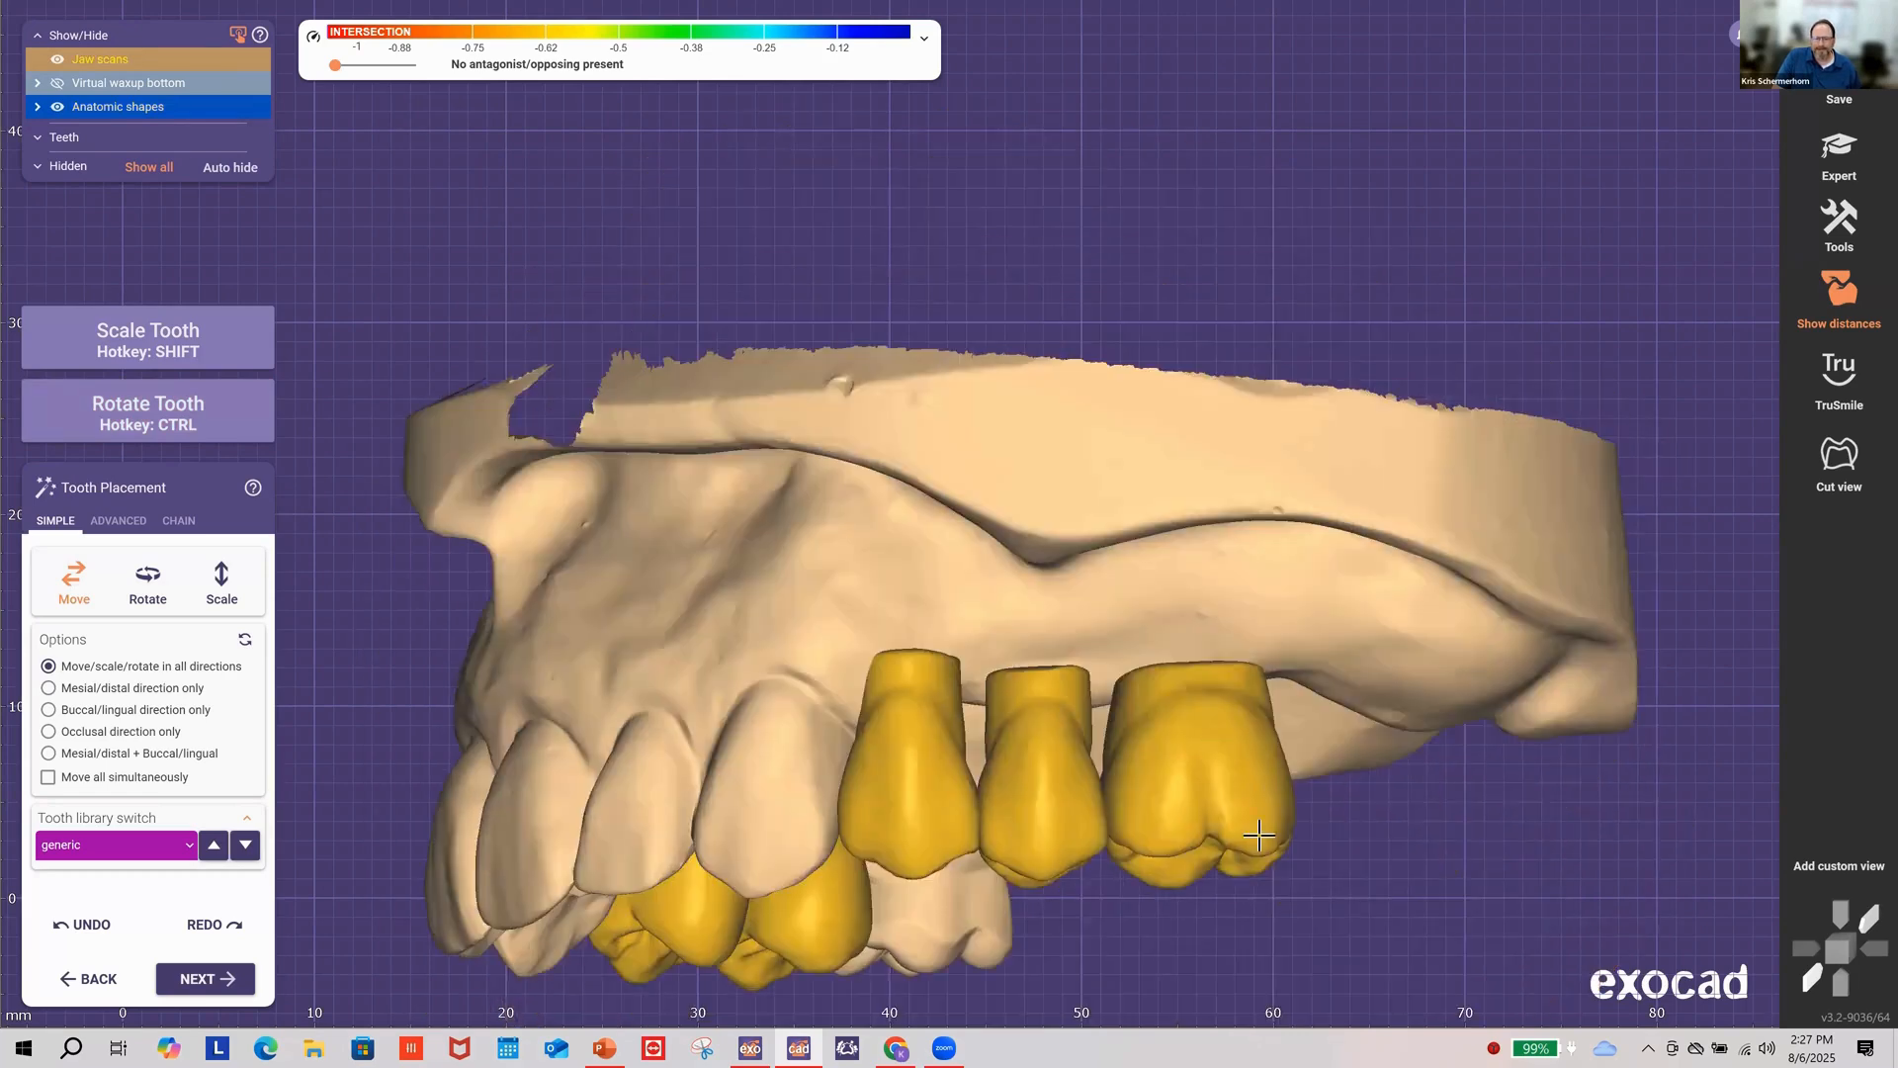
{"action": "left_click_drag", "start_coordinate": [1258, 835], "coordinate": [1276, 801], "text": "ctrl"}
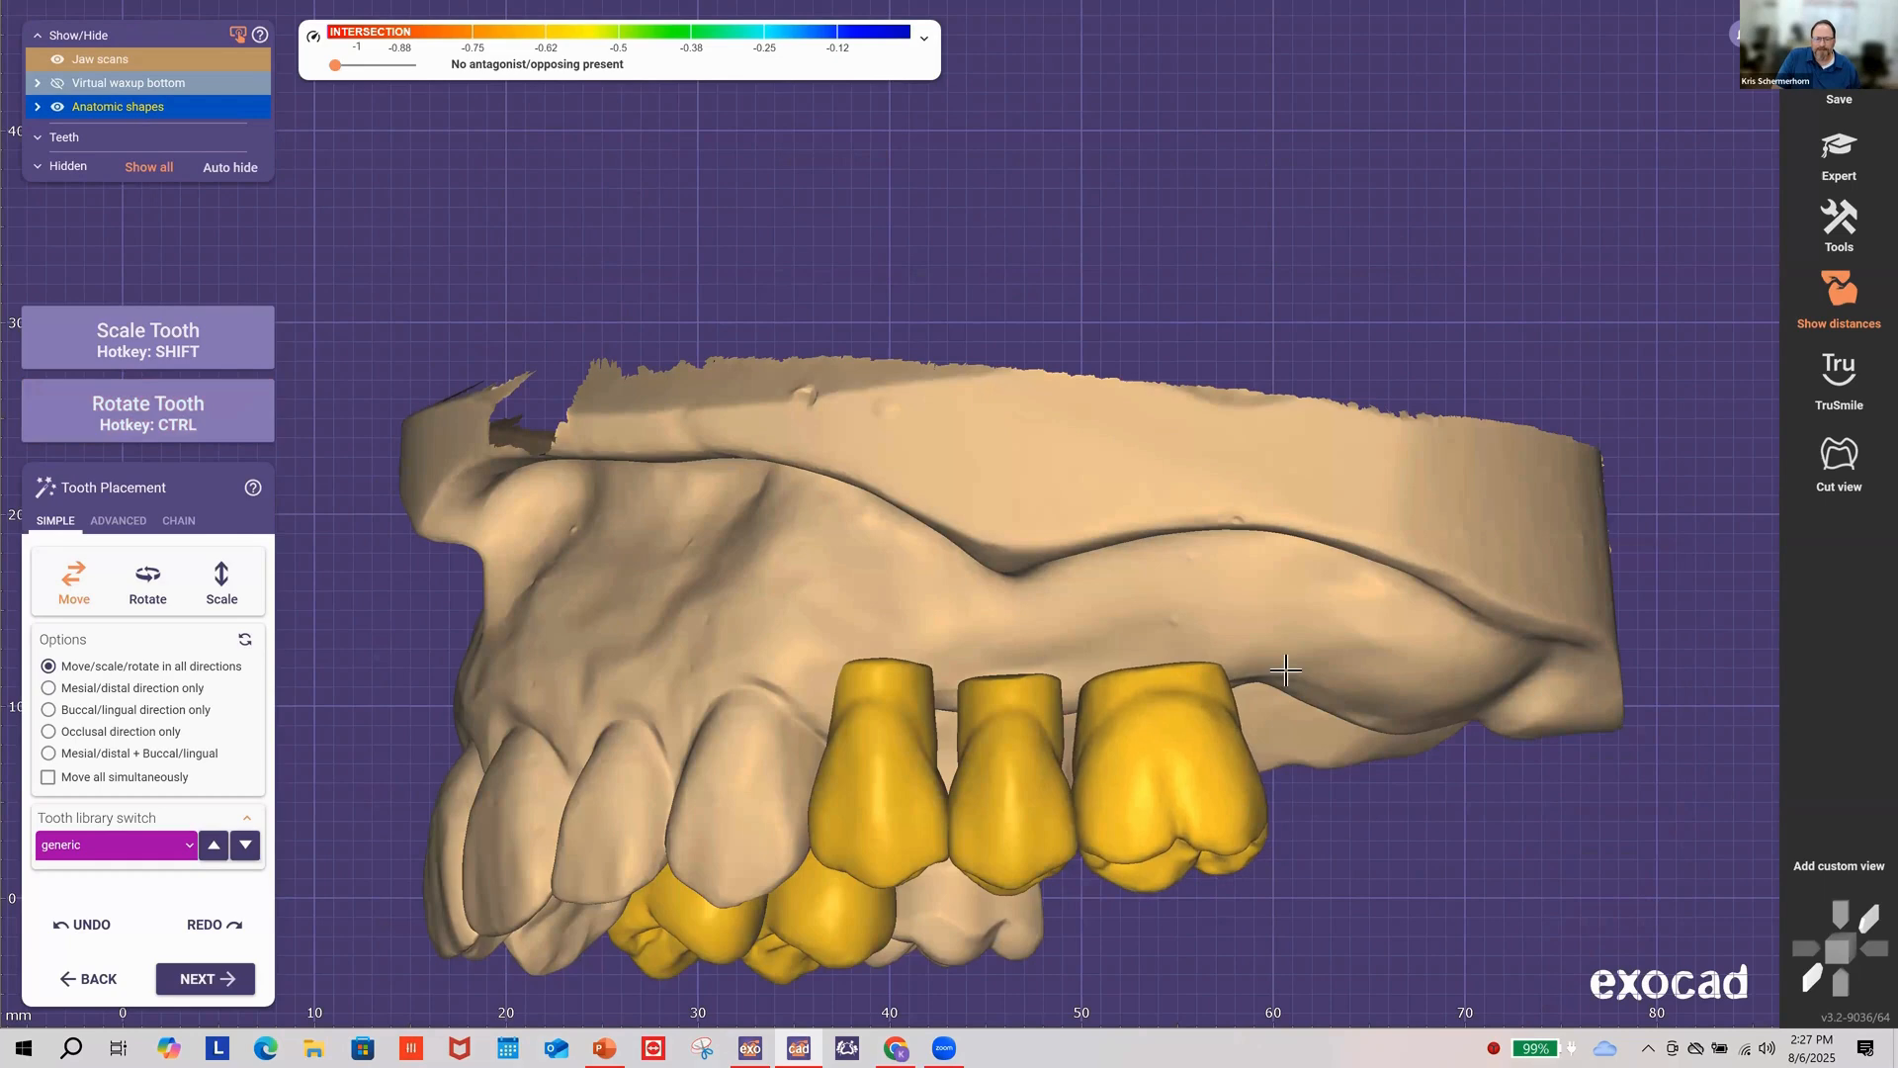
{"action": "right_click_drag", "start_coordinate": [1310, 597], "coordinate": [1198, 444]}
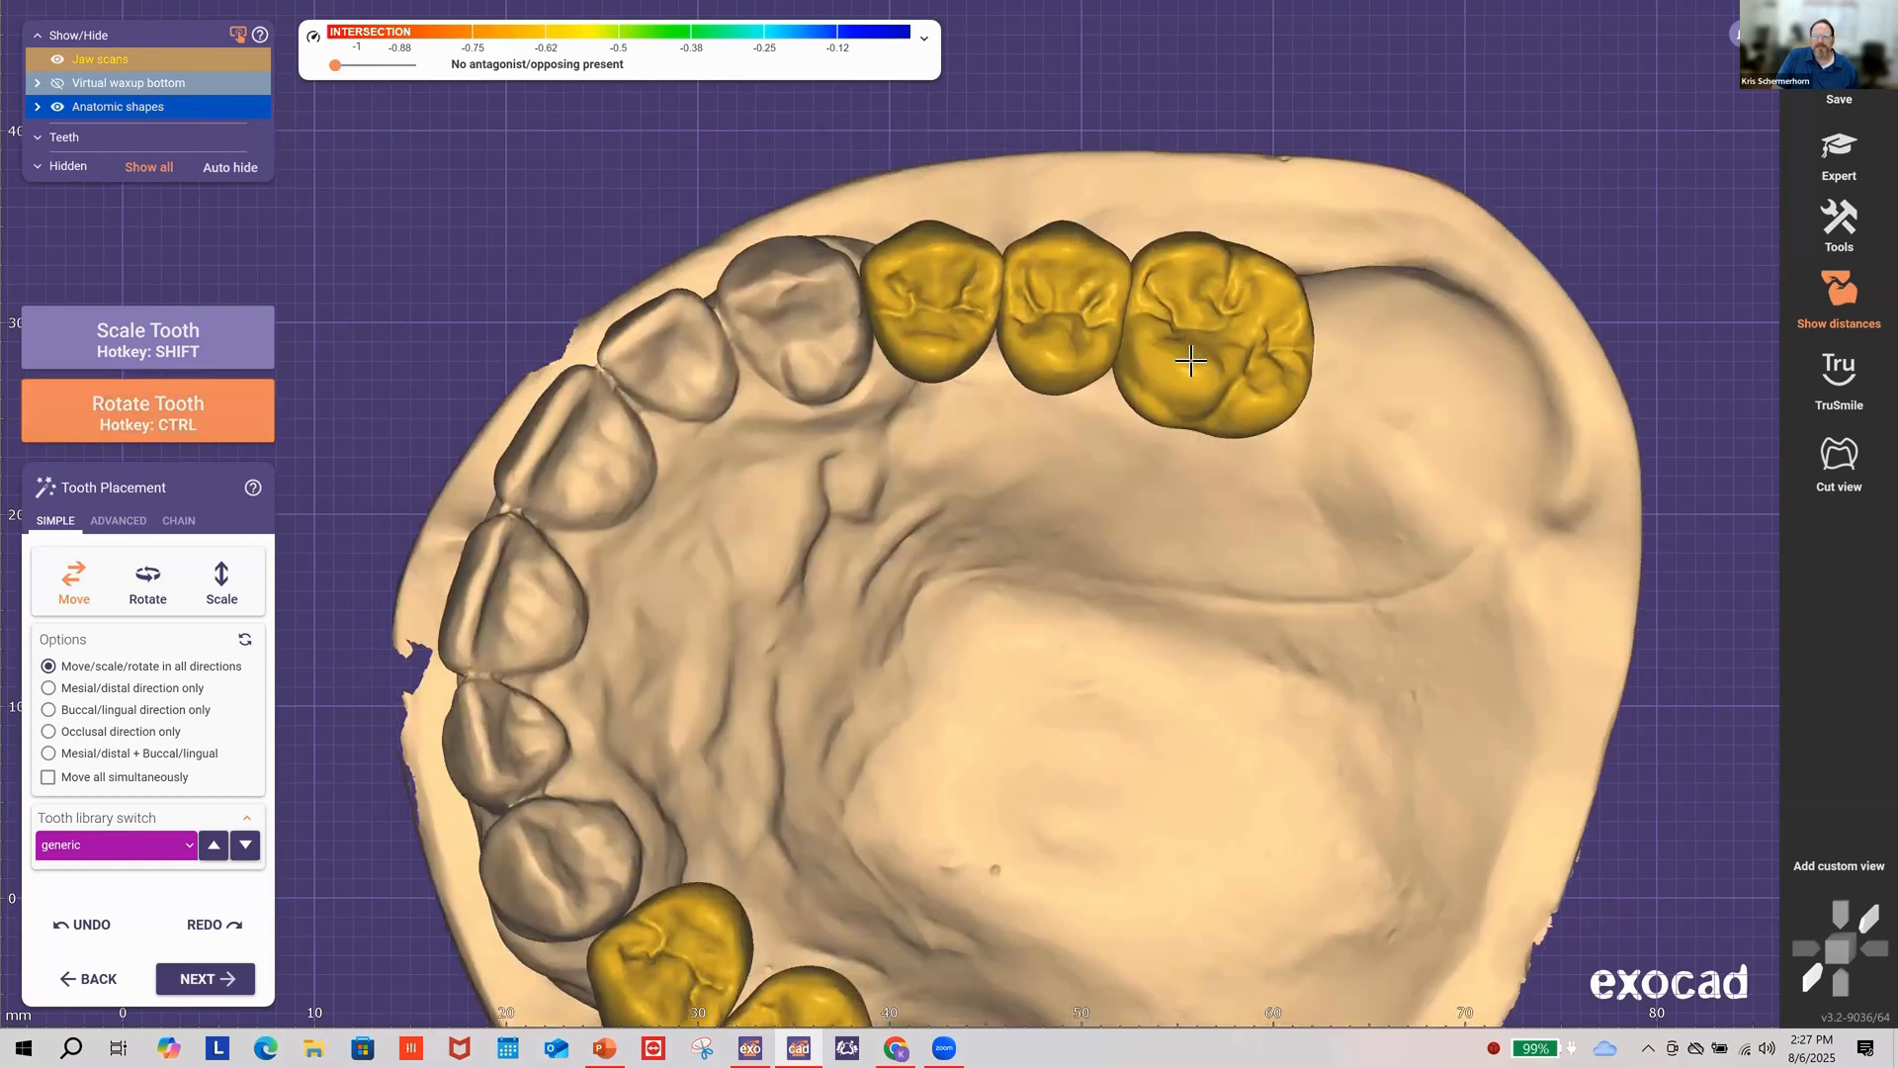
{"action": "left_click_drag", "start_coordinate": [1192, 358], "coordinate": [1191, 367], "text": "ctrl"}
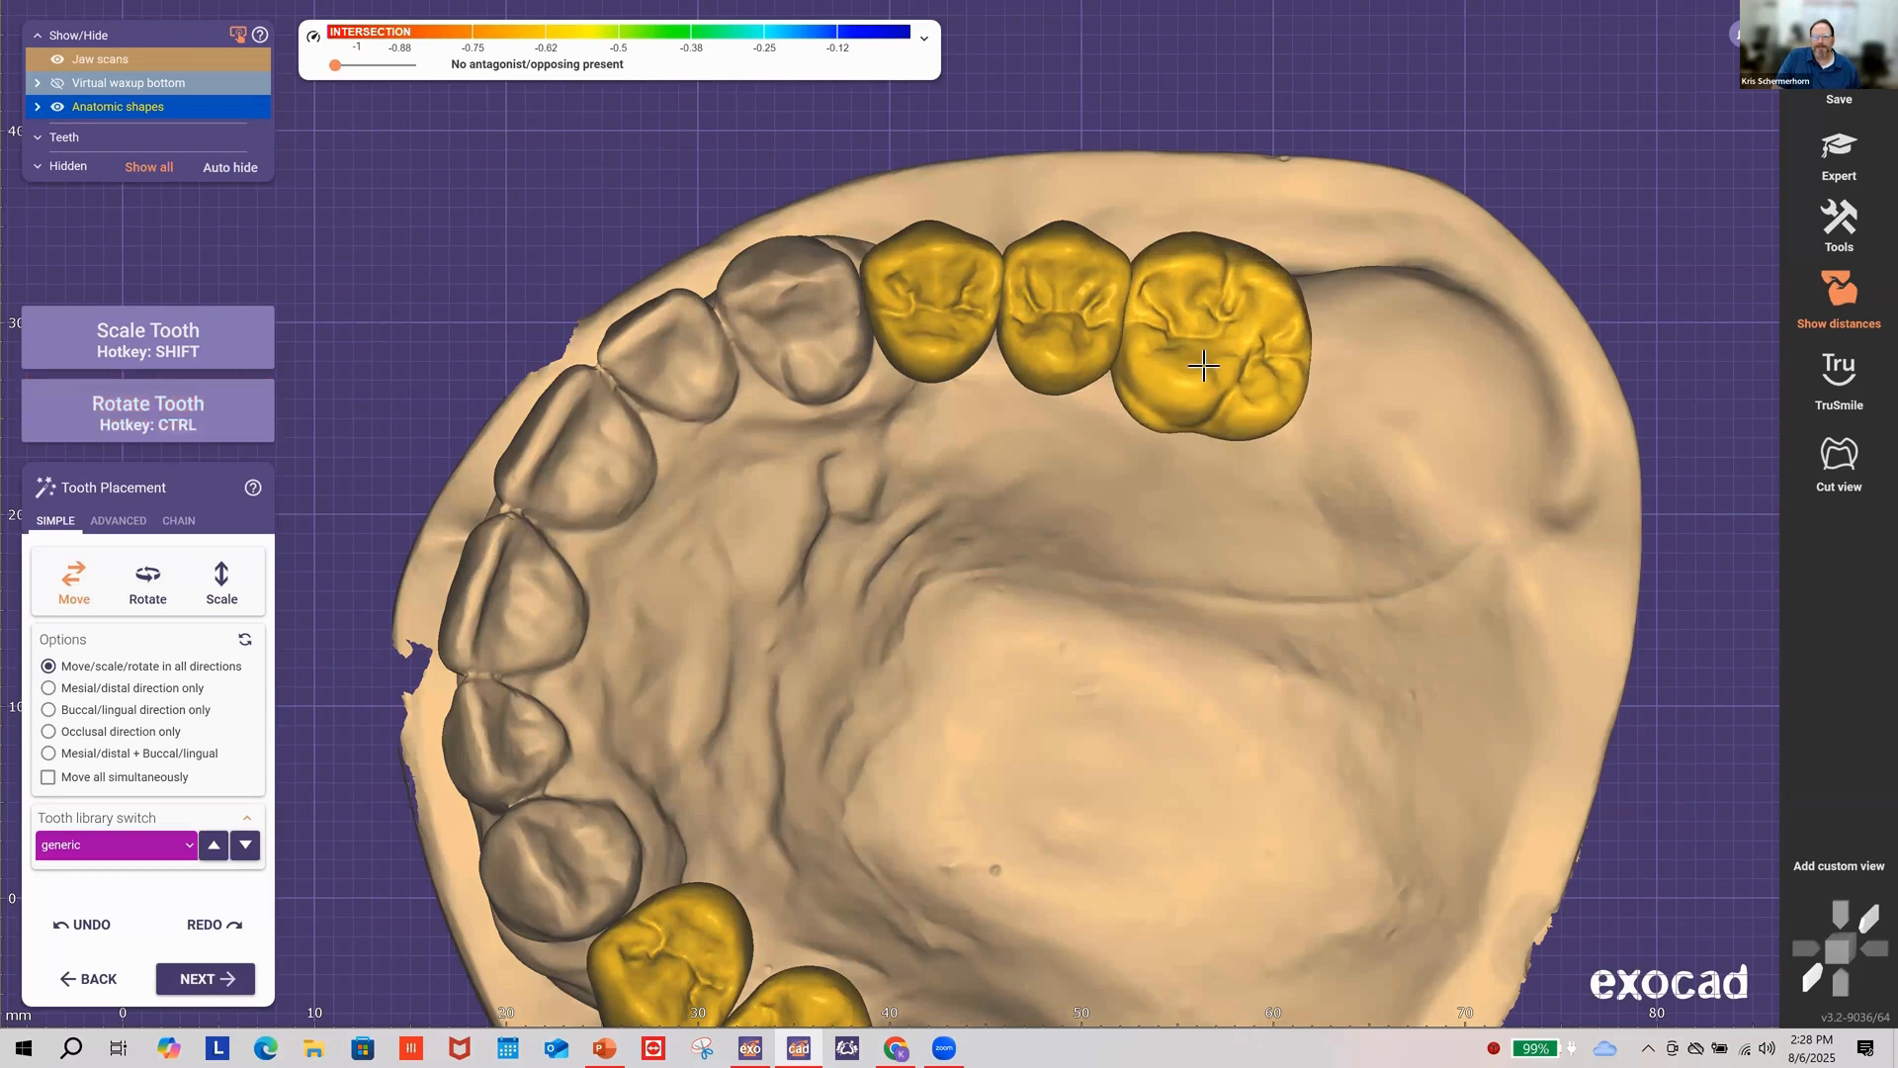
{"action": "right_click_drag", "start_coordinate": [1302, 440], "coordinate": [932, 619]}
{"action": "scroll", "coordinate": [966, 571], "scroll_direction": "down", "scroll_amount": 2}
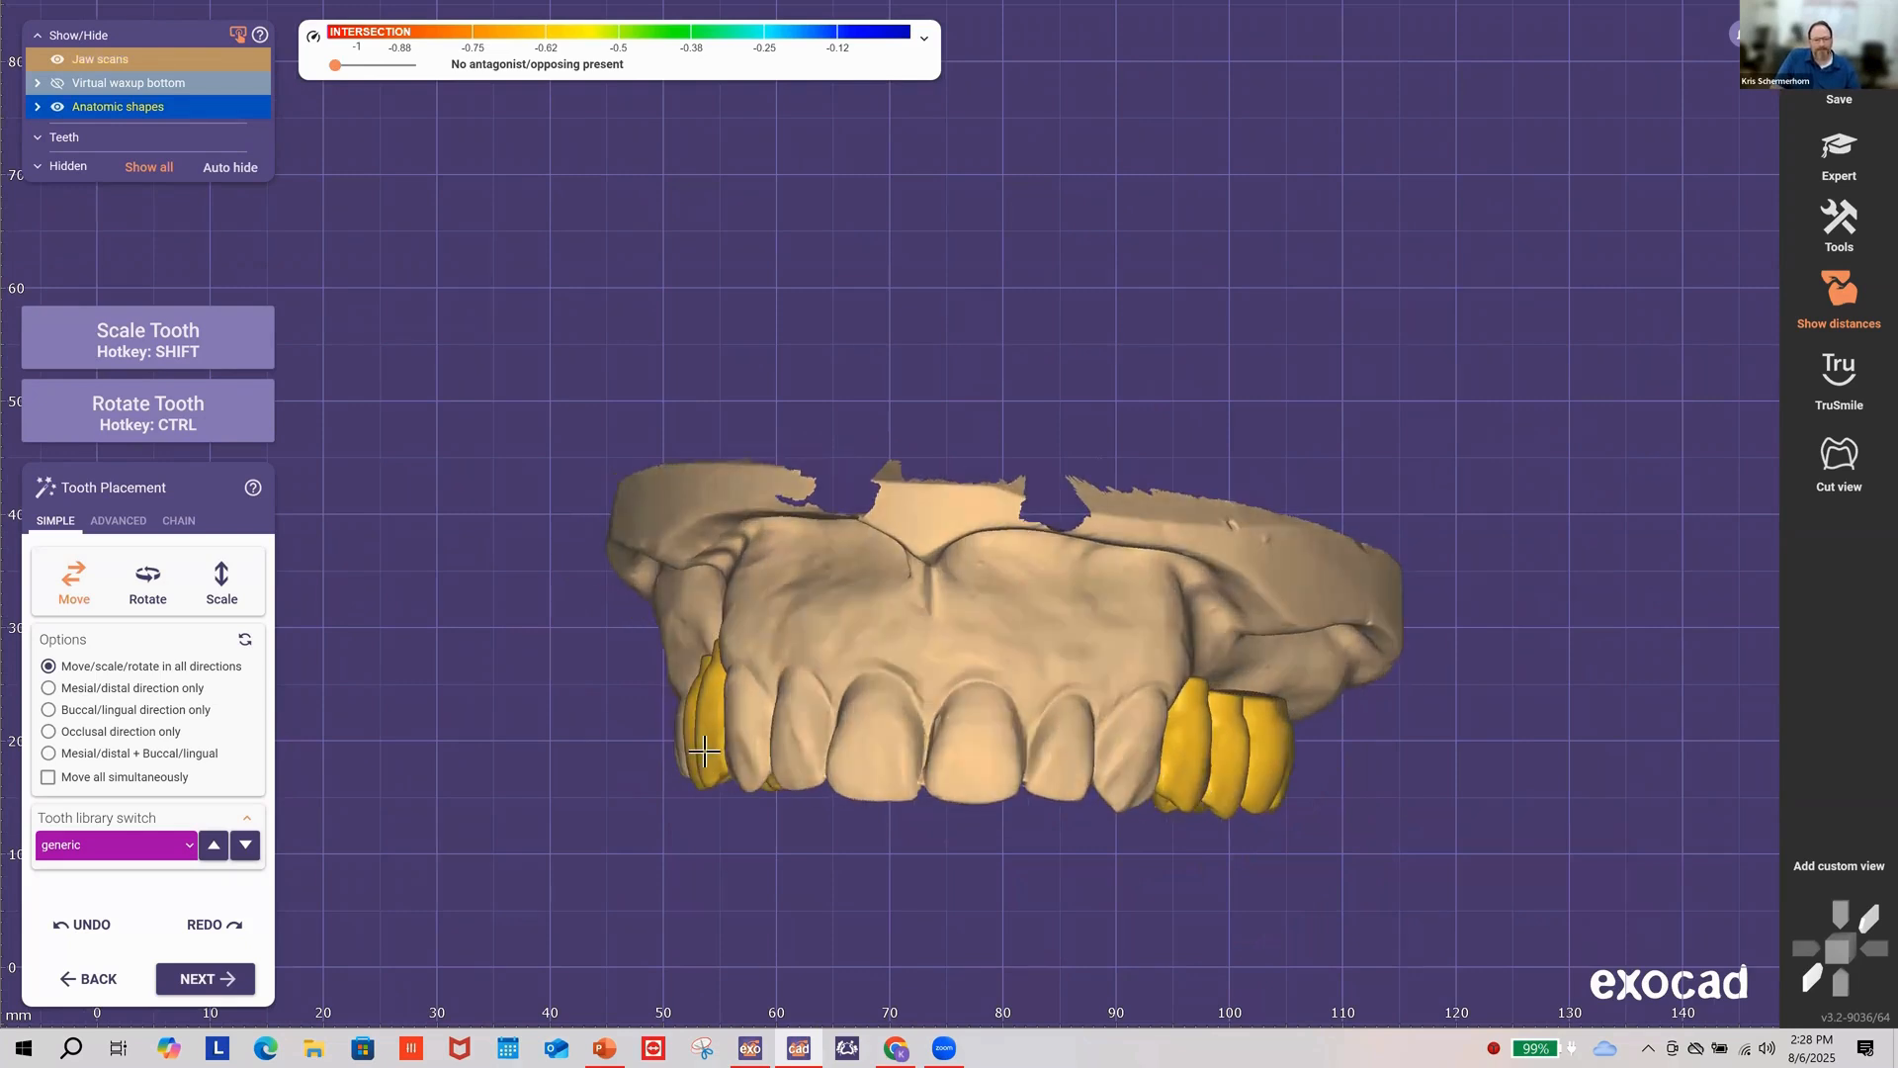
{"action": "right_click_drag", "start_coordinate": [808, 724], "coordinate": [736, 729]}
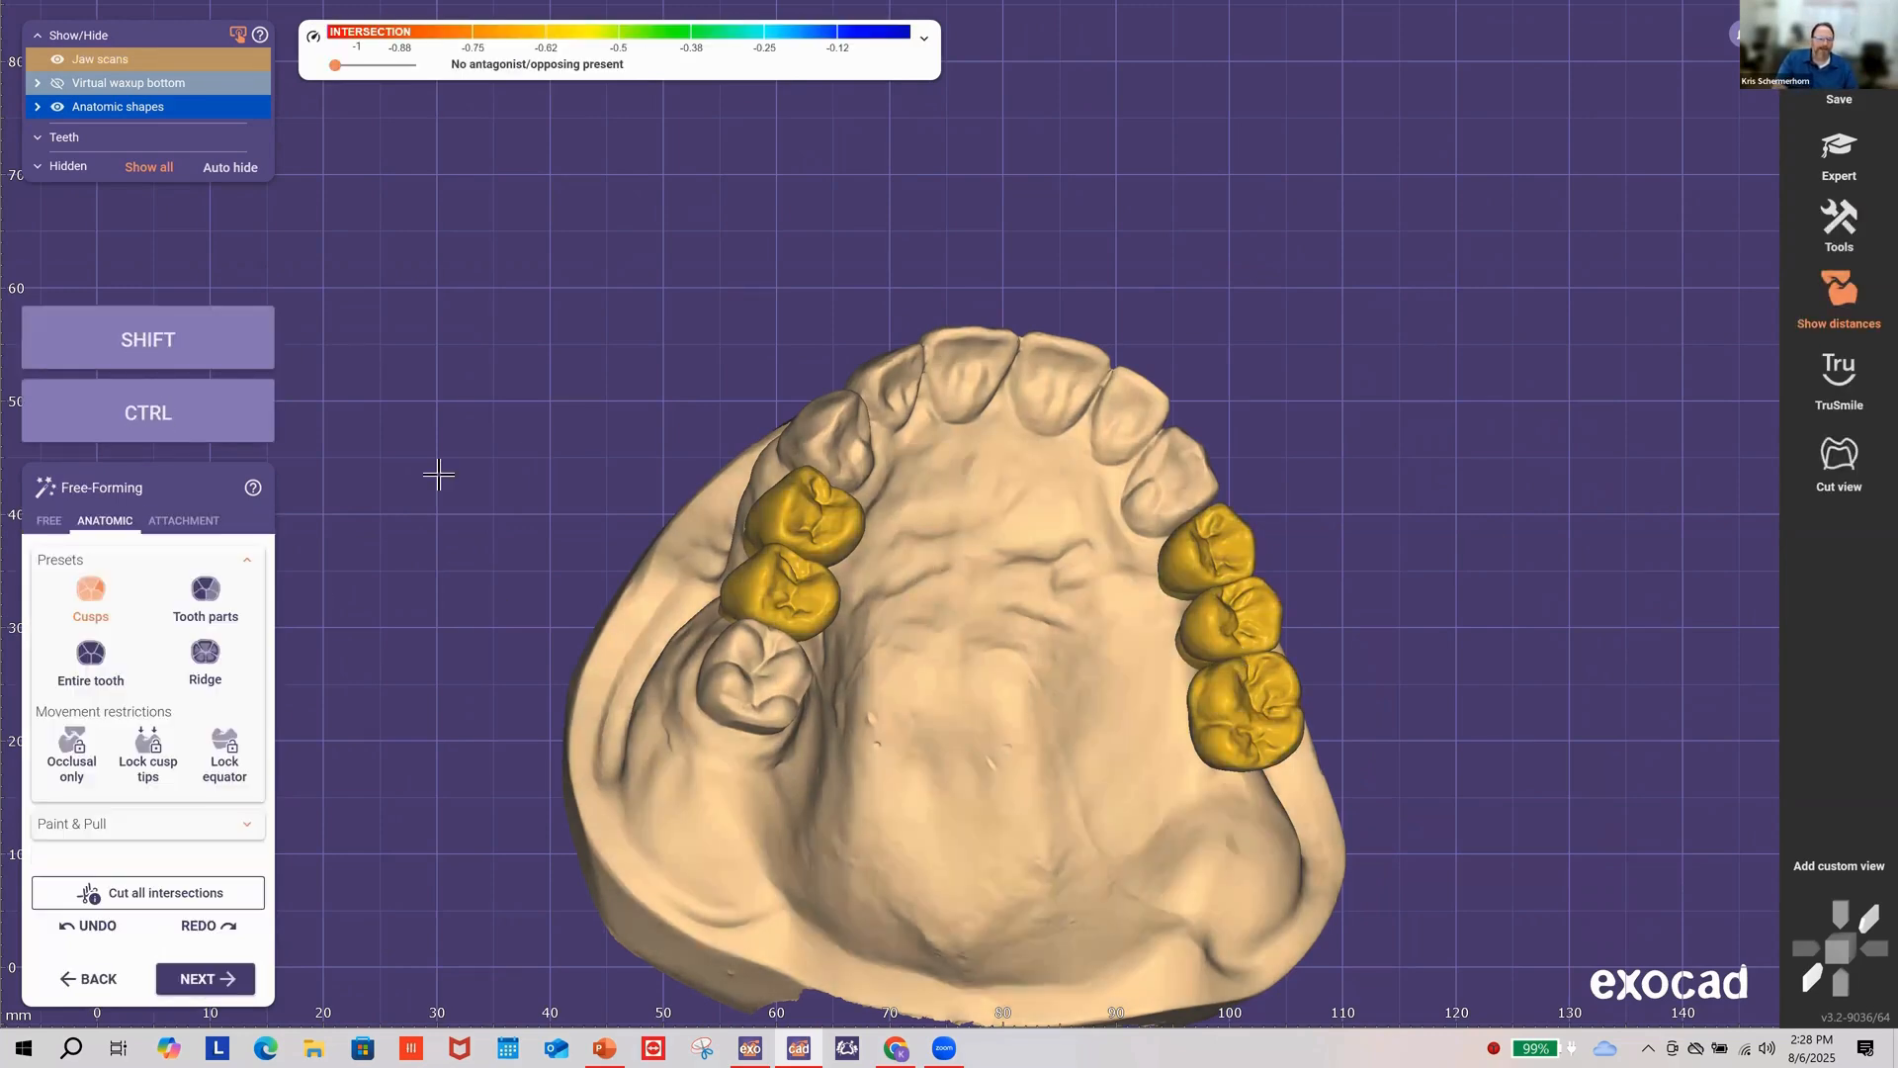
Step: Flatten a premolar cusp and push its ridge inward, then pull the whole premolar slightly up and right
{"action": "left_click", "coordinate": [87, 593]}
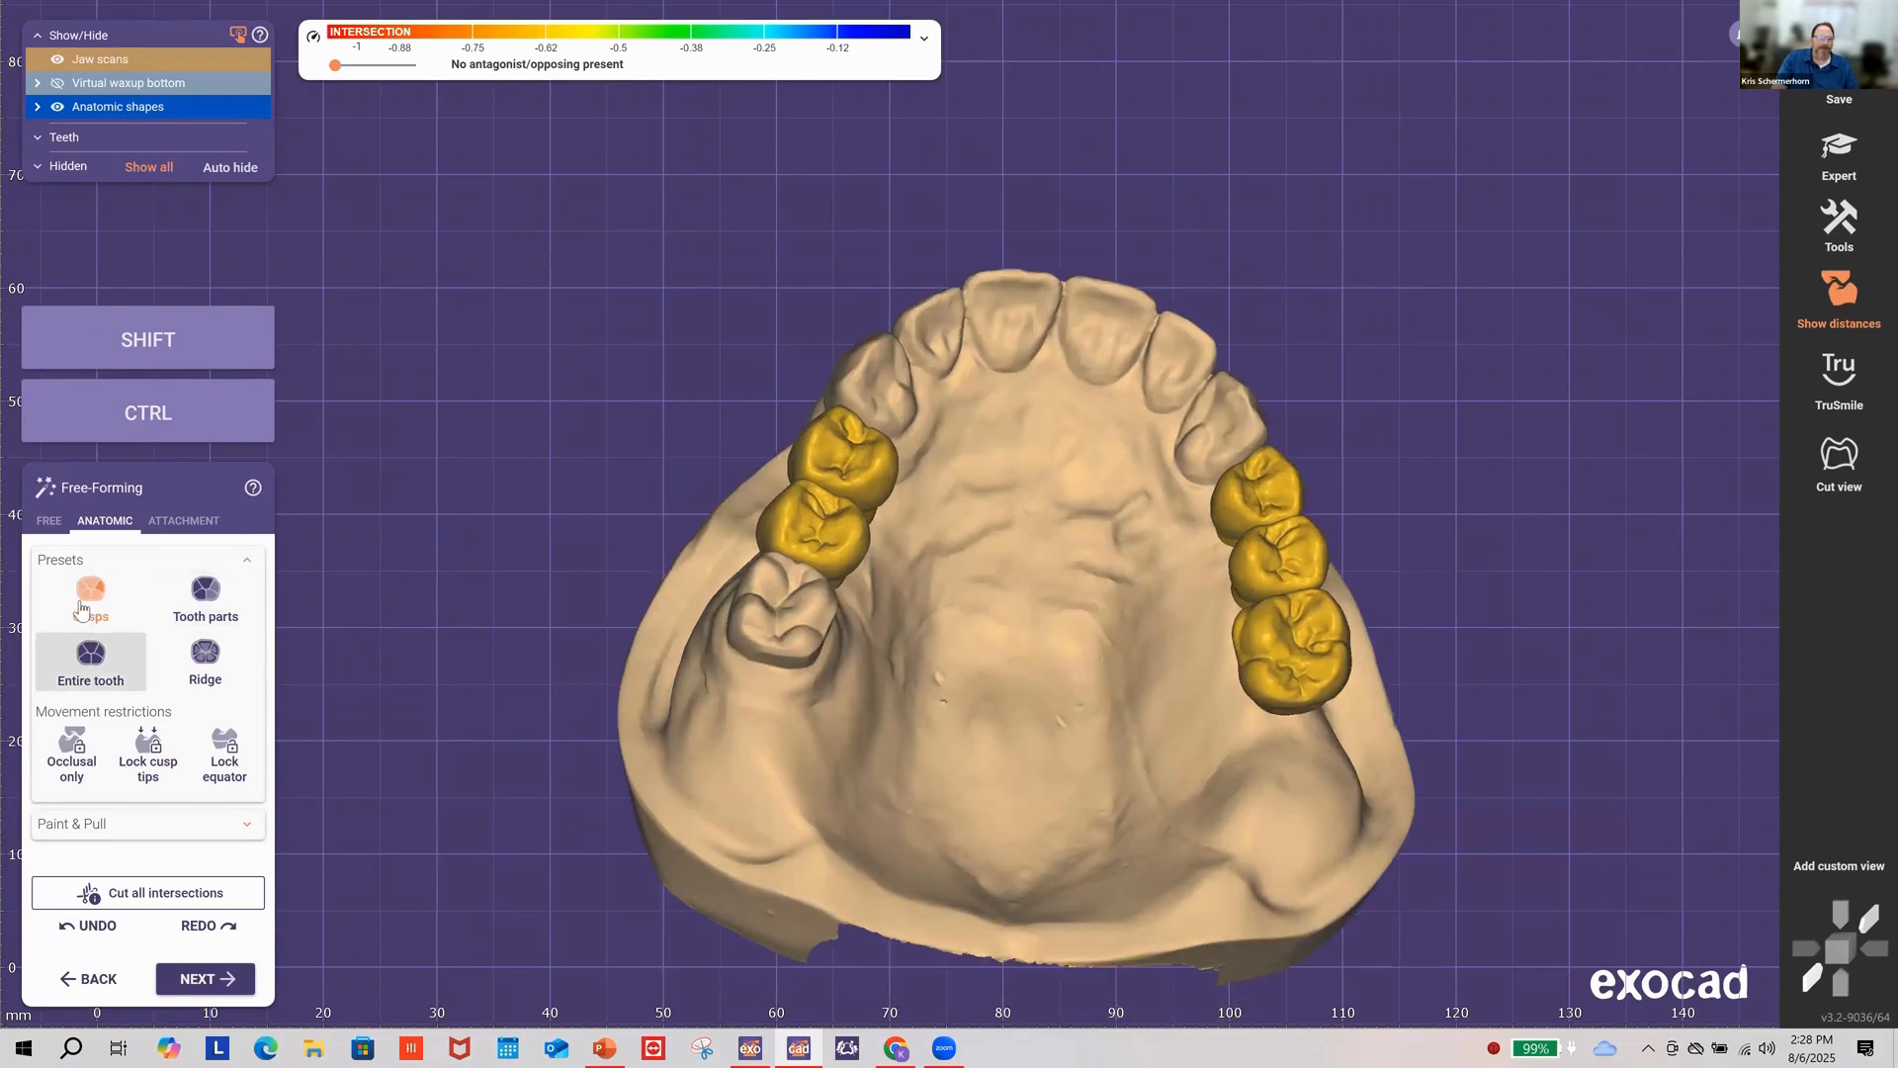
{"action": "right_click_drag", "start_coordinate": [1393, 490], "coordinate": [1256, 449]}
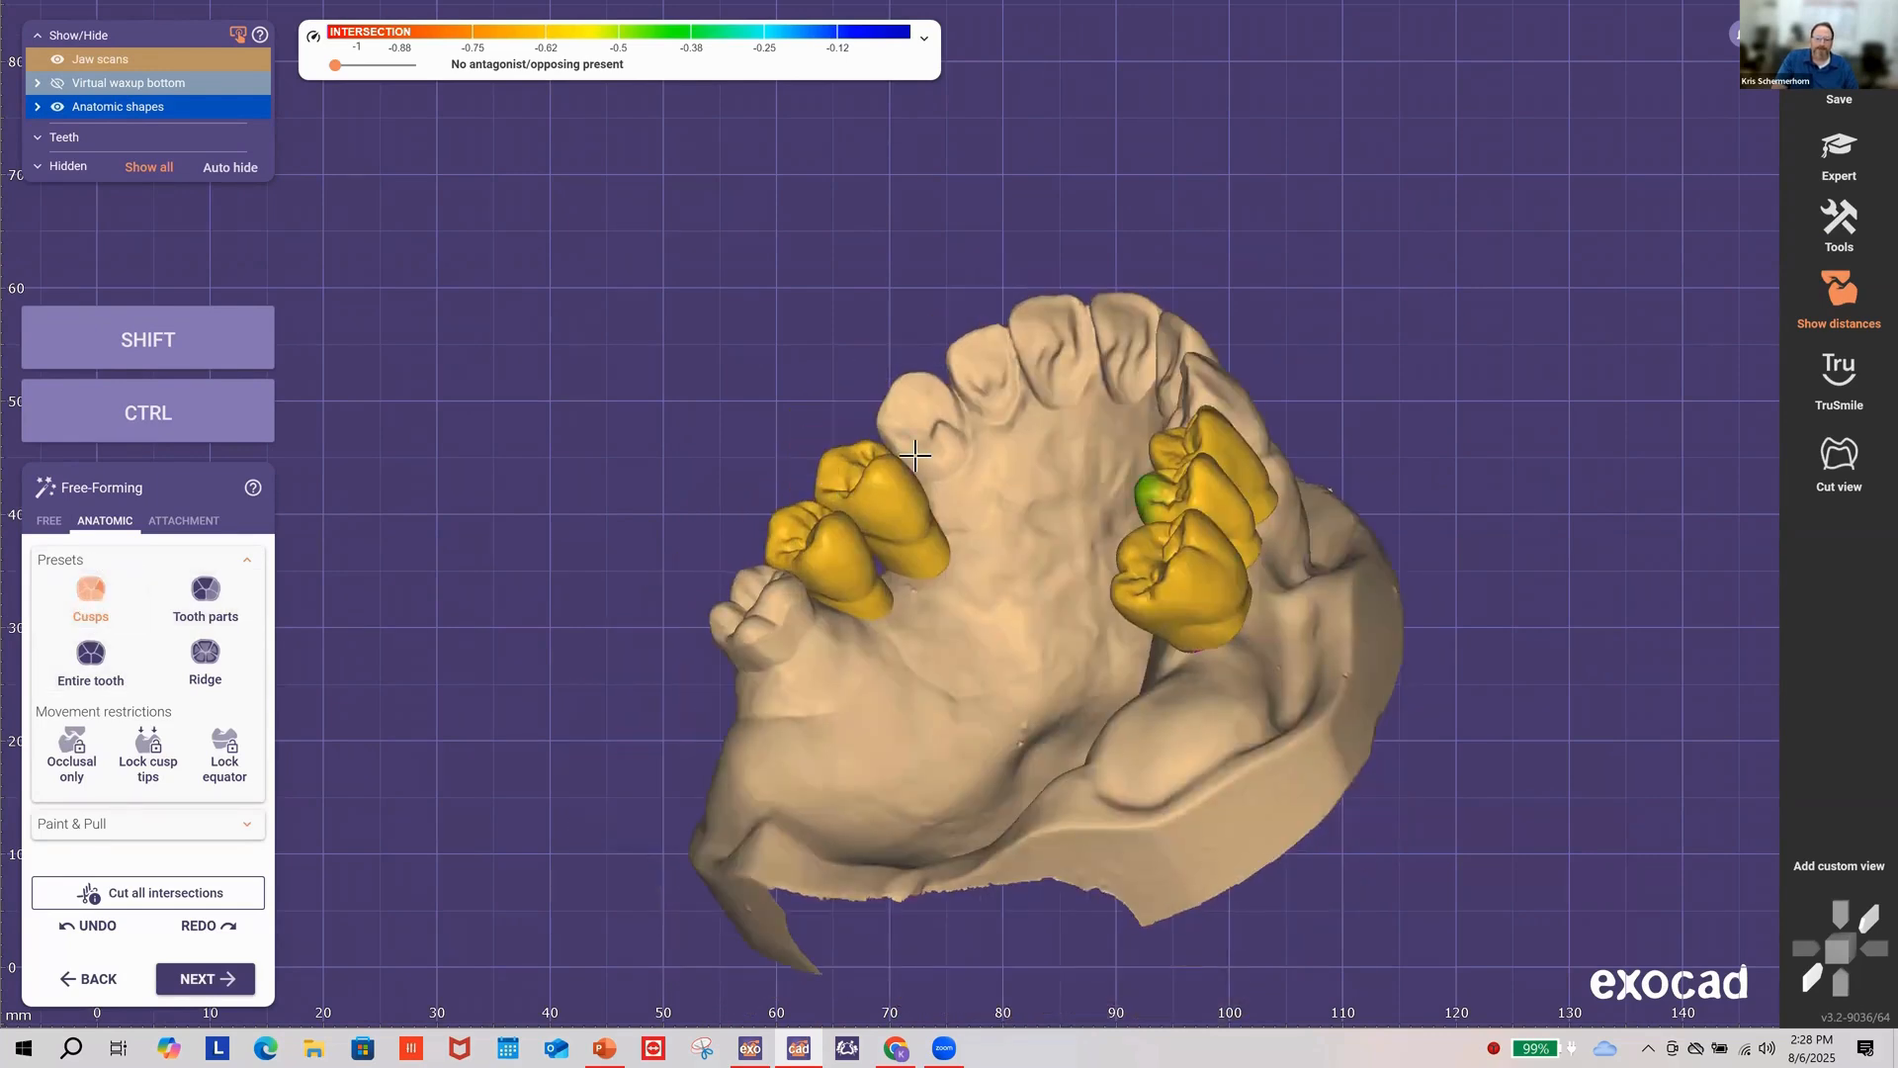
{"action": "scroll", "coordinate": [911, 463], "scroll_direction": "up", "scroll_amount": 7}
{"action": "mouse_move", "coordinate": [911, 463]}
{"action": "left_mouse_down"}
{"action": "mouse_move", "coordinate": [899, 476]}
{"action": "mouse_move", "coordinate": [936, 438]}
{"action": "mouse_move", "coordinate": [891, 489]}
{"action": "mouse_move", "coordinate": [911, 474]}
{"action": "left_mouse_up"}
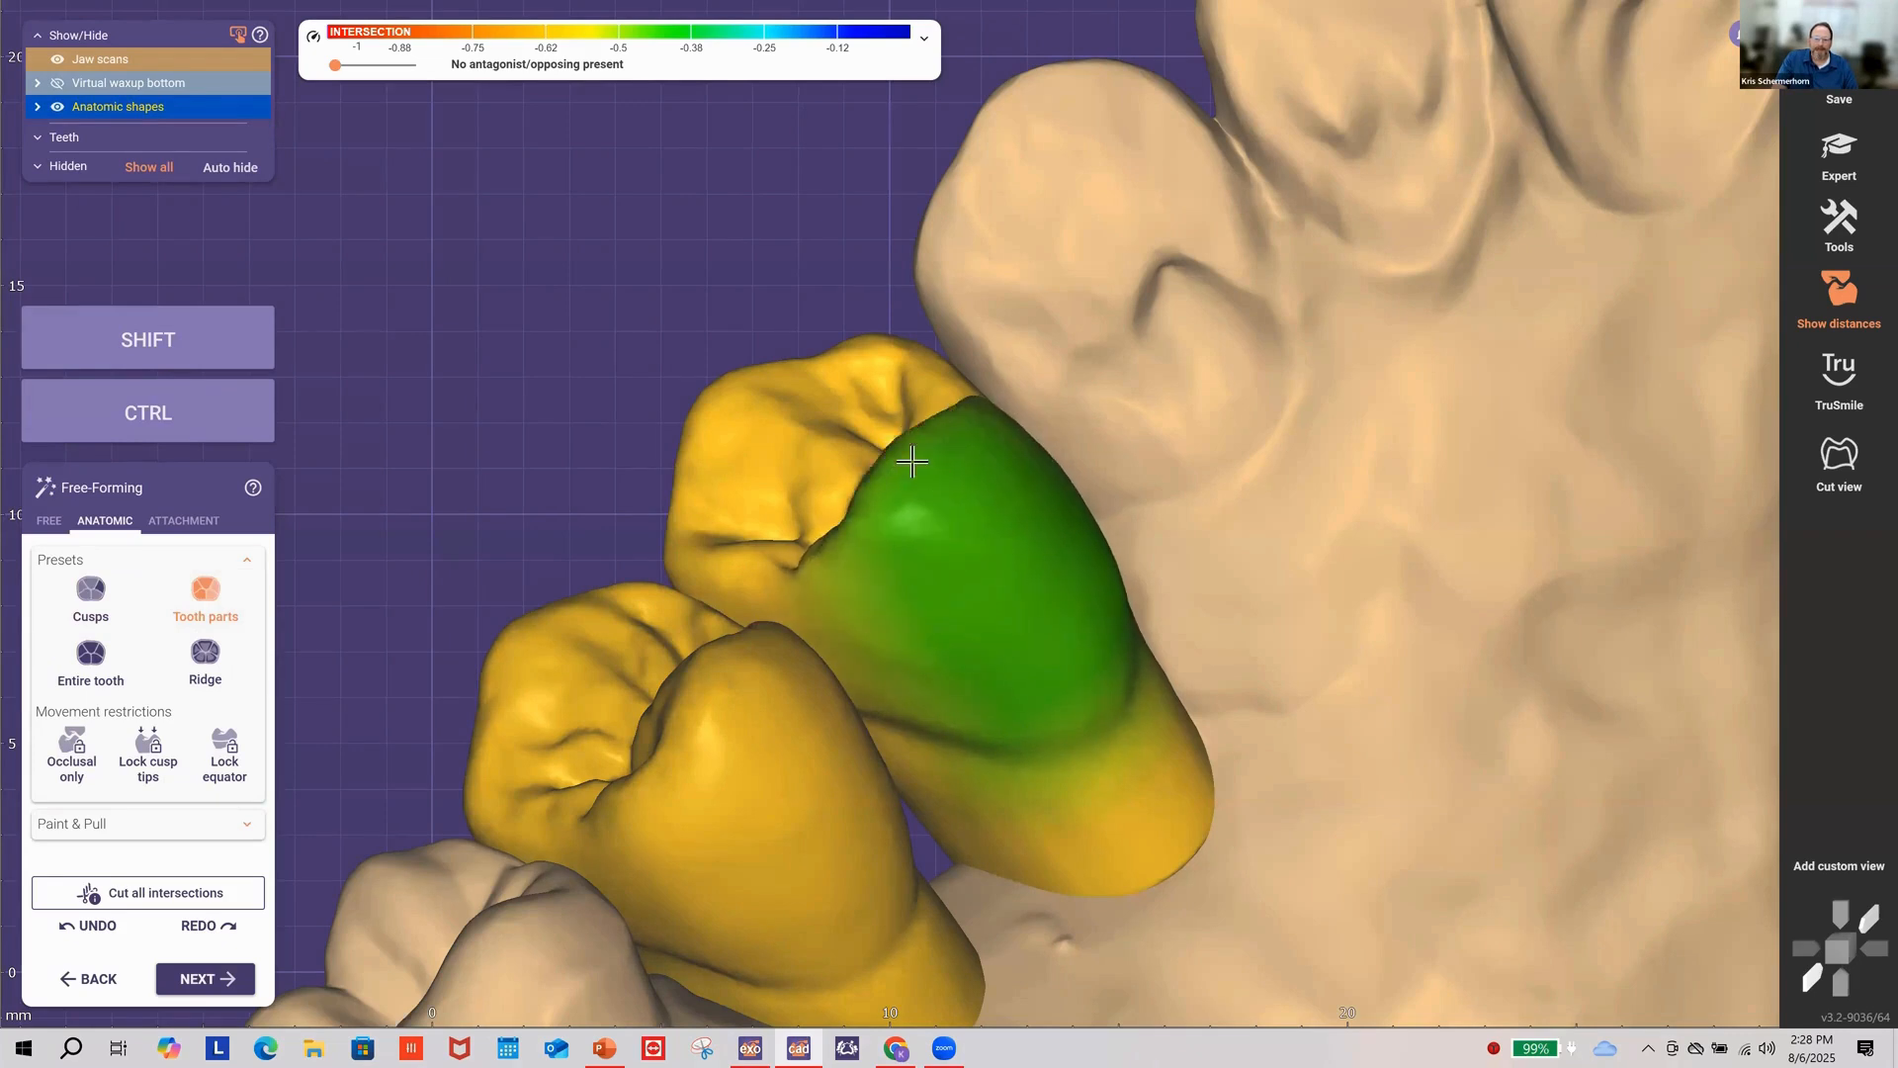
{"action": "left_click_drag", "start_coordinate": [930, 472], "coordinate": [929, 472]}
{"action": "left_click", "coordinate": [114, 664]}
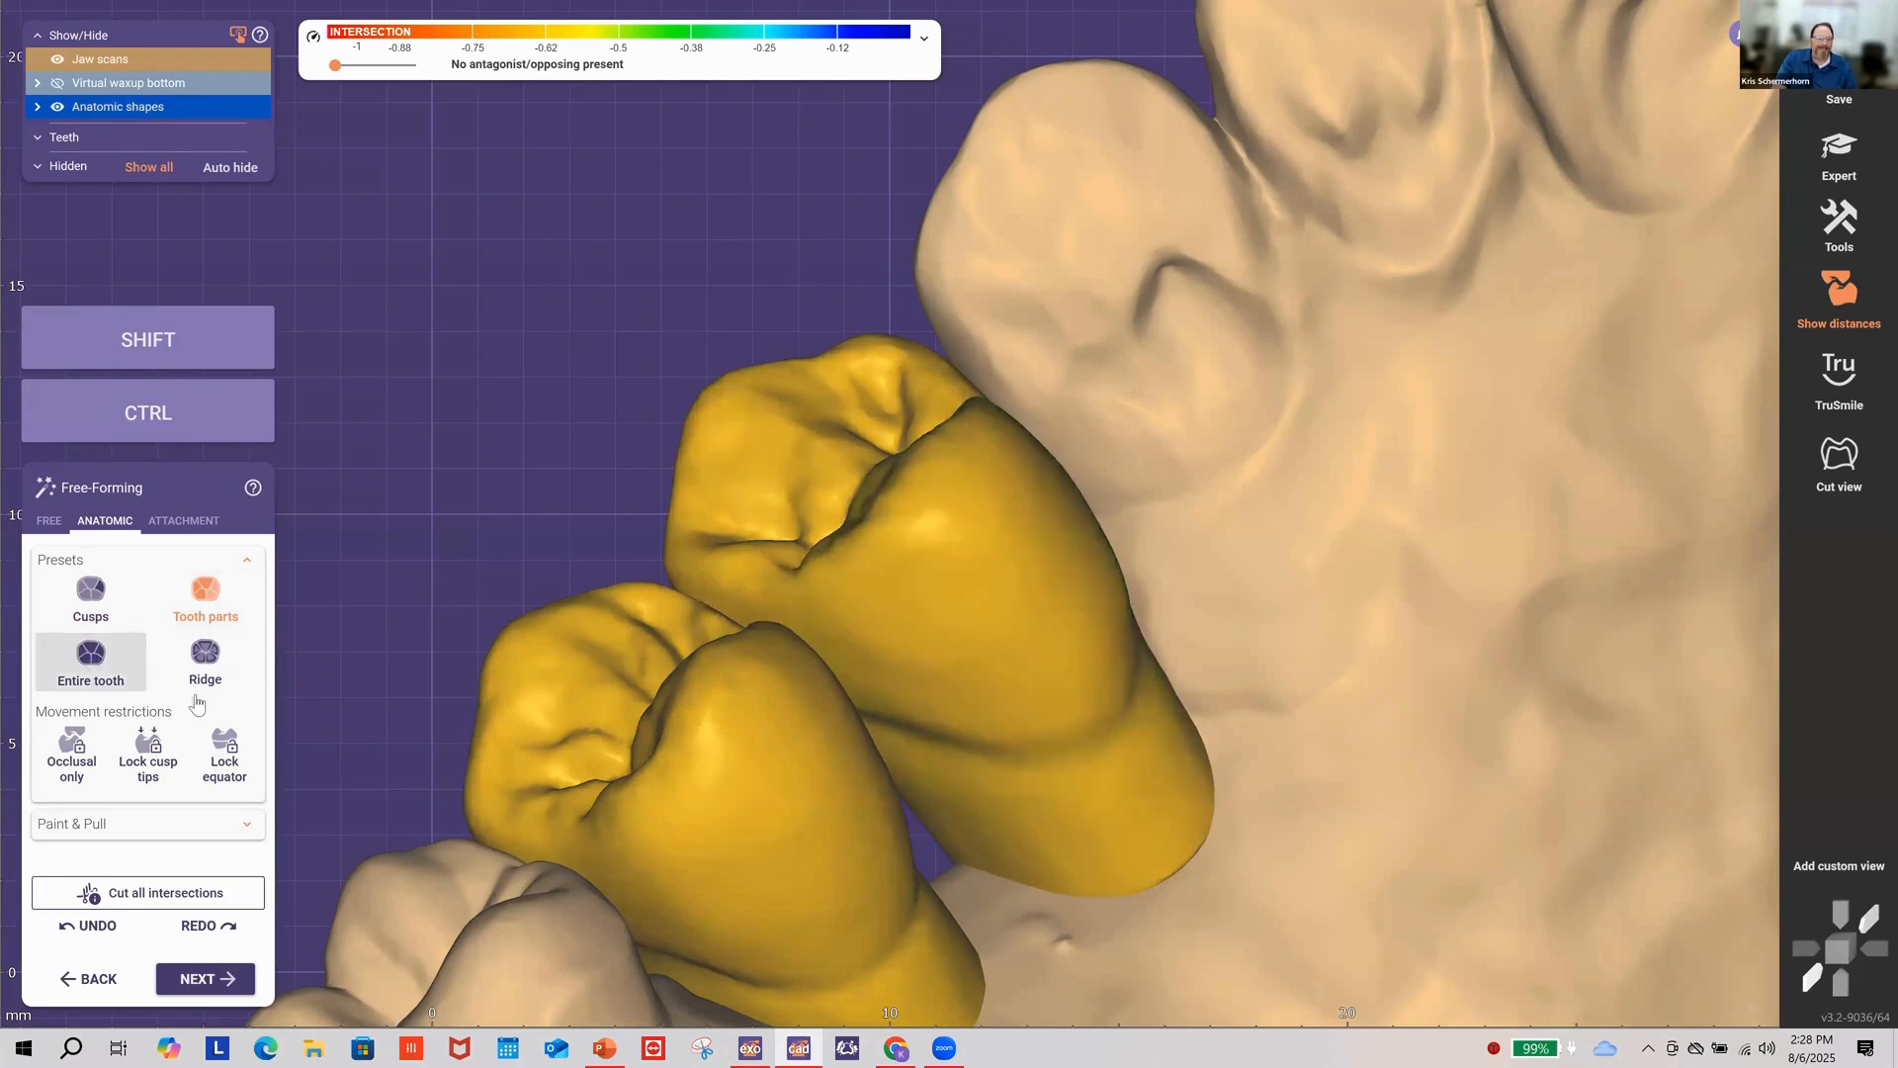
{"action": "left_click_drag", "start_coordinate": [848, 508], "coordinate": [843, 477]}
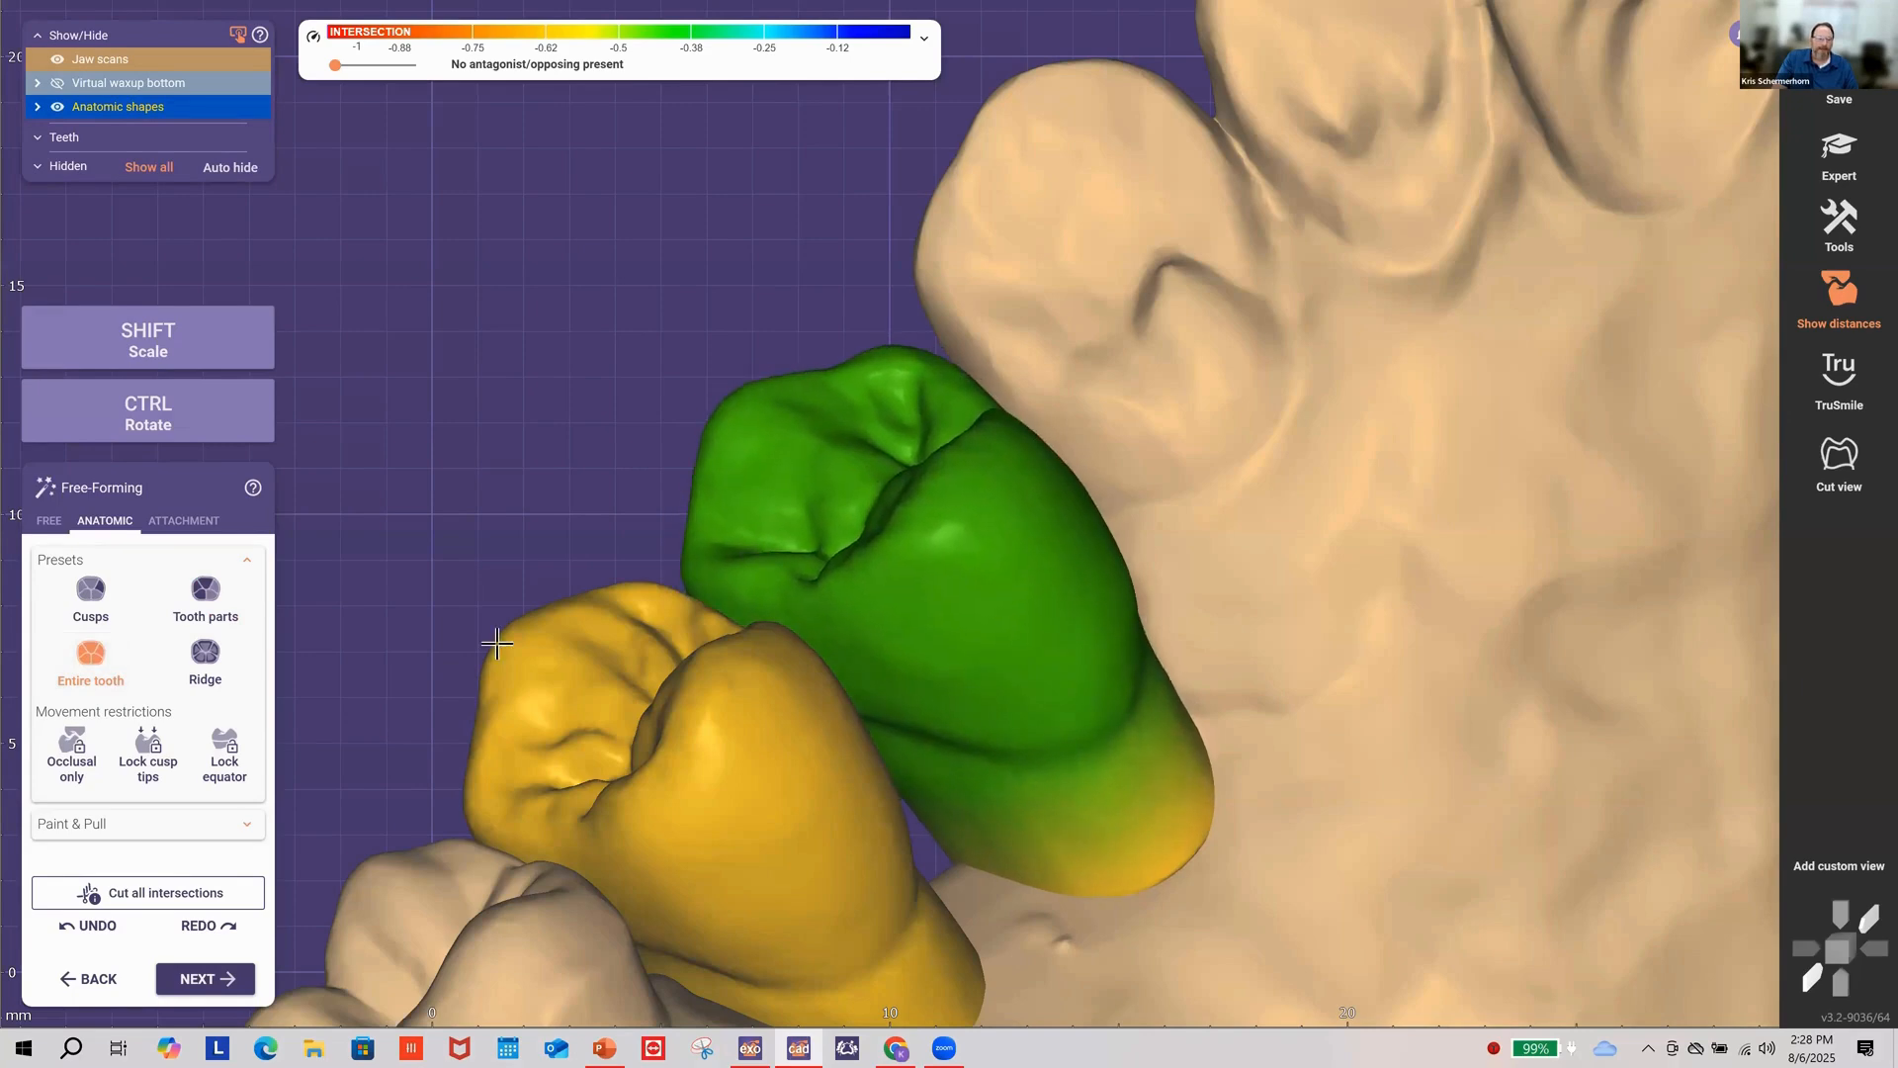
Step: Reshape the basal tooth parts from underneath, widening one base toward the gingiva and pulling another inward
{"action": "left_click", "coordinate": [206, 593]}
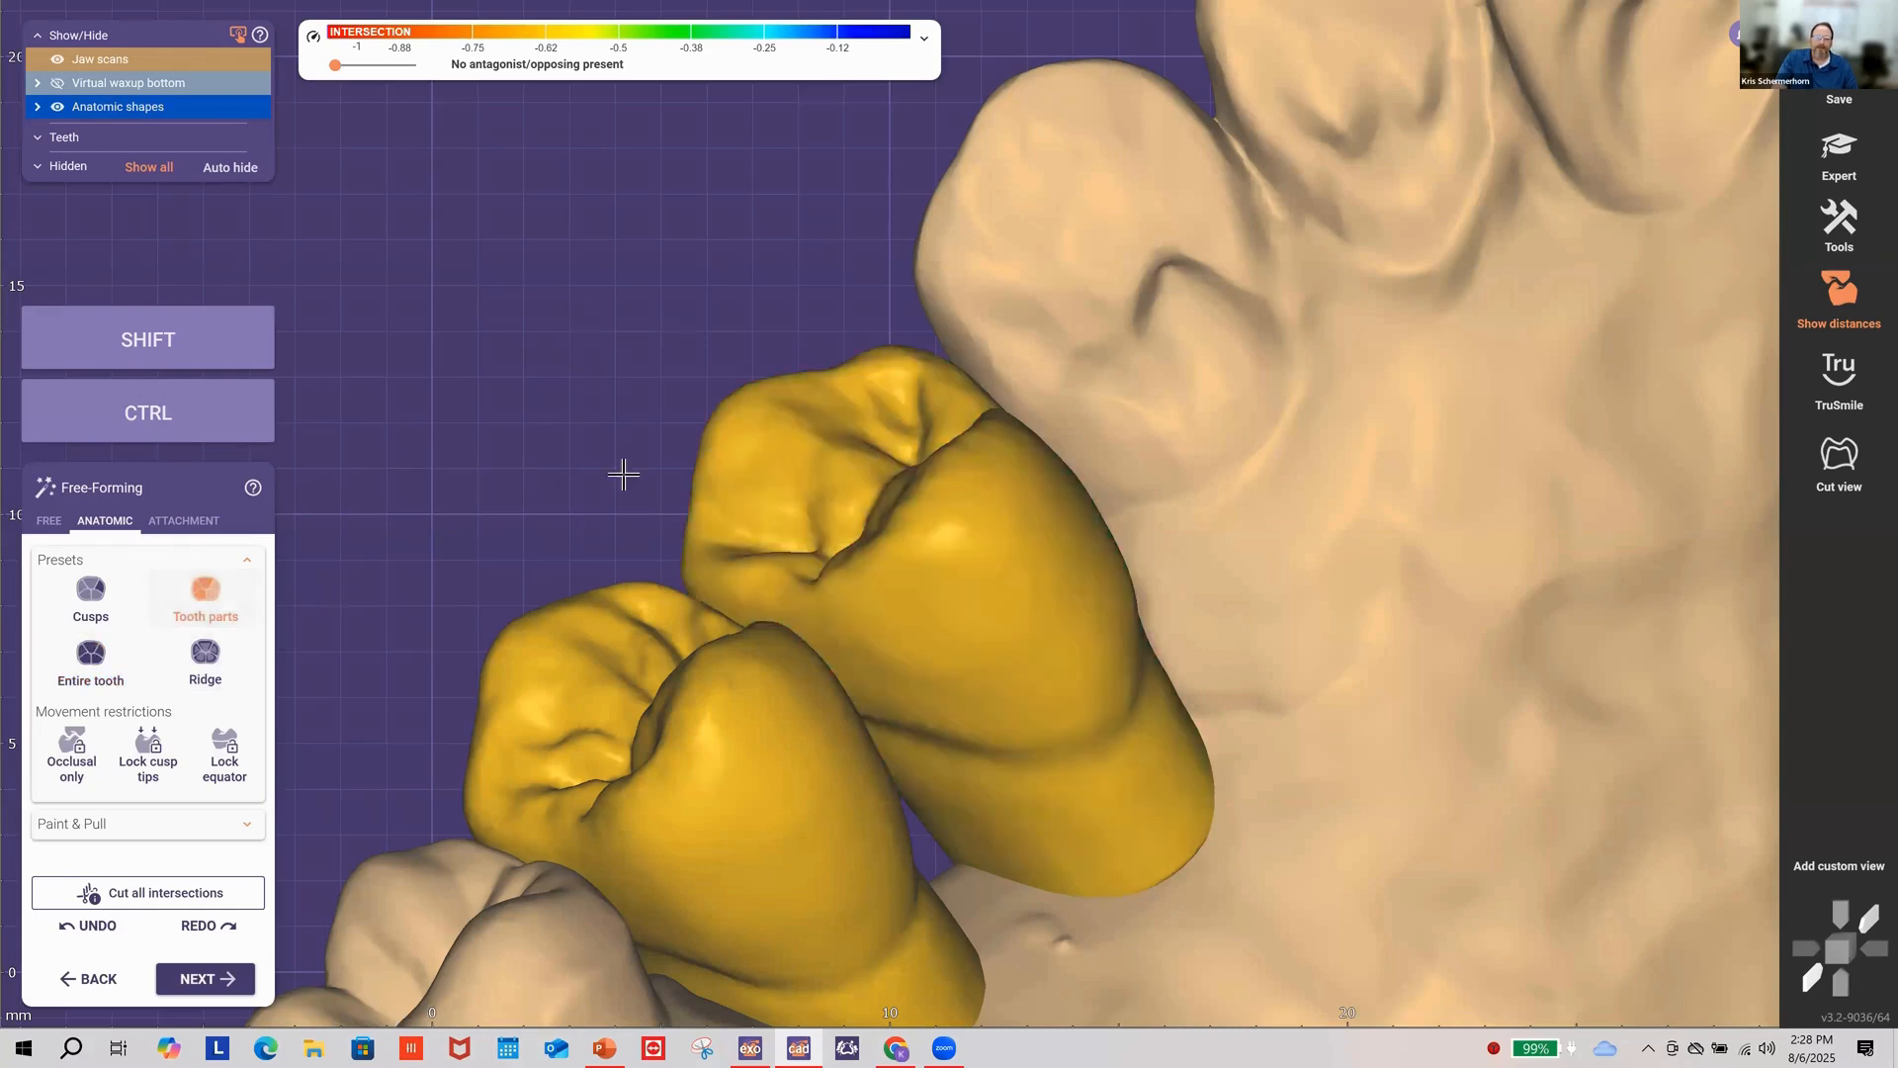
{"action": "right_click_drag", "start_coordinate": [624, 477], "coordinate": [669, 492]}
{"action": "scroll", "coordinate": [691, 511], "scroll_direction": "down", "scroll_amount": 8}
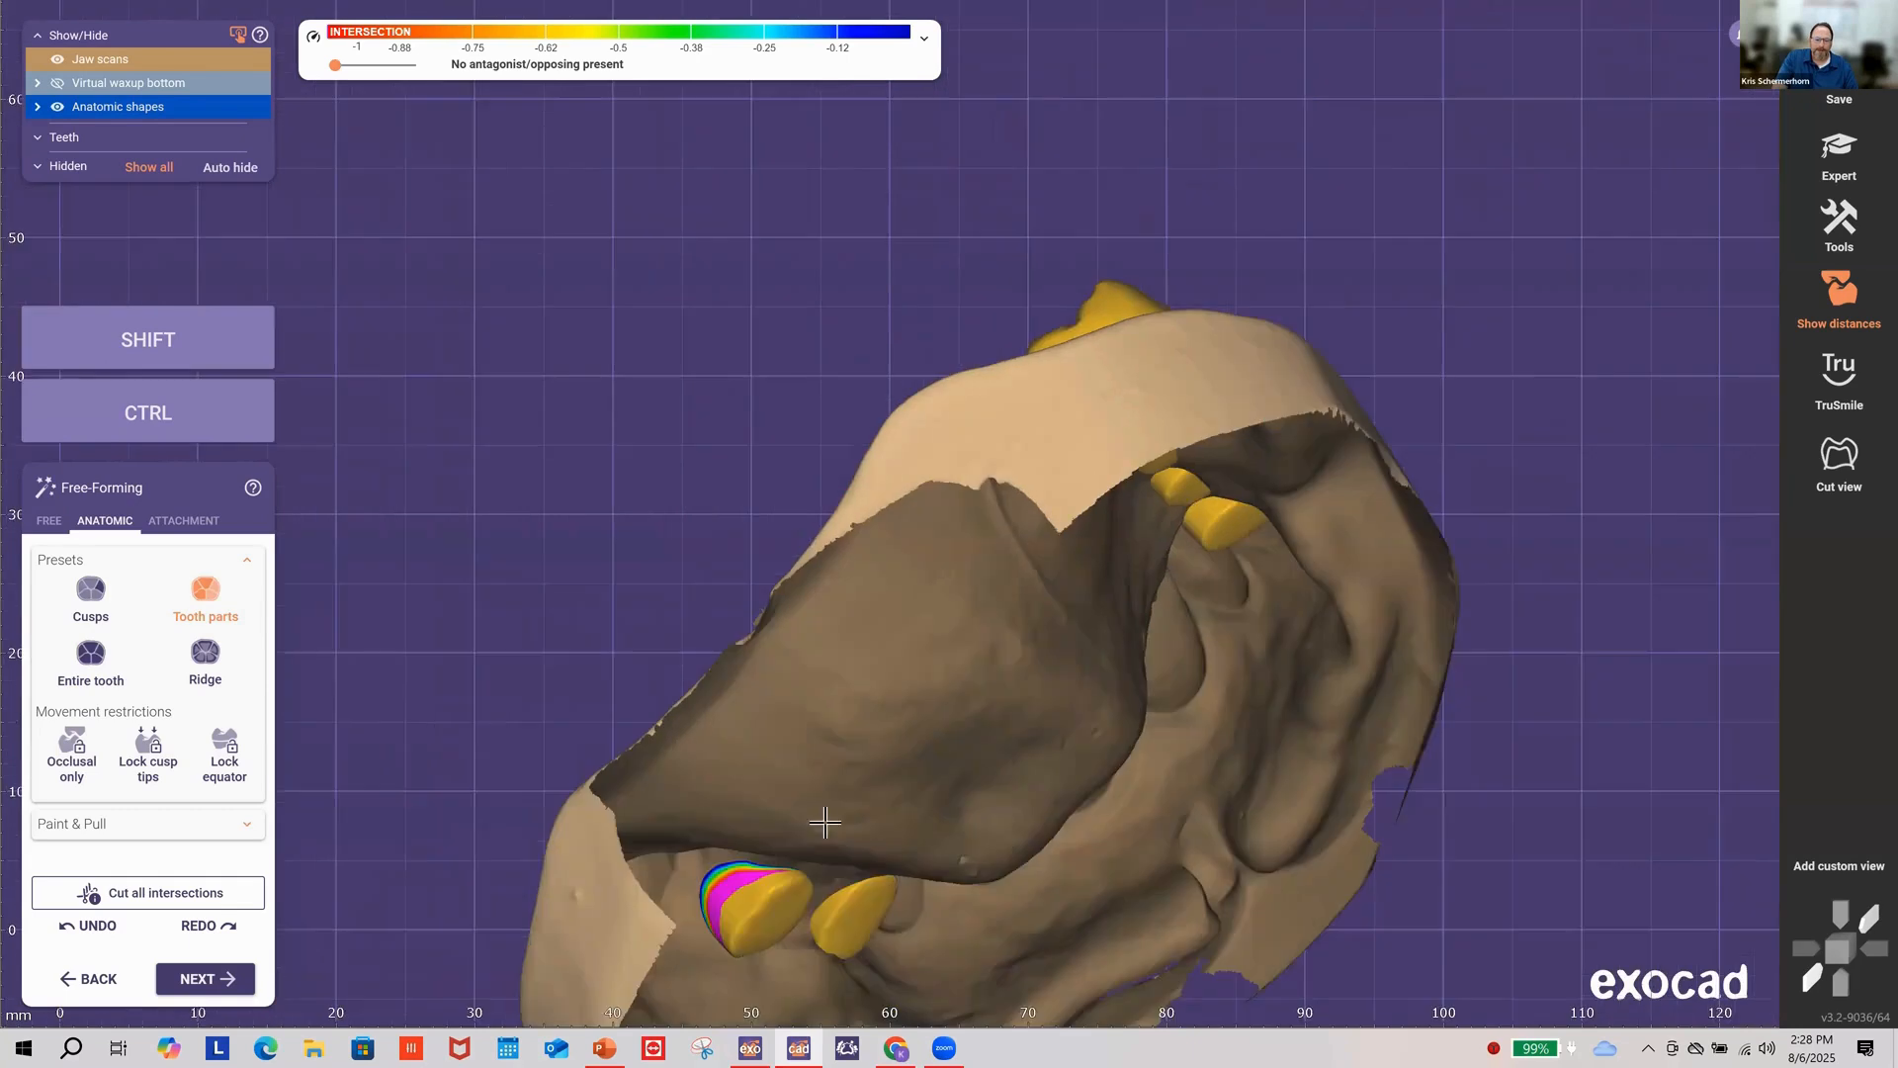
{"action": "scroll", "coordinate": [816, 805], "scroll_direction": "up", "scroll_amount": 4}
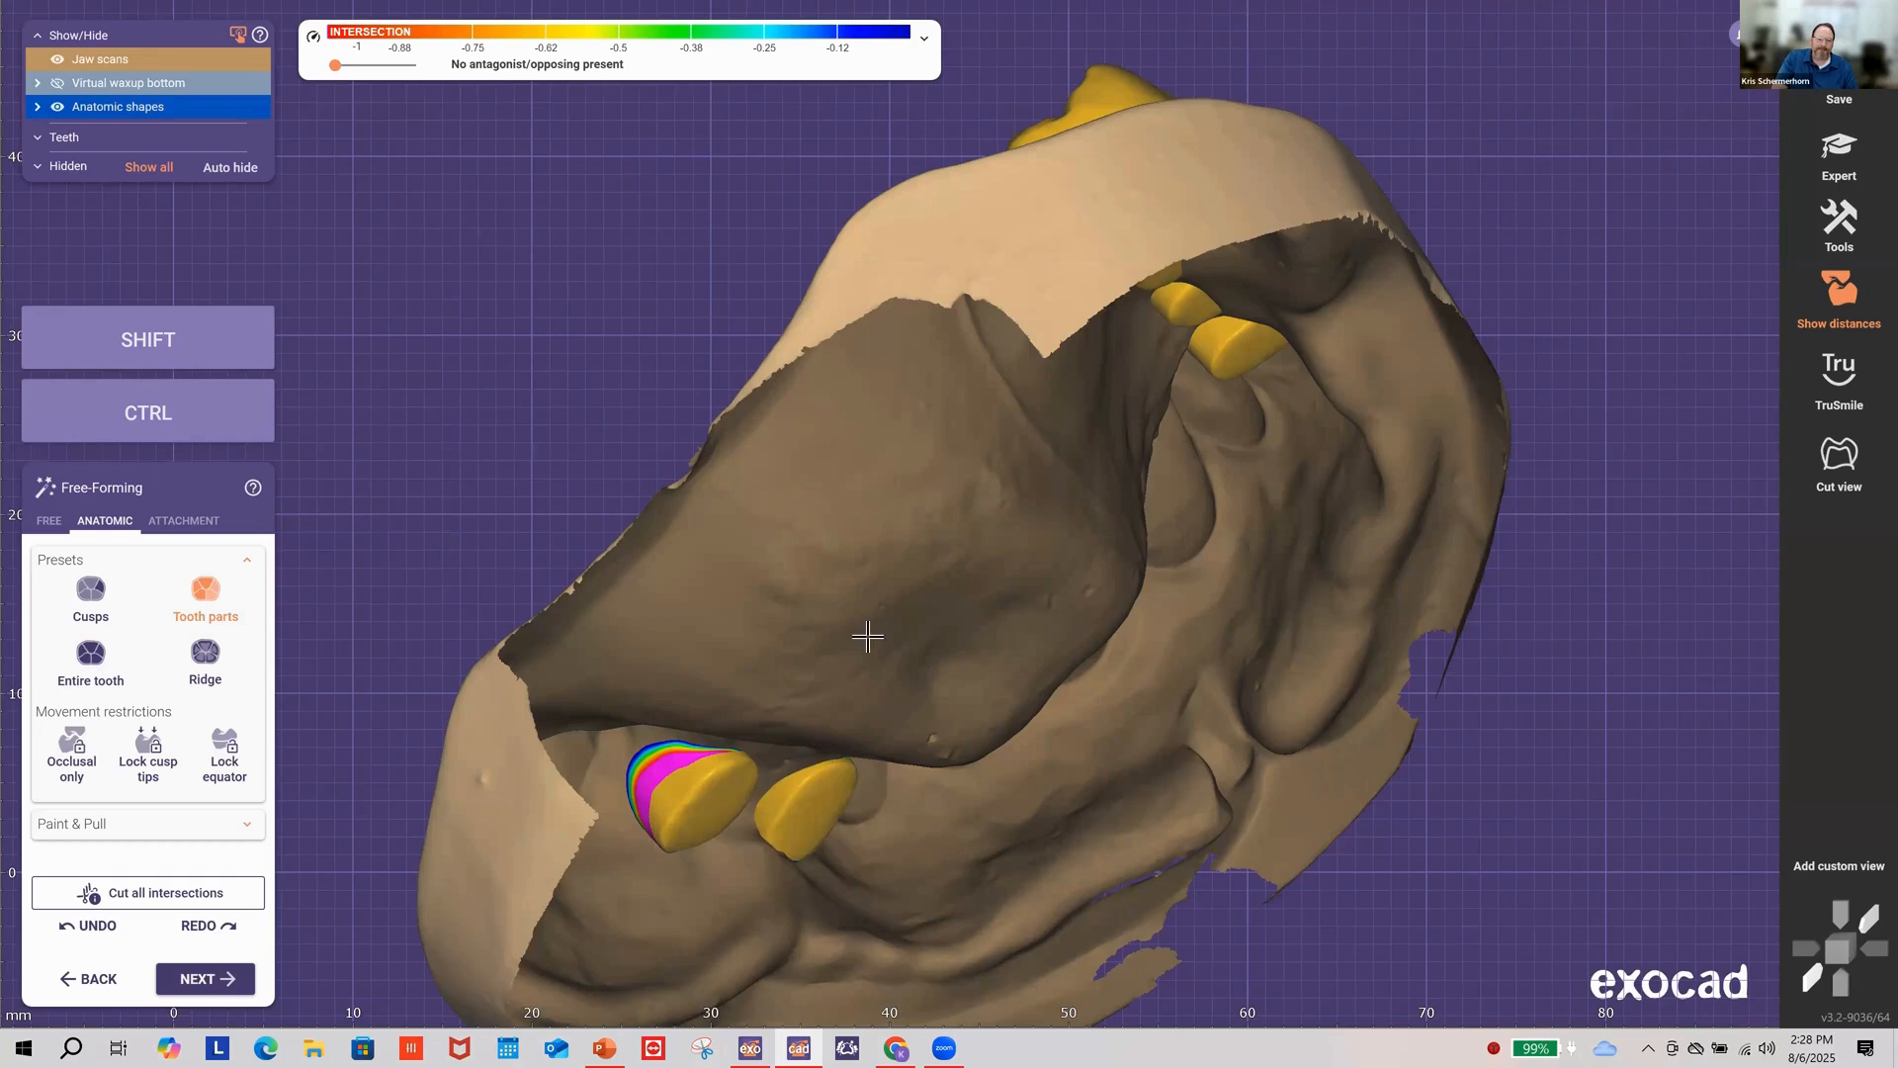
{"action": "scroll", "coordinate": [869, 636], "scroll_direction": "up", "scroll_amount": 6}
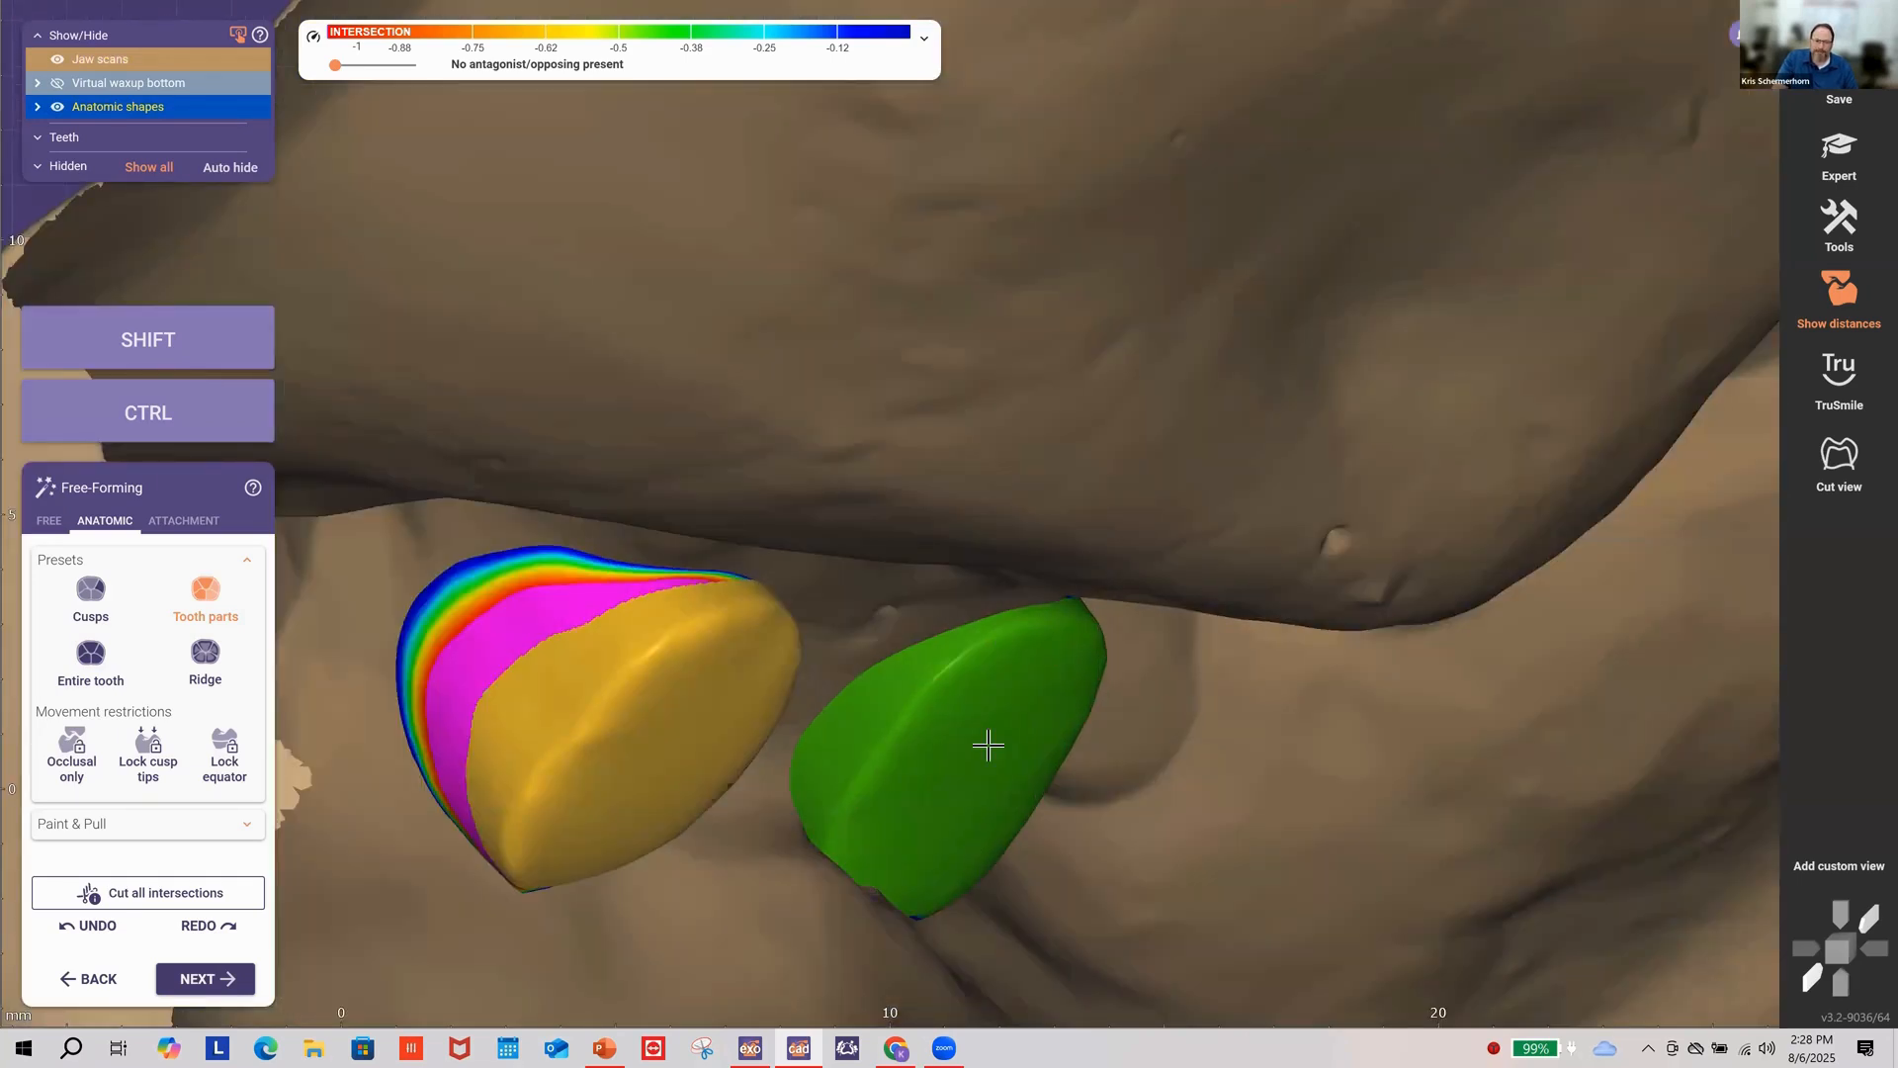
{"action": "left_click_drag", "start_coordinate": [993, 735], "coordinate": [1019, 738]}
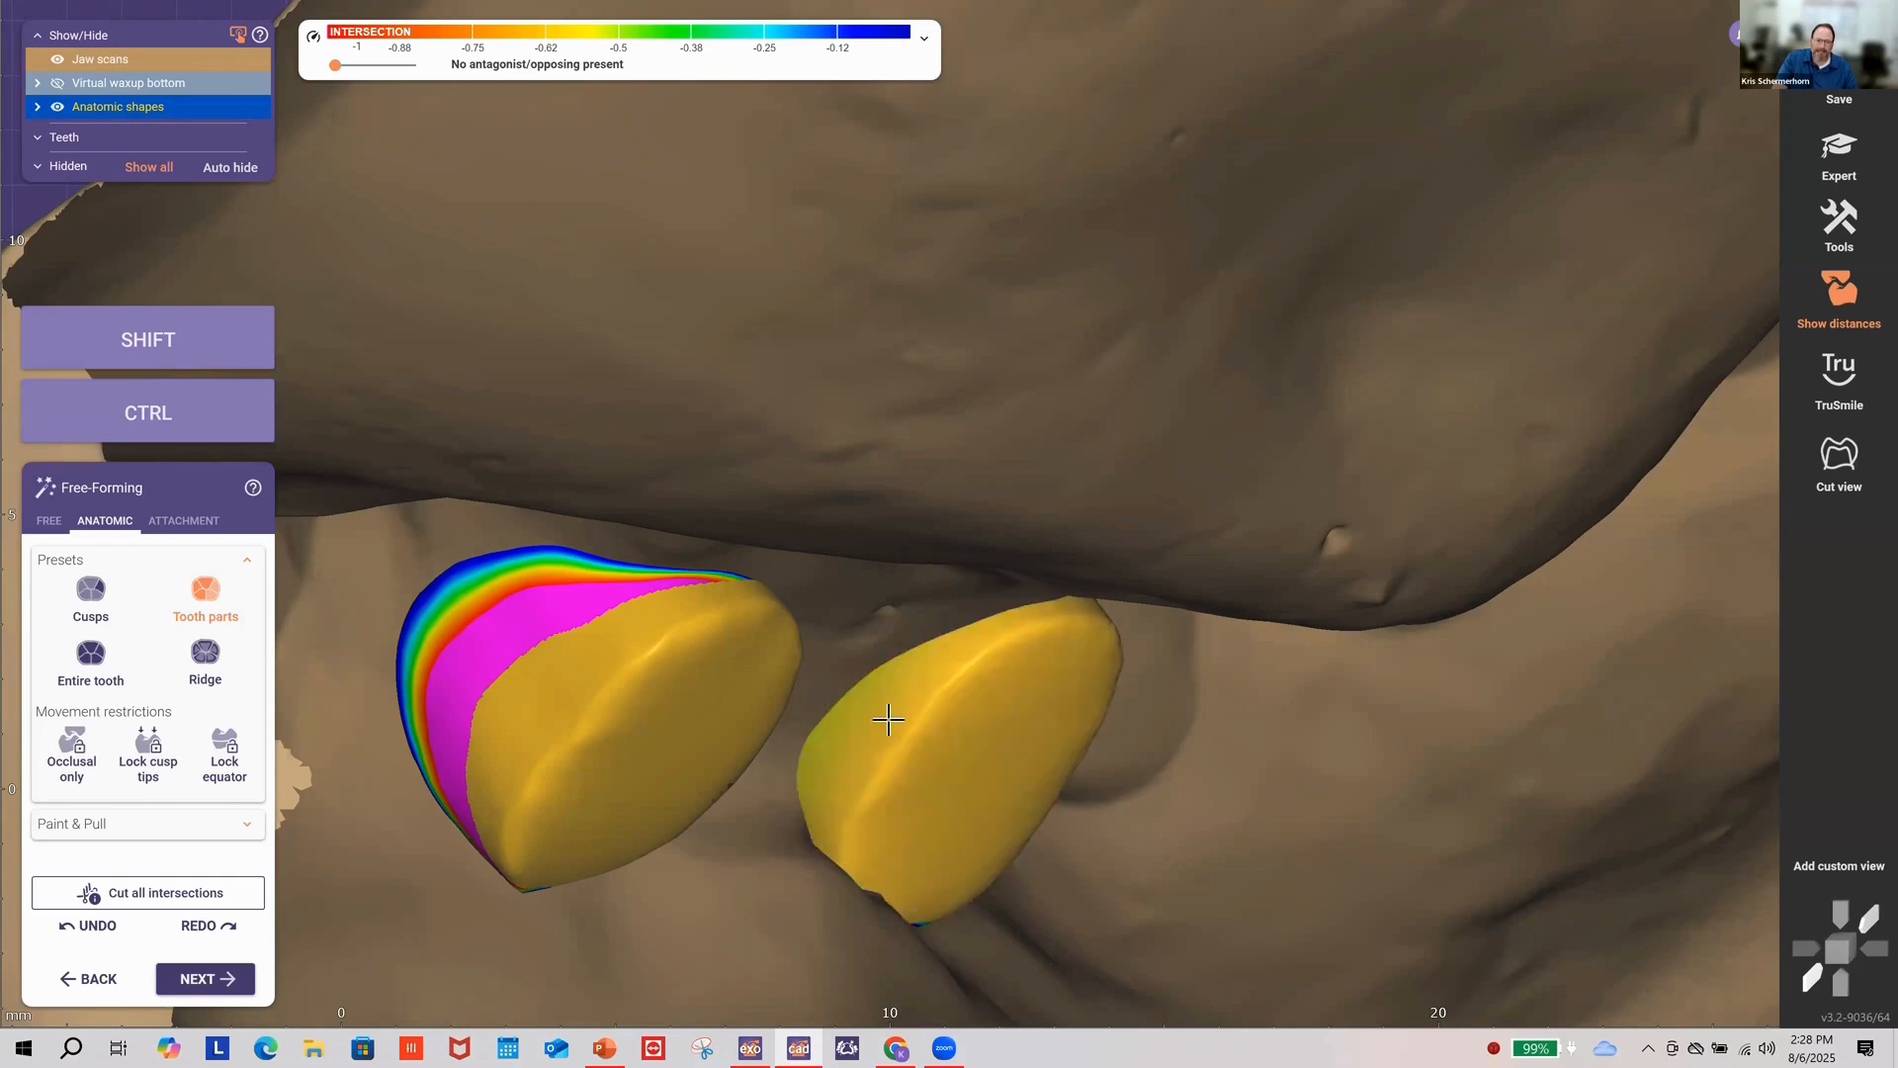
{"action": "left_click_drag", "start_coordinate": [871, 714], "coordinate": [858, 711]}
{"action": "scroll", "coordinate": [874, 703], "scroll_direction": "down", "scroll_amount": 5}
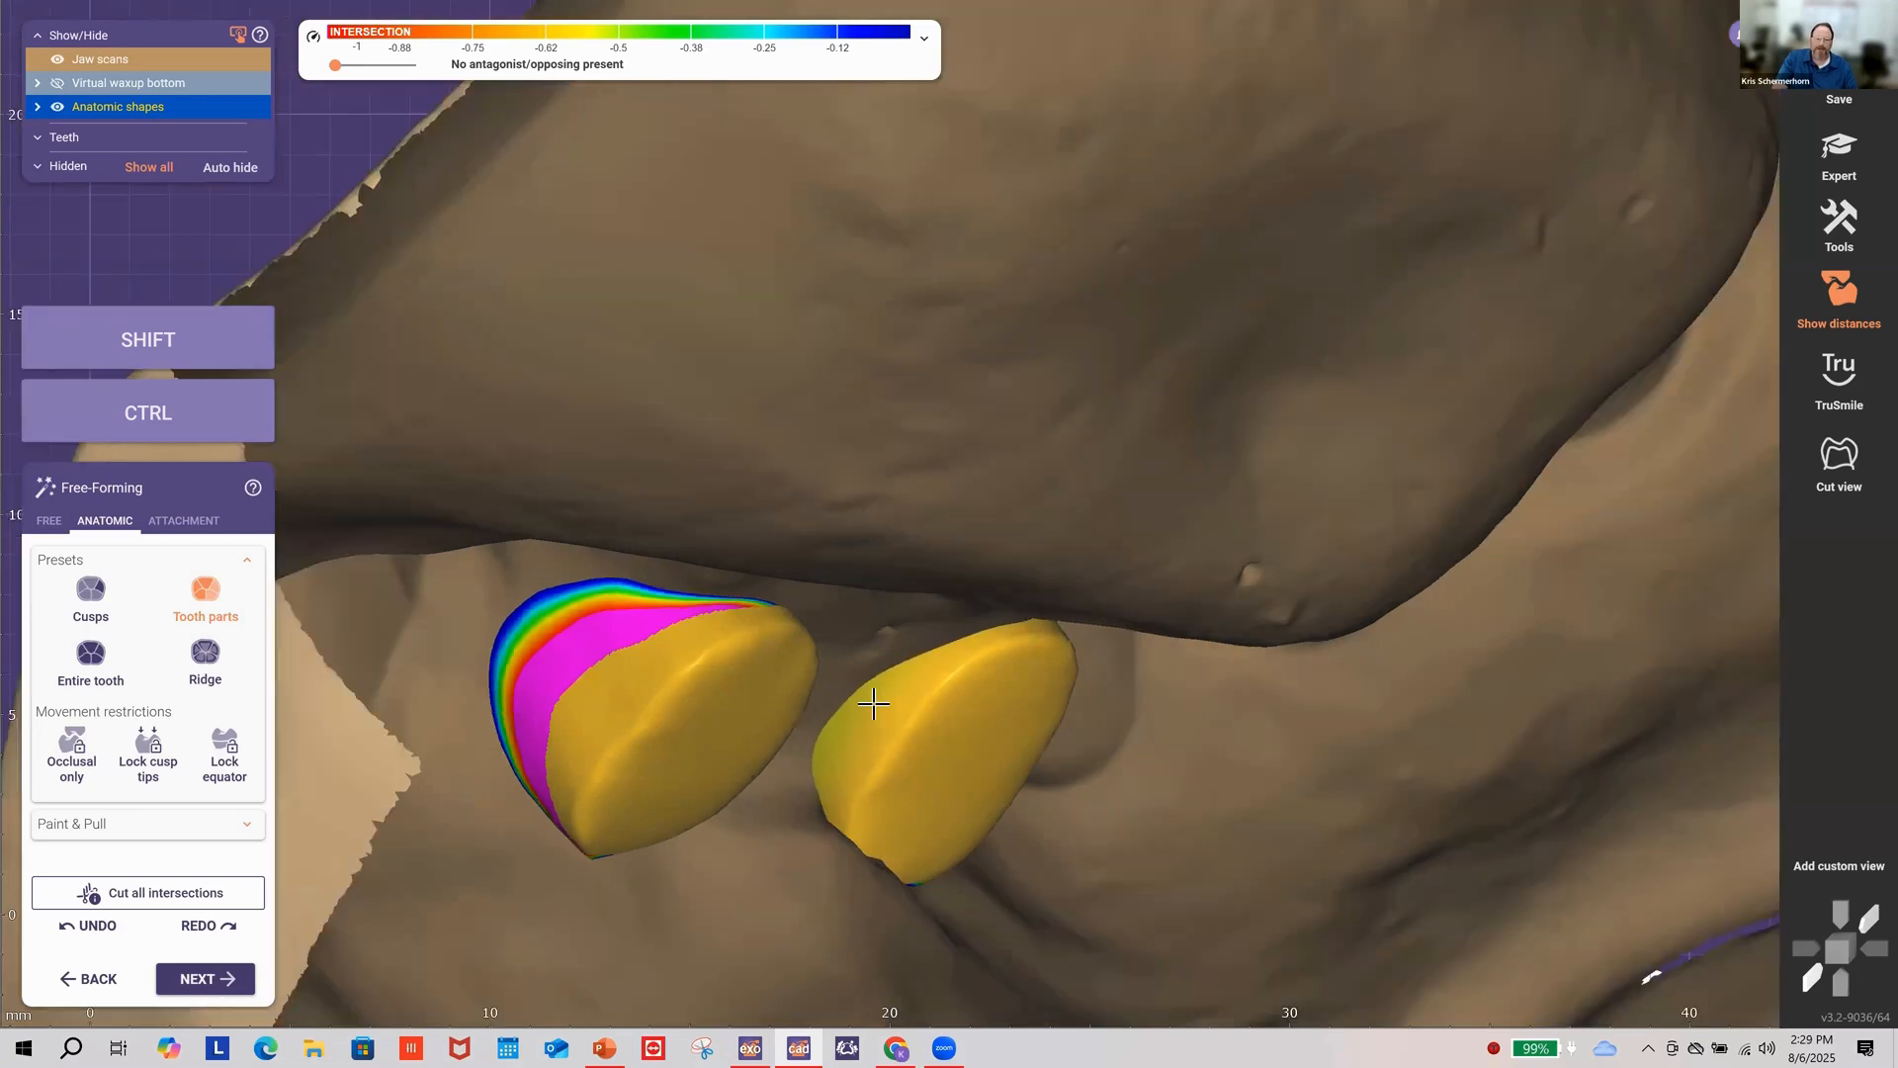
{"action": "right_click_drag", "start_coordinate": [874, 703], "coordinate": [1047, 757]}
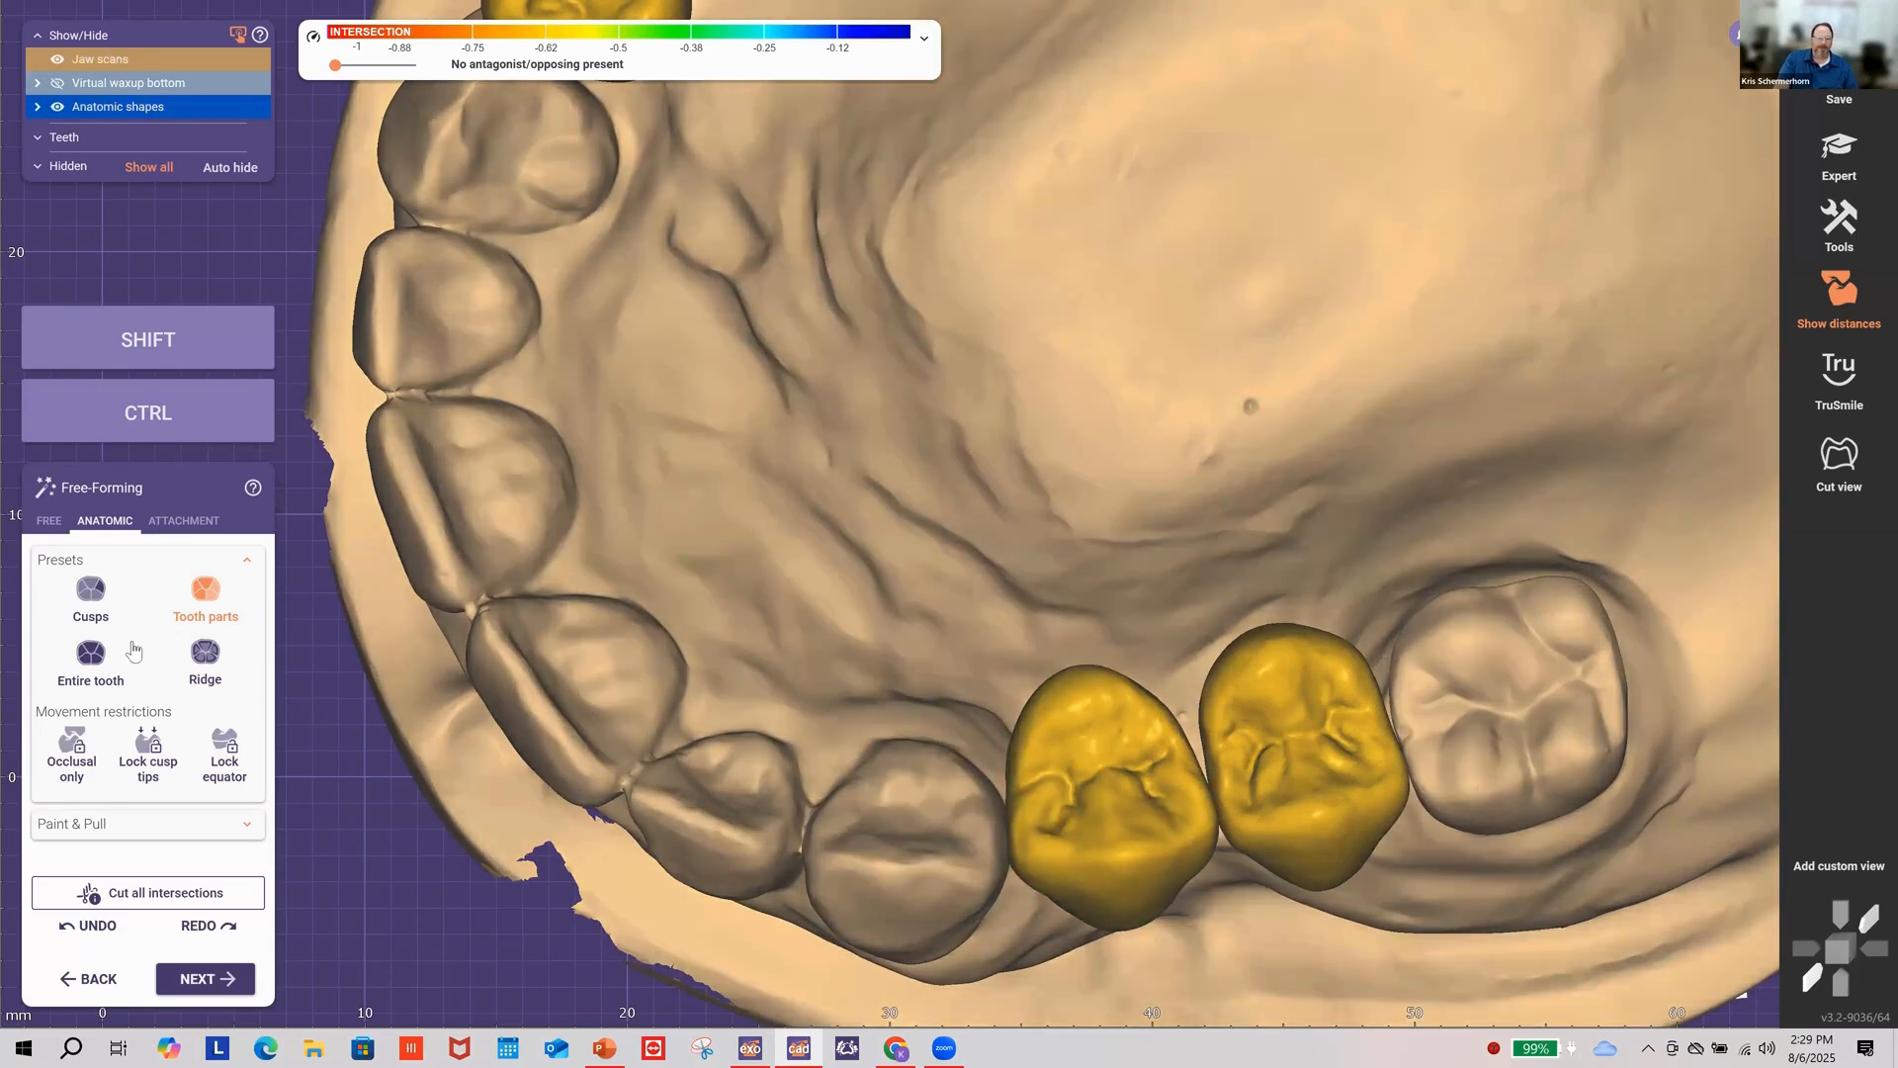
Step: Nudge the entire premolar slightly down and left, then review the crowns from several angles
{"action": "left_click", "coordinate": [133, 652]}
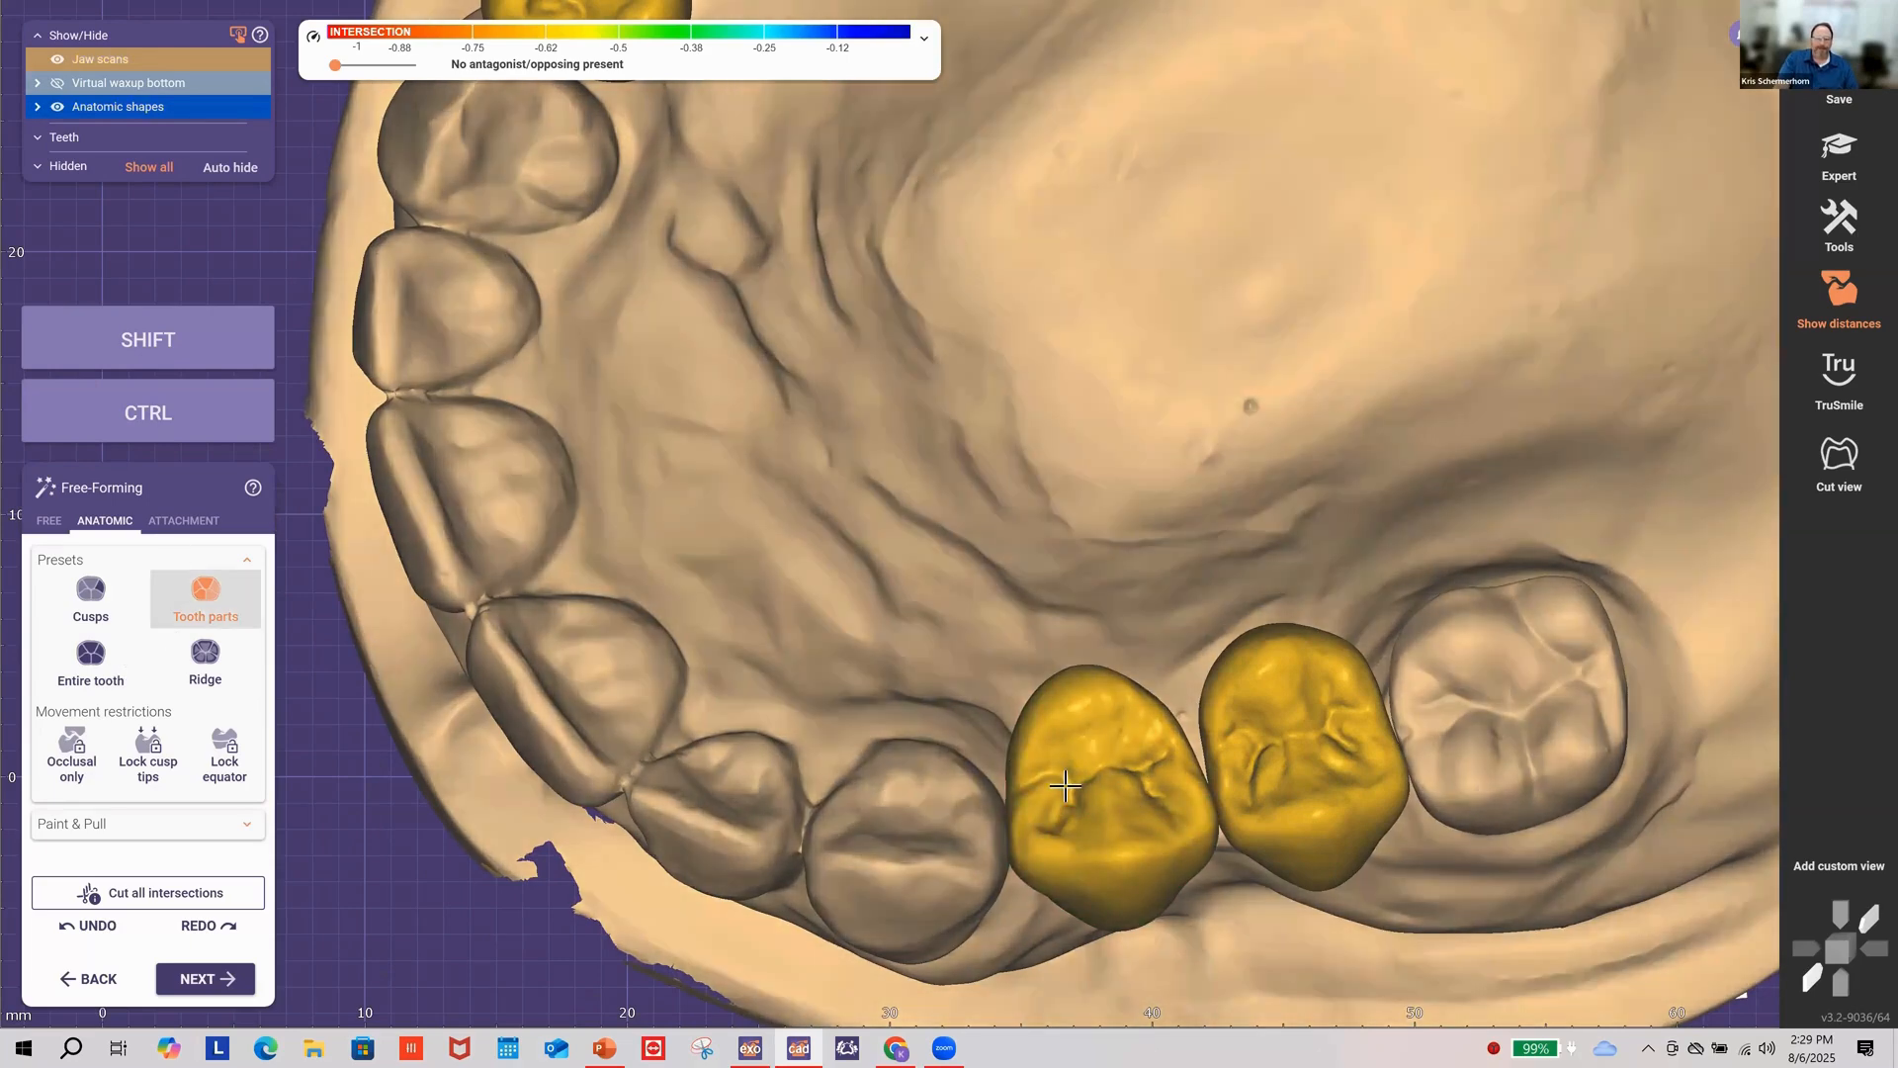
{"action": "left_click_drag", "start_coordinate": [1057, 794], "coordinate": [1053, 815]}
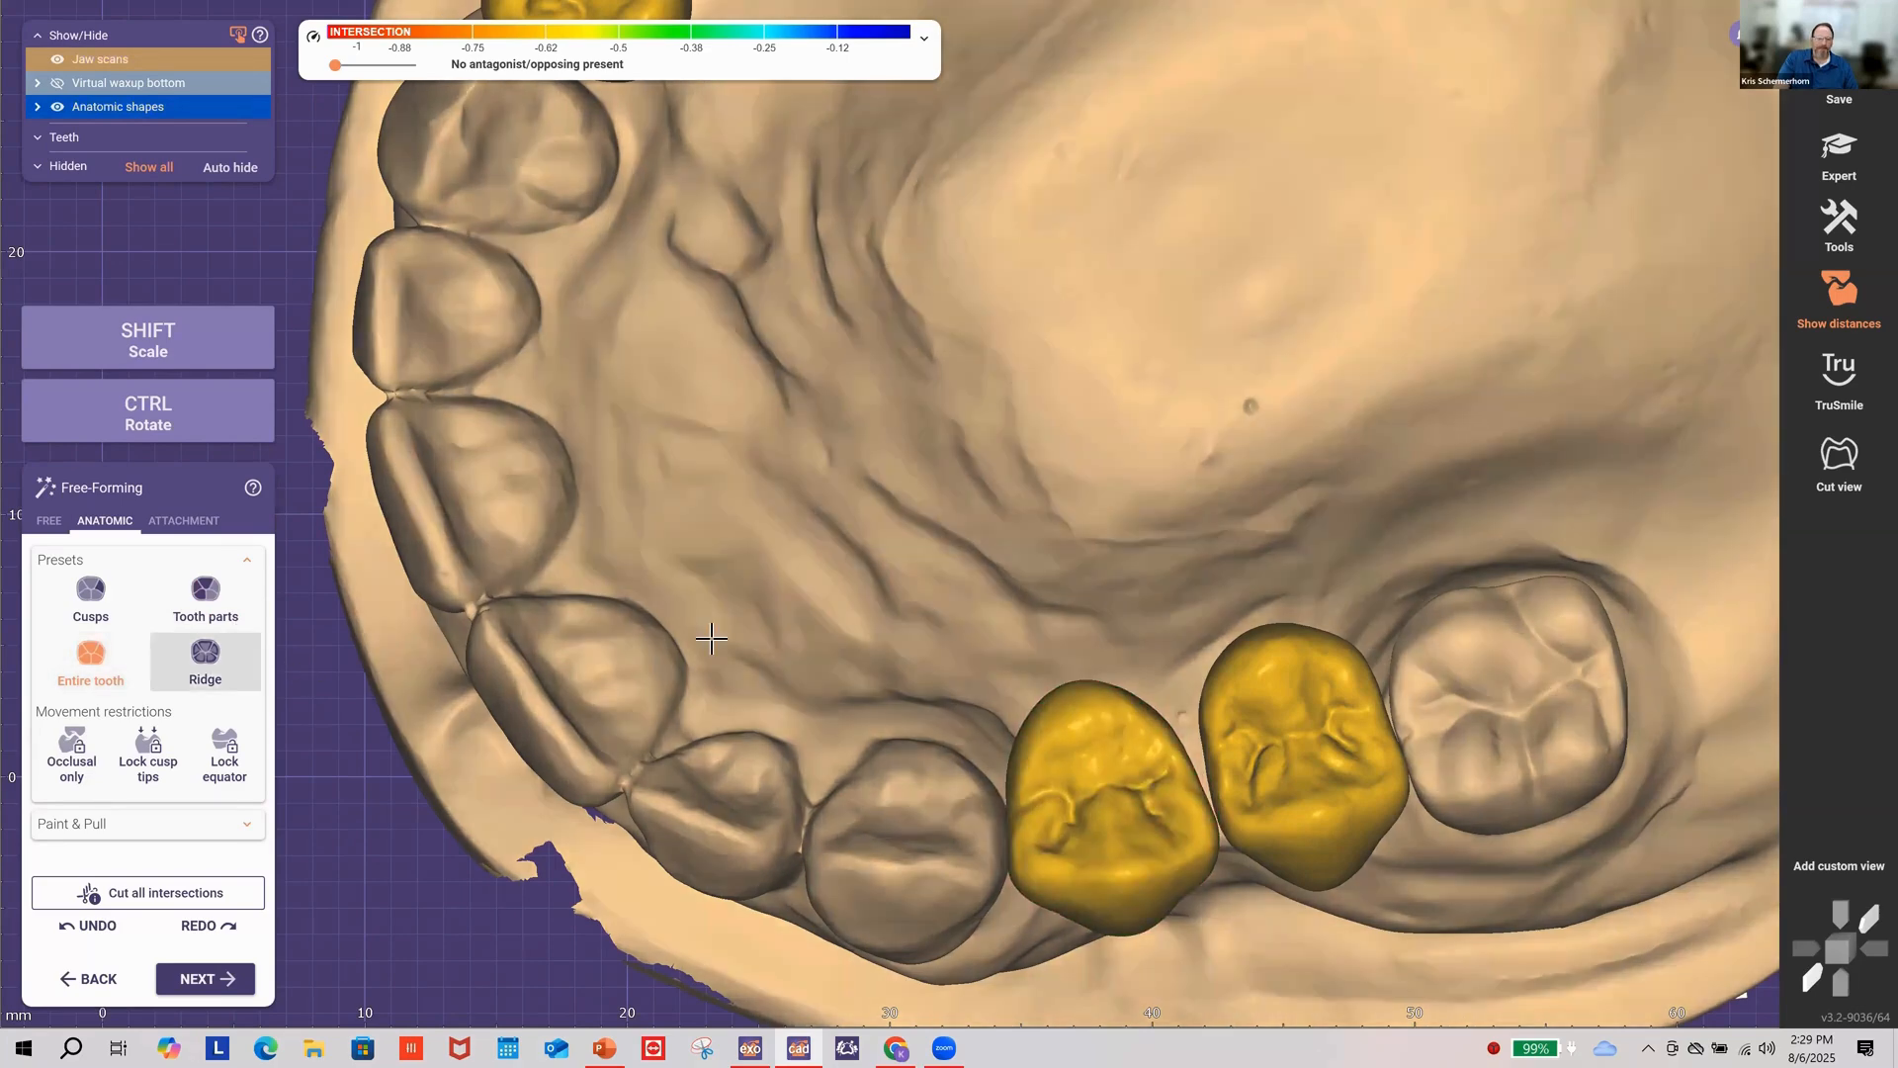
{"action": "left_click", "coordinate": [236, 627]}
{"action": "right_click_drag", "start_coordinate": [712, 644], "coordinate": [1063, 201]}
{"action": "scroll", "coordinate": [1110, 322], "scroll_direction": "down", "scroll_amount": 3}
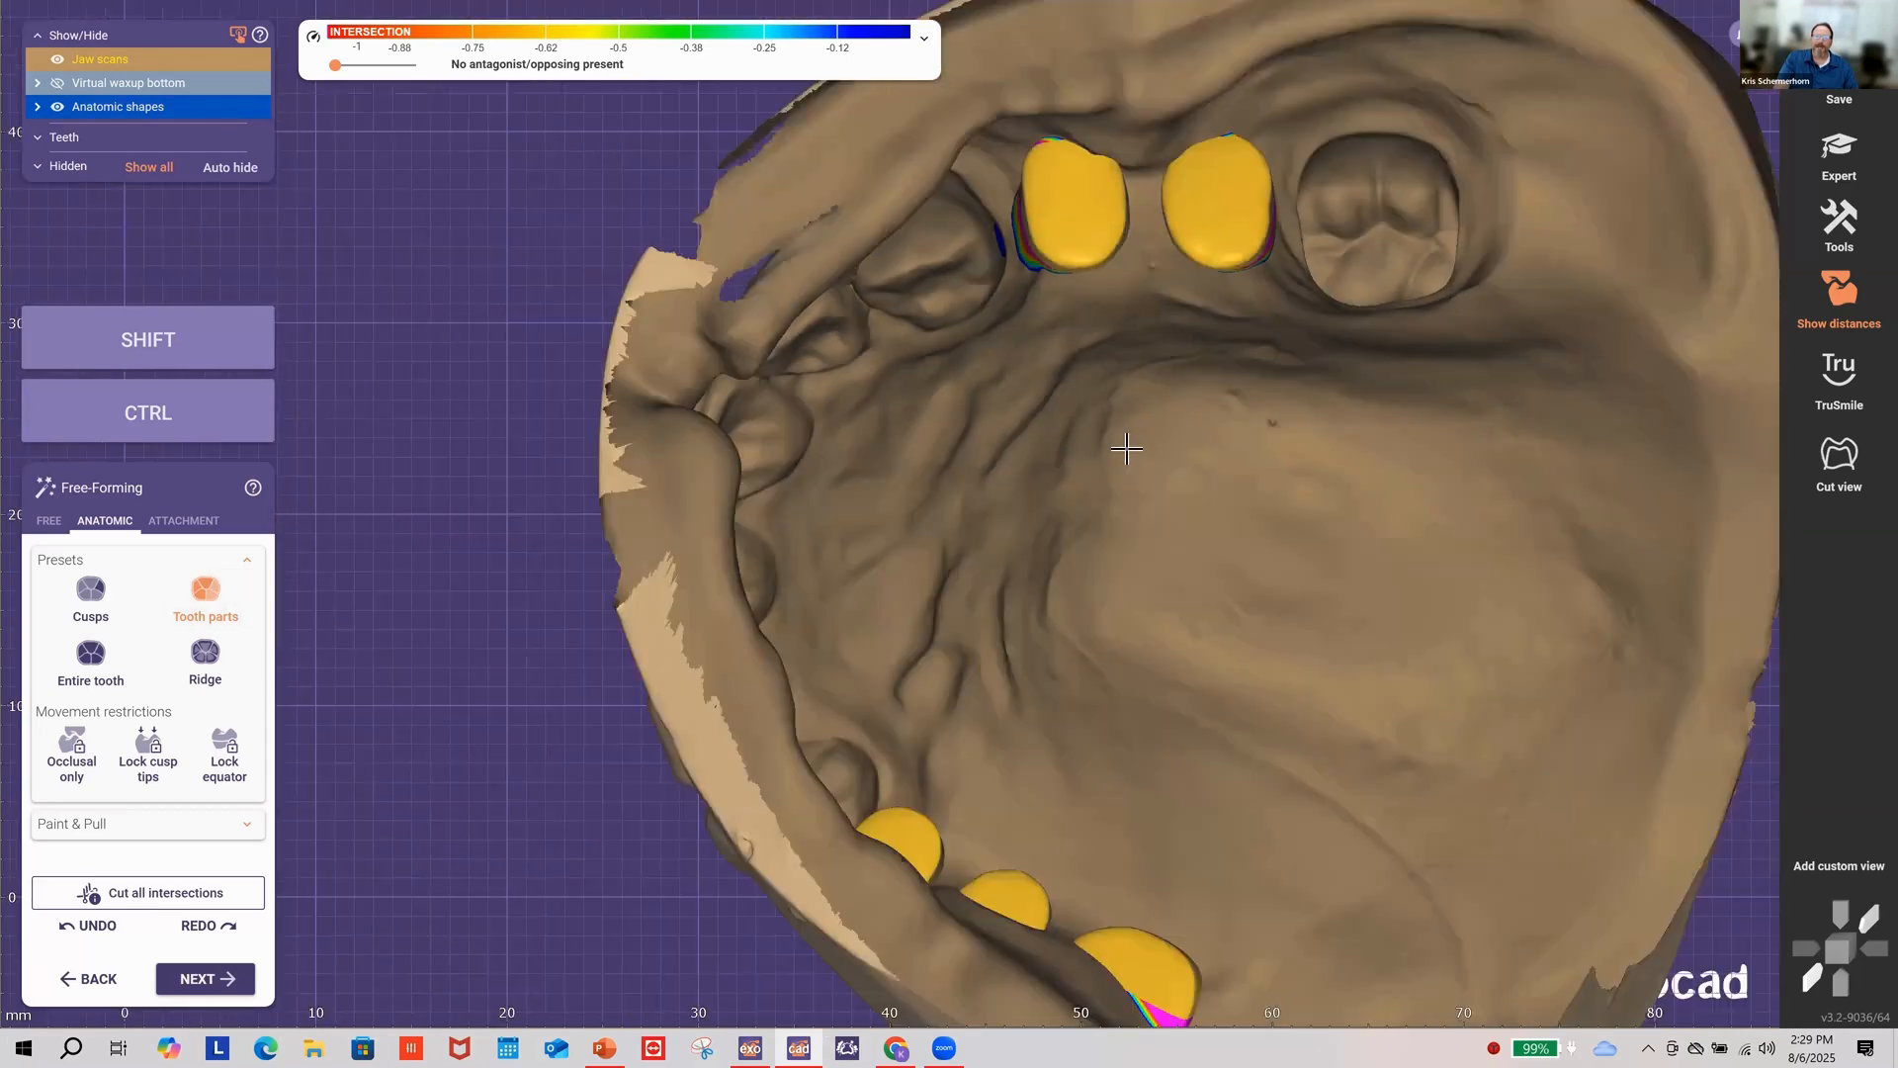
{"action": "mouse_move", "coordinate": [1127, 449]}
{"action": "right_mouse_down"}
{"action": "mouse_move", "coordinate": [1153, 456]}
{"action": "mouse_move", "coordinate": [1148, 442]}
{"action": "right_mouse_up"}
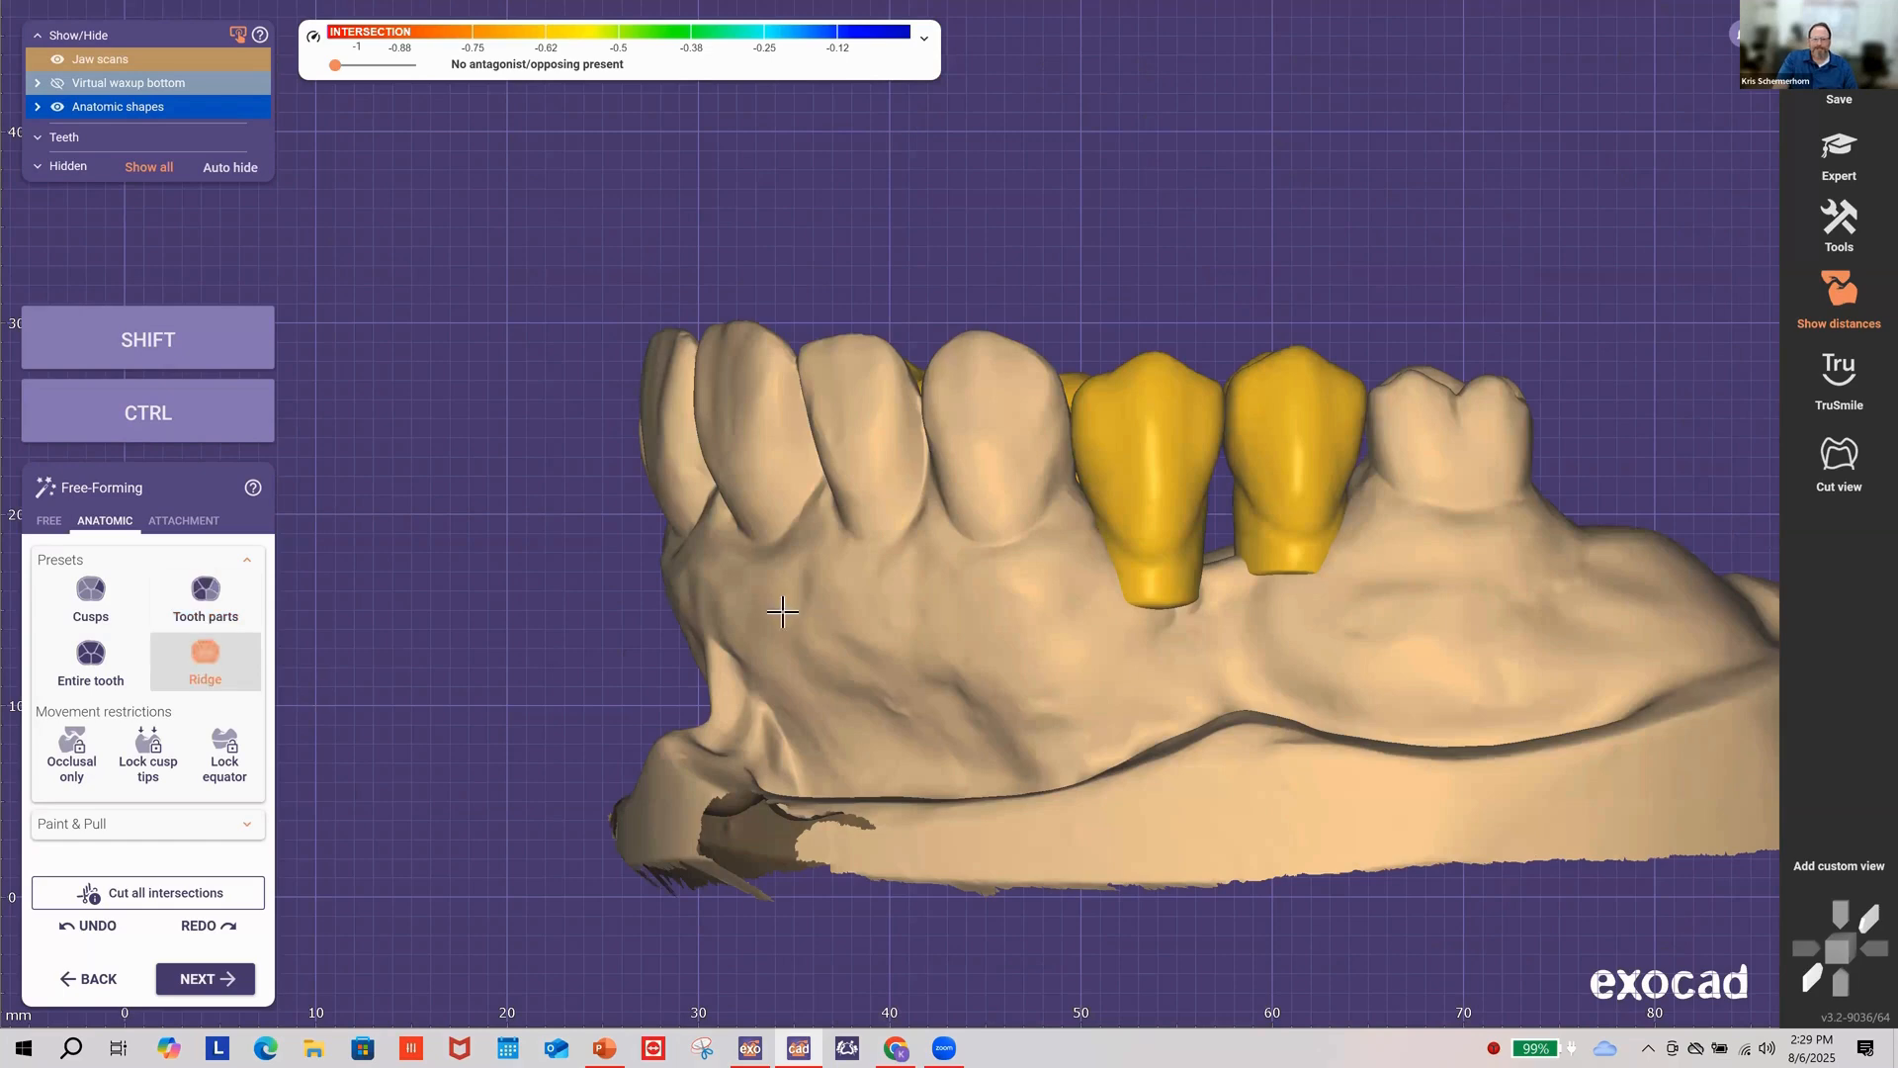
{"action": "right_click_drag", "start_coordinate": [958, 573], "coordinate": [1094, 508]}
{"action": "scroll", "coordinate": [1259, 411], "scroll_direction": "up", "scroll_amount": 5}
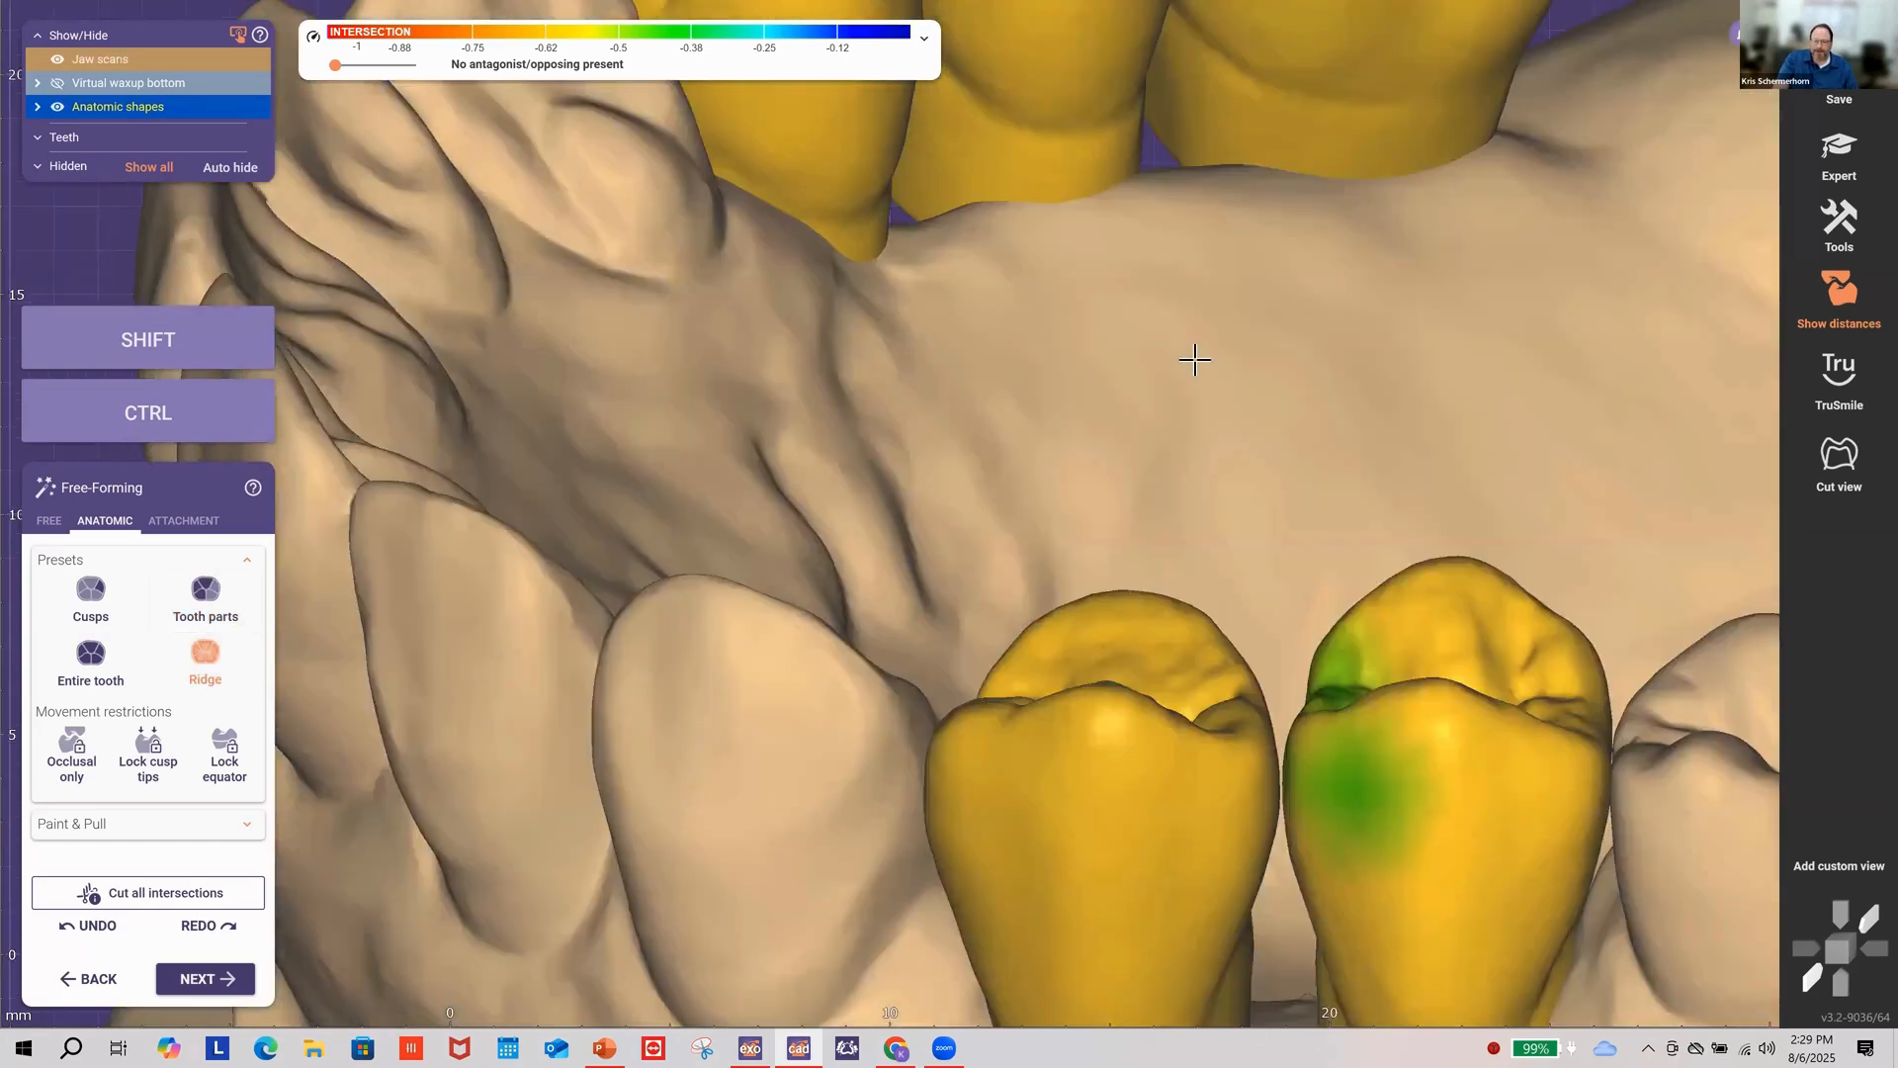
{"action": "right_click_drag", "start_coordinate": [1195, 360], "coordinate": [1314, 745]}
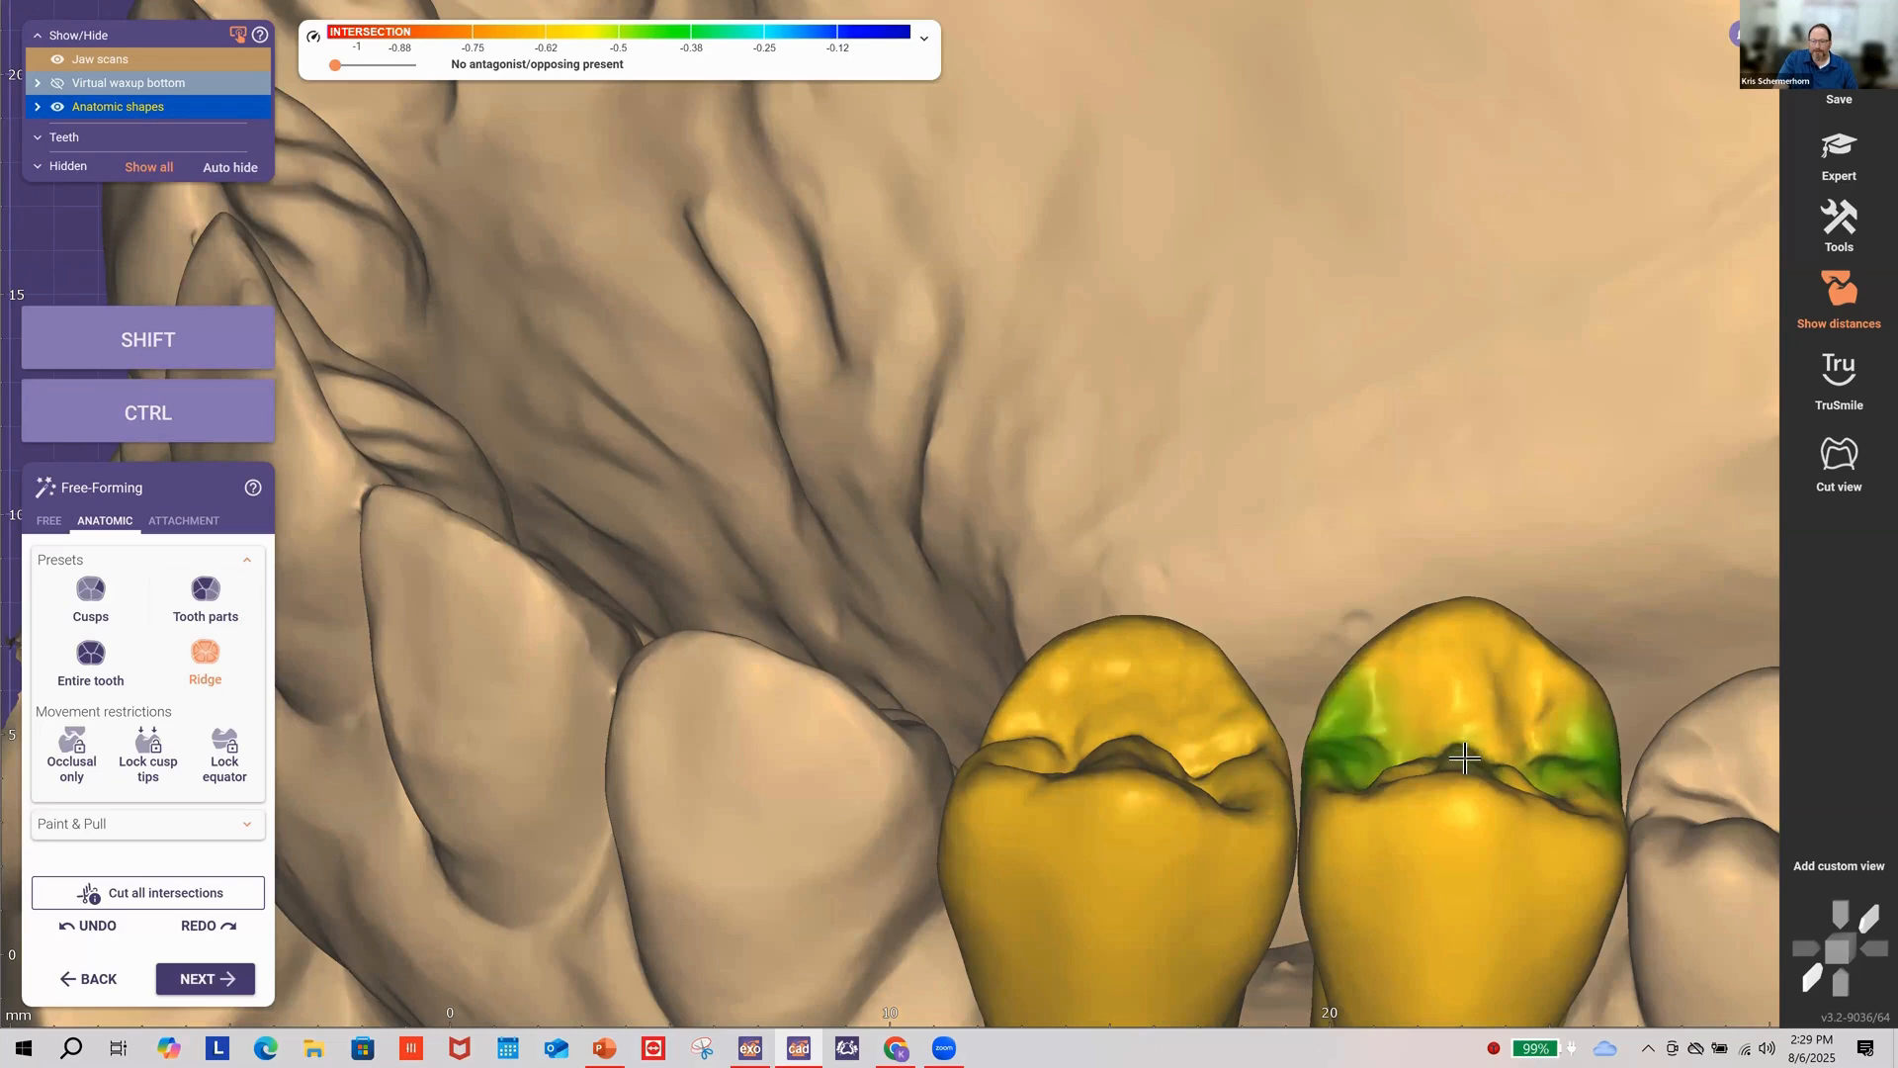
{"action": "scroll", "coordinate": [1226, 613], "scroll_direction": "down", "scroll_amount": 5}
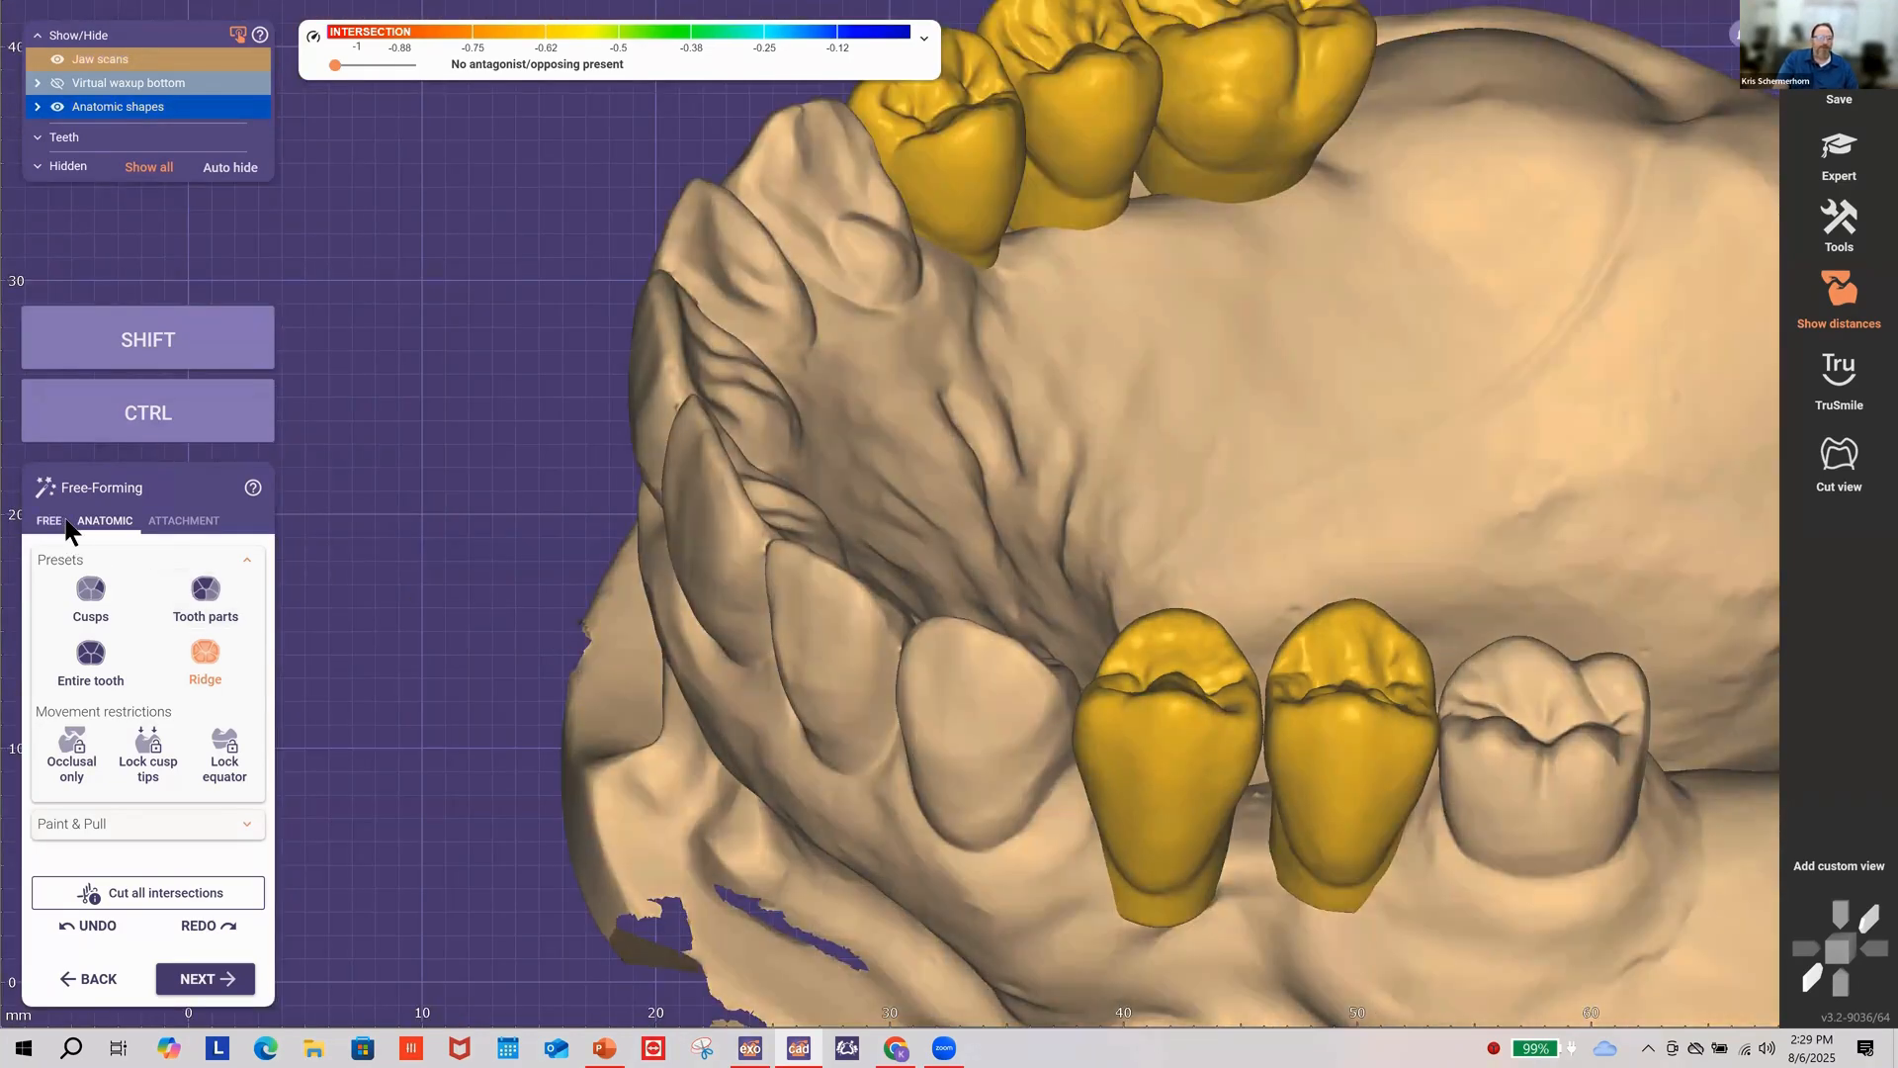
{"action": "left_click", "coordinate": [52, 521]}
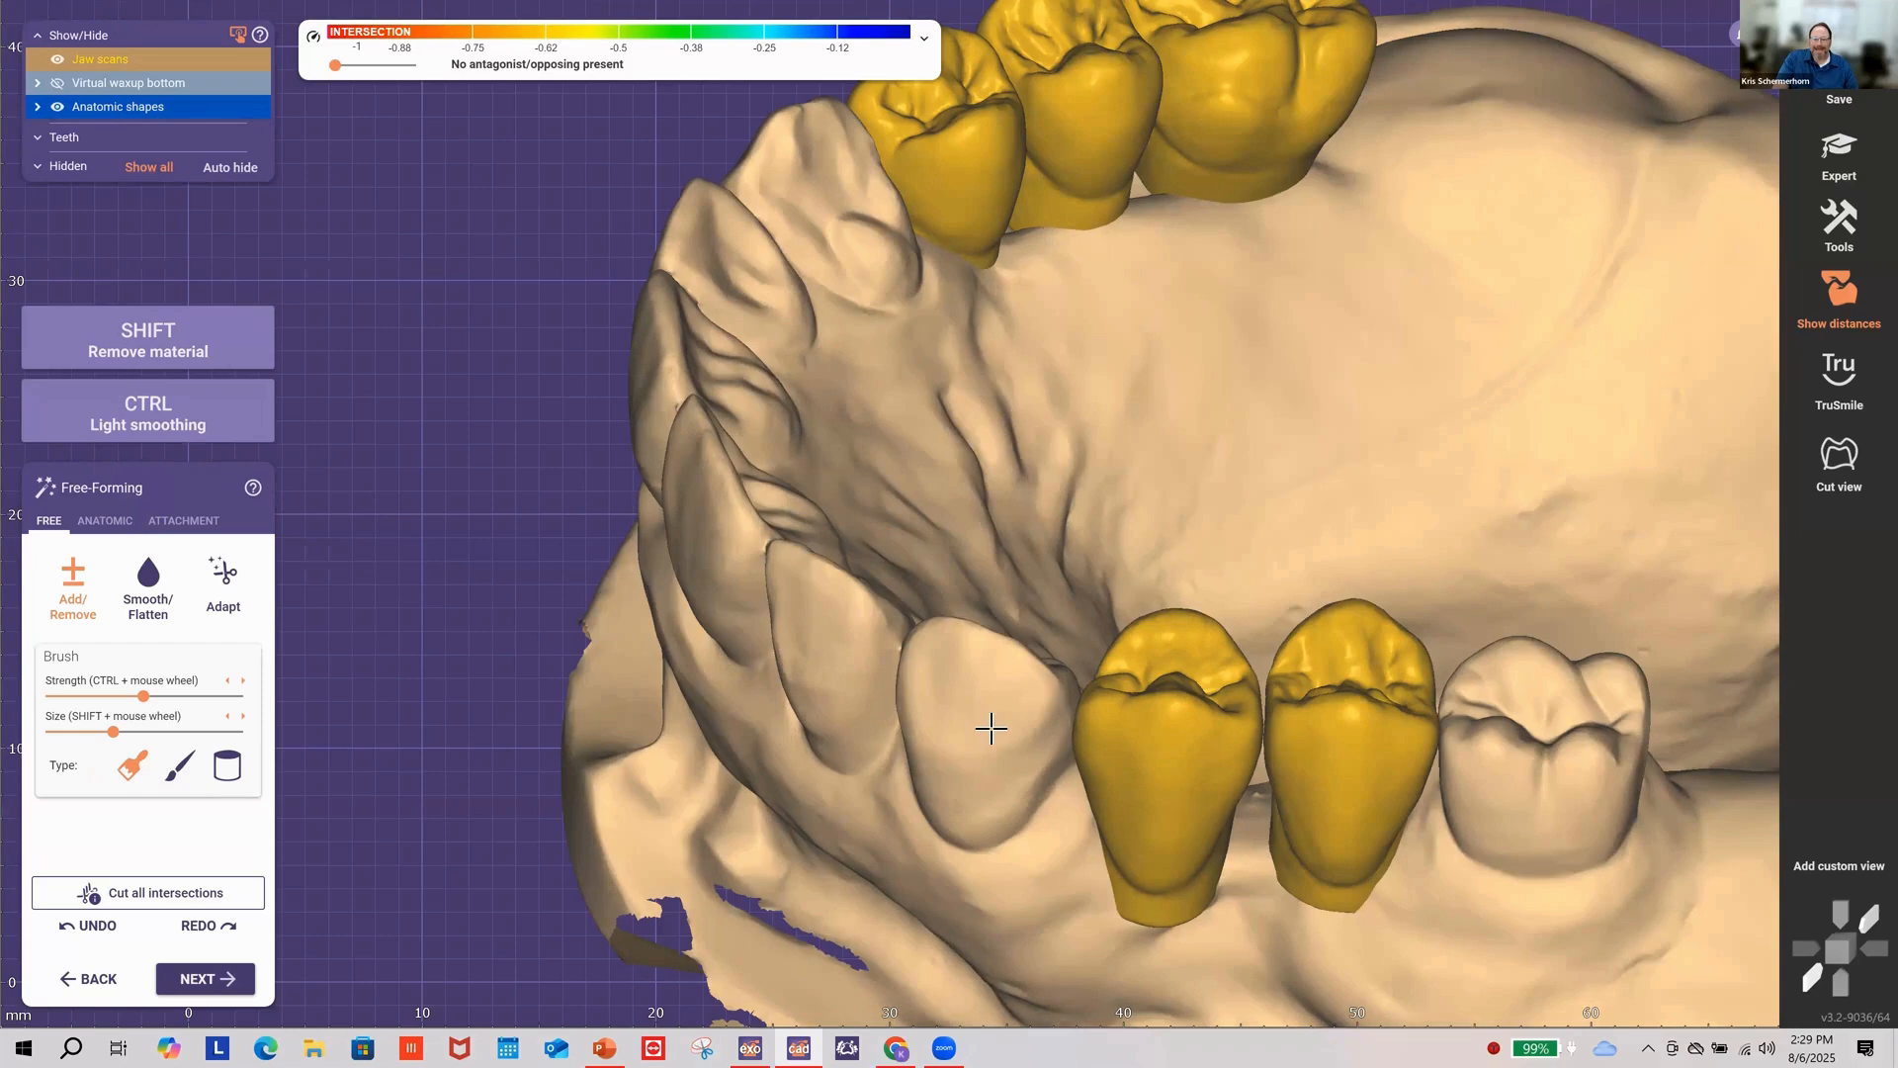
Step: Select Smooth/Flatten and undo the last brush stroke on the front crown
{"action": "right_click_drag", "start_coordinate": [997, 740], "coordinate": [1124, 283]}
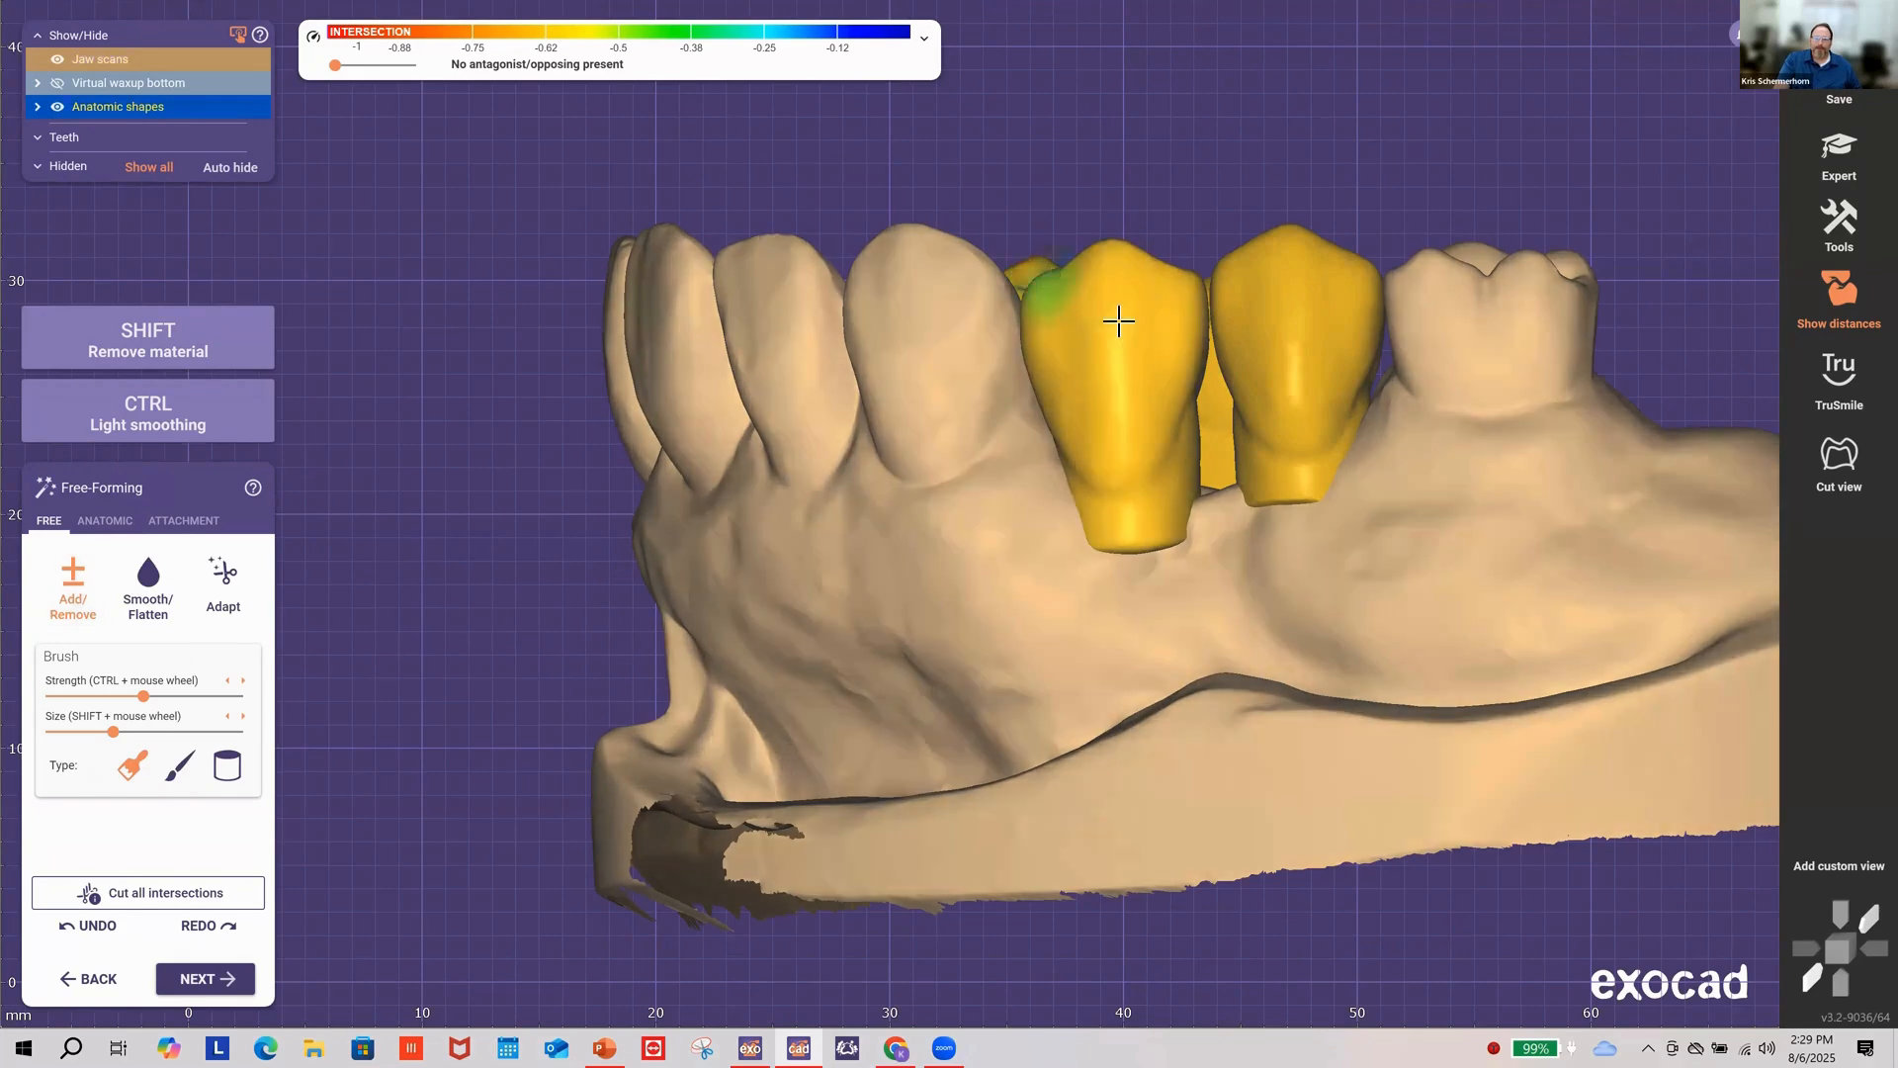
{"action": "right_click_drag", "start_coordinate": [1054, 295], "coordinate": [1121, 316]}
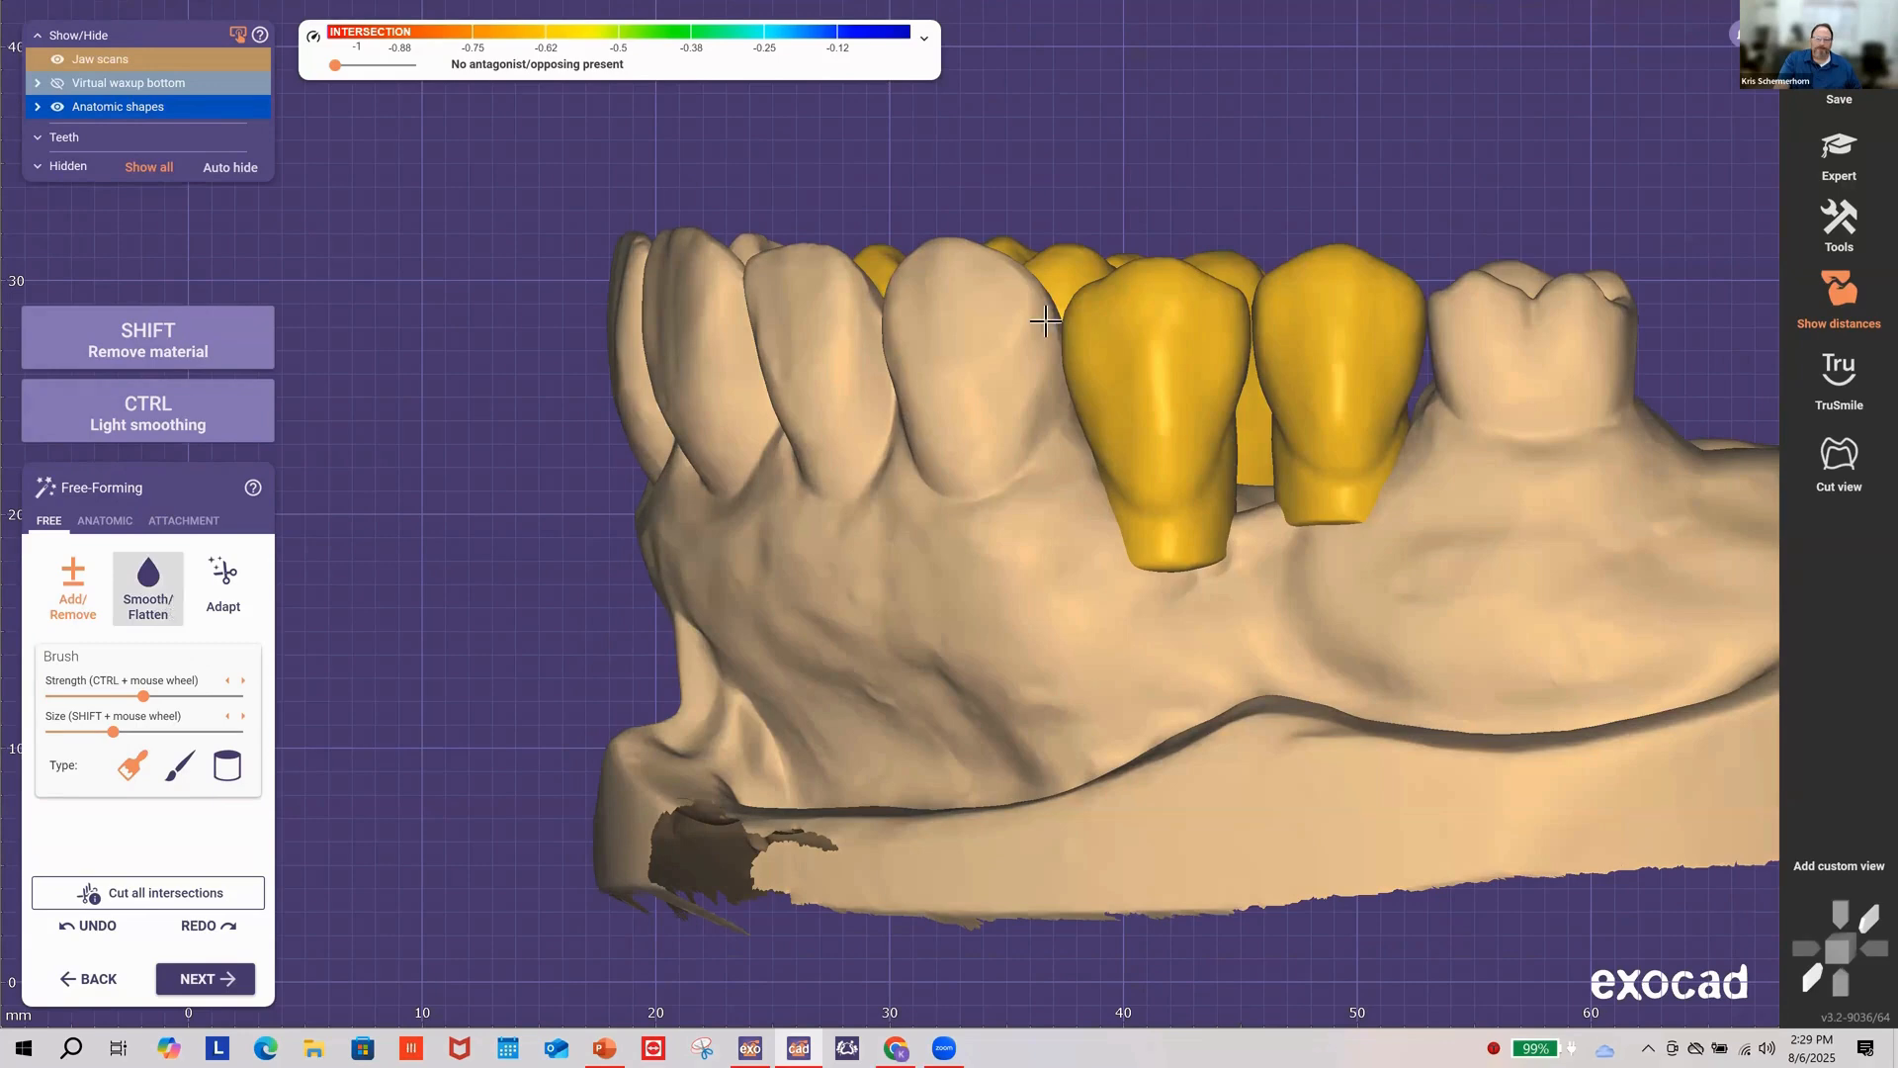
{"action": "left_click", "coordinate": [149, 588]}
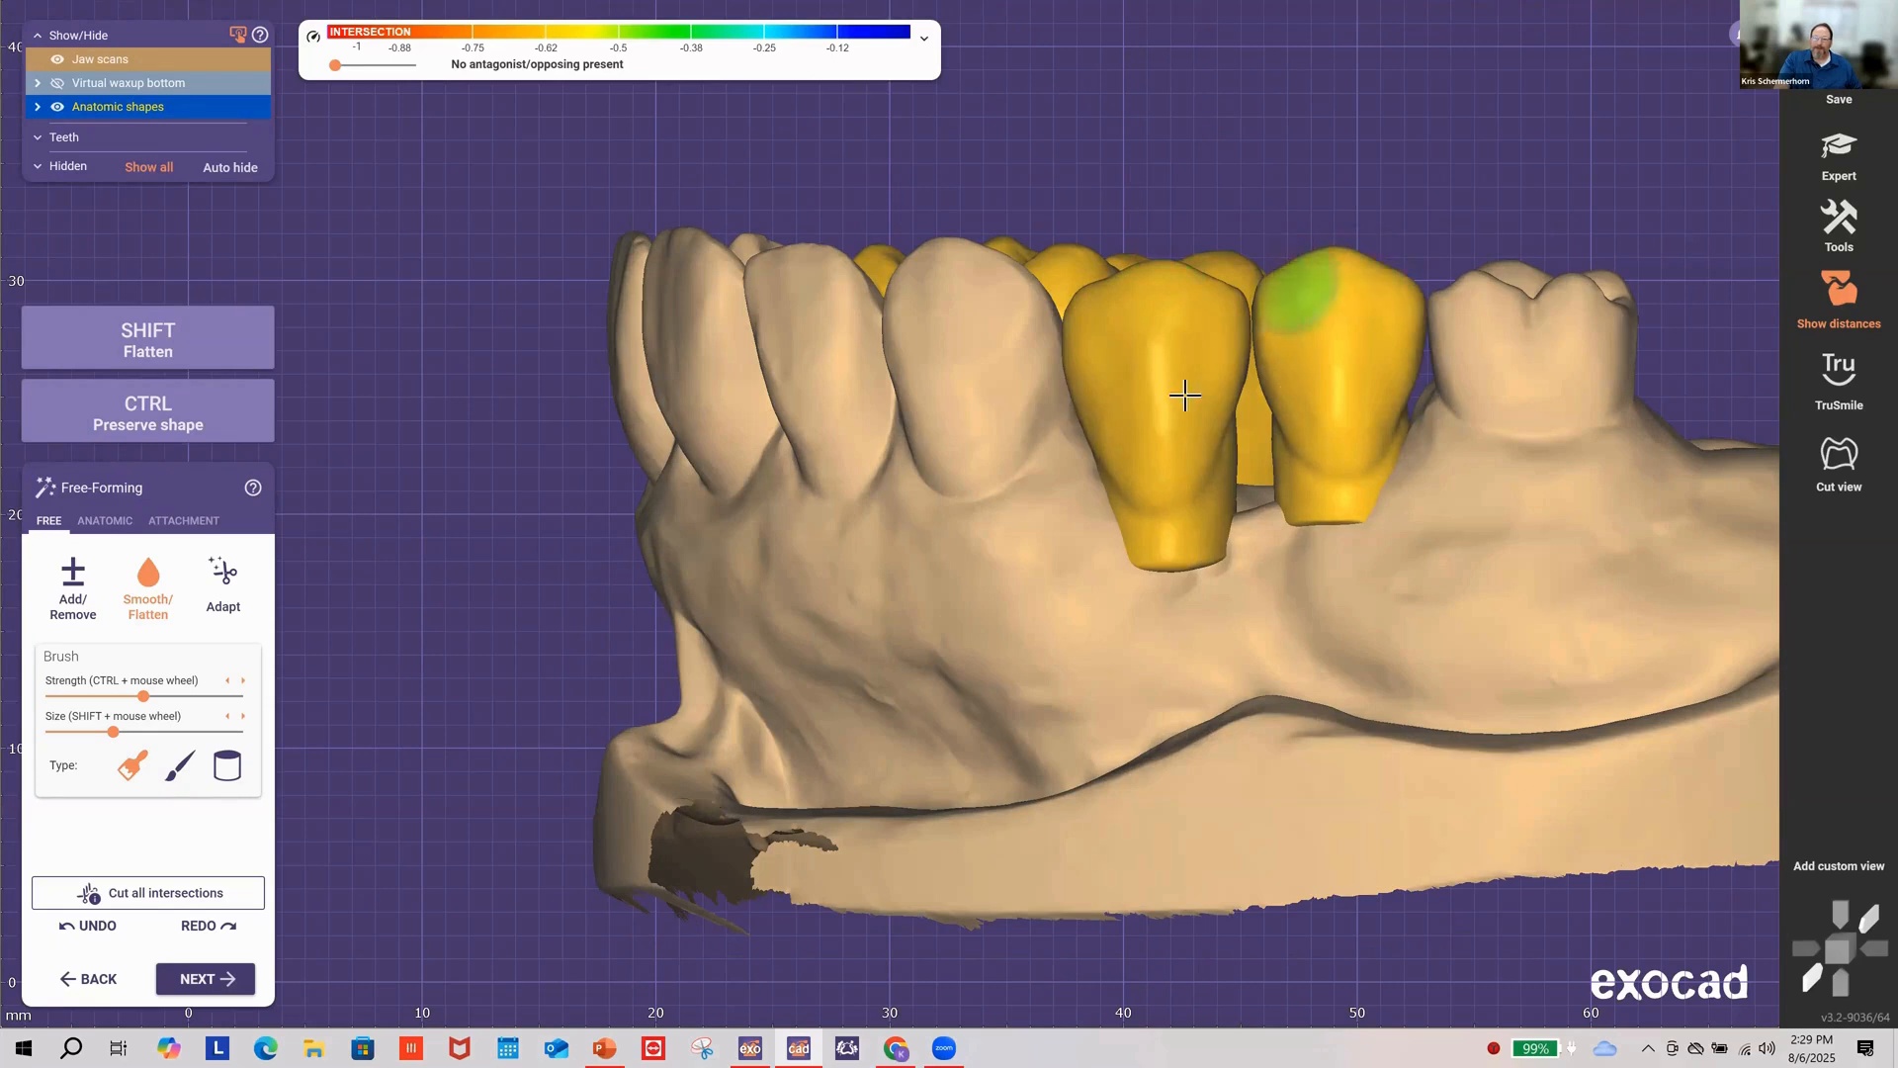
{"action": "right_click_drag", "start_coordinate": [1200, 374], "coordinate": [1196, 366]}
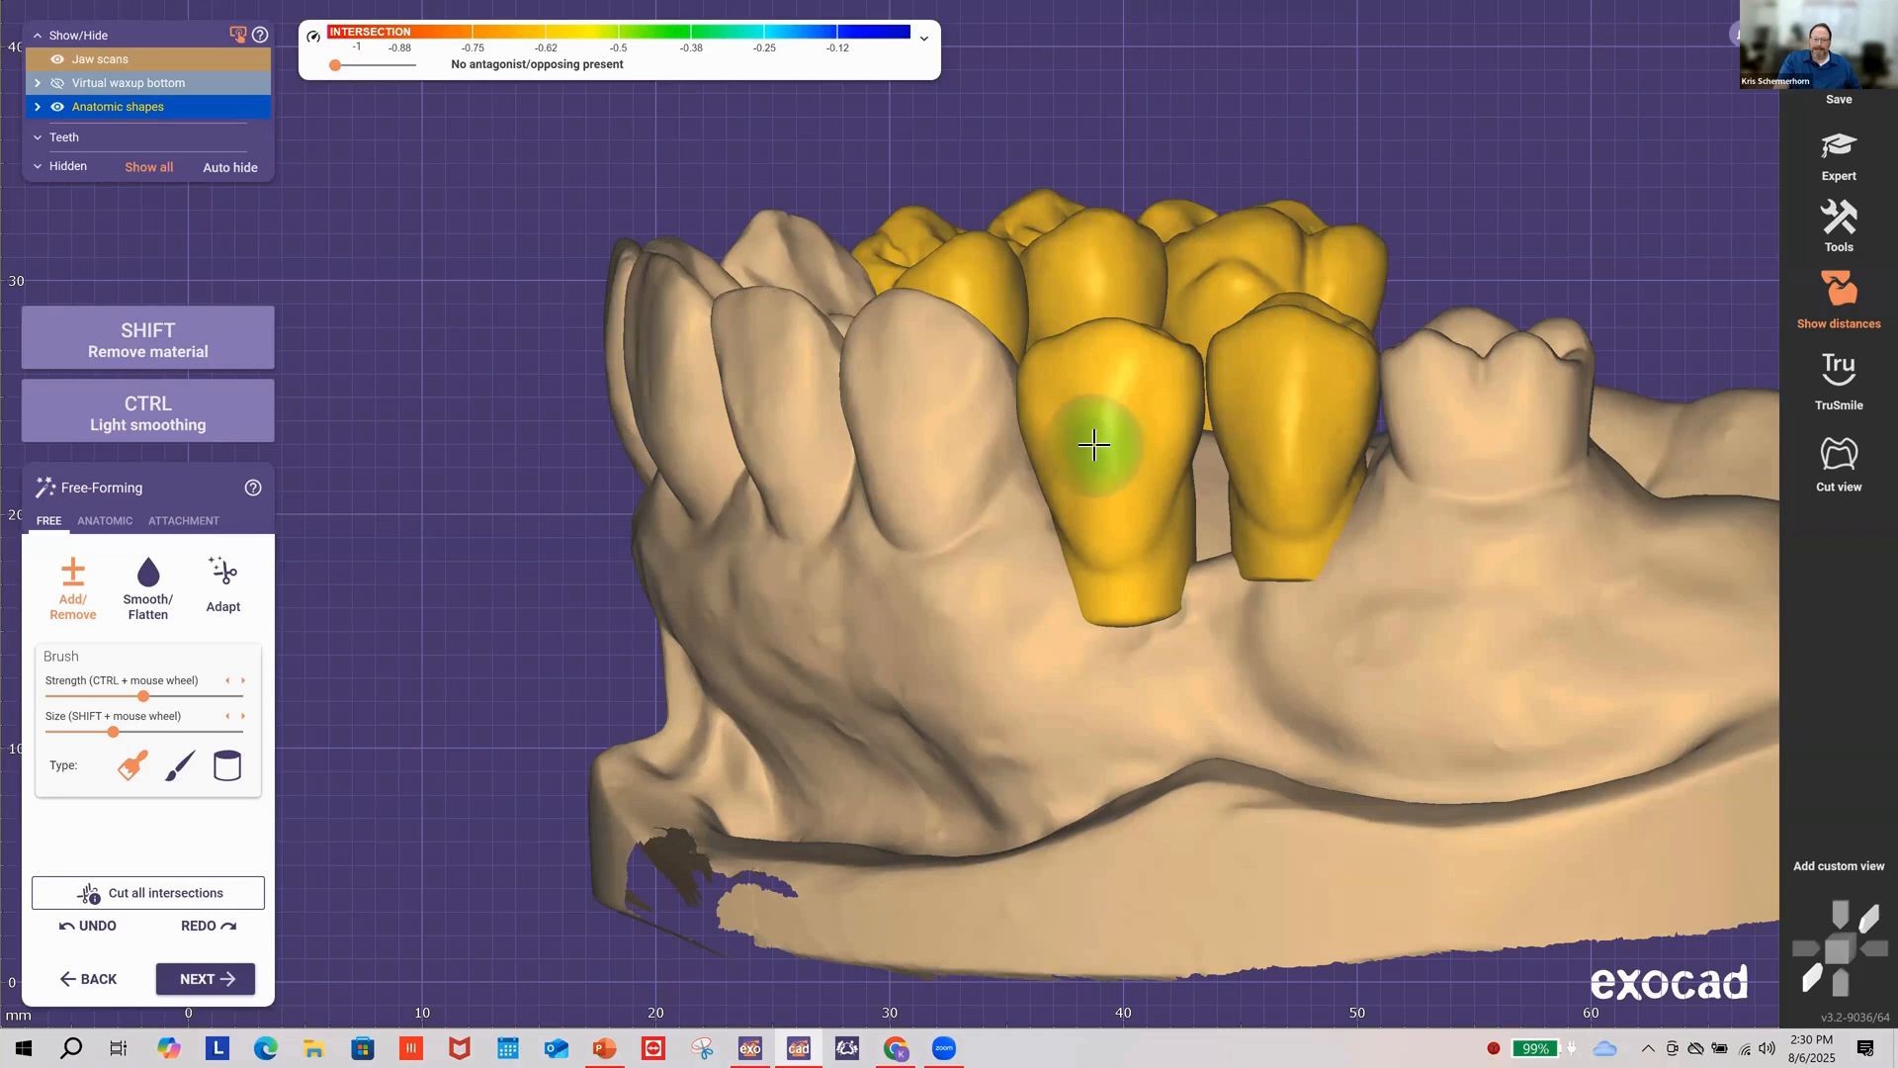
{"action": "right_click_drag", "start_coordinate": [1207, 471], "coordinate": [1205, 471]}
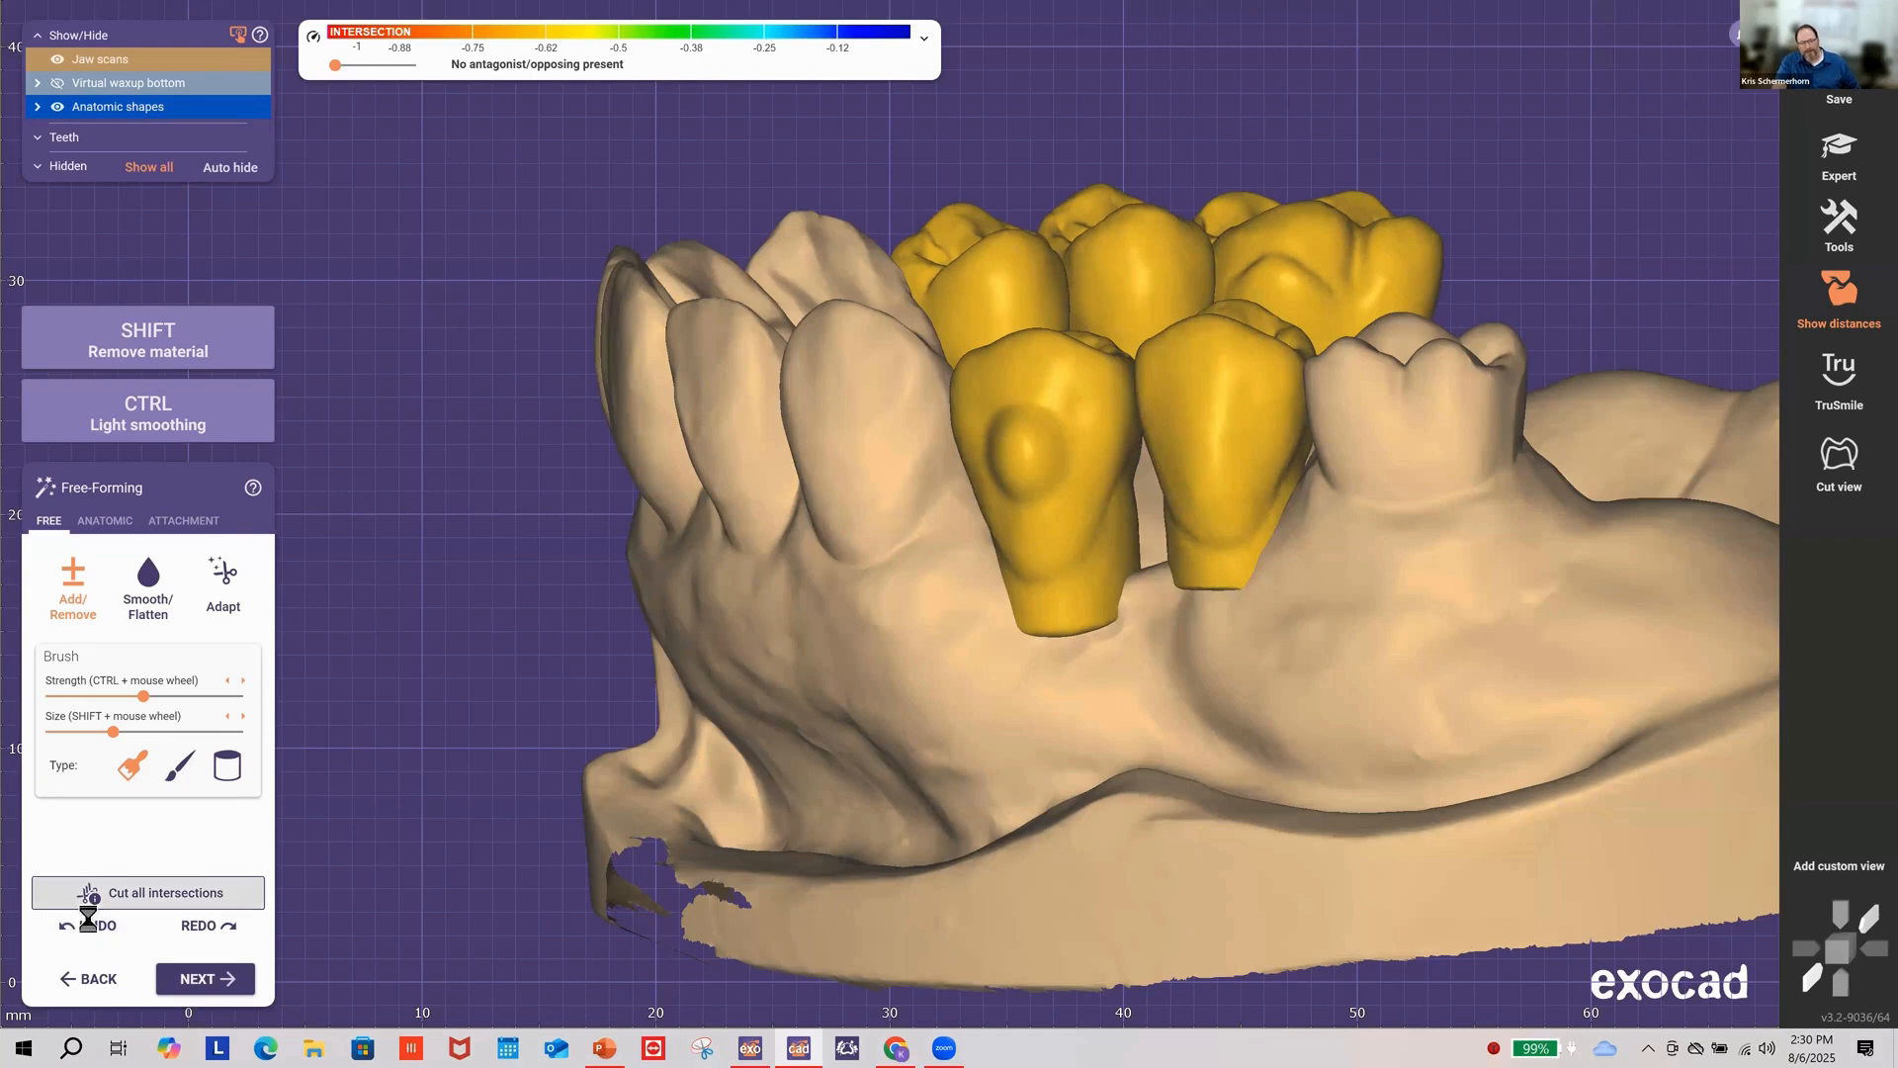
{"action": "left_click", "coordinate": [87, 924]}
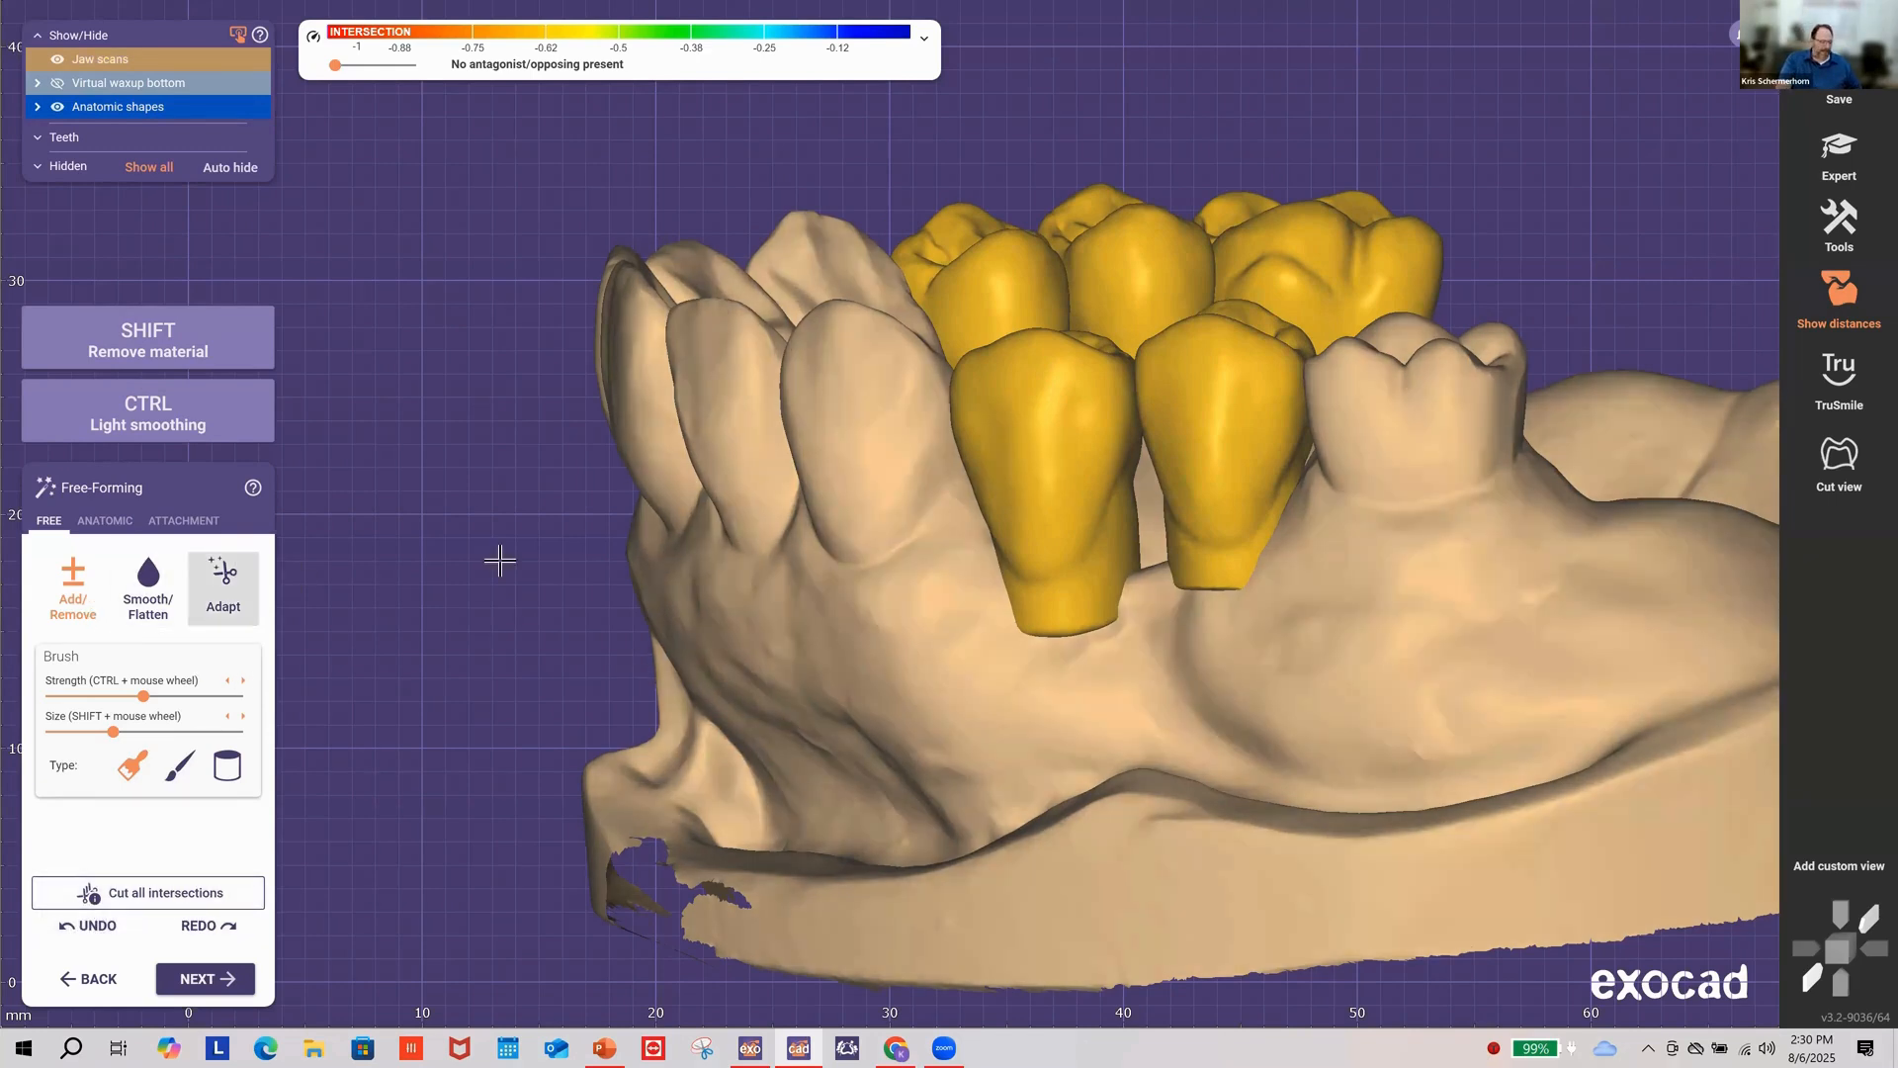
Step: Carve a trial dent into the front crown with Add/Remove, then undo it
{"action": "key", "text": "shift"}
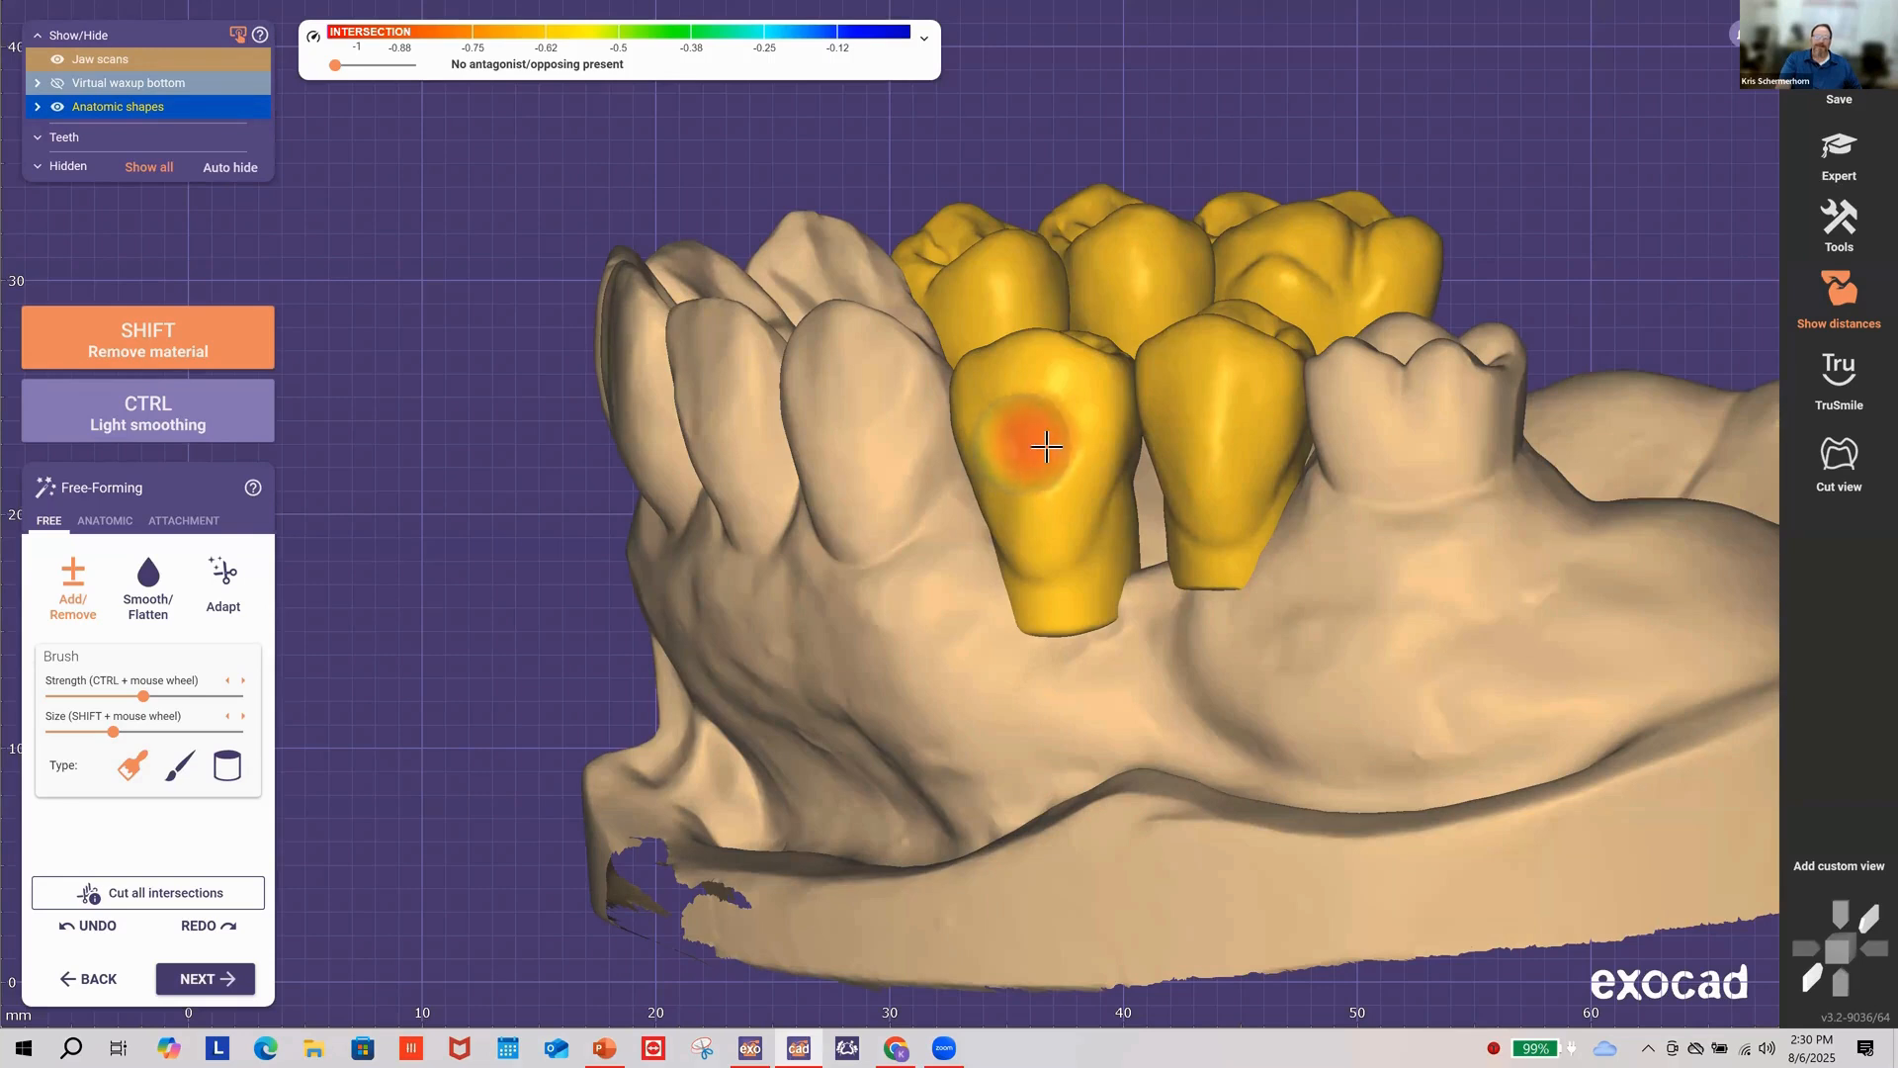
{"action": "left_click", "coordinate": [1046, 447], "text": "shift"}
{"action": "right_click_drag", "start_coordinate": [1238, 554], "coordinate": [1139, 555]}
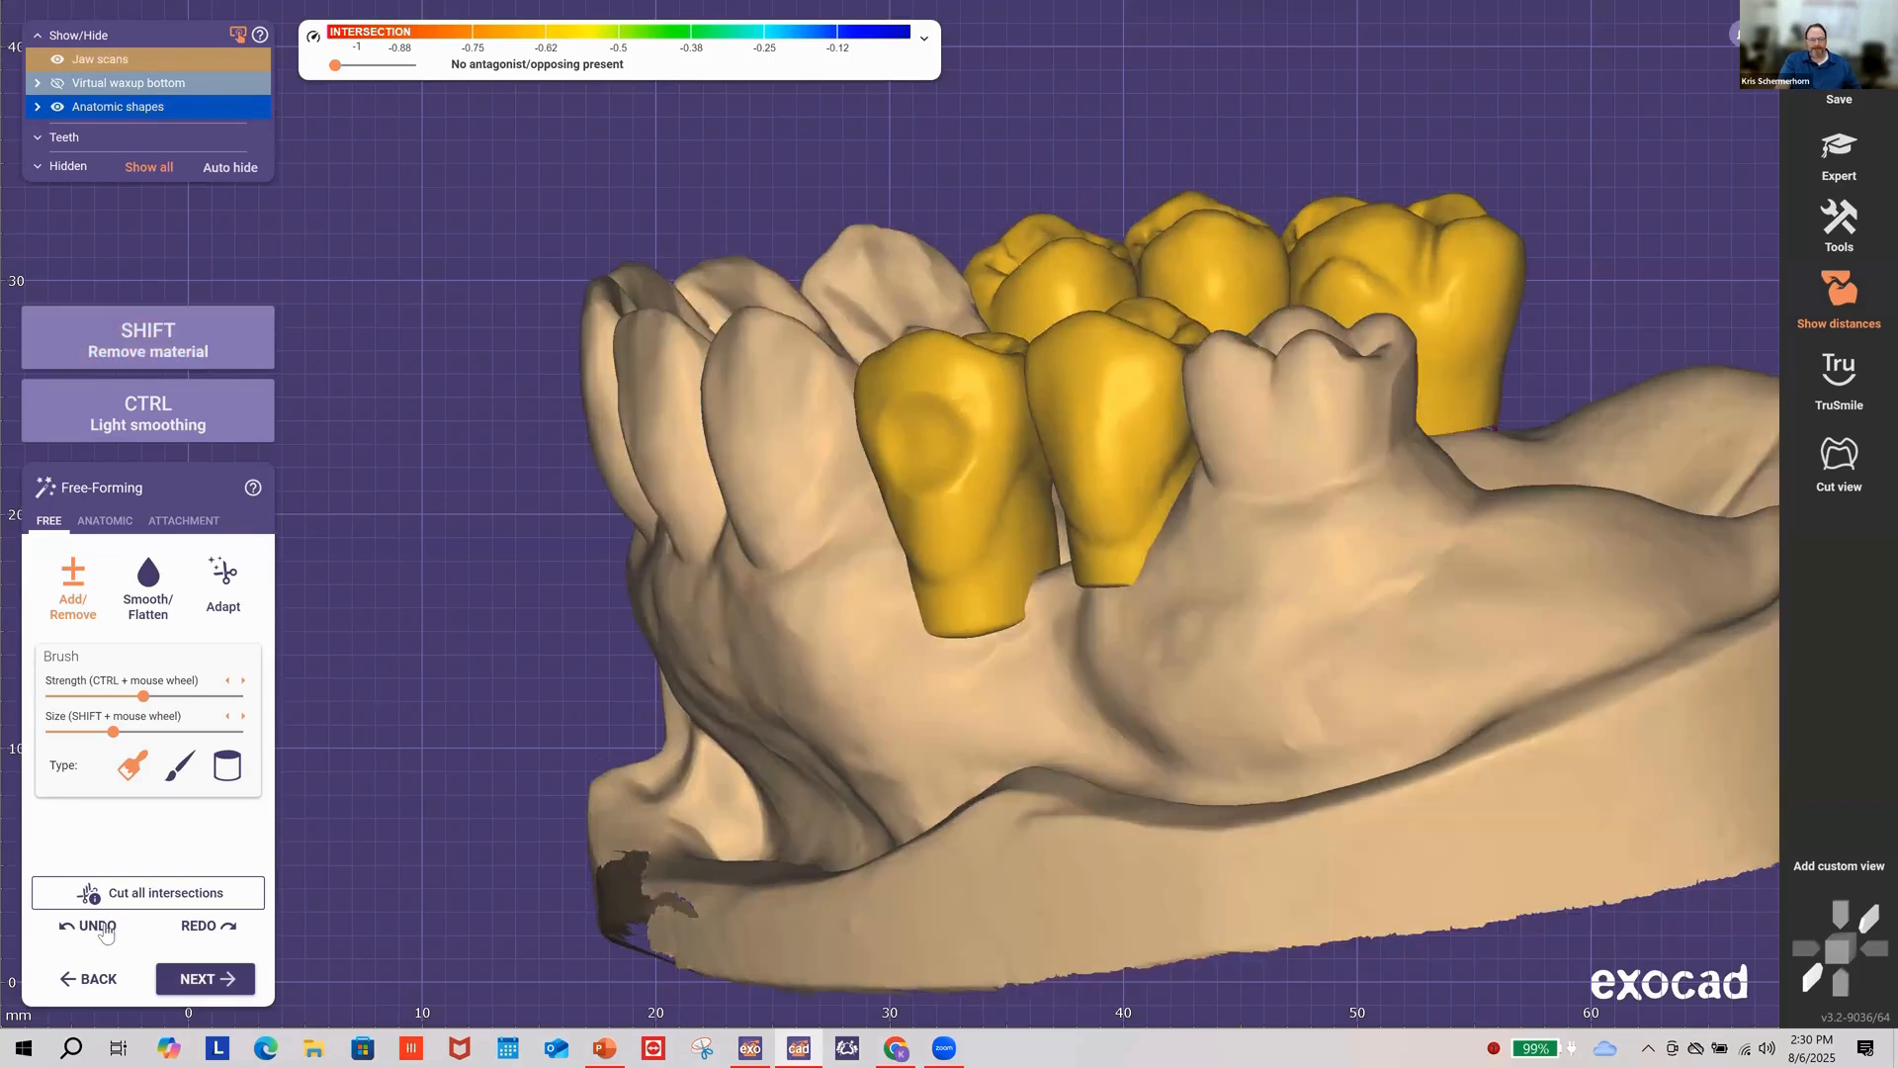
{"action": "left_click", "coordinate": [90, 933]}
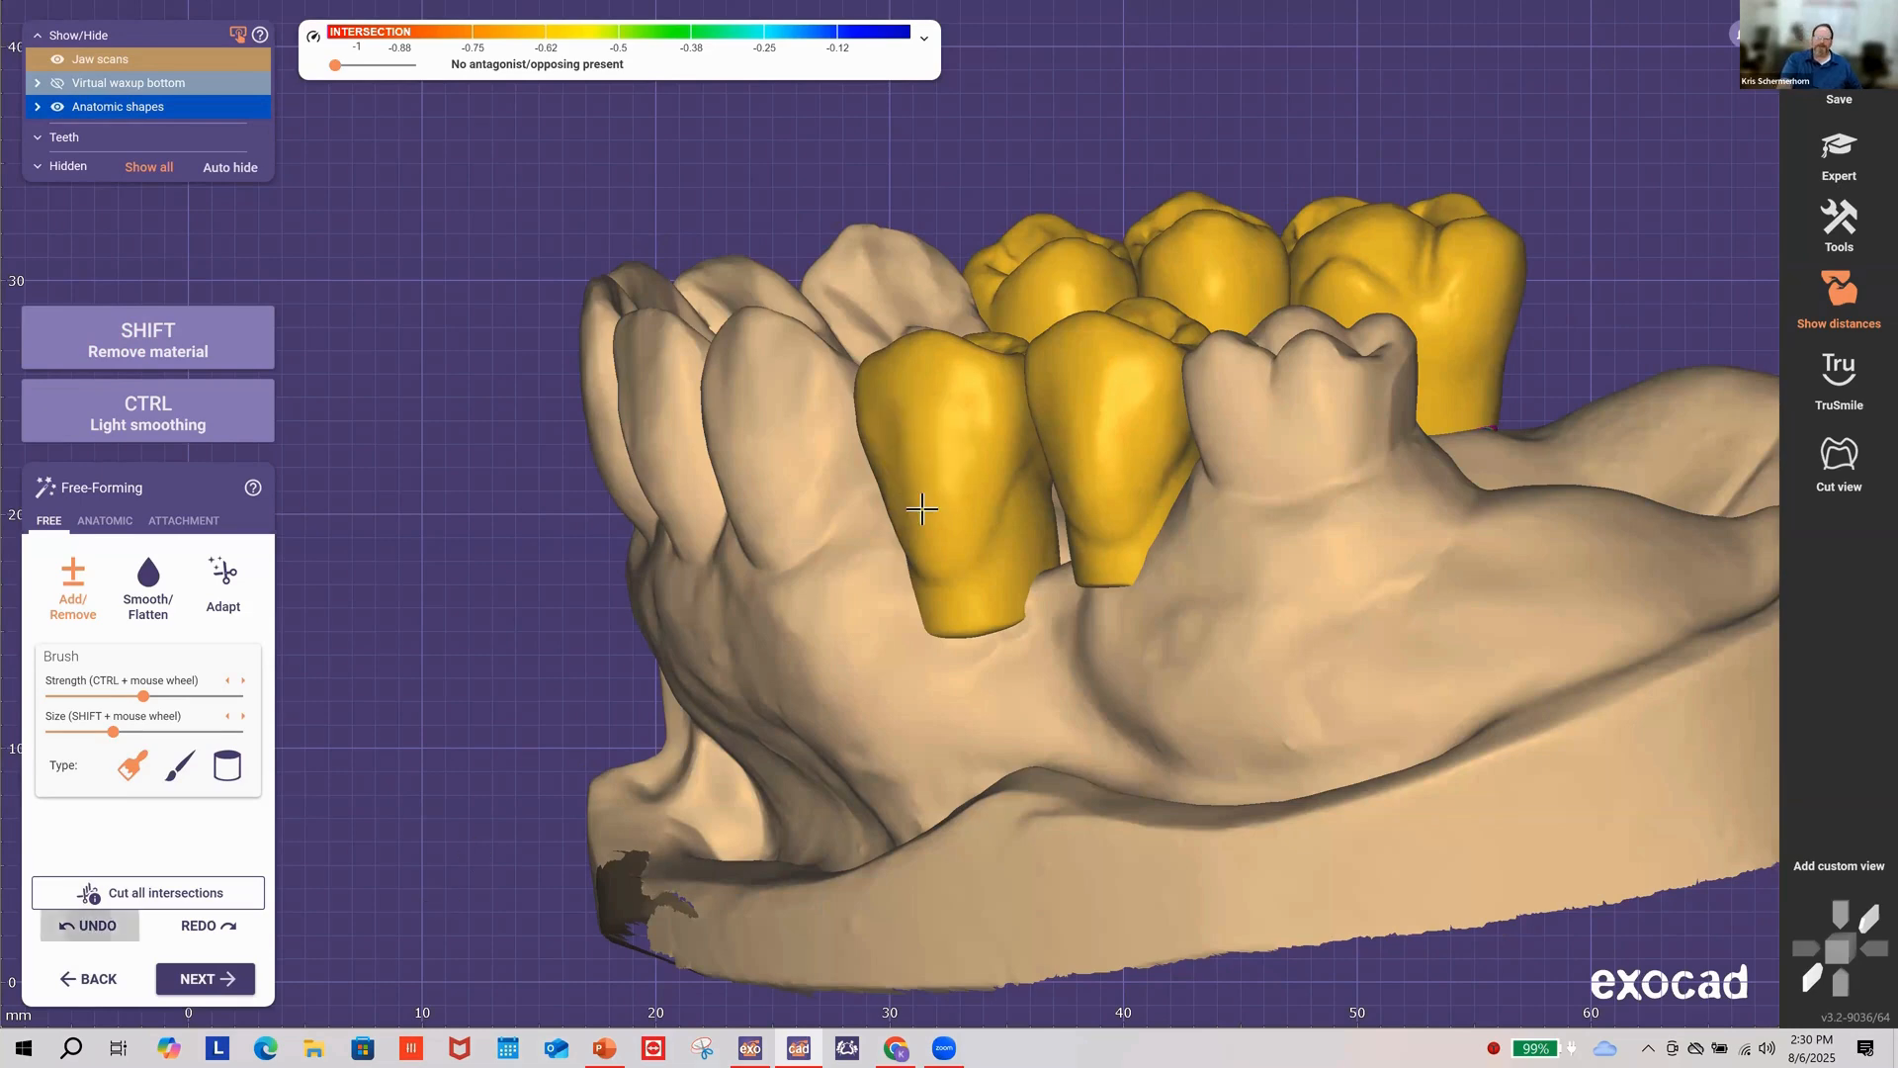
{"action": "right_click_drag", "start_coordinate": [929, 508], "coordinate": [1022, 505]}
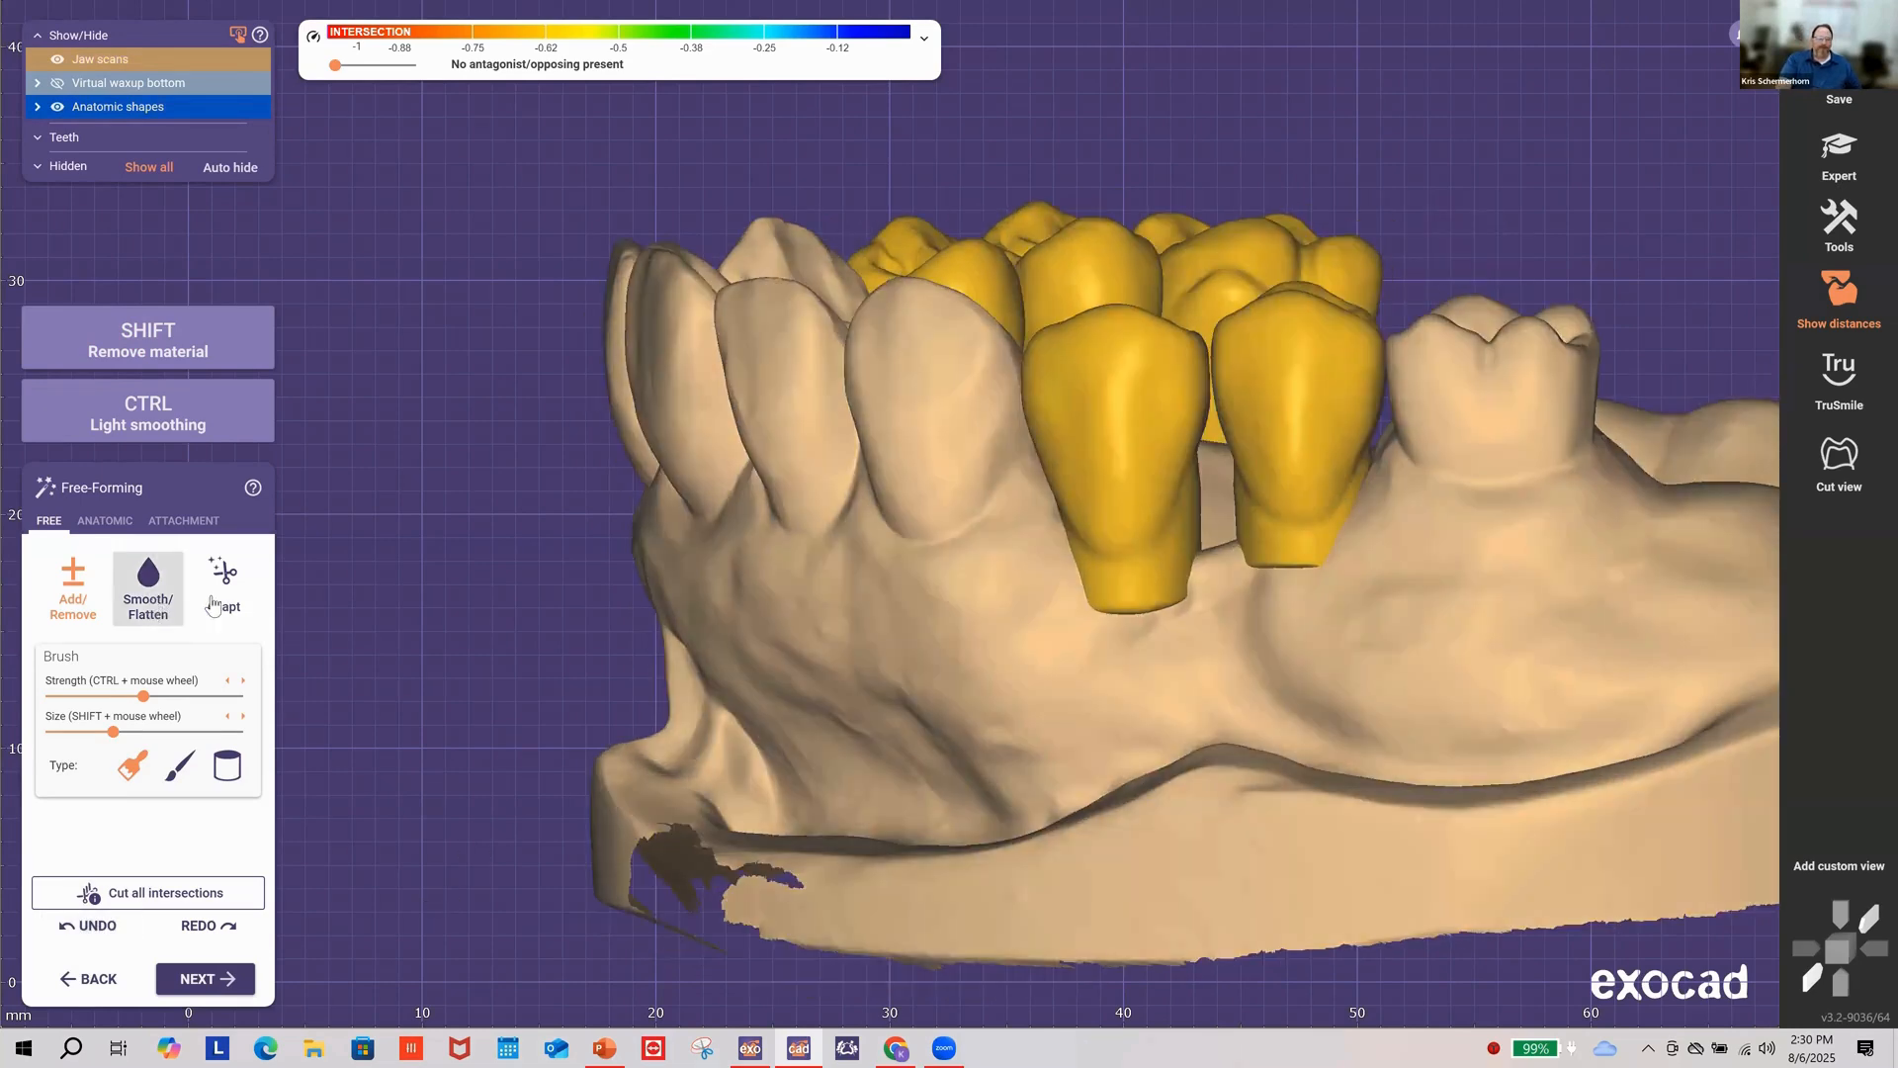
Step: Flatten the front crown surface as a trial with Smooth/Flatten, then undo it
{"action": "left_click", "coordinate": [149, 579]}
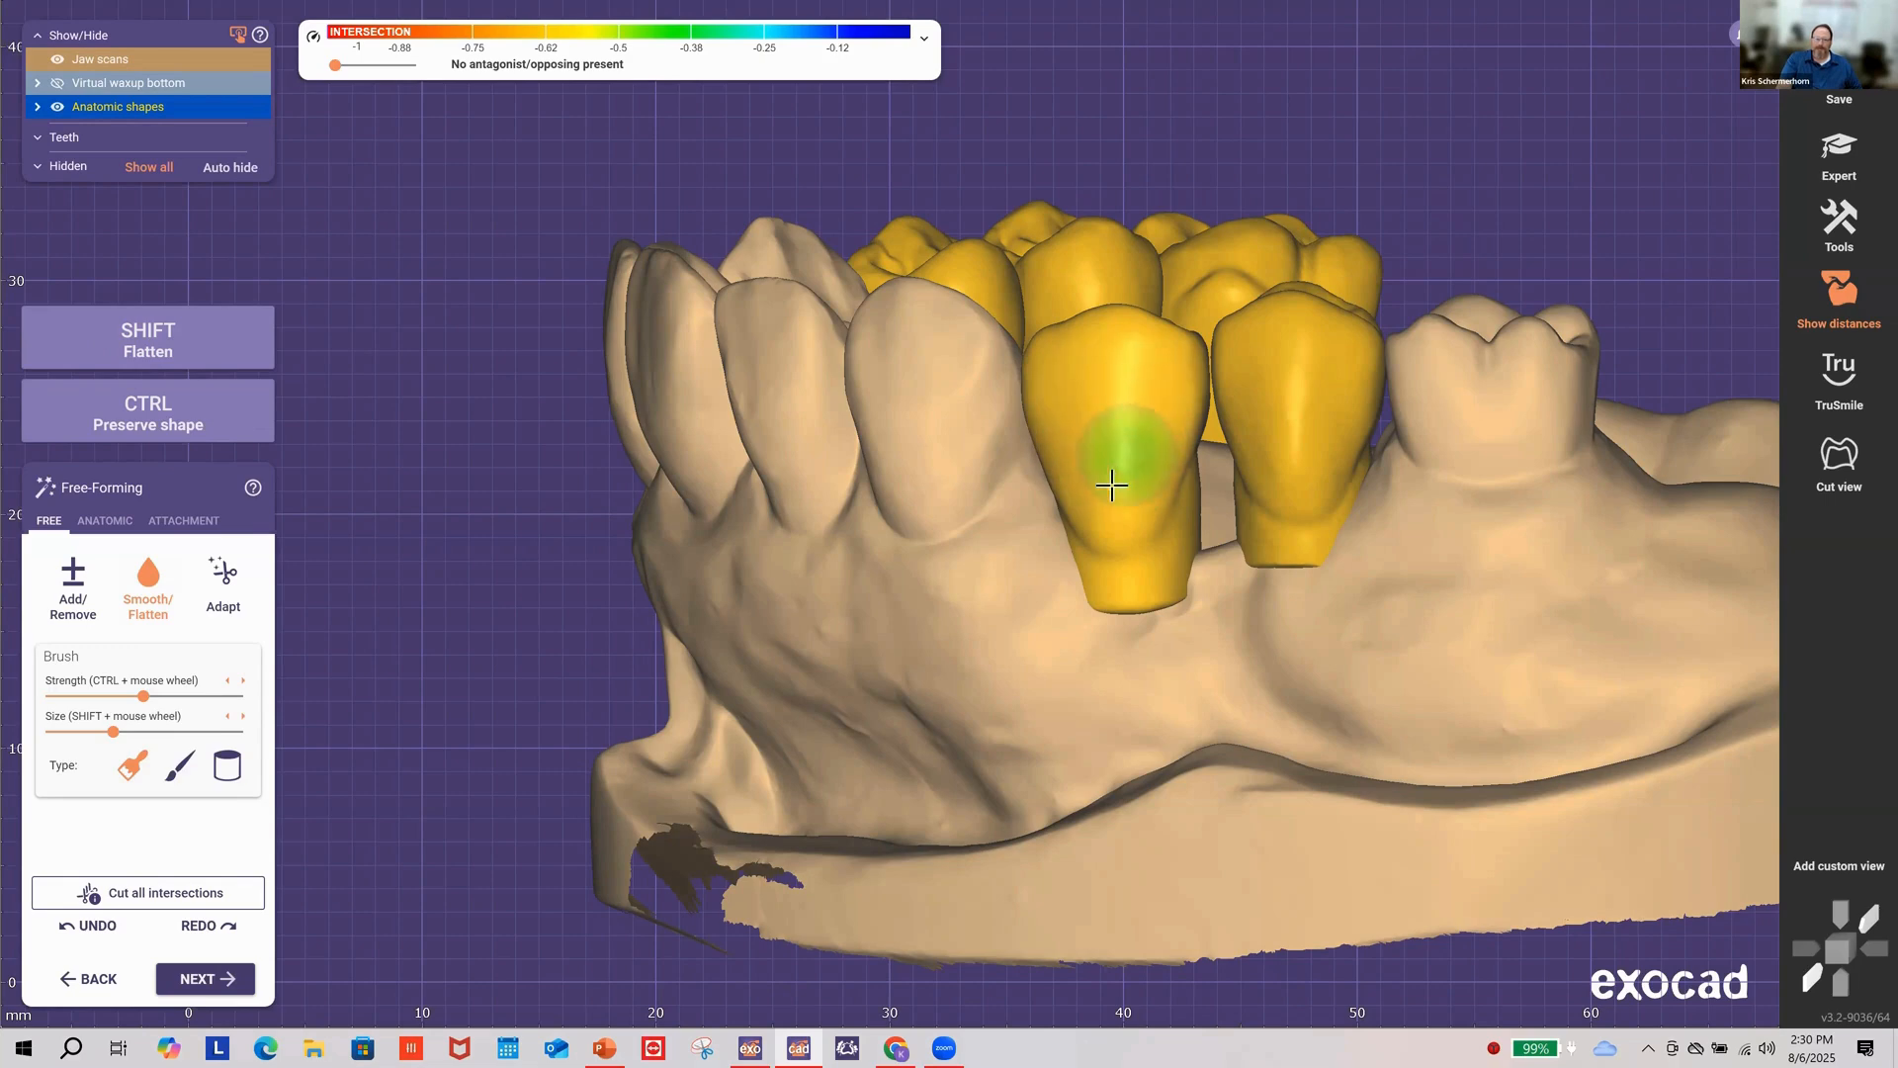
{"action": "right_click_drag", "start_coordinate": [1131, 530], "coordinate": [919, 538]}
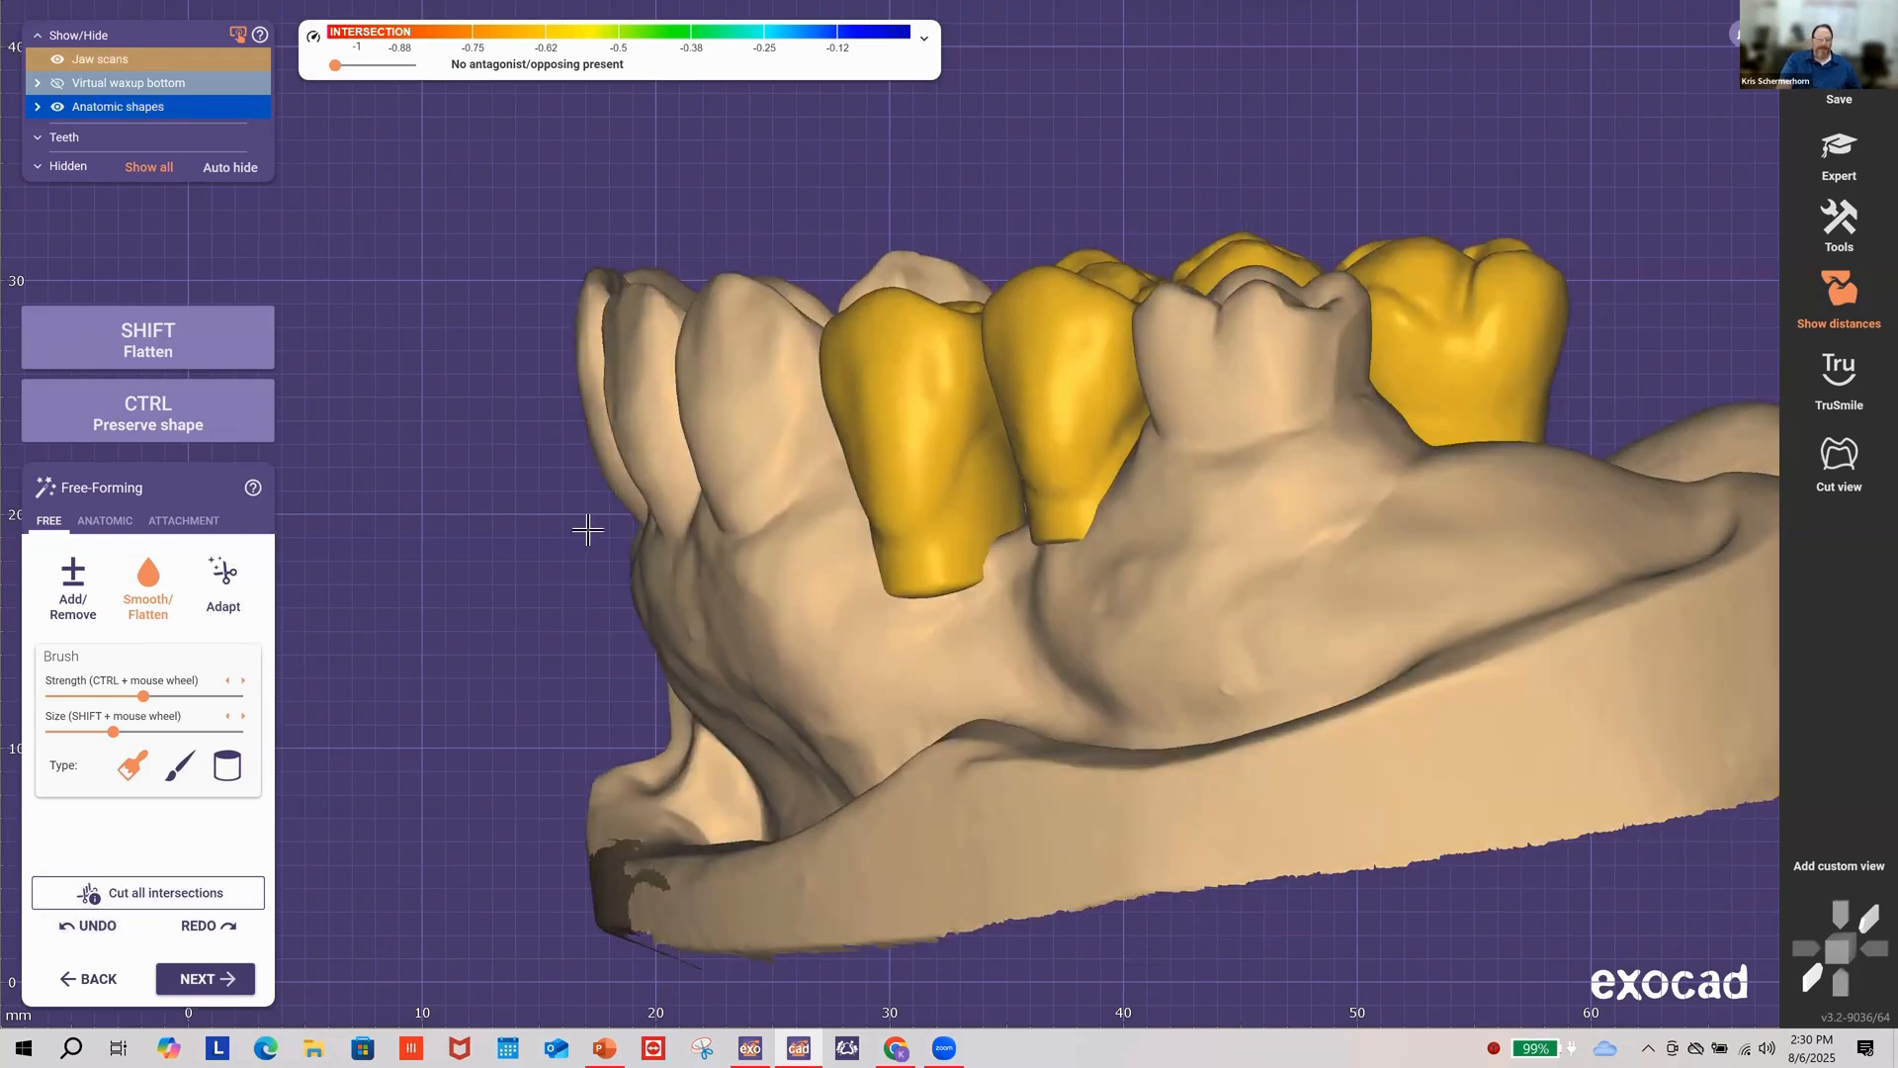
{"action": "right_click_drag", "start_coordinate": [598, 528], "coordinate": [999, 397]}
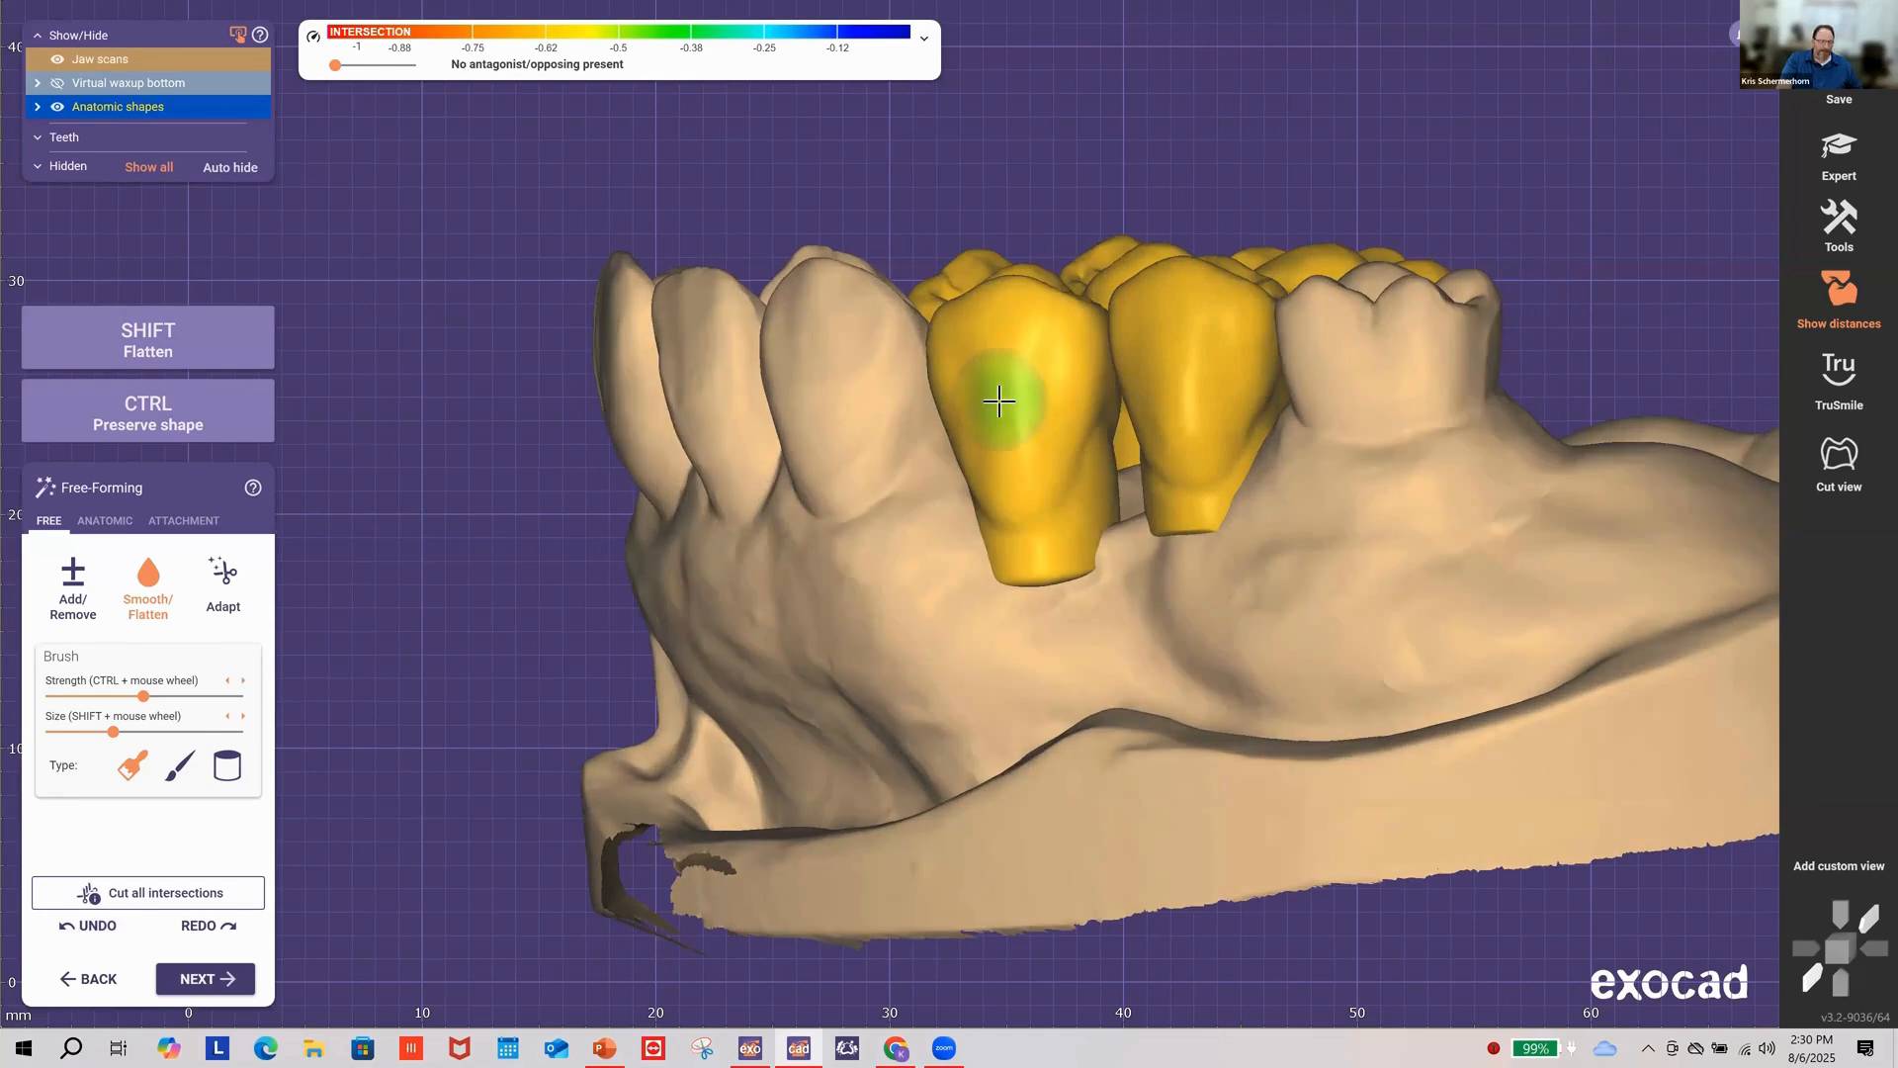
{"action": "key", "text": "shift"}
{"action": "mouse_move", "coordinate": [1020, 391]}
{"action": "left_mouse_down", "text": "shift"}
{"action": "mouse_move", "coordinate": [1004, 419]}
{"action": "mouse_move", "coordinate": [988, 385]}
{"action": "mouse_move", "coordinate": [1007, 386]}
{"action": "left_mouse_up", "text": "shift"}
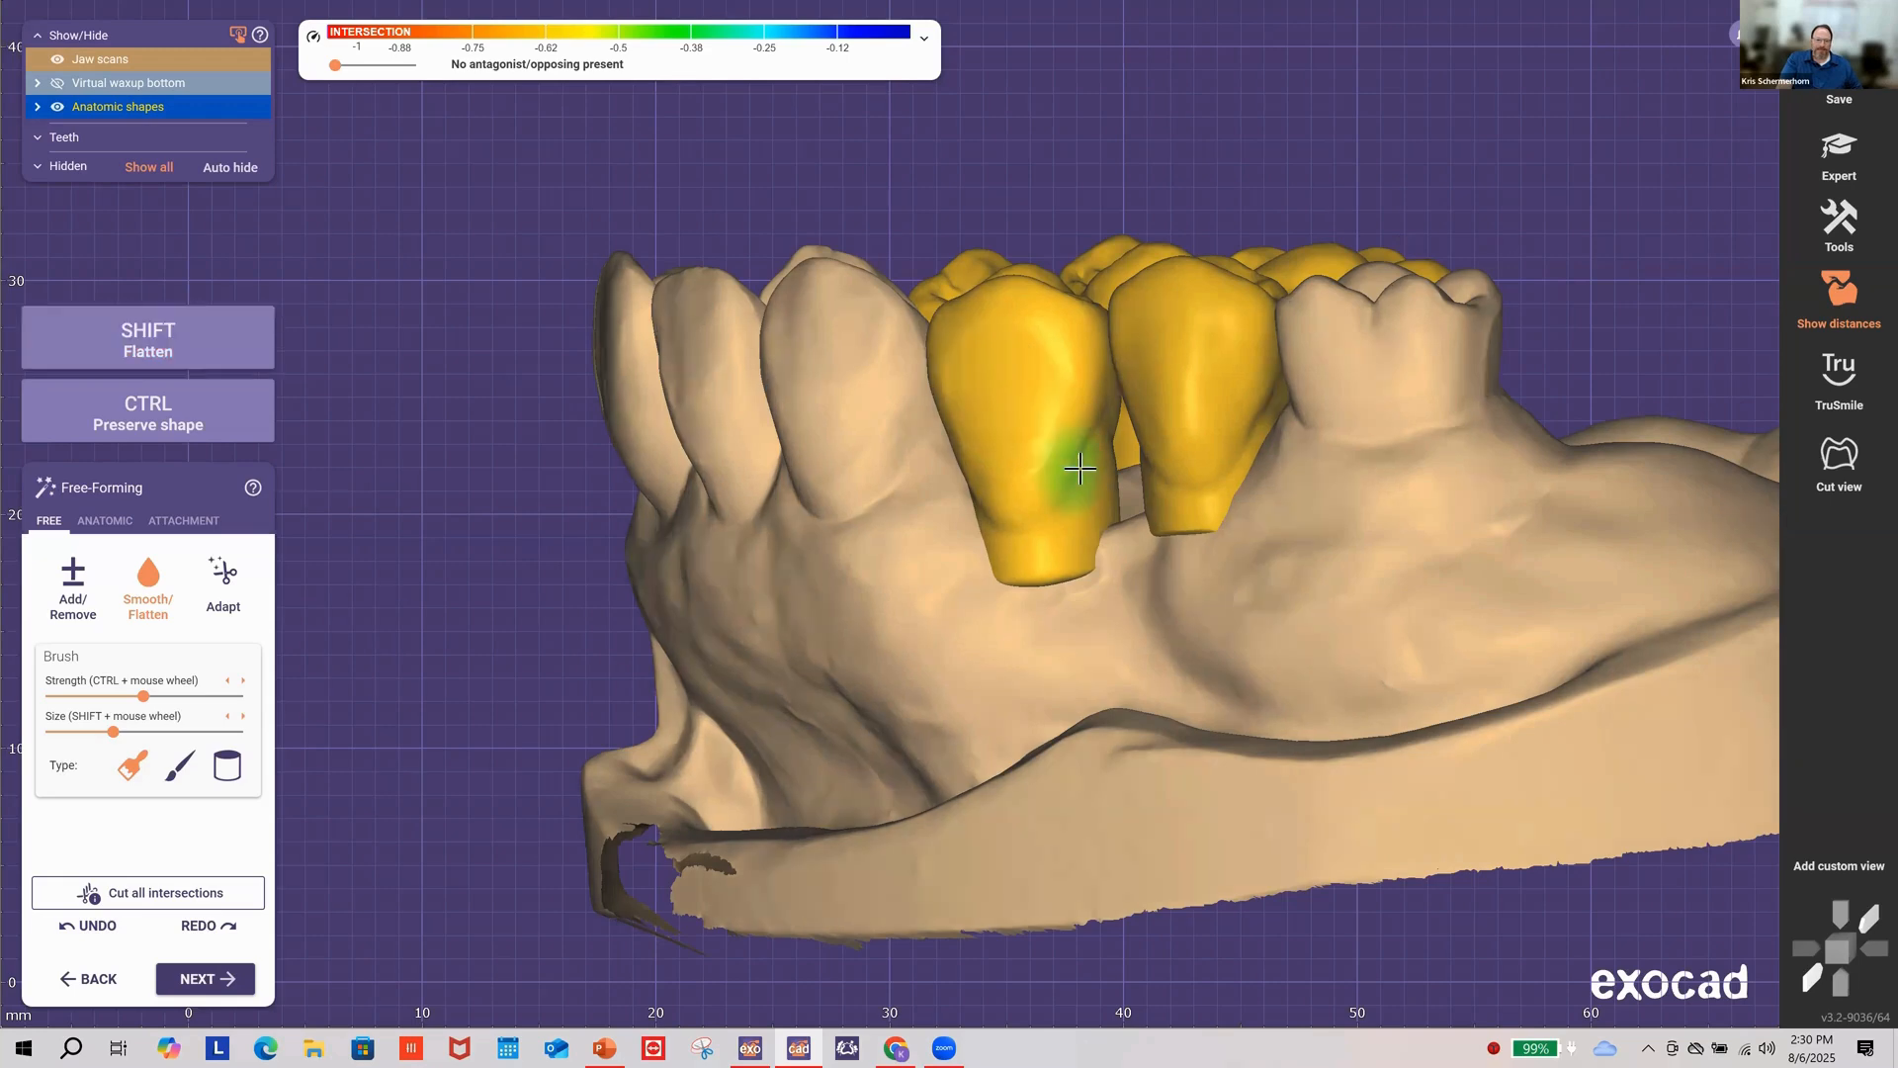
{"action": "right_click_drag", "start_coordinate": [1068, 453], "coordinate": [741, 509]}
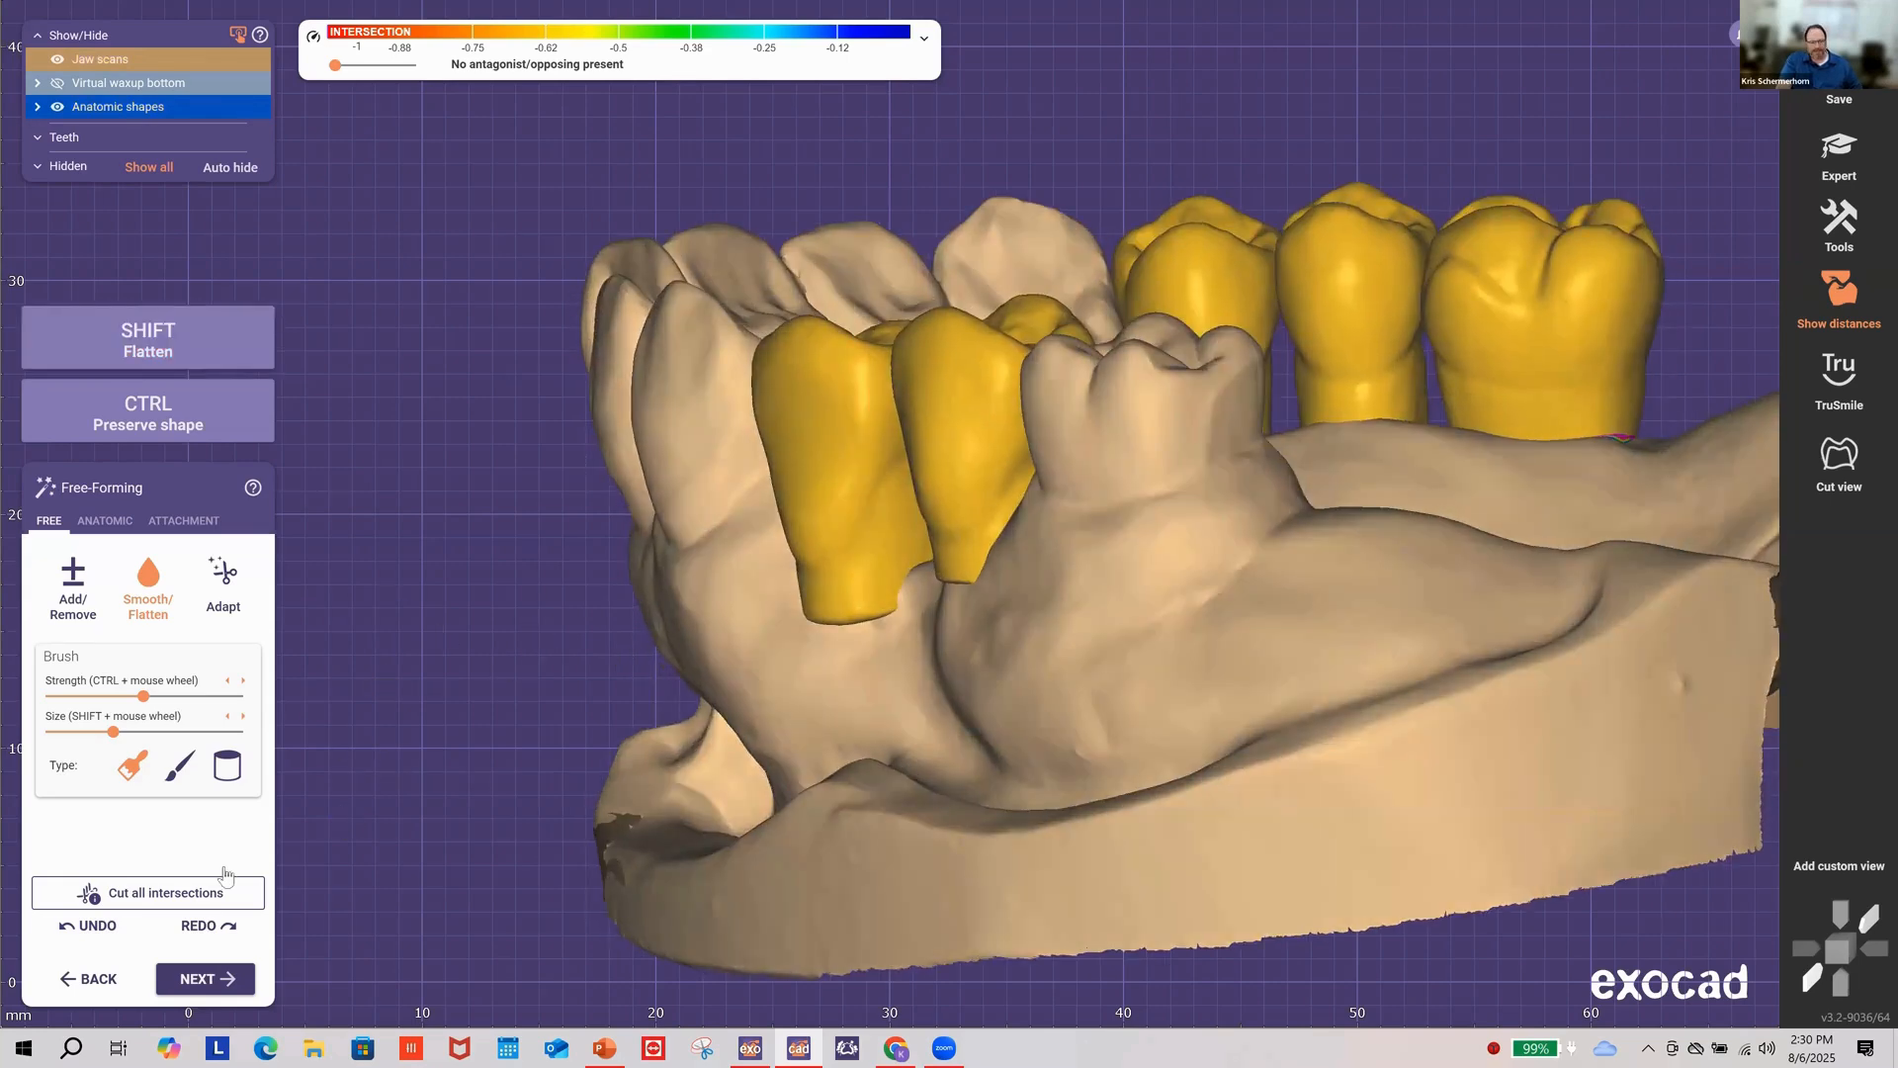
{"action": "left_click", "coordinate": [110, 927]}
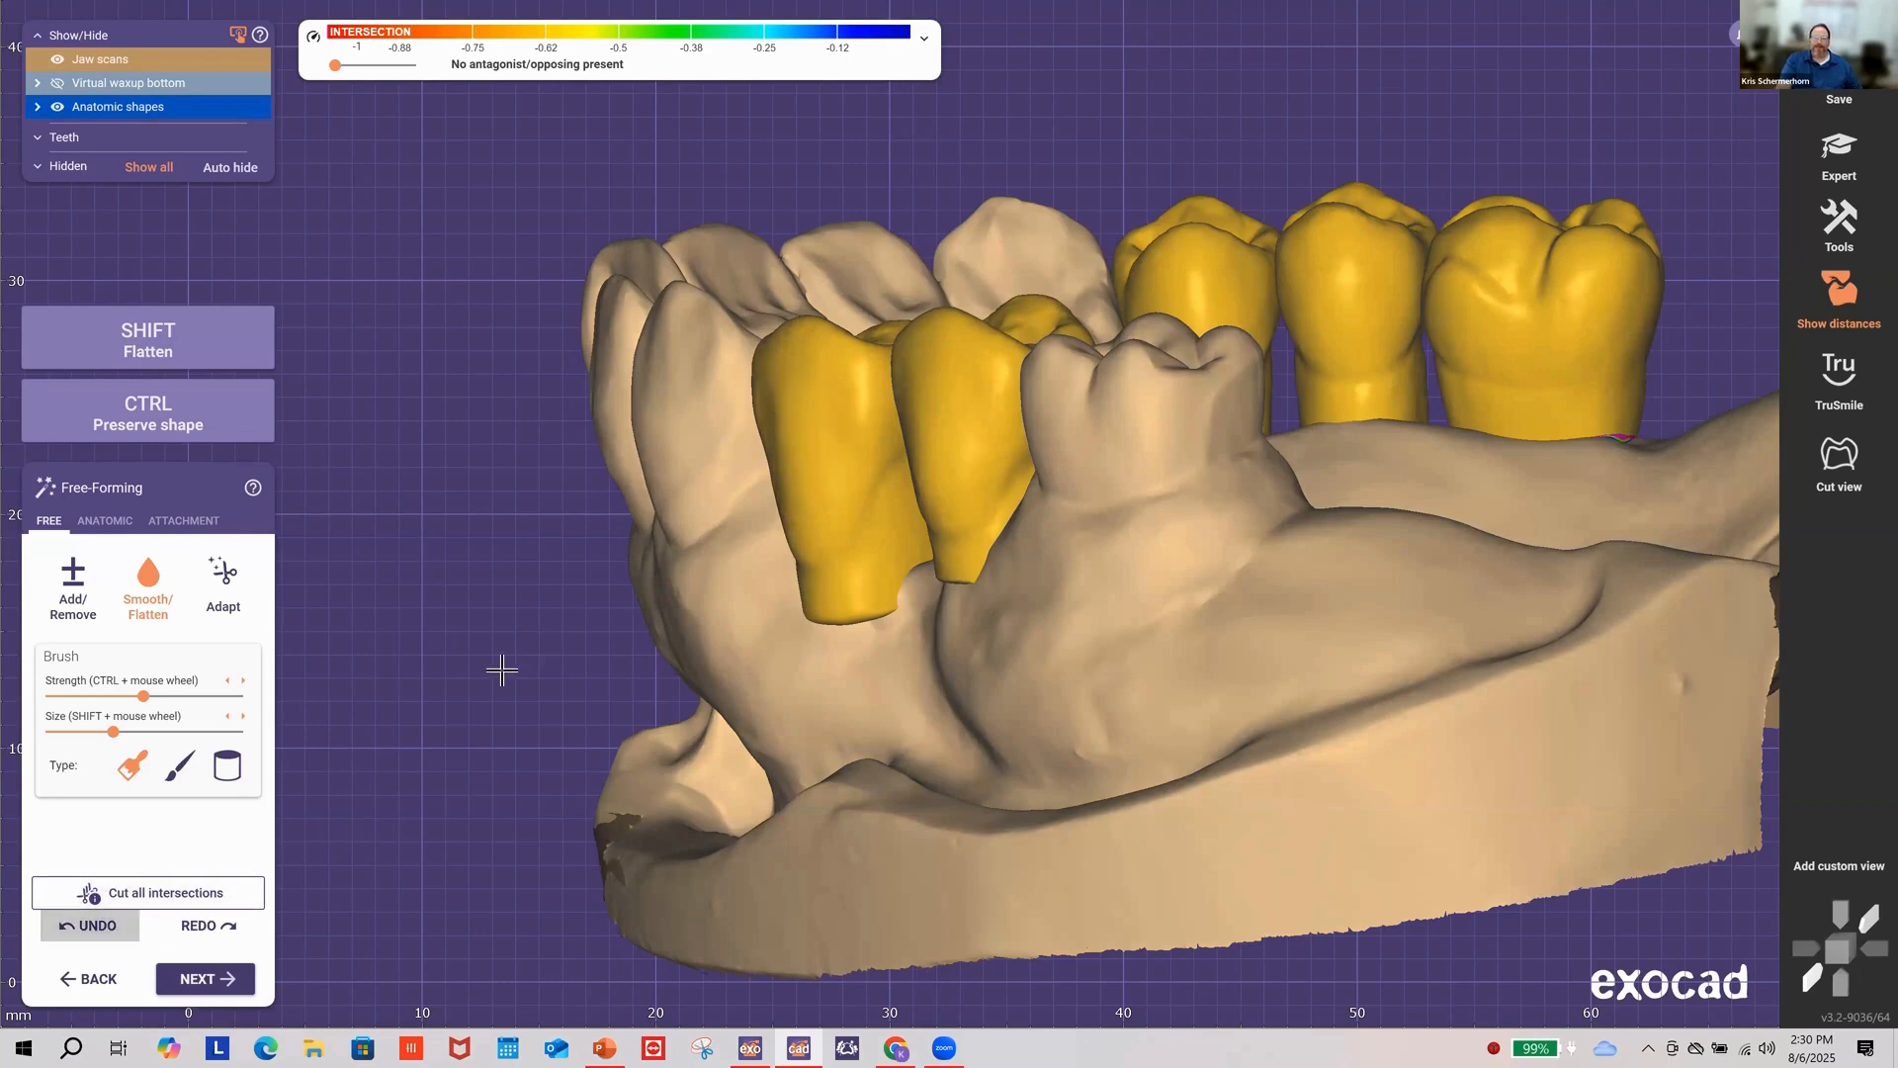
{"action": "right_click_drag", "start_coordinate": [503, 670], "coordinate": [1047, 640]}
{"action": "scroll", "coordinate": [1051, 564], "scroll_direction": "down", "scroll_amount": 5}
{"action": "right_click_drag", "start_coordinate": [1051, 563], "coordinate": [514, 564]}
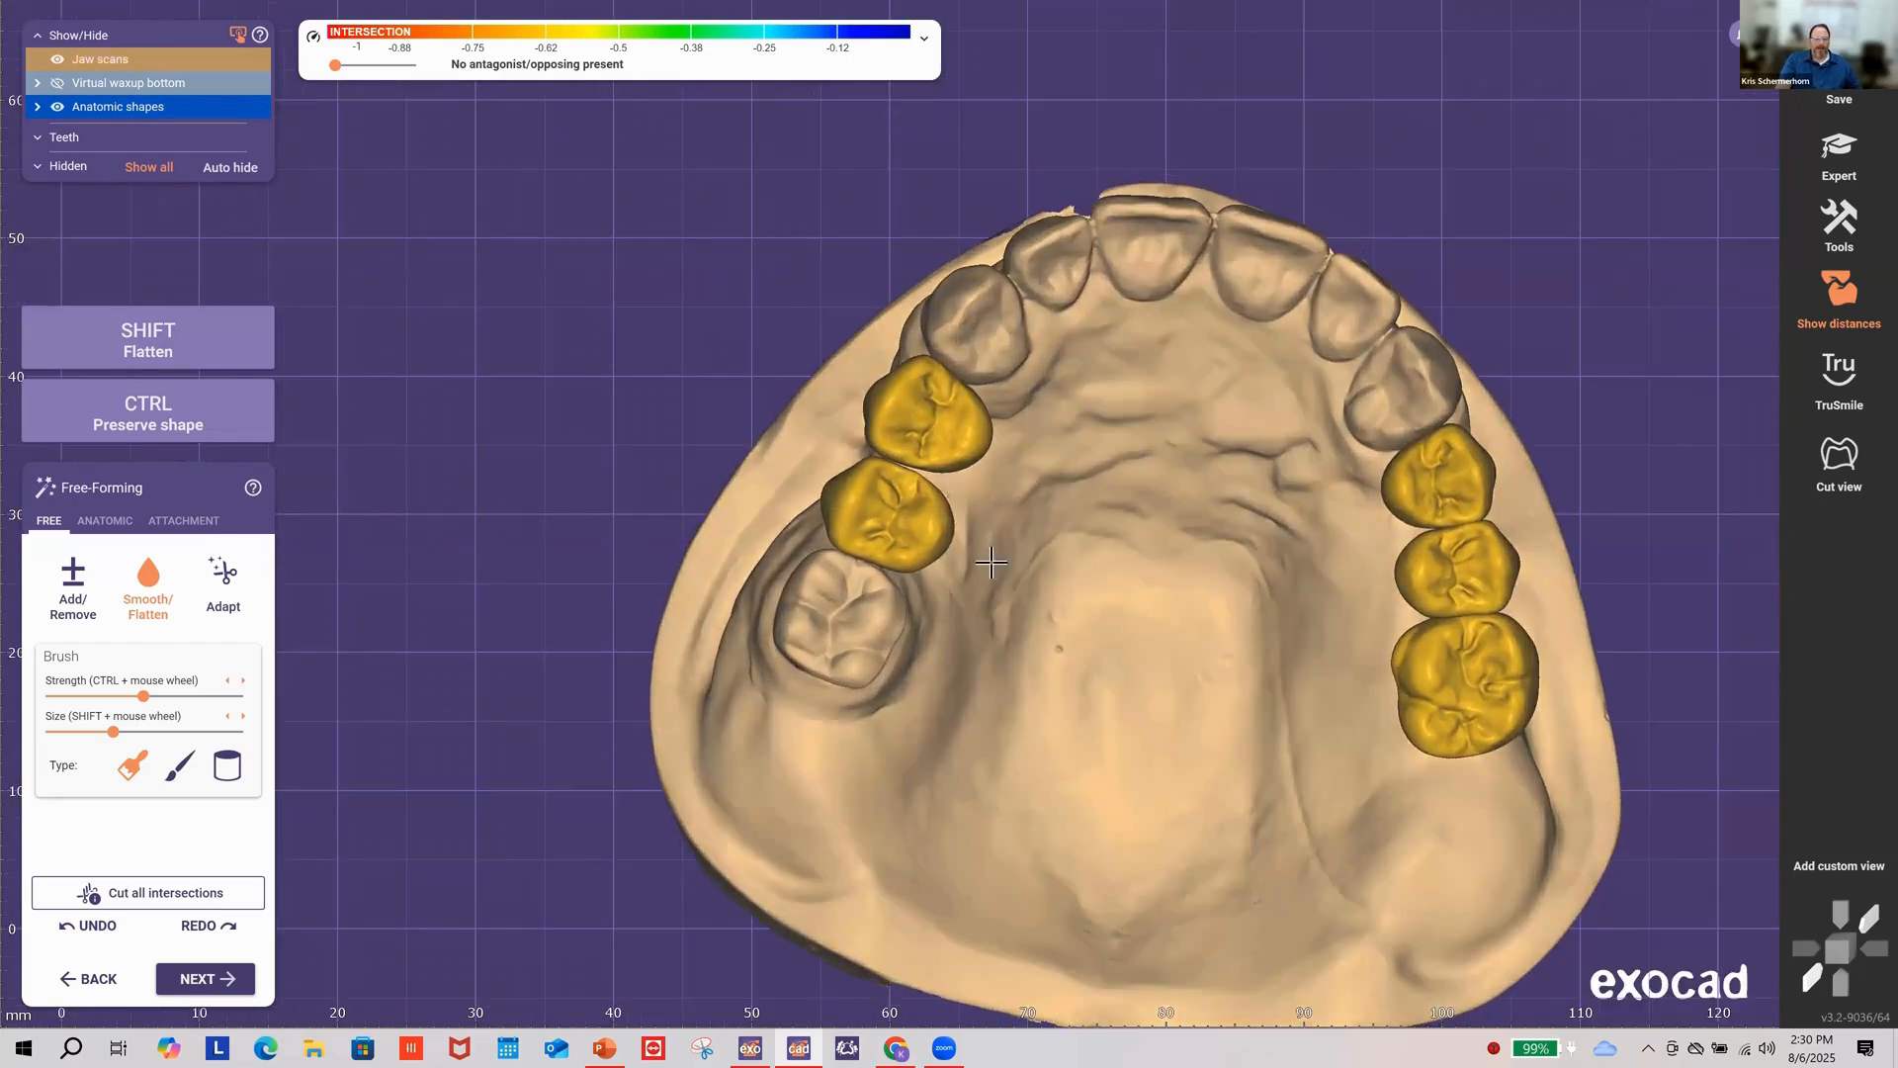
{"action": "right_click_drag", "start_coordinate": [990, 562], "coordinate": [985, 560]}
{"action": "right_click_drag", "start_coordinate": [924, 605], "coordinate": [1036, 539]}
Step: Select the Adapt tool and rotate the jaw to check the far crowns and underside
{"action": "left_click", "coordinate": [225, 584]}
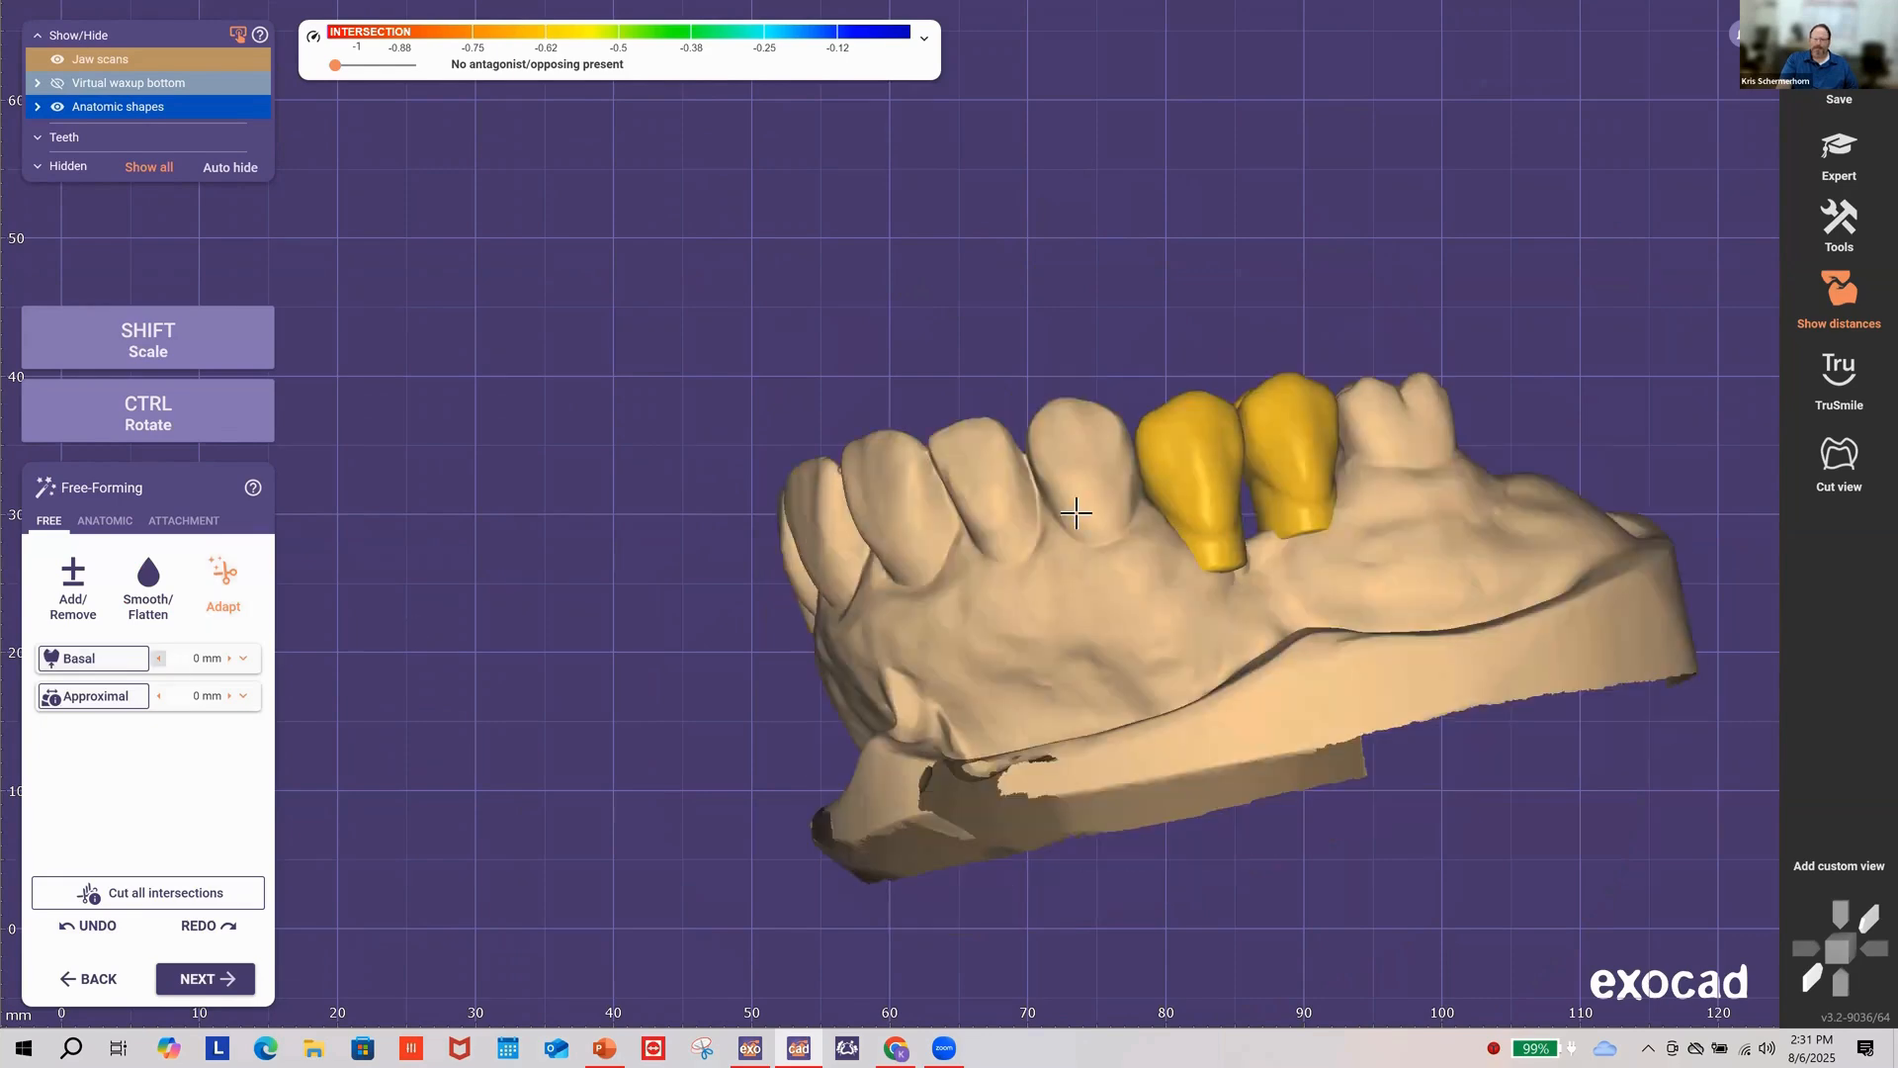
{"action": "right_click_drag", "start_coordinate": [732, 578], "coordinate": [1212, 569]}
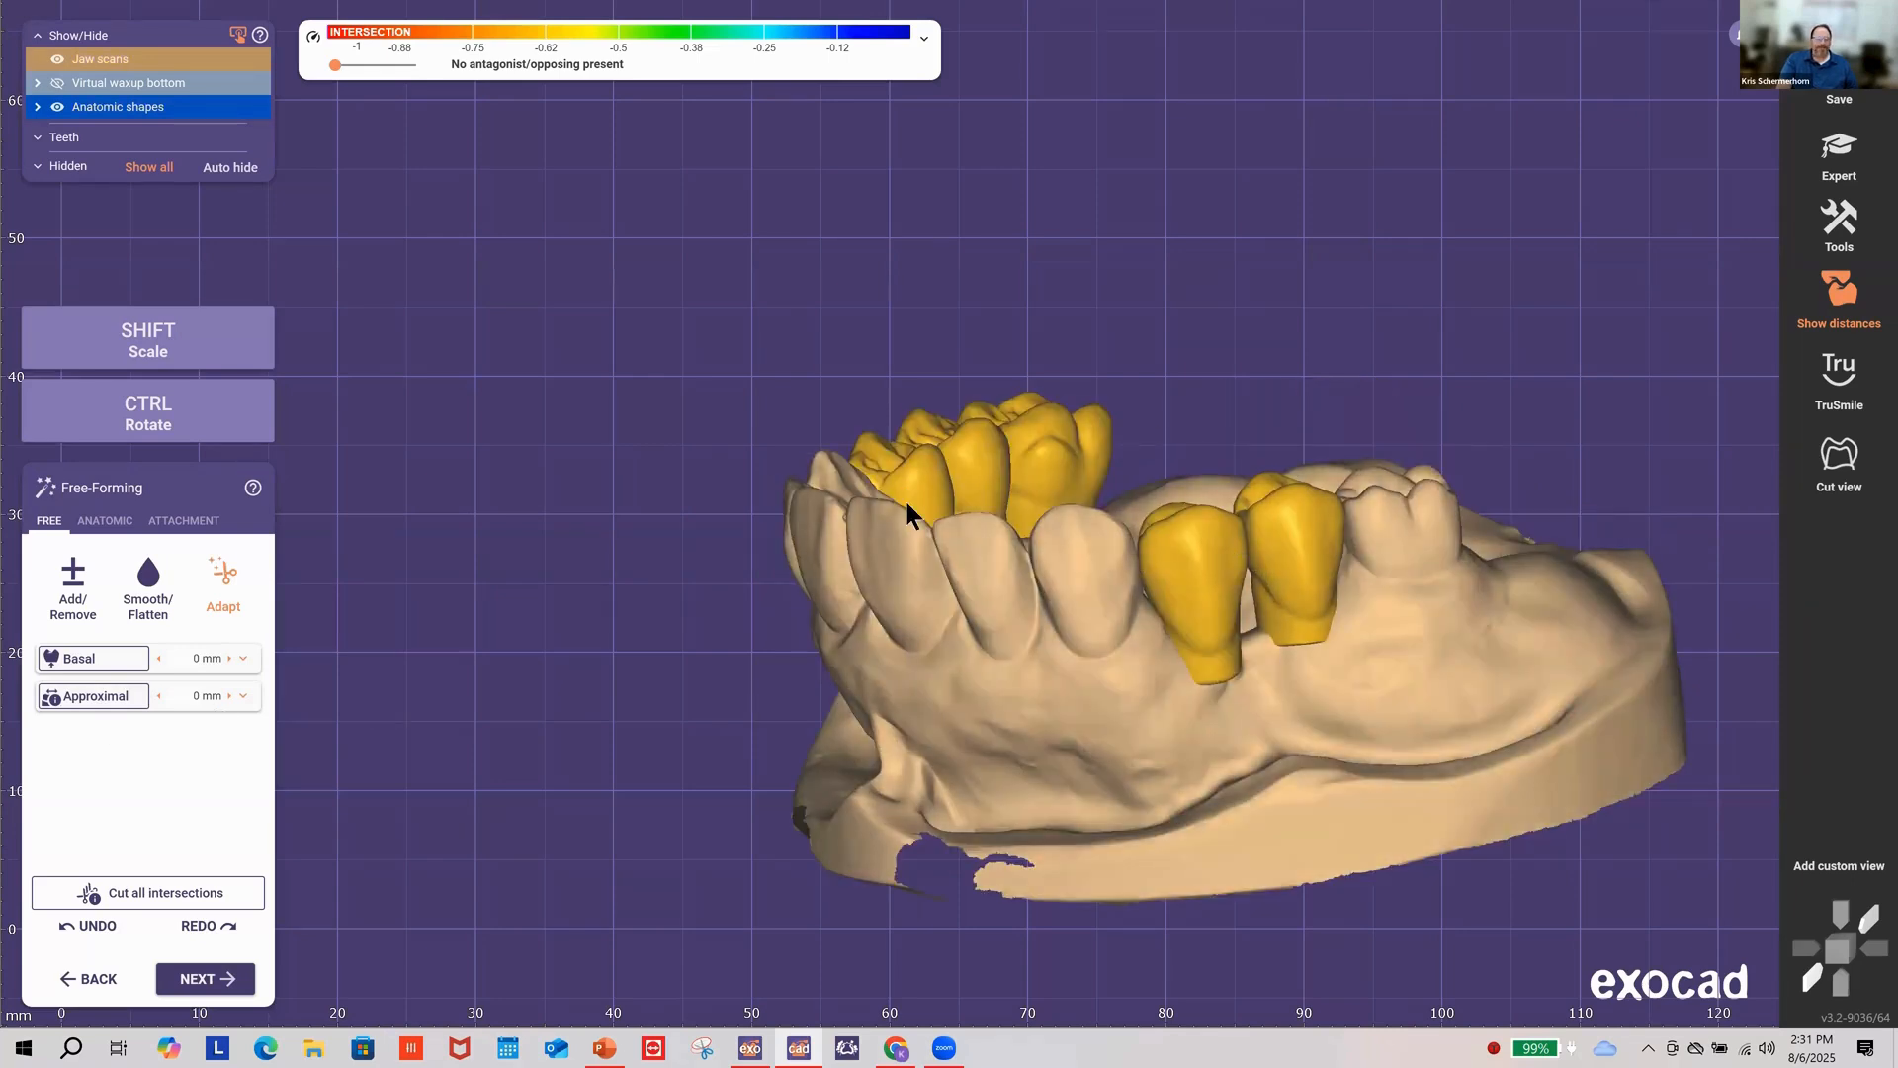
{"action": "right_click_drag", "start_coordinate": [656, 719], "coordinate": [717, 712]}
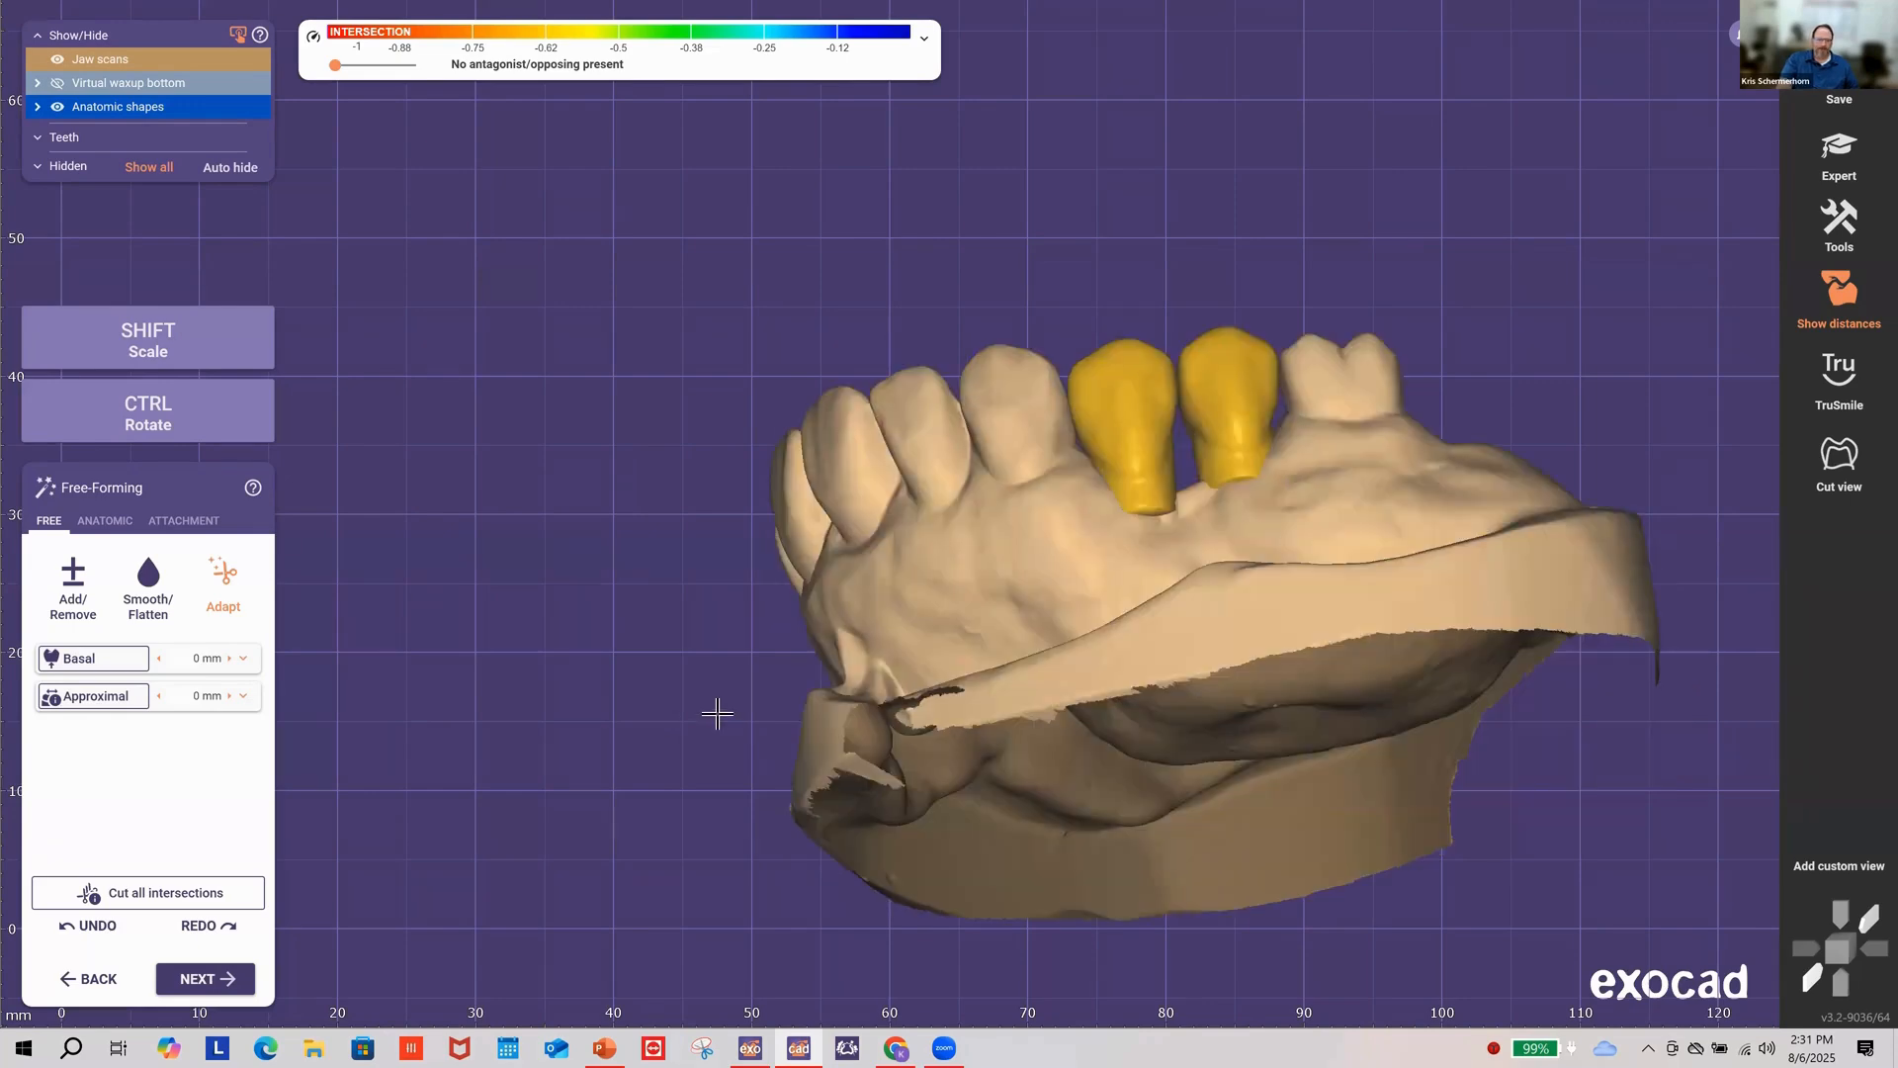
{"action": "right_click_drag", "start_coordinate": [593, 712], "coordinate": [323, 725]}
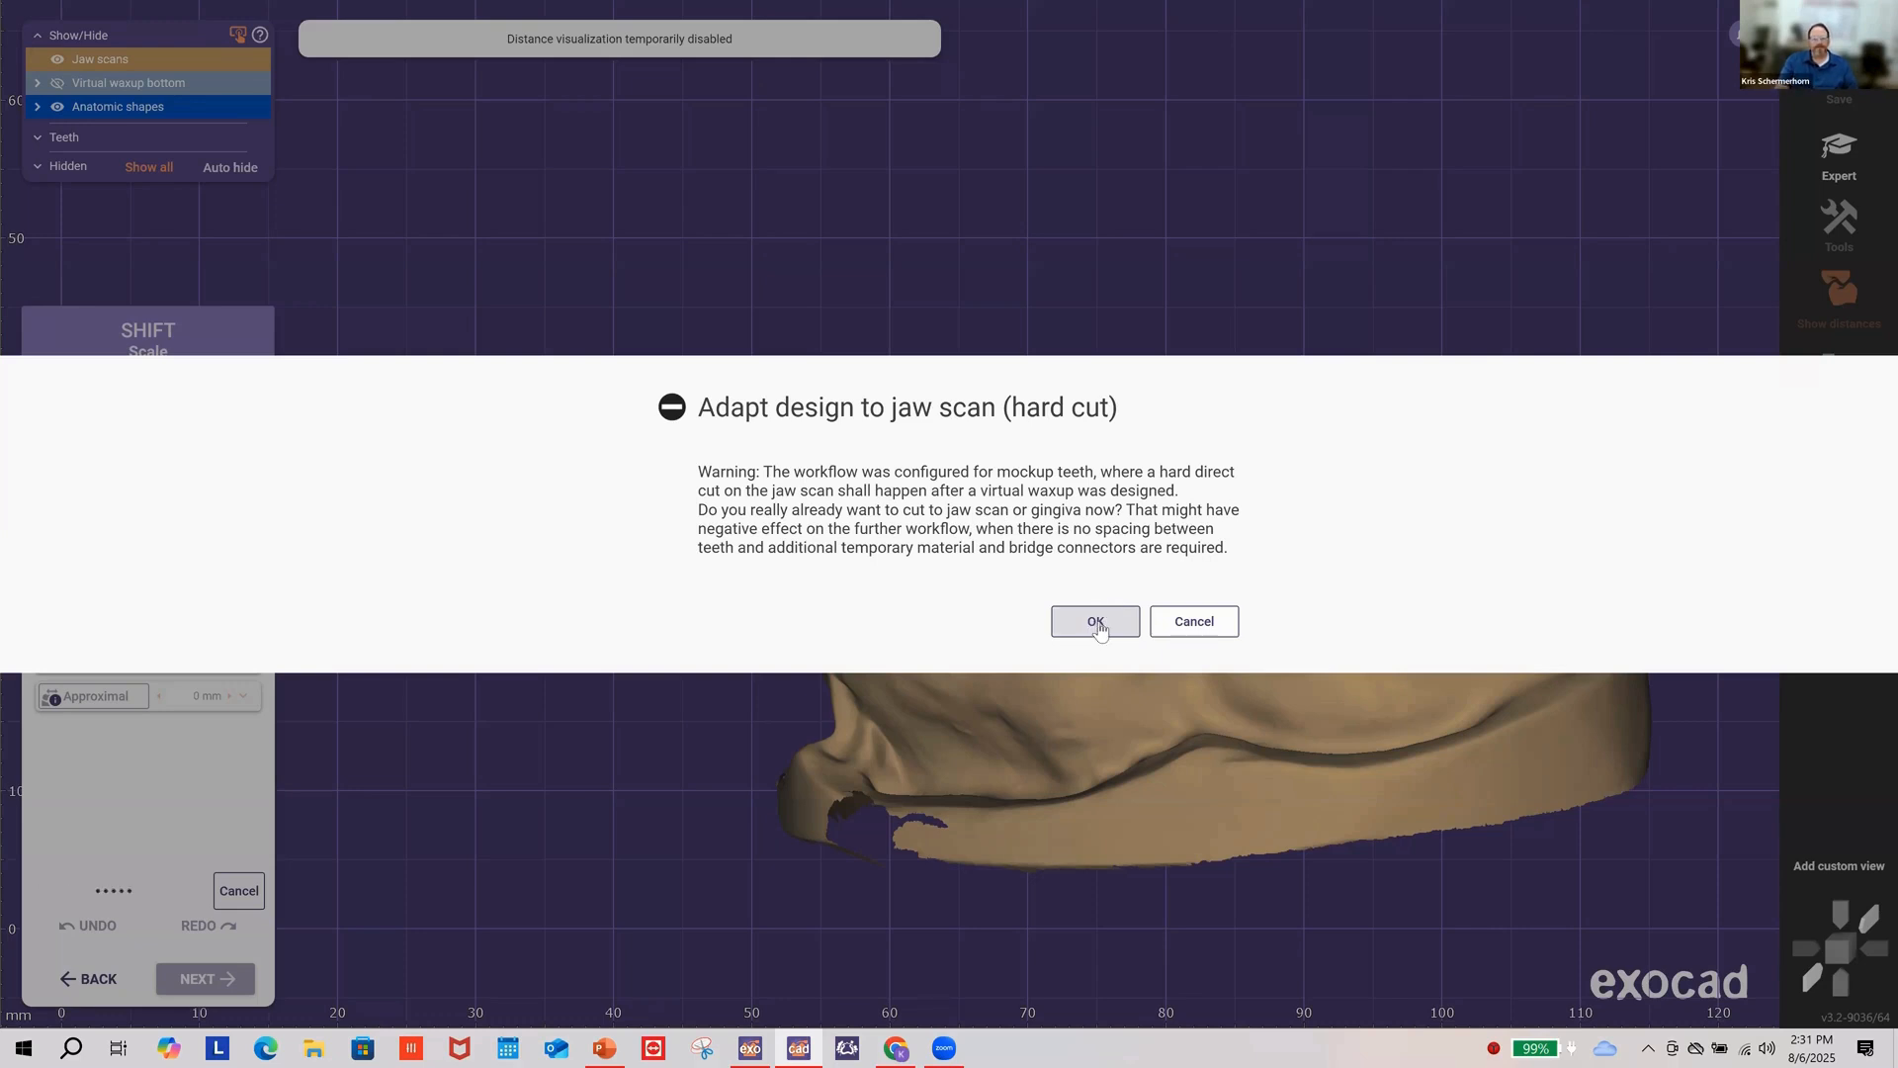
Step: Confirm the hard cut so the library teeth adapt to the gingiva, then inspect their fit
{"action": "left_click", "coordinate": [1096, 623]}
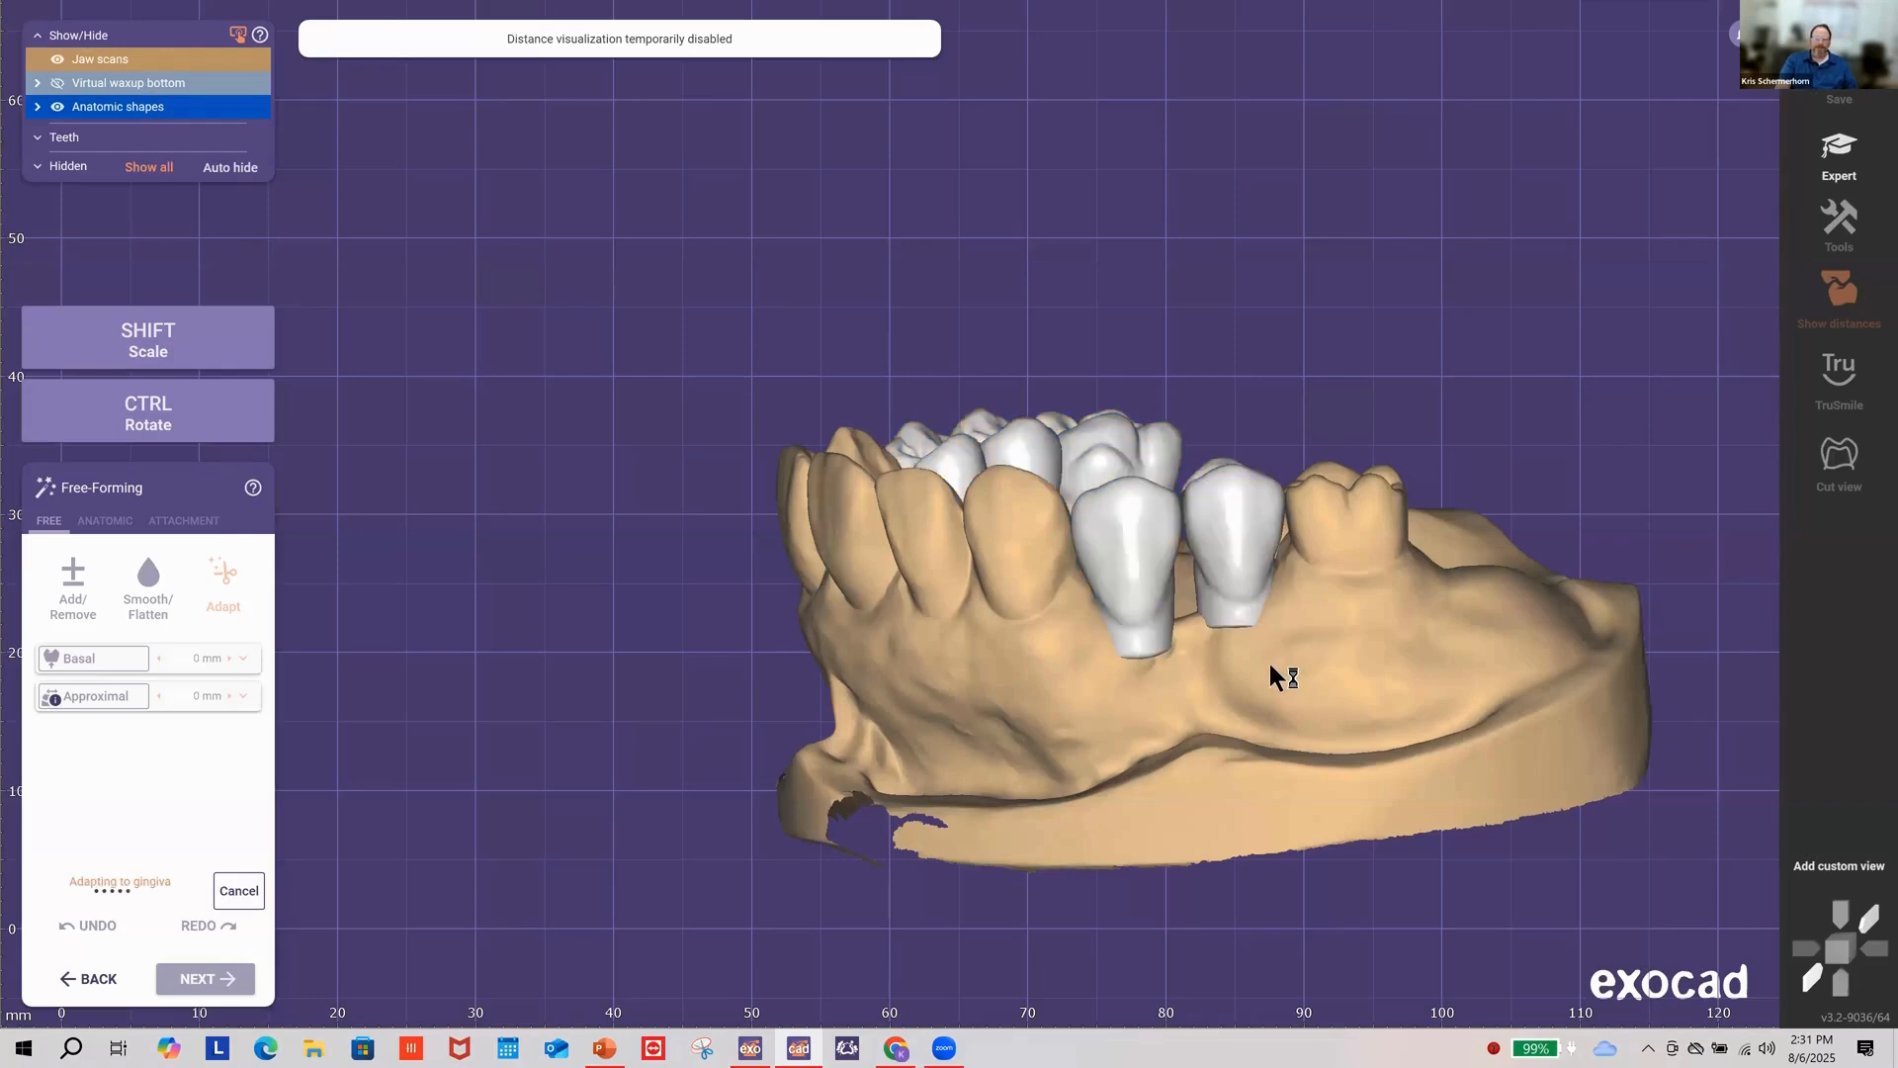
{"action": "right_click_drag", "start_coordinate": [1280, 661], "coordinate": [1083, 347]}
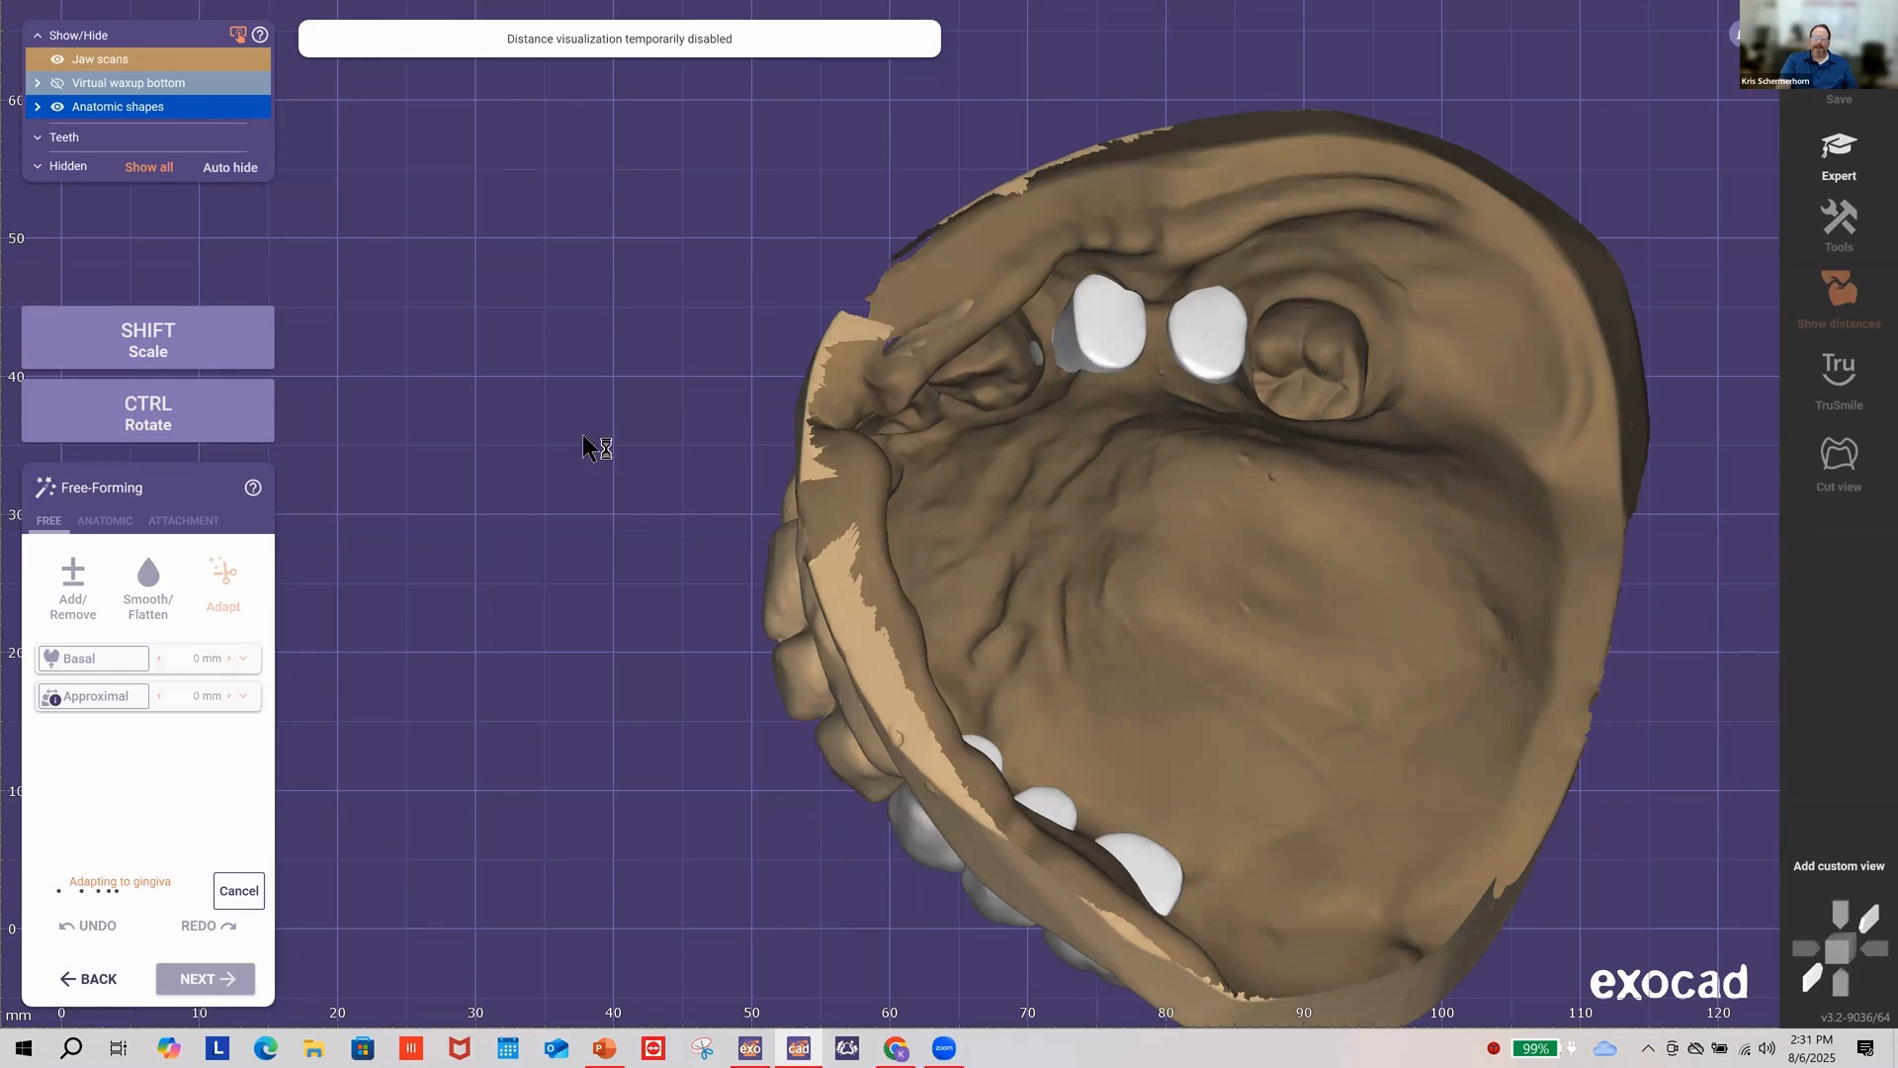
{"action": "right_click_drag", "start_coordinate": [583, 447], "coordinate": [1200, 465]}
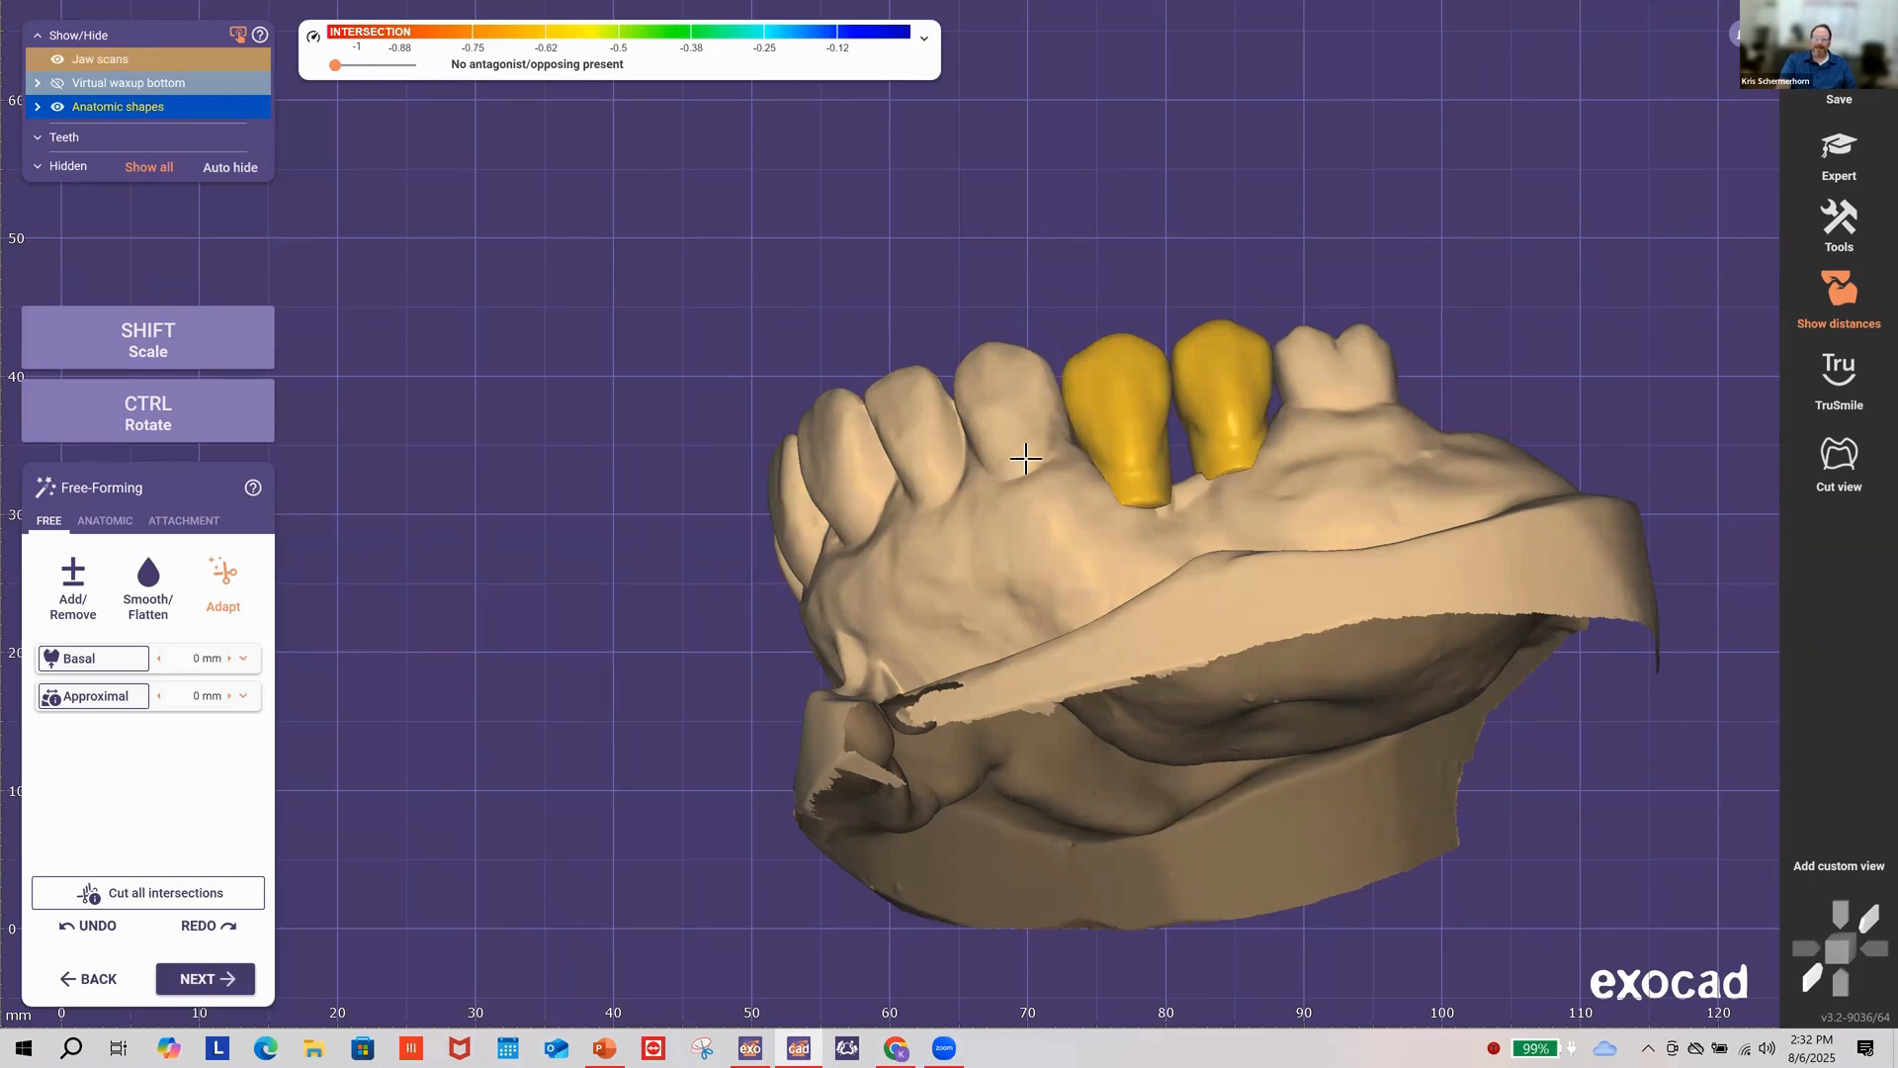
{"action": "right_click_drag", "start_coordinate": [1020, 459], "coordinate": [1211, 668]}
{"action": "scroll", "coordinate": [1216, 672], "scroll_direction": "up", "scroll_amount": 10}
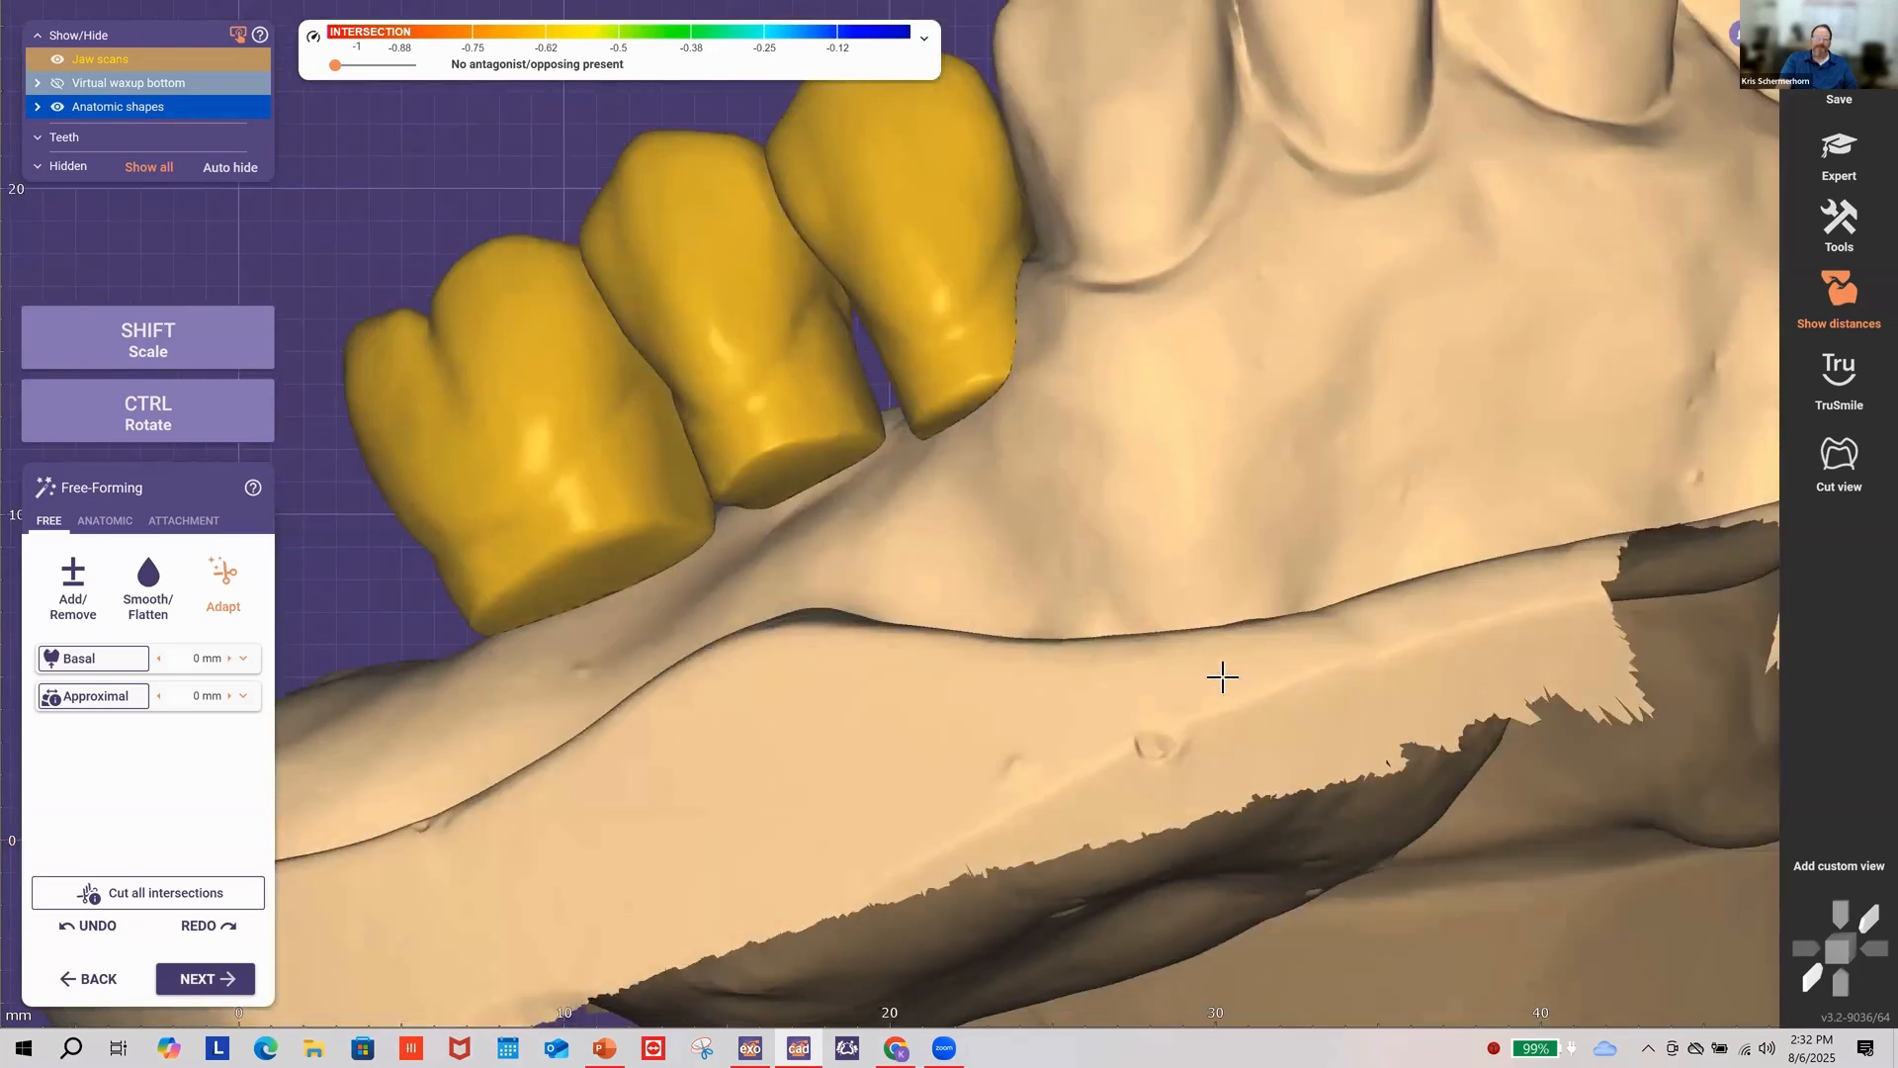
{"action": "right_click_drag", "start_coordinate": [1222, 677], "coordinate": [1226, 679]}
{"action": "scroll", "coordinate": [1225, 678], "scroll_direction": "down", "scroll_amount": 2}
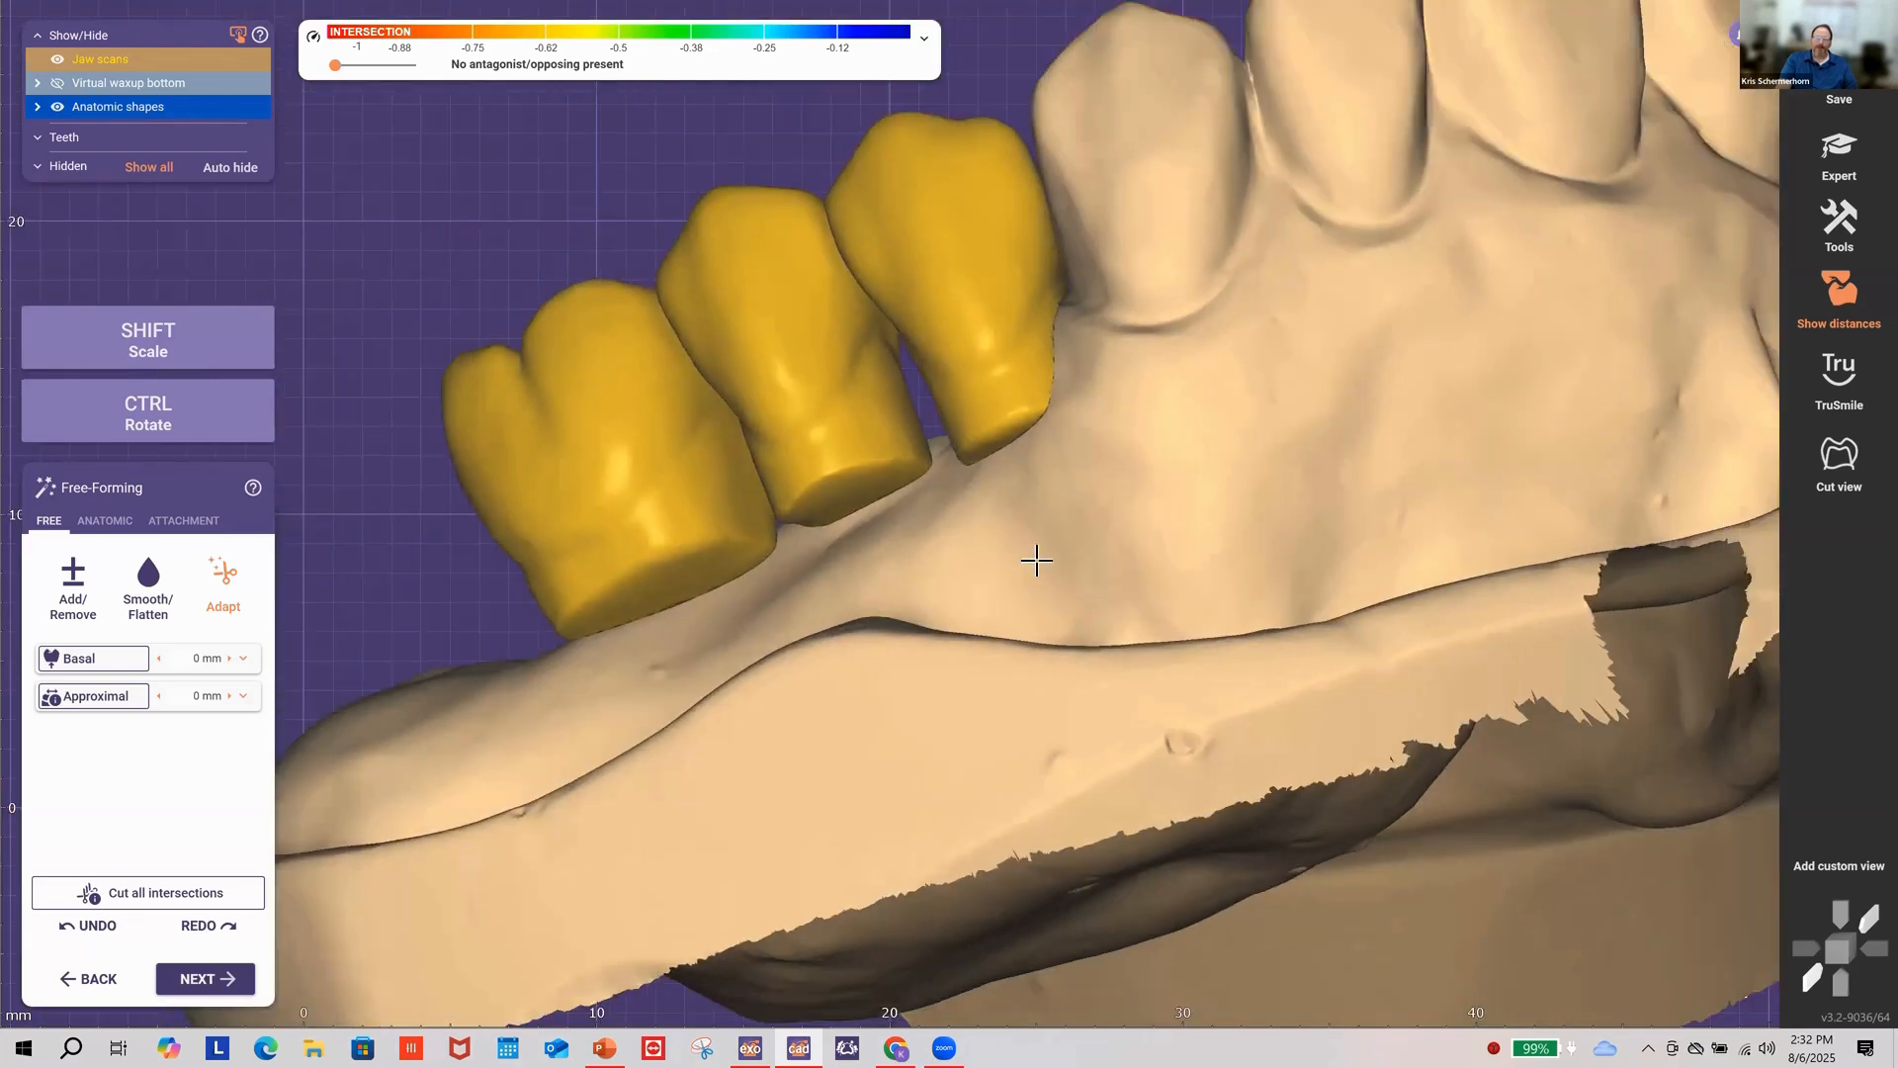
{"action": "scroll", "coordinate": [1035, 559], "scroll_direction": "down", "scroll_amount": 5}
{"action": "right_click_drag", "start_coordinate": [1035, 559], "coordinate": [781, 416]}
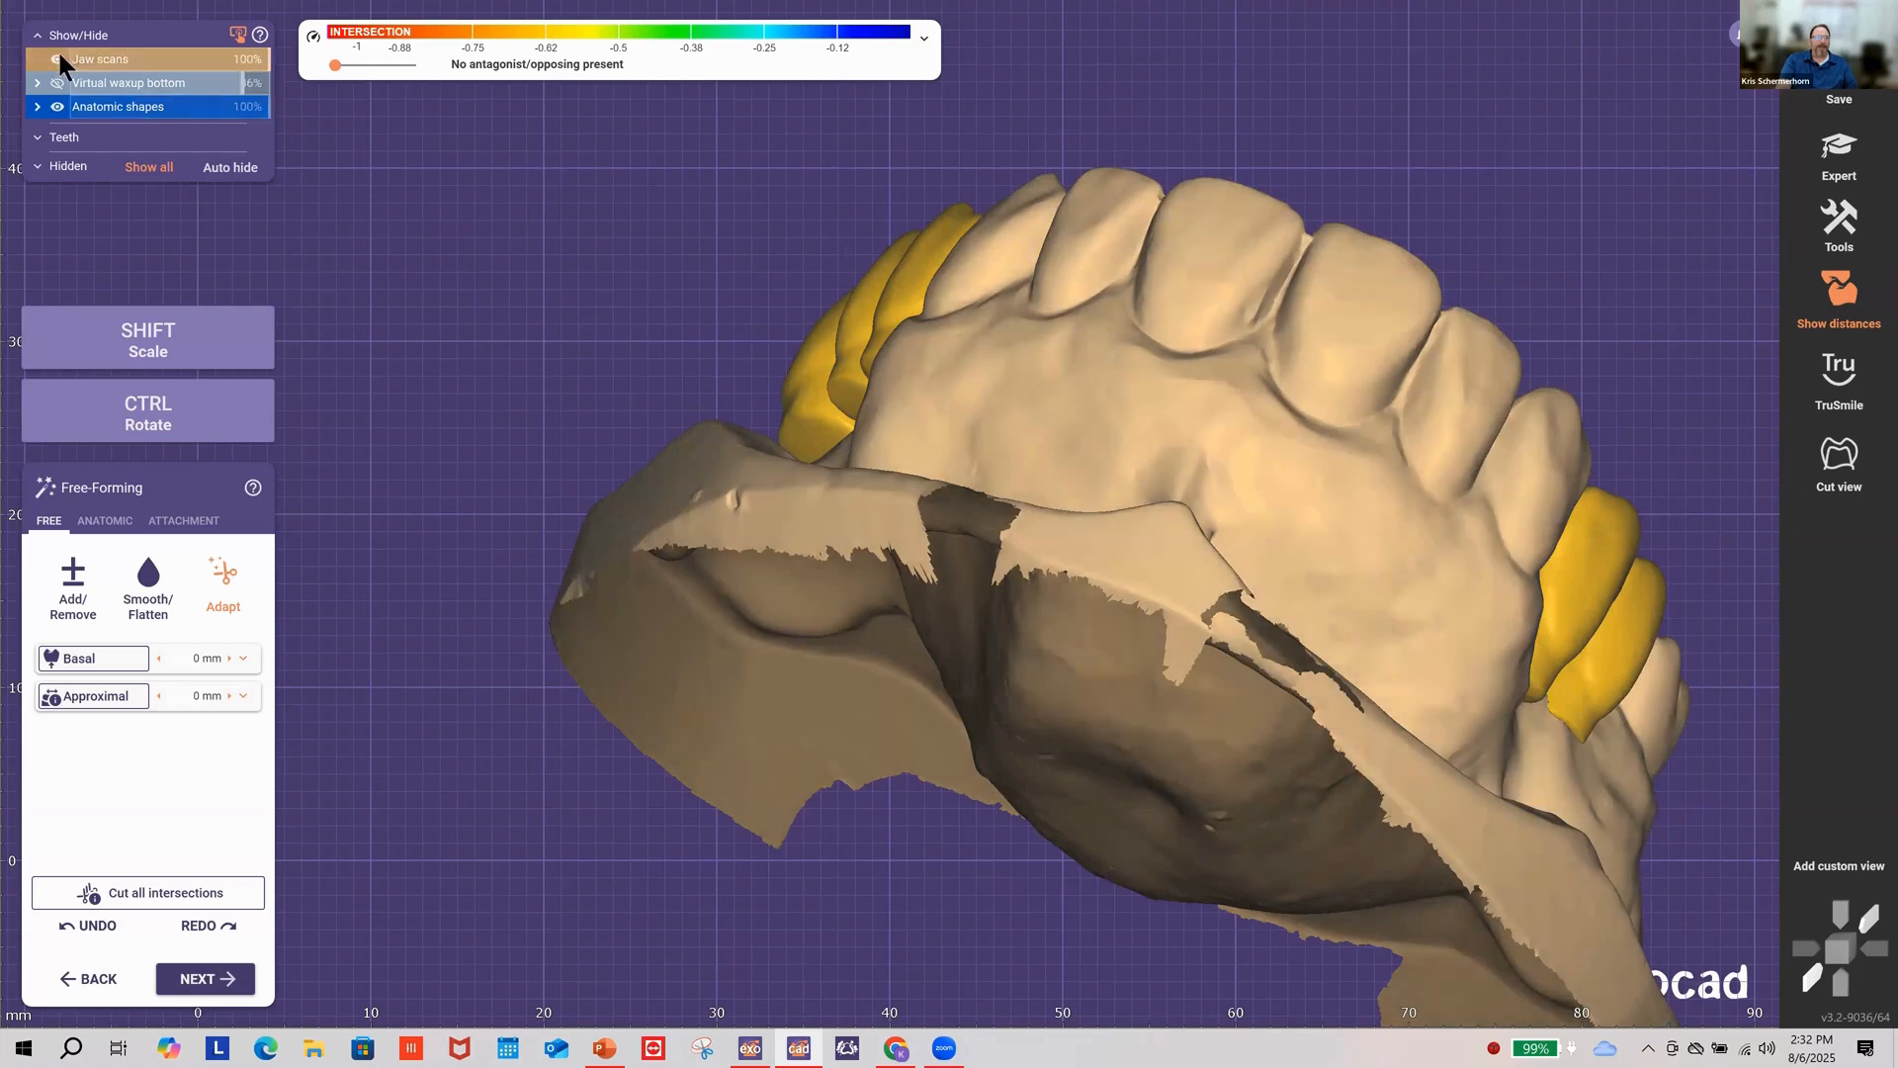
Step: Hide the jaw scan and rotate the five tooth shapes to inspect their hollow undersides
{"action": "left_click", "coordinate": [57, 60]}
{"action": "right_click_drag", "start_coordinate": [934, 268], "coordinate": [1146, 289]}
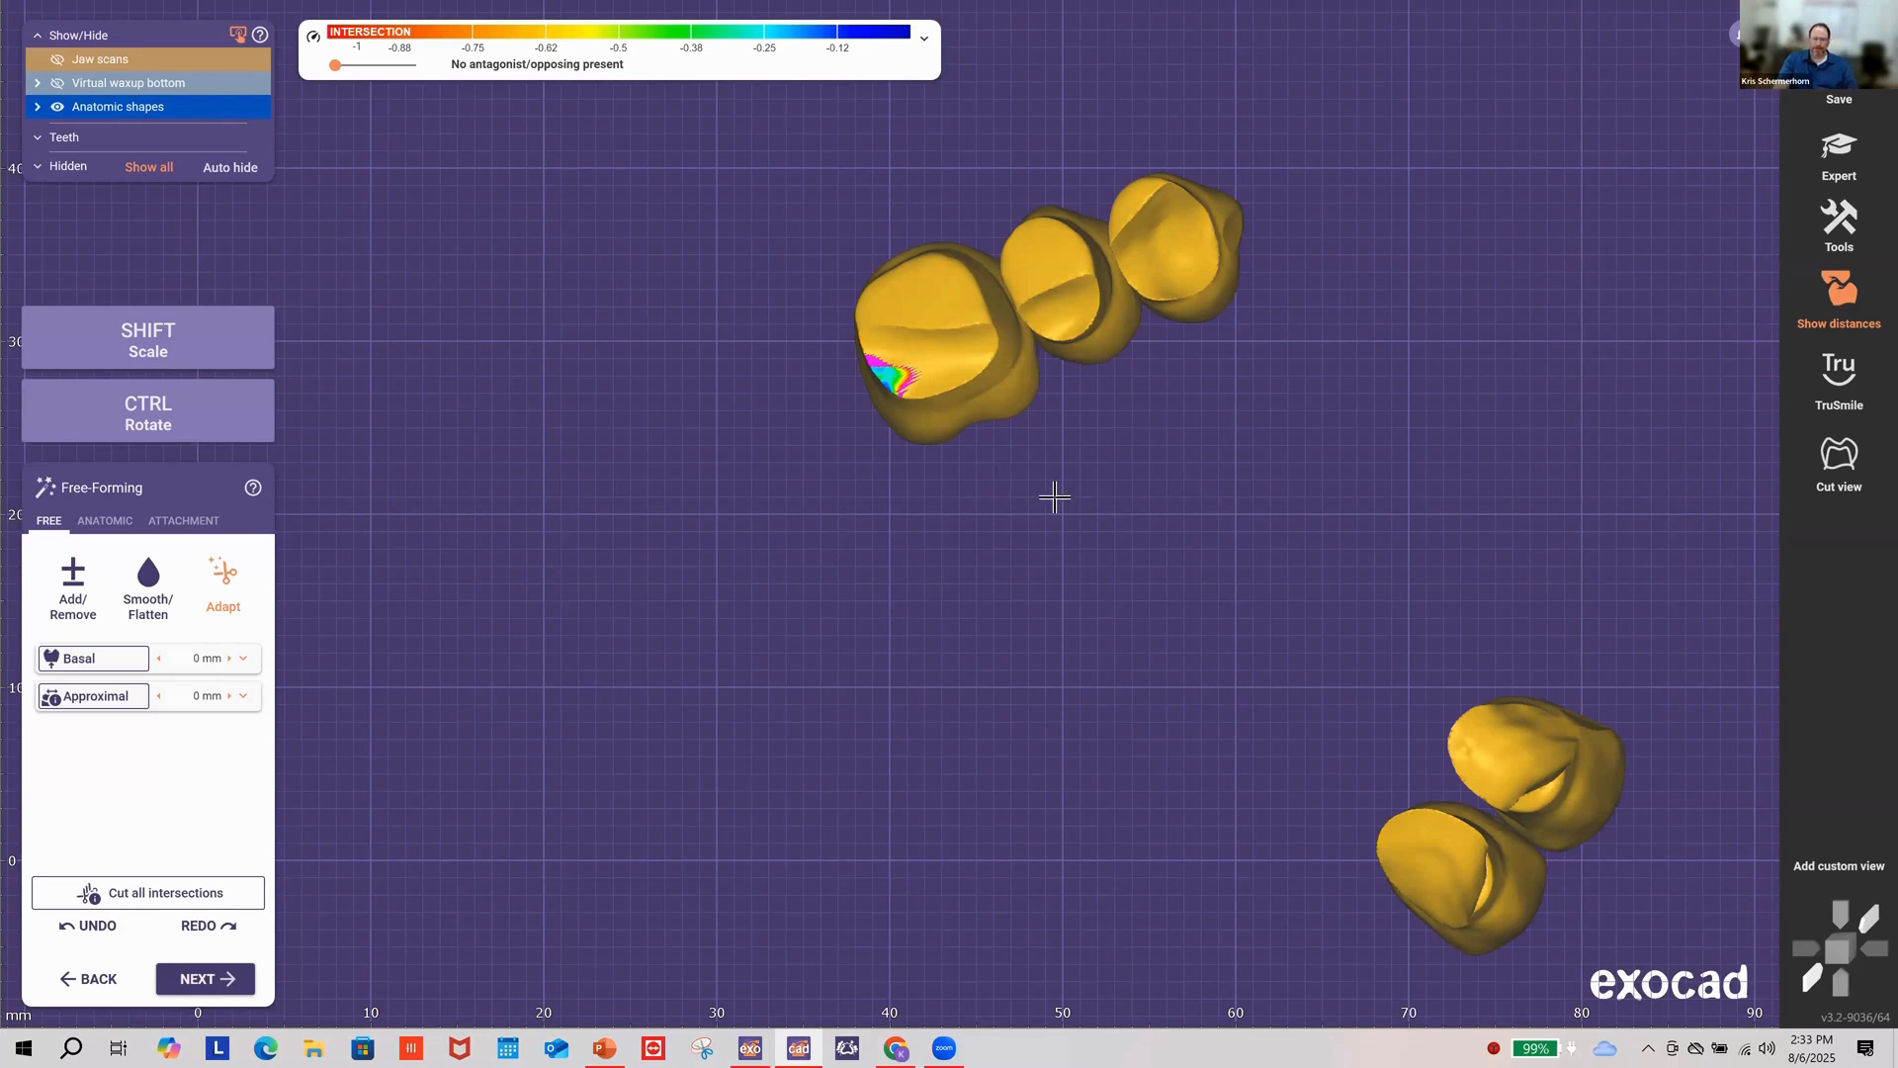
{"action": "right_click_drag", "start_coordinate": [1052, 439], "coordinate": [1123, 542]}
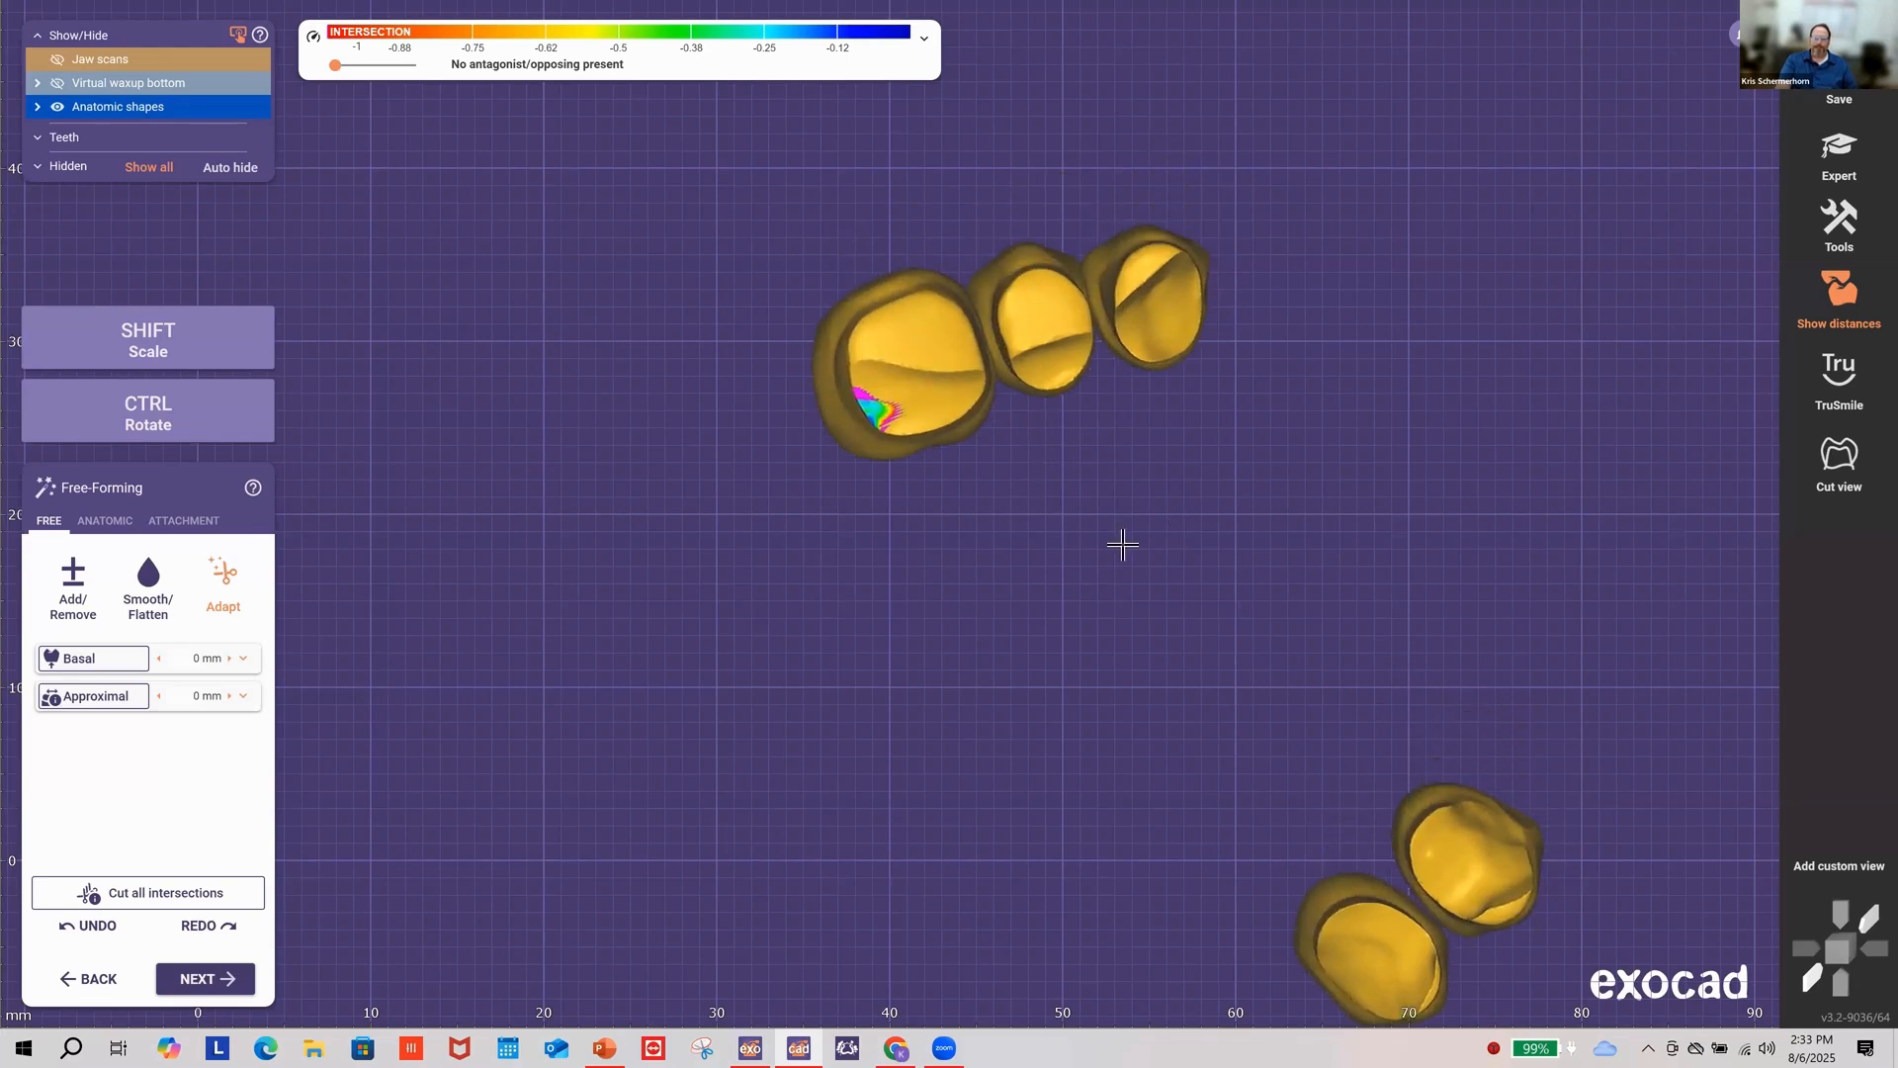
{"action": "right_click_drag", "start_coordinate": [1014, 363], "coordinate": [1015, 370]}
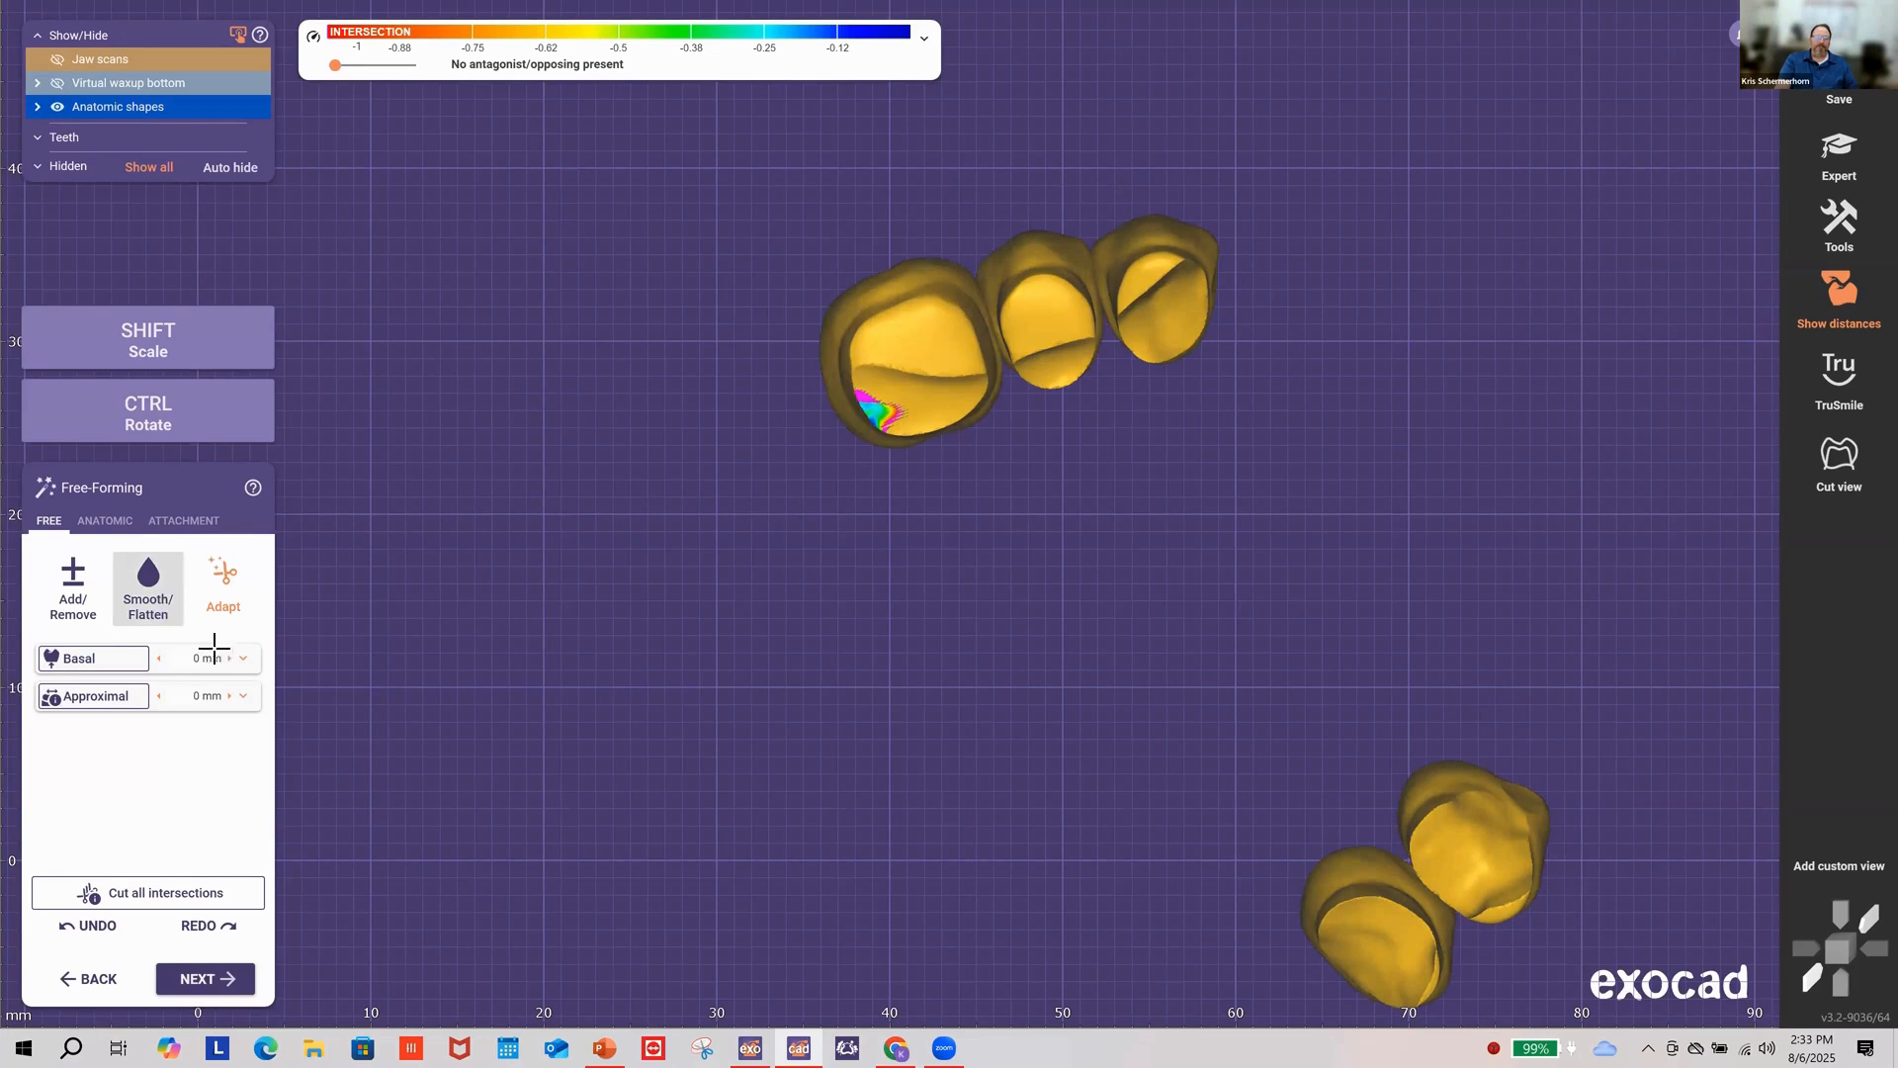
Step: Flatten the hollow basal surfaces of the upper teeth with Smooth/Flatten
{"action": "left_click", "coordinate": [151, 591]}
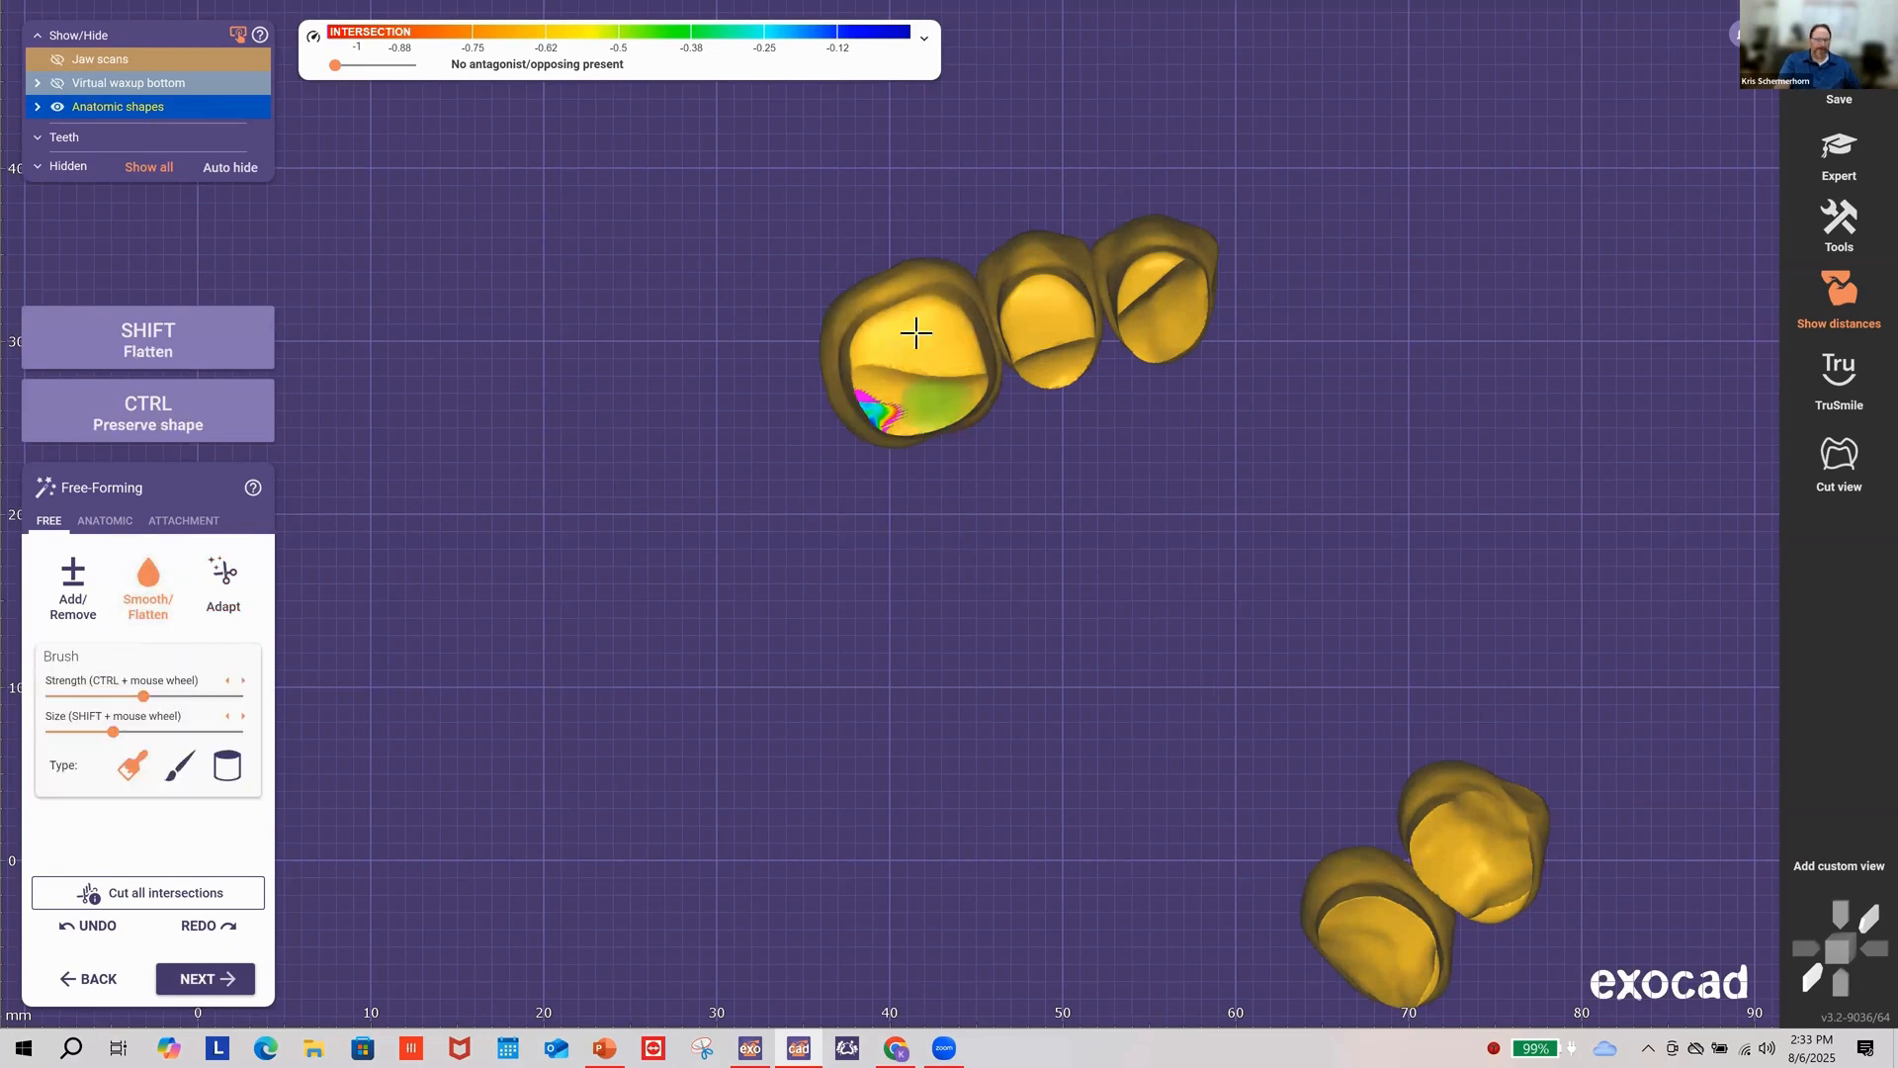
{"action": "scroll", "coordinate": [920, 331], "scroll_direction": "up", "scroll_amount": 8, "text": "shift"}
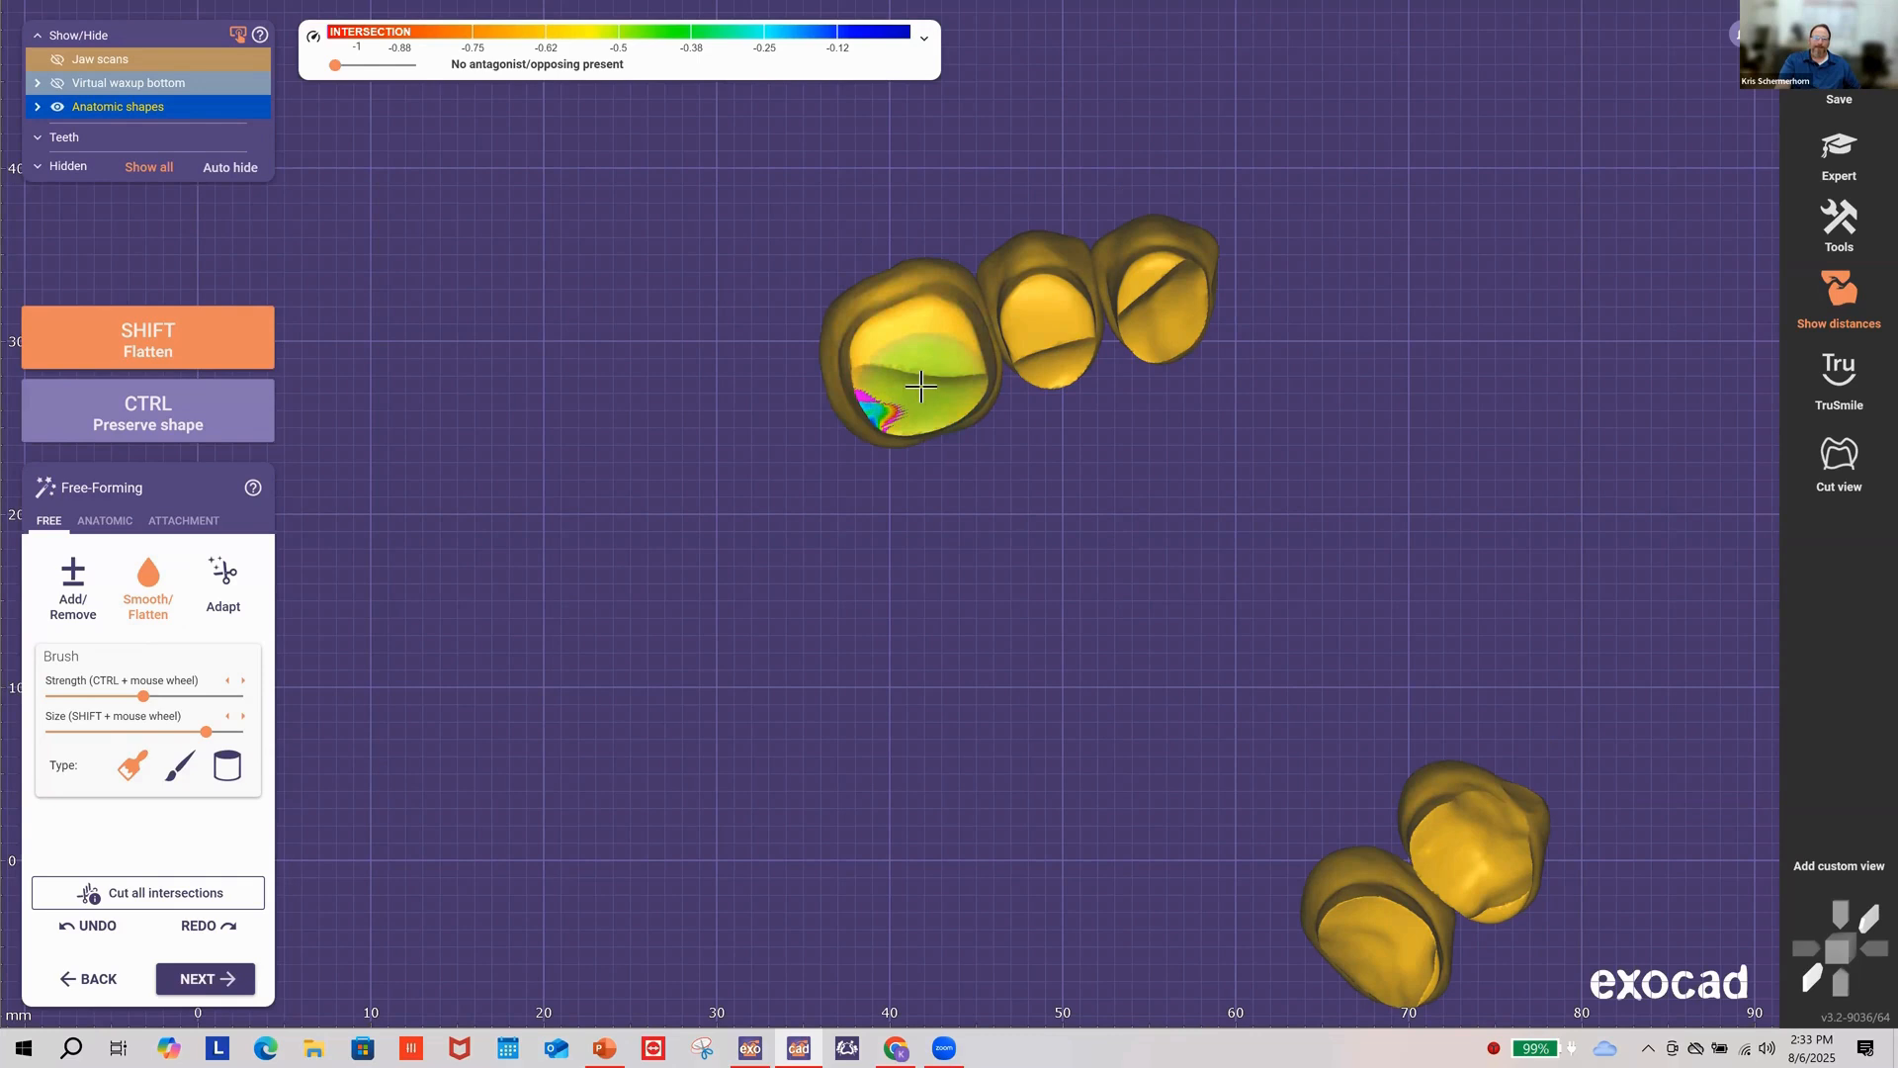
{"action": "mouse_move", "coordinate": [920, 386]}
{"action": "left_mouse_down", "text": "shift"}
{"action": "mouse_move", "coordinate": [885, 386]}
{"action": "mouse_move", "coordinate": [900, 391]}
{"action": "mouse_move", "coordinate": [895, 348]}
{"action": "mouse_move", "coordinate": [946, 383]}
{"action": "mouse_move", "coordinate": [886, 415]}
{"action": "mouse_move", "coordinate": [1042, 310]}
{"action": "mouse_move", "coordinate": [1051, 346]}
{"action": "mouse_move", "coordinate": [1029, 309]}
{"action": "mouse_move", "coordinate": [1167, 300]}
{"action": "mouse_move", "coordinate": [1154, 279]}
{"action": "left_mouse_up", "text": "shift"}
{"action": "scroll", "coordinate": [1155, 280], "scroll_direction": "down", "scroll_amount": 1, "text": "shift"}
{"action": "scroll", "coordinate": [1174, 346], "scroll_direction": "down", "scroll_amount": 3, "text": "shift"}
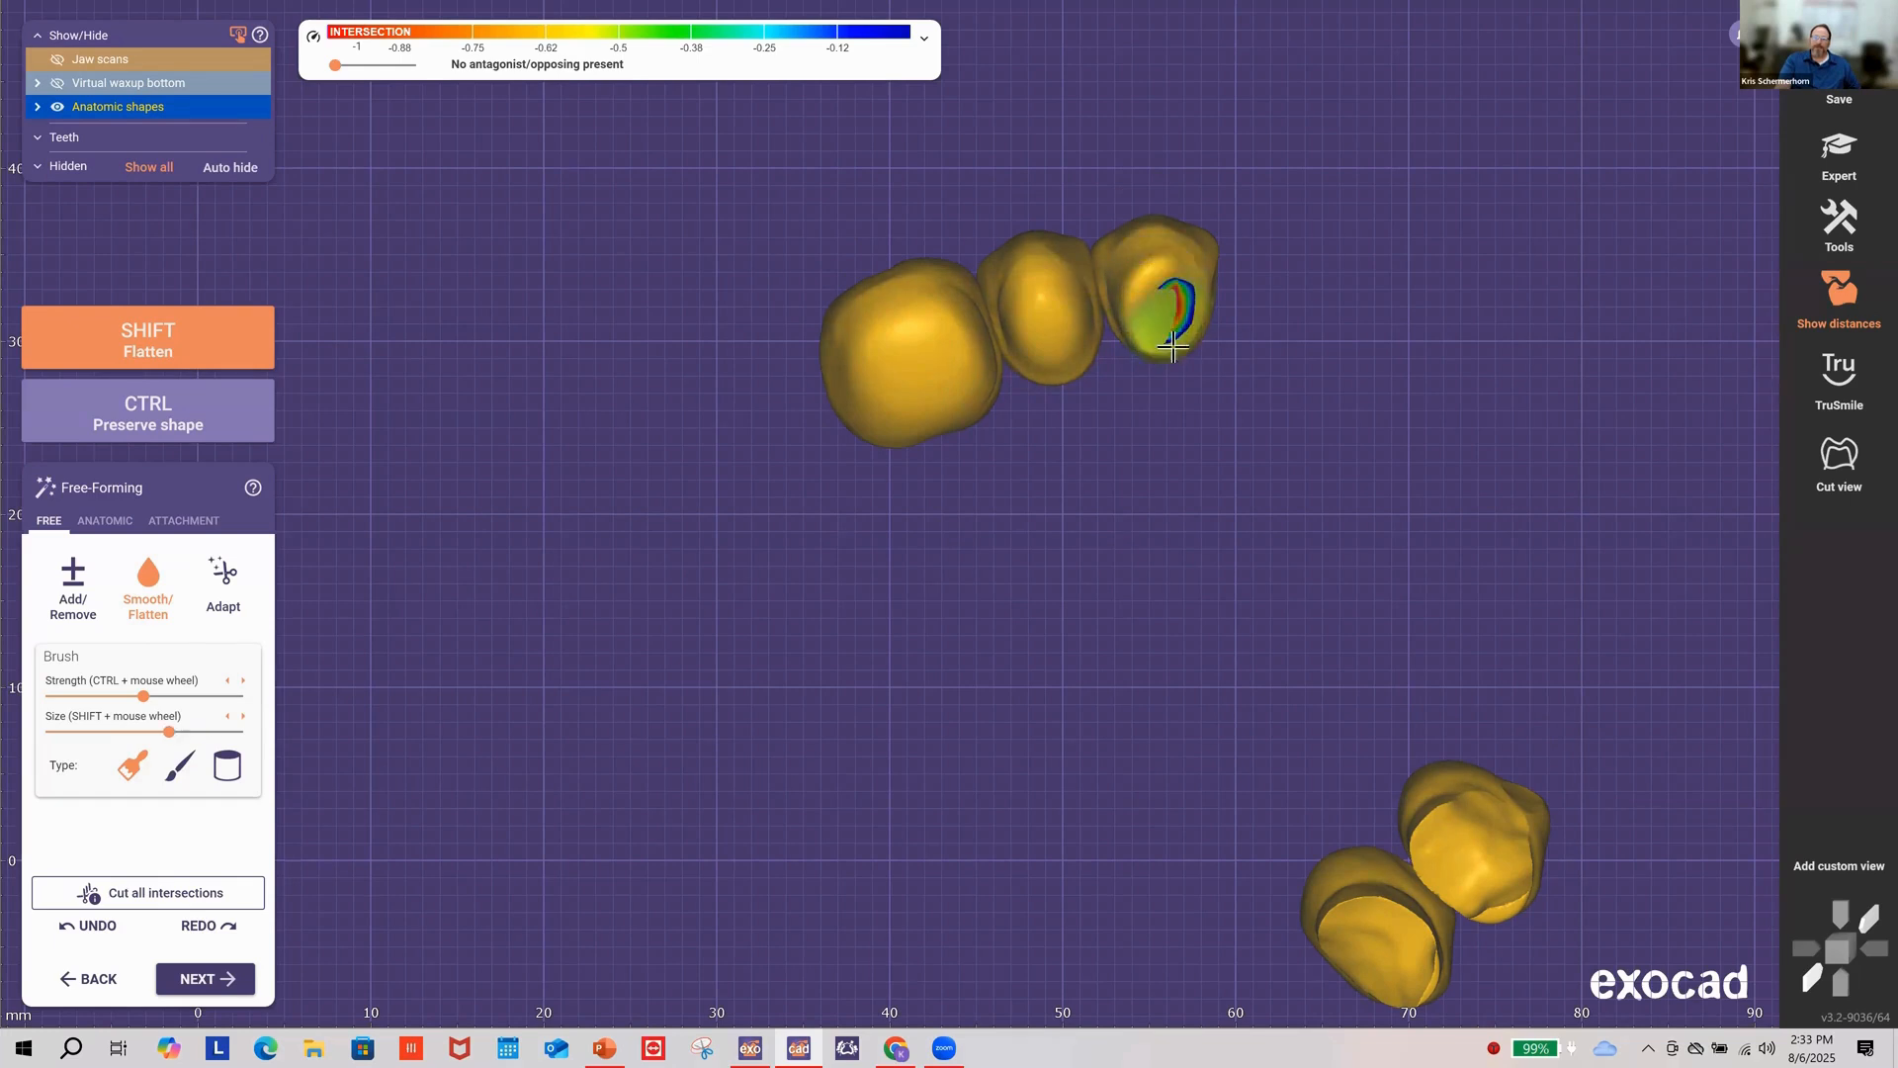
{"action": "mouse_move", "coordinate": [1174, 346]}
{"action": "left_mouse_down", "text": "shift"}
{"action": "mouse_move", "coordinate": [1174, 322]}
{"action": "mouse_move", "coordinate": [1194, 368]}
{"action": "left_mouse_up", "text": "shift"}
{"action": "right_click_drag", "start_coordinate": [1222, 405], "coordinate": [1236, 426]}
{"action": "mouse_move", "coordinate": [1326, 322]}
{"action": "left_mouse_down", "text": "shift"}
{"action": "mouse_move", "coordinate": [1279, 373]}
{"action": "mouse_move", "coordinate": [1330, 325]}
{"action": "left_mouse_up", "text": "shift"}
{"action": "mouse_move", "coordinate": [1383, 439]}
{"action": "left_mouse_down", "text": "shift"}
{"action": "mouse_move", "coordinate": [1384, 381]}
{"action": "mouse_move", "coordinate": [1412, 416]}
{"action": "left_mouse_up", "text": "shift"}
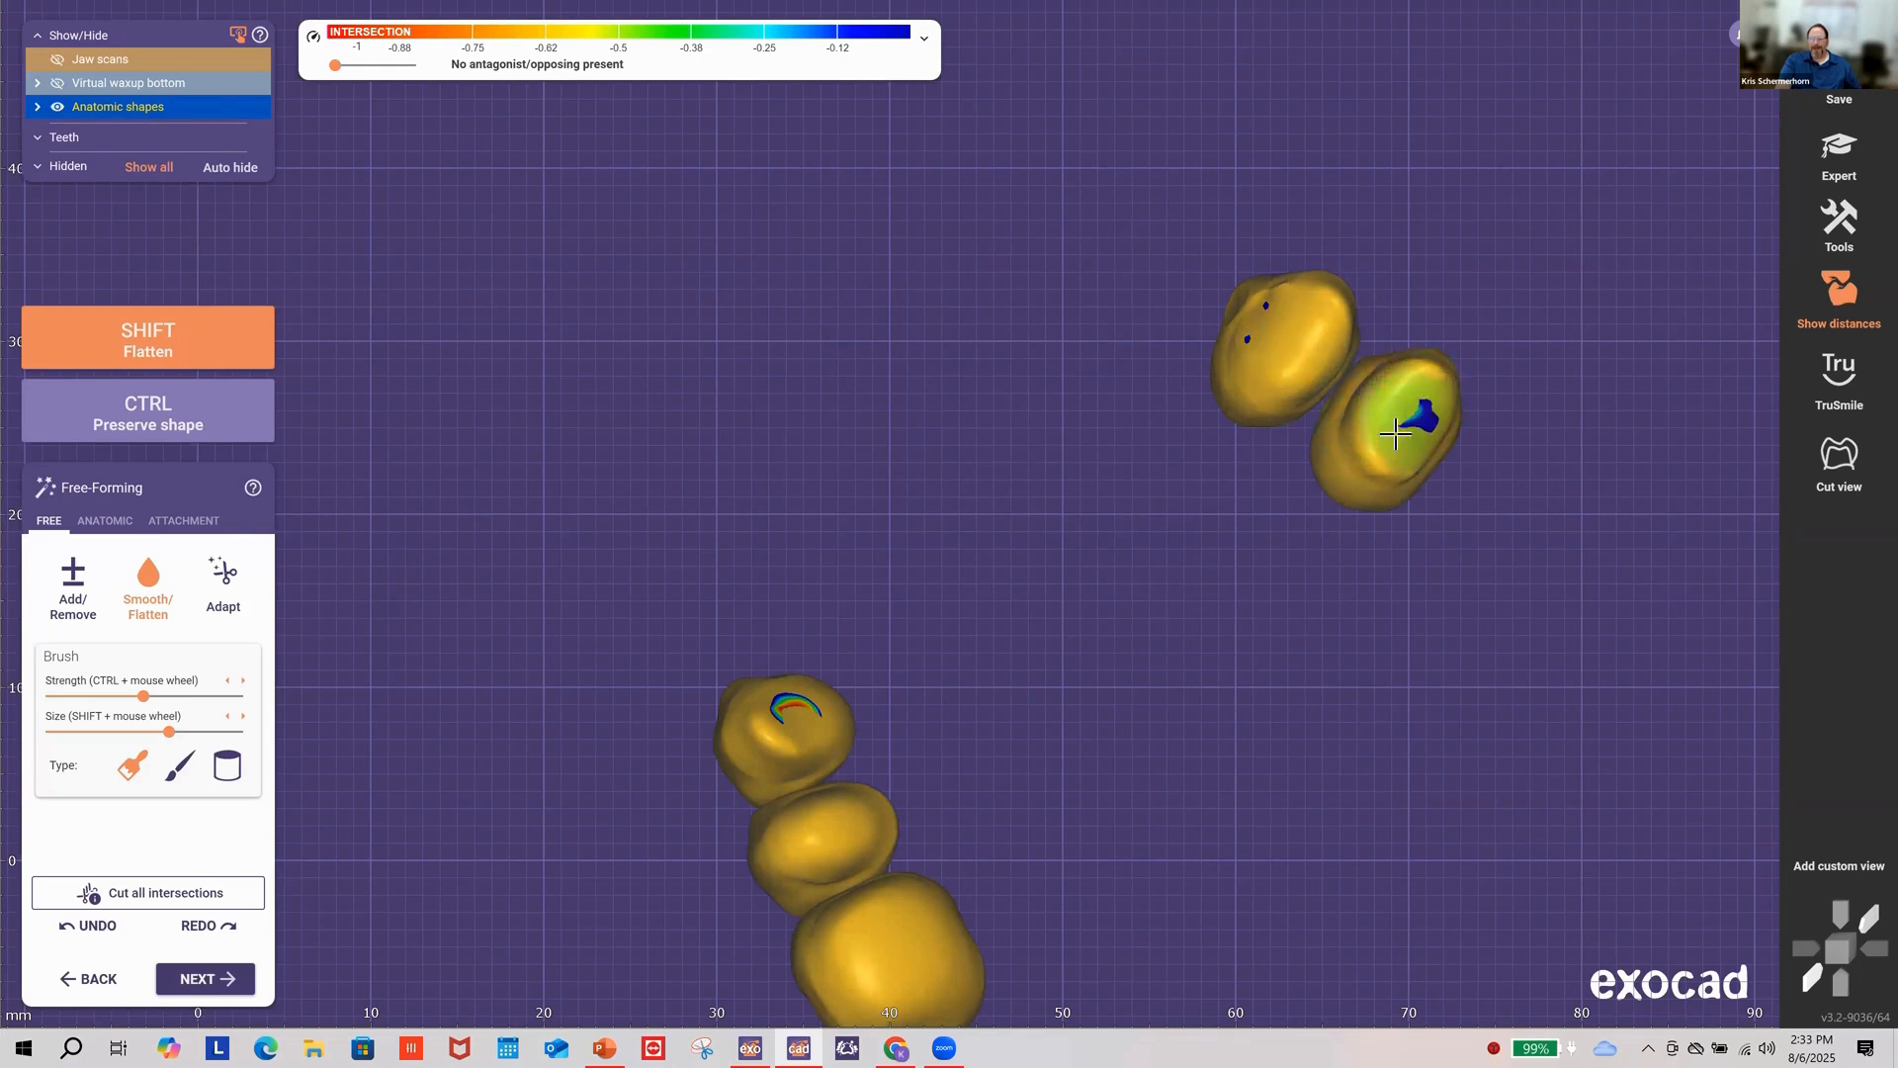
Step: Show the jaw scan again and flatten both crowns' bases against the gingiva
{"action": "left_click", "coordinate": [58, 59]}
{"action": "right_click_drag", "start_coordinate": [890, 346], "coordinate": [1138, 727]}
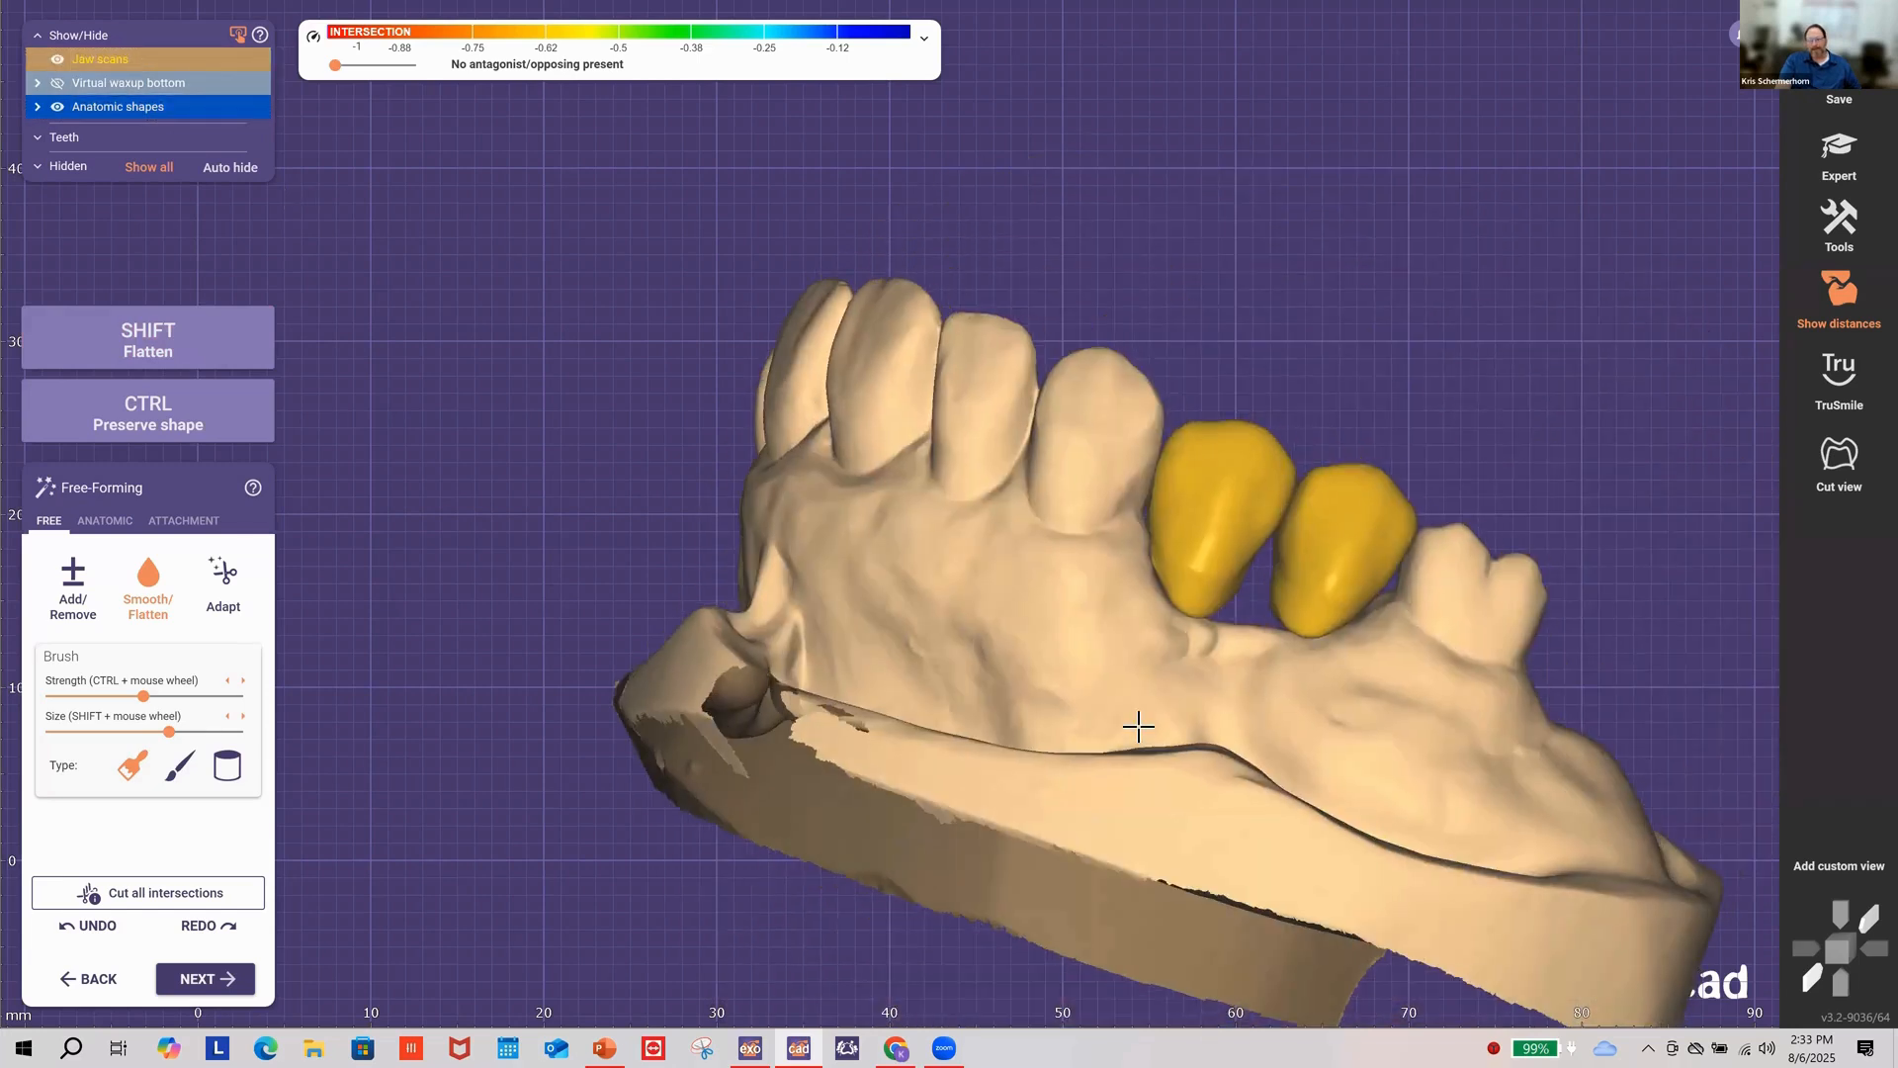
{"action": "scroll", "coordinate": [1186, 544], "scroll_direction": "up", "scroll_amount": 3}
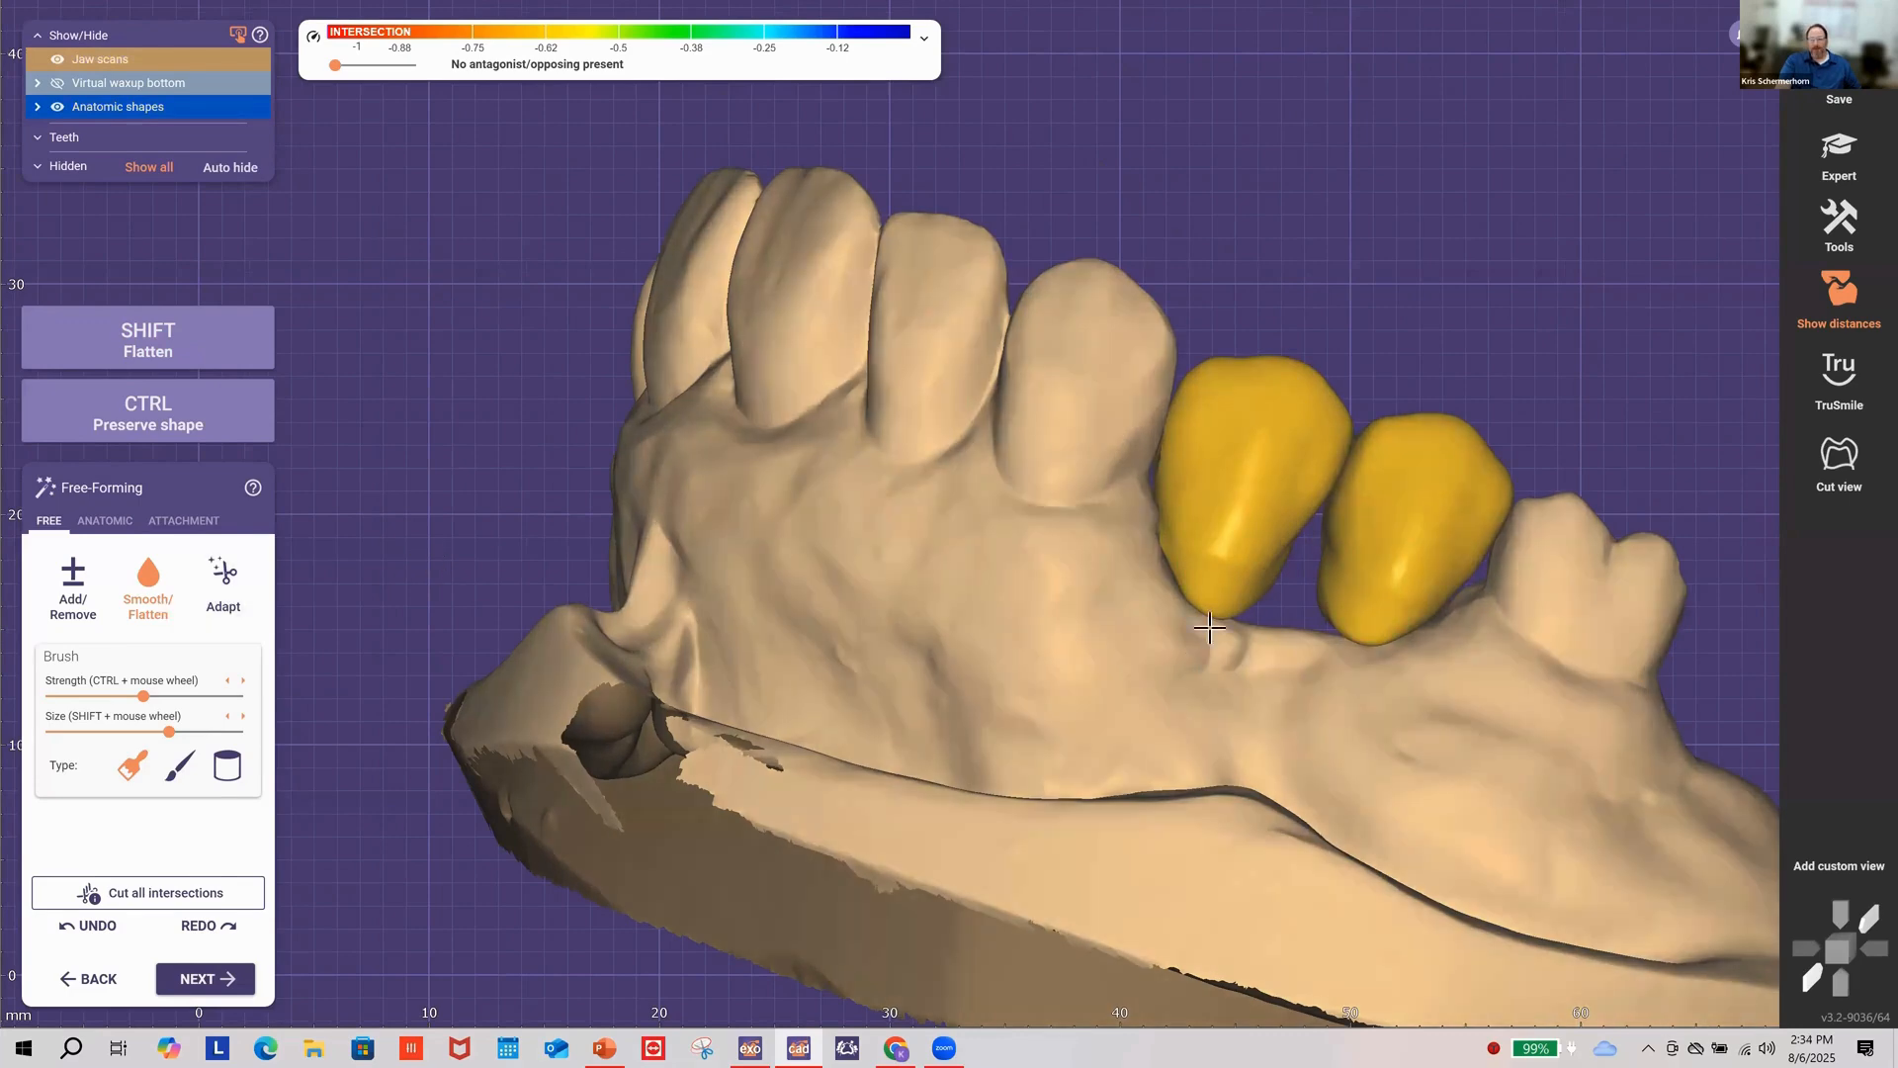
{"action": "key", "text": "shift"}
{"action": "mouse_move", "coordinate": [1208, 604]}
{"action": "left_mouse_down", "text": "shift"}
{"action": "mouse_move", "coordinate": [1185, 567]}
{"action": "mouse_move", "coordinate": [1224, 599]}
{"action": "left_mouse_up", "text": "shift"}
{"action": "key", "text": "shift"}
{"action": "left_click_drag", "start_coordinate": [1359, 638], "coordinate": [1401, 579], "text": "shift"}
{"action": "mouse_move", "coordinate": [1272, 554]}
{"action": "left_mouse_down"}
{"action": "mouse_move", "coordinate": [1243, 521]}
{"action": "mouse_move", "coordinate": [1226, 540]}
{"action": "left_mouse_up"}
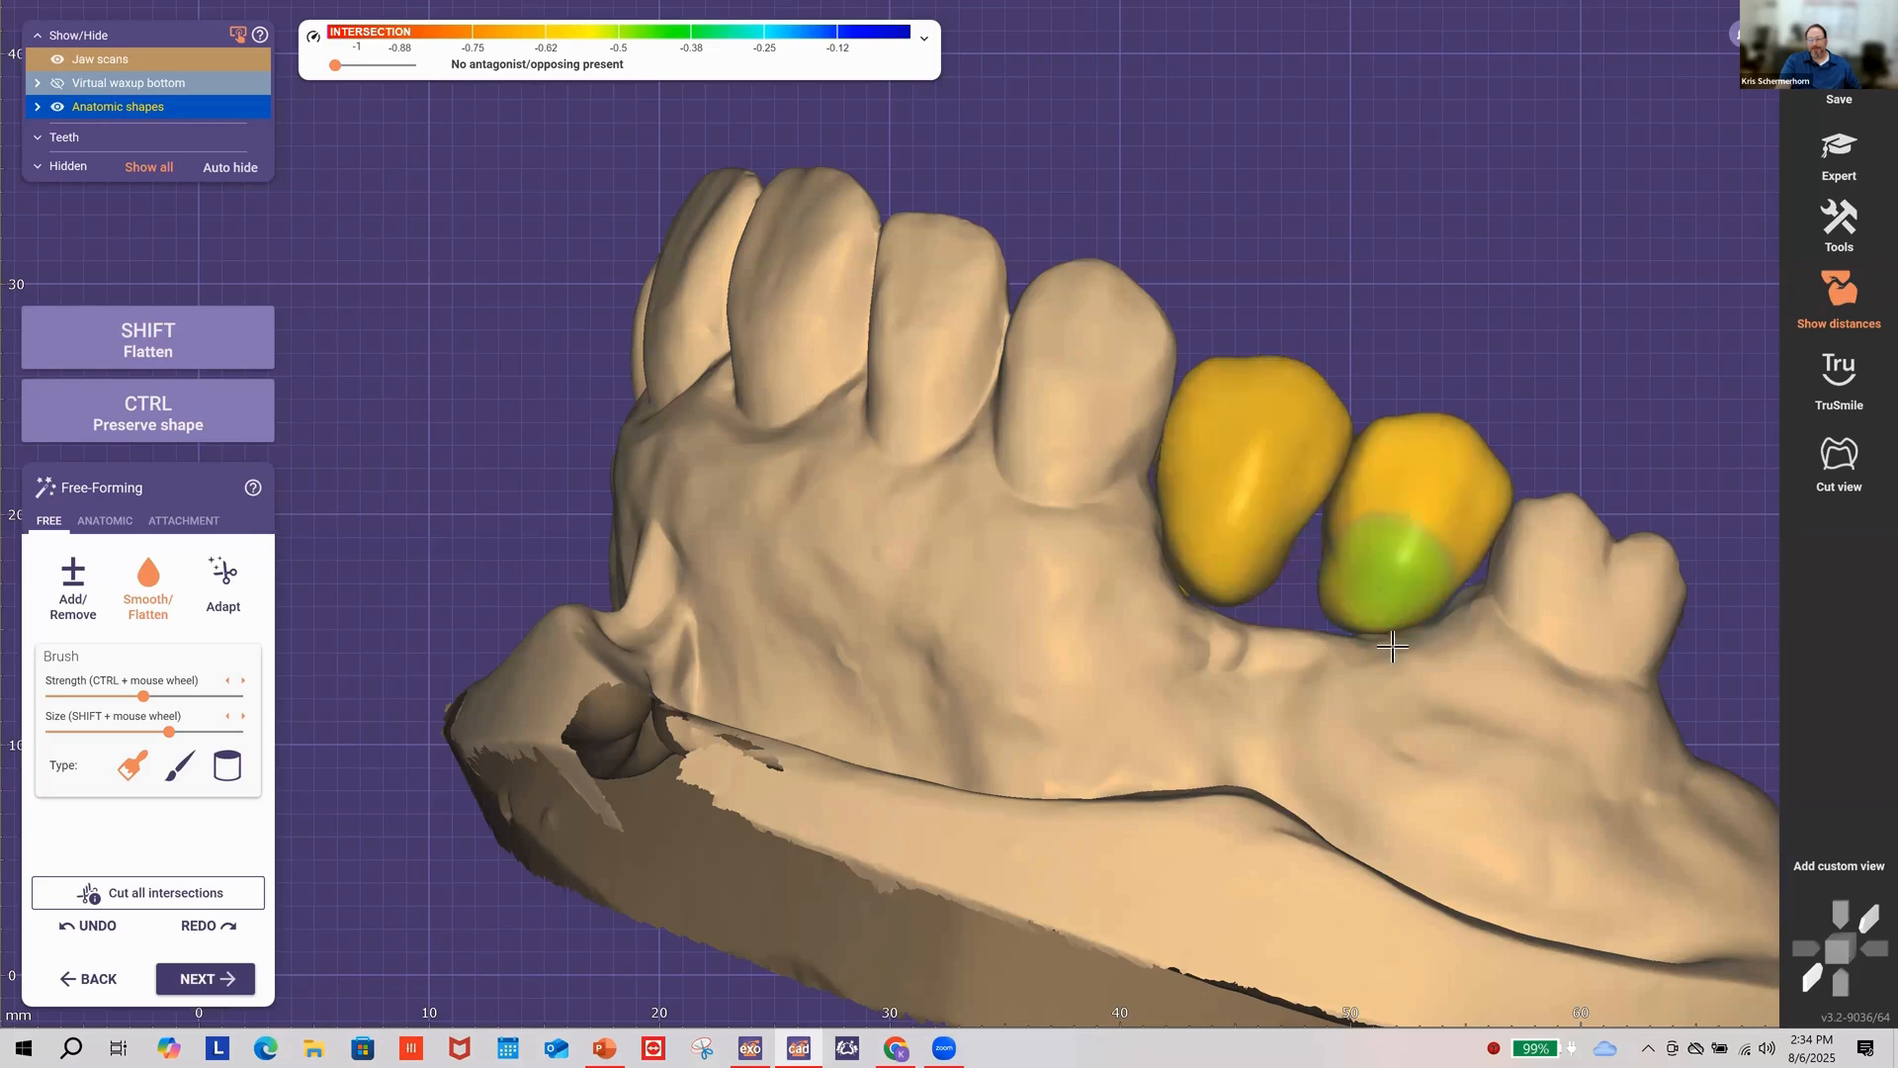
{"action": "right_click_drag", "start_coordinate": [1370, 648], "coordinate": [1370, 648]}
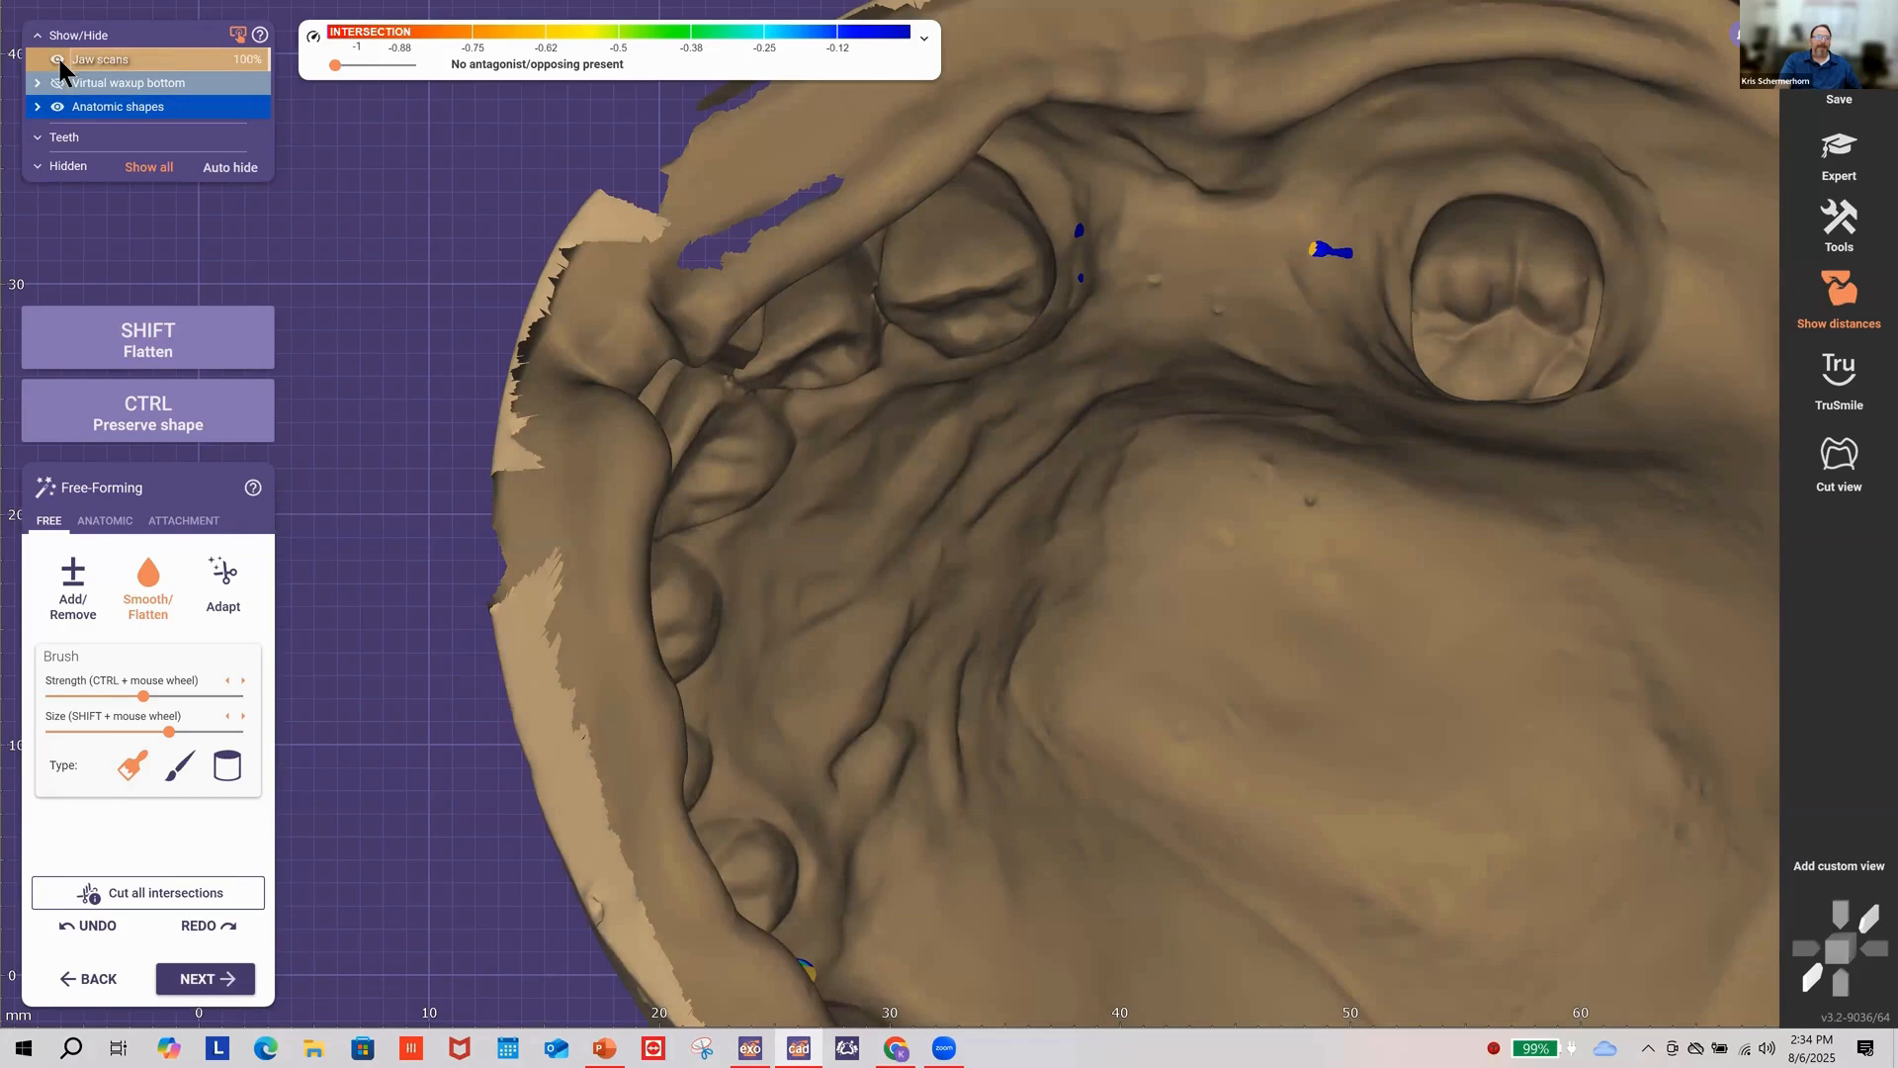
Step: Hide the jaw scan and flatten both crown undersides, clearing the right crown's intersection
{"action": "left_click", "coordinate": [57, 59]}
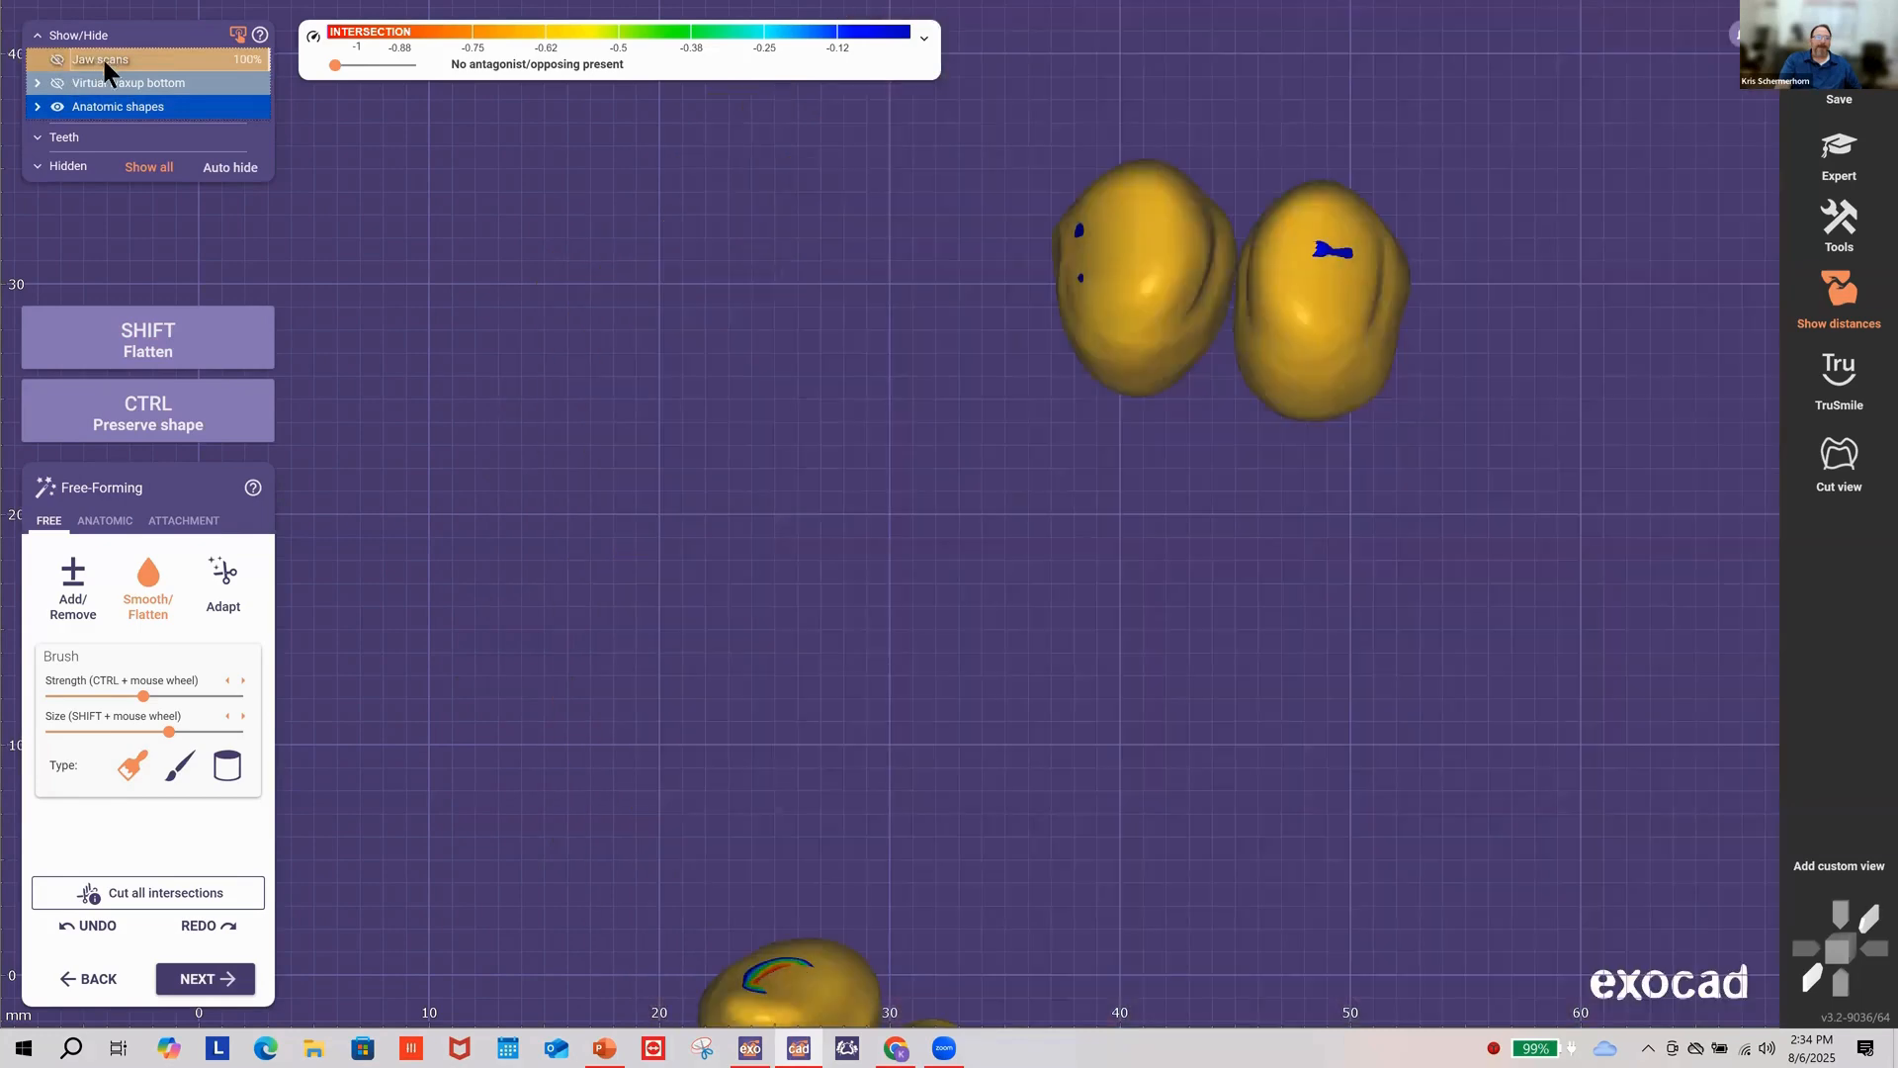
{"action": "left_click", "coordinate": [148, 601]}
{"action": "mouse_move", "coordinate": [1097, 317]}
{"action": "left_mouse_down", "text": "shift"}
{"action": "mouse_move", "coordinate": [1128, 297]}
{"action": "mouse_move", "coordinate": [1128, 263]}
{"action": "mouse_move", "coordinate": [1127, 304]}
{"action": "mouse_move", "coordinate": [1142, 292]}
{"action": "left_mouse_up", "text": "shift"}
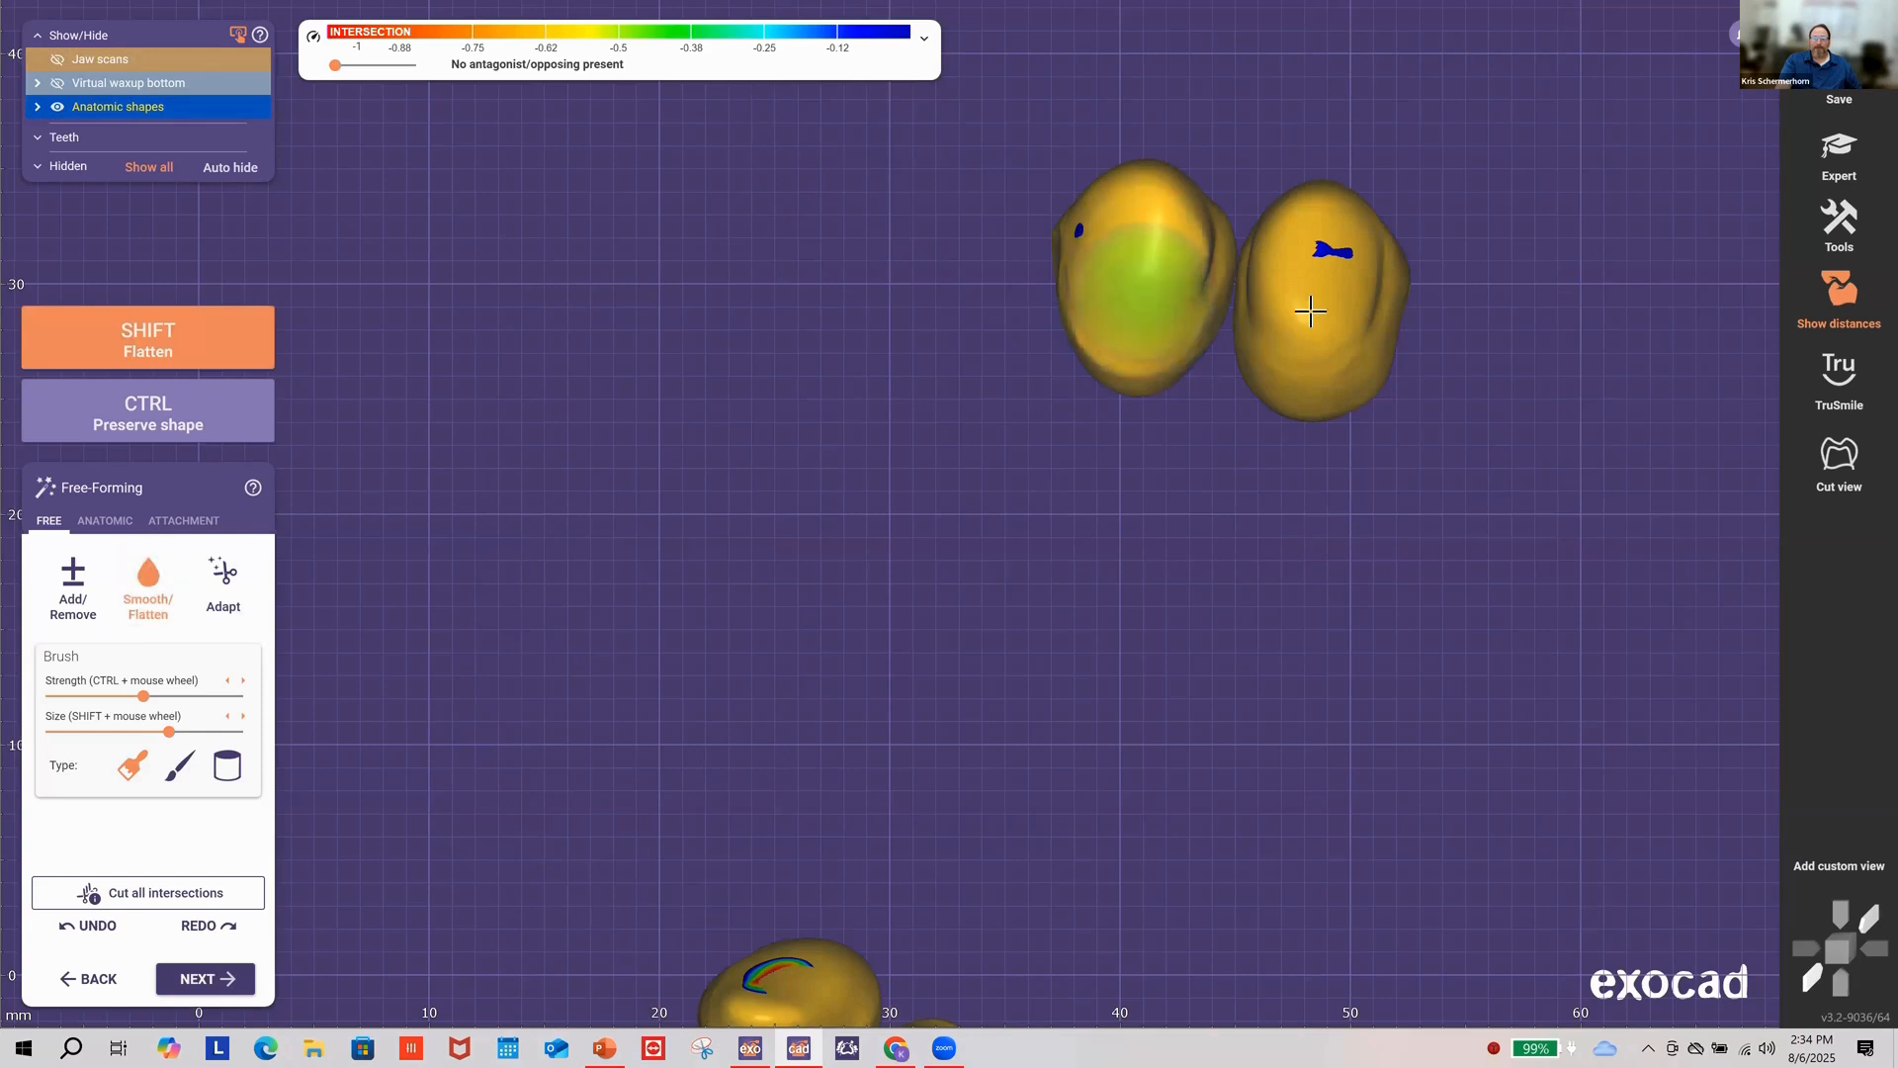
{"action": "left_click_drag", "start_coordinate": [1311, 312], "coordinate": [1303, 297], "text": "shift"}
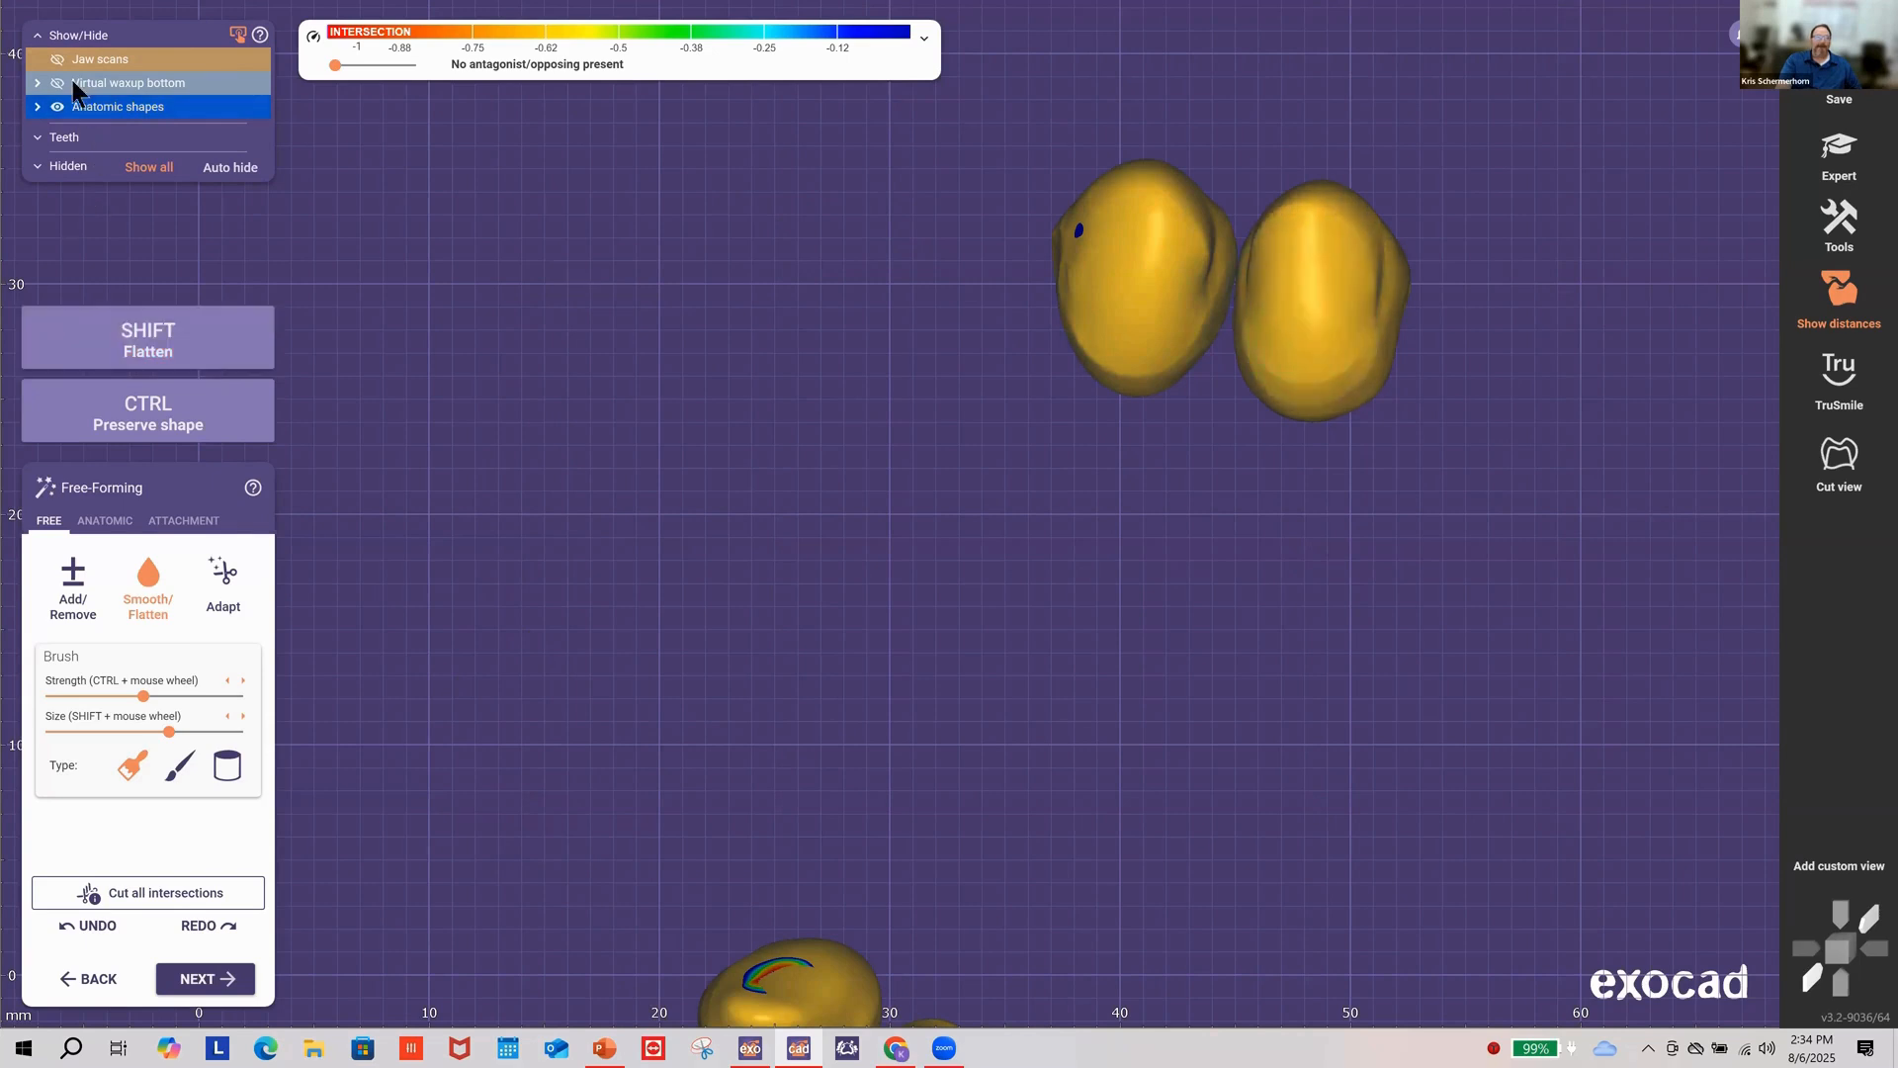
Step: Show the jaw scan and smooth the crowns' lower edges and bases against the gingiva
{"action": "left_click", "coordinate": [55, 56]}
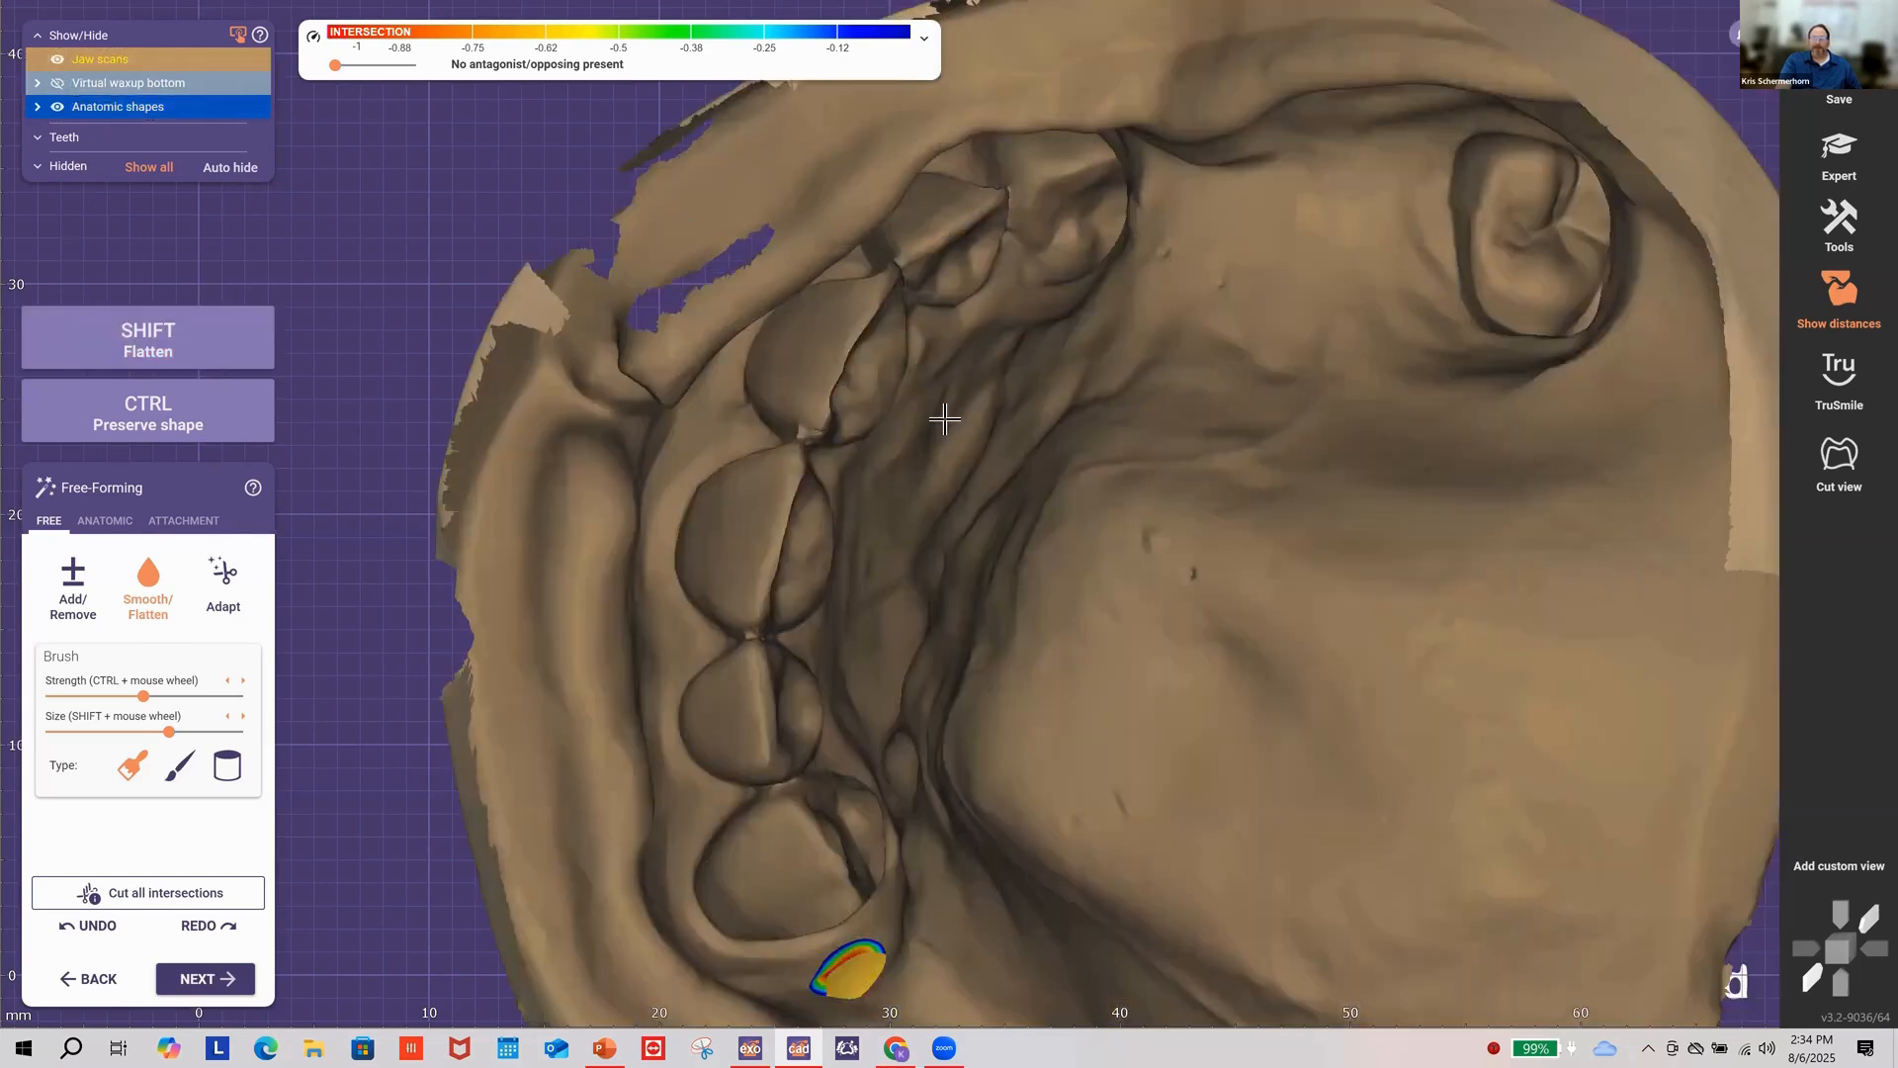
{"action": "mouse_move", "coordinate": [944, 419]}
{"action": "right_mouse_down"}
{"action": "mouse_move", "coordinate": [1317, 517]}
{"action": "mouse_move", "coordinate": [1058, 382]}
{"action": "mouse_move", "coordinate": [1155, 451]}
{"action": "mouse_move", "coordinate": [1087, 425]}
{"action": "right_mouse_up"}
{"action": "left_click_drag", "start_coordinate": [1212, 339], "coordinate": [1216, 415]}
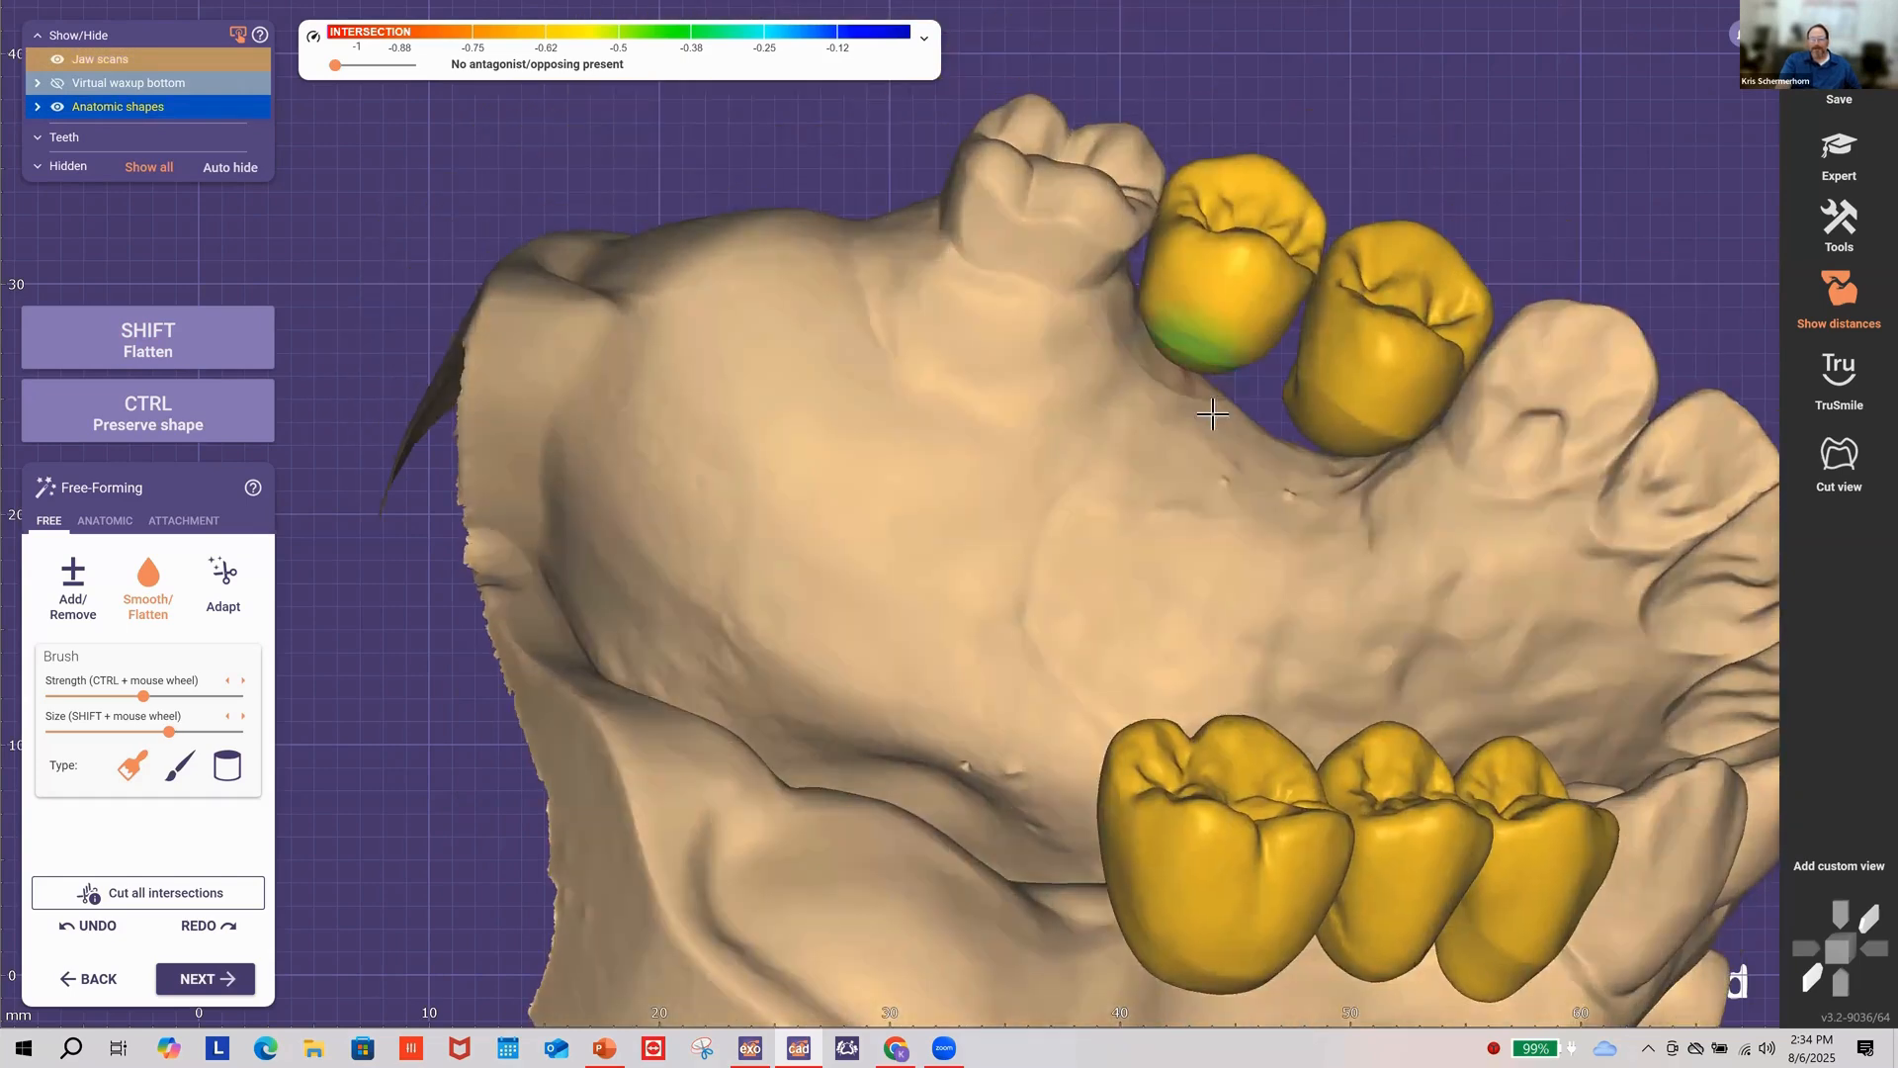
{"action": "right_click_drag", "start_coordinate": [1295, 428], "coordinate": [1023, 184]}
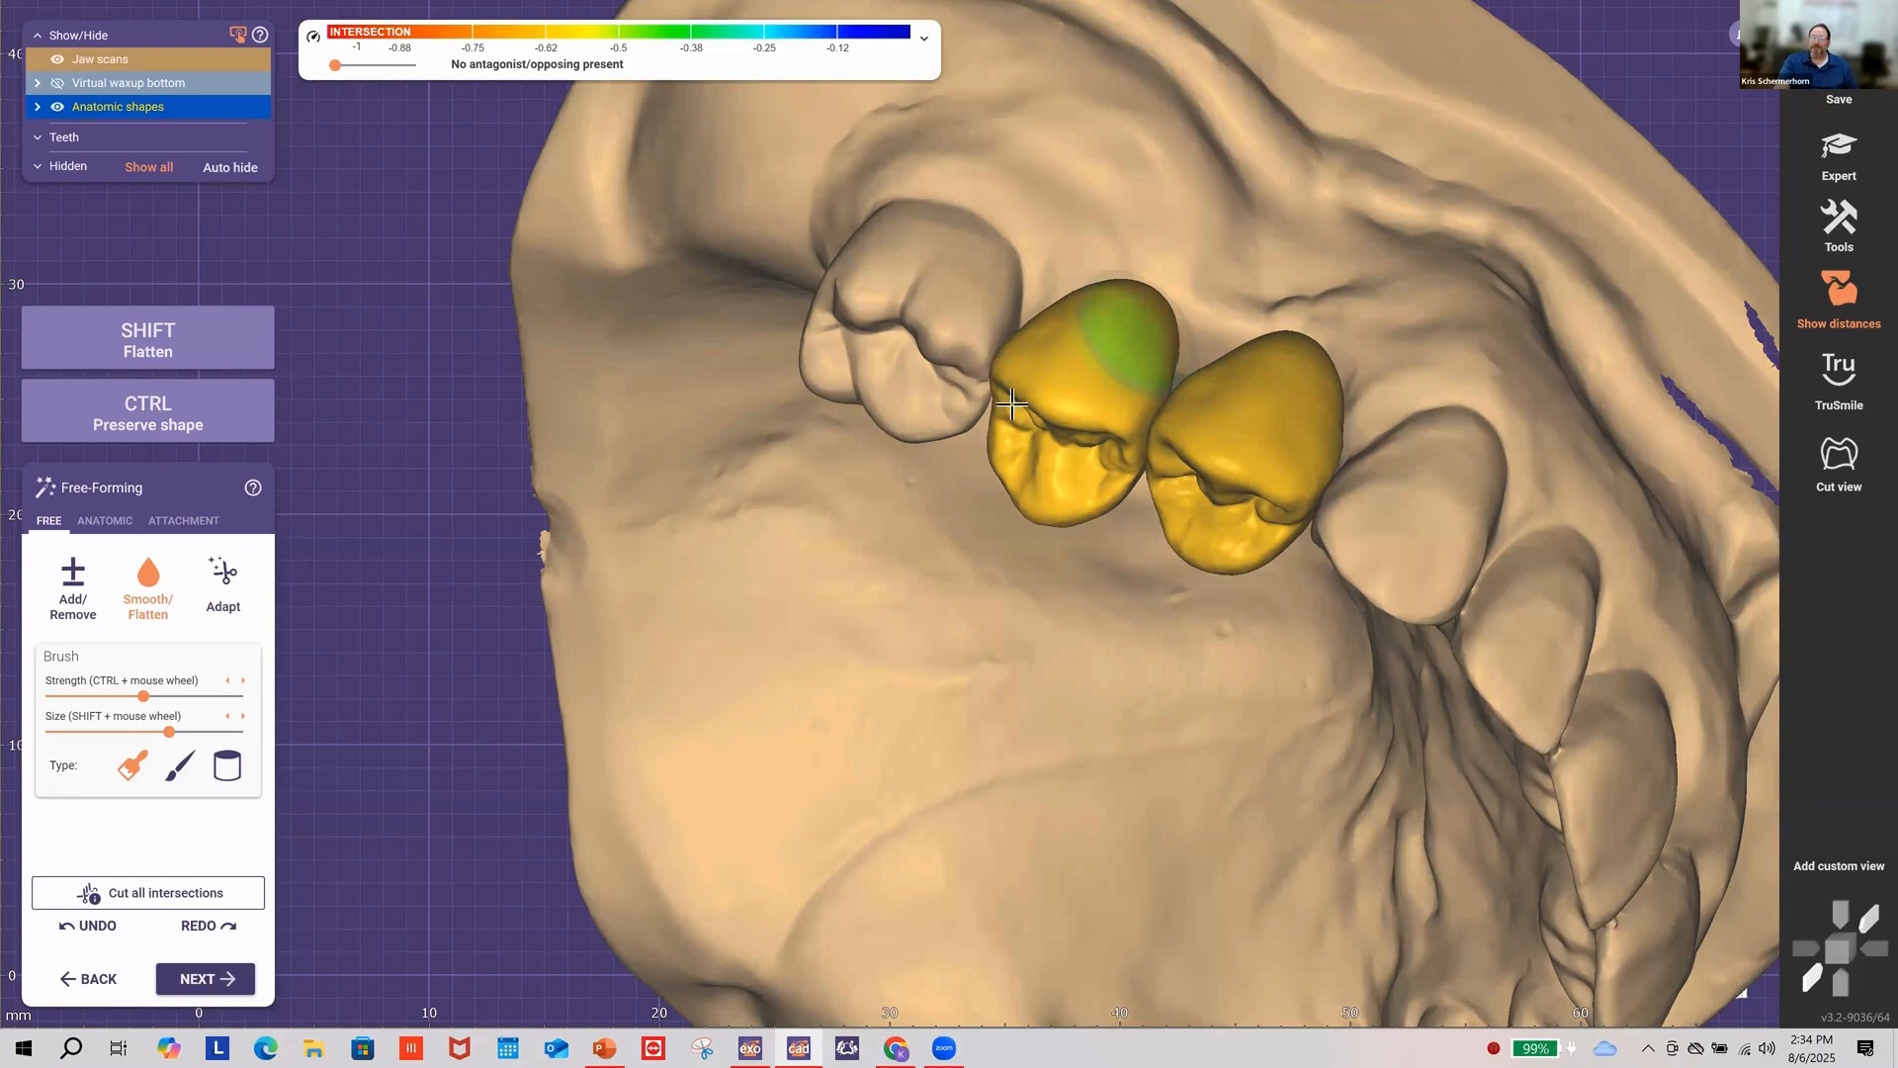
{"action": "right_click_drag", "start_coordinate": [1123, 577], "coordinate": [1148, 554]}
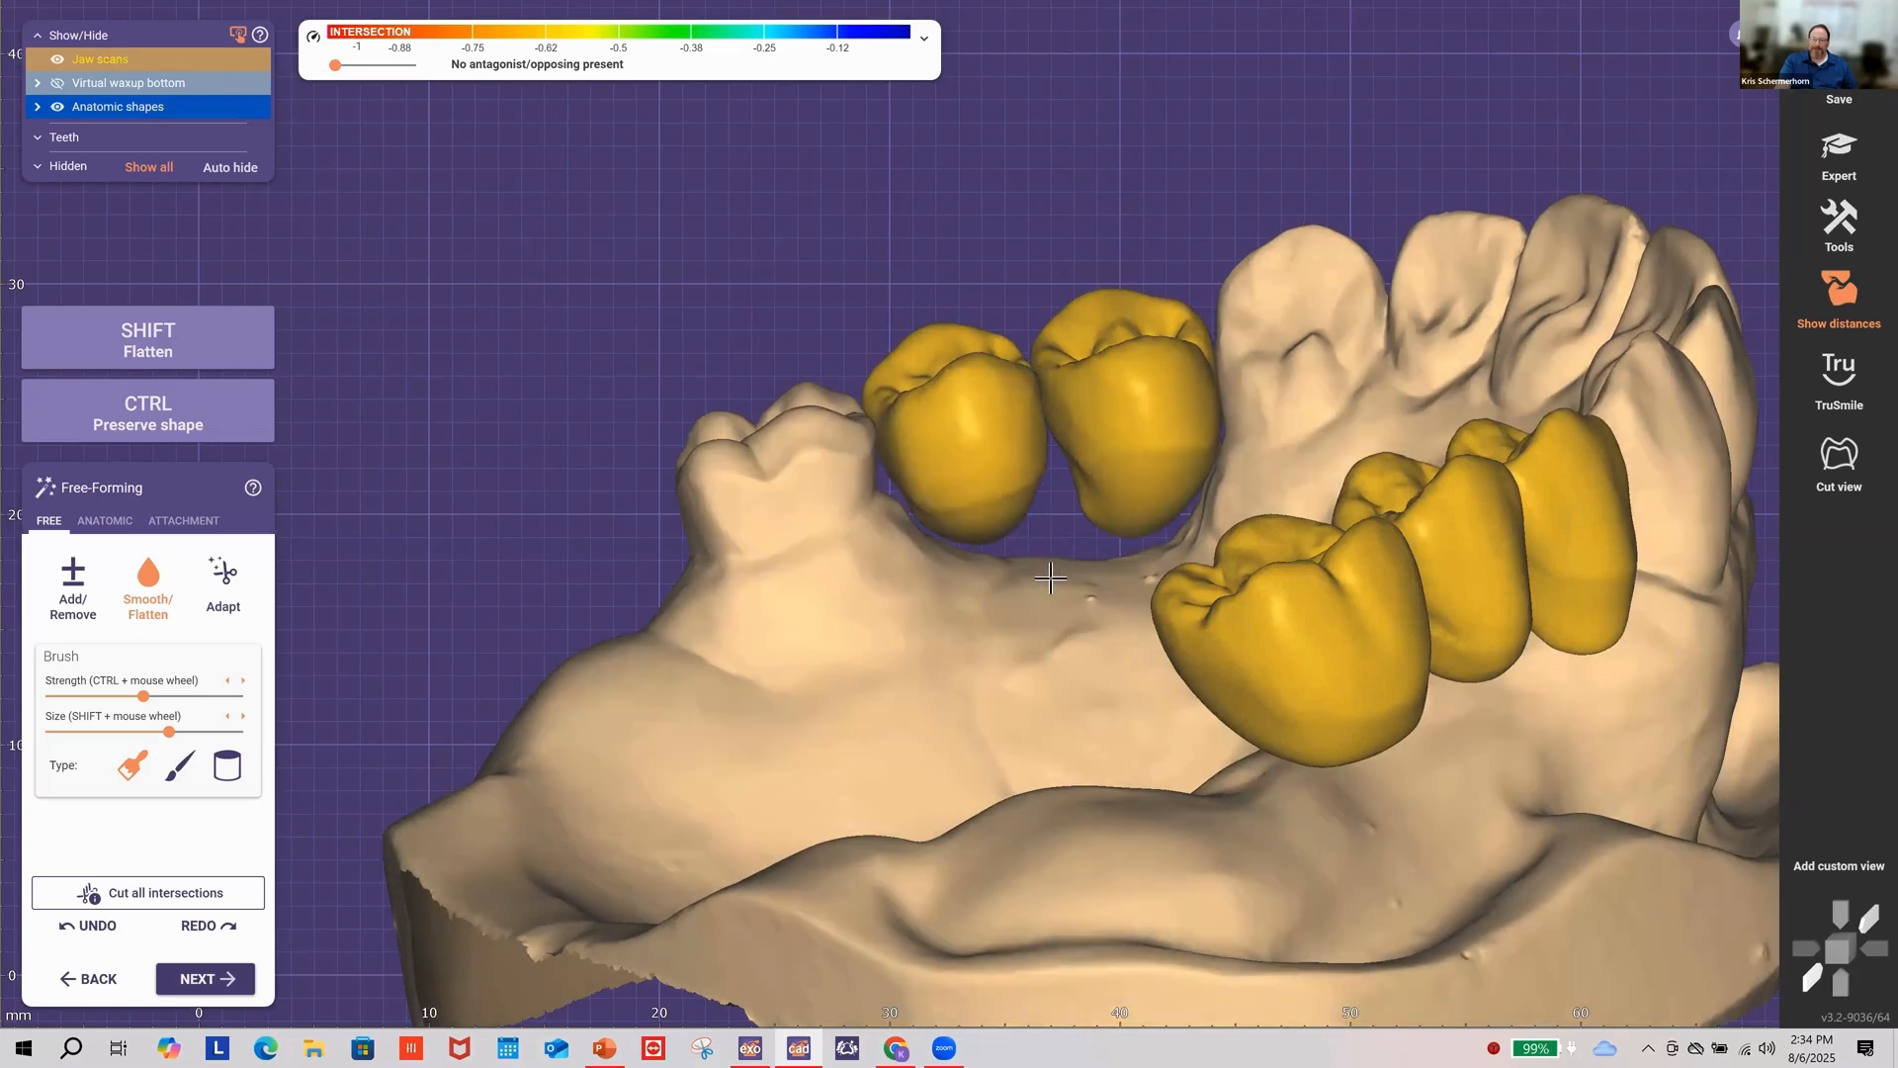
{"action": "right_click_drag", "start_coordinate": [1052, 578], "coordinate": [1218, 517]}
{"action": "mouse_move", "coordinate": [1218, 516]}
{"action": "left_mouse_down"}
{"action": "mouse_move", "coordinate": [1254, 517]}
{"action": "mouse_move", "coordinate": [1236, 502]}
{"action": "mouse_move", "coordinate": [1196, 516]}
{"action": "left_mouse_up"}
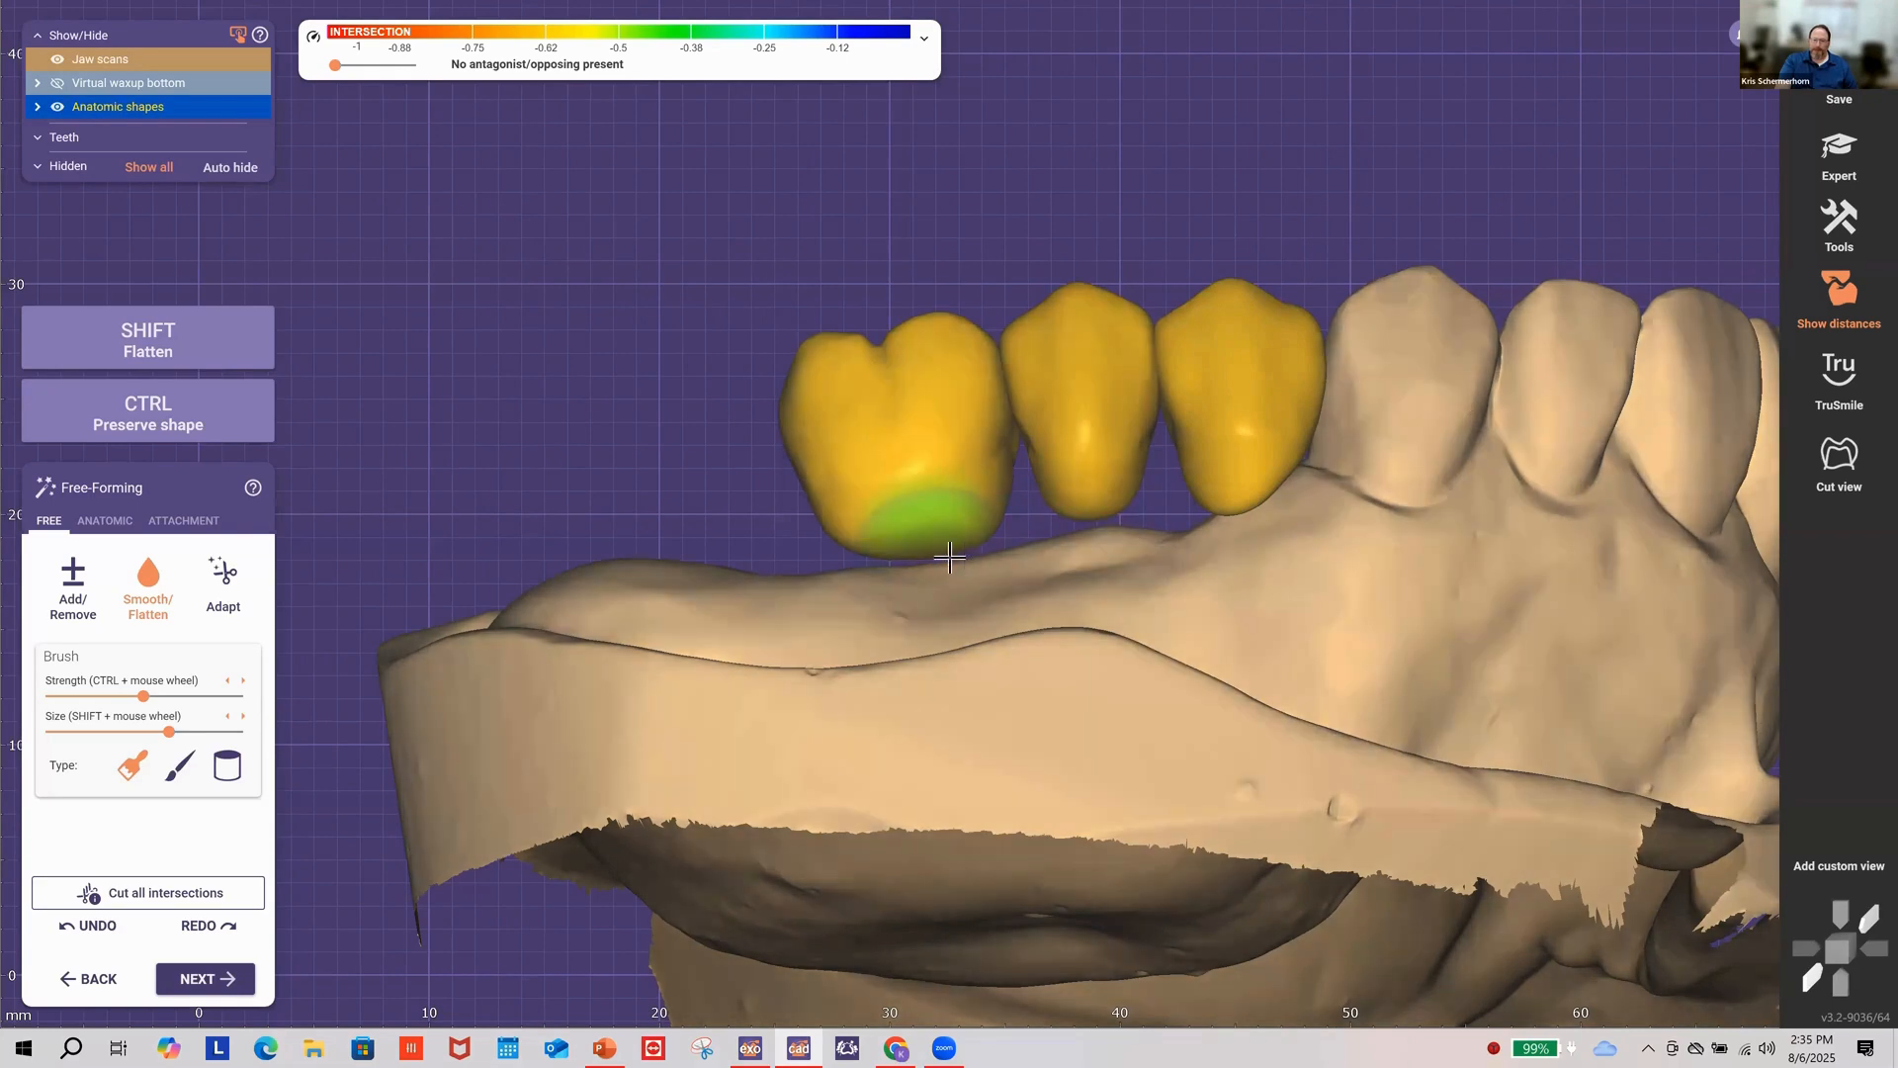
{"action": "right_click_drag", "start_coordinate": [934, 546], "coordinate": [1542, 623]}
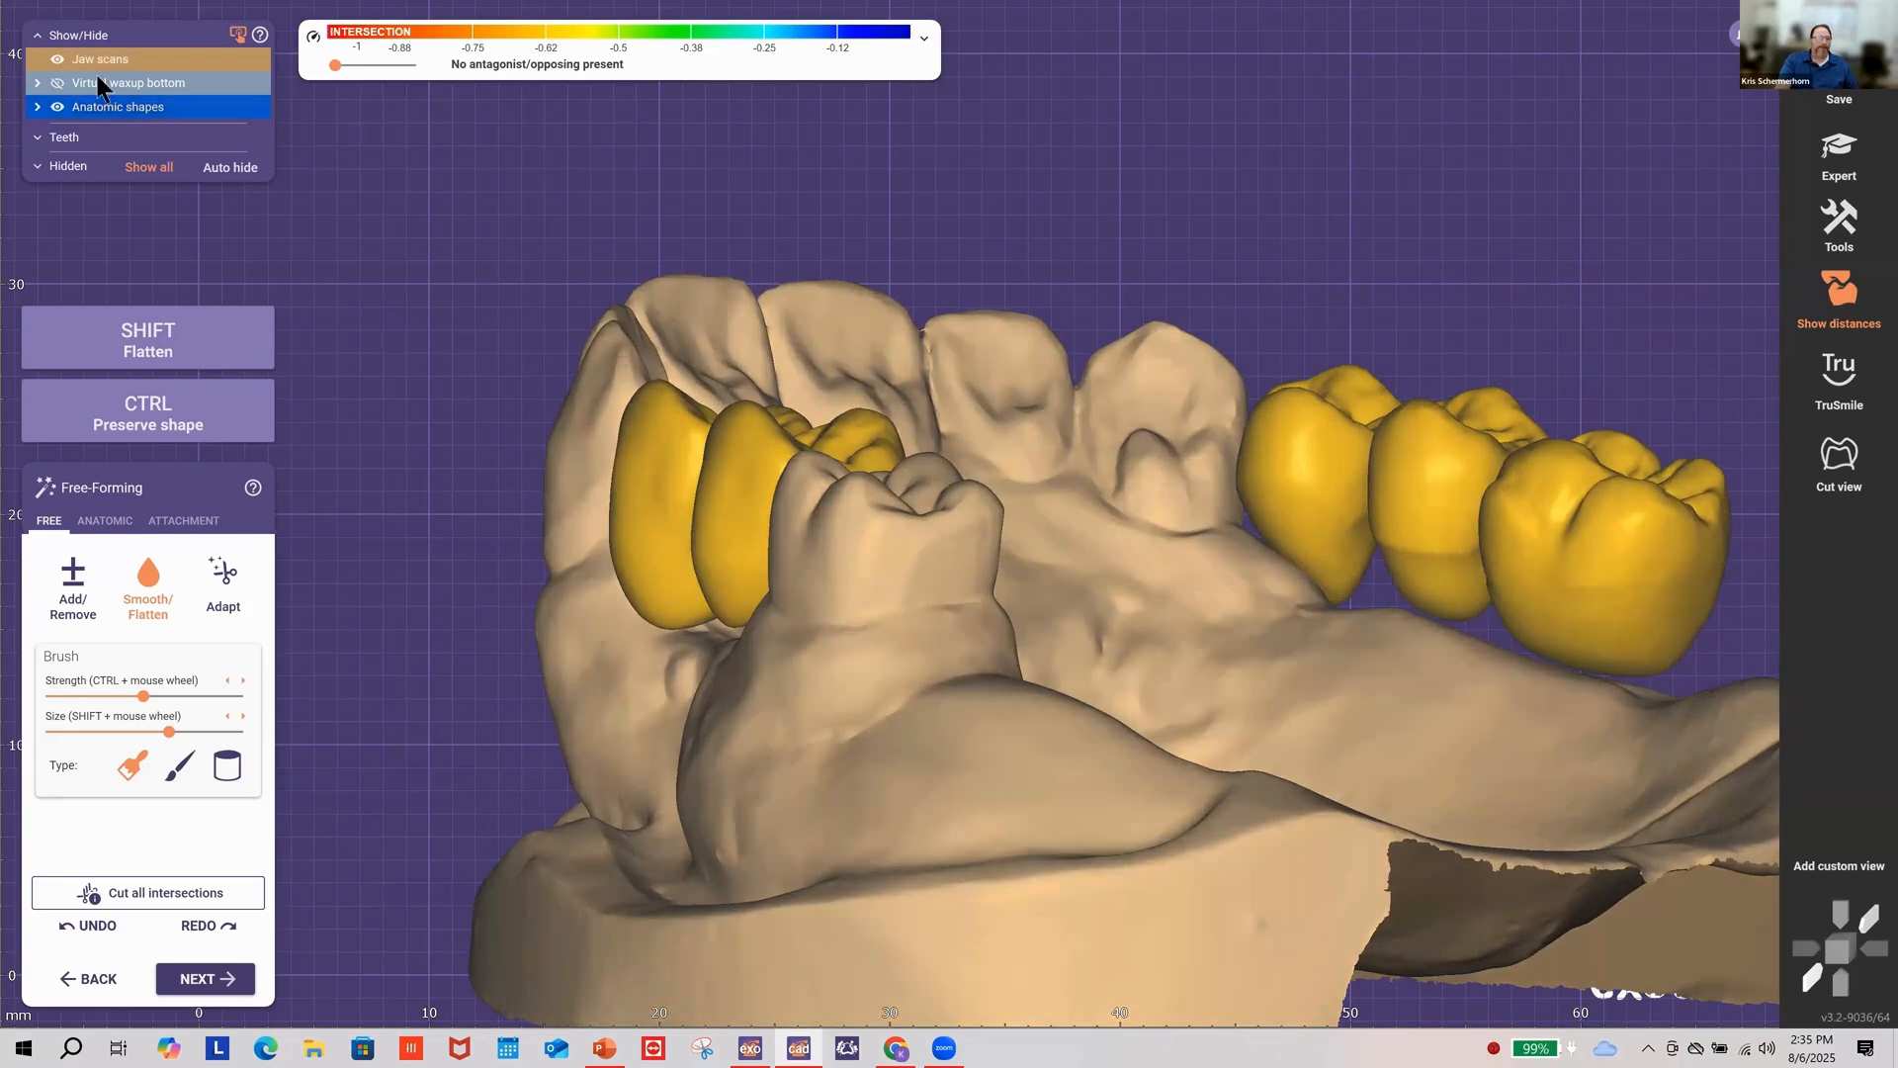
Step: Hide the jaw scan and flatten the base of the lower-left crown with Smooth/Flatten
{"action": "left_click", "coordinate": [59, 59]}
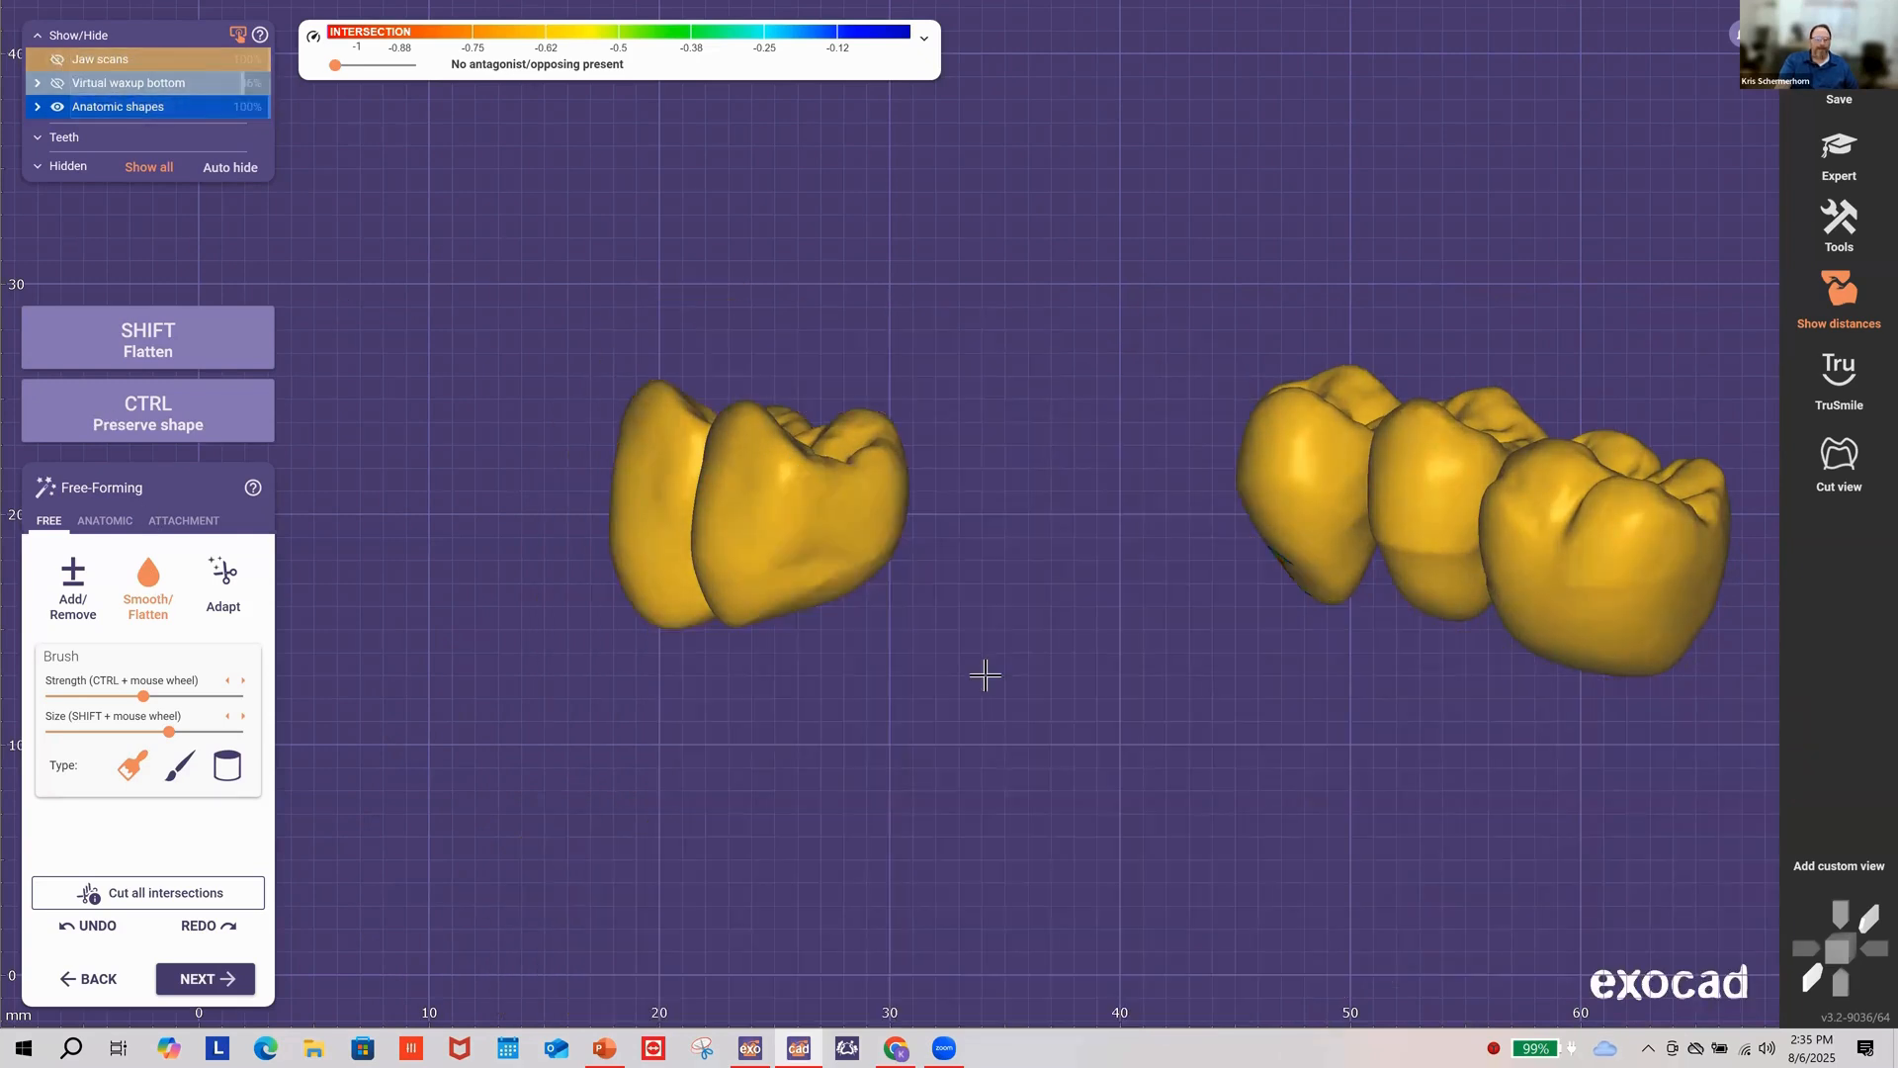
{"action": "right_click_drag", "start_coordinate": [1086, 633], "coordinate": [1109, 654]}
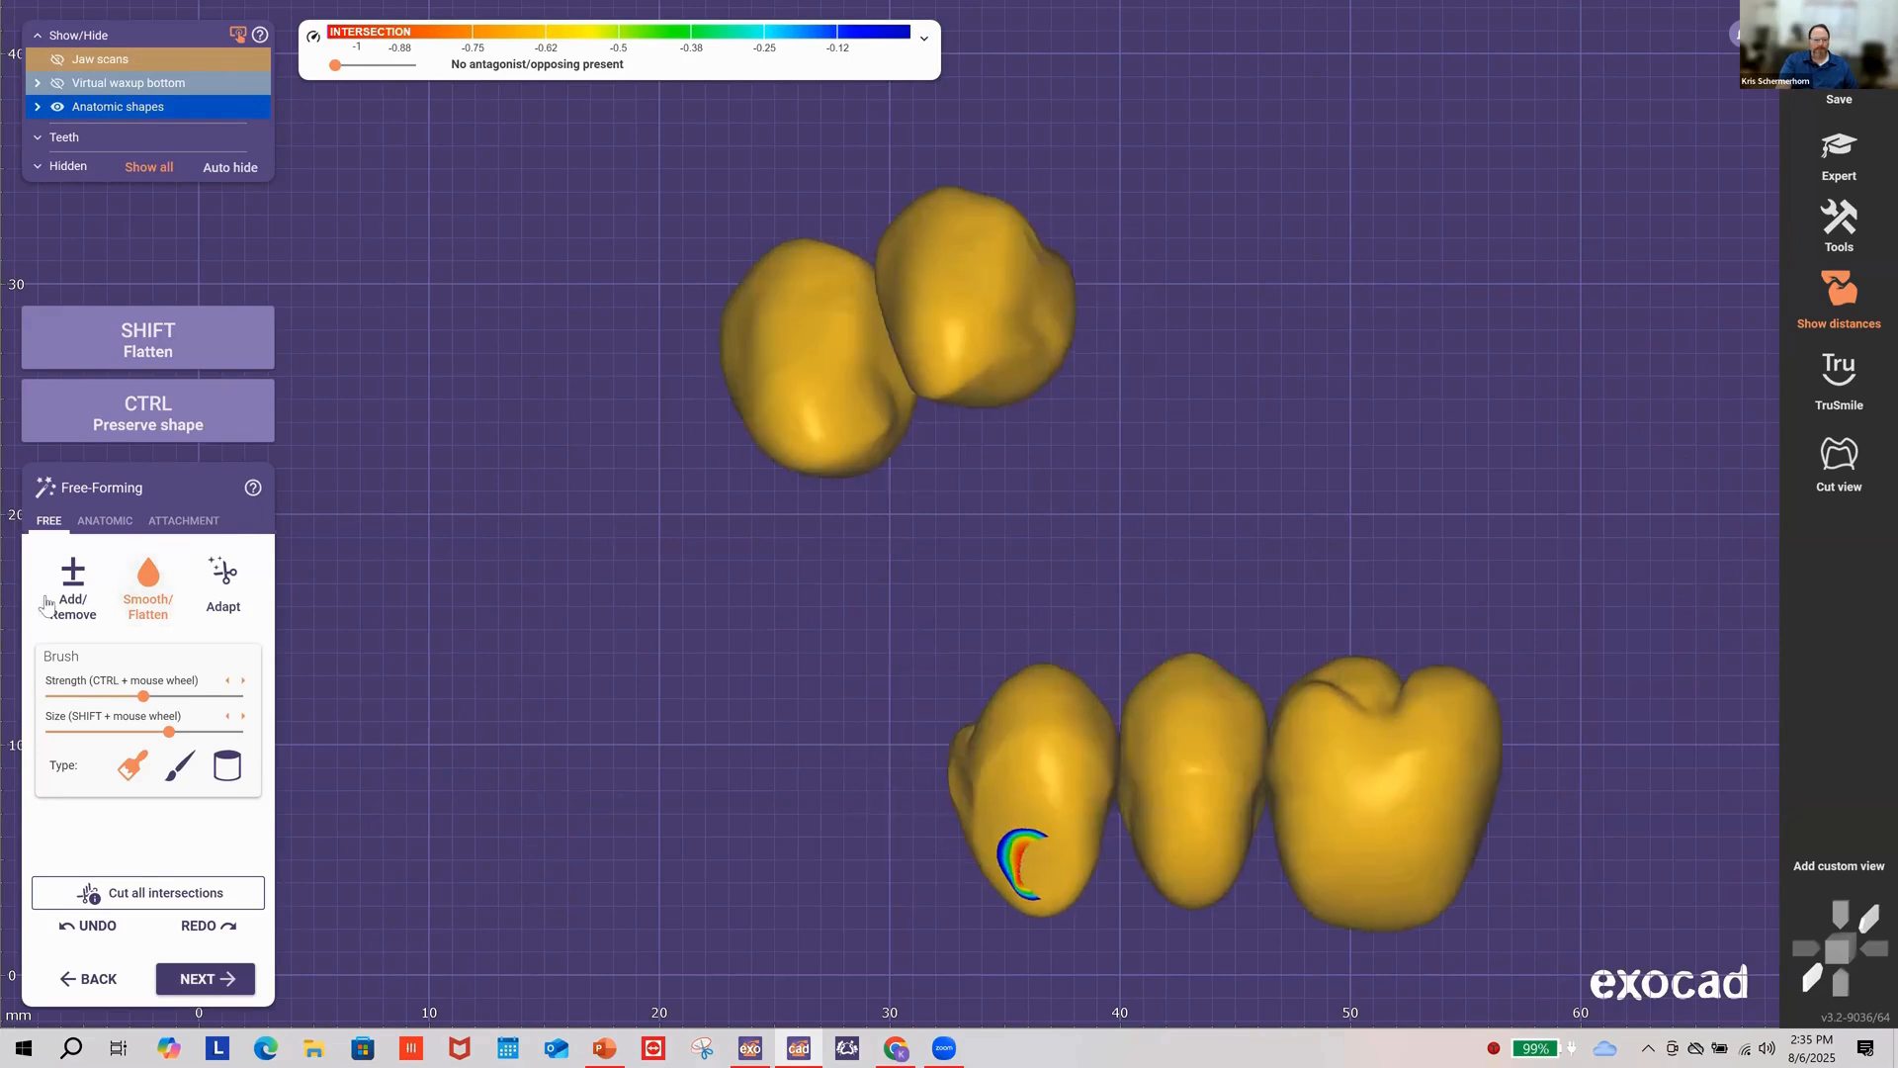
{"action": "left_click", "coordinate": [137, 589]}
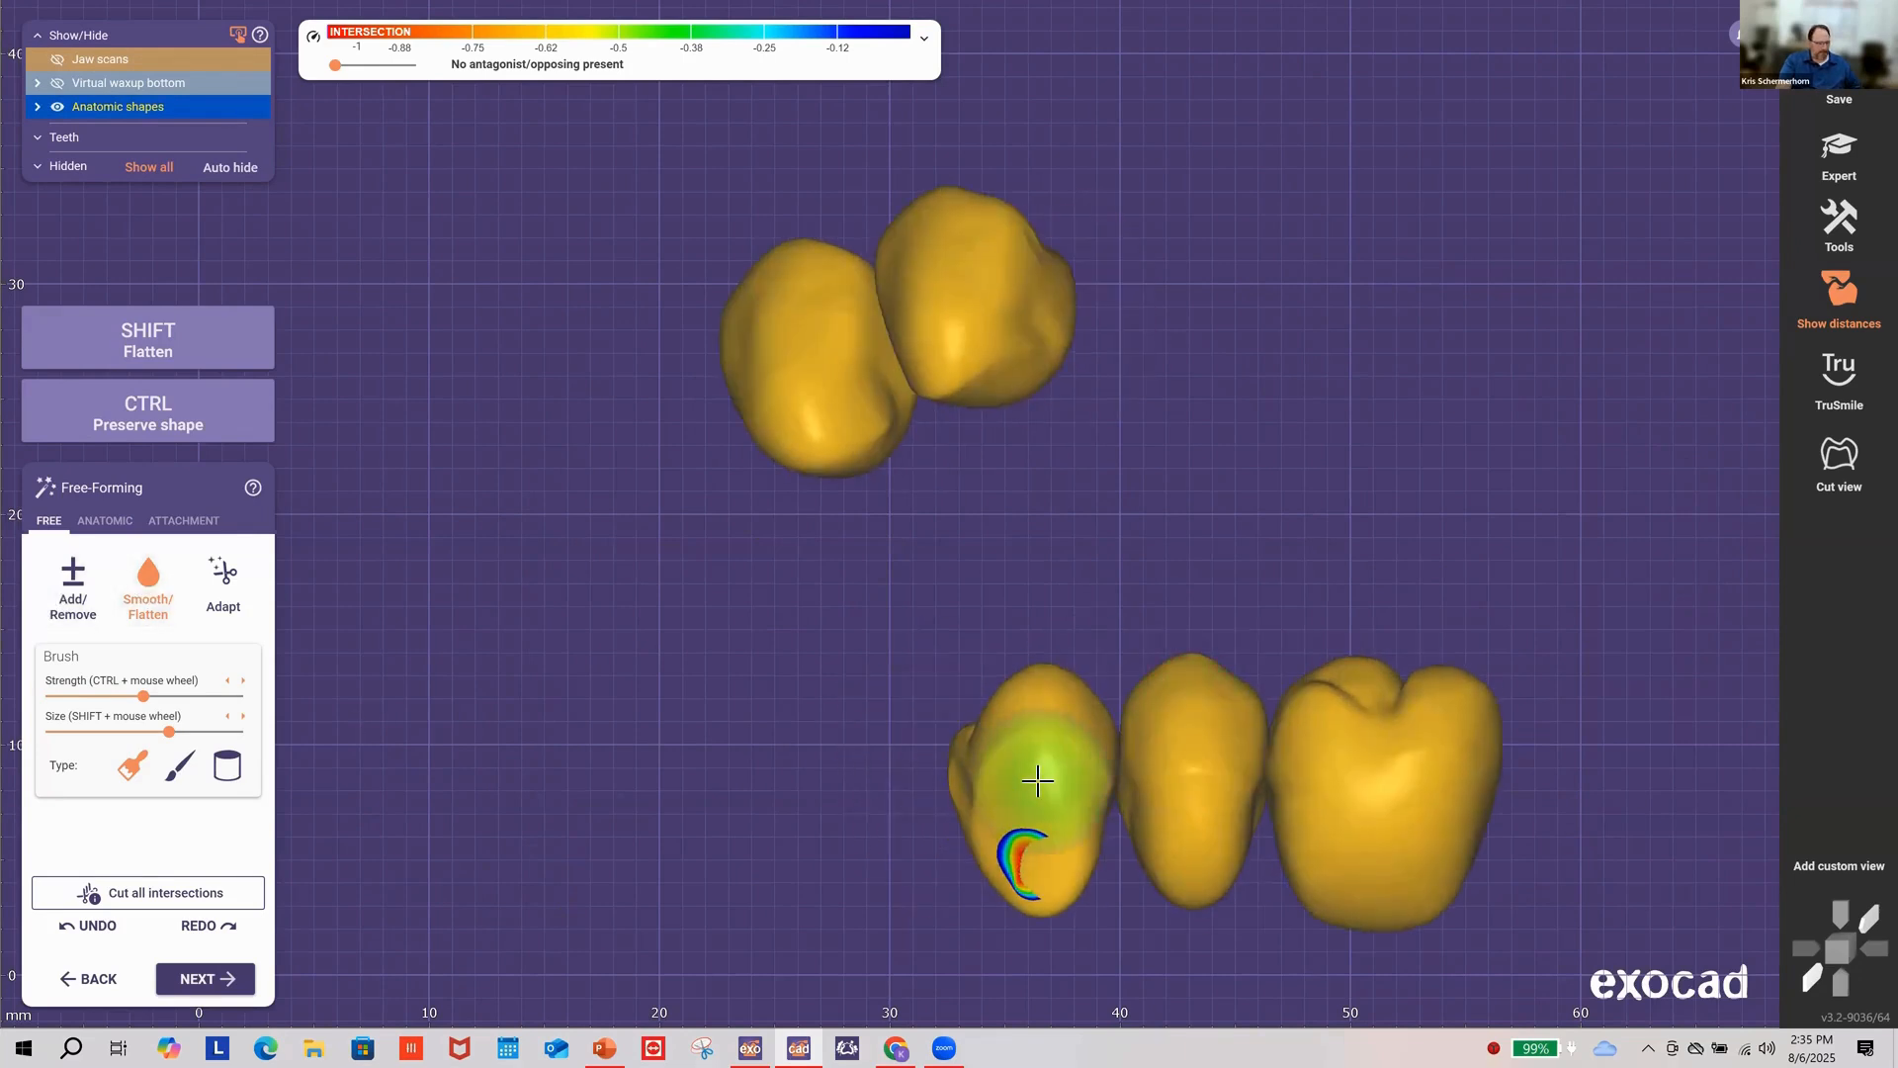
{"action": "key", "text": "shift"}
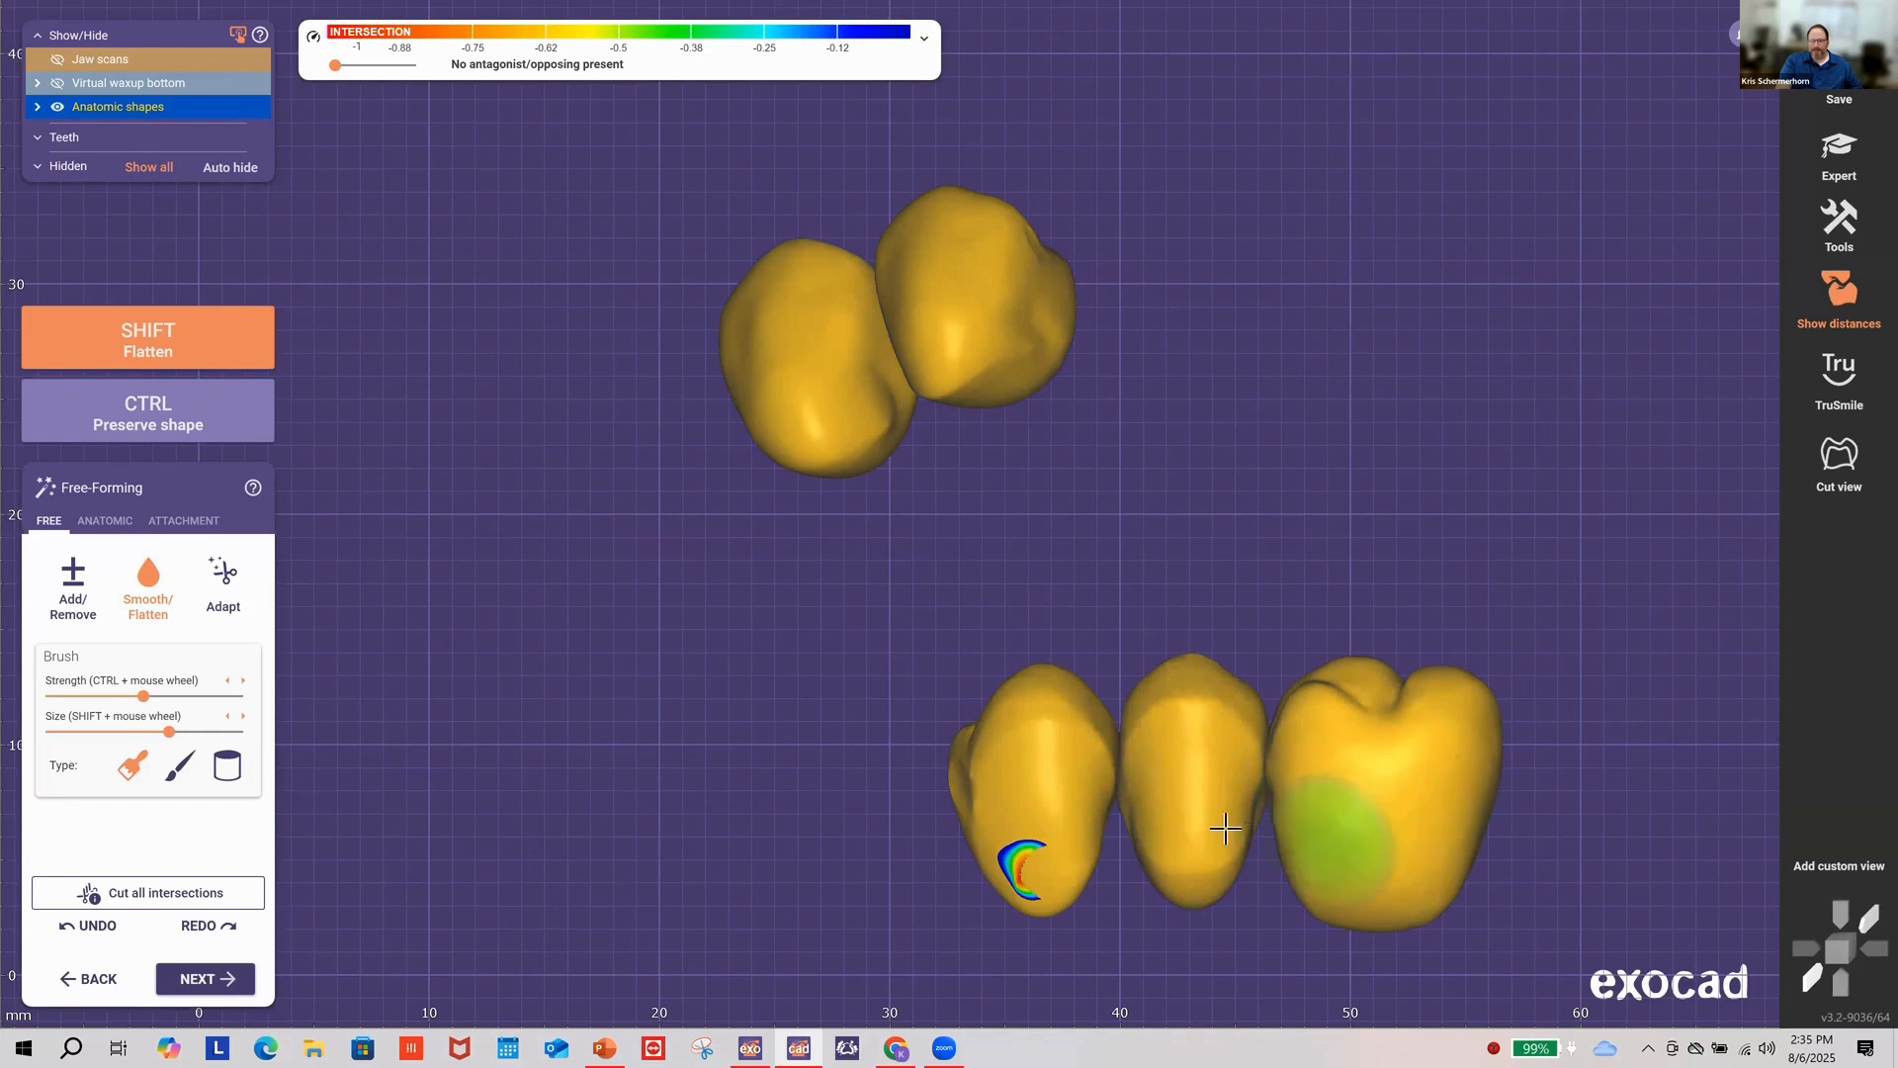
{"action": "left_click_drag", "start_coordinate": [1063, 798], "coordinate": [1033, 786], "text": "shift"}
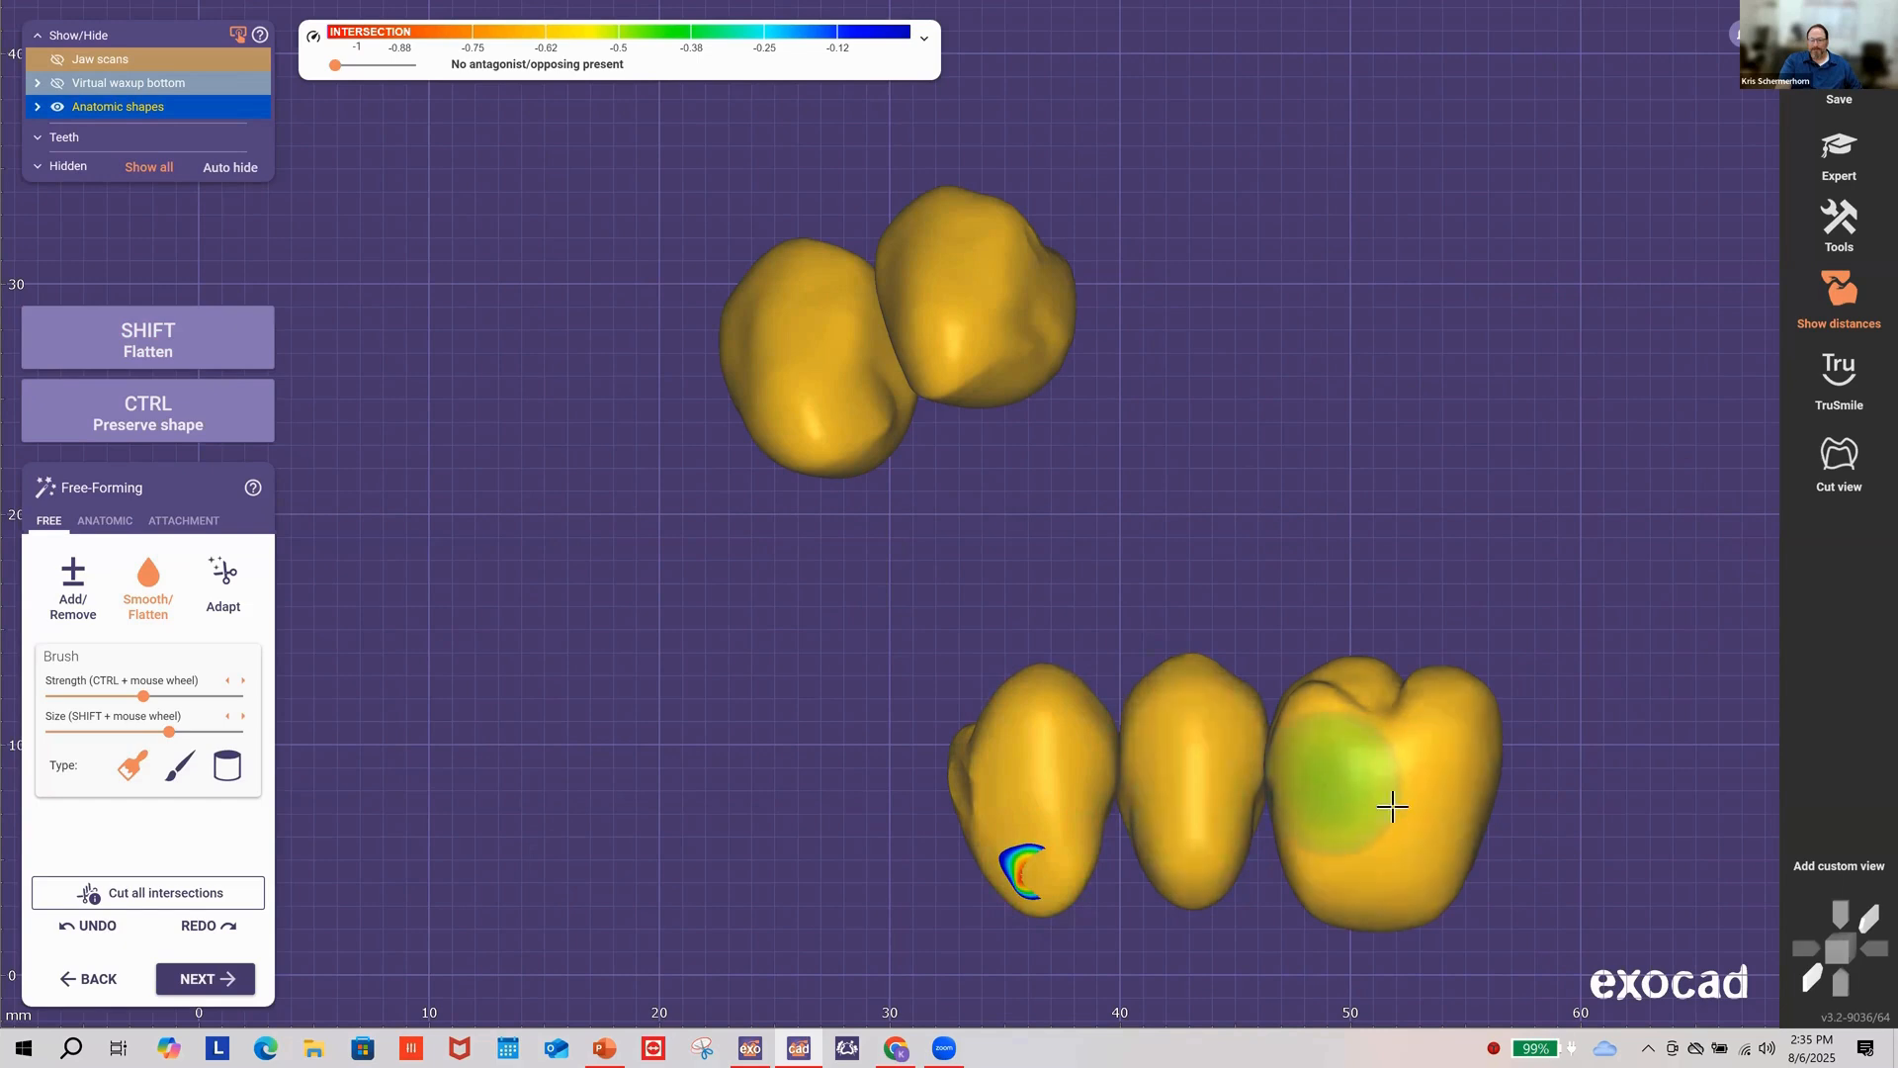
{"action": "mouse_move", "coordinate": [1187, 846]}
{"action": "right_mouse_down"}
{"action": "mouse_move", "coordinate": [1030, 903]}
{"action": "mouse_move", "coordinate": [728, 754]}
{"action": "right_mouse_up"}
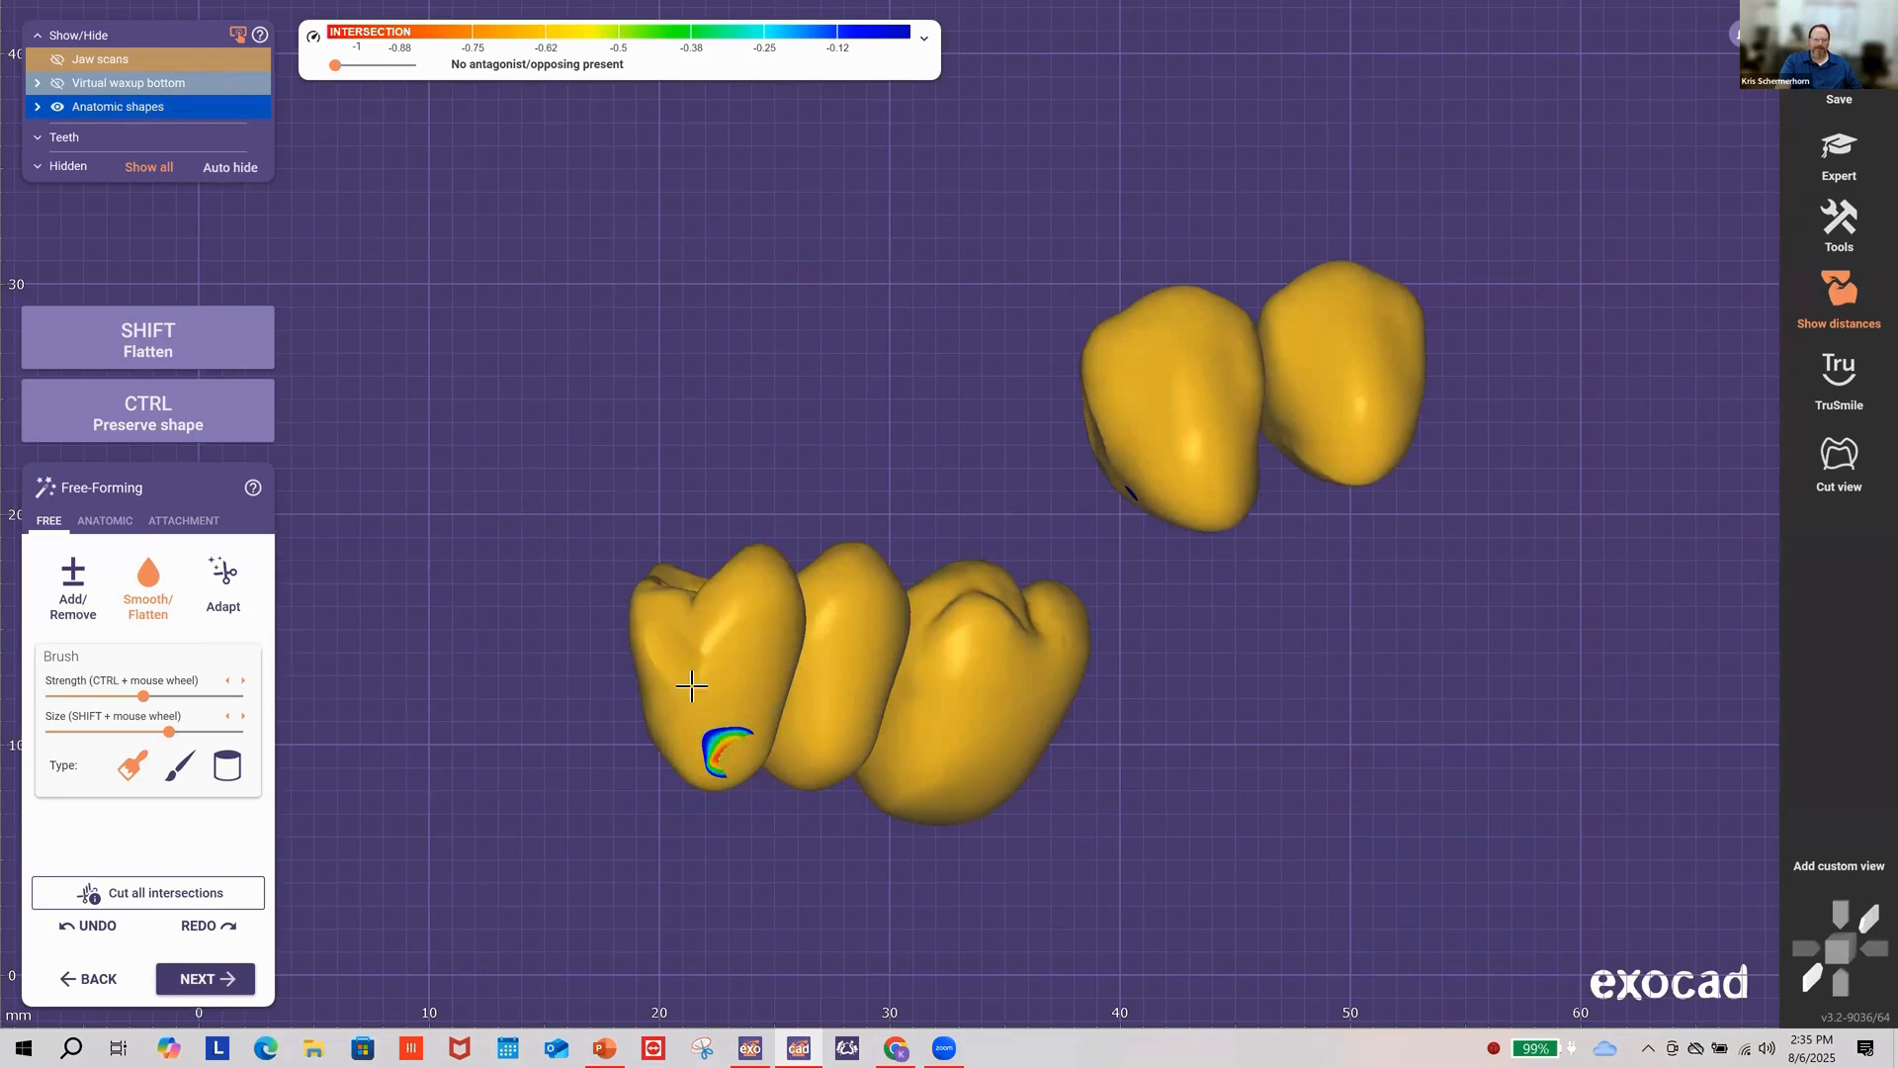
Step: Remove material with Add/Remove to clear the left crown's intersection area
{"action": "left_click", "coordinate": [73, 587]}
{"action": "right_click_drag", "start_coordinate": [830, 828], "coordinate": [1001, 897]}
{"action": "left_click_drag", "start_coordinate": [1002, 898], "coordinate": [1017, 894], "text": "shift"}
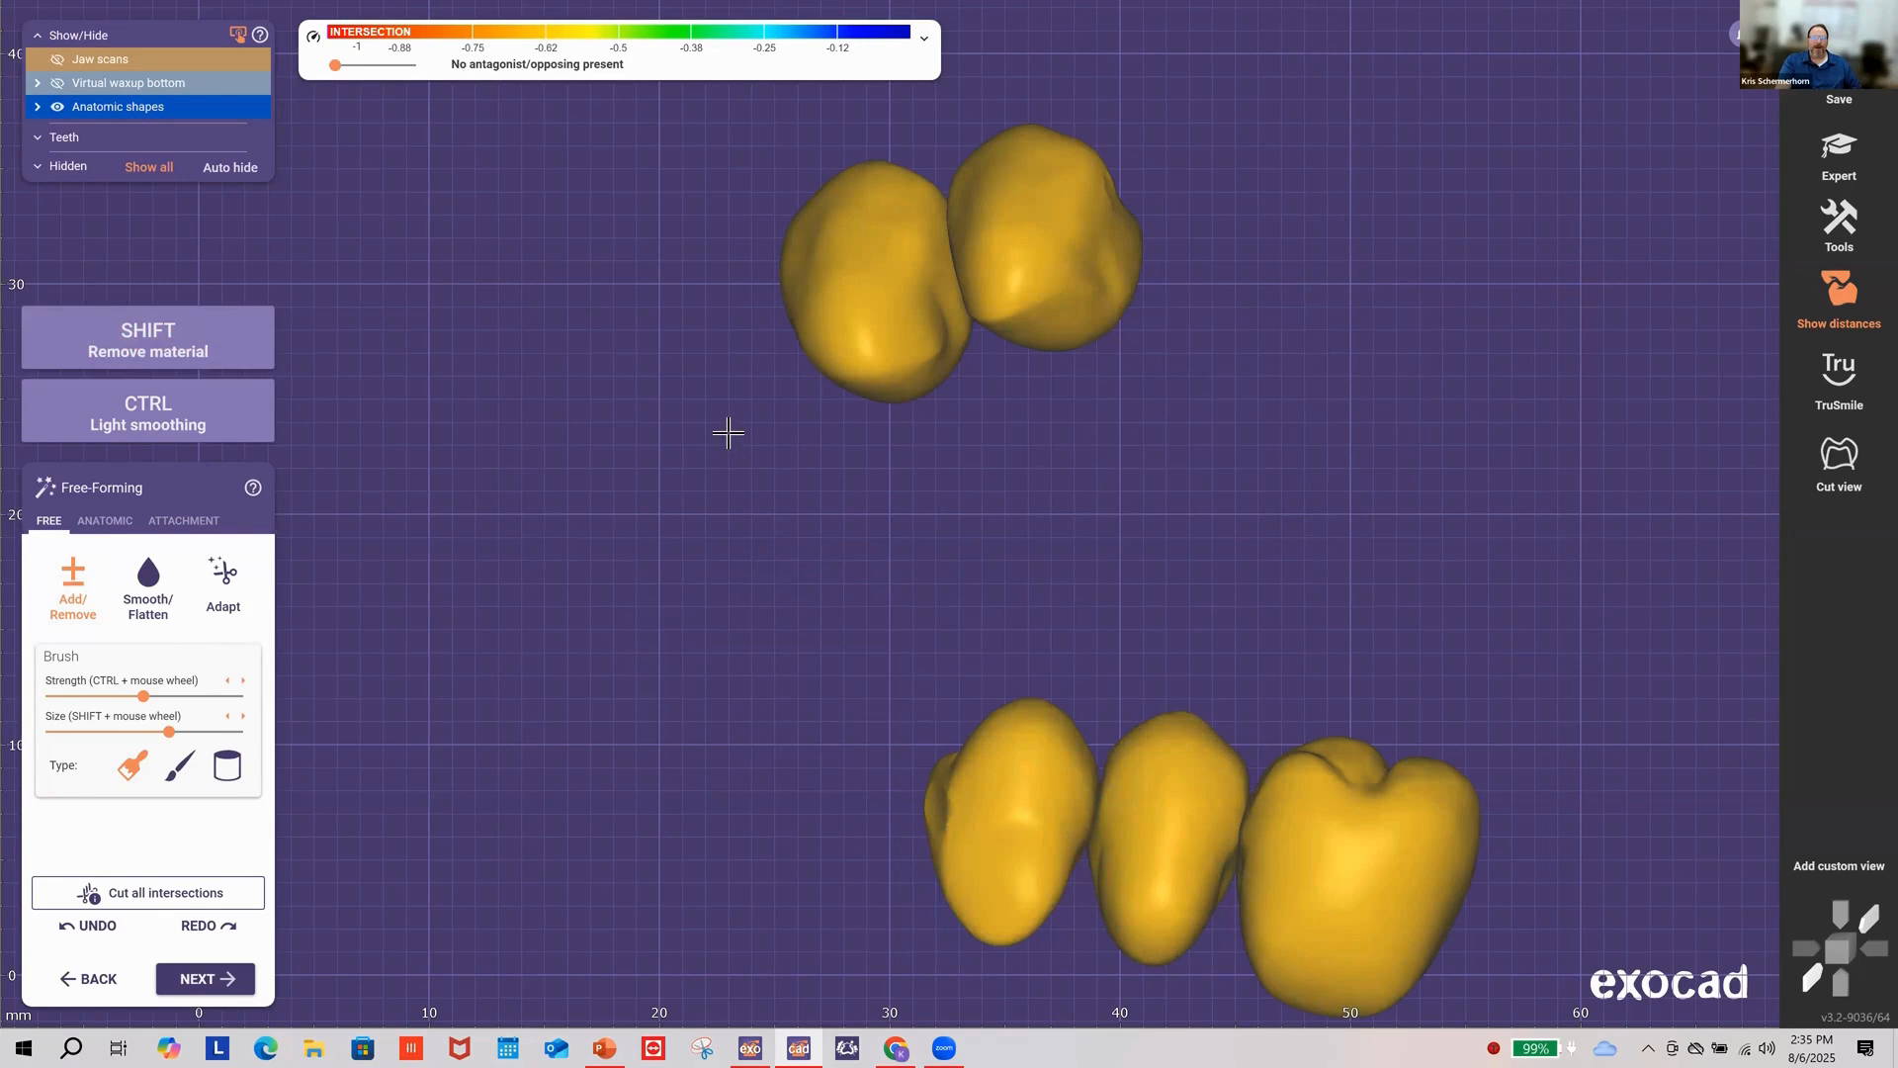
{"action": "right_click_drag", "start_coordinate": [729, 432], "coordinate": [683, 546]}
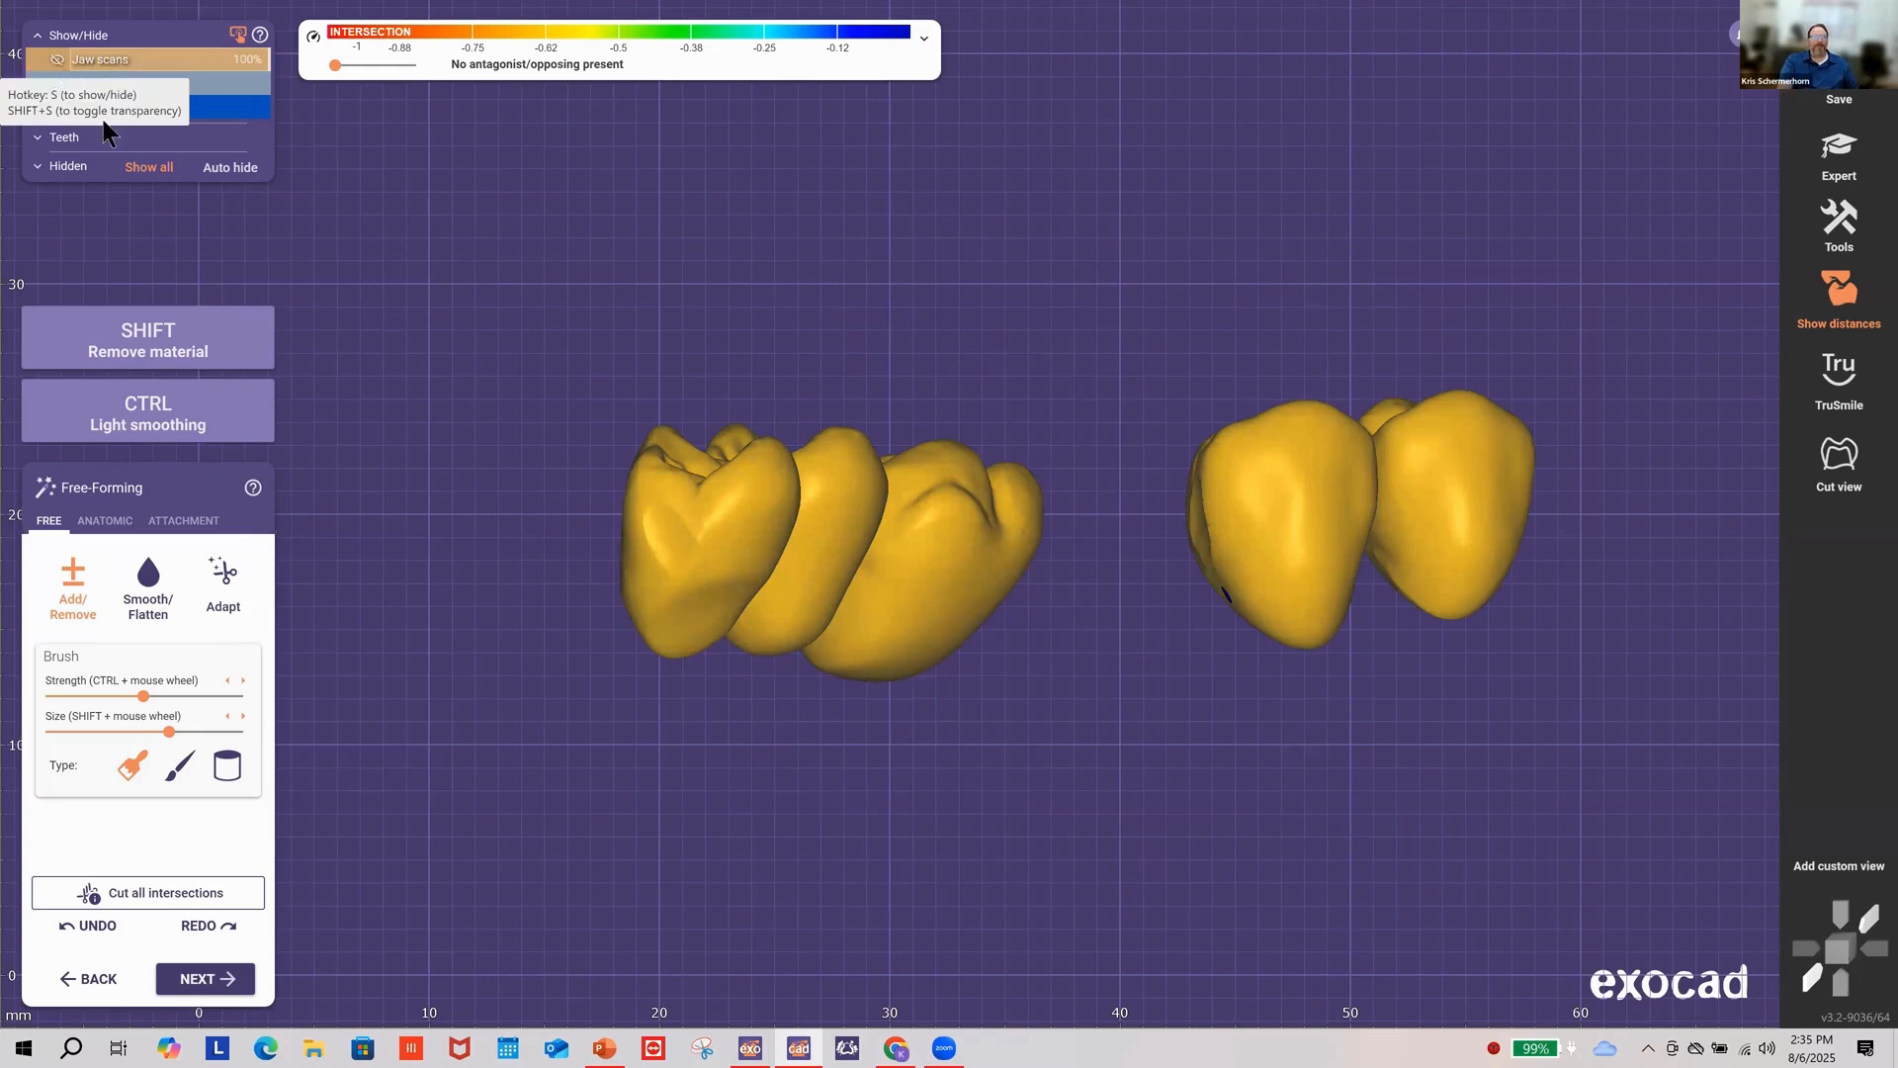
{"action": "left_click", "coordinate": [58, 60]}
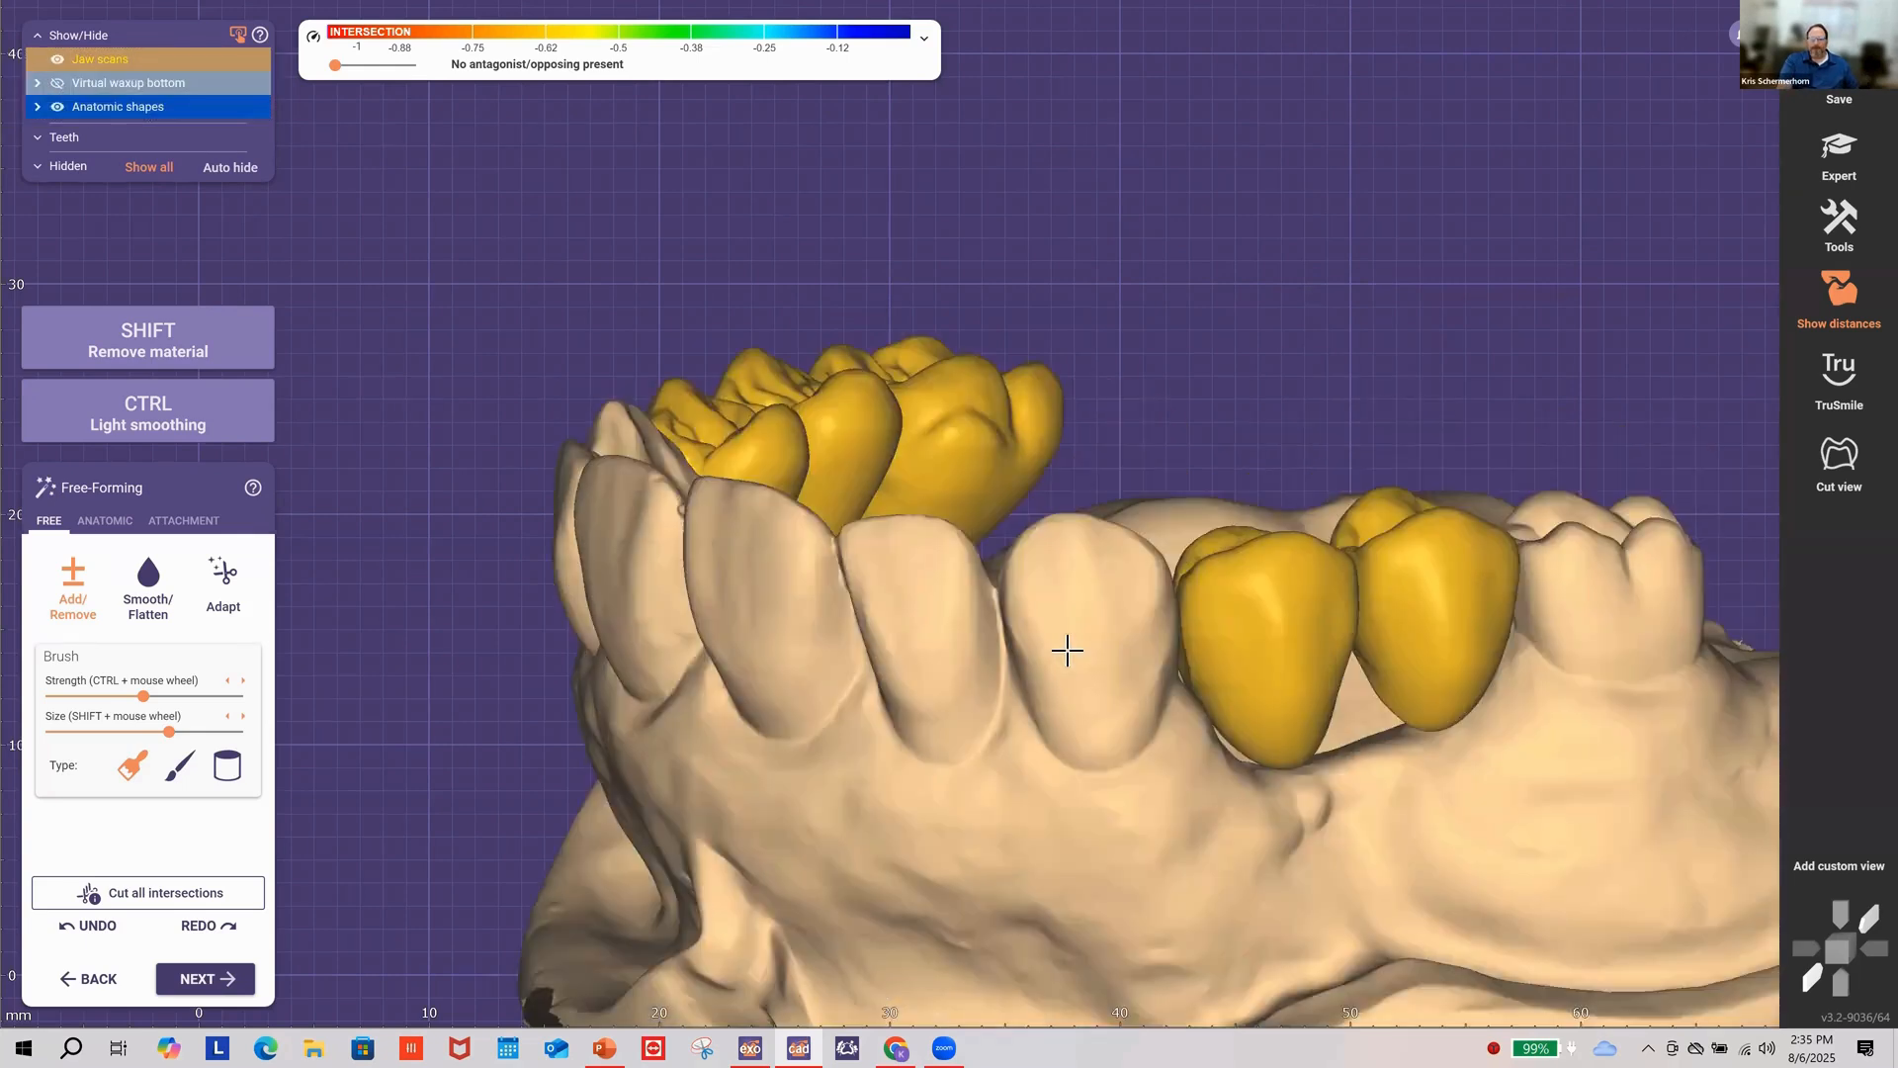
{"action": "right_click_drag", "start_coordinate": [1067, 650], "coordinate": [1153, 555]}
{"action": "scroll", "coordinate": [1163, 536], "scroll_direction": "down", "scroll_amount": 6}
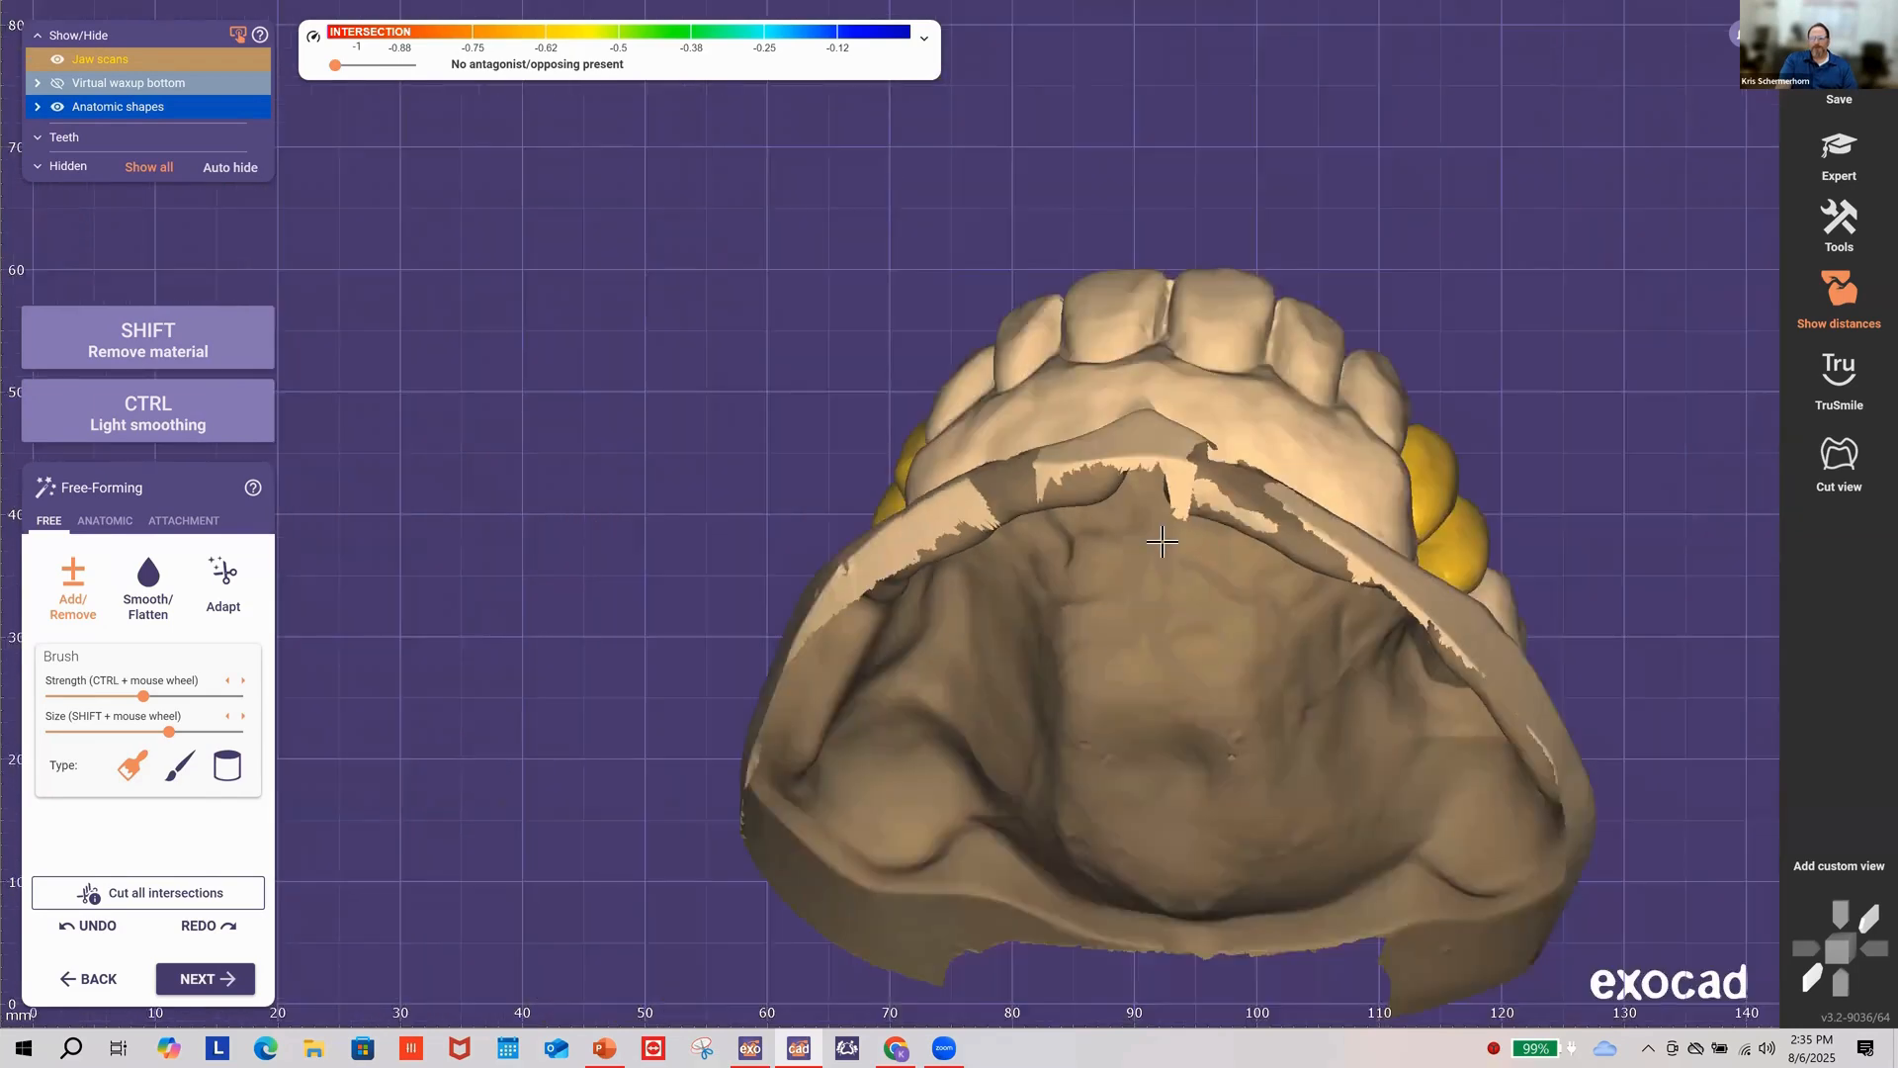
{"action": "left_click", "coordinate": [59, 61]}
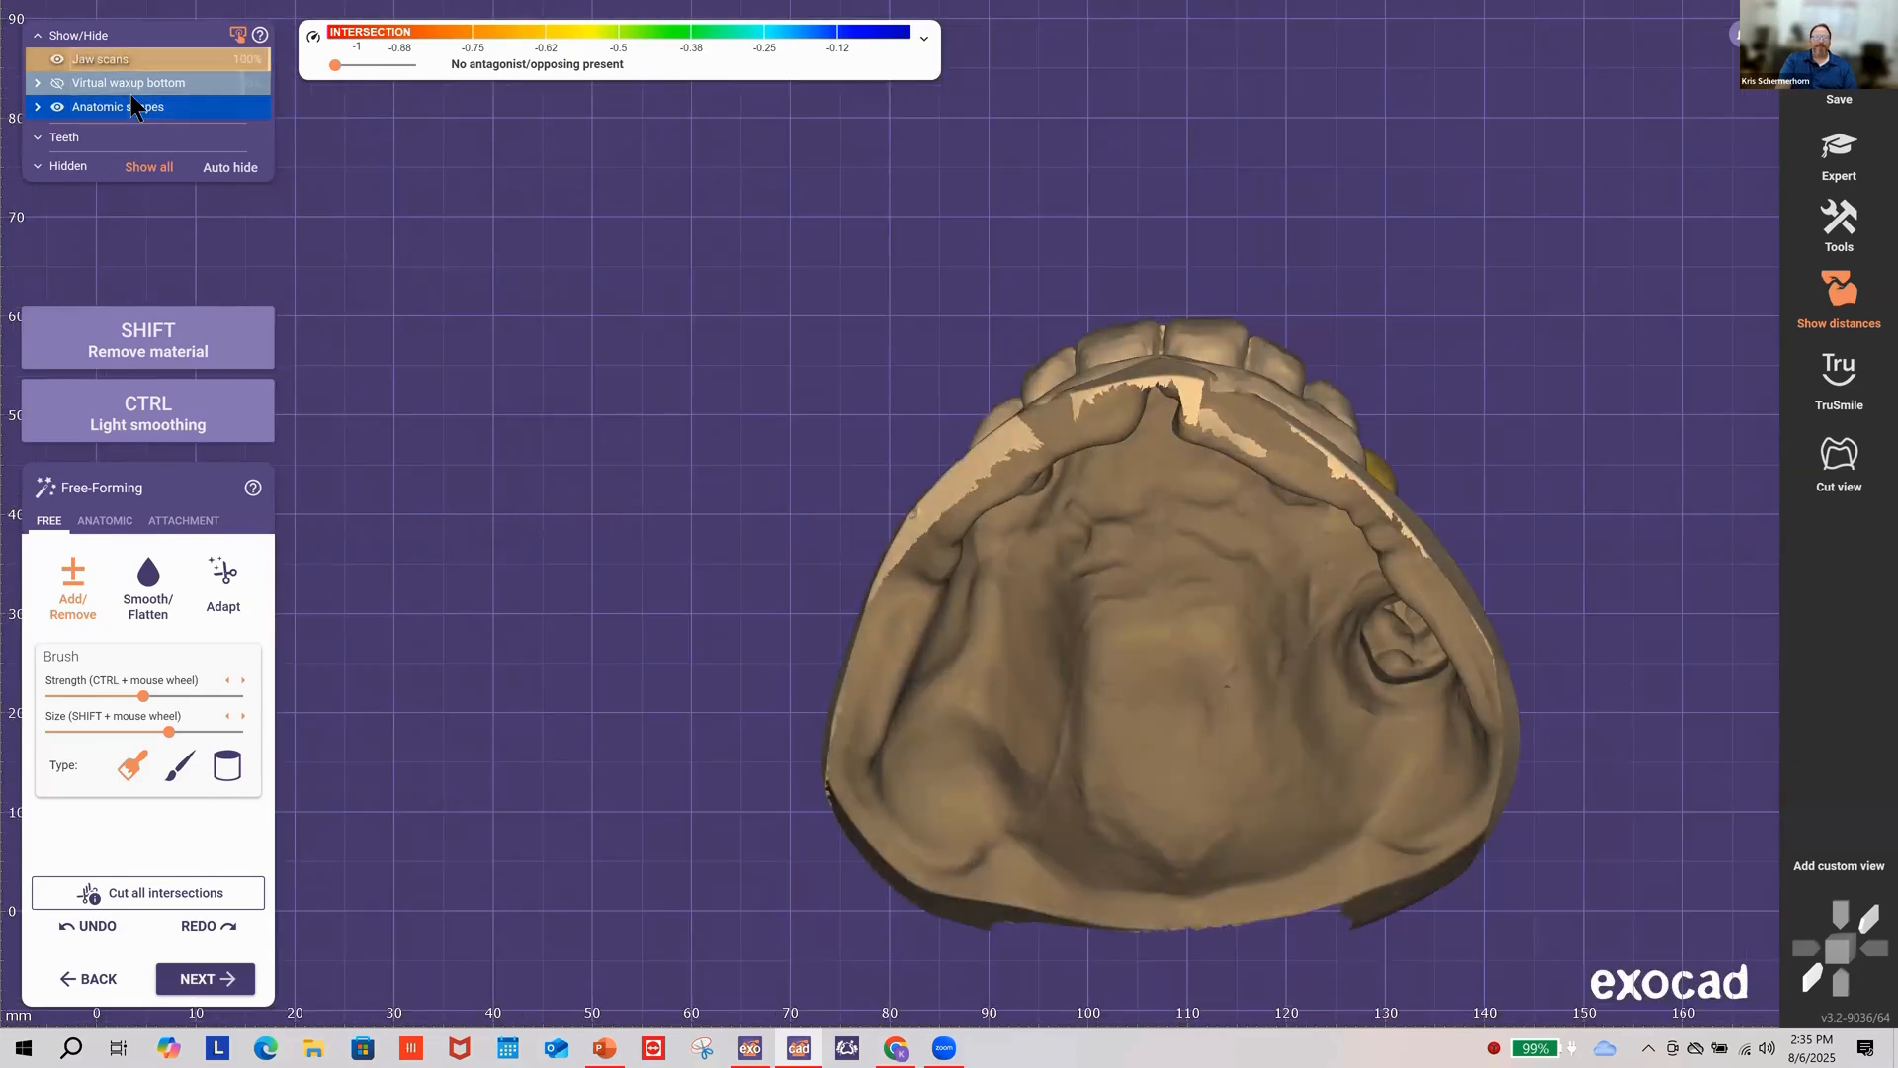
{"action": "right_click_drag", "start_coordinate": [877, 437], "coordinate": [1029, 553]}
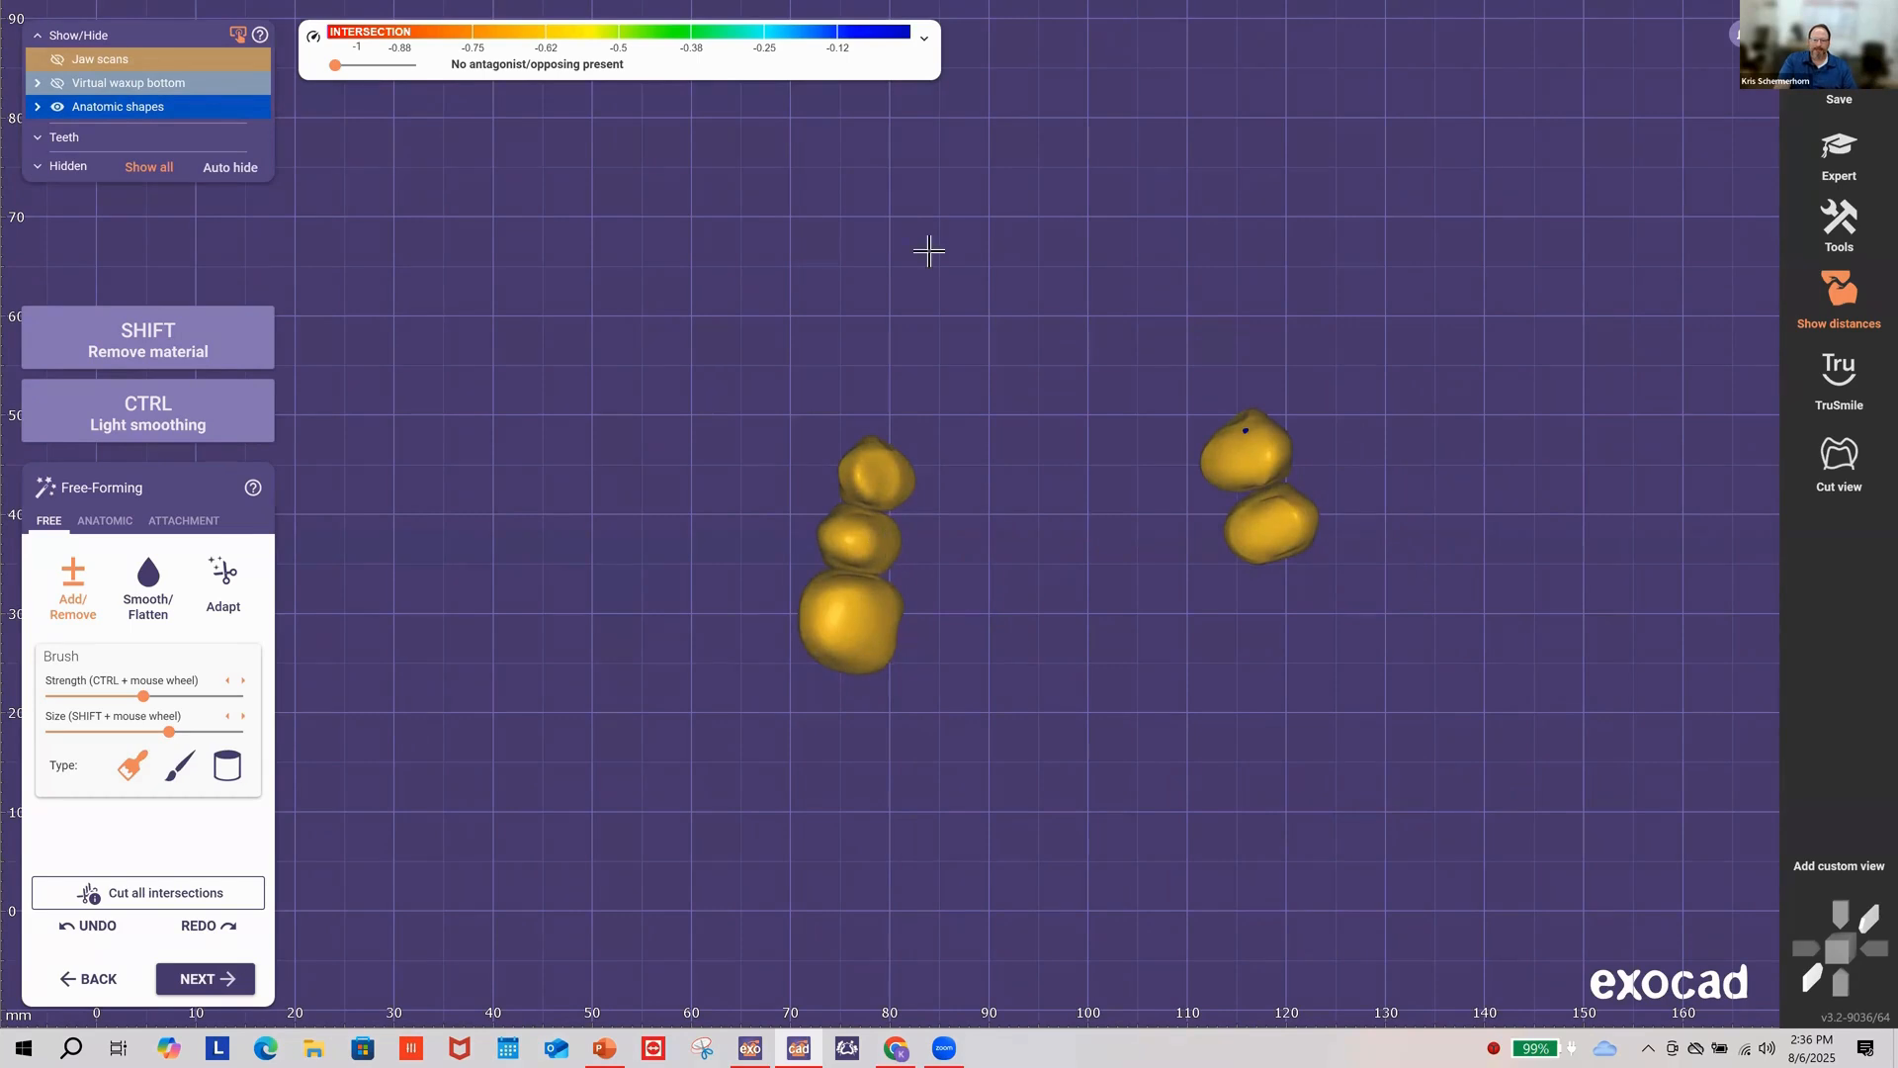
Step: Save the top-down view of the five crowns as Custom view 1, rotate away, then recall it
{"action": "left_click", "coordinate": [1847, 868]}
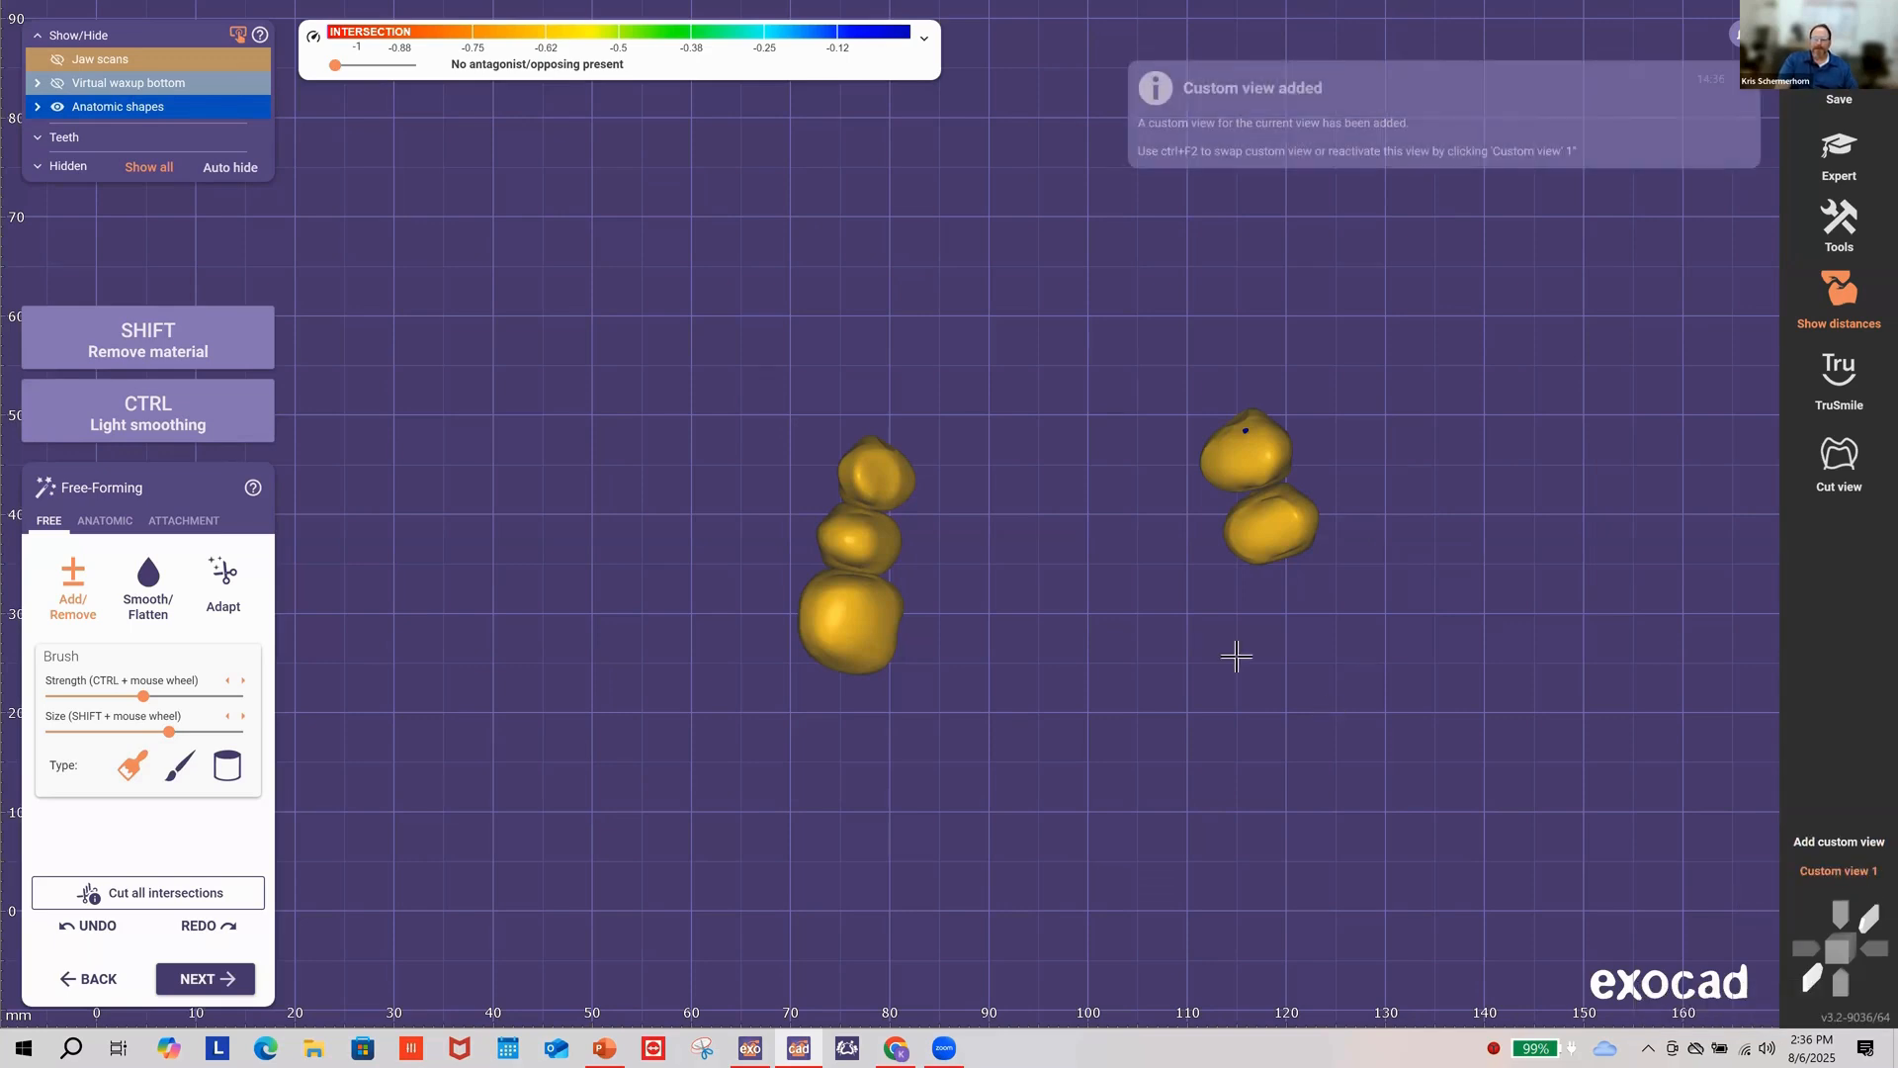
{"action": "right_click_drag", "start_coordinate": [860, 638], "coordinate": [728, 606]}
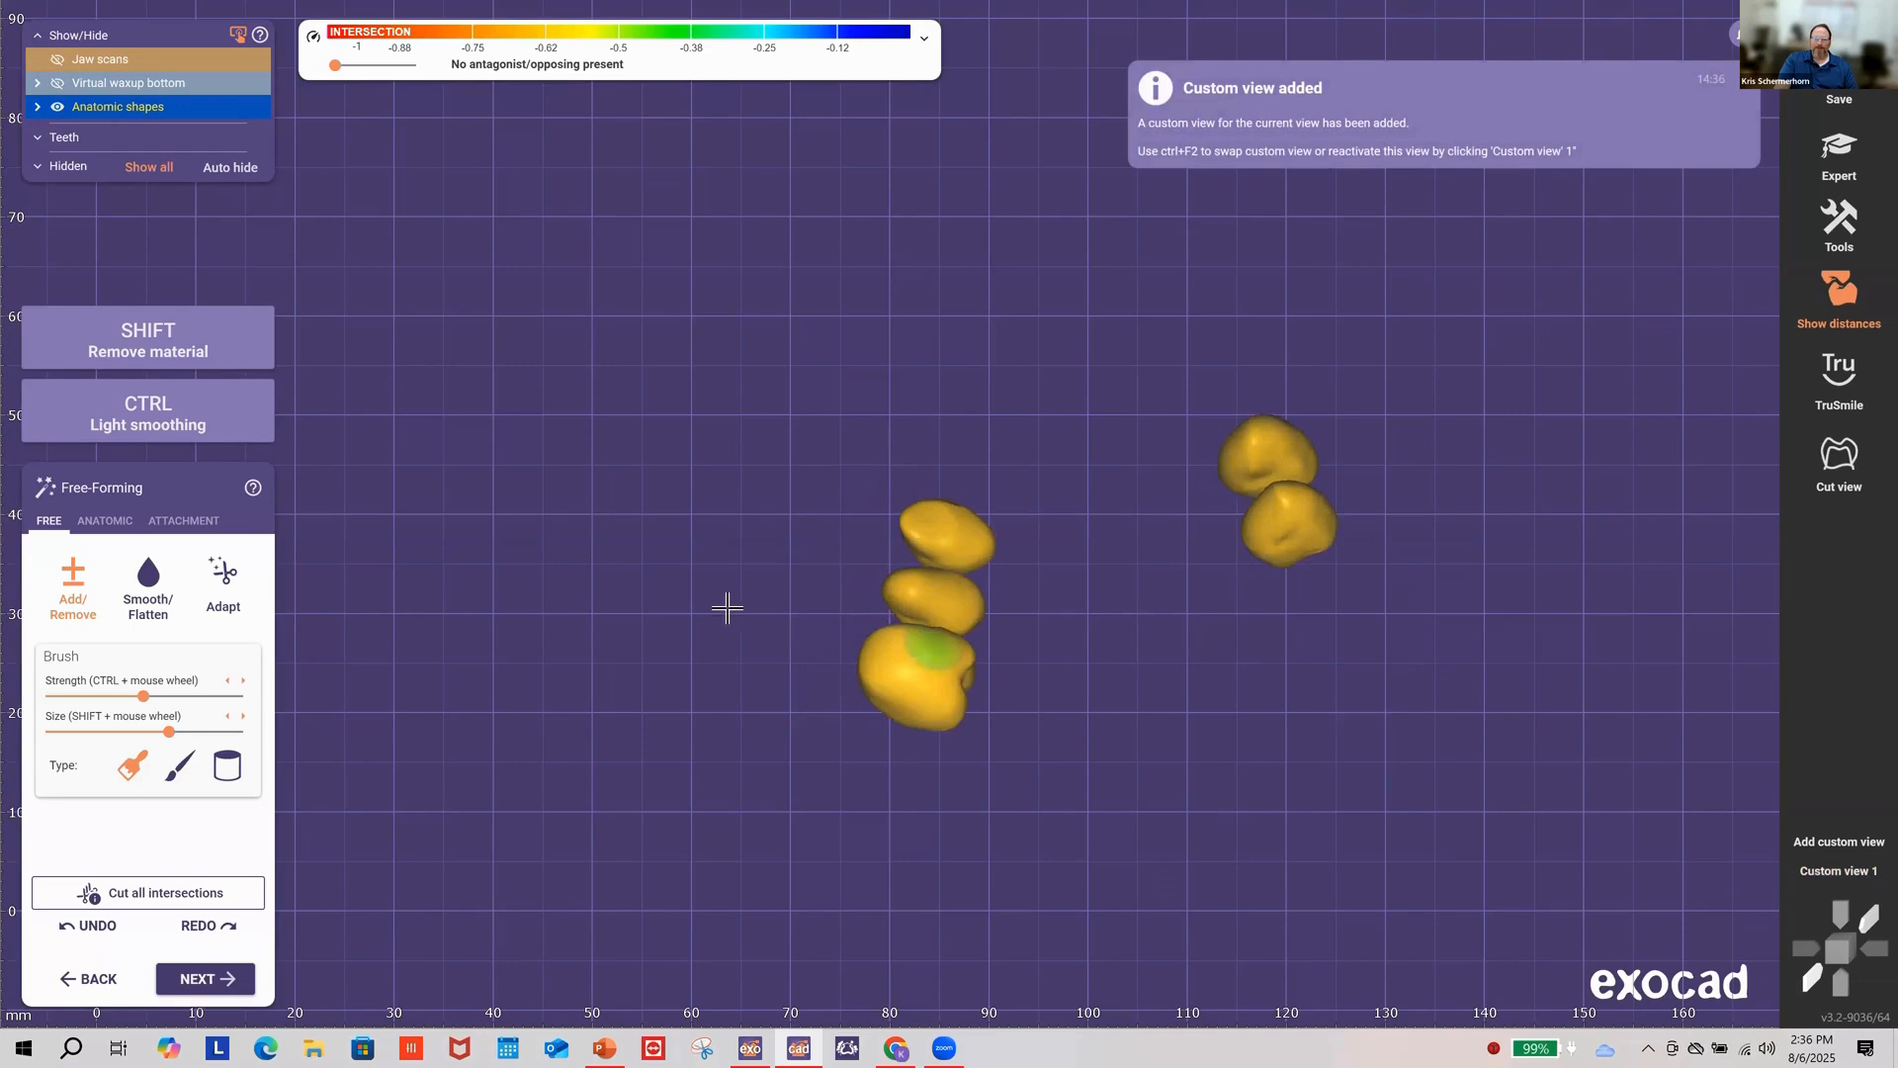
{"action": "scroll", "coordinate": [728, 606], "scroll_direction": "down", "scroll_amount": 8}
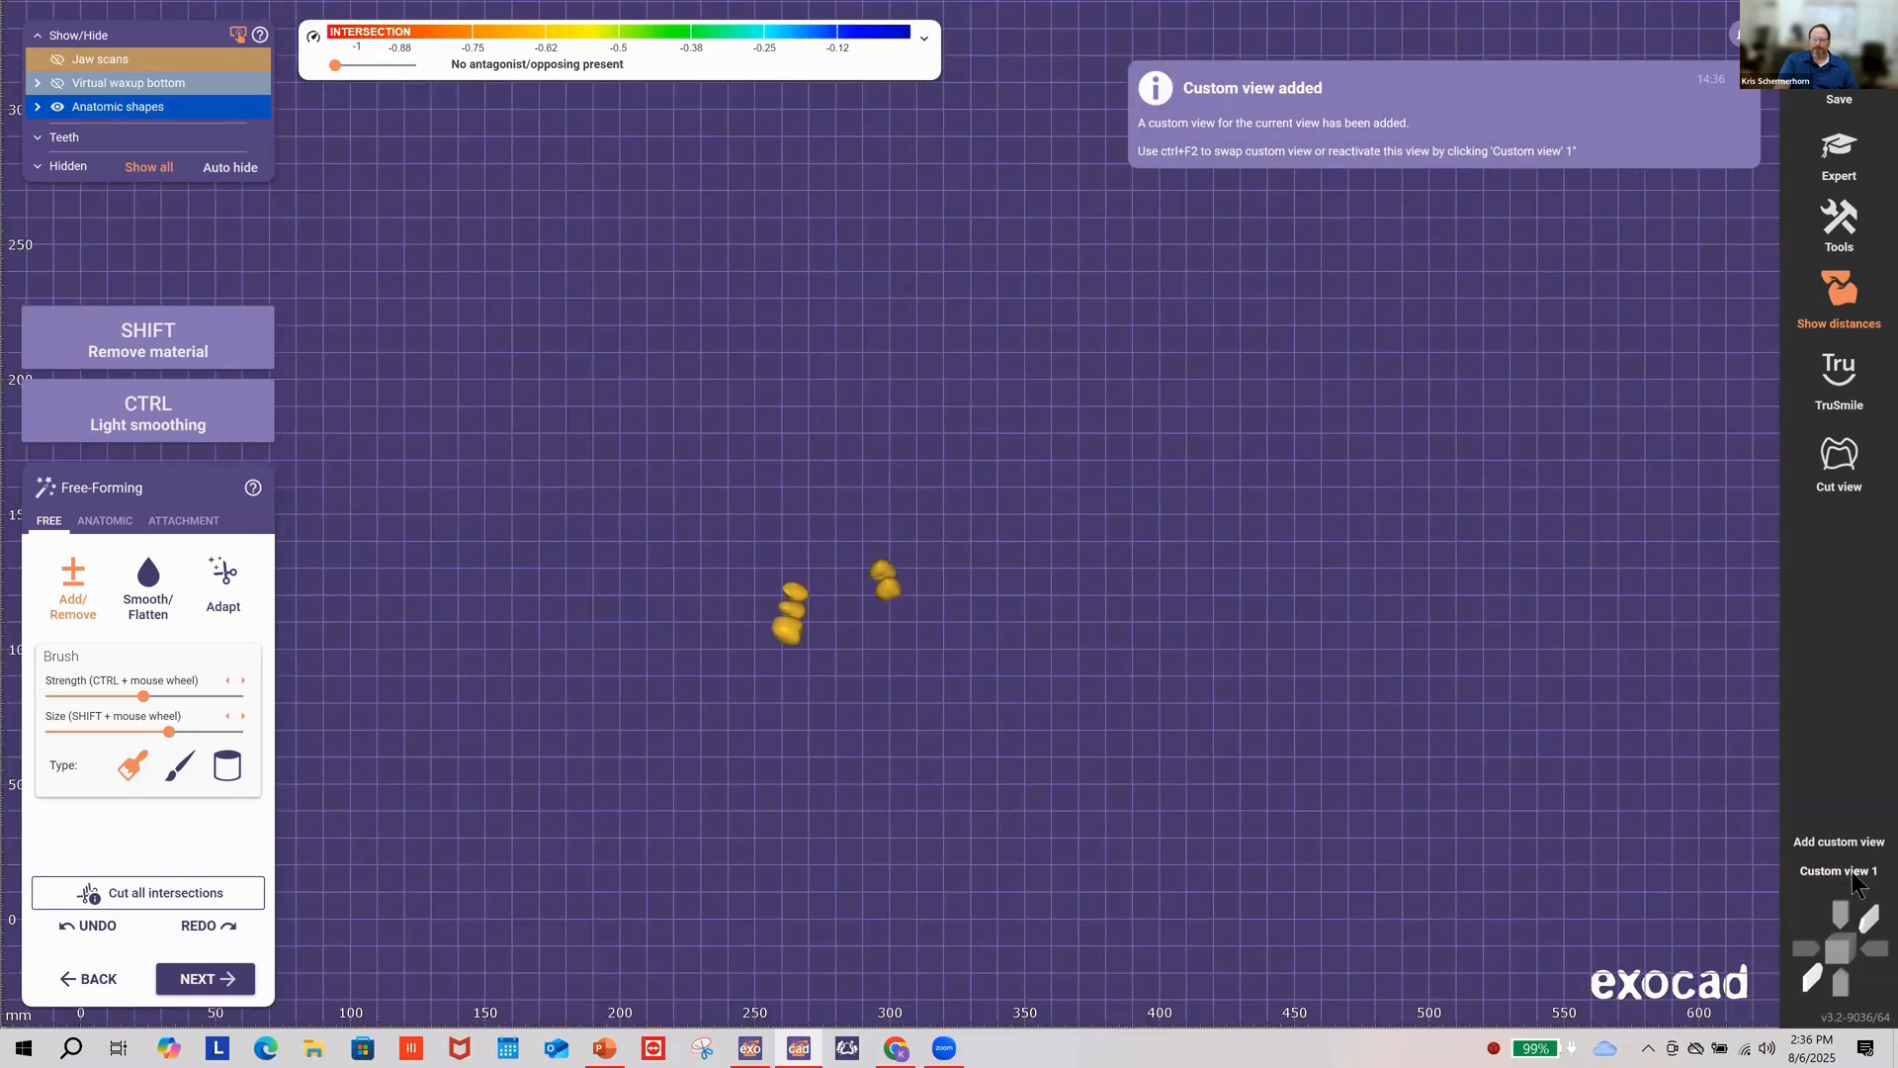
{"action": "left_click", "coordinate": [1855, 876]}
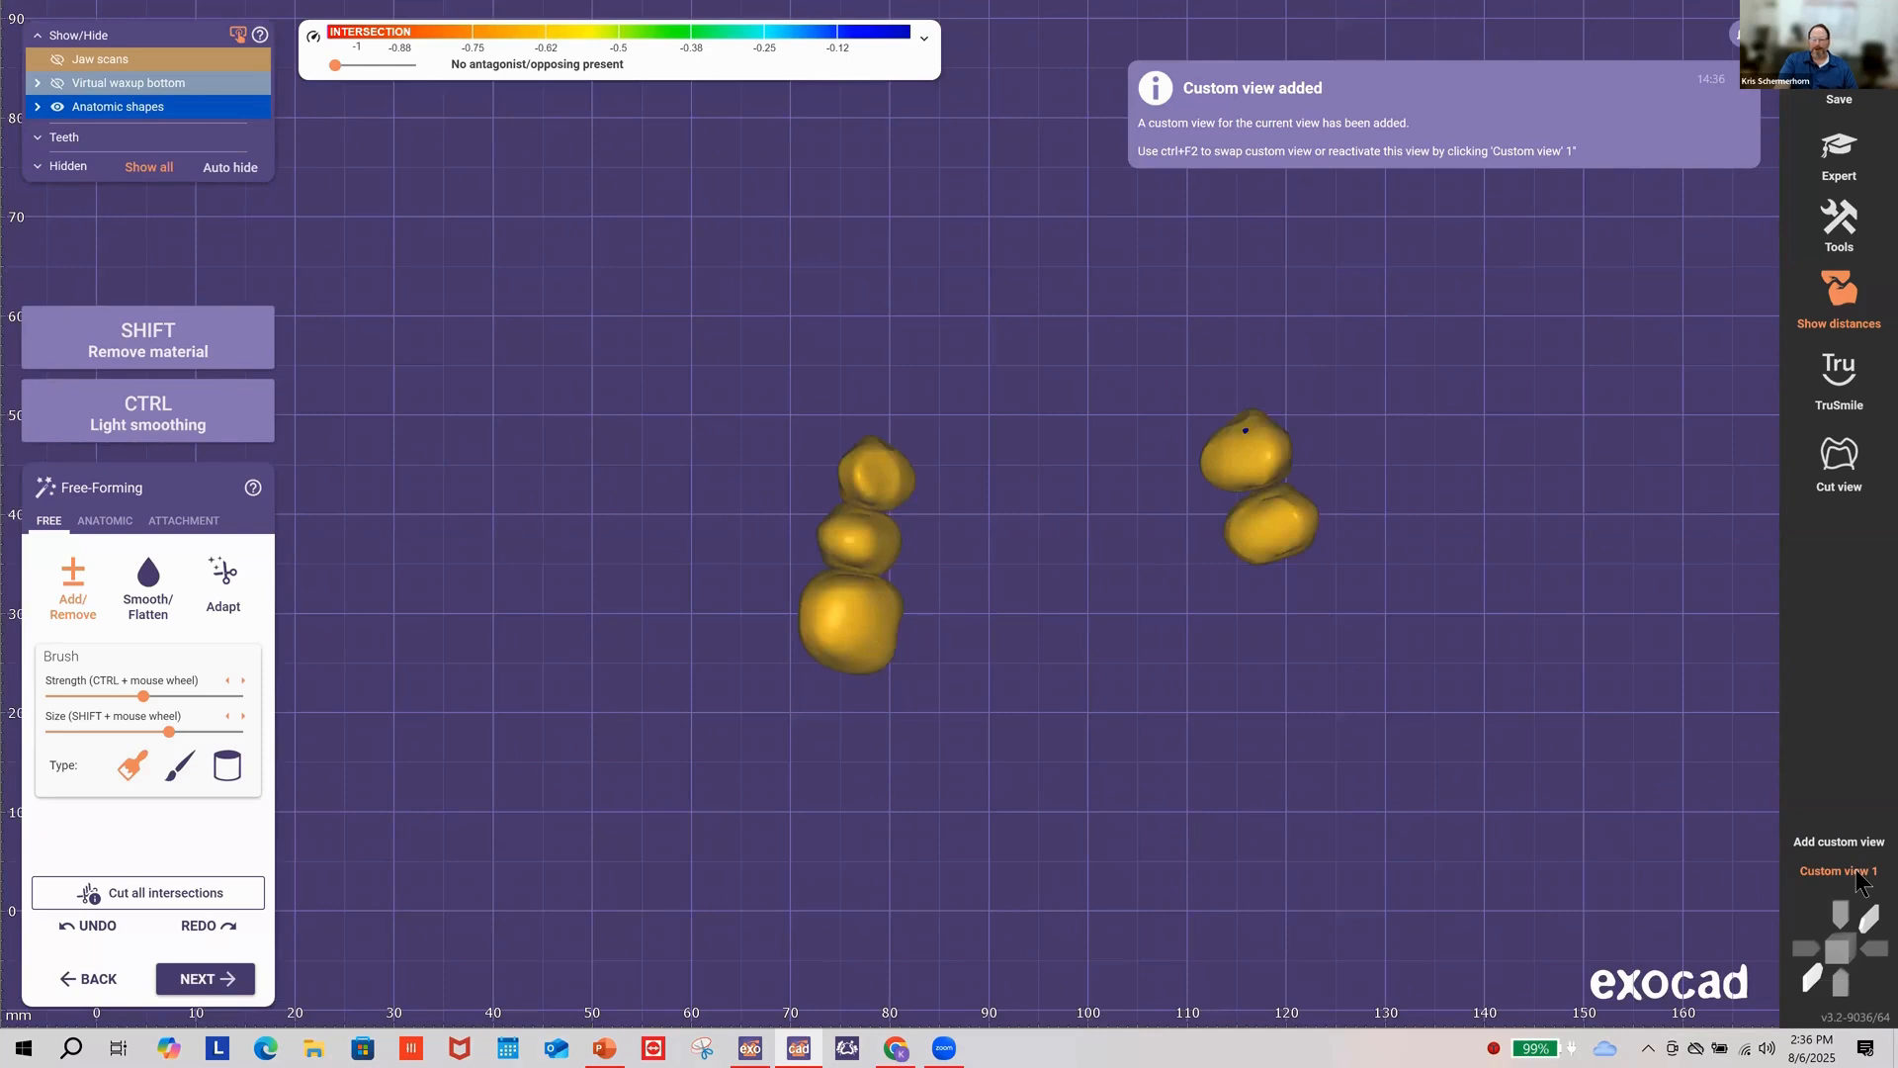
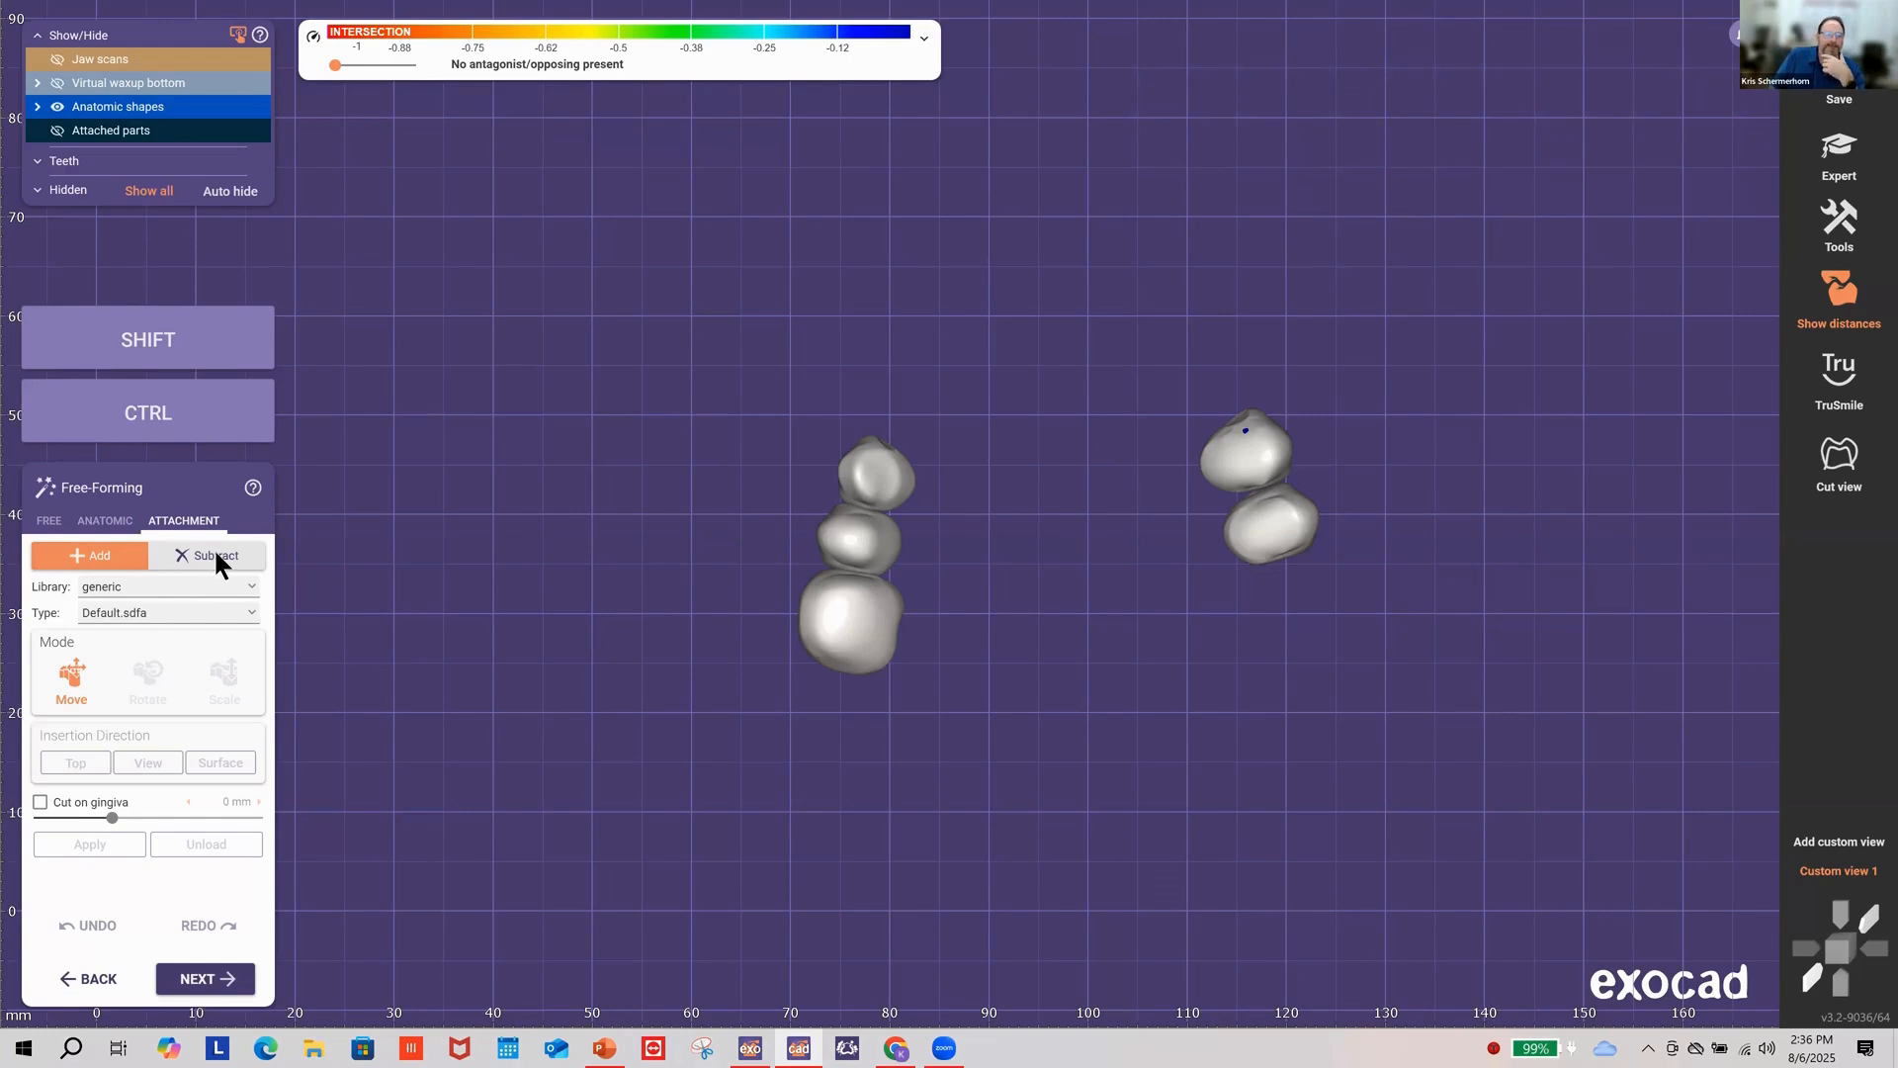
Step: Switch the attachment to Subtract mode with the generic library and cutout.off type
{"action": "left_click", "coordinate": [214, 556]}
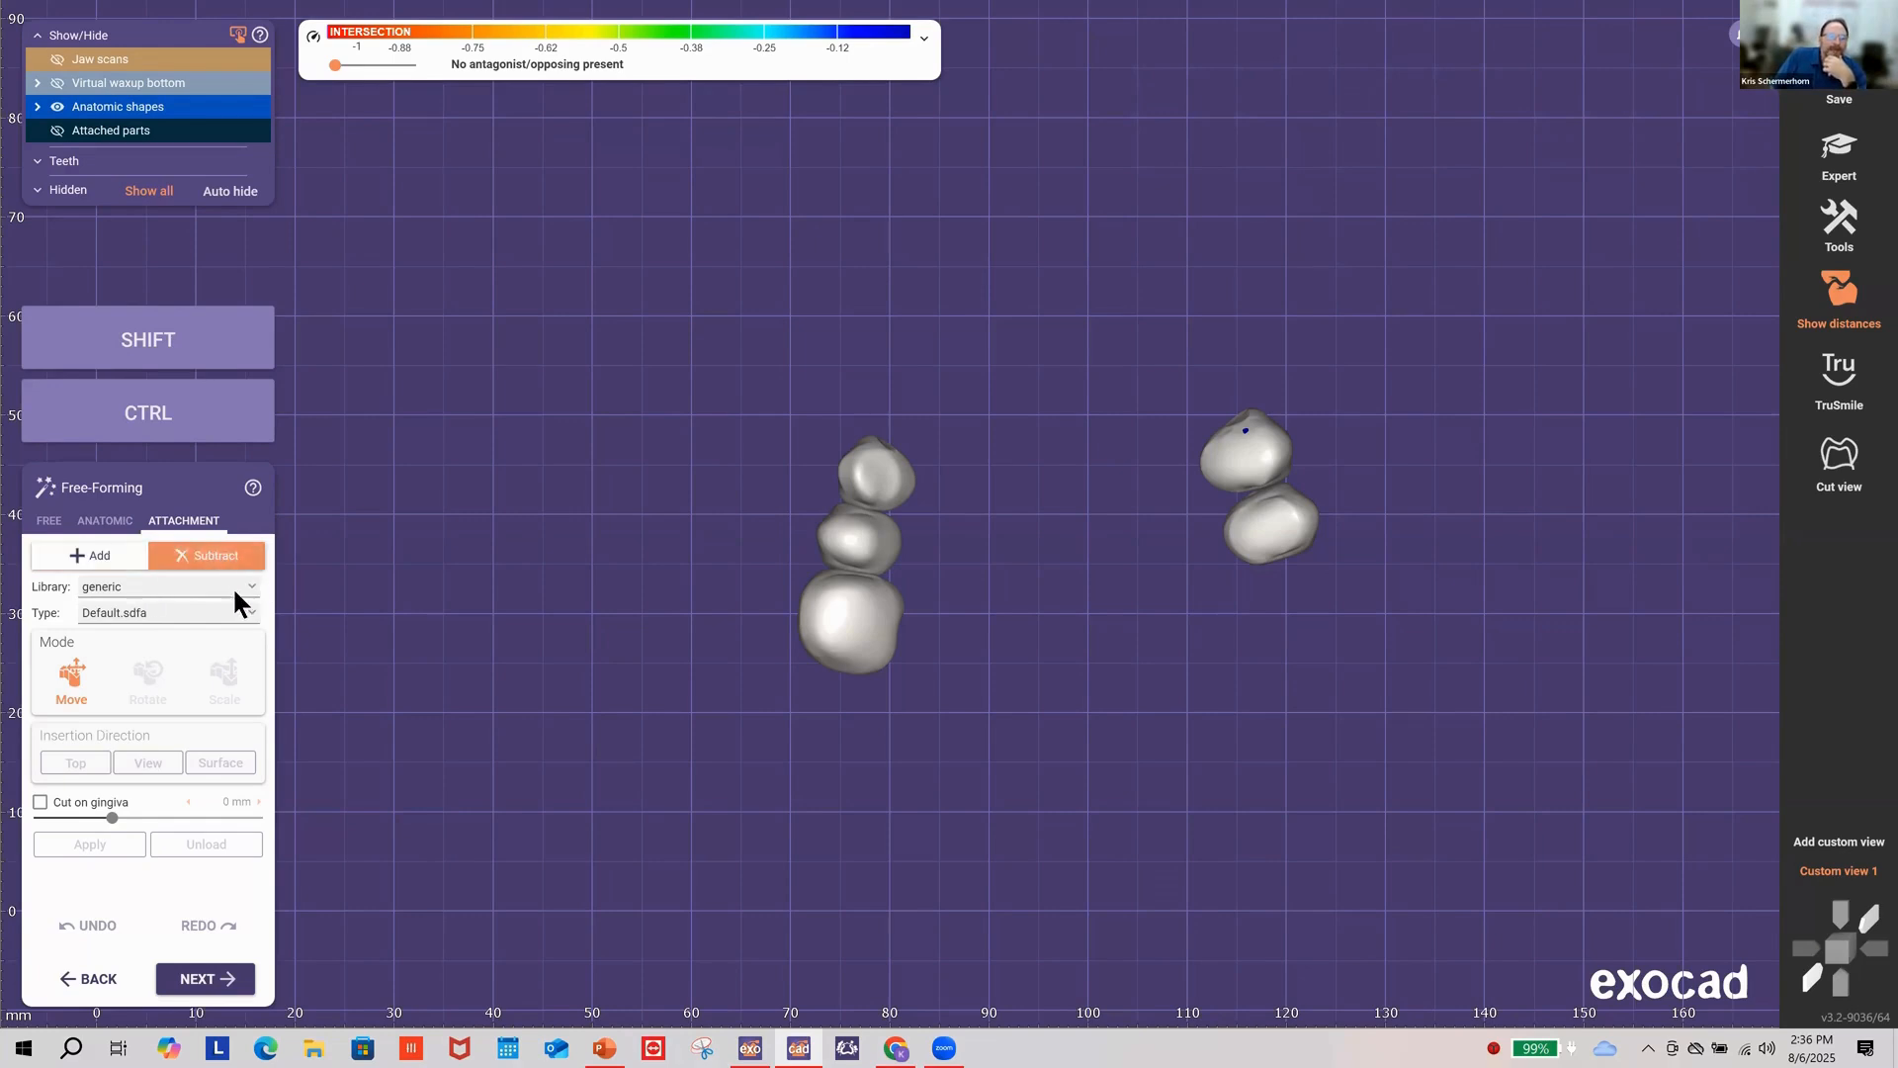
{"action": "left_click", "coordinate": [119, 587]}
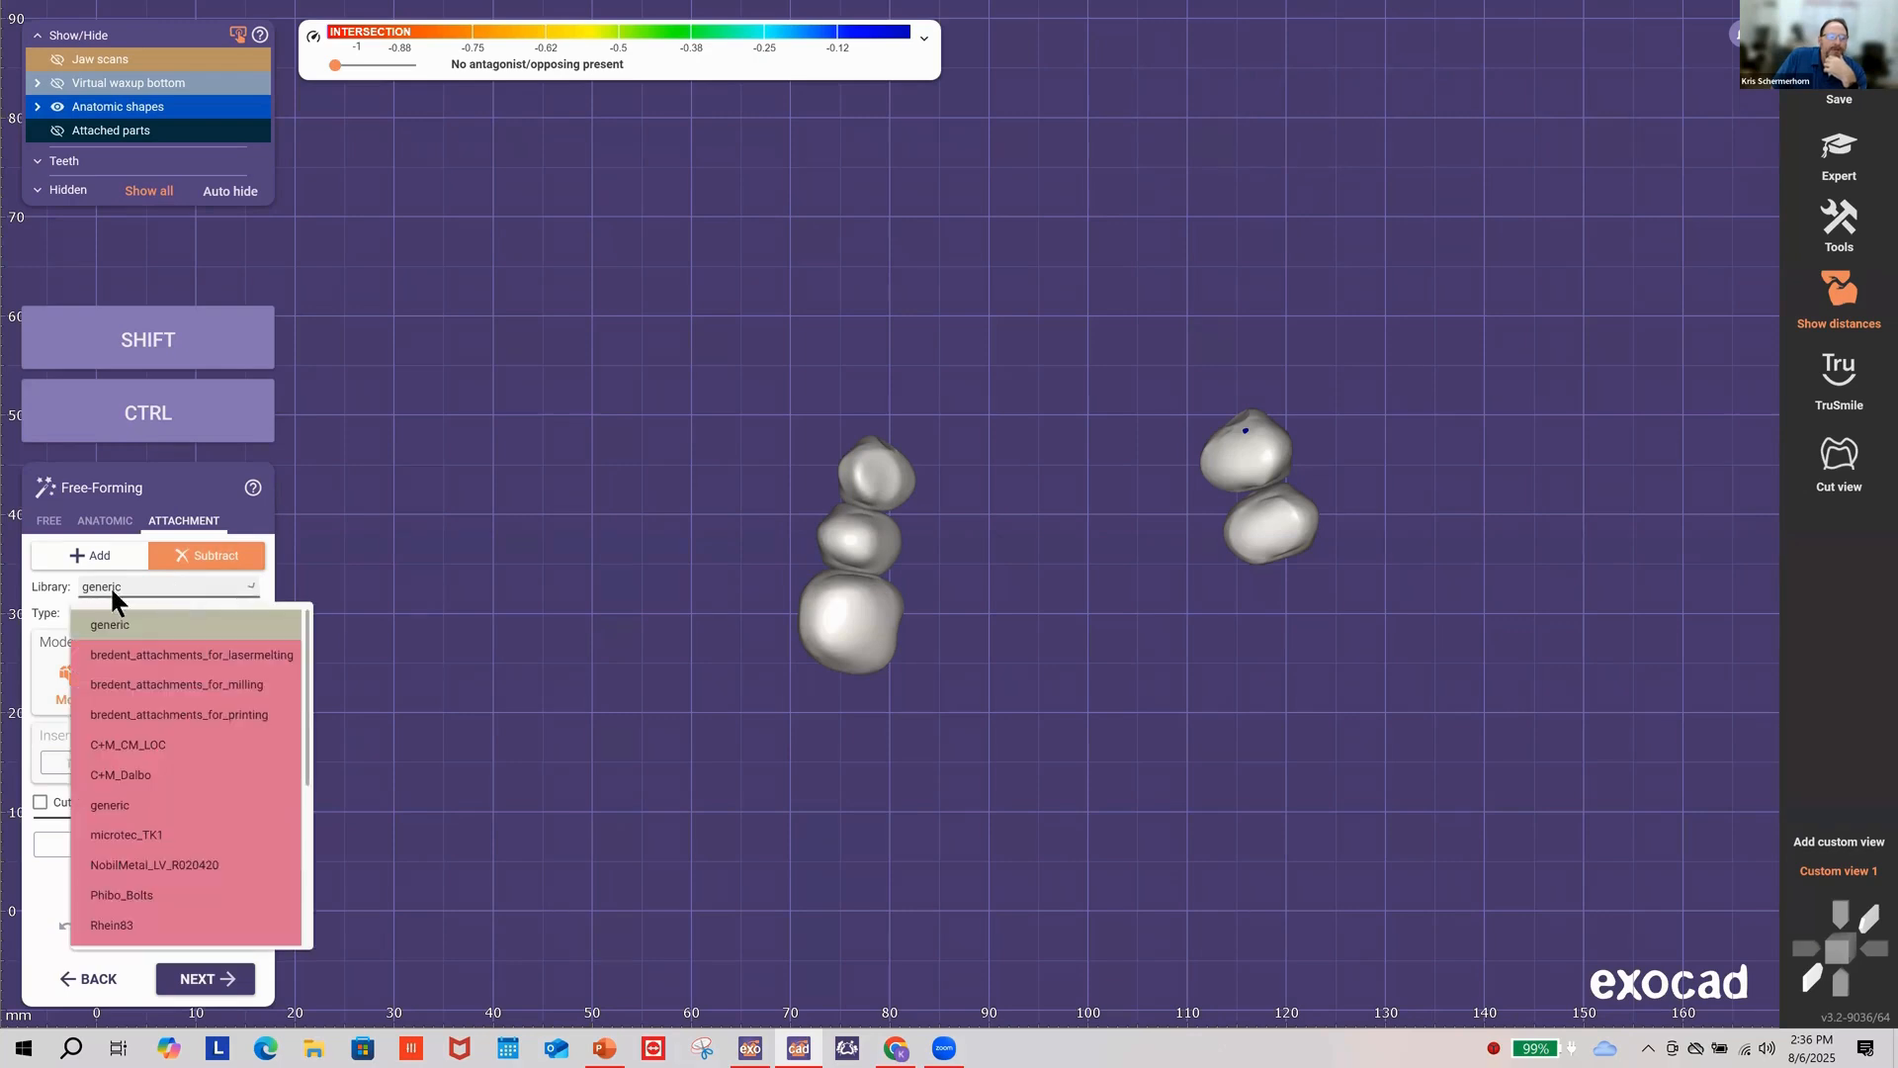
{"action": "left_click", "coordinate": [116, 808]}
{"action": "left_click", "coordinate": [169, 610]}
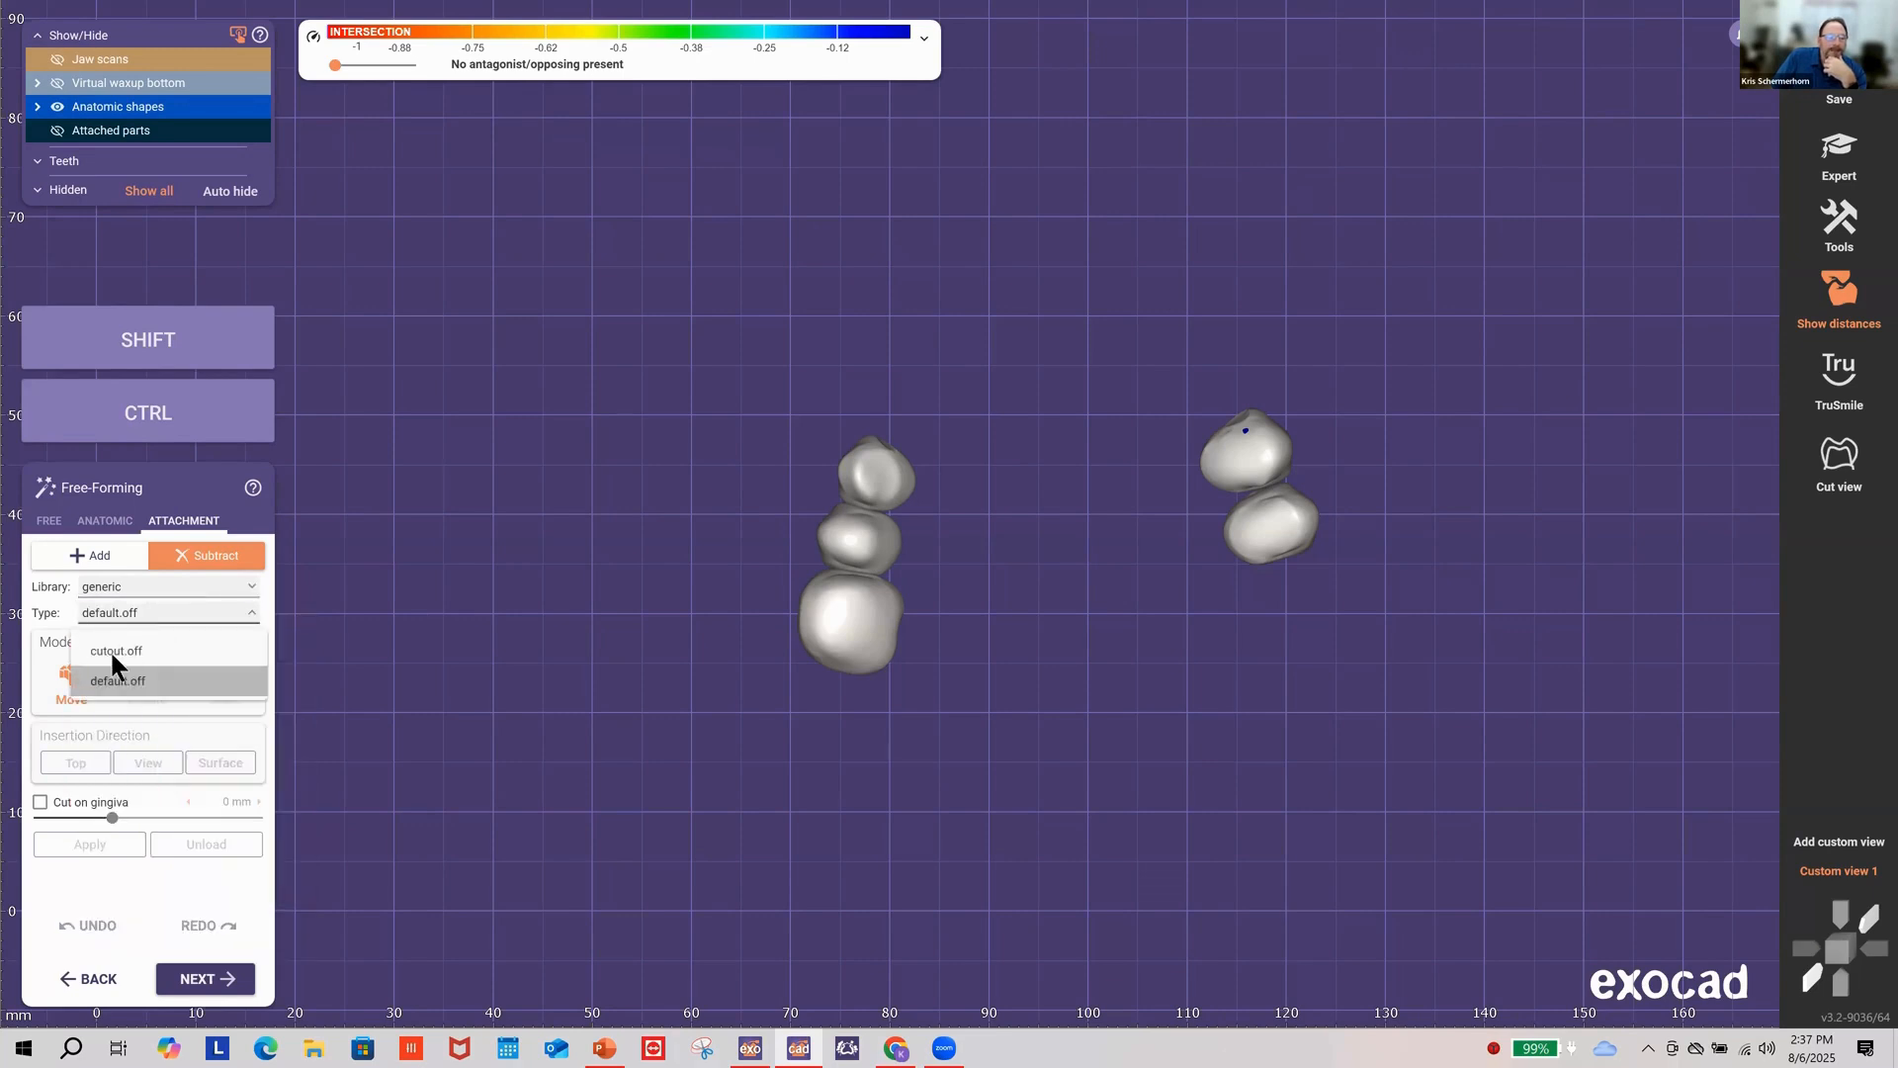
{"action": "left_click", "coordinate": [110, 648]}
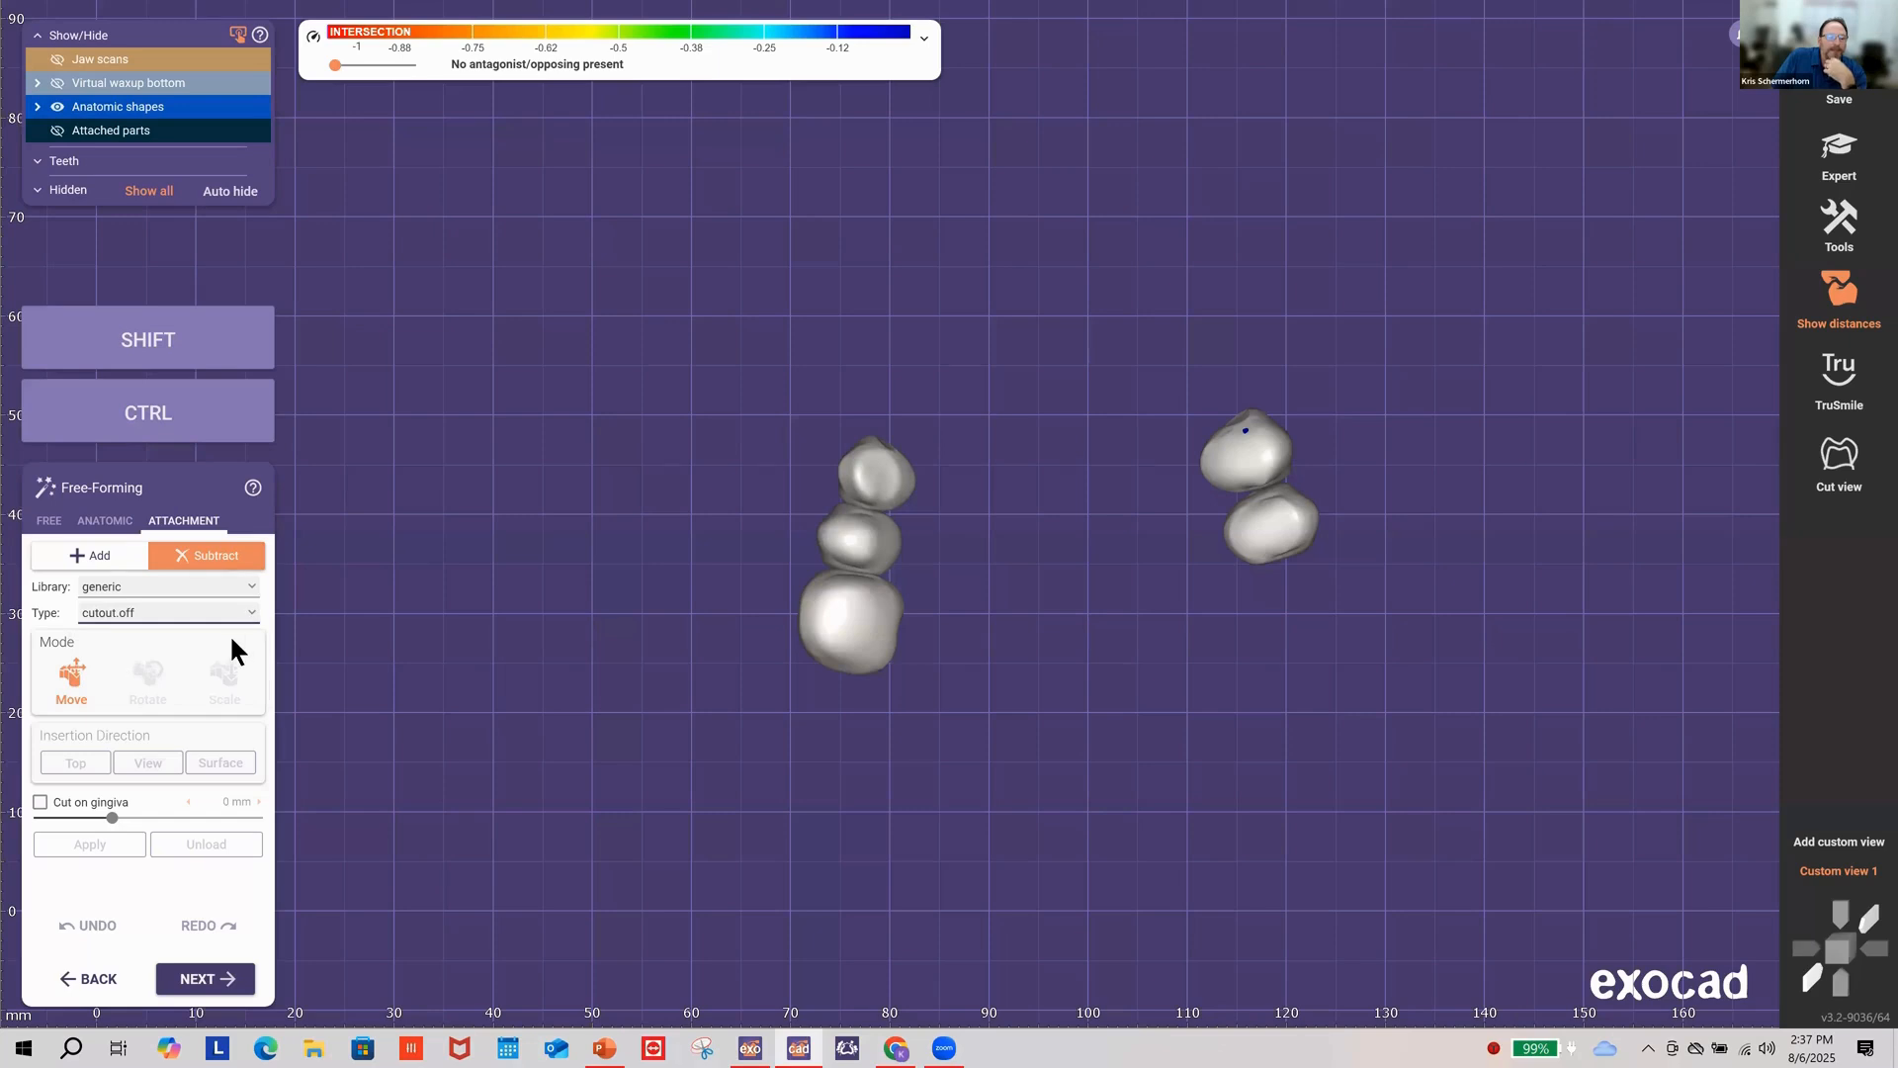
{"action": "left_click", "coordinate": [251, 587]}
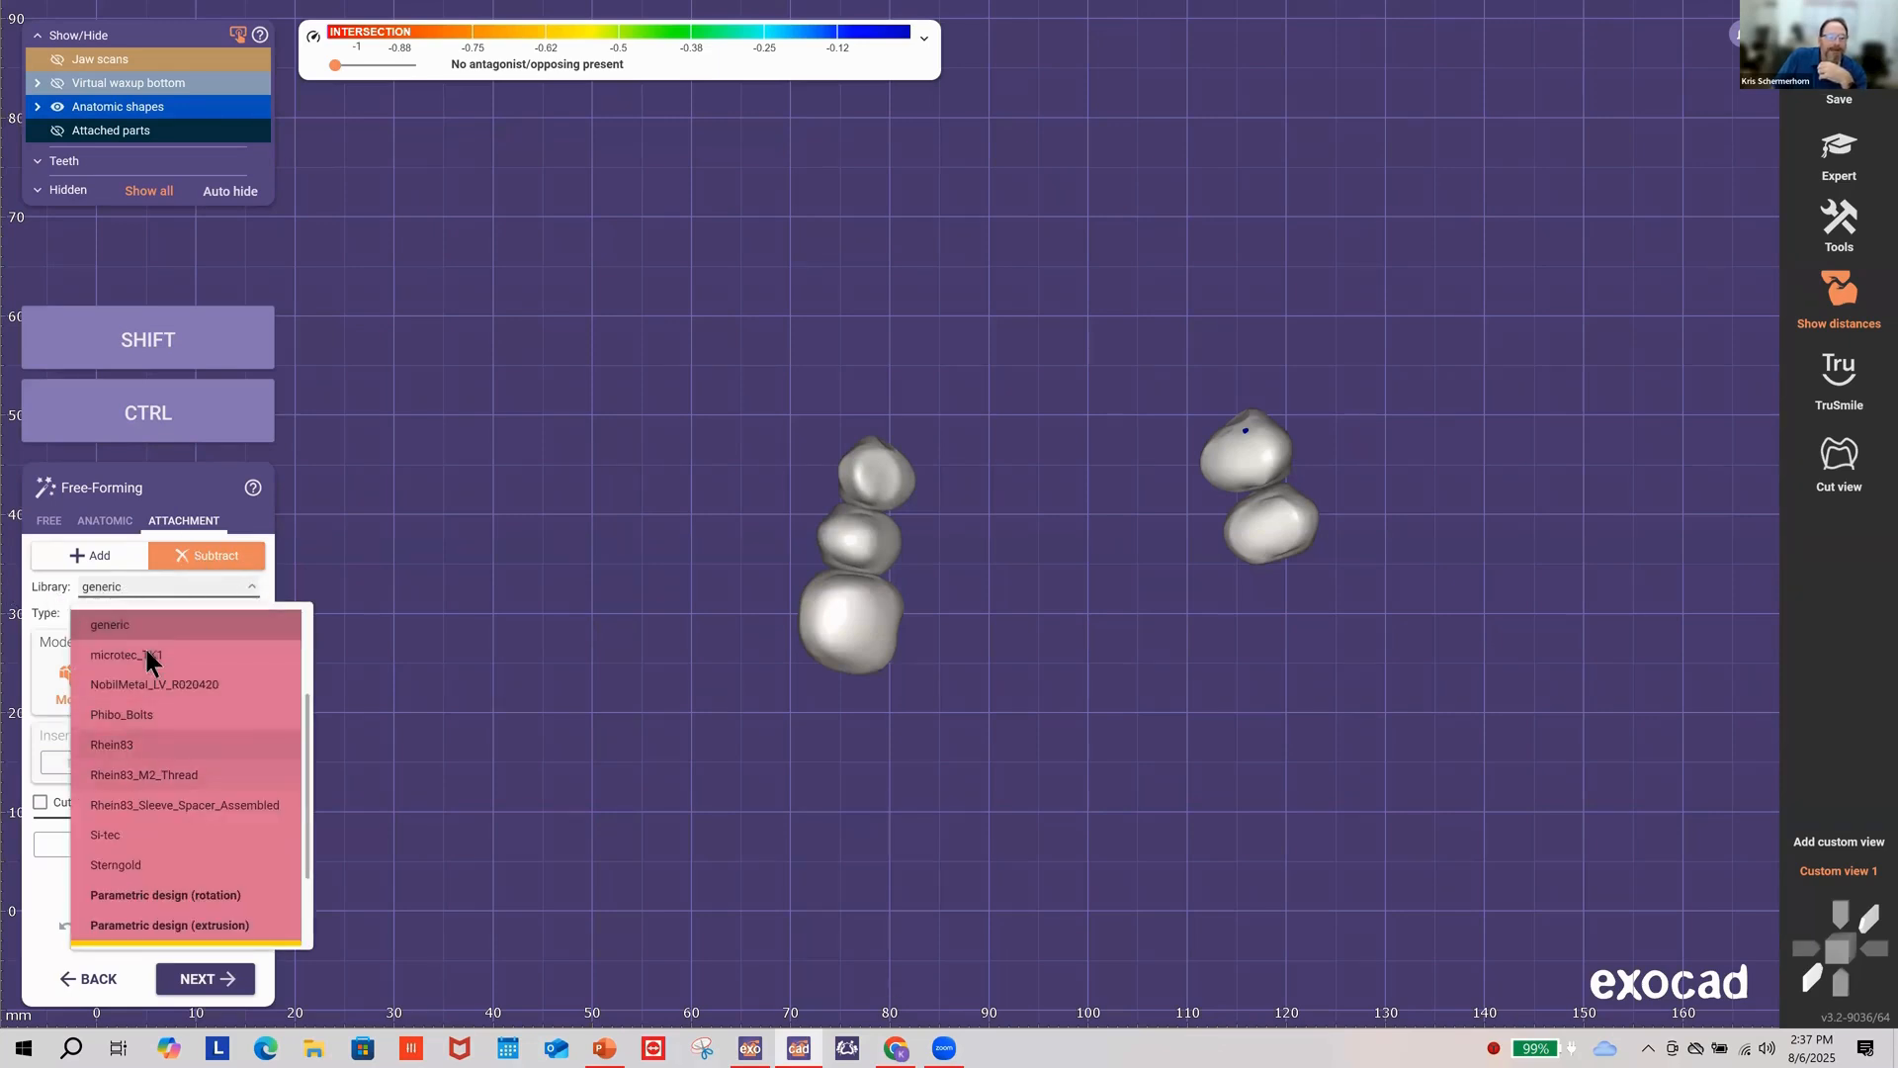
{"action": "scroll", "coordinate": [166, 679], "scroll_direction": "up", "scroll_amount": 2}
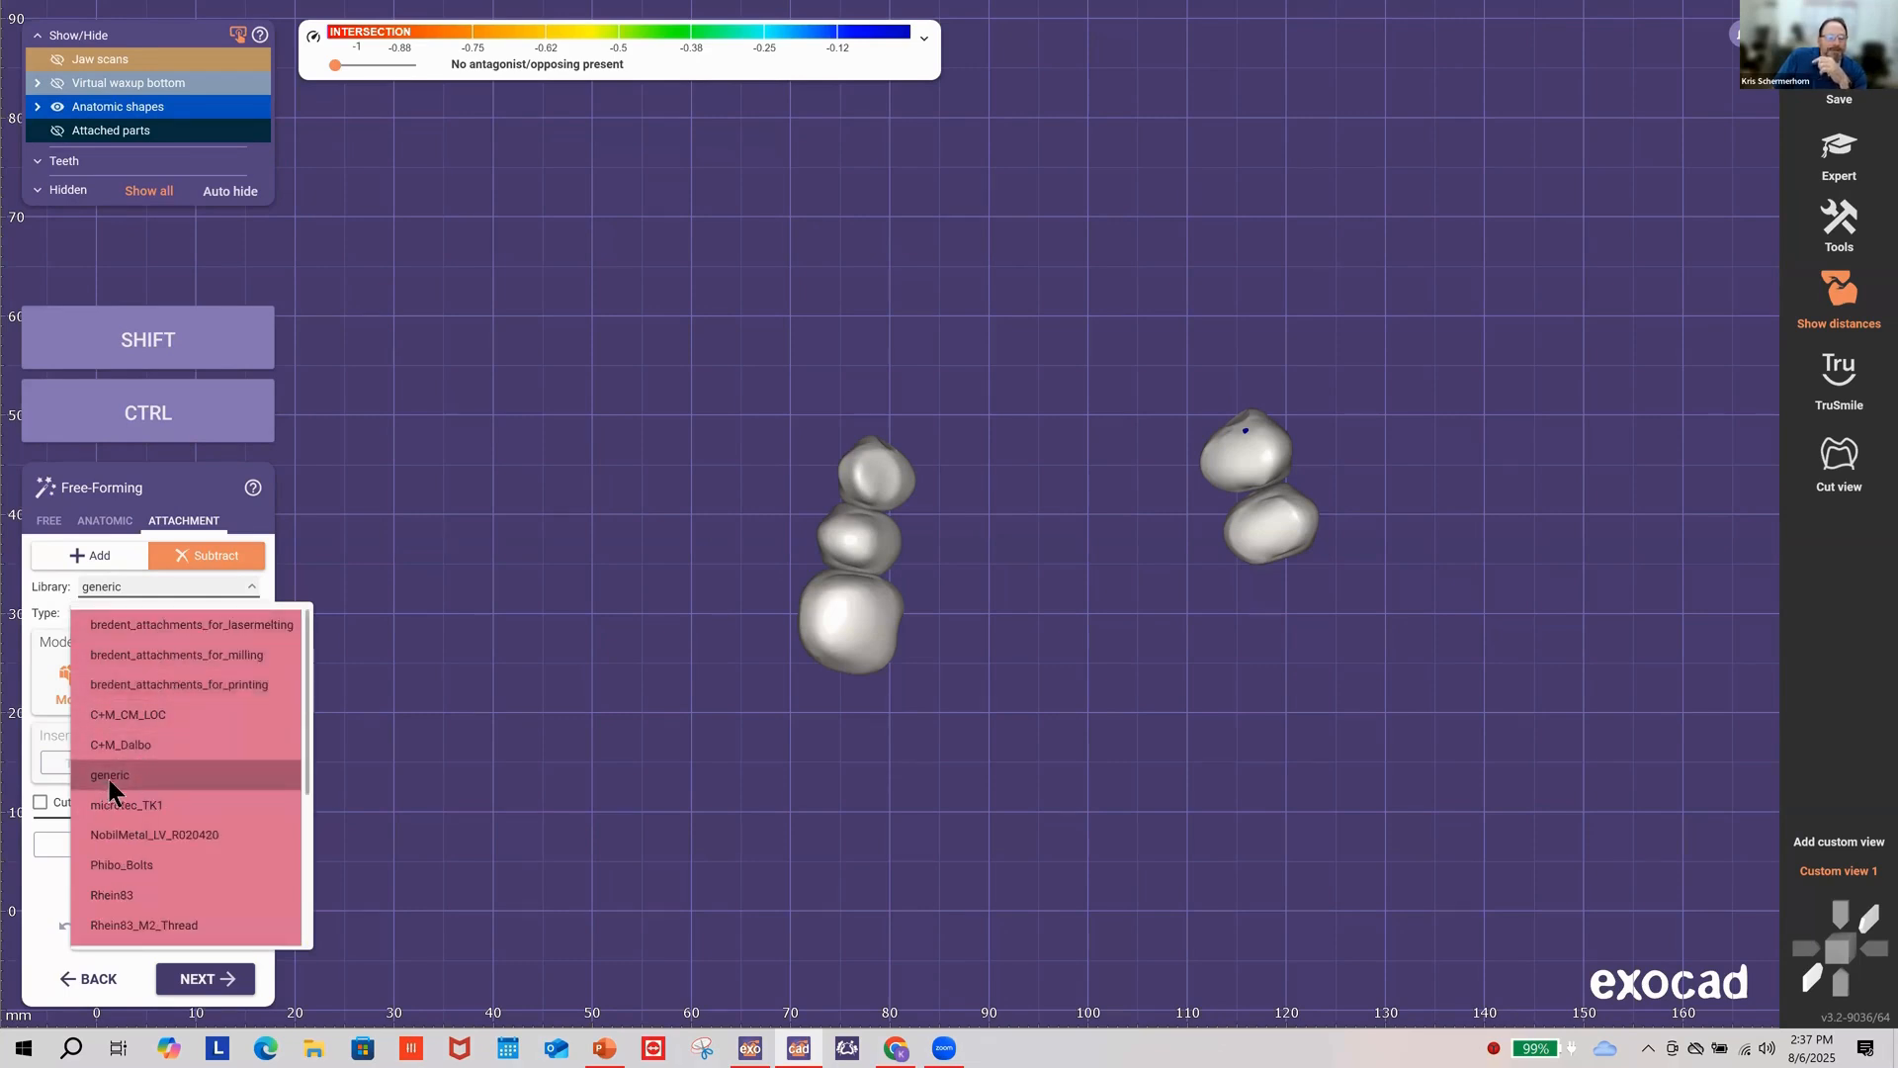
{"action": "left_click", "coordinate": [134, 781]}
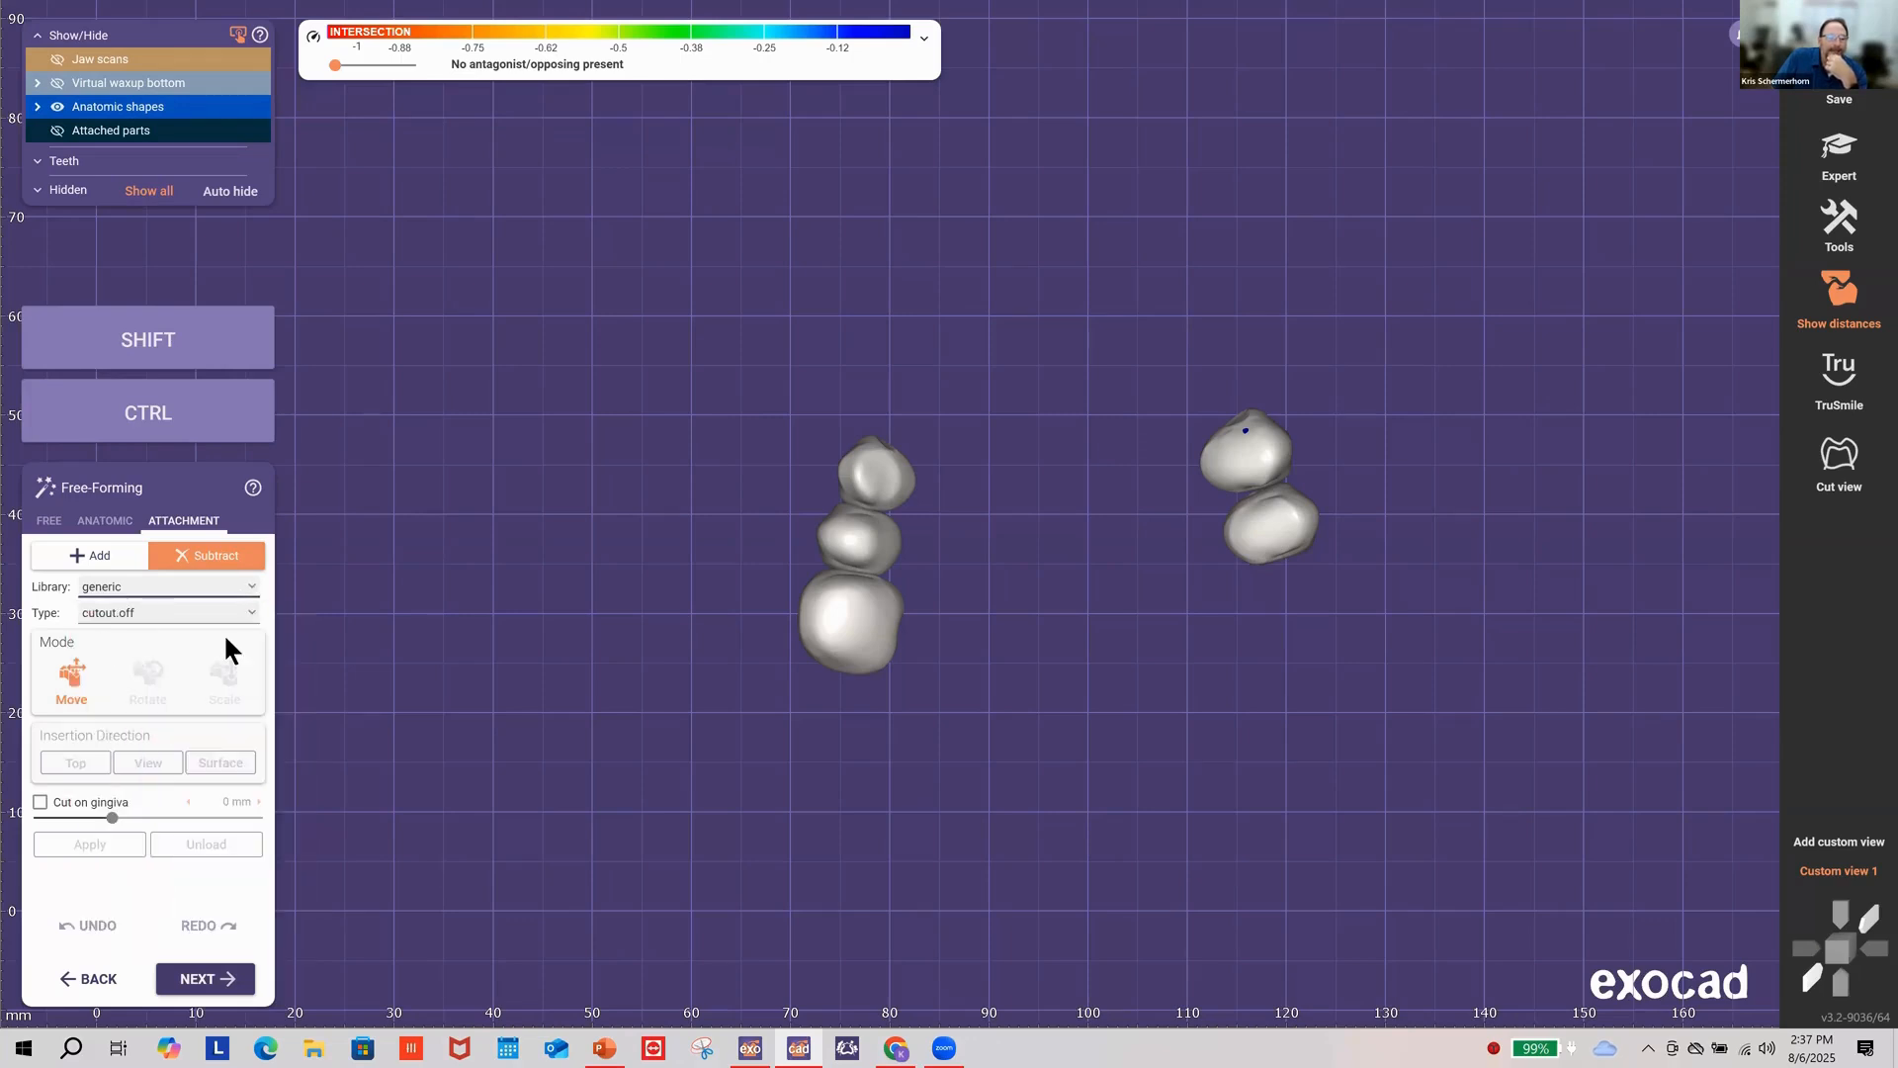
{"action": "left_click", "coordinate": [118, 613]}
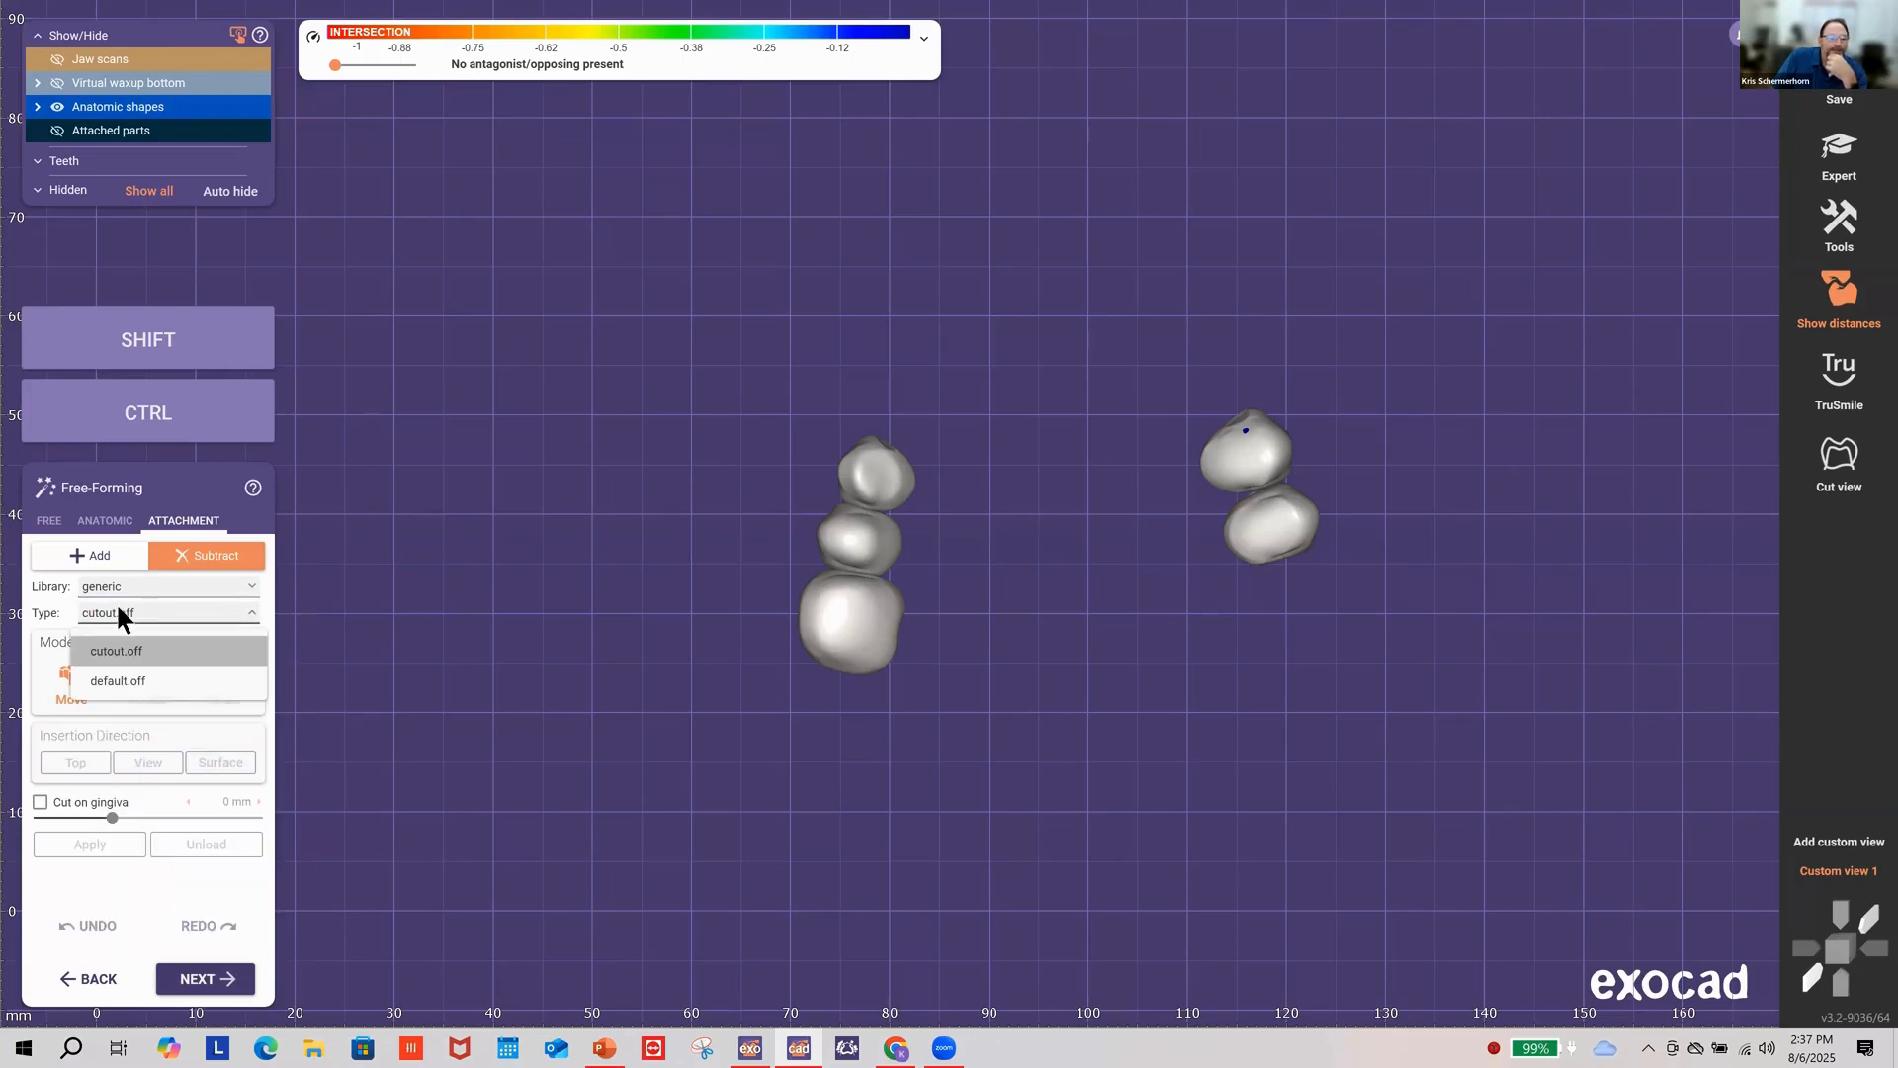
Step: Place the cutout cylinder on the large lower tooth and enlarge it with uniform scaling
{"action": "left_click", "coordinate": [852, 625]}
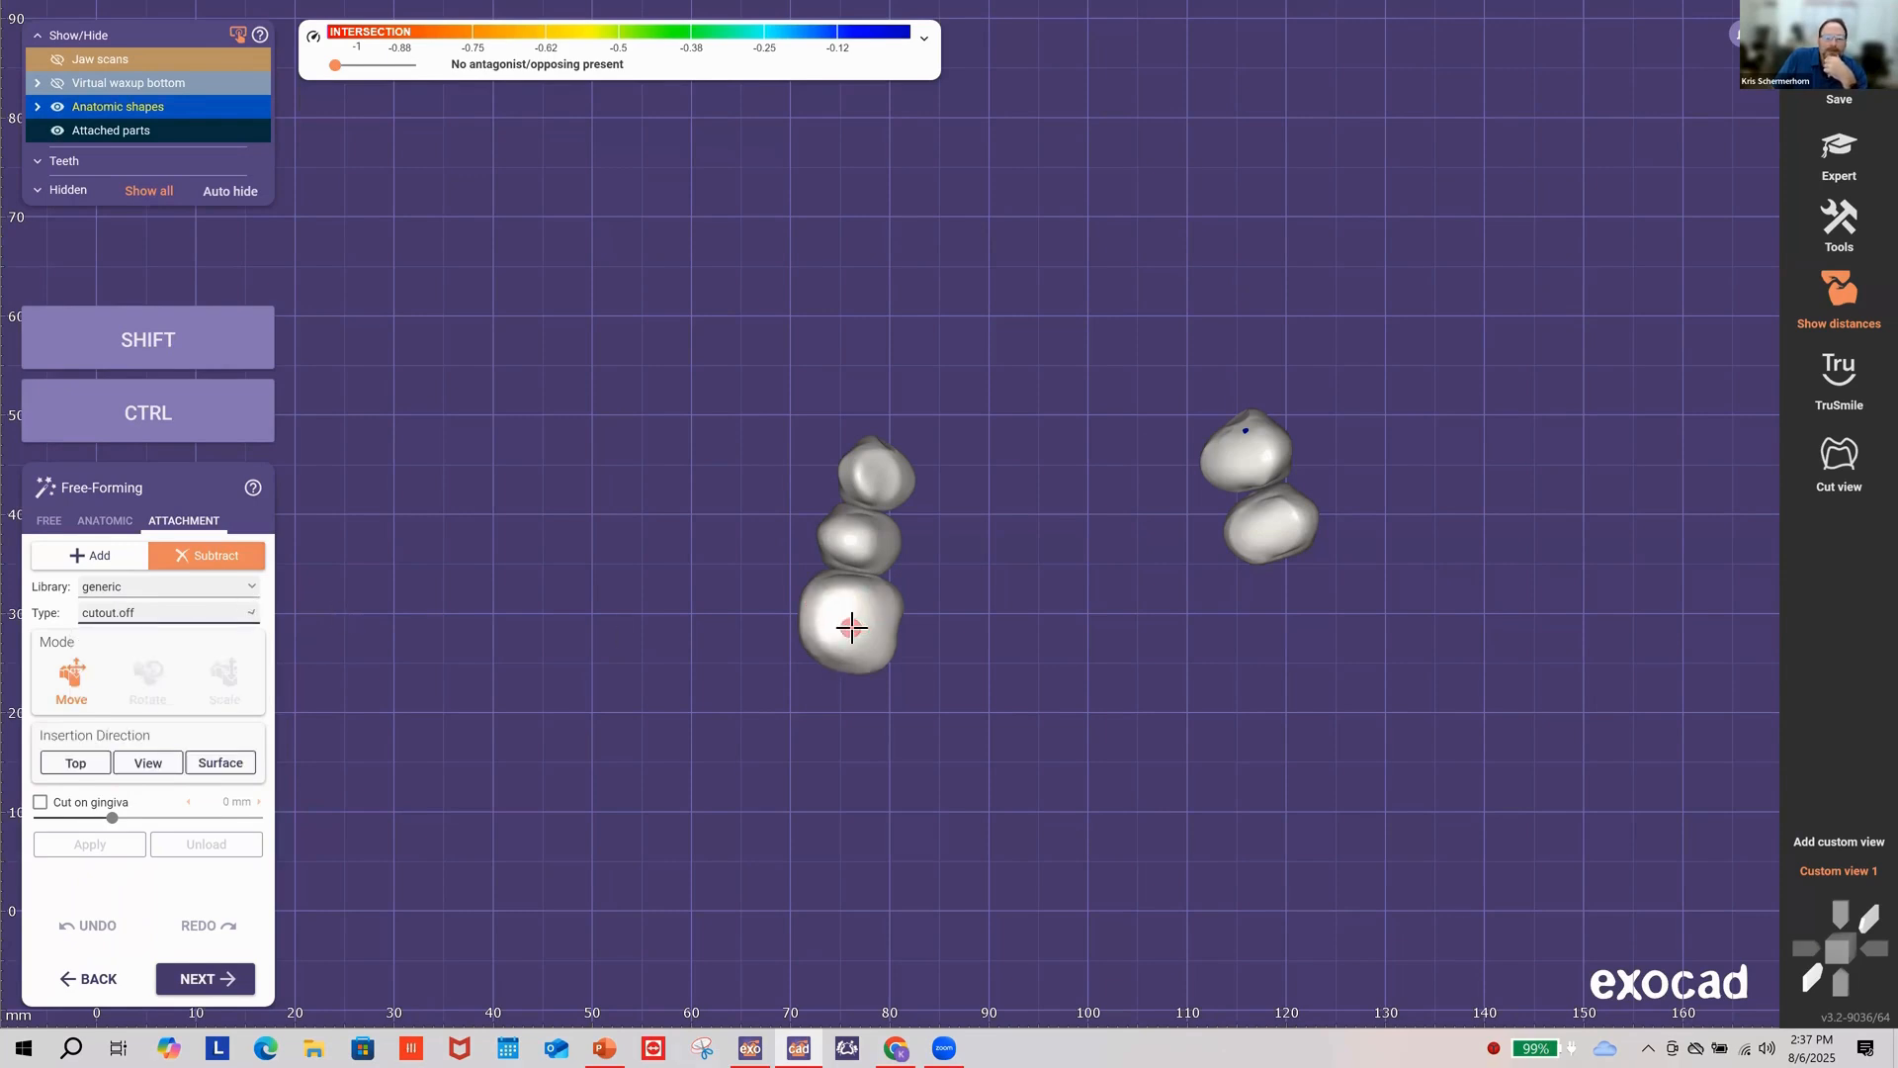
{"action": "right_click_drag", "start_coordinate": [857, 619], "coordinate": [855, 620]}
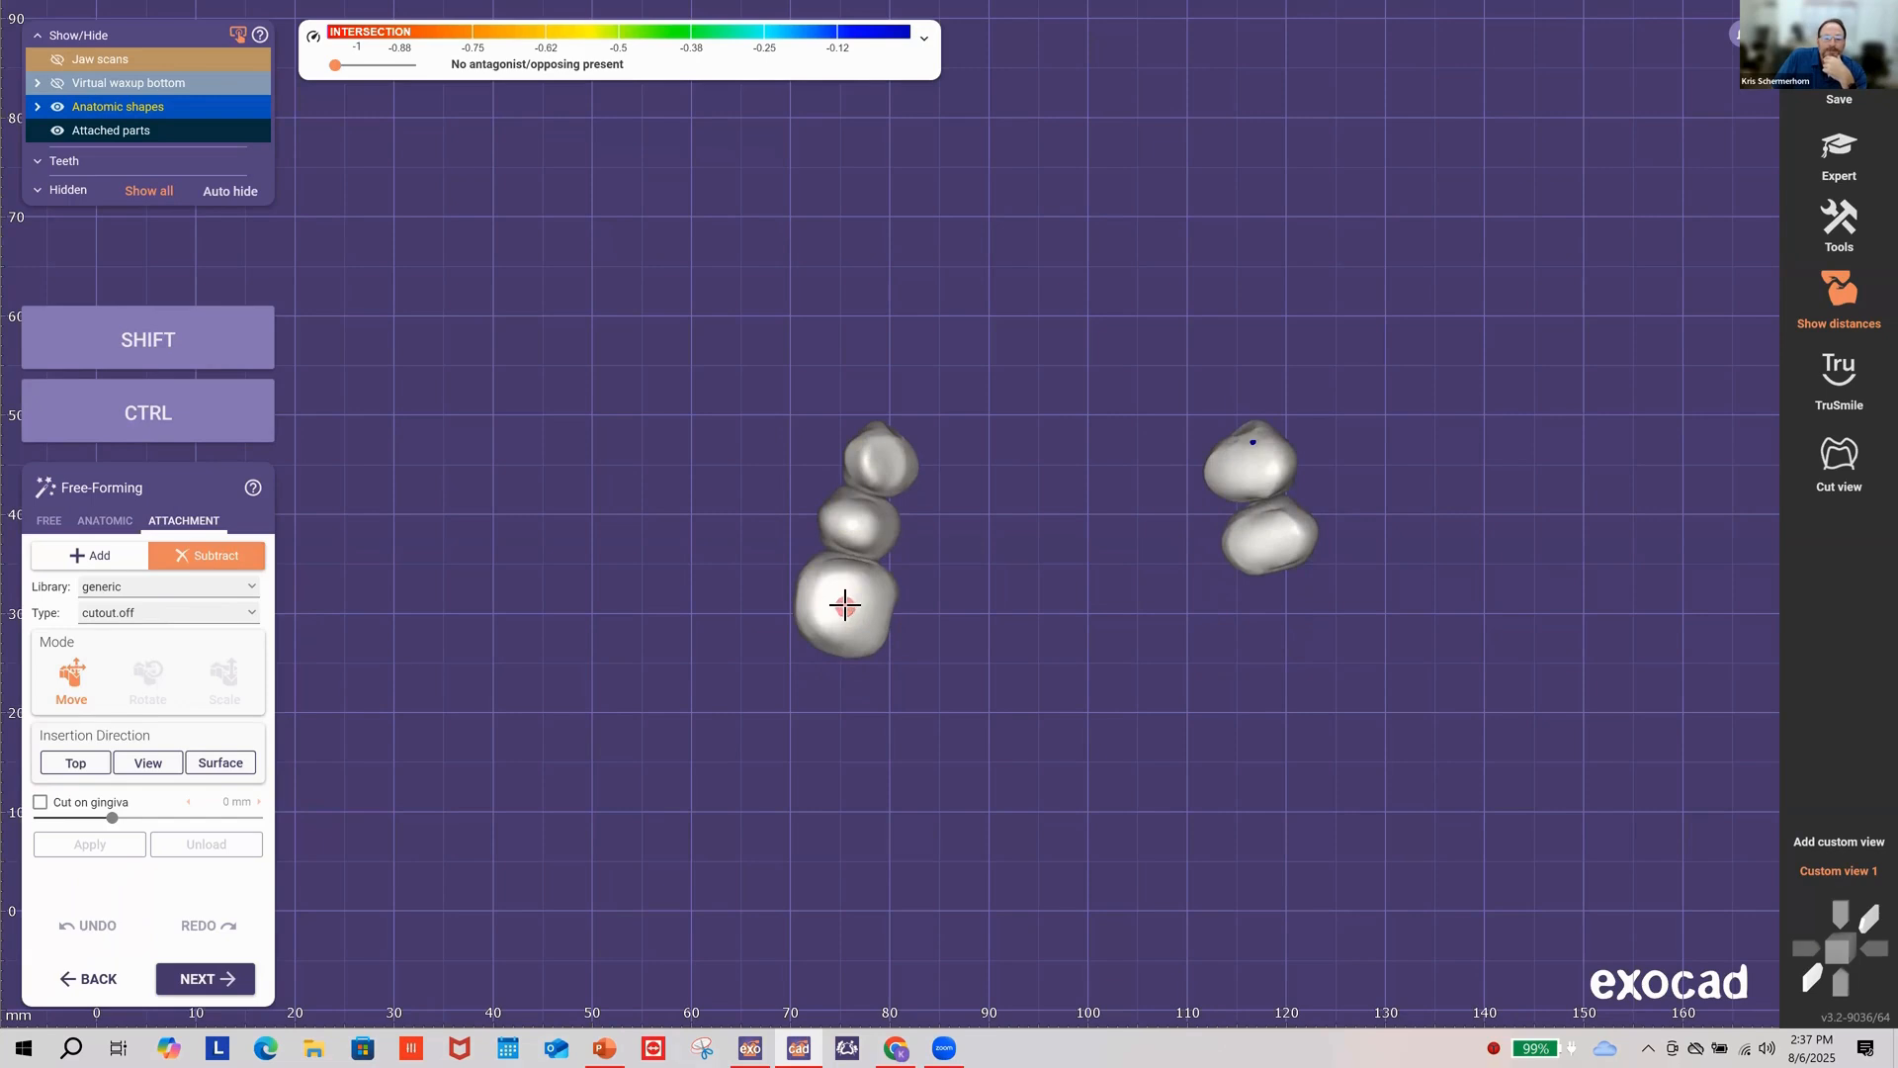
{"action": "left_click", "coordinate": [1060, 944]}
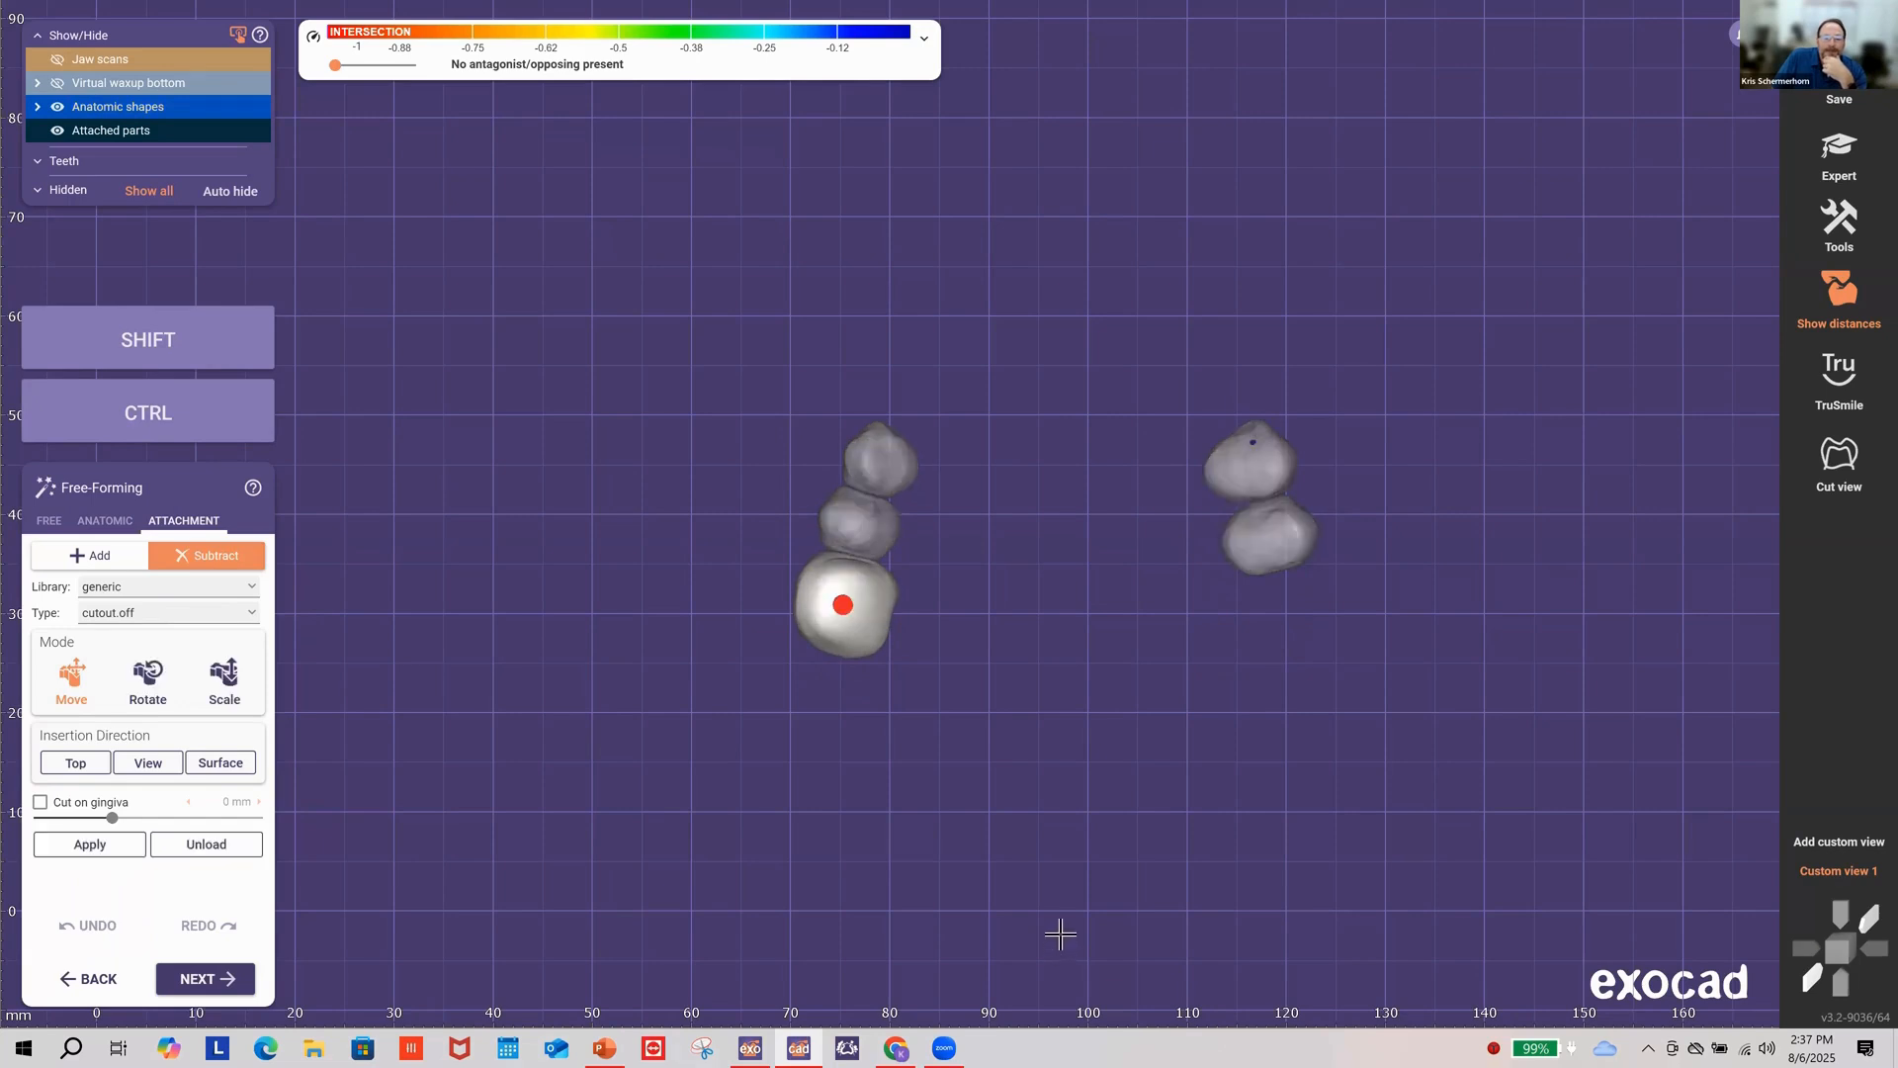
{"action": "left_click", "coordinate": [1830, 874]}
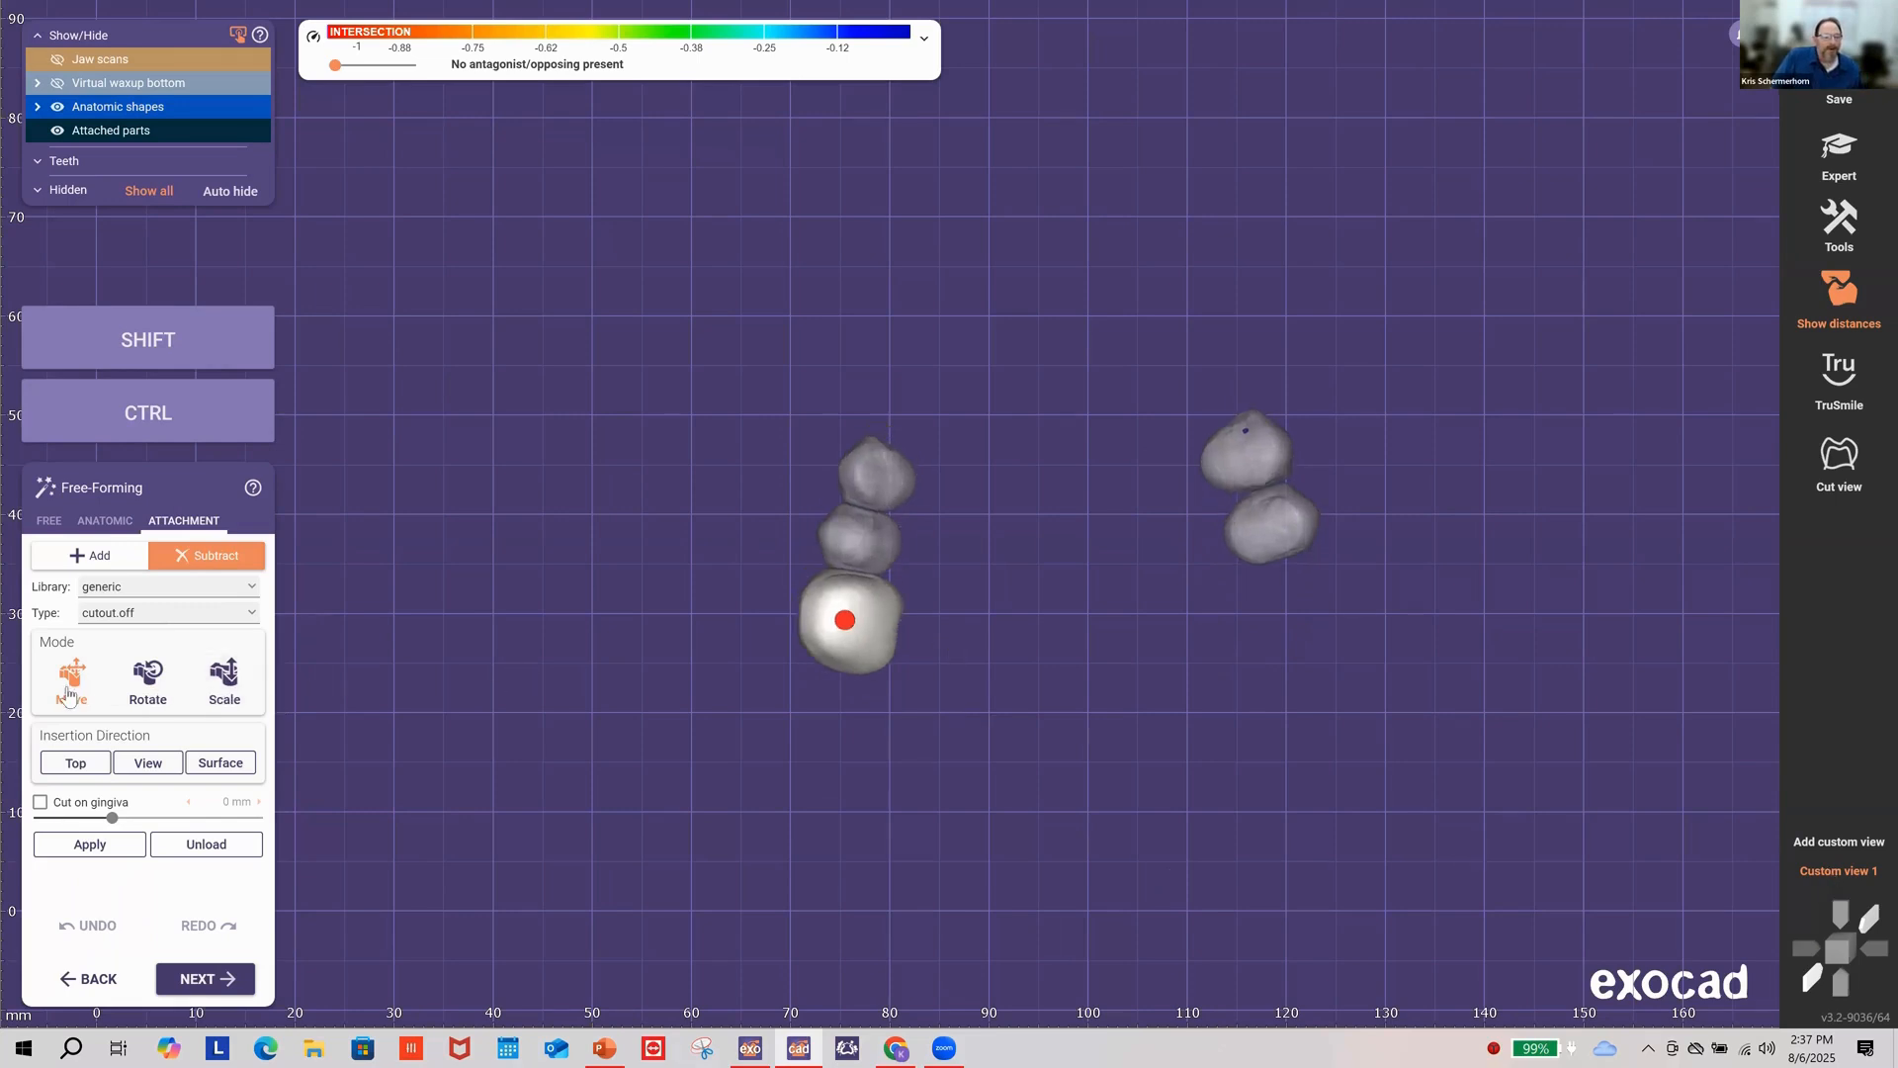
{"action": "left_click", "coordinate": [227, 682]}
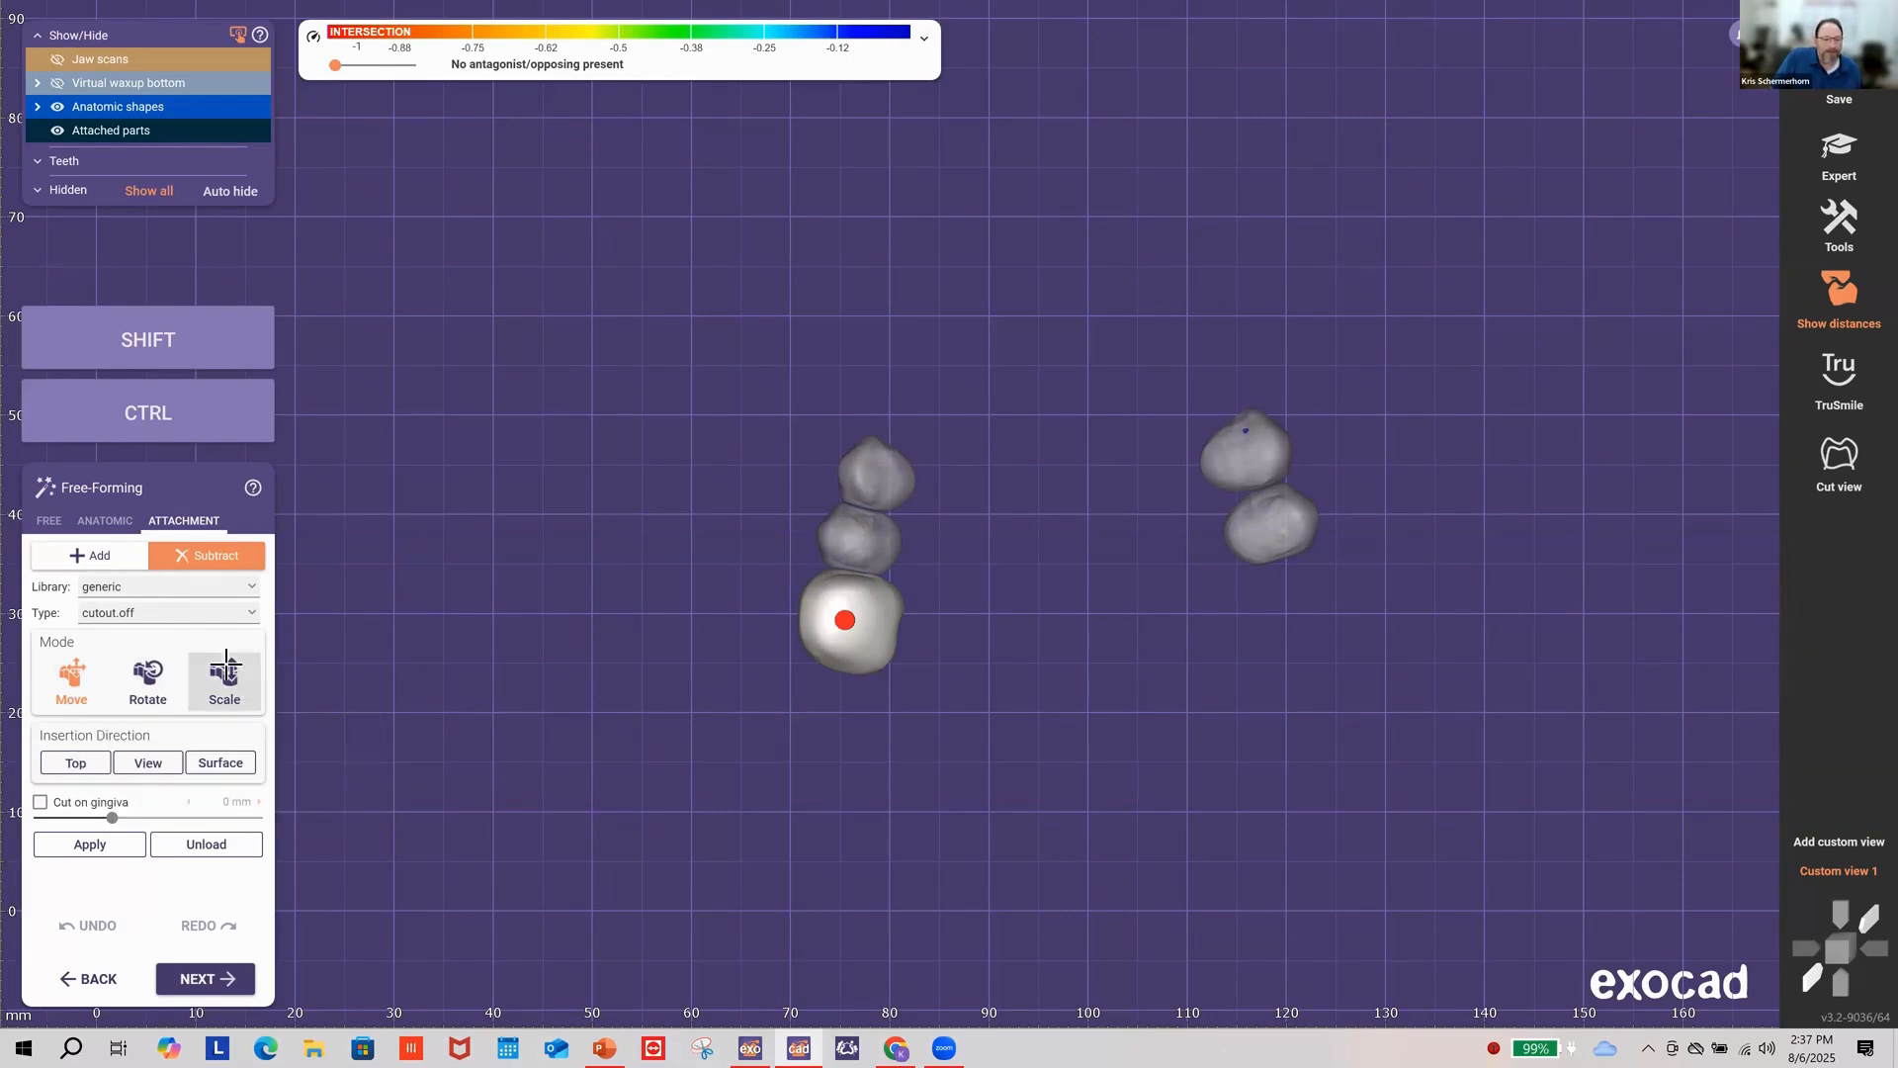
{"action": "scroll", "coordinate": [898, 615], "scroll_direction": "up", "scroll_amount": 5}
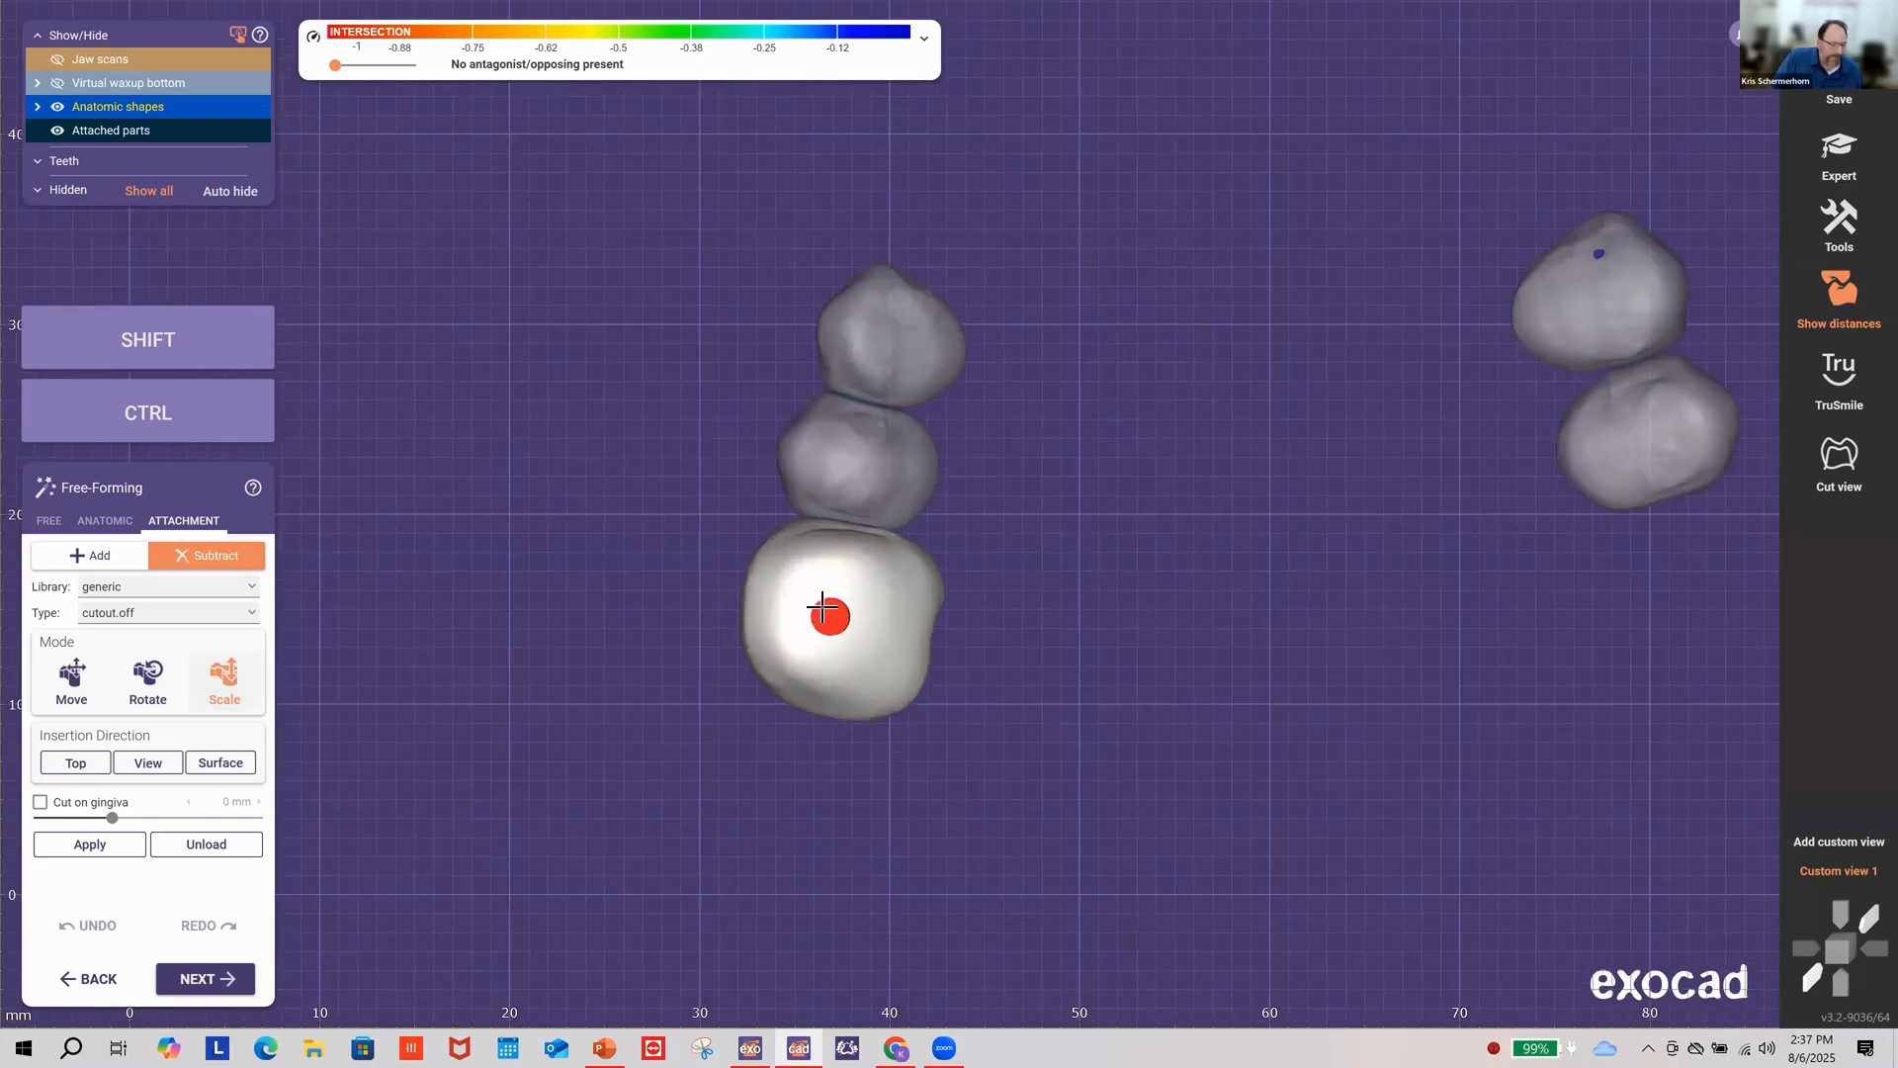
{"action": "key", "text": "shift"}
{"action": "left_click_drag", "start_coordinate": [820, 596], "coordinate": [835, 583], "text": "shift"}
{"action": "key", "text": "shift"}
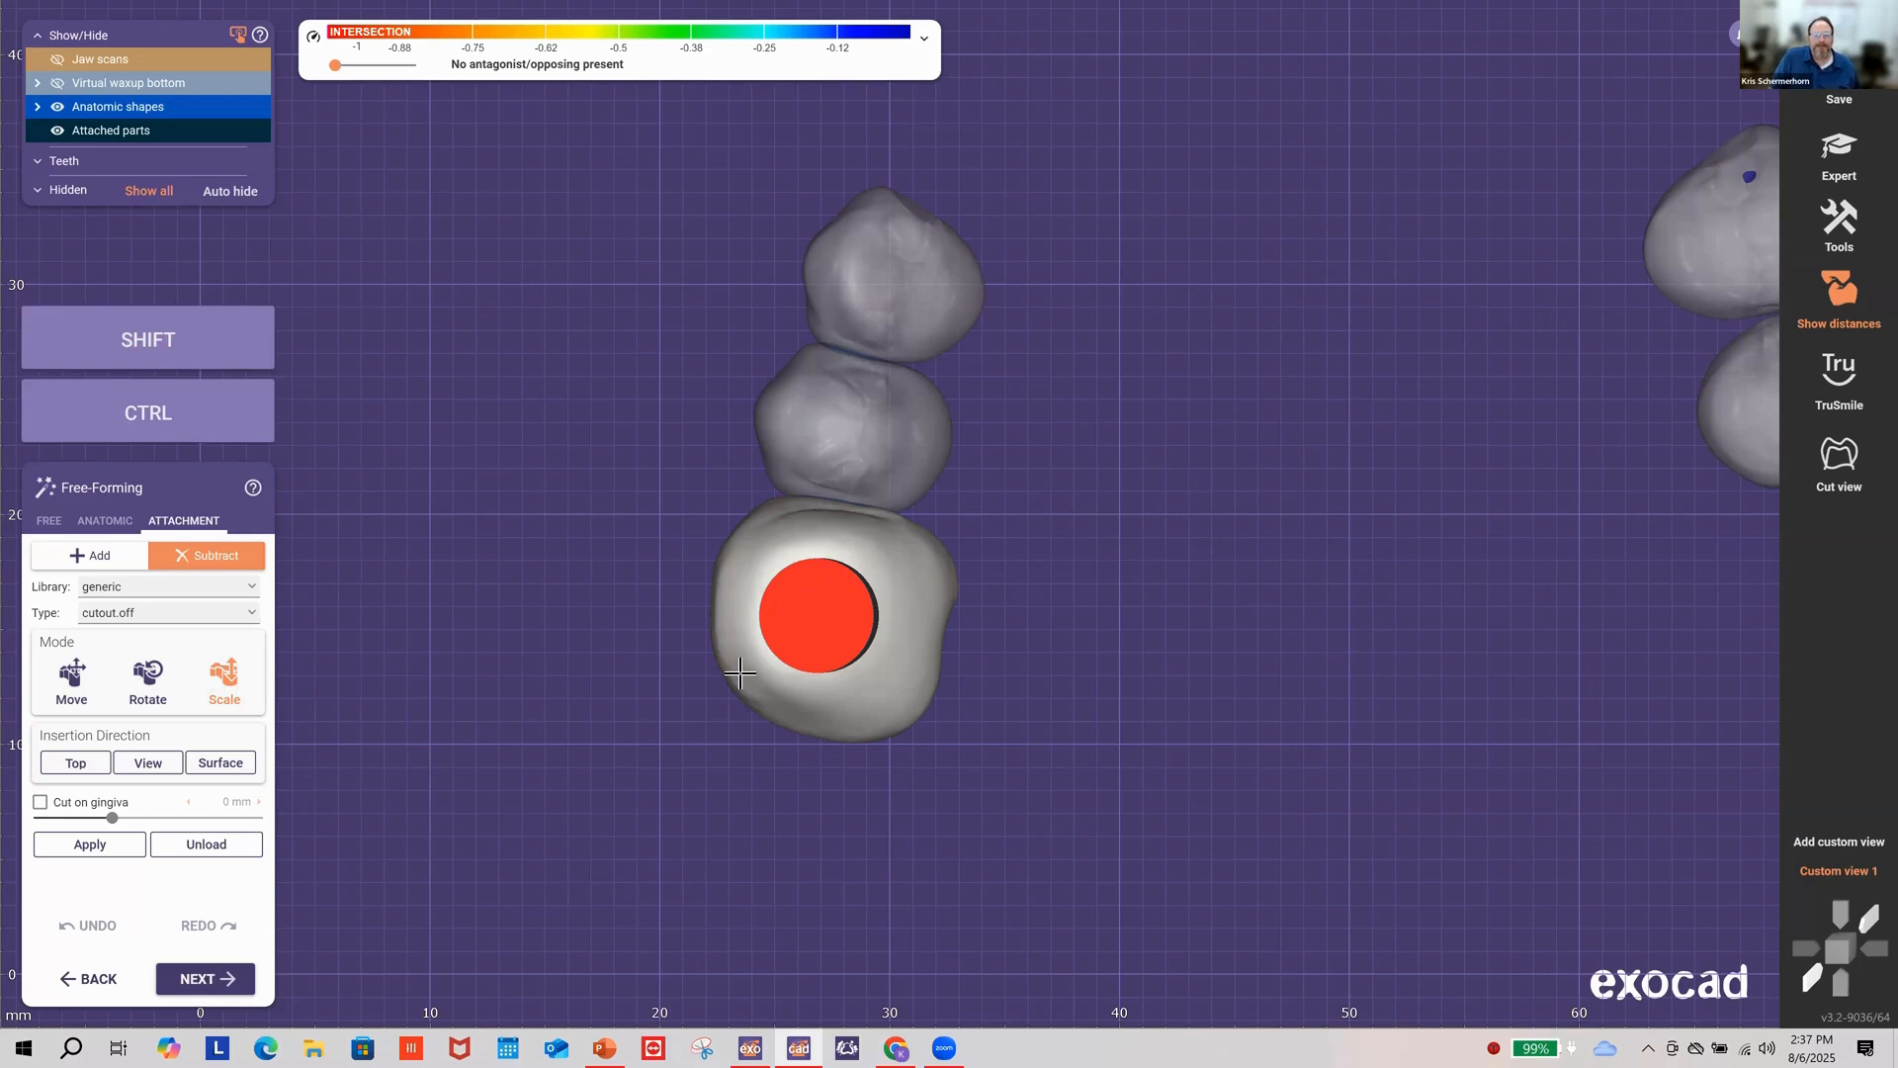
Step: Make the teeth translucent to check the cylinder's depth, then tilt the cutout slightly
{"action": "right_click_drag", "start_coordinate": [559, 455], "coordinate": [555, 453]}
{"action": "mouse_move", "coordinate": [117, 110]}
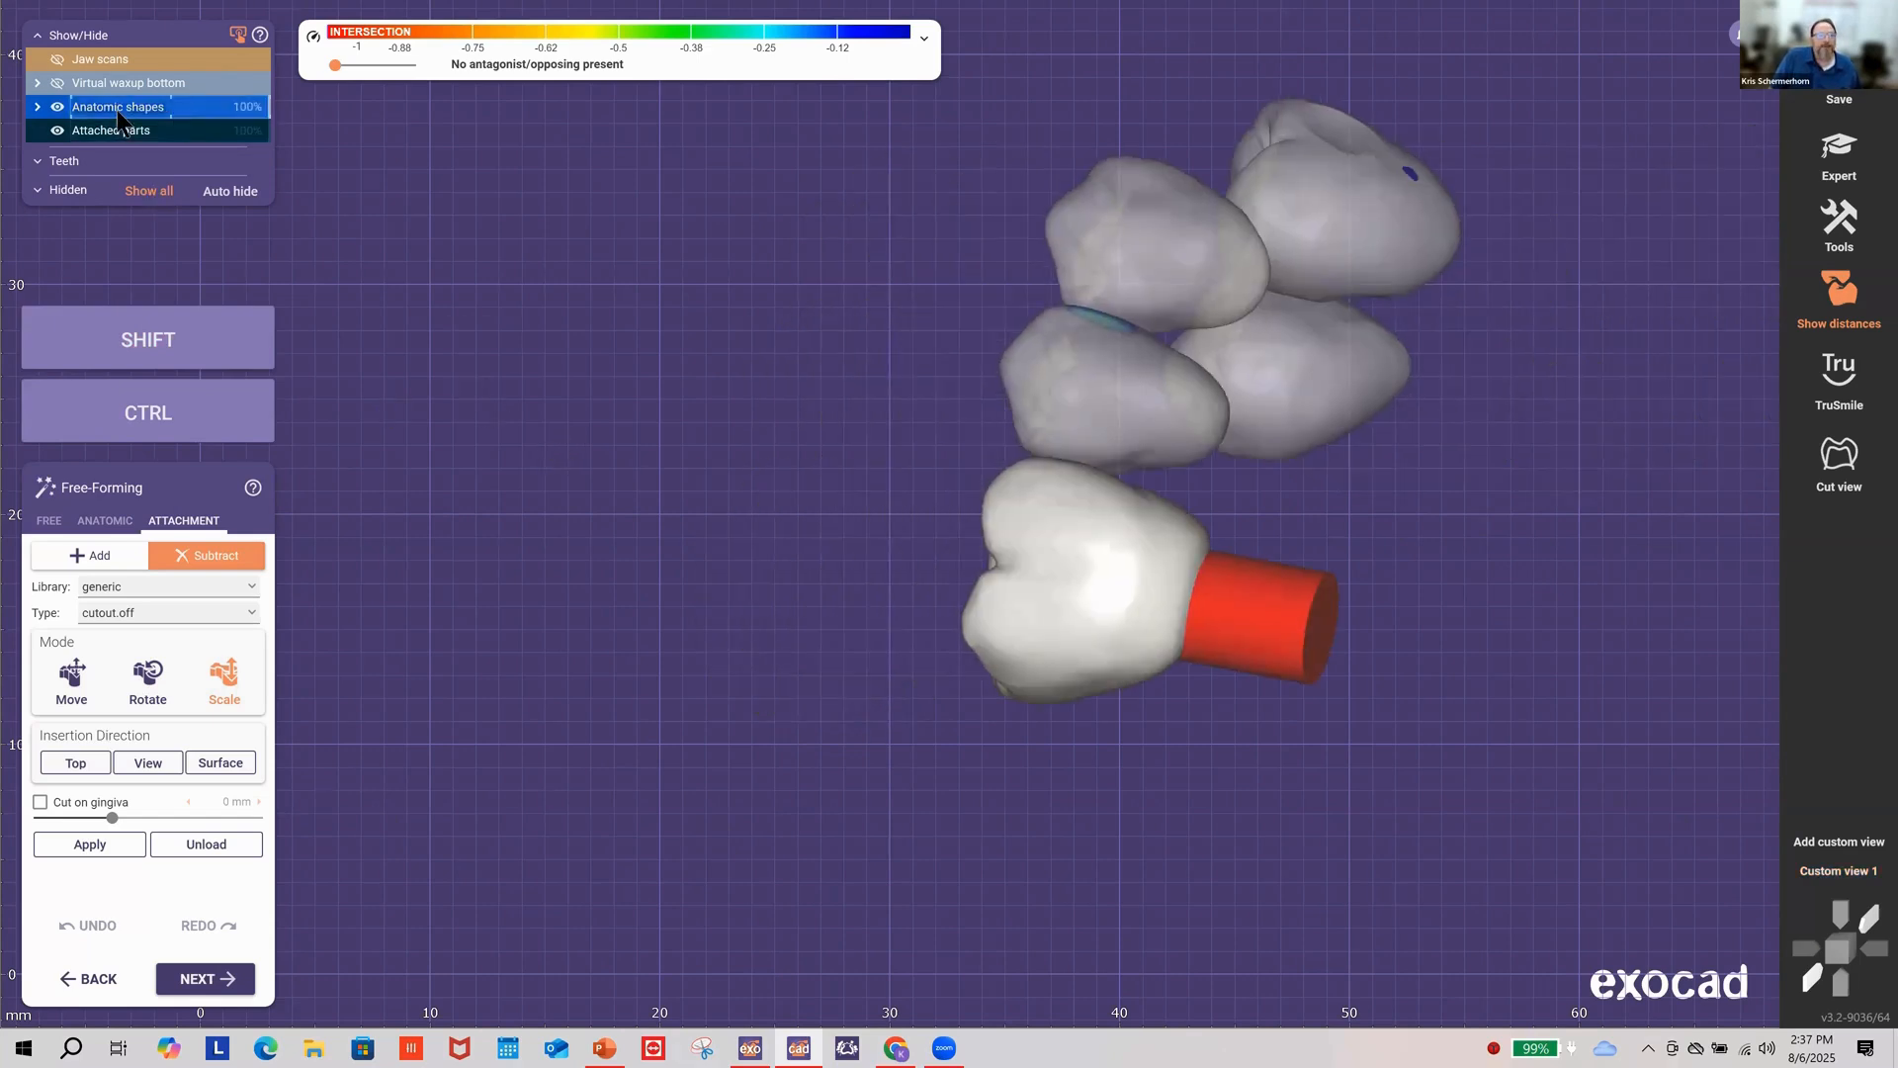
{"action": "left_click", "coordinate": [205, 109]}
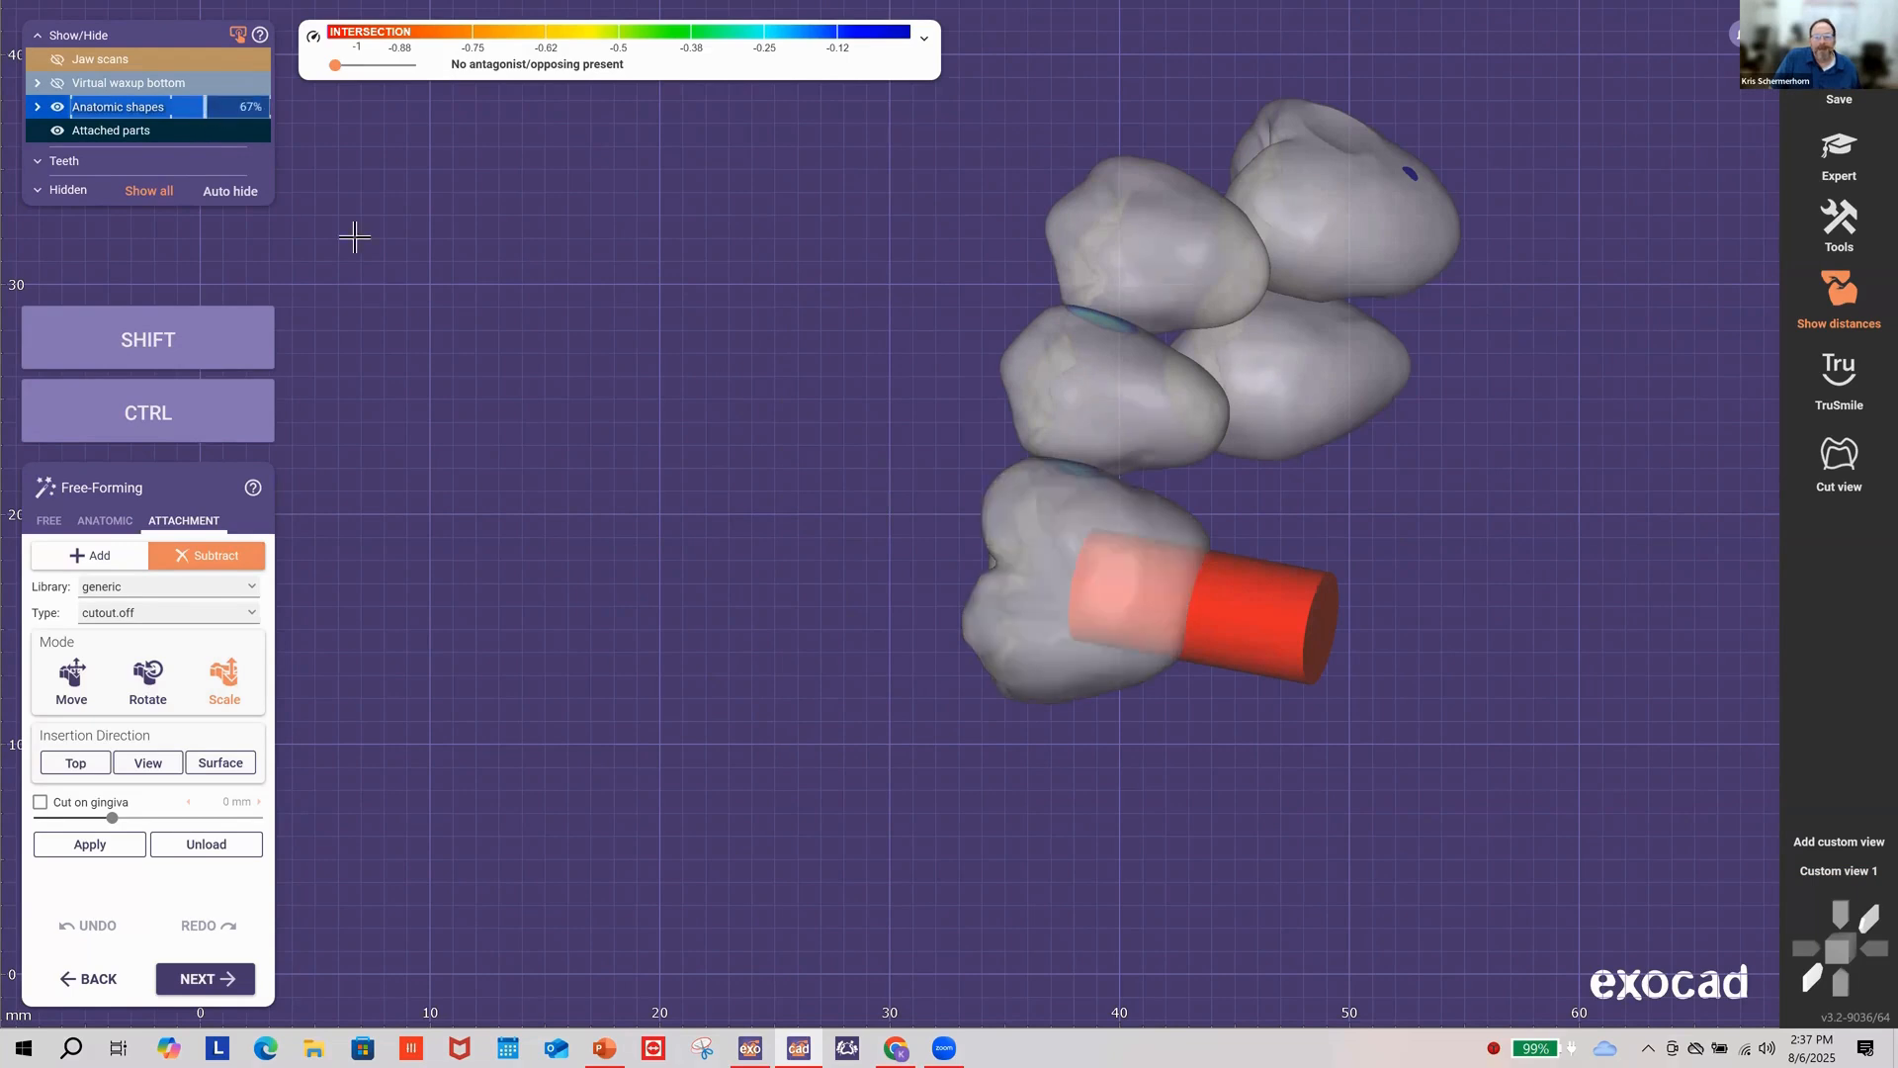
{"action": "right_click_drag", "start_coordinate": [627, 407], "coordinate": [666, 428]}
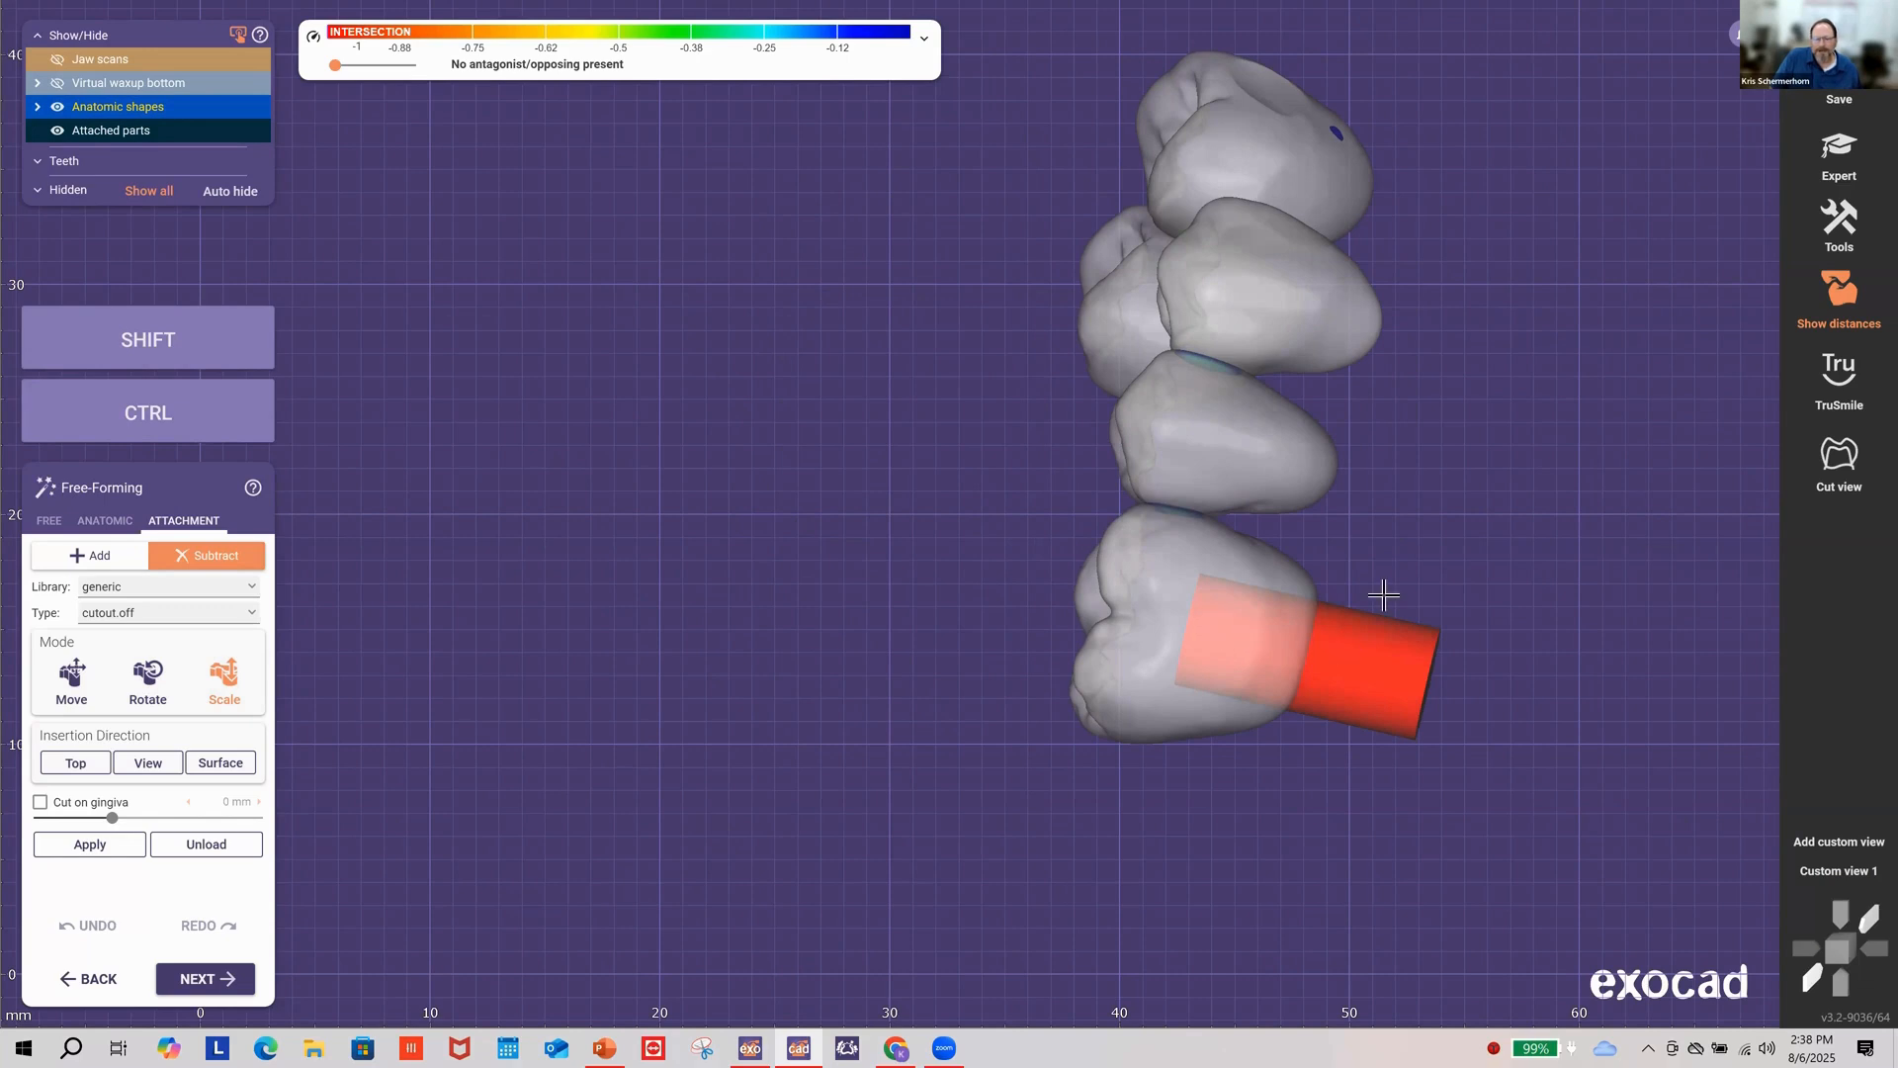
{"action": "right_click_drag", "start_coordinate": [1368, 551], "coordinate": [1327, 710]}
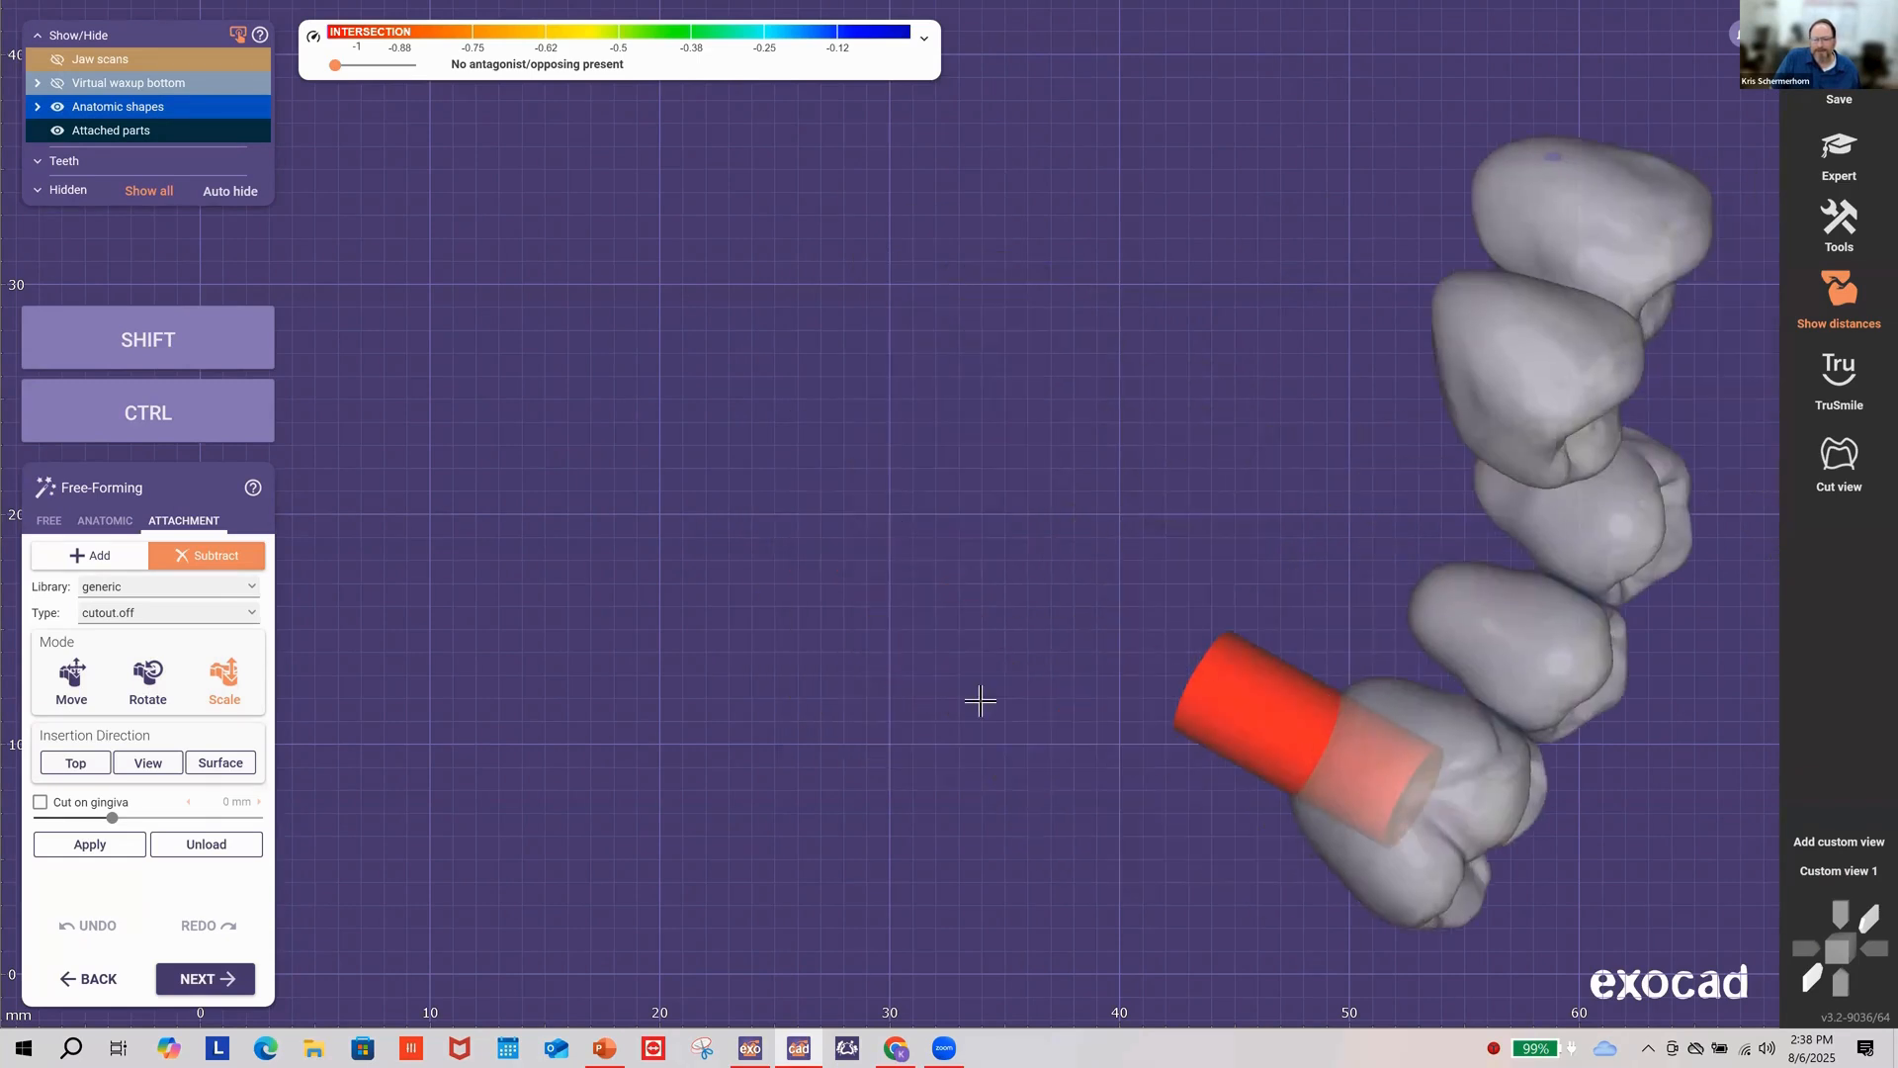
{"action": "right_click_drag", "start_coordinate": [981, 701], "coordinate": [1816, 875]}
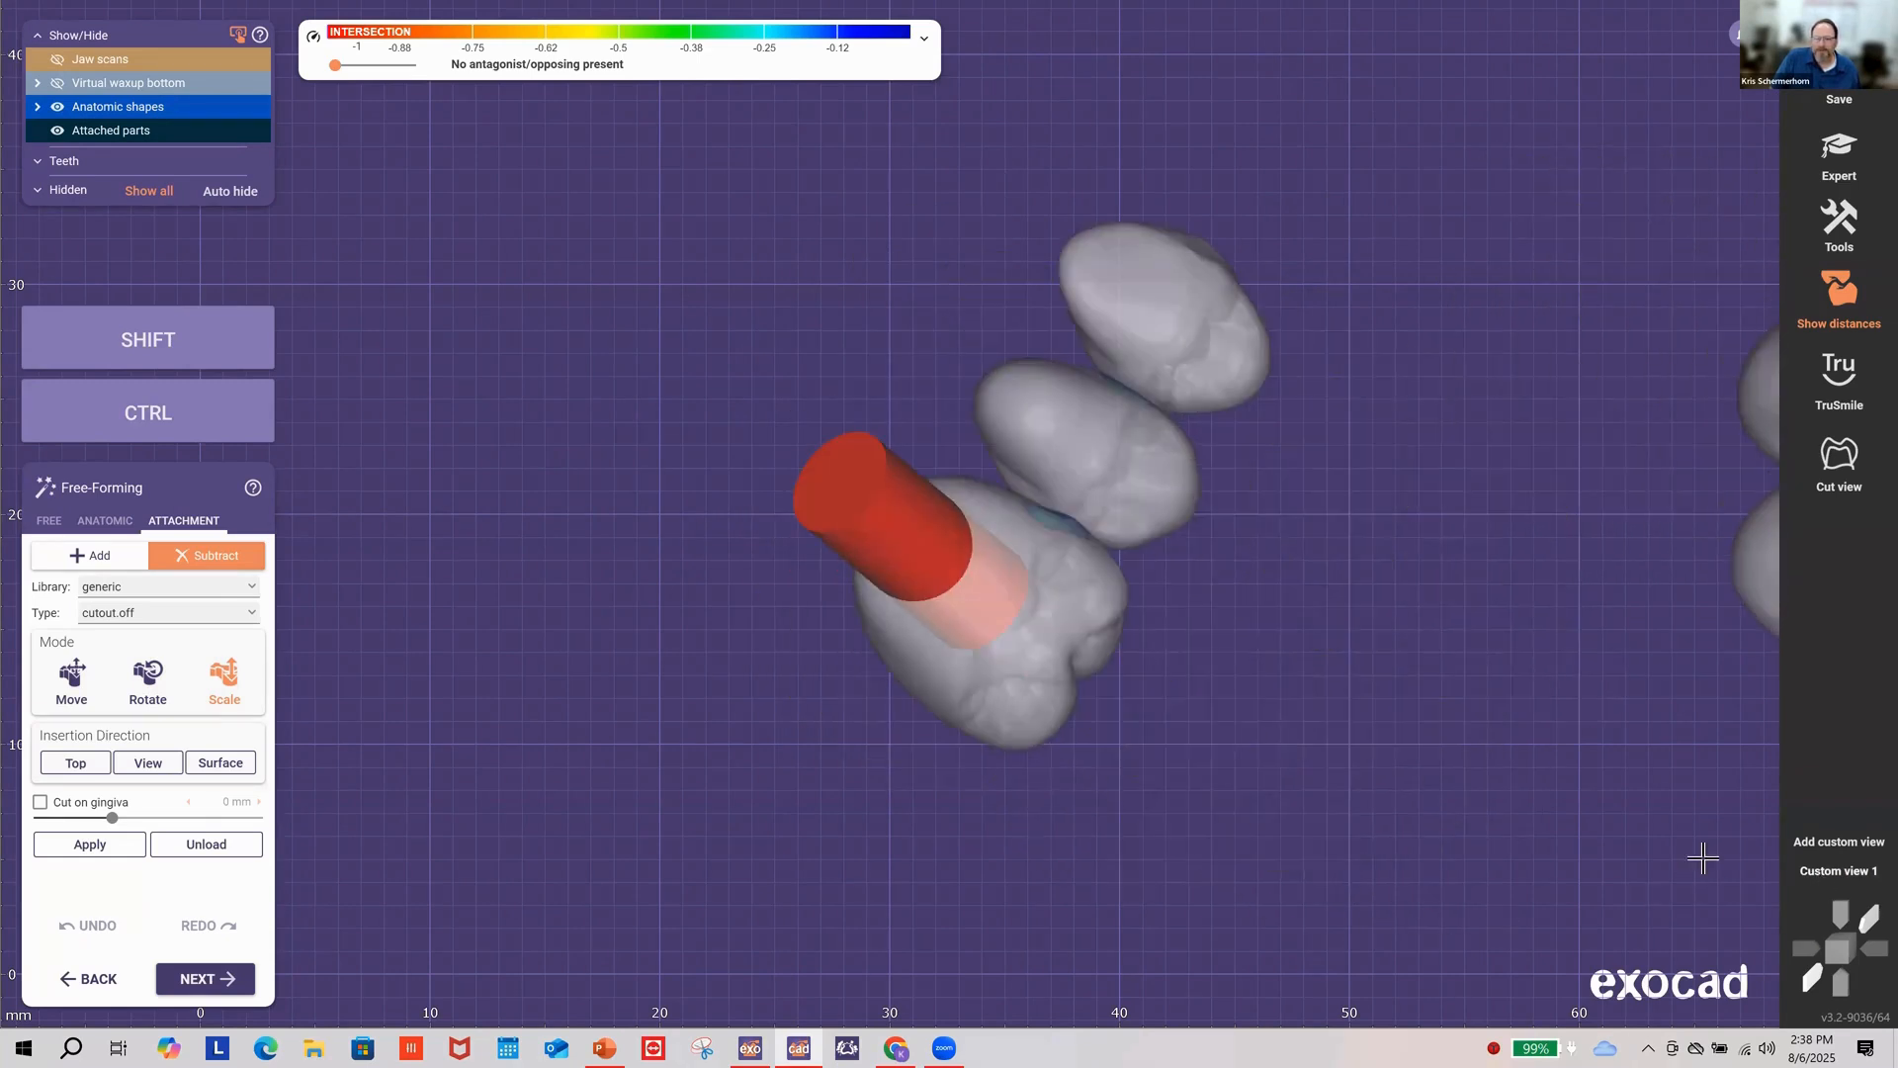
{"action": "left_click", "coordinate": [1837, 871]}
{"action": "scroll", "coordinate": [852, 583], "scroll_direction": "up", "scroll_amount": 5}
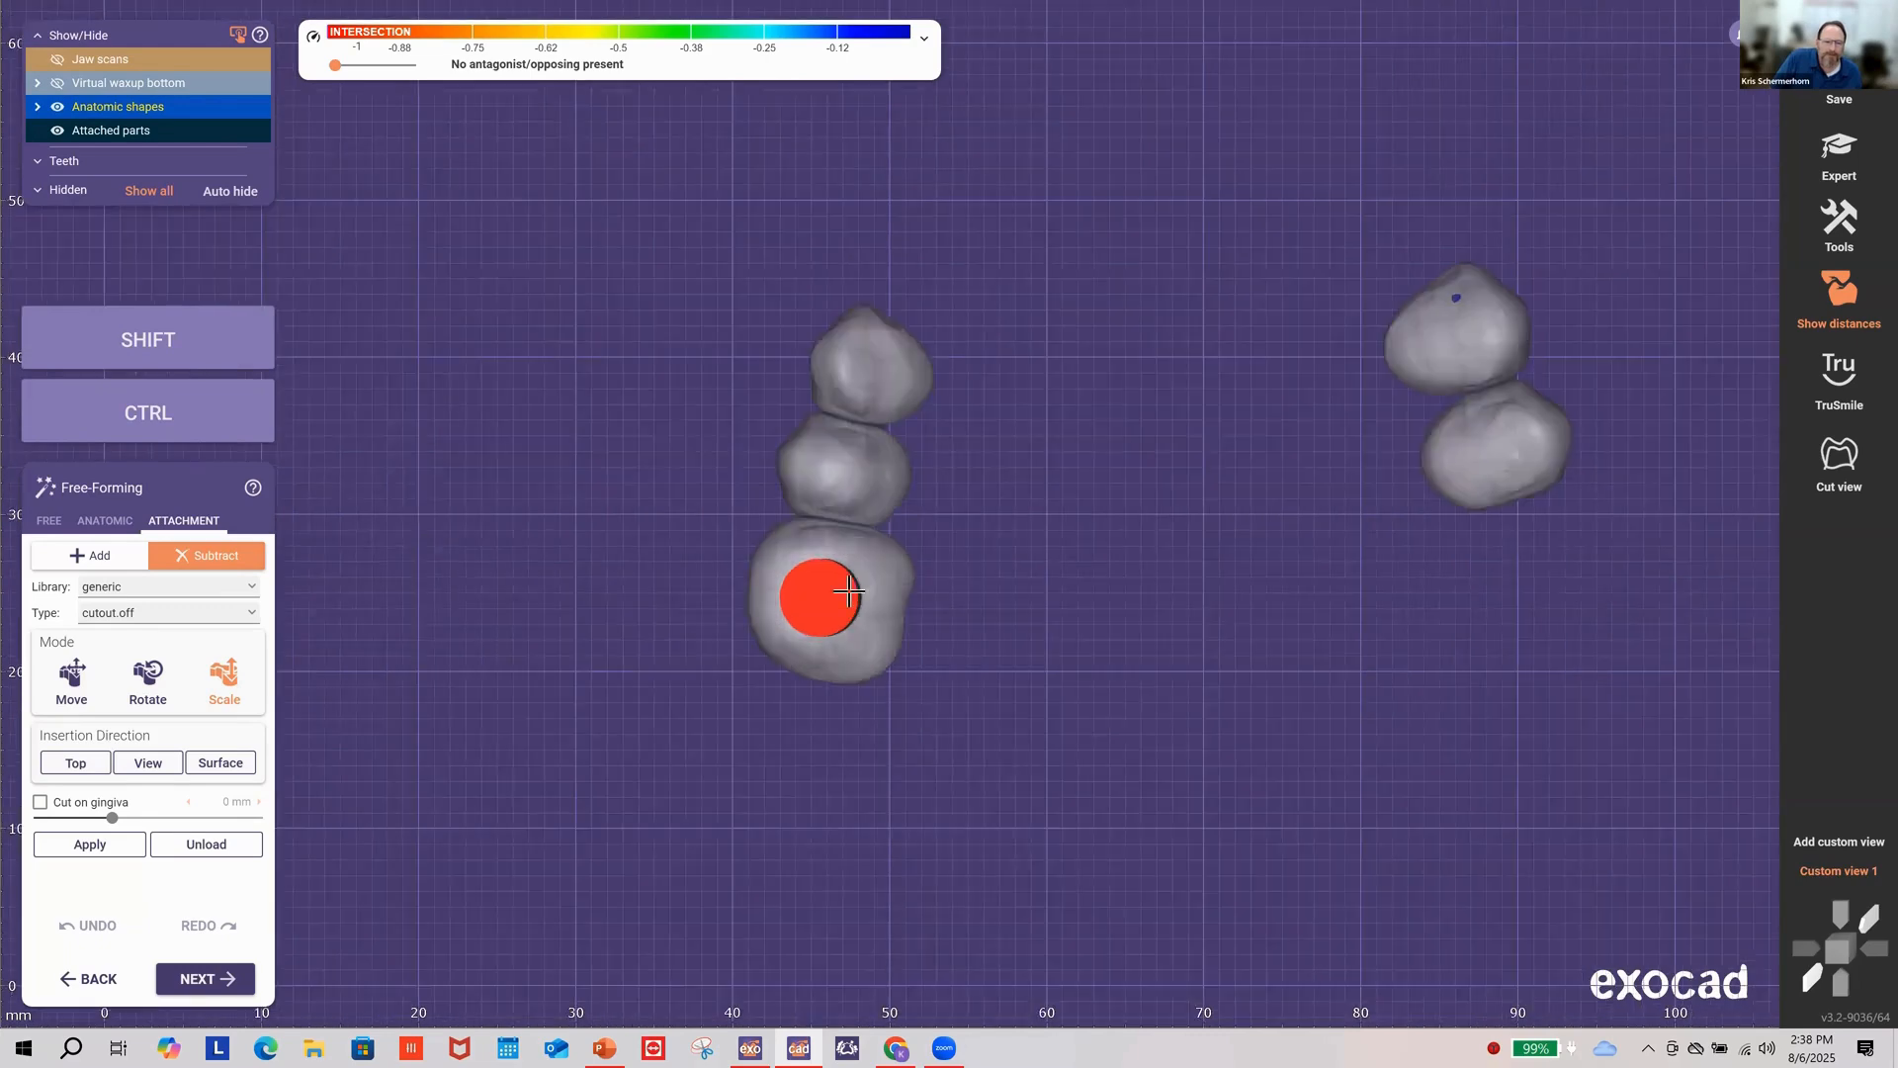
{"action": "left_click", "coordinate": [151, 680]}
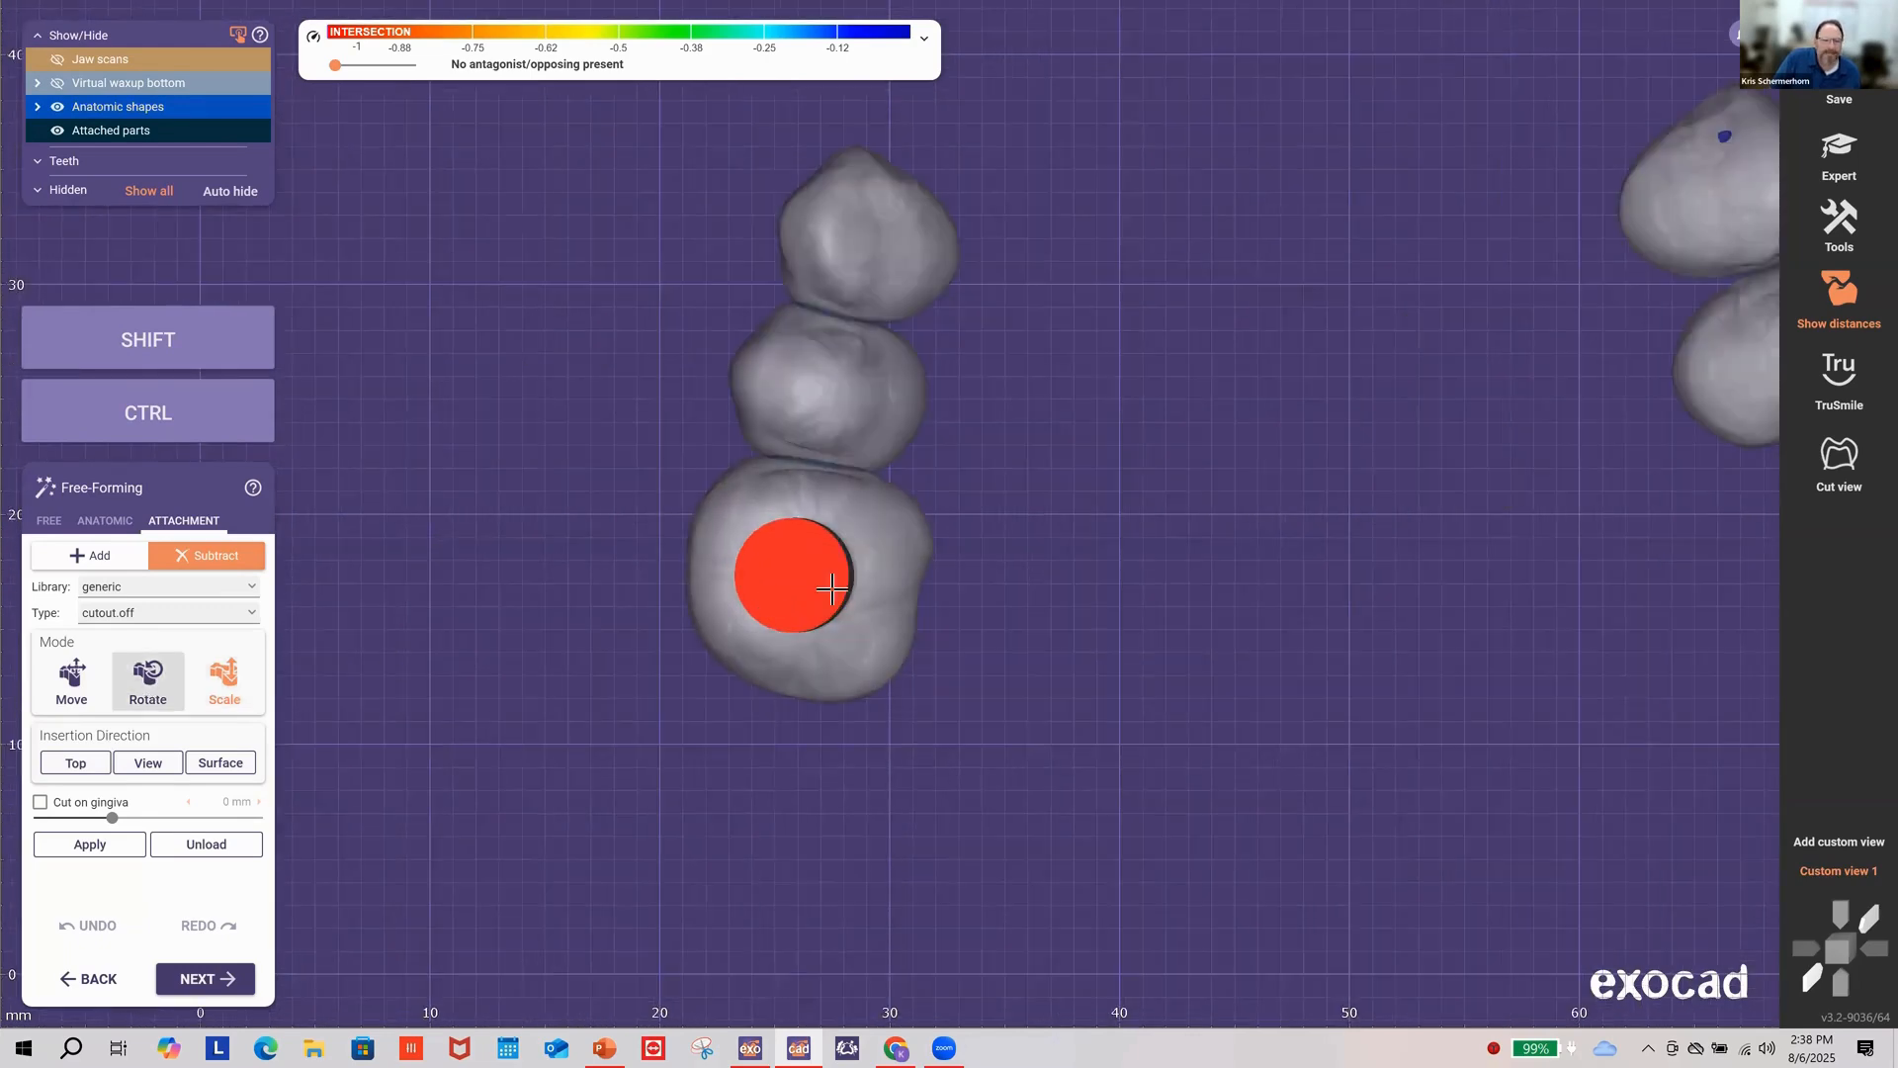
{"action": "left_click_drag", "start_coordinate": [786, 596], "coordinate": [791, 597], "text": "shift"}
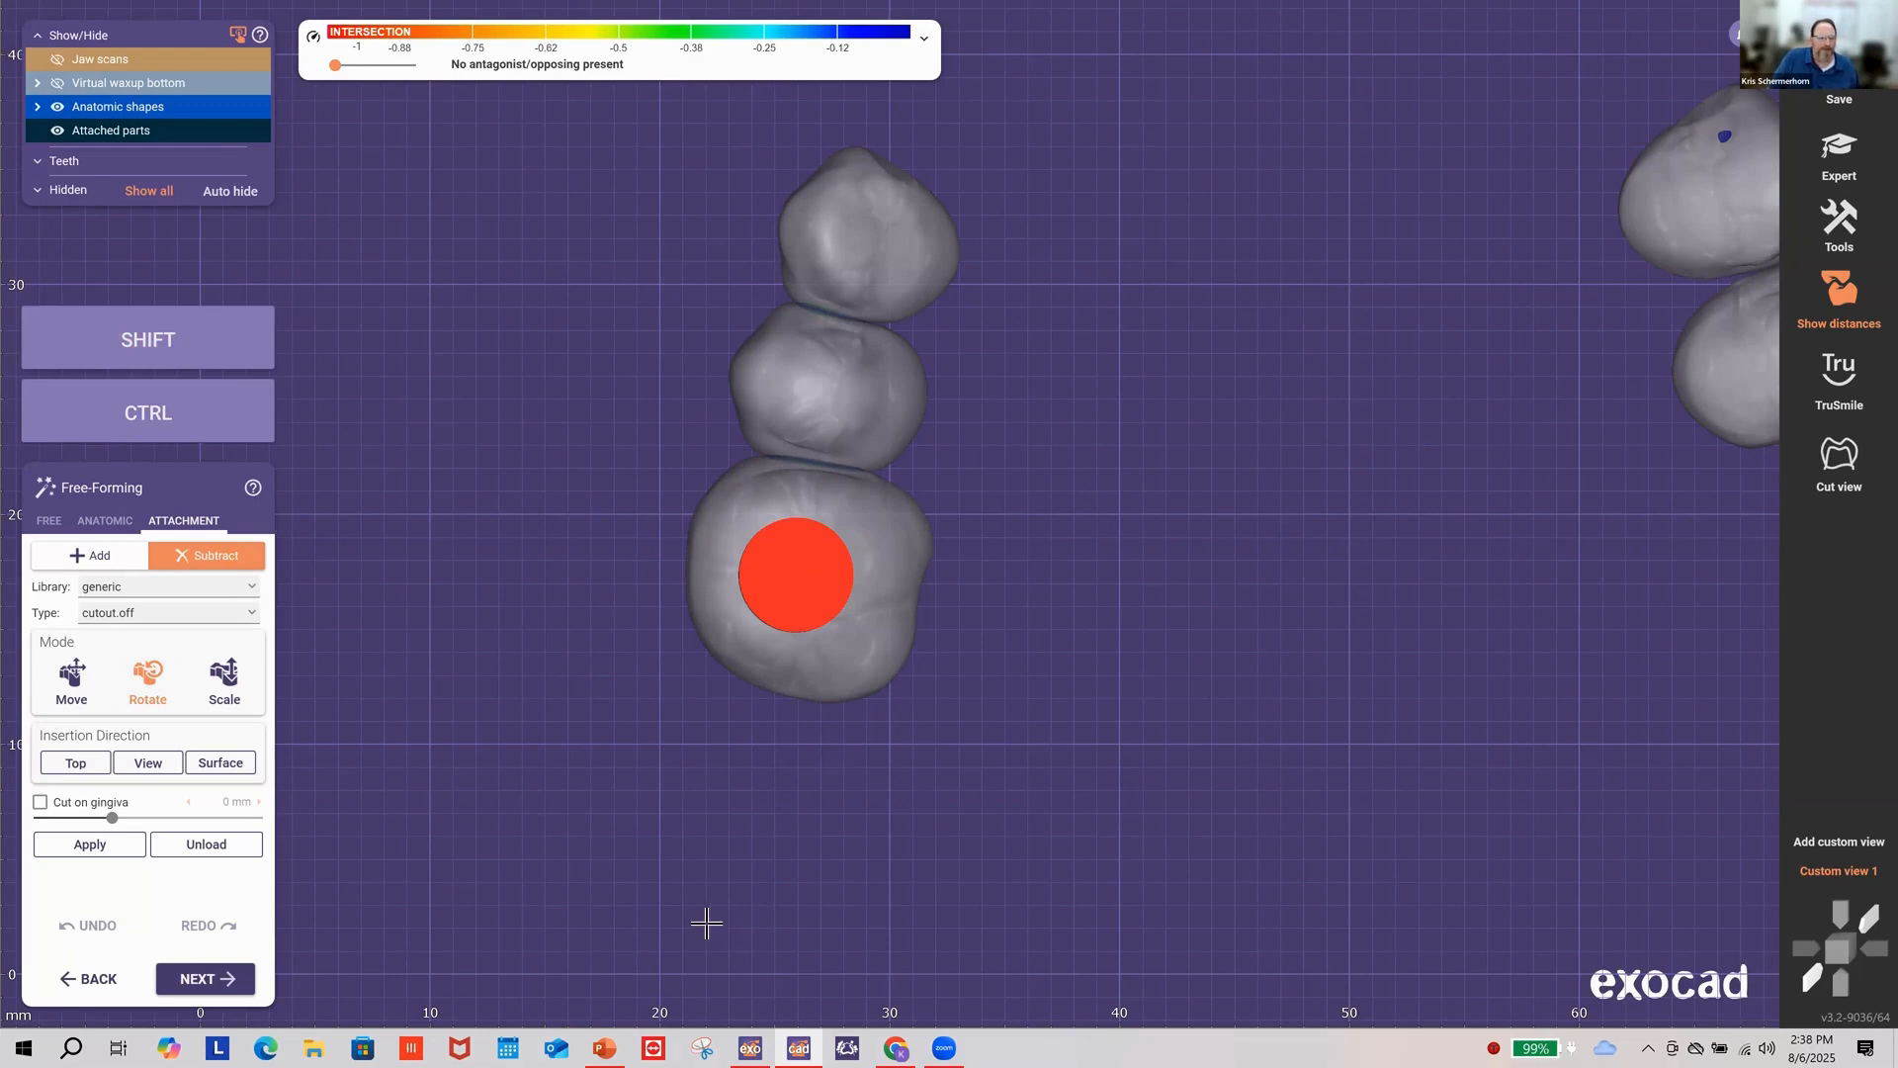
Step: Subtract the lower tooth's cutout, then shrink and reposition the middle tooth's cutout
{"action": "left_click", "coordinate": [99, 844]}
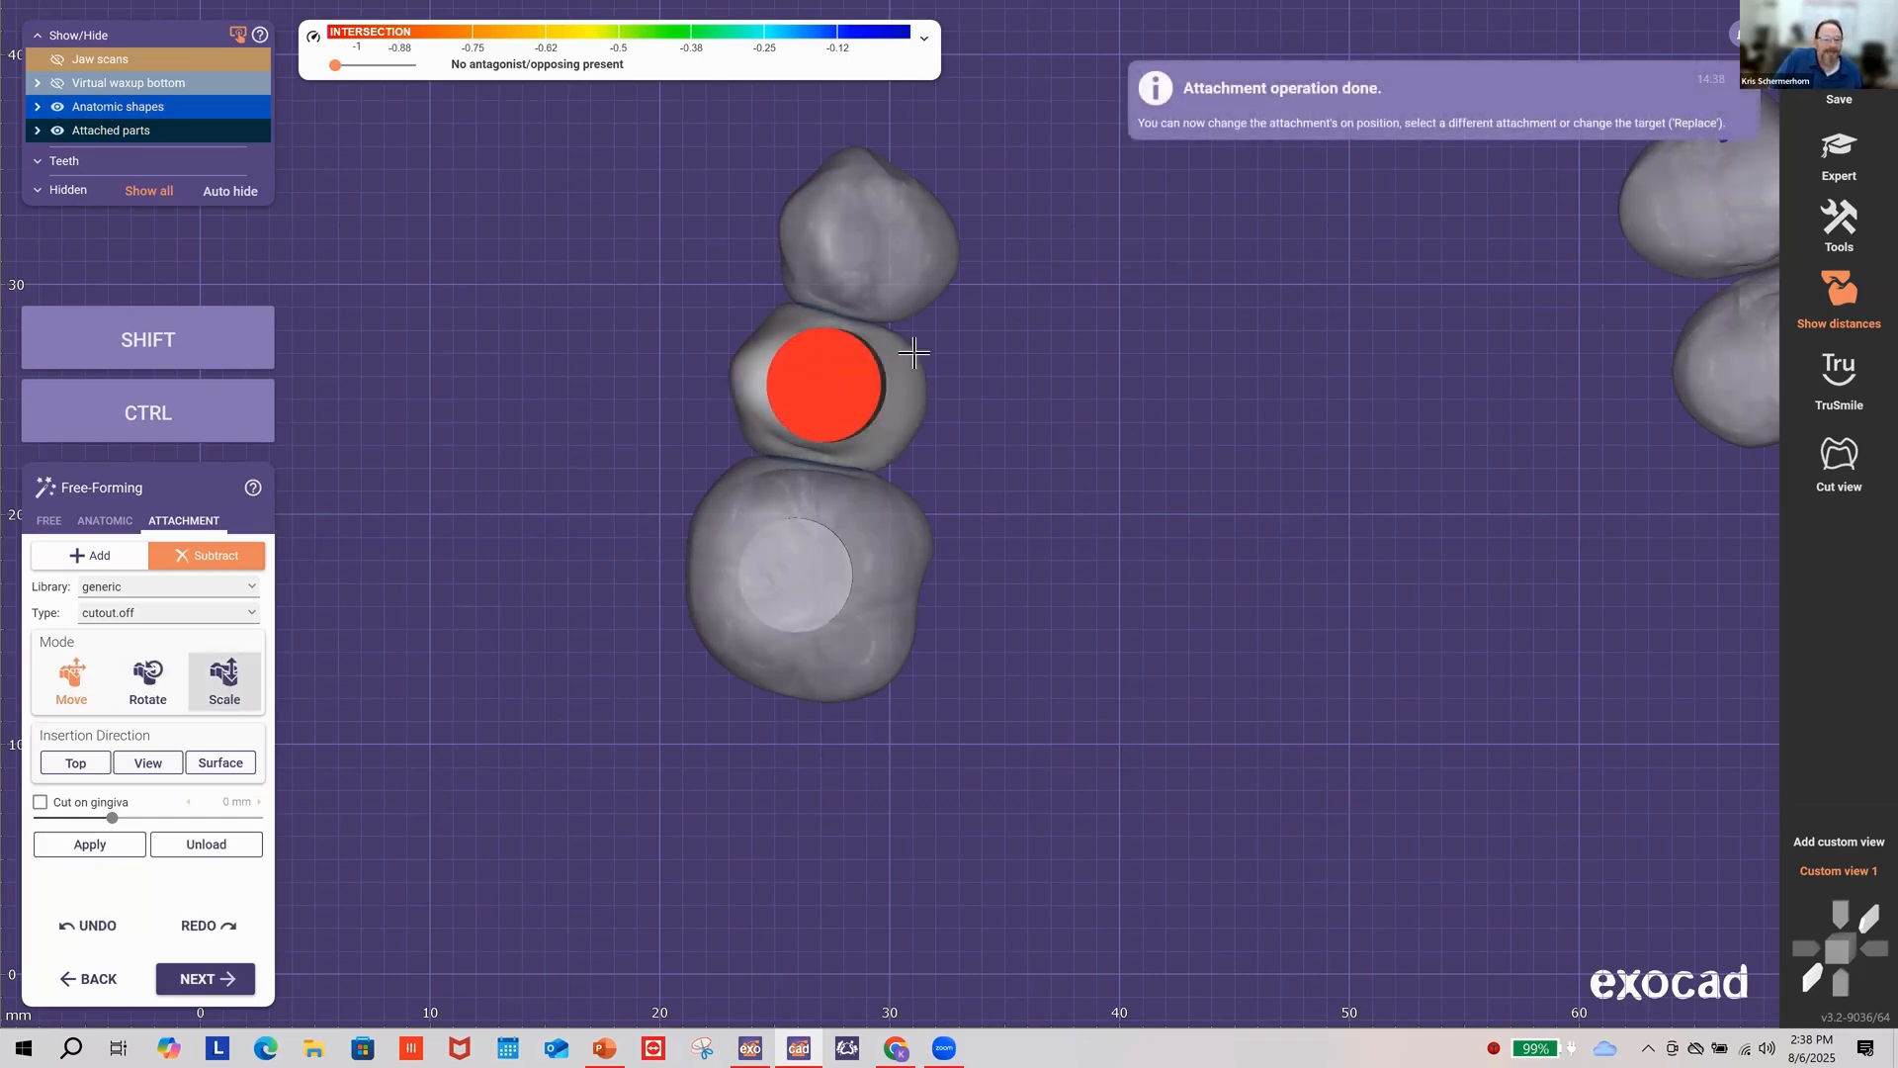
{"action": "key", "text": "ctrl+shift"}
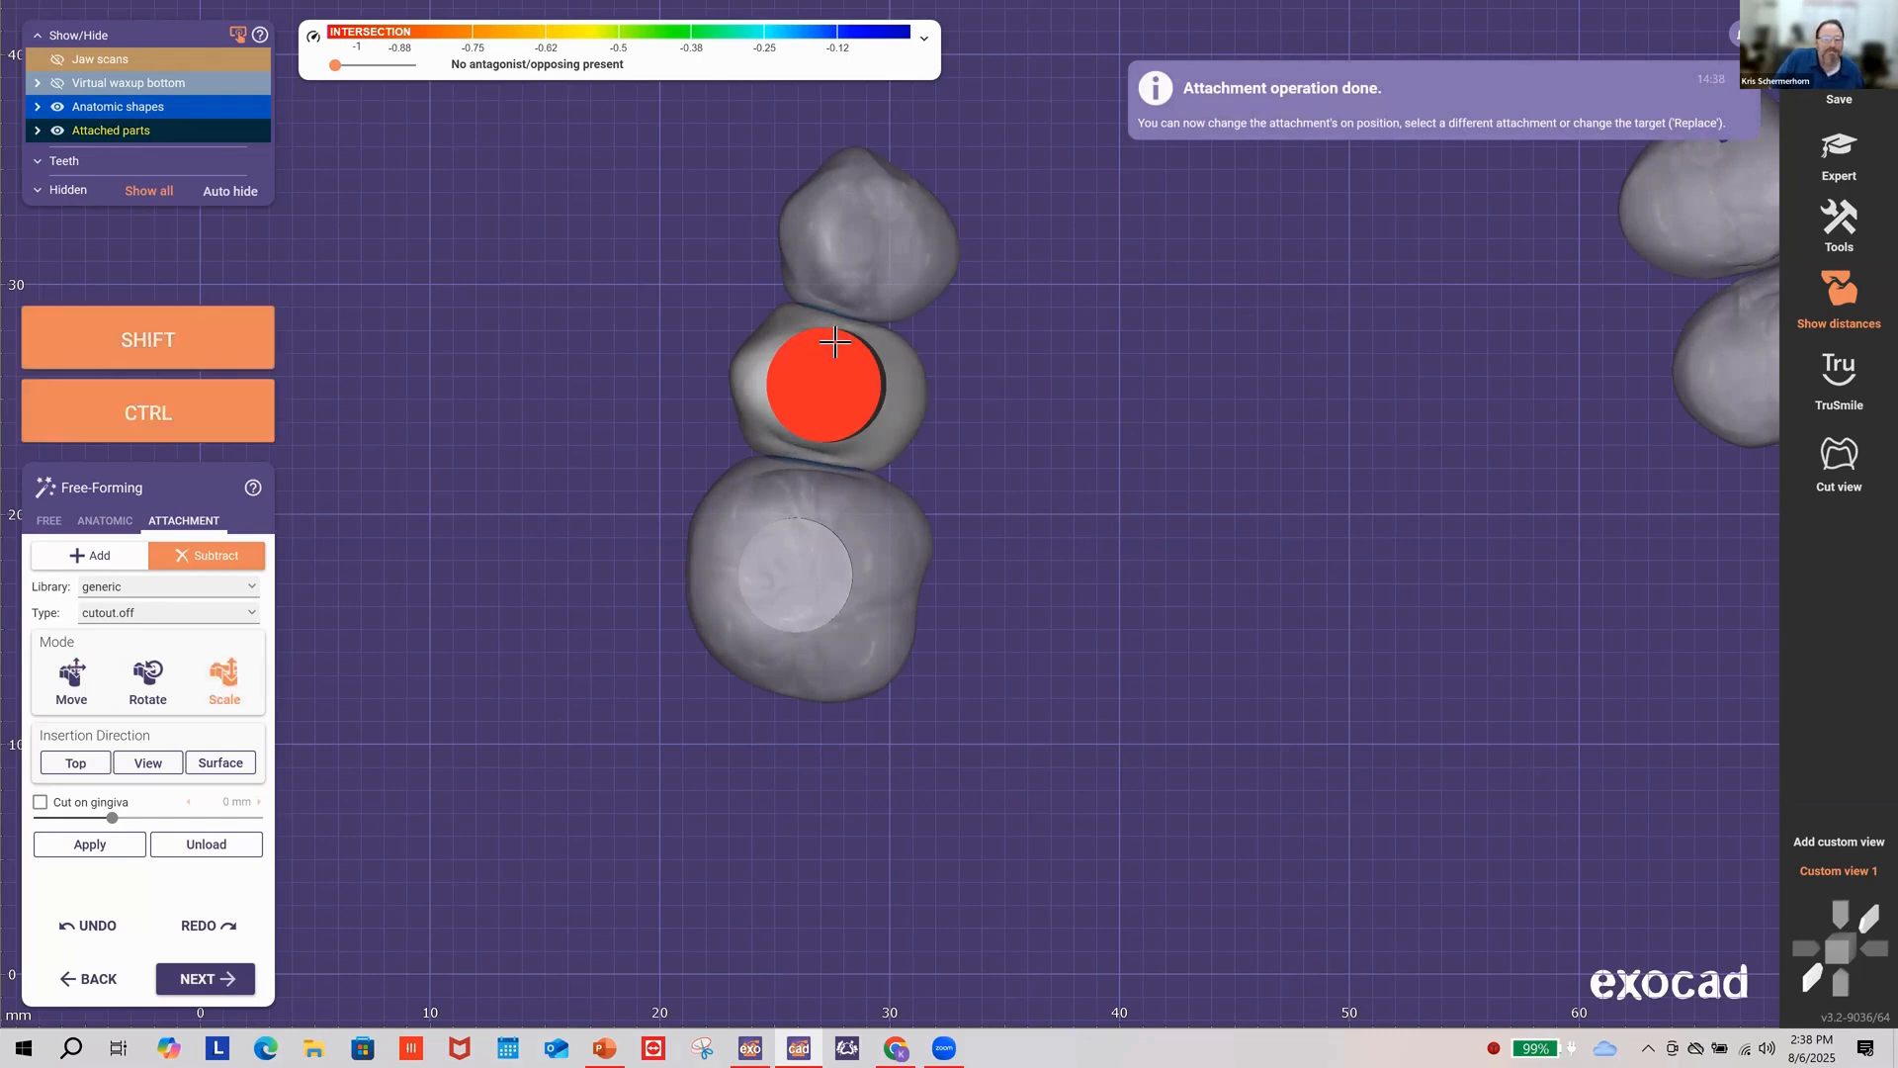
{"action": "left_click_drag", "start_coordinate": [835, 342], "coordinate": [829, 349], "text": "ctrl+shift"}
{"action": "key", "text": "shift"}
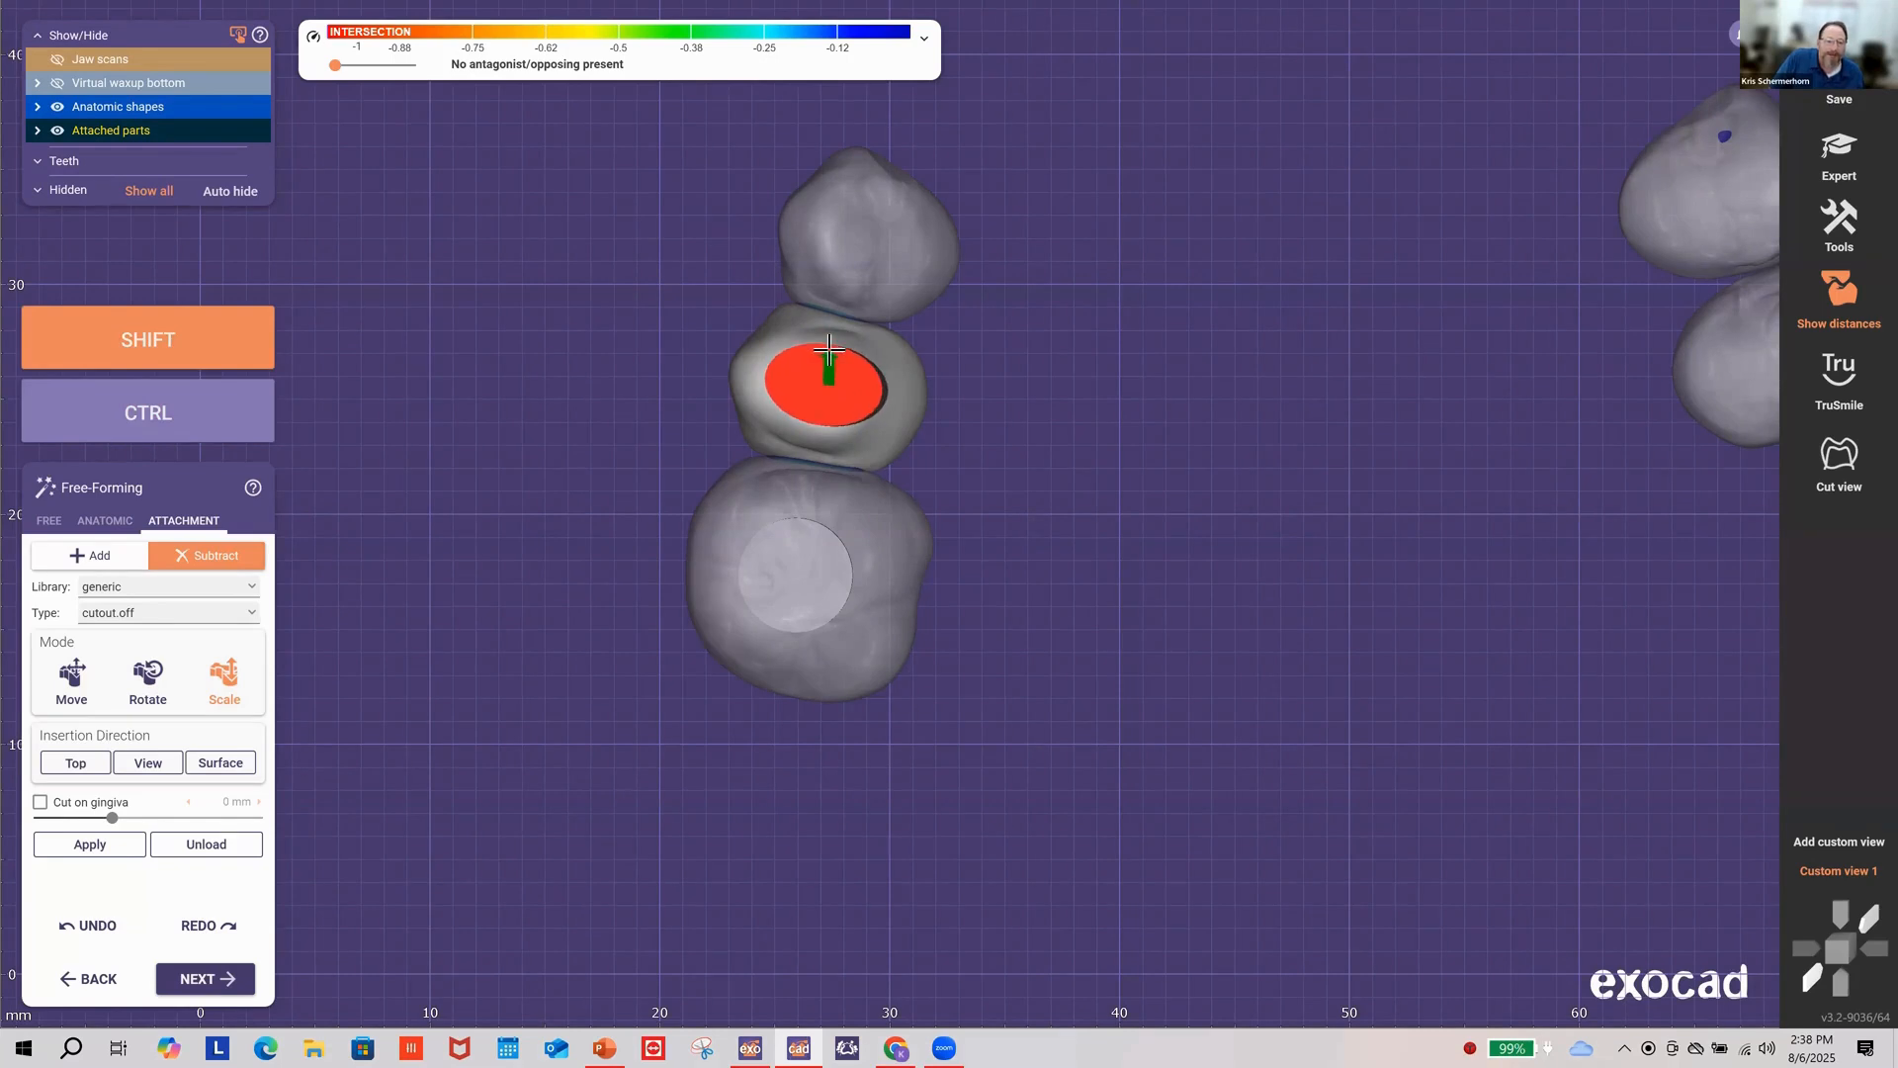
{"action": "left_click", "coordinate": [184, 106]}
{"action": "right_click_drag", "start_coordinate": [402, 263], "coordinate": [559, 301]}
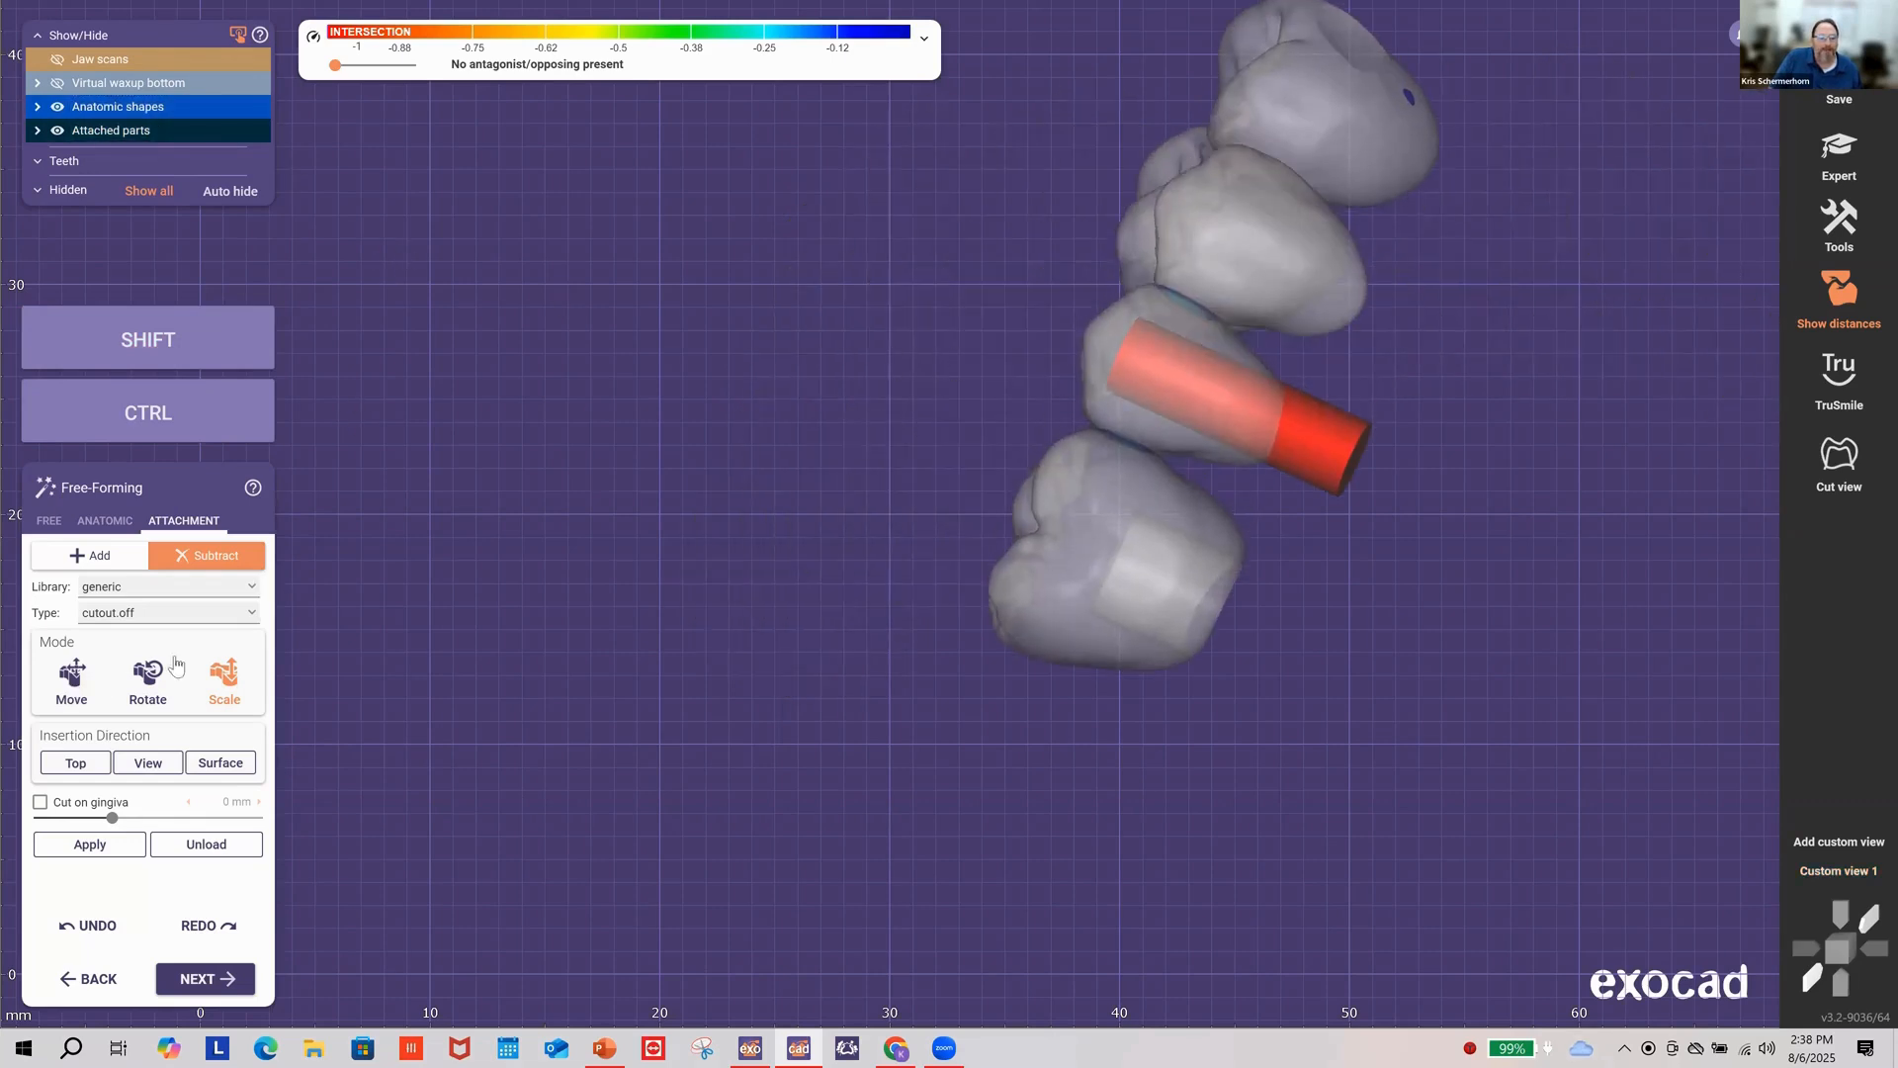
{"action": "left_click", "coordinate": [71, 675]}
{"action": "left_click_drag", "start_coordinate": [1326, 450], "coordinate": [1342, 468]}
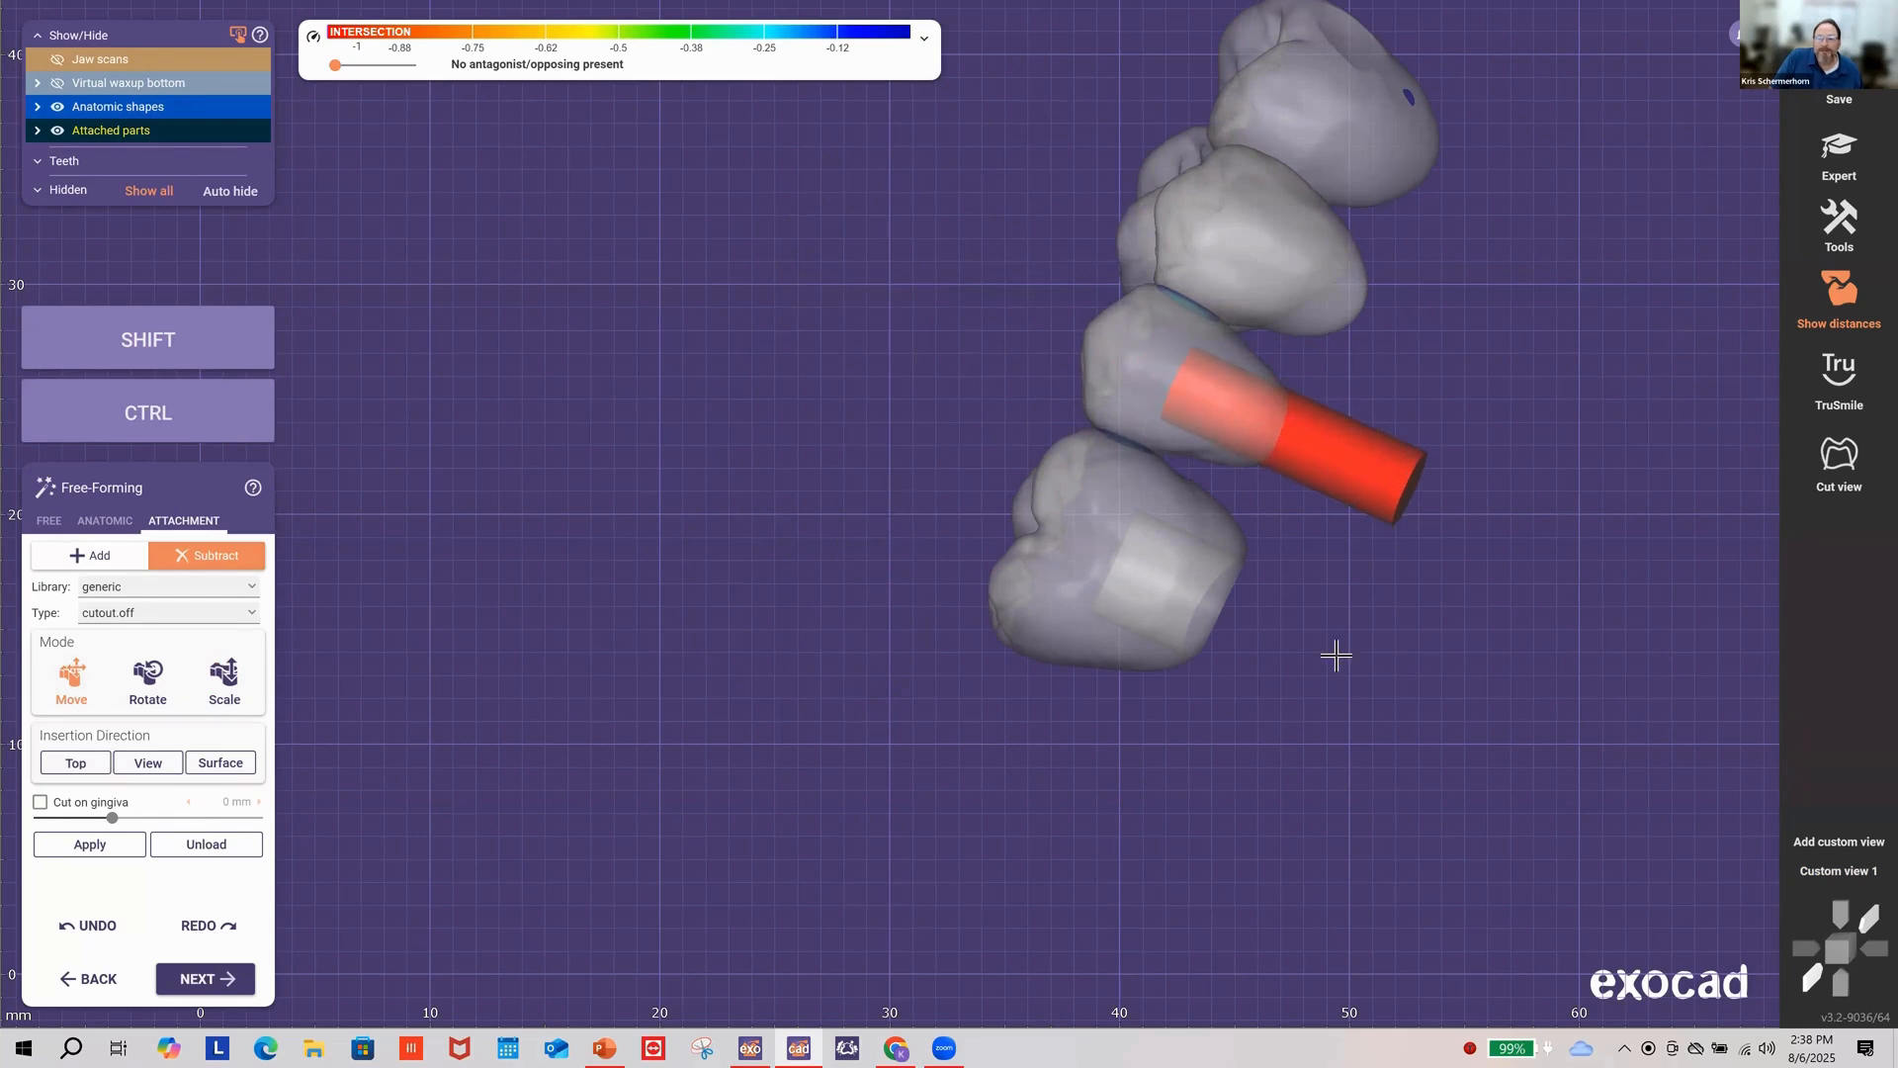
Step: Rotate and subtract the middle tooth's cutout, then place a new cutout on the upper tooth
{"action": "left_click", "coordinate": [1813, 870]}
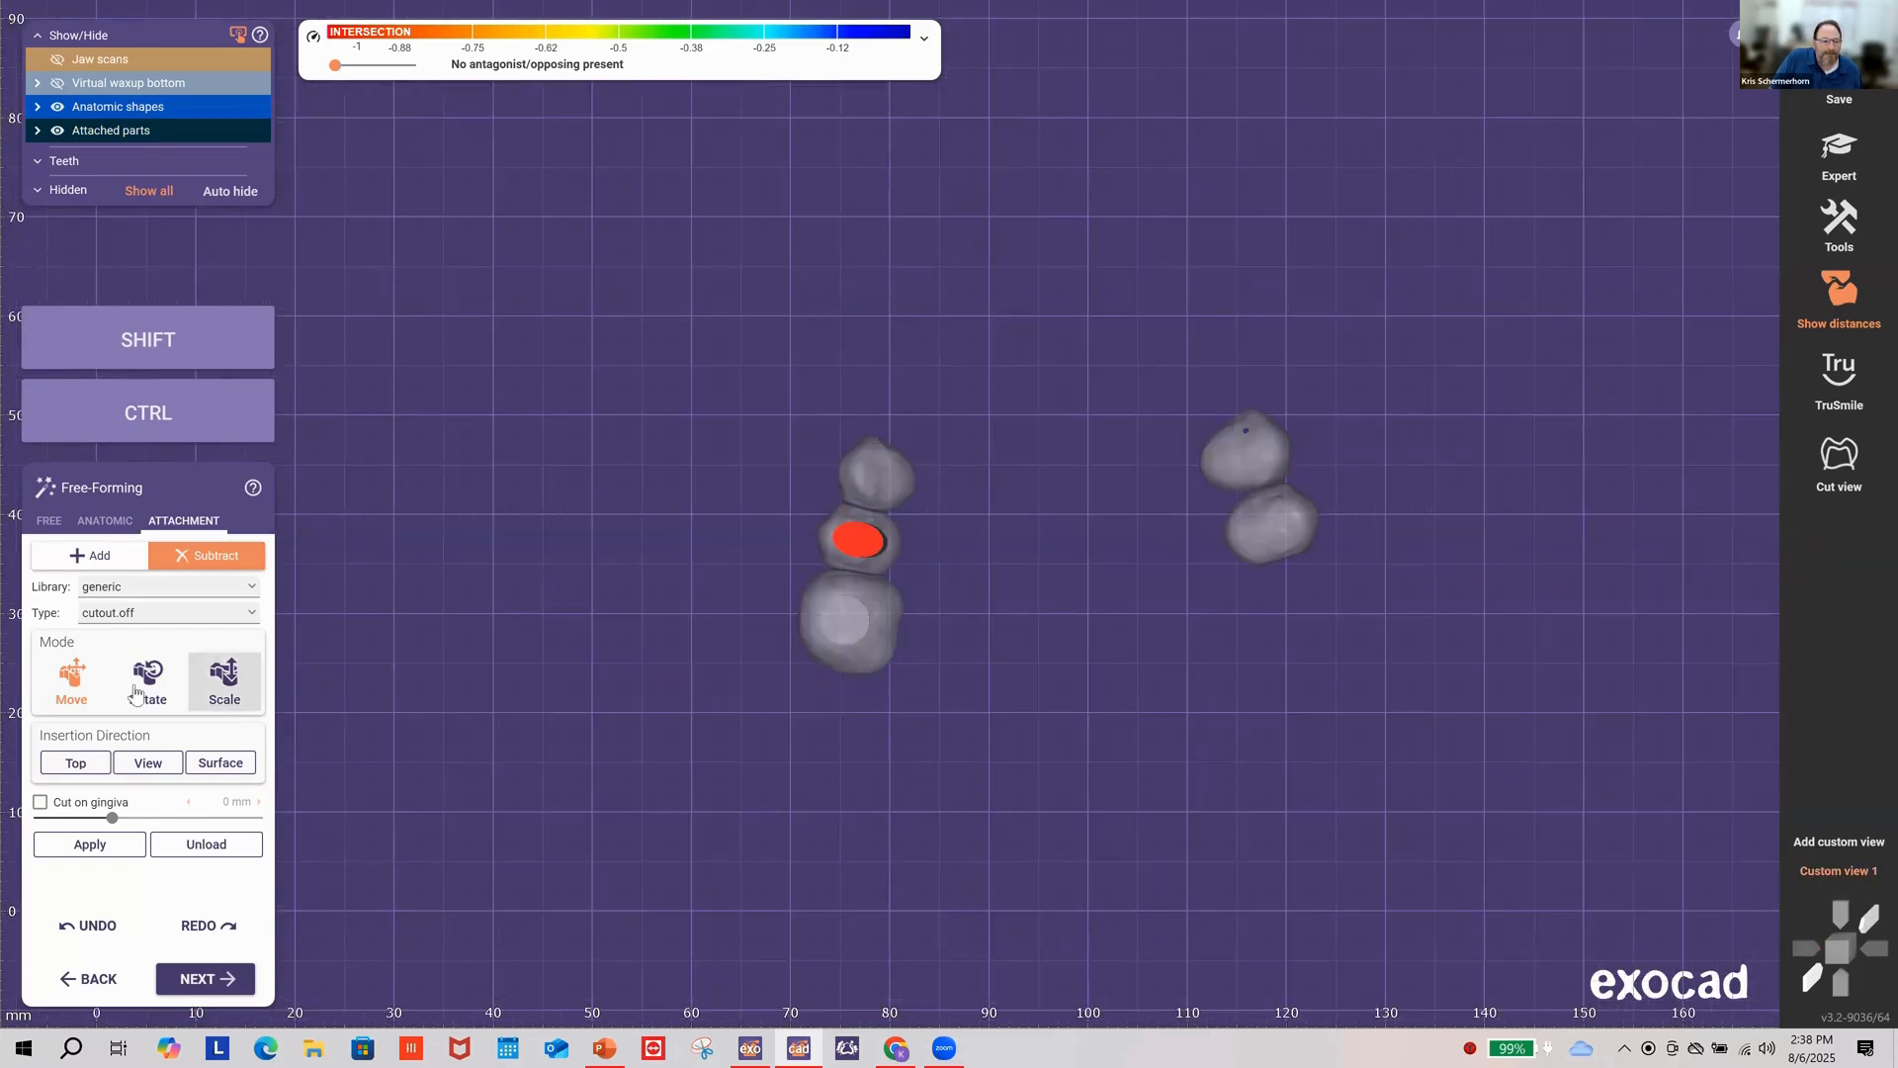
{"action": "left_click", "coordinate": [148, 682]}
{"action": "scroll", "coordinate": [868, 543], "scroll_direction": "up", "scroll_amount": 2}
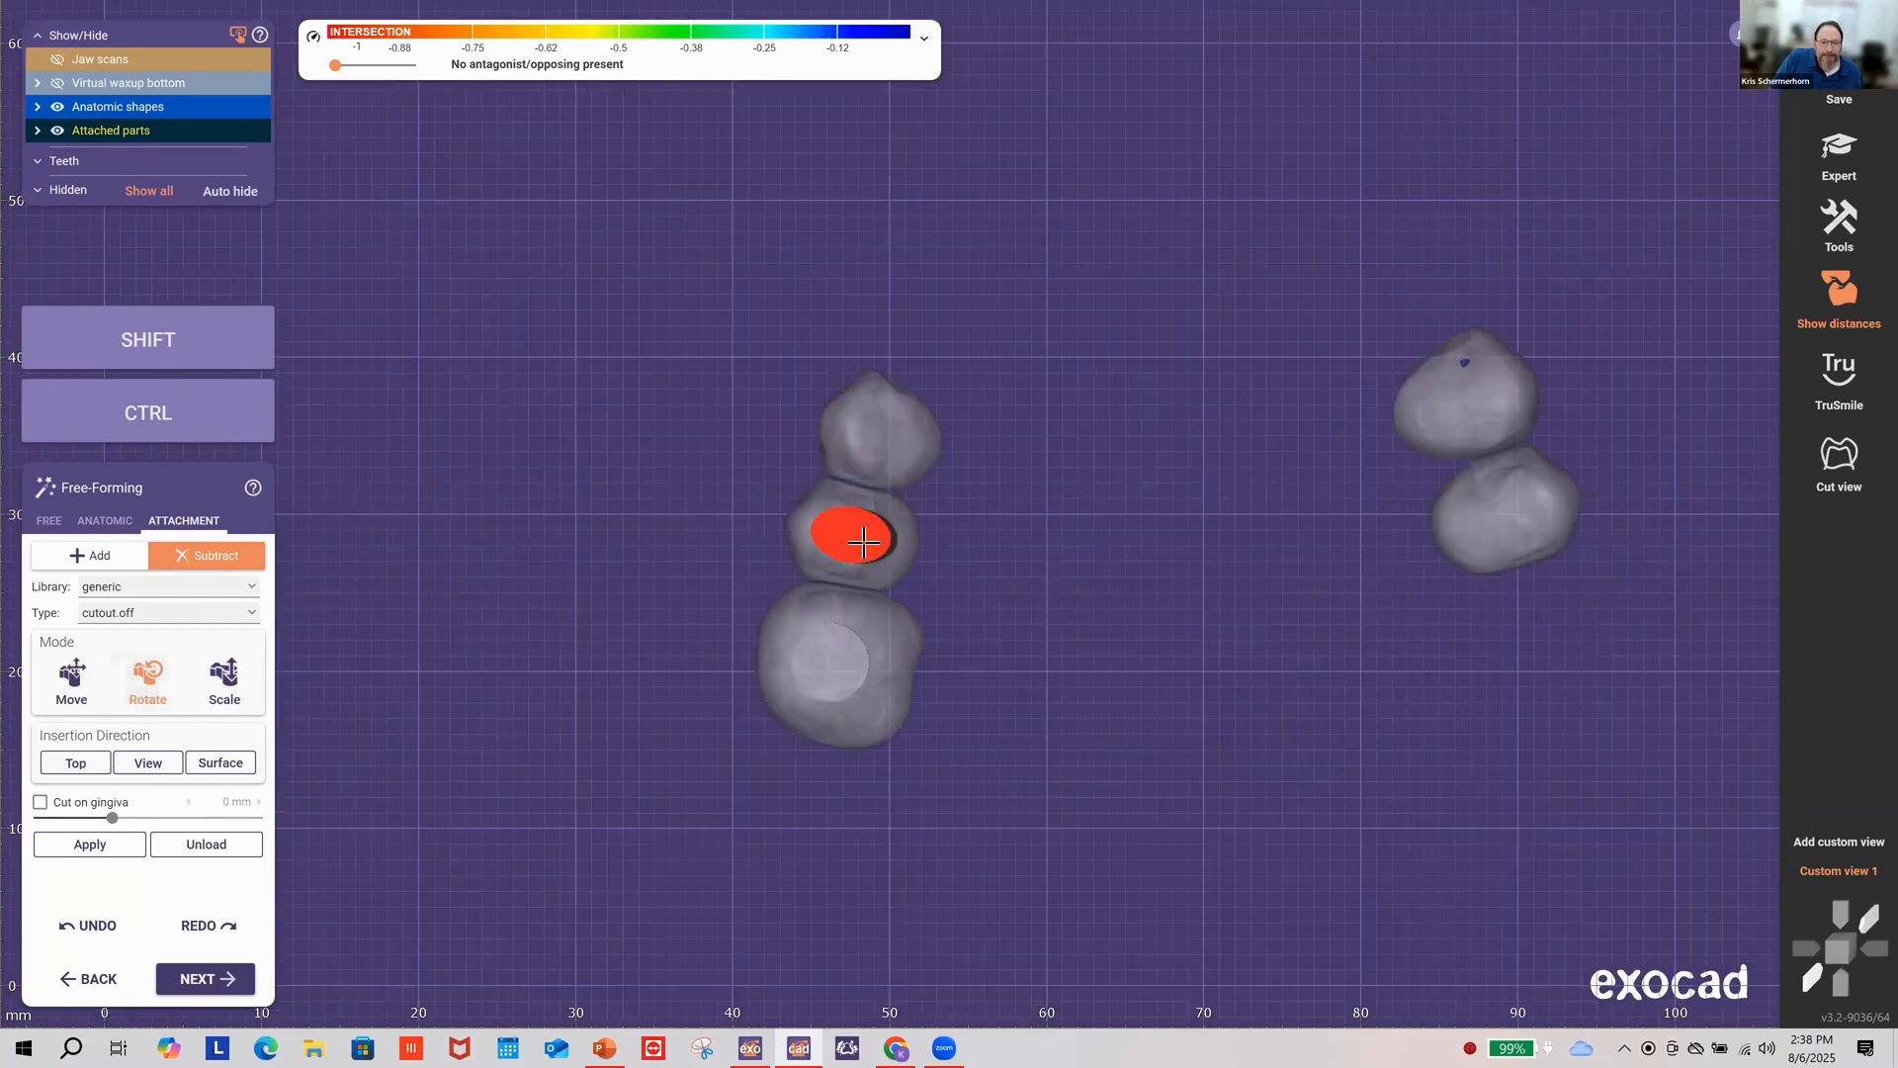
{"action": "key", "text": "shift"}
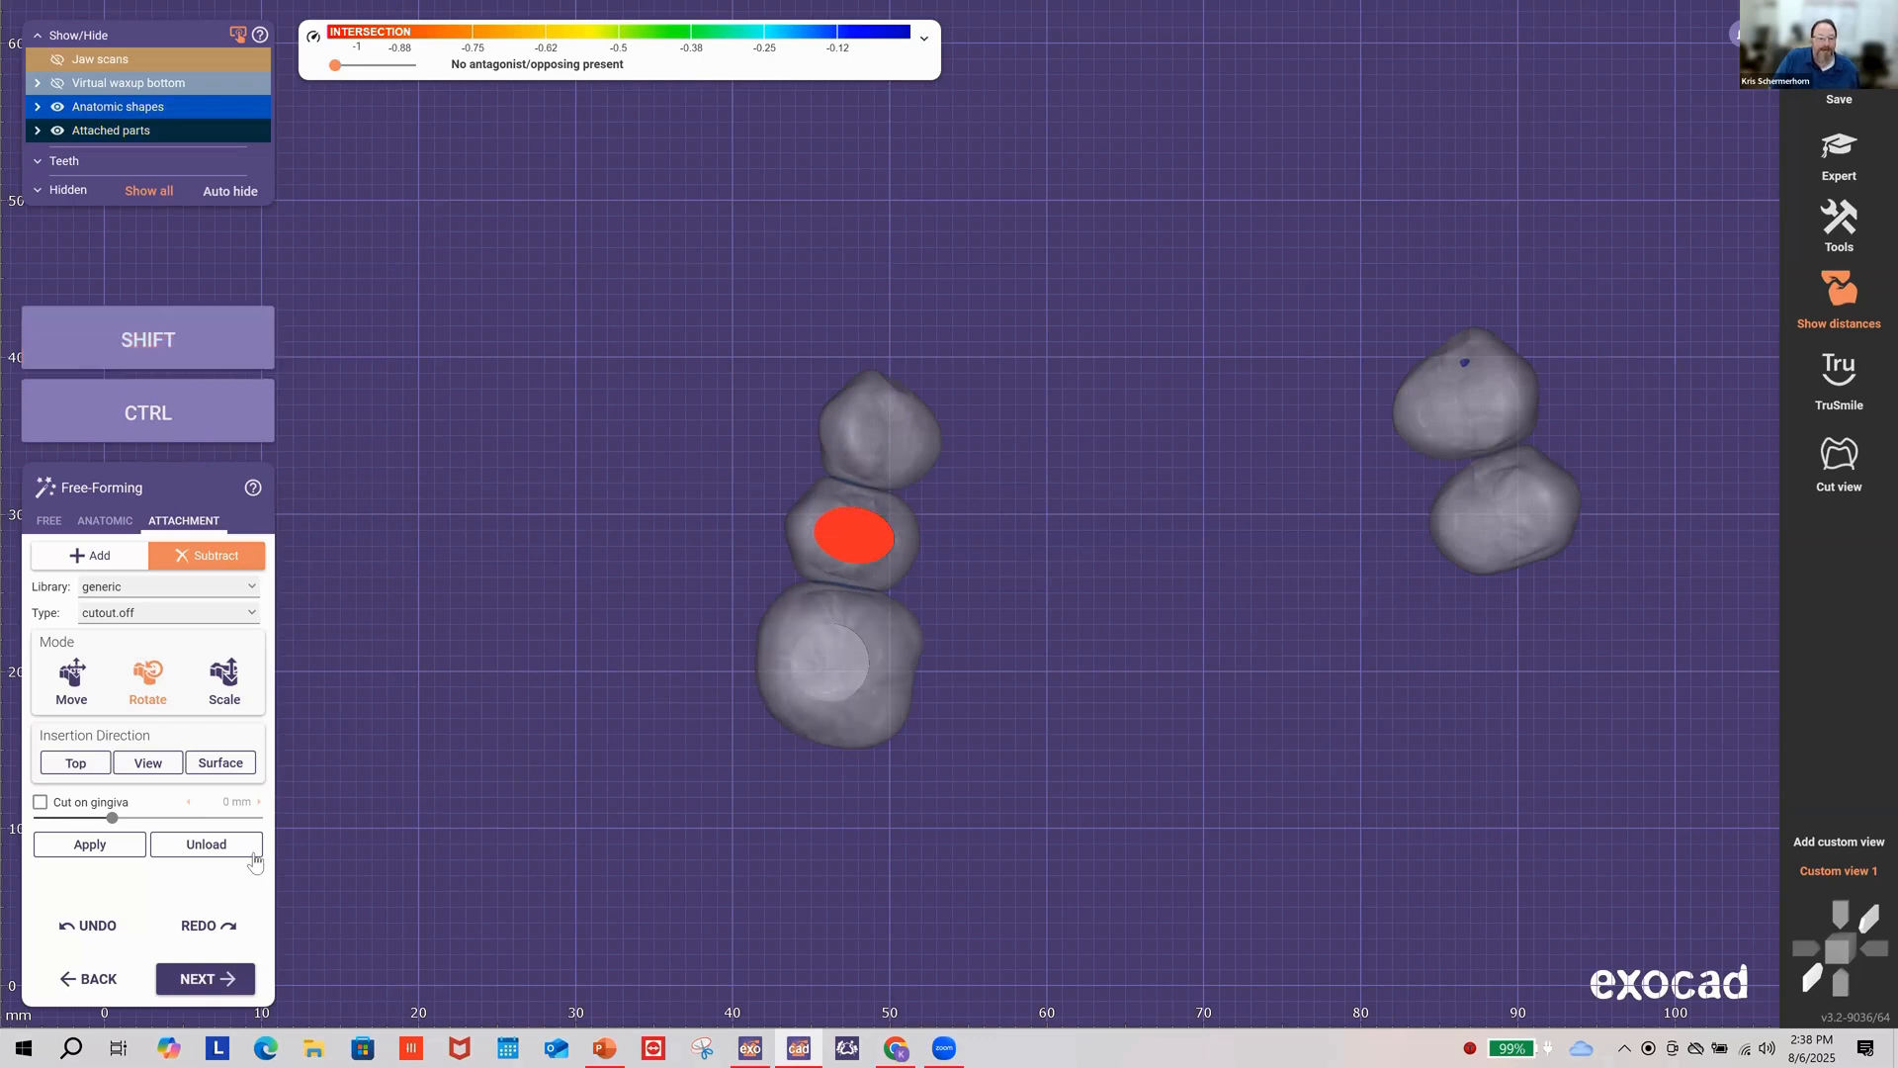
{"action": "left_click", "coordinate": [97, 842]}
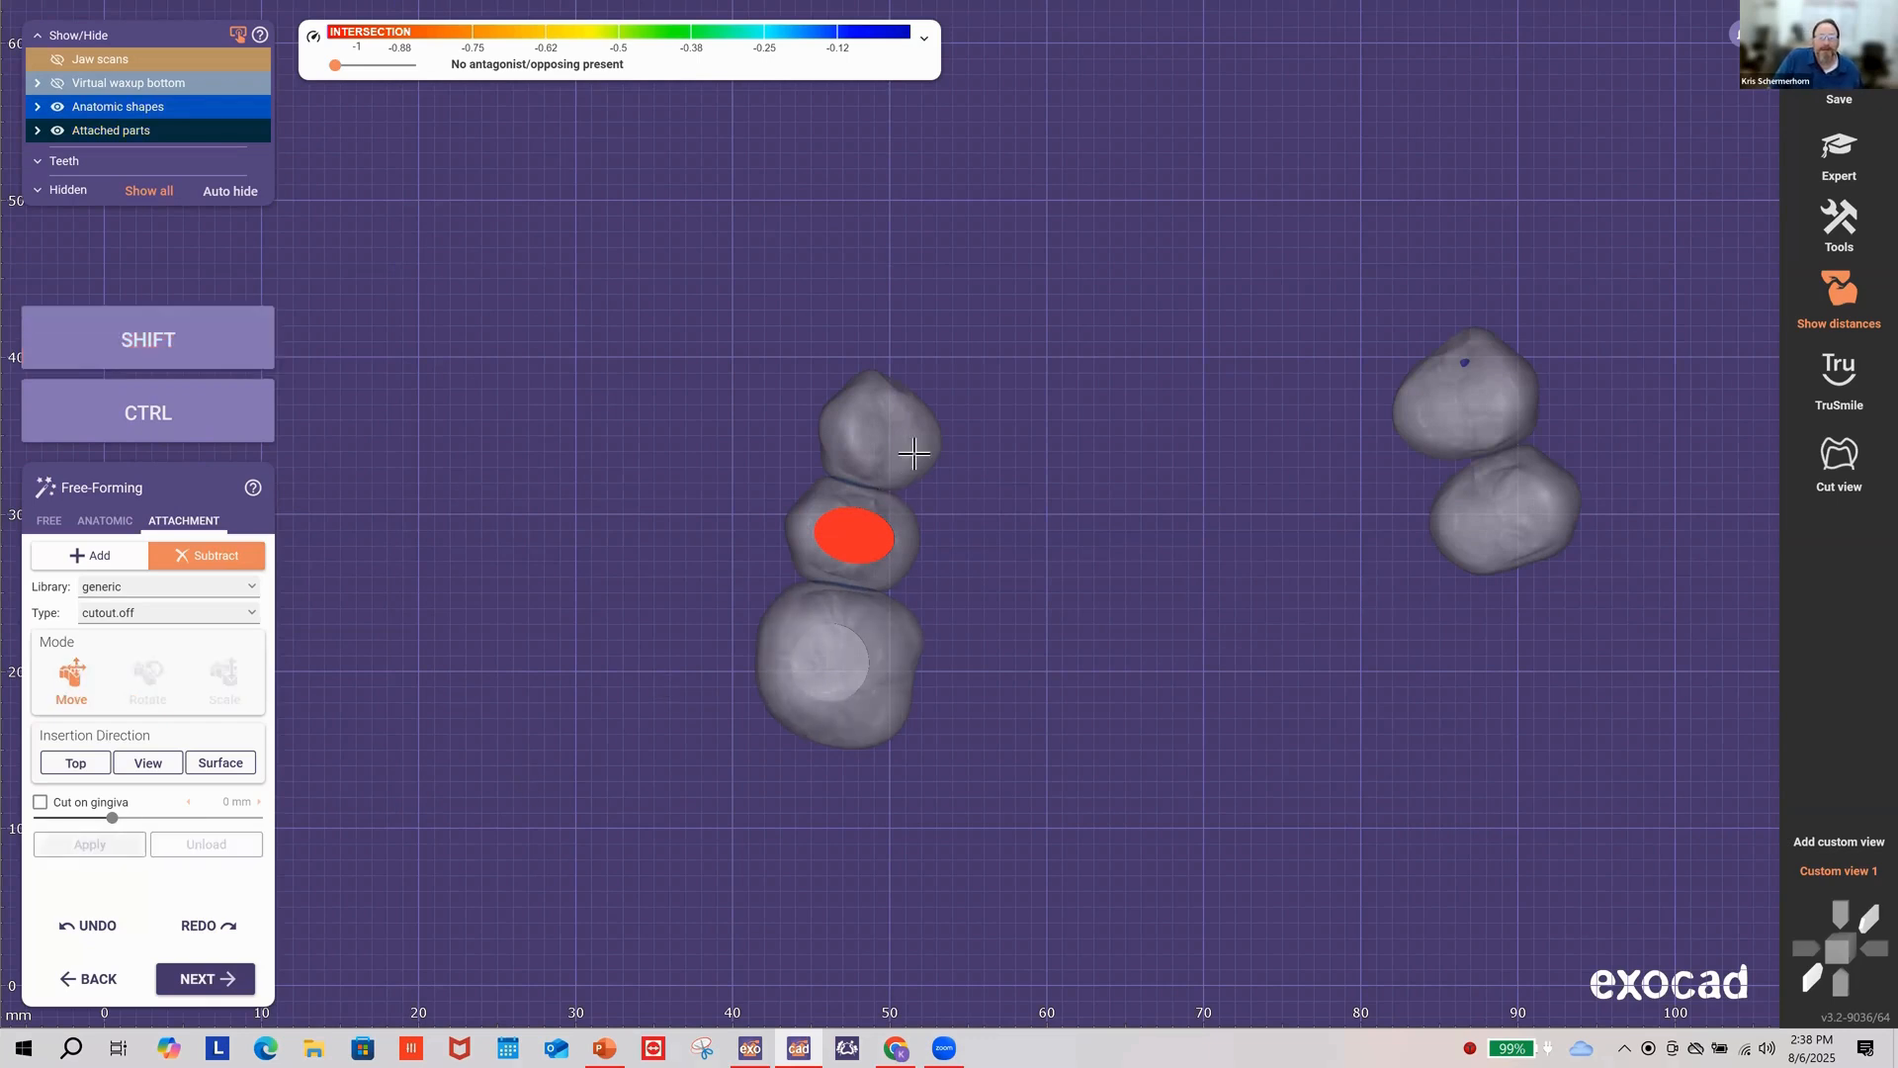
{"action": "left_click", "coordinate": [888, 432]}
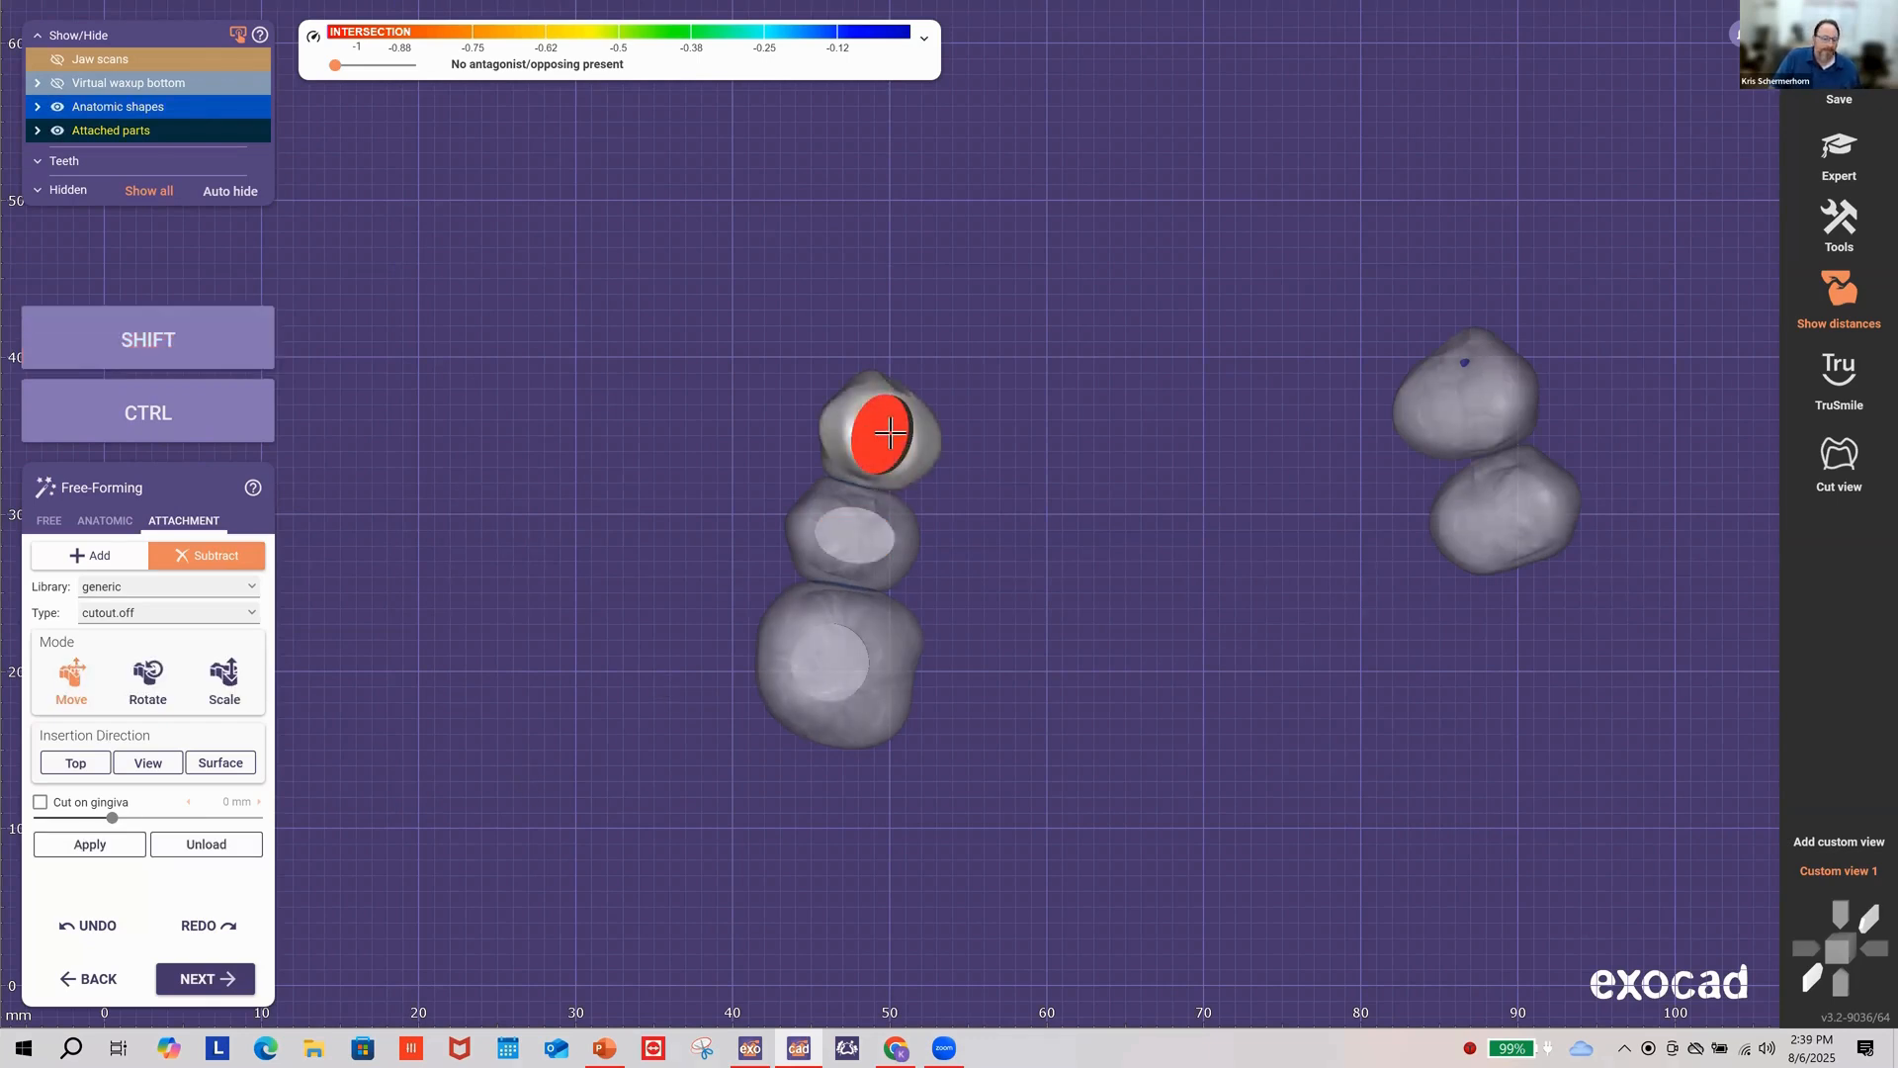
Step: Tilt and lower the upper left tooth's cutout, then cut its pocket
{"action": "key", "text": "shift"}
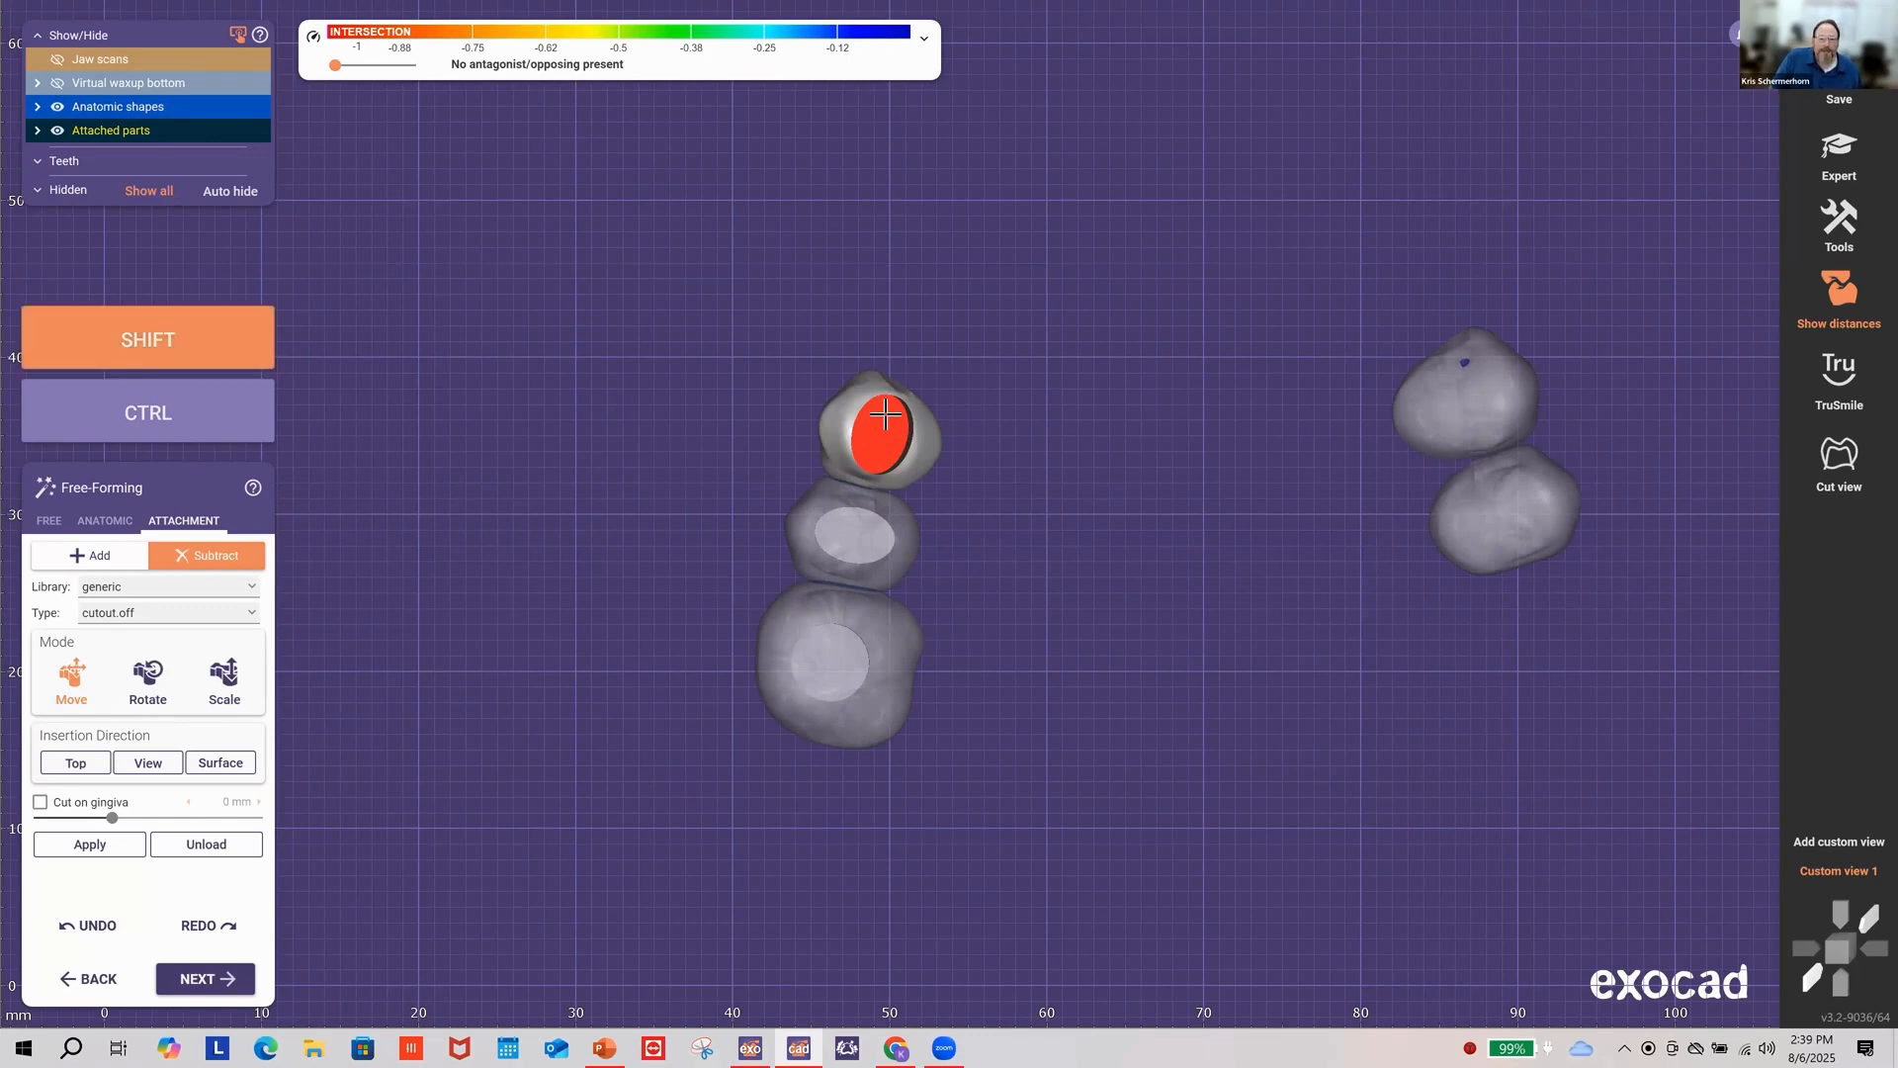
{"action": "left_click", "coordinate": [170, 691]}
{"action": "key", "text": "shift"}
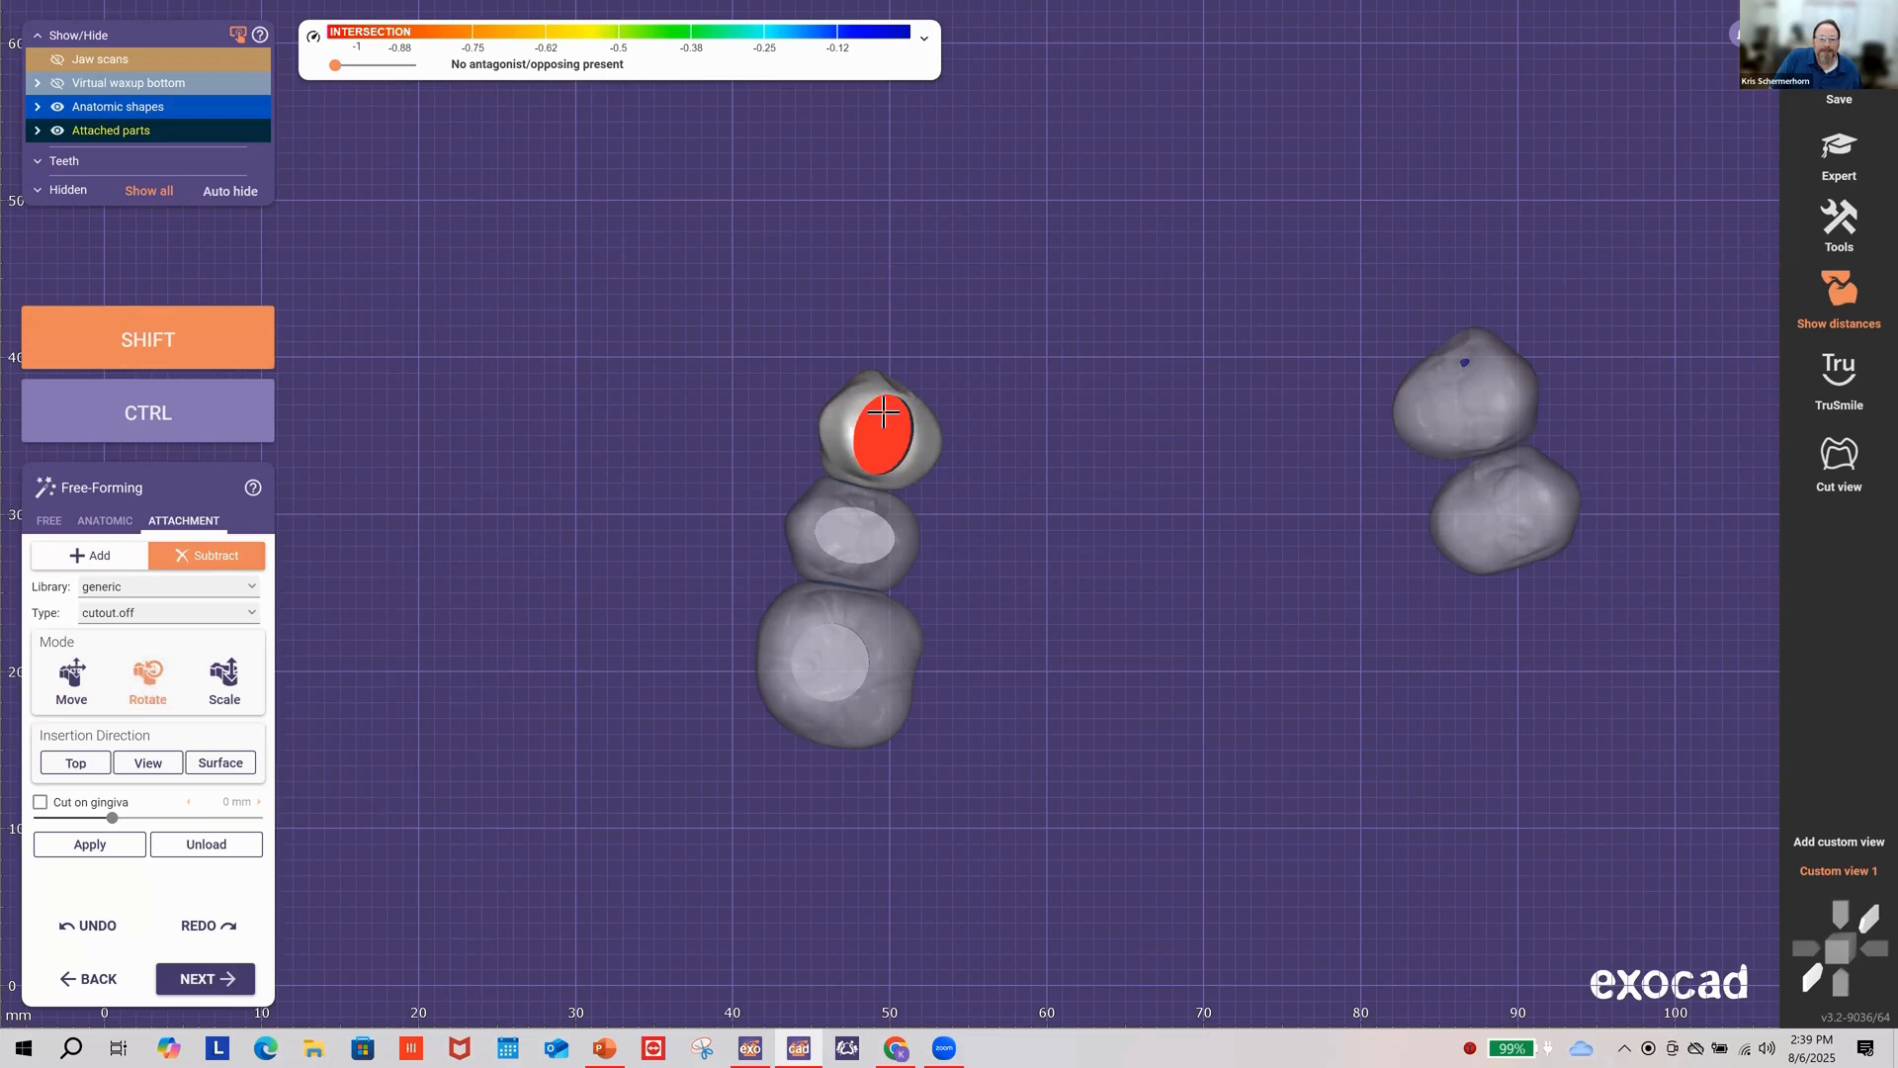
{"action": "left_click_drag", "start_coordinate": [880, 411], "coordinate": [893, 435], "text": "shift"}
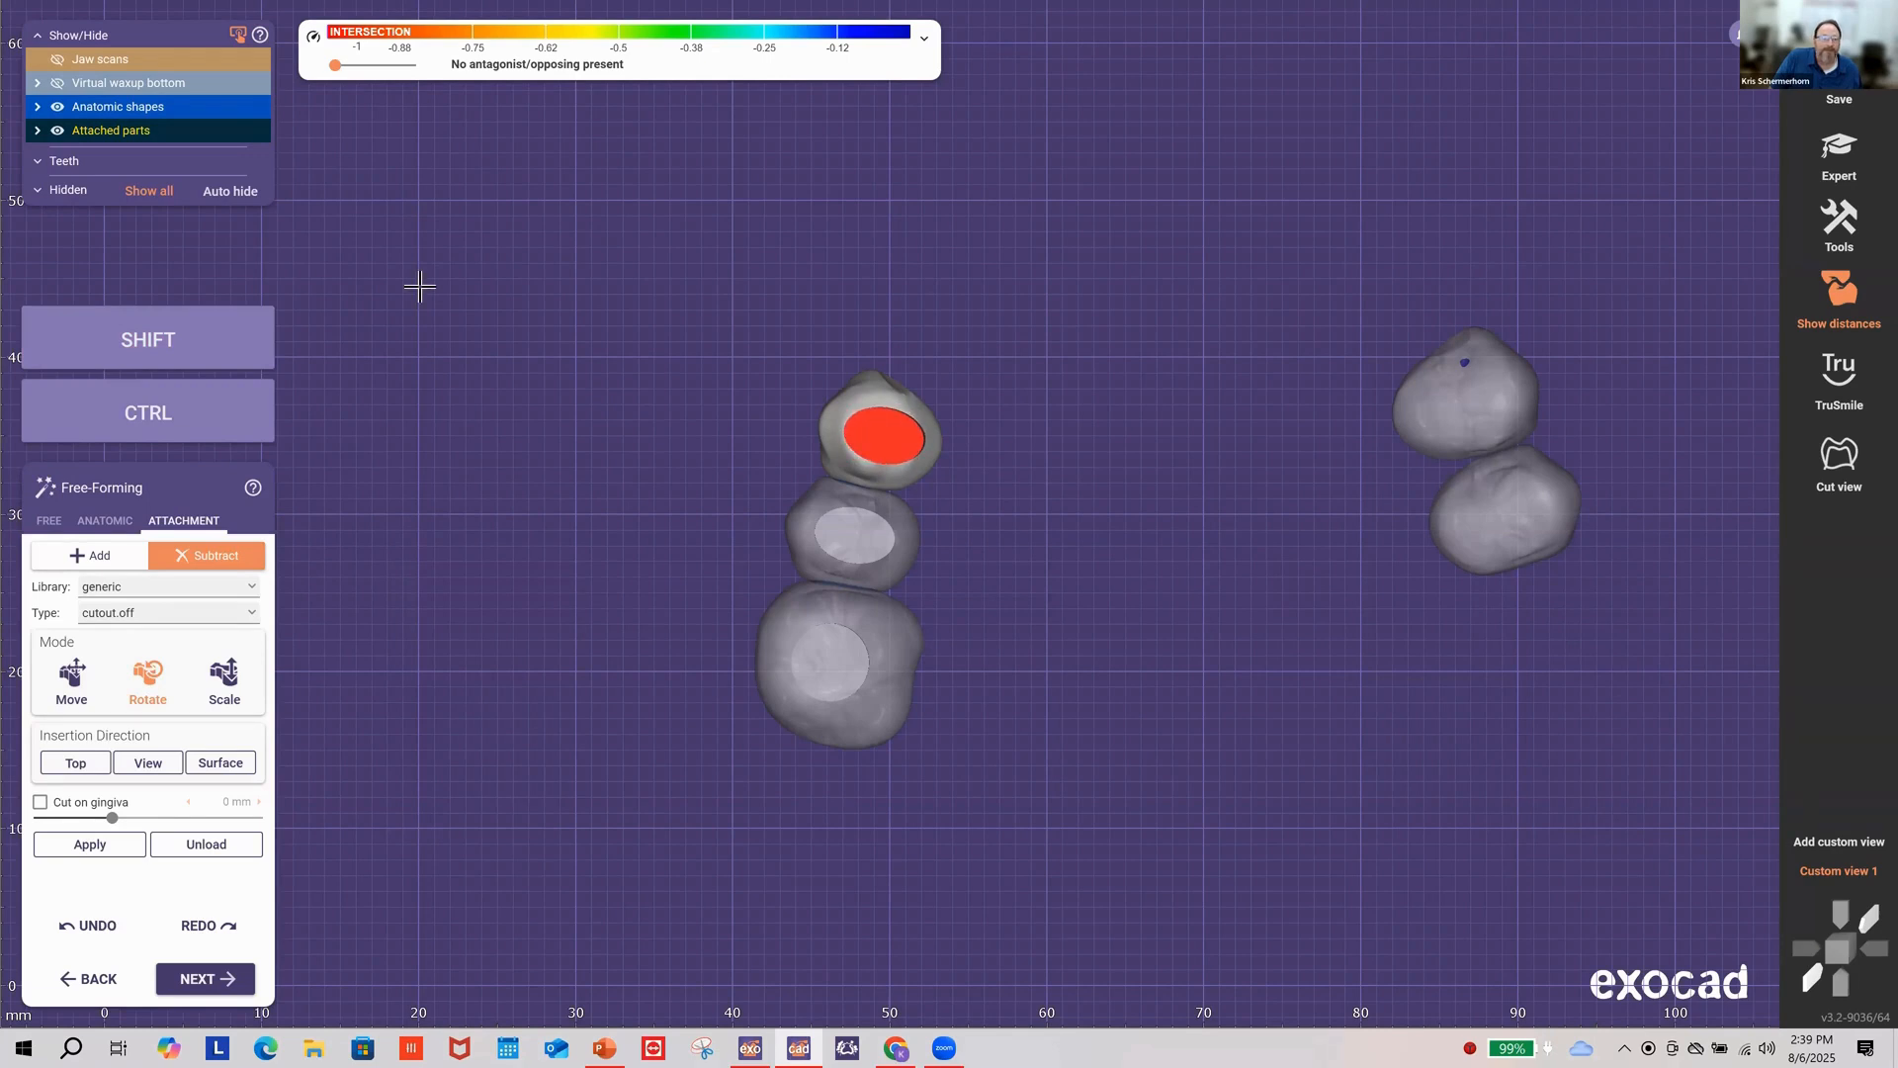
{"action": "left_click", "coordinate": [204, 108]}
{"action": "right_click_drag", "start_coordinate": [749, 318], "coordinate": [496, 589]}
{"action": "left_click", "coordinate": [73, 682]}
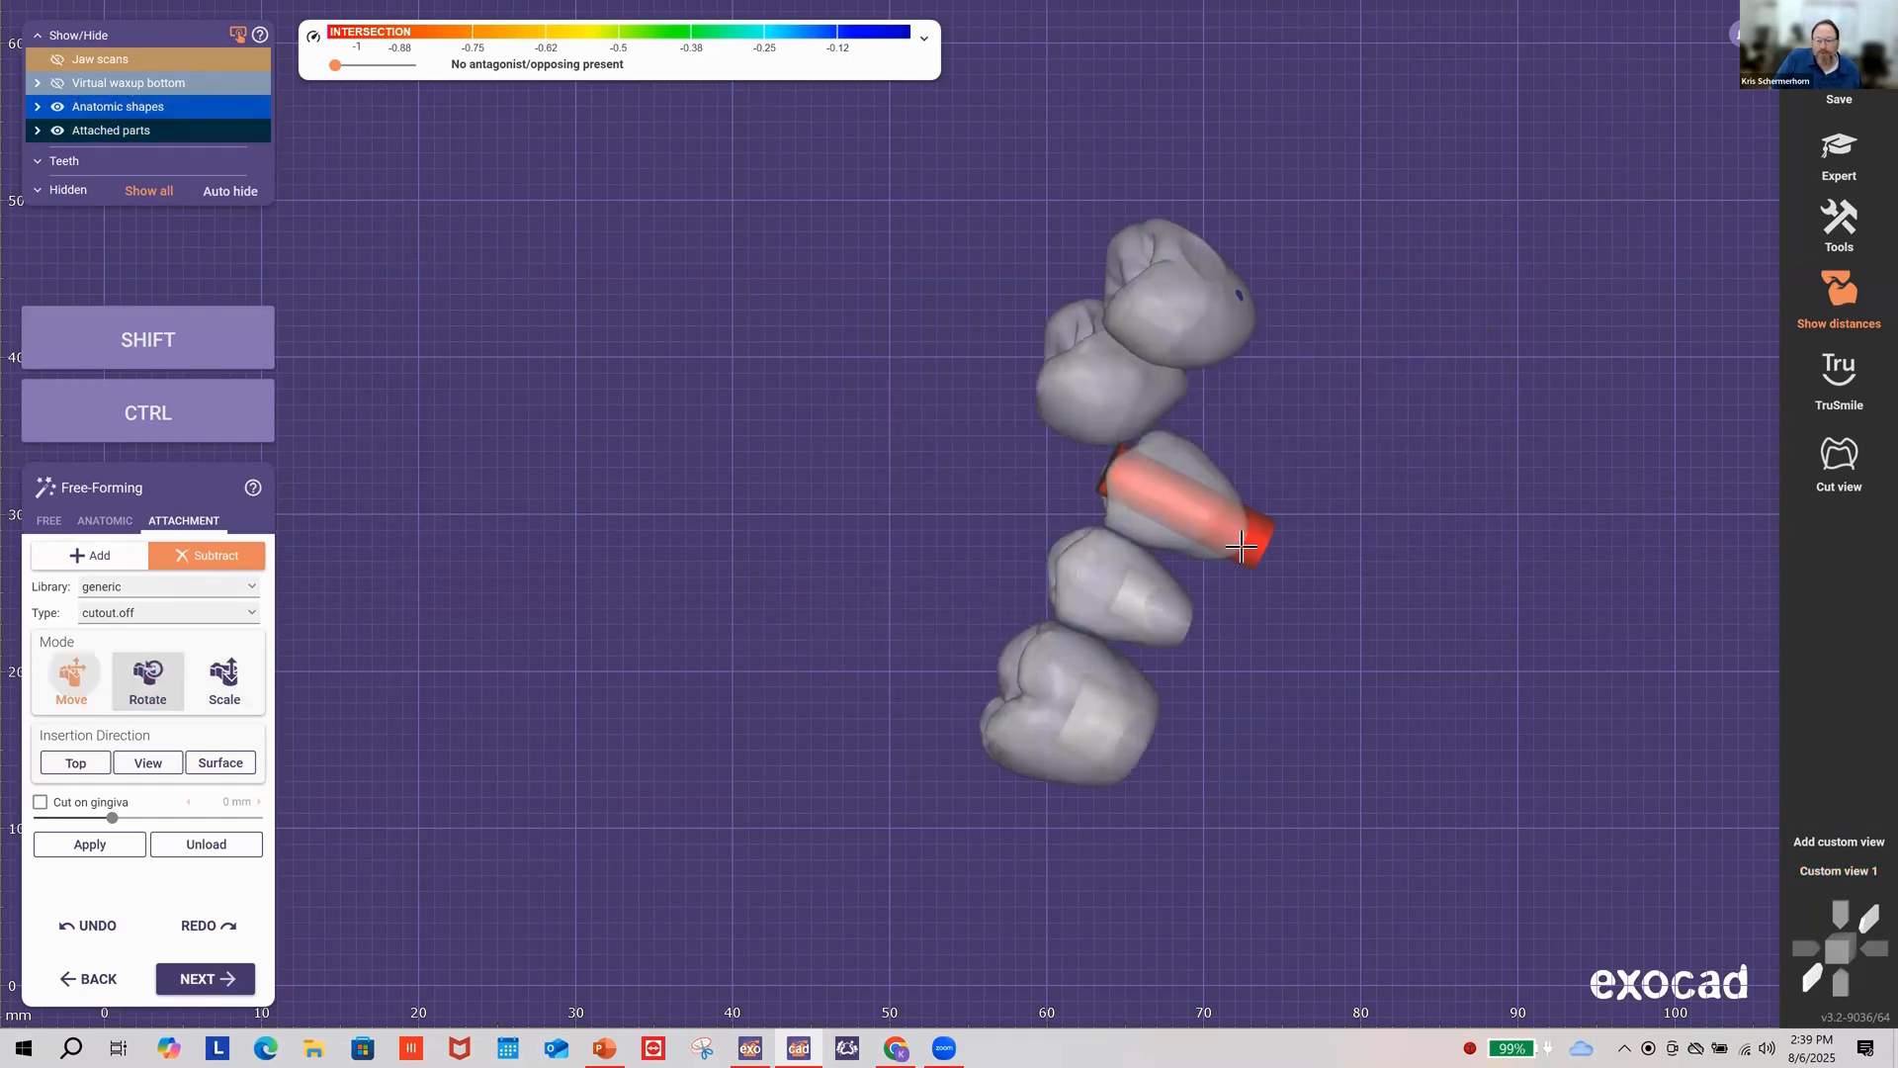
{"action": "left_click_drag", "start_coordinate": [1257, 541], "coordinate": [1318, 572]}
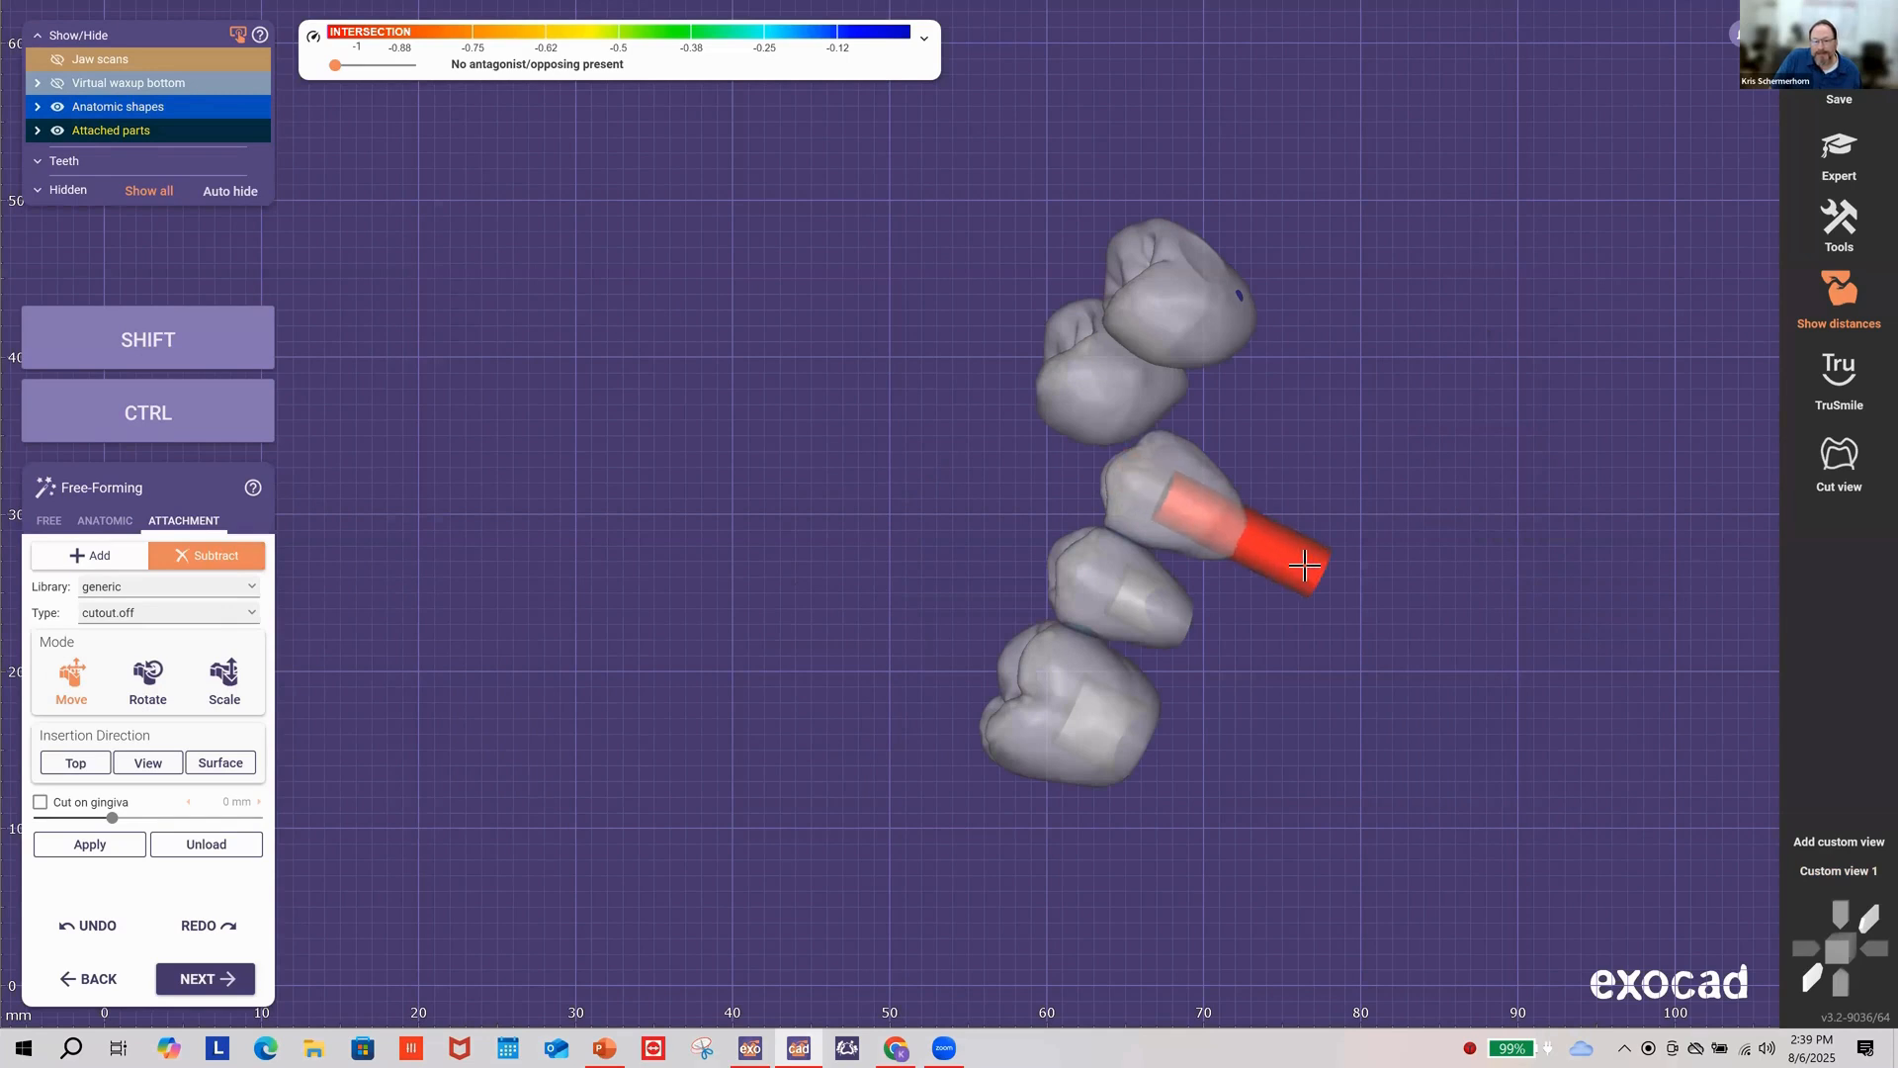
{"action": "right_click_drag", "start_coordinate": [1415, 470], "coordinate": [1003, 503]}
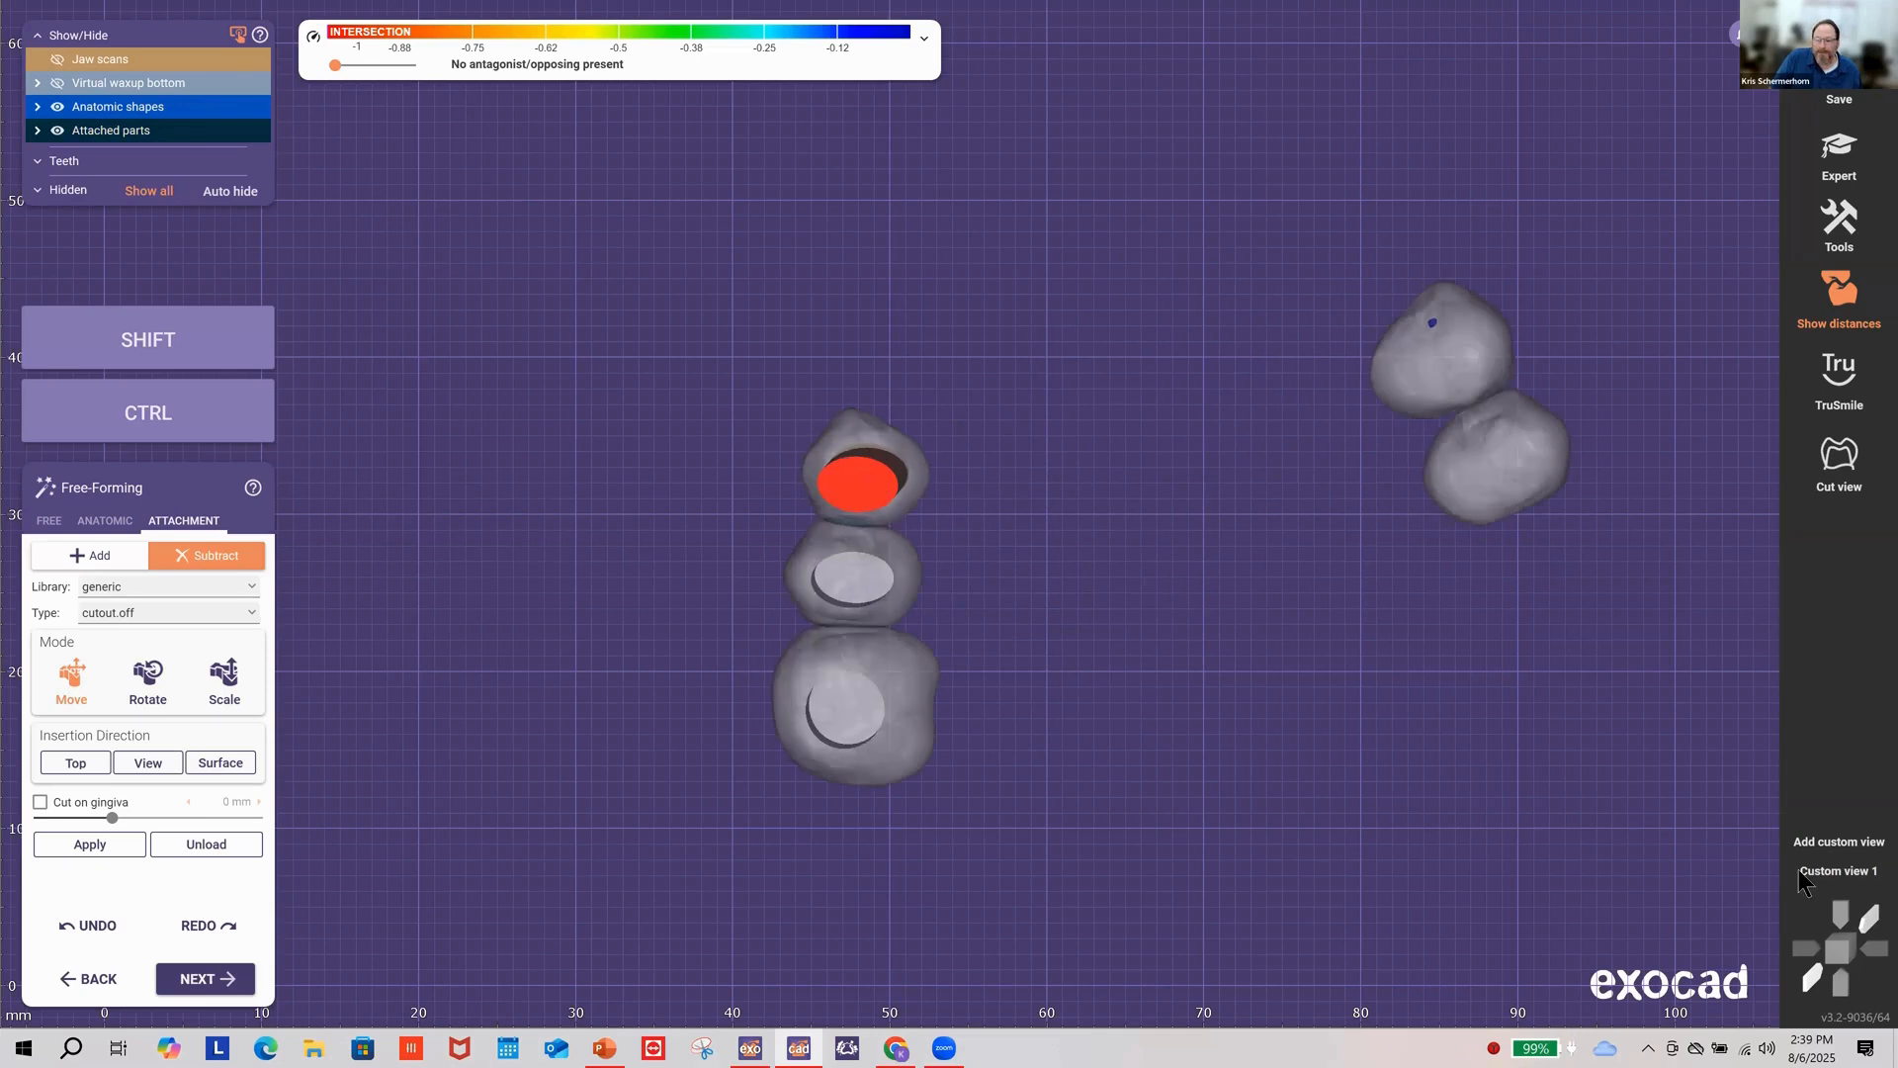
{"action": "left_click", "coordinate": [156, 692]}
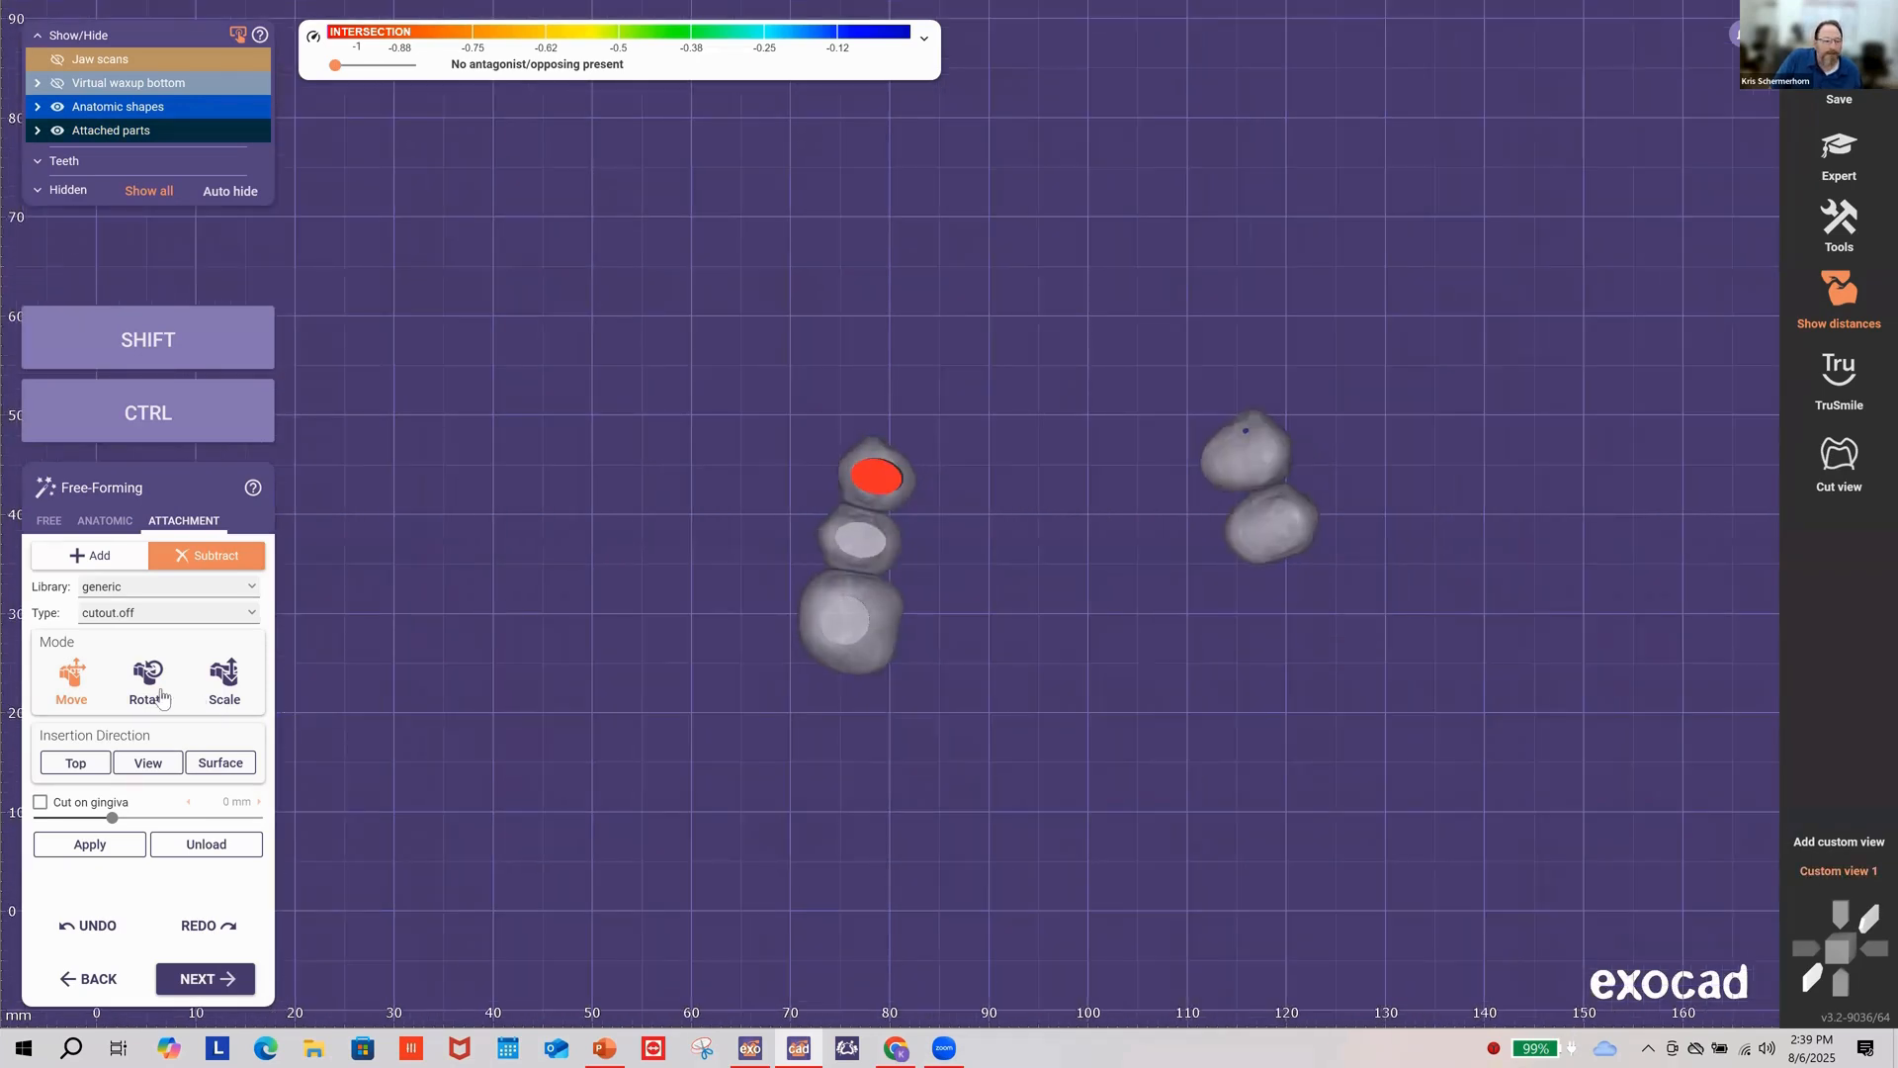
{"action": "scroll", "coordinate": [910, 484], "scroll_direction": "up", "scroll_amount": 1}
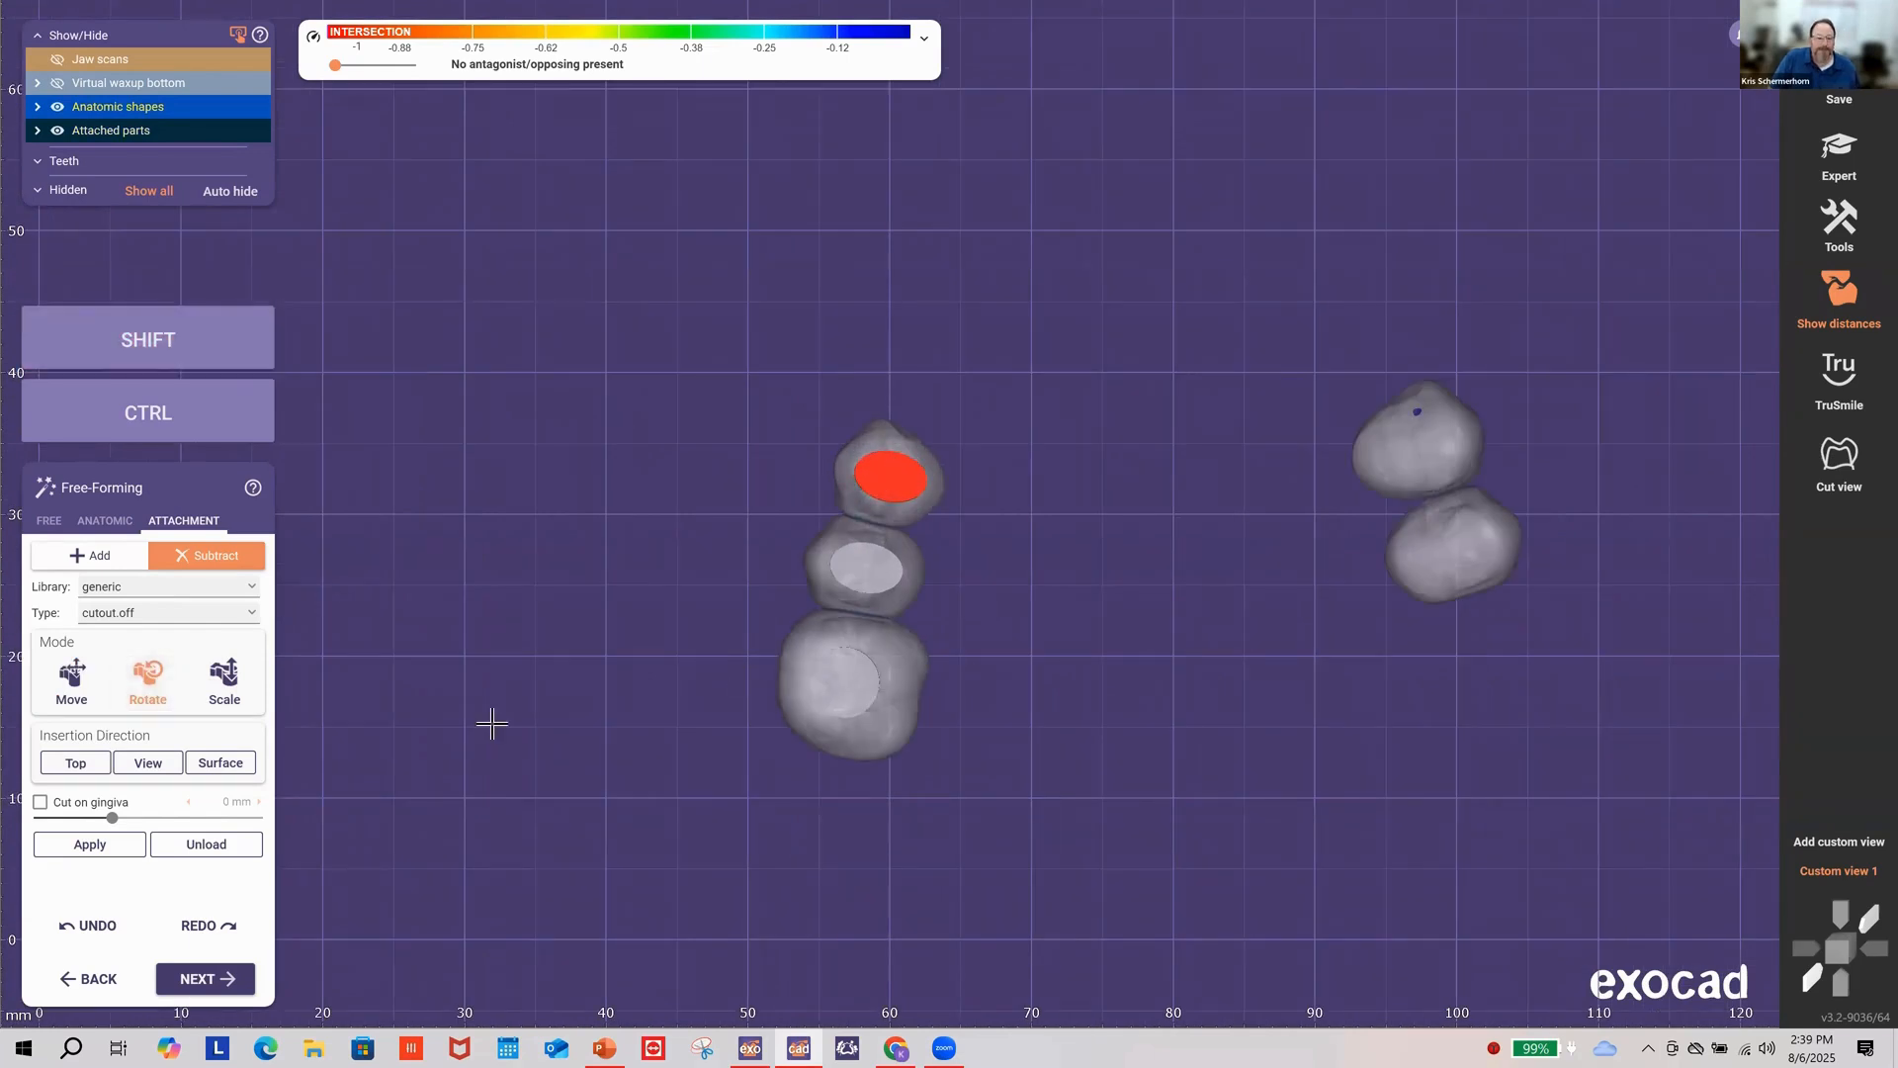
{"action": "left_click", "coordinate": [89, 844]}
Step: Place a cutout on the upper right tooth, rotate it clockwise and slide it downward
{"action": "left_click", "coordinate": [1422, 451]}
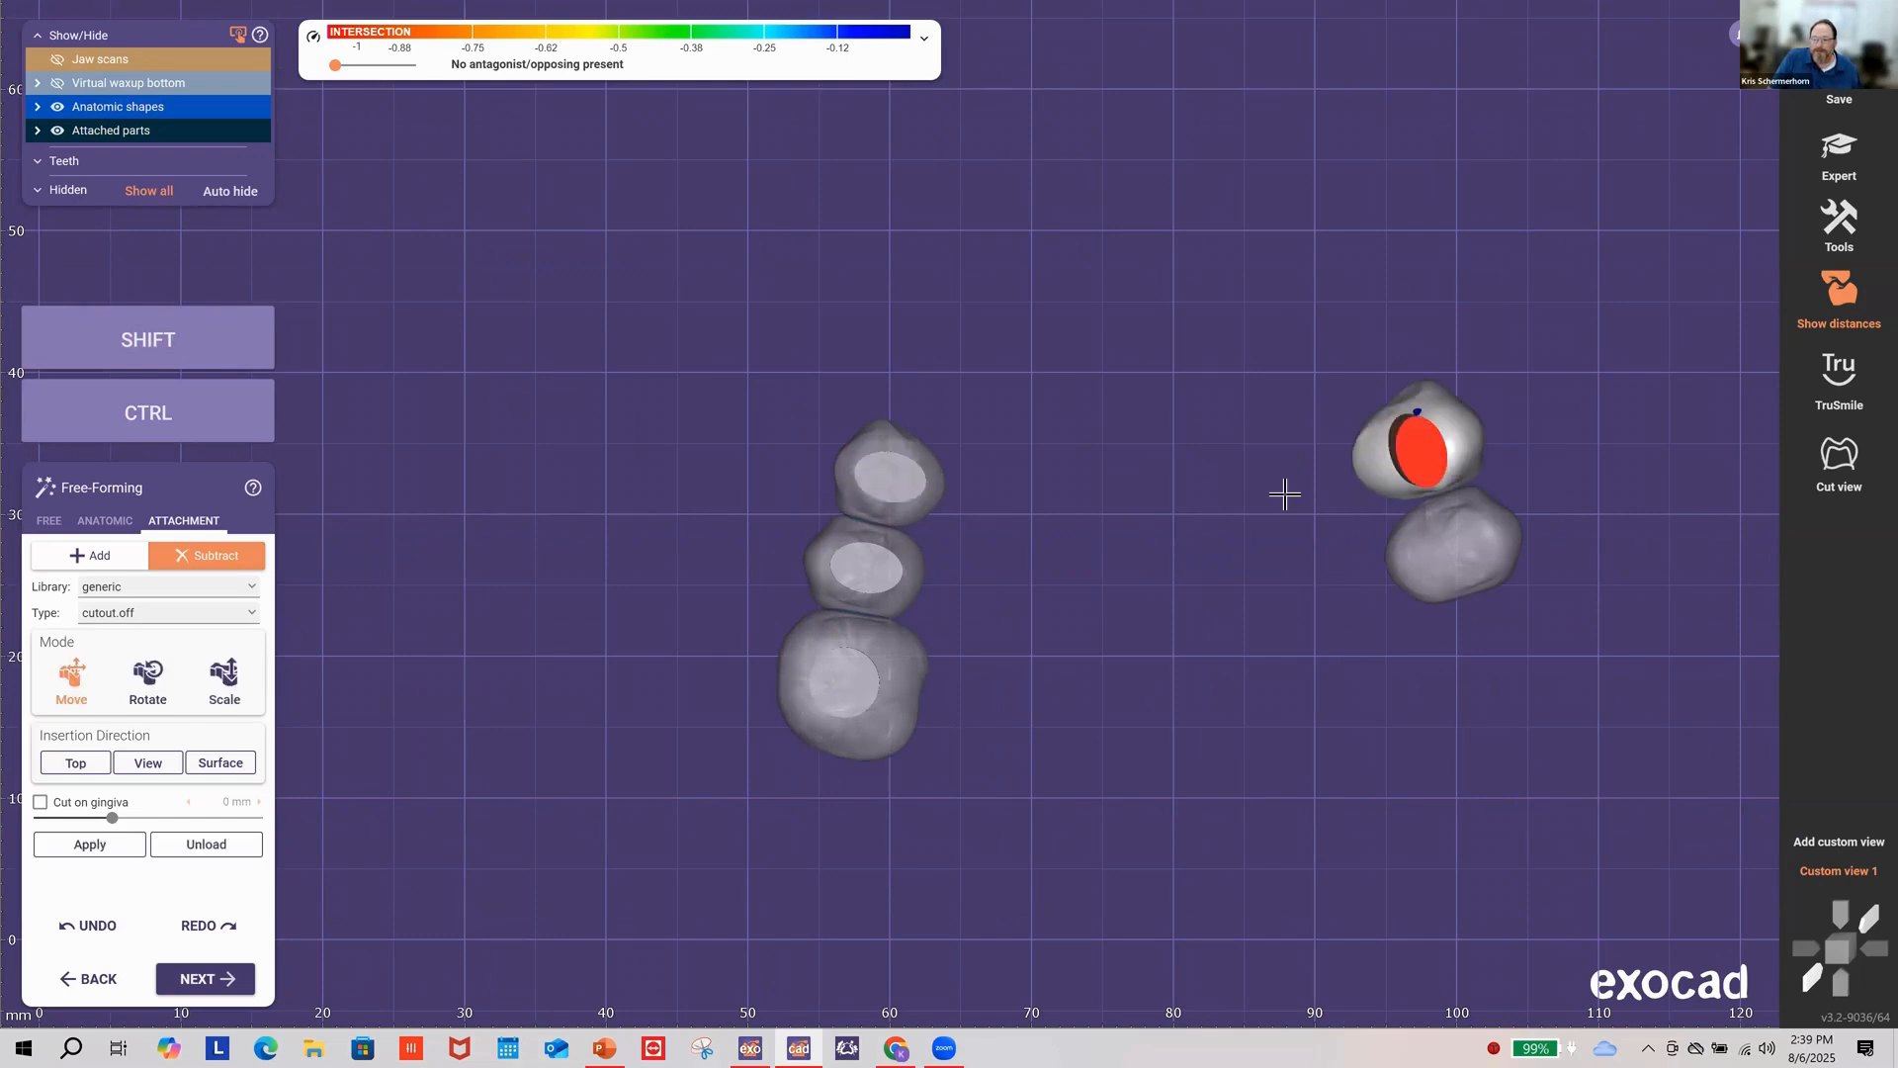
{"action": "left_click", "coordinate": [147, 677]}
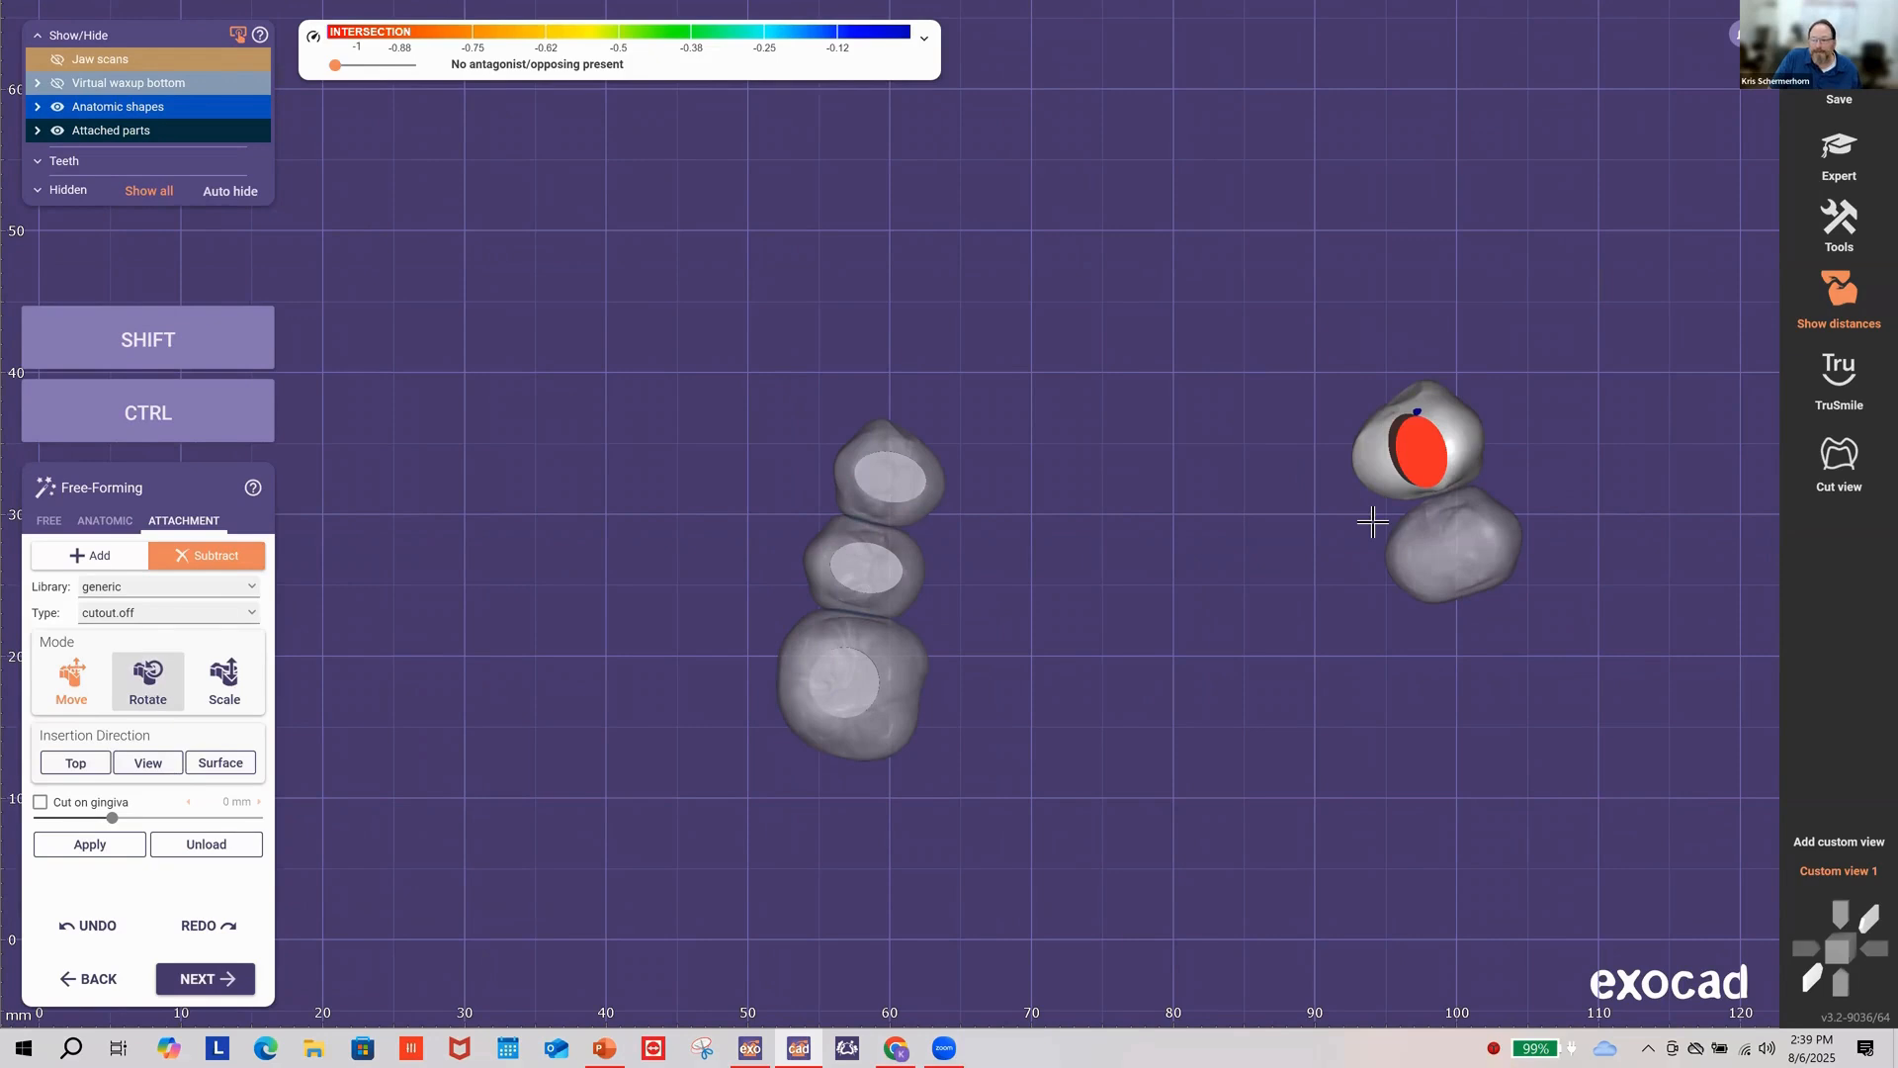
{"action": "key", "text": "shift"}
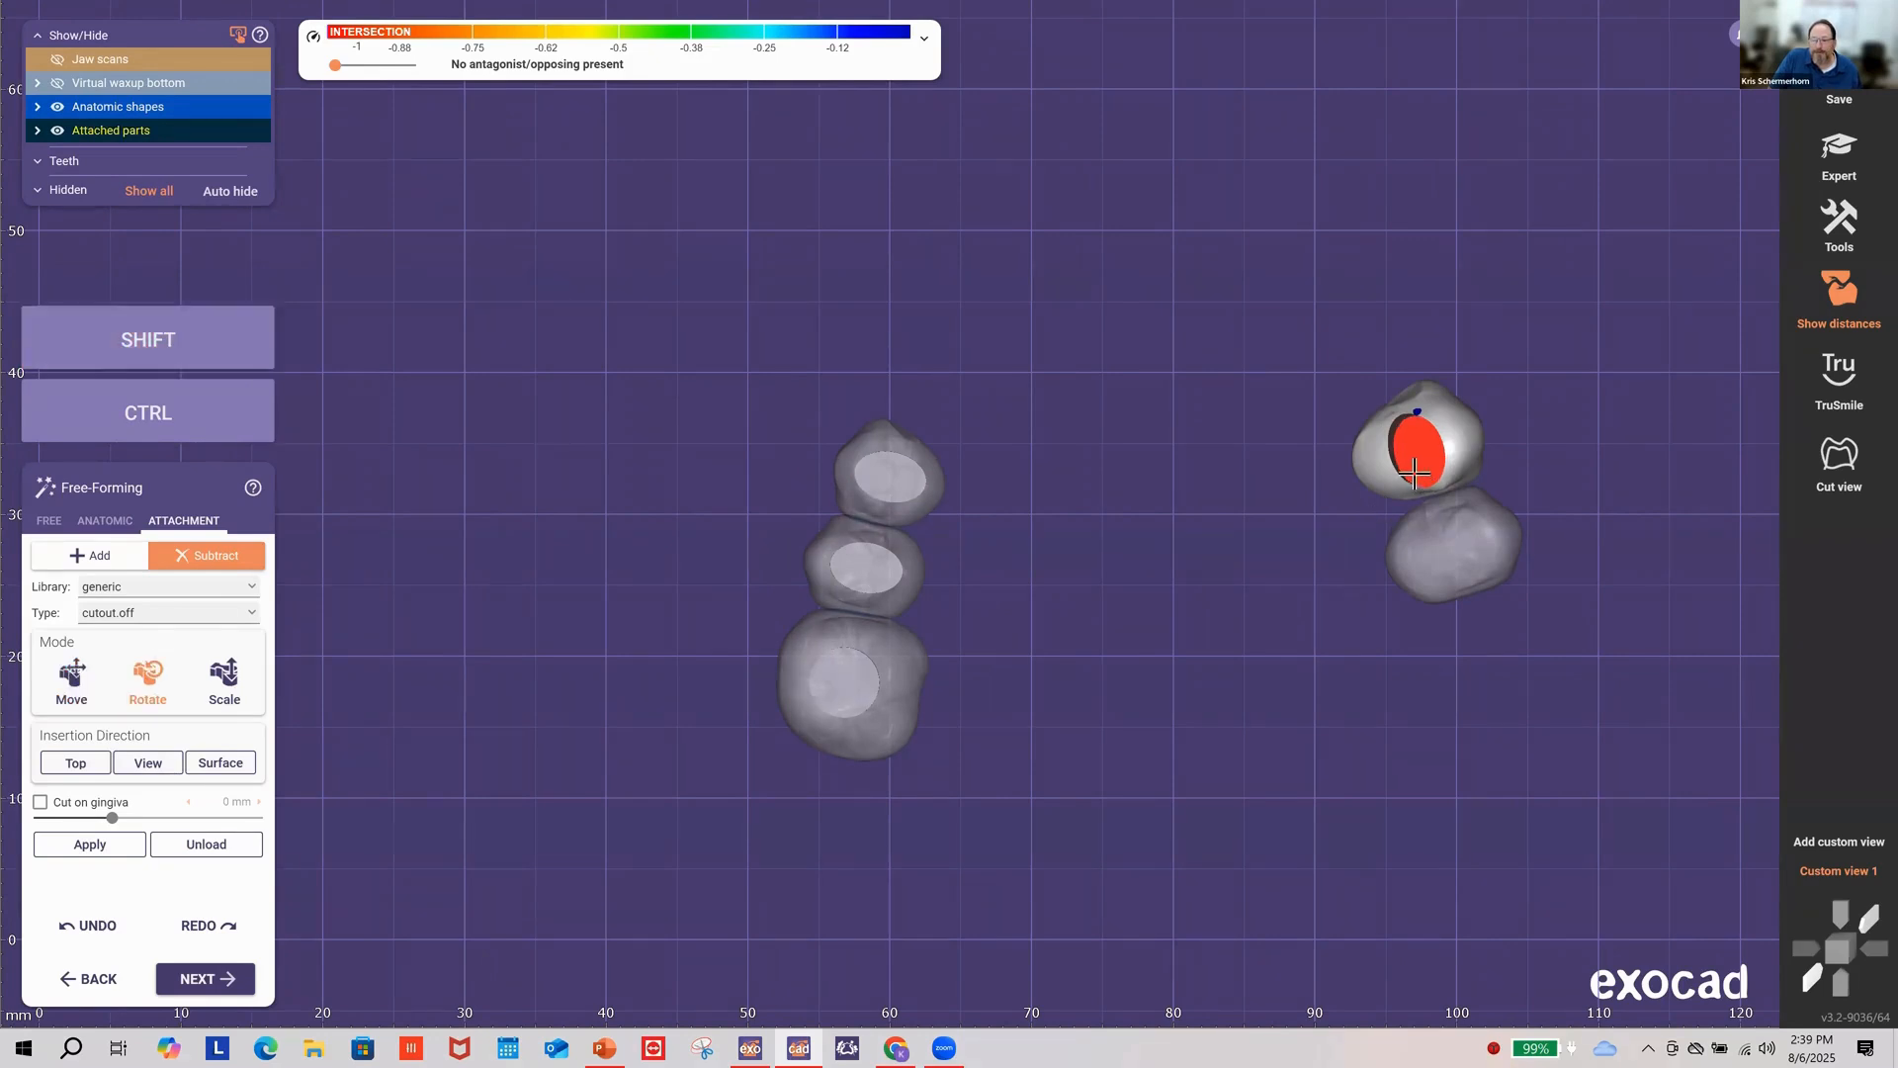
{"action": "left_click_drag", "start_coordinate": [1415, 476], "coordinate": [1402, 457]}
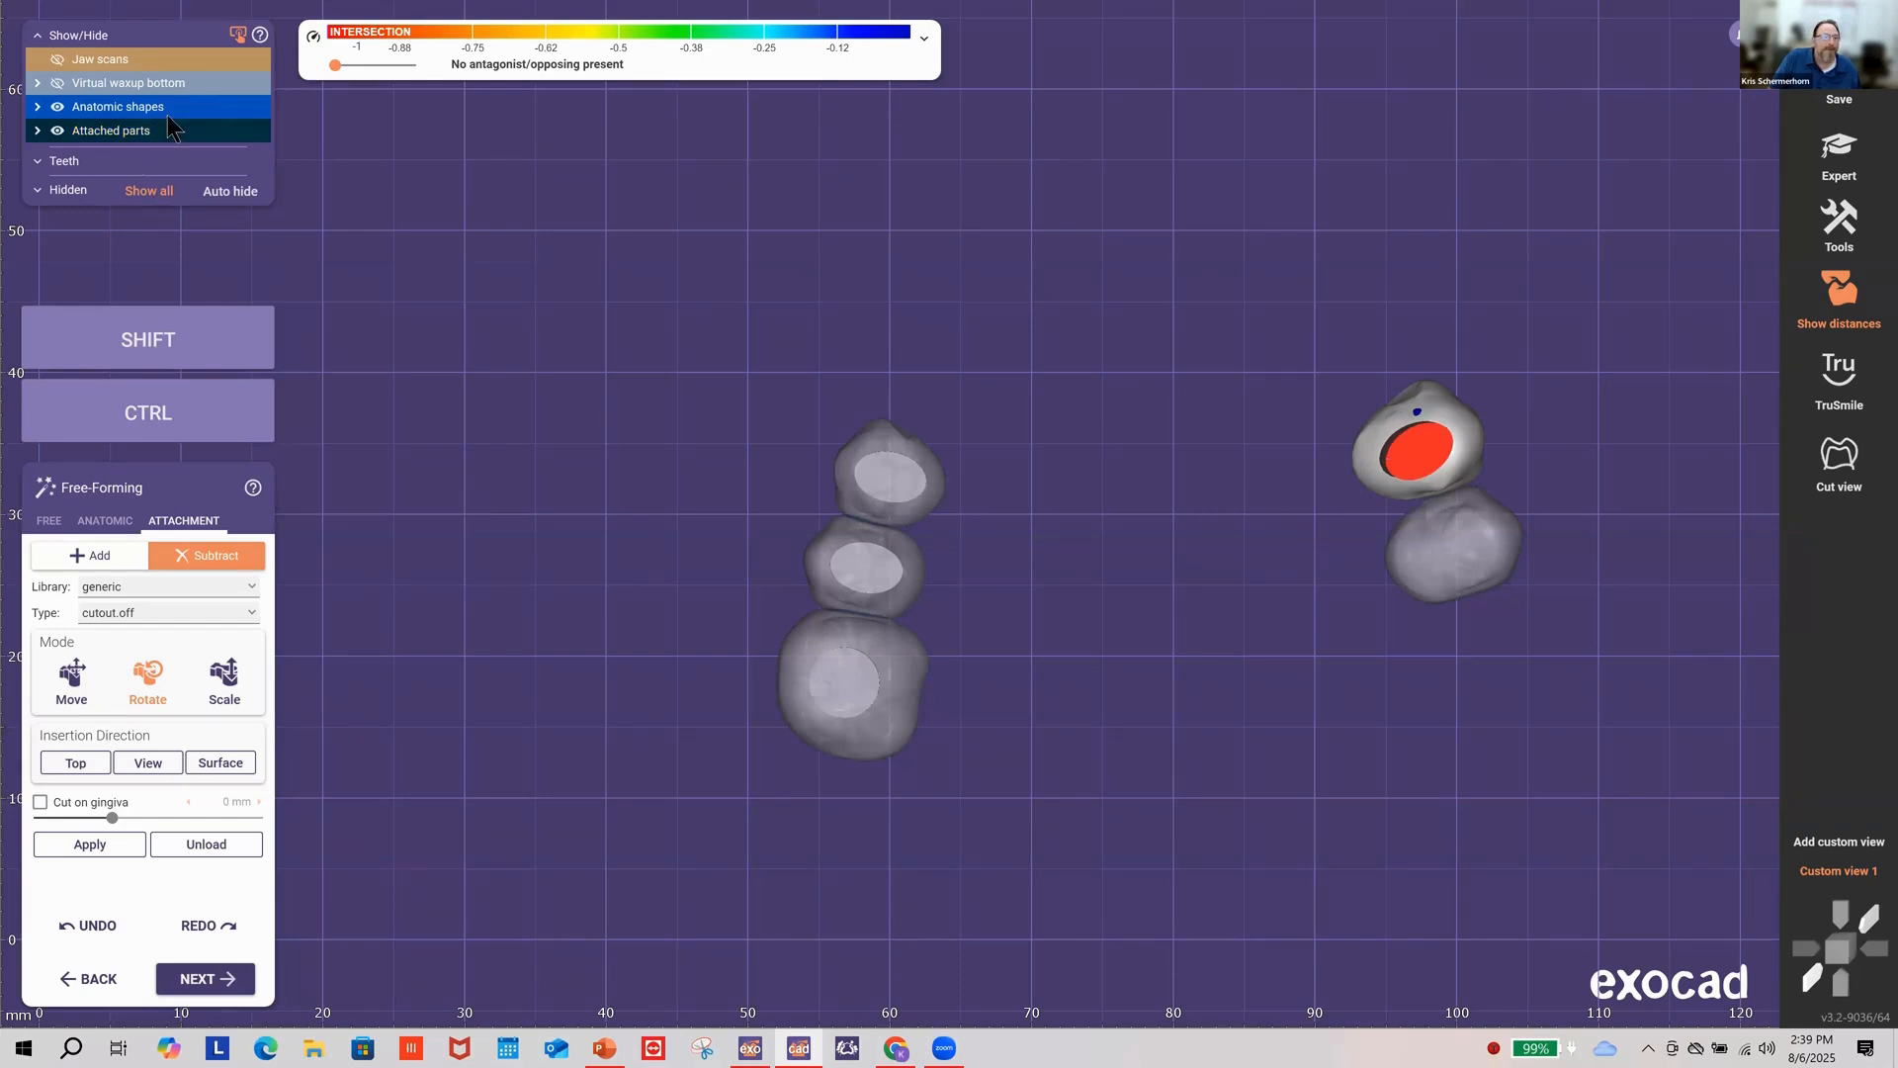
{"action": "scroll", "coordinate": [174, 110], "scroll_direction": "down", "scroll_amount": 3}
{"action": "right_click_drag", "start_coordinate": [1100, 330], "coordinate": [1095, 341]}
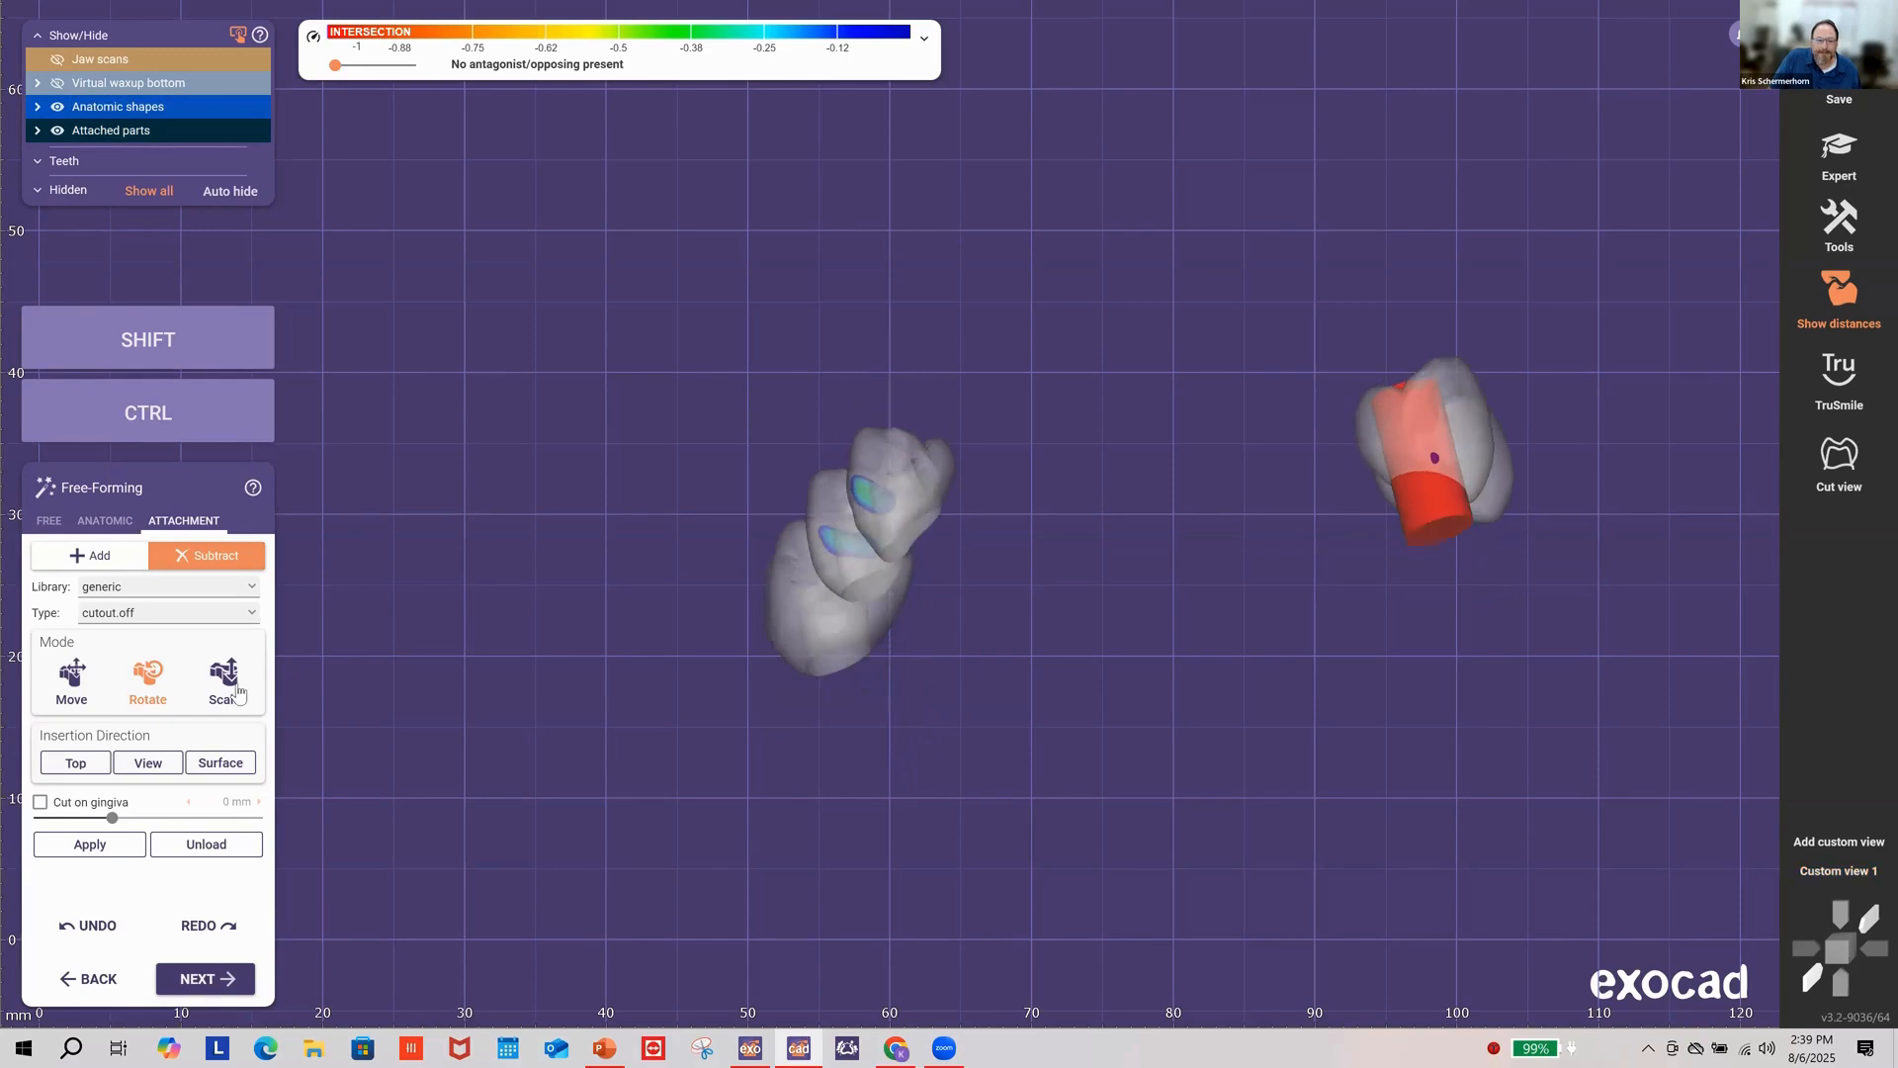
{"action": "left_click", "coordinate": [71, 677]}
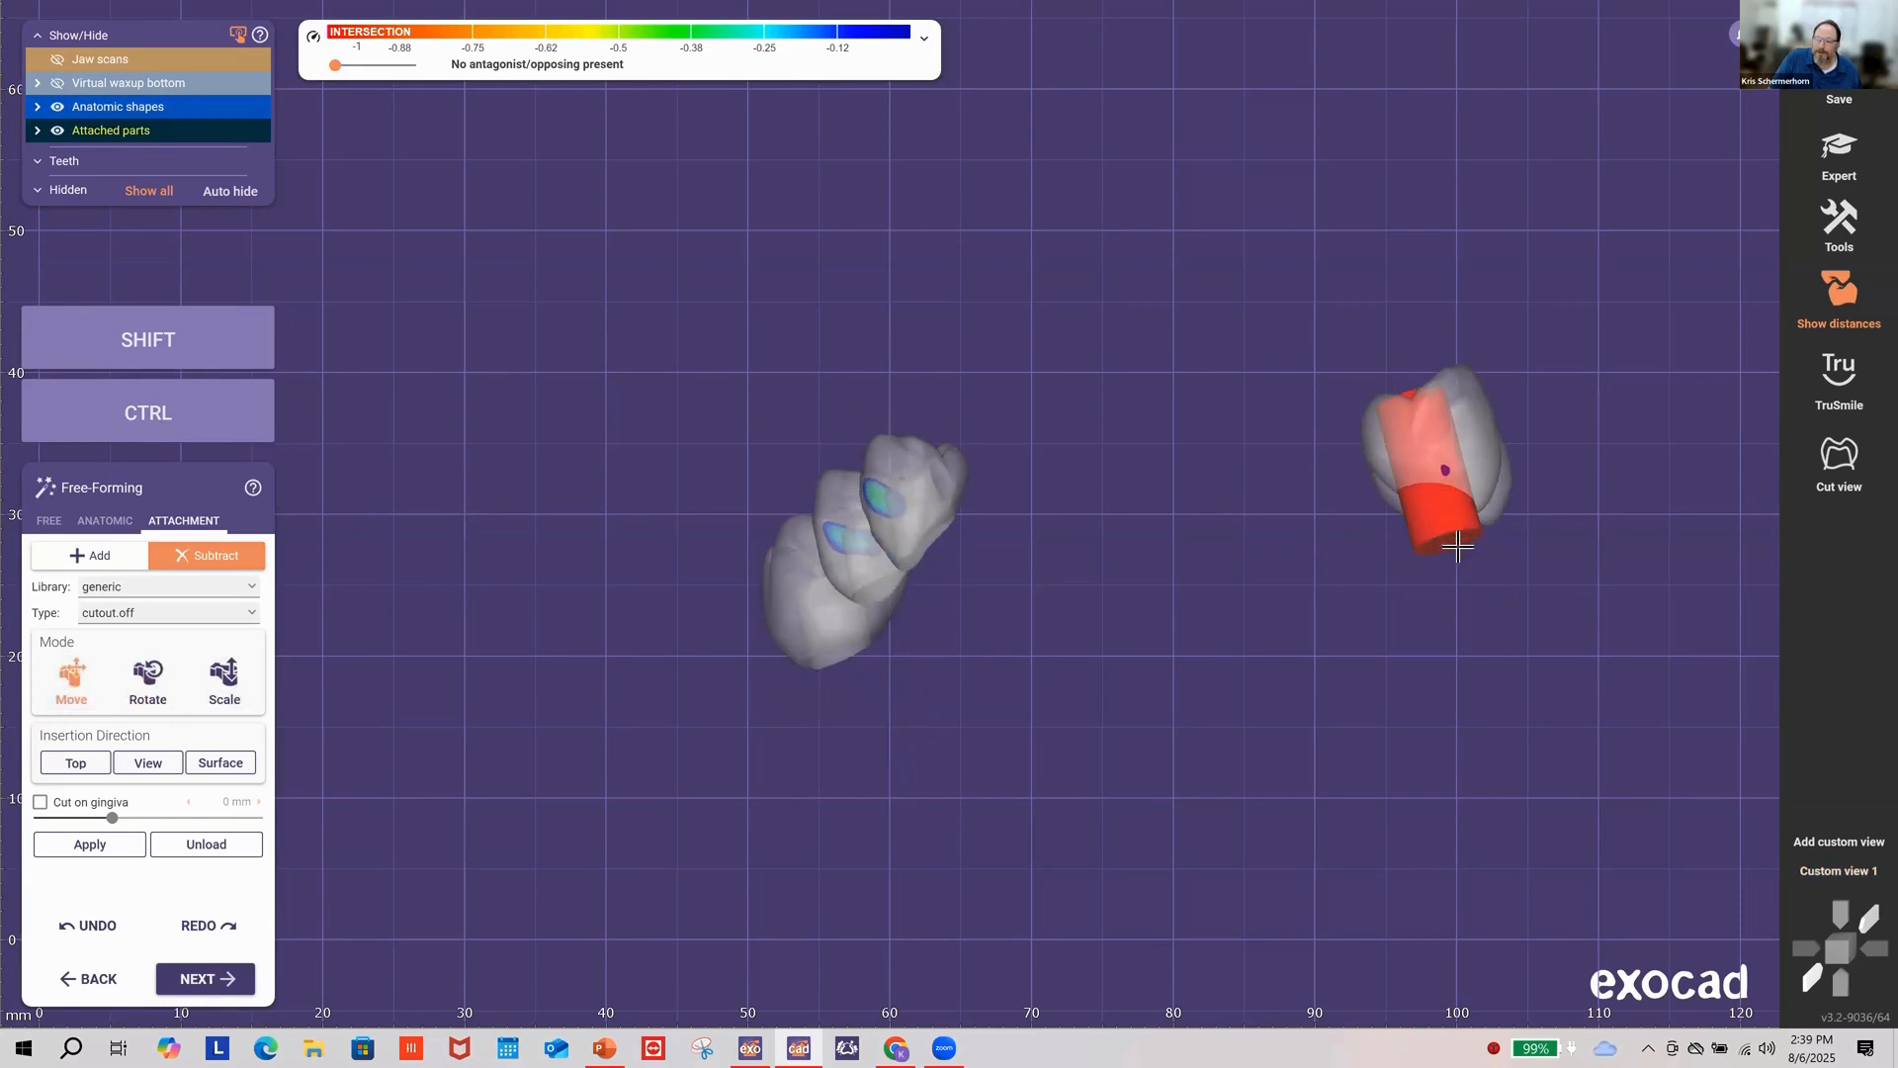
{"action": "left_click_drag", "start_coordinate": [1457, 546], "coordinate": [1209, 527]}
{"action": "right_click_drag", "start_coordinate": [1210, 518], "coordinate": [1212, 512]}
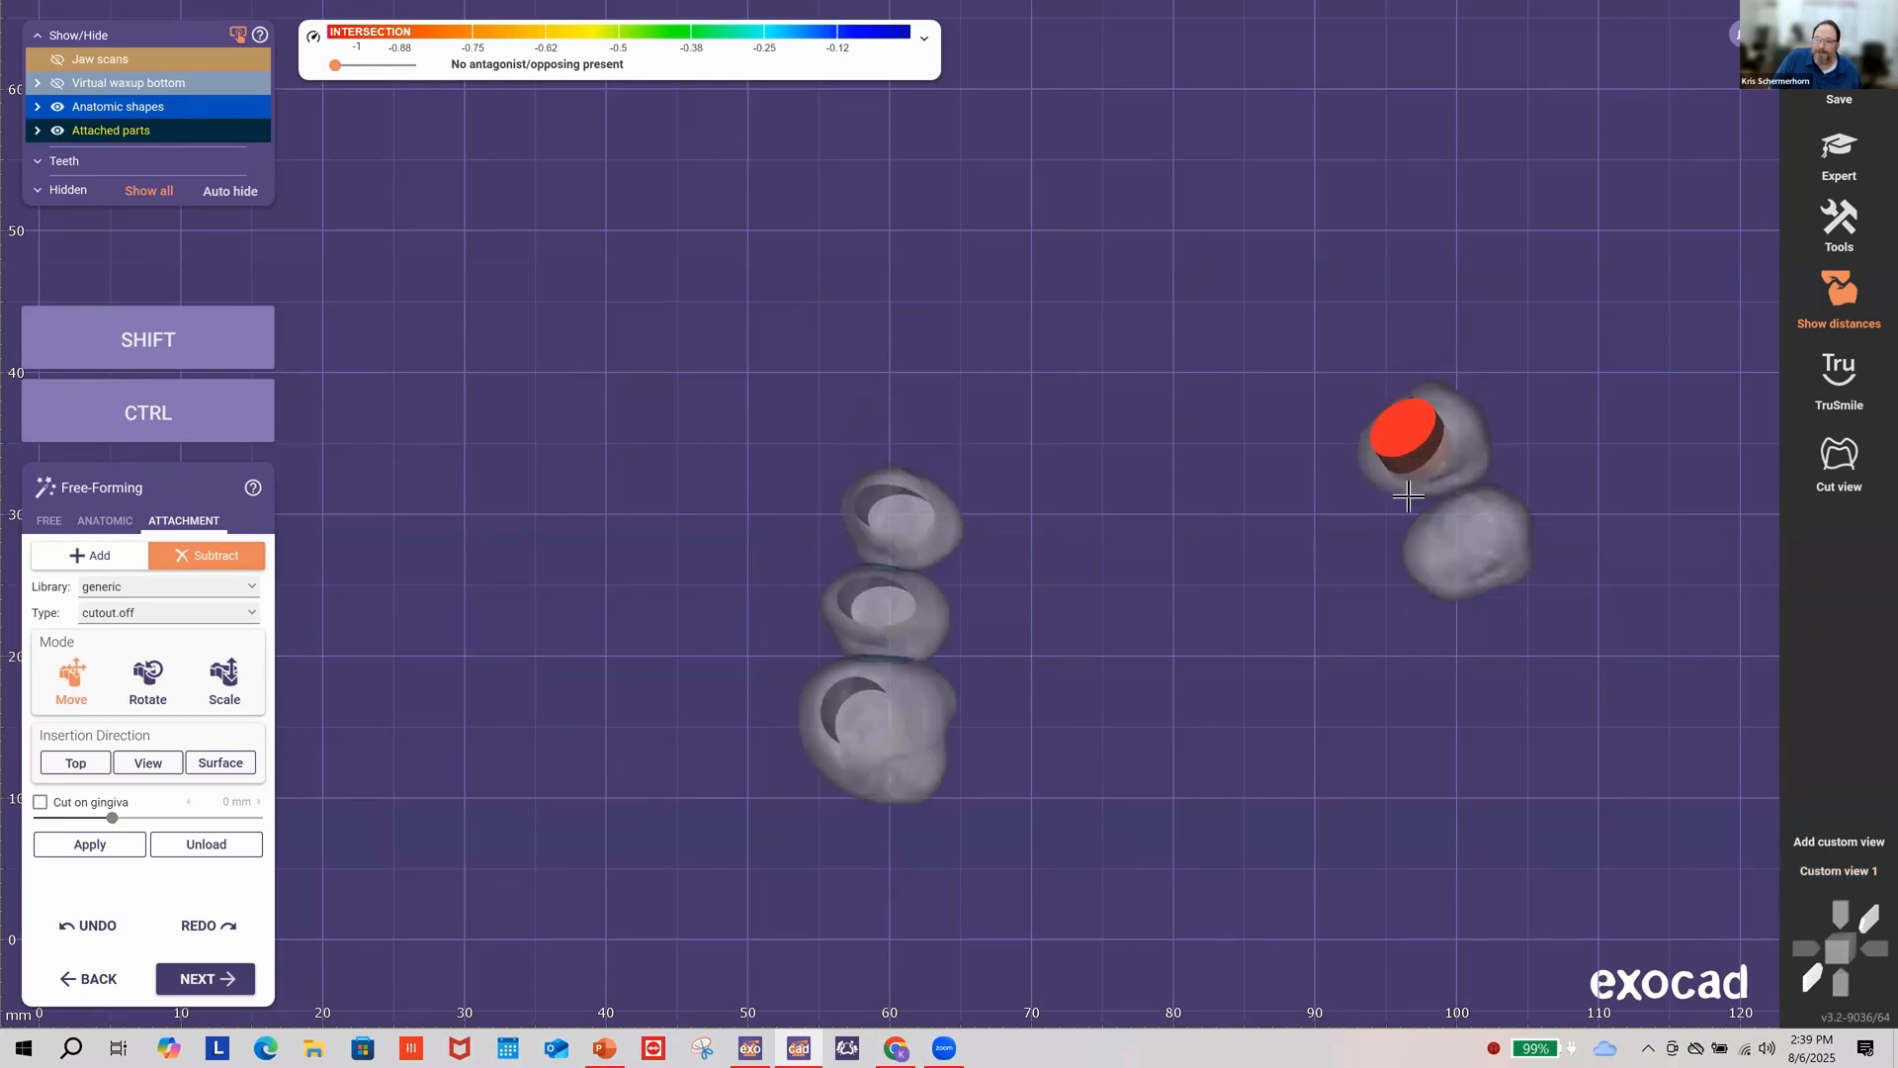
{"action": "right_click_drag", "start_coordinate": [1410, 494], "coordinate": [1414, 522]}
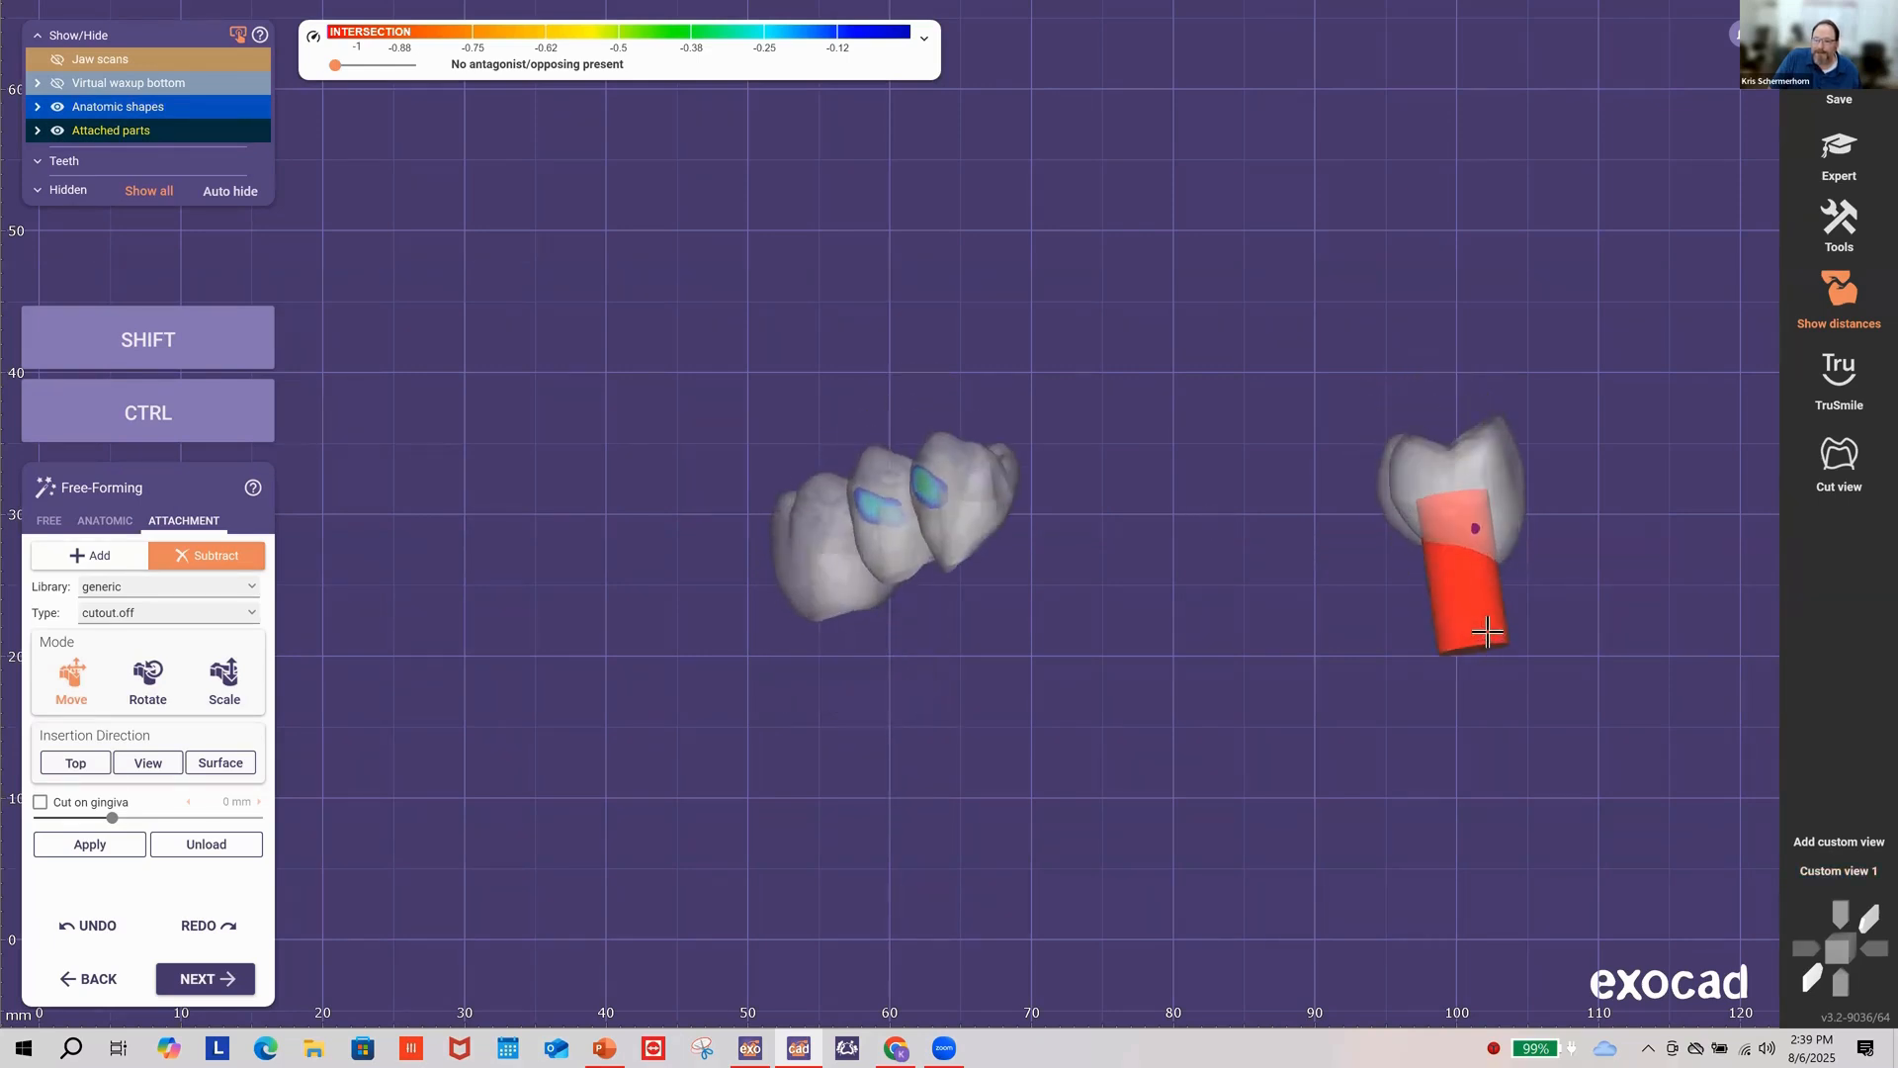
{"action": "left_click_drag", "start_coordinate": [1487, 634], "coordinate": [1485, 627]}
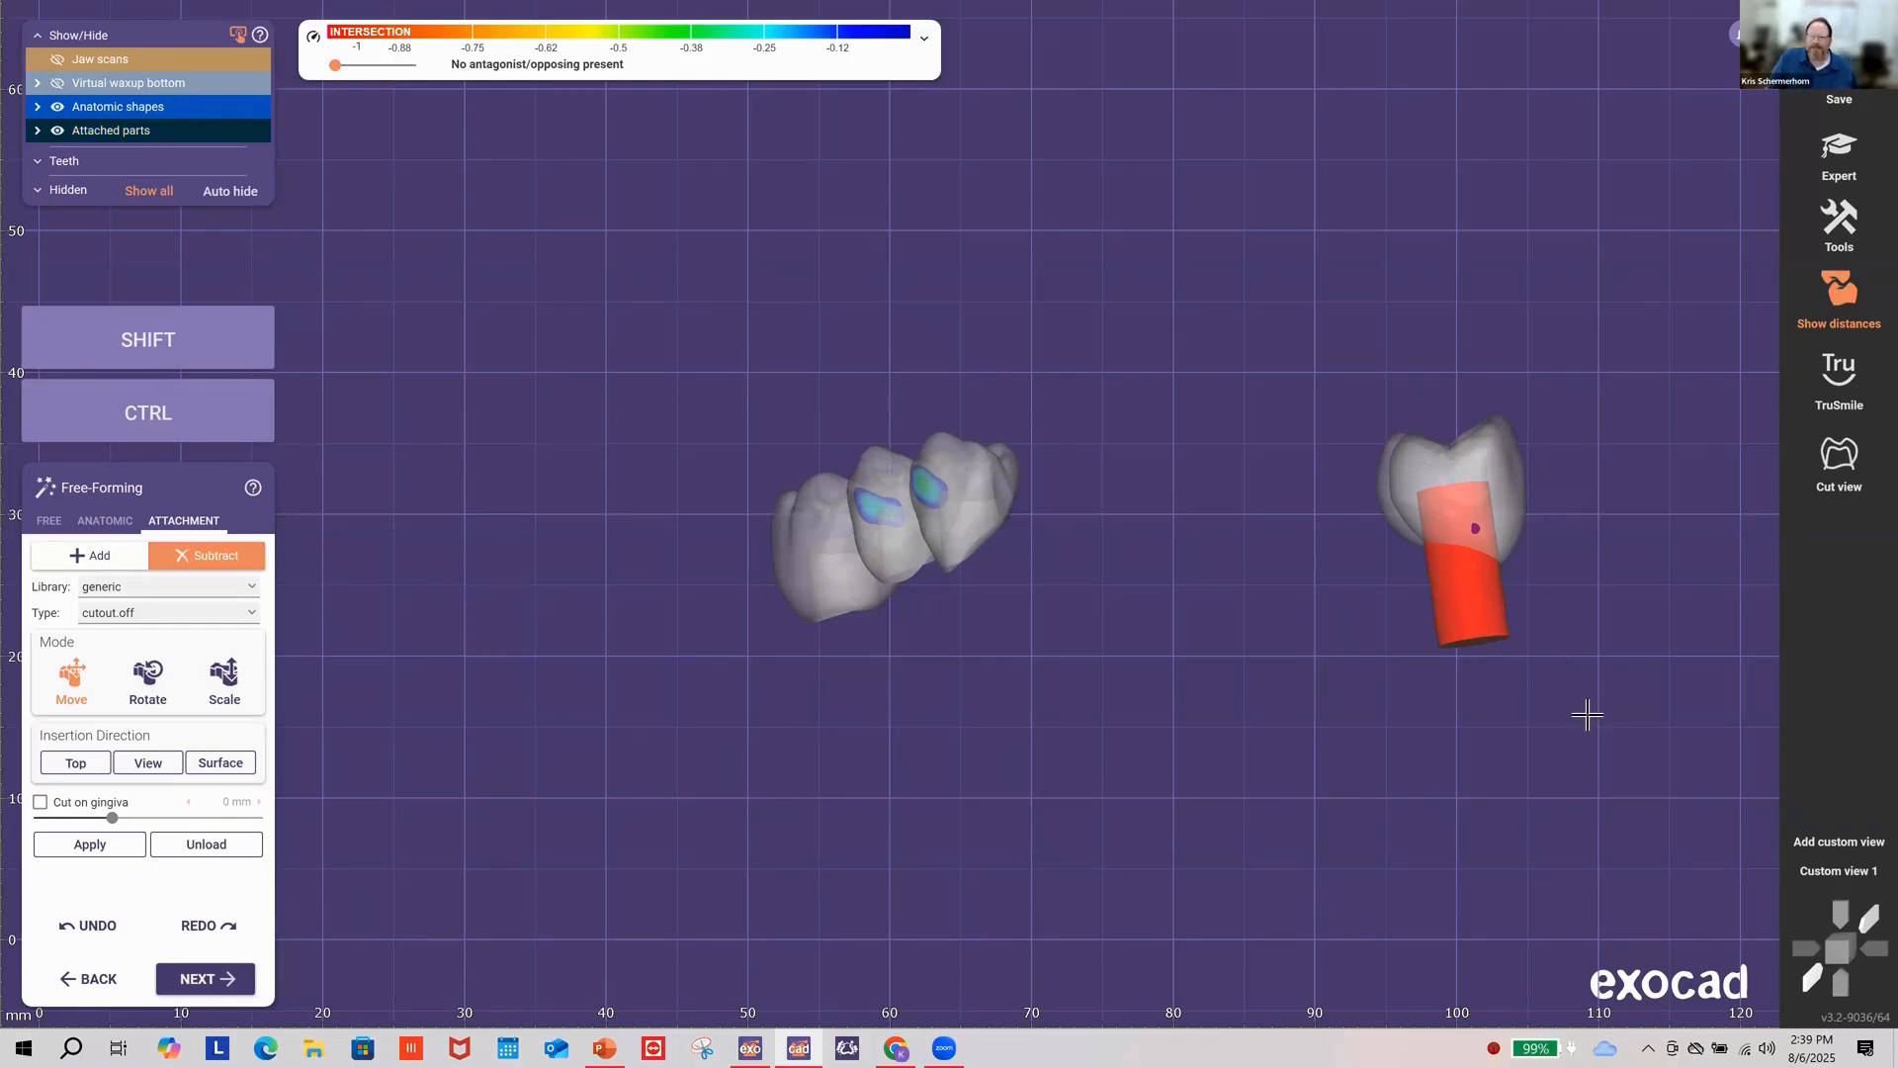
{"action": "right_click_drag", "start_coordinate": [1355, 673], "coordinate": [1355, 673]}
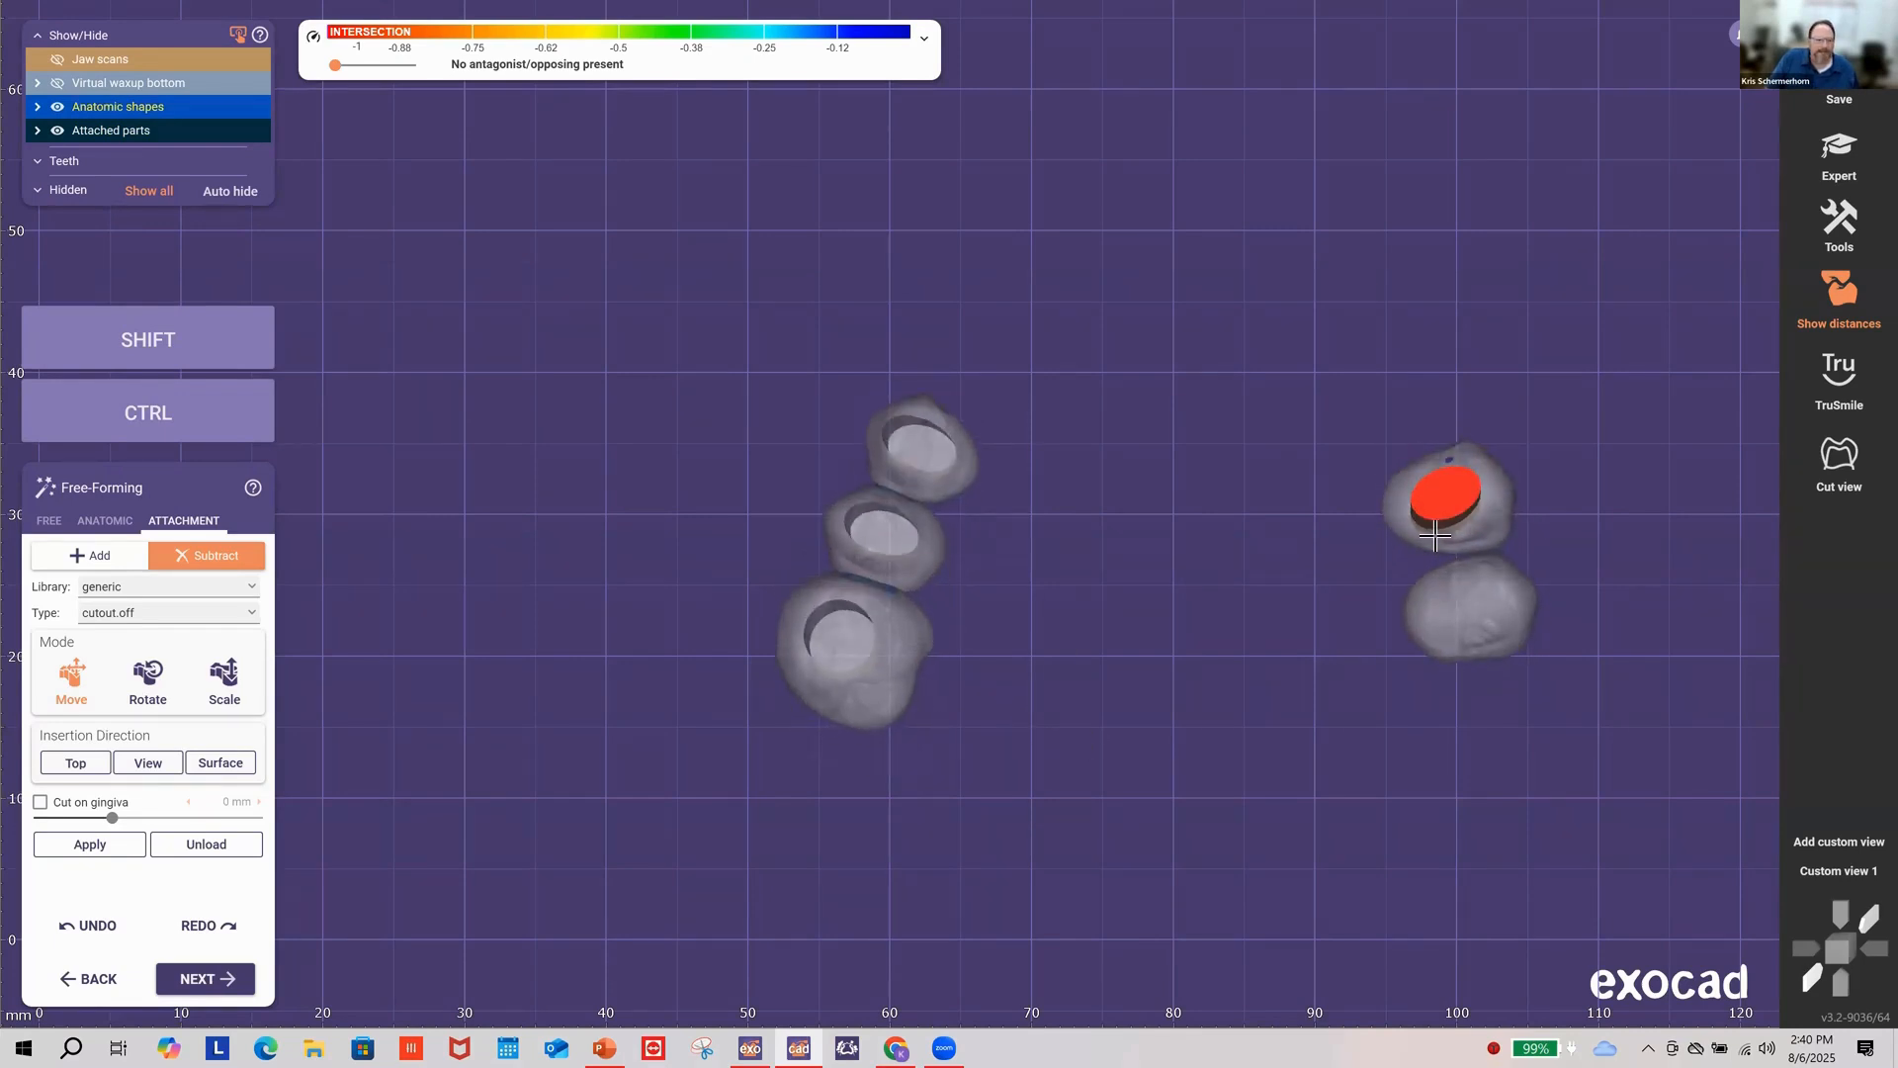
Step: Enlarge the right tooth's cutout slightly and cut its pocket
{"action": "left_click", "coordinate": [225, 678]}
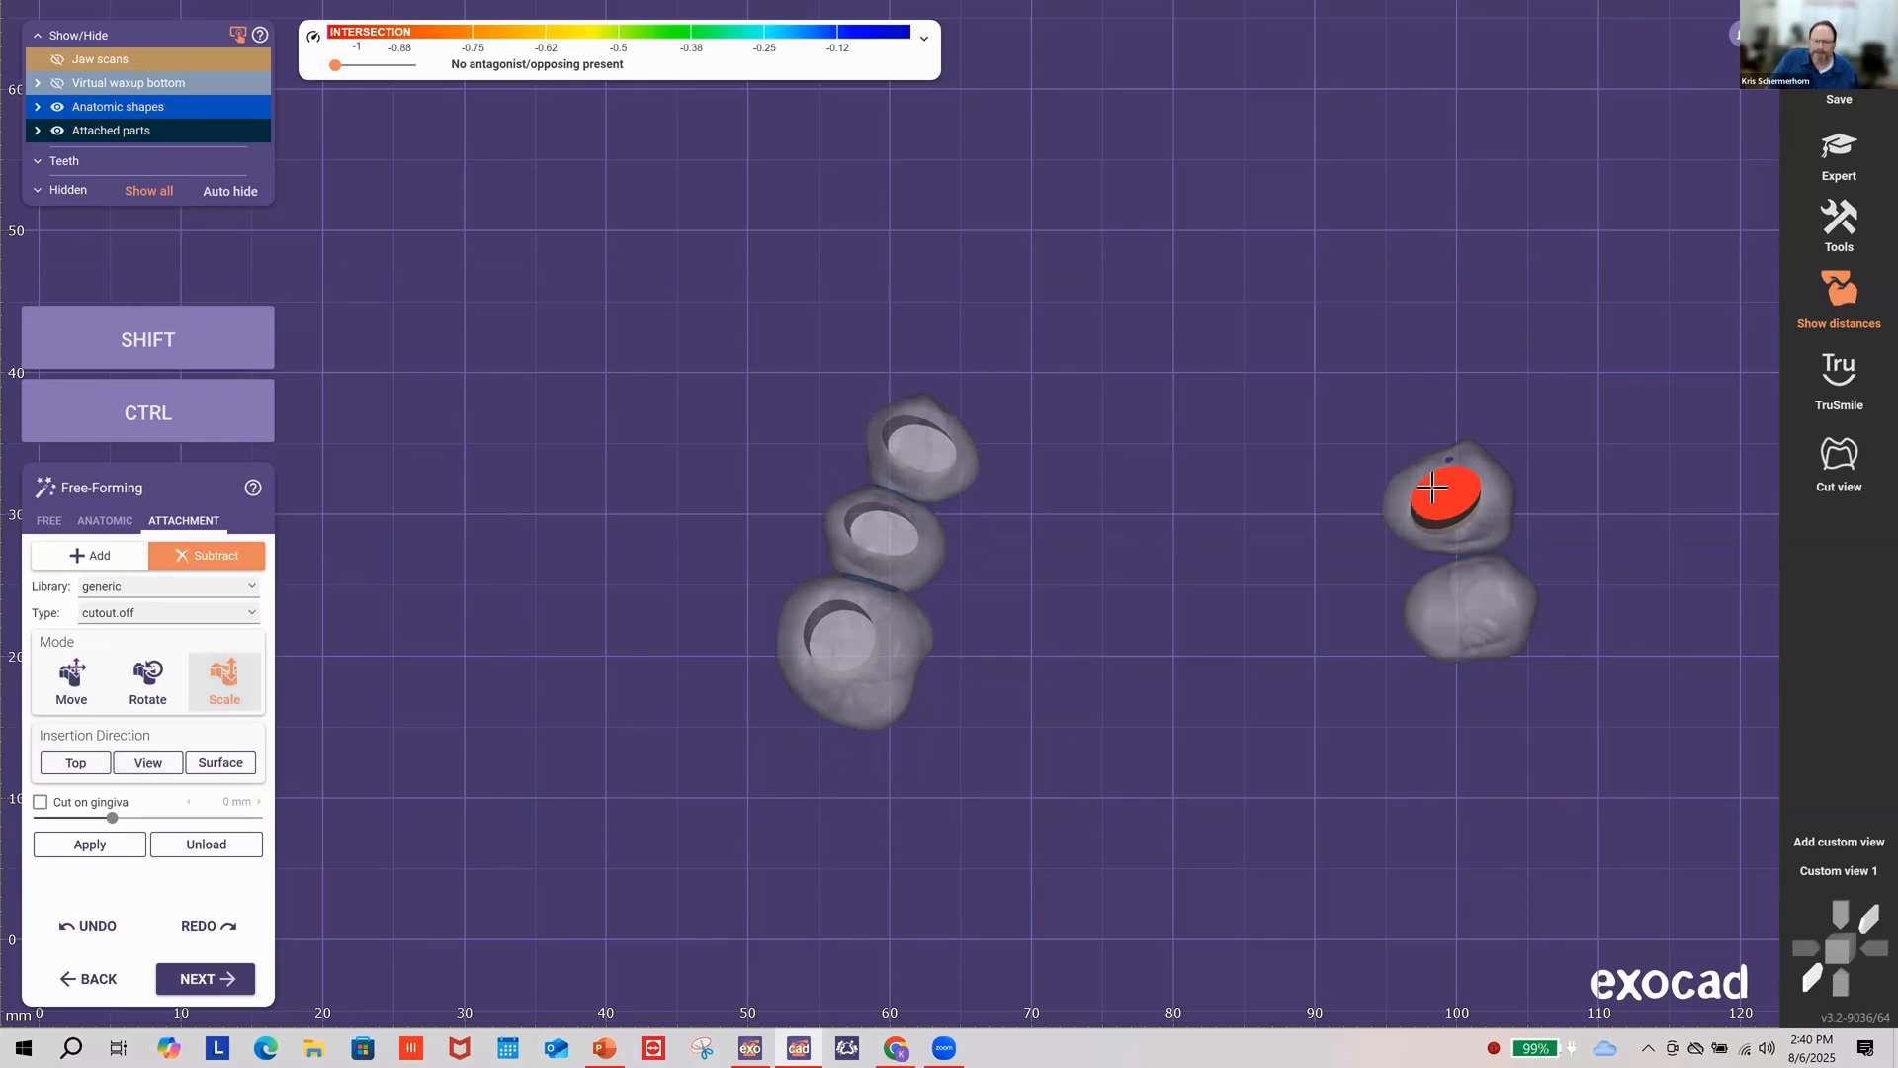
{"action": "left_click_drag", "start_coordinate": [1430, 494], "coordinate": [1429, 490], "text": "shift"}
{"action": "right_click_drag", "start_coordinate": [1229, 564], "coordinate": [1229, 564]}
{"action": "left_click", "coordinate": [73, 690]}
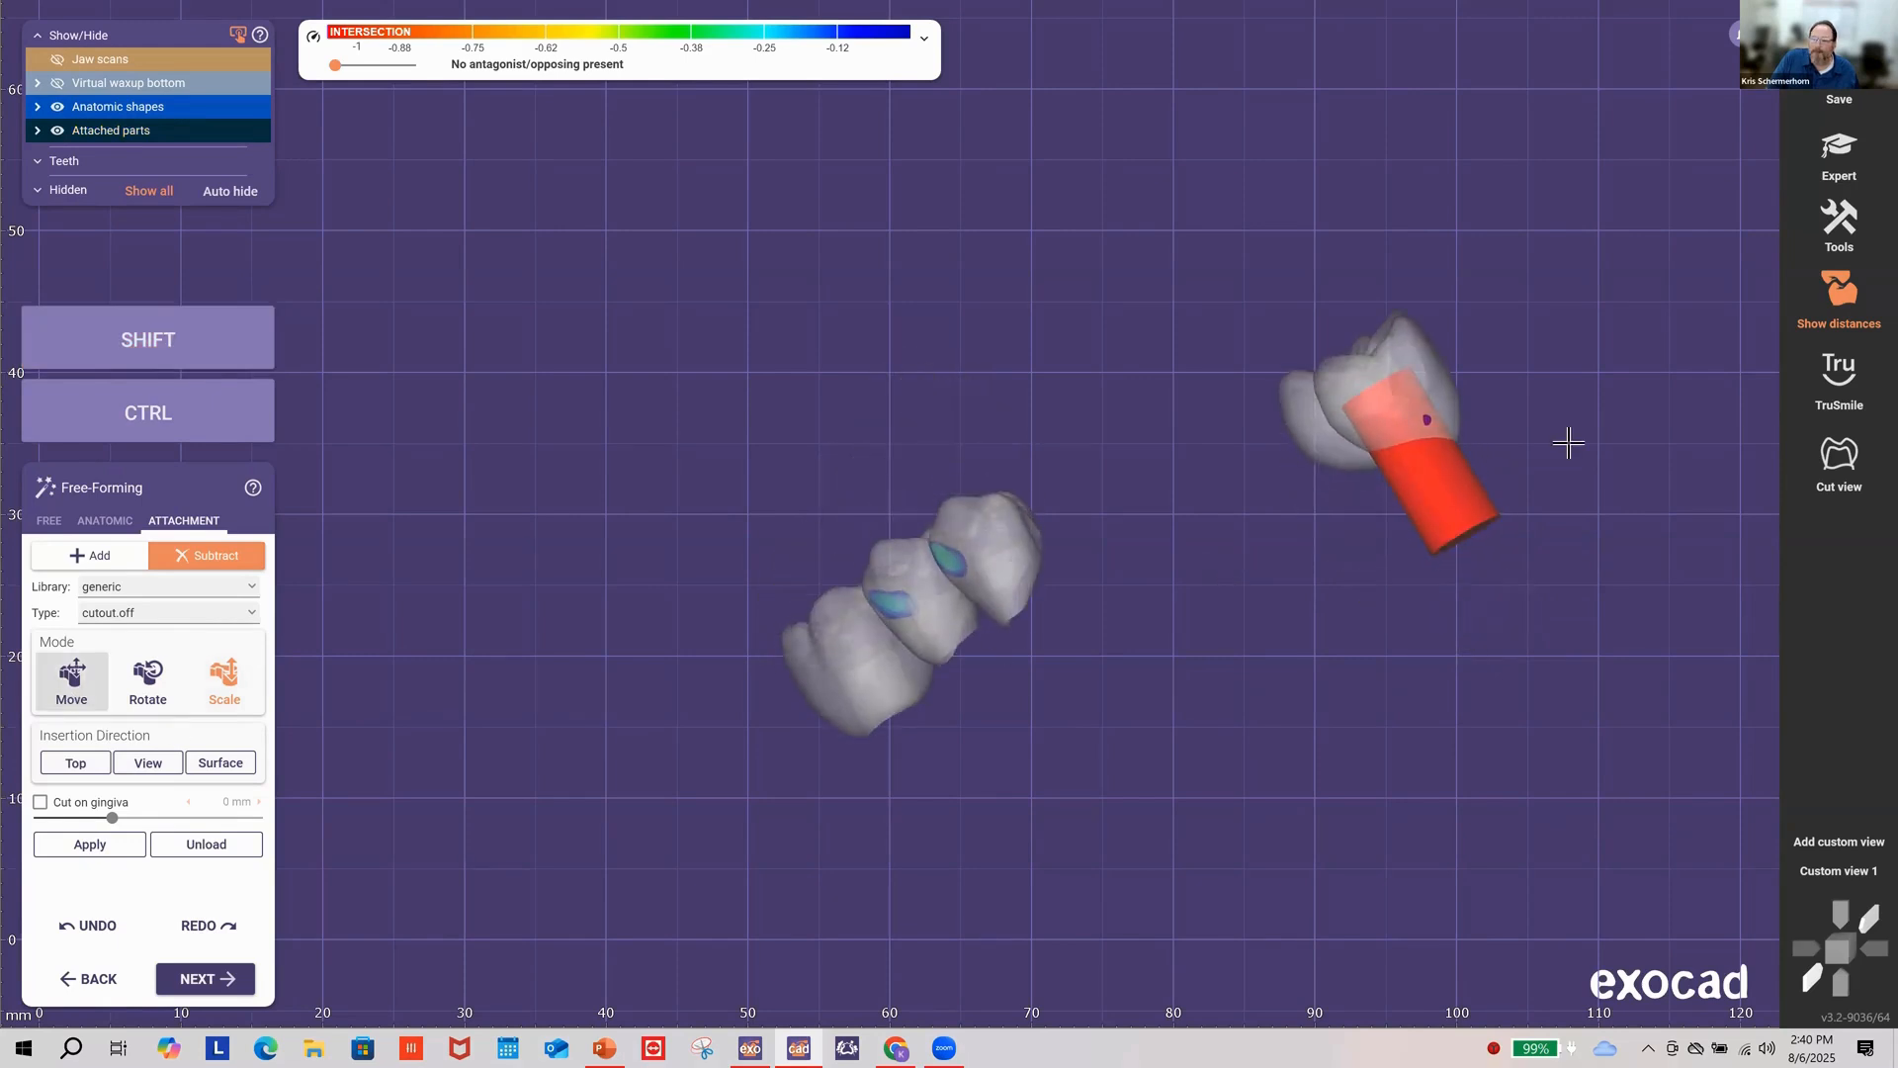
{"action": "left_click", "coordinate": [94, 850]}
{"action": "left_click", "coordinate": [1809, 874]}
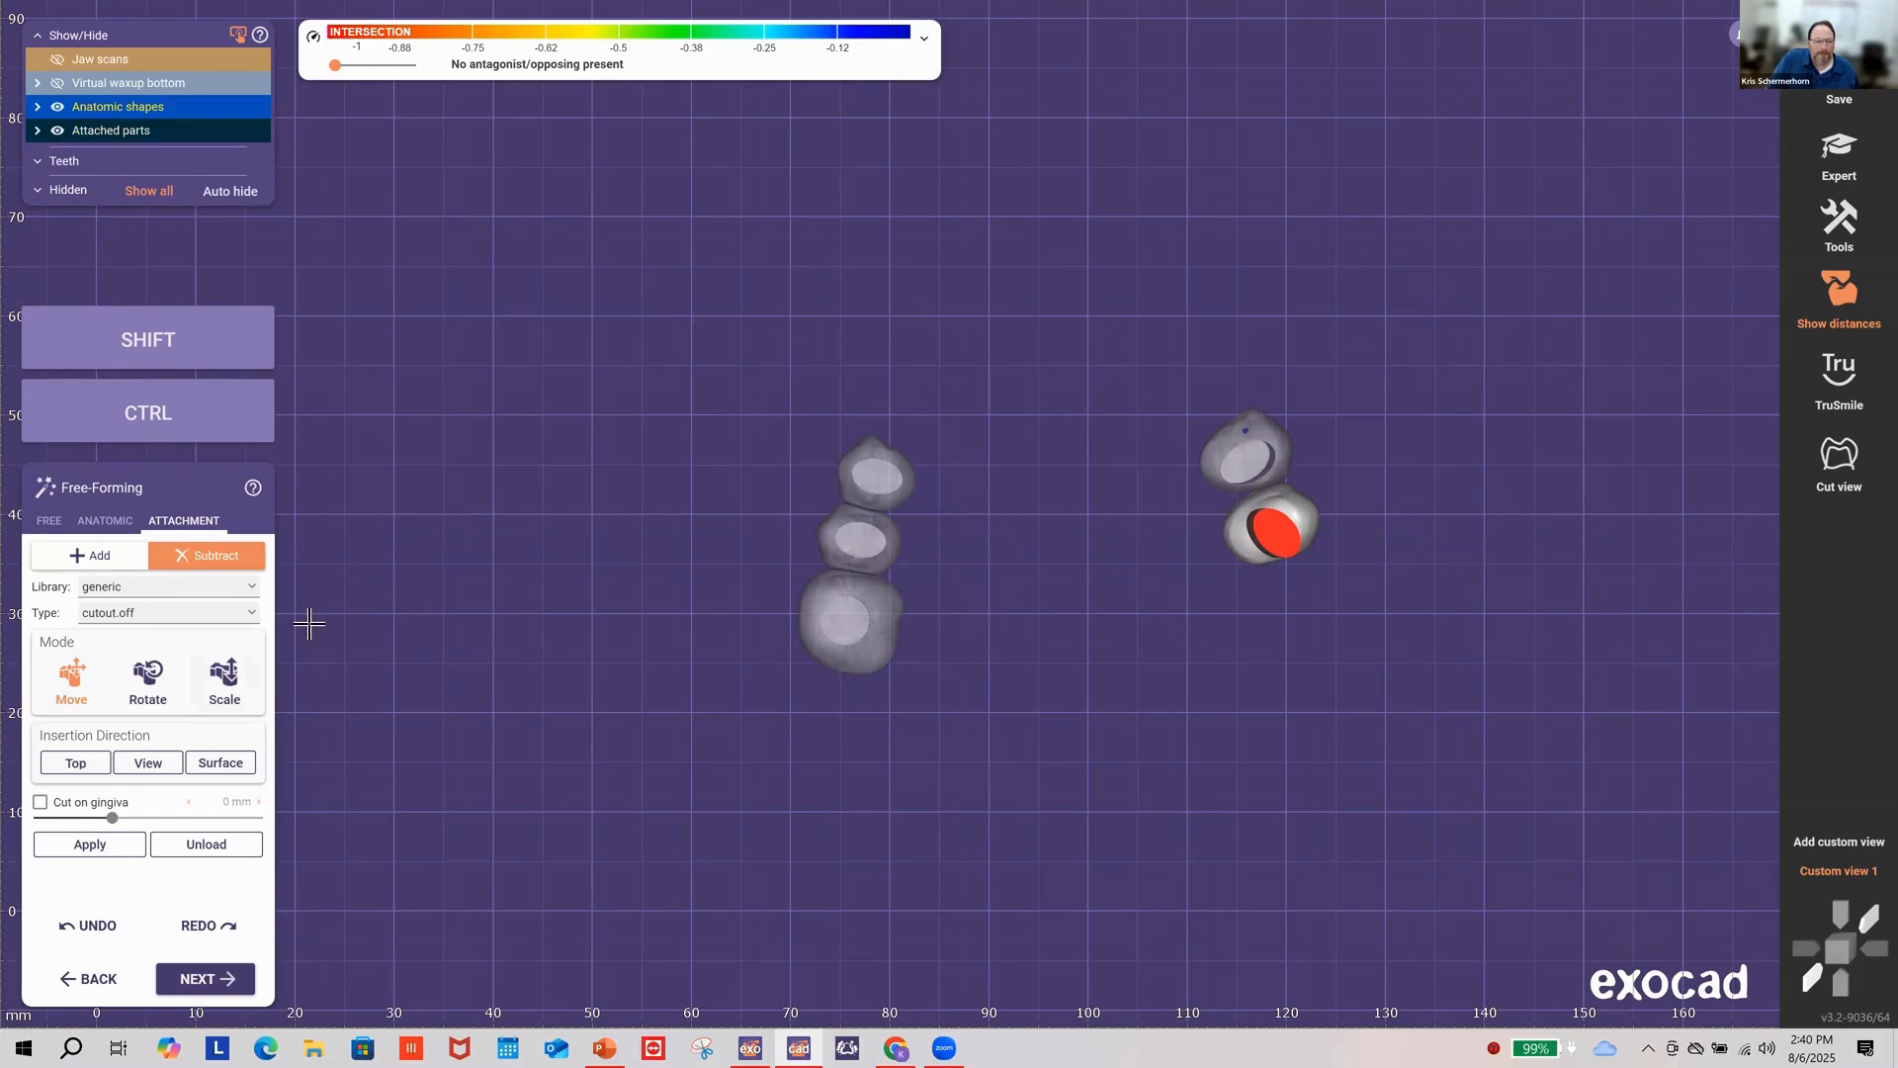
Step: Centre the cutout flat on the lower right tooth and check it from the saved view
{"action": "key", "text": "ctrl"}
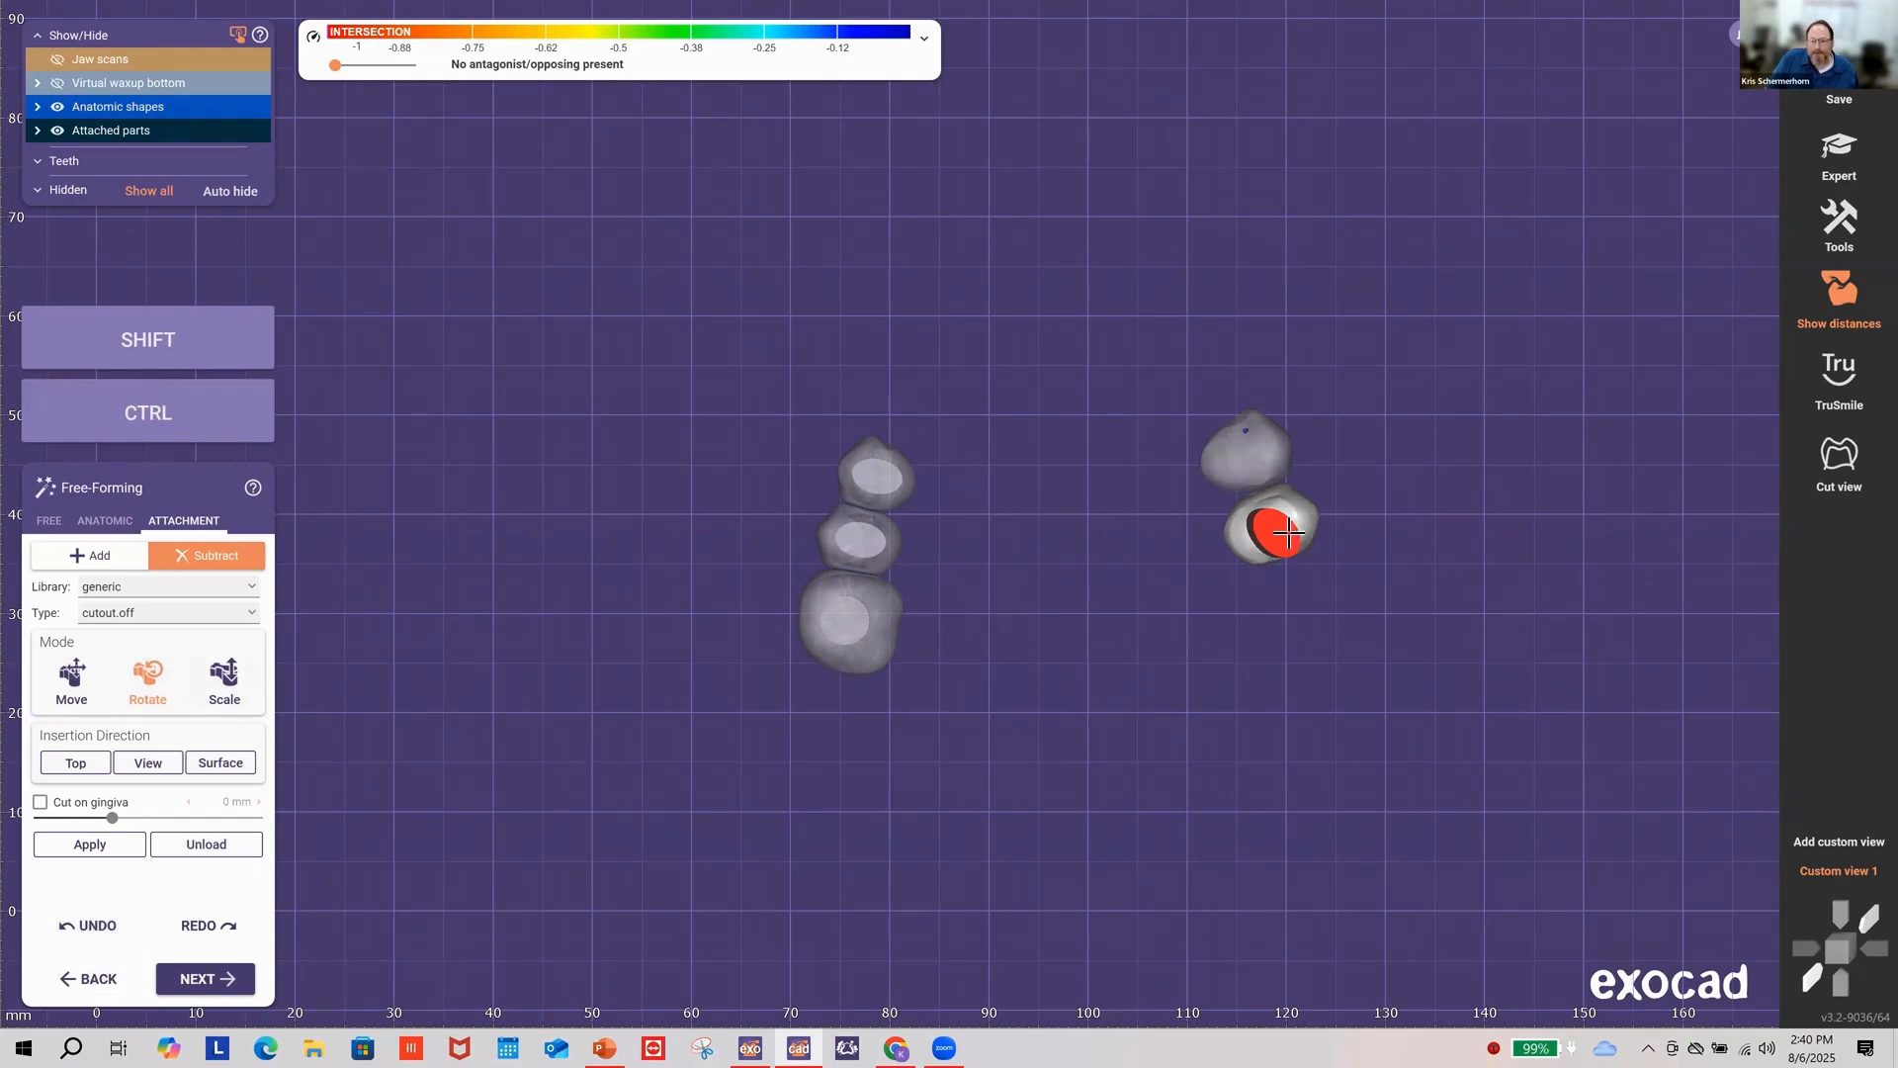
{"action": "left_click_drag", "start_coordinate": [1288, 532], "coordinate": [1277, 535]}
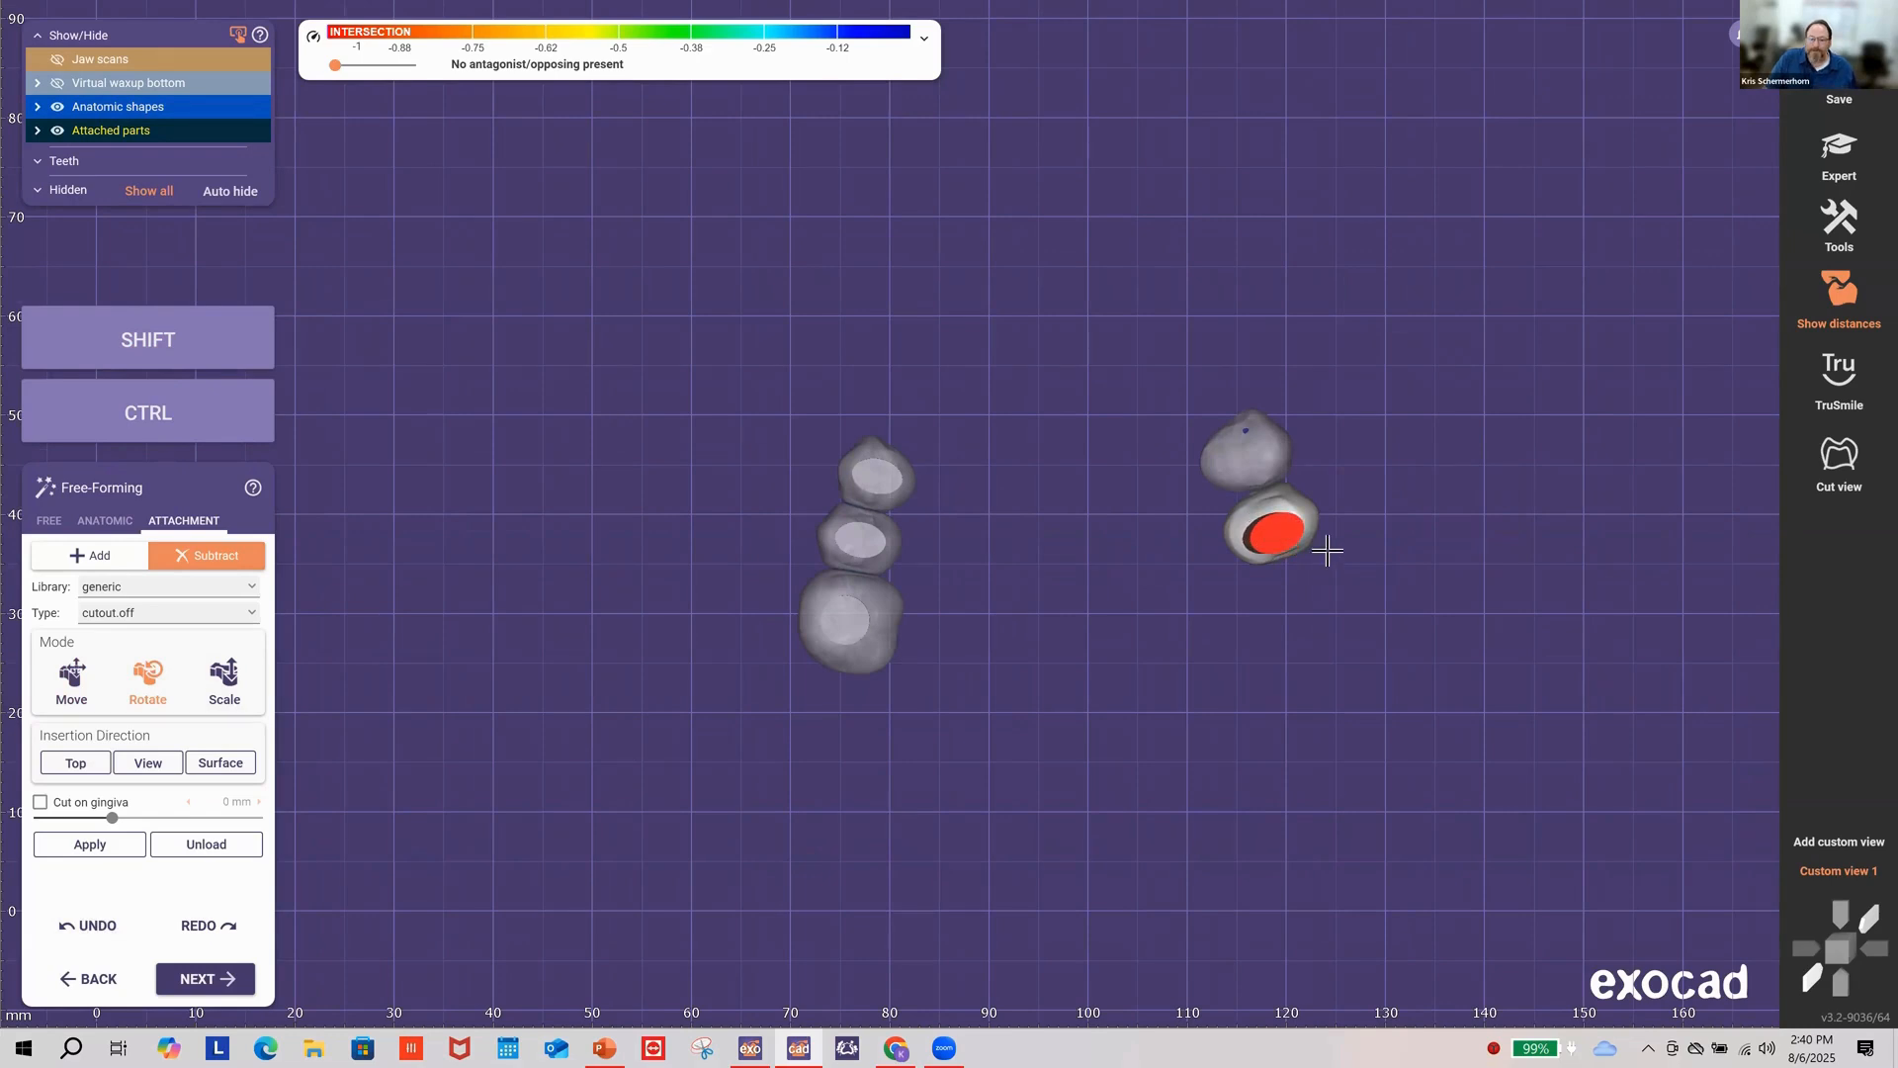
{"action": "right_click_drag", "start_coordinate": [1327, 550], "coordinate": [1328, 559]}
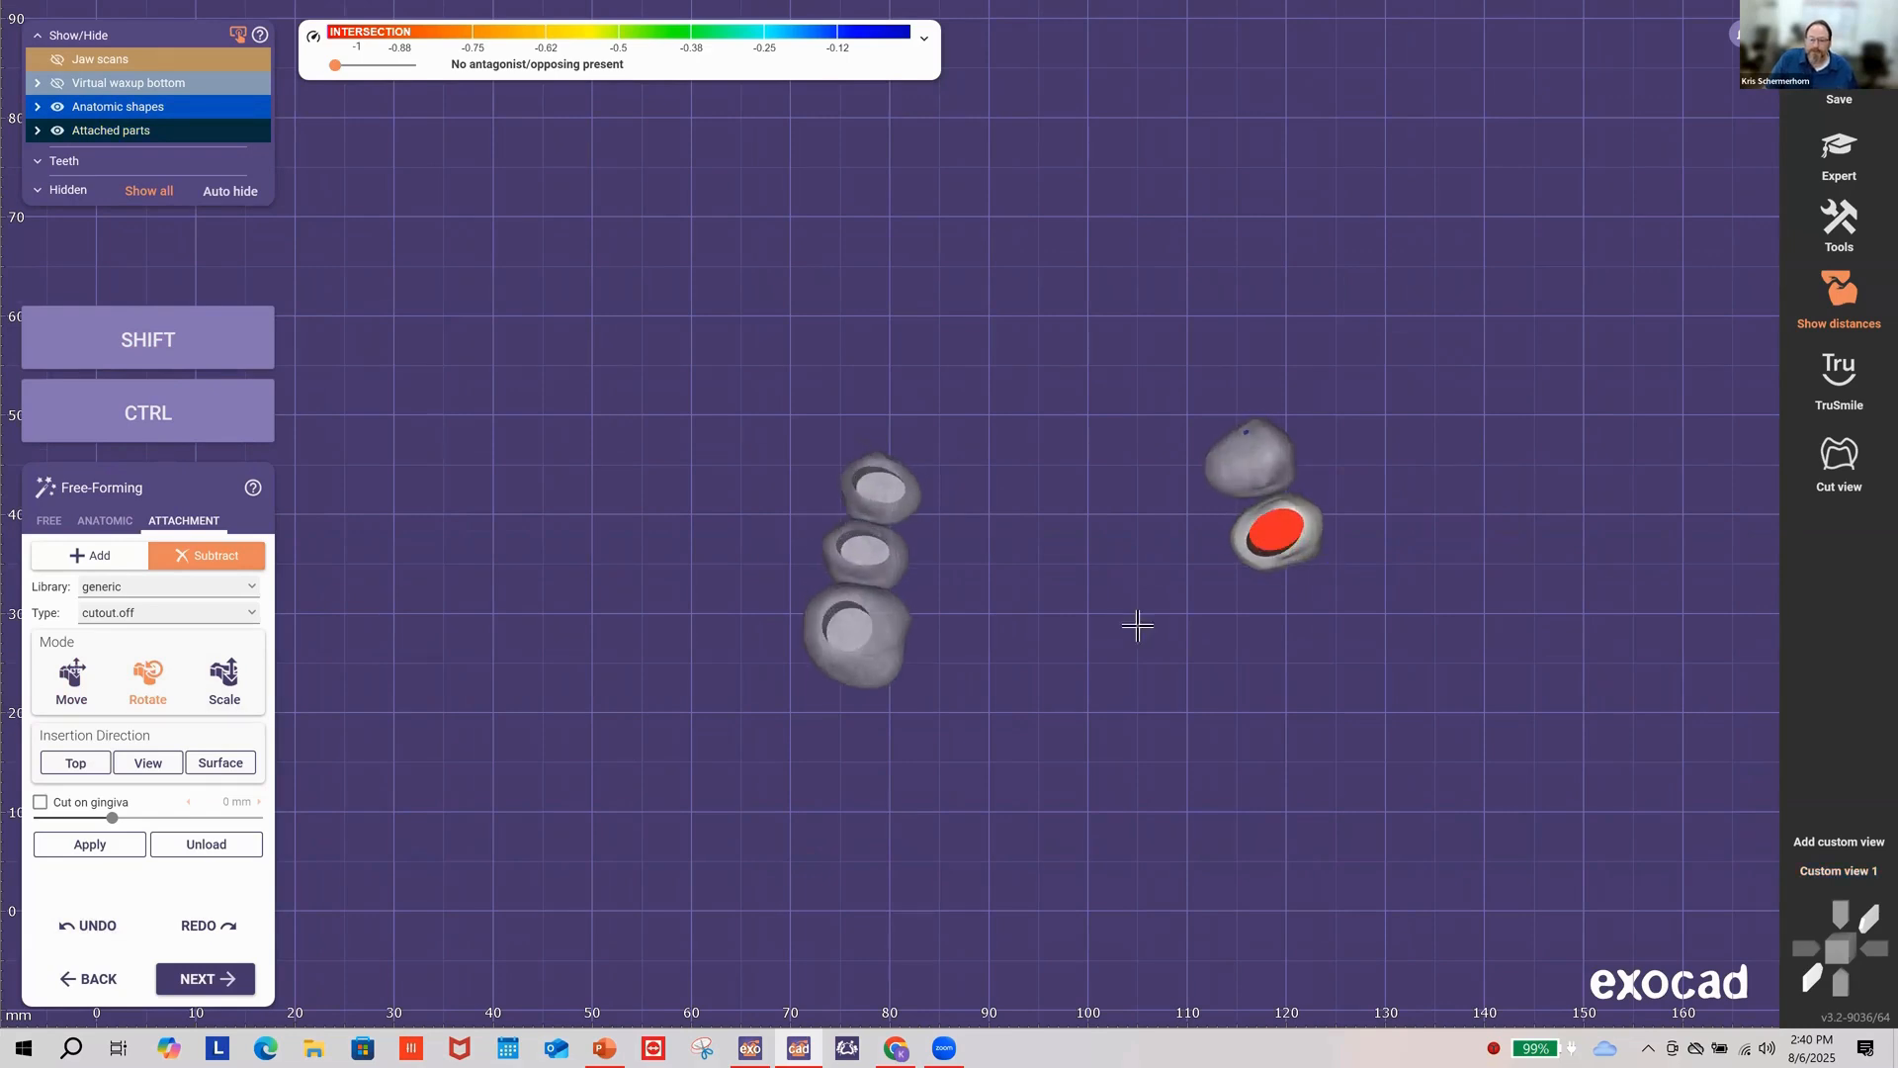
{"action": "left_click", "coordinate": [1833, 875]}
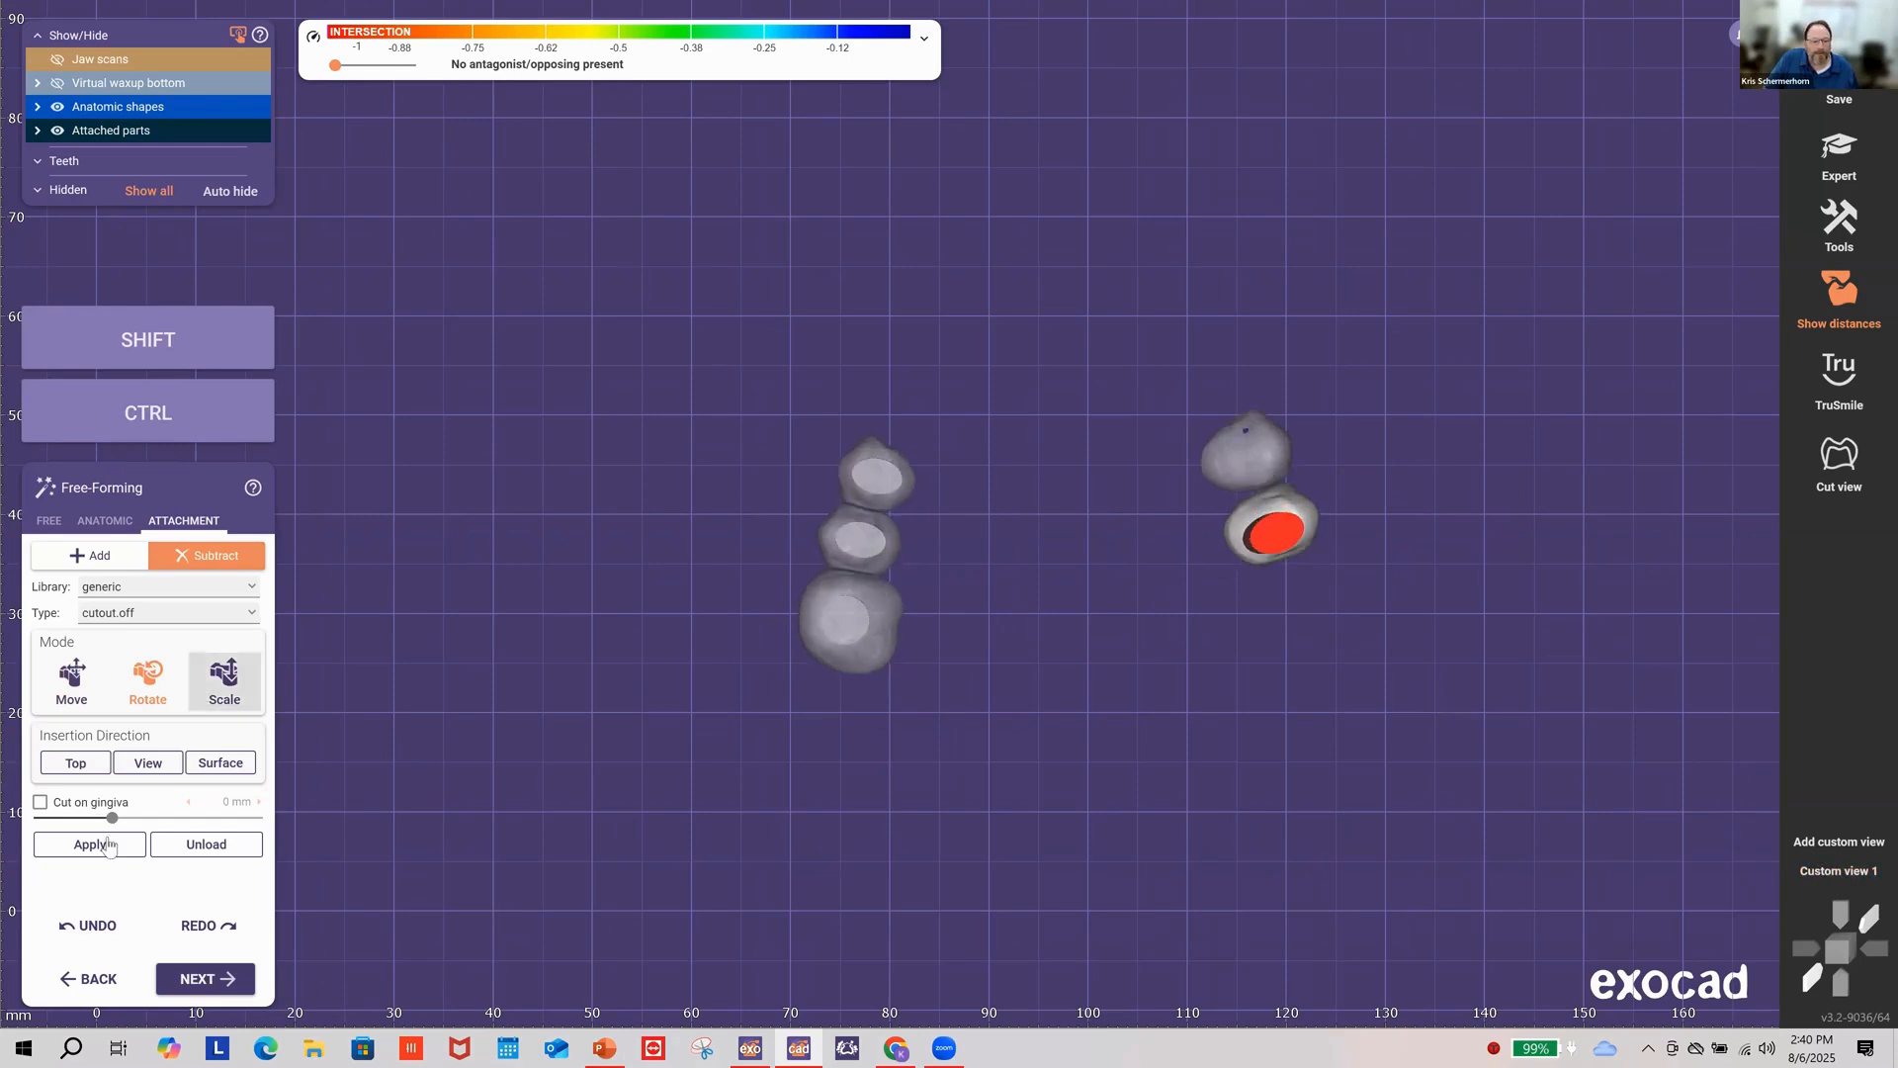
Step: Push the cutout lower and tilt it on the molar, checking from side views
{"action": "left_click", "coordinate": [75, 690]}
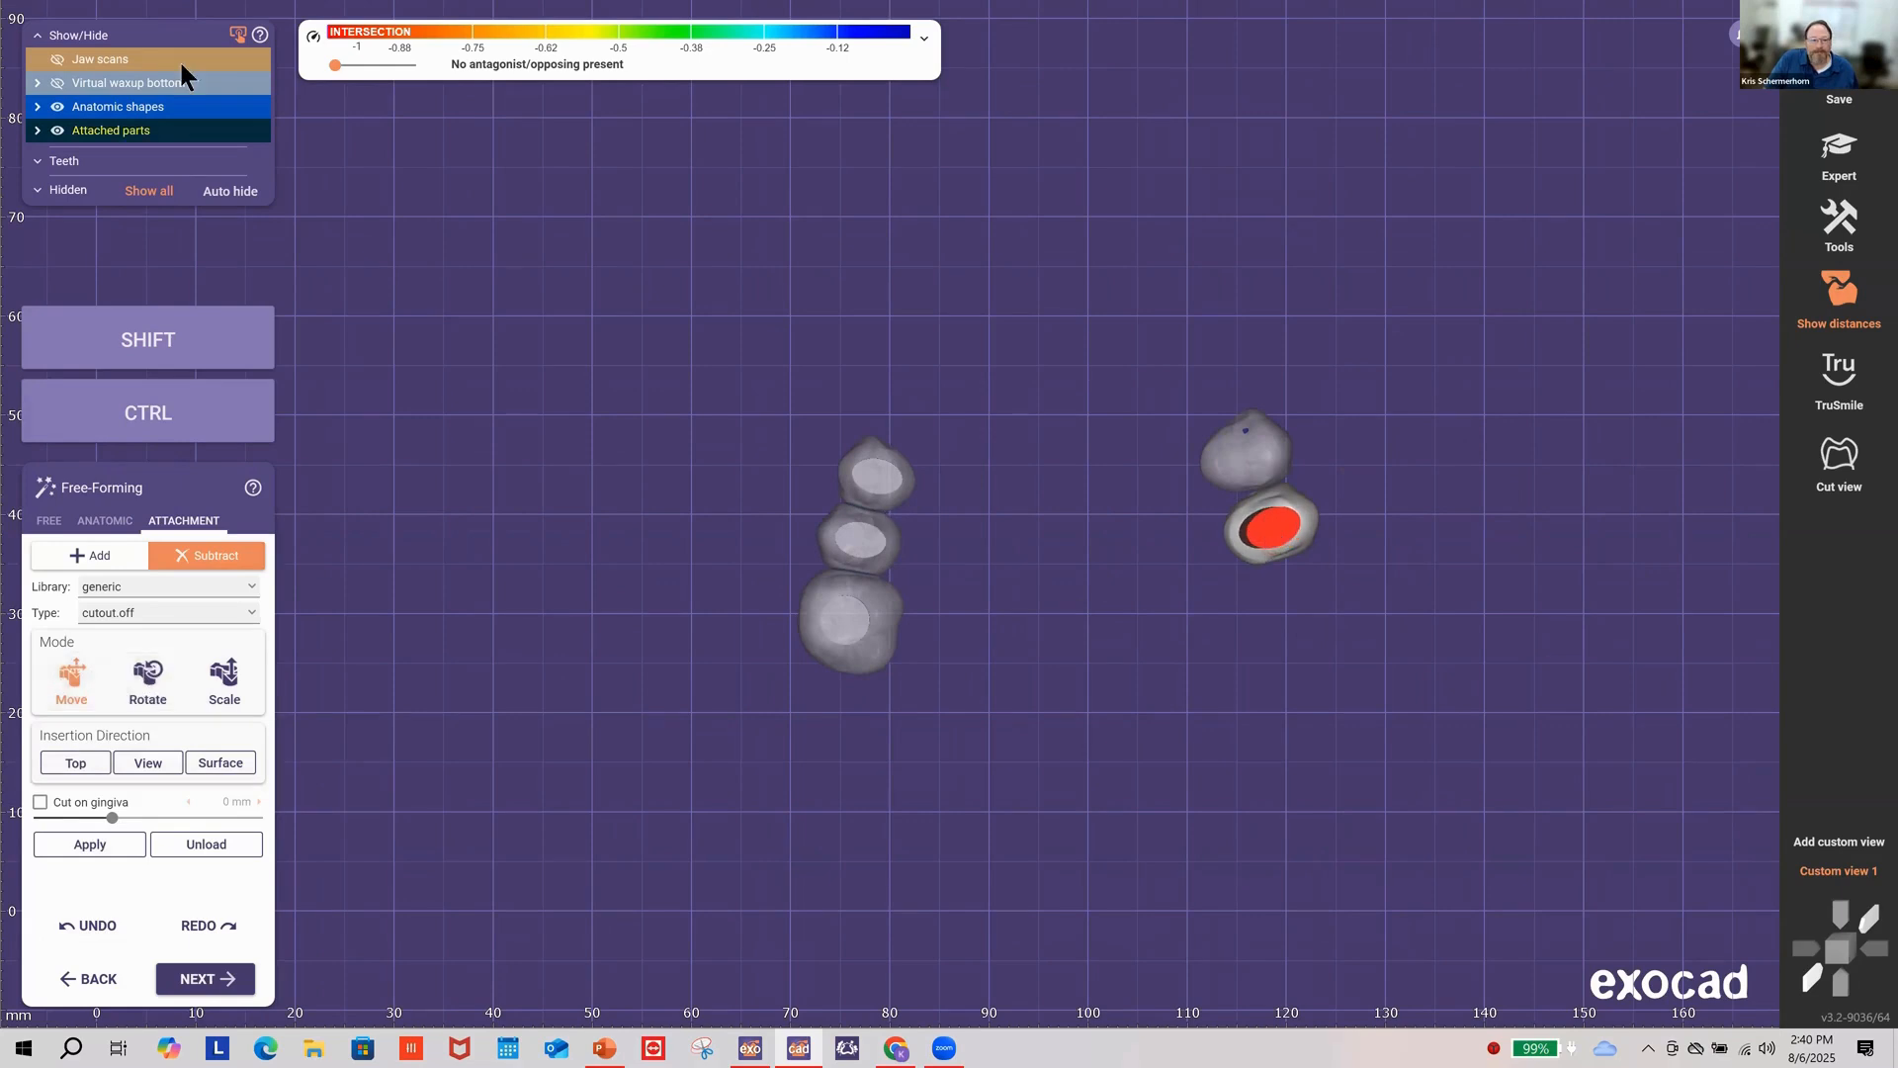
{"action": "right_click_drag", "start_coordinate": [1413, 534], "coordinate": [1329, 522]}
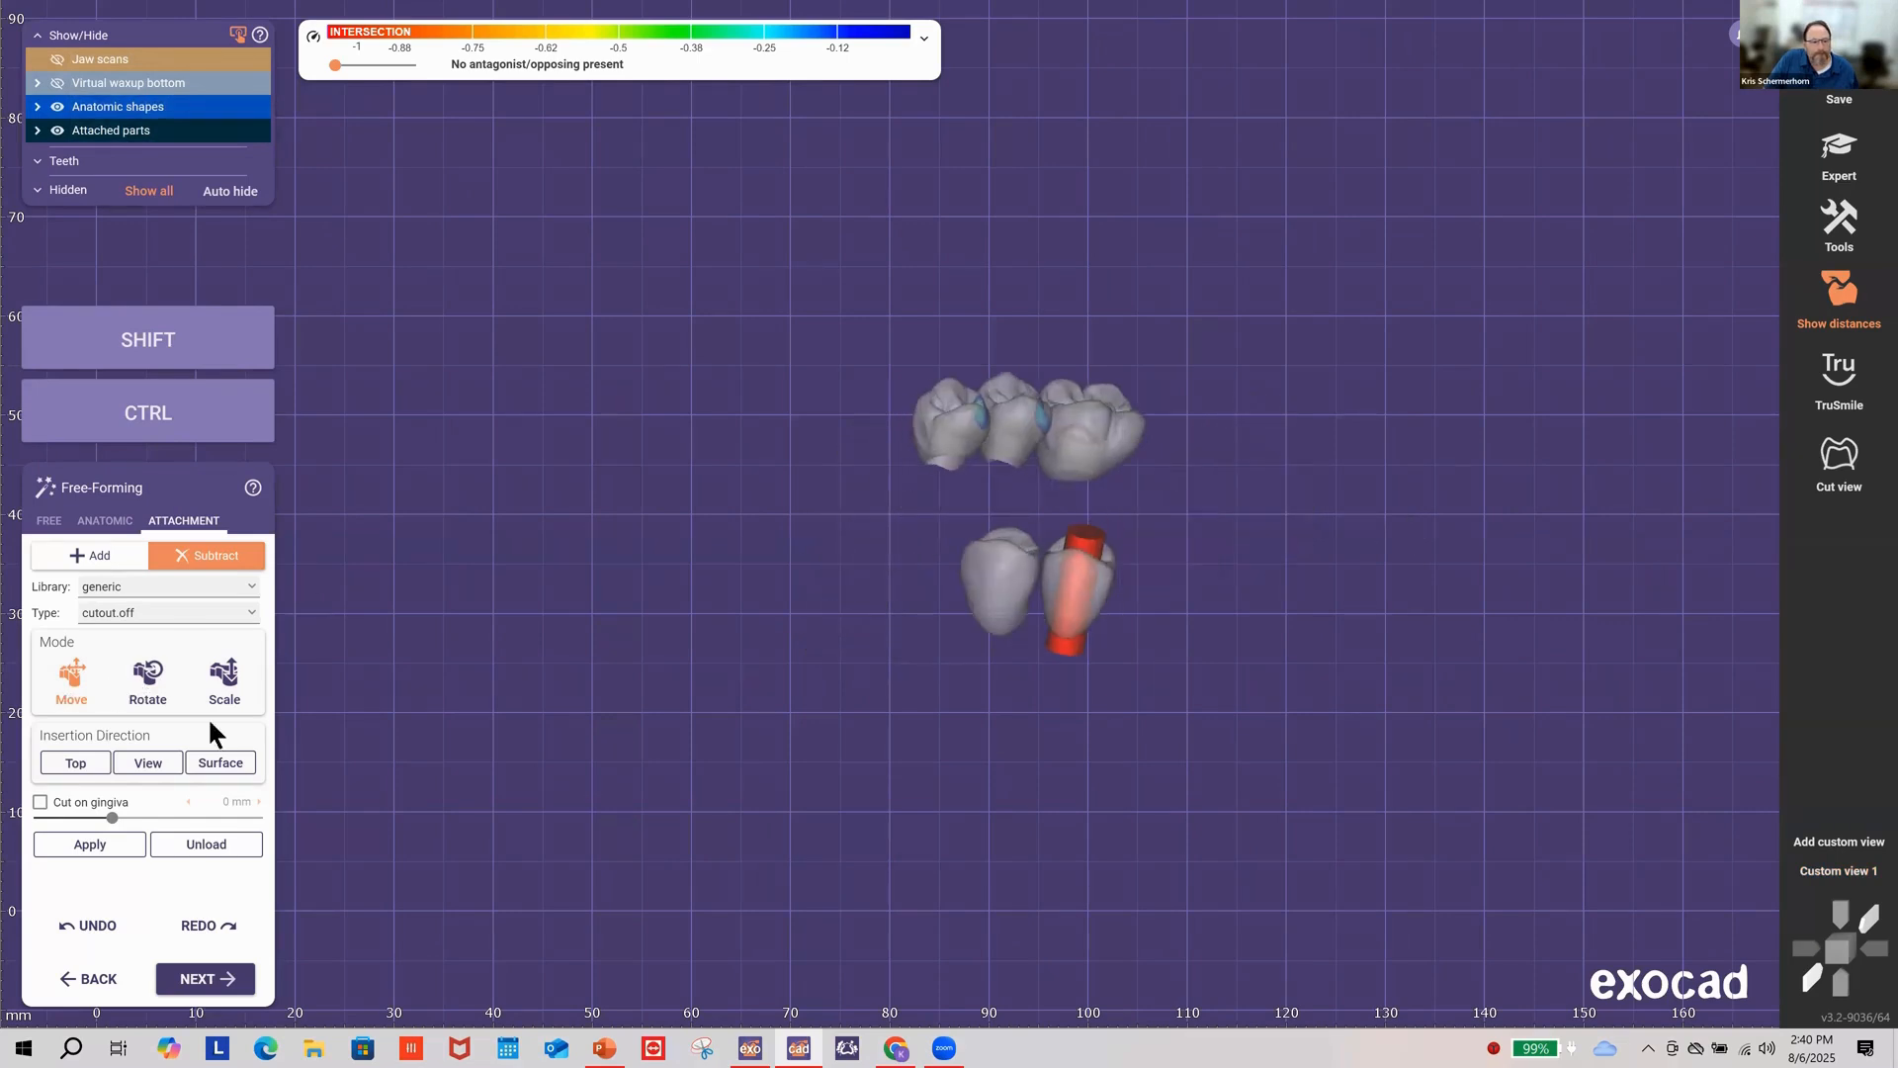
{"action": "right_click_drag", "start_coordinate": [1153, 572], "coordinate": [1092, 548]}
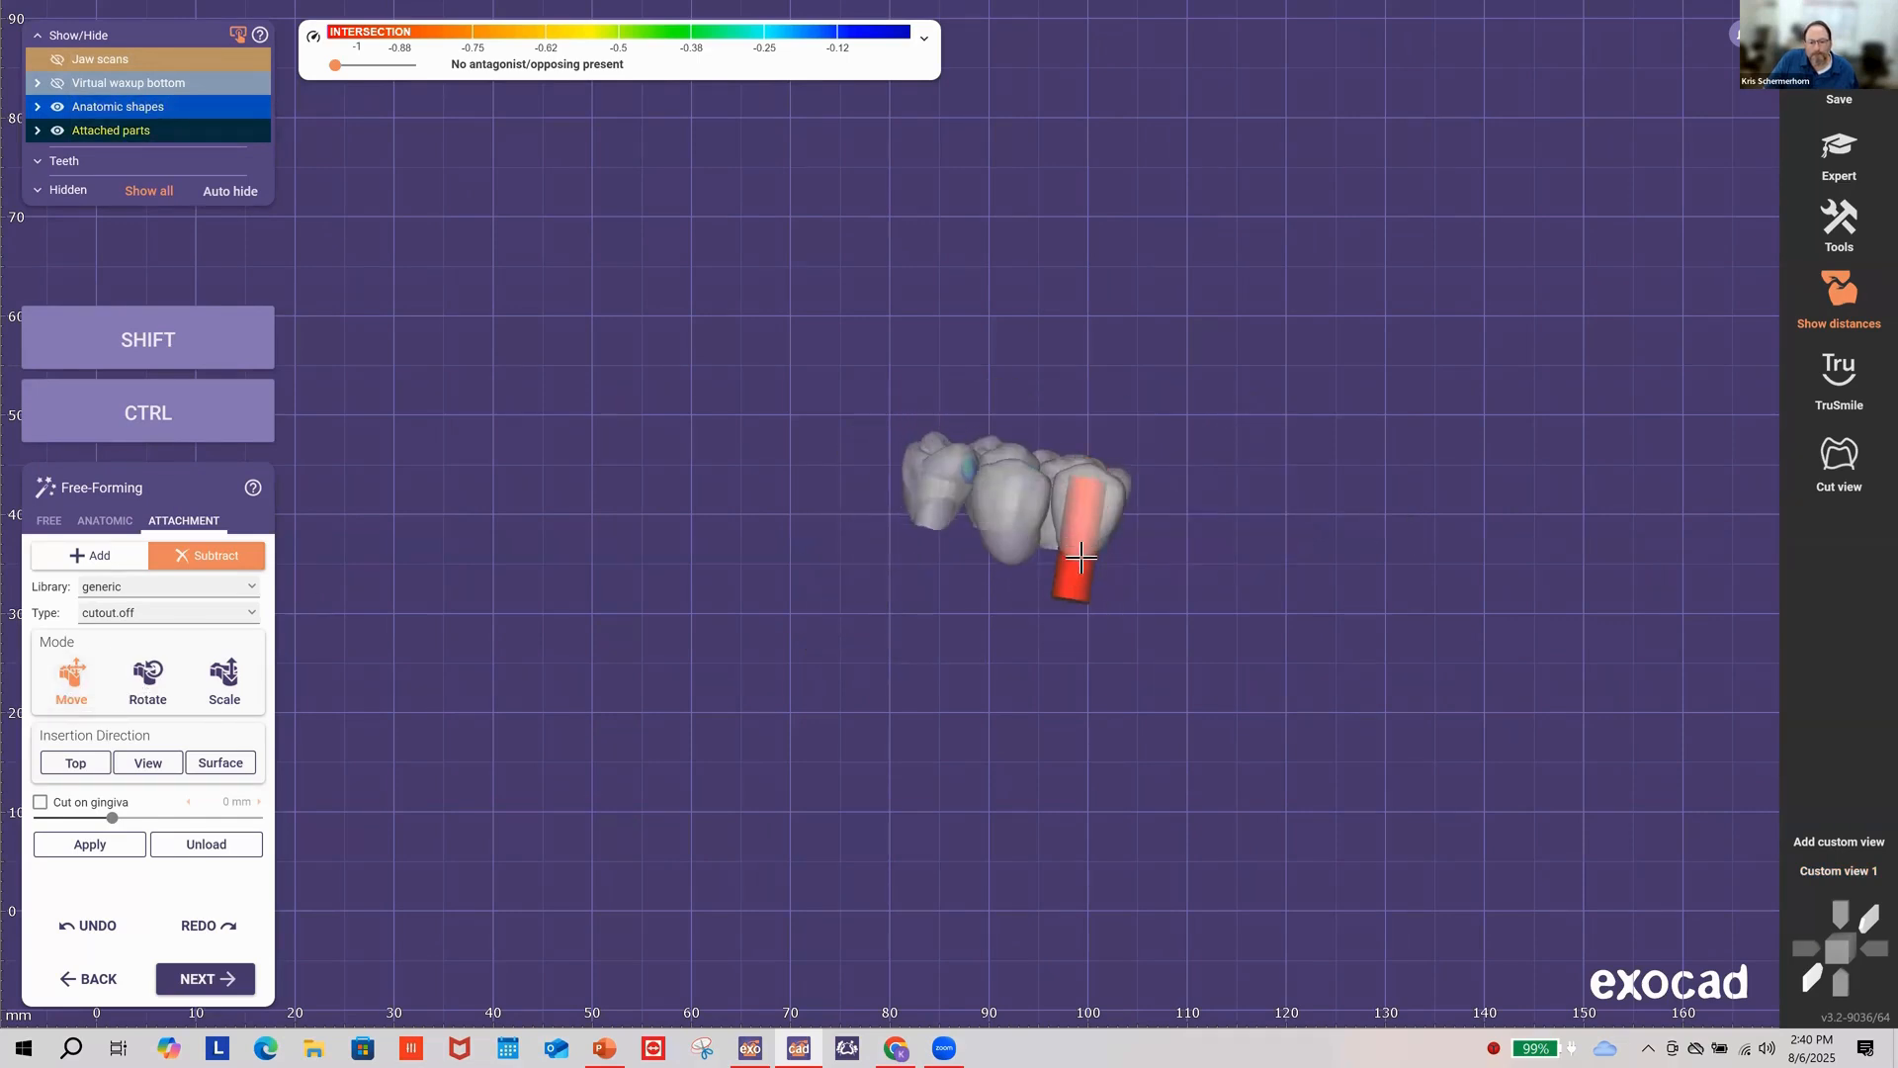
{"action": "left_click_drag", "start_coordinate": [1082, 556], "coordinate": [1075, 583]}
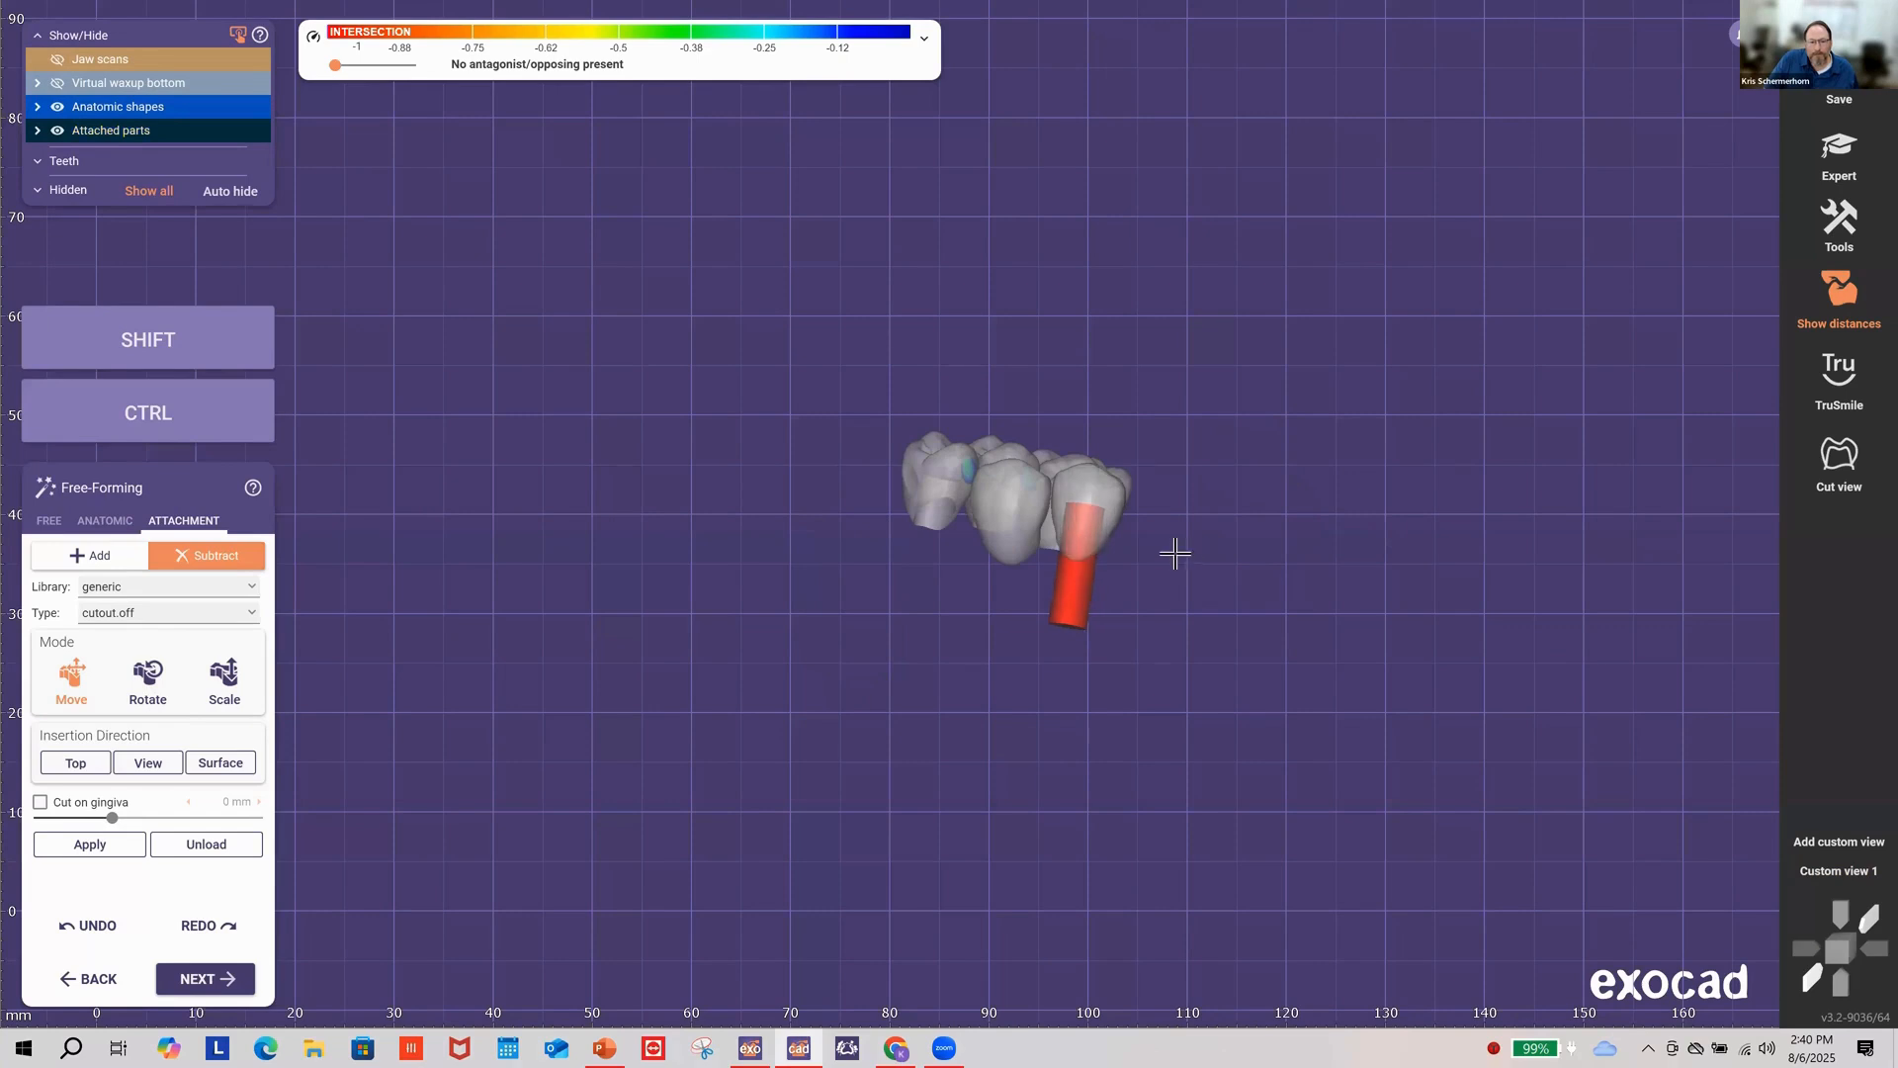
{"action": "right_click_drag", "start_coordinate": [1224, 556], "coordinate": [1182, 562]}
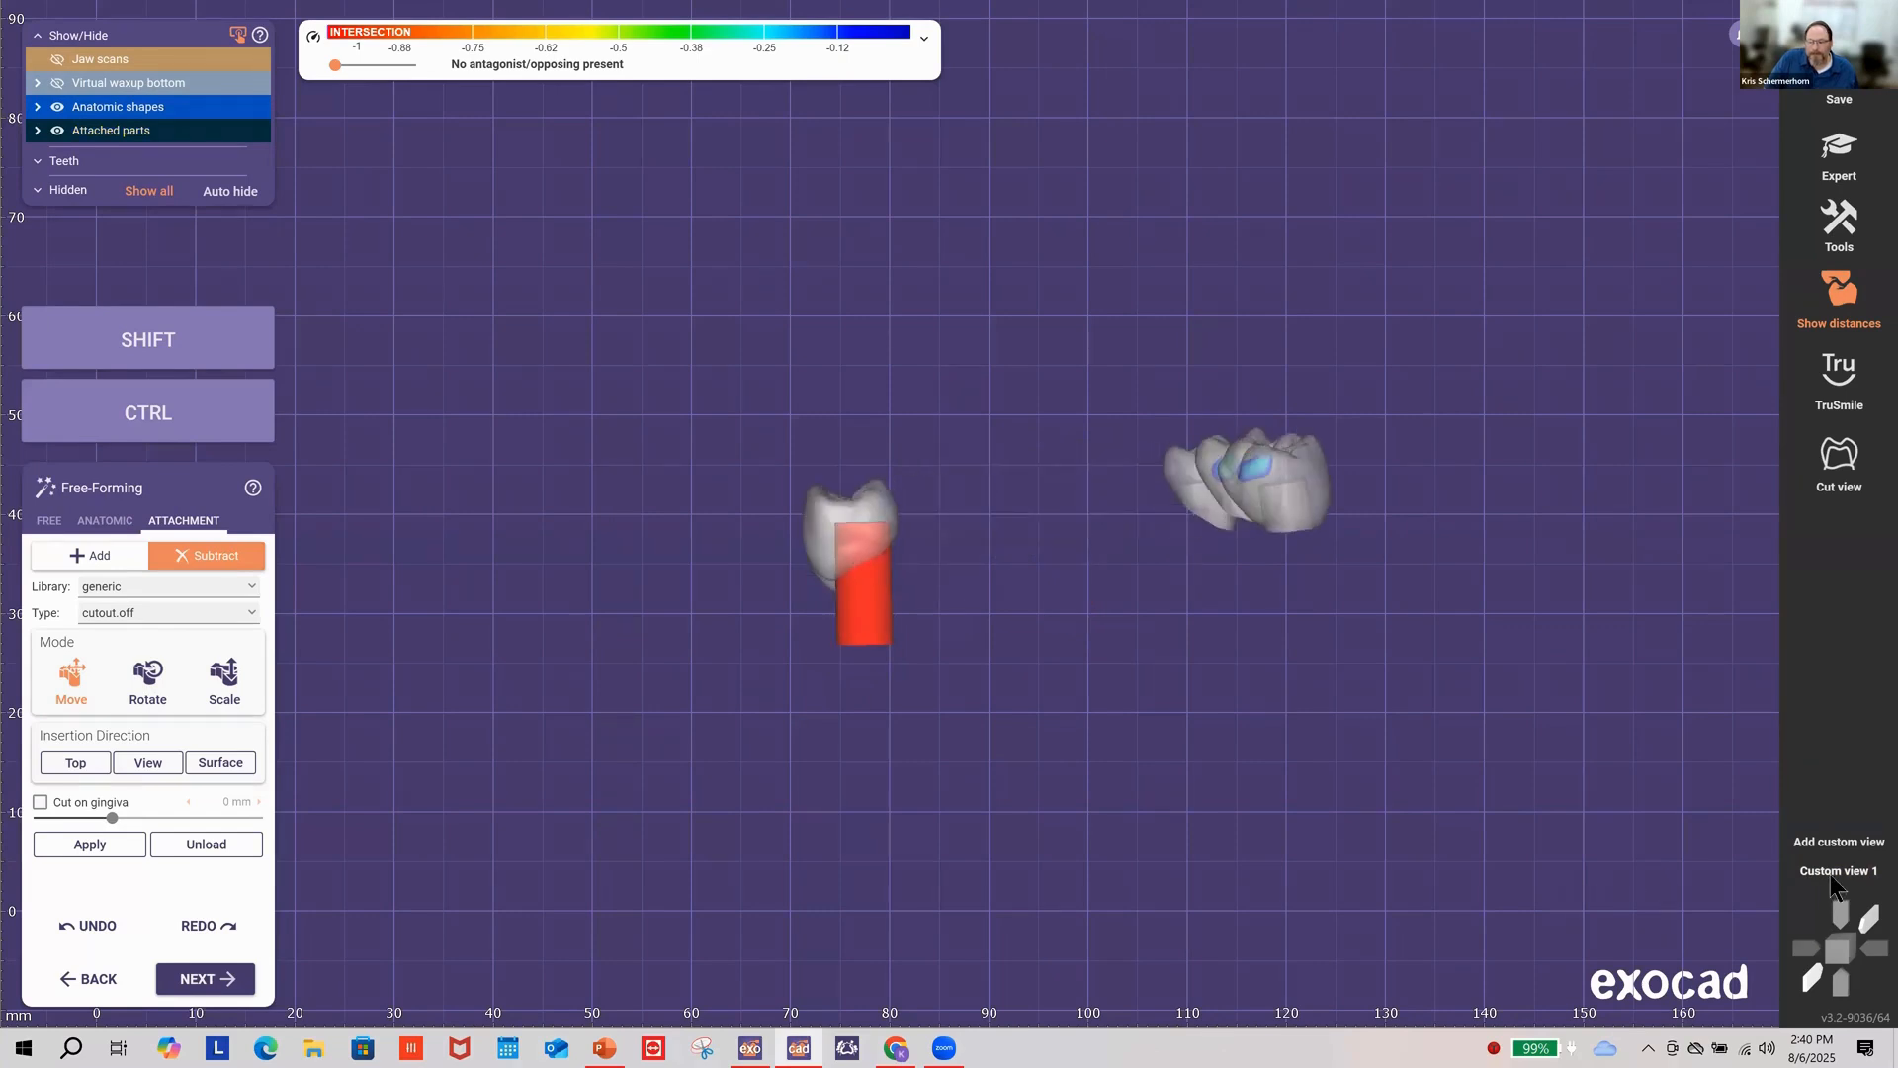
{"action": "left_click", "coordinate": [1834, 872]}
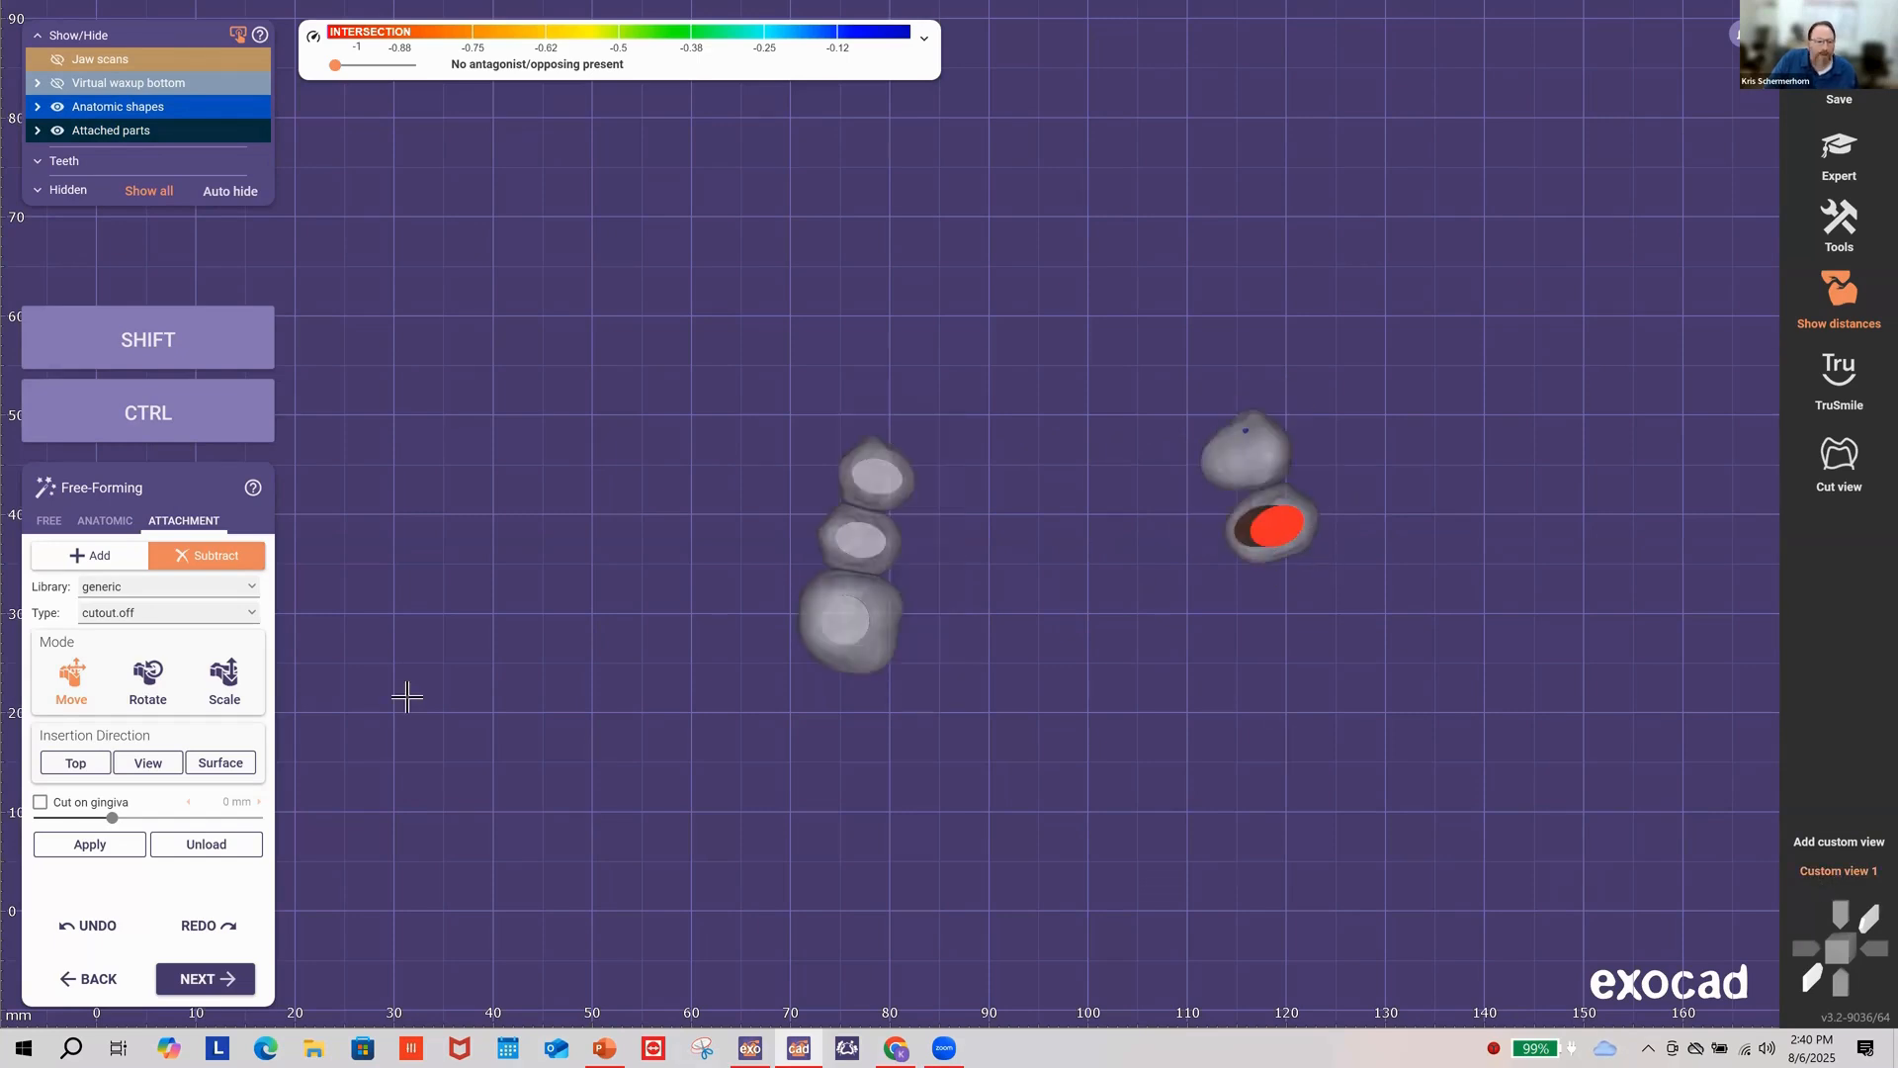
Step: Rotate the red cutout until its cylinder runs straight into the tooth
{"action": "left_click", "coordinate": [1270, 531]}
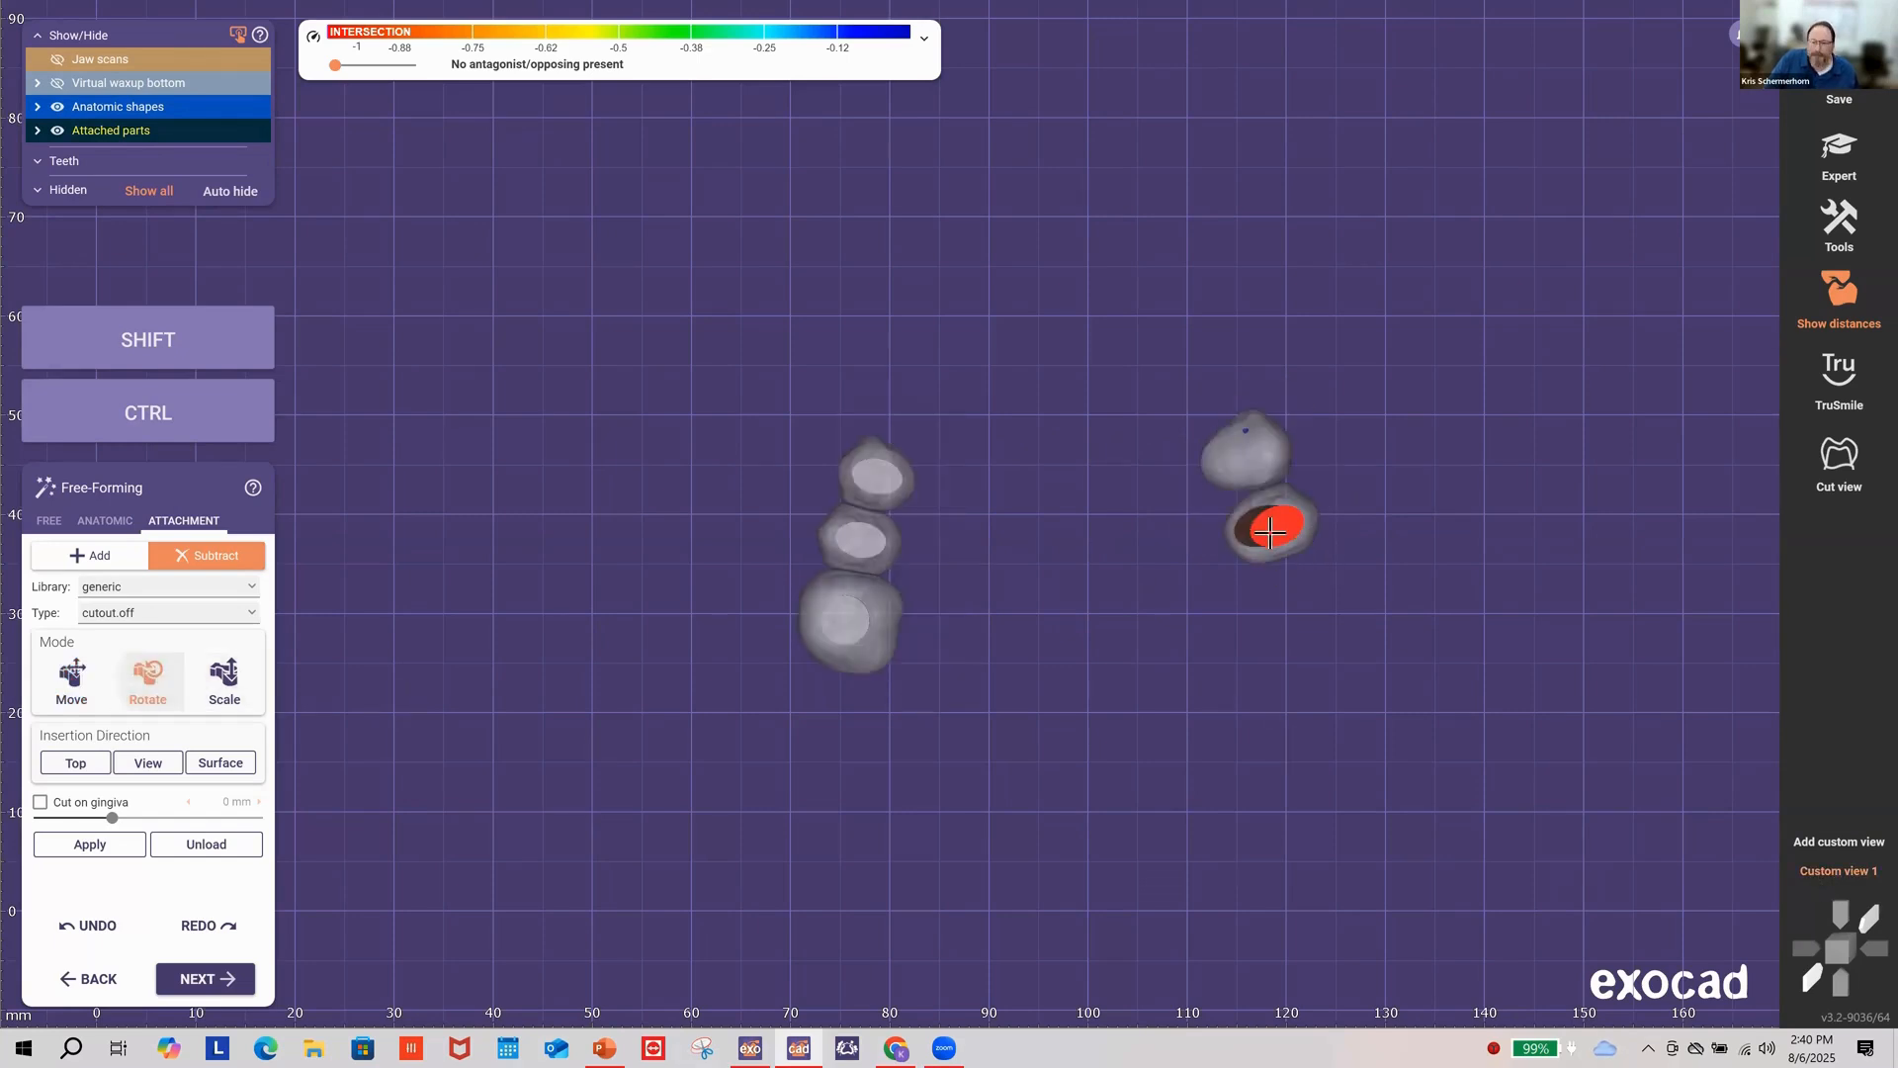
{"action": "key", "text": "shift"}
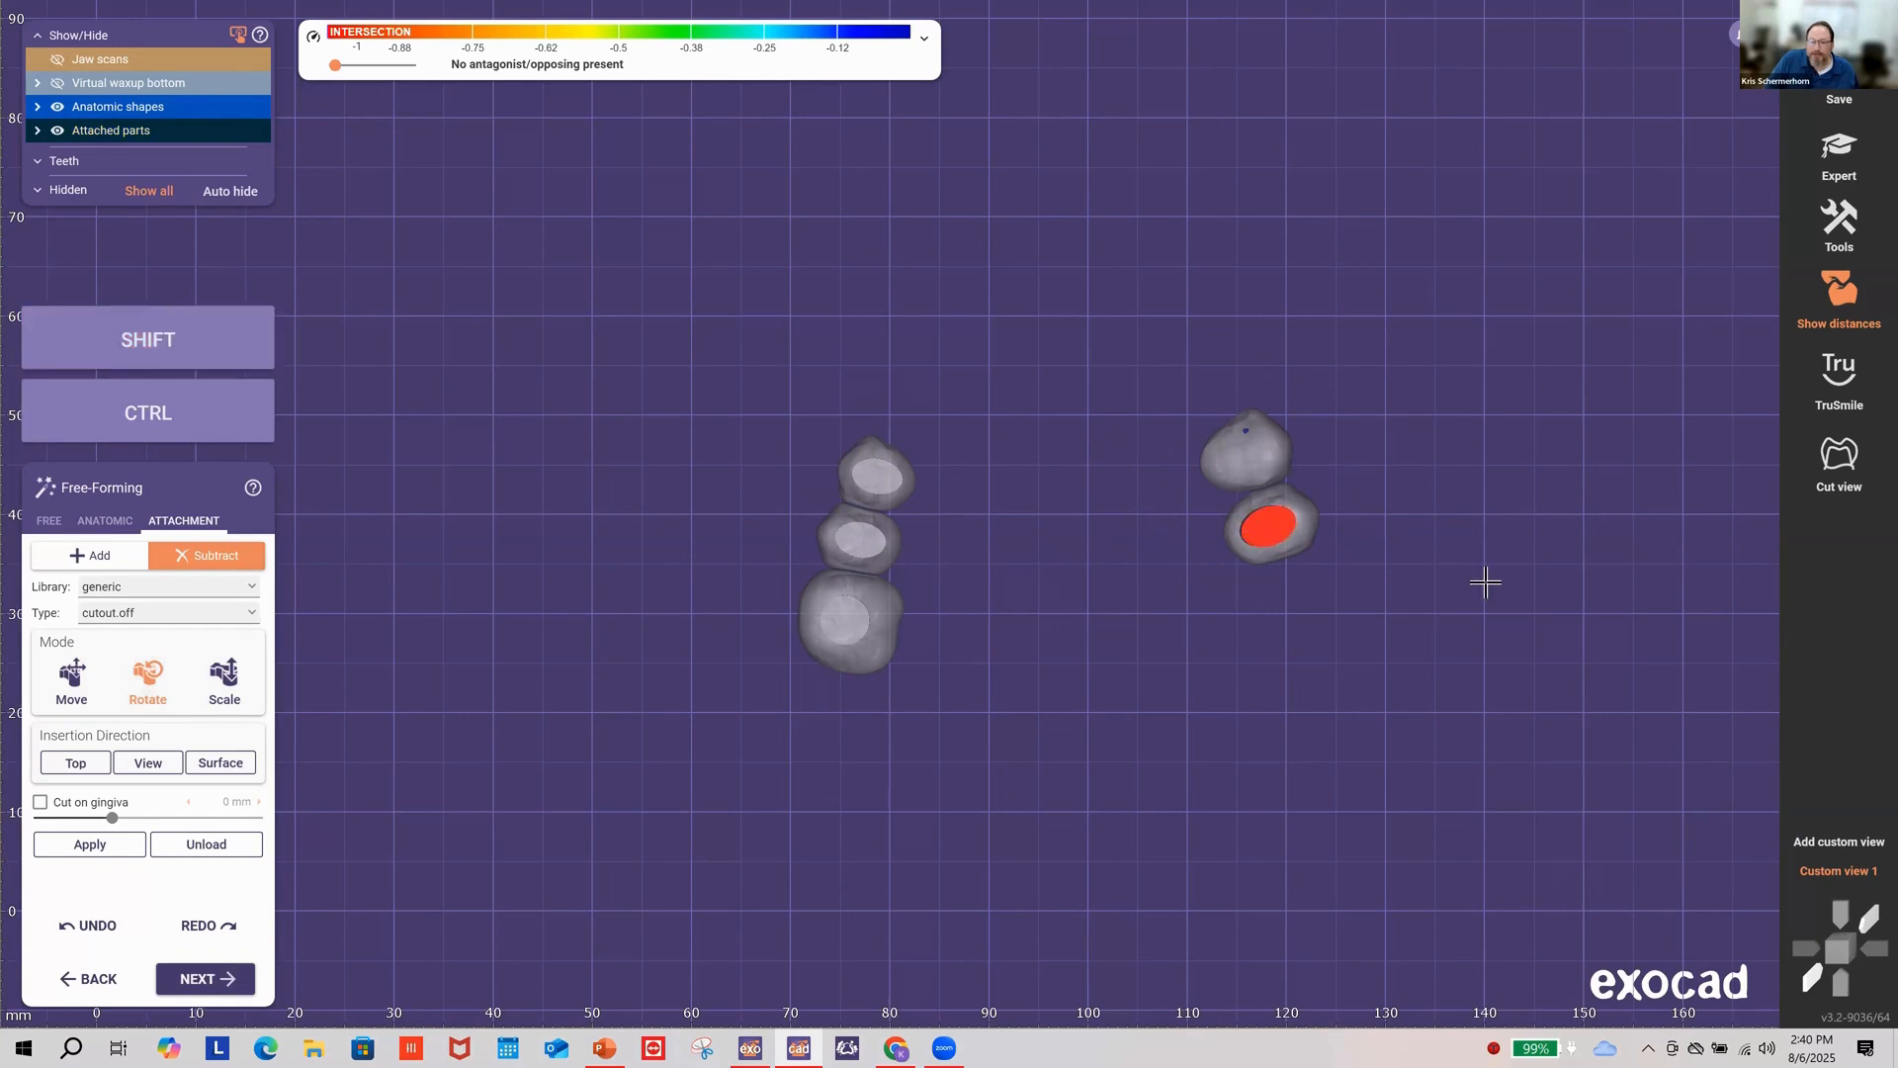
{"action": "right_click_drag", "start_coordinate": [1487, 580], "coordinate": [1186, 586]}
{"action": "mouse_move", "coordinate": [533, 605]}
{"action": "right_mouse_down"}
{"action": "mouse_move", "coordinate": [577, 602]}
{"action": "mouse_move", "coordinate": [565, 625]}
{"action": "right_mouse_up"}
Step: Tilt the red cutout on the upper right tooth from the top-down view
{"action": "left_click", "coordinate": [117, 850]}
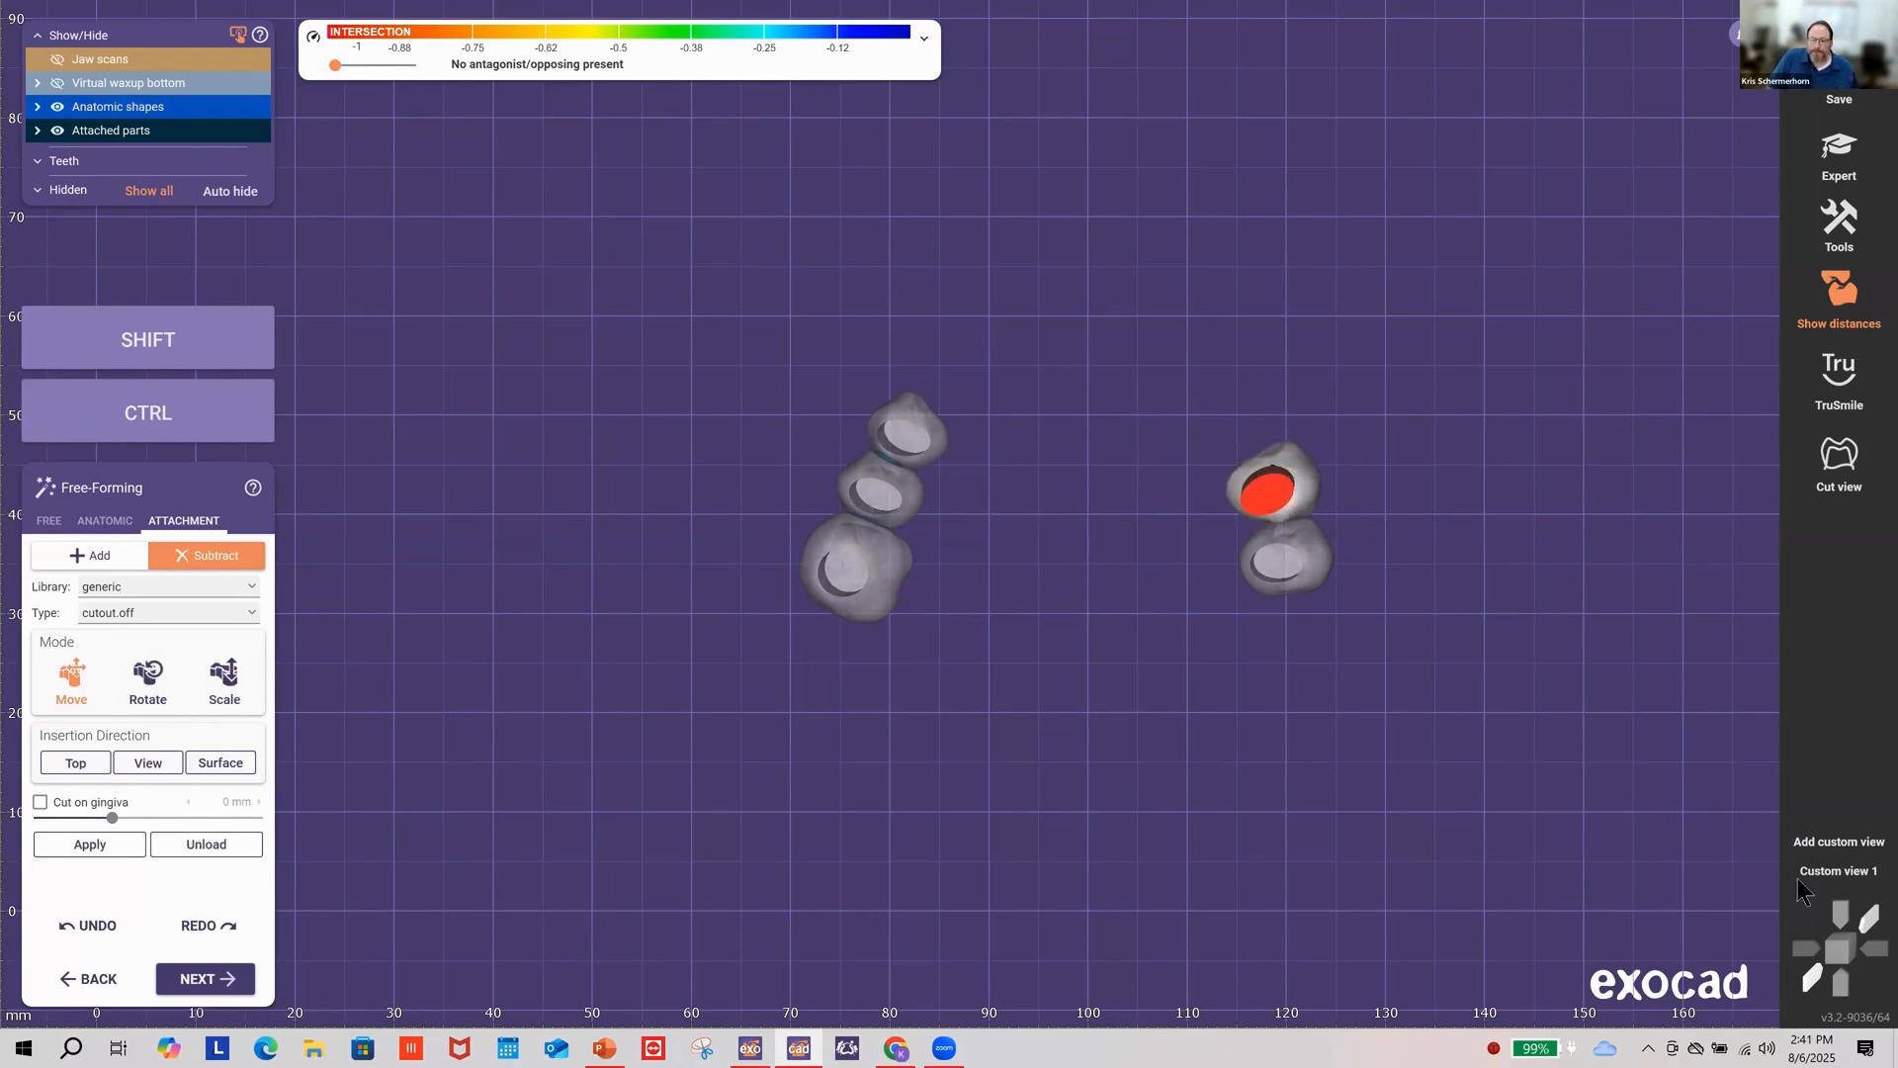
{"action": "left_click", "coordinate": [1834, 872]}
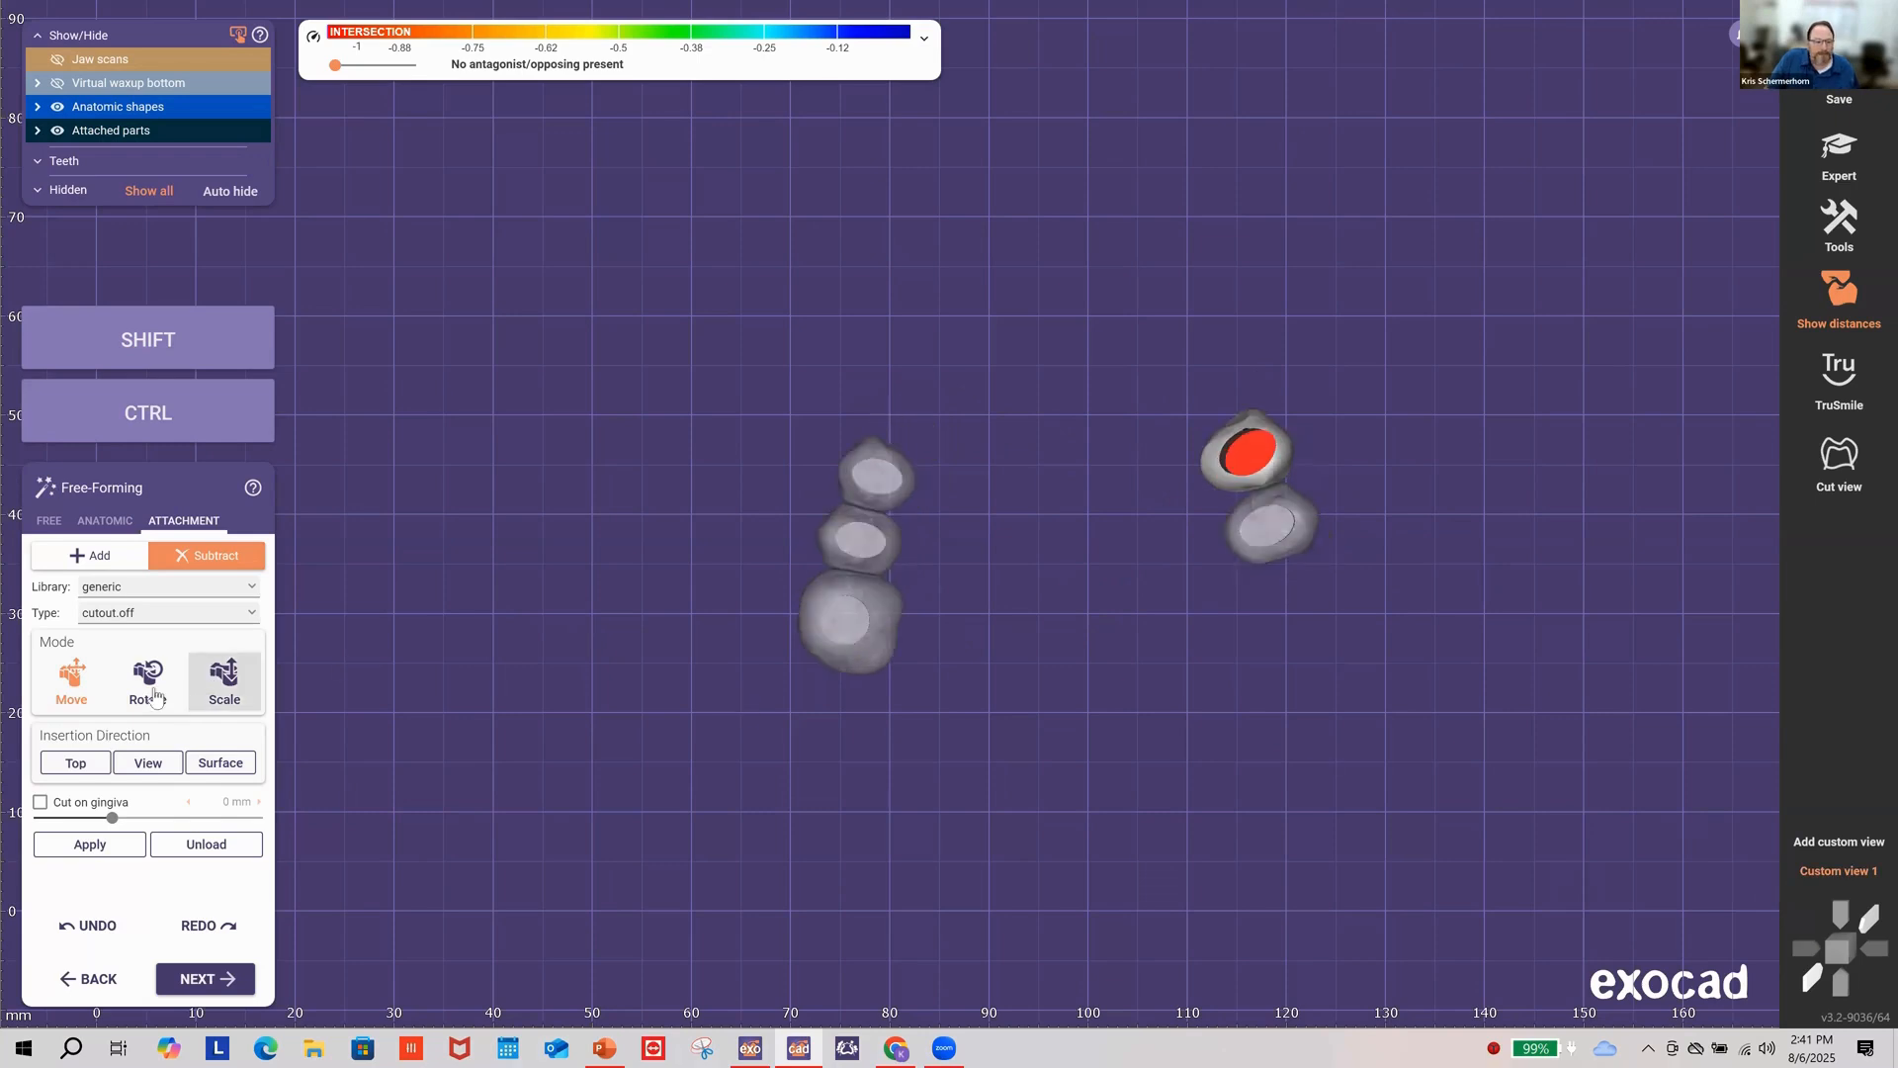
{"action": "left_click", "coordinate": [1240, 451]}
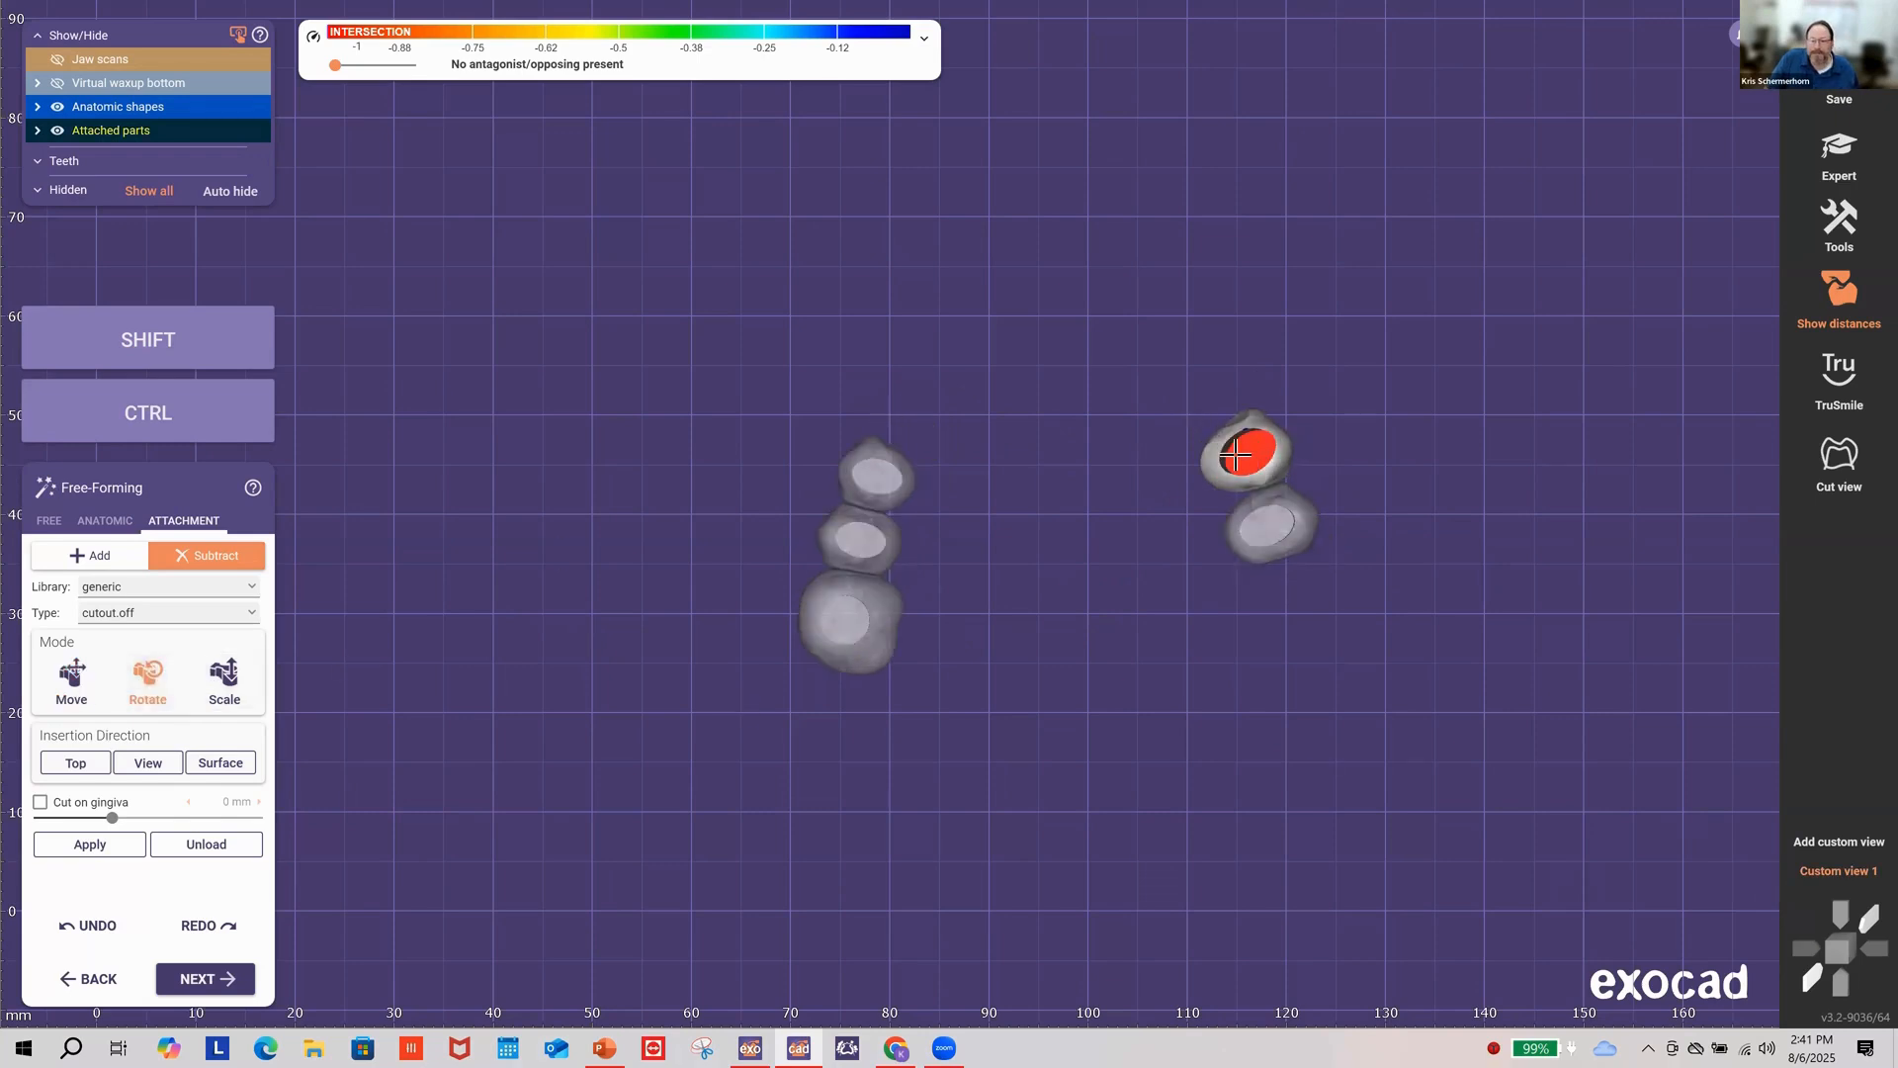
{"action": "key", "text": "shift"}
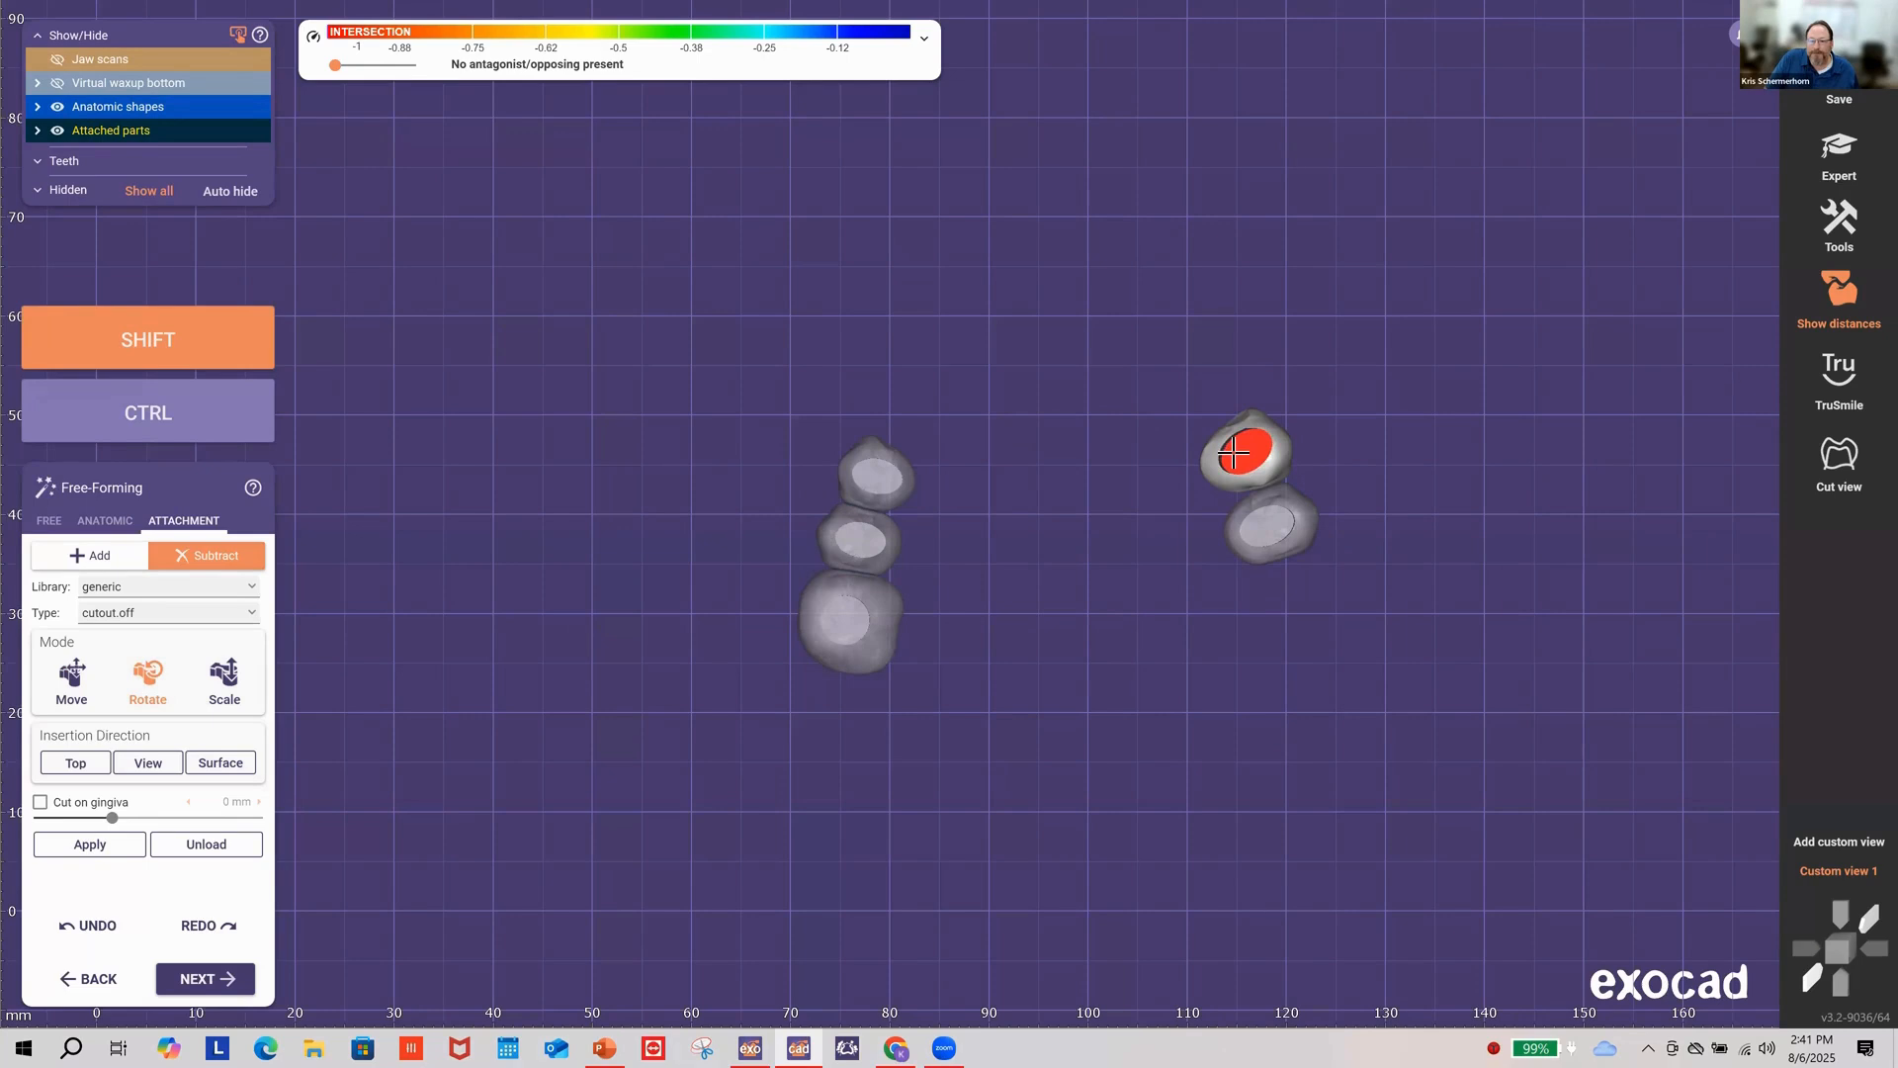
{"action": "left_click_drag", "start_coordinate": [1234, 452], "coordinate": [1264, 442], "text": "shift"}
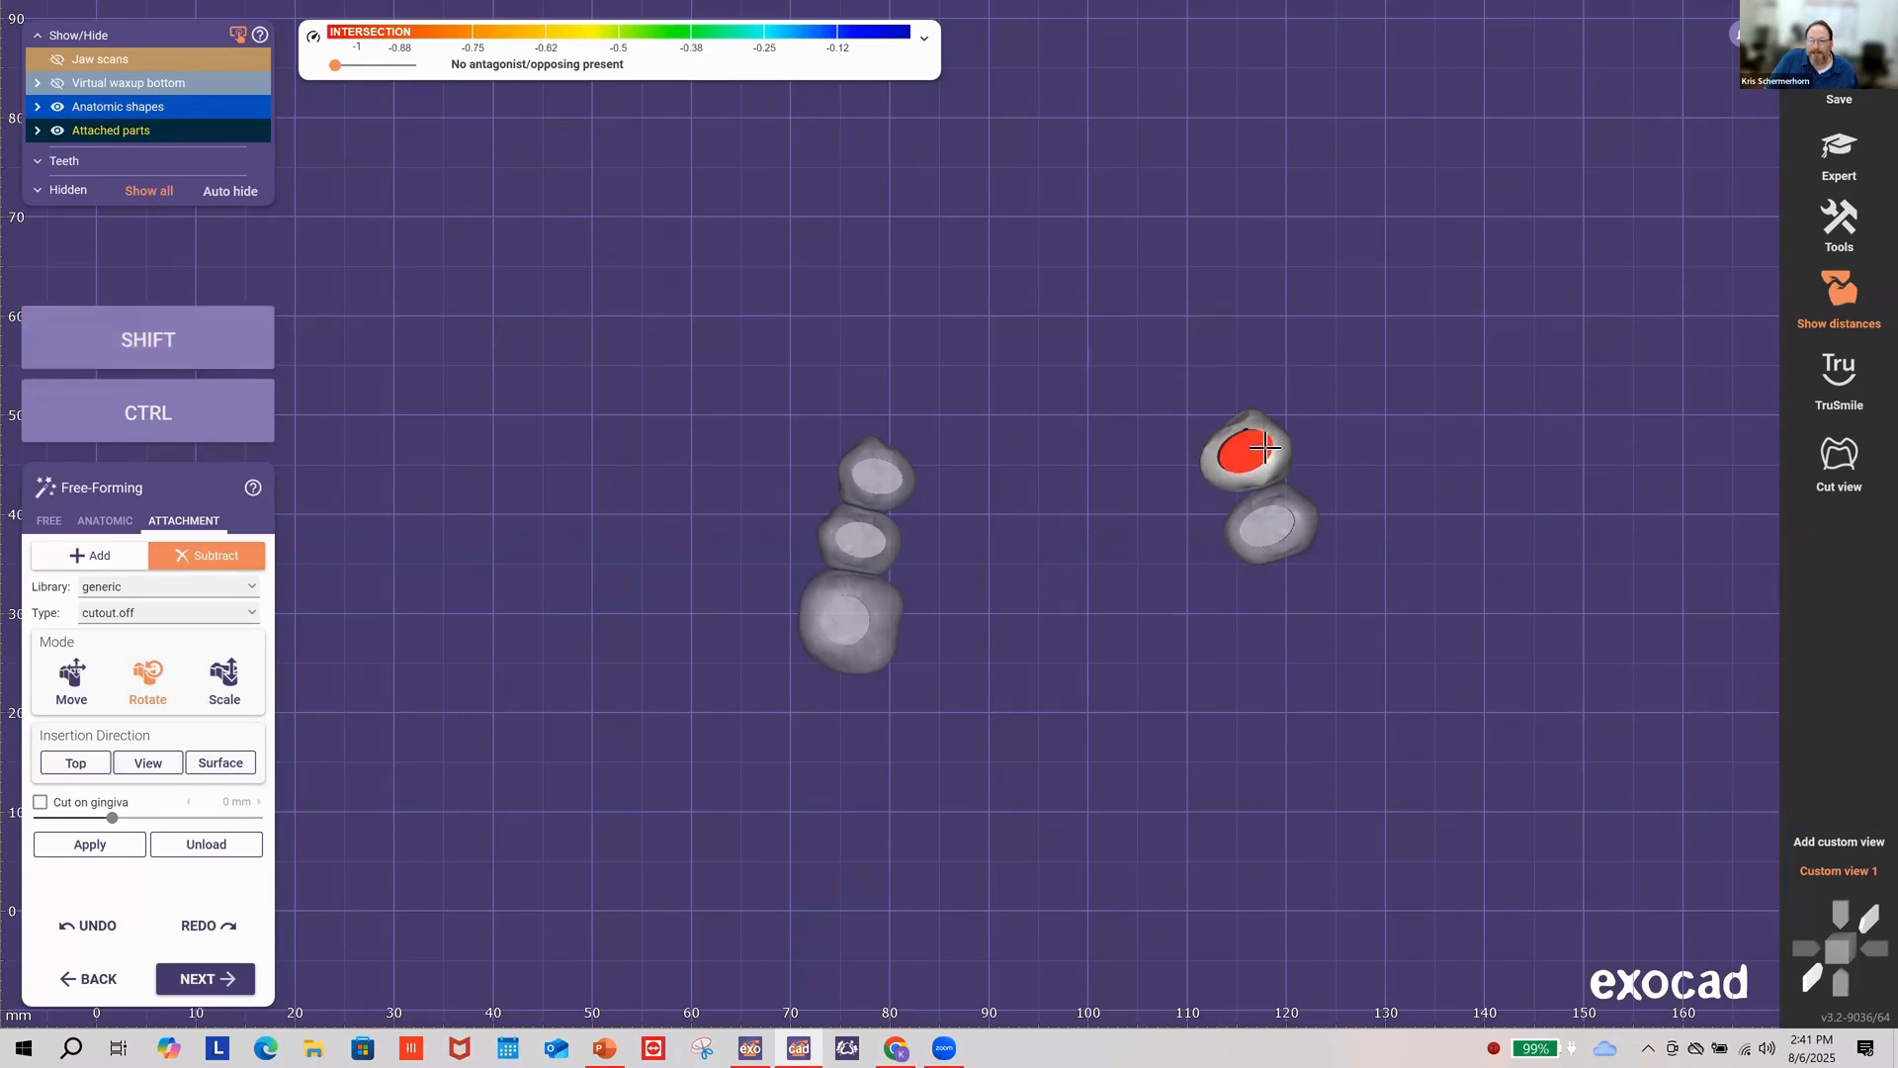
{"action": "left_click", "coordinate": [71, 674]}
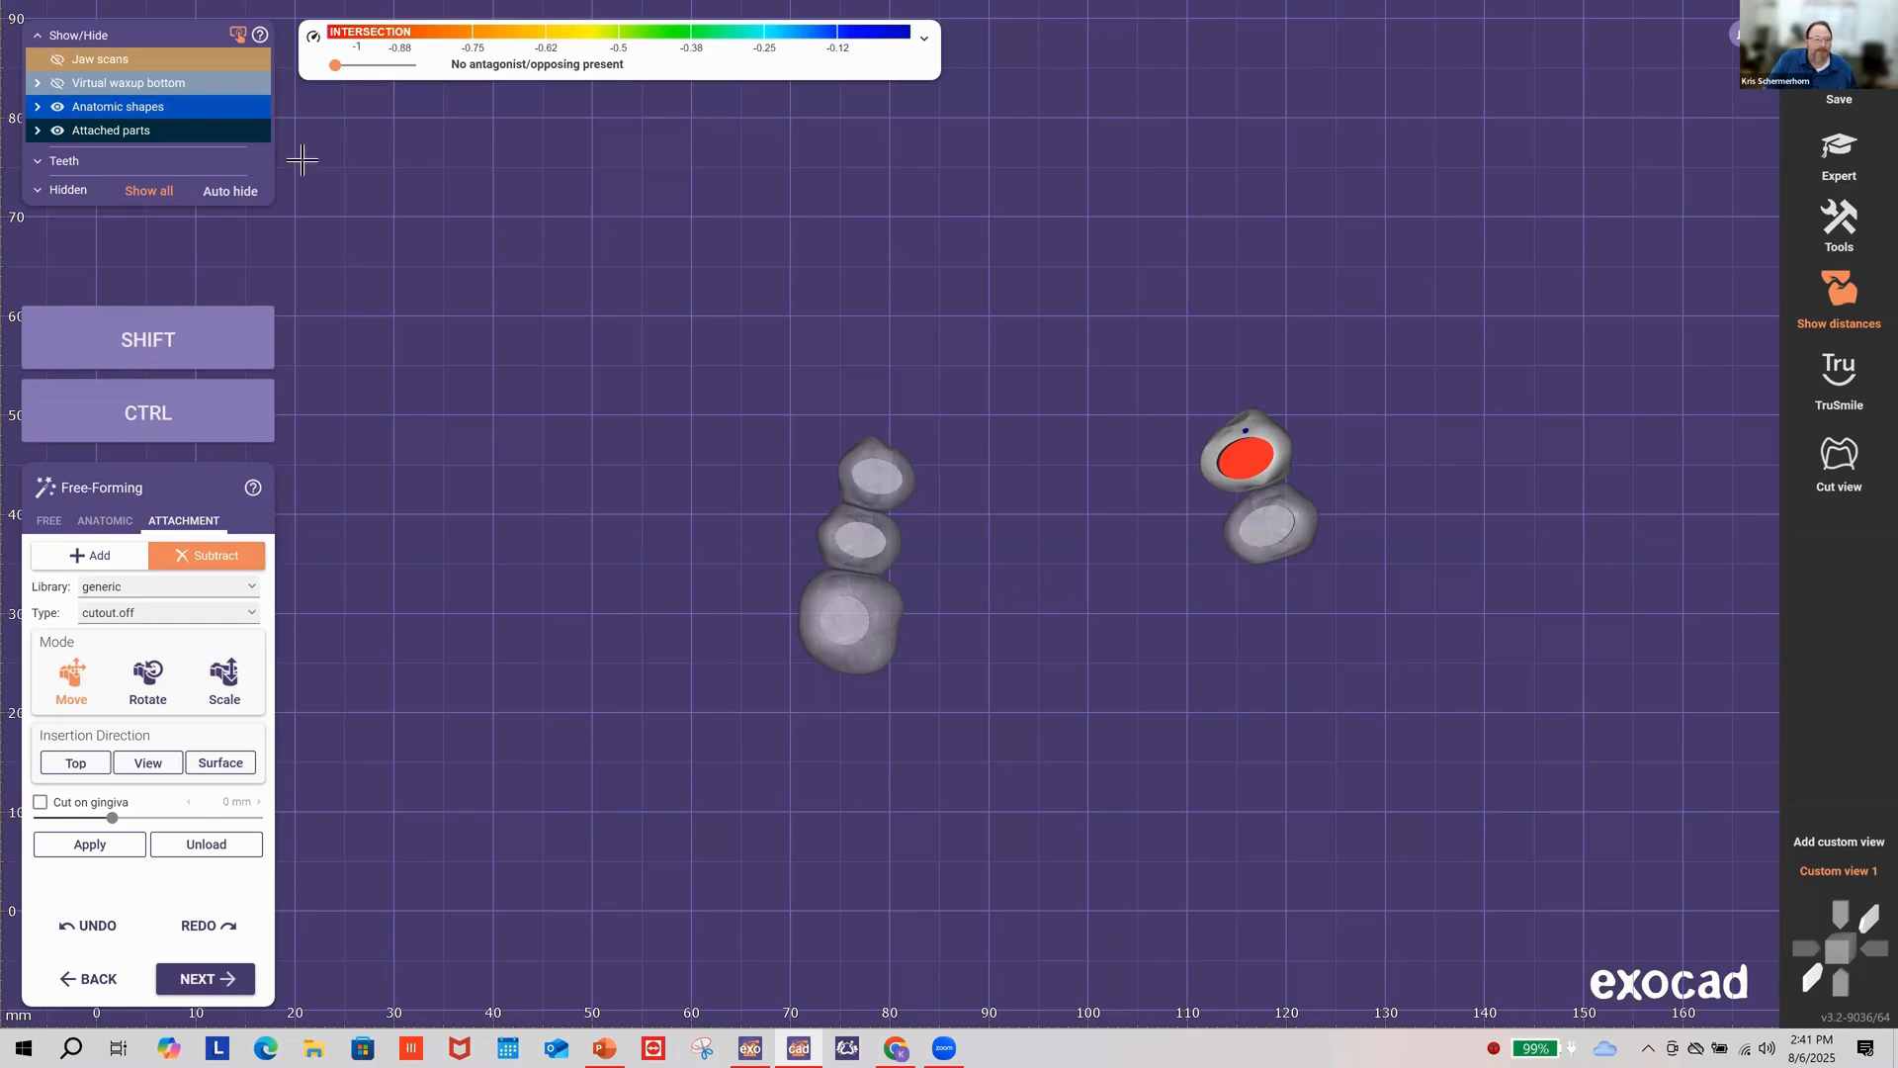
Step: Make the anatomic shapes partly transparent and move the cutout down into the tooth
{"action": "left_click_drag", "start_coordinate": [176, 116], "coordinate": [195, 122]}
{"action": "right_click_drag", "start_coordinate": [1183, 541], "coordinate": [1187, 544]}
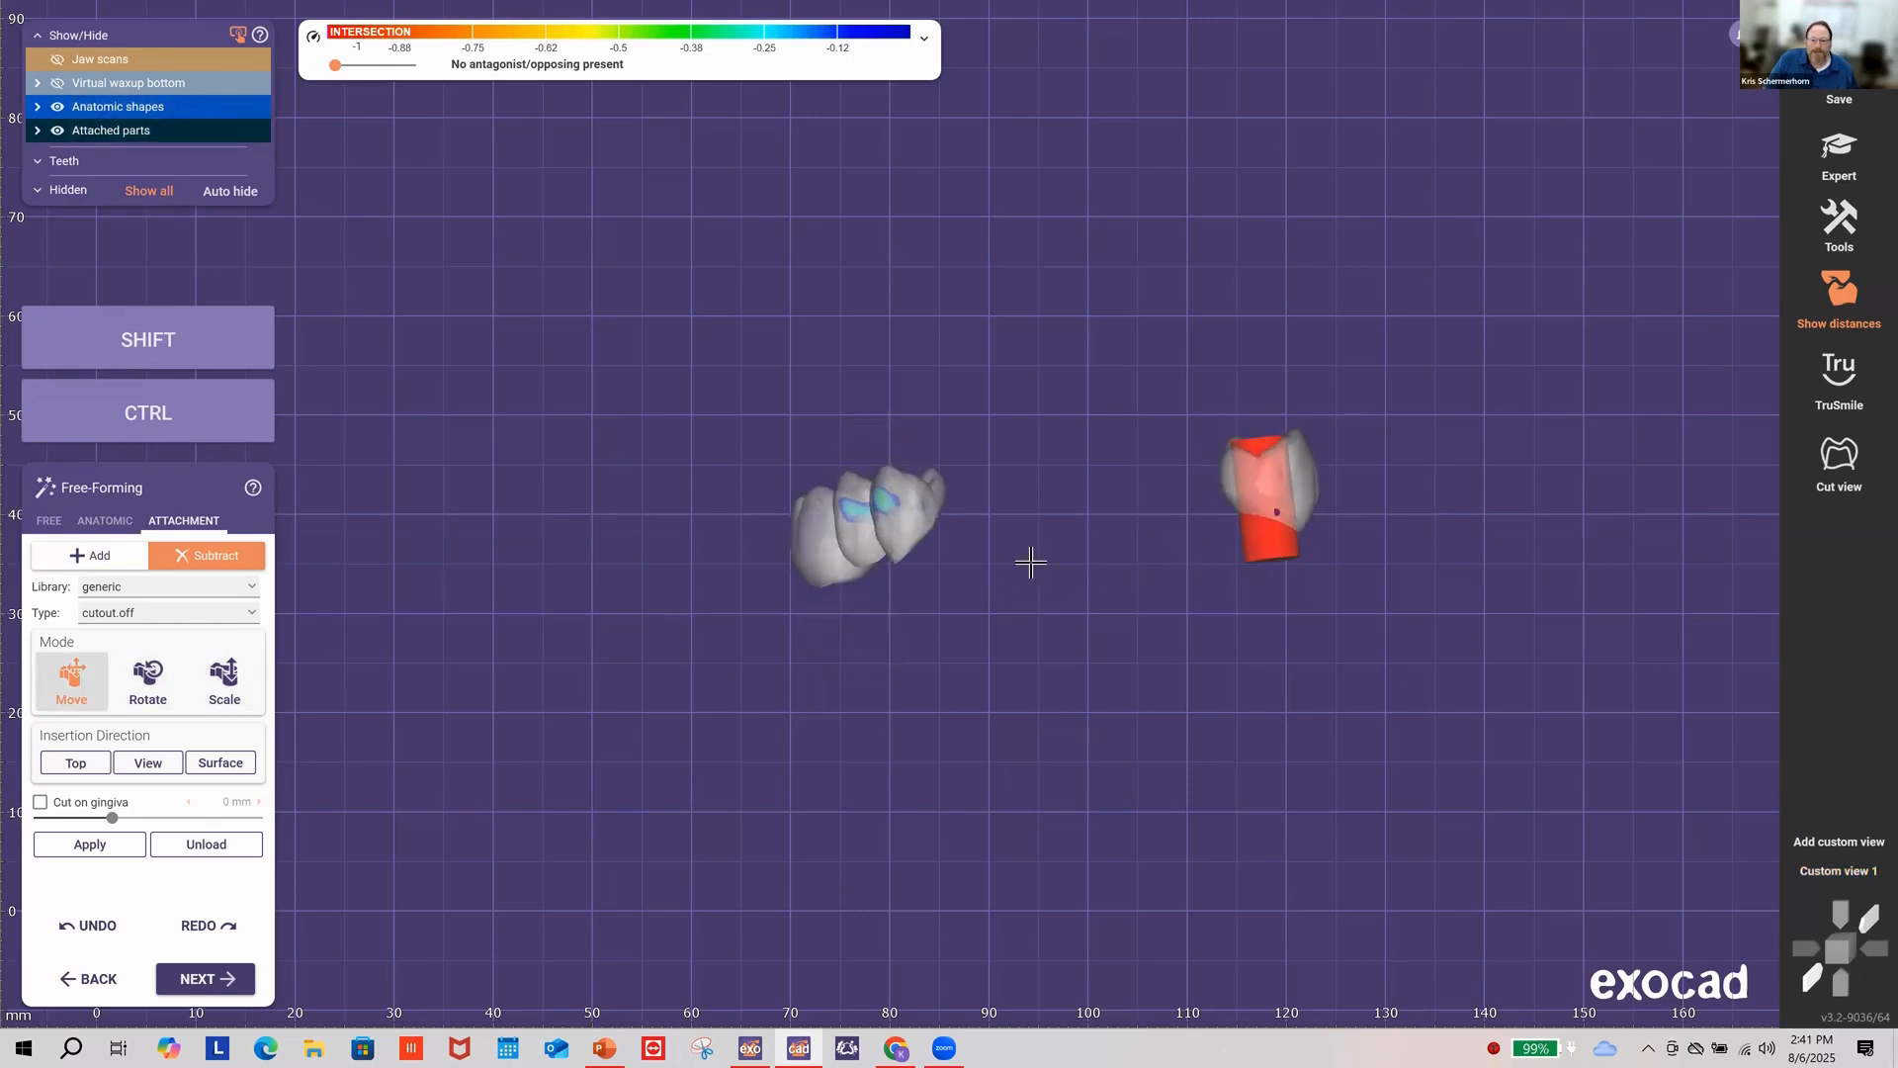
{"action": "left_click_drag", "start_coordinate": [1271, 492], "coordinate": [1279, 534]}
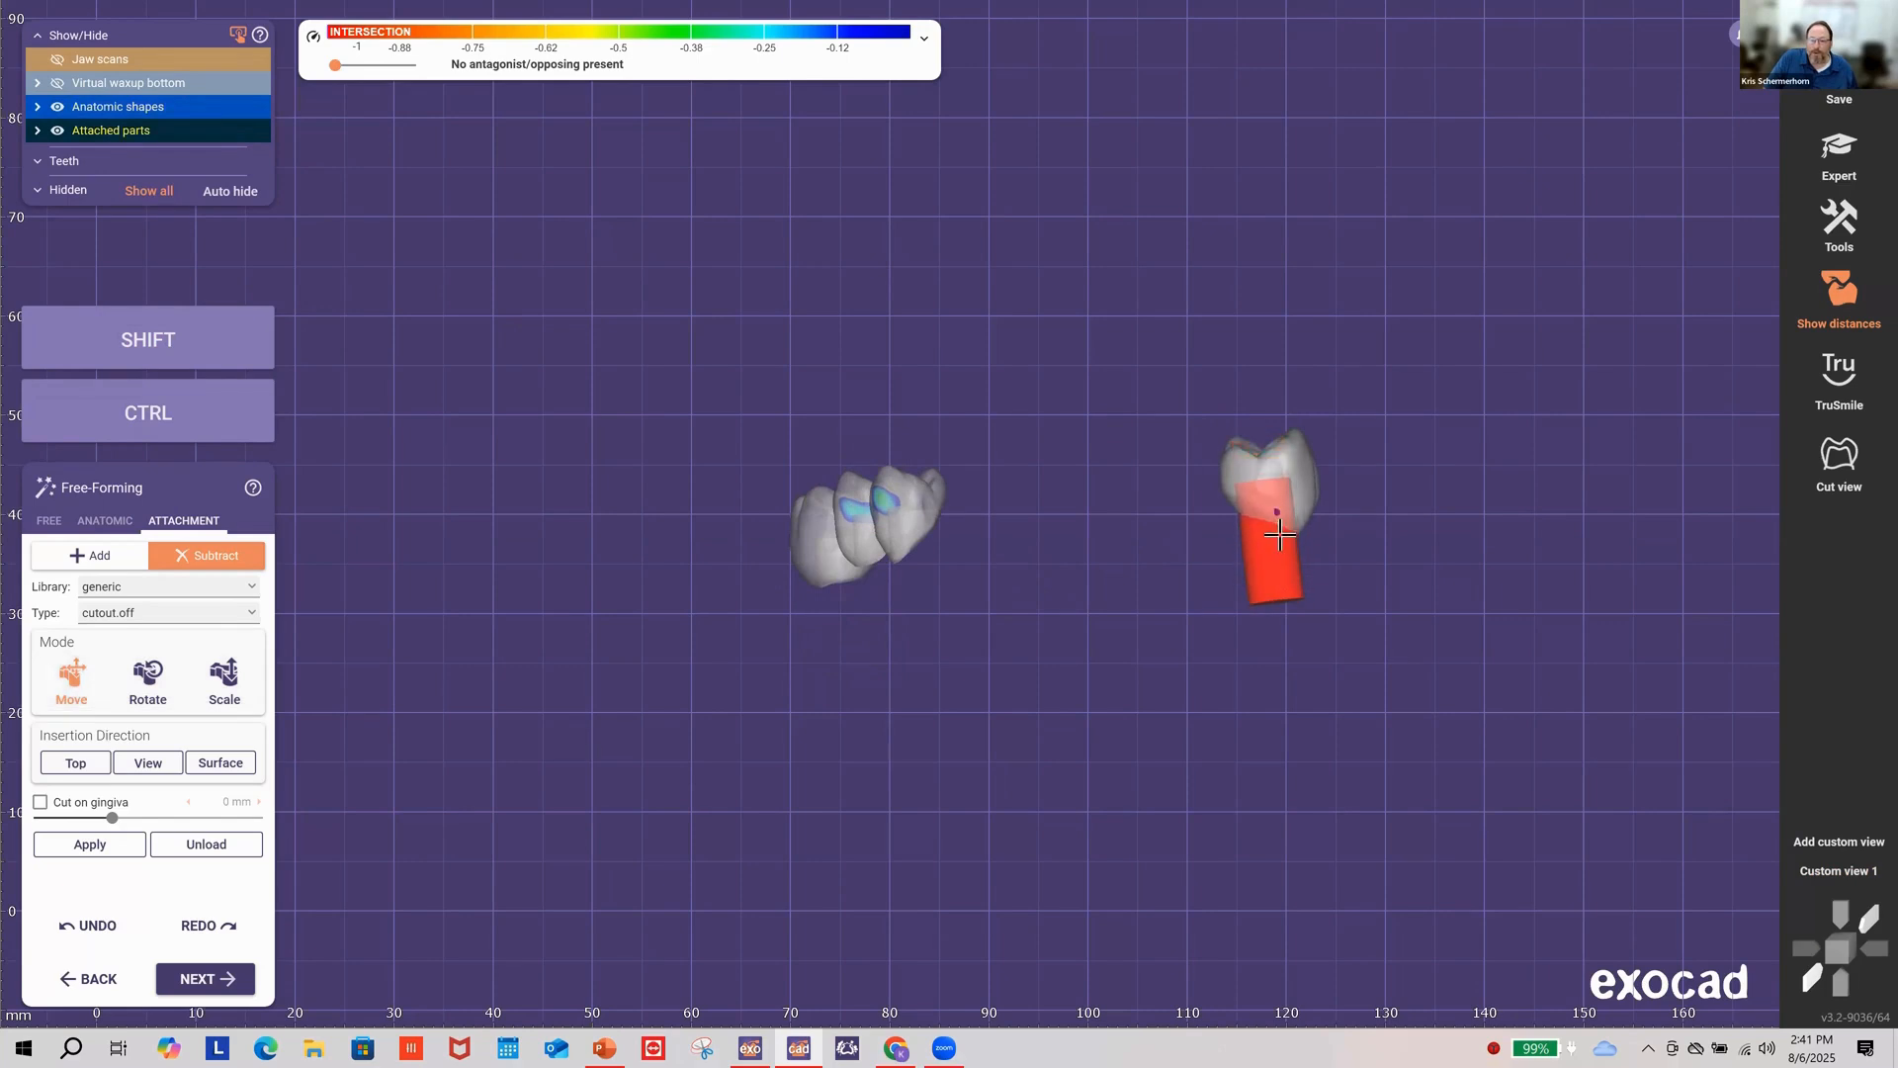
{"action": "right_click_drag", "start_coordinate": [1447, 580], "coordinate": [1447, 582]}
{"action": "left_click", "coordinate": [1850, 874]}
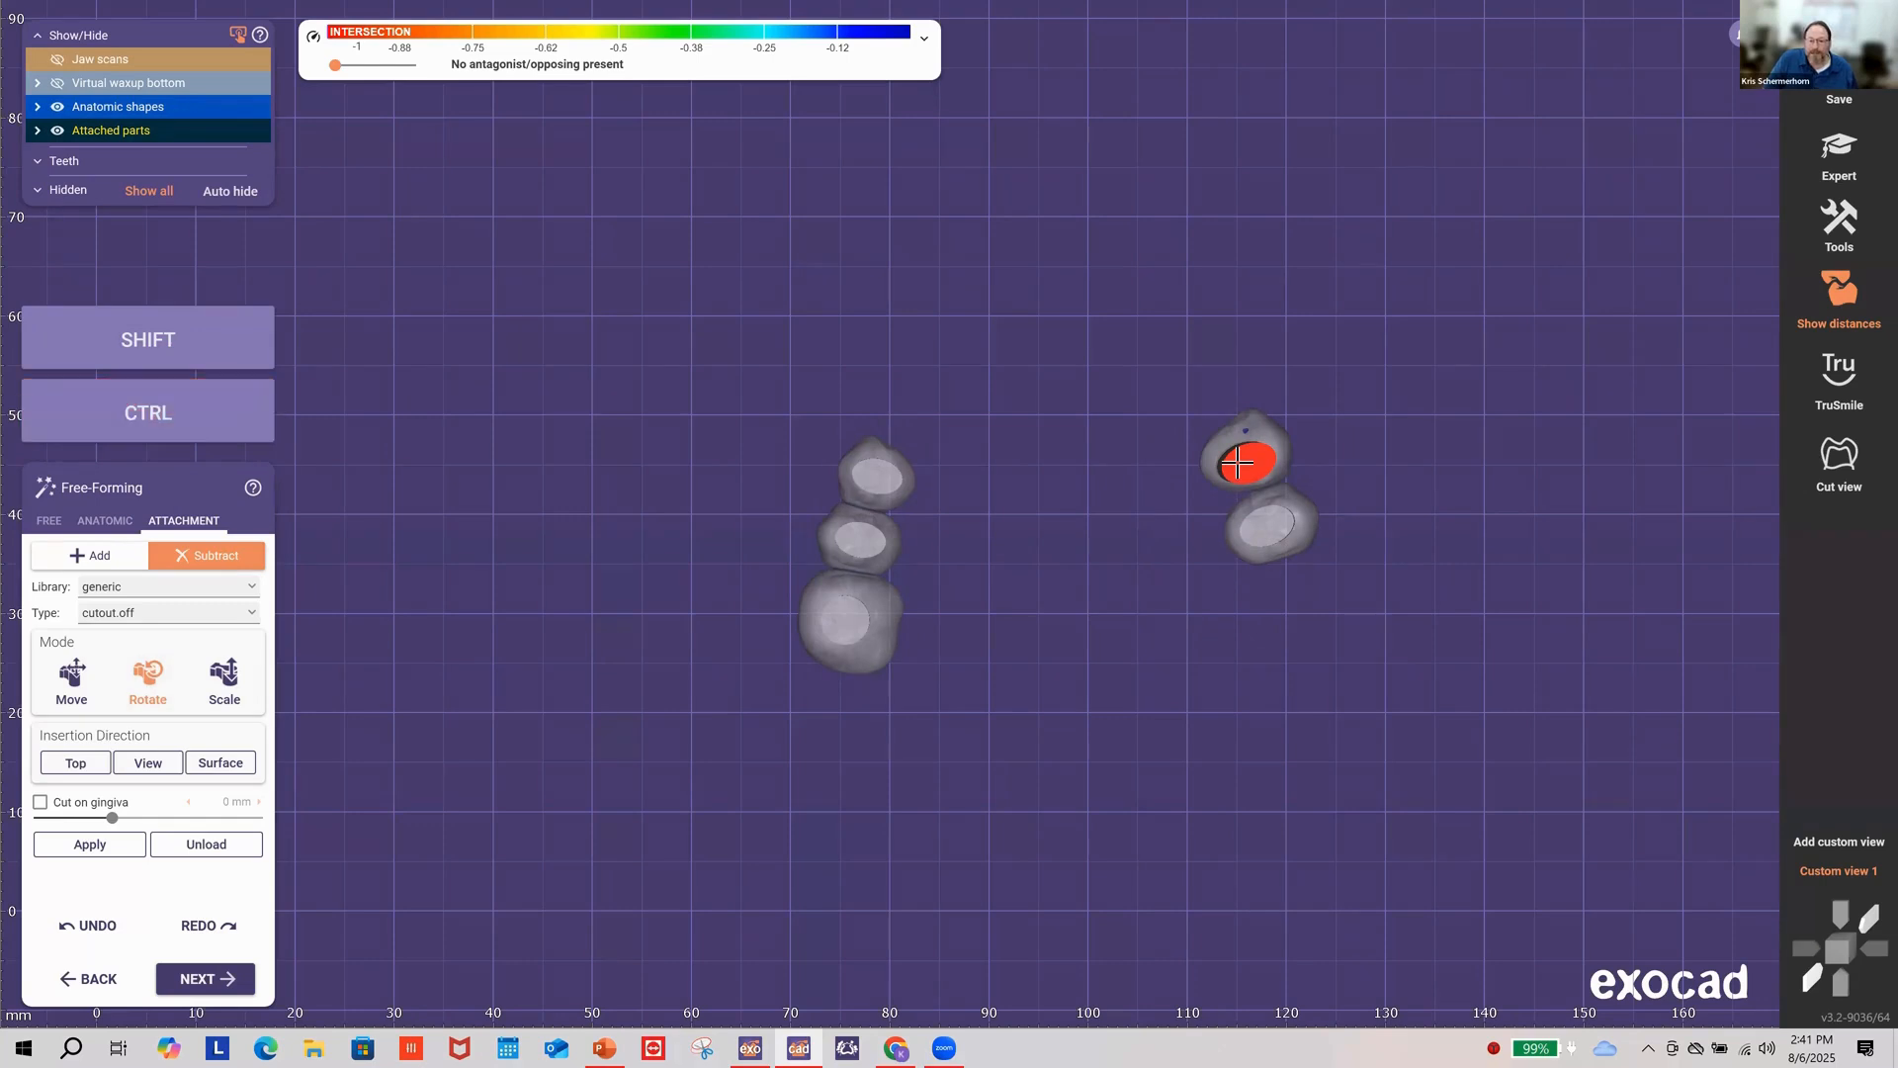
{"action": "key", "text": "shift"}
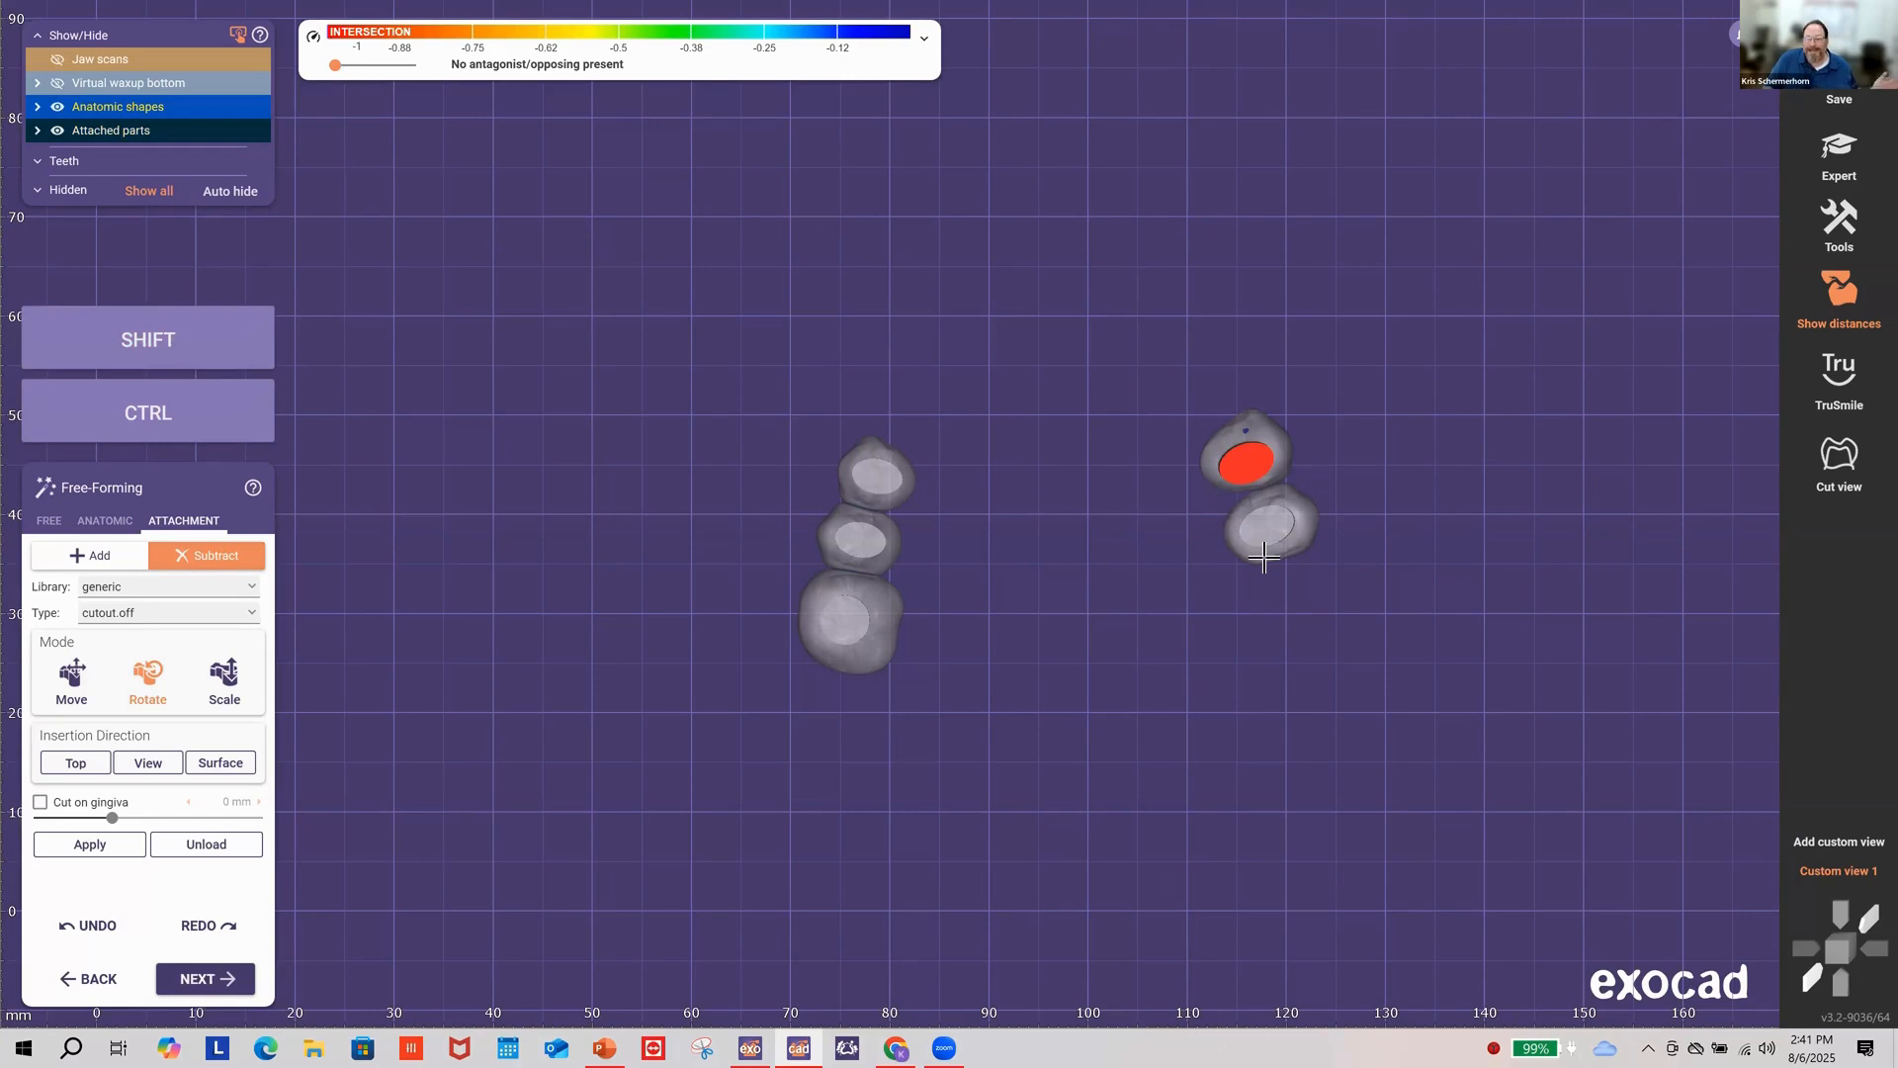
{"action": "left_click", "coordinate": [87, 687]}
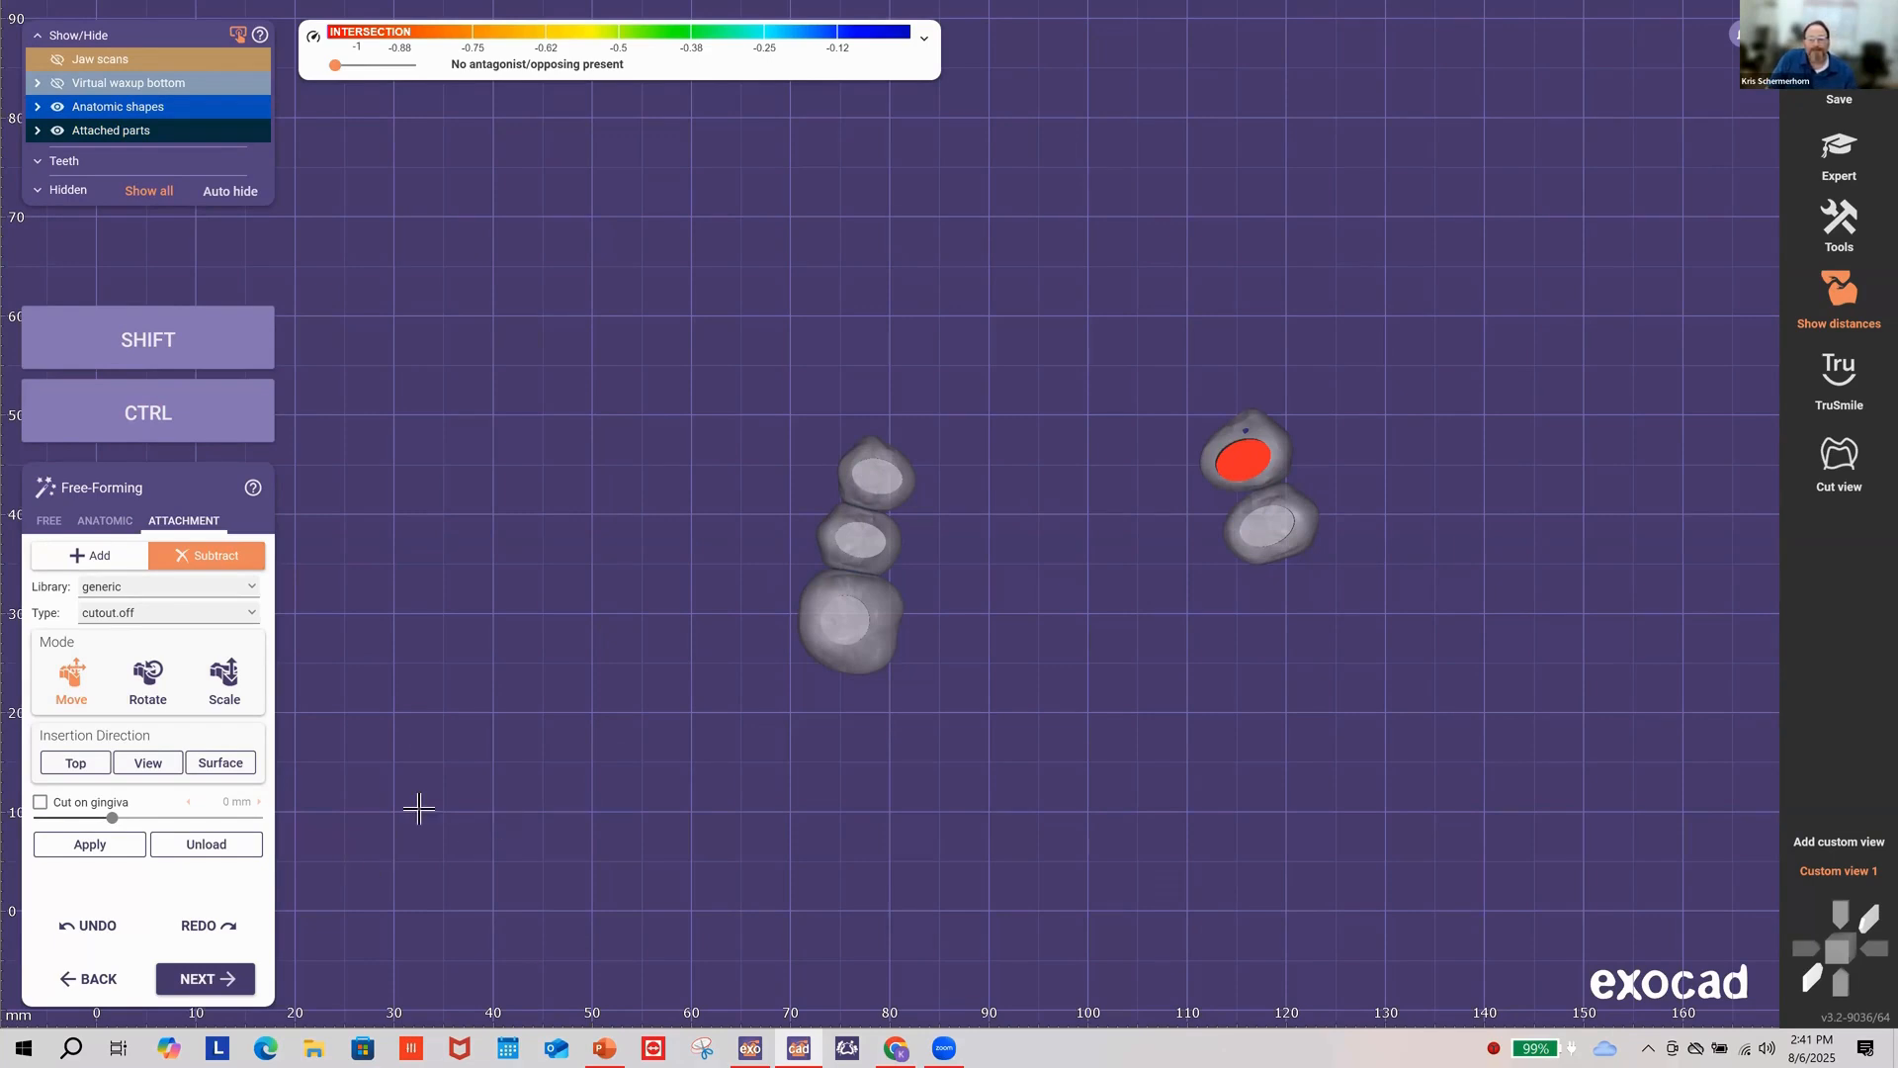
Step: Apply the cutouts and advance to run the pocket calculation
{"action": "left_click", "coordinate": [89, 844]}
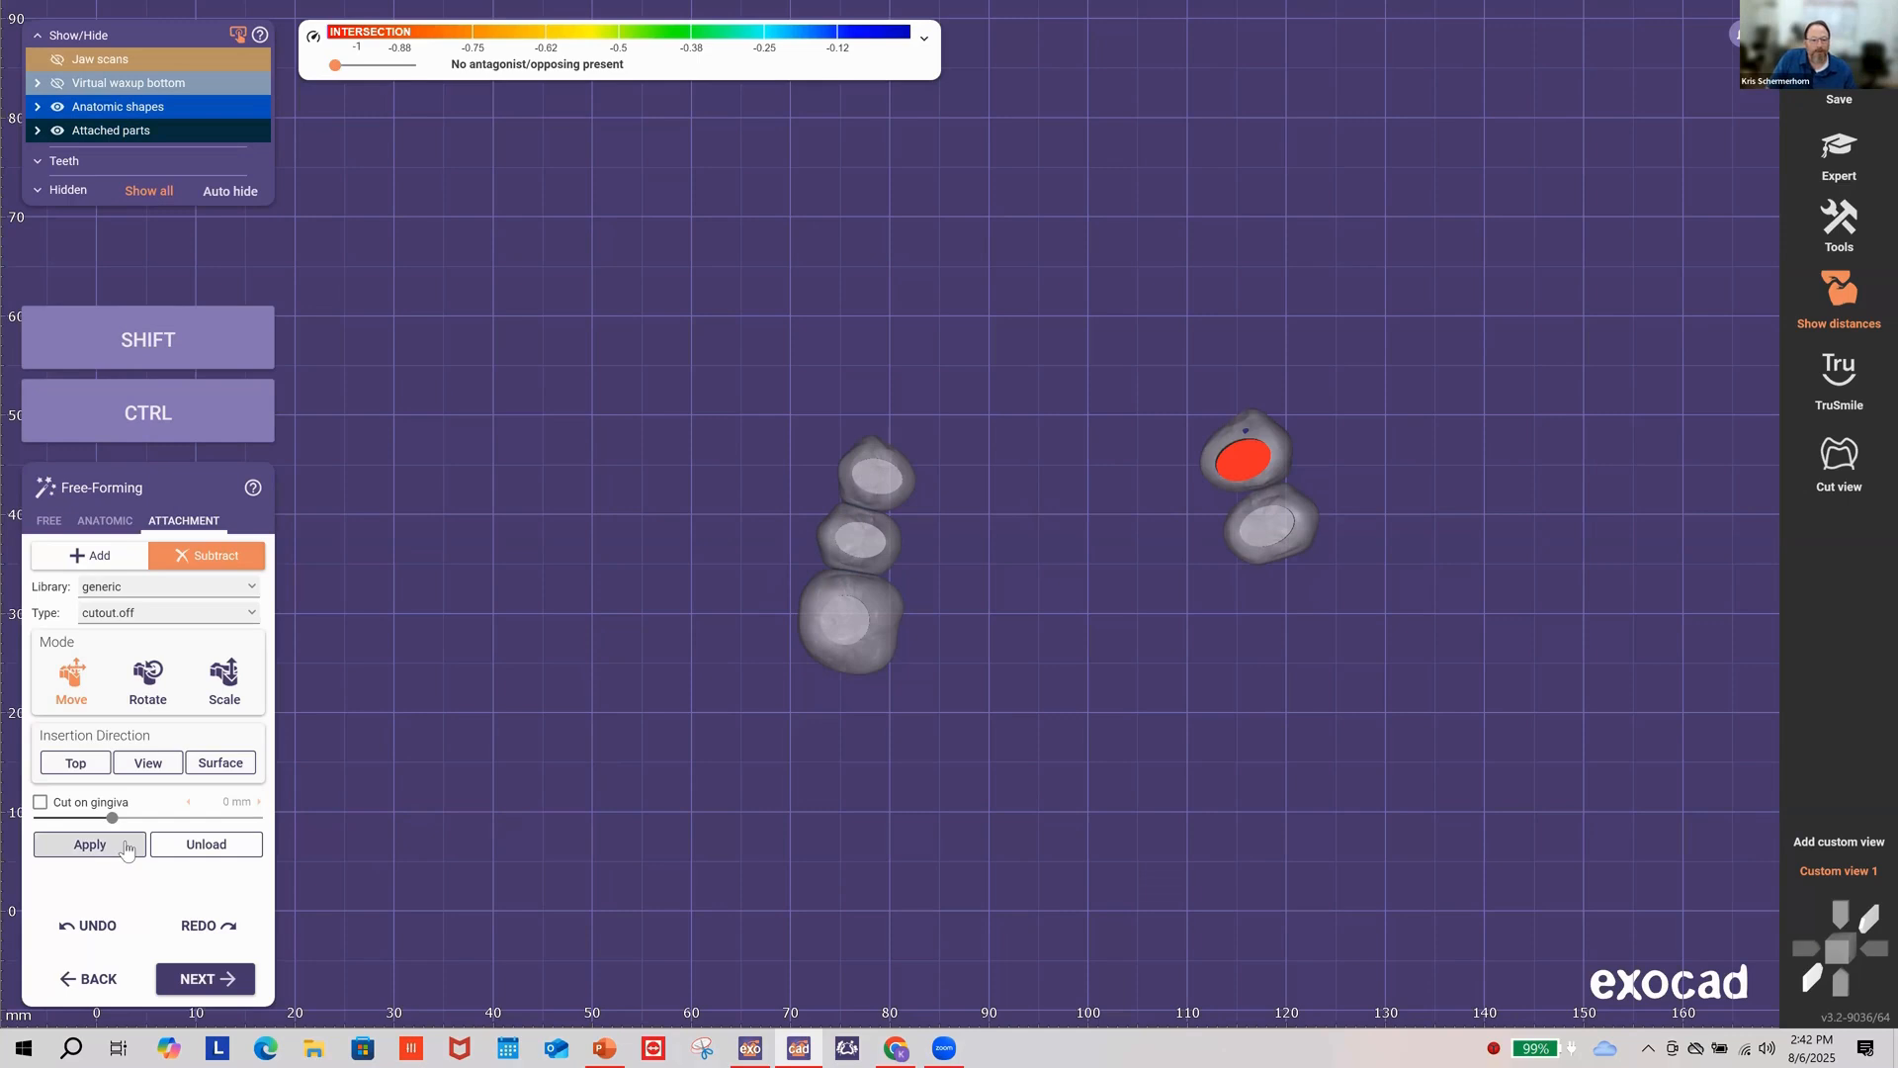
{"action": "left_click", "coordinate": [219, 982]}
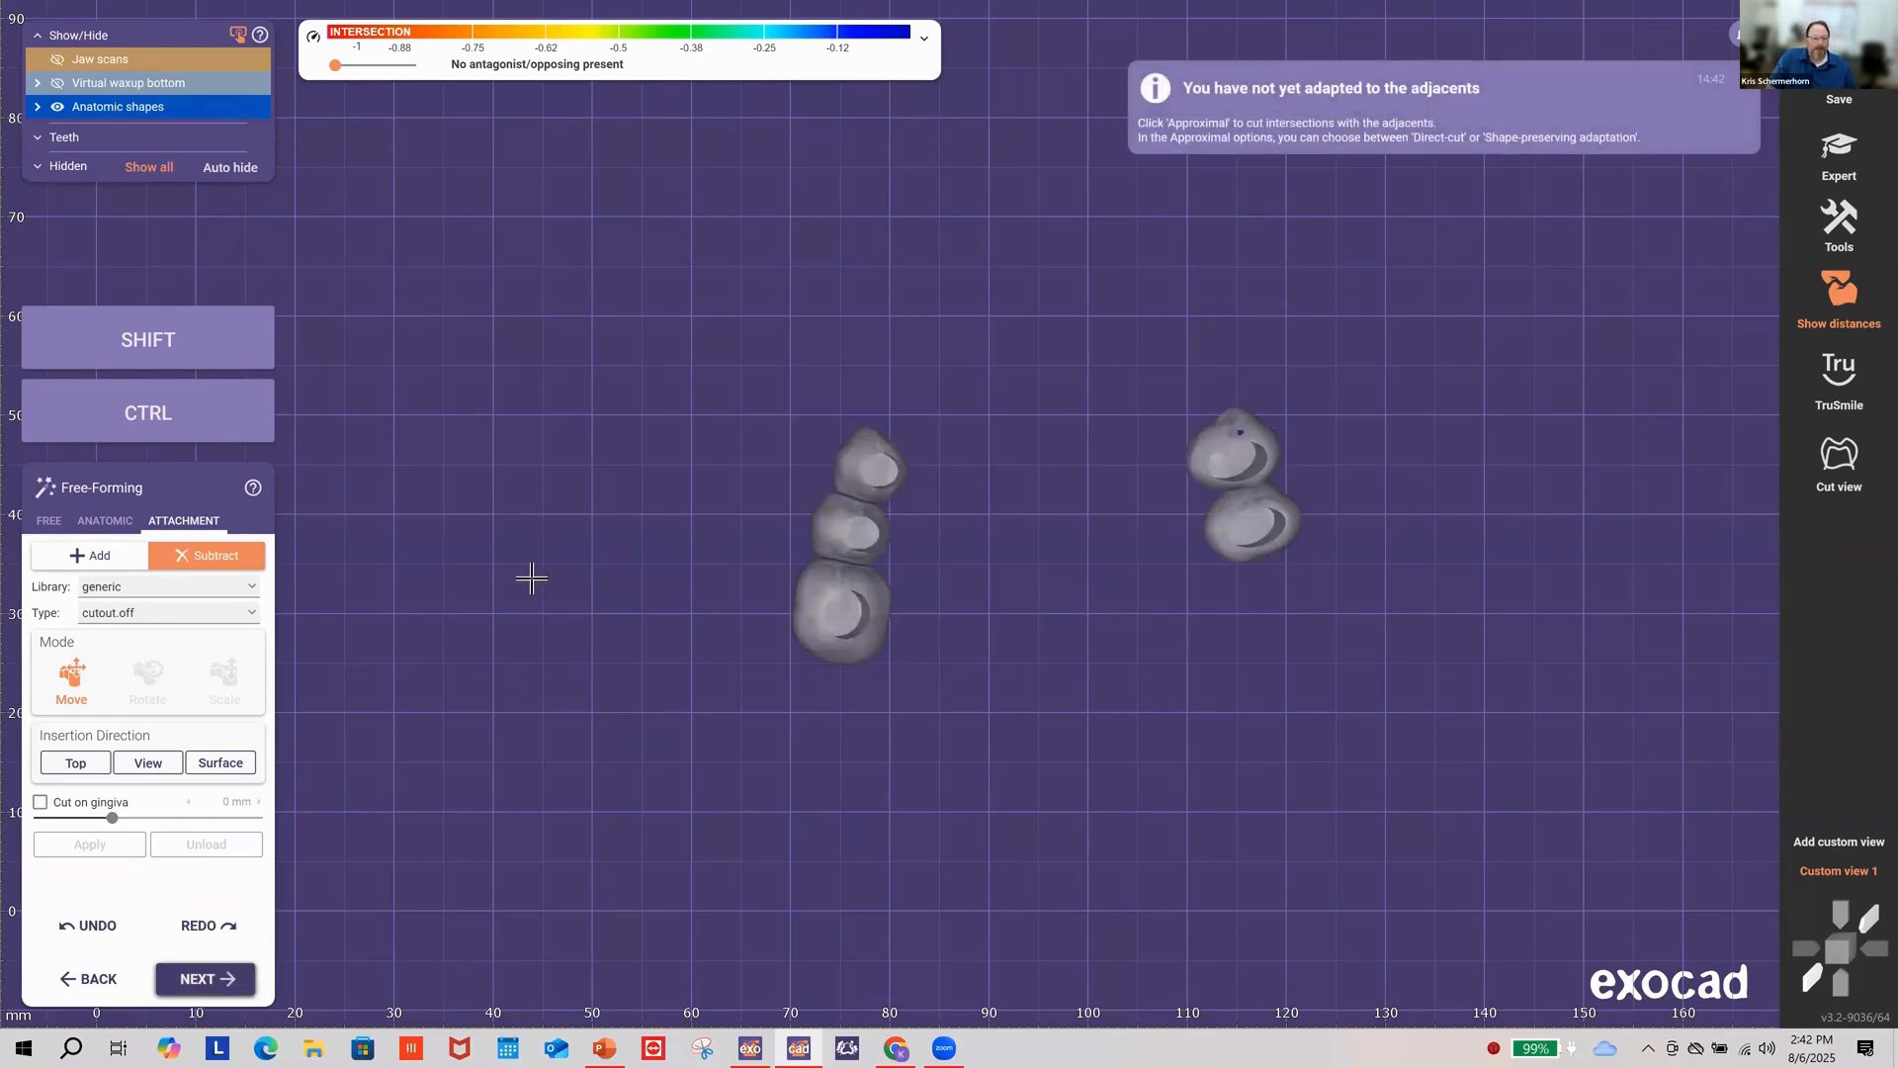
{"action": "left_click", "coordinate": [217, 980]}
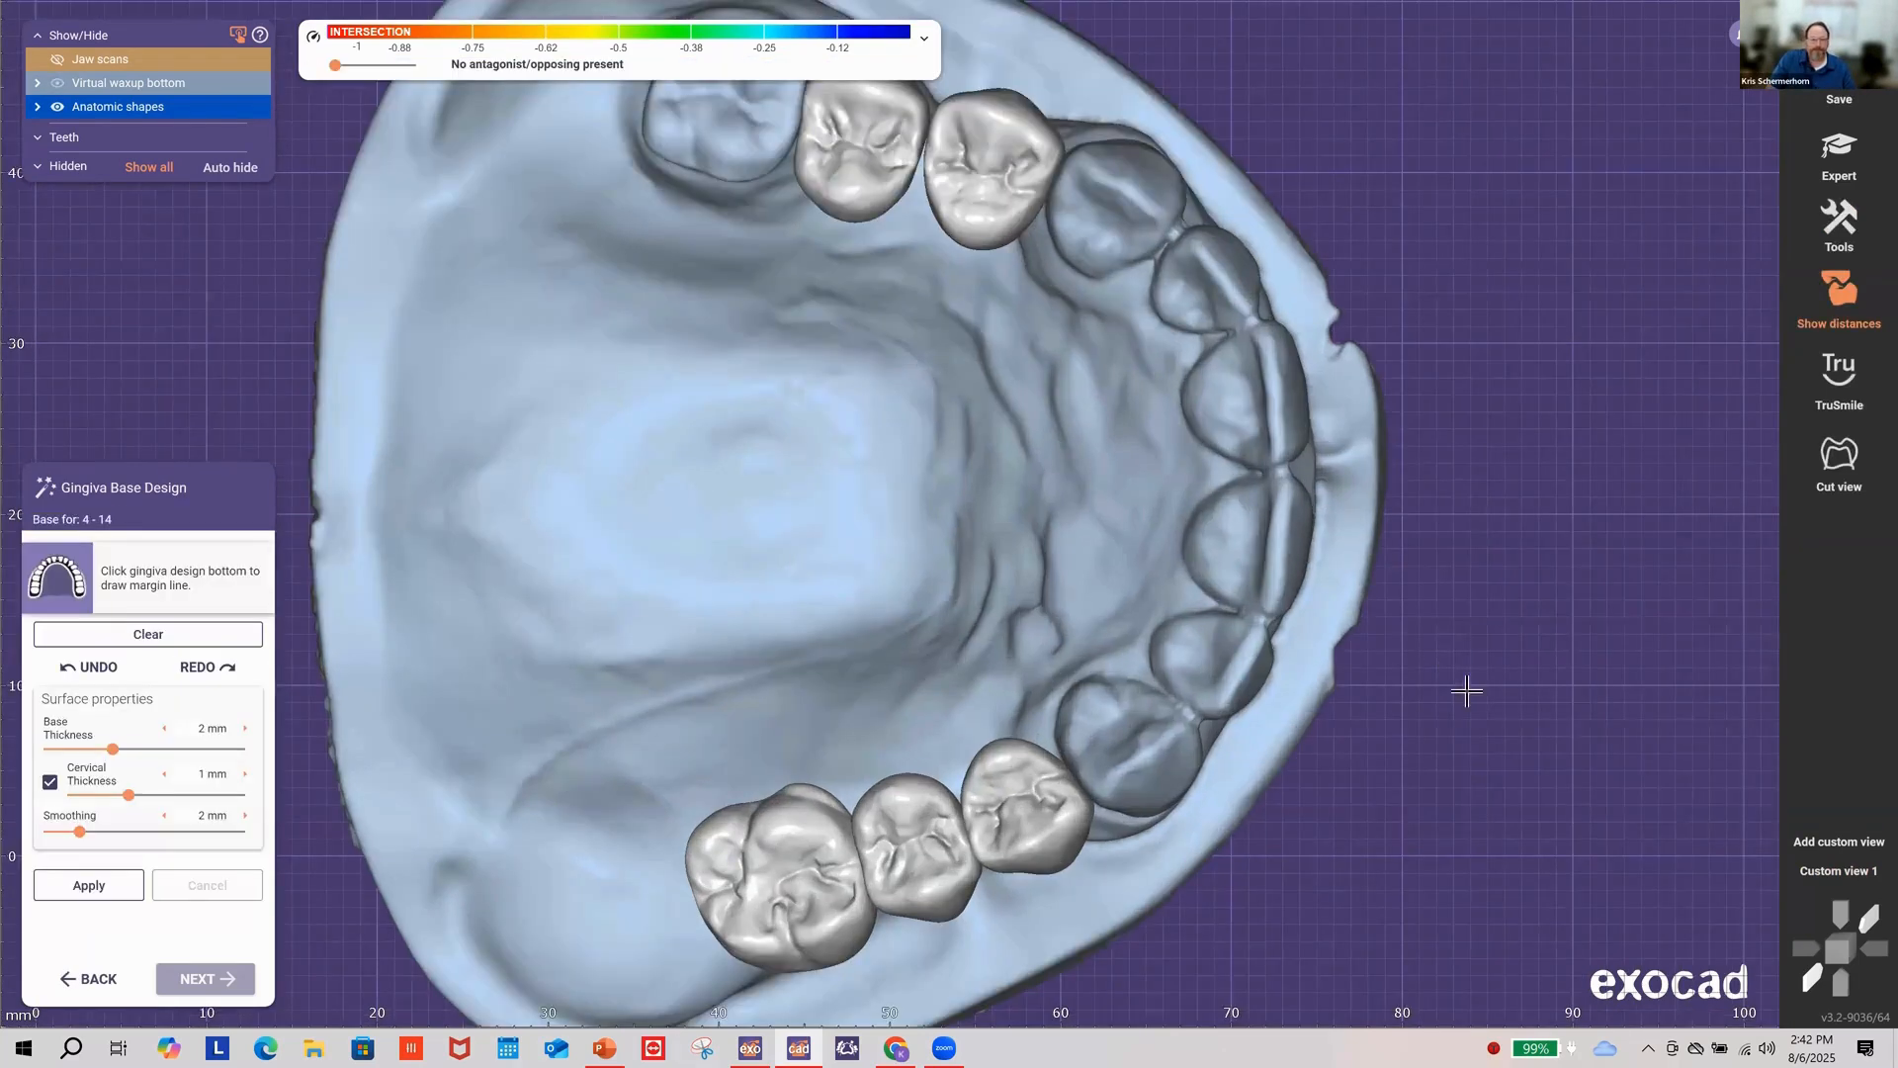
Step: Set the gingiva base thickness to 1 mm and place the first margin point on the palate
{"action": "scroll", "coordinate": [1485, 690], "scroll_direction": "down", "scroll_amount": 5}
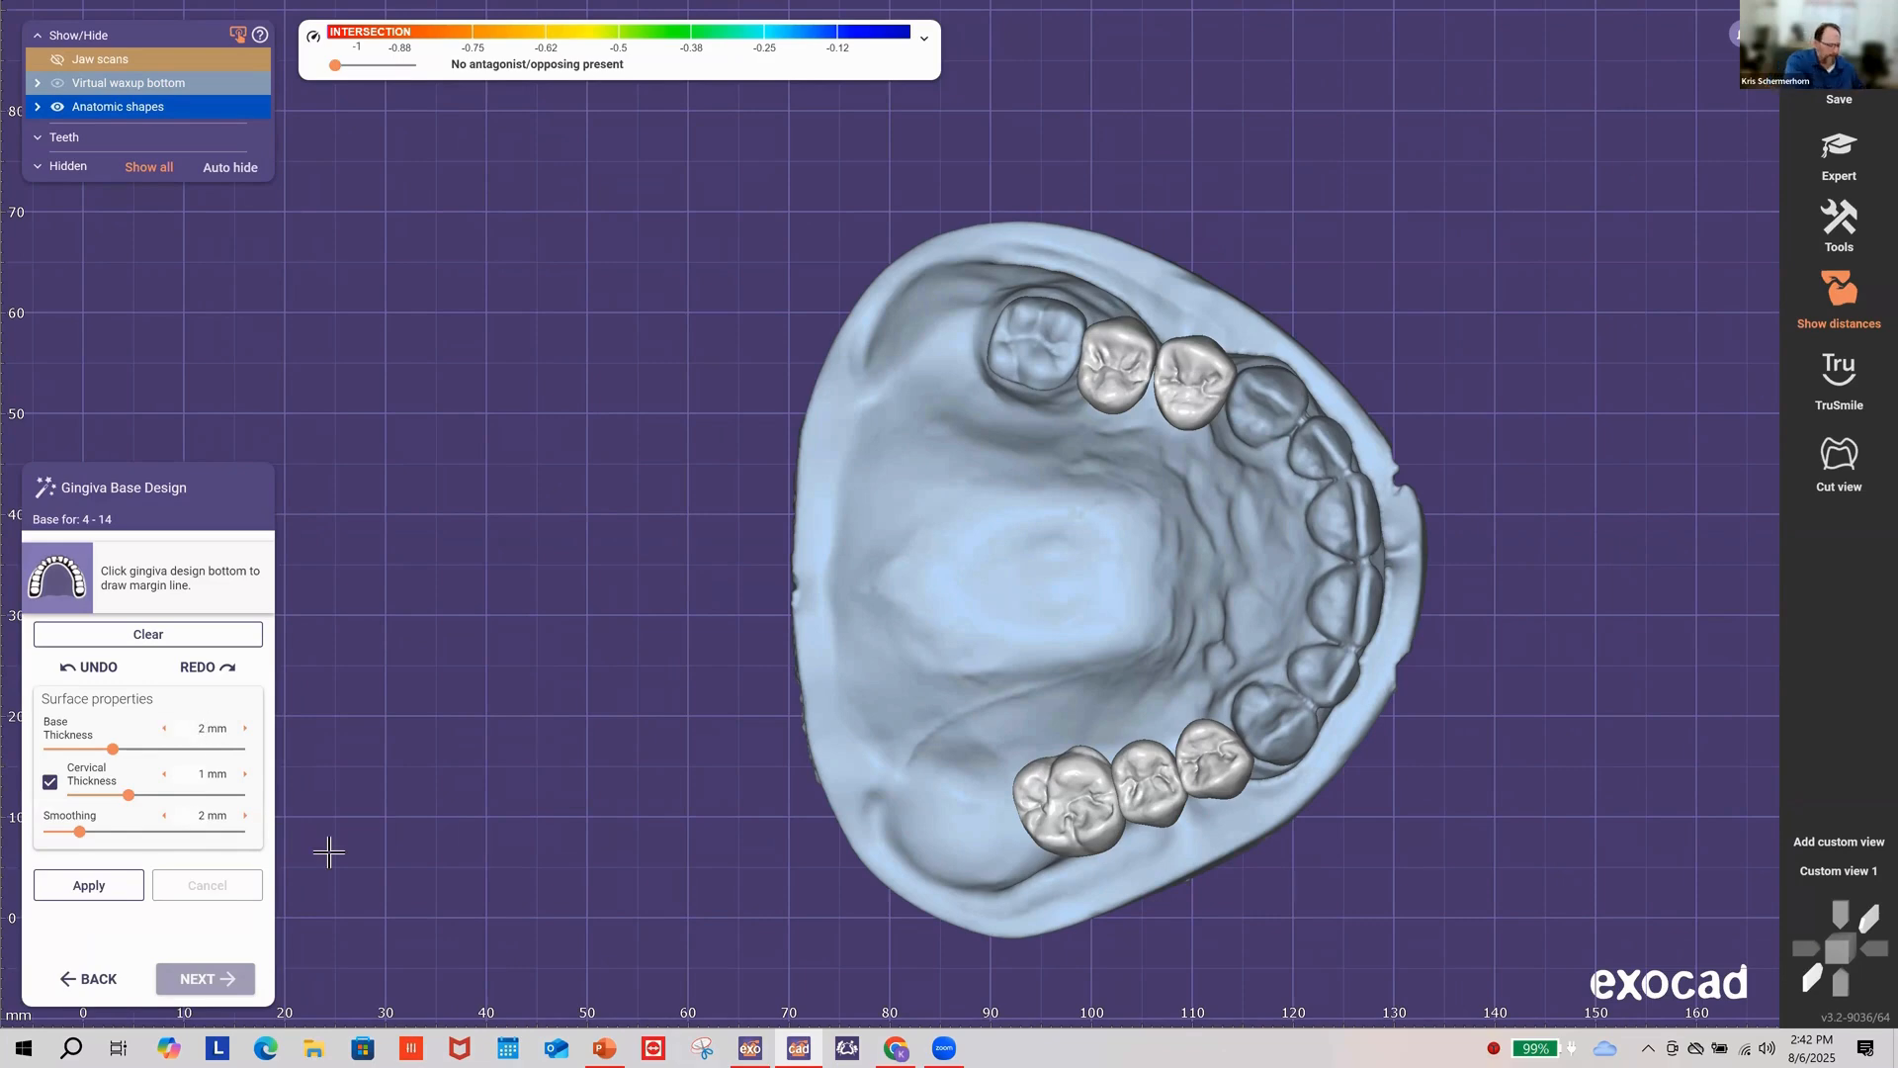
{"action": "type", "text": "1"}
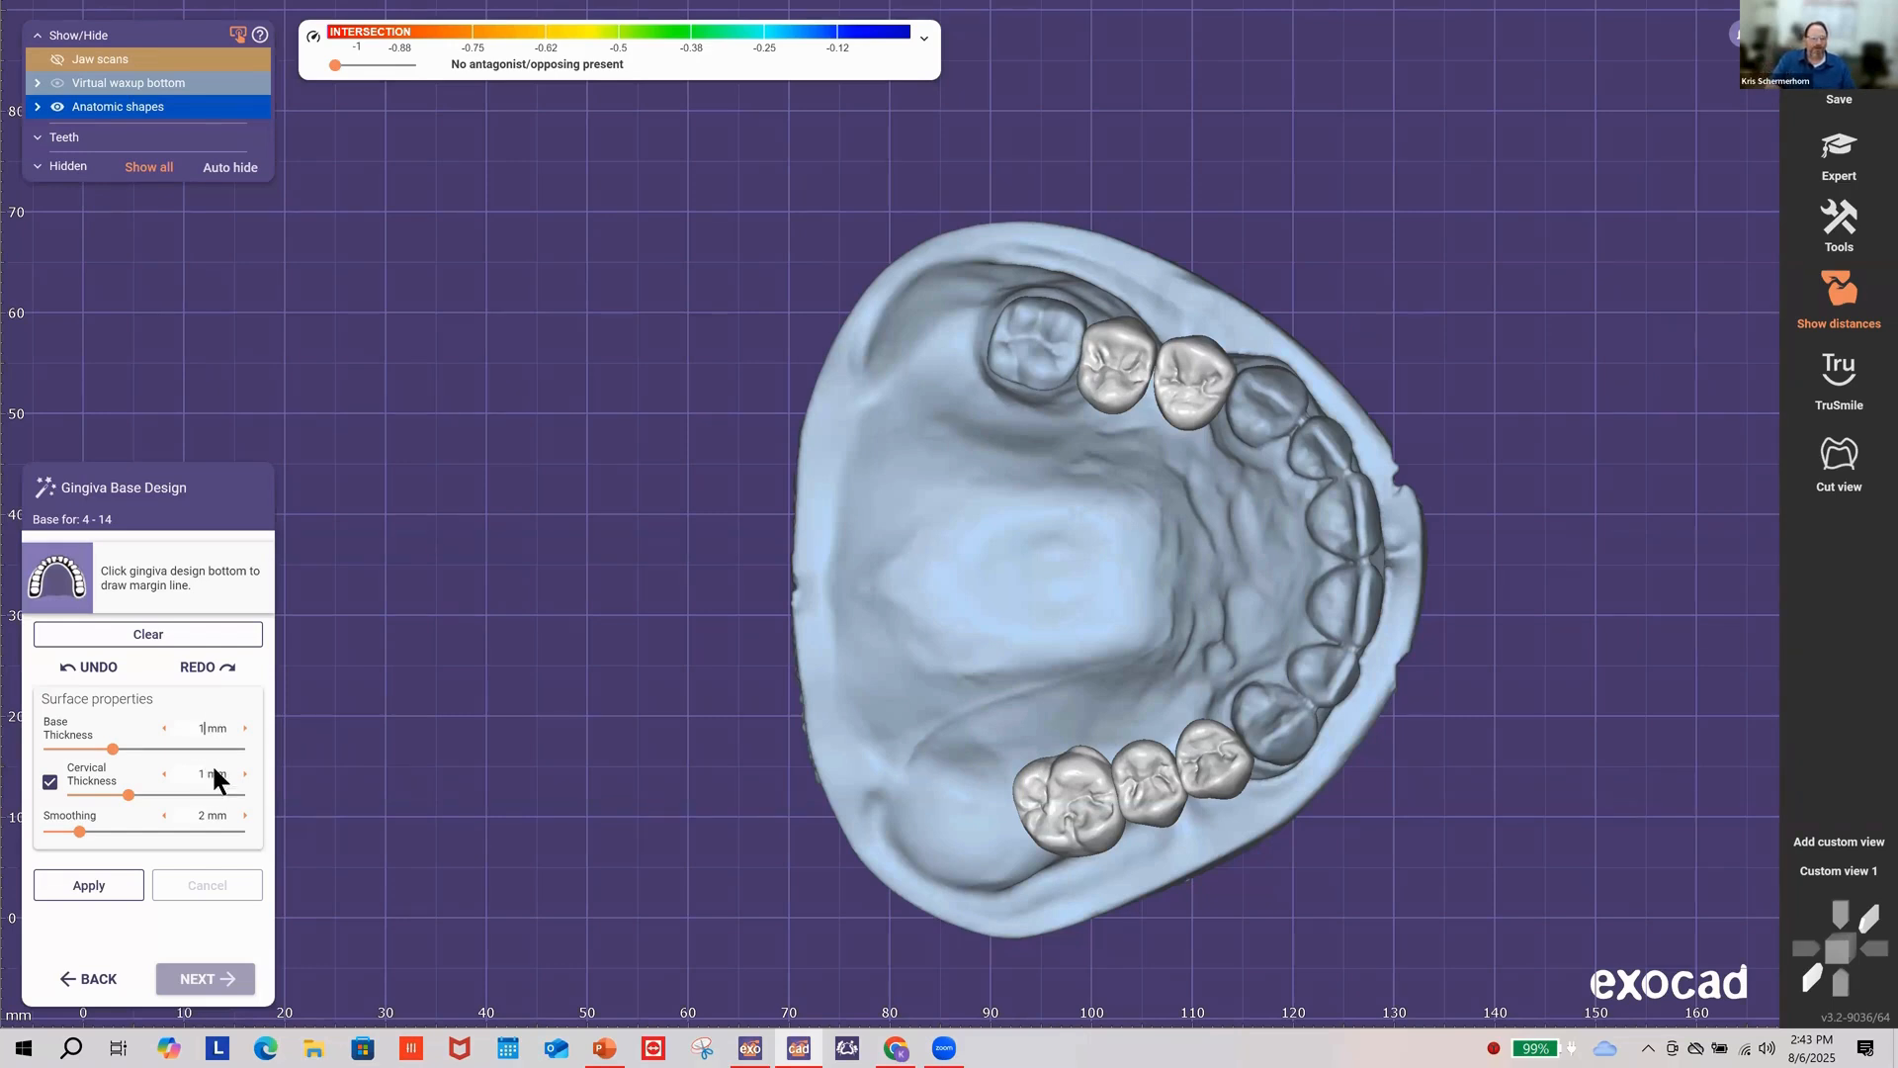
{"action": "right_click_drag", "start_coordinate": [690, 642], "coordinate": [941, 611]}
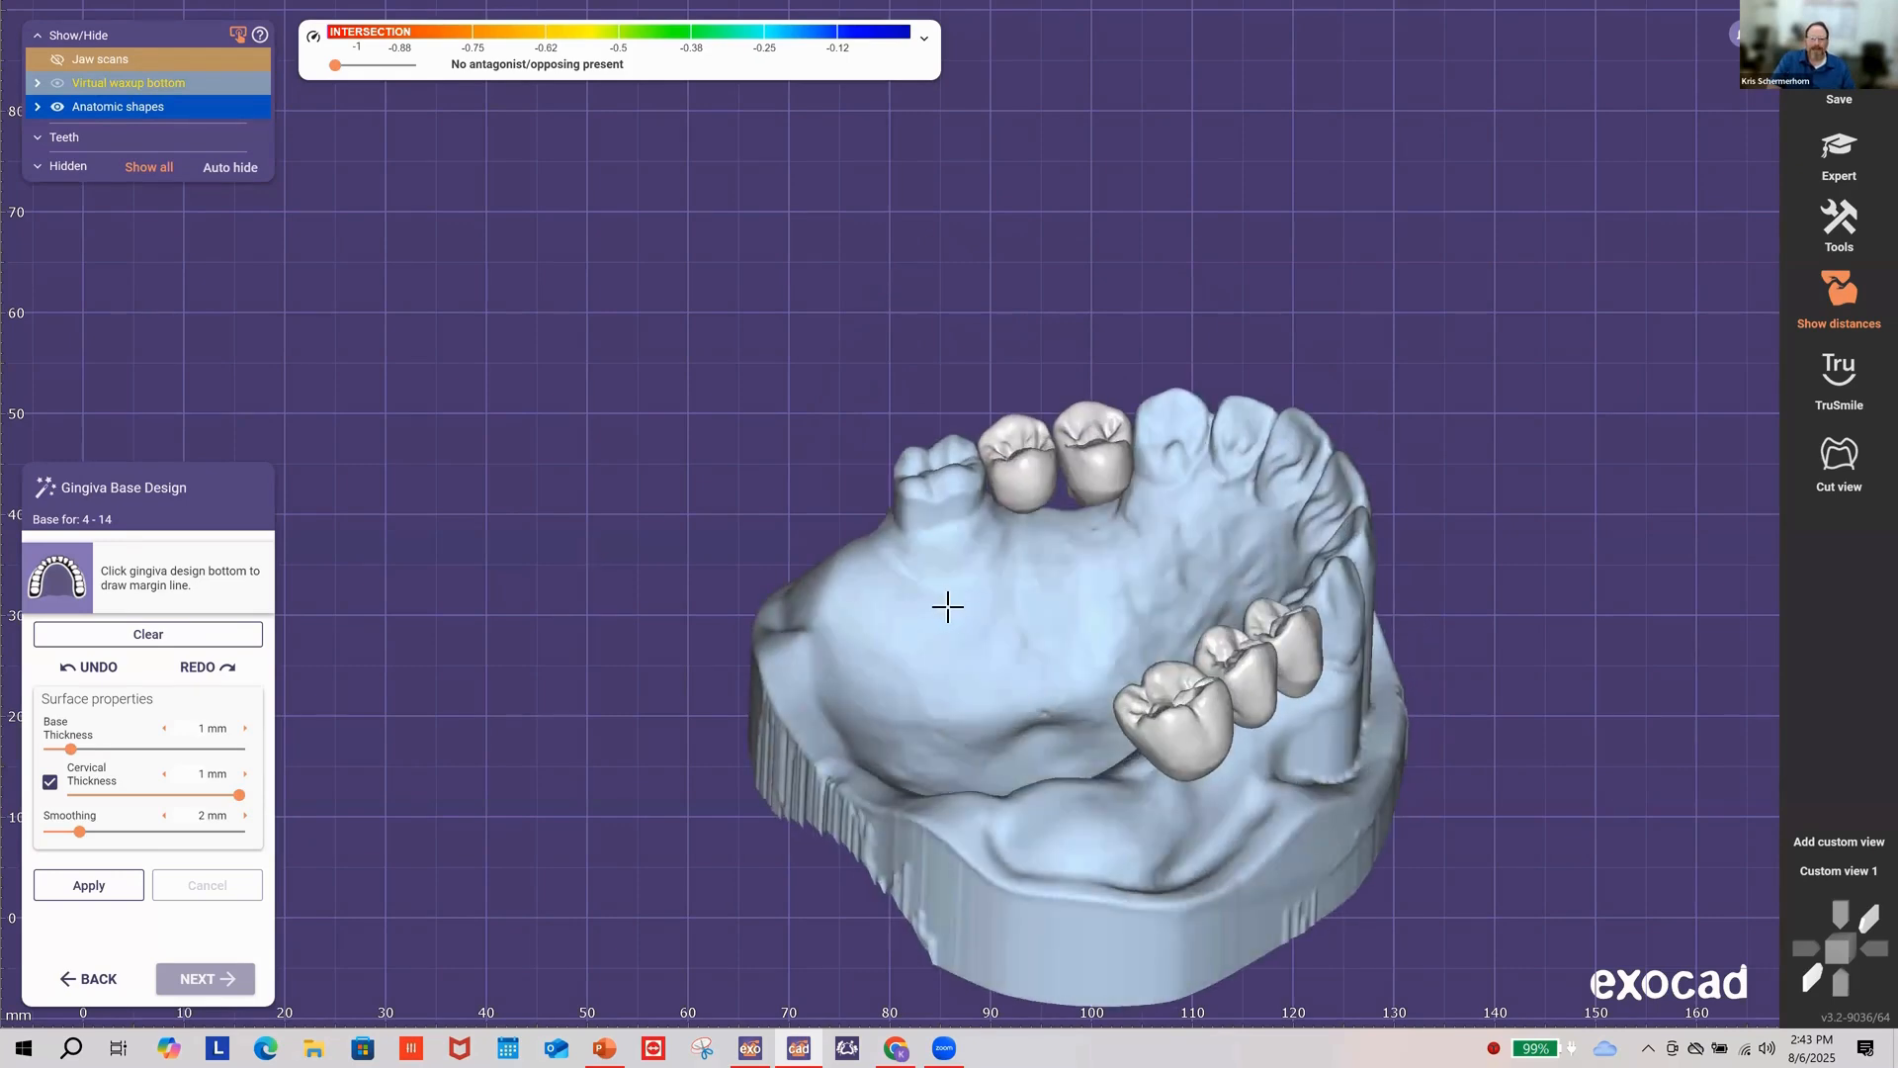
{"action": "left_click", "coordinate": [947, 606]}
Step: Start the margin line with points across the palate toward the right teeth
{"action": "right_click_drag", "start_coordinate": [1043, 613], "coordinate": [1010, 631]}
{"action": "left_click", "coordinate": [1012, 630]}
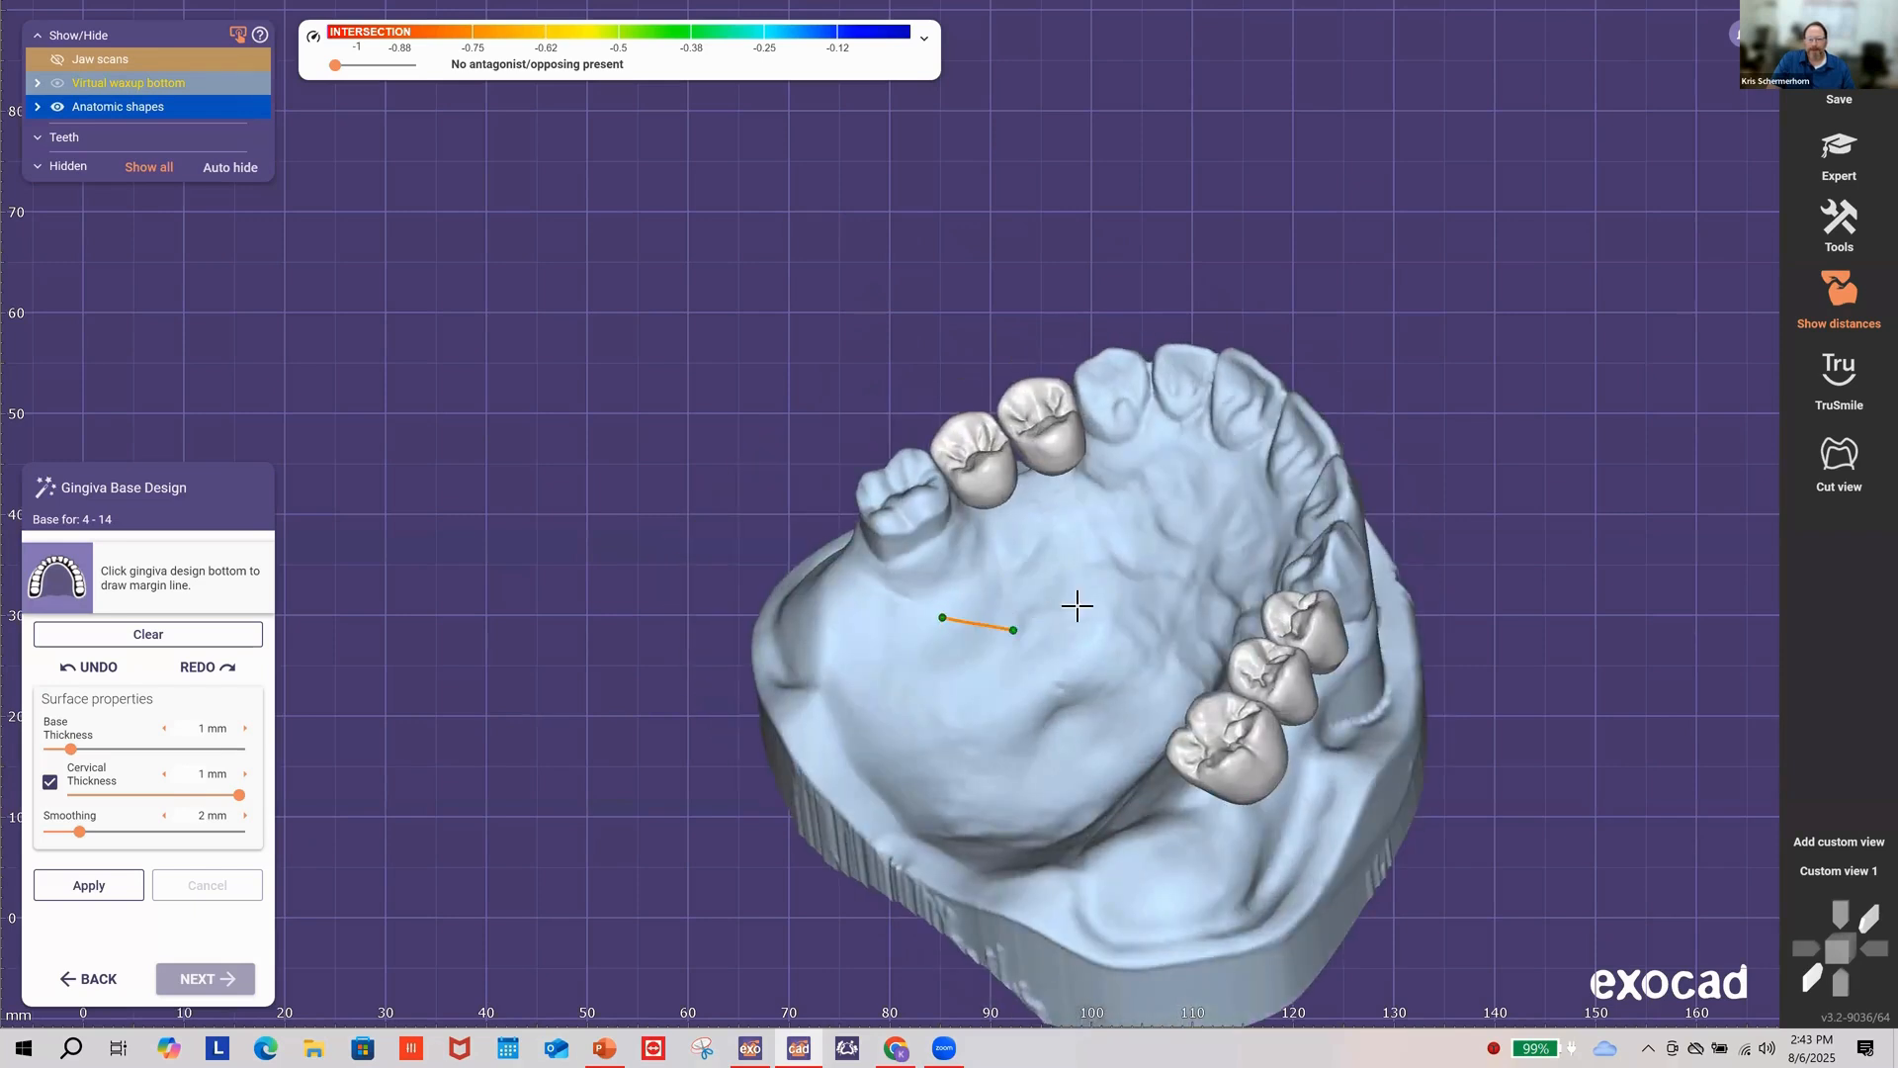
{"action": "left_click", "coordinate": [1084, 604]}
{"action": "right_click_drag", "start_coordinate": [1202, 585], "coordinate": [1084, 661]}
{"action": "left_click", "coordinate": [1090, 661]}
{"action": "left_click", "coordinate": [1149, 660]}
{"action": "left_click", "coordinate": [1207, 661]}
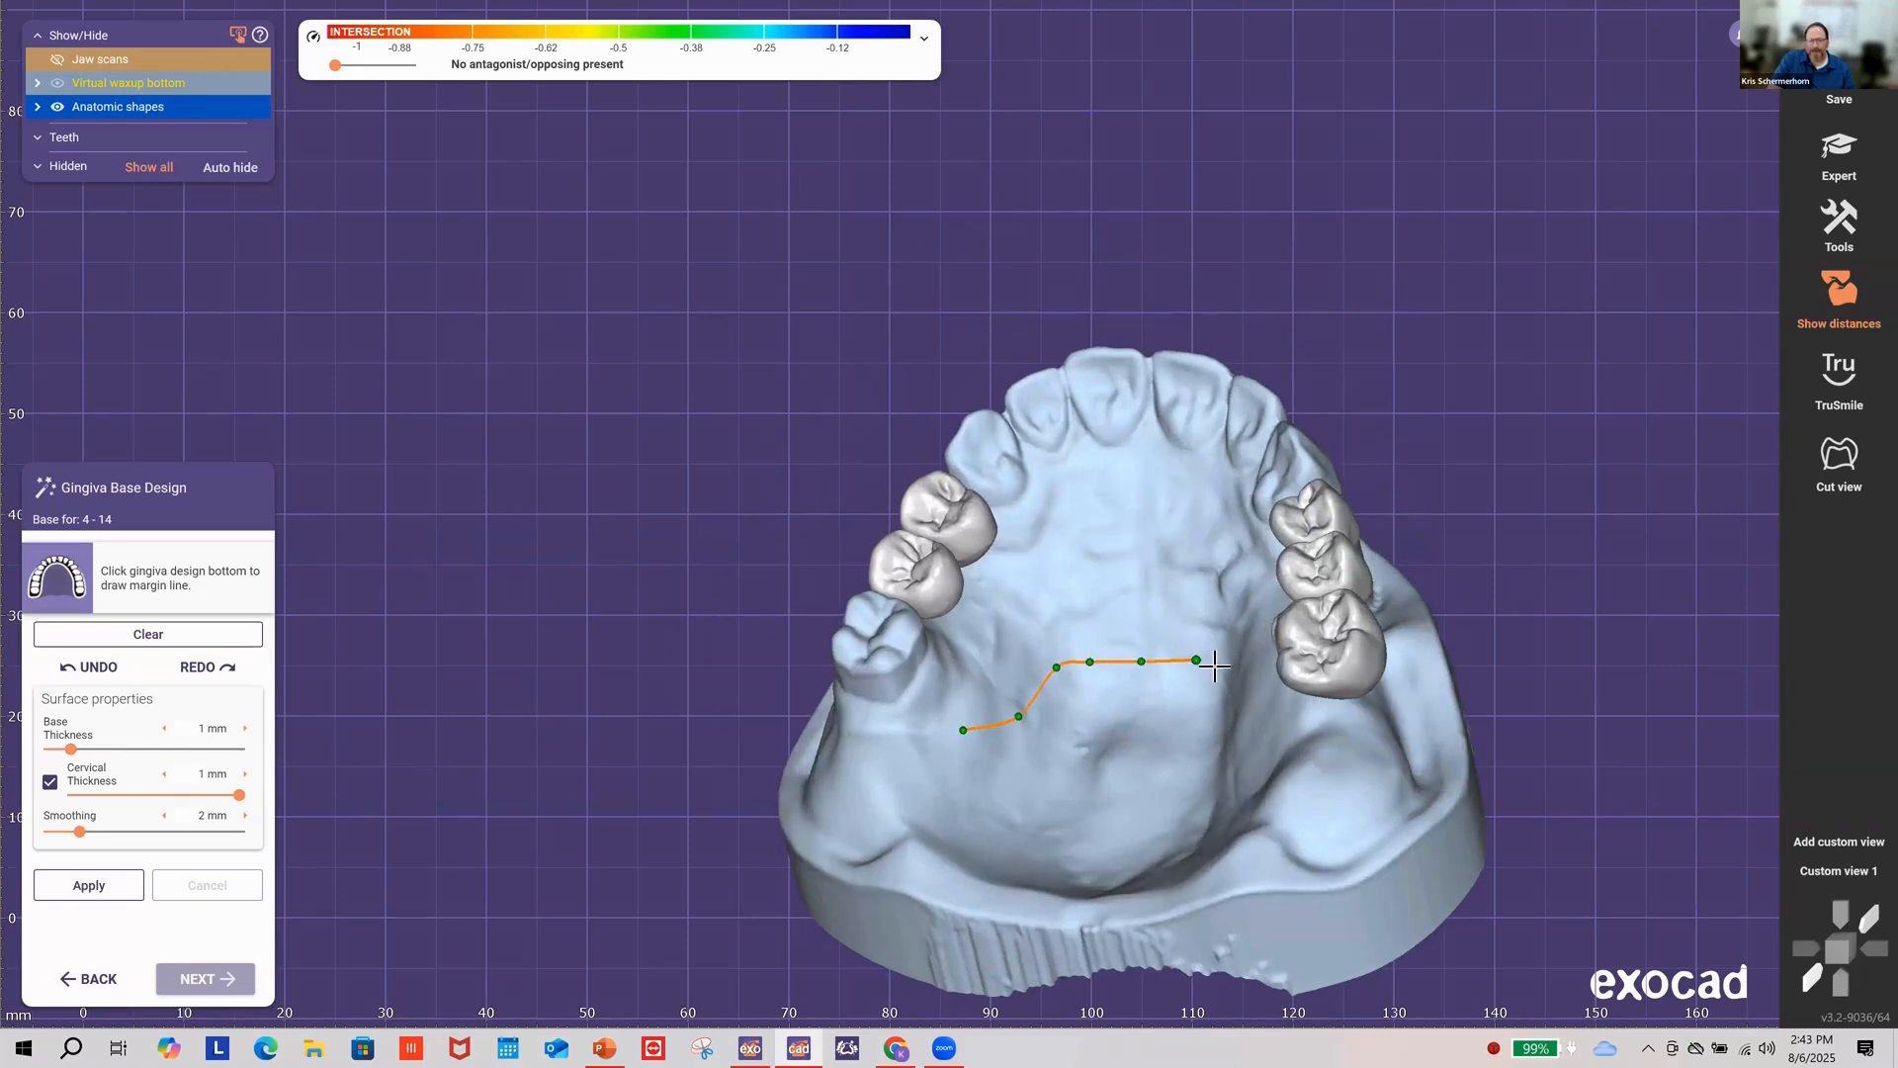
Step: Continue the margin line down the gum and along the lower buccal gum
{"action": "right_click_drag", "start_coordinate": [1207, 661], "coordinate": [1105, 655]}
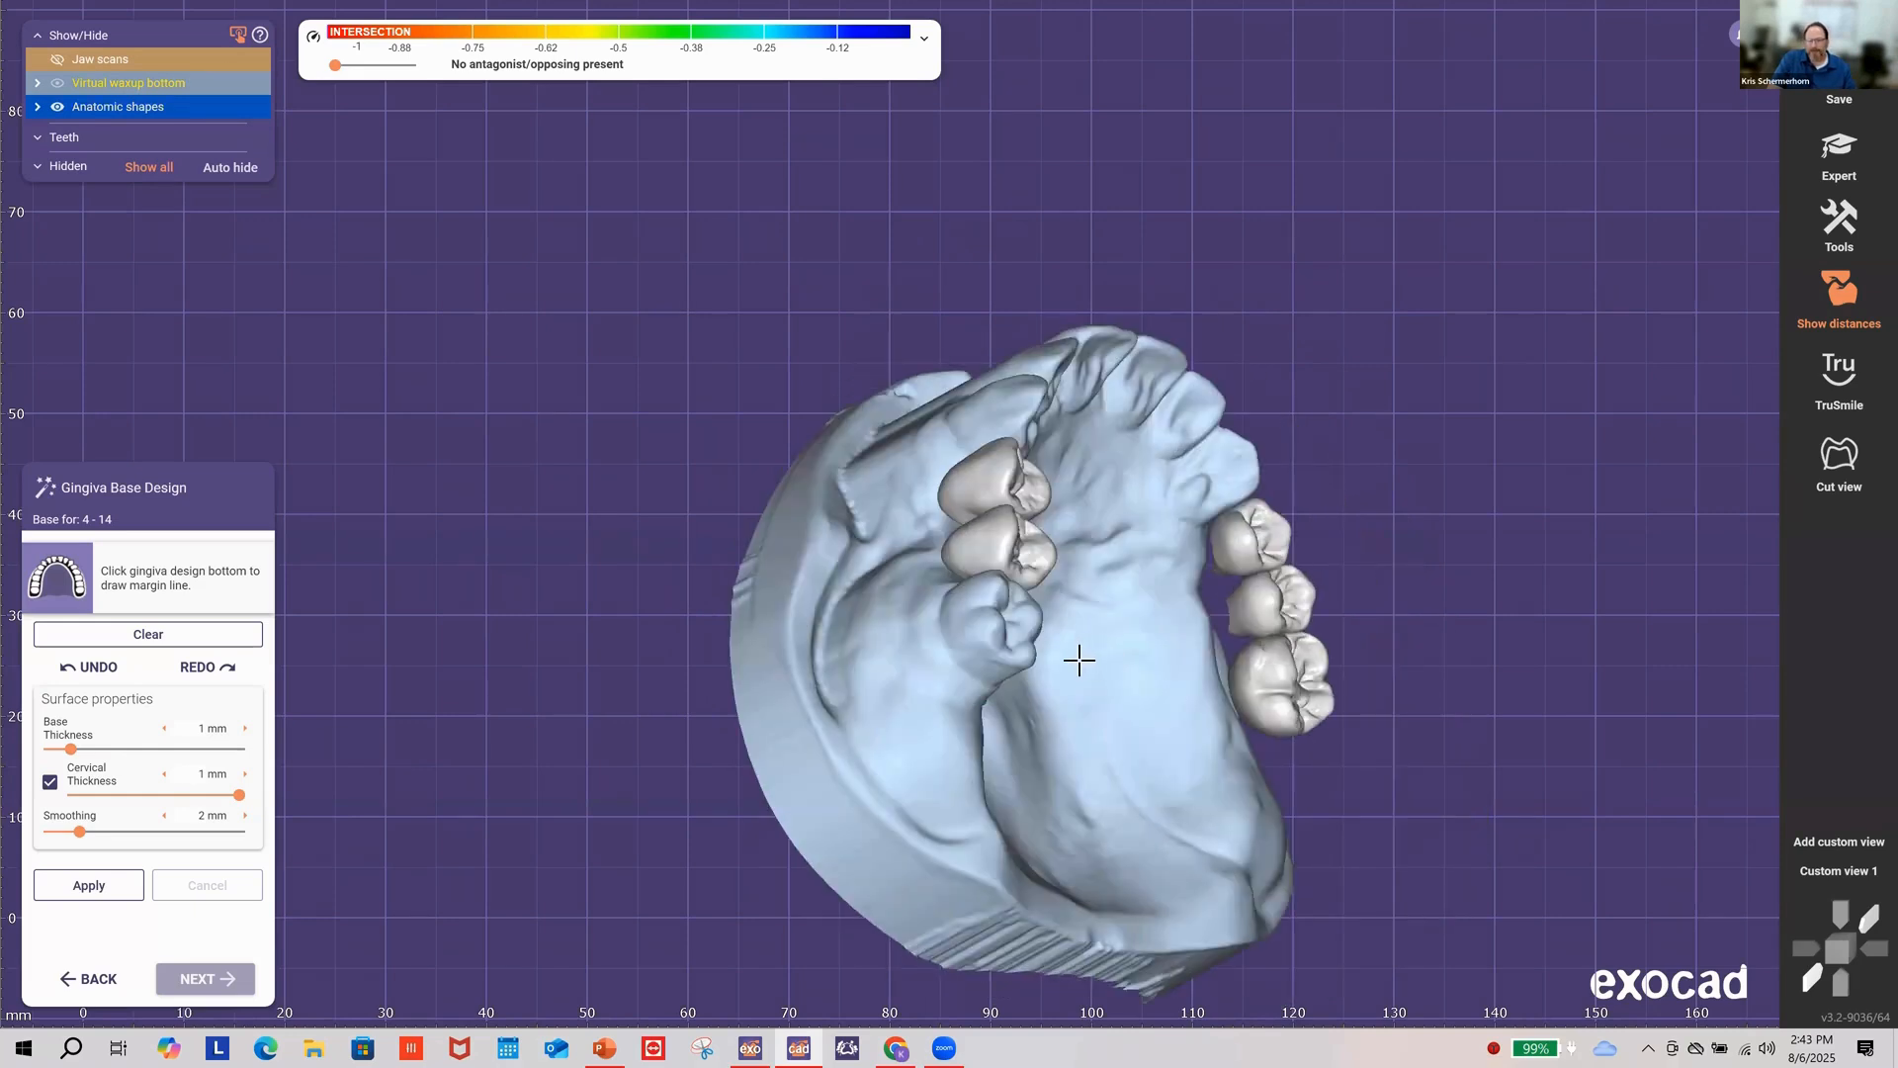
{"action": "left_click", "coordinate": [1076, 663]}
{"action": "left_click", "coordinate": [1099, 737]}
{"action": "left_click", "coordinate": [1129, 794]}
{"action": "left_click", "coordinate": [1184, 844]}
{"action": "right_click_drag", "start_coordinate": [1252, 823], "coordinate": [996, 902]}
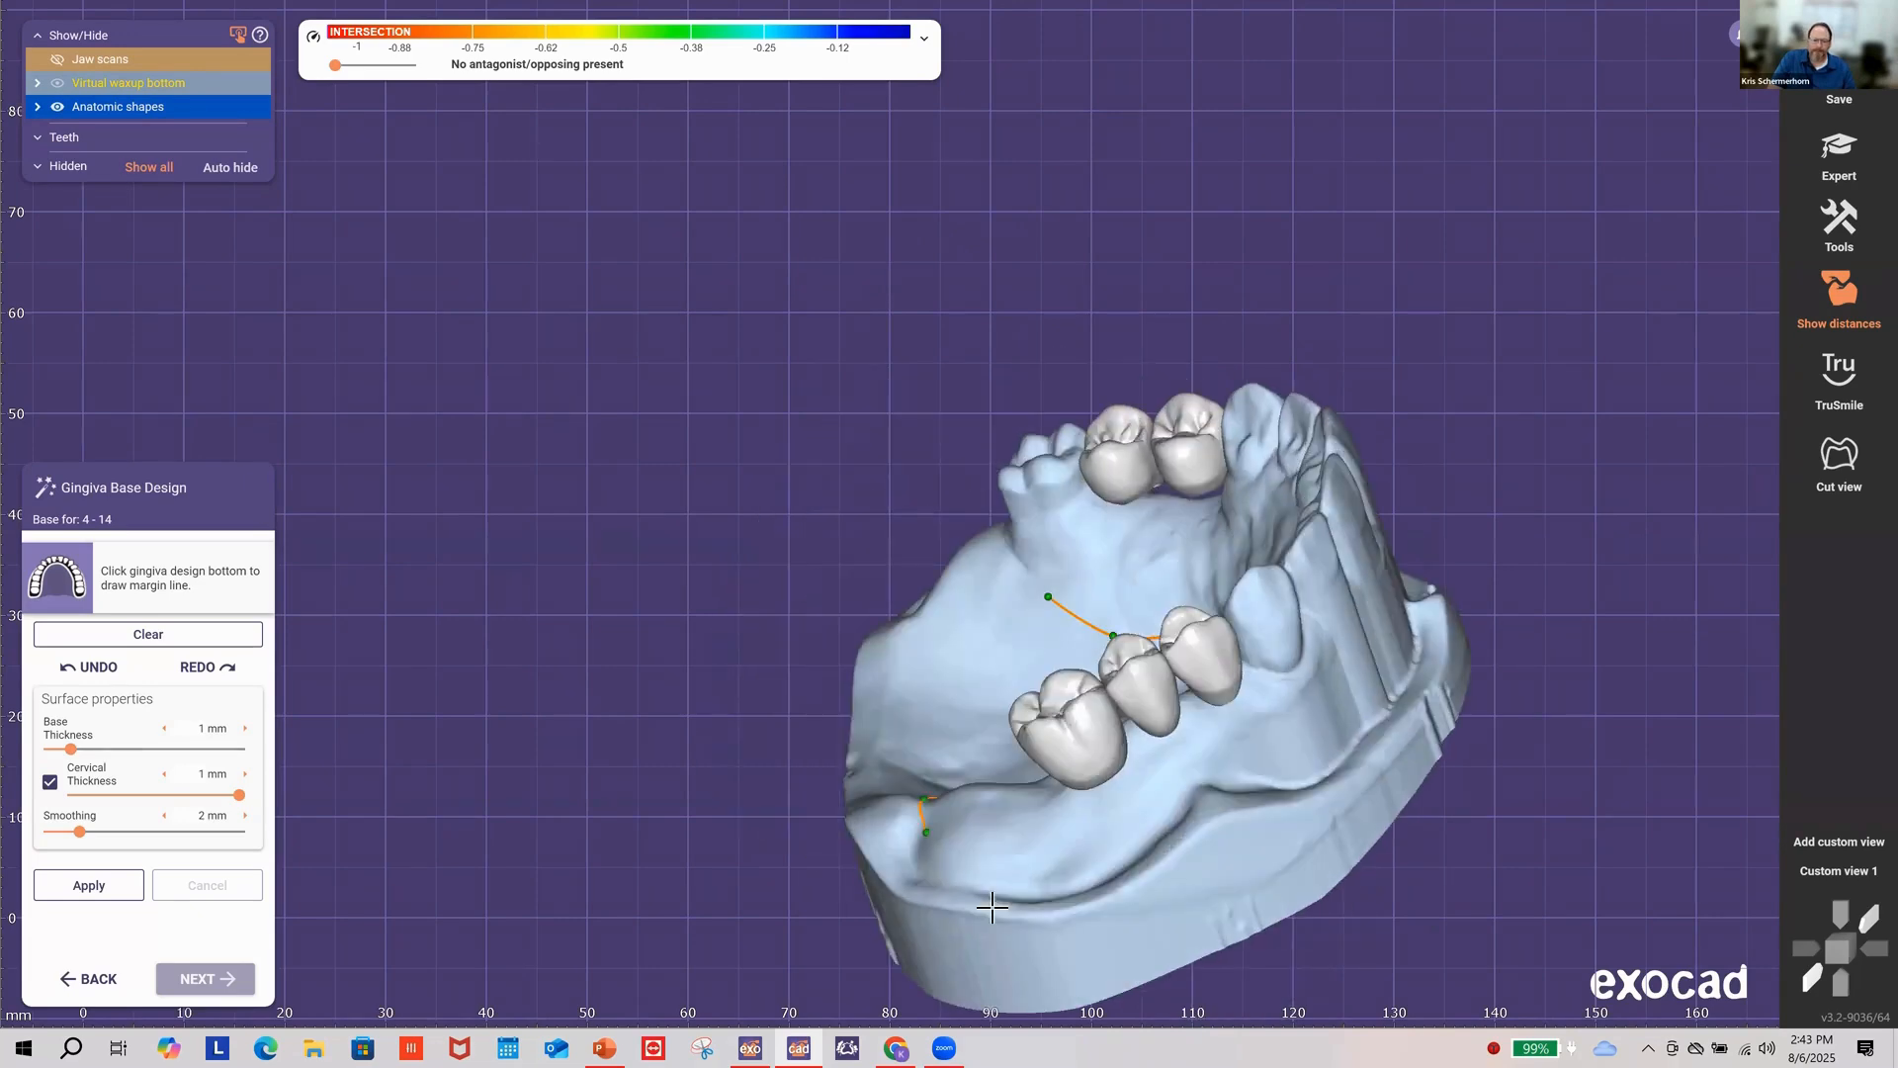
{"action": "left_click", "coordinate": [990, 888]}
{"action": "left_click", "coordinate": [1104, 862]}
{"action": "left_click", "coordinate": [1165, 802]}
{"action": "left_click", "coordinate": [1214, 773]}
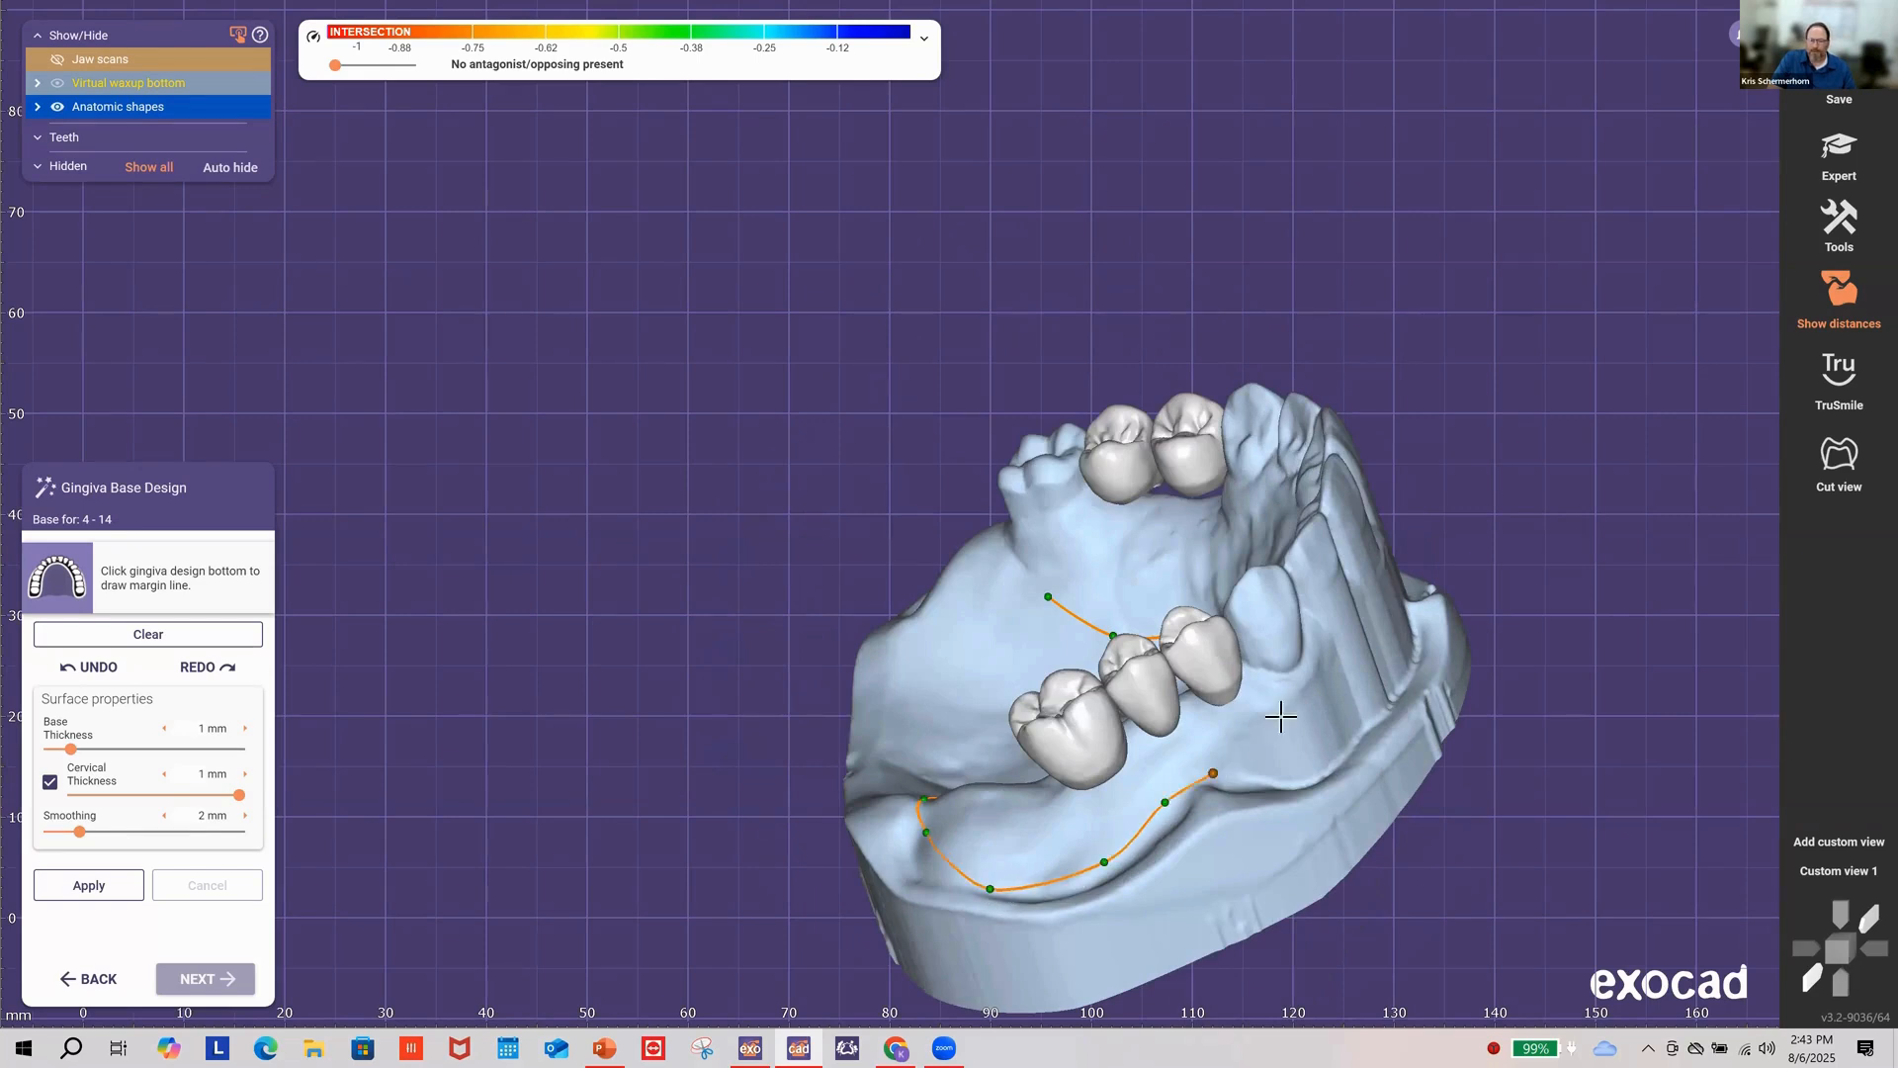
{"action": "left_click", "coordinate": [1278, 721]}
Step: Extend the margin line past the right canine, onto the palate and up toward the front teeth
{"action": "right_click_drag", "start_coordinate": [1312, 671], "coordinate": [1257, 689]}
{"action": "left_click", "coordinate": [1193, 596]}
{"action": "left_click", "coordinate": [1154, 619]}
{"action": "left_click", "coordinate": [1250, 688]}
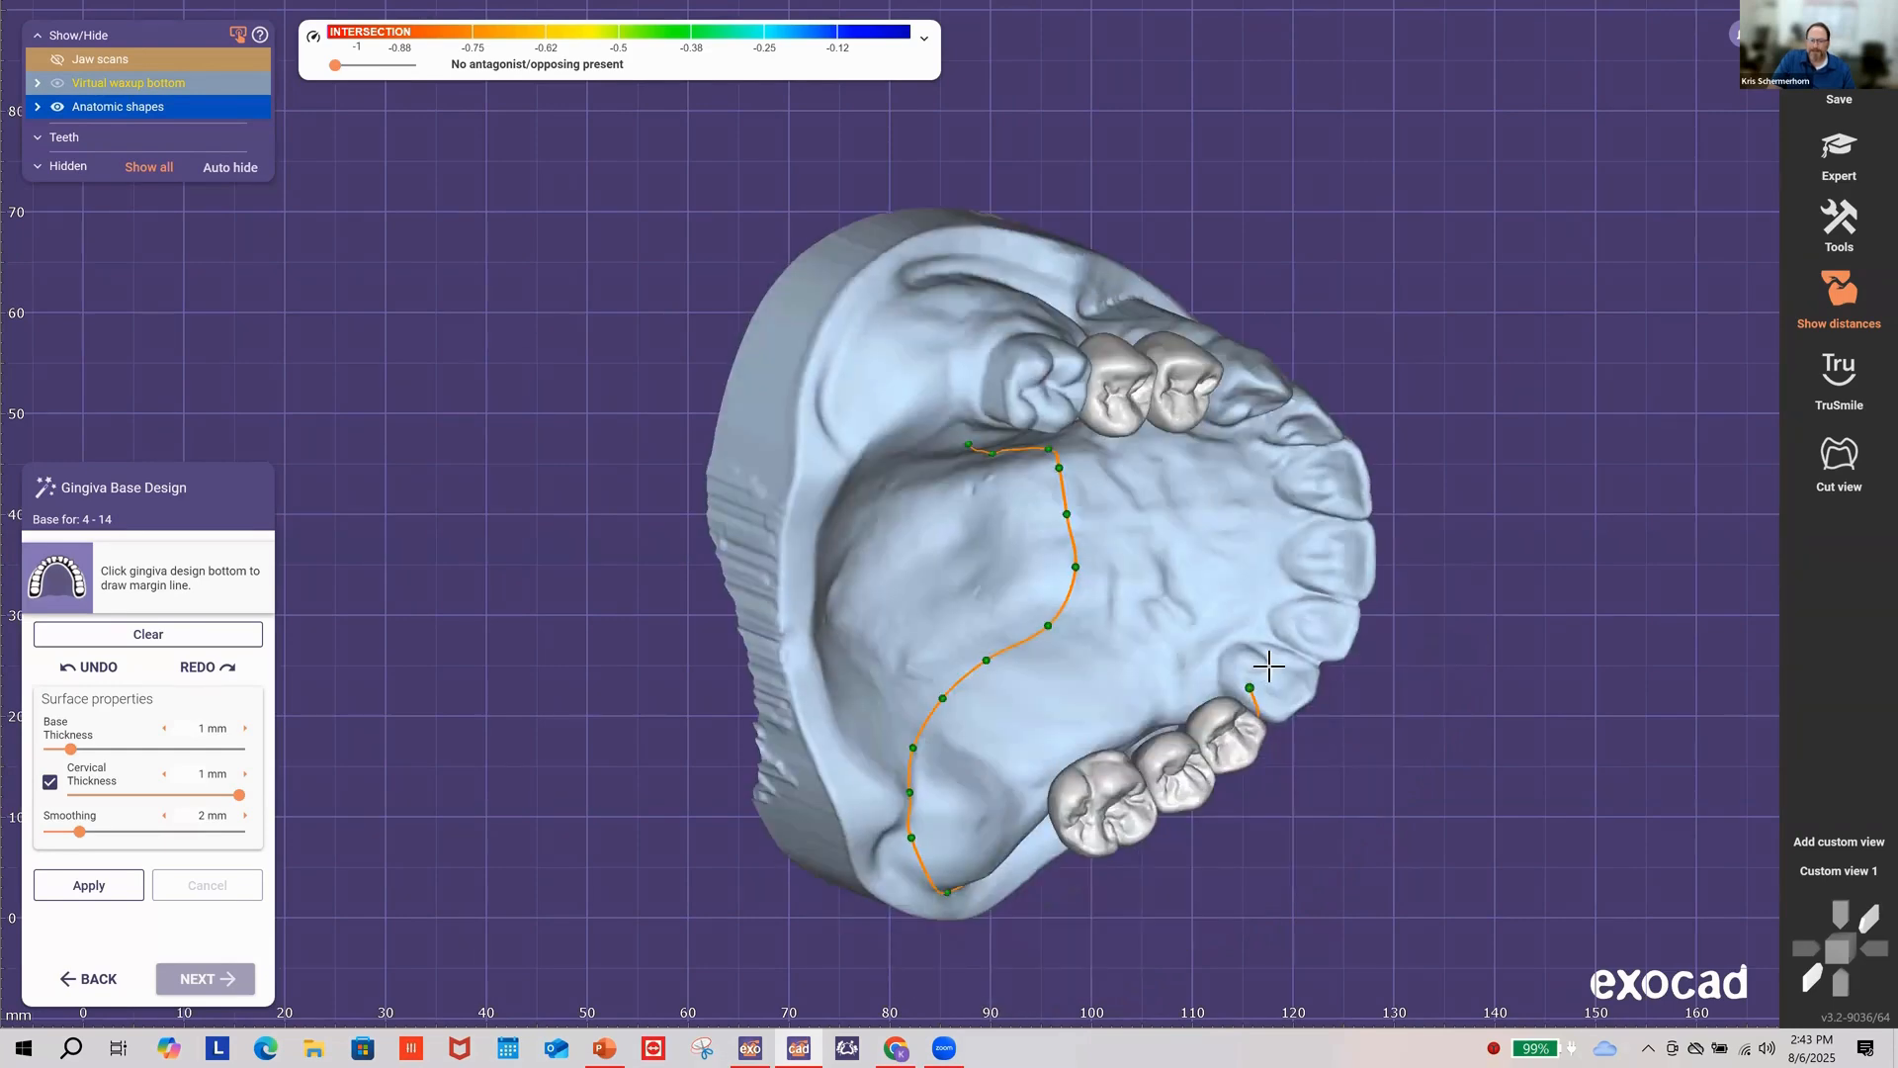
{"action": "left_click", "coordinate": [1266, 669]}
{"action": "left_click", "coordinate": [1253, 625]}
{"action": "left_click", "coordinate": [1241, 565]}
{"action": "right_click_drag", "start_coordinate": [1240, 505], "coordinate": [1250, 505]}
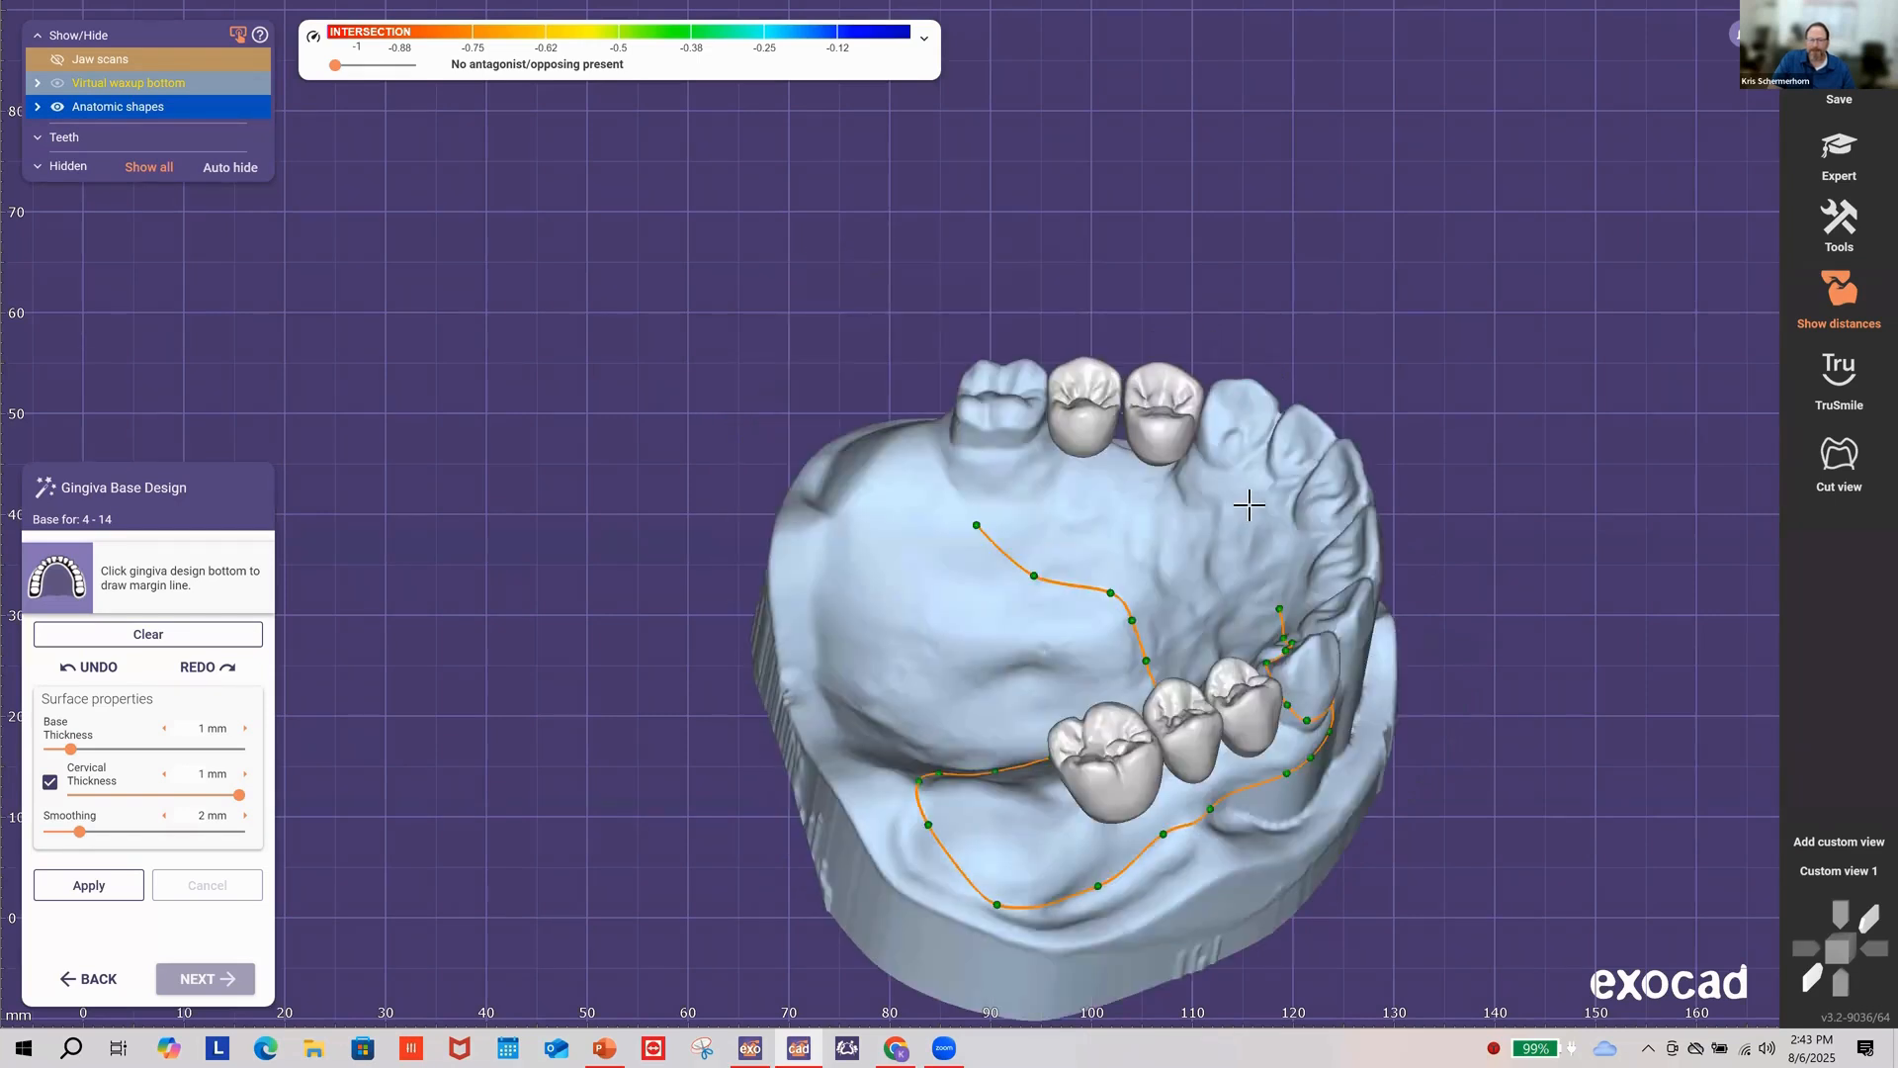
{"action": "left_click", "coordinate": [1258, 444]}
{"action": "left_click", "coordinate": [1237, 431]}
Step: Trace the margin line along the canine and buccal gum, adding a point after an occlusal check
{"action": "right_click_drag", "start_coordinate": [1197, 445], "coordinate": [1080, 495]}
{"action": "left_click", "coordinate": [1219, 513]}
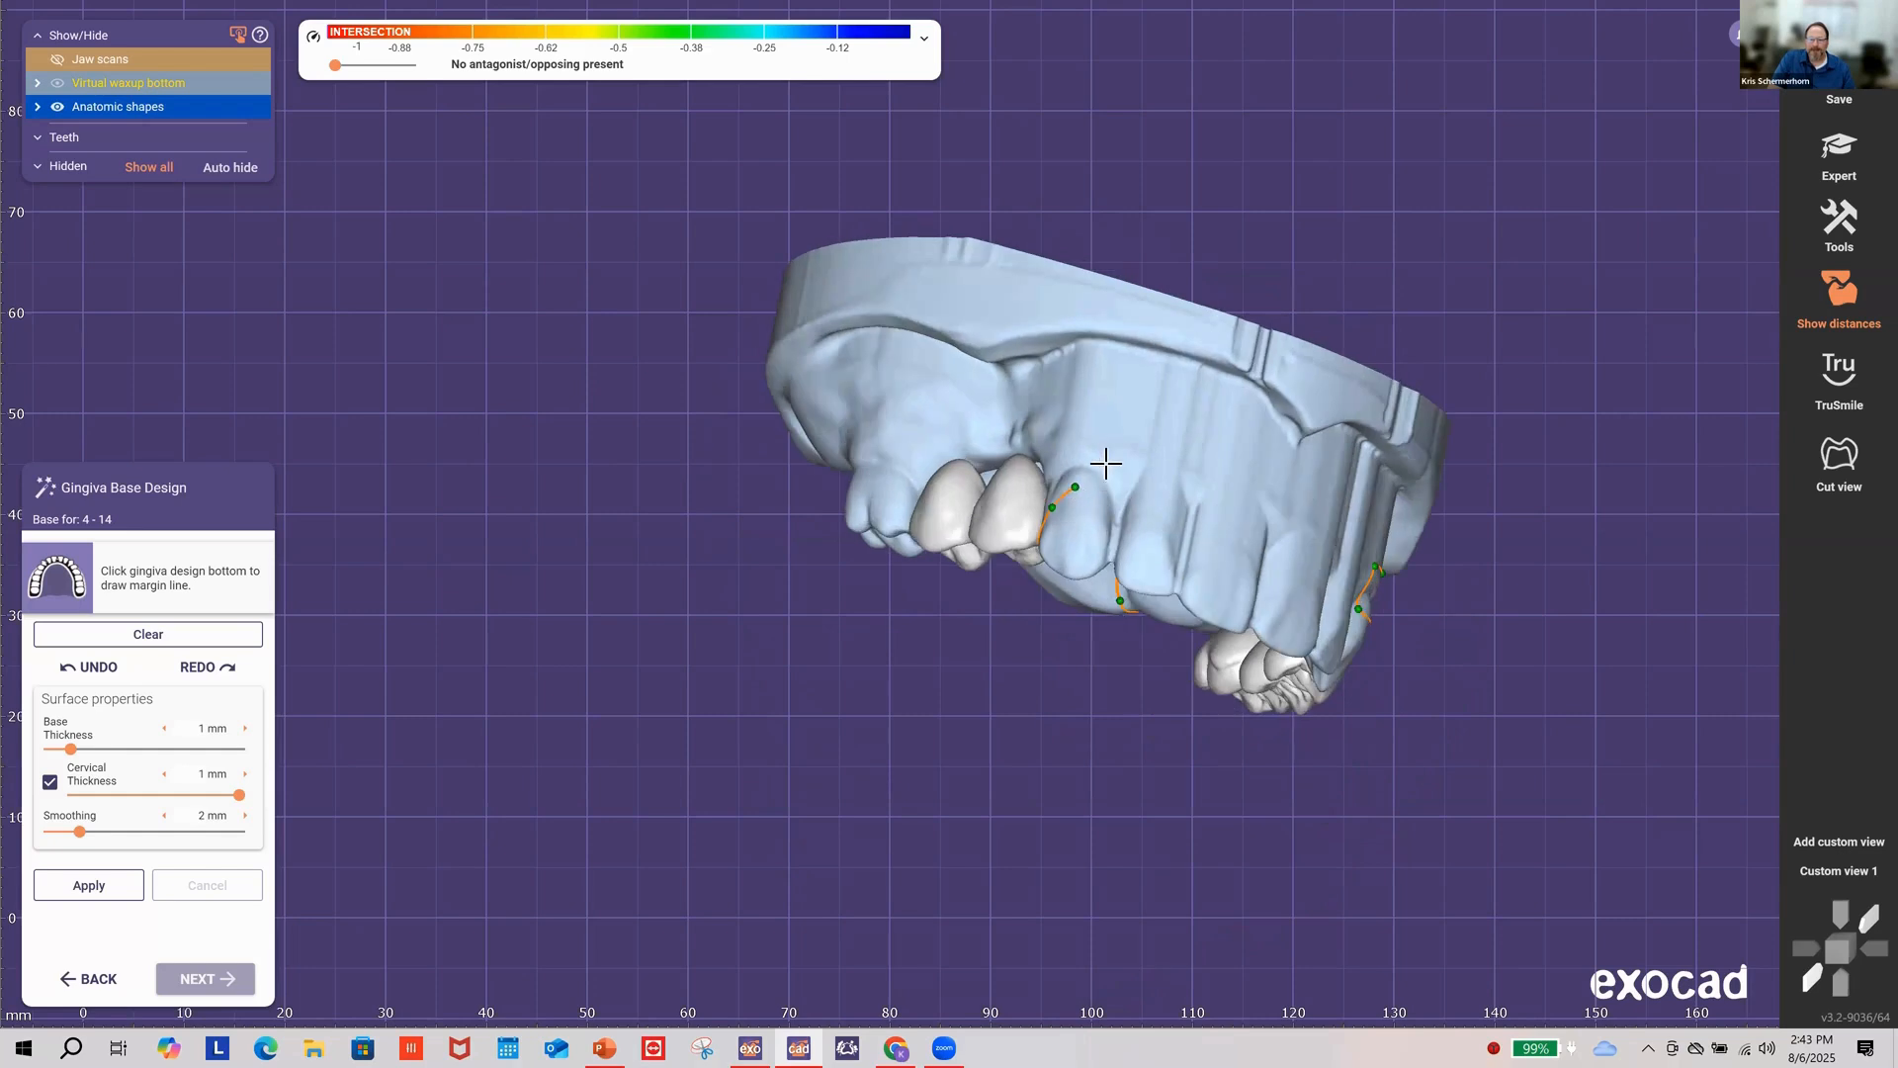
{"action": "left_click", "coordinate": [1113, 495]}
{"action": "left_click", "coordinate": [1103, 456]}
{"action": "left_click", "coordinate": [1061, 427]}
{"action": "left_click", "coordinate": [1012, 413]}
{"action": "left_click", "coordinate": [923, 399]}
{"action": "left_click", "coordinate": [851, 398]}
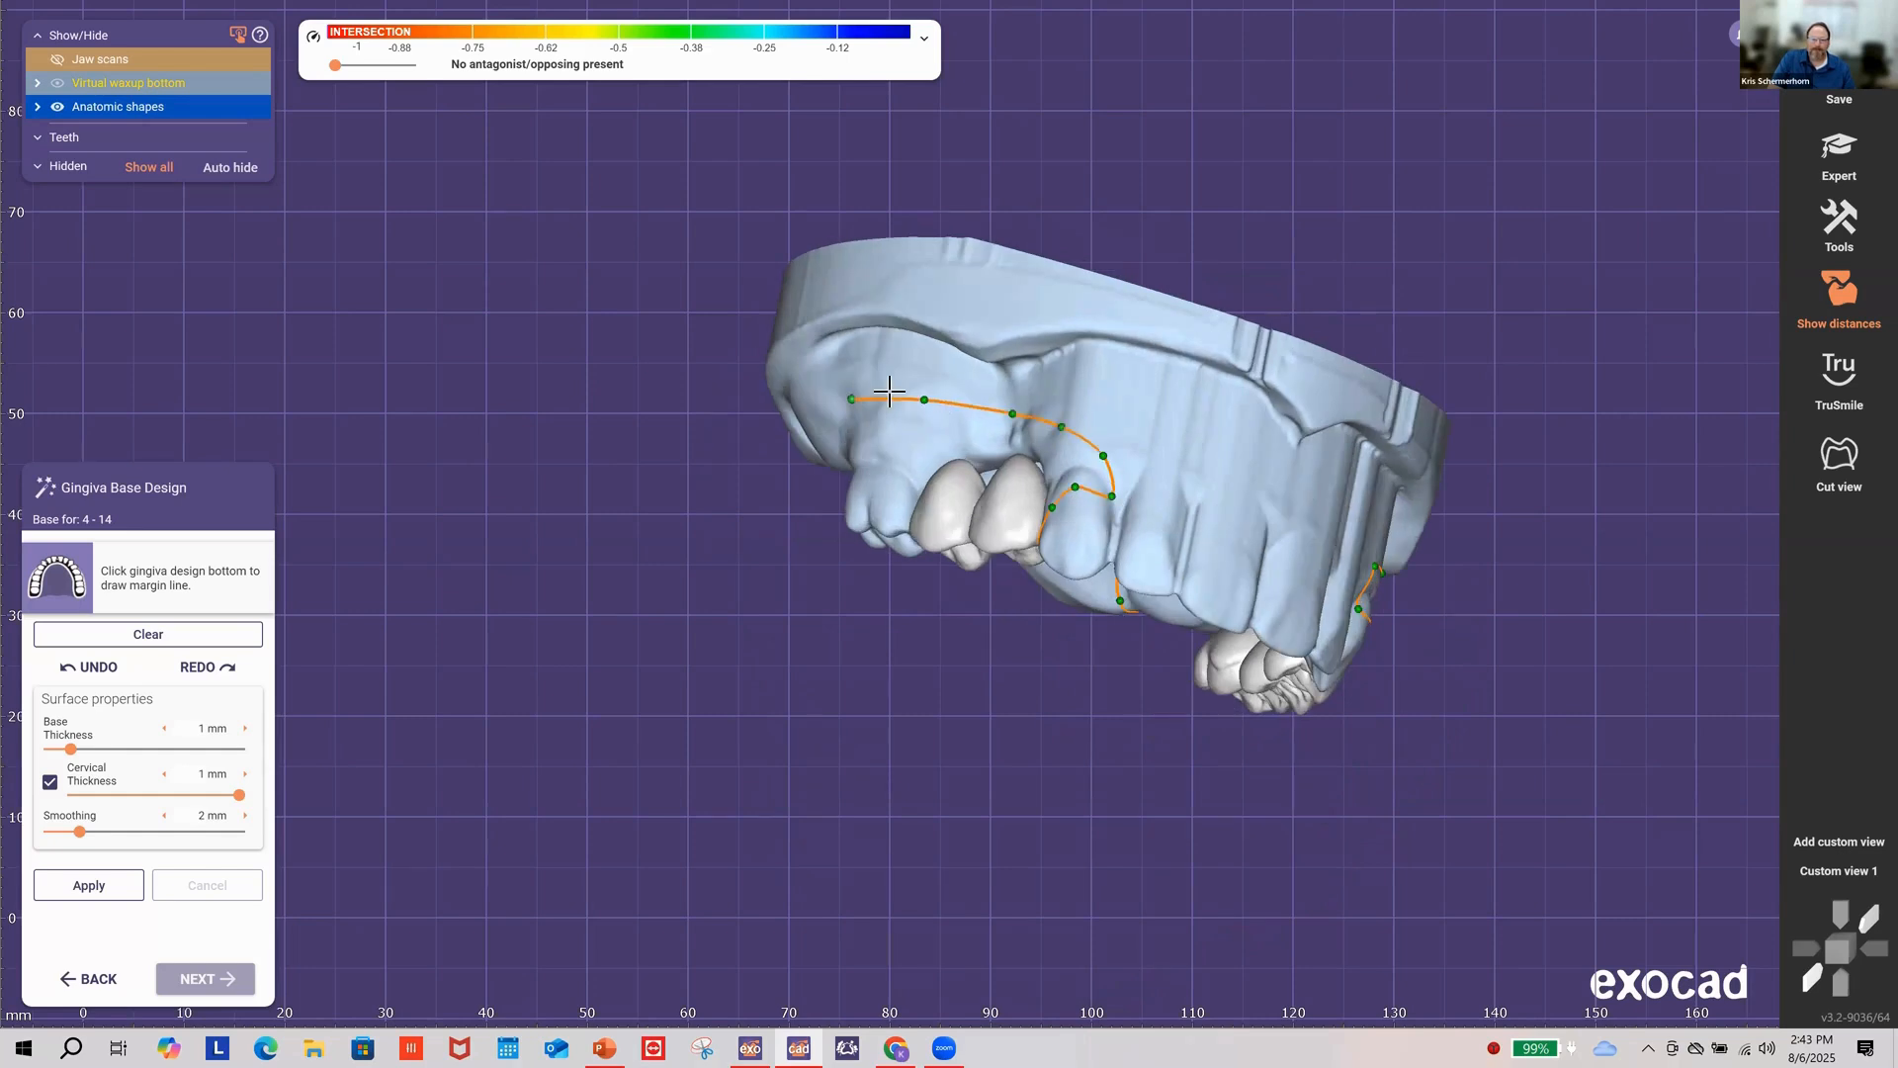
{"action": "right_click_drag", "start_coordinate": [881, 397], "coordinate": [916, 441]}
{"action": "left_click", "coordinate": [895, 462]}
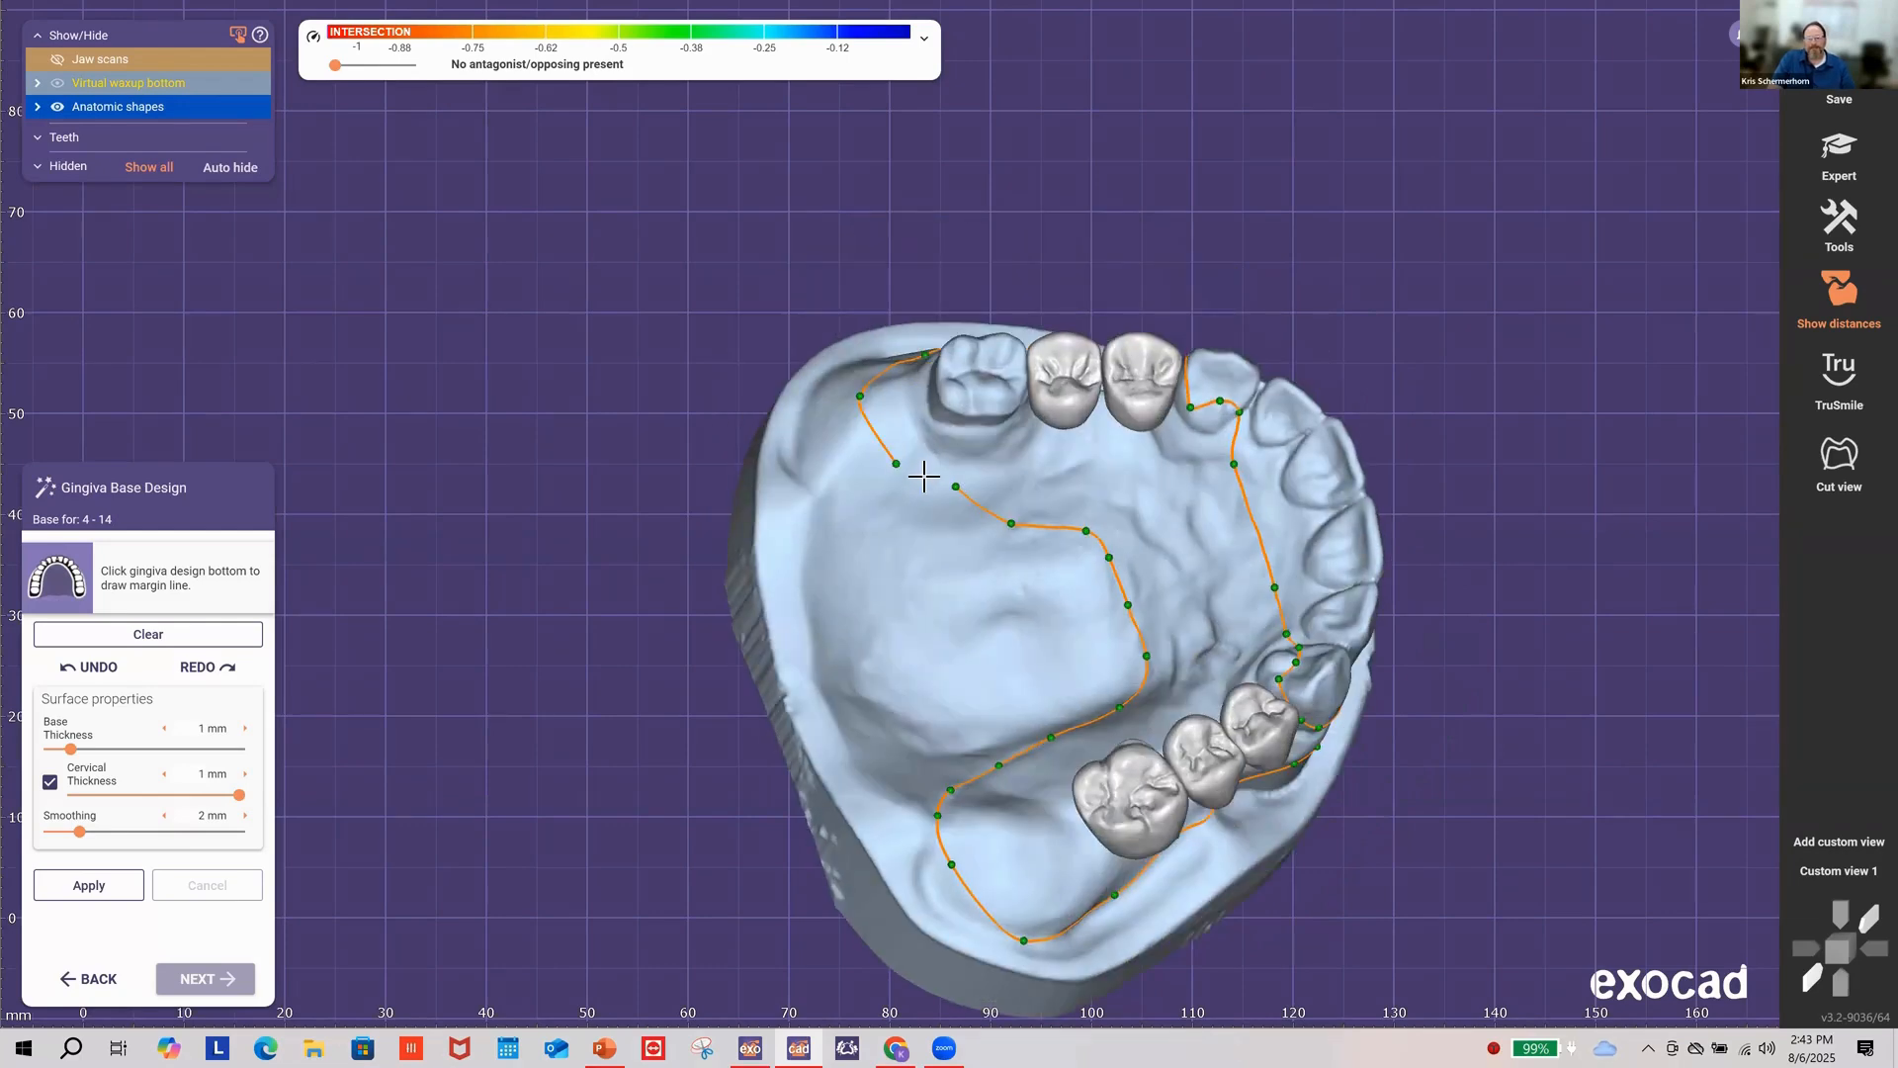
Step: Pull the line's end and the points near the back teeth onto the gum edge
{"action": "scroll", "coordinate": [966, 479], "scroll_direction": "up", "scroll_amount": 2}
{"action": "left_click_drag", "start_coordinate": [968, 510], "coordinate": [951, 523]}
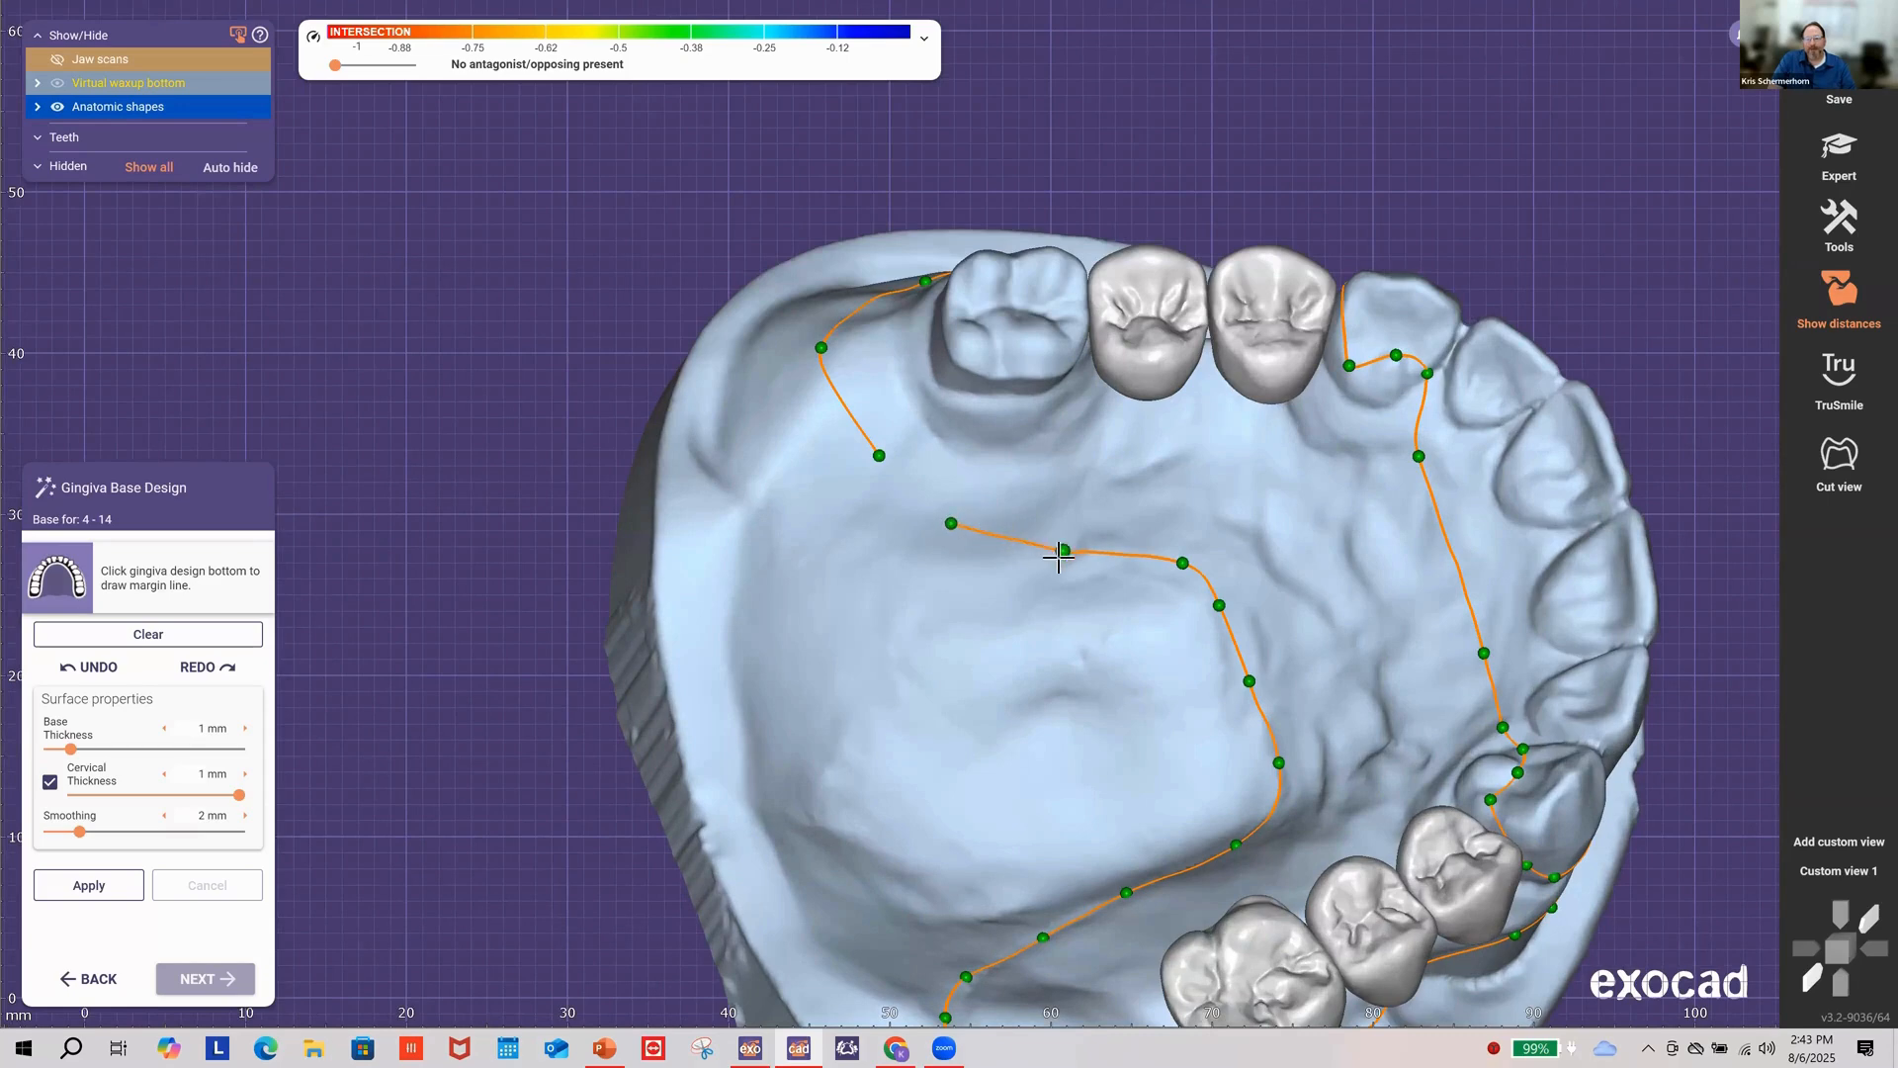
{"action": "left_click_drag", "start_coordinate": [1063, 551], "coordinate": [1057, 563]}
{"action": "scroll", "coordinate": [1177, 574], "scroll_direction": "up", "scroll_amount": 1}
{"action": "left_click_drag", "start_coordinate": [1182, 562], "coordinate": [1221, 614]}
{"action": "left_click_drag", "start_coordinate": [1254, 690], "coordinate": [1223, 716]}
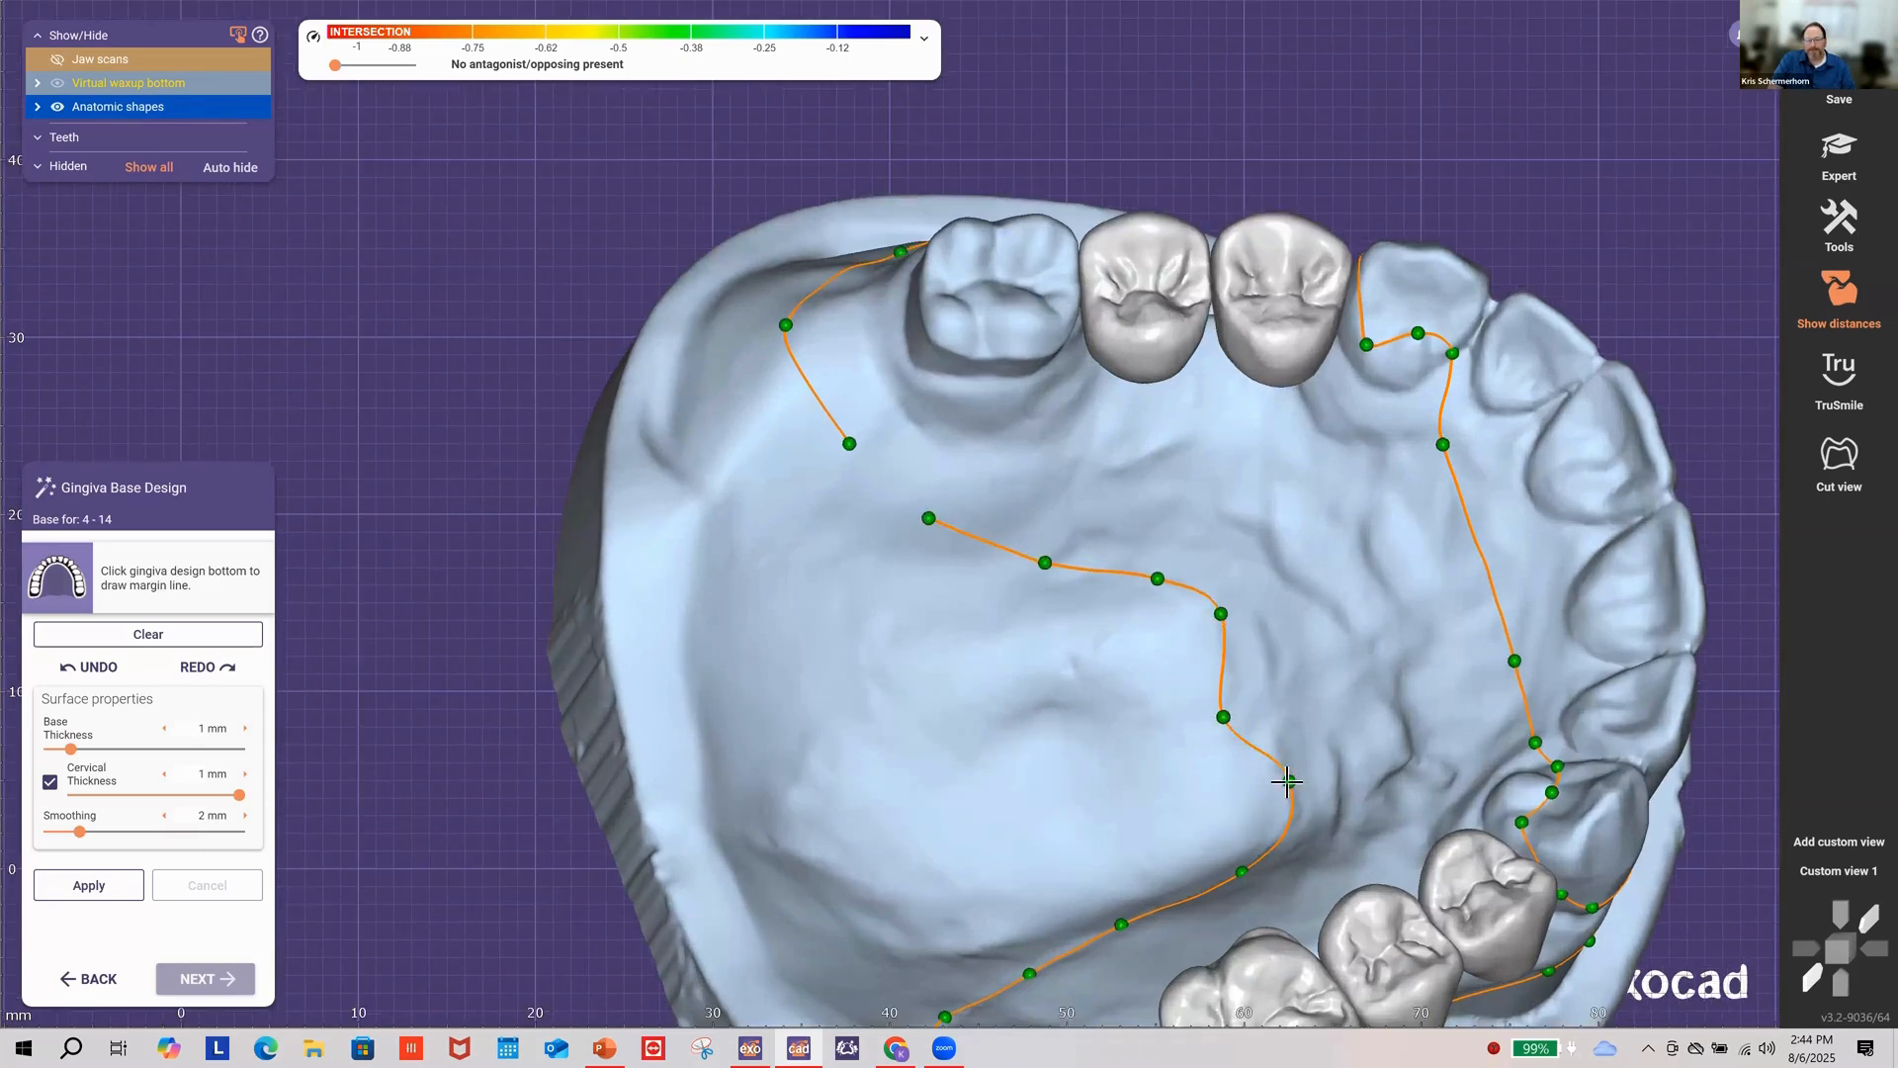
{"action": "left_click_drag", "start_coordinate": [1282, 784], "coordinate": [1284, 786]}
Step: Adjust the margin points along the palate on the other side of the jaw
{"action": "right_click_drag", "start_coordinate": [1207, 720], "coordinate": [1284, 632]}
{"action": "left_click_drag", "start_coordinate": [1282, 630], "coordinate": [1266, 652]}
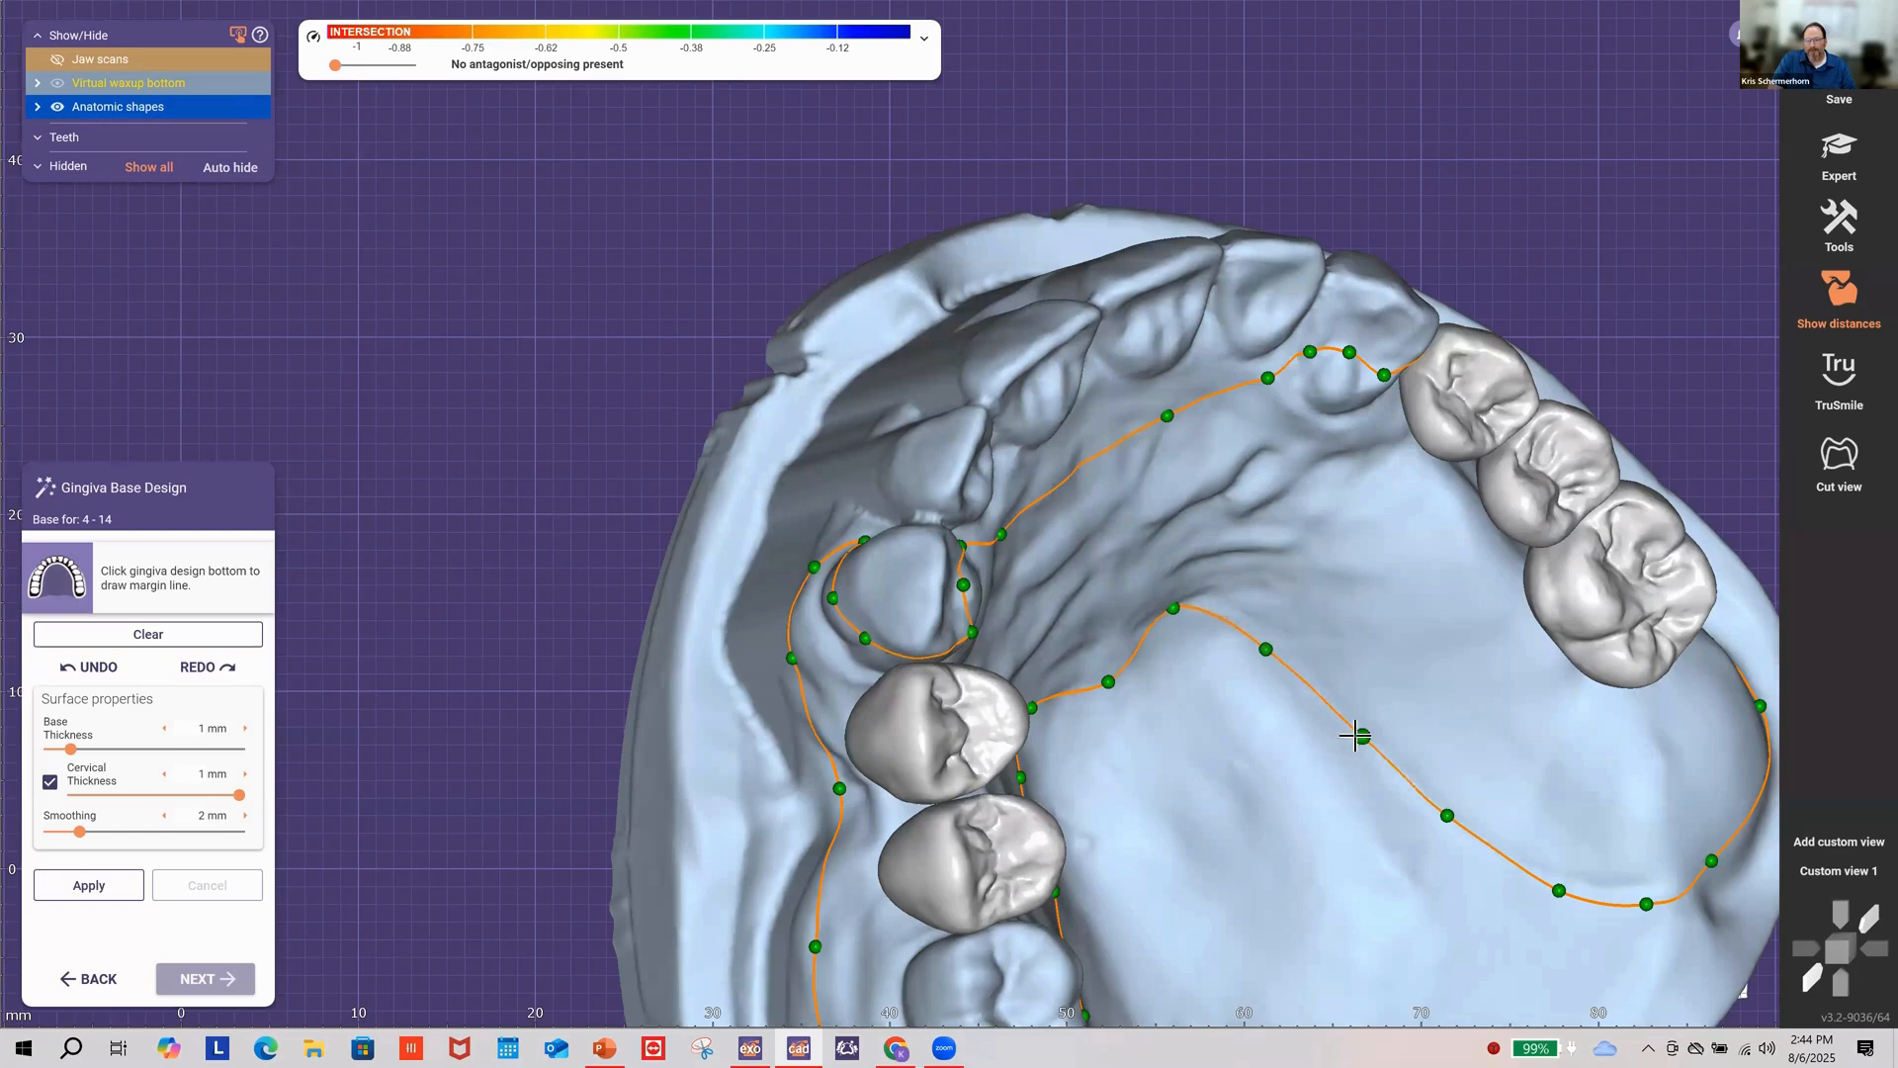
{"action": "left_click_drag", "start_coordinate": [1362, 736], "coordinate": [1360, 742]}
{"action": "left_click_drag", "start_coordinate": [1447, 816], "coordinate": [1438, 830]}
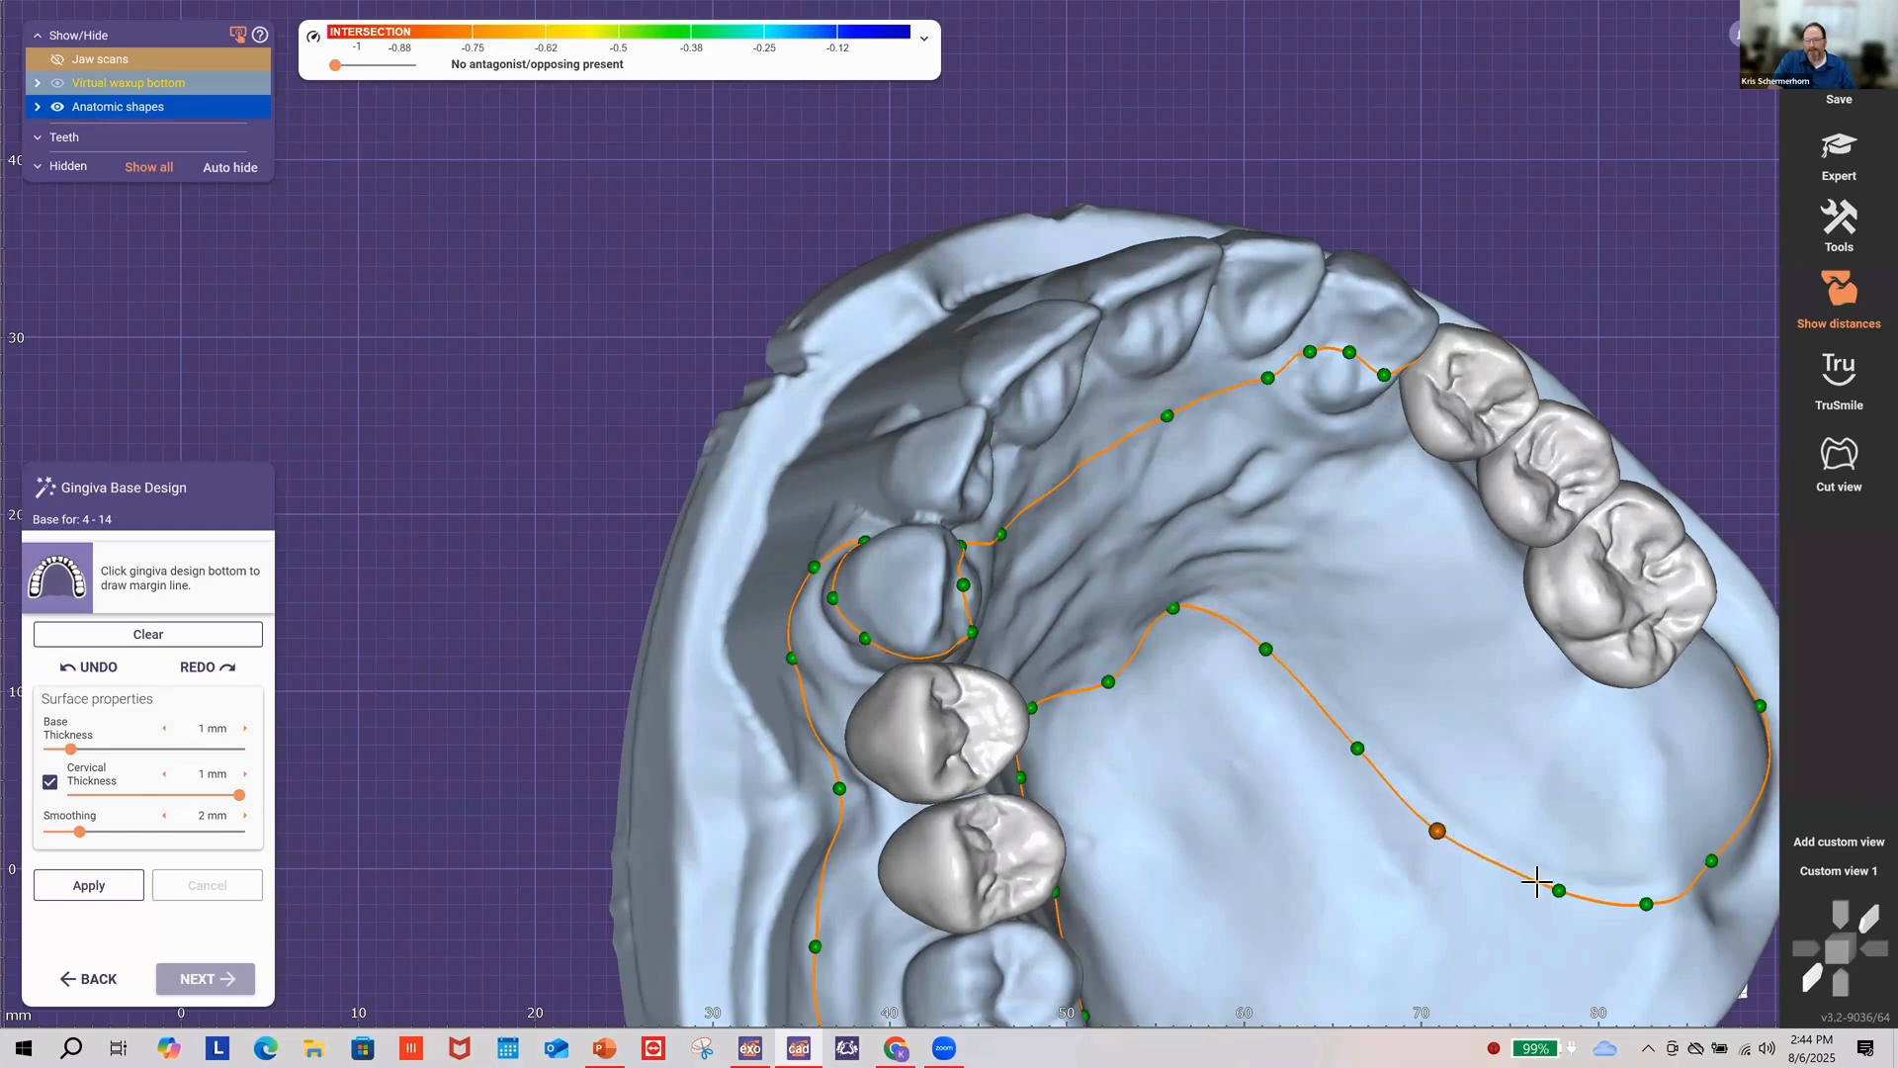
{"action": "left_click_drag", "start_coordinate": [1554, 888], "coordinate": [1559, 894]}
{"action": "right_click_drag", "start_coordinate": [1602, 767], "coordinate": [1384, 839]}
{"action": "right_click_drag", "start_coordinate": [1385, 840], "coordinate": [1244, 866]}
{"action": "left_click_drag", "start_coordinate": [1240, 868], "coordinate": [1068, 957]}
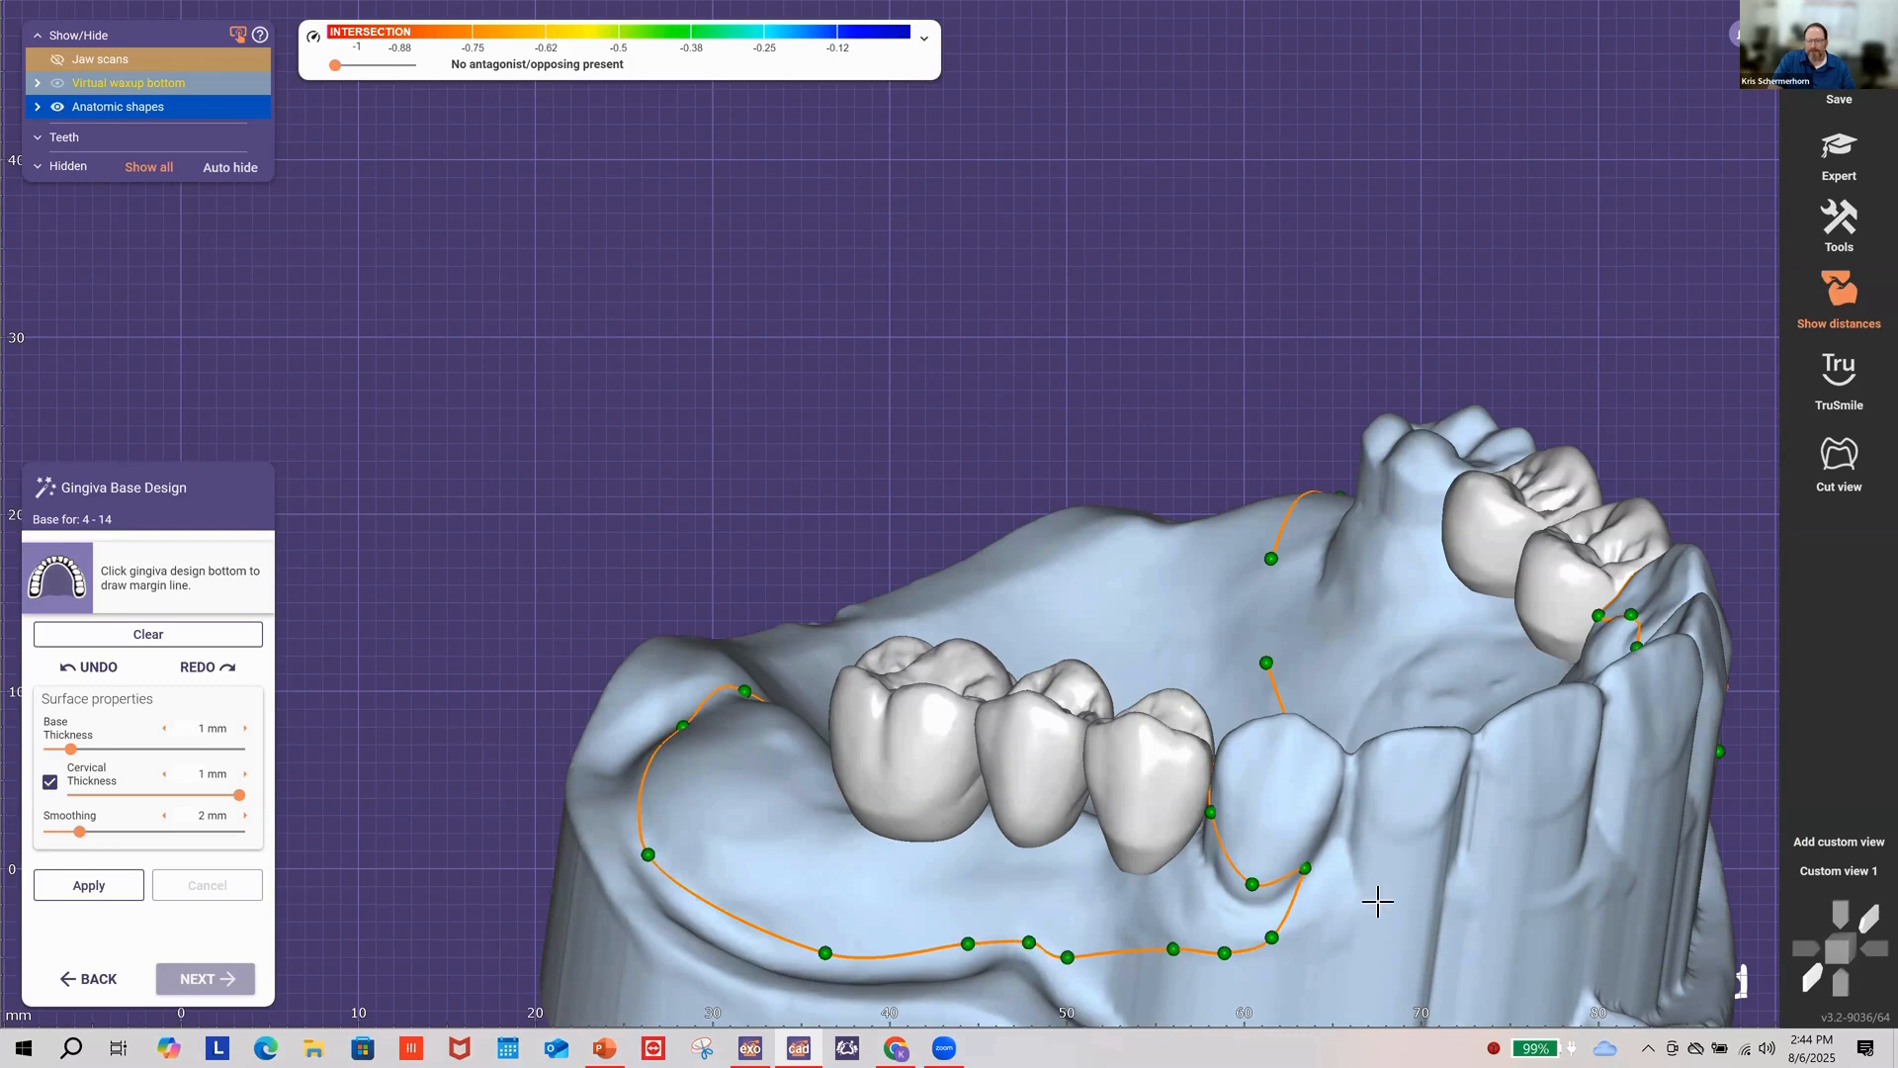
Step: Reposition the margin points around the front tooth and add a control point
{"action": "right_click_drag", "start_coordinate": [1377, 898], "coordinate": [1356, 407]}
{"action": "left_click_drag", "start_coordinate": [1355, 416], "coordinate": [1229, 458]}
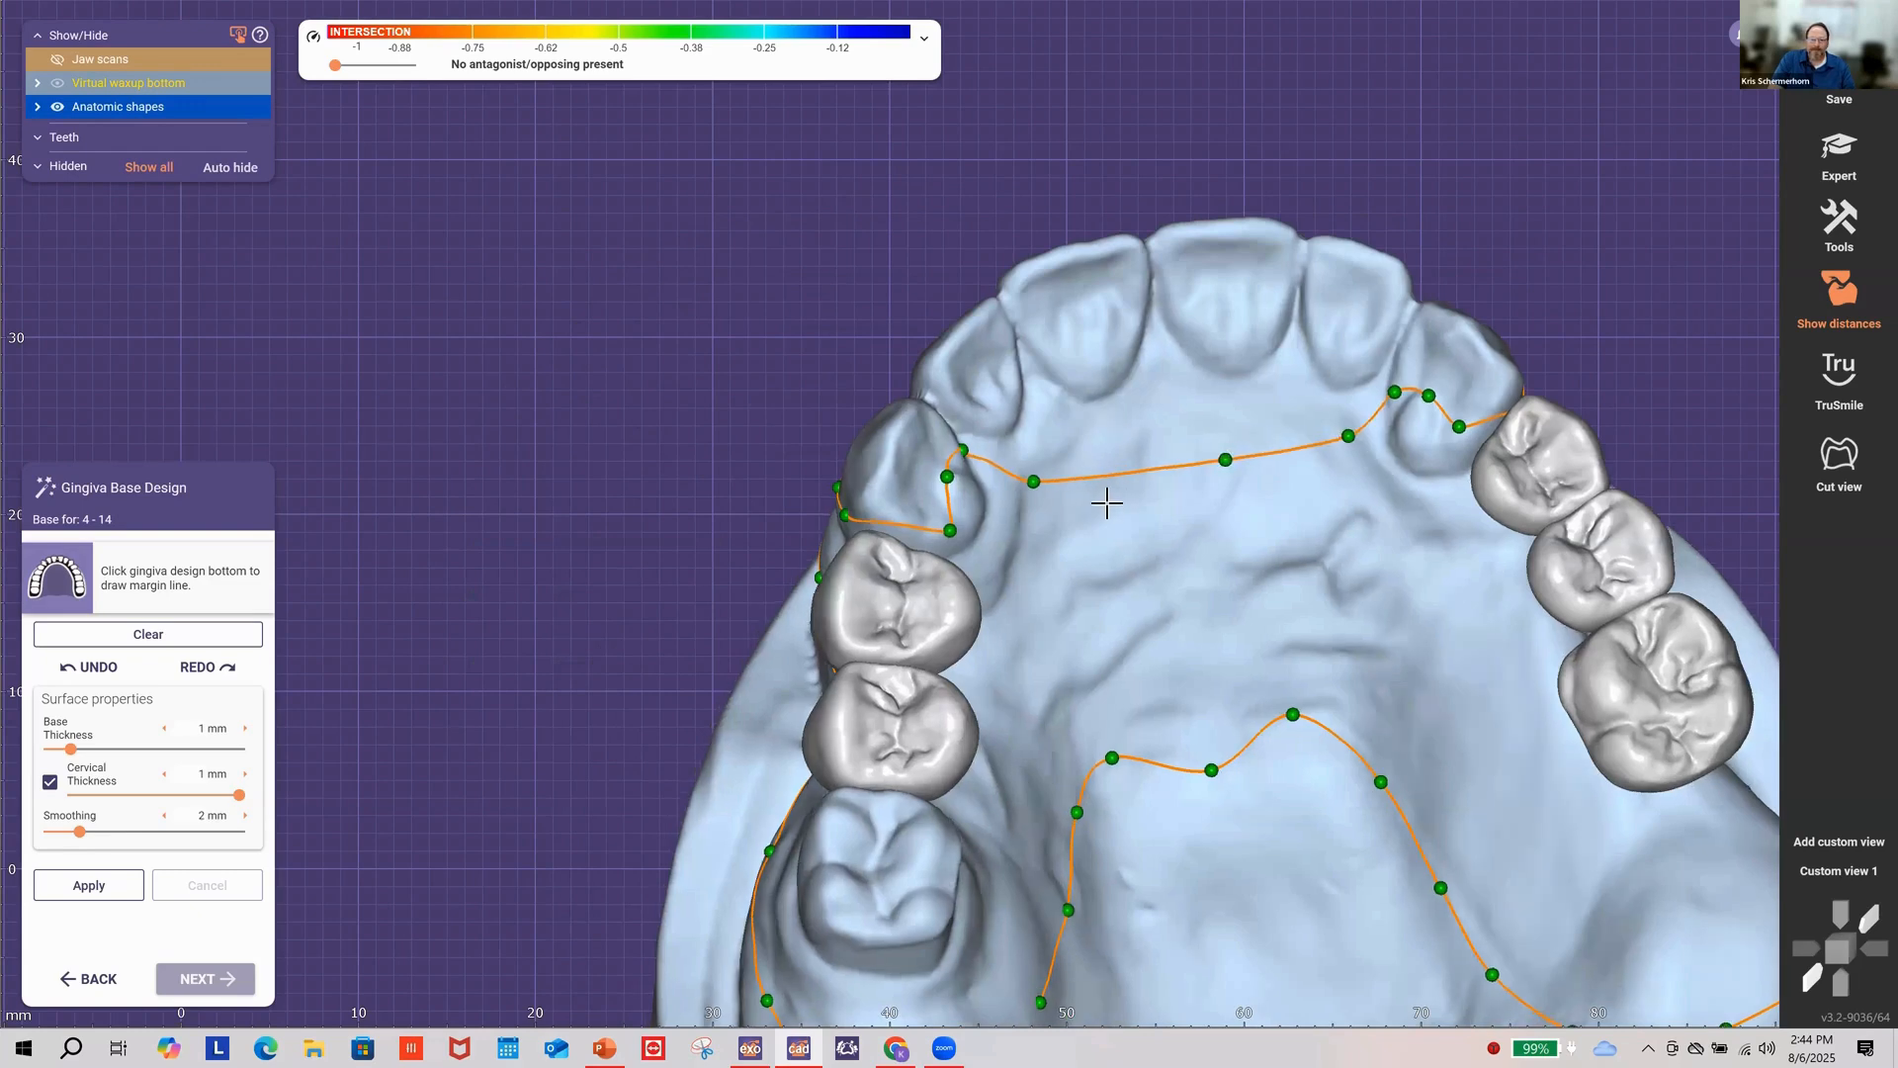
{"action": "right_click_drag", "start_coordinate": [1102, 504], "coordinate": [1058, 462]}
{"action": "left_click_drag", "start_coordinate": [1055, 462], "coordinate": [1009, 492]}
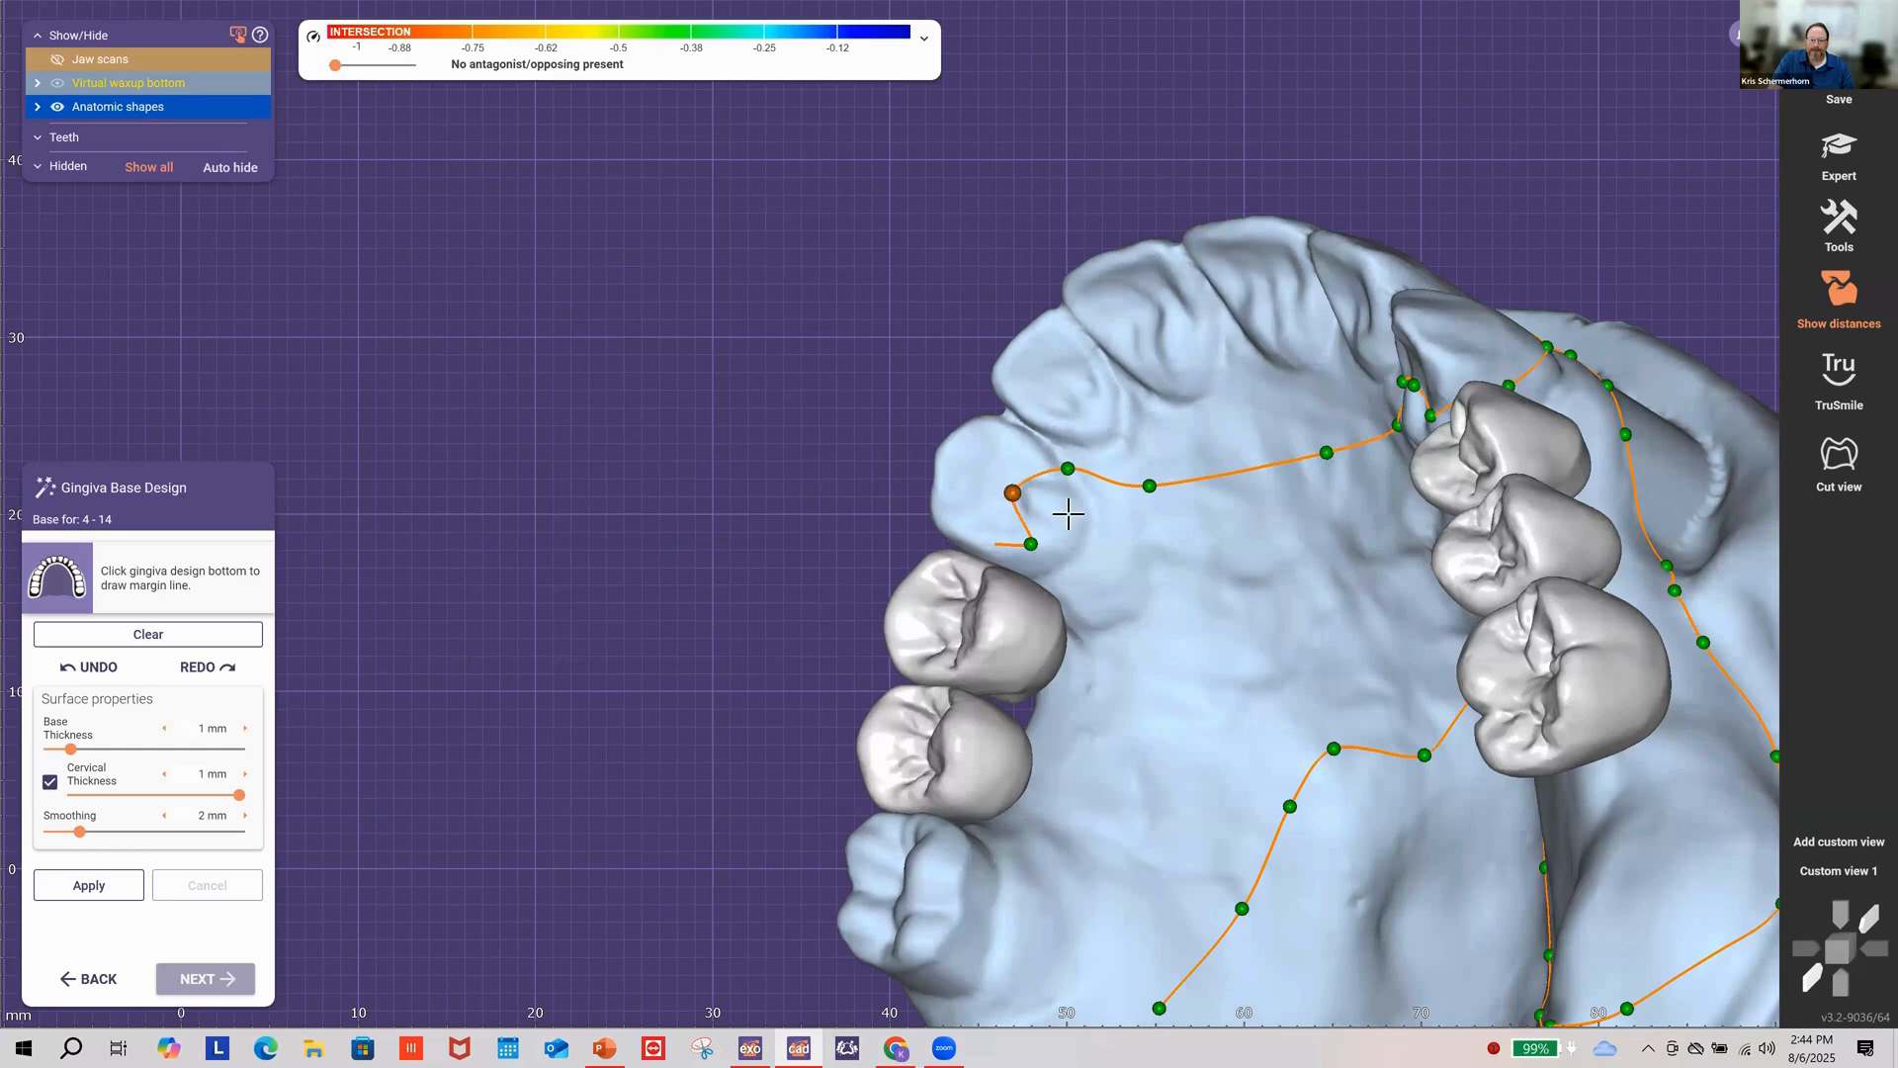
{"action": "right_click_drag", "start_coordinate": [1137, 548], "coordinate": [1028, 510]}
{"action": "left_click_drag", "start_coordinate": [1020, 521], "coordinate": [1025, 524]}
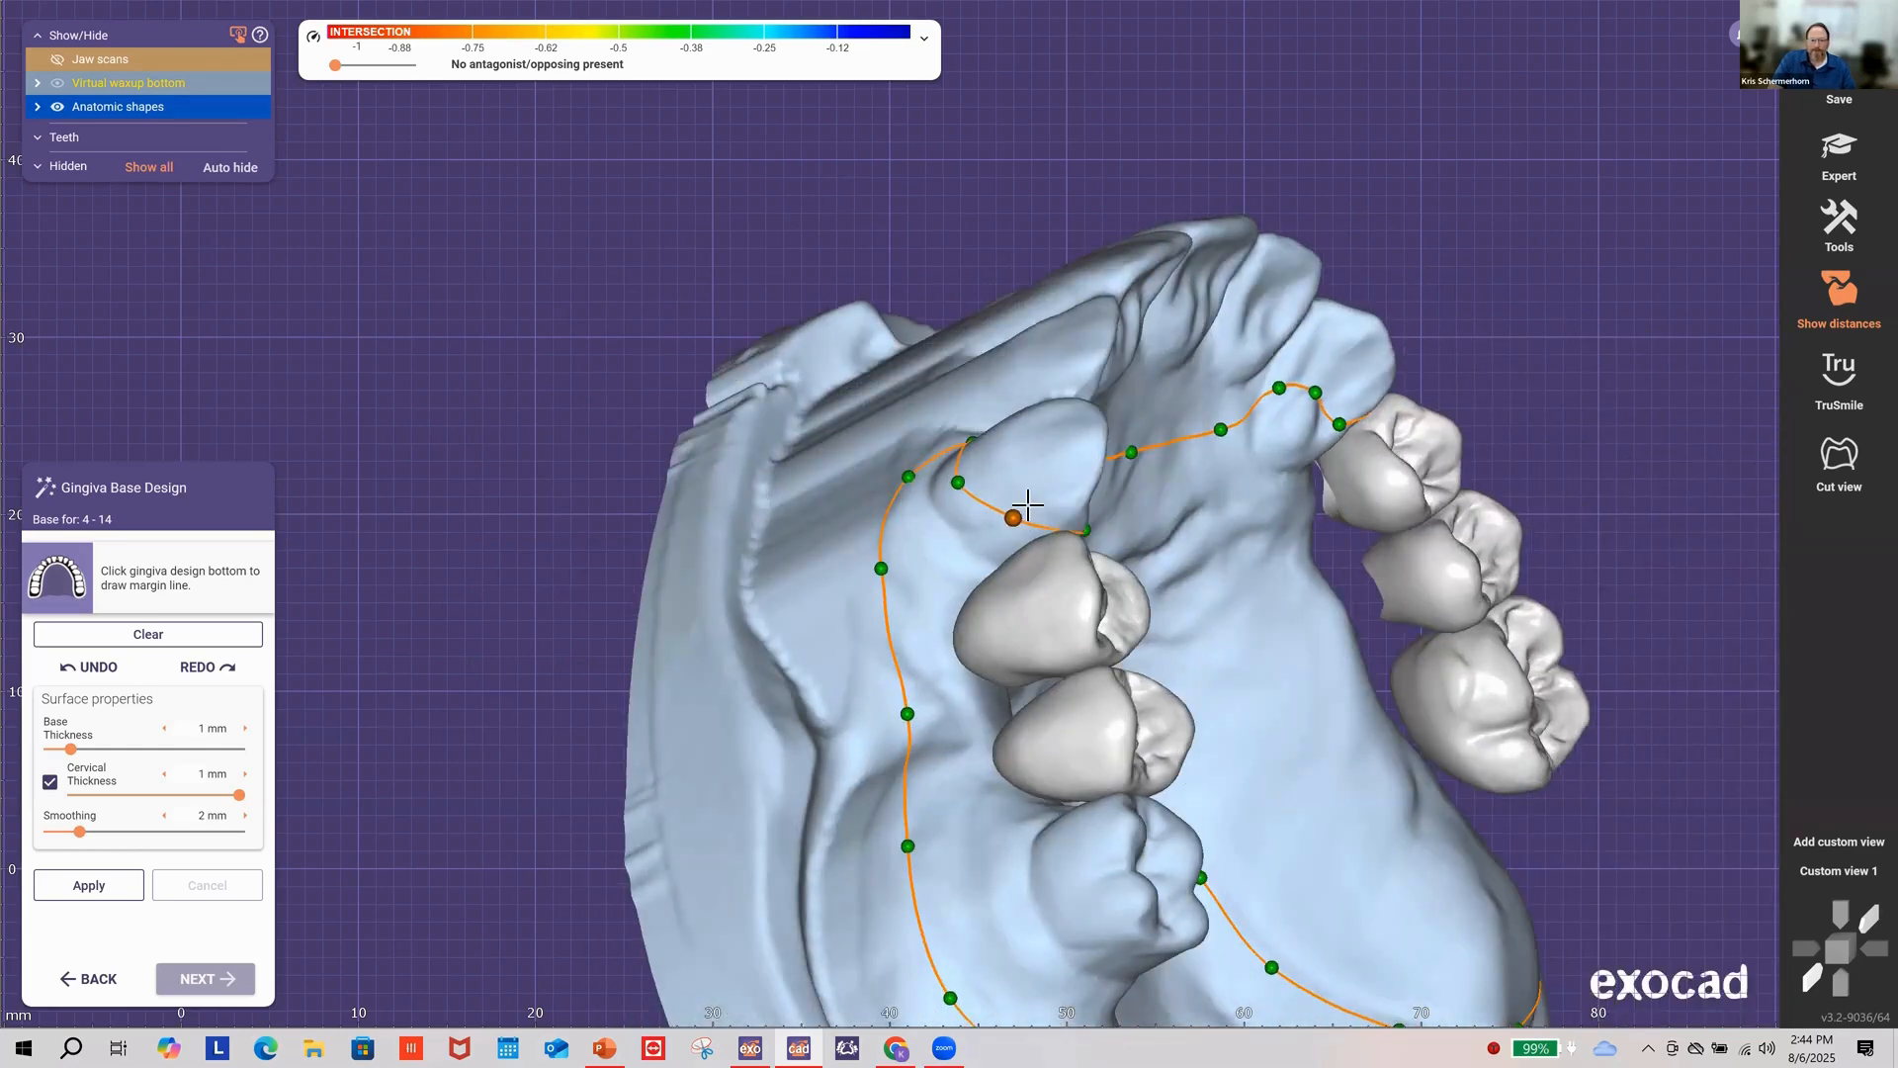
{"action": "right_click_drag", "start_coordinate": [1215, 611], "coordinate": [1240, 624]}
{"action": "left_click_drag", "start_coordinate": [1234, 616], "coordinate": [1232, 626]}
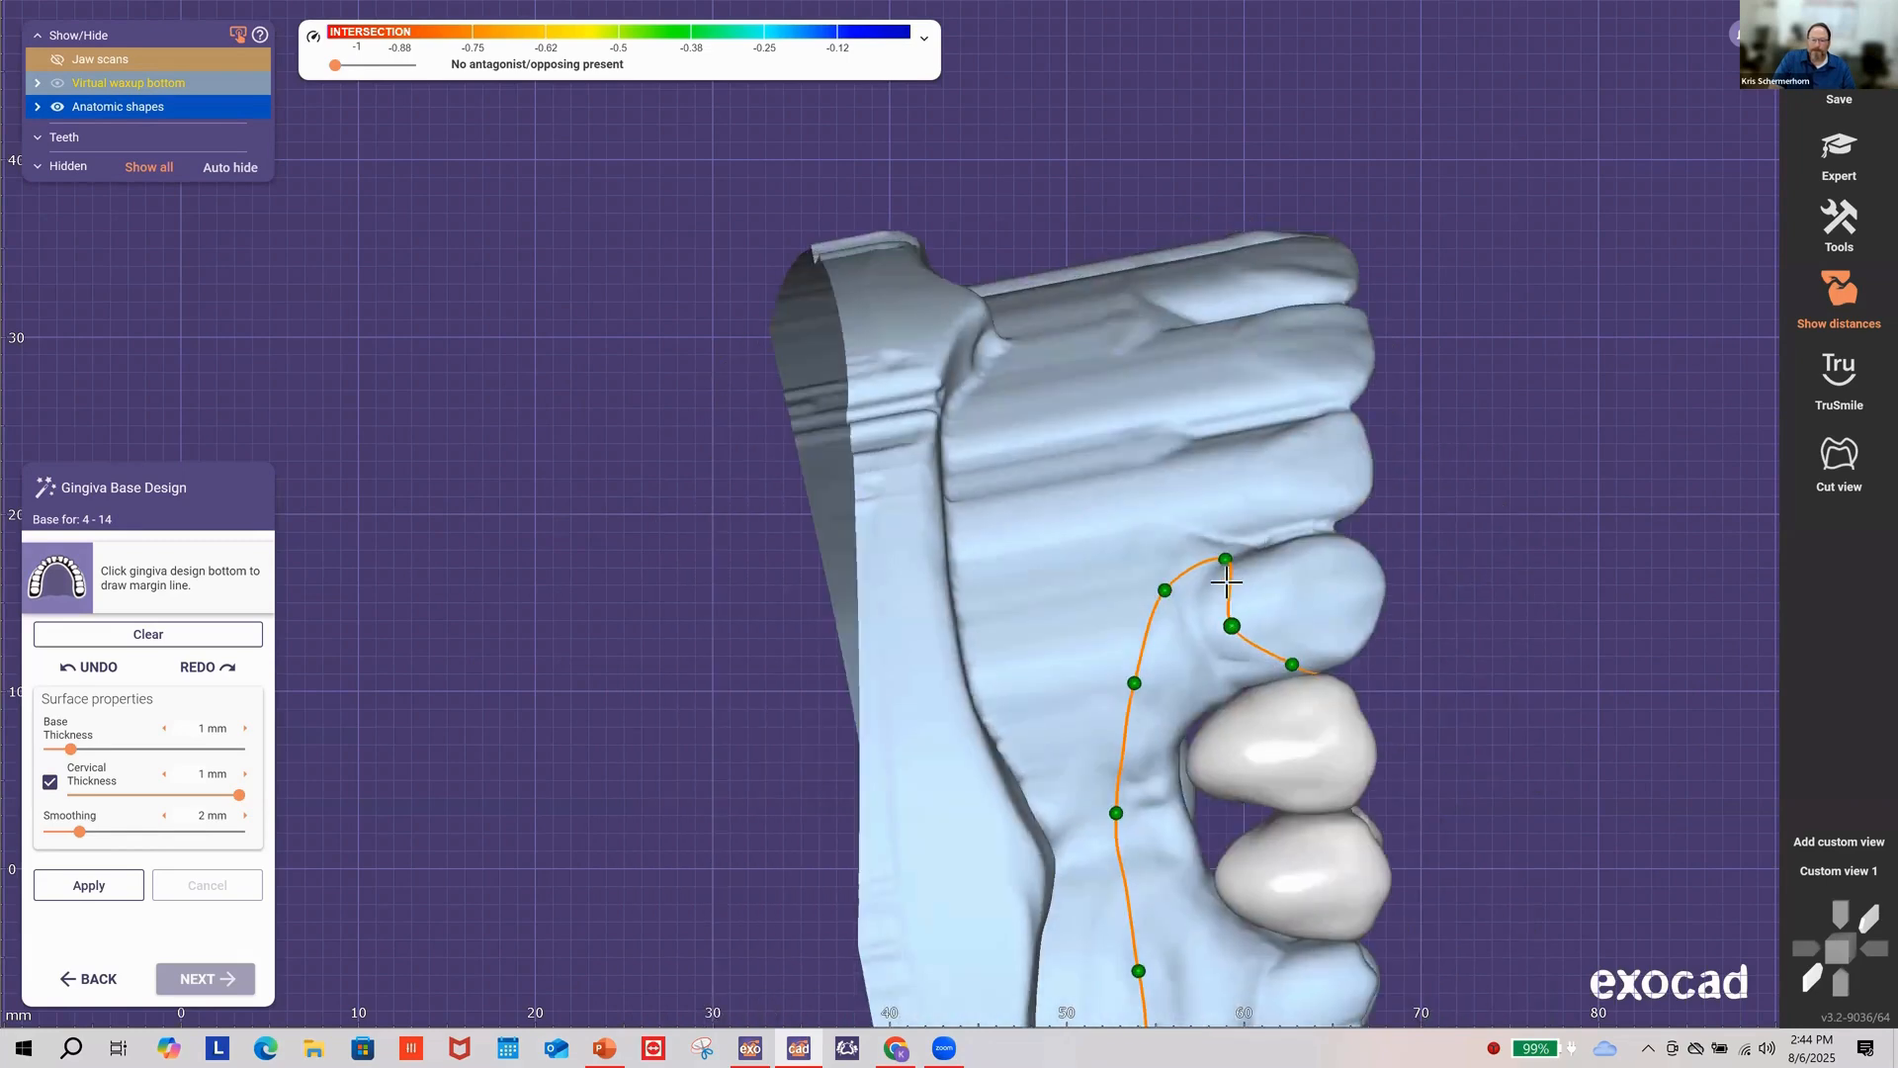
{"action": "left_click", "coordinate": [1227, 585]}
{"action": "left_click_drag", "start_coordinate": [1163, 591], "coordinate": [1153, 586]}
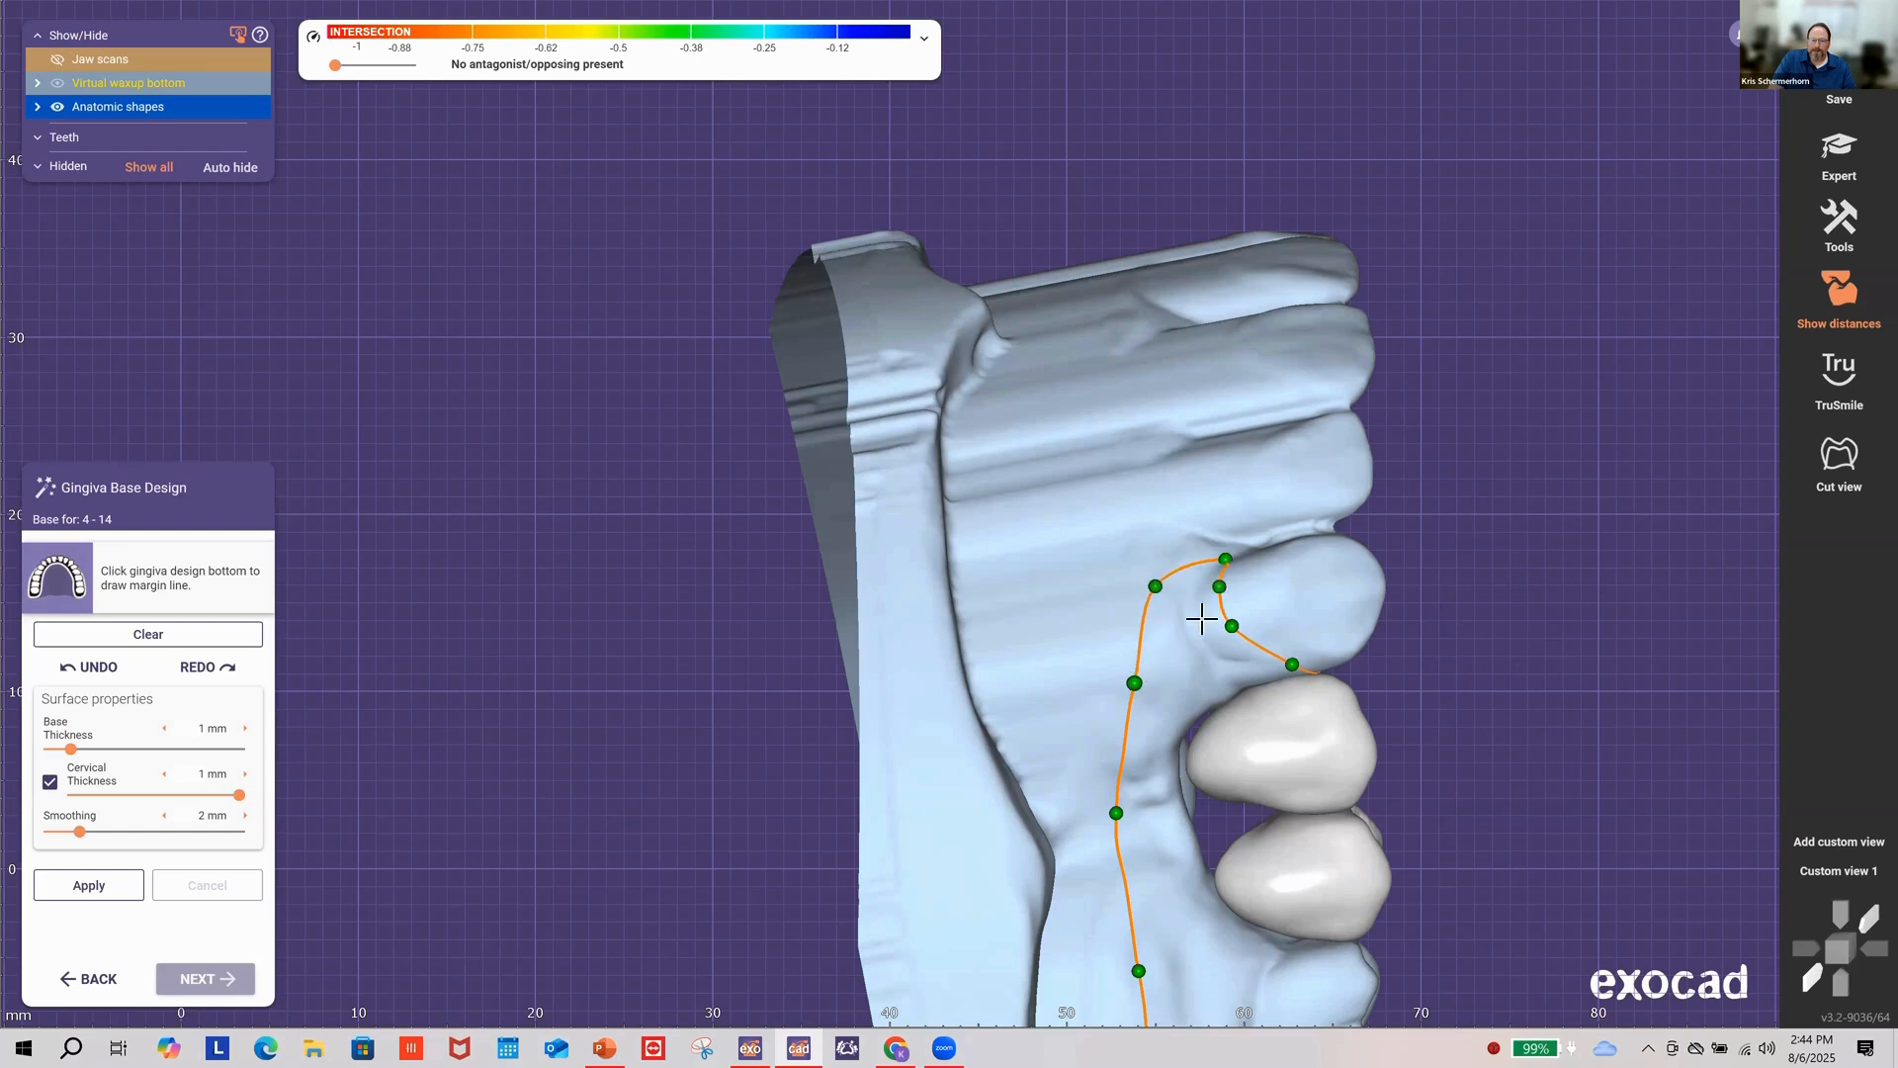
Step: Shift the remaining points left onto the ridge to smooth the curve and close the loop
{"action": "right_click_drag", "start_coordinate": [1142, 660], "coordinate": [926, 500]}
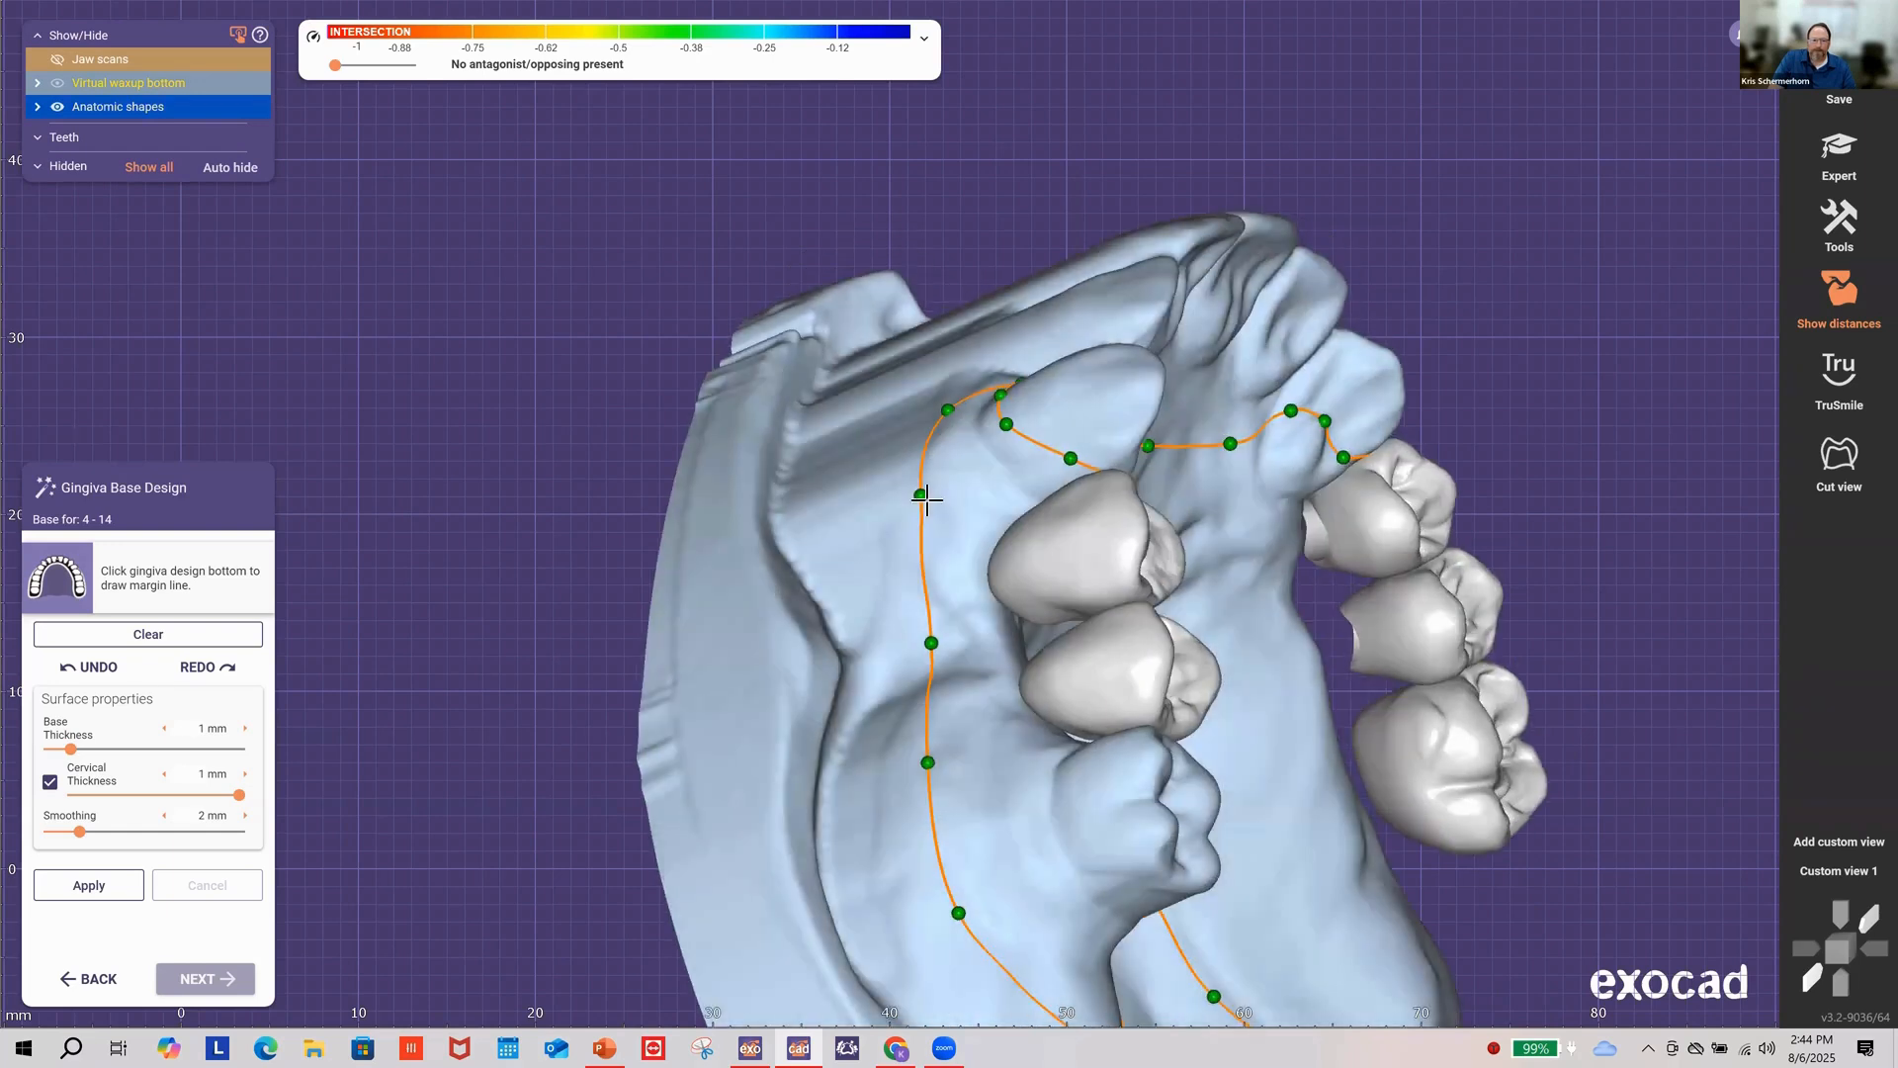
{"action": "left_click_drag", "start_coordinate": [911, 504], "coordinate": [890, 507]}
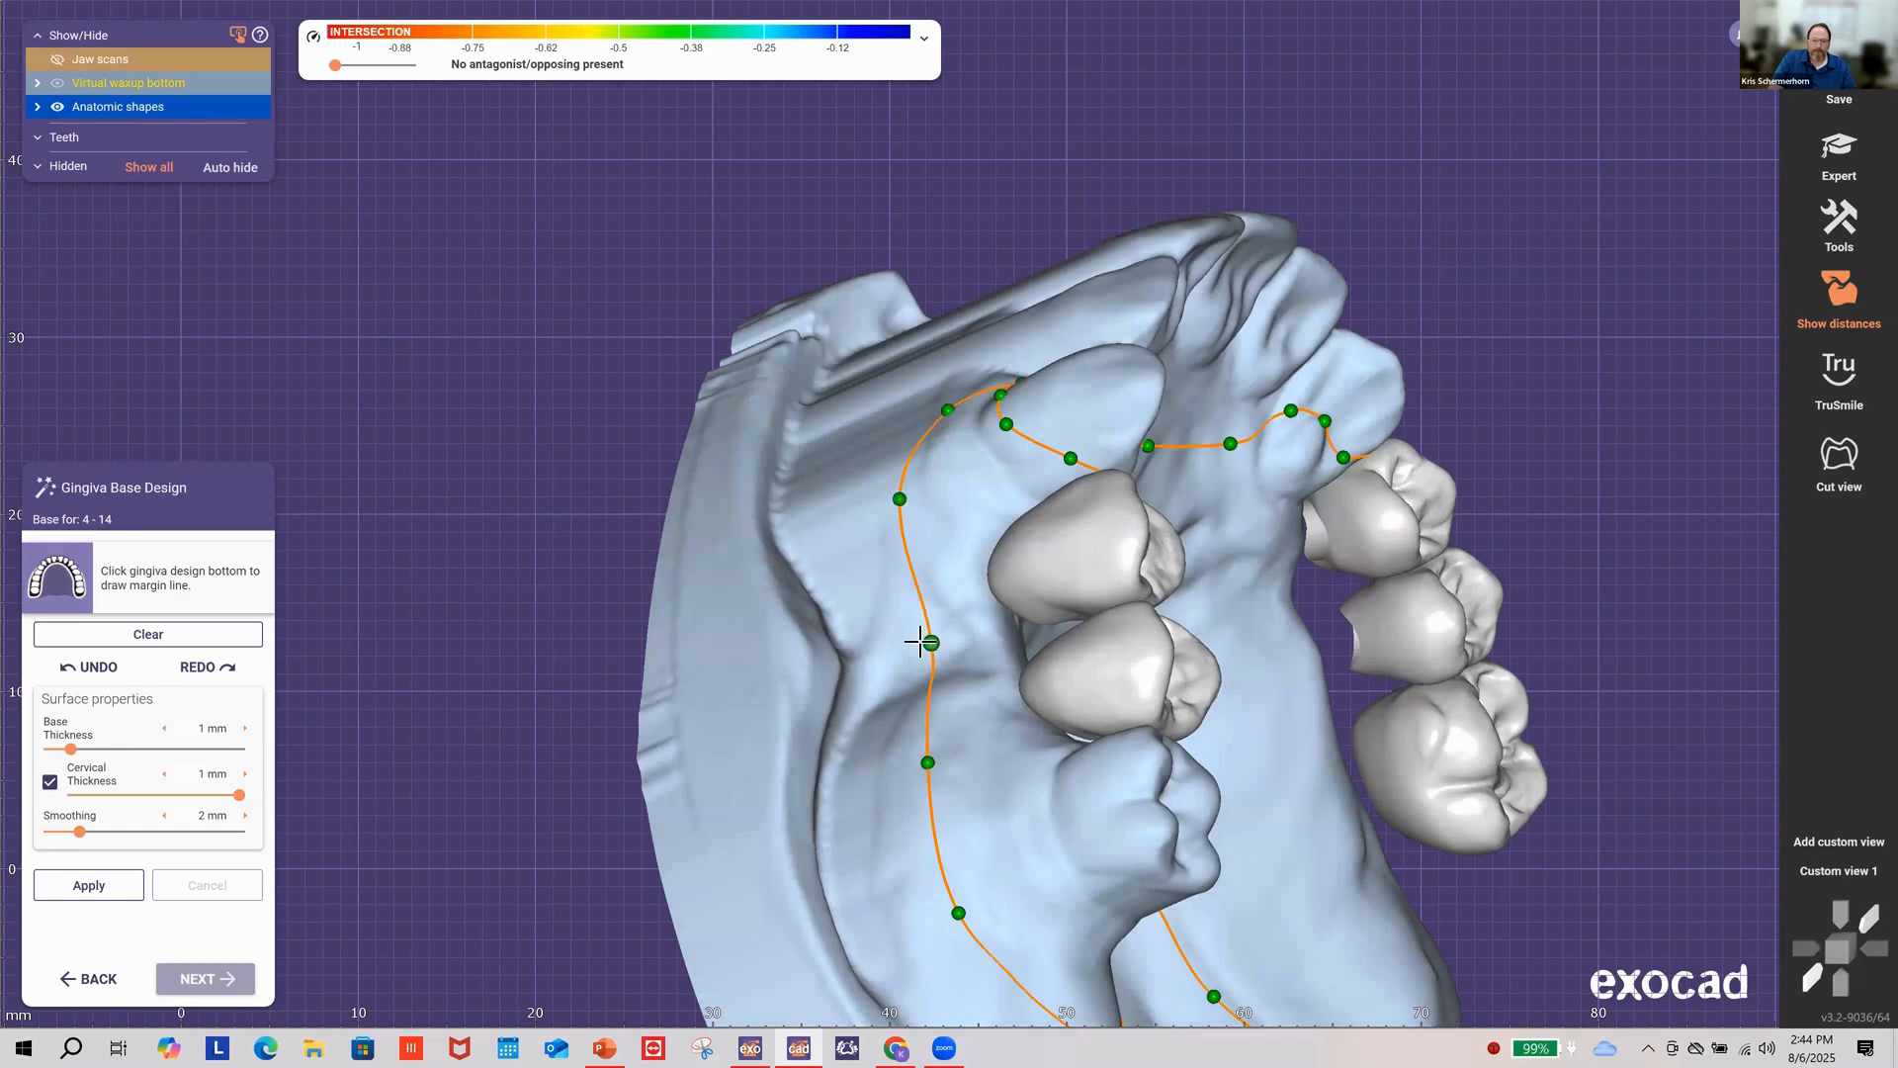
{"action": "left_click_drag", "start_coordinate": [919, 643], "coordinate": [909, 642]}
{"action": "left_click_drag", "start_coordinate": [914, 764], "coordinate": [902, 761]}
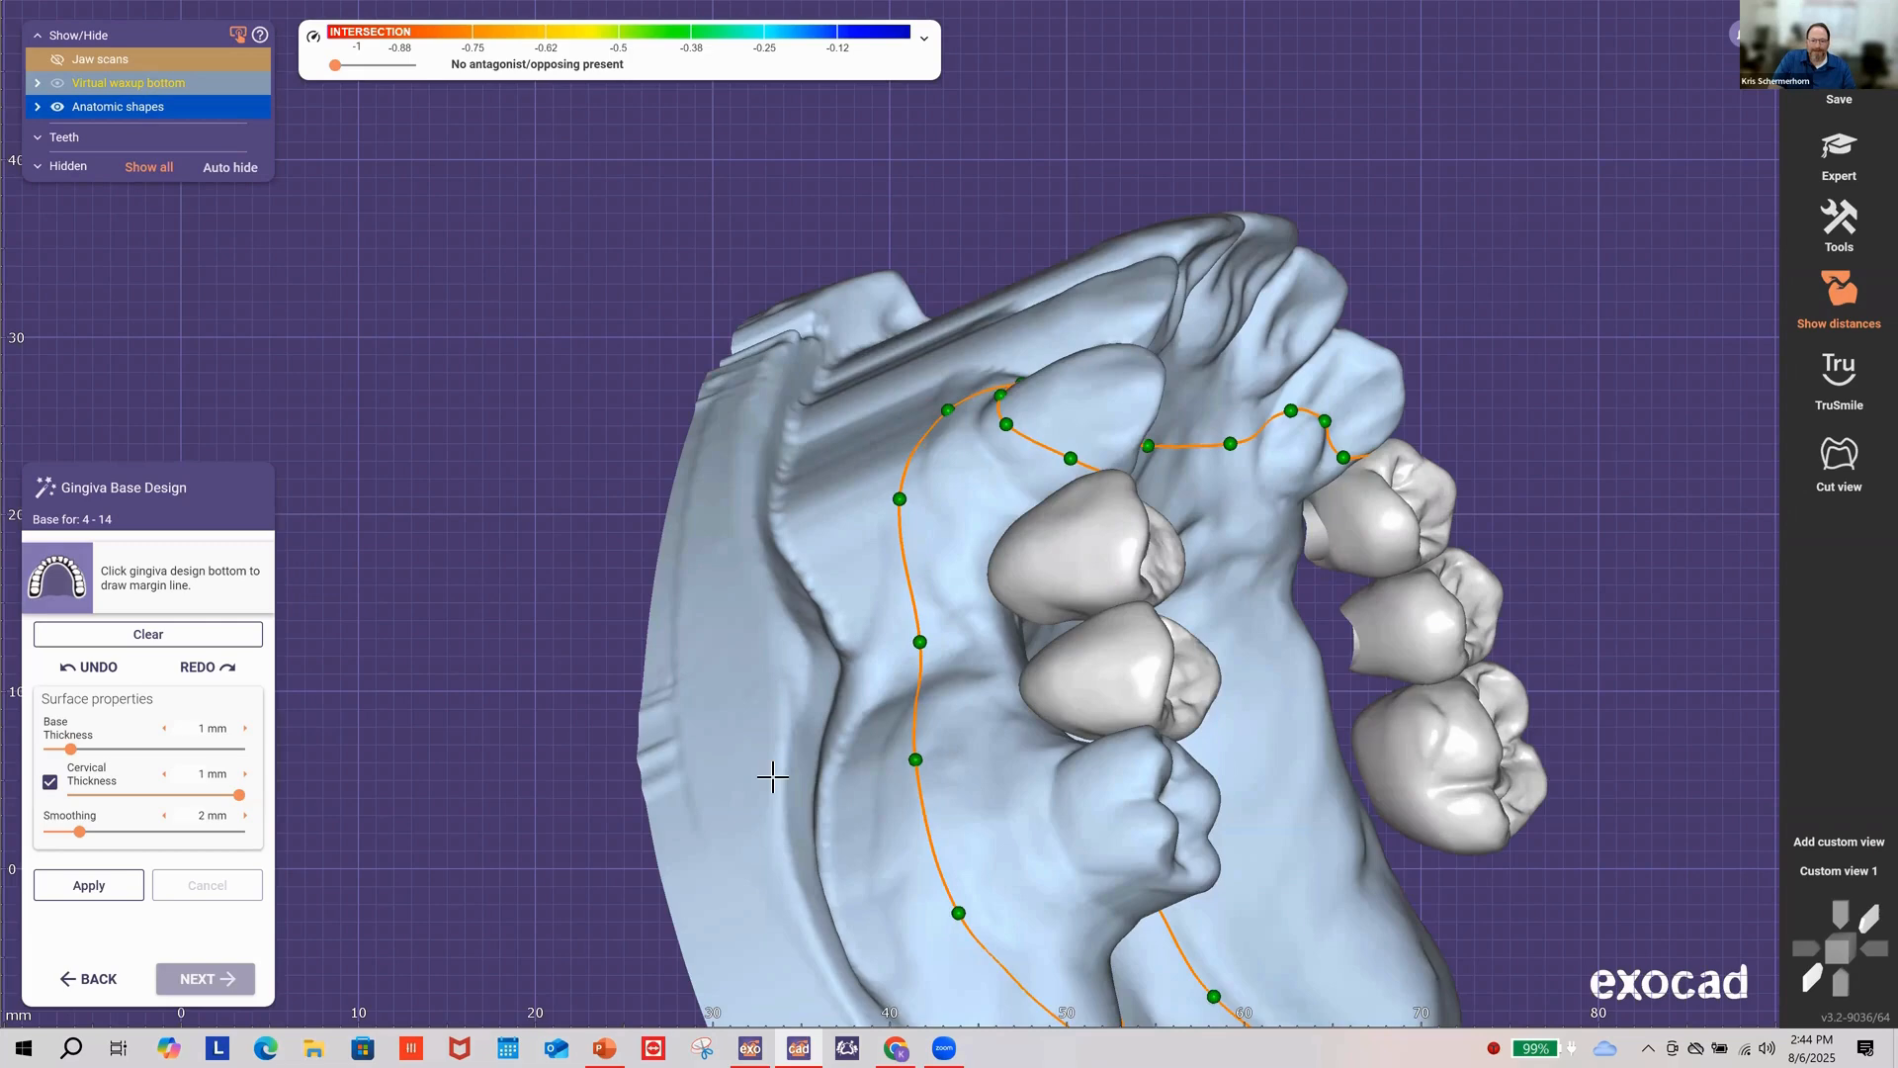
{"action": "right_click_drag", "start_coordinate": [772, 777], "coordinate": [918, 744]}
{"action": "right_click_drag", "start_coordinate": [901, 822], "coordinate": [1085, 843]}
{"action": "left_click", "coordinate": [1085, 843]}
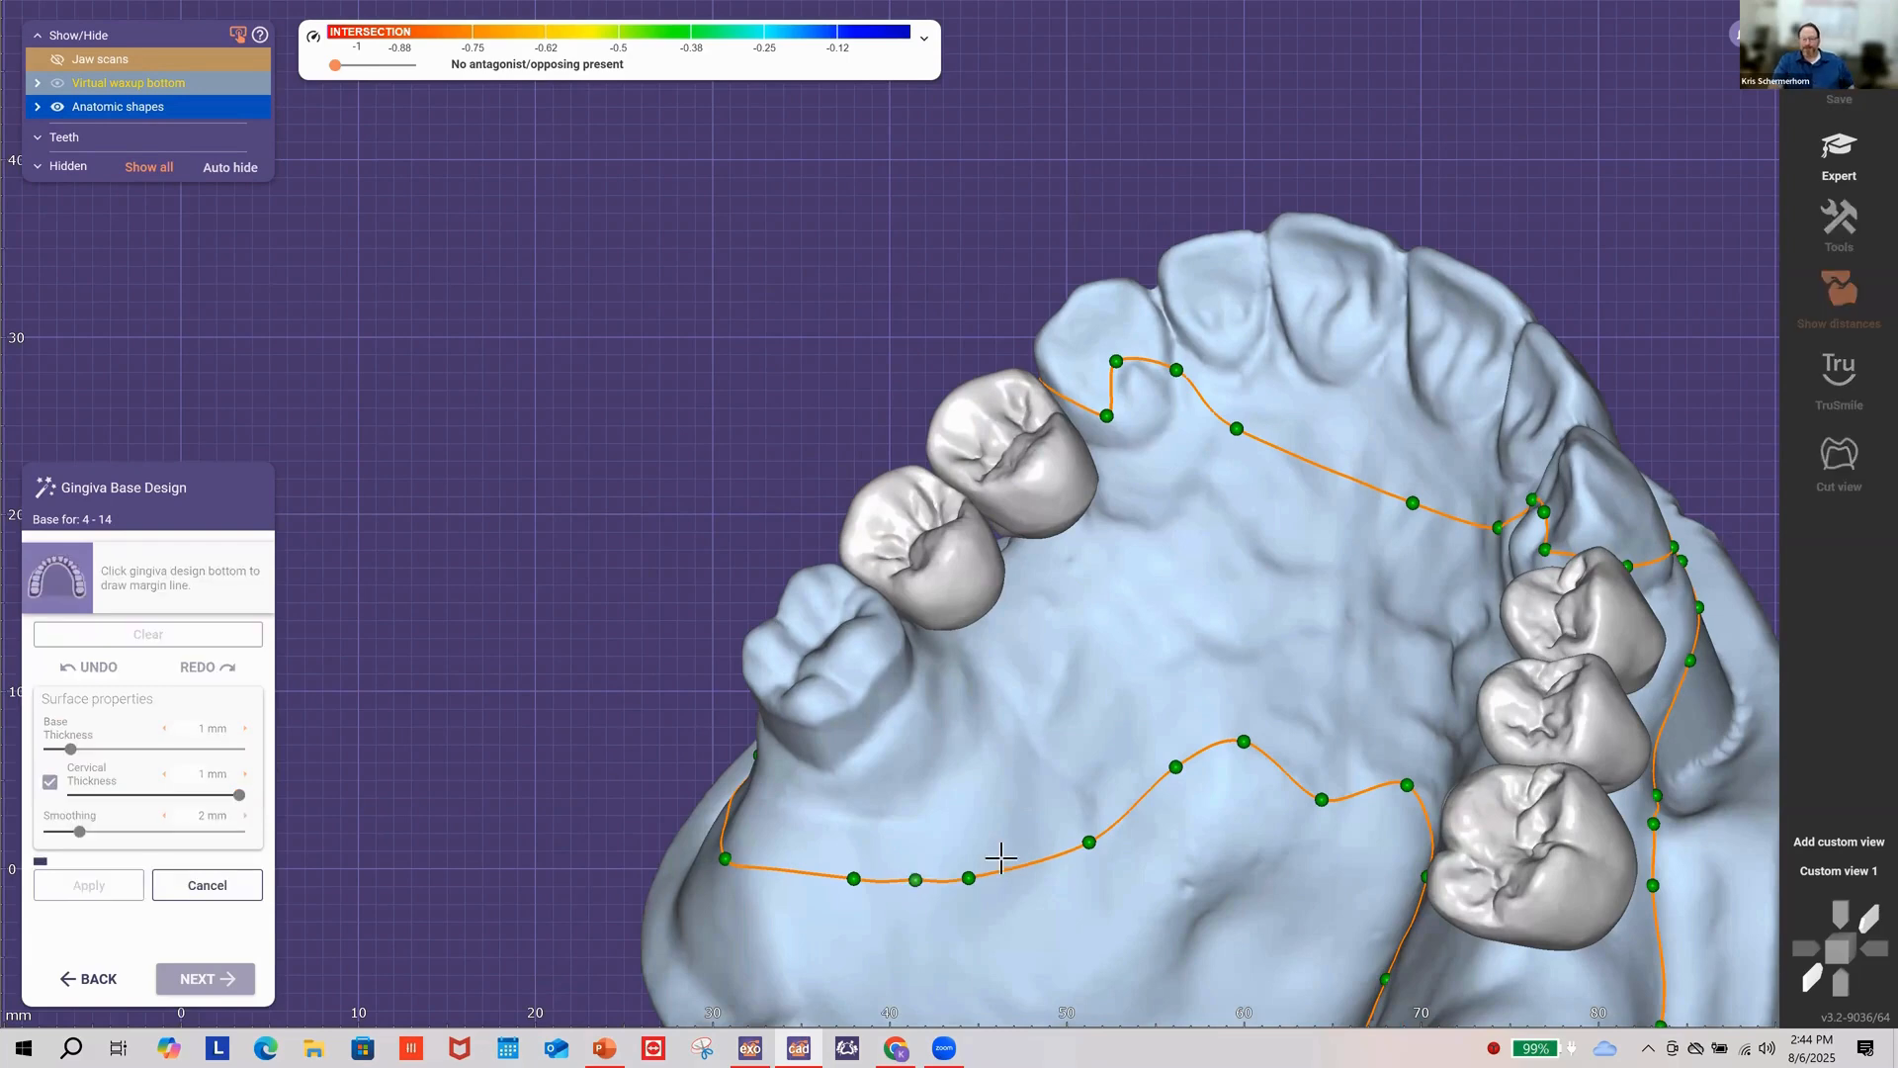
Step: Let the gingiva base compute, then review it from the front, side and occlusal views
{"action": "scroll", "coordinate": [1156, 863], "scroll_direction": "down", "scroll_amount": 3}
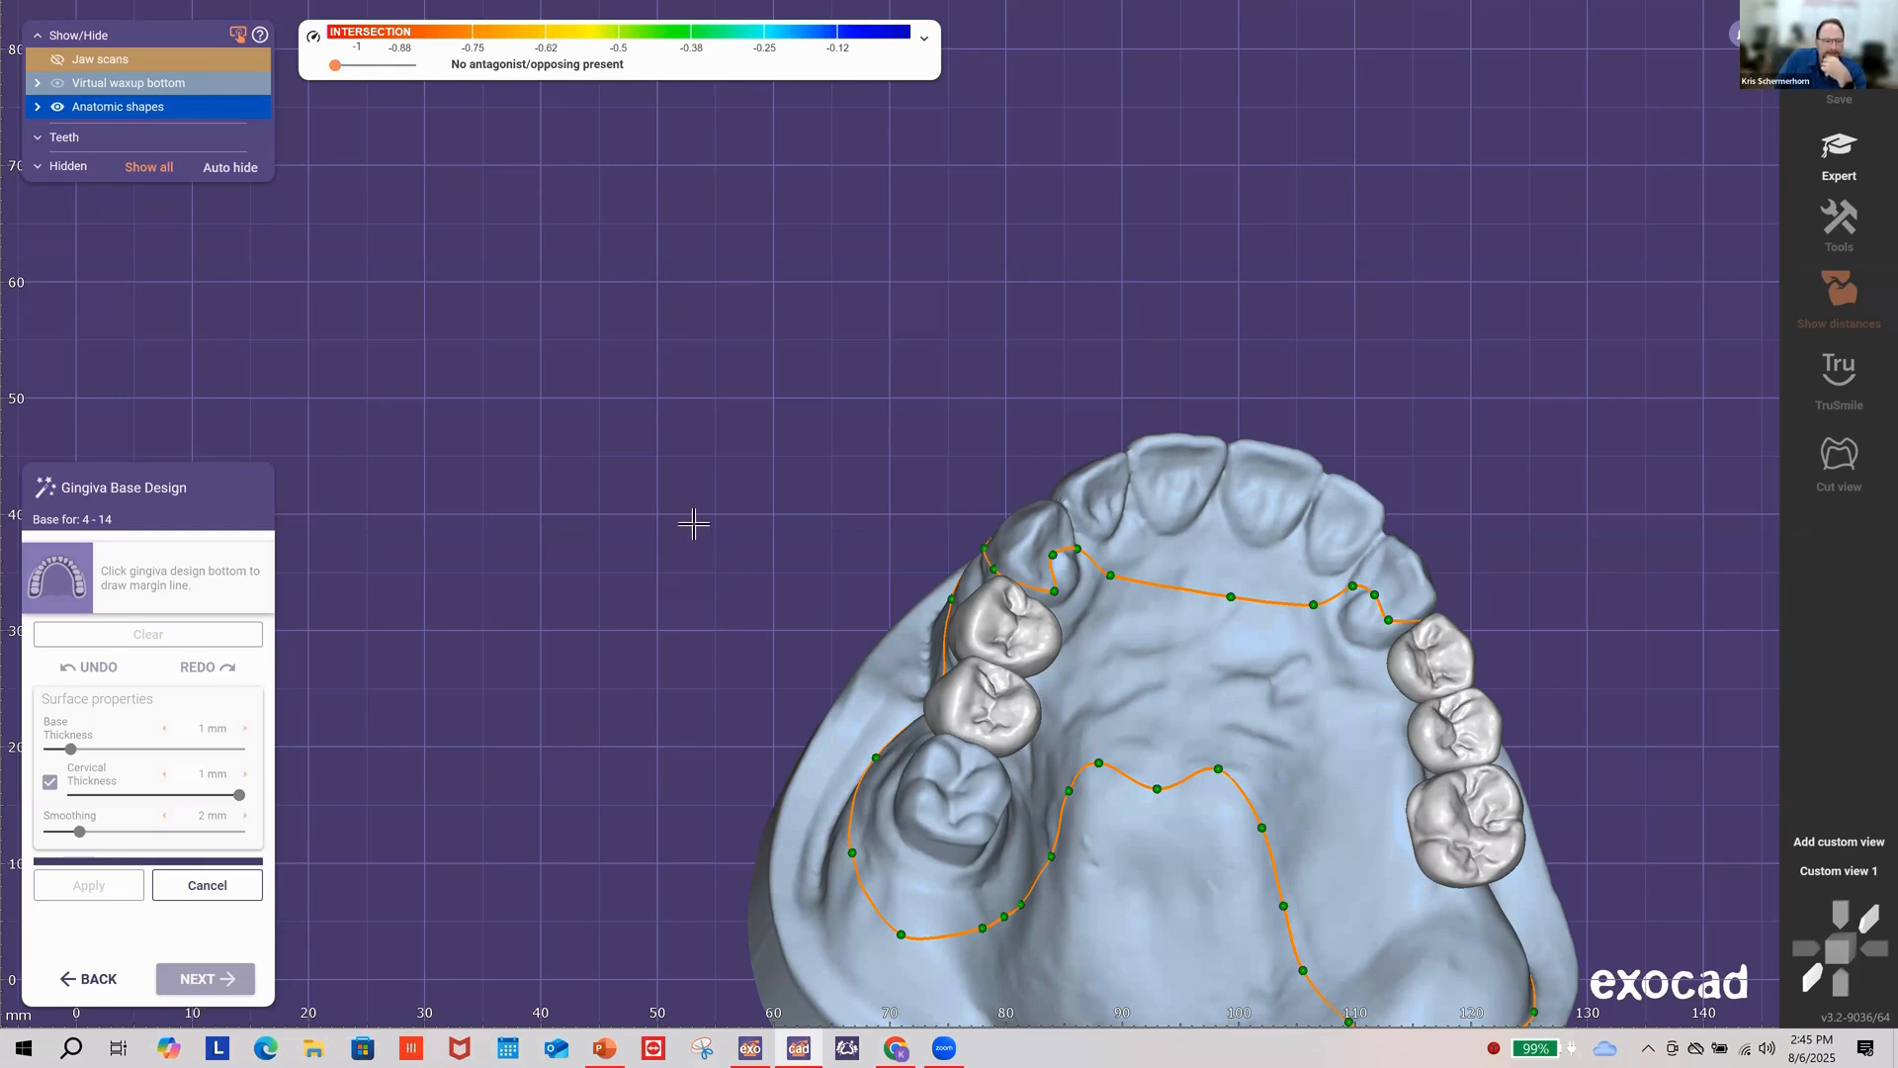
{"action": "scroll", "coordinate": [840, 797], "scroll_direction": "down", "scroll_amount": 3}
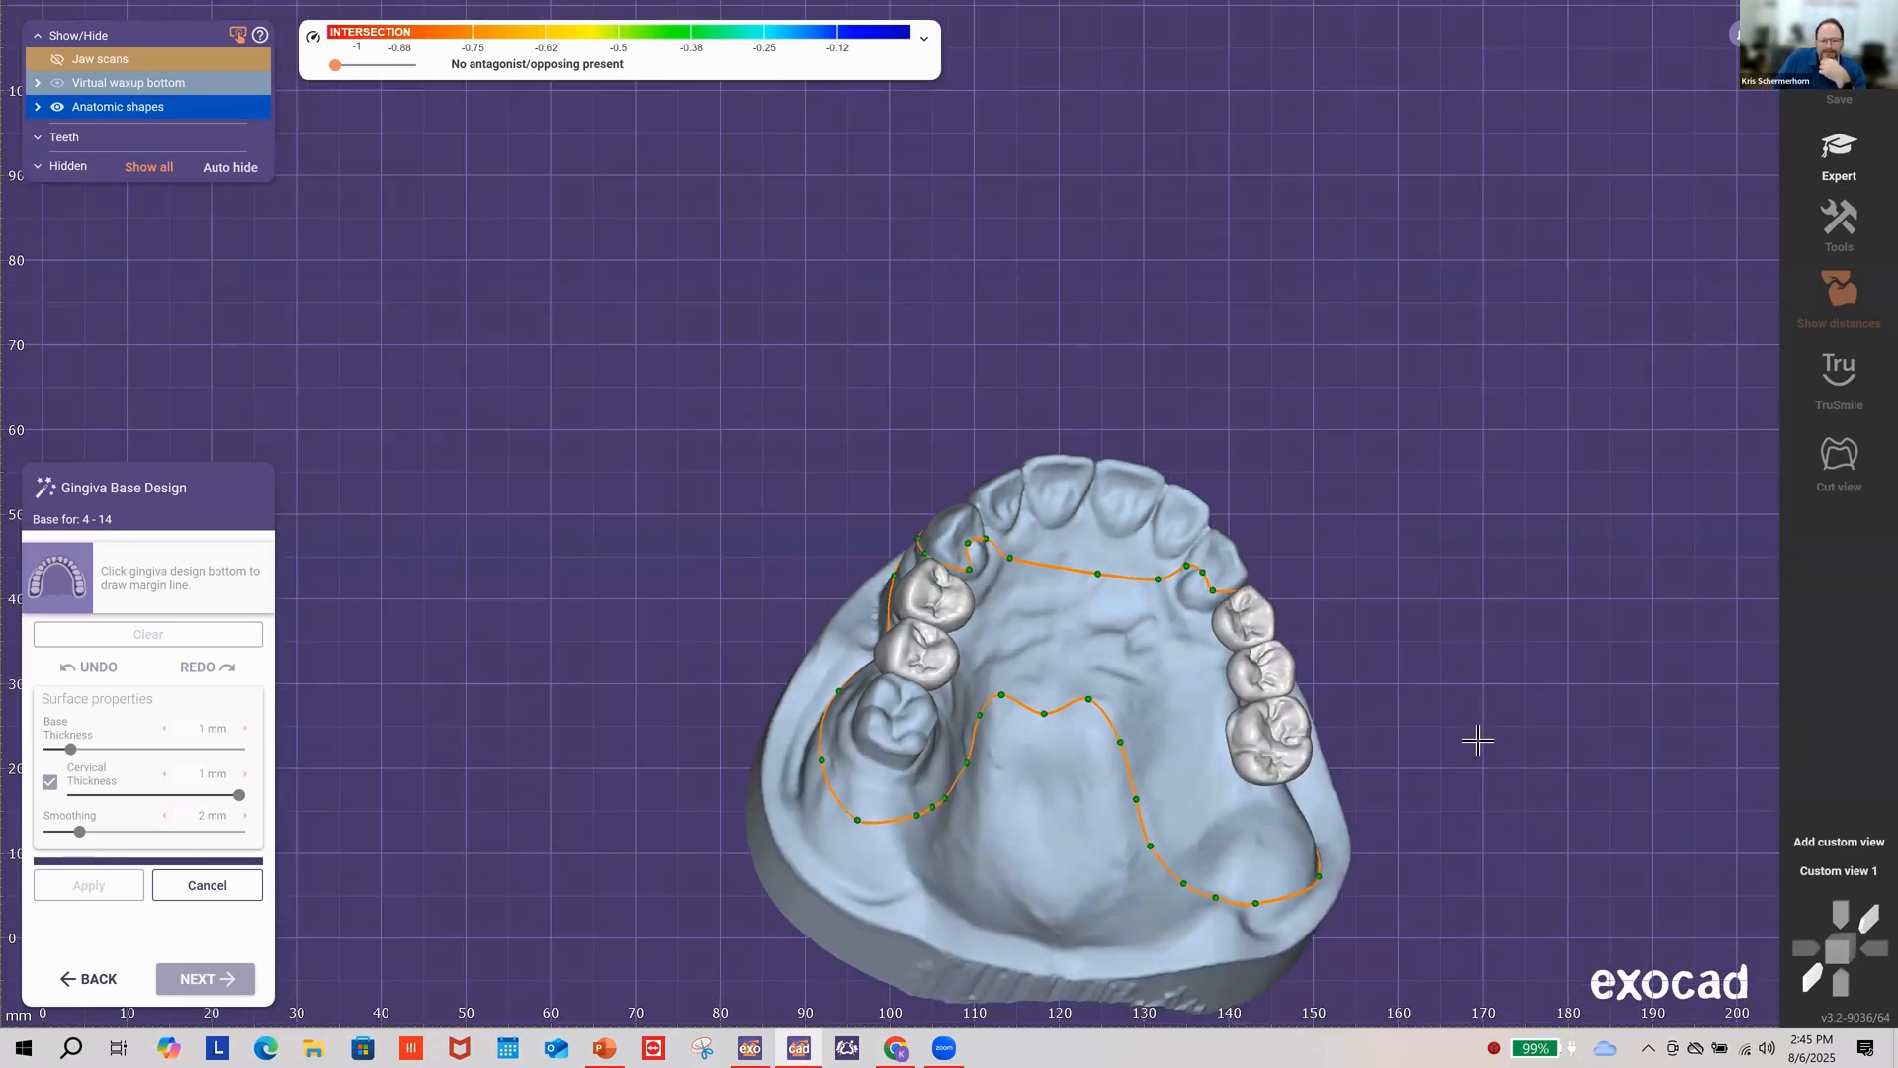
{"action": "right_click_drag", "start_coordinate": [1478, 741], "coordinate": [896, 927]}
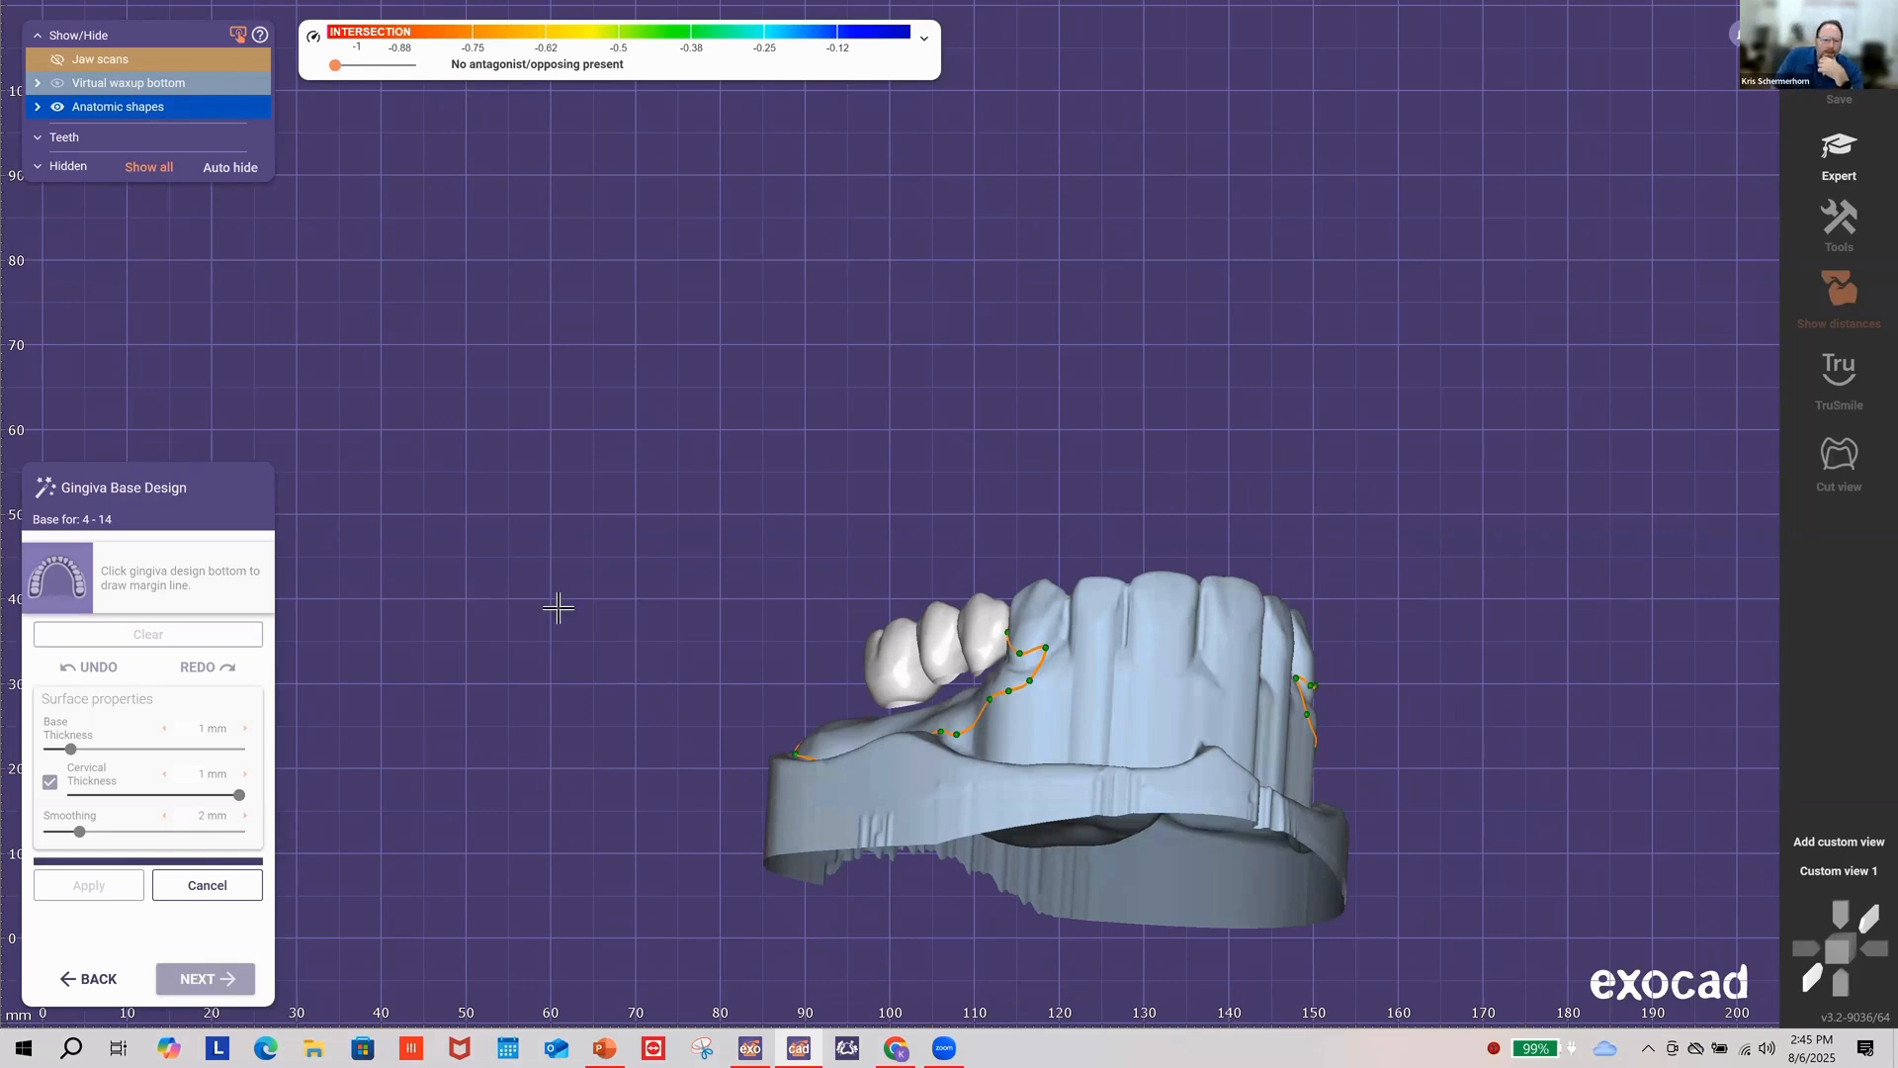
{"action": "right_click_drag", "start_coordinate": [559, 607], "coordinate": [250, 720]}
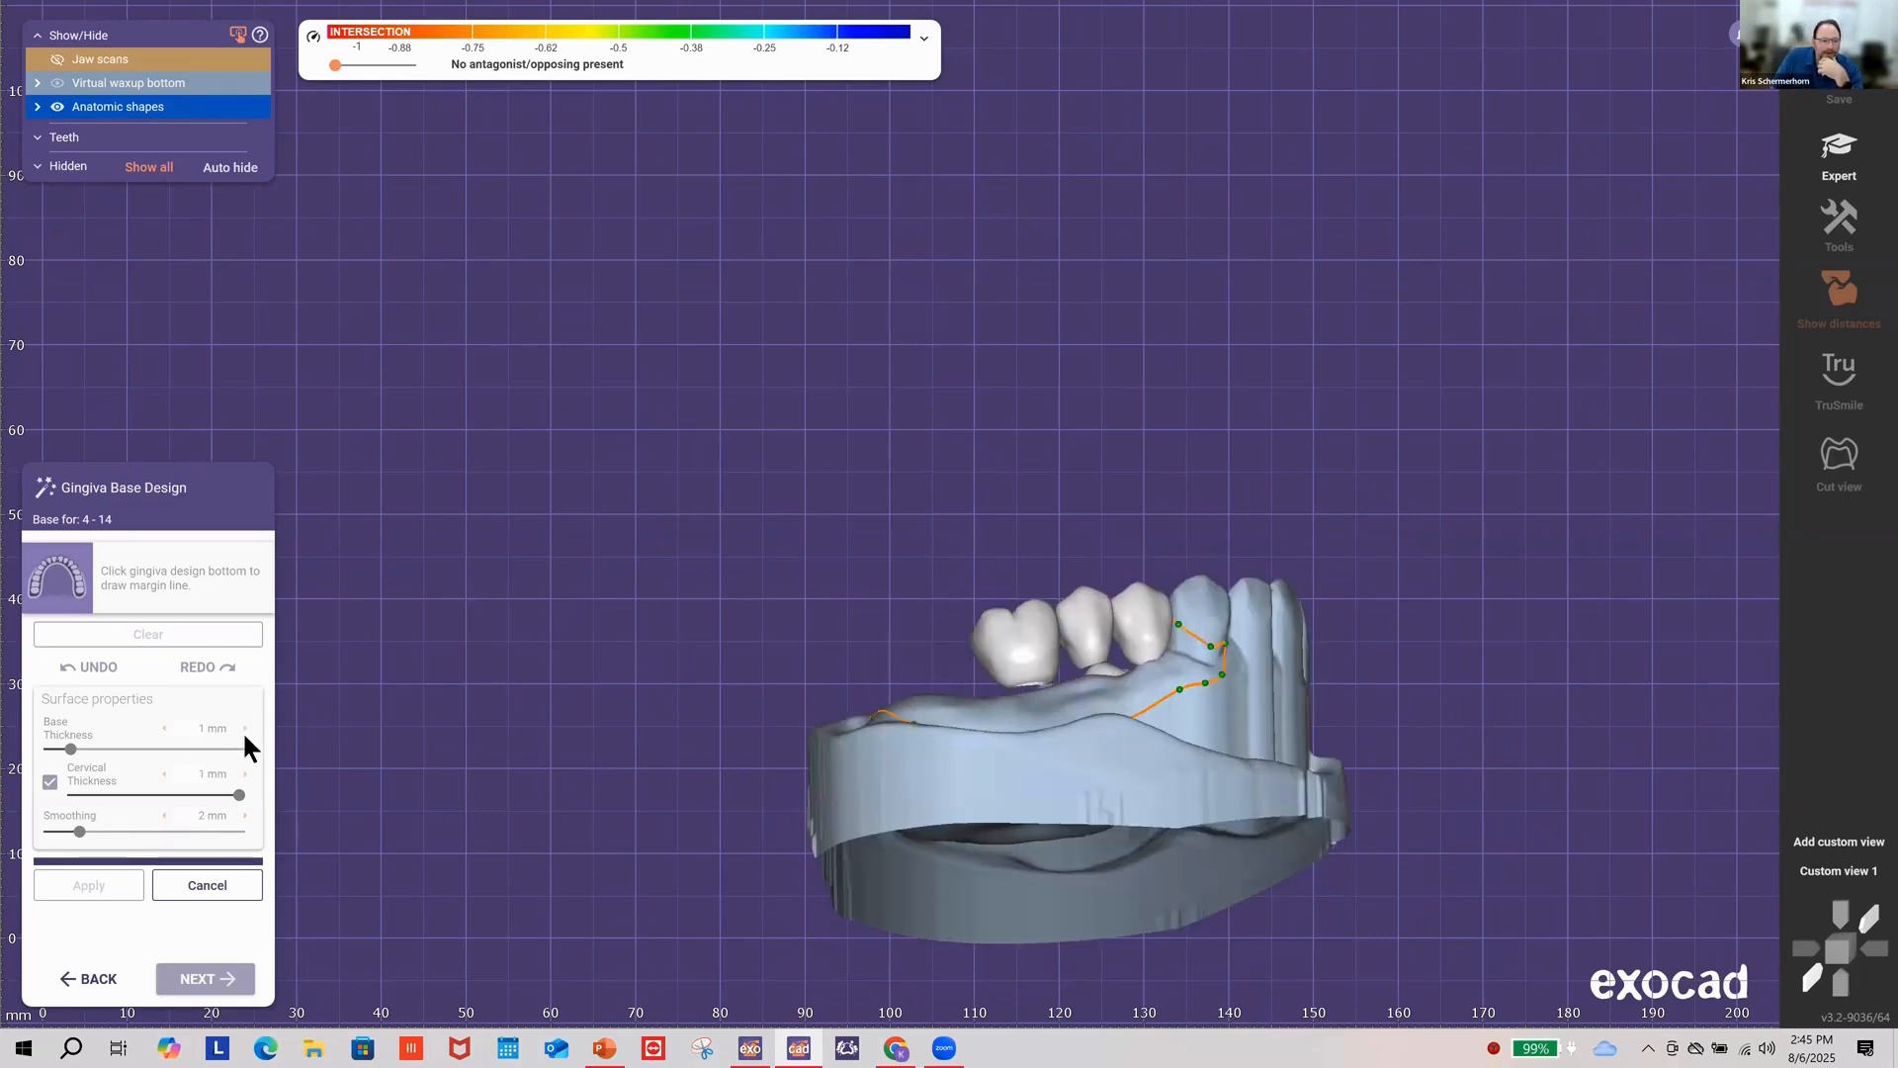
{"action": "right_click_drag", "start_coordinate": [1259, 701], "coordinate": [560, 492]}
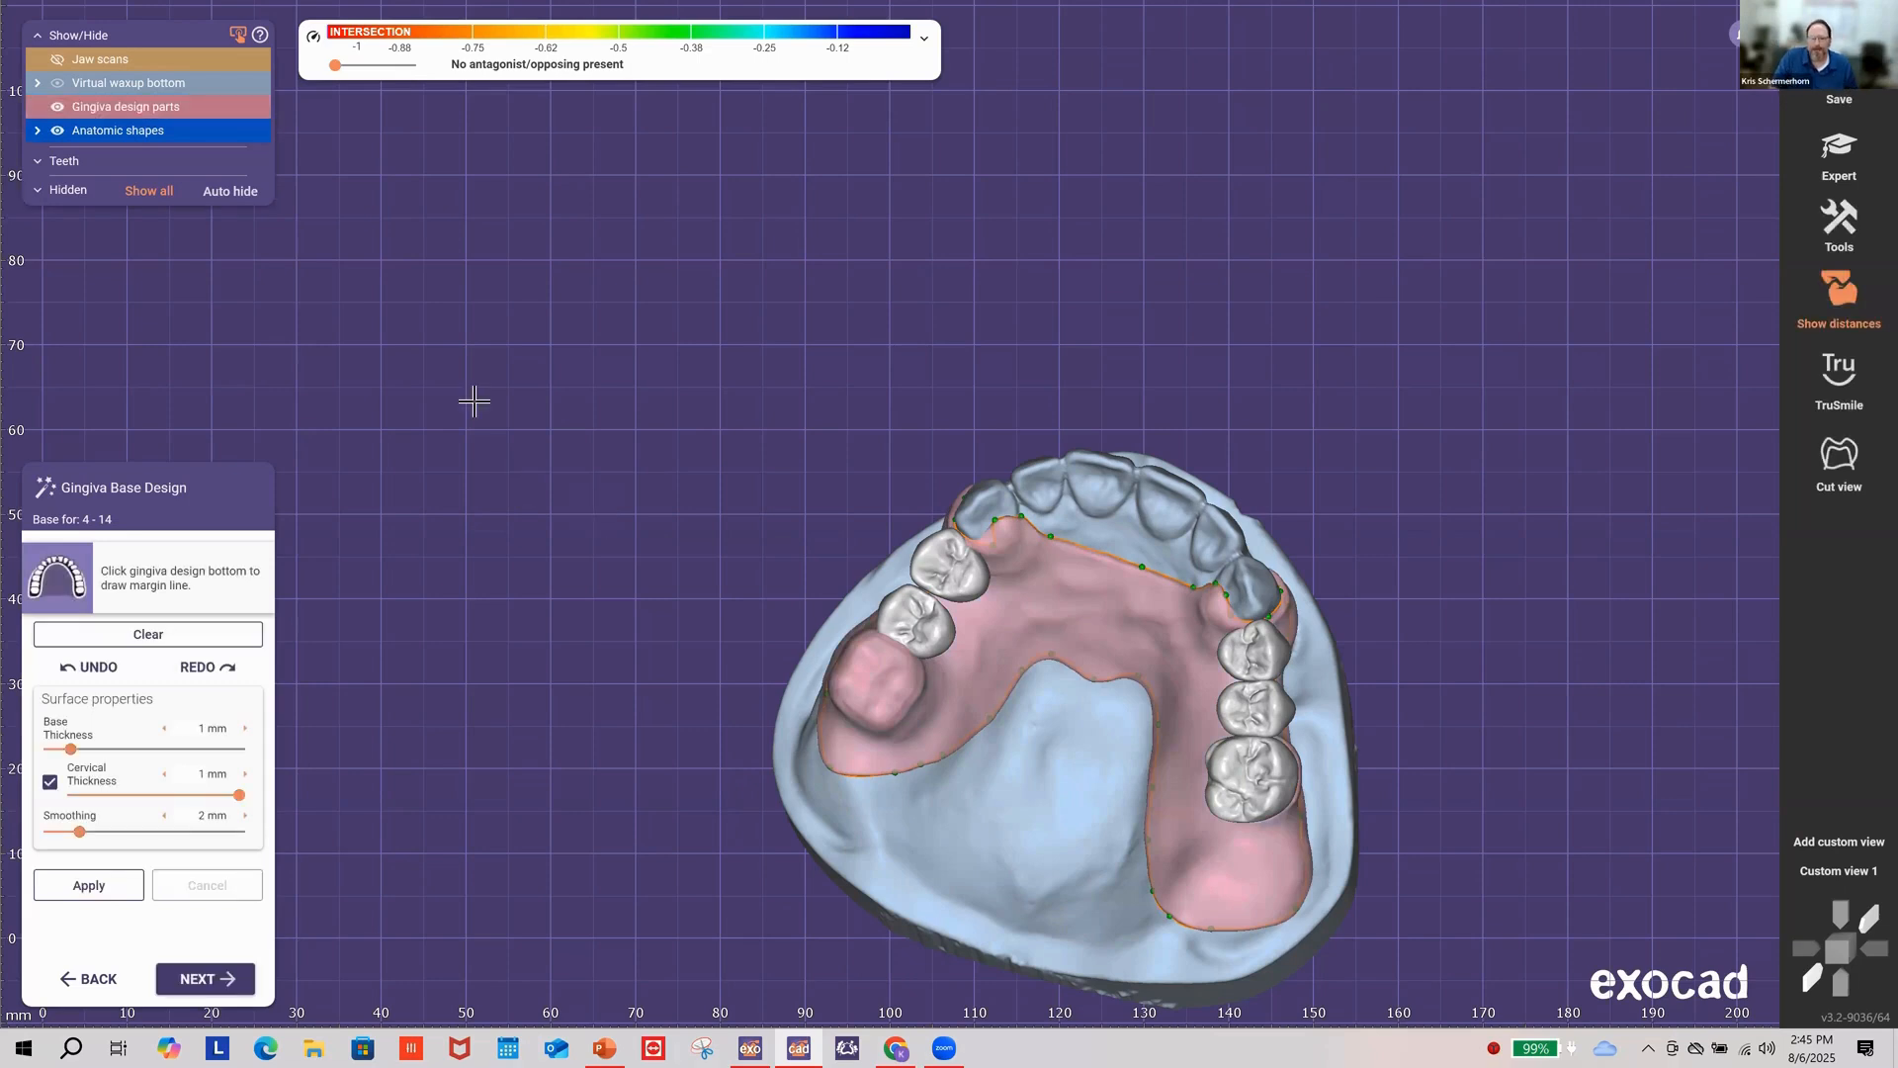
Step: Inspect the pink gingiva base from both sides and advance to Free-Form Gingiva Design
{"action": "right_click_drag", "start_coordinate": [993, 747], "coordinate": [1167, 769]}
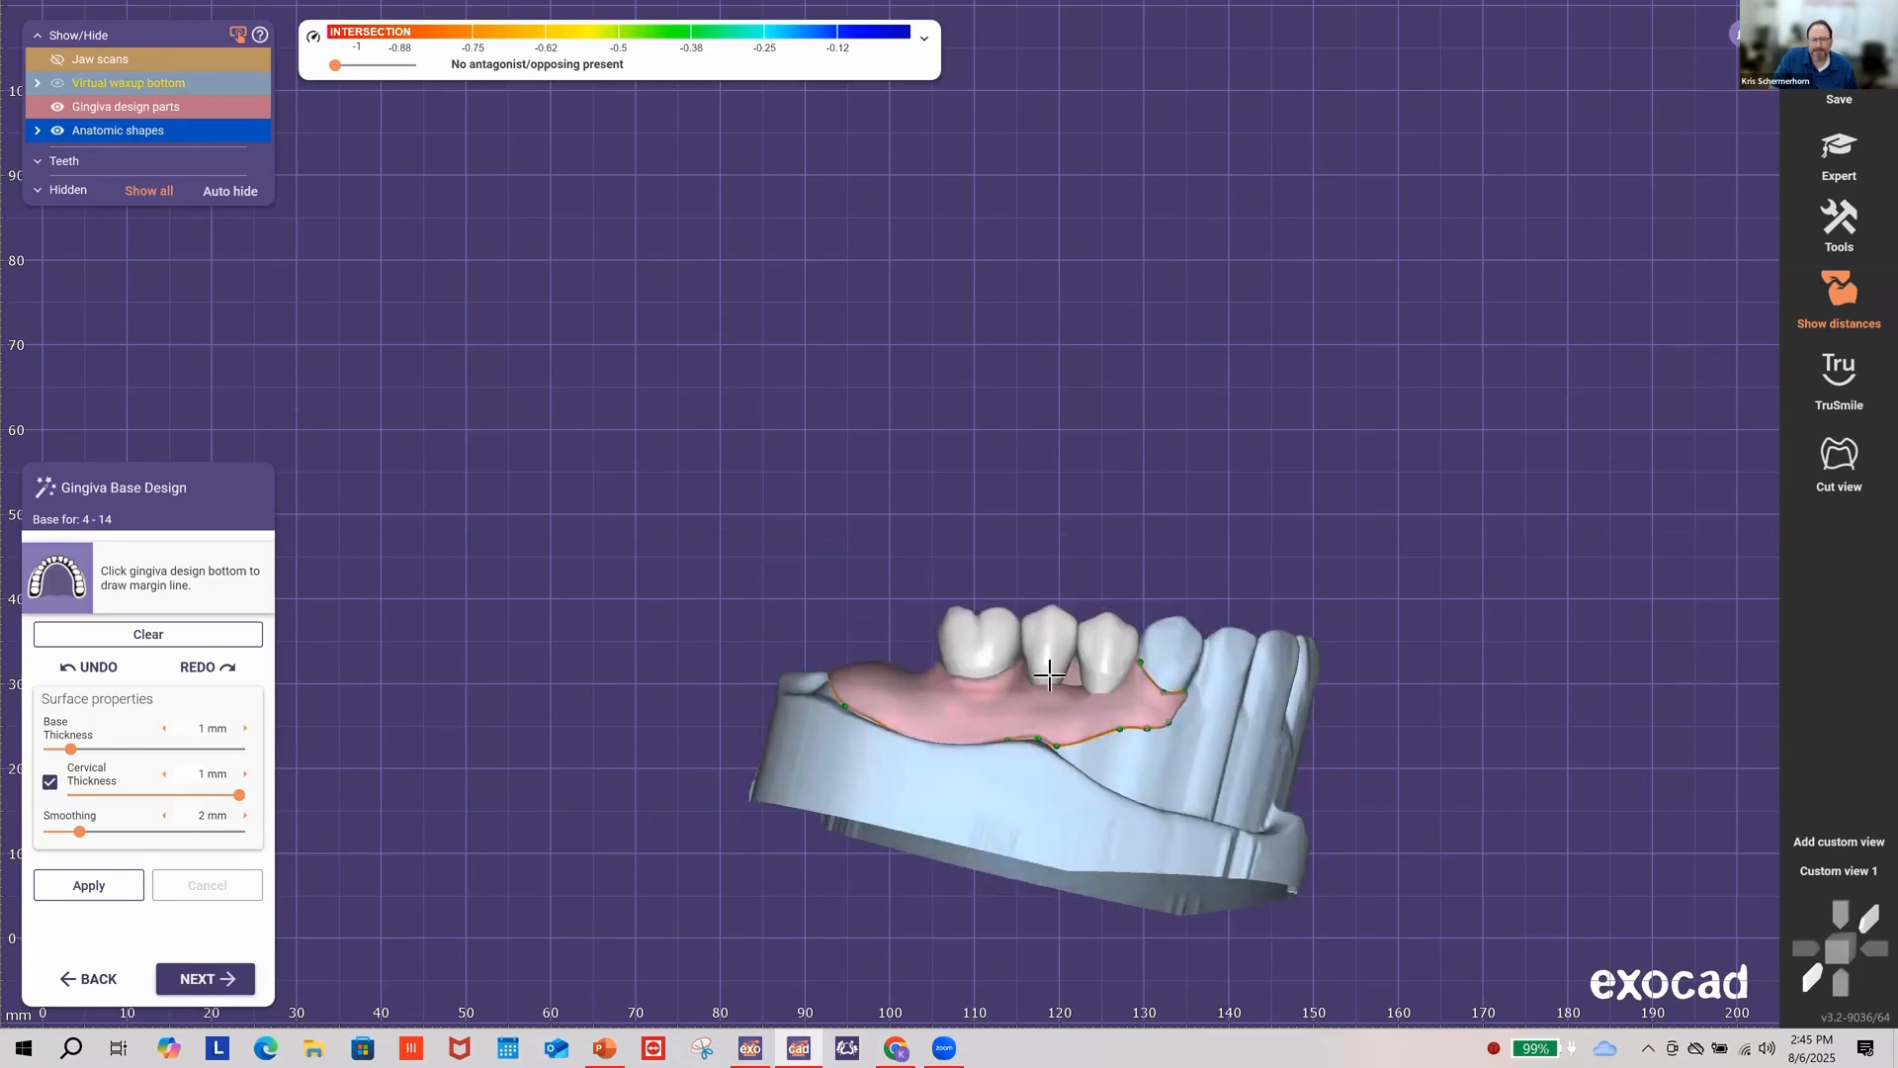
{"action": "right_click_drag", "start_coordinate": [1093, 673], "coordinate": [843, 722]}
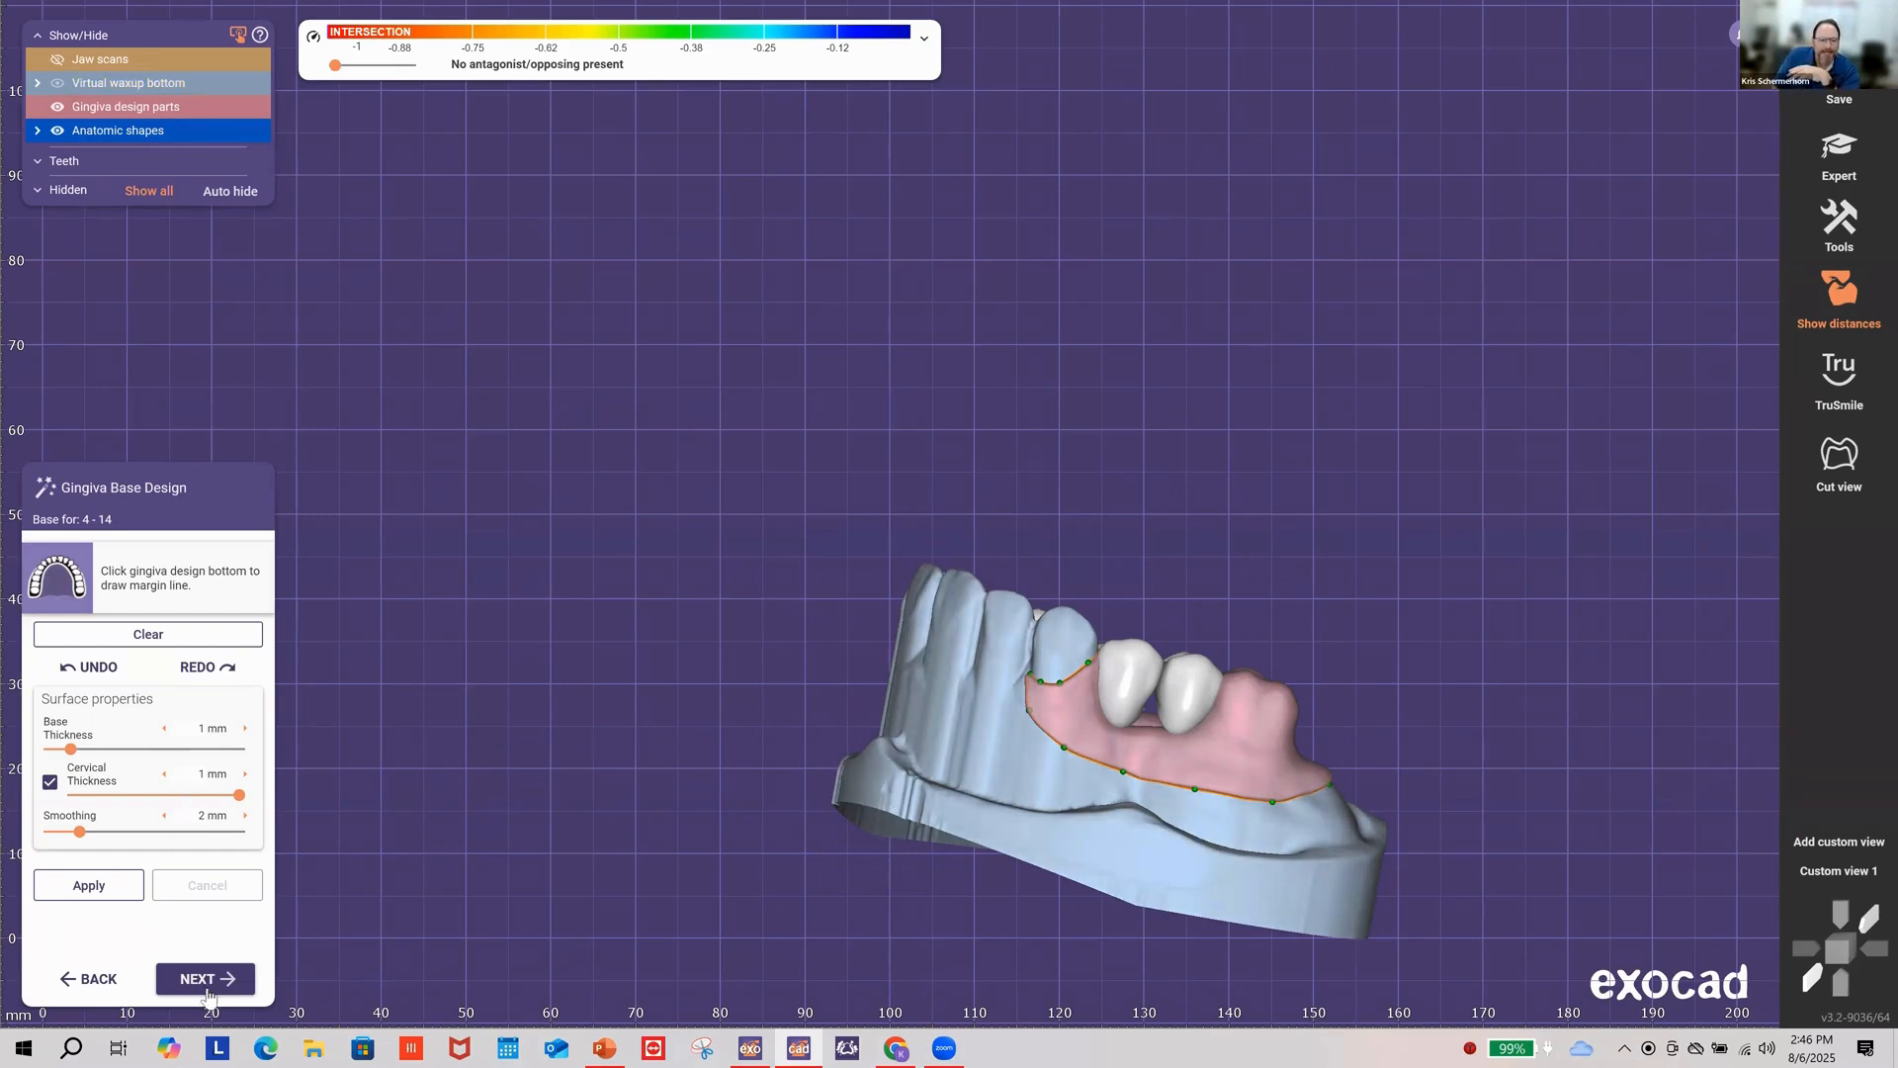
{"action": "left_click", "coordinate": [211, 979]}
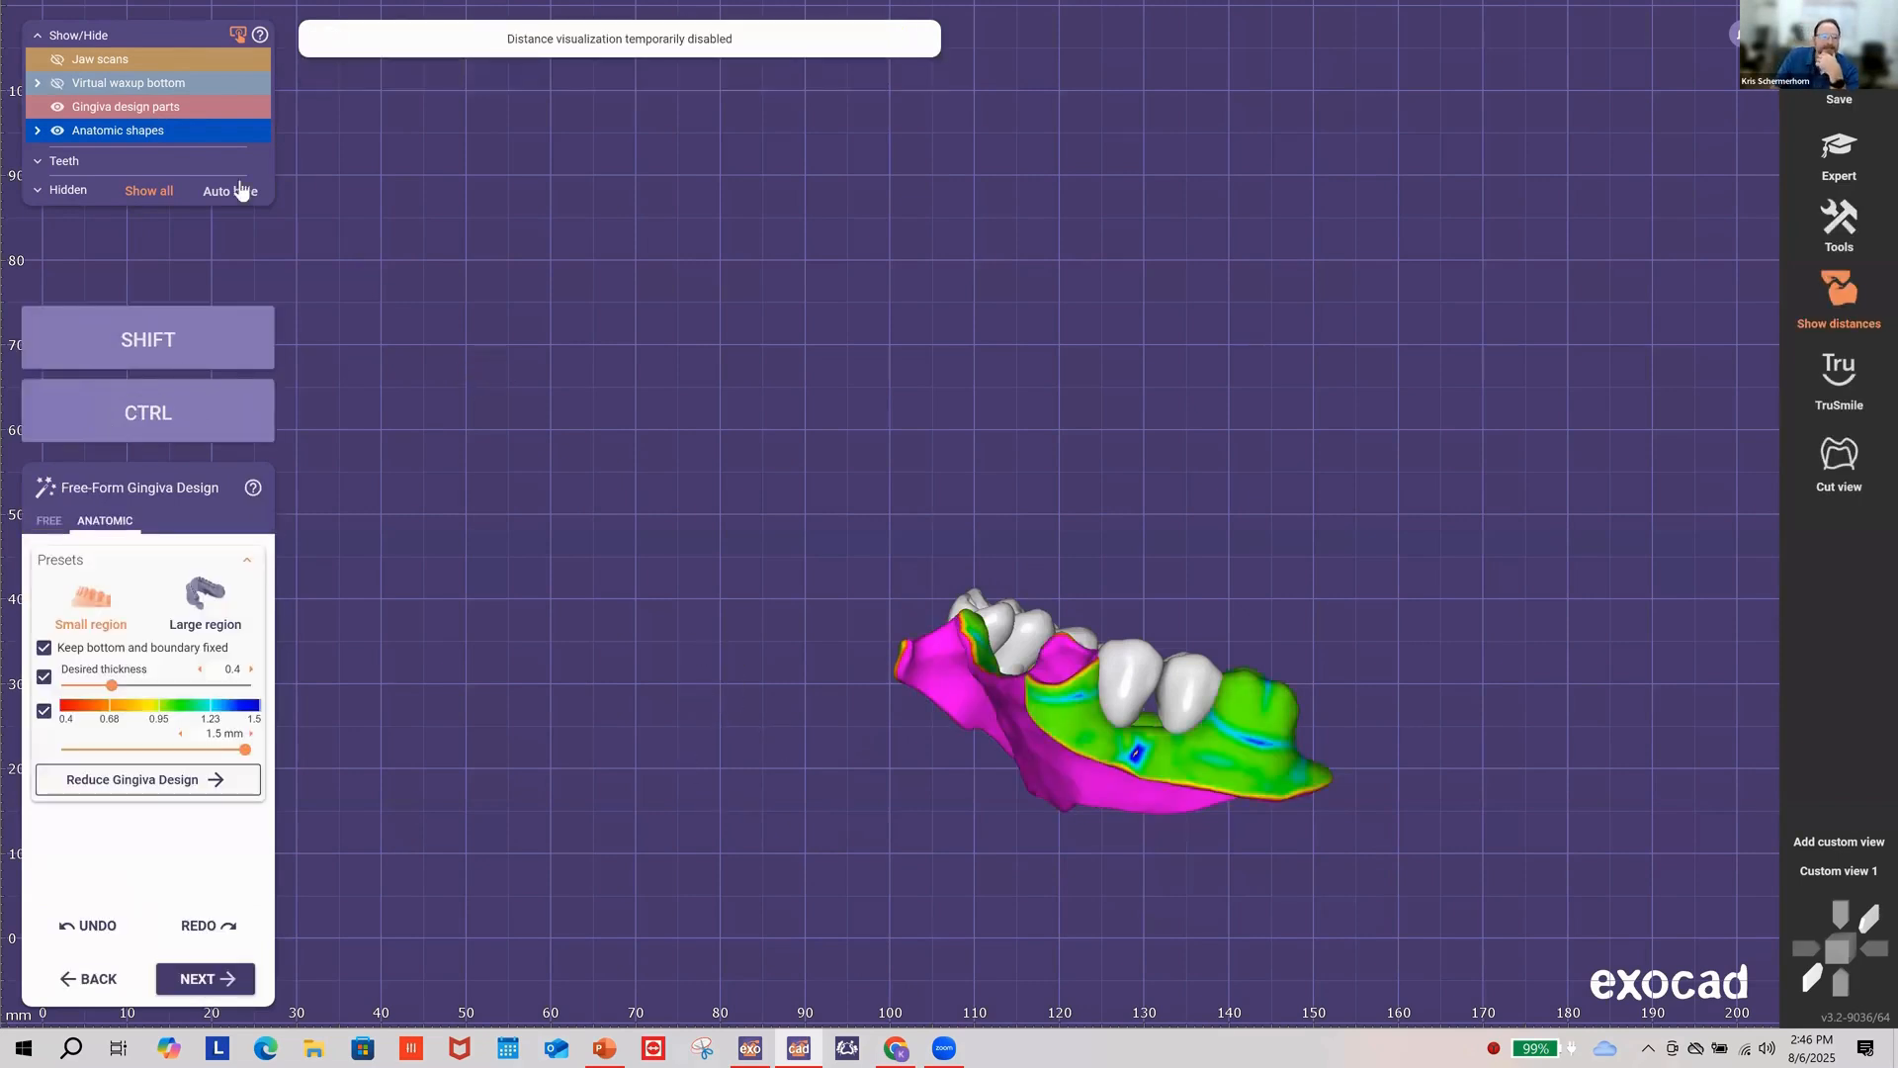
Step: Show the jaw scans, pick the Large region preset, and thicken the gingiva below the two teeth
{"action": "left_click", "coordinate": [59, 62]}
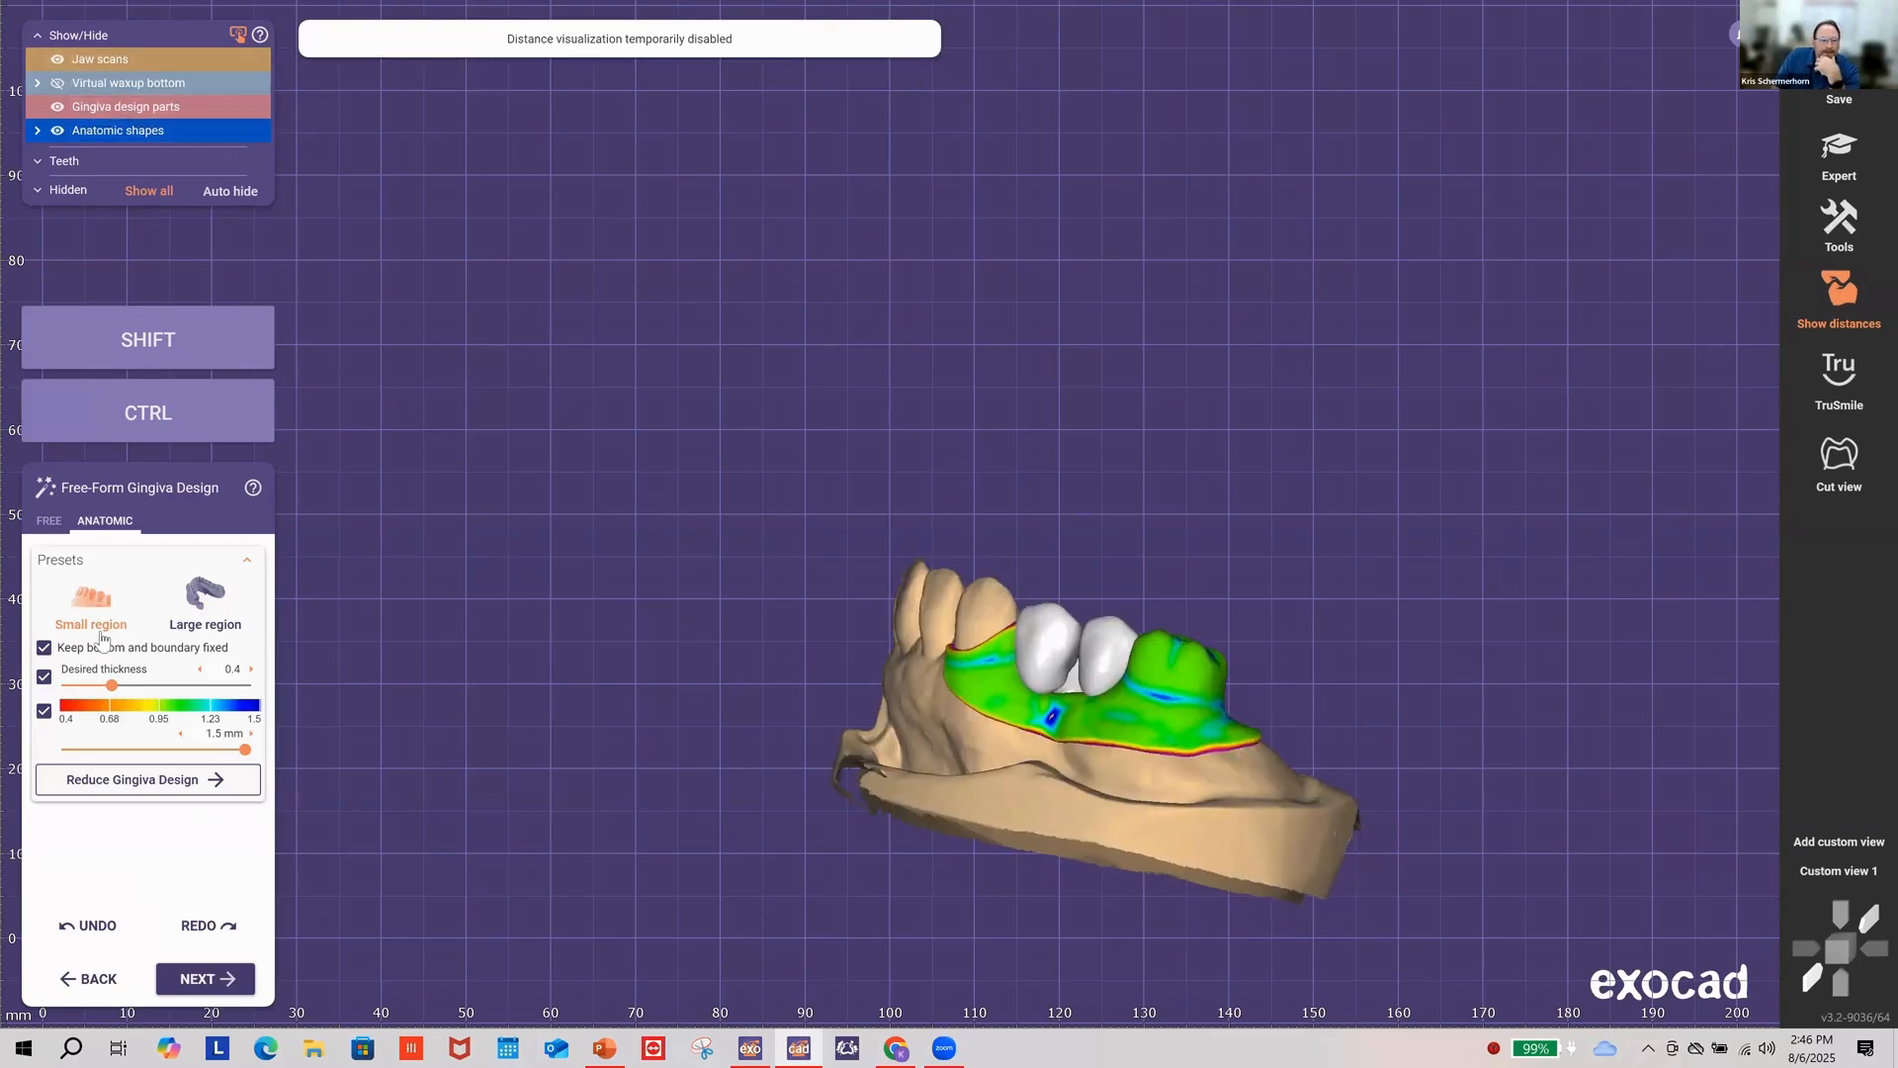
{"action": "left_click", "coordinate": [208, 601]}
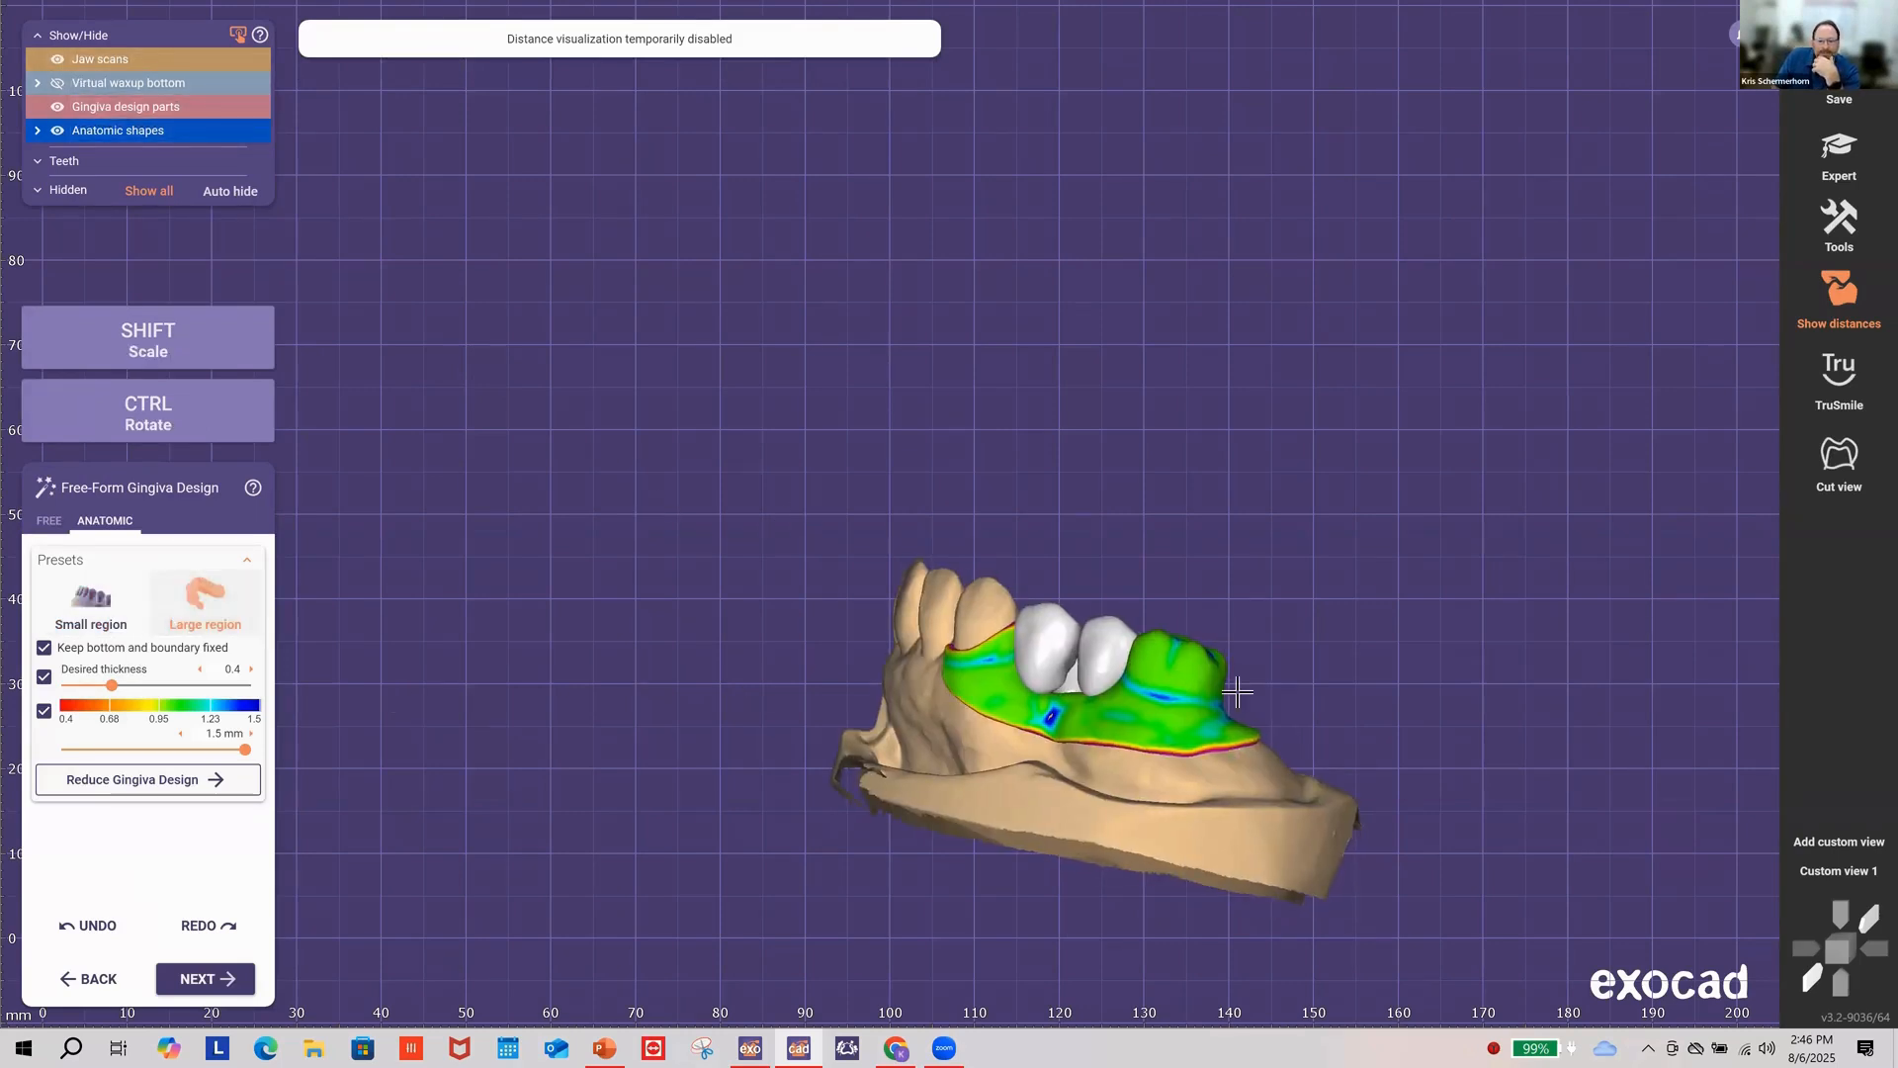
{"action": "scroll", "coordinate": [1287, 710], "scroll_direction": "up", "scroll_amount": 3}
{"action": "mouse_move", "coordinate": [1290, 712]}
{"action": "left_mouse_down"}
{"action": "mouse_move", "coordinate": [1235, 682]}
{"action": "mouse_move", "coordinate": [1252, 732]}
{"action": "left_mouse_up"}
{"action": "right_click_drag", "start_coordinate": [1173, 771], "coordinate": [1110, 750]}
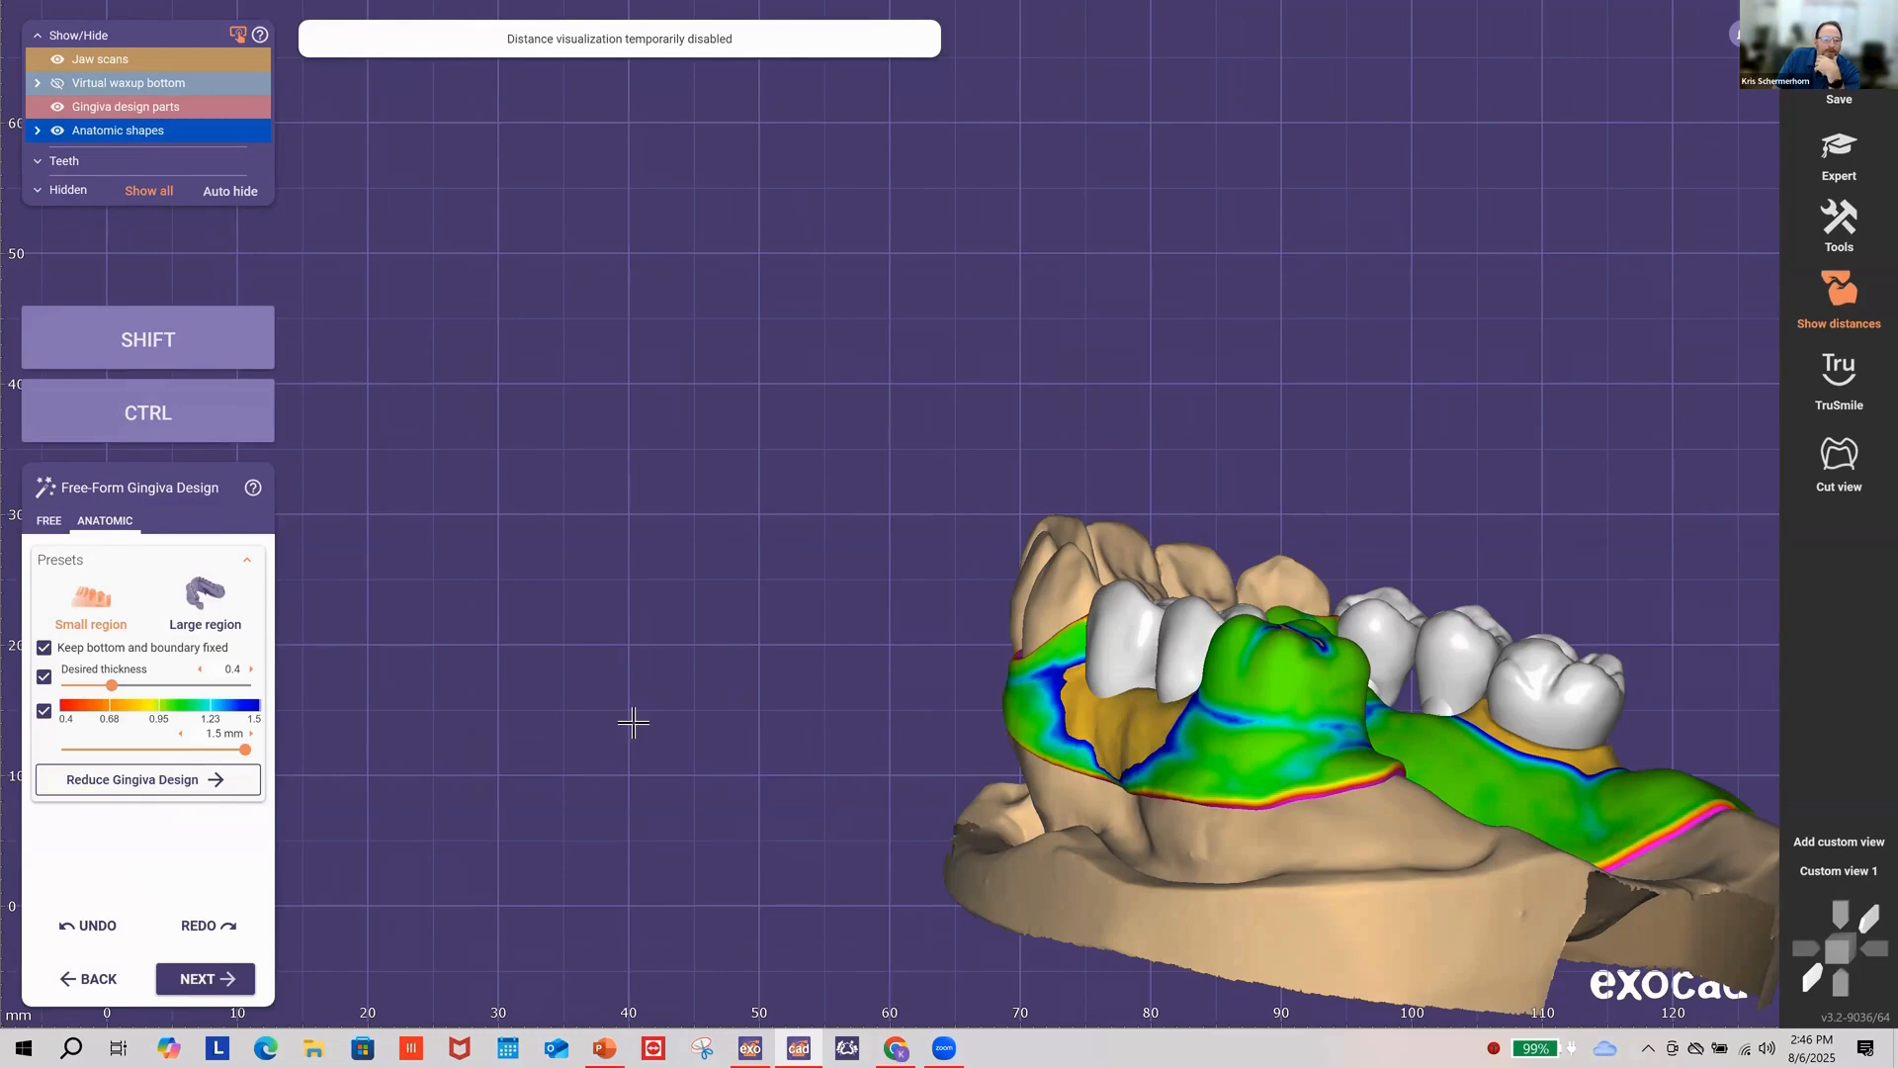
{"action": "right_click_drag", "start_coordinate": [797, 685], "coordinate": [1167, 725]}
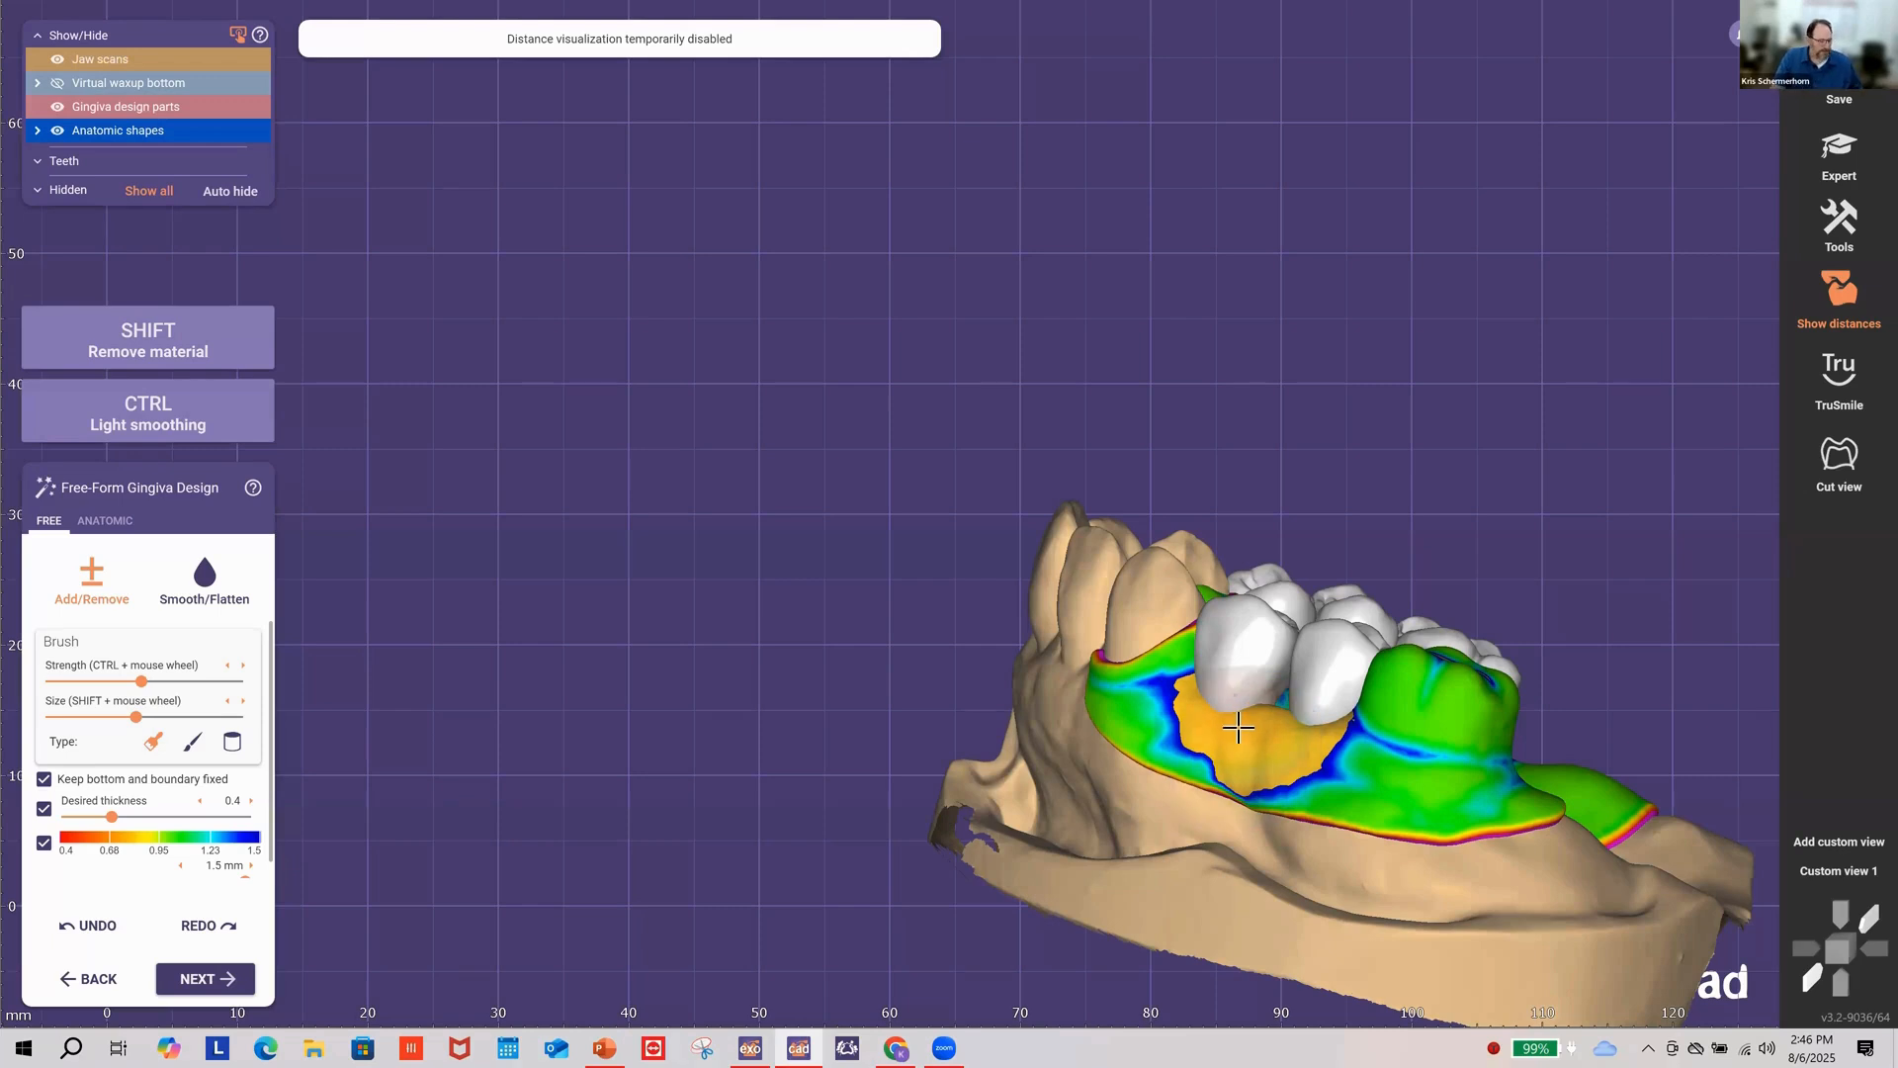
Step: Remove gingiva beside the replacement tooth and smooth the lumpy surface
{"action": "scroll", "coordinate": [1255, 741], "scroll_direction": "down", "scroll_amount": 3, "text": "shift"}
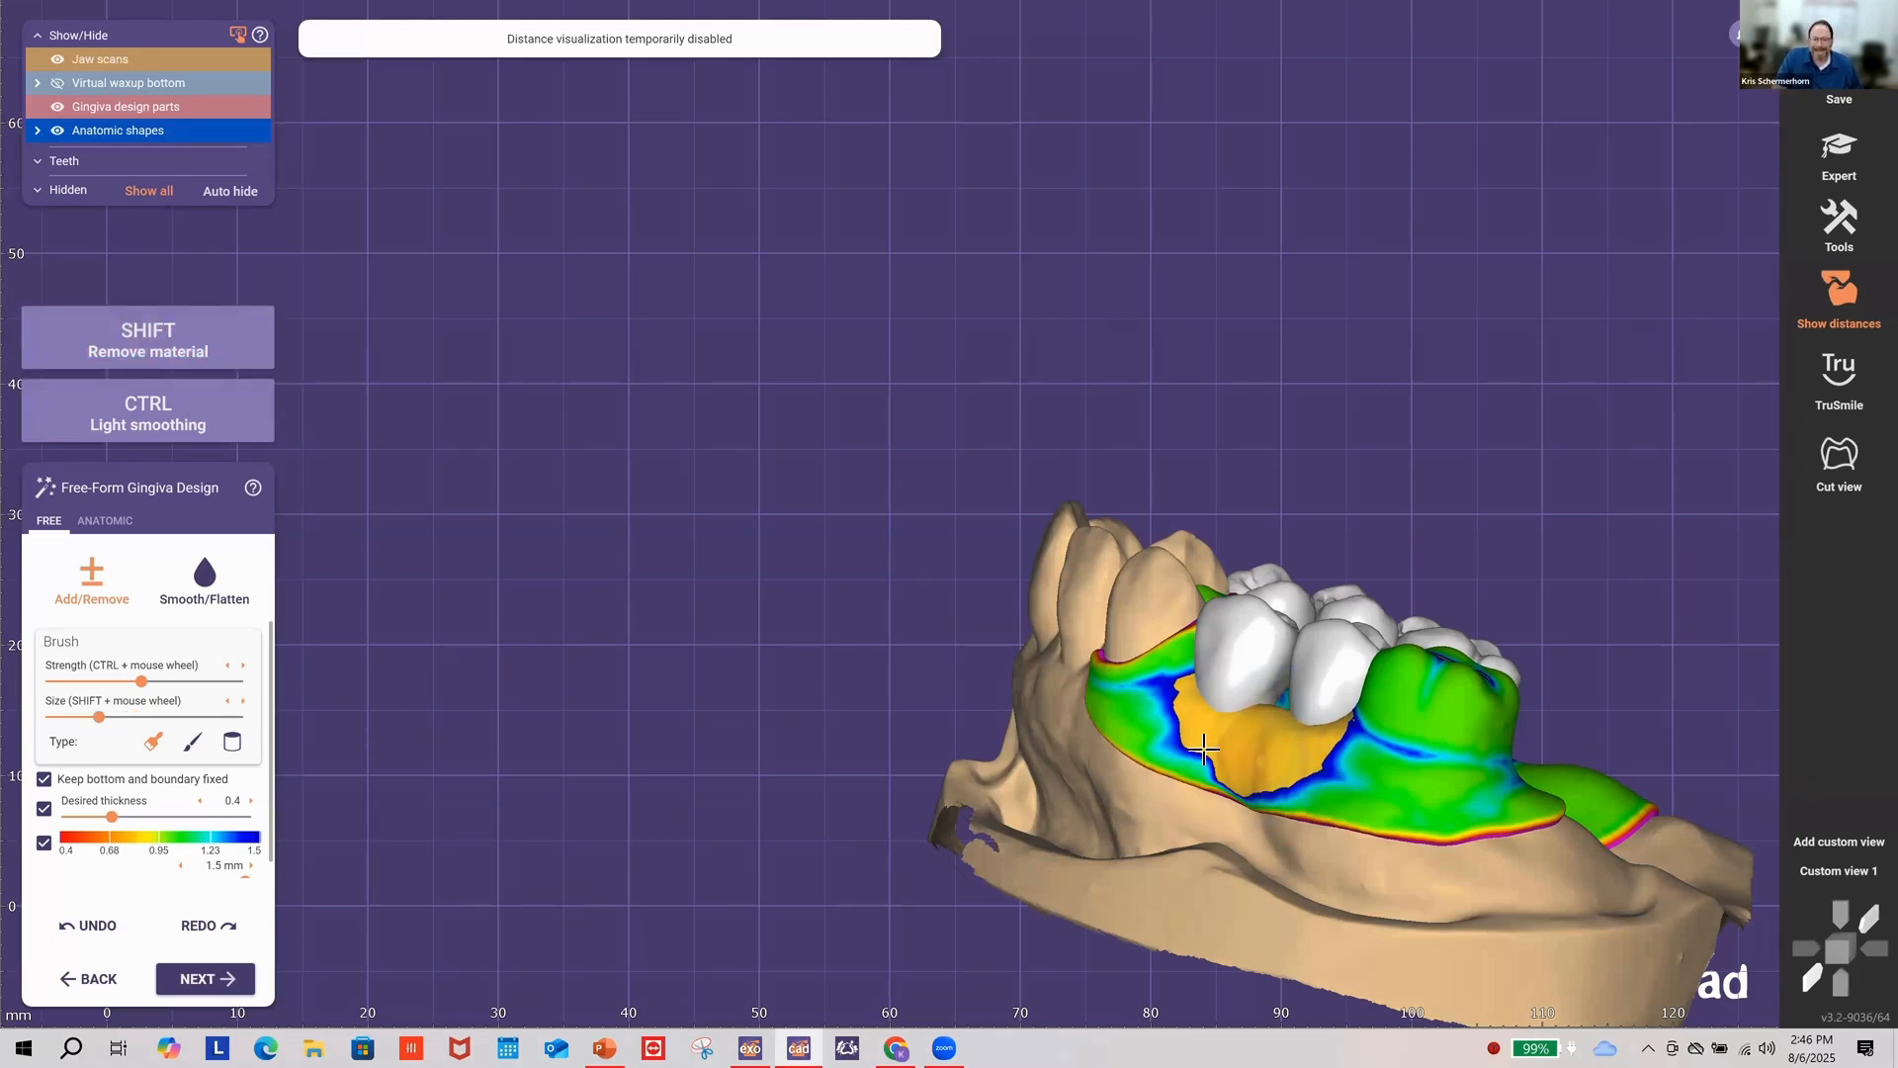
{"action": "left_click_drag", "start_coordinate": [1170, 717], "coordinate": [1181, 733]}
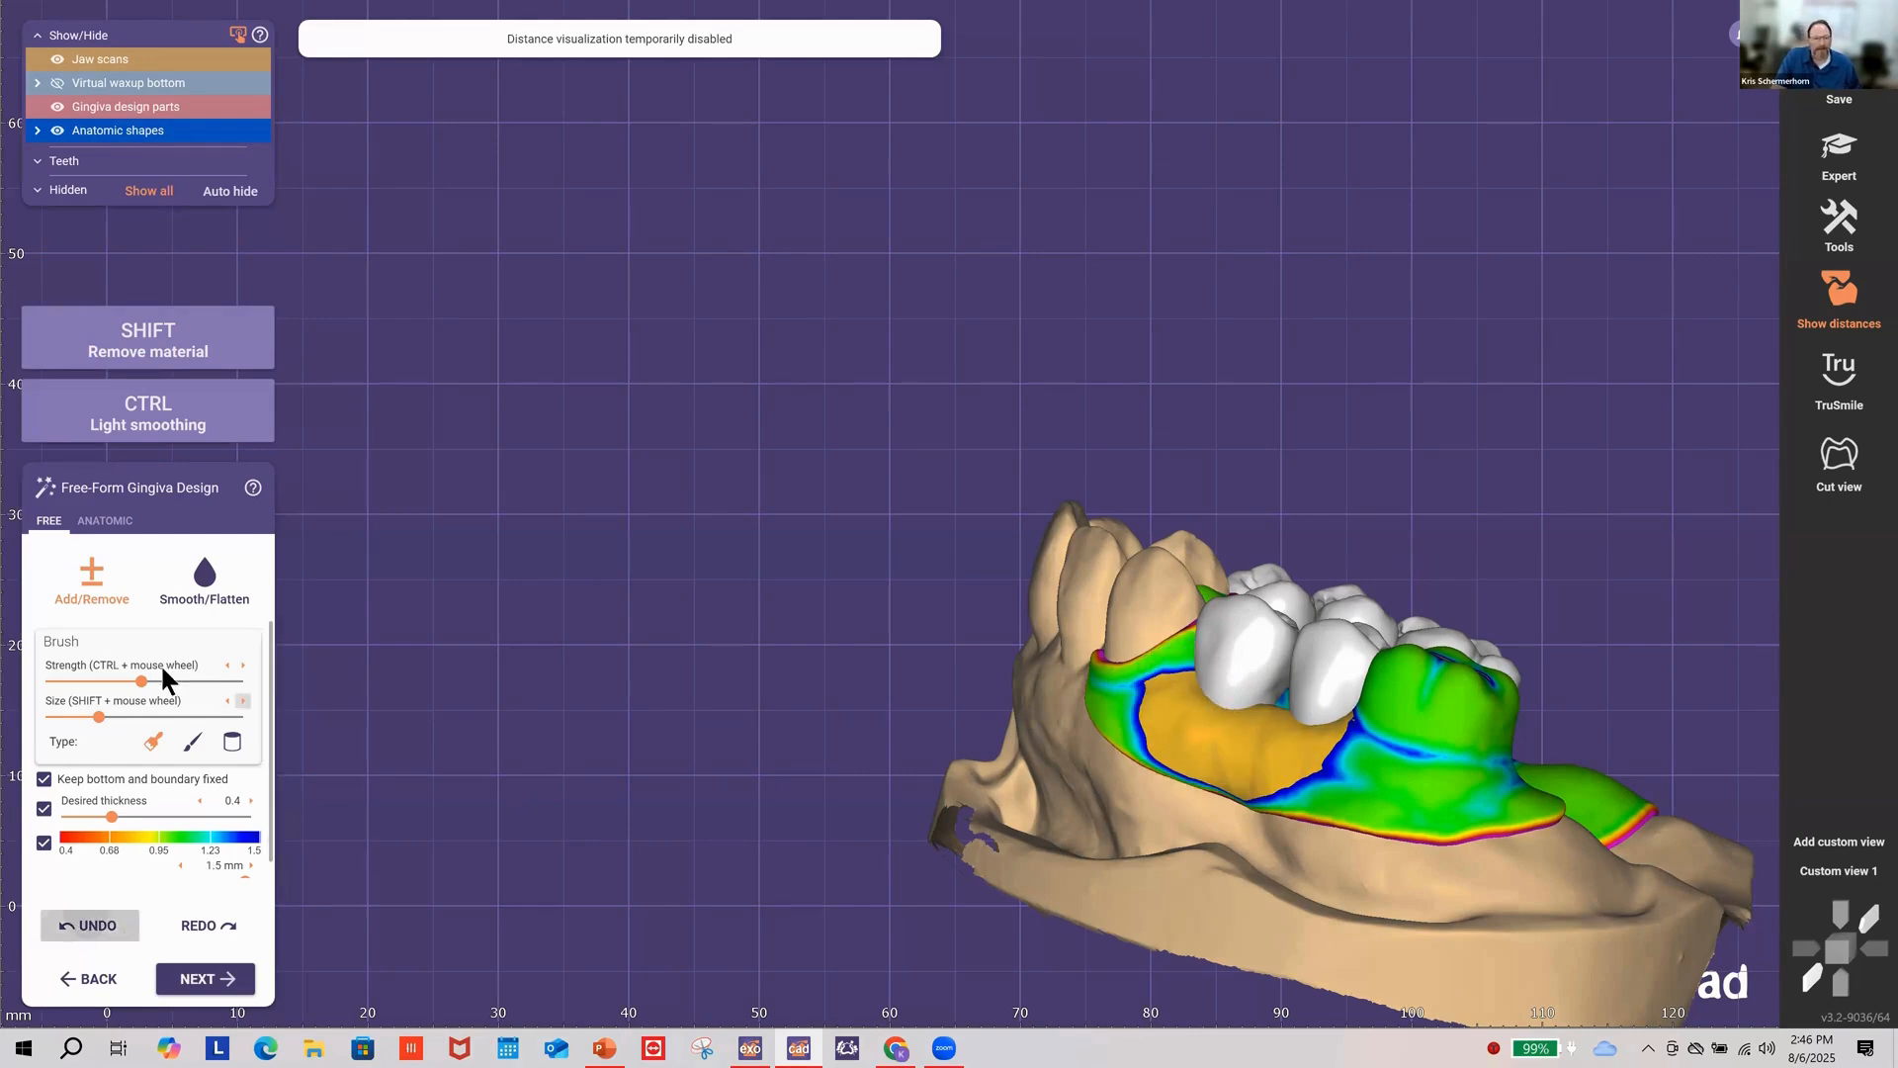
{"action": "left_click", "coordinate": [198, 588]}
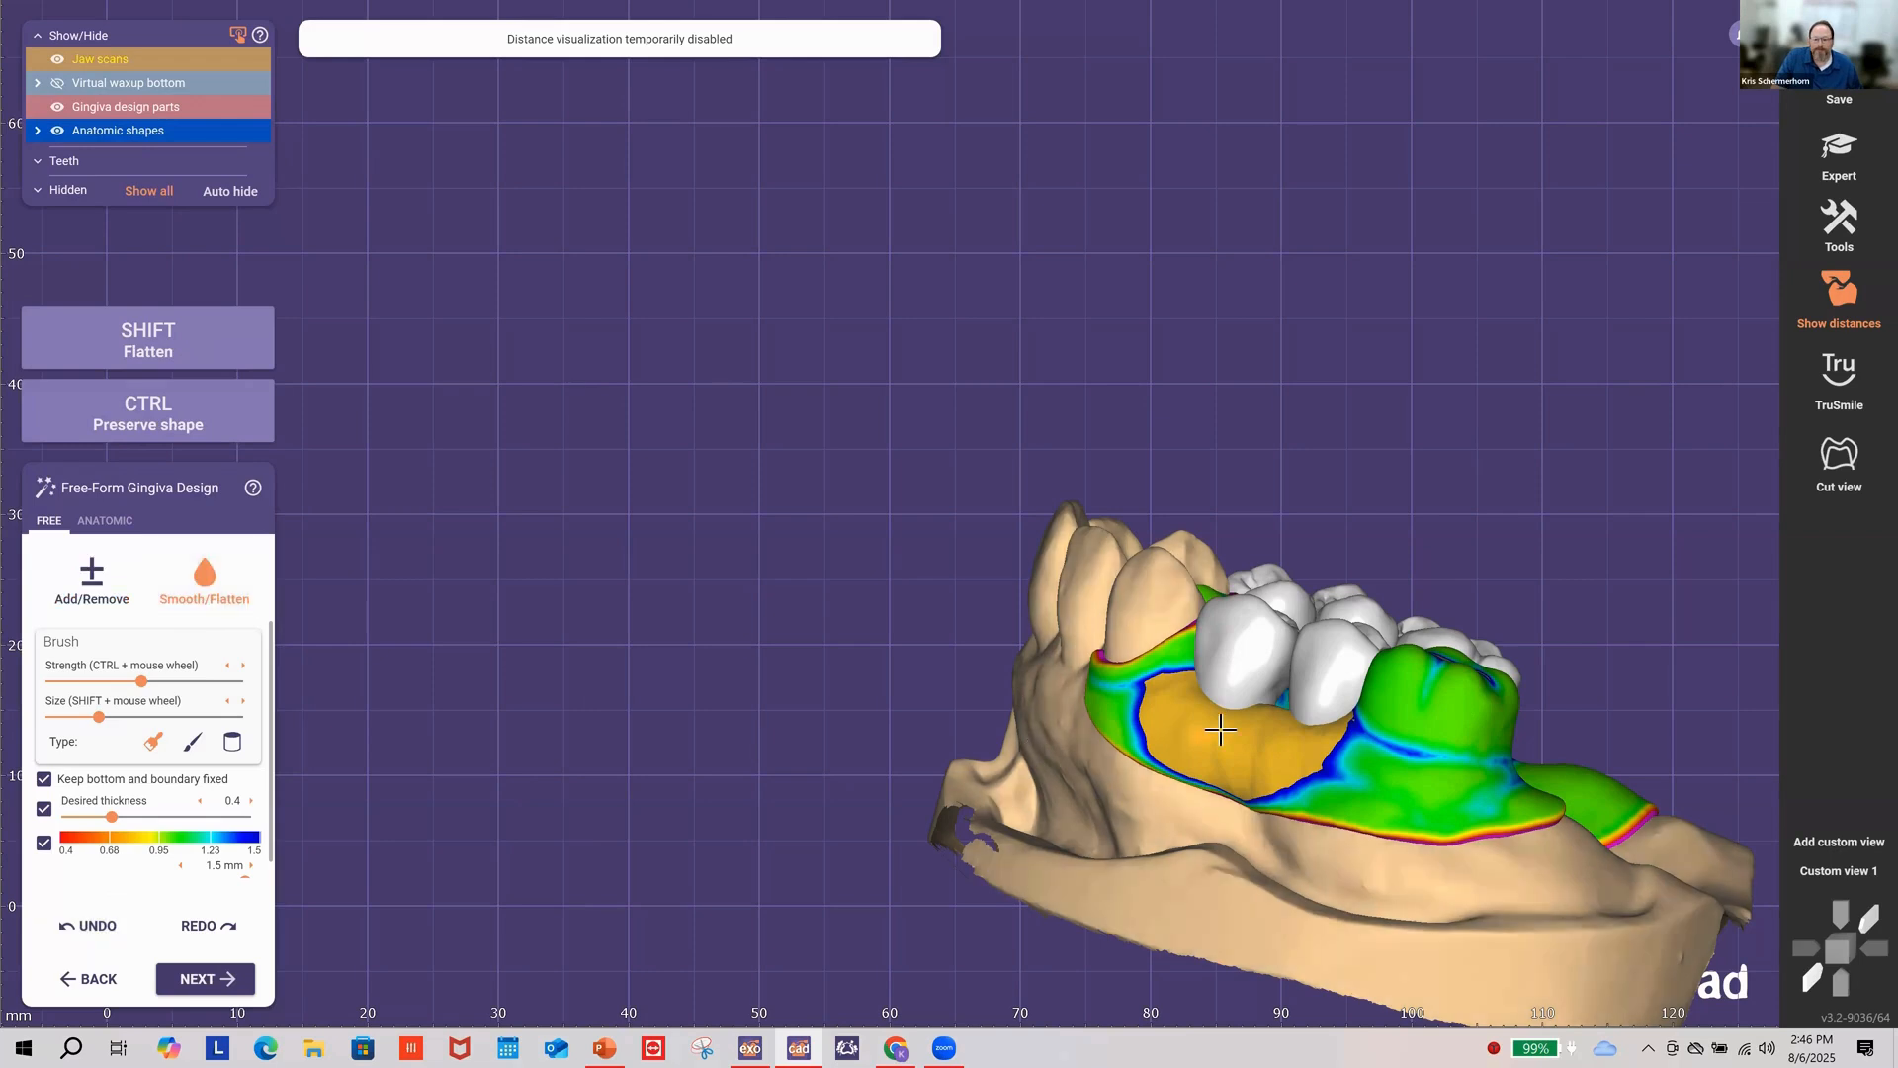
{"action": "left_click_drag", "start_coordinate": [1224, 729], "coordinate": [1334, 768]}
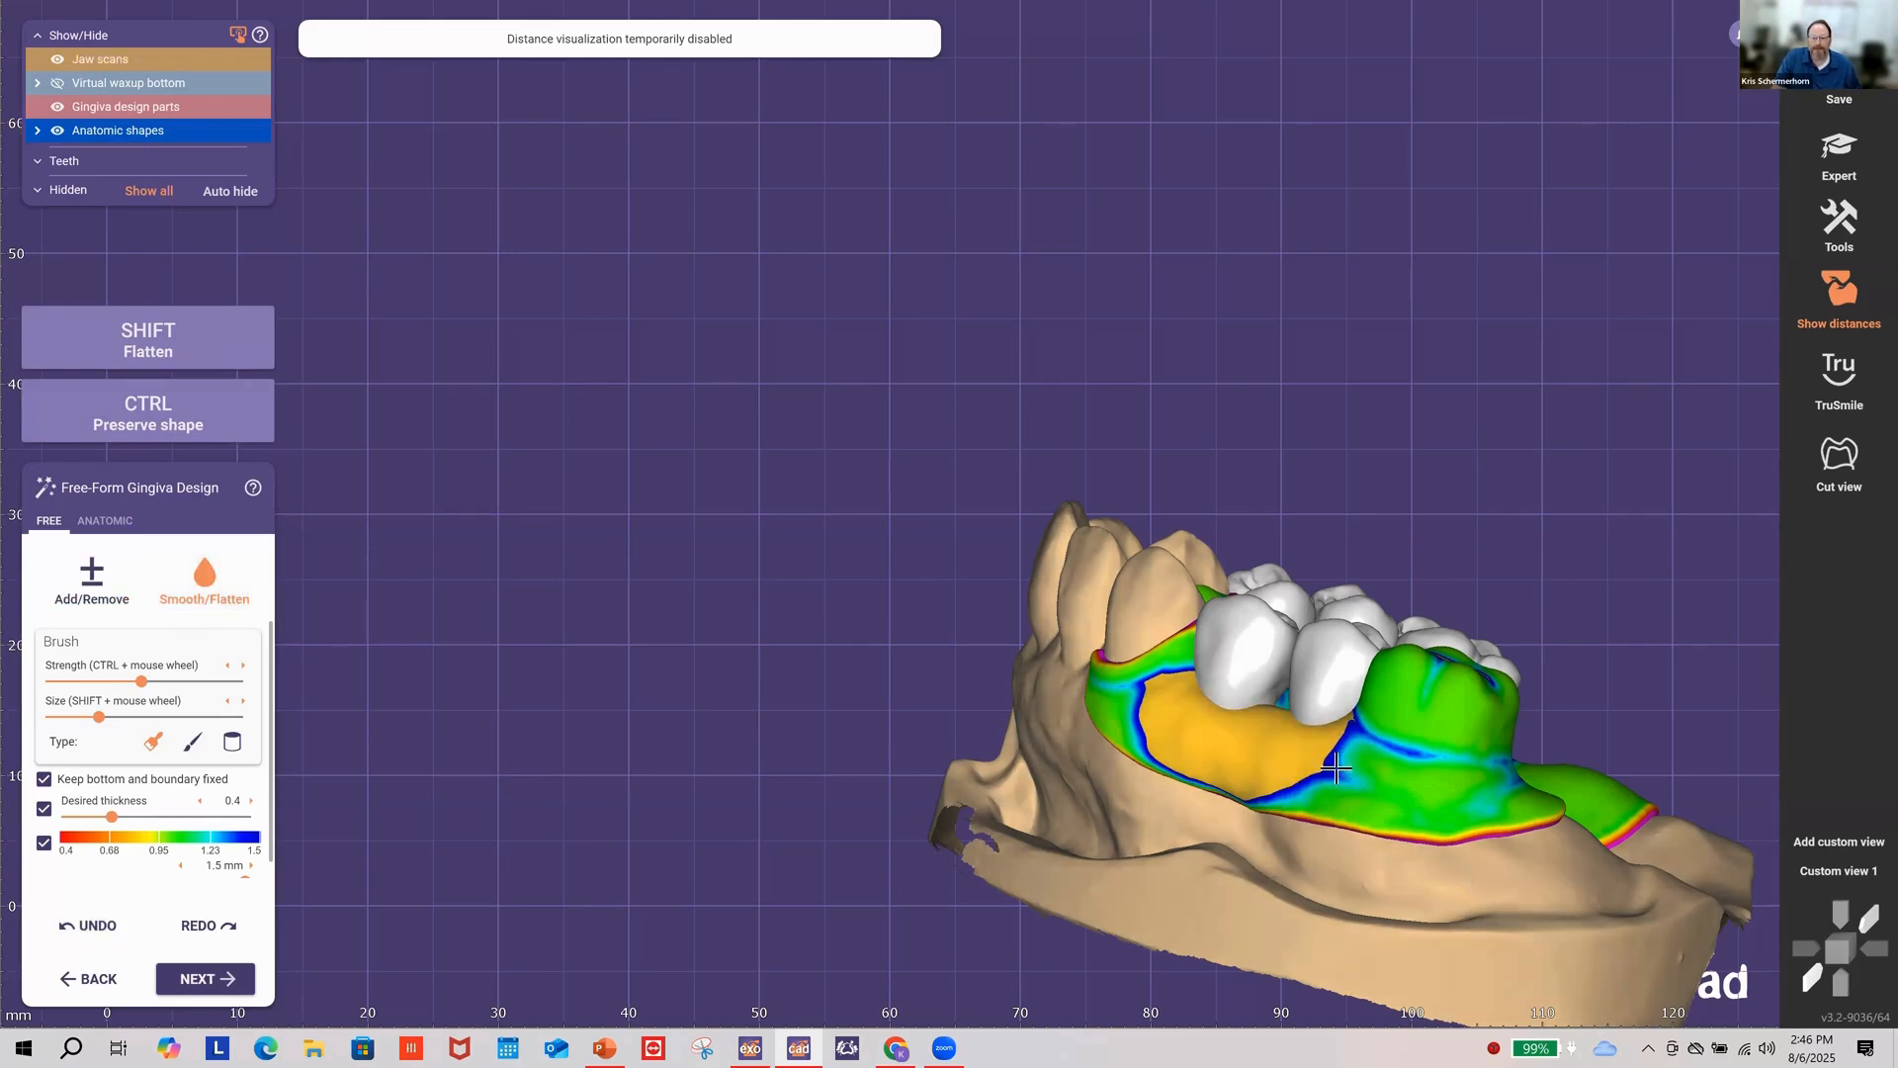
{"action": "mouse_move", "coordinate": [1335, 768]}
{"action": "right_mouse_down"}
{"action": "mouse_move", "coordinate": [1038, 766]}
{"action": "mouse_move", "coordinate": [840, 820]}
{"action": "right_mouse_up"}
Step: Switch to anatomic mode and reshape the gingiva near the premolar
{"action": "left_click", "coordinate": [117, 523]}
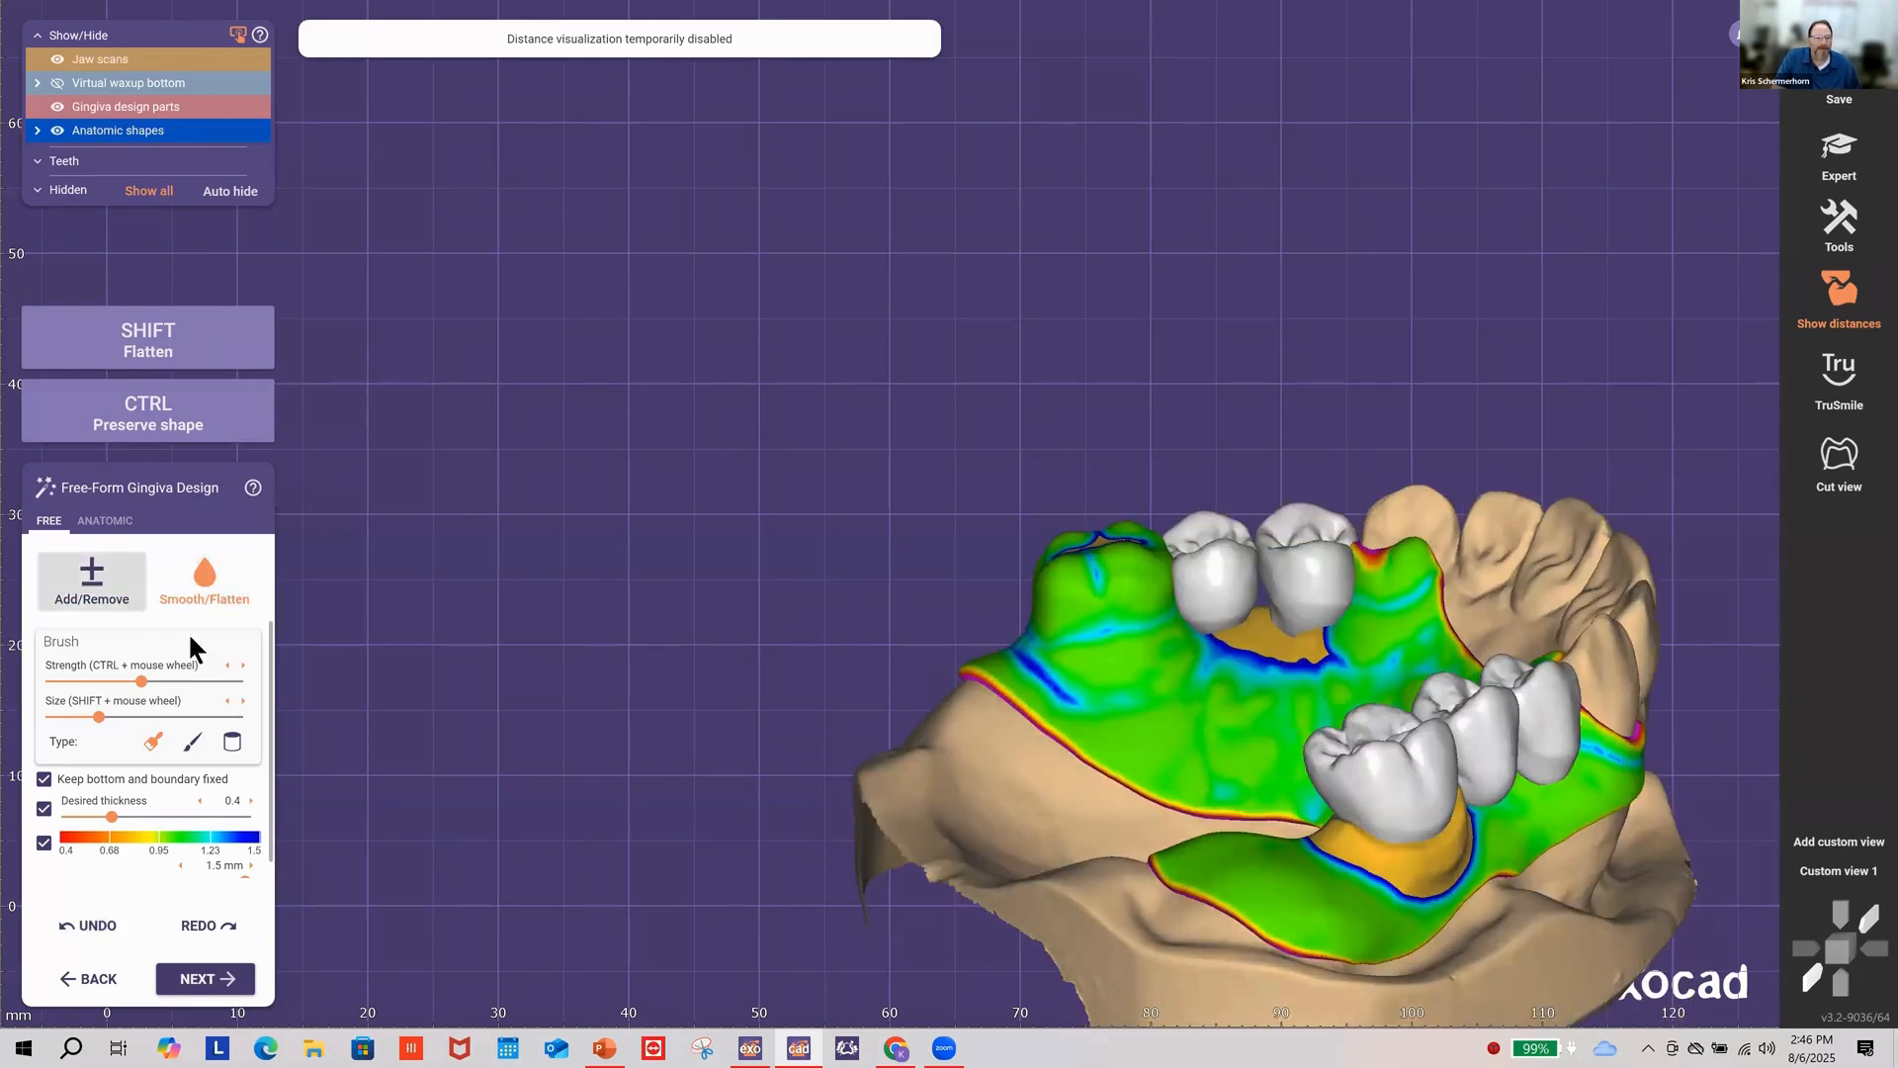
{"action": "right_click_drag", "start_coordinate": [930, 594], "coordinate": [1107, 651]}
{"action": "mouse_move", "coordinate": [1192, 666]}
{"action": "left_mouse_down"}
{"action": "mouse_move", "coordinate": [1112, 665]}
{"action": "mouse_move", "coordinate": [1193, 660]}
{"action": "mouse_move", "coordinate": [1117, 659]}
{"action": "mouse_move", "coordinate": [1178, 654]}
{"action": "left_mouse_up"}
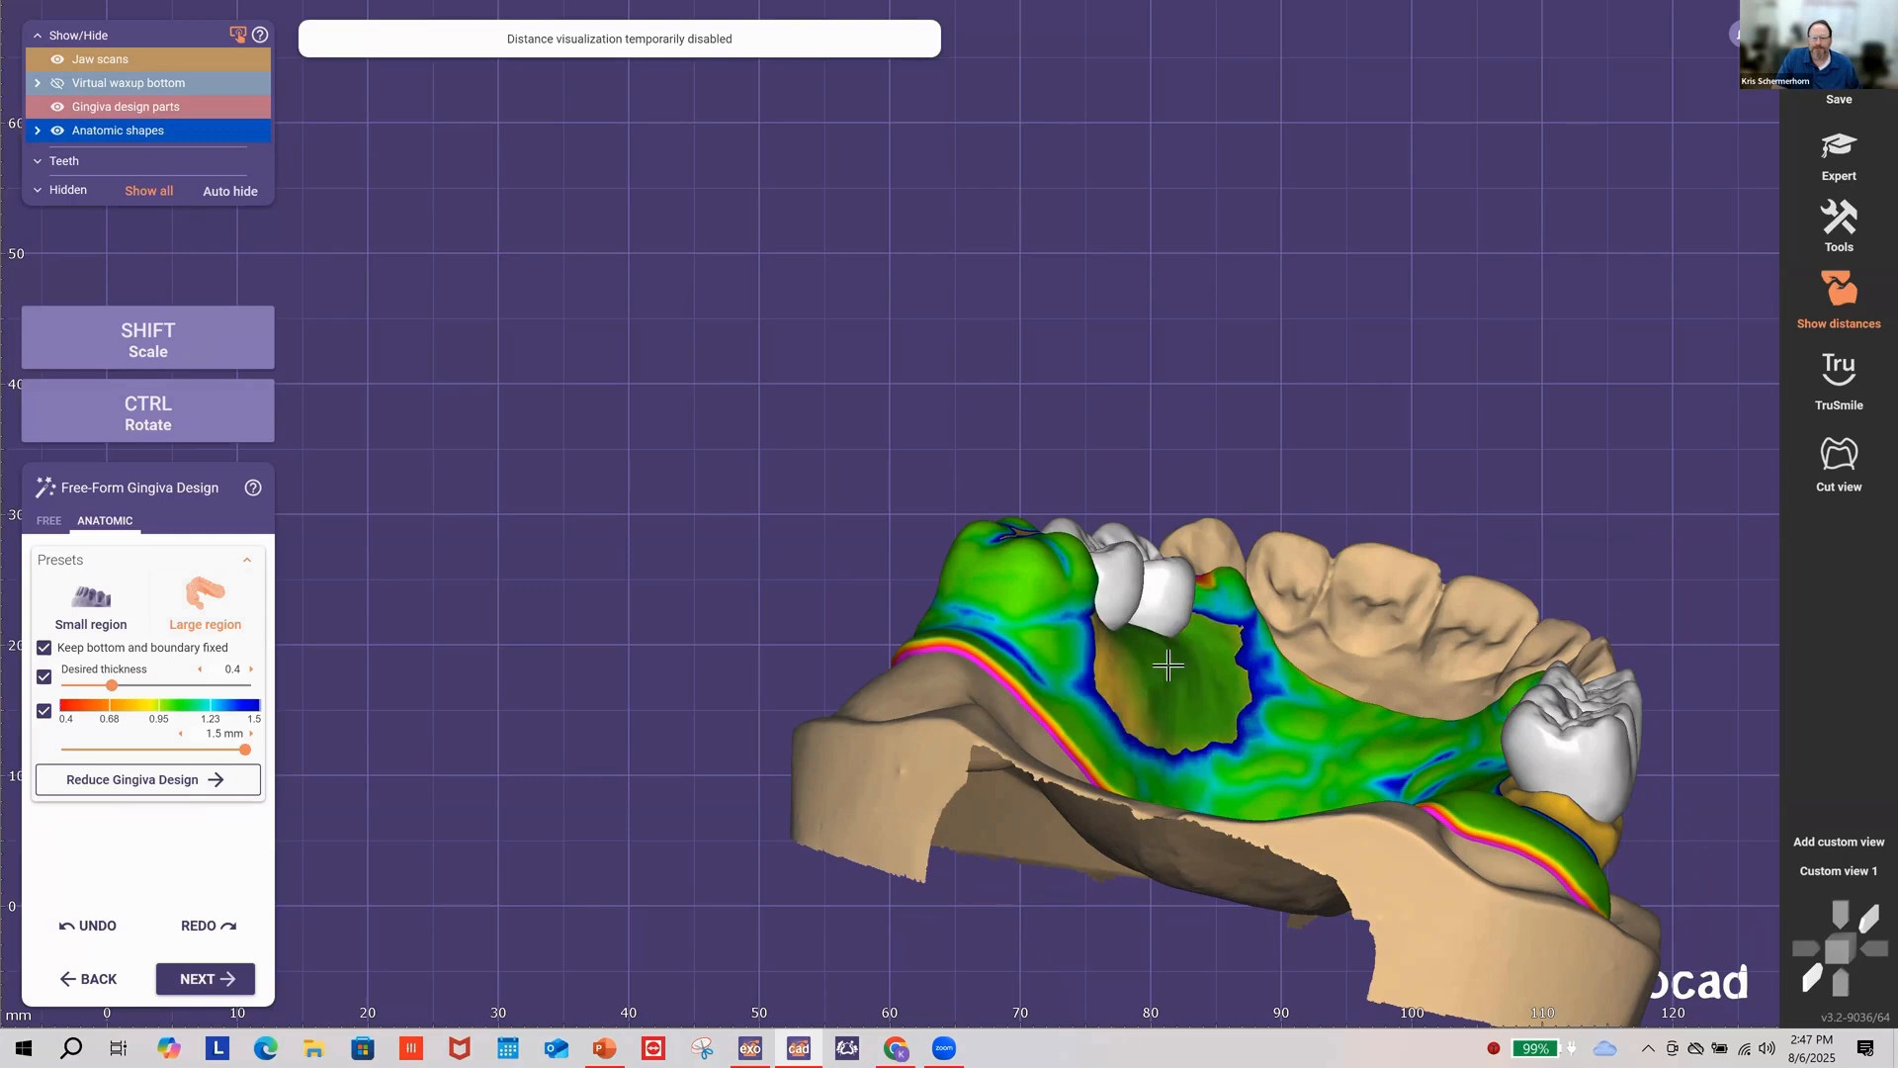
{"action": "right_click_drag", "start_coordinate": [1167, 666], "coordinate": [1287, 636]}
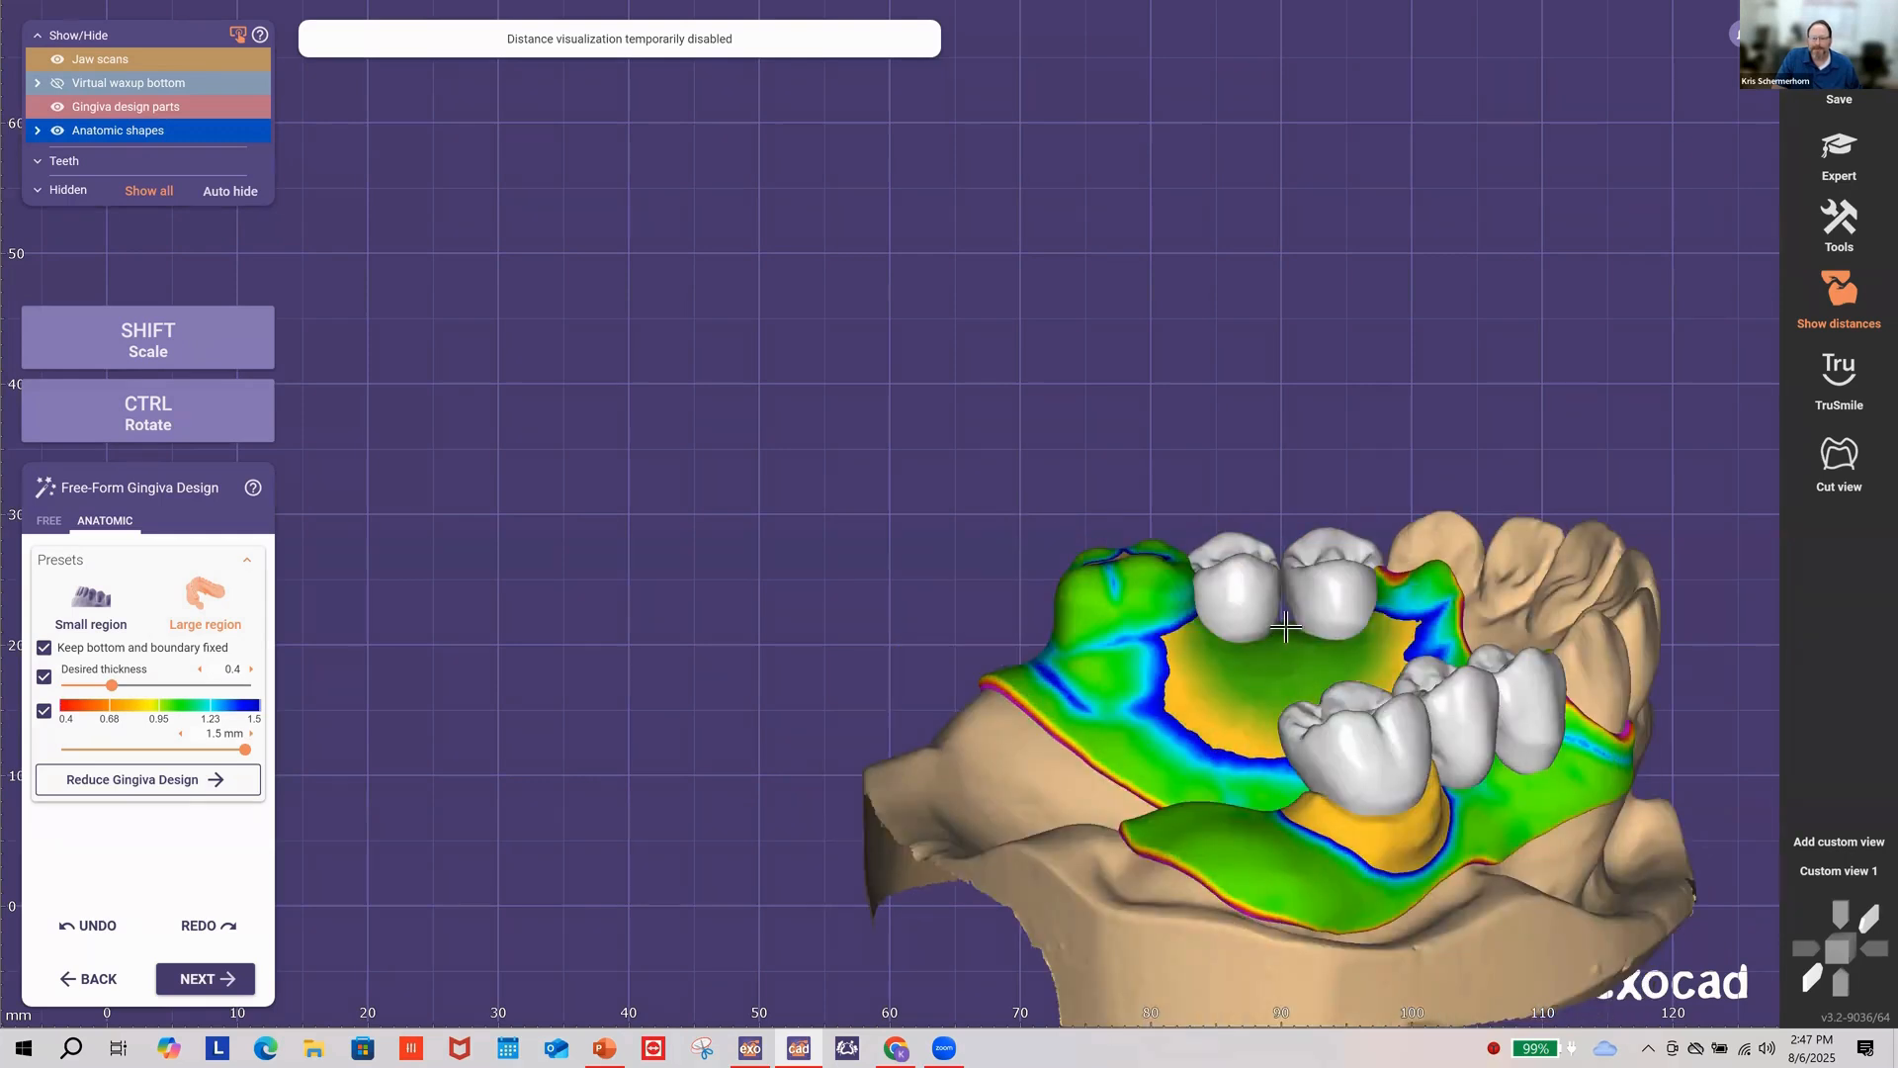
Step: Push down the gingiva near the molars and fill in under the two front teeth
{"action": "right_click_drag", "start_coordinate": [1168, 661], "coordinate": [1419, 686]}
{"action": "mouse_move", "coordinate": [1420, 687]}
{"action": "left_mouse_down"}
{"action": "mouse_move", "coordinate": [1531, 756]}
{"action": "mouse_move", "coordinate": [1414, 697]}
{"action": "mouse_move", "coordinate": [1374, 651]}
{"action": "mouse_move", "coordinate": [1331, 648]}
{"action": "mouse_move", "coordinate": [1352, 655]}
{"action": "left_mouse_up"}
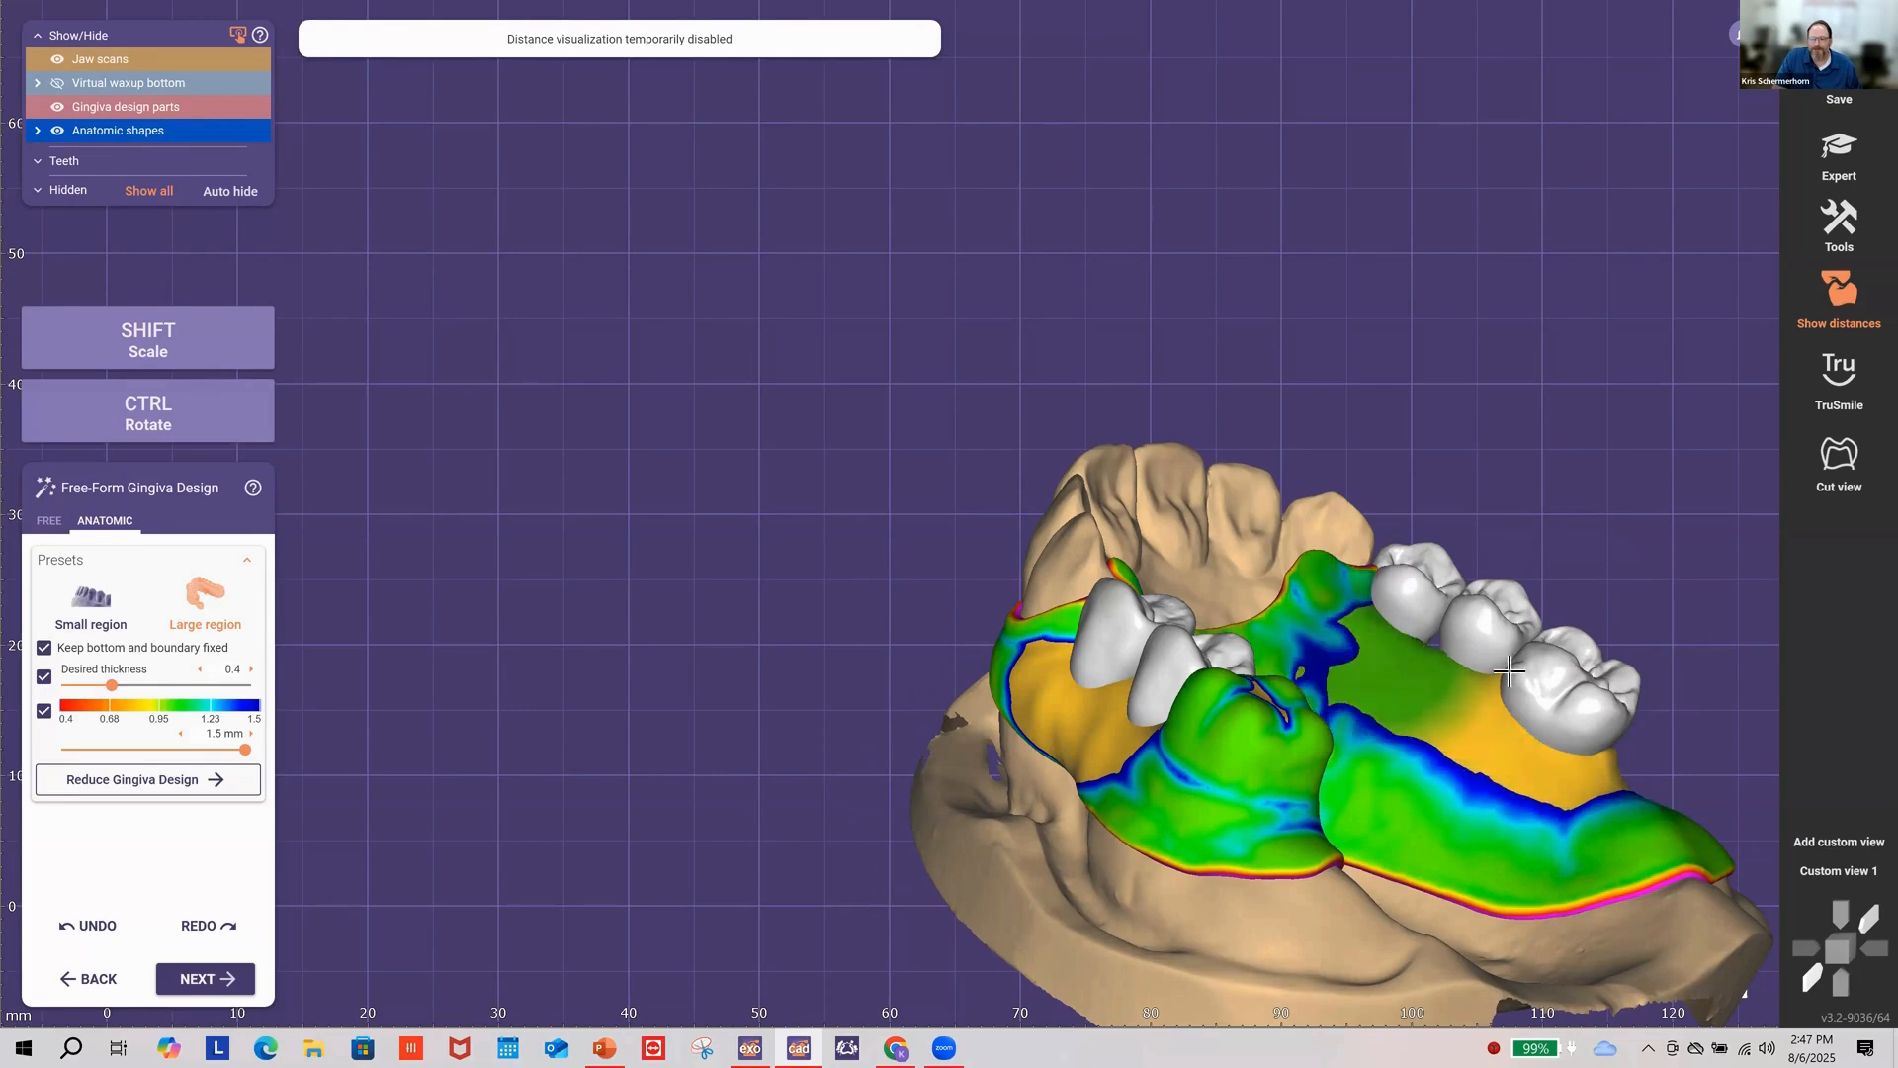
{"action": "right_click_drag", "start_coordinate": [1528, 672], "coordinate": [1301, 603]}
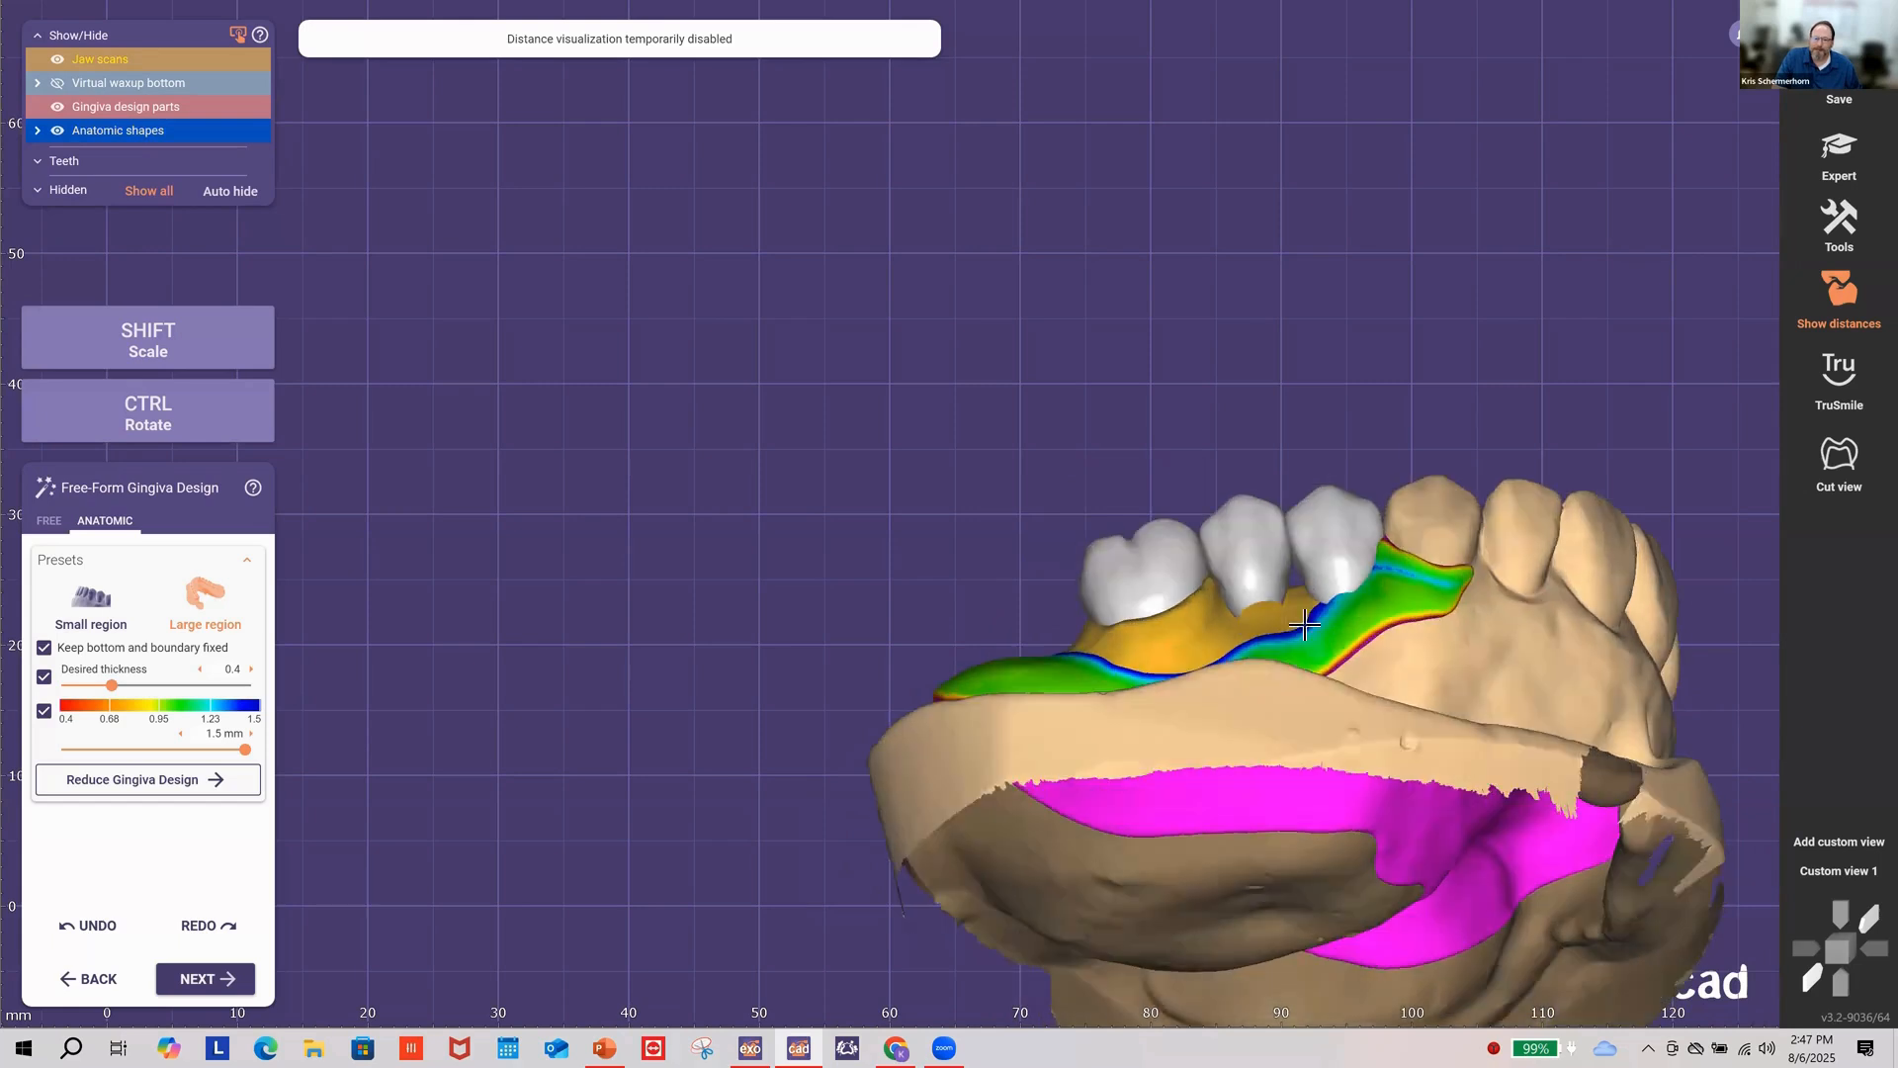
{"action": "mouse_move", "coordinate": [1298, 601]}
{"action": "left_mouse_down"}
{"action": "mouse_move", "coordinate": [1354, 588]}
{"action": "mouse_move", "coordinate": [1192, 625]}
{"action": "mouse_move", "coordinate": [1246, 605]}
{"action": "mouse_move", "coordinate": [1241, 620]}
{"action": "left_mouse_up"}
Step: Raise and thicken the gingiva margin under the middle and left front teeth
{"action": "scroll", "coordinate": [1246, 611], "scroll_direction": "up", "scroll_amount": 3}
{"action": "mouse_move", "coordinate": [1088, 643]}
{"action": "left_mouse_down"}
{"action": "mouse_move", "coordinate": [1136, 633]}
{"action": "mouse_move", "coordinate": [1108, 635]}
{"action": "left_mouse_up"}
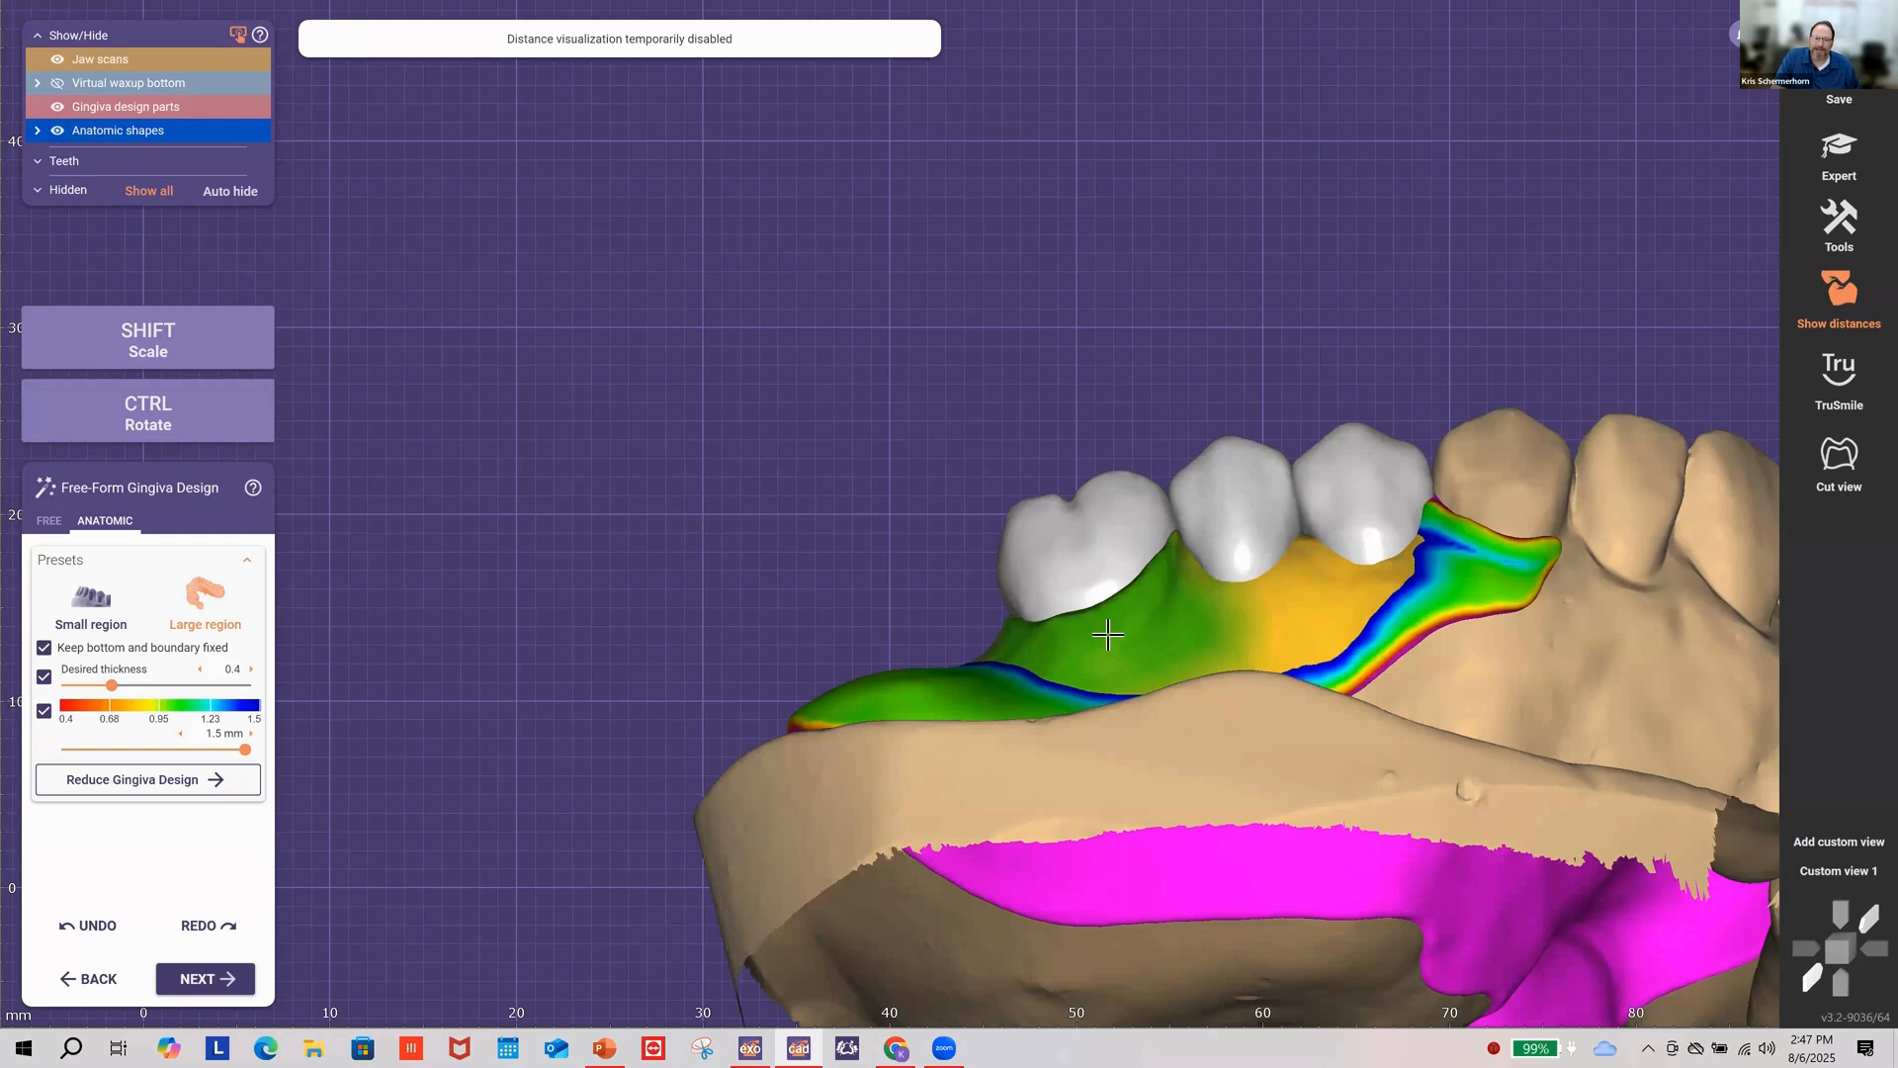
{"action": "mouse_move", "coordinate": [1108, 634]}
{"action": "right_mouse_down"}
{"action": "mouse_move", "coordinate": [768, 741]}
{"action": "mouse_move", "coordinate": [835, 746]}
{"action": "right_mouse_up"}
{"action": "left_click_drag", "start_coordinate": [835, 746], "coordinate": [1028, 725]}
{"action": "right_click_drag", "start_coordinate": [997, 723], "coordinate": [1195, 805]}
{"action": "right_click_drag", "start_coordinate": [1179, 805], "coordinate": [890, 803]}
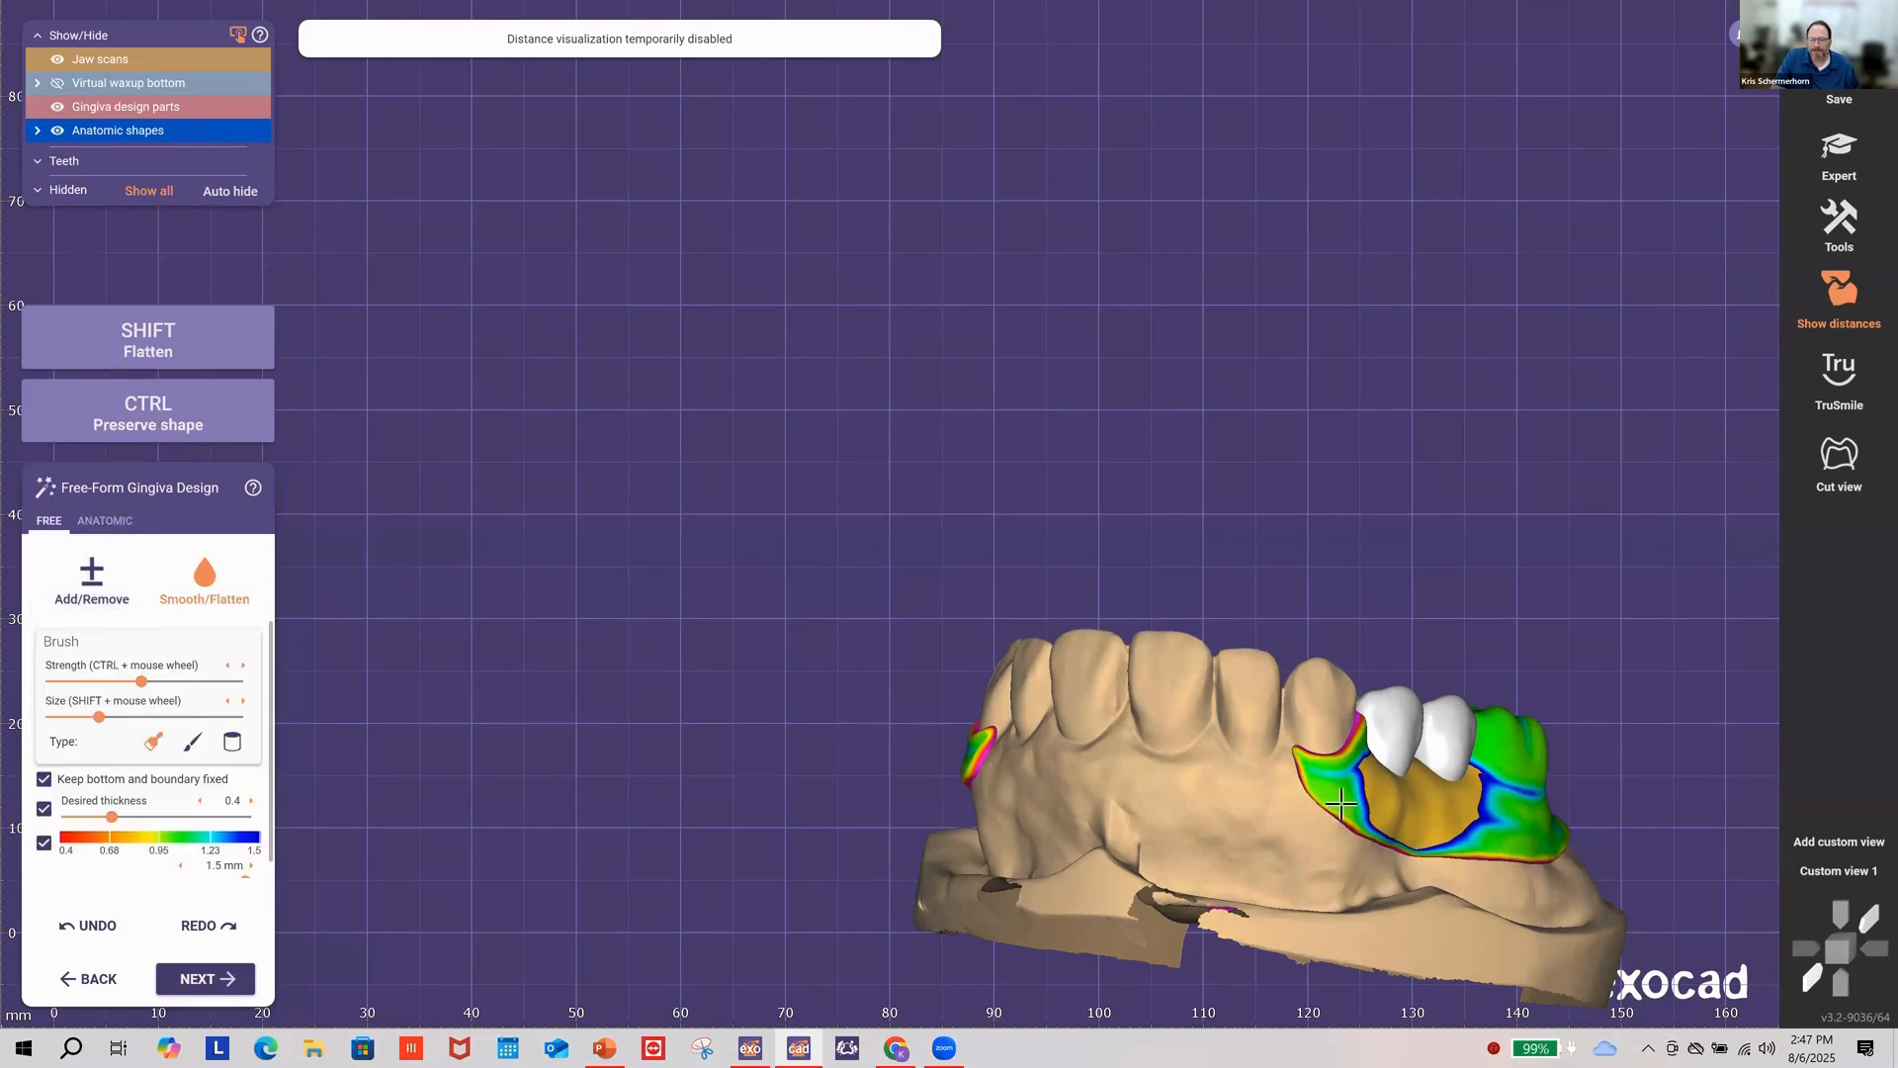
Step: Review the smoothed posterior gingiva from several angles and set the brush to Add/Remove
{"action": "right_click_drag", "start_coordinate": [1341, 804], "coordinate": [1267, 816]}
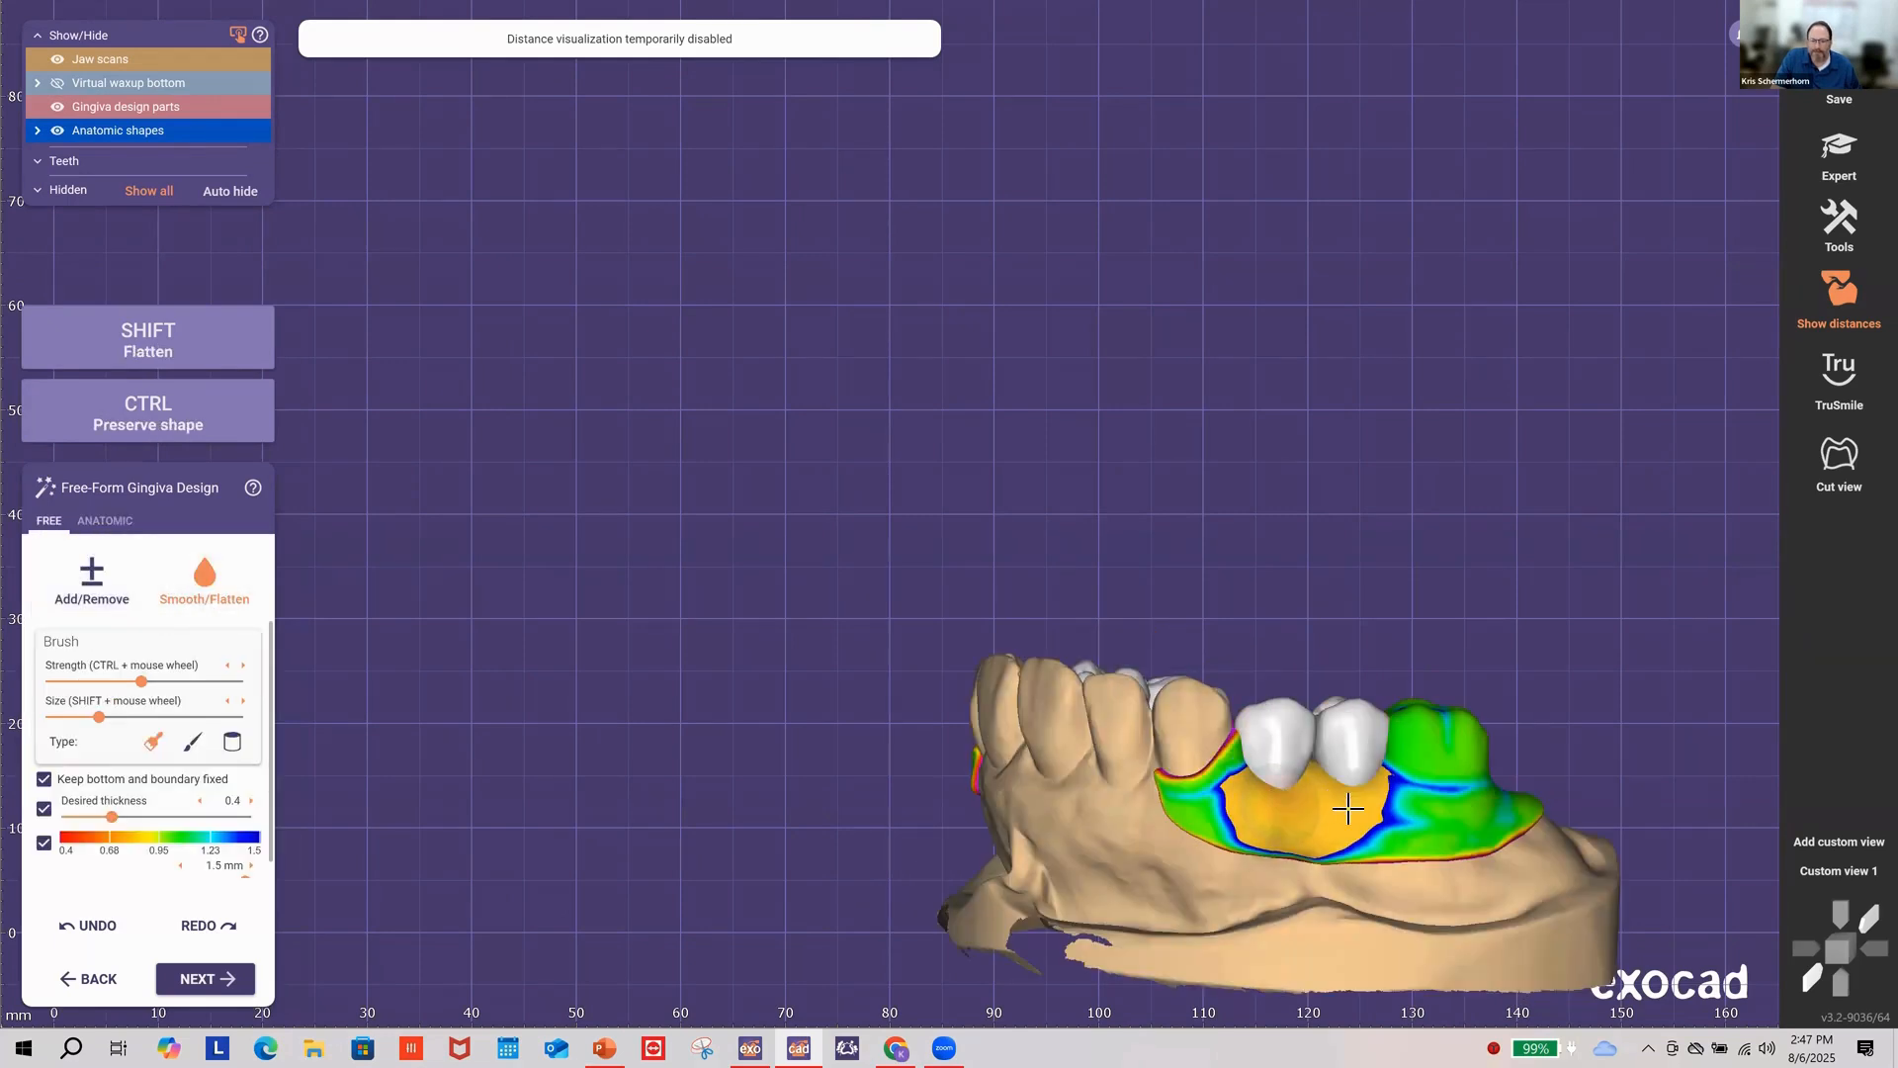
{"action": "right_click_drag", "start_coordinate": [1454, 791], "coordinate": [1270, 747]}
{"action": "scroll", "coordinate": [1214, 757], "scroll_direction": "up", "scroll_amount": 3}
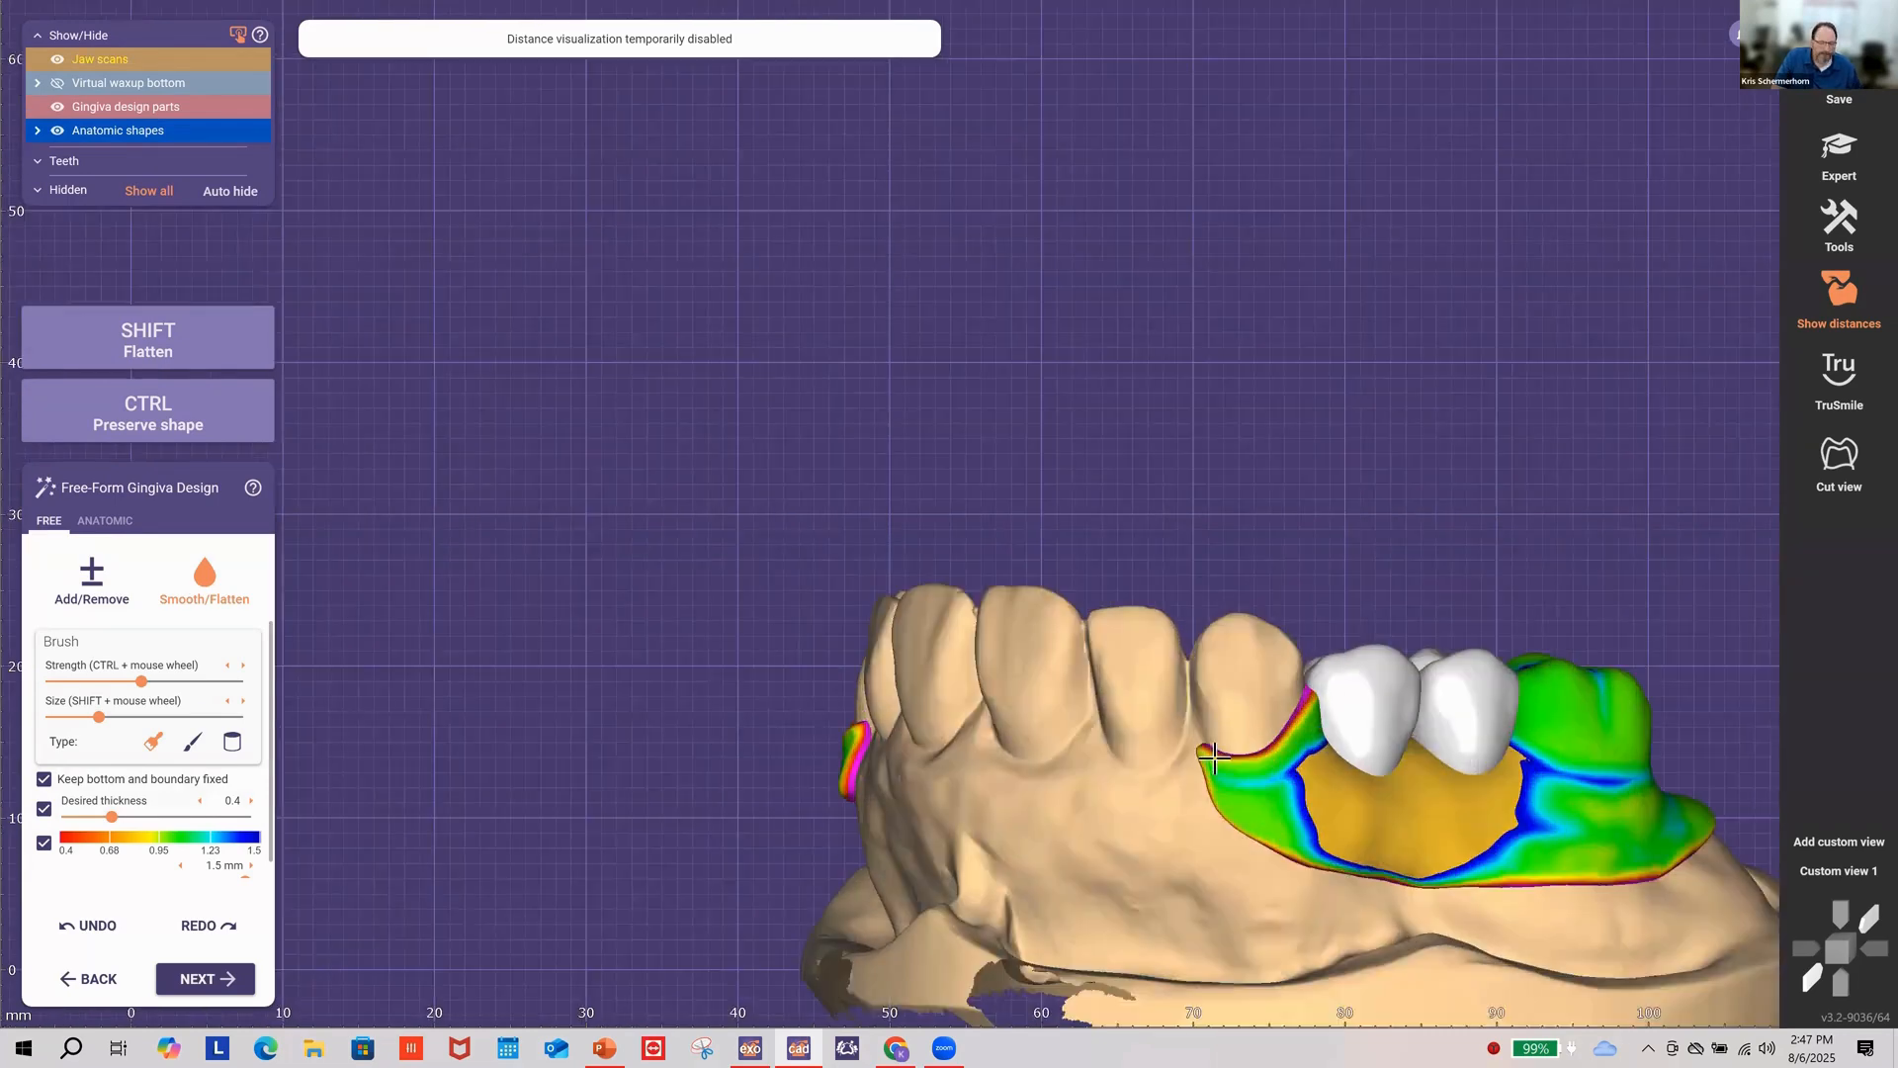
{"action": "scroll", "coordinate": [1213, 758], "scroll_direction": "down", "scroll_amount": 2, "text": "shift"}
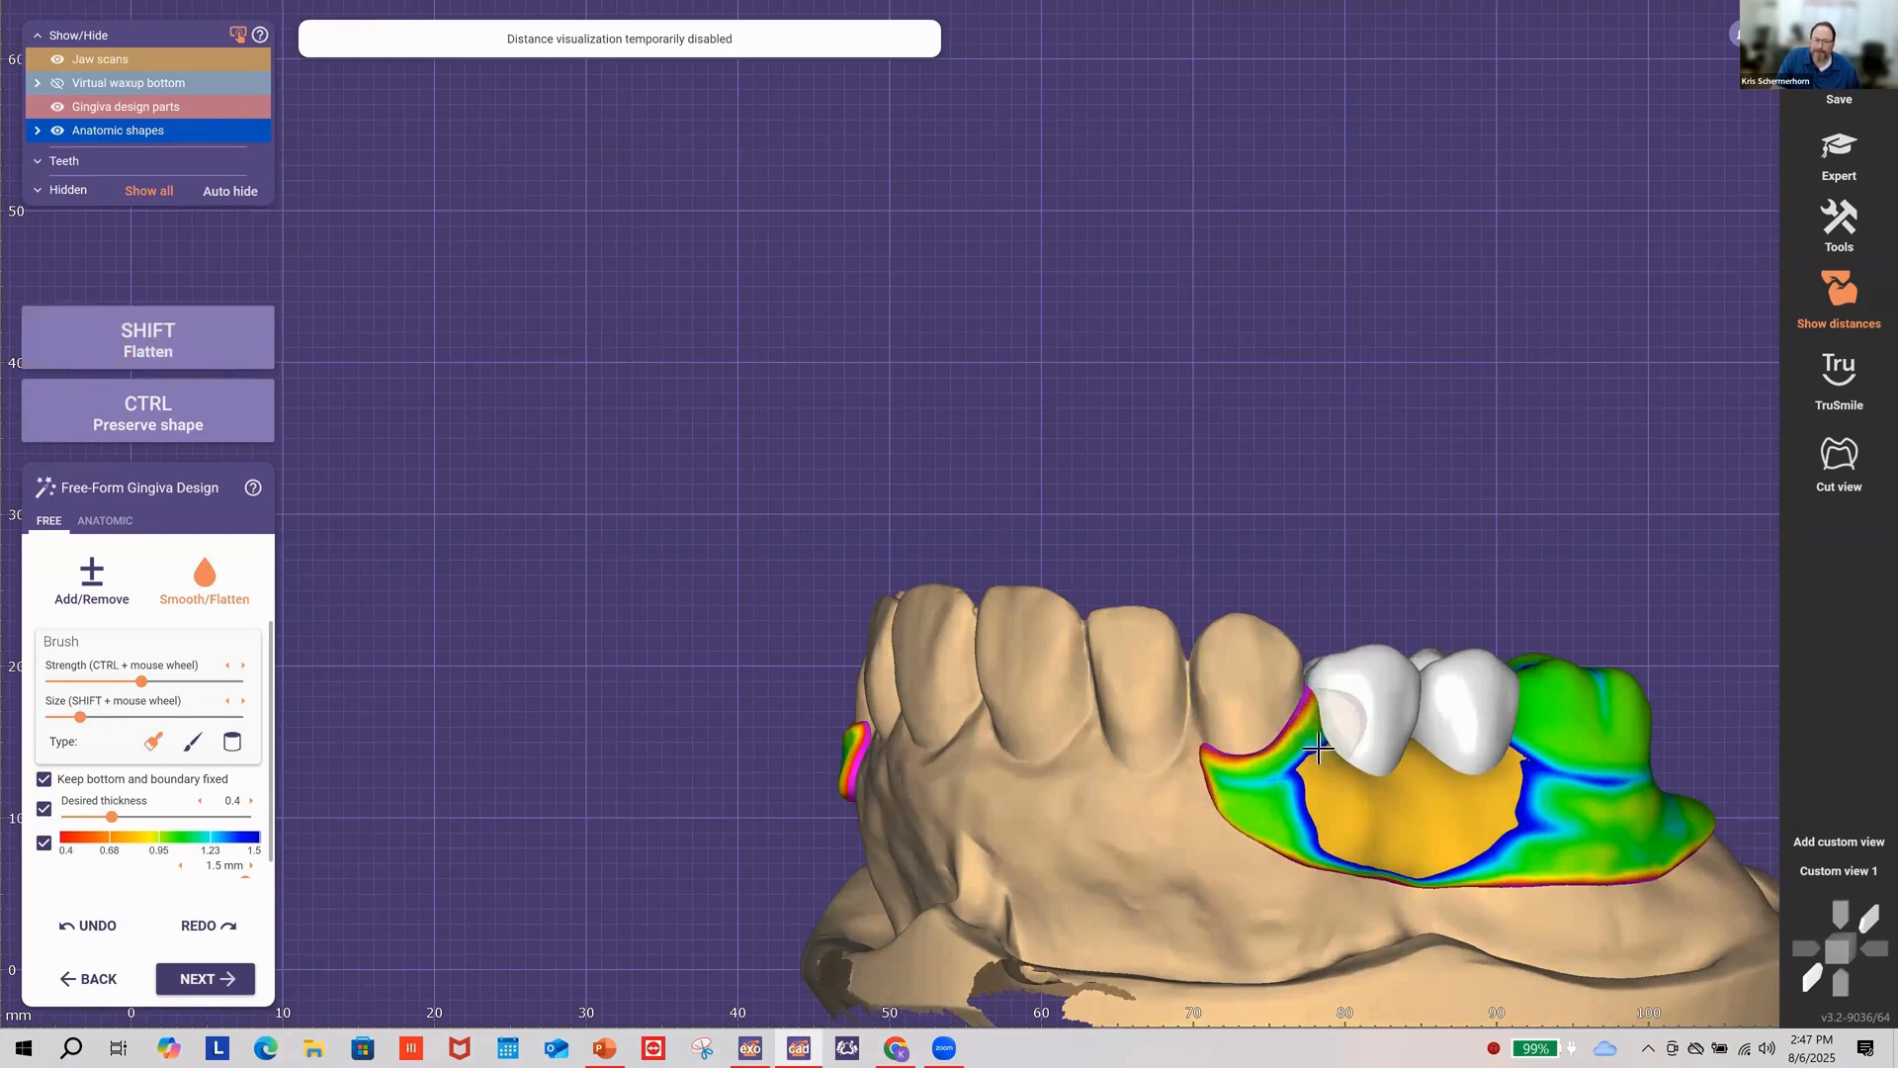
{"action": "right_click_drag", "start_coordinate": [1544, 795], "coordinate": [1222, 774]}
{"action": "scroll", "coordinate": [1222, 774], "scroll_direction": "up", "scroll_amount": 4, "text": "shift"}
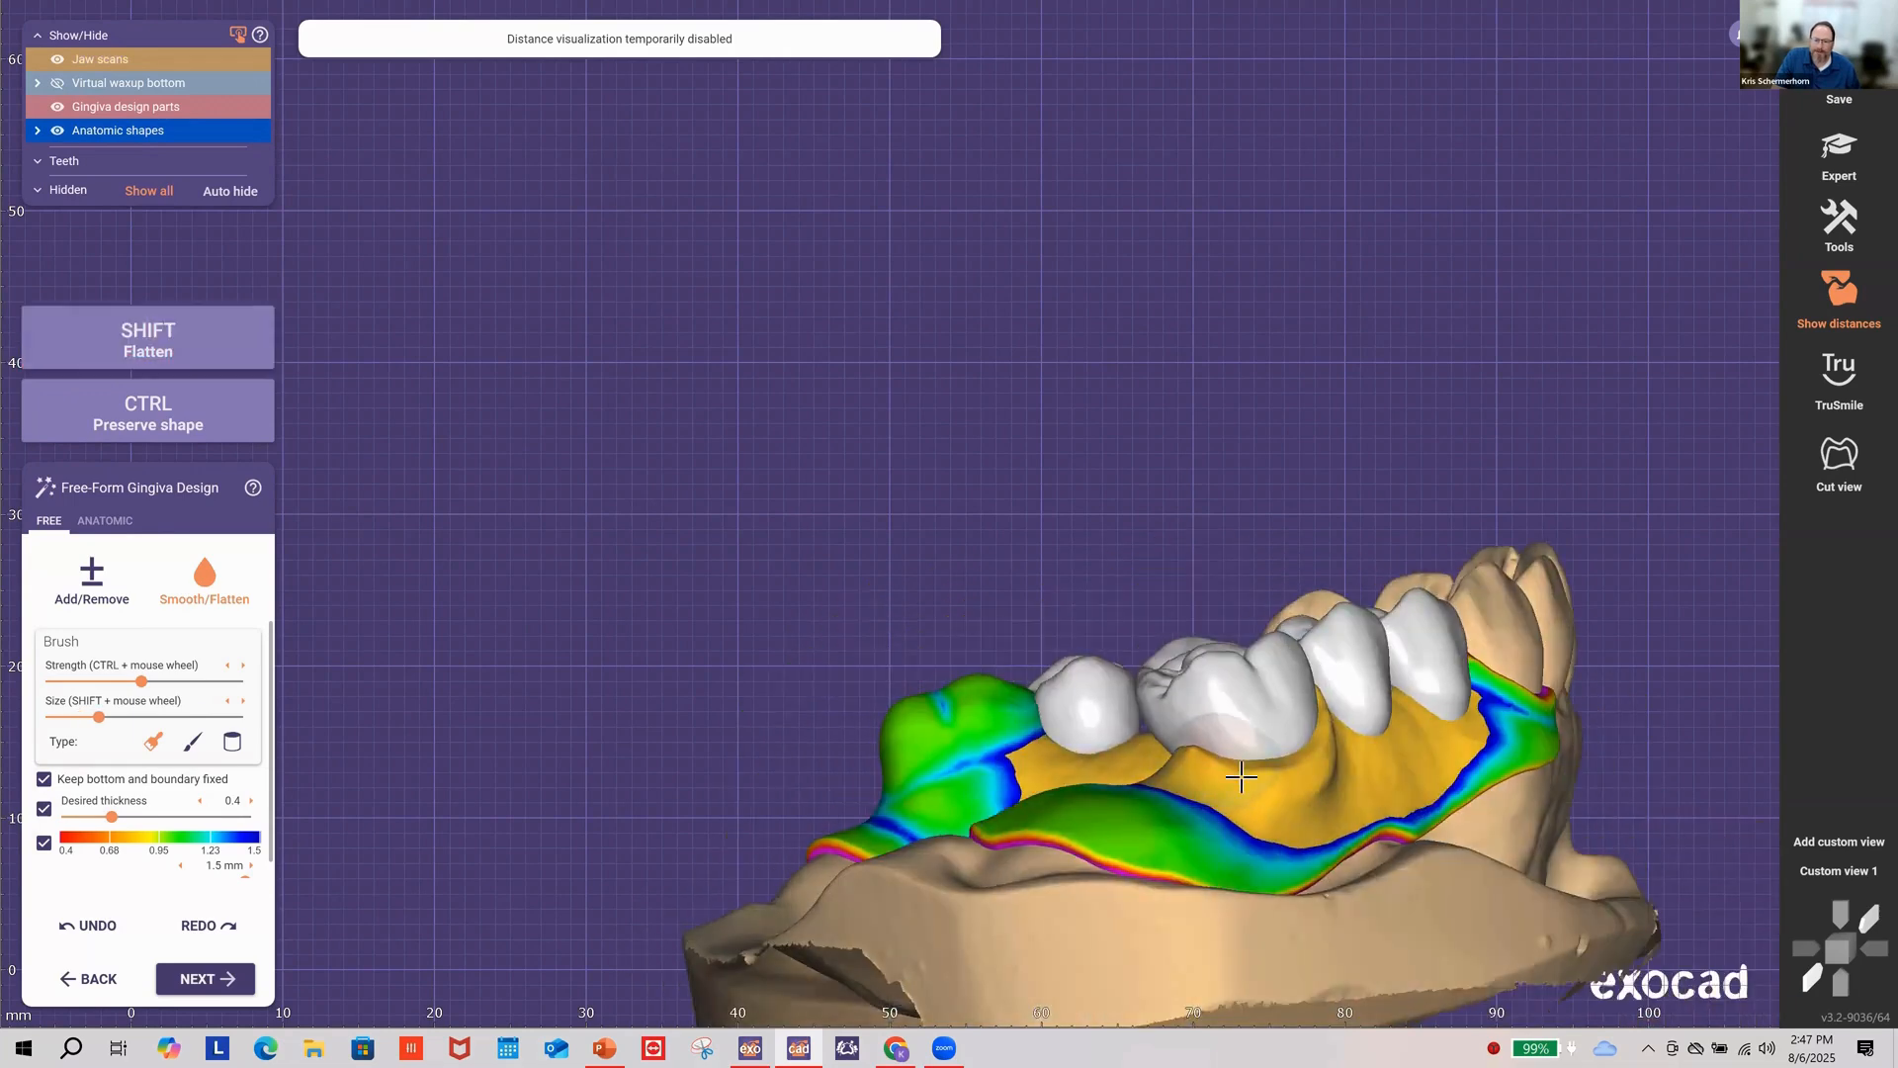
{"action": "right_click_drag", "start_coordinate": [1351, 740], "coordinate": [1241, 734]}
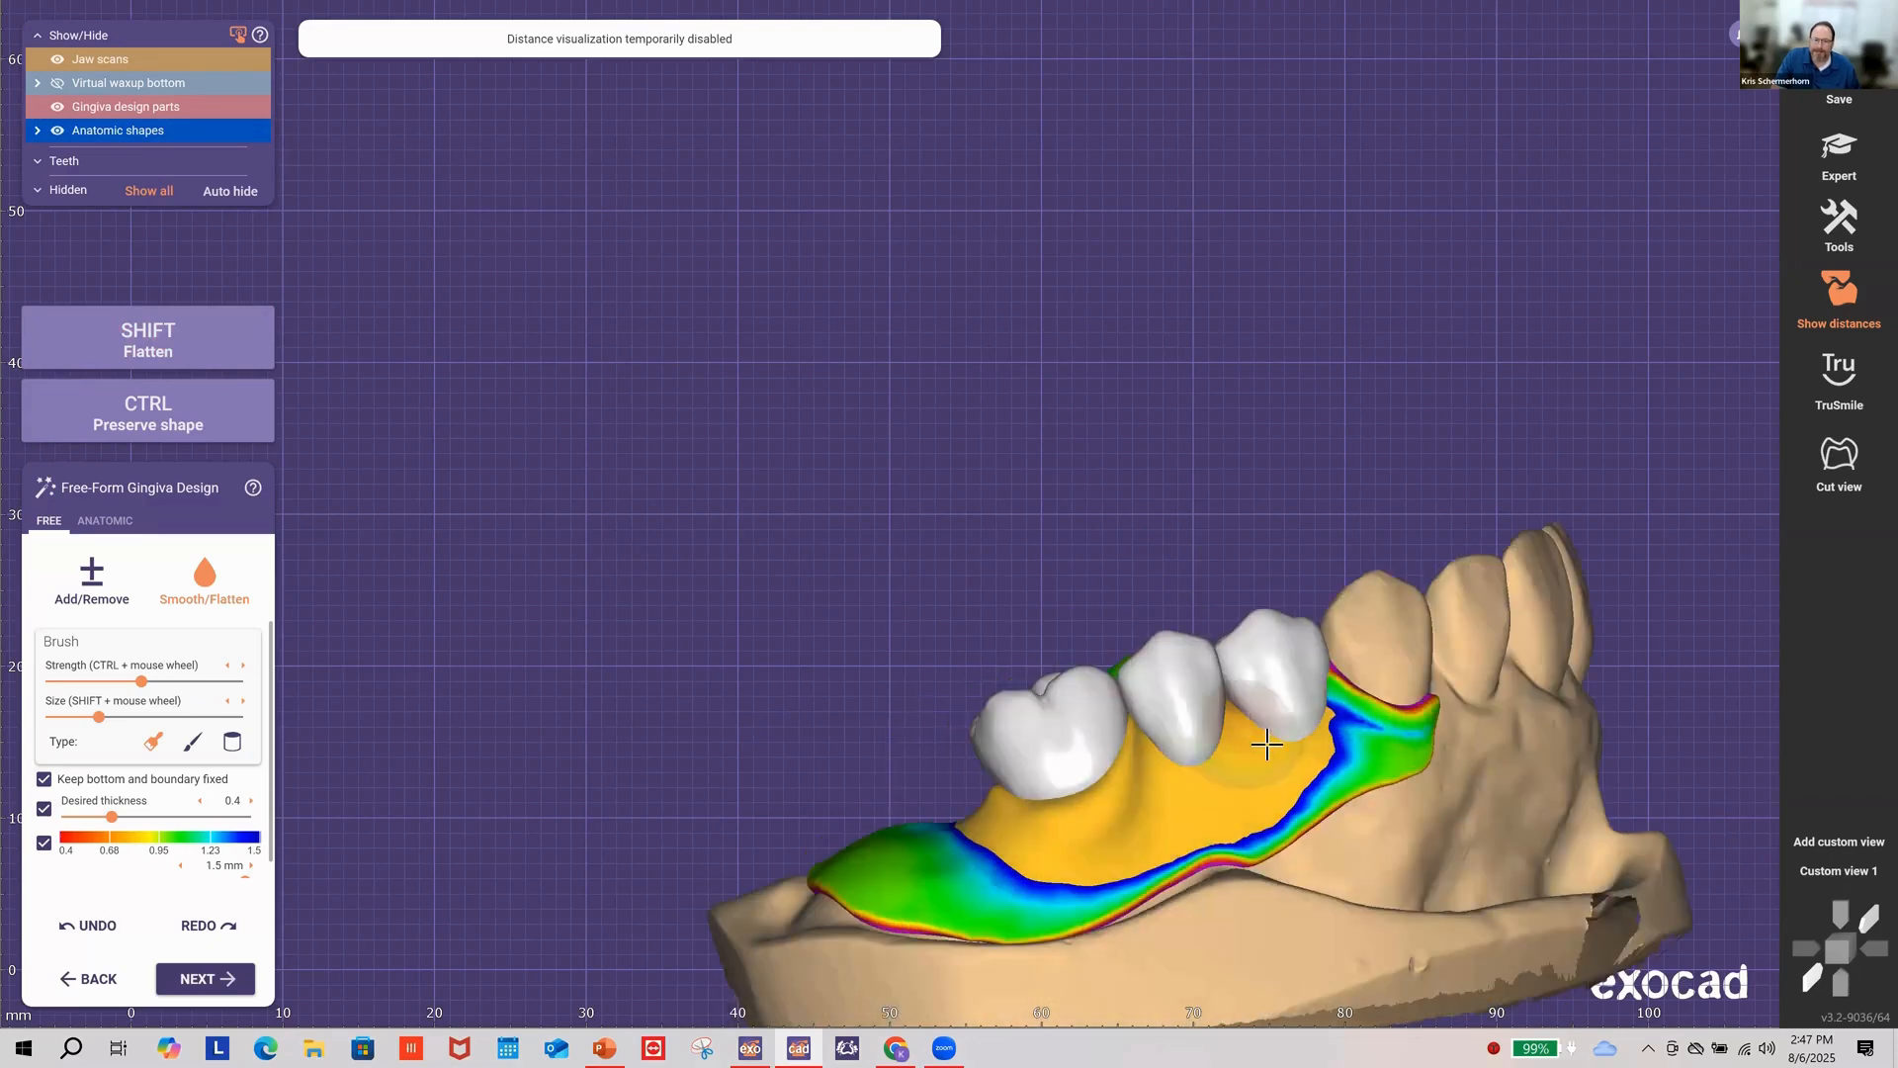
{"action": "mouse_move", "coordinate": [1265, 741]}
{"action": "right_mouse_down"}
{"action": "mouse_move", "coordinate": [1298, 765]}
{"action": "mouse_move", "coordinate": [1280, 732]}
{"action": "mouse_move", "coordinate": [1195, 749]}
{"action": "mouse_move", "coordinate": [1193, 782]}
{"action": "right_mouse_up"}
{"action": "scroll", "coordinate": [1280, 732], "scroll_direction": "down", "scroll_amount": 4, "text": "shift"}
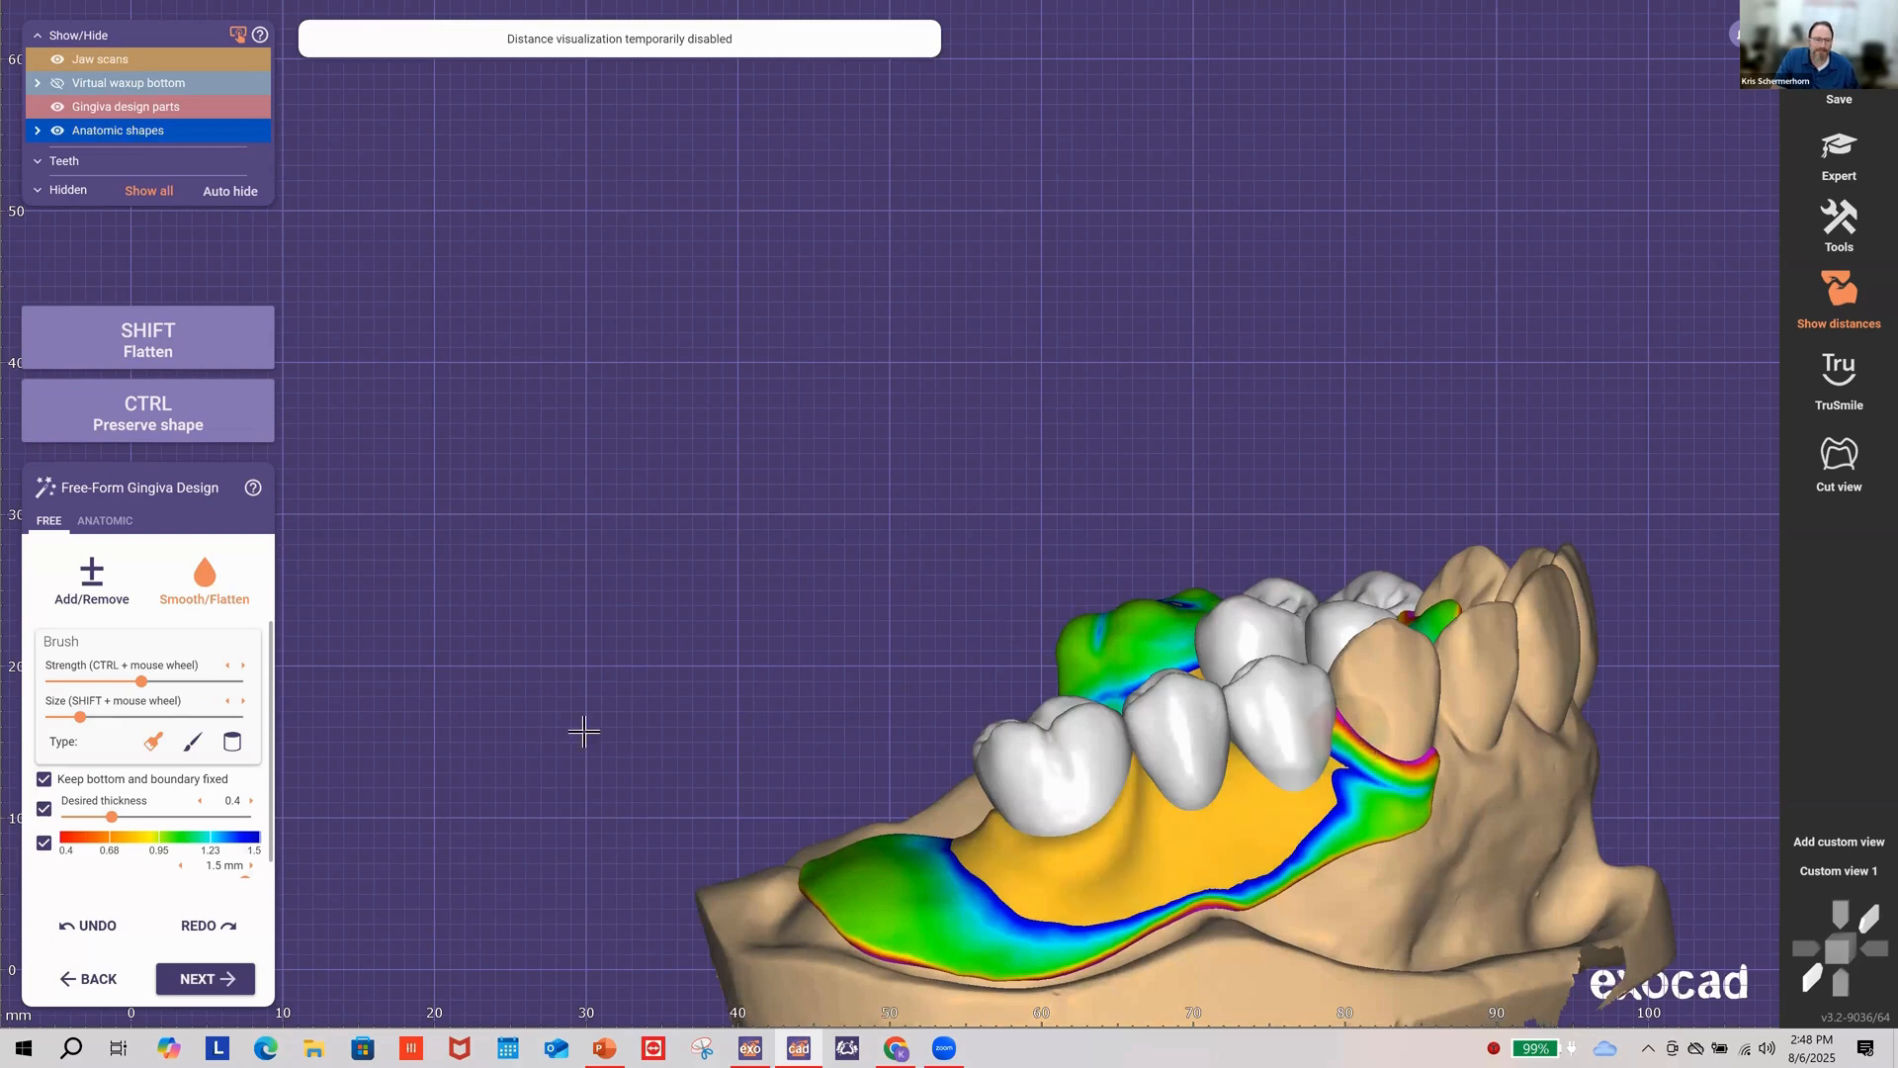
{"action": "left_click", "coordinate": [106, 579]}
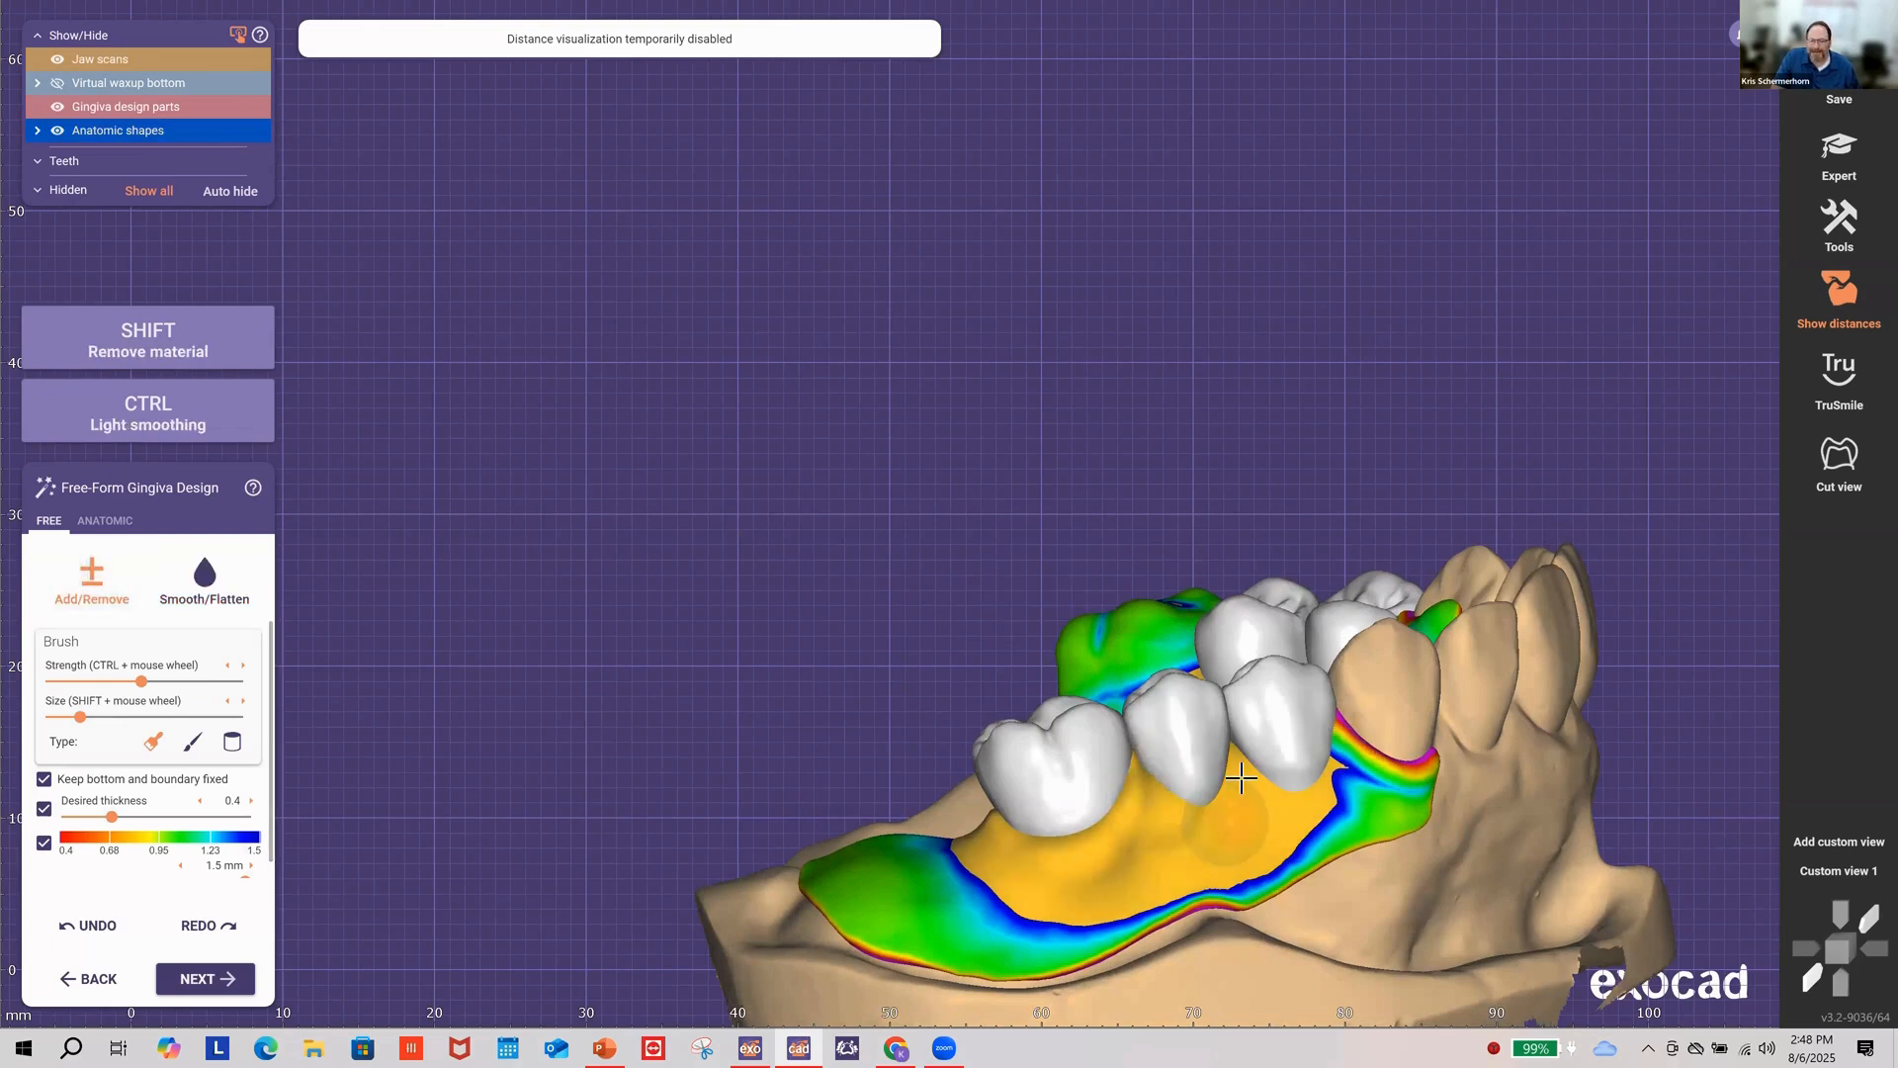
Step: Add gingiva material at the lower left and build it up around the premolar's base
{"action": "right_click_drag", "start_coordinate": [1264, 791], "coordinate": [1106, 757]}
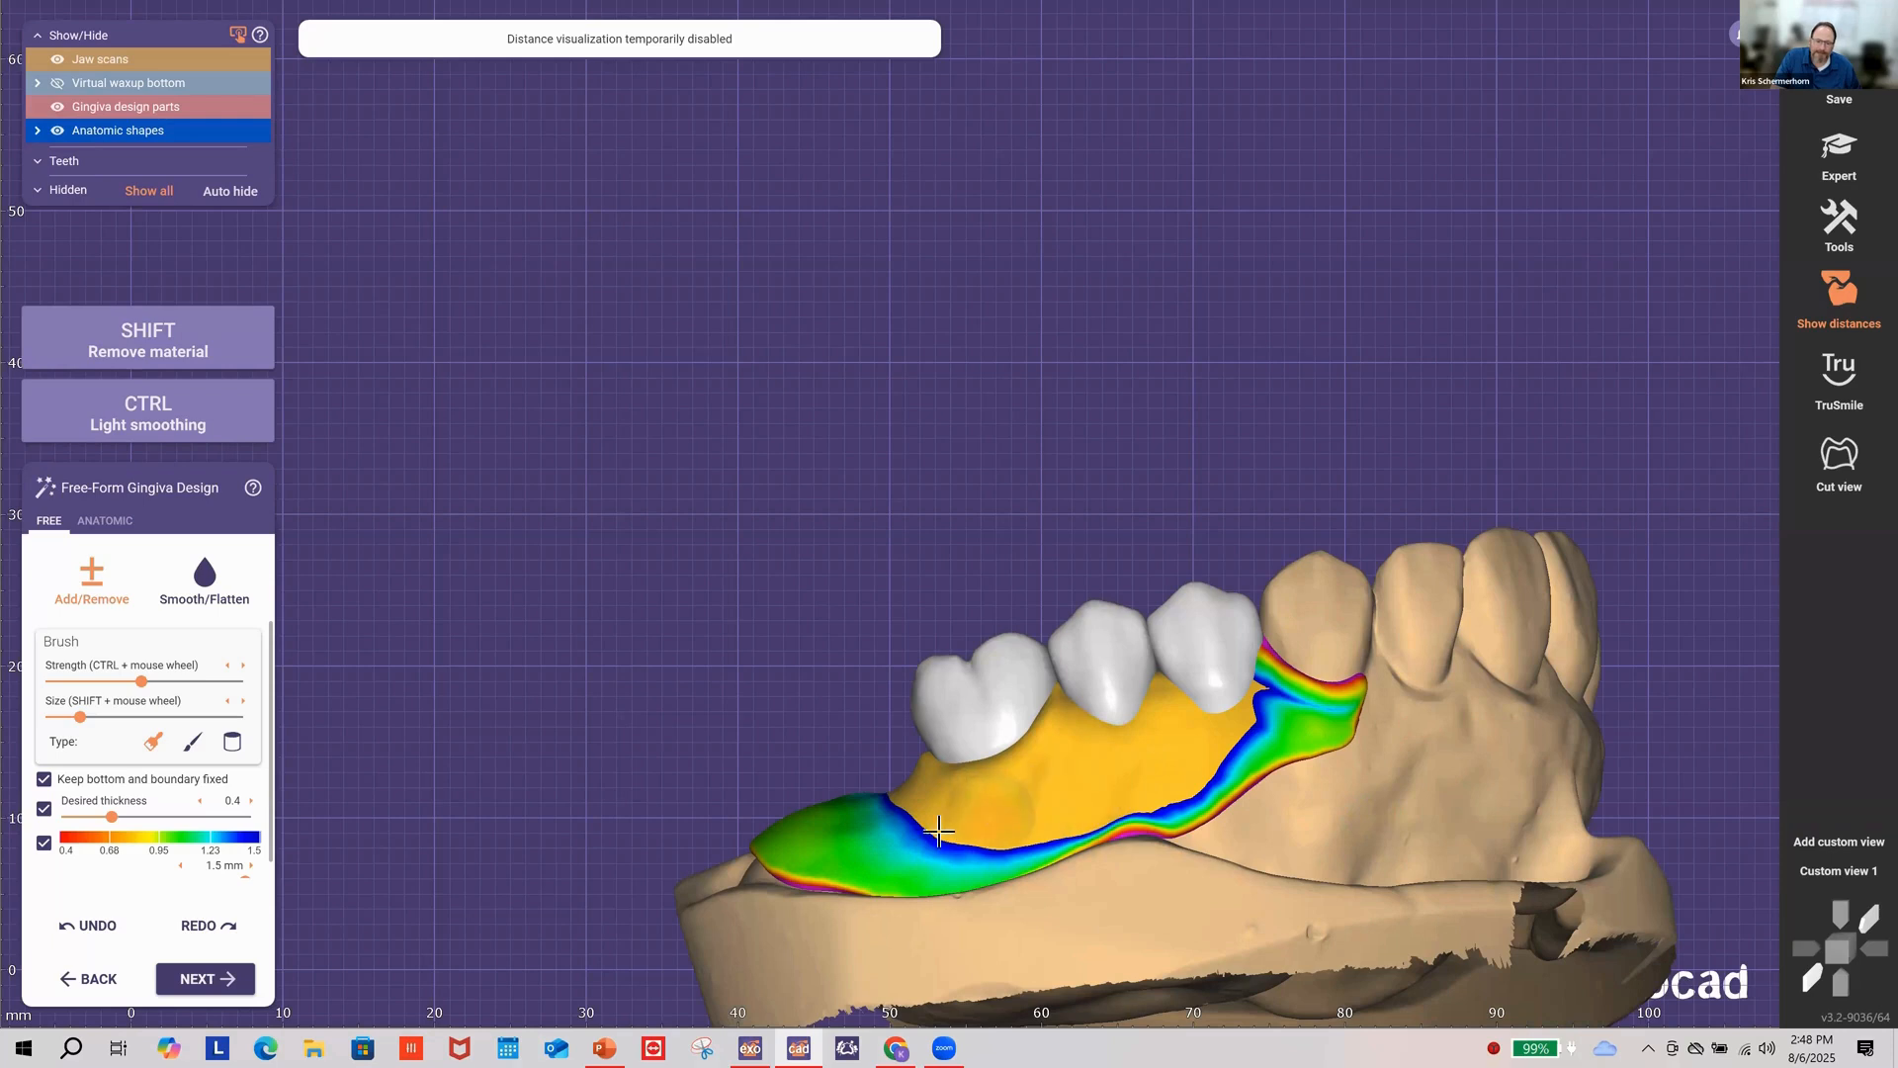
{"action": "left_click_drag", "start_coordinate": [925, 838], "coordinate": [914, 842]}
{"action": "right_click_drag", "start_coordinate": [1112, 792], "coordinate": [1087, 815]}
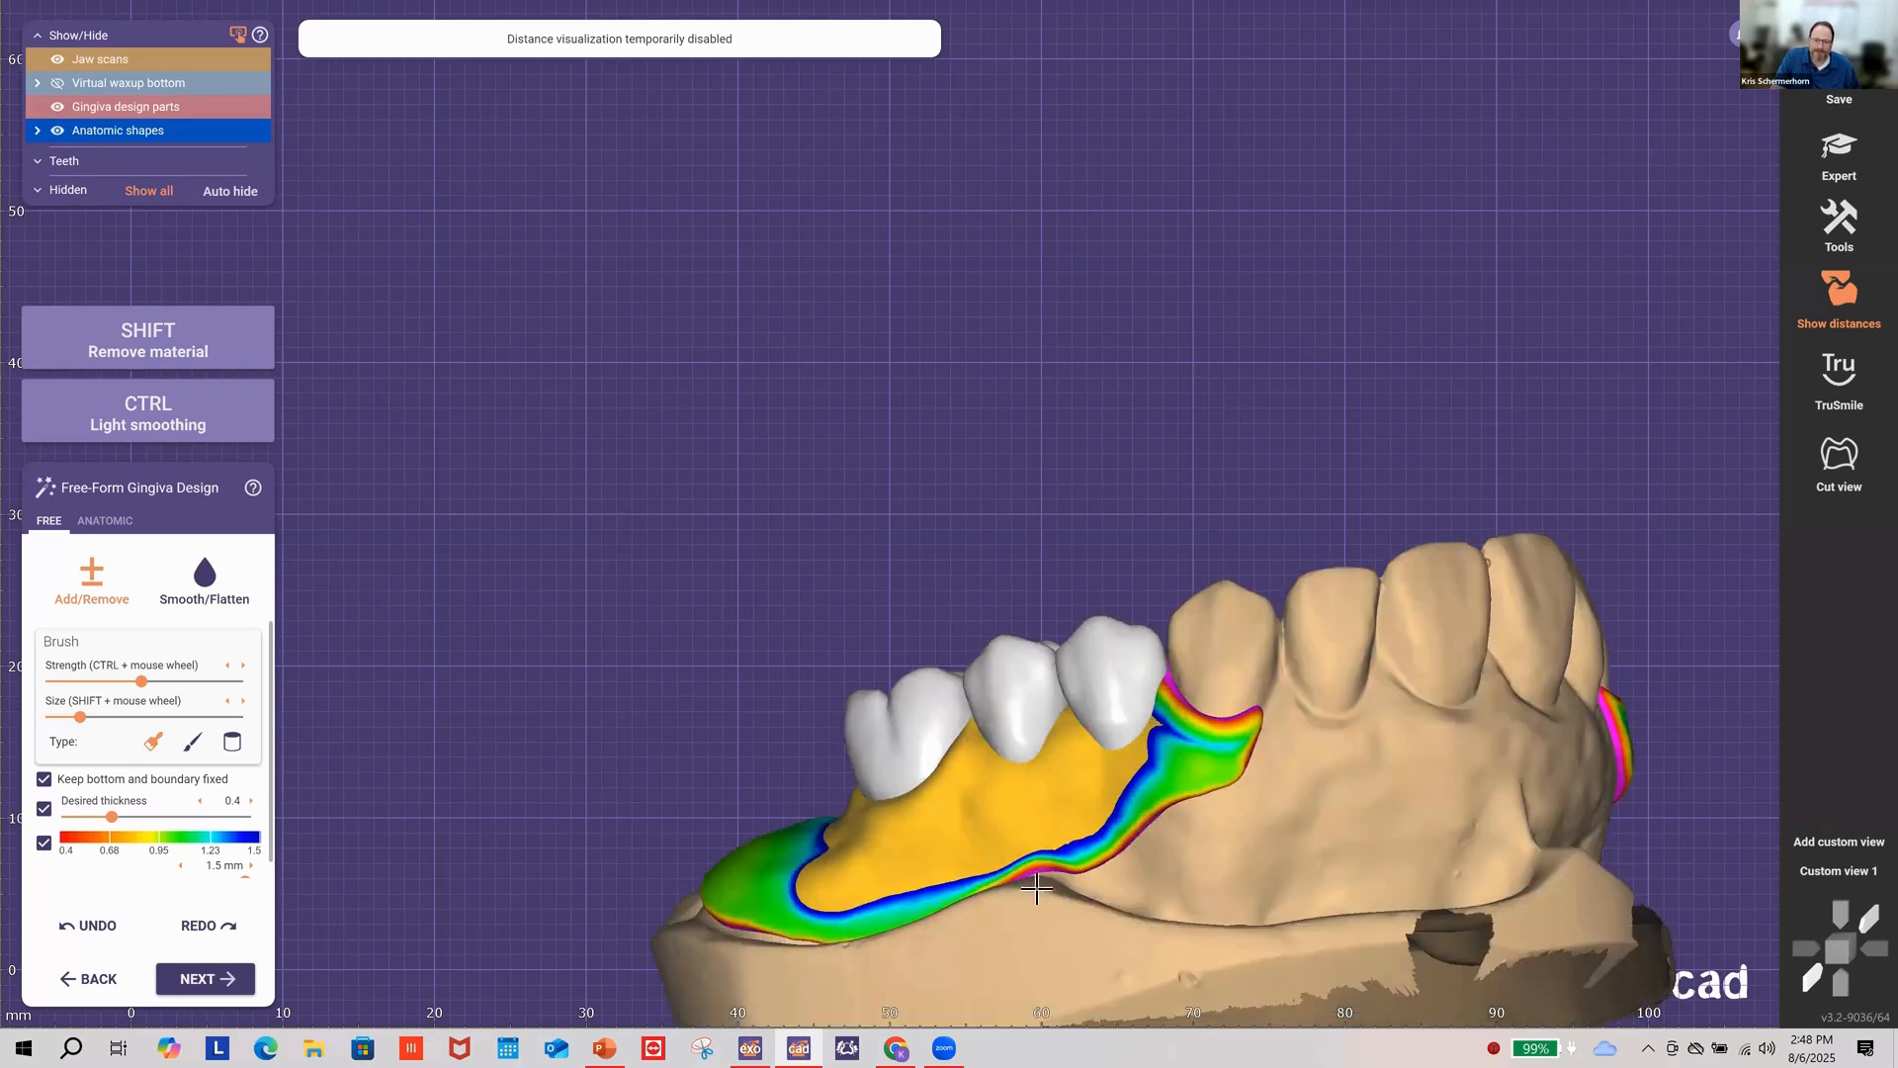
{"action": "right_click_drag", "start_coordinate": [1037, 888], "coordinate": [1040, 892]}
{"action": "right_click_drag", "start_coordinate": [1233, 856], "coordinate": [1597, 792]}
{"action": "right_click_drag", "start_coordinate": [1457, 820], "coordinate": [1457, 820]}
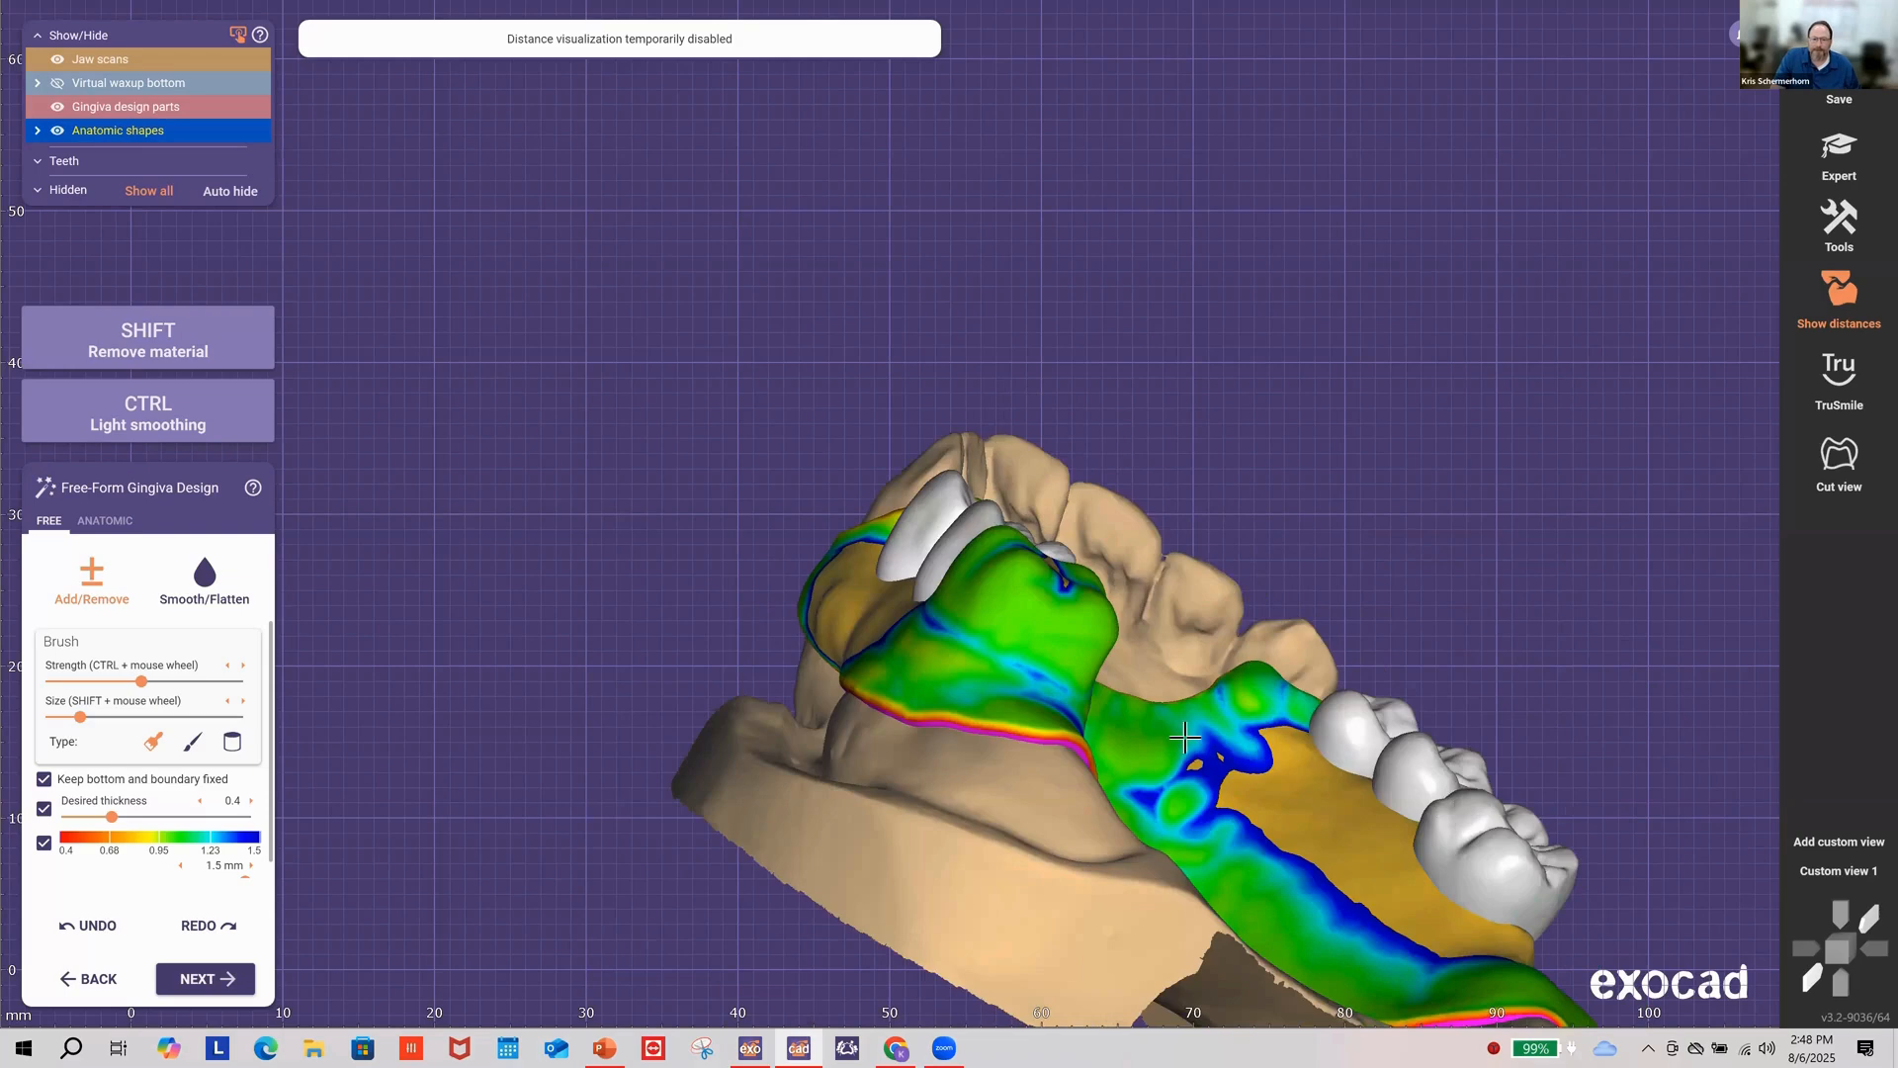
{"action": "right_click_drag", "start_coordinate": [1185, 736], "coordinate": [1023, 598]}
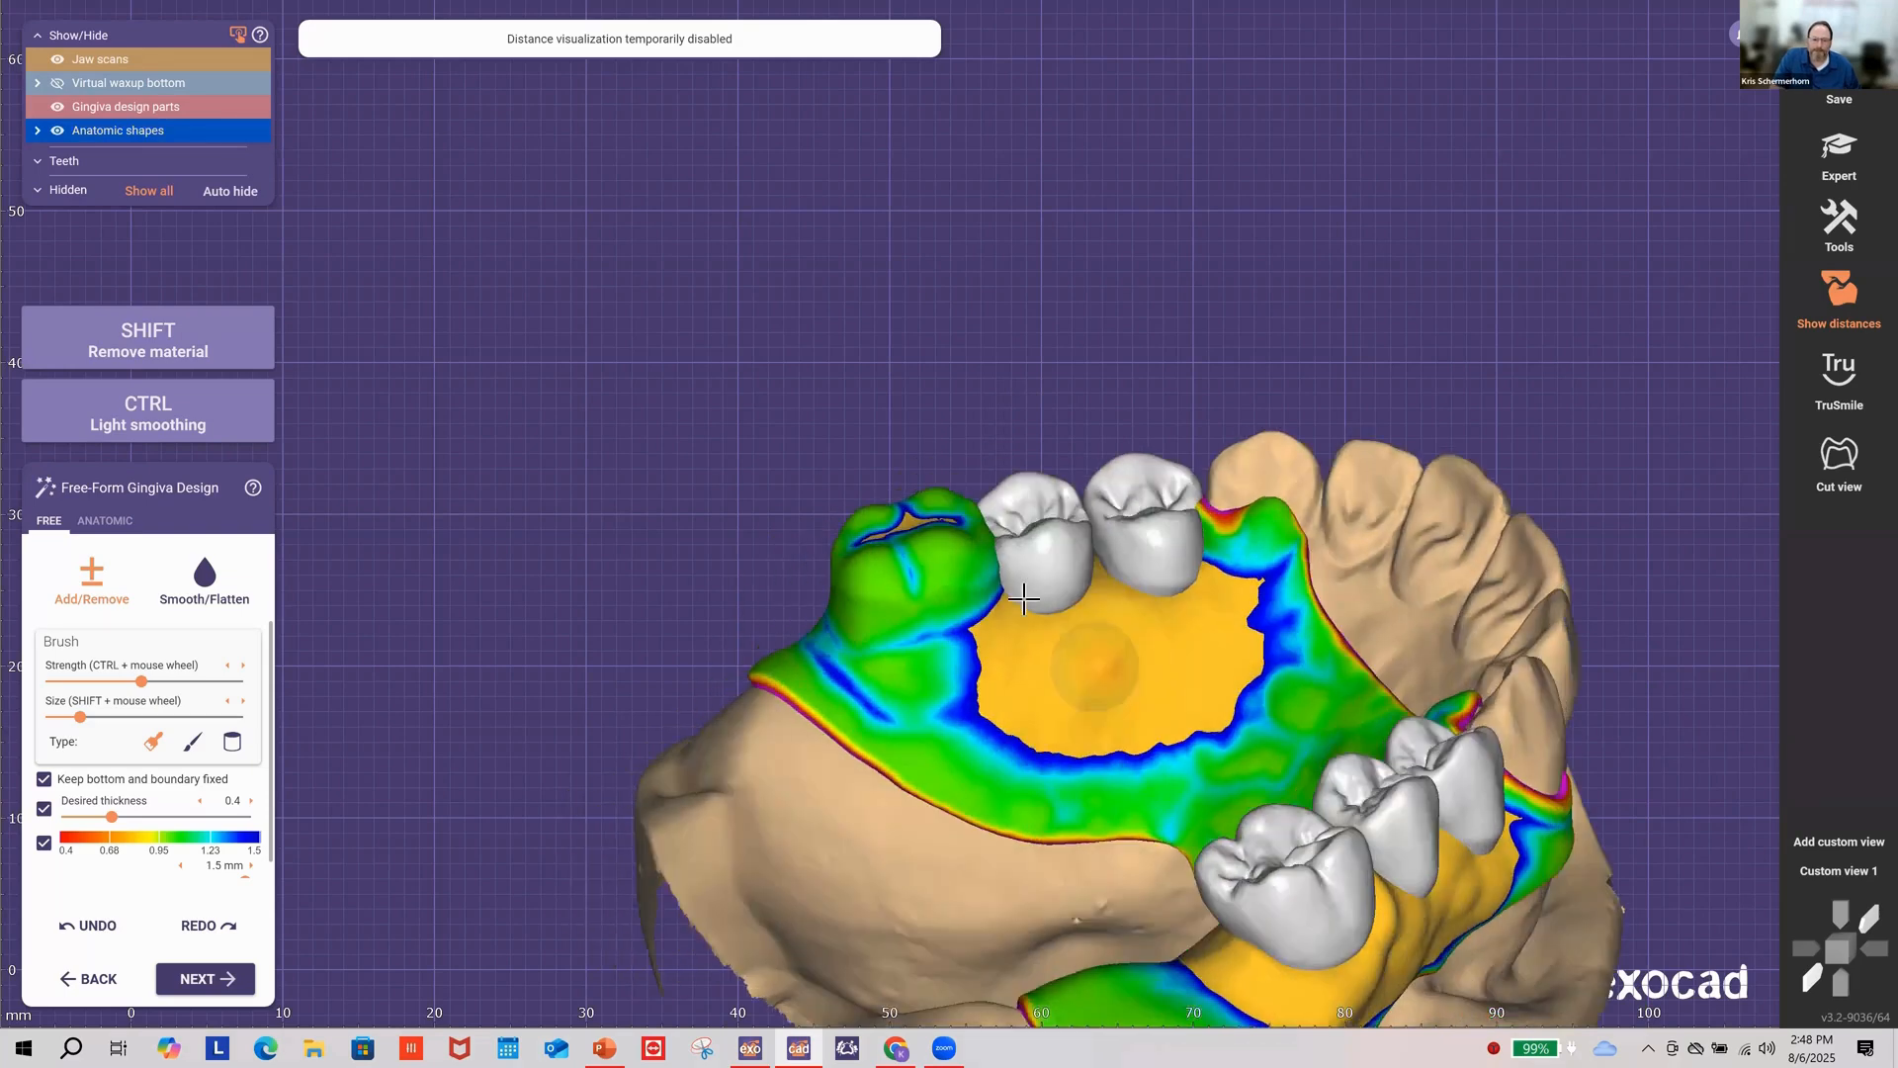
{"action": "scroll", "coordinate": [1023, 598], "scroll_direction": "up", "scroll_amount": 5}
{"action": "scroll", "coordinate": [1043, 629], "scroll_direction": "up", "scroll_amount": 2, "text": "shift"}
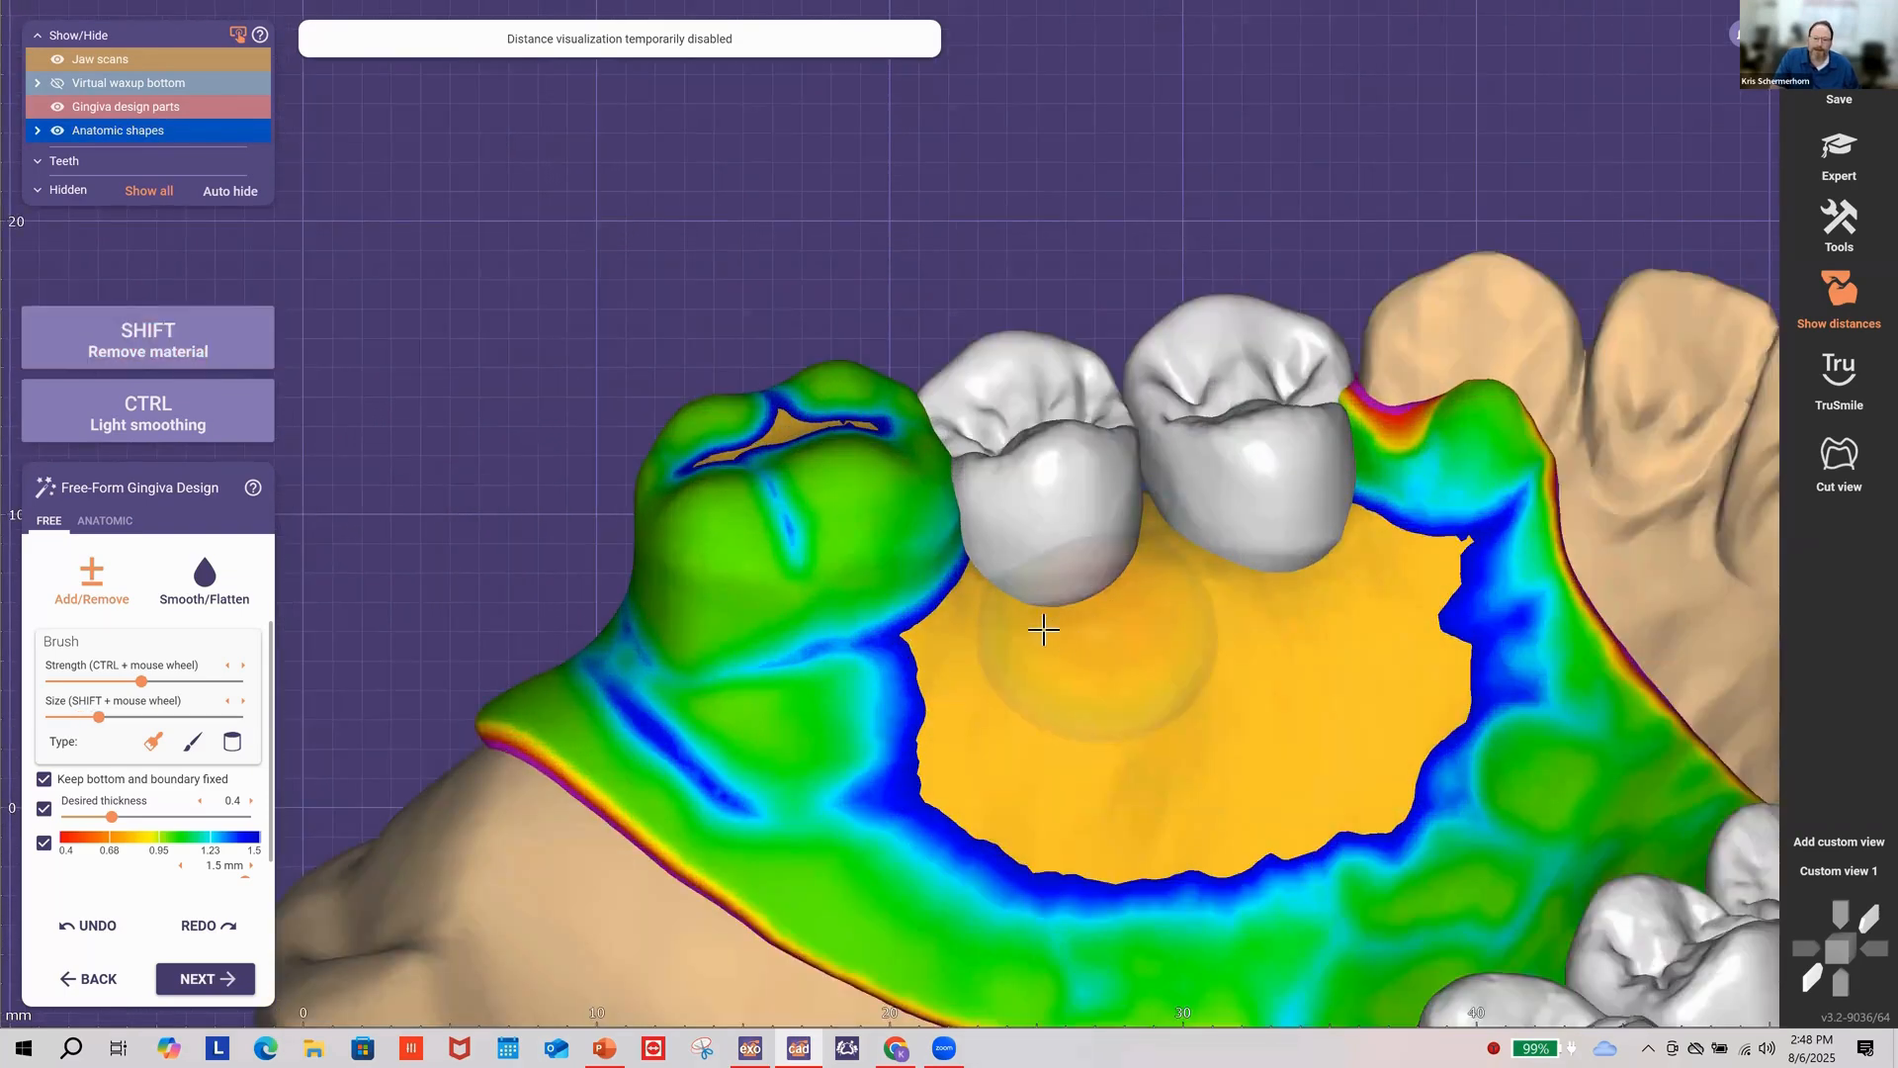
{"action": "mouse_move", "coordinate": [1043, 629]}
{"action": "left_mouse_down"}
{"action": "mouse_move", "coordinate": [1110, 604]}
{"action": "mouse_move", "coordinate": [1036, 596]}
{"action": "mouse_move", "coordinate": [1180, 600]}
{"action": "mouse_move", "coordinate": [1137, 598]}
{"action": "mouse_move", "coordinate": [1315, 568]}
{"action": "mouse_move", "coordinate": [1199, 555]}
{"action": "mouse_move", "coordinate": [1151, 512]}
{"action": "left_mouse_up"}
{"action": "scroll", "coordinate": [1159, 530], "scroll_direction": "down", "scroll_amount": 2, "text": "shift"}
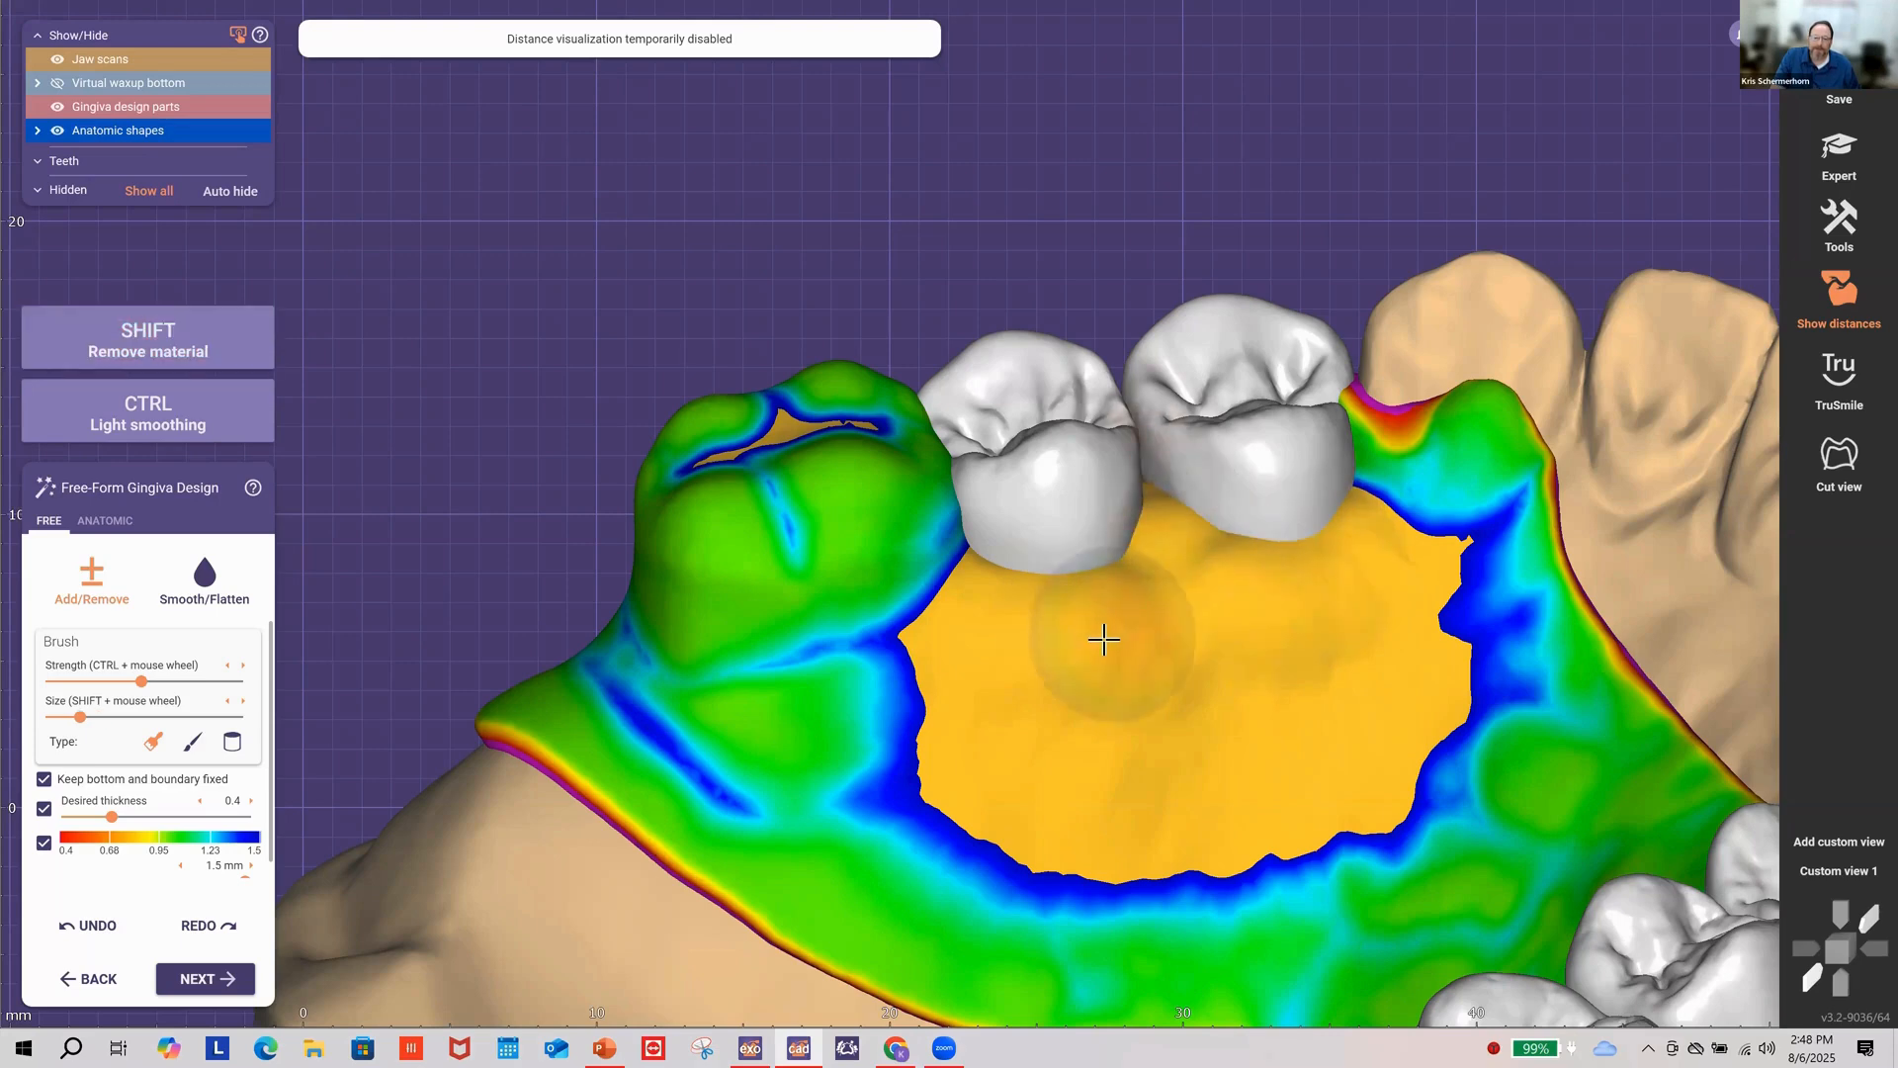
{"action": "right_click_drag", "start_coordinate": [1077, 628], "coordinate": [1059, 692]}
Step: Smooth the yellow gingiva and its notched border, then return the brush to Add/Remove
{"action": "left_click", "coordinate": [210, 578]}
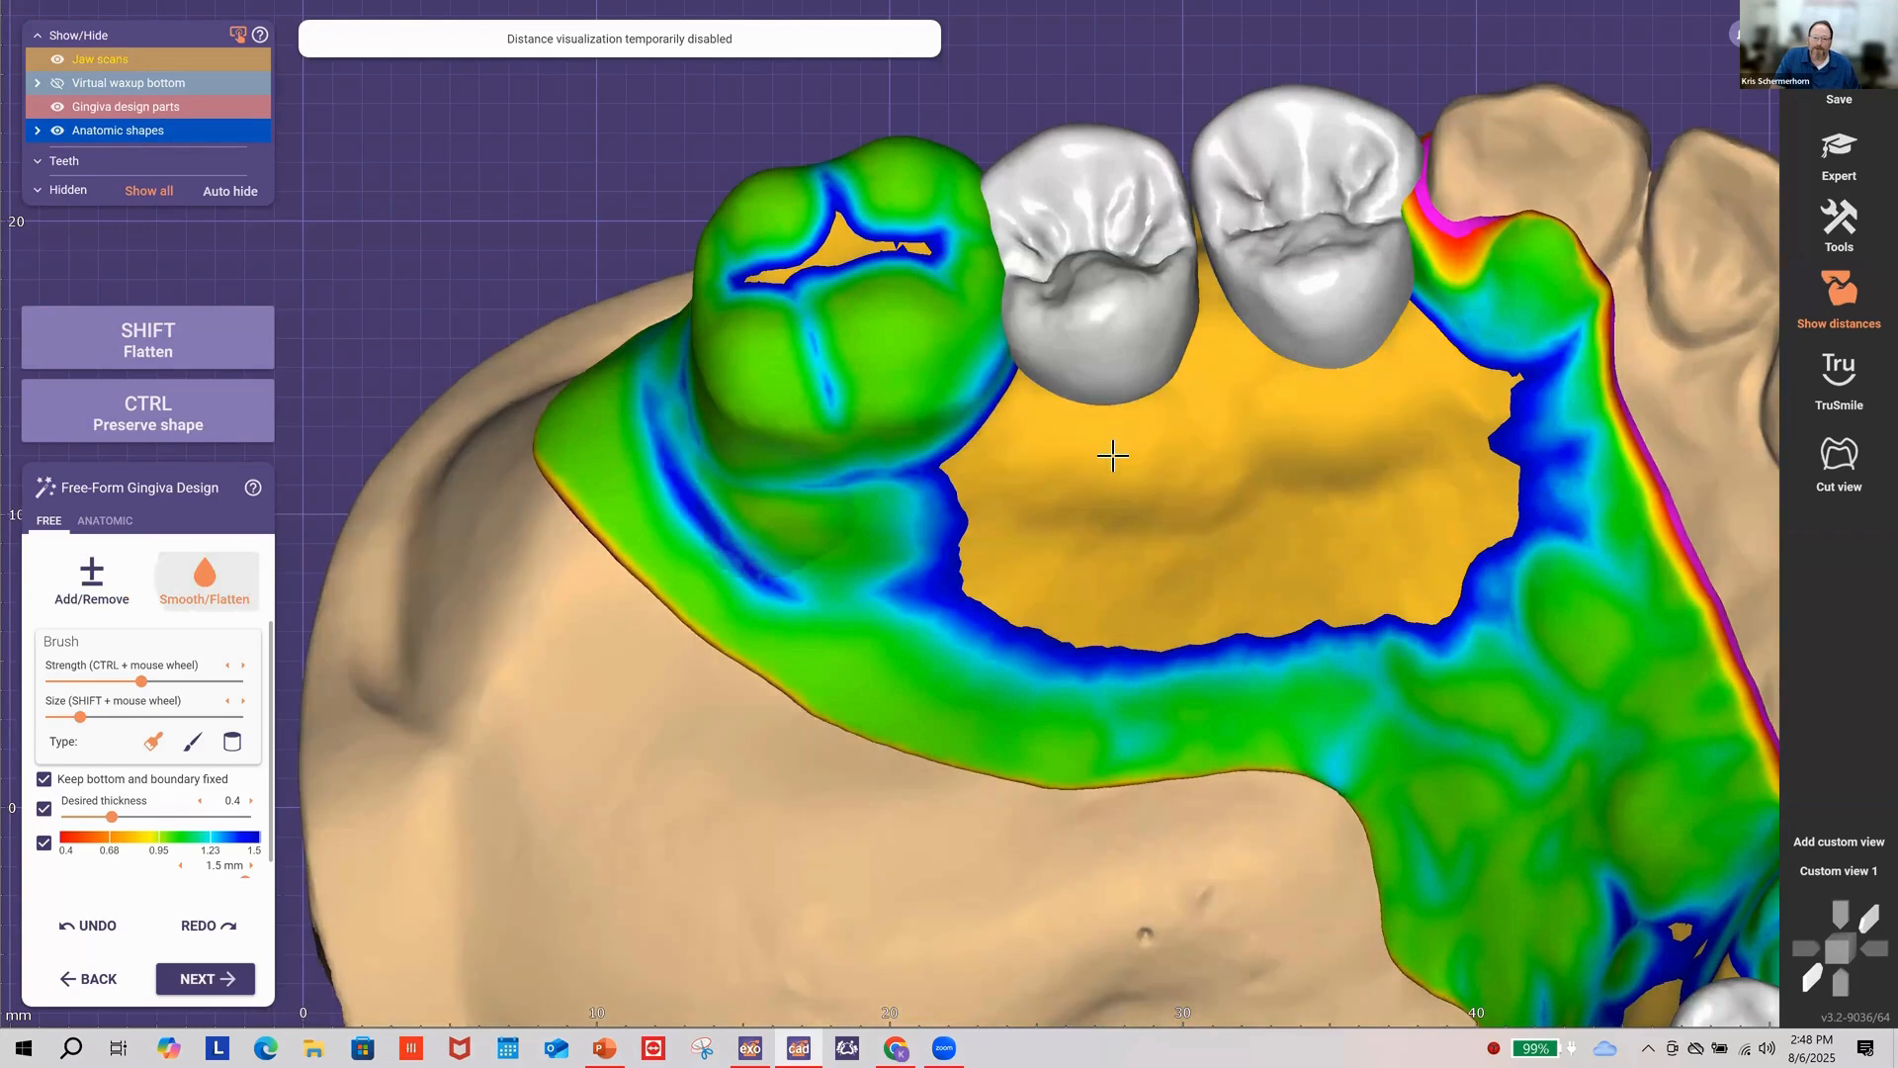
{"action": "scroll", "coordinate": [1110, 457], "scroll_direction": "up", "scroll_amount": 2, "text": "shift"}
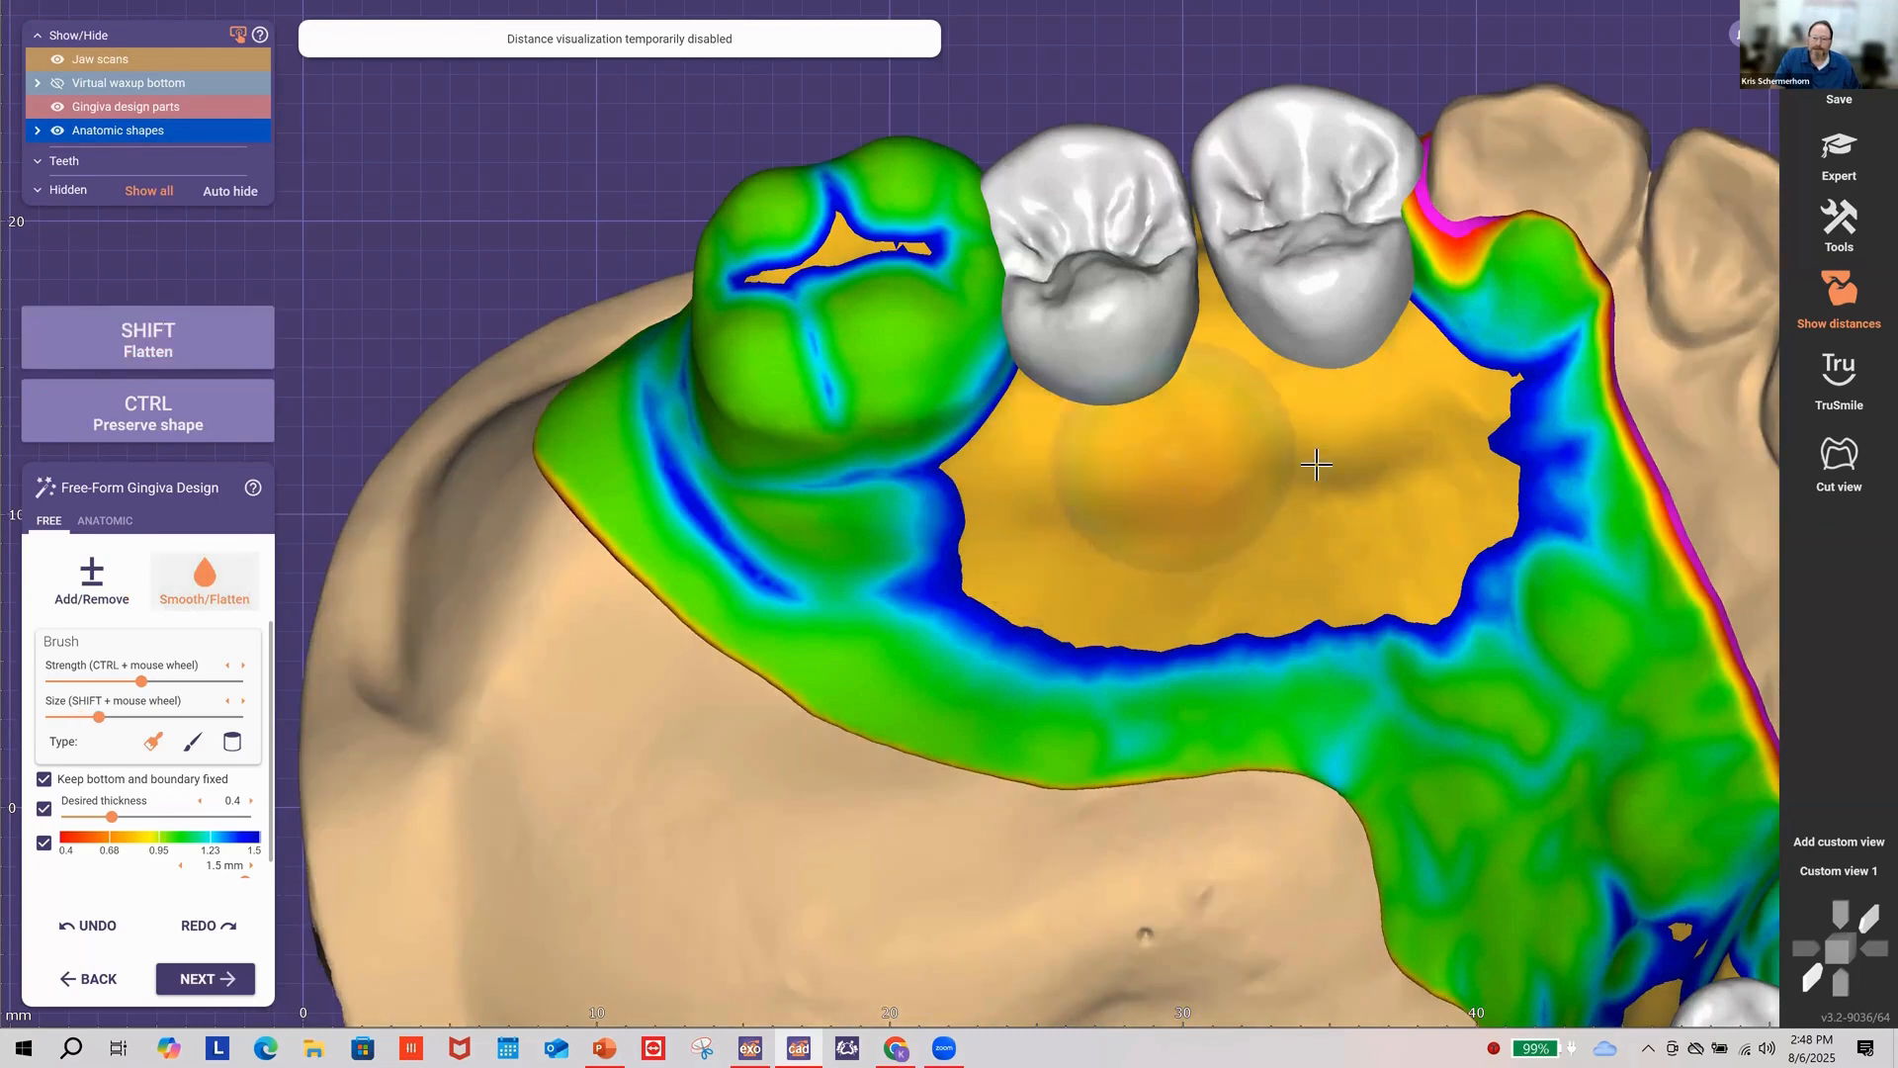
{"action": "mouse_move", "coordinate": [1320, 480]}
{"action": "left_mouse_down"}
{"action": "mouse_move", "coordinate": [1453, 390]}
{"action": "mouse_move", "coordinate": [1031, 504]}
{"action": "mouse_move", "coordinate": [1262, 504]}
{"action": "mouse_move", "coordinate": [1513, 361]}
{"action": "mouse_move", "coordinate": [1570, 279]}
{"action": "left_mouse_up"}
{"action": "right_click_drag", "start_coordinate": [1386, 560], "coordinate": [890, 653]}
{"action": "left_click", "coordinate": [103, 593]}
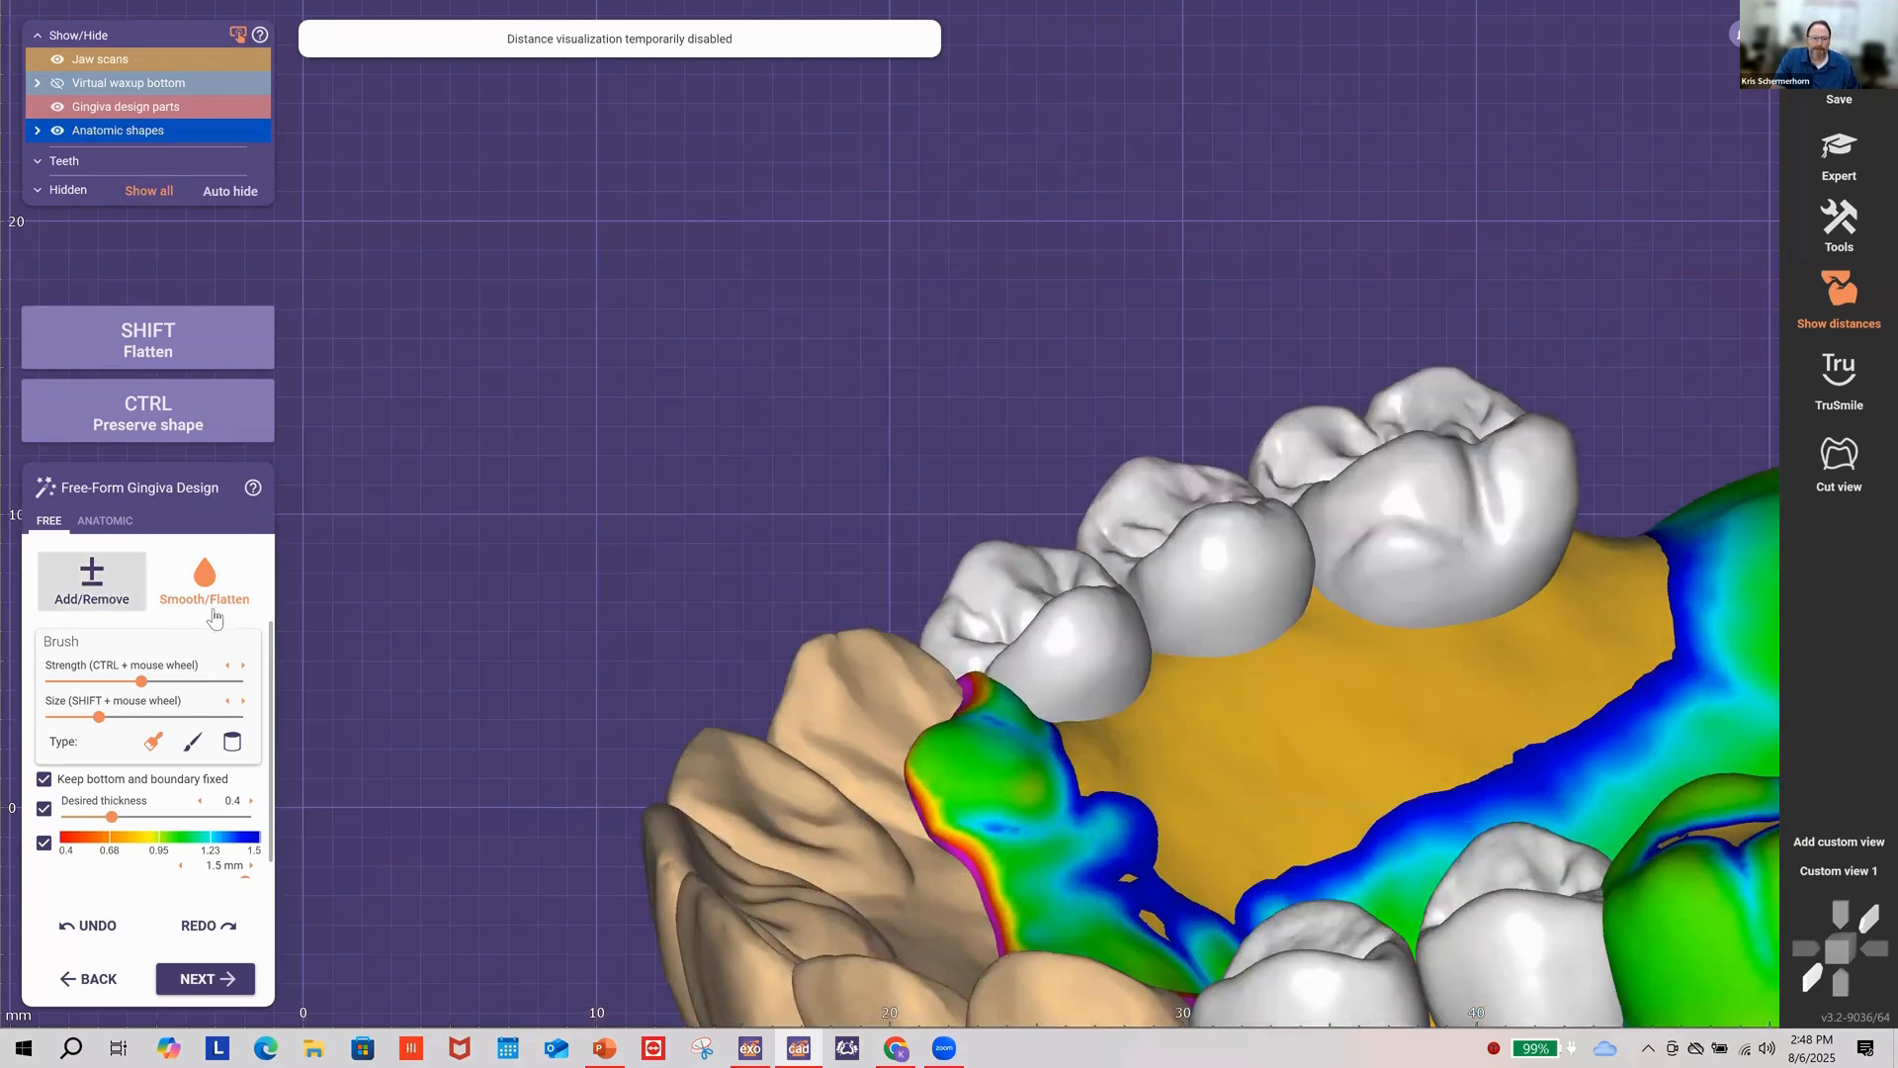
{"action": "right_click_drag", "start_coordinate": [1026, 622], "coordinate": [1114, 628]}
{"action": "scroll", "coordinate": [1113, 628], "scroll_direction": "down", "scroll_amount": 2, "text": "shift"}
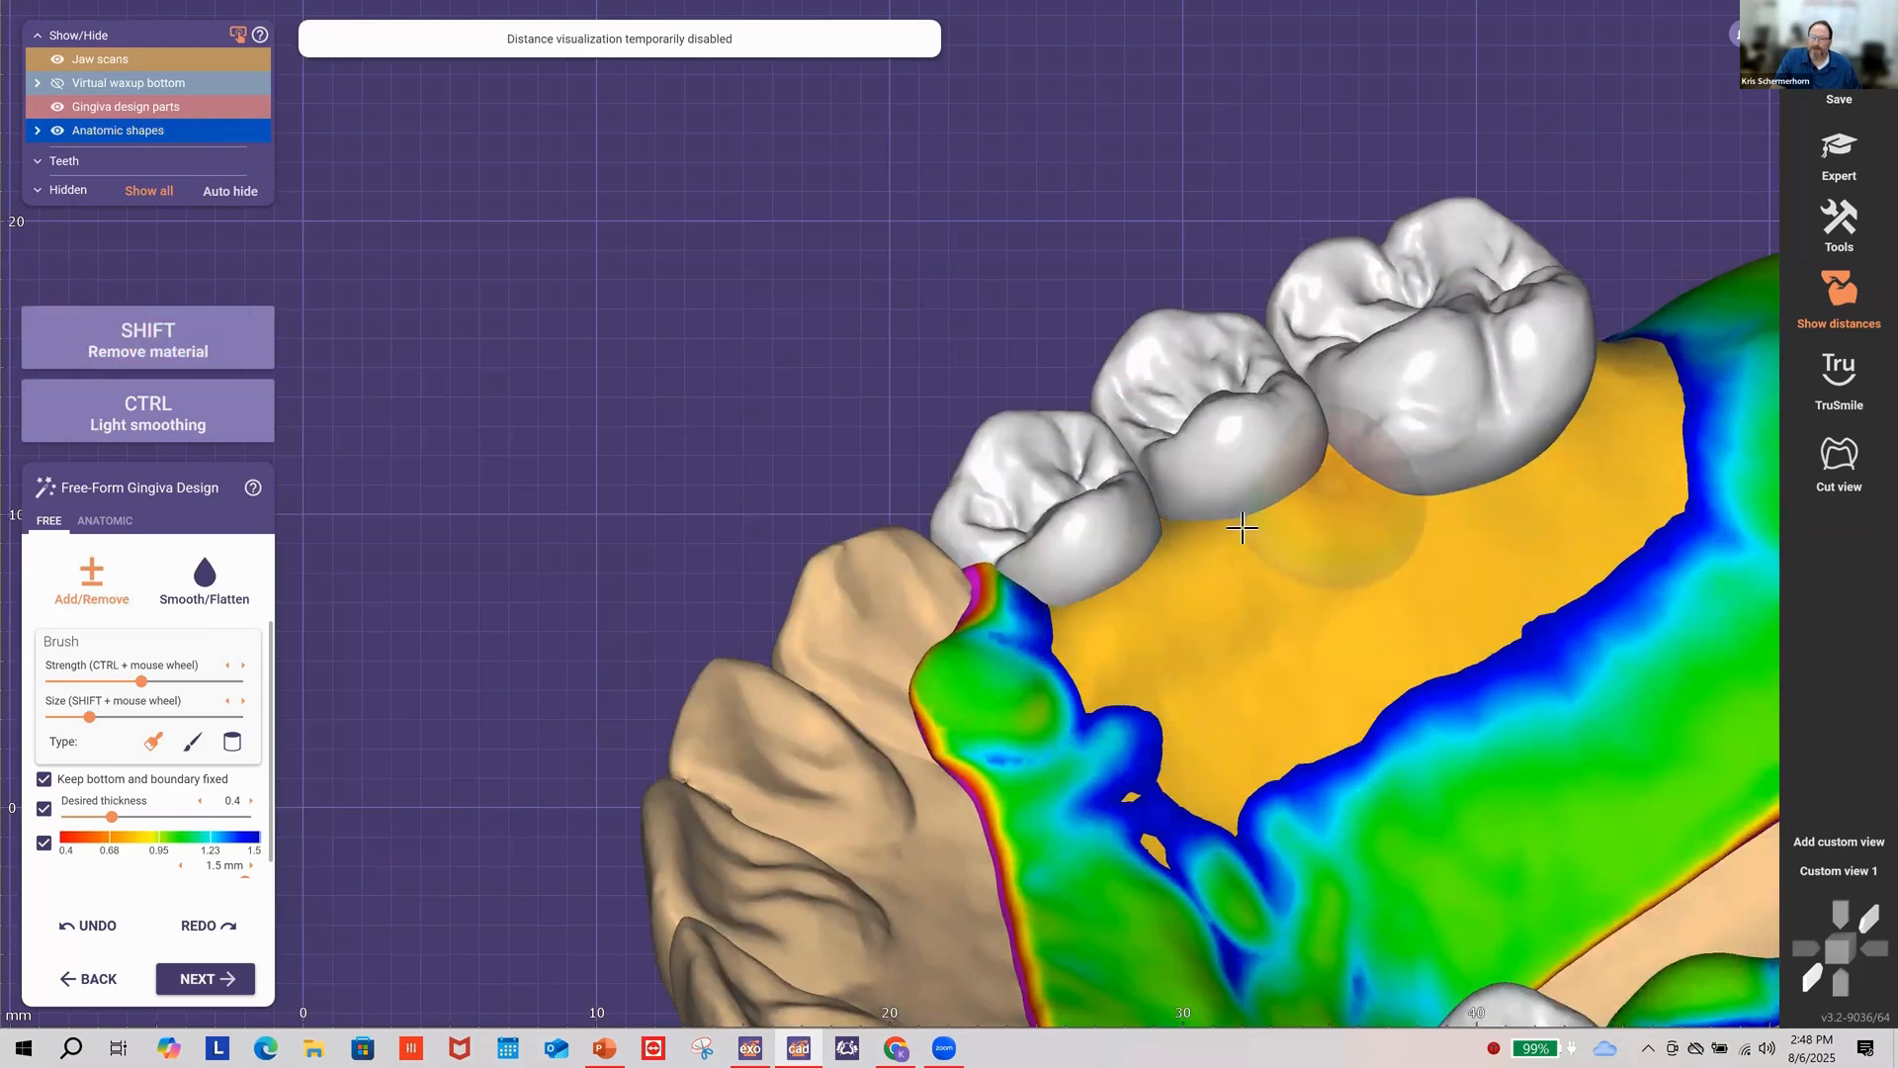
Step: Thicken the gingiva below and behind the molars, smooth the bumps, and show the whole arch
{"action": "mouse_move", "coordinate": [1303, 552]}
{"action": "left_mouse_down"}
{"action": "mouse_move", "coordinate": [1525, 466]}
{"action": "mouse_move", "coordinate": [1617, 403]}
{"action": "mouse_move", "coordinate": [1457, 491]}
{"action": "left_mouse_up"}
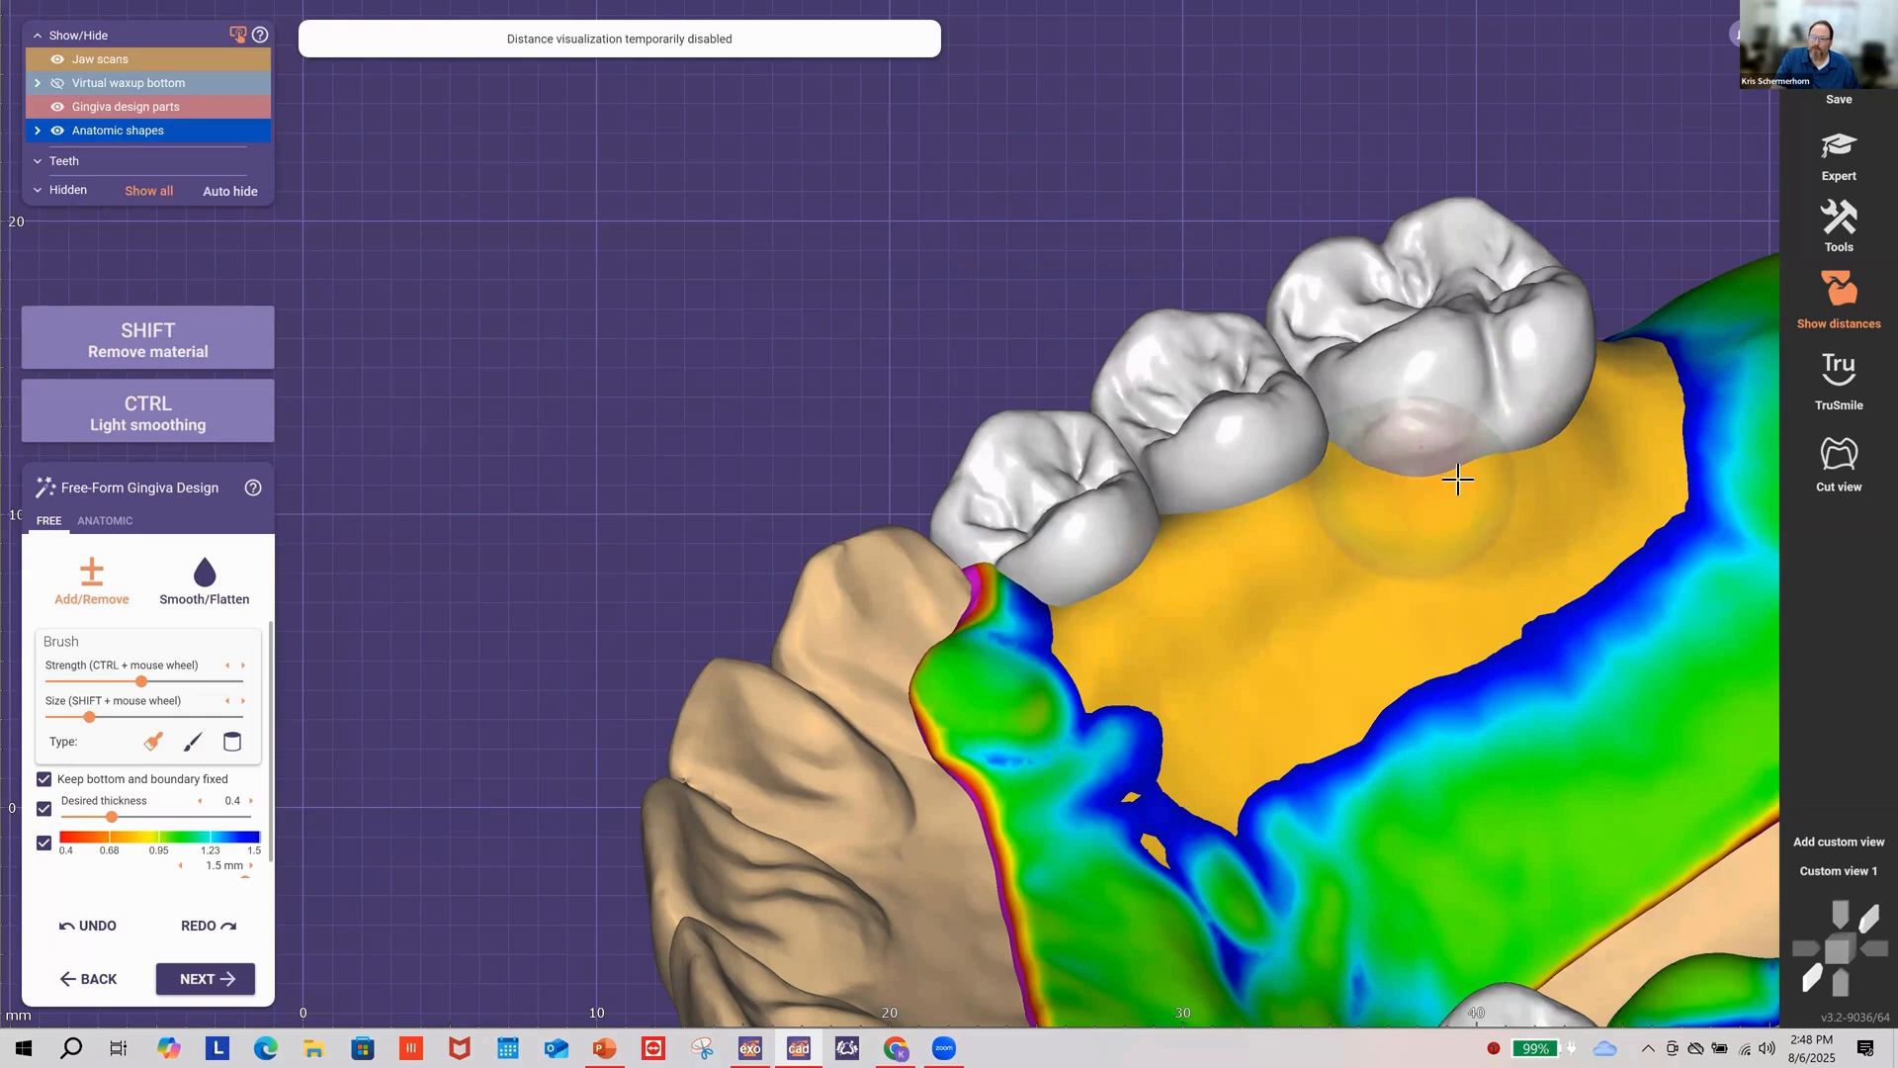
{"action": "mouse_move", "coordinate": [1580, 458]}
{"action": "left_mouse_down"}
{"action": "mouse_move", "coordinate": [1598, 392]}
{"action": "mouse_move", "coordinate": [1522, 445]}
{"action": "left_mouse_up"}
{"action": "left_click", "coordinate": [235, 590]}
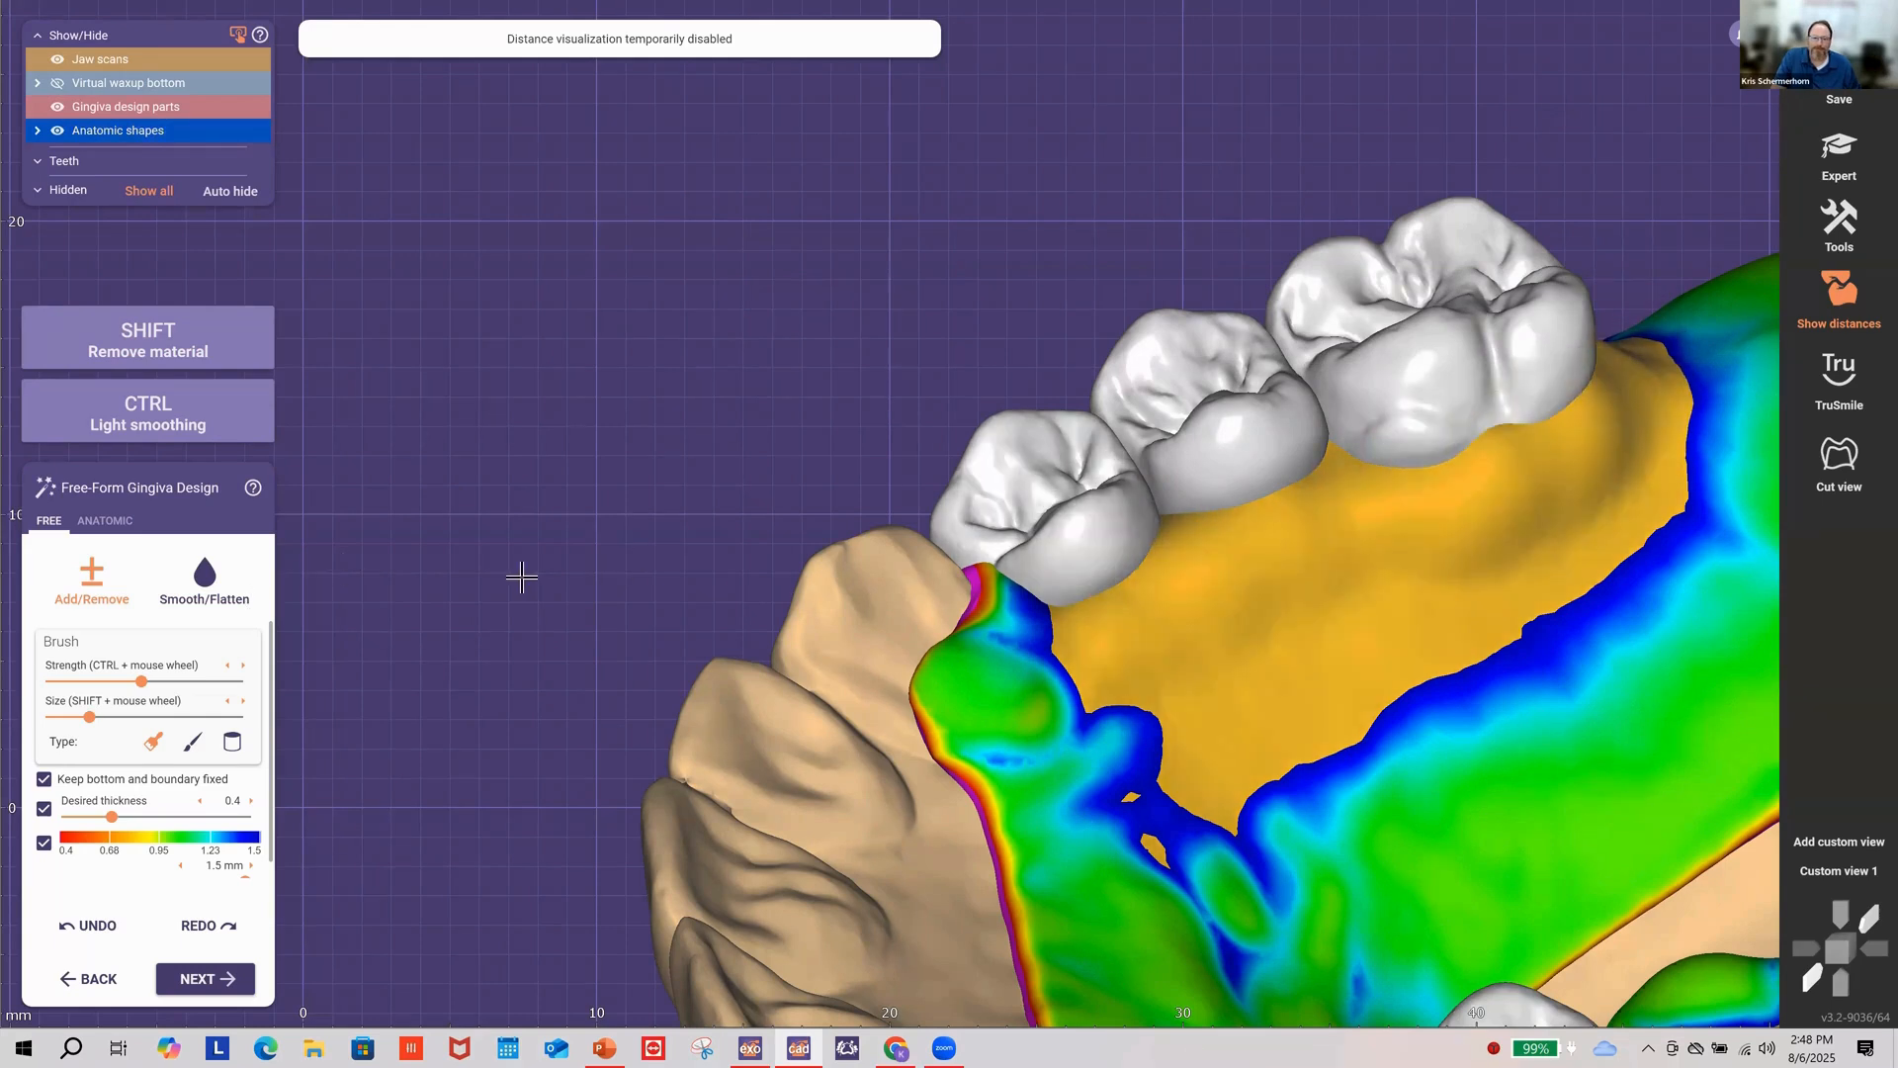
{"action": "scroll", "coordinate": [1147, 581], "scroll_direction": "up", "scroll_amount": 2, "text": "shift"}
{"action": "mouse_move", "coordinate": [1140, 627]}
{"action": "left_mouse_down"}
{"action": "mouse_move", "coordinate": [1457, 488]}
{"action": "mouse_move", "coordinate": [1588, 475]}
{"action": "mouse_move", "coordinate": [1624, 348]}
{"action": "mouse_move", "coordinate": [1522, 487]}
{"action": "mouse_move", "coordinate": [1087, 606]}
{"action": "mouse_move", "coordinate": [1123, 595]}
{"action": "left_mouse_up"}
{"action": "mouse_move", "coordinate": [1120, 602]}
{"action": "right_mouse_down"}
{"action": "mouse_move", "coordinate": [914, 555]}
{"action": "mouse_move", "coordinate": [962, 632]}
{"action": "mouse_move", "coordinate": [465, 438]}
{"action": "right_mouse_up"}
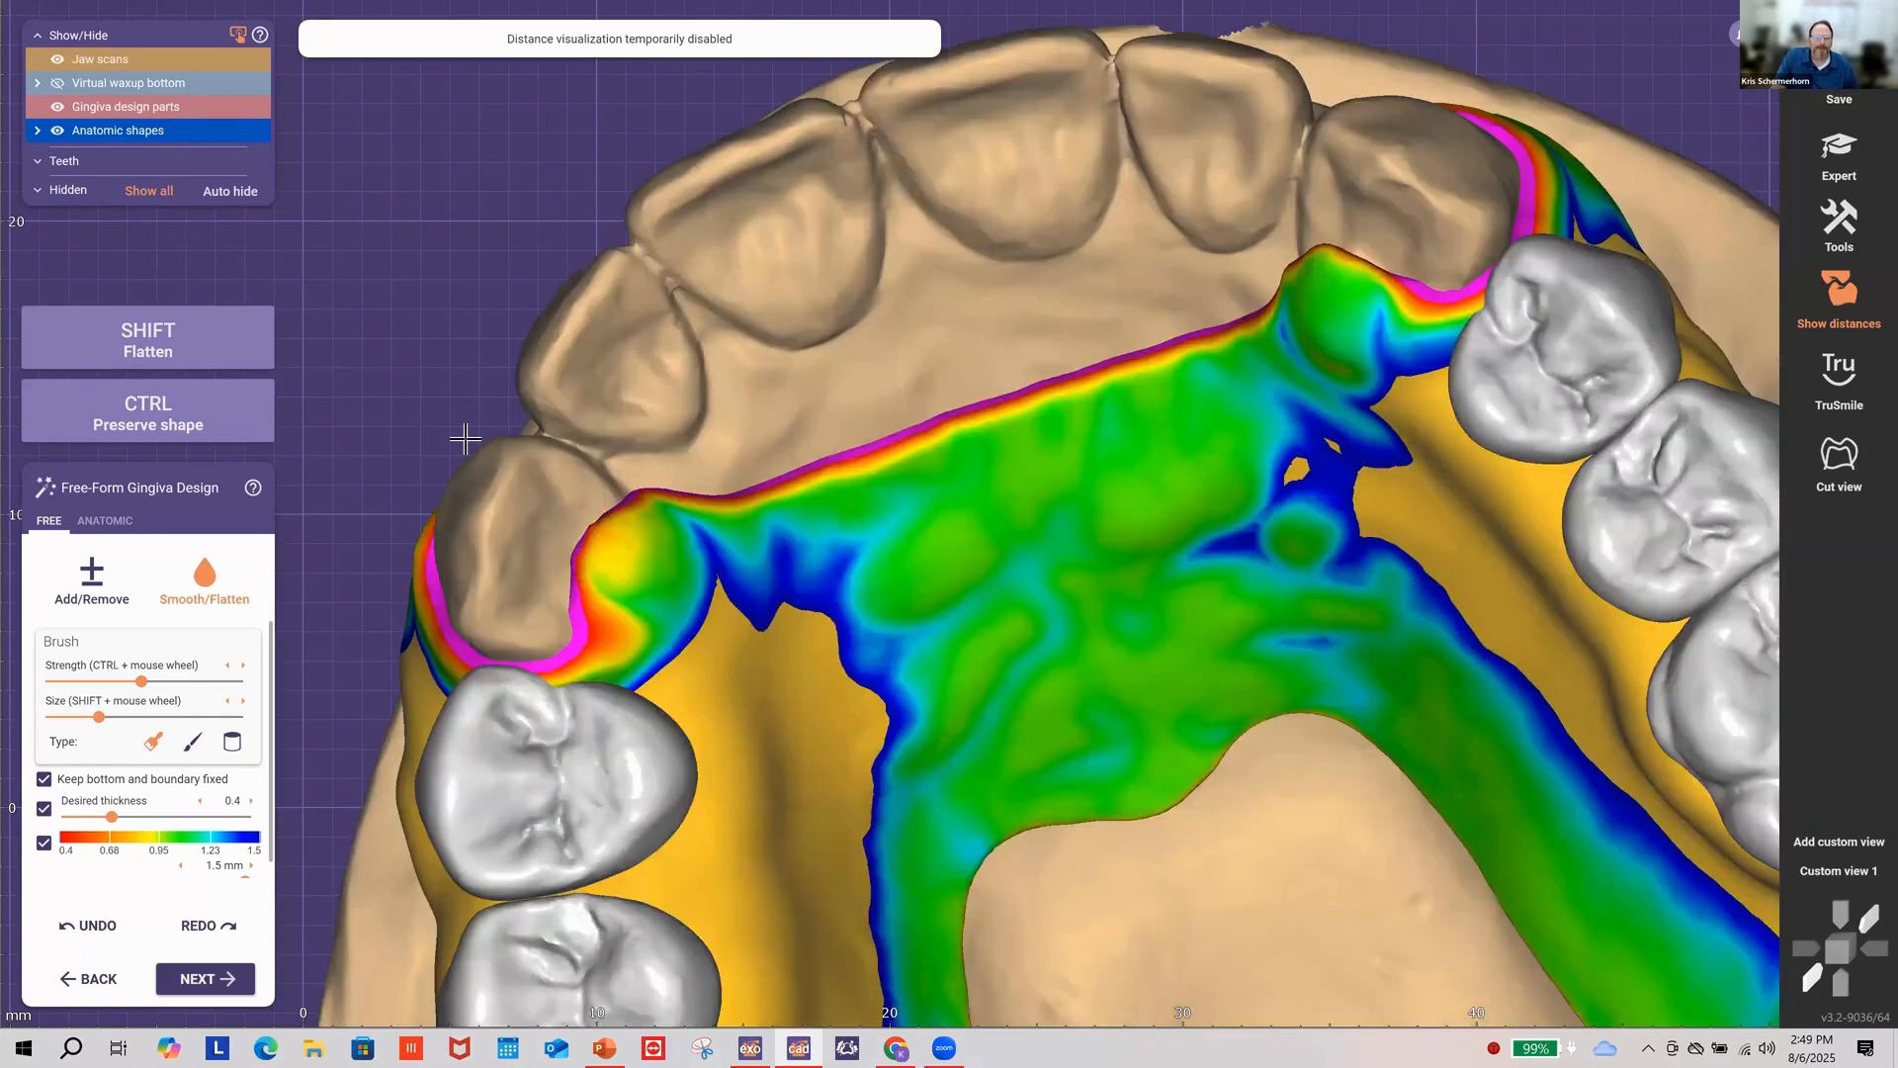
{"action": "scroll", "coordinate": [89, 104], "scroll_direction": "down", "scroll_amount": 5}
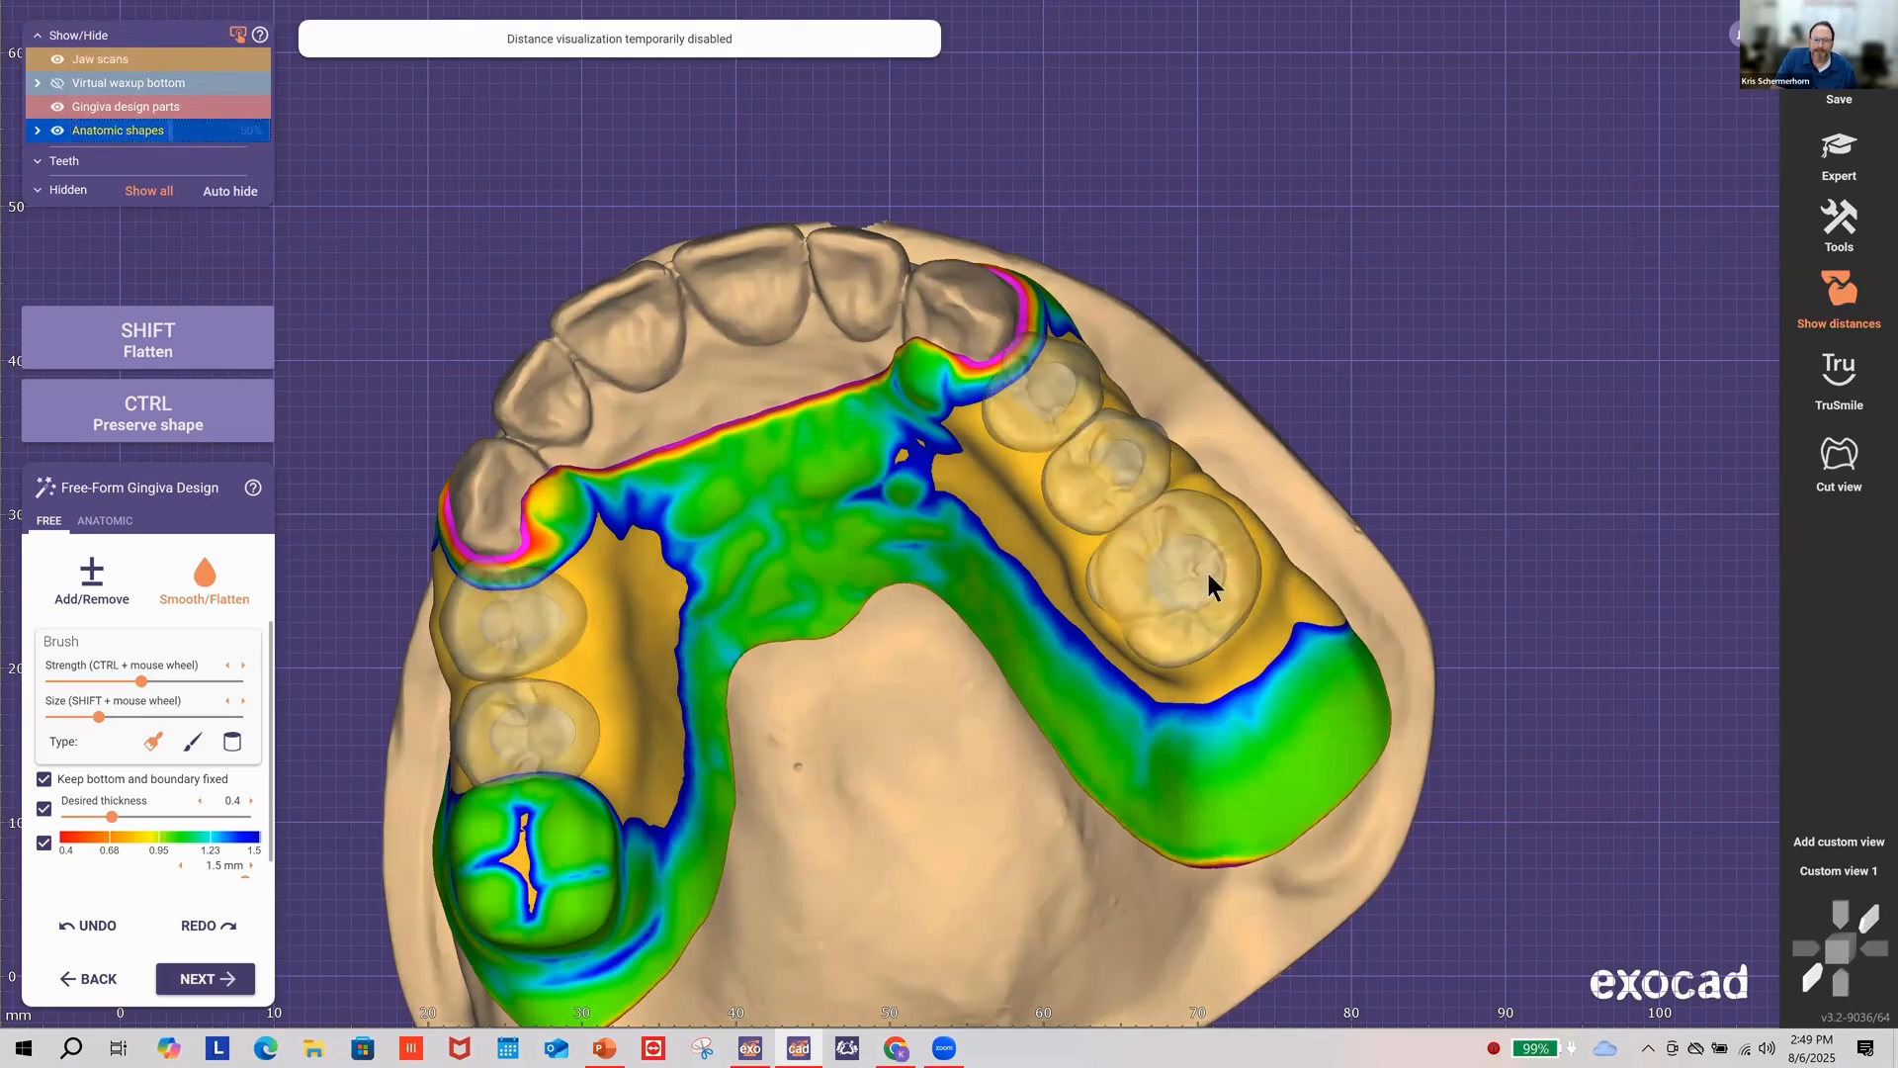
Step: Show the anatomic tooth shapes at 50% opacity so the gingiva beneath is visible
{"action": "scroll", "coordinate": [1191, 572], "scroll_direction": "up", "scroll_amount": 3}
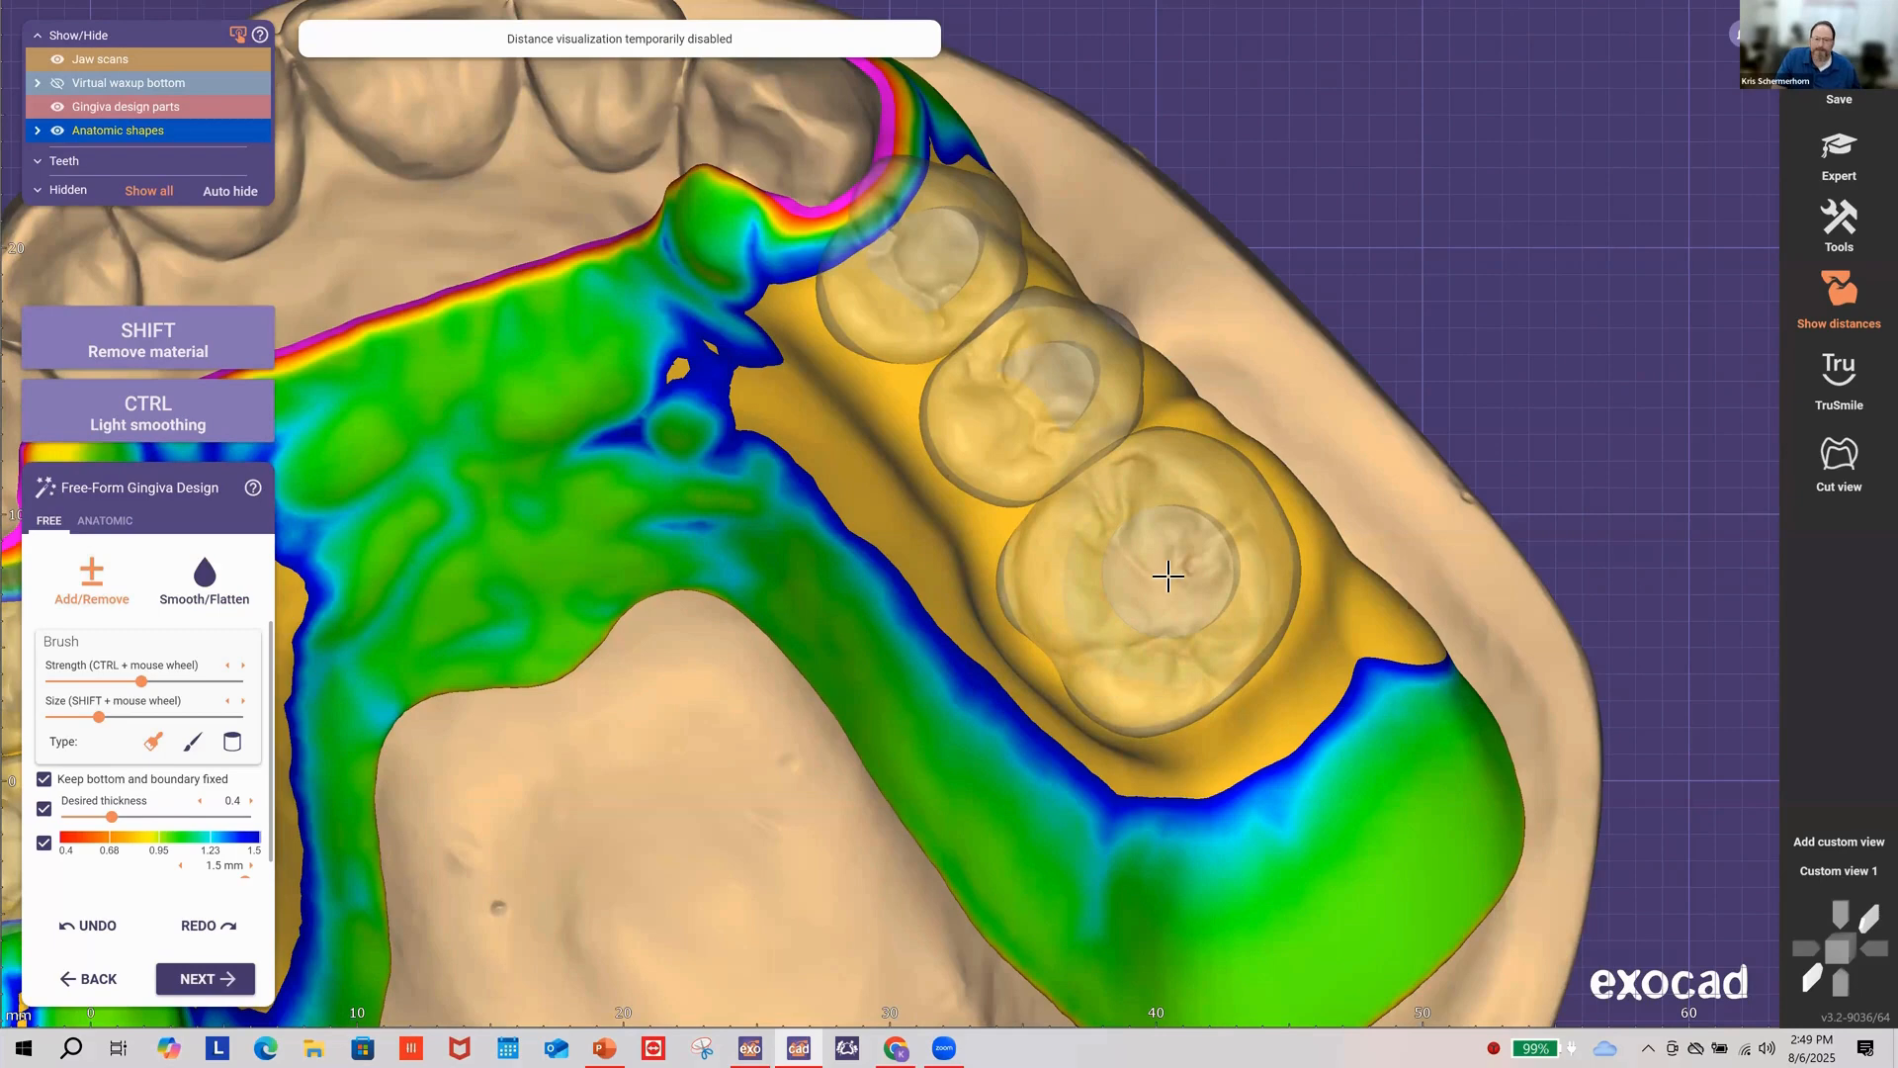
{"action": "scroll", "coordinate": [1152, 570], "scroll_direction": "down", "scroll_amount": 2, "text": "shift"}
{"action": "scroll", "coordinate": [1151, 571], "scroll_direction": "down", "scroll_amount": 1, "text": "shift"}
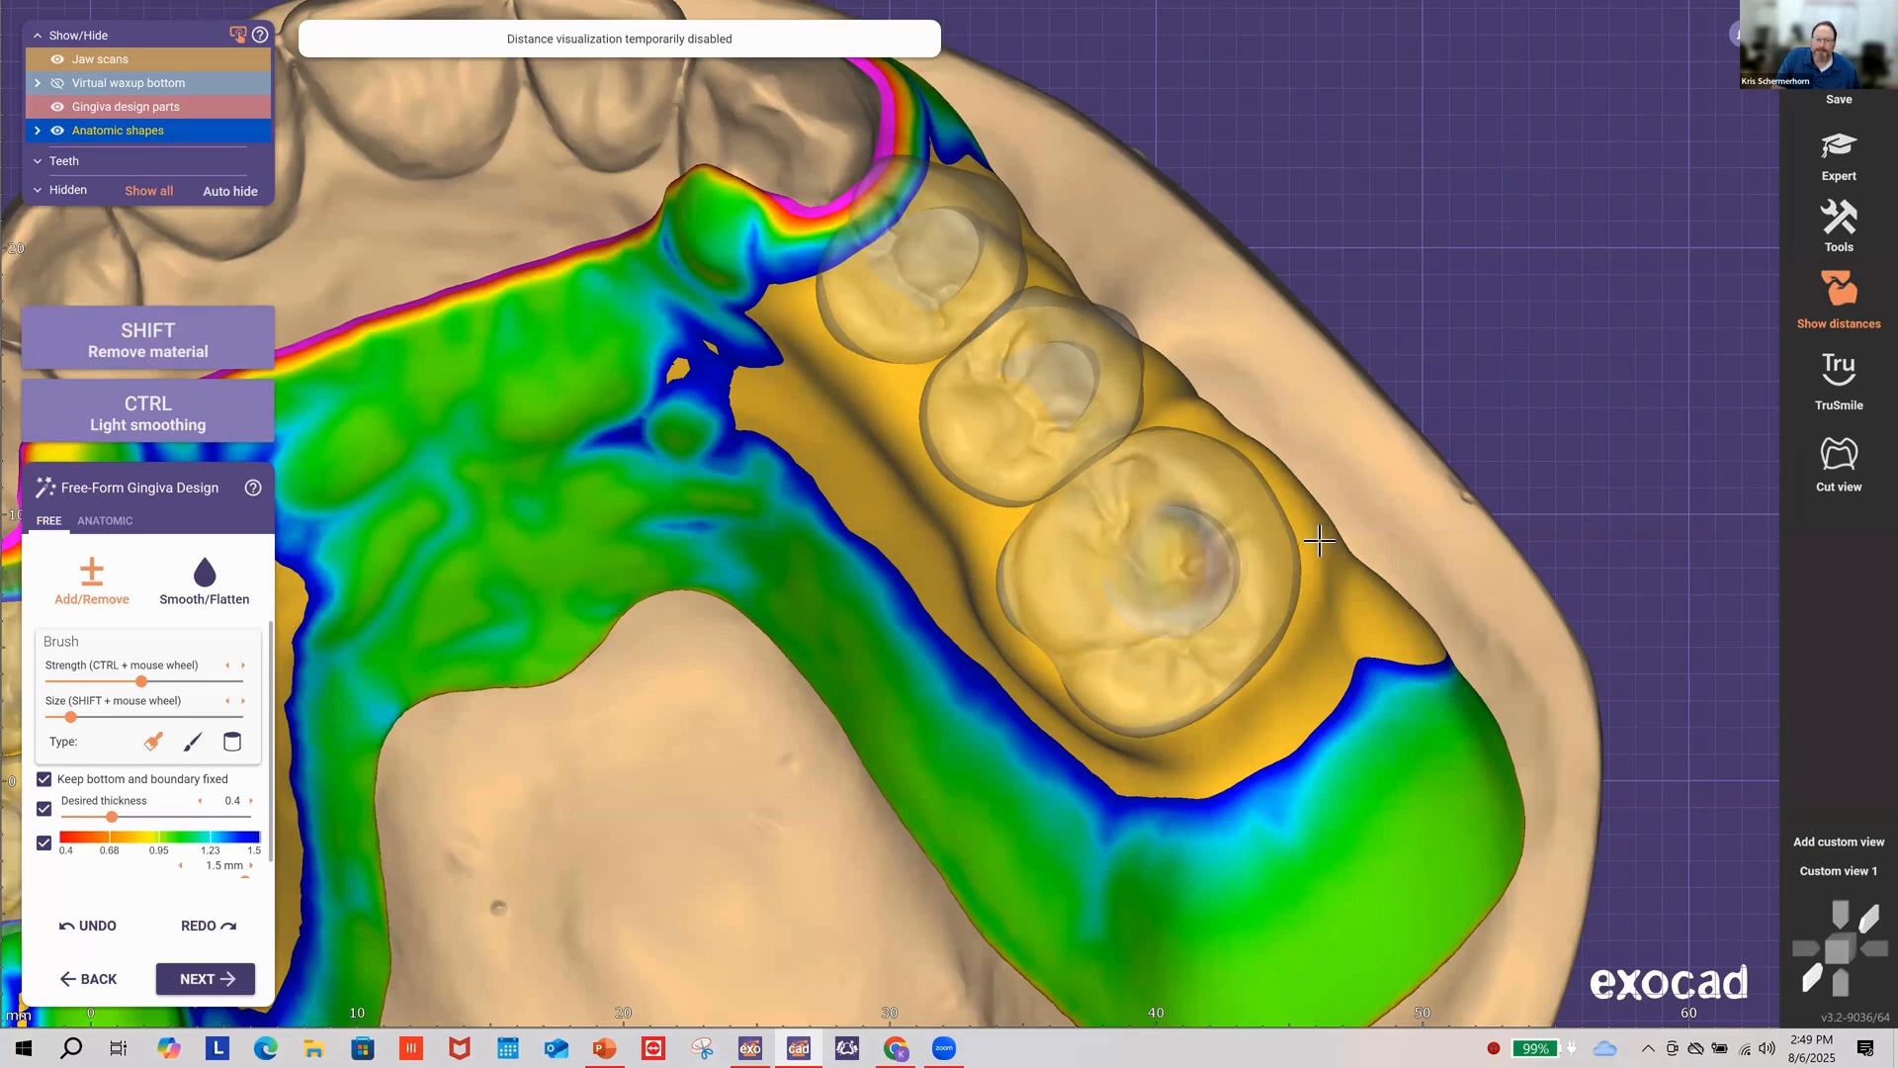
{"action": "right_click_drag", "start_coordinate": [1319, 541], "coordinate": [957, 513]}
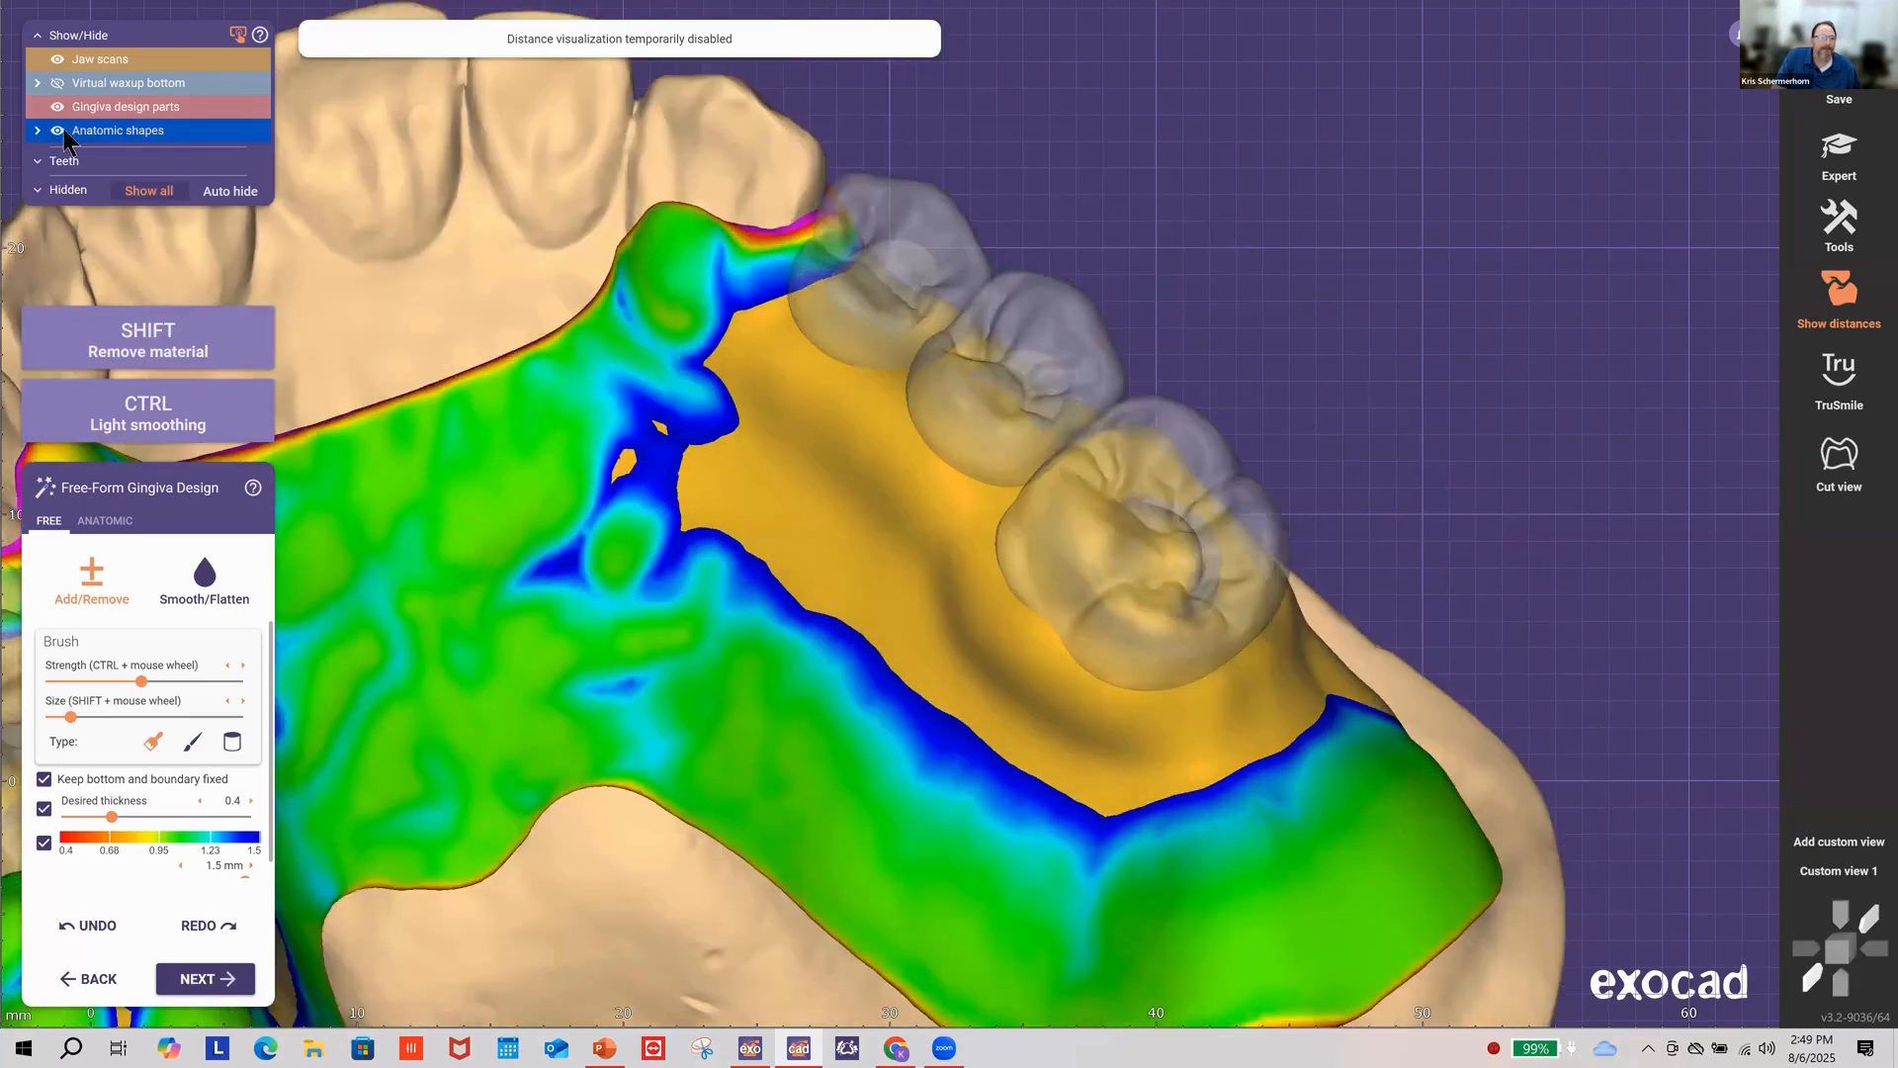
{"action": "left_click", "coordinate": [59, 131]}
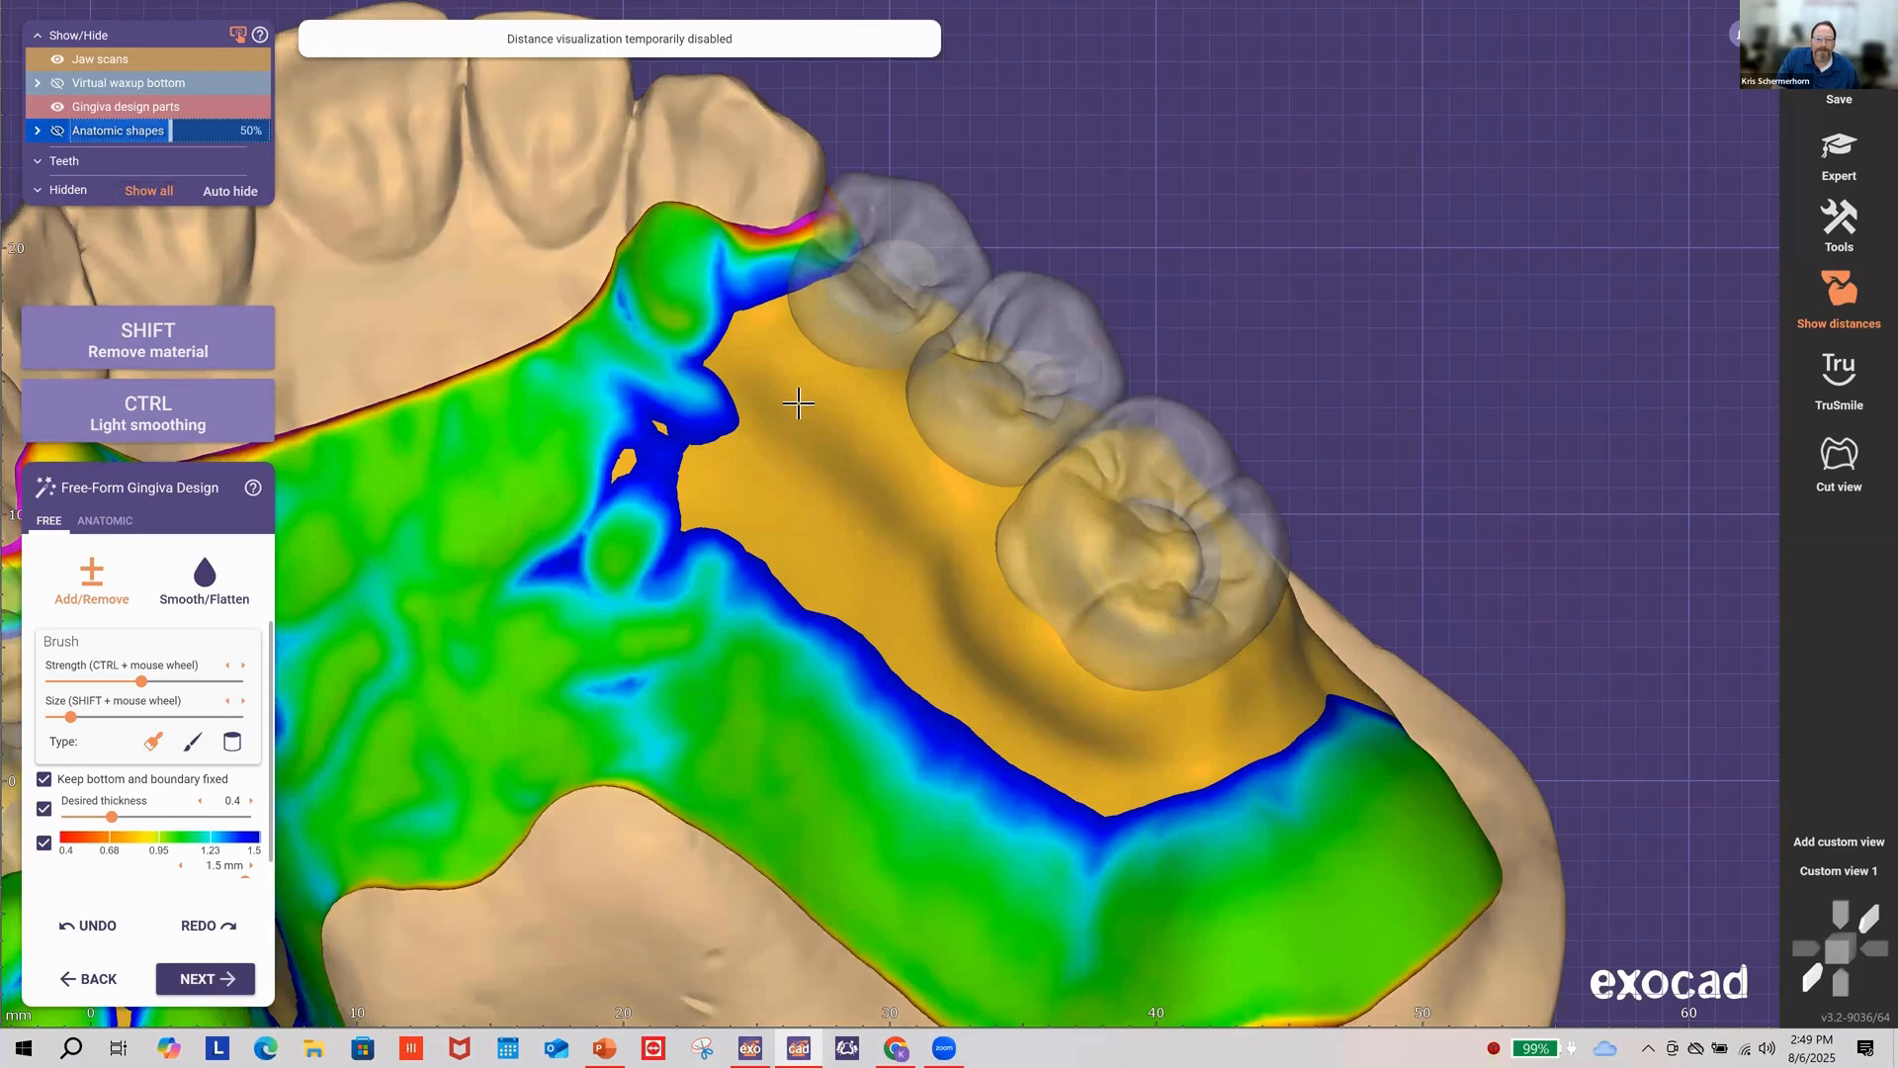
{"action": "left_click", "coordinate": [57, 135]}
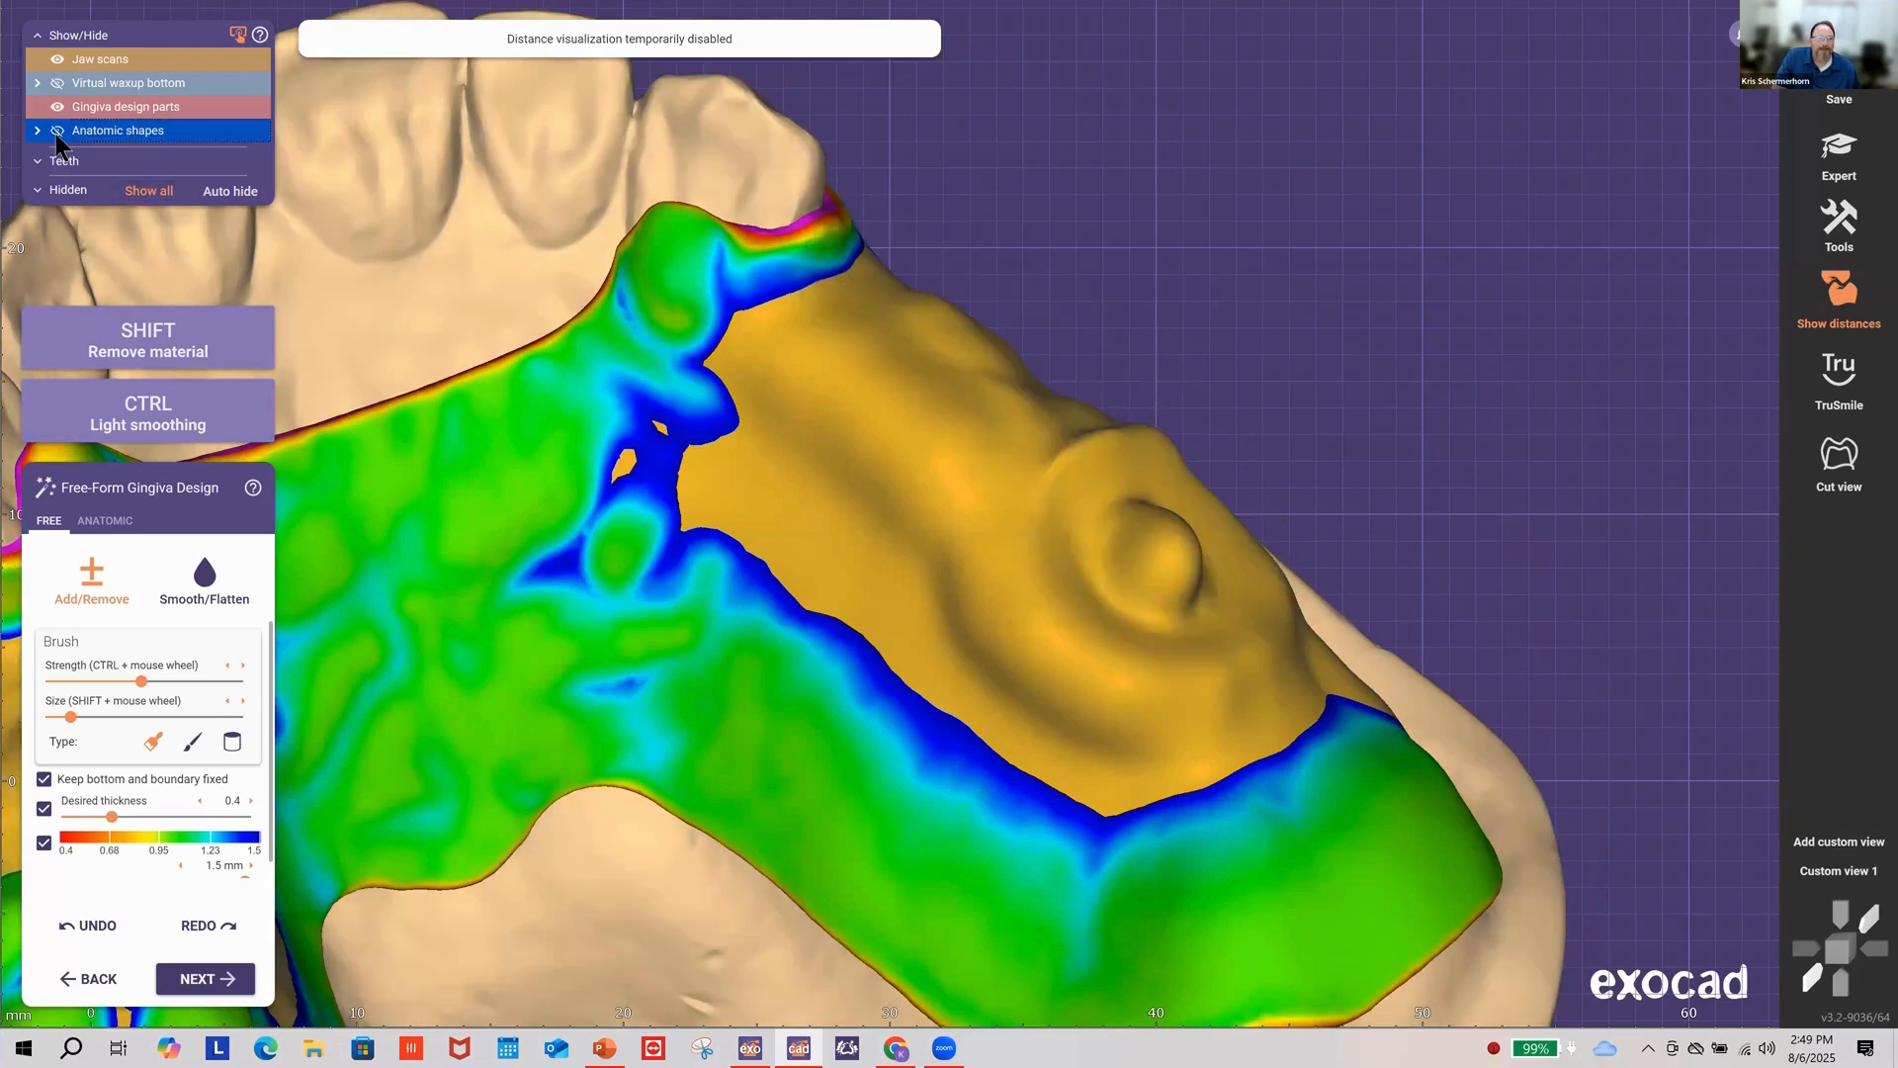
{"action": "left_click", "coordinate": [58, 131]}
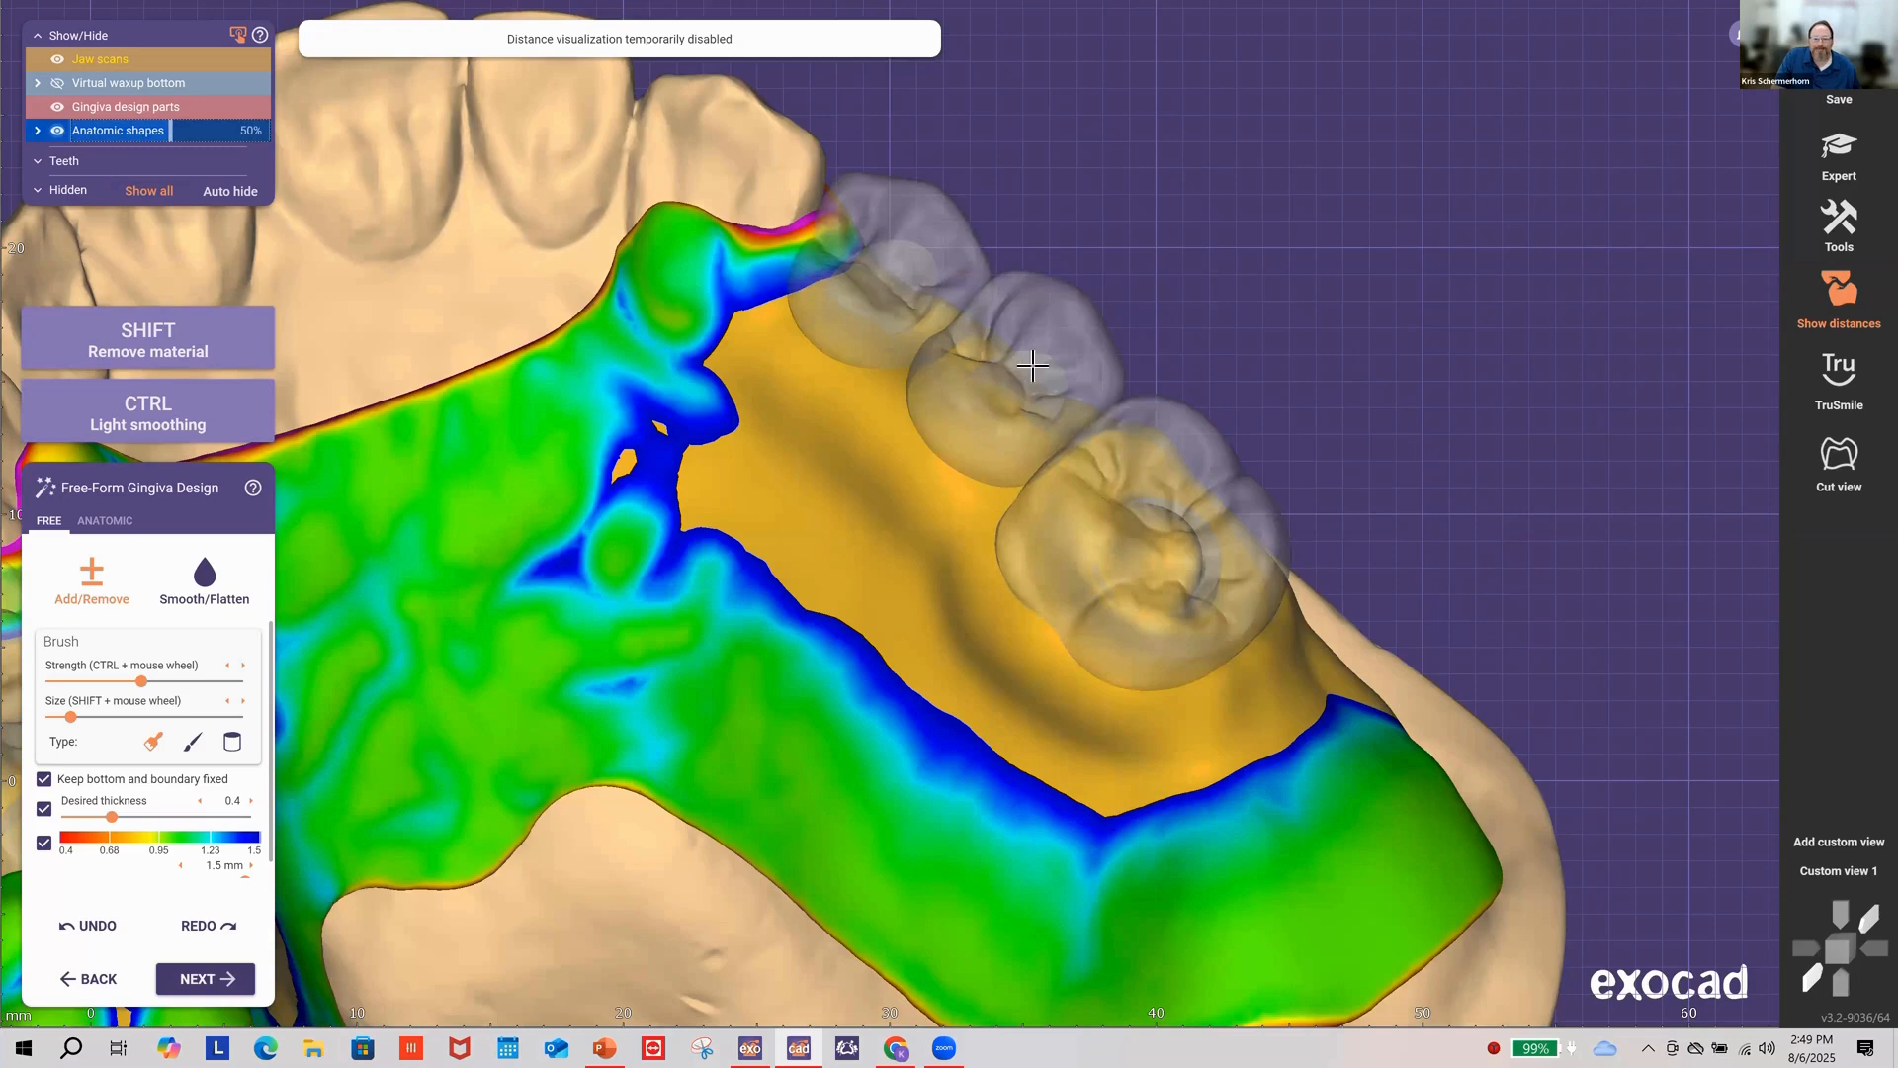
Step: Add gingiva under the right posterior anatomic teeth with a smaller Add/Remove brush
{"action": "right_click_drag", "start_coordinate": [1032, 366], "coordinate": [1038, 373]}
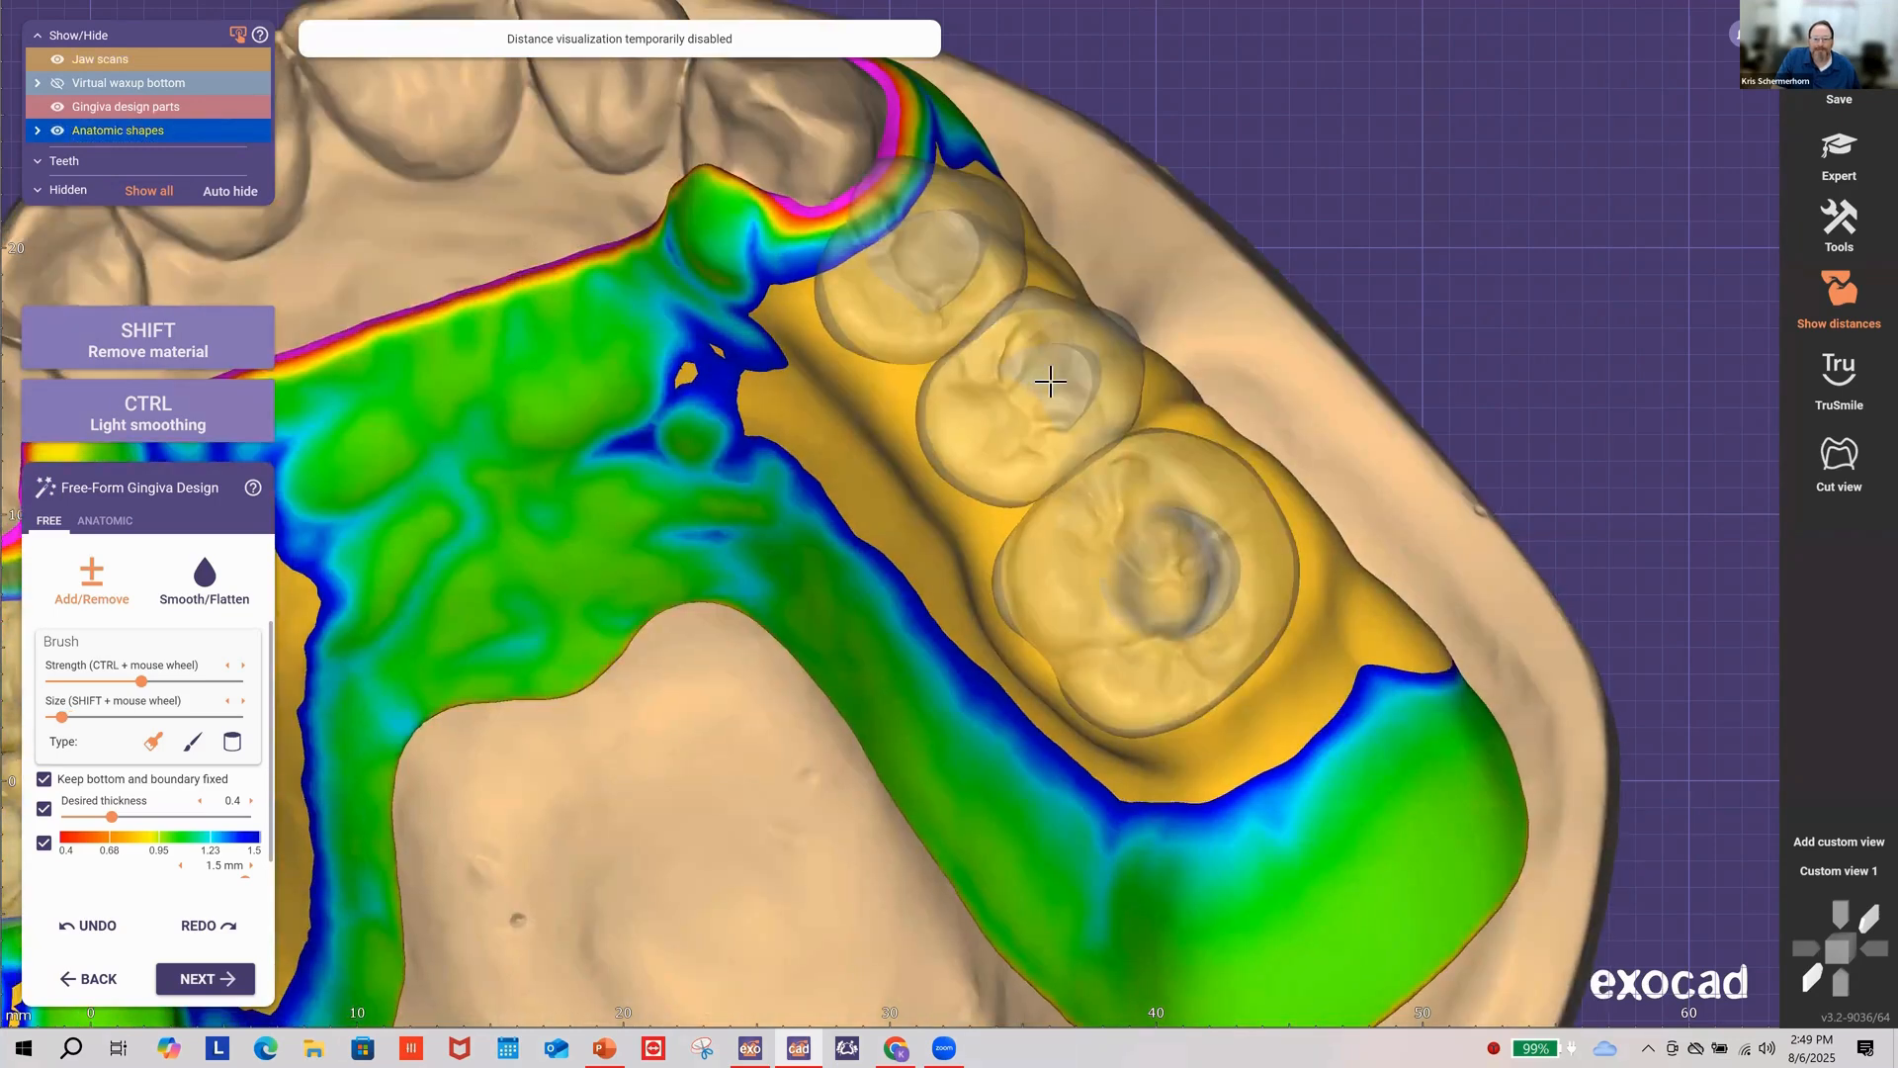
{"action": "scroll", "coordinate": [1051, 380], "scroll_direction": "down", "scroll_amount": 2, "text": "shift"}
{"action": "left_click", "coordinate": [1017, 393]}
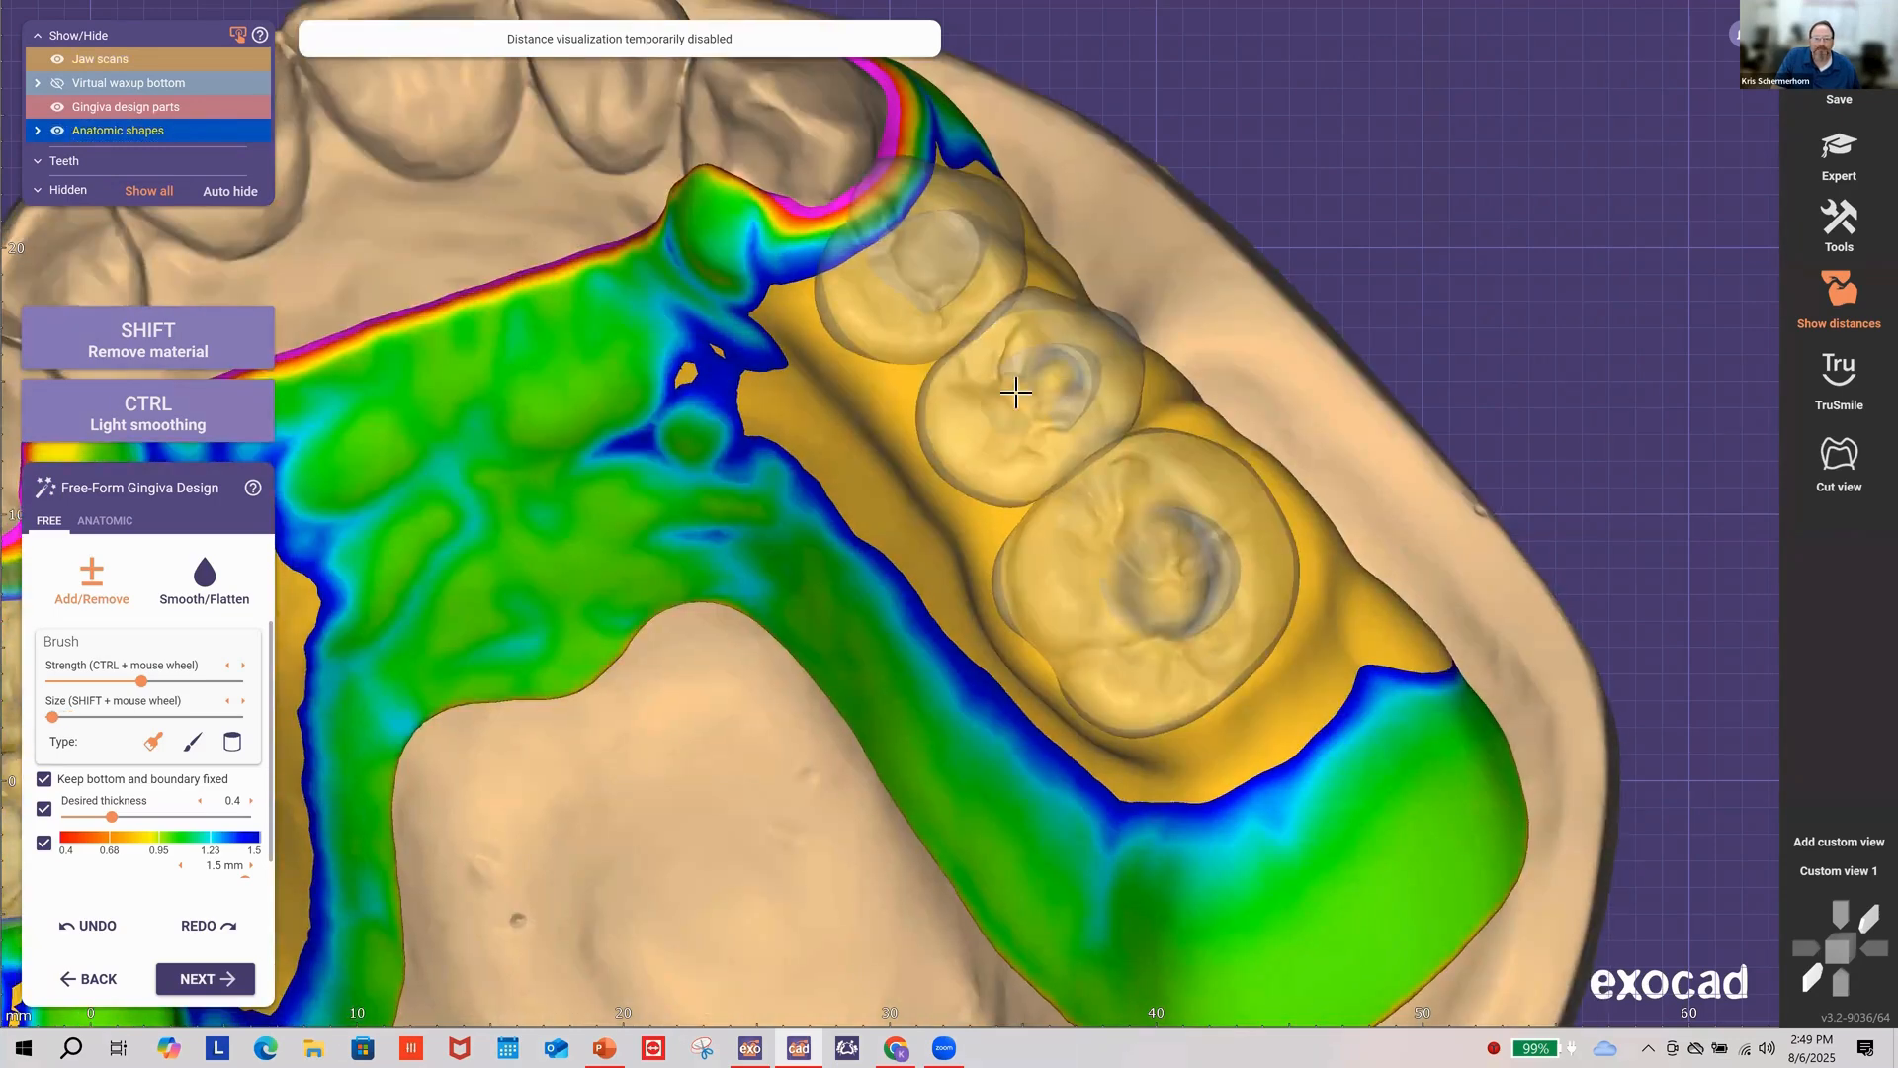
{"action": "right_click_drag", "start_coordinate": [897, 273], "coordinate": [939, 257]}
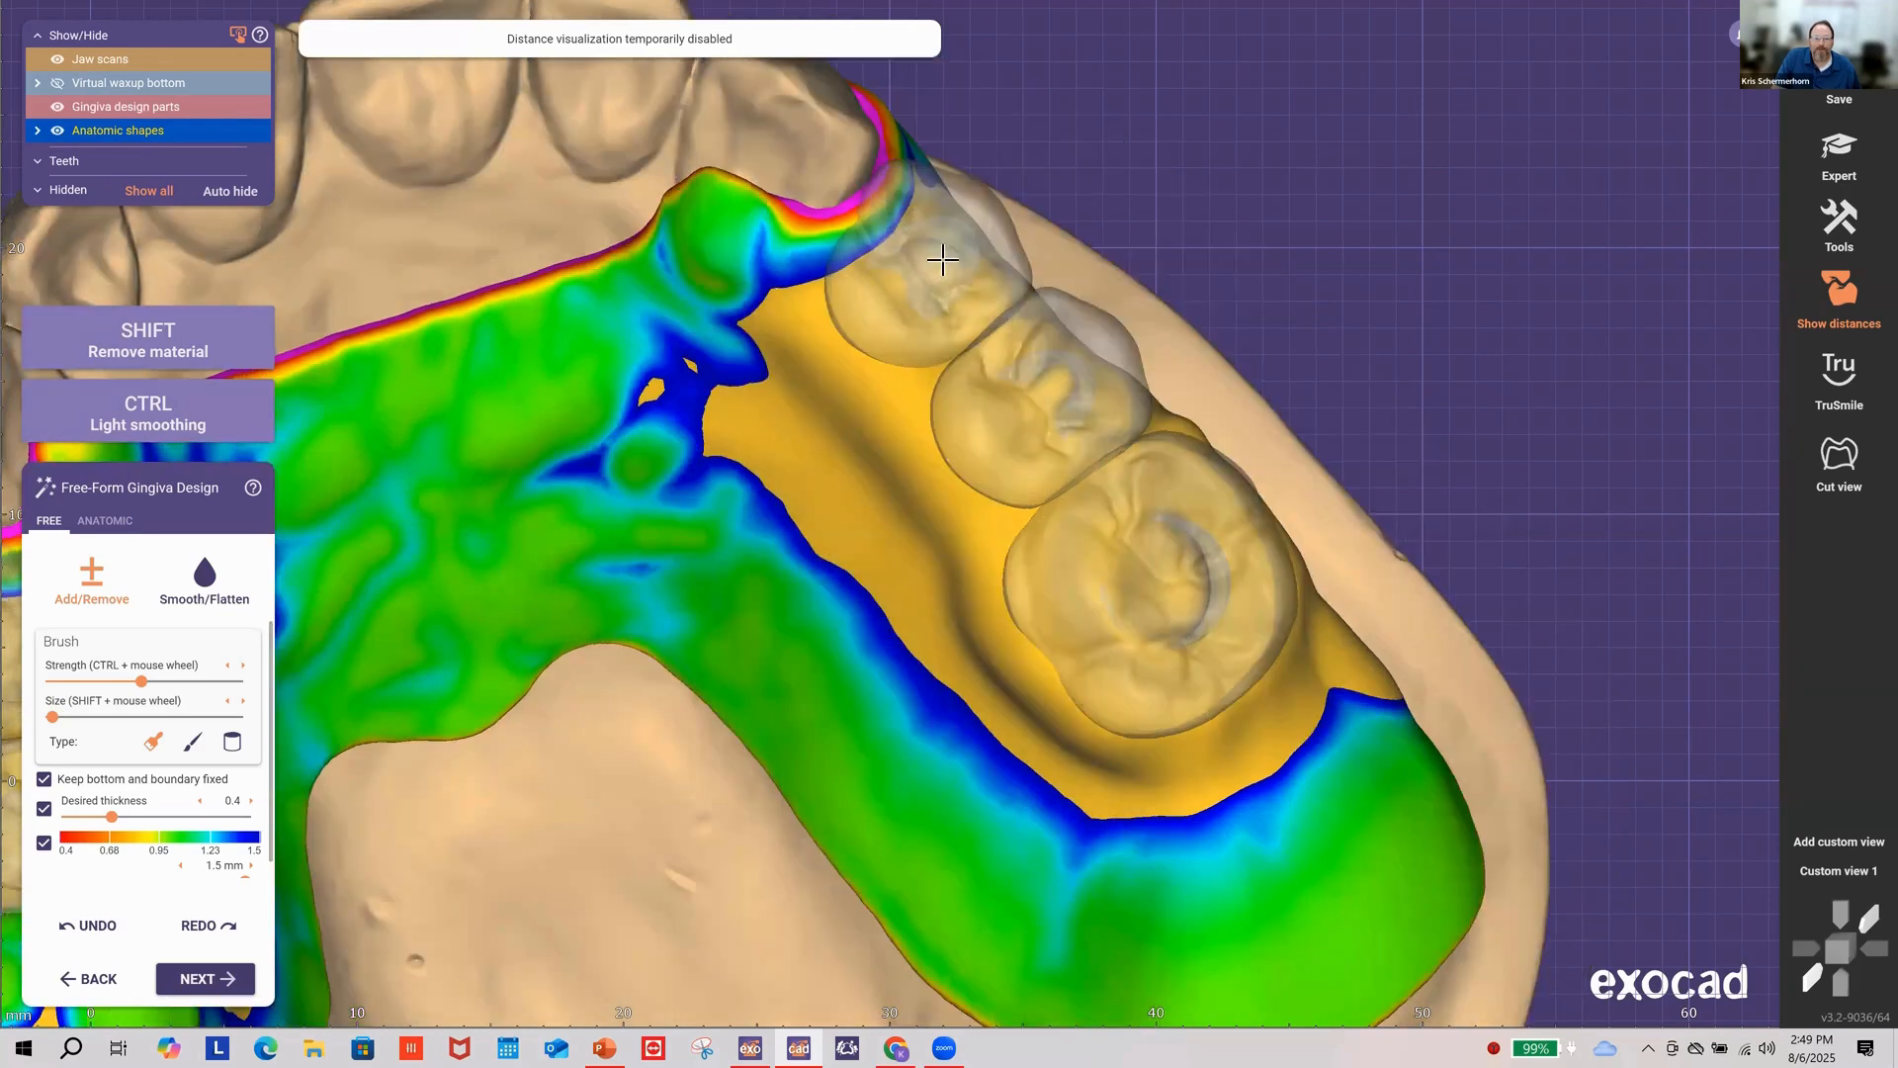
{"action": "left_click", "coordinate": [924, 273]}
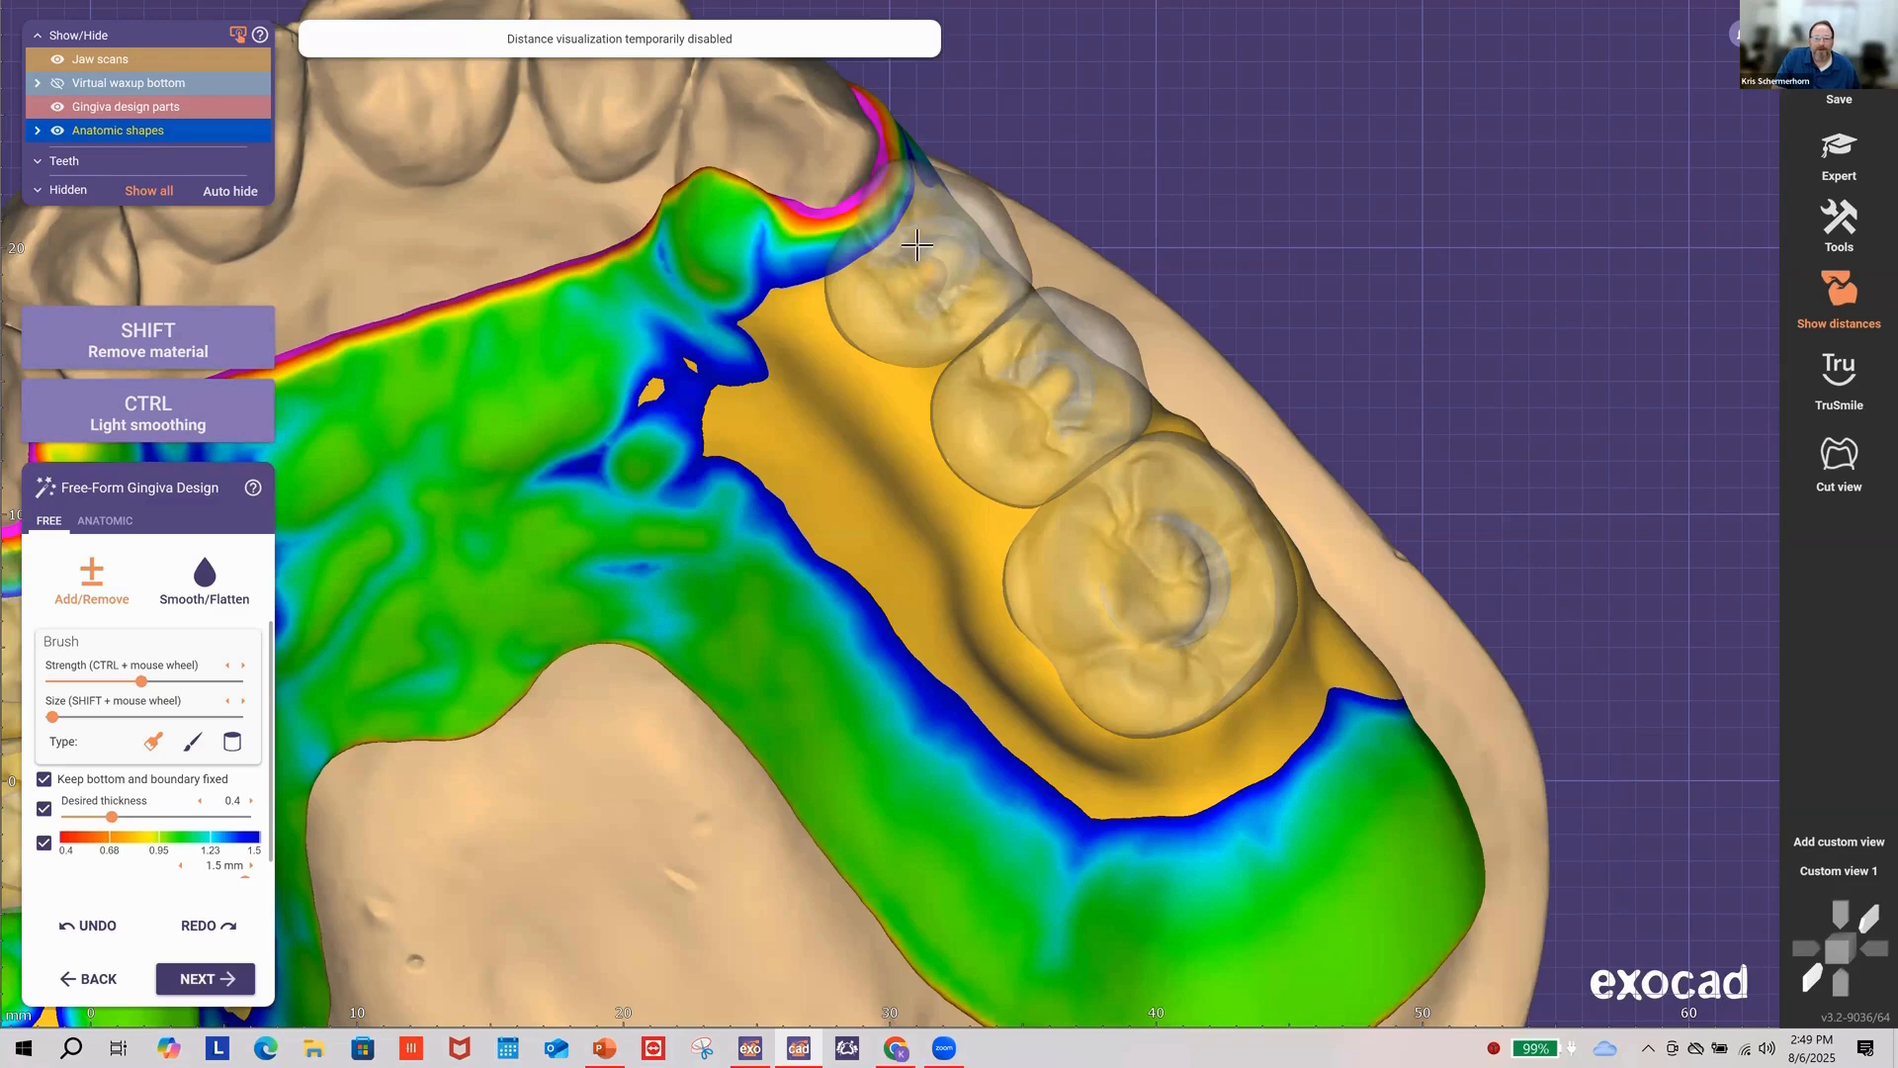
{"action": "right_click_drag", "start_coordinate": [919, 243], "coordinate": [933, 288]}
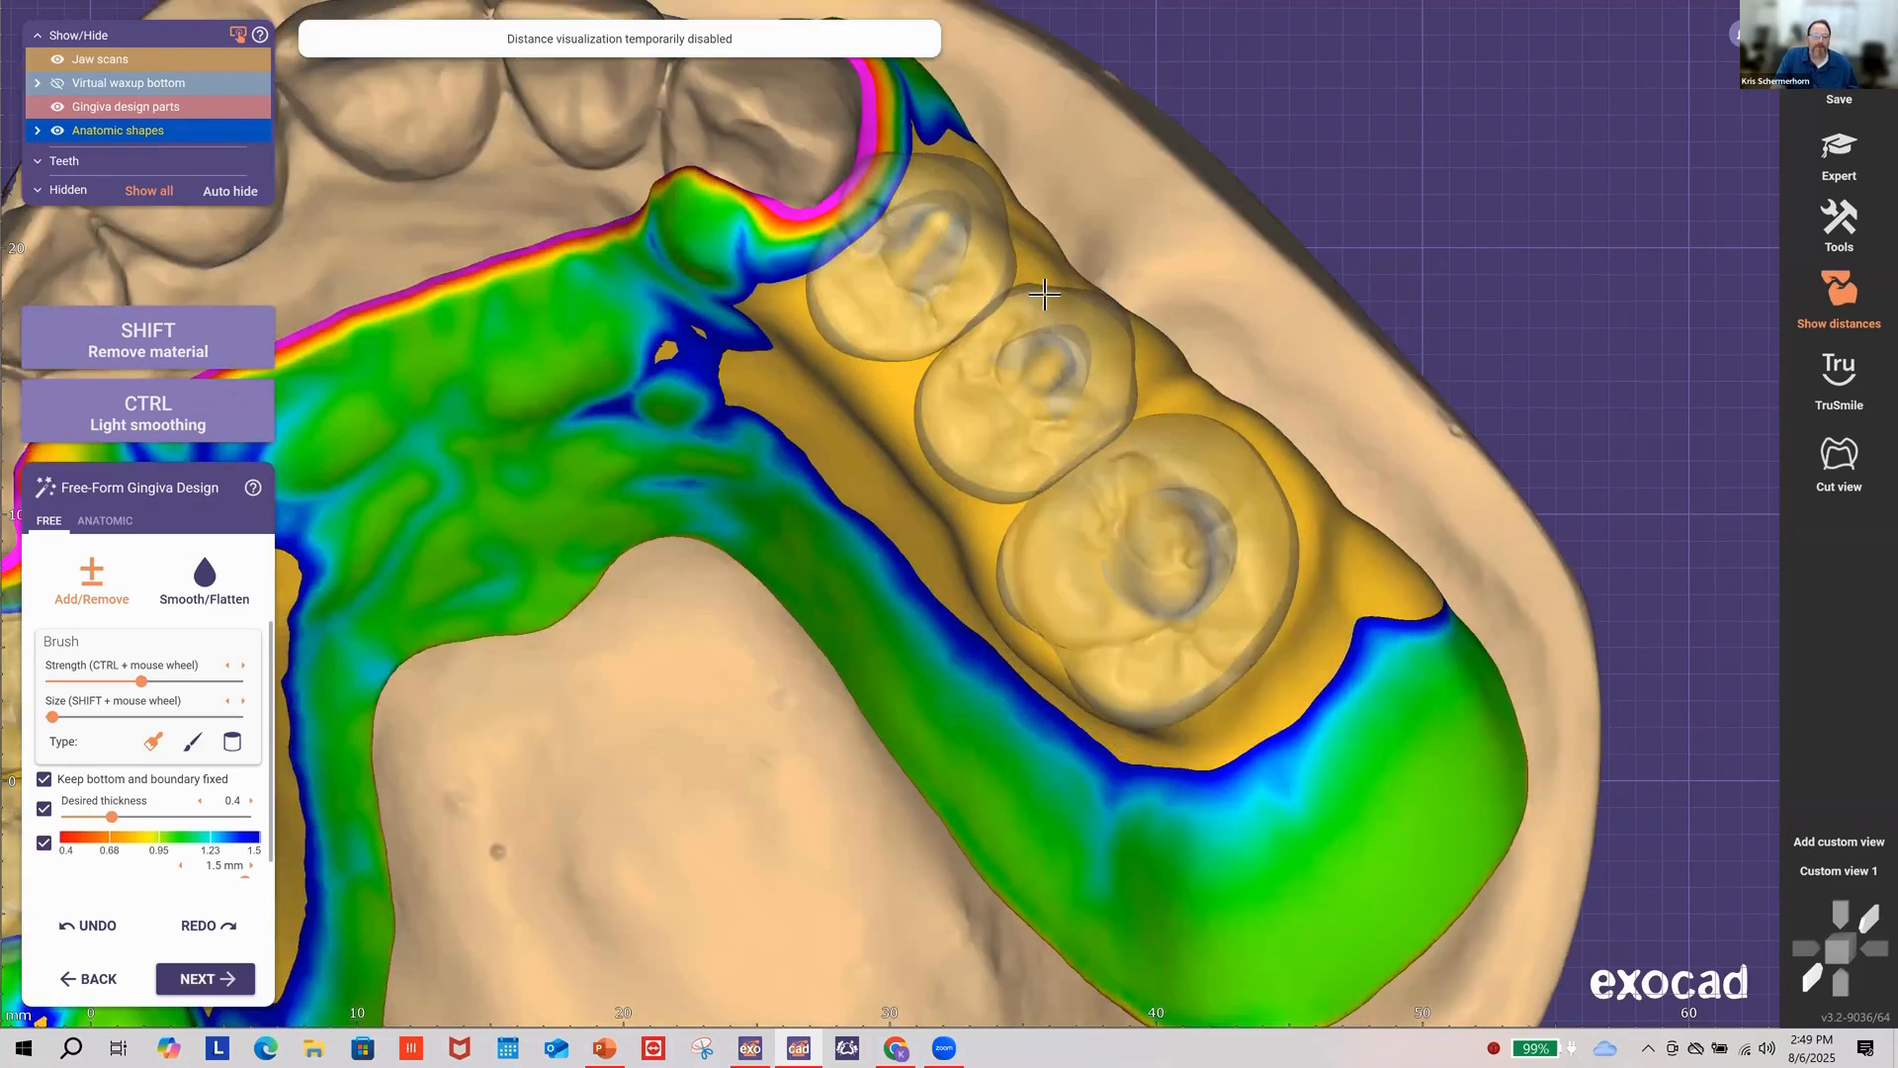
{"action": "middle_click", "coordinate": [496, 646]}
{"action": "scroll", "coordinate": [484, 642], "scroll_direction": "up", "scroll_amount": 1, "text": "shift"}
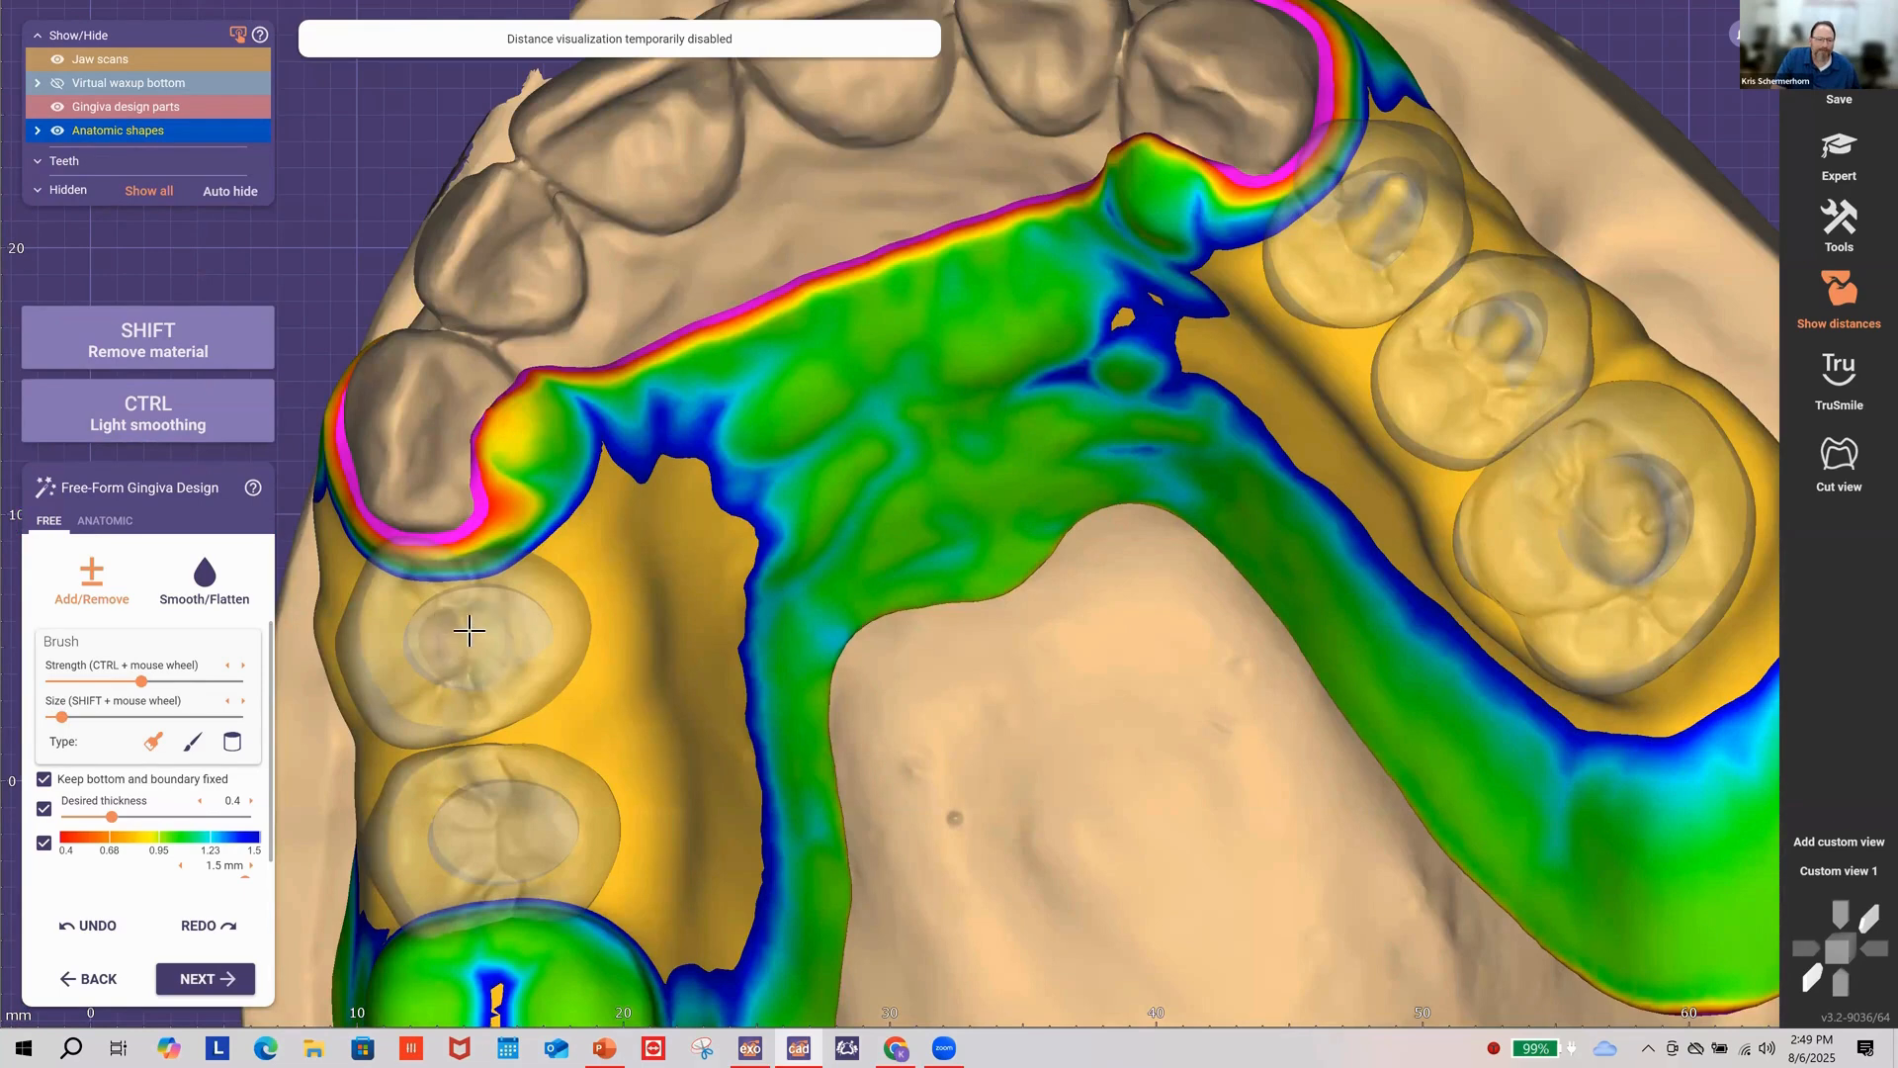
Step: Sculpt the gingiva around the left posterior tooth and tilt to a top-down arch view
{"action": "left_click_drag", "start_coordinate": [511, 621], "coordinate": [670, 660]}
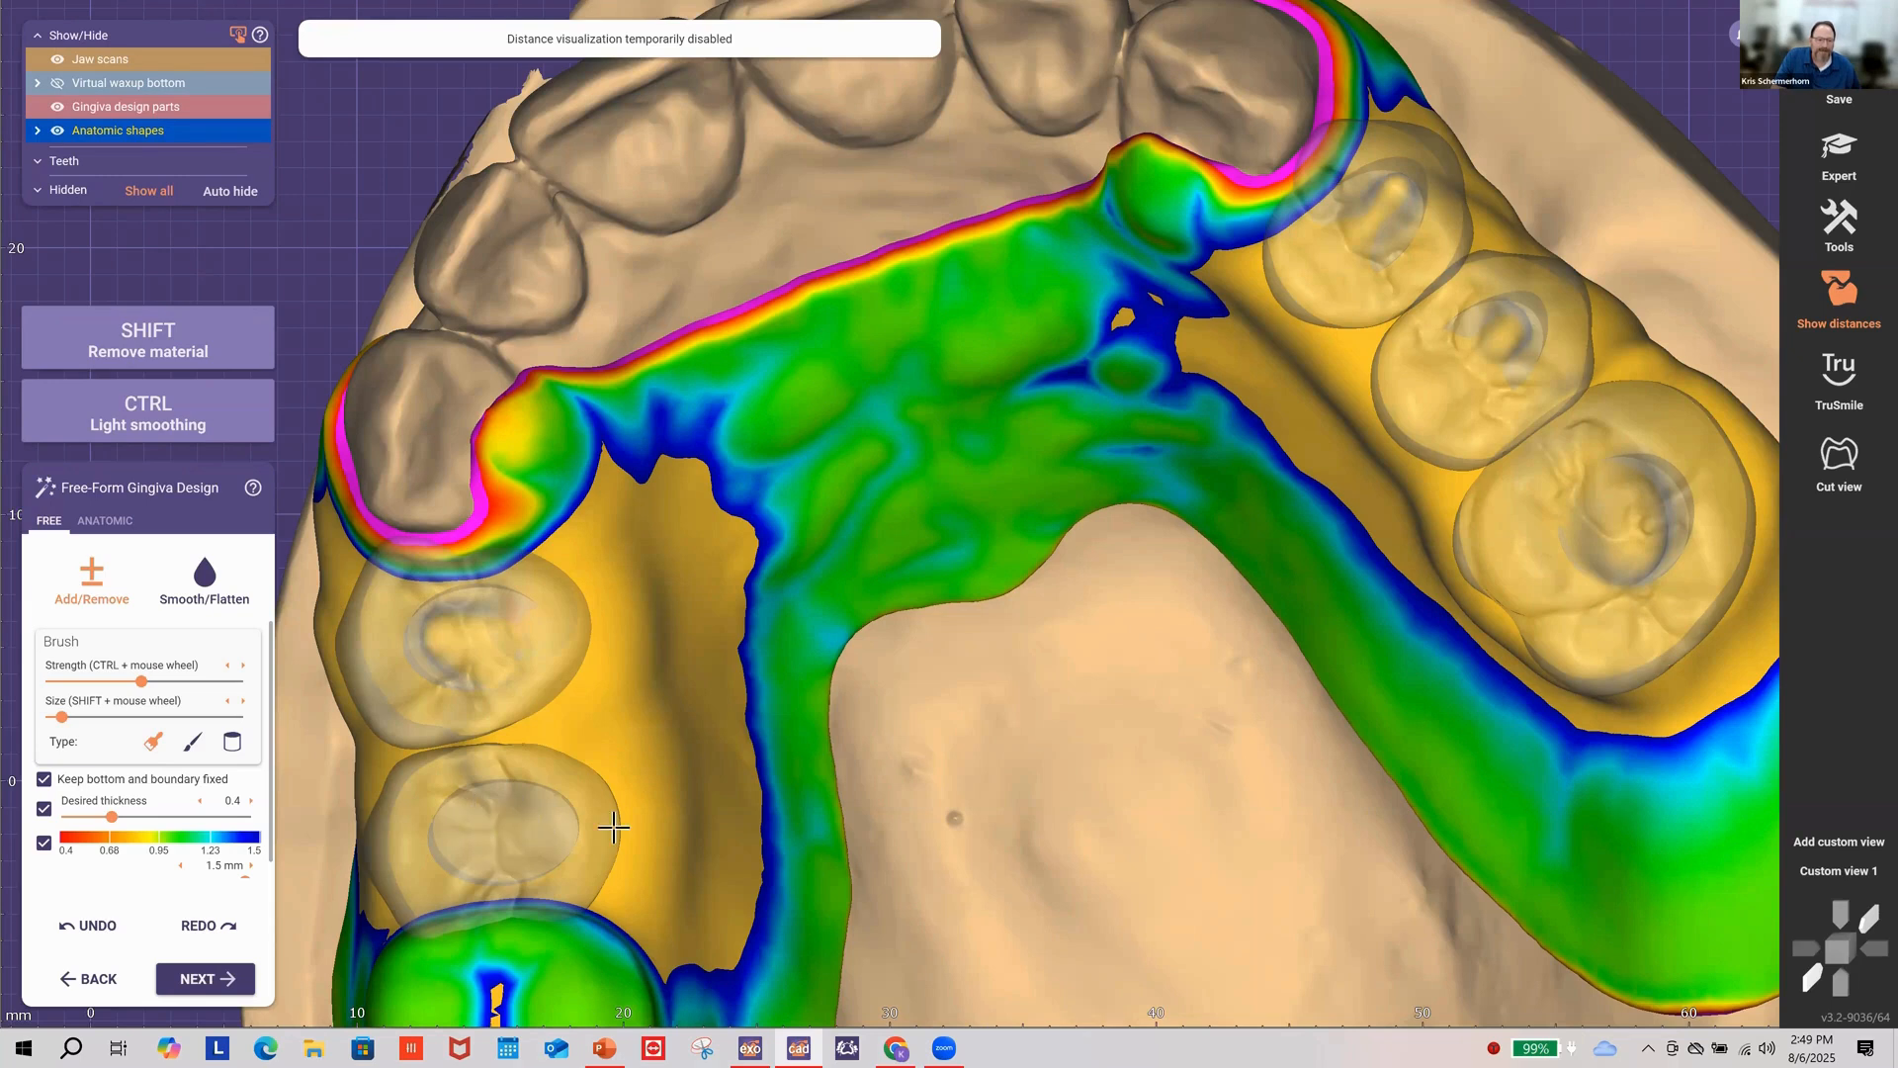
{"action": "right_click_drag", "start_coordinate": [614, 830], "coordinate": [613, 831]}
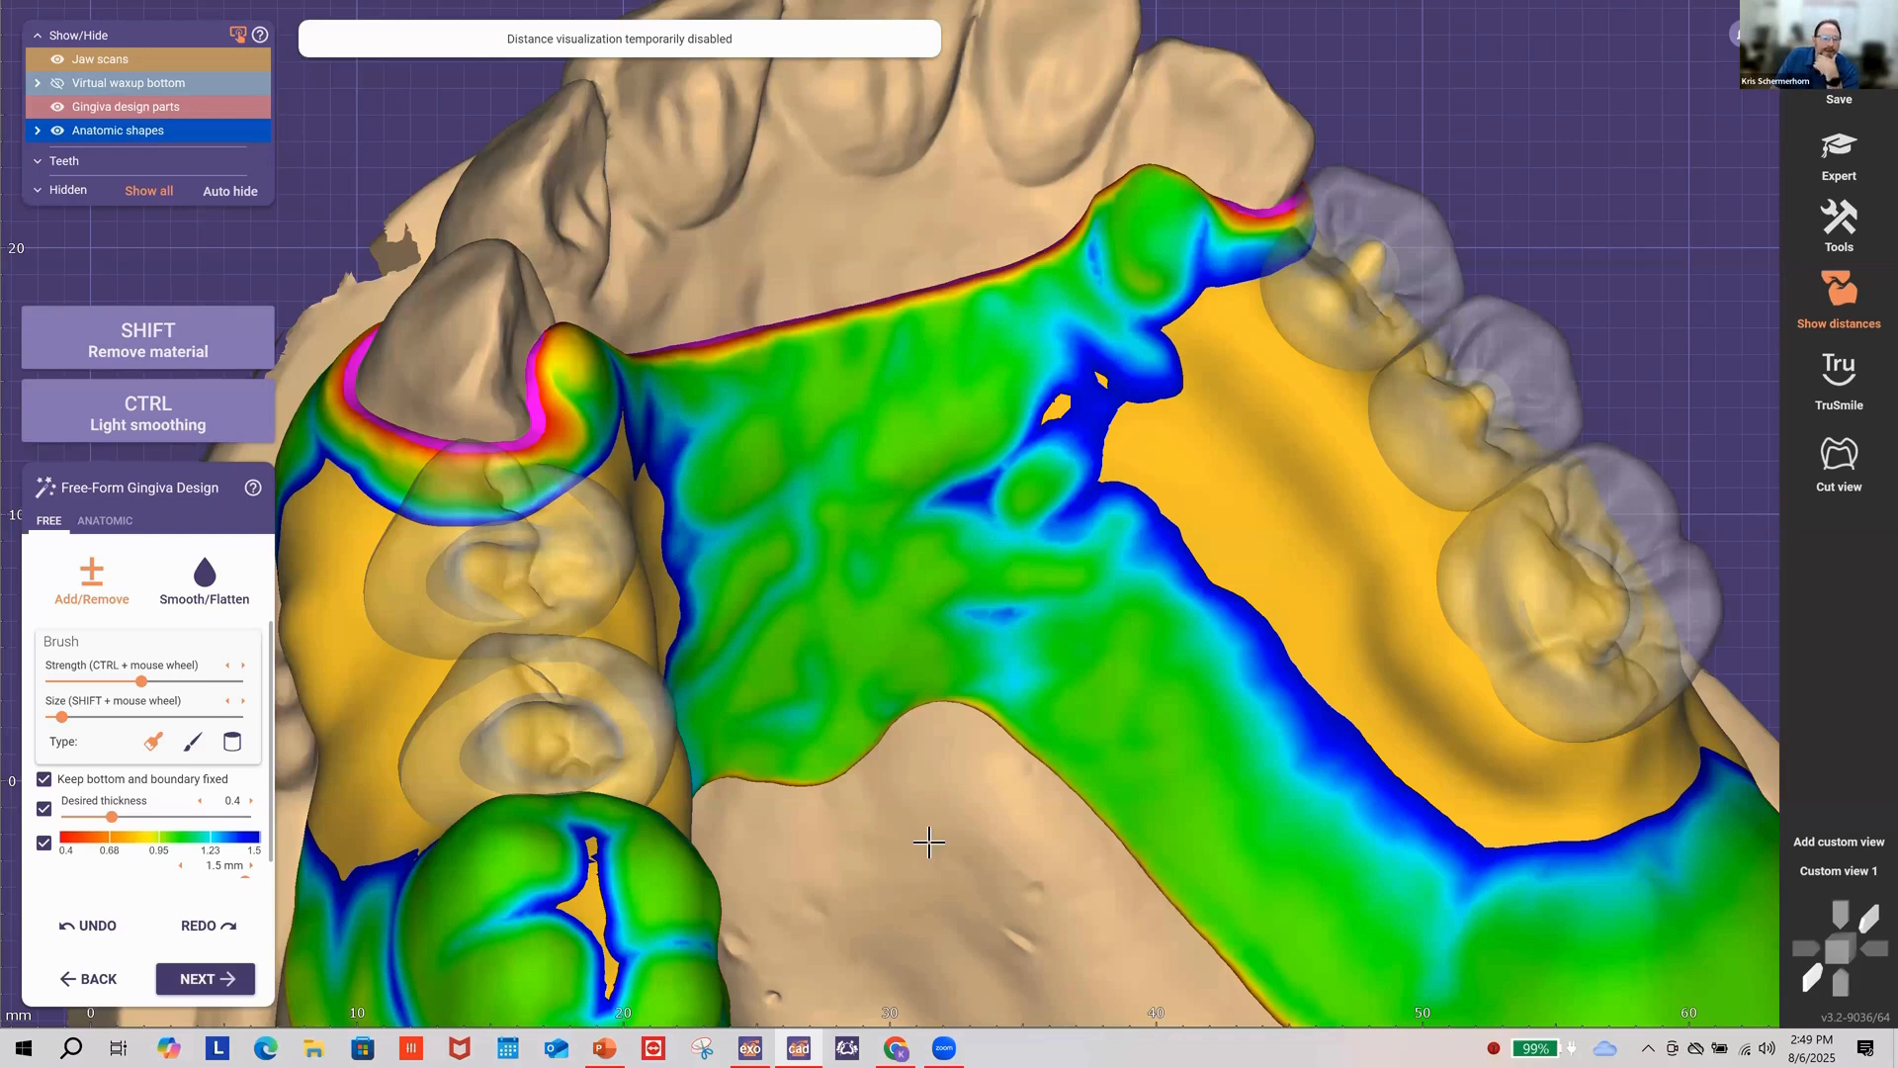
{"action": "scroll", "coordinate": [930, 843], "scroll_direction": "down", "scroll_amount": 5}
{"action": "right_click_drag", "start_coordinate": [794, 867], "coordinate": [861, 777]}
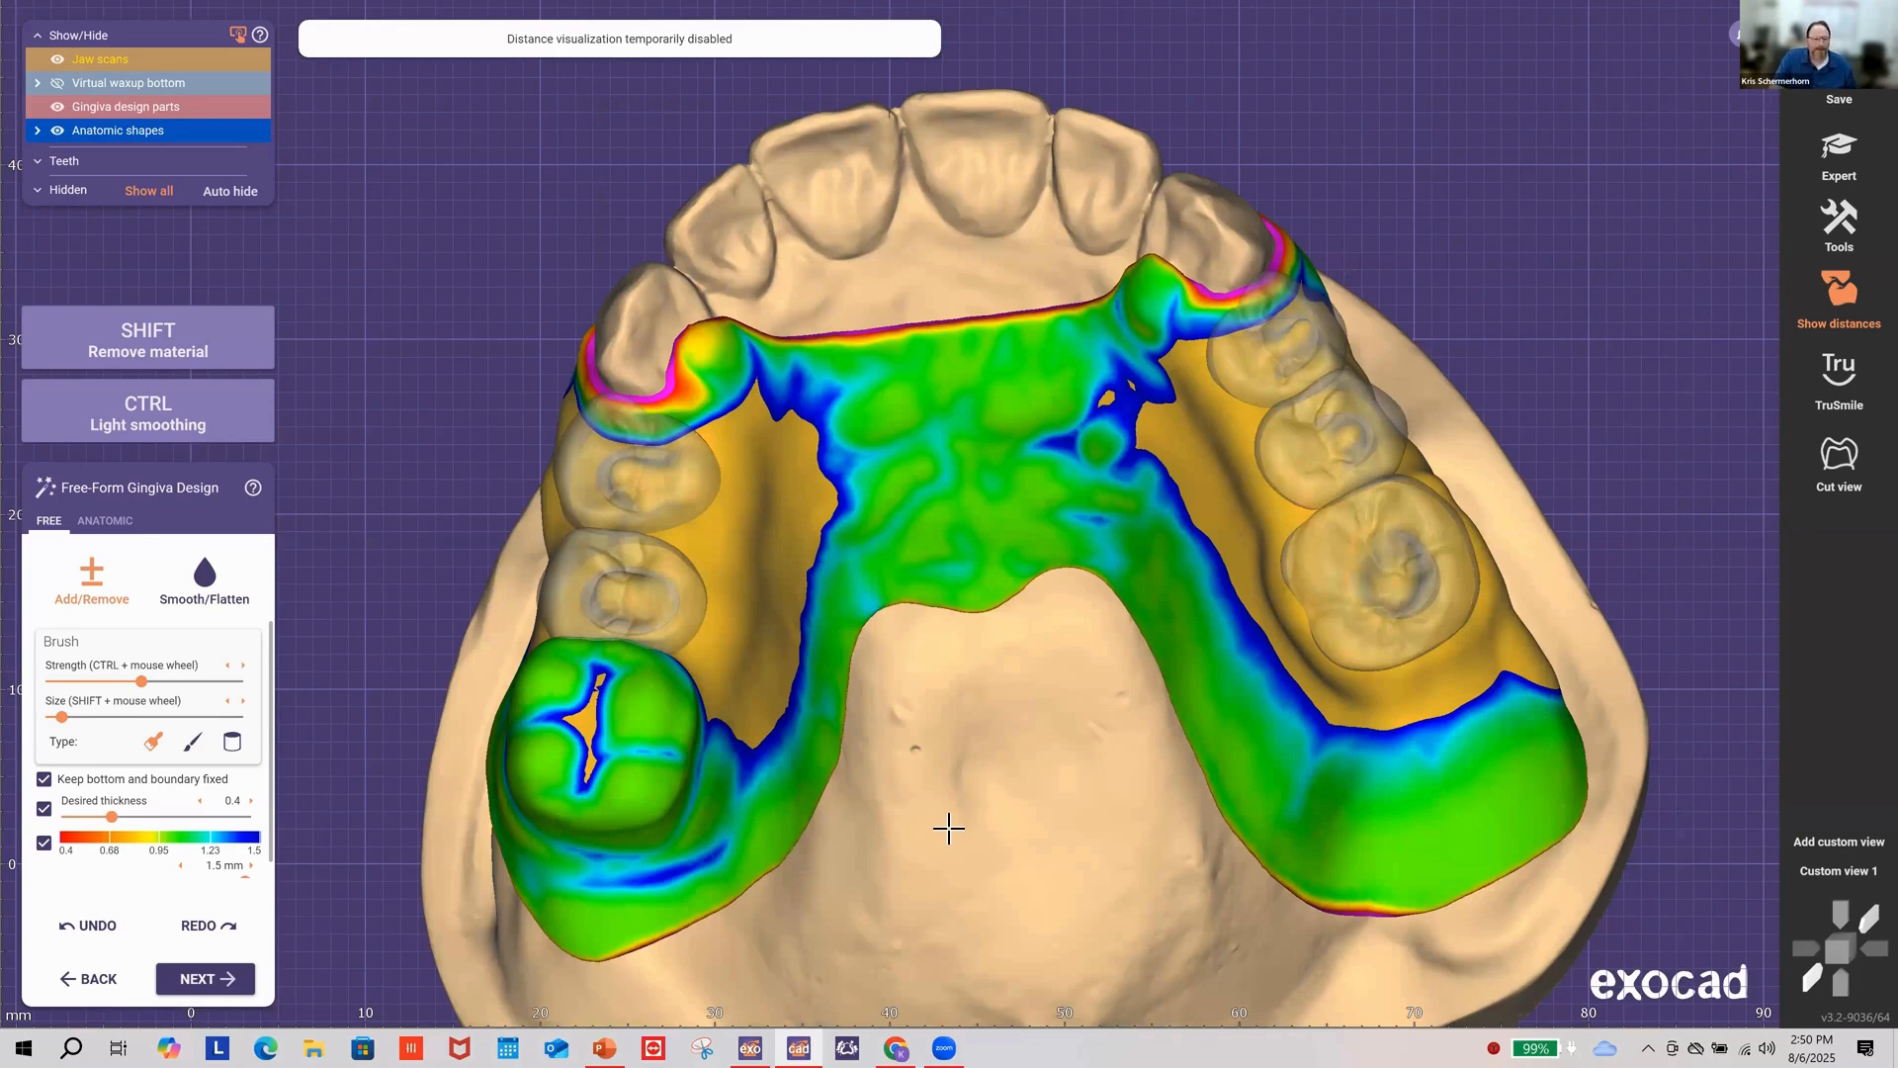
{"action": "right_click_drag", "start_coordinate": [656, 804], "coordinate": [674, 793]}
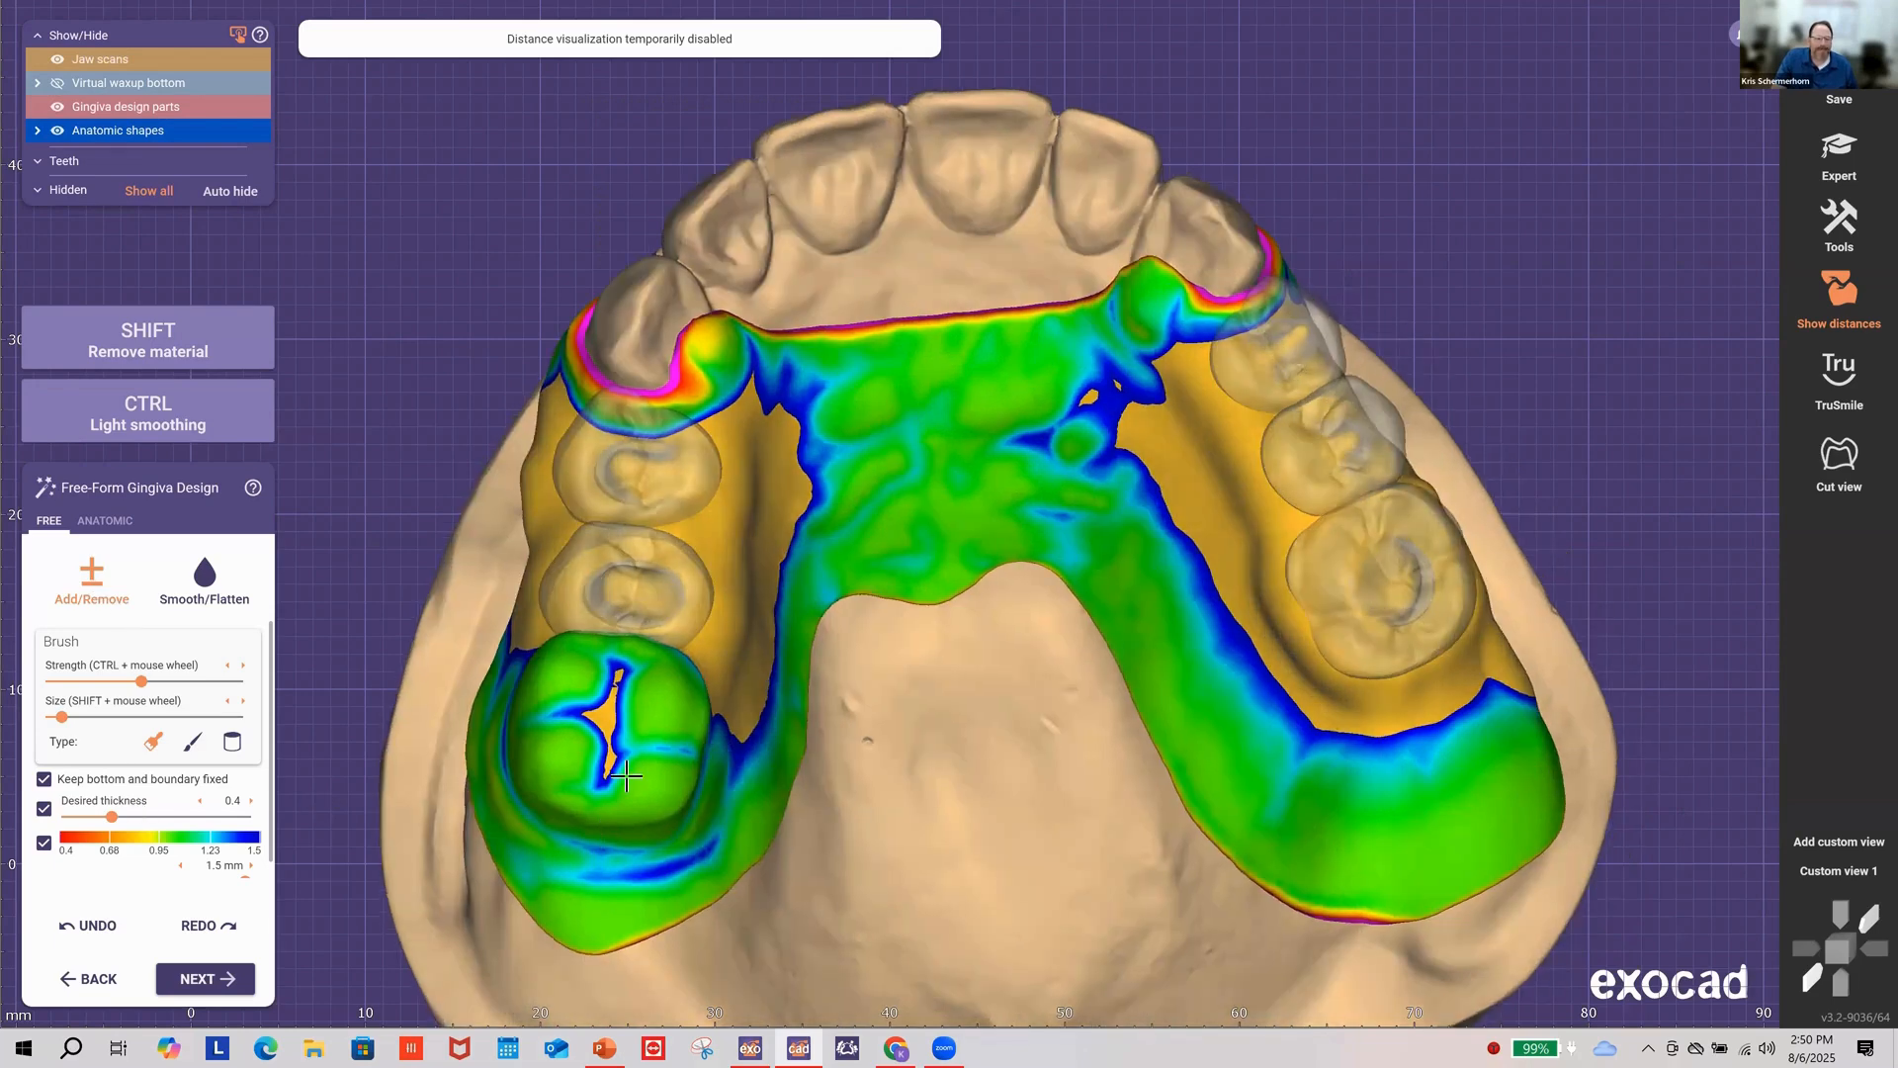
{"action": "right_click_drag", "start_coordinate": [624, 774], "coordinate": [613, 763]}
{"action": "scroll", "coordinate": [642, 721], "scroll_direction": "up", "scroll_amount": 3, "text": "shift"}
Step: Trial-thin the gingiva over the left molar, undo it, and turn off desired thickness enforcement
{"action": "mouse_move", "coordinate": [653, 736]}
{"action": "left_mouse_down", "text": "shift"}
{"action": "mouse_move", "coordinate": [636, 784]}
{"action": "mouse_move", "coordinate": [578, 728]}
{"action": "mouse_move", "coordinate": [617, 692]}
{"action": "left_mouse_up", "text": "shift"}
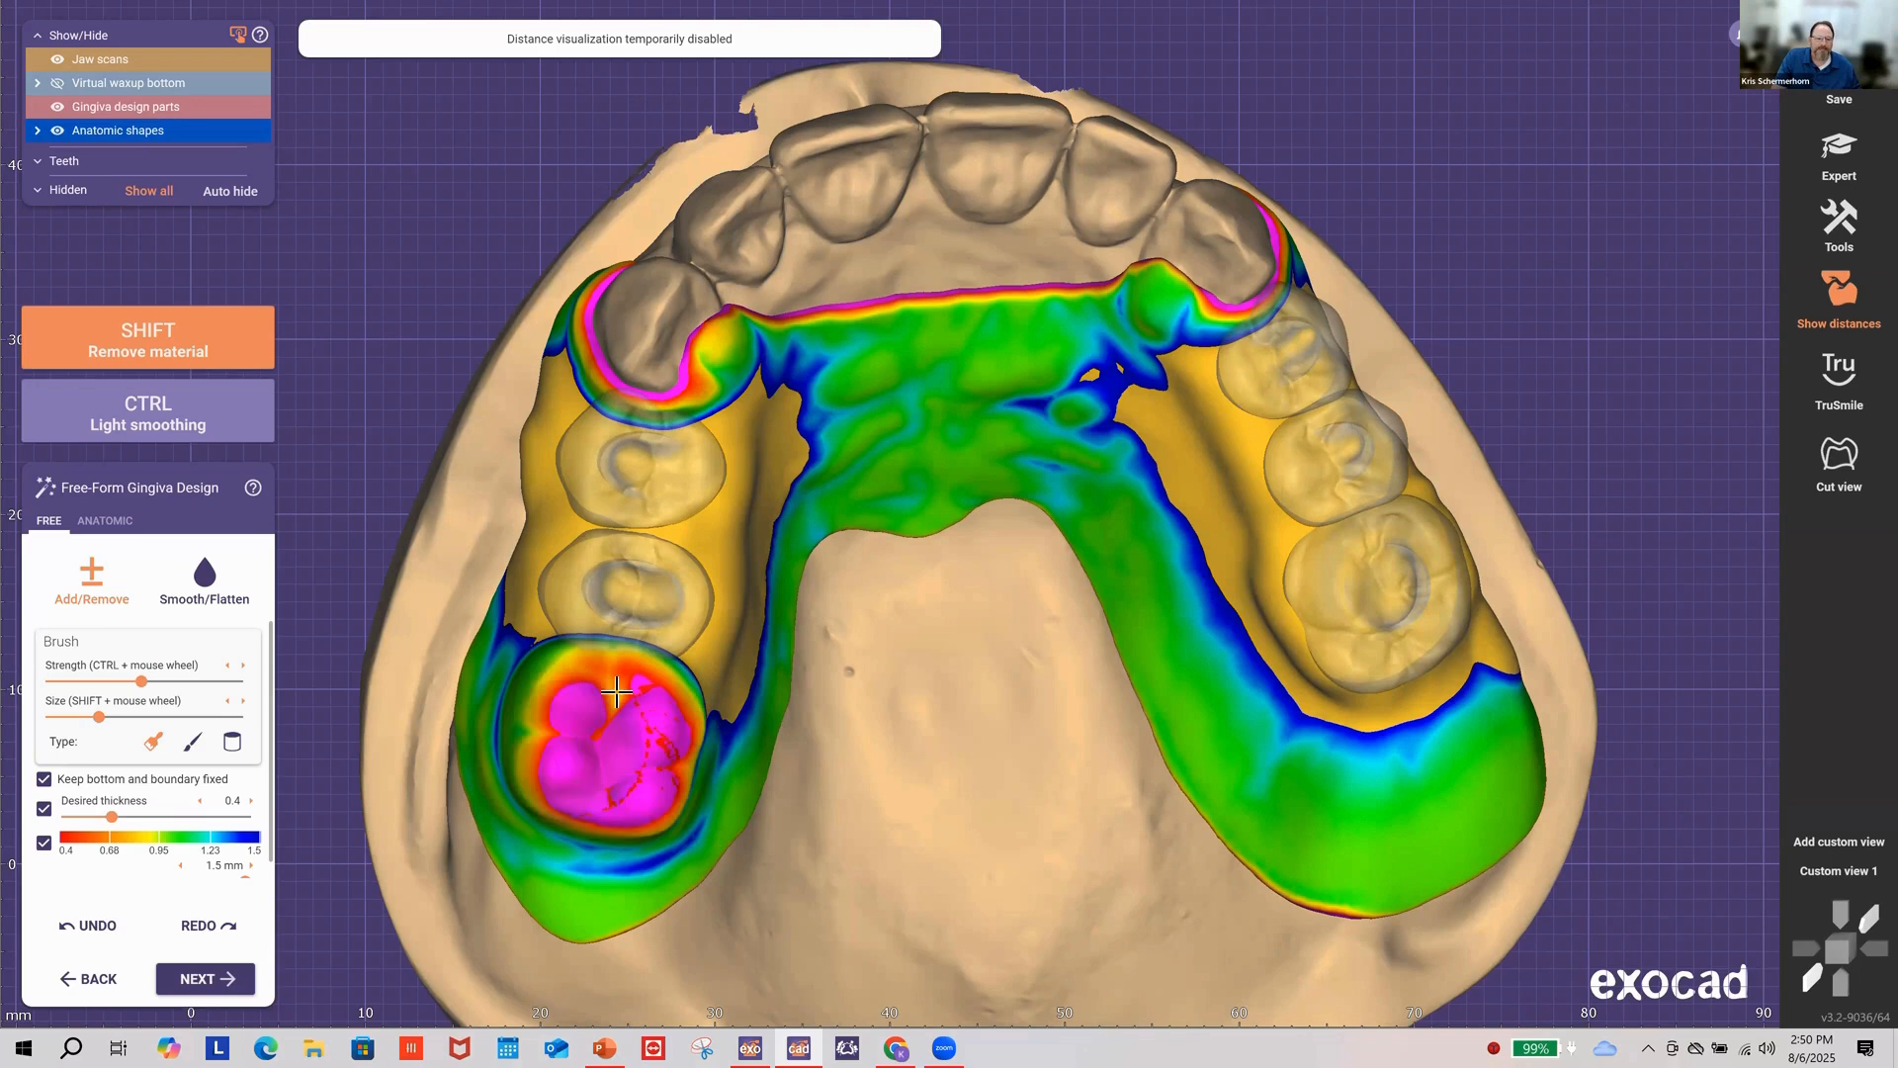
{"action": "mouse_move", "coordinate": [648, 759]}
{"action": "left_mouse_down", "text": "shift"}
{"action": "mouse_move", "coordinate": [585, 775]}
{"action": "mouse_move", "coordinate": [778, 815]}
{"action": "left_mouse_up", "text": "shift"}
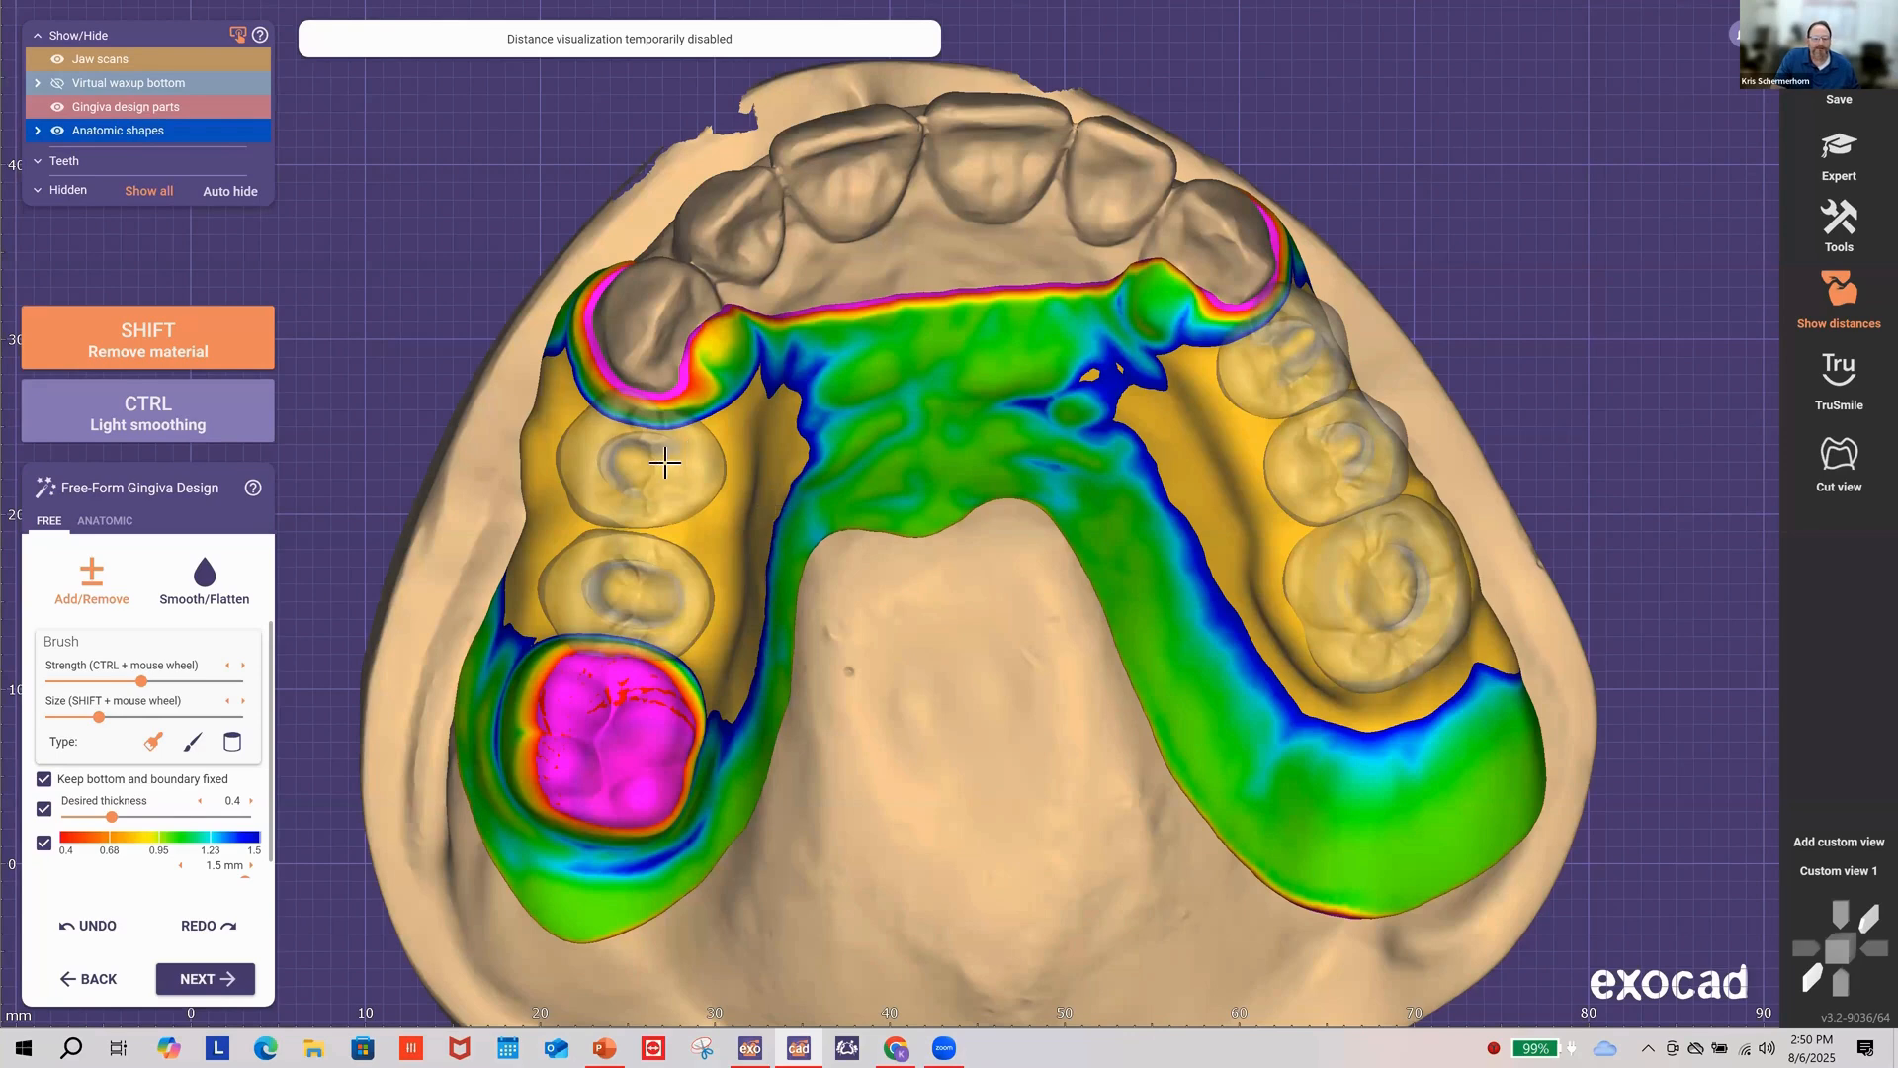
{"action": "right_click_drag", "start_coordinate": [665, 462], "coordinate": [658, 456]}
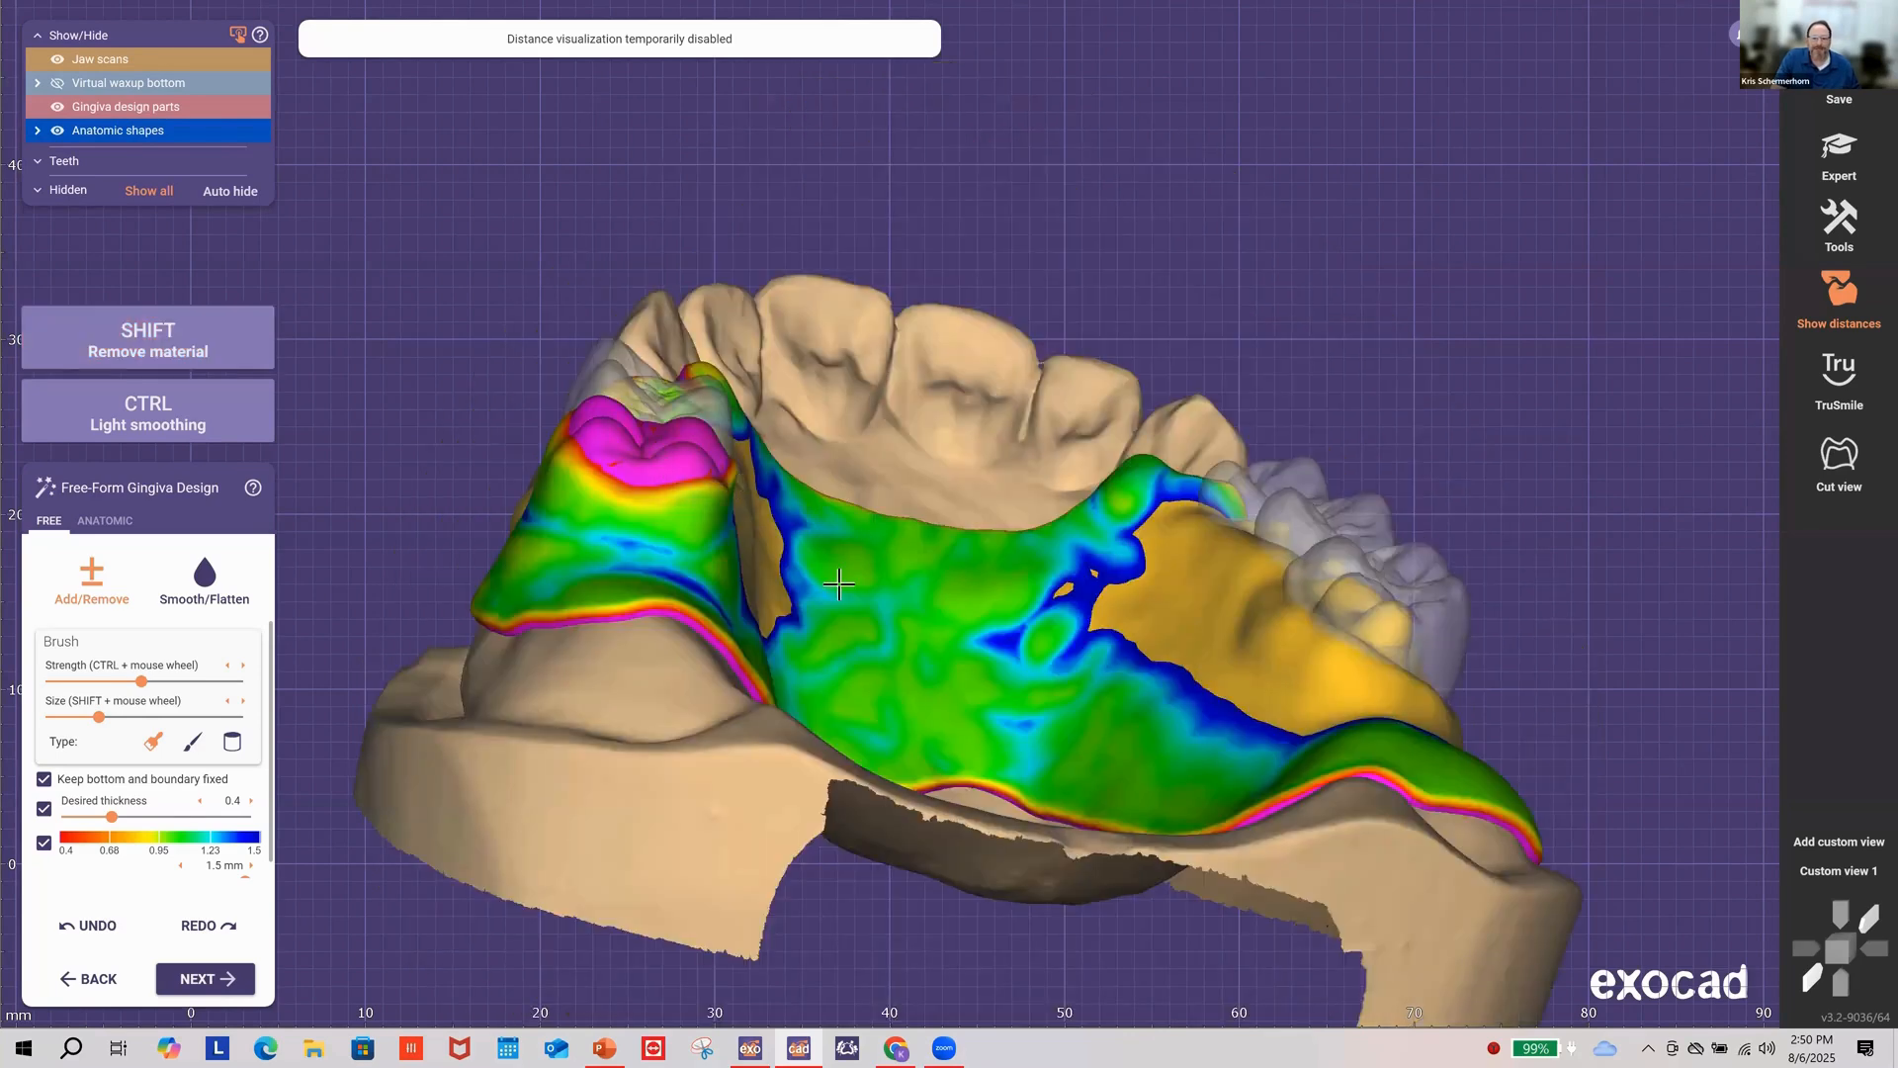
{"action": "right_click_drag", "start_coordinate": [838, 585], "coordinate": [854, 566]}
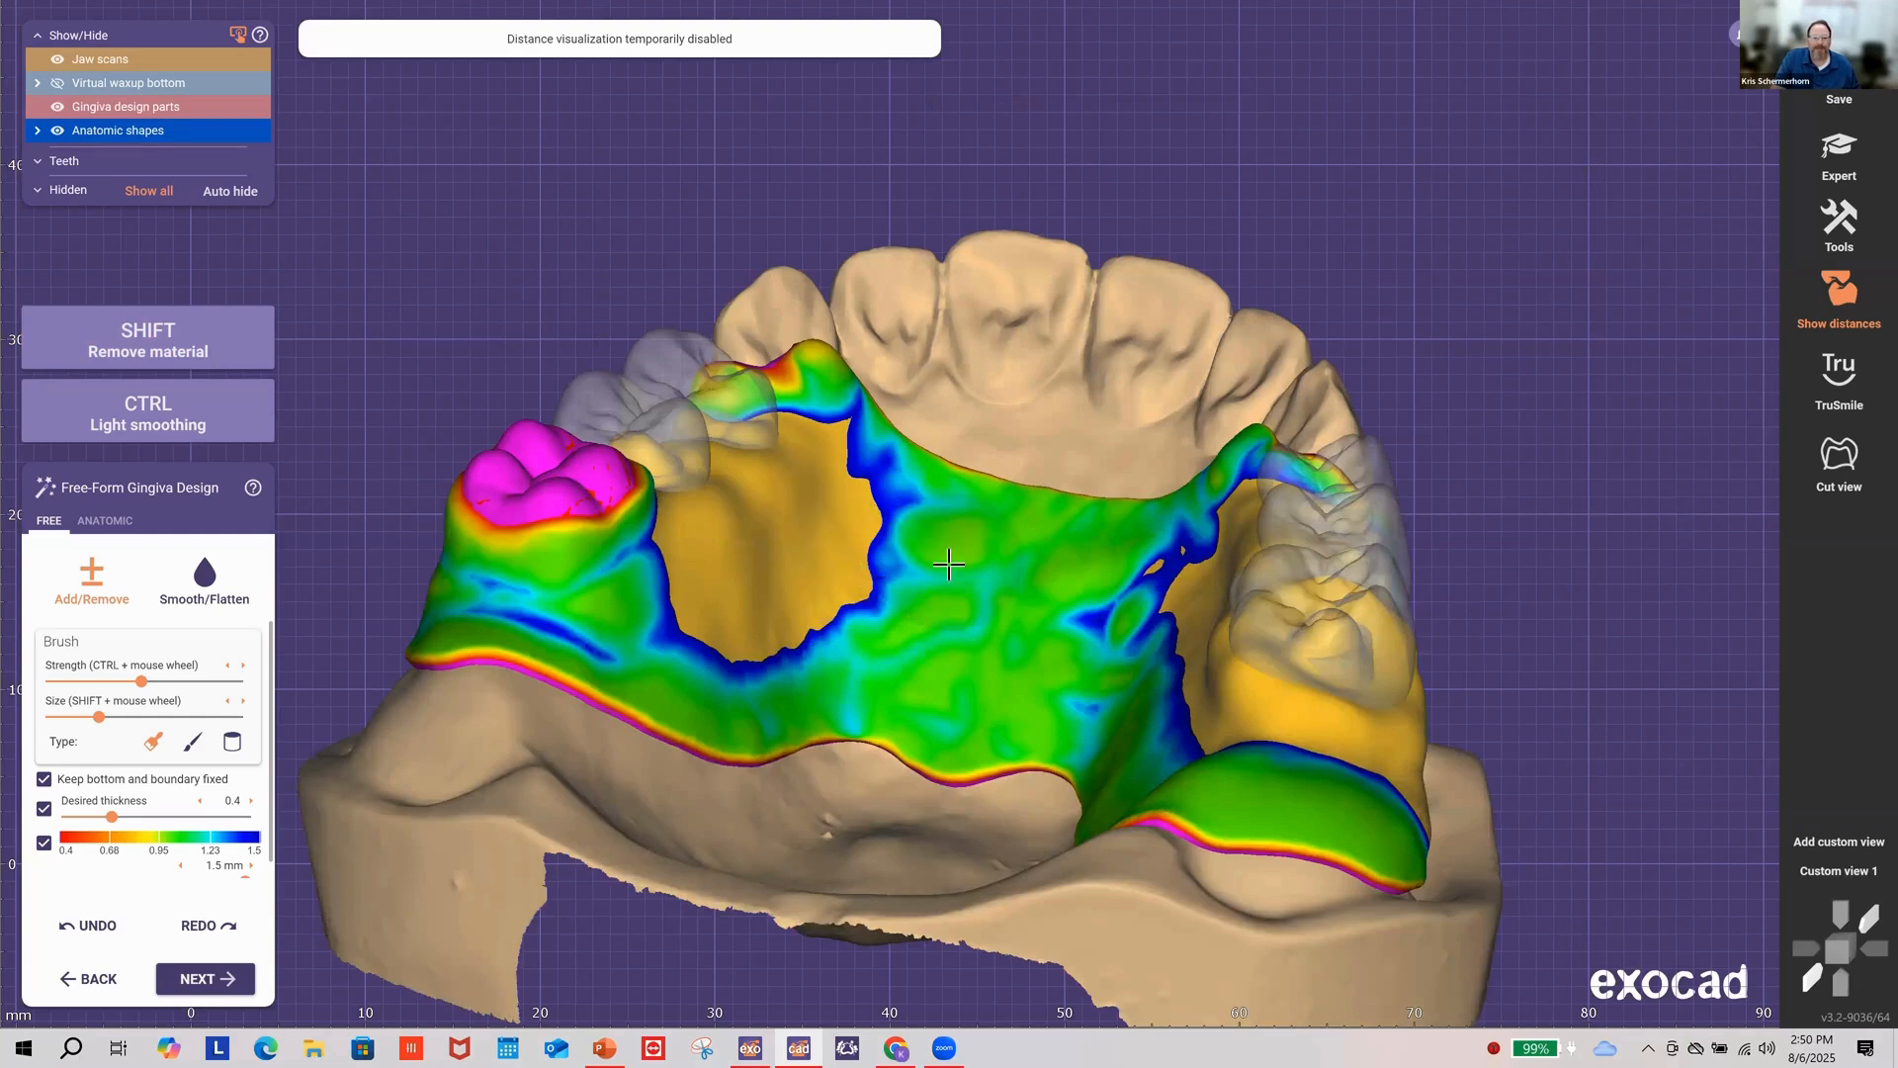
{"action": "right_click_drag", "start_coordinate": [946, 568], "coordinate": [947, 553]}
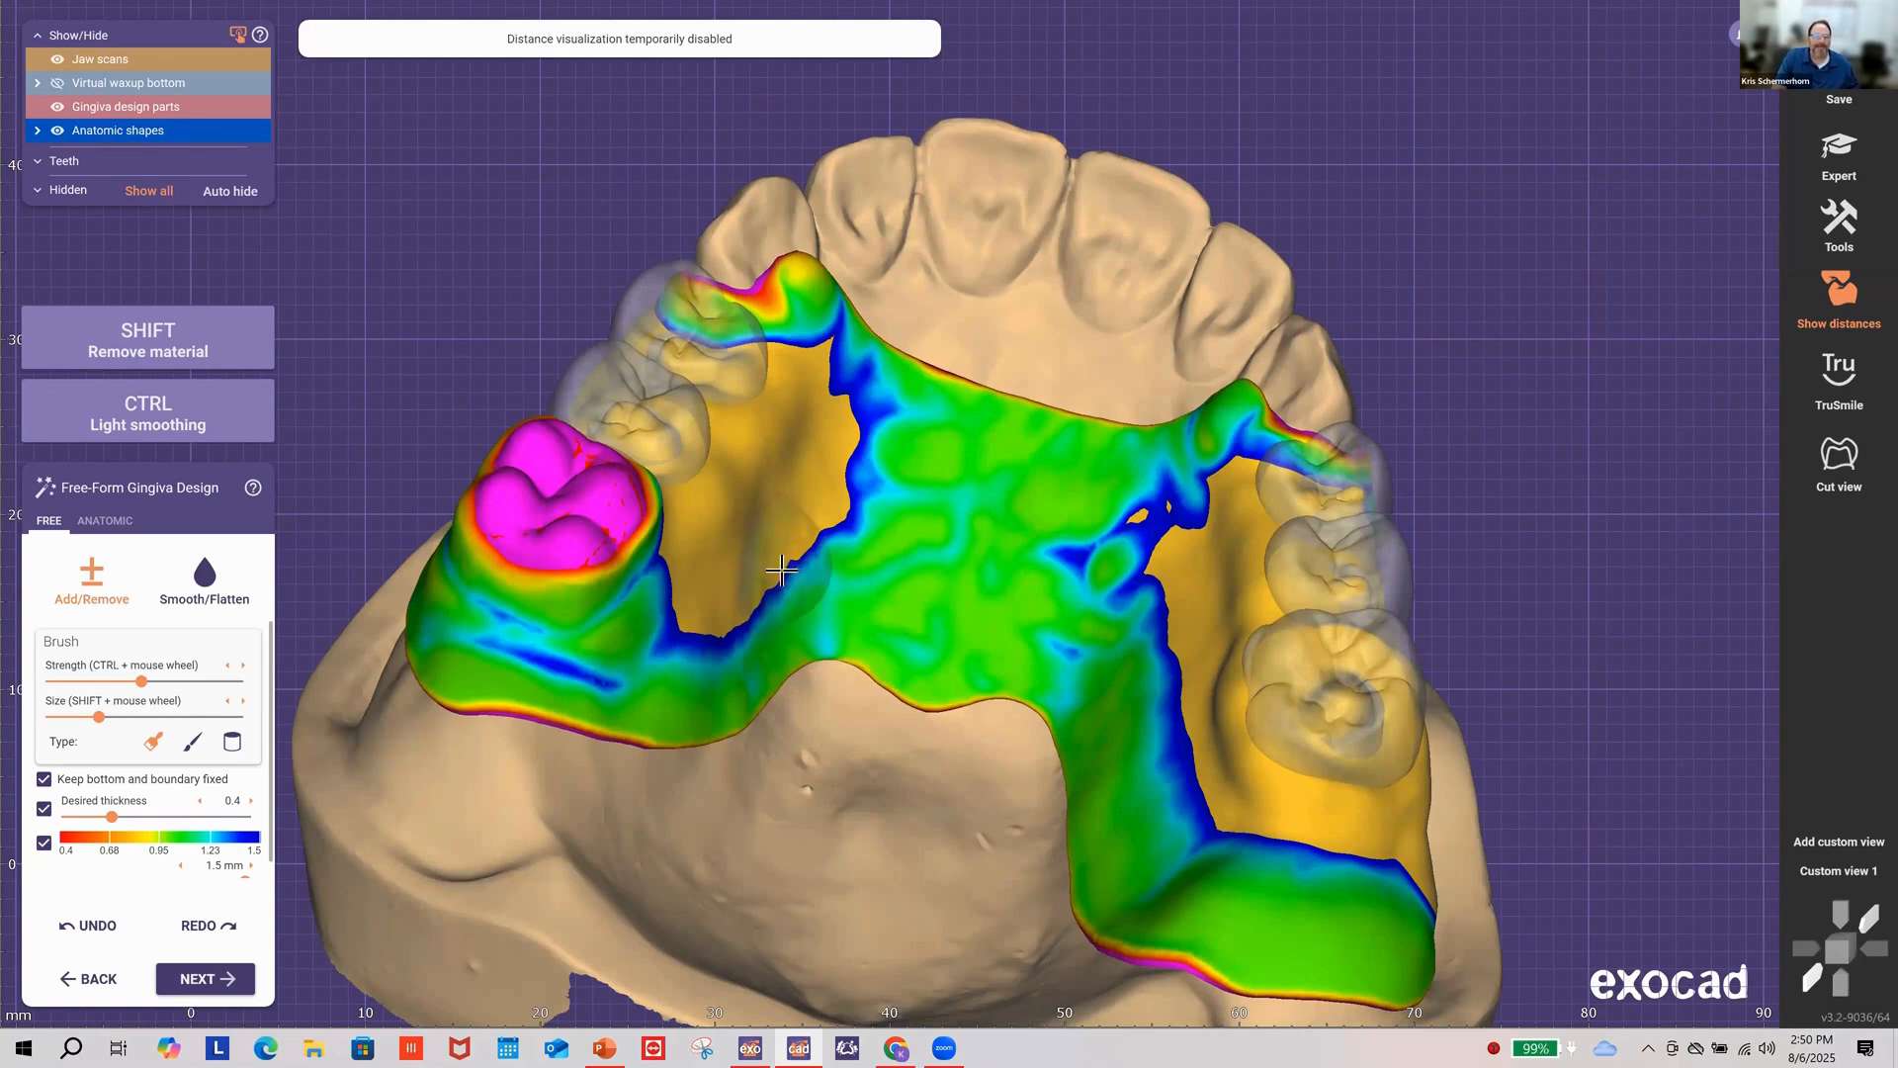
{"action": "right_click_drag", "start_coordinate": [436, 795], "coordinate": [192, 836]}
{"action": "left_click", "coordinate": [96, 930]}
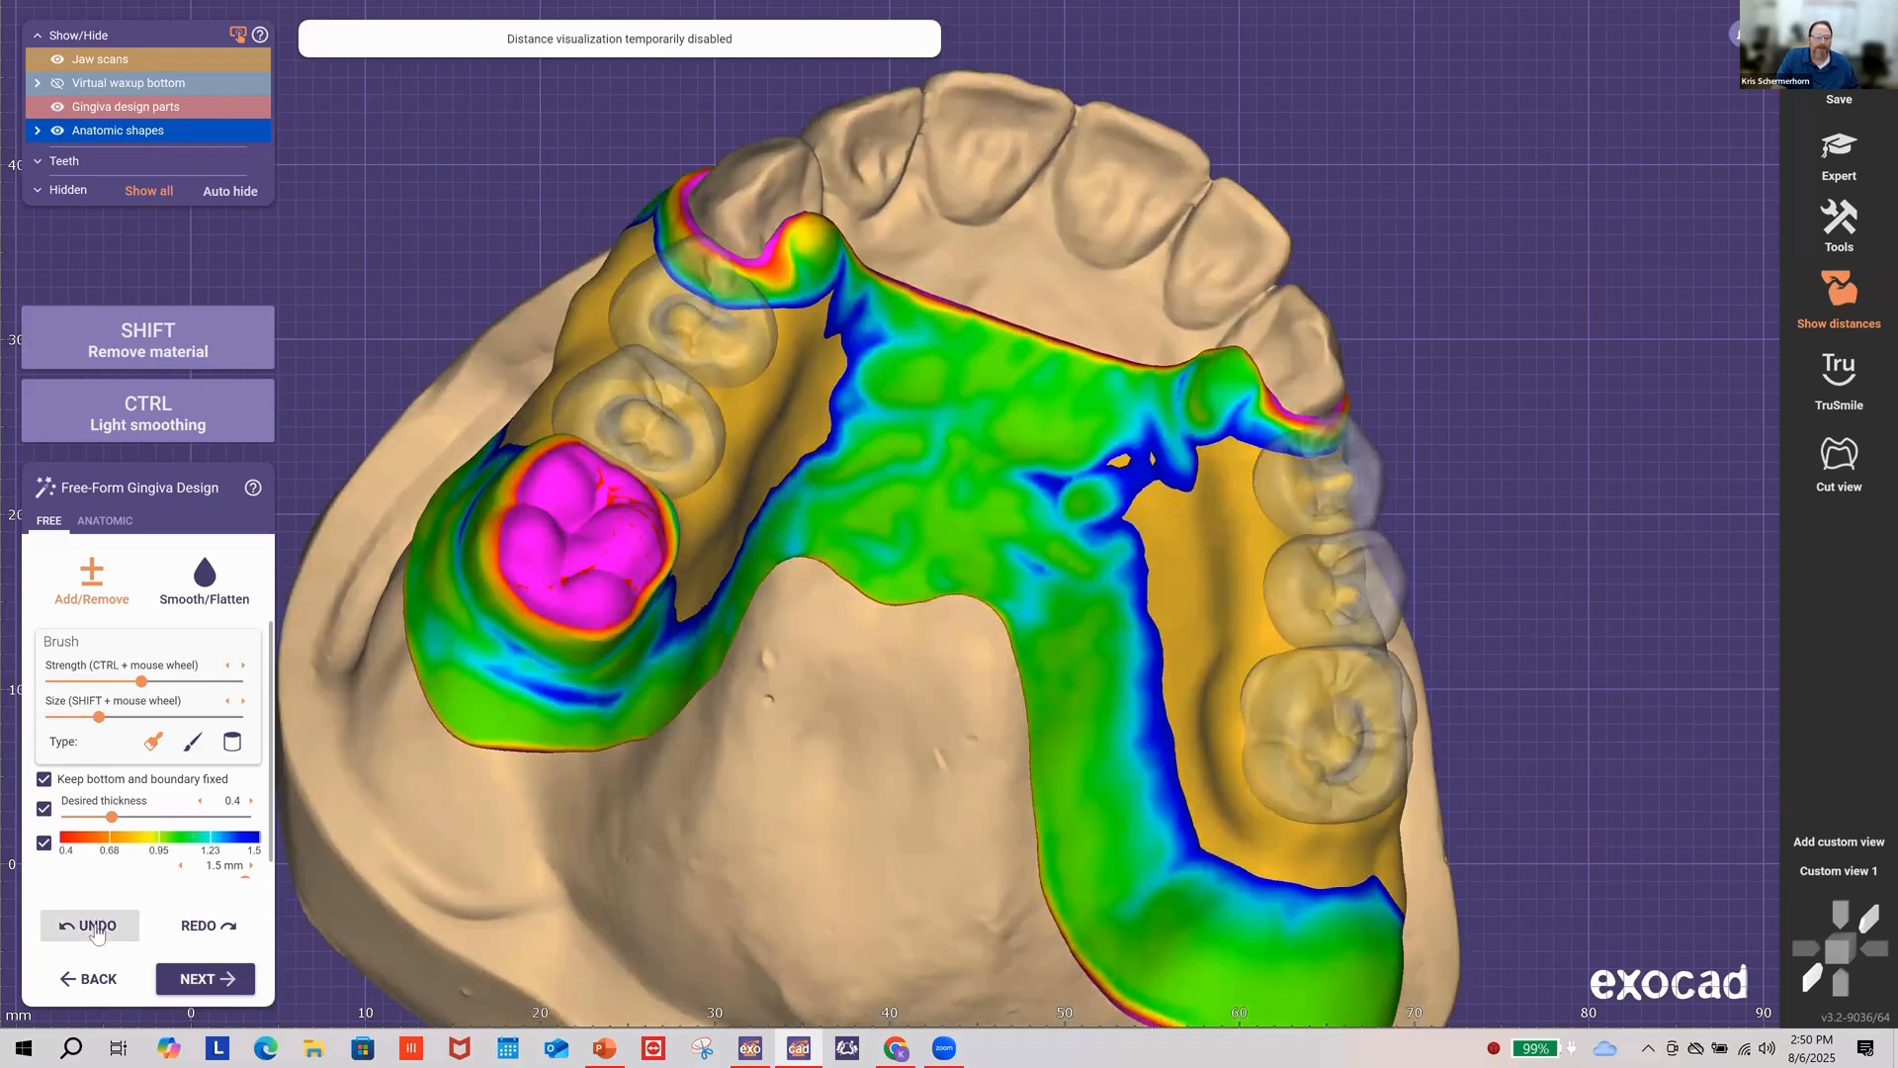
{"action": "left_click", "coordinate": [43, 809]}
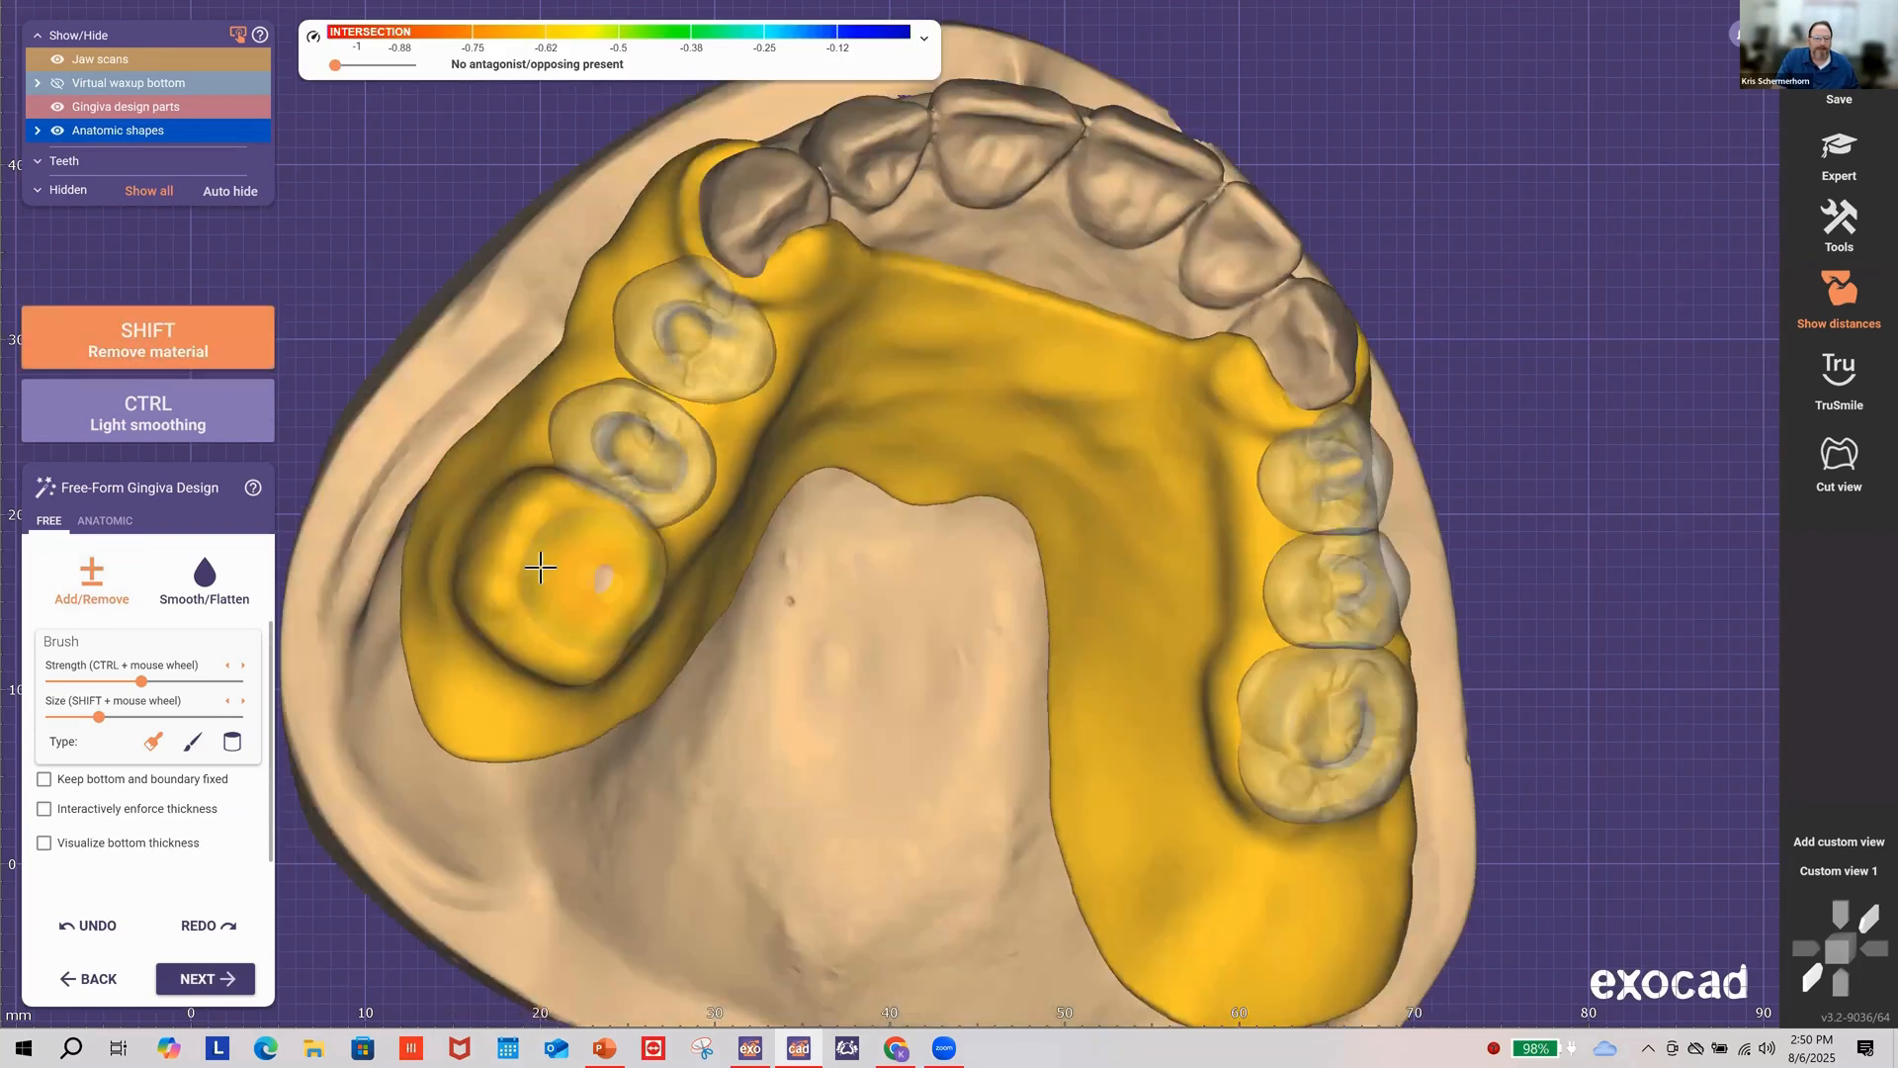
Step: Shift-brush gingiva away around the left molar stump and along its margin
{"action": "mouse_move", "coordinate": [541, 567]}
{"action": "left_mouse_down", "text": "shift"}
{"action": "mouse_move", "coordinate": [576, 516]}
{"action": "mouse_move", "coordinate": [609, 564]}
{"action": "left_mouse_up", "text": "shift"}
{"action": "mouse_move", "coordinate": [610, 556]}
{"action": "left_mouse_down", "text": "shift"}
{"action": "mouse_move", "coordinate": [600, 511]}
{"action": "mouse_move", "coordinate": [636, 551]}
{"action": "left_mouse_up", "text": "shift"}
{"action": "scroll", "coordinate": [627, 595], "scroll_direction": "down", "scroll_amount": 2, "text": "shift"}
{"action": "mouse_move", "coordinate": [592, 640]}
{"action": "left_mouse_down", "text": "shift"}
{"action": "mouse_move", "coordinate": [581, 658]}
{"action": "mouse_move", "coordinate": [505, 618]}
{"action": "left_mouse_up", "text": "shift"}
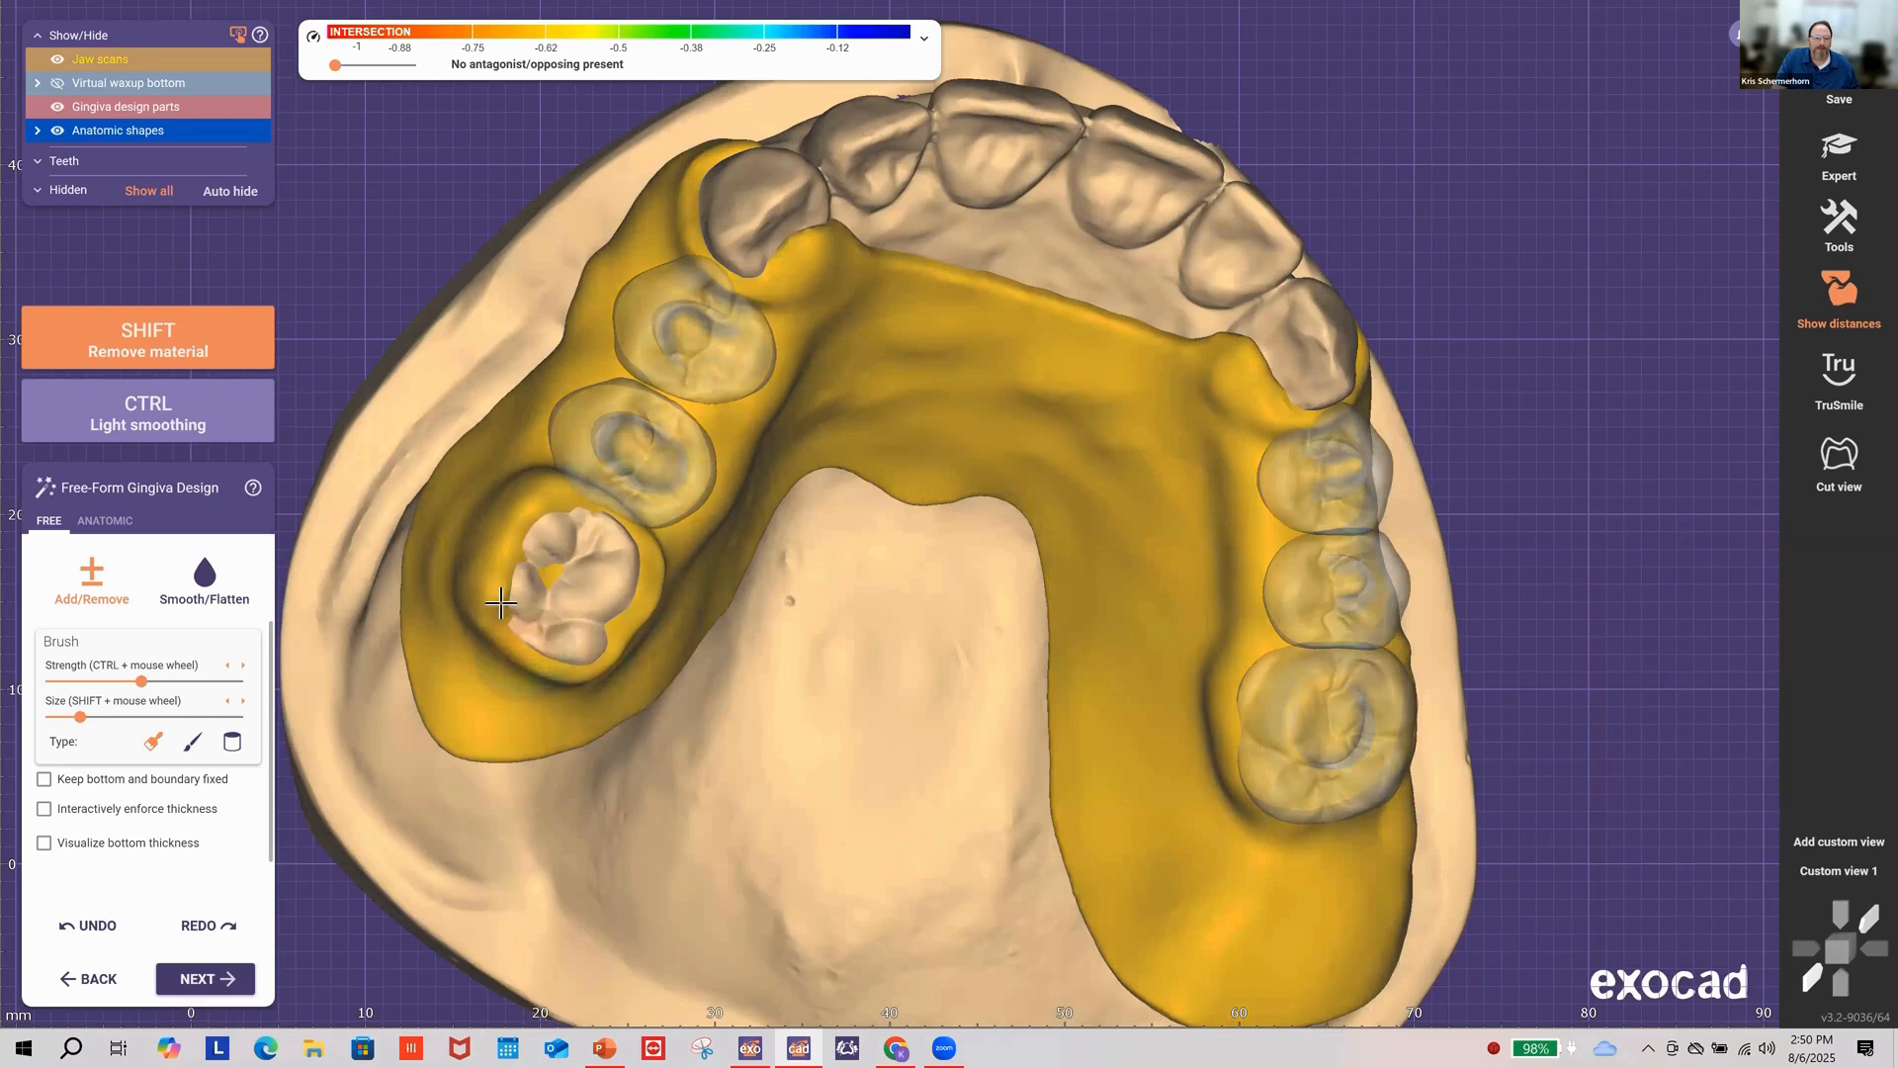
{"action": "left_click_drag", "start_coordinate": [498, 531], "coordinate": [548, 495], "text": "shift"}
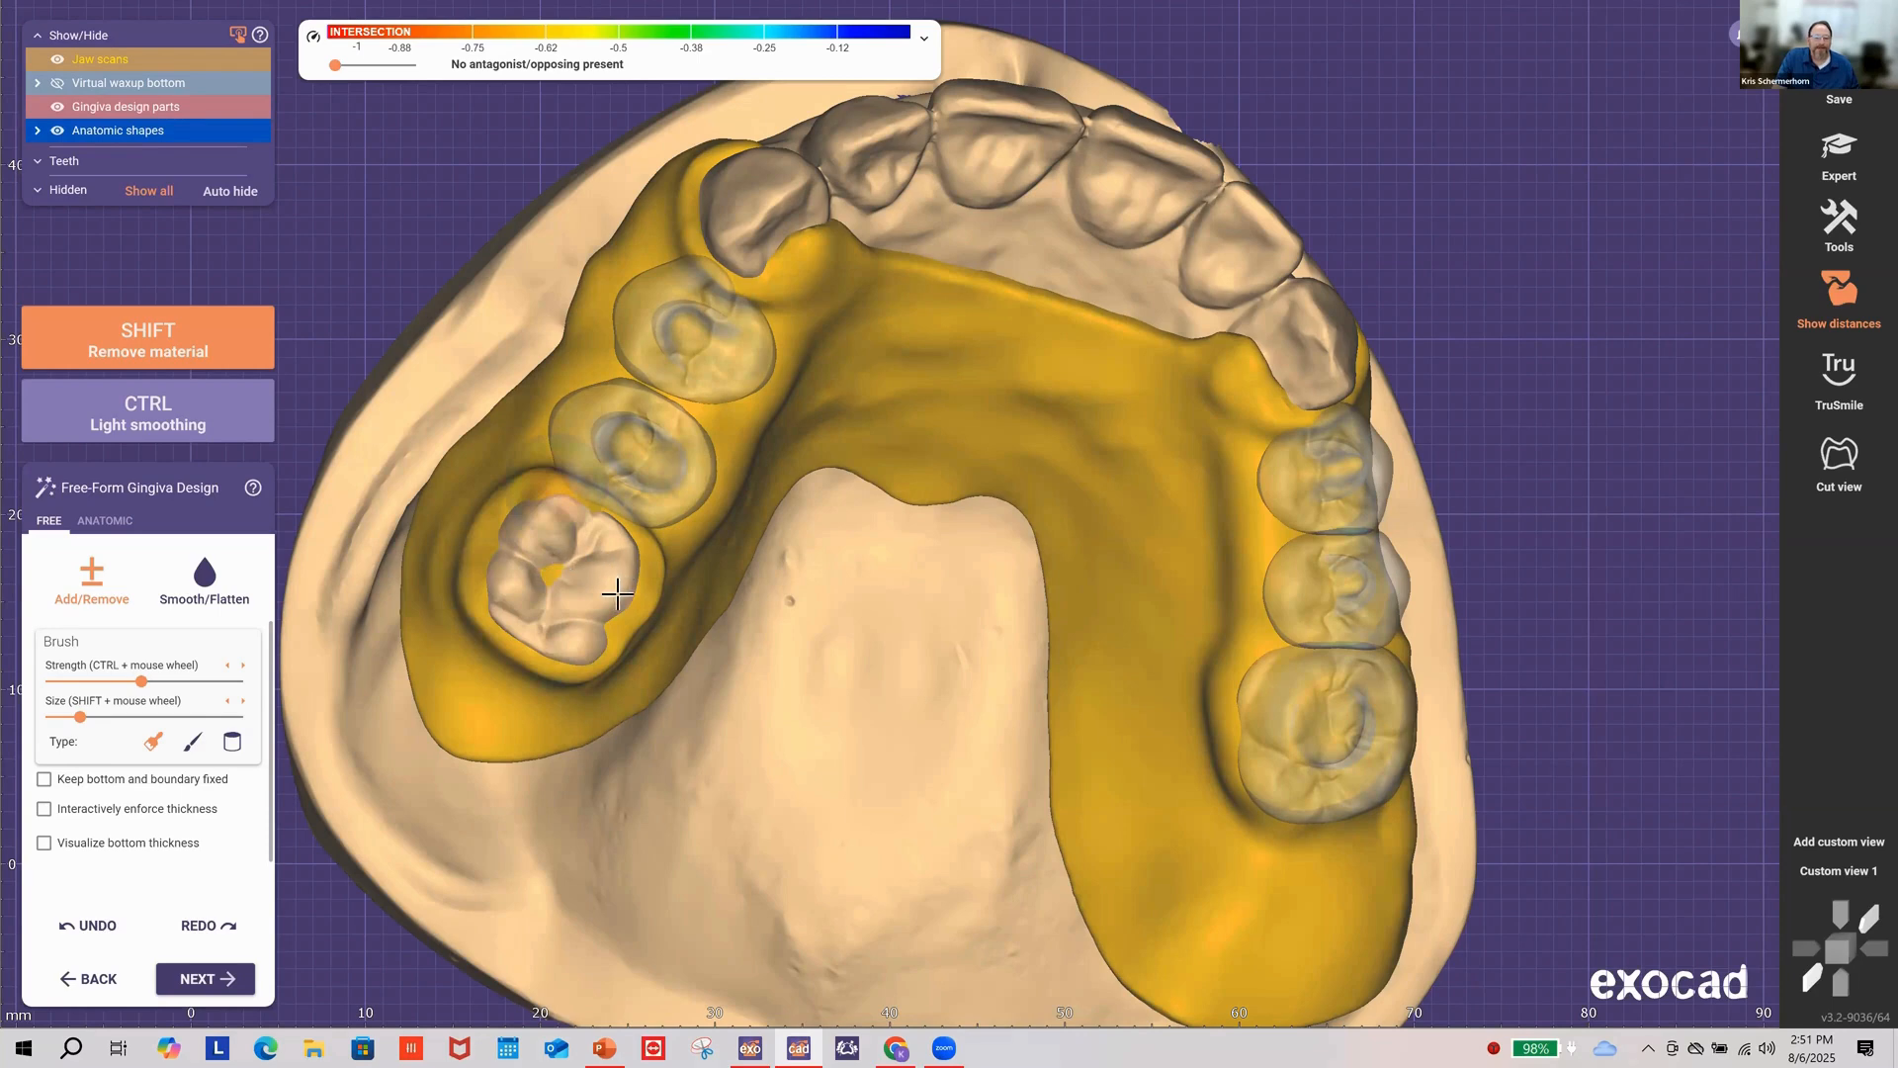
{"action": "right_click_drag", "start_coordinate": [617, 593], "coordinate": [617, 595]}
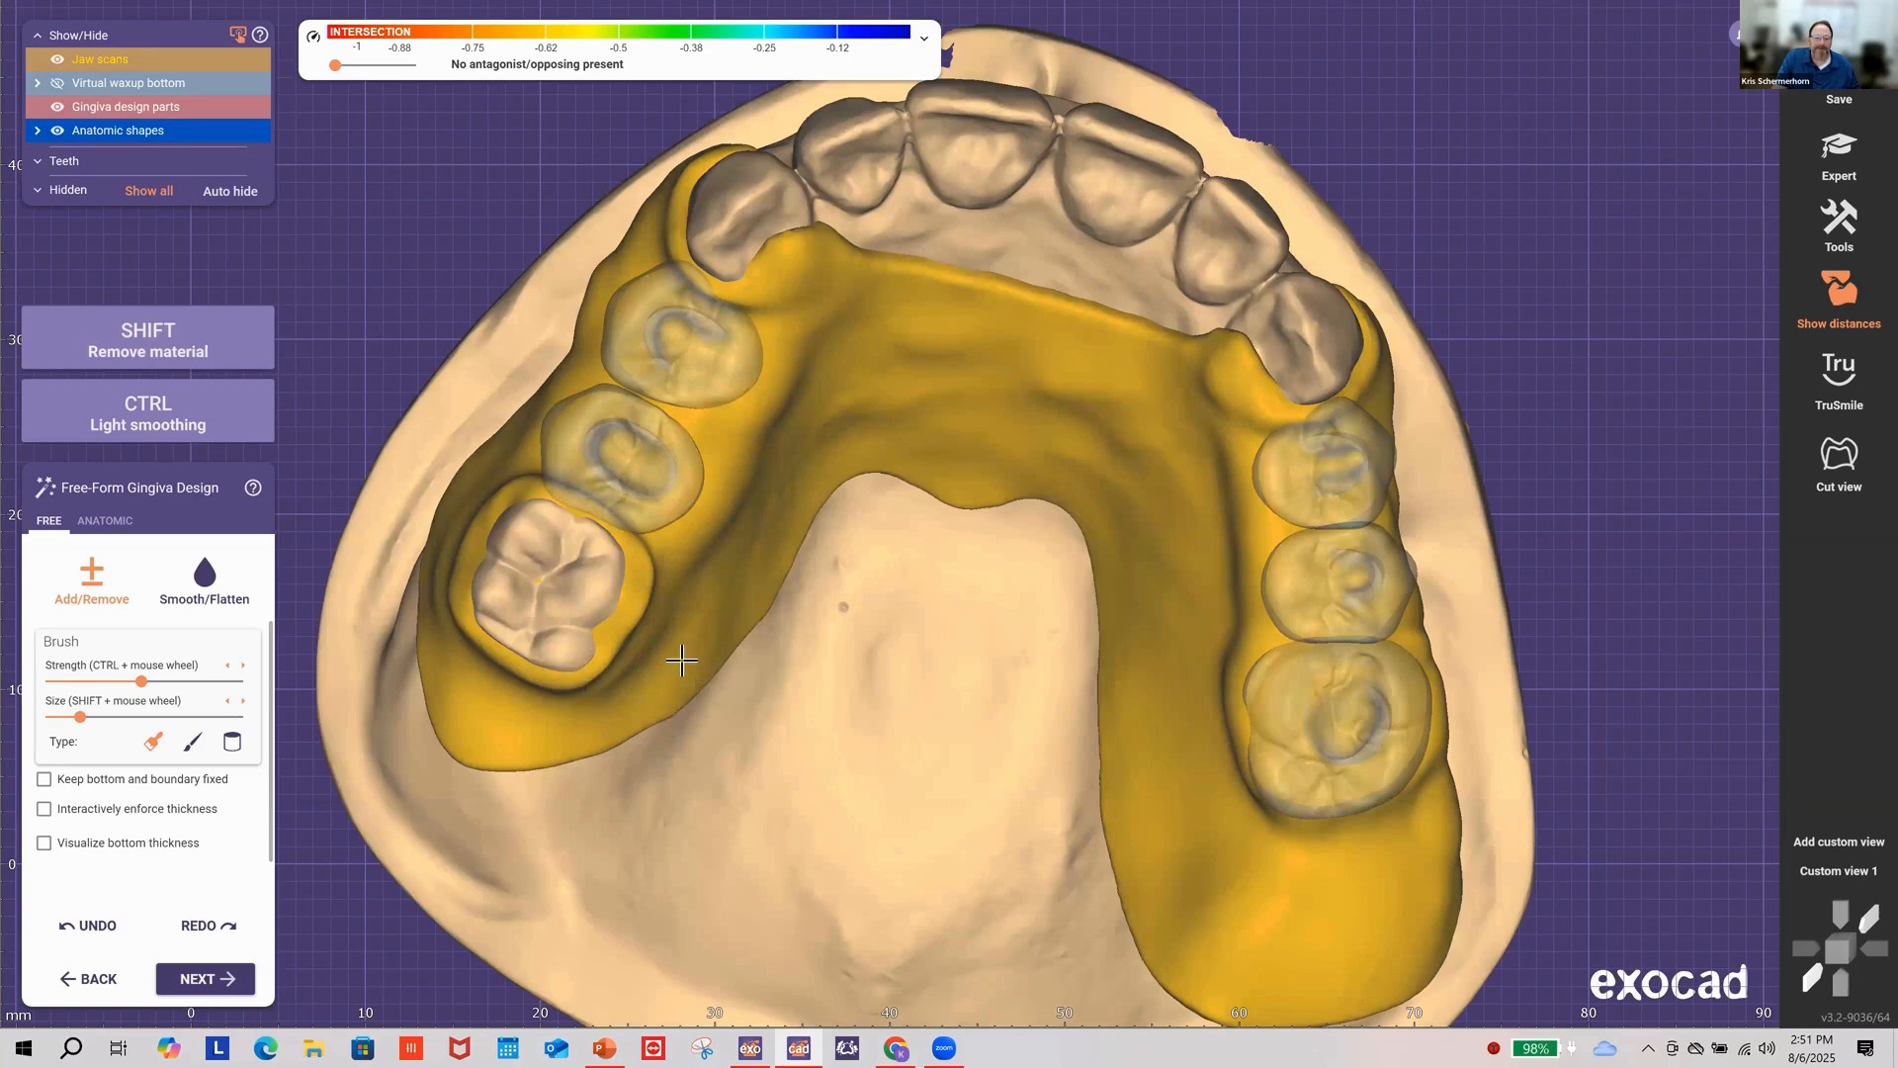
{"action": "right_click_drag", "start_coordinate": [681, 660], "coordinate": [682, 661]}
{"action": "left_click_drag", "start_coordinate": [682, 660], "coordinate": [695, 576], "text": "shift"}
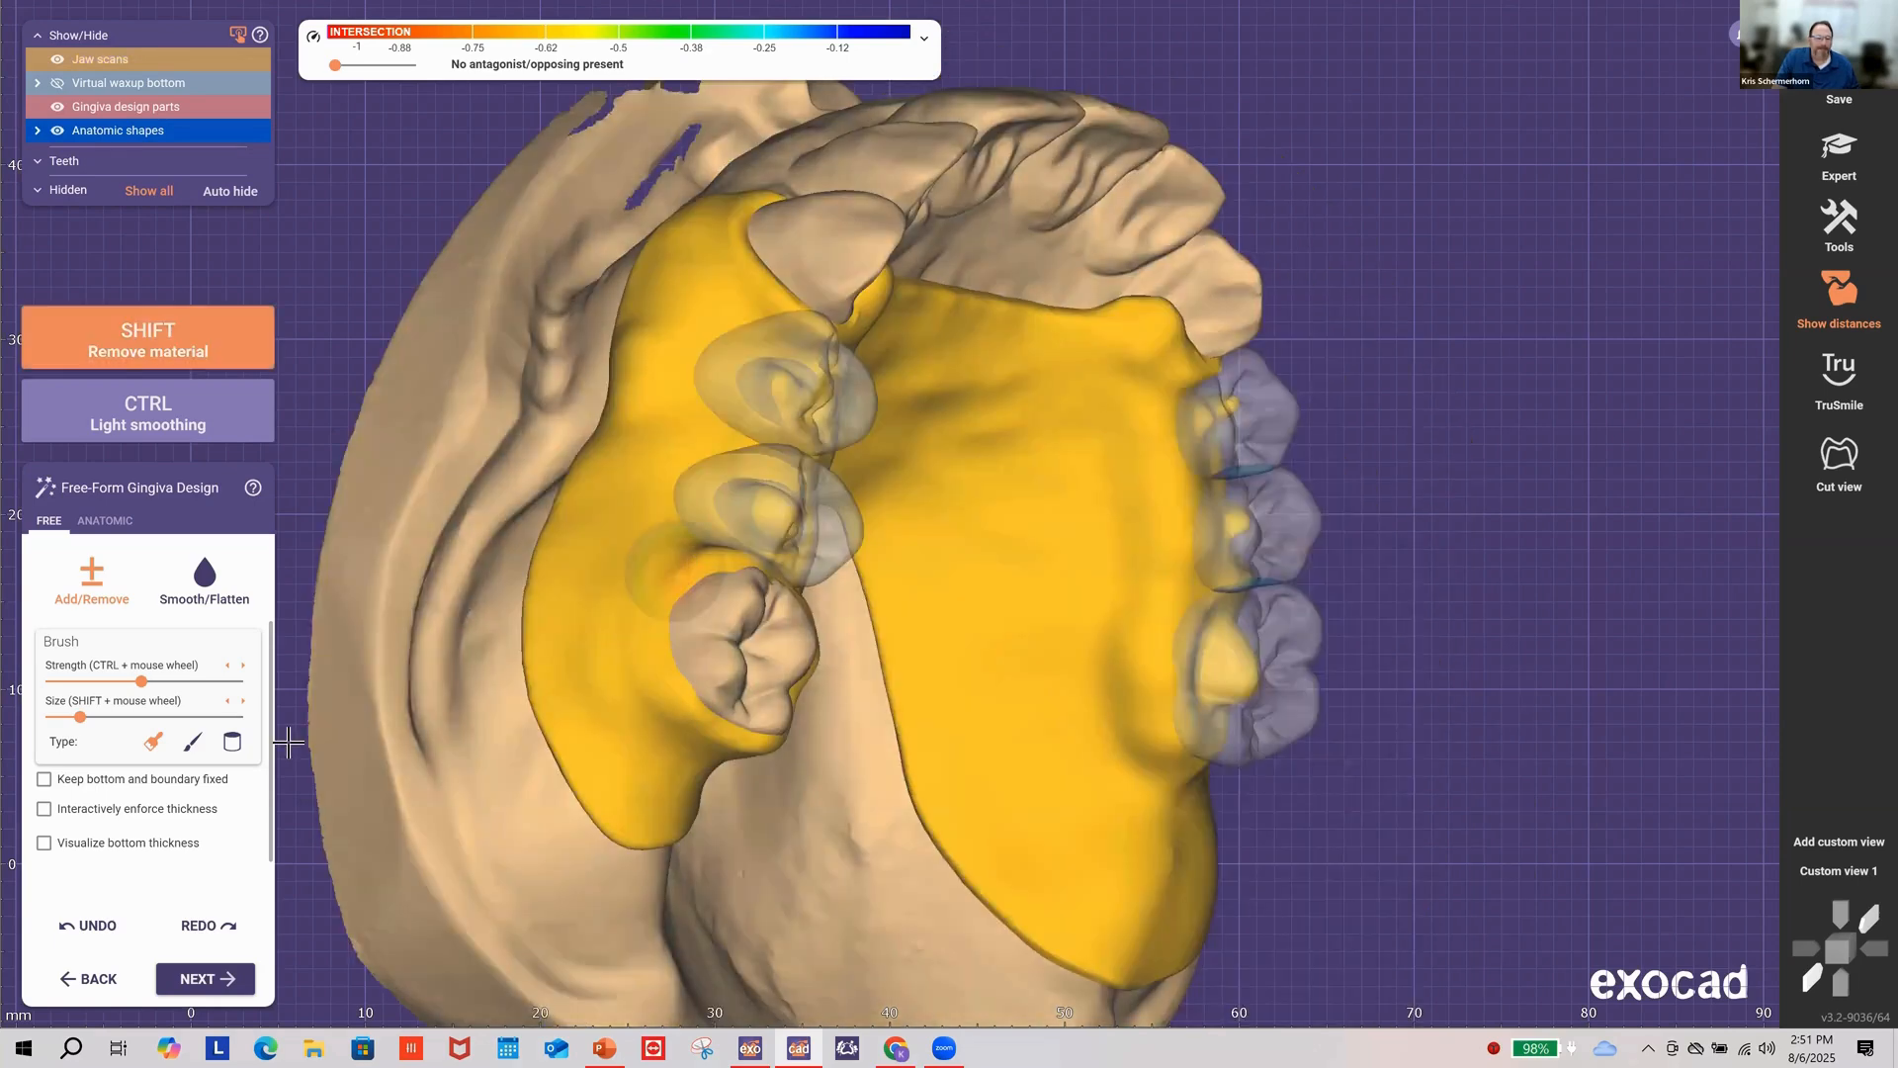
Step: Re-enable thickness enforcement, undo an accidental addition, and trim the molar's left edge
{"action": "left_click", "coordinate": [44, 807]}
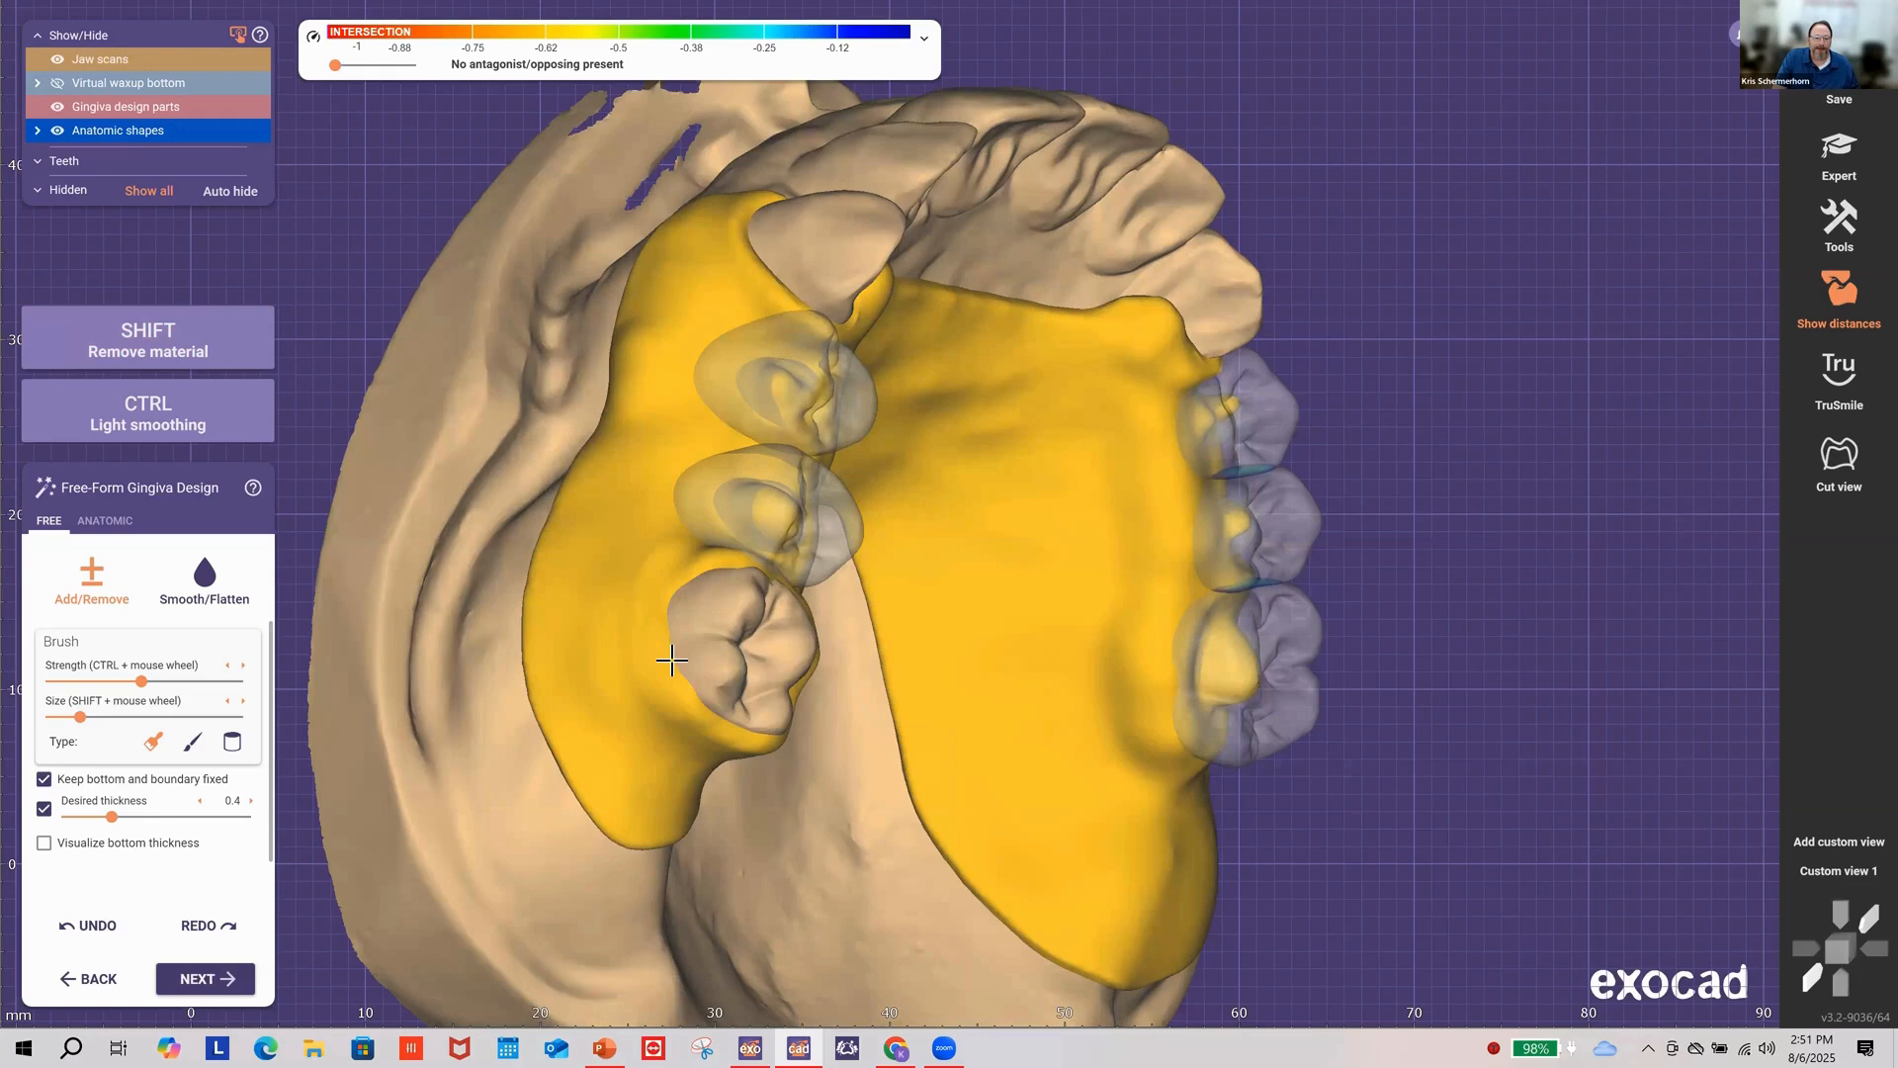
{"action": "left_click_drag", "start_coordinate": [671, 660], "coordinate": [714, 689]}
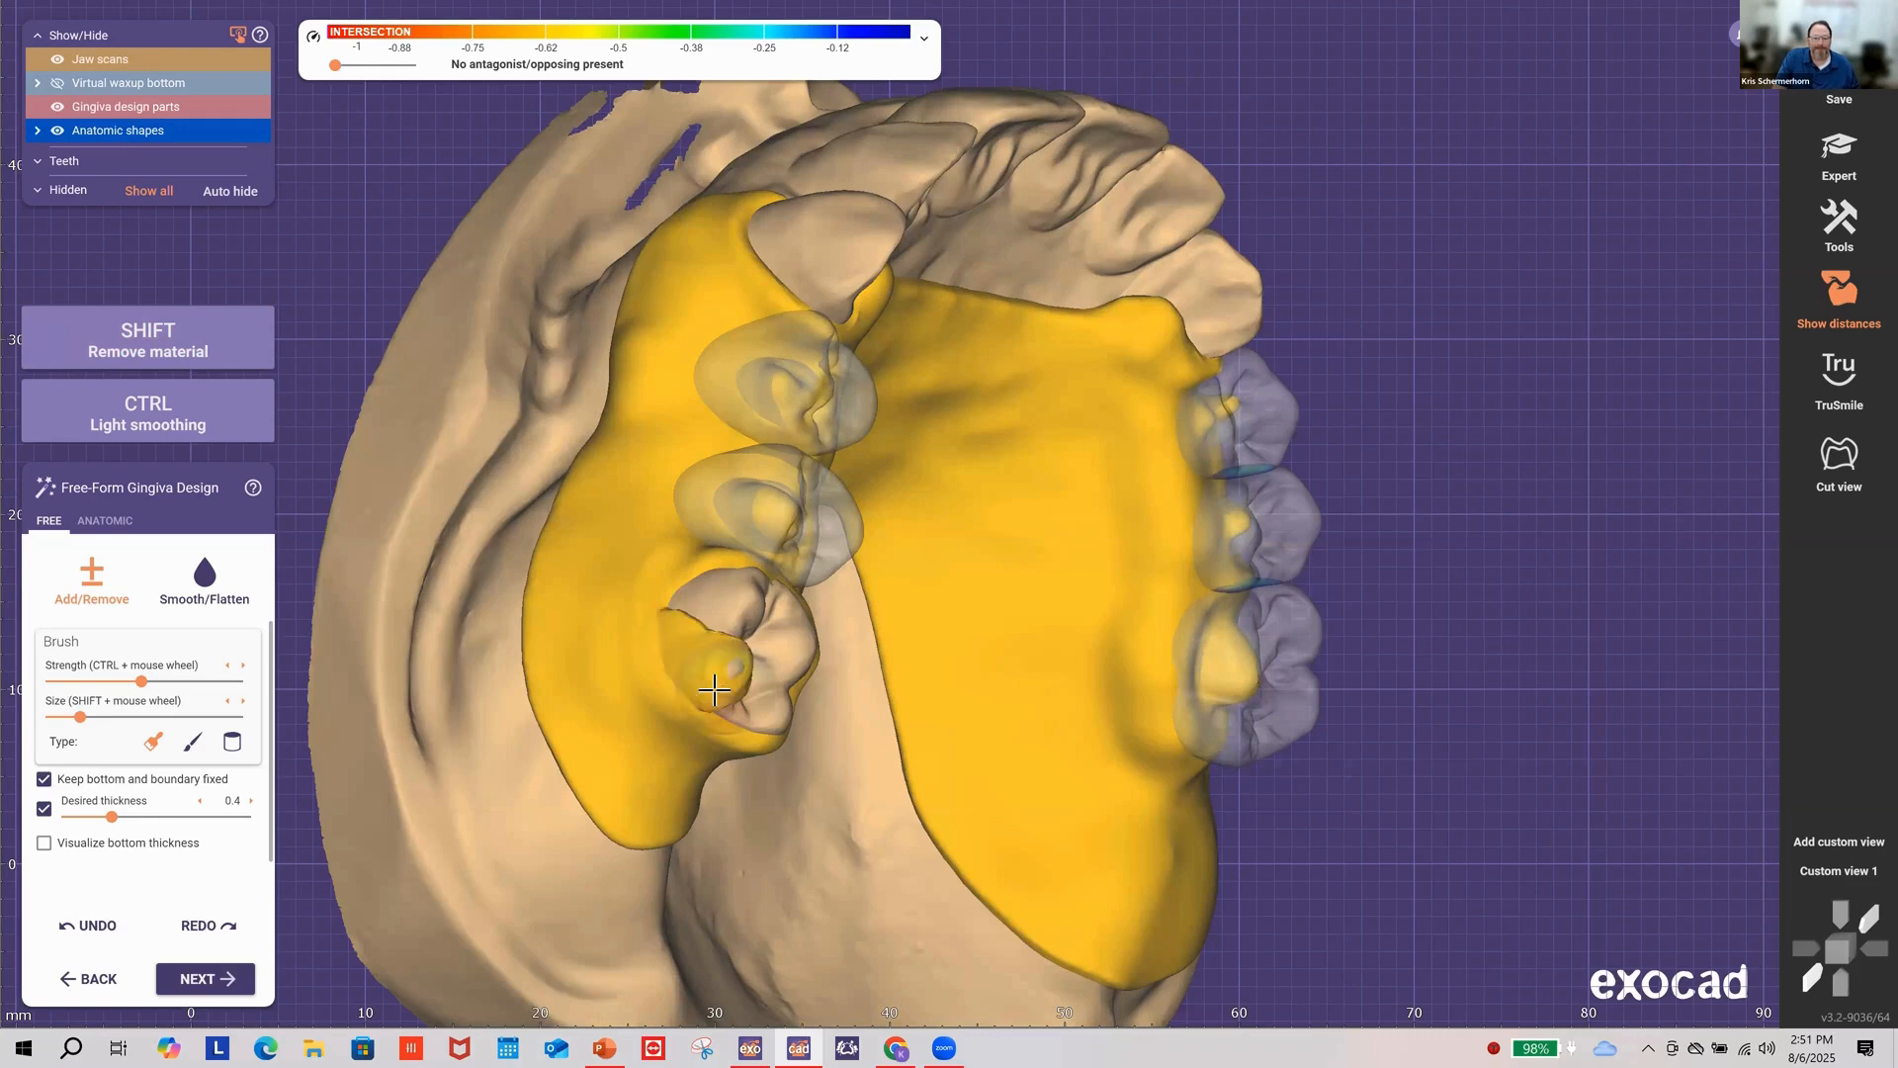
{"action": "right_click_drag", "start_coordinate": [713, 705], "coordinate": [532, 708]}
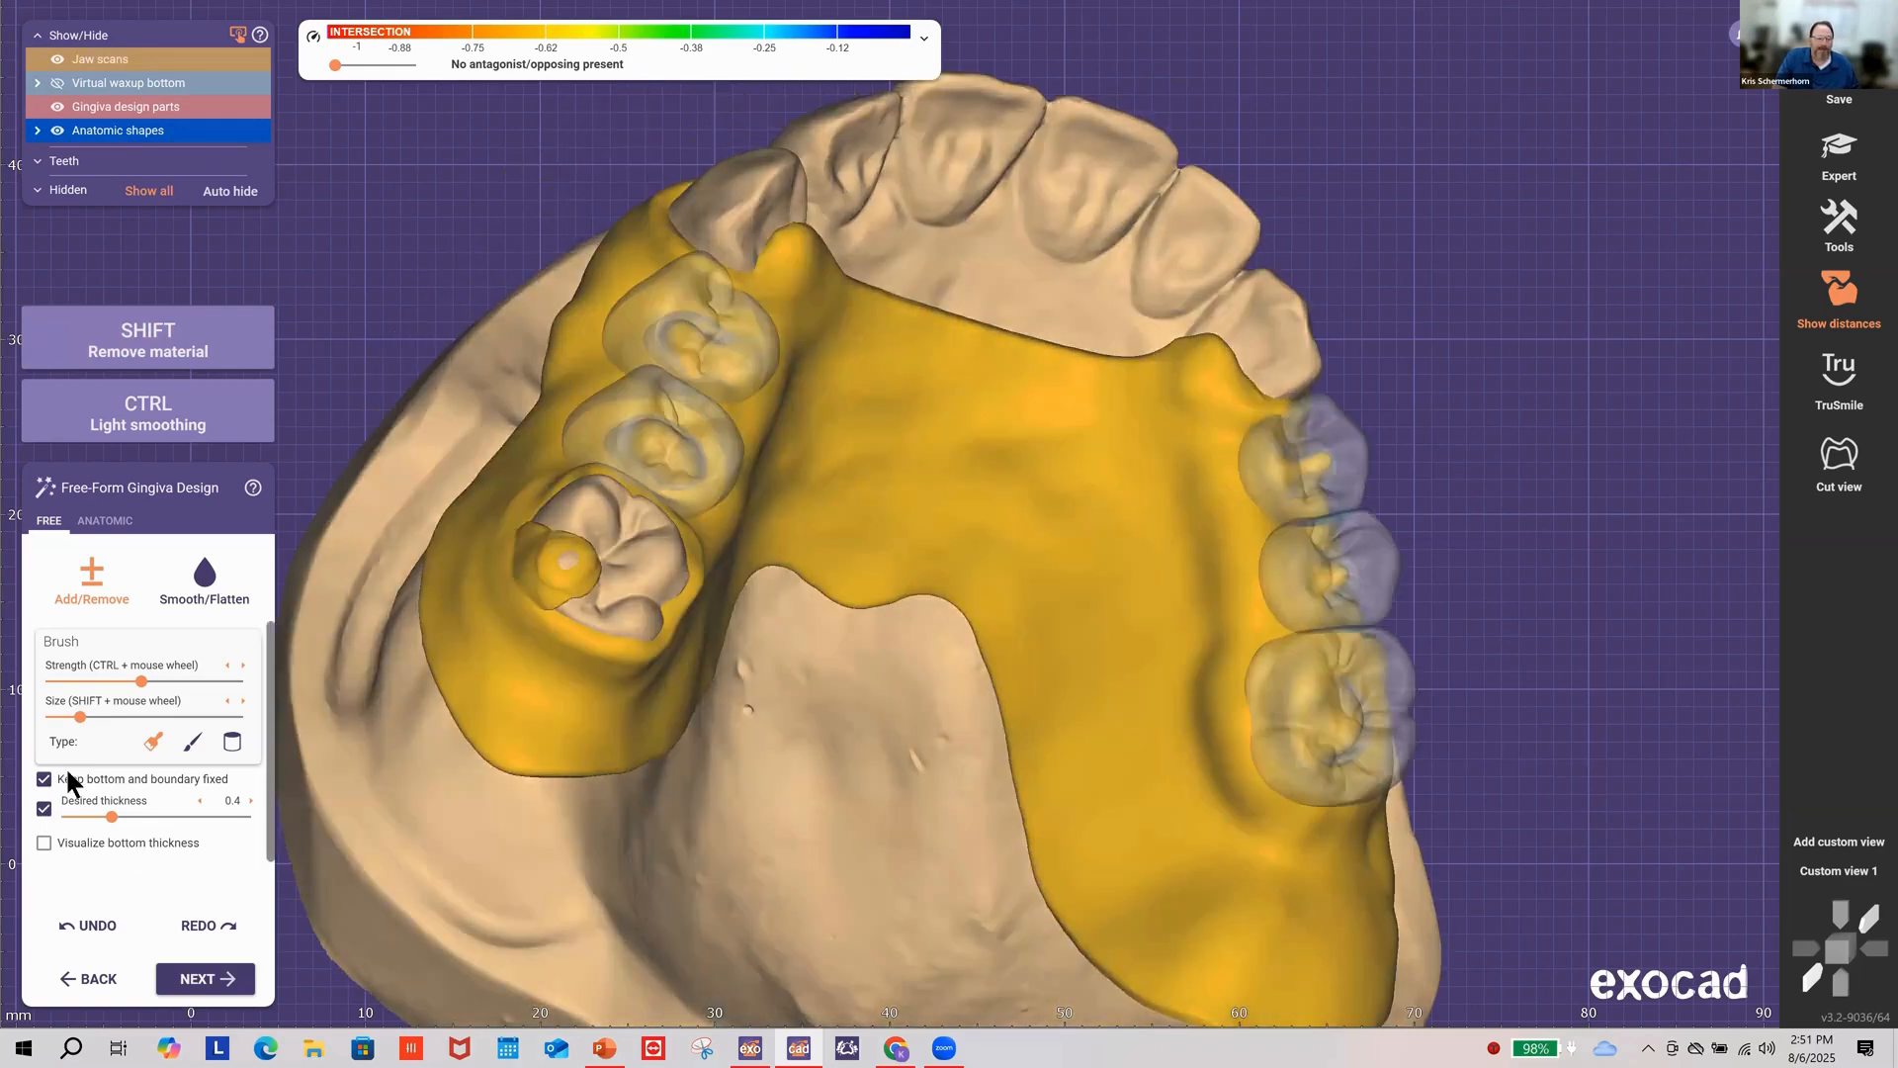
{"action": "left_click", "coordinate": [87, 928]}
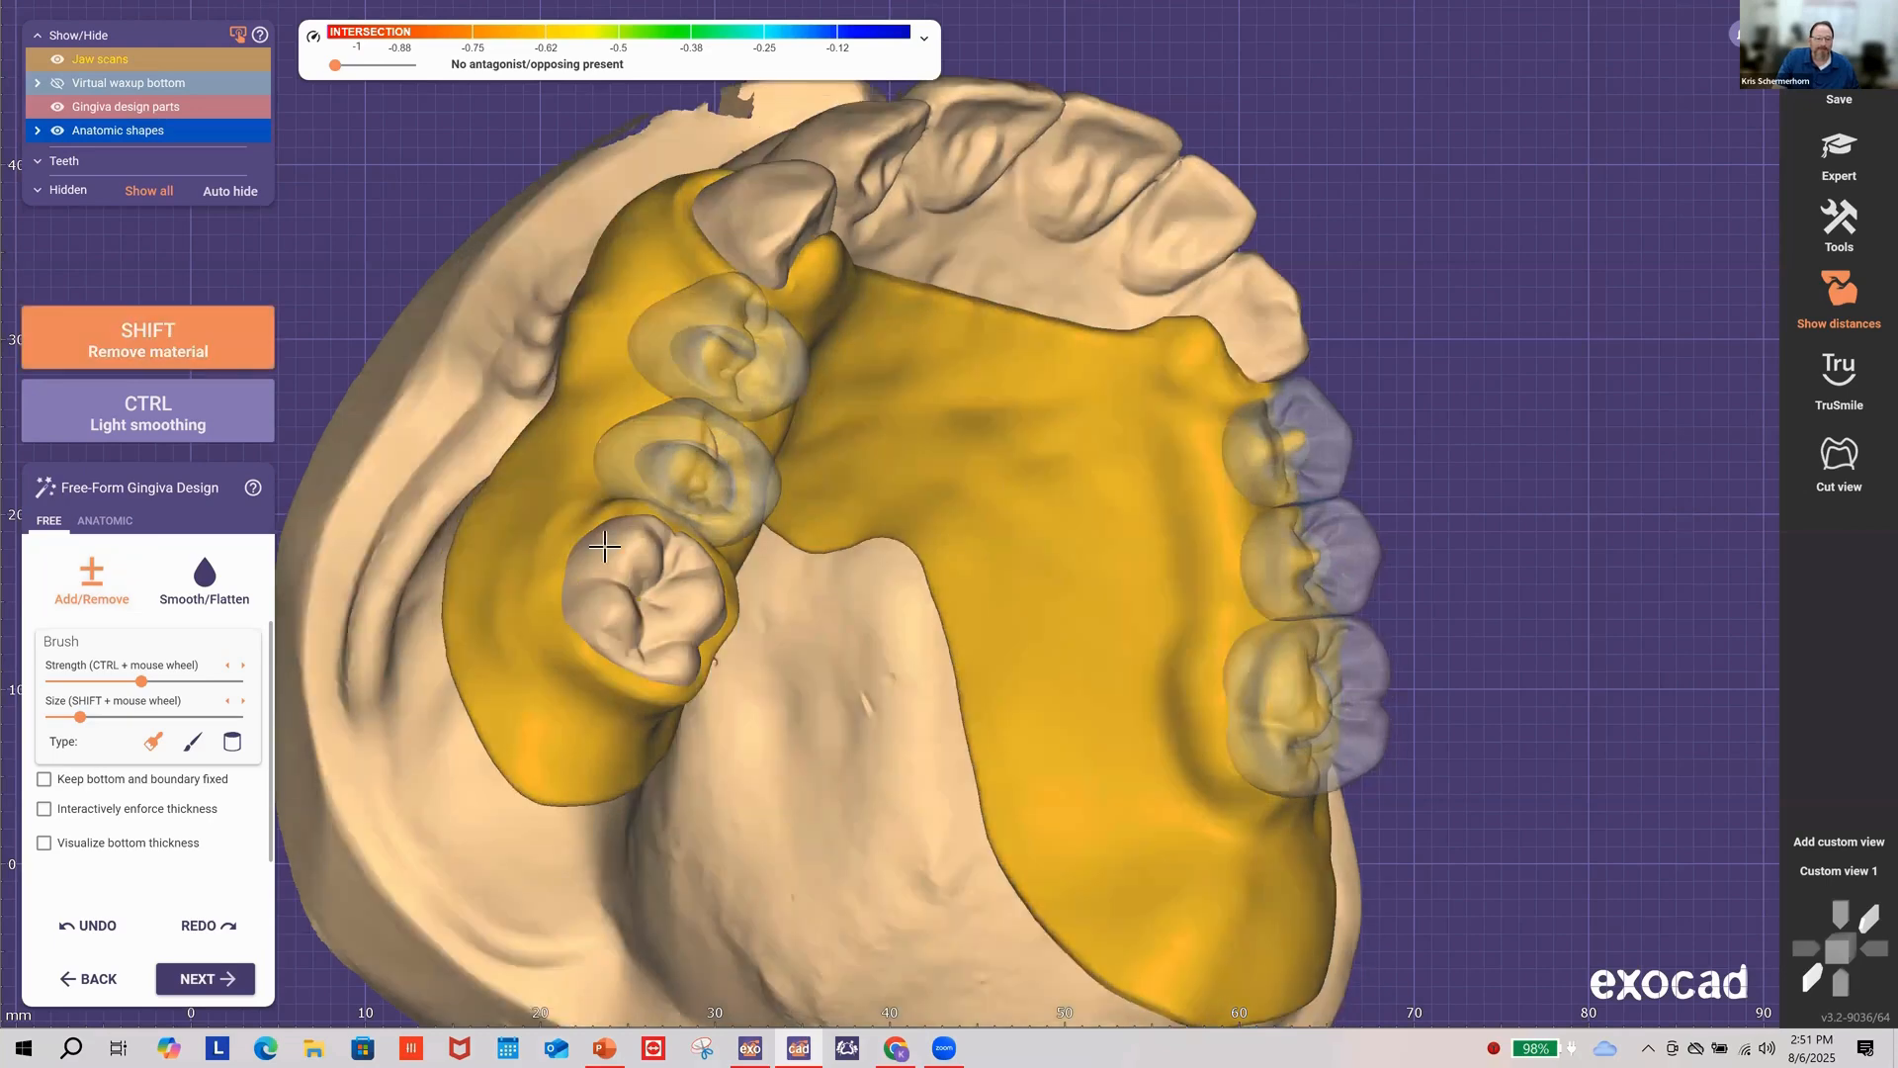
{"action": "right_click_drag", "start_coordinate": [679, 611], "coordinate": [684, 647]}
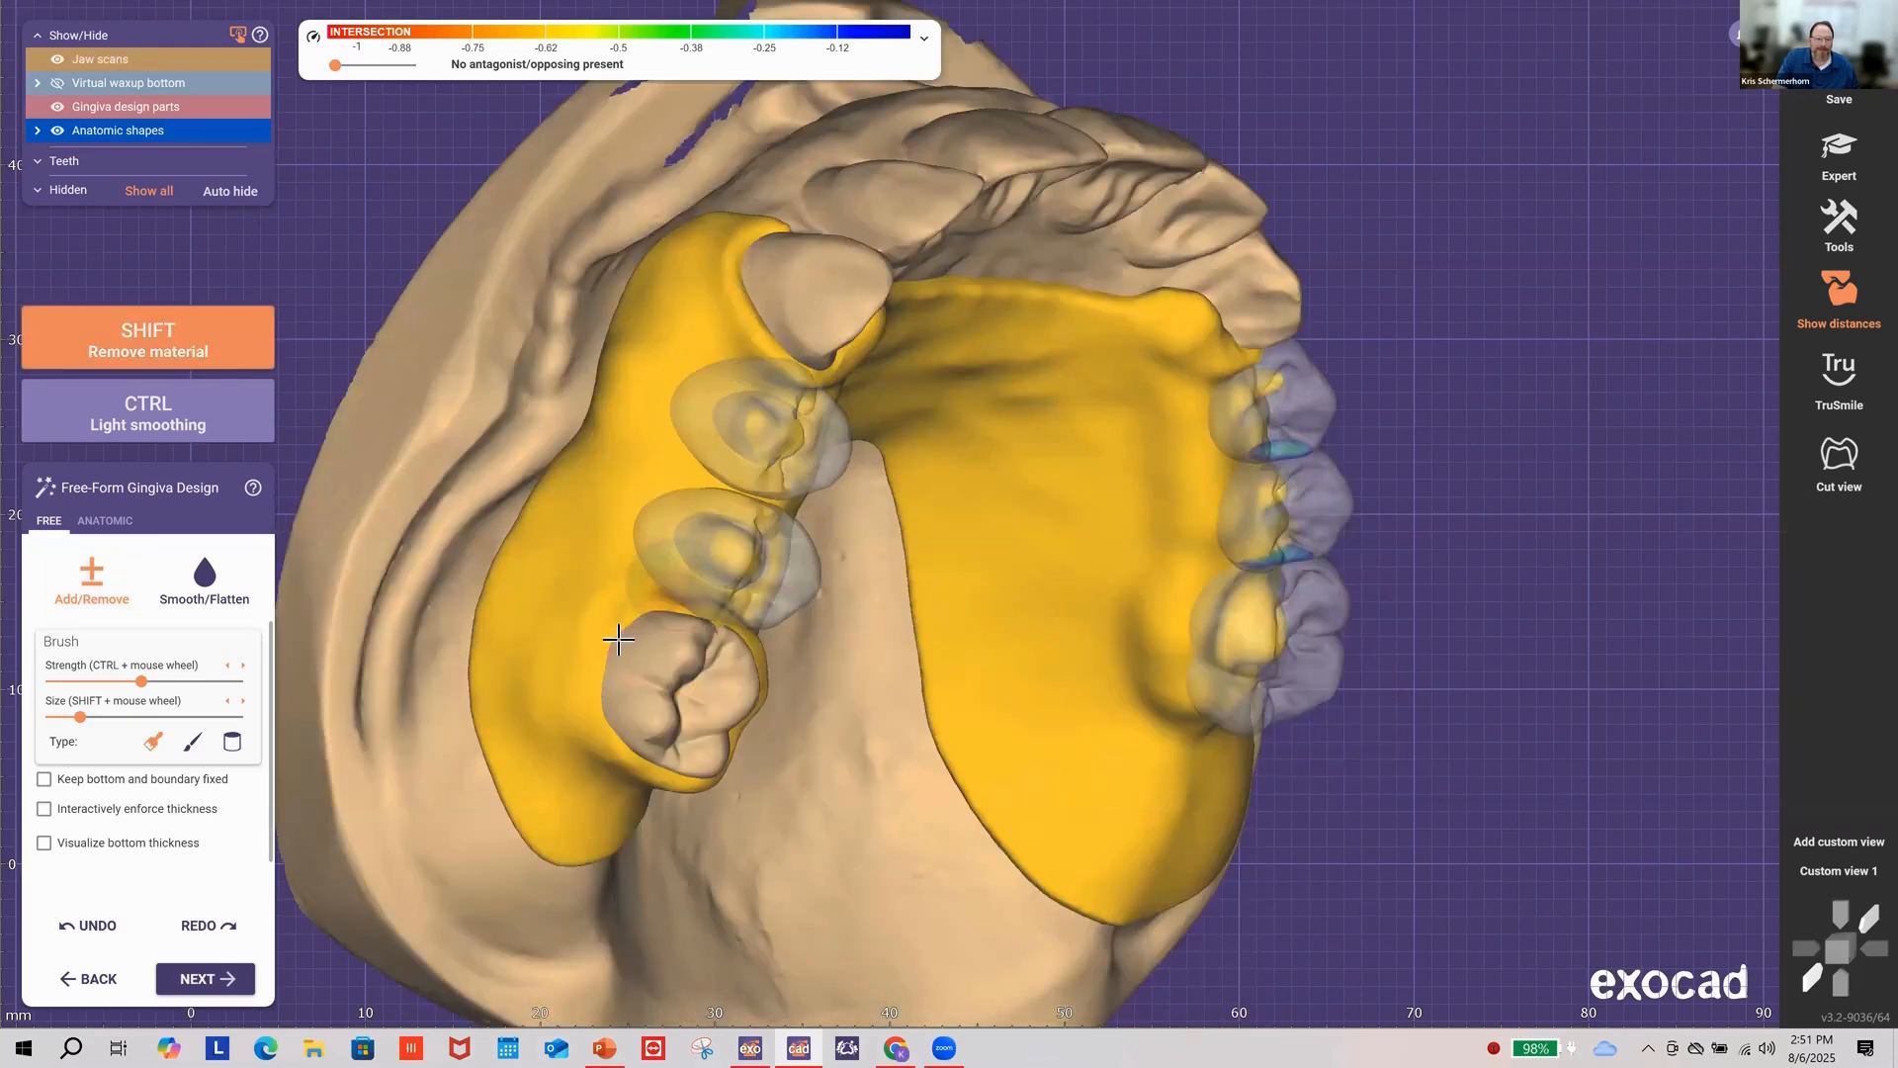
{"action": "left_click_drag", "start_coordinate": [621, 624], "coordinate": [615, 748], "text": "shift"}
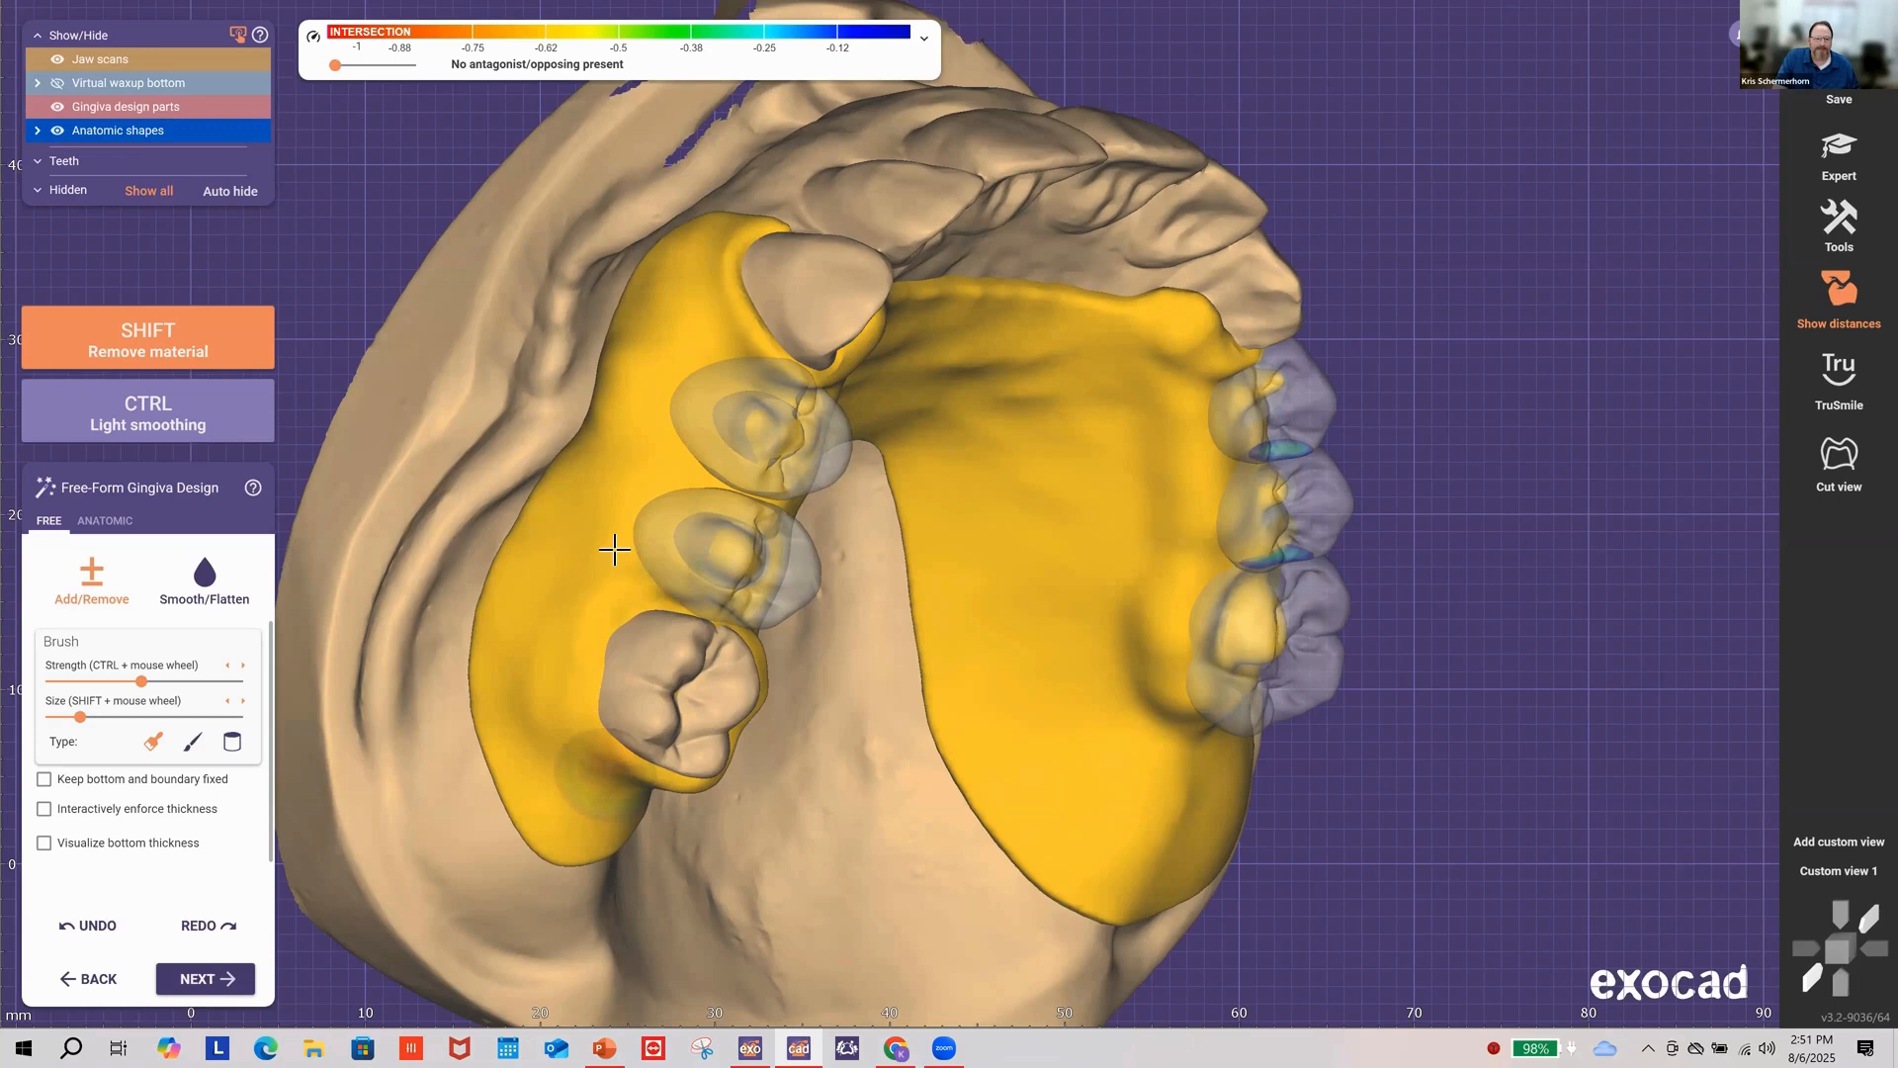
{"action": "right_click_drag", "start_coordinate": [615, 549], "coordinate": [605, 551]}
{"action": "left_click", "coordinate": [208, 583]}
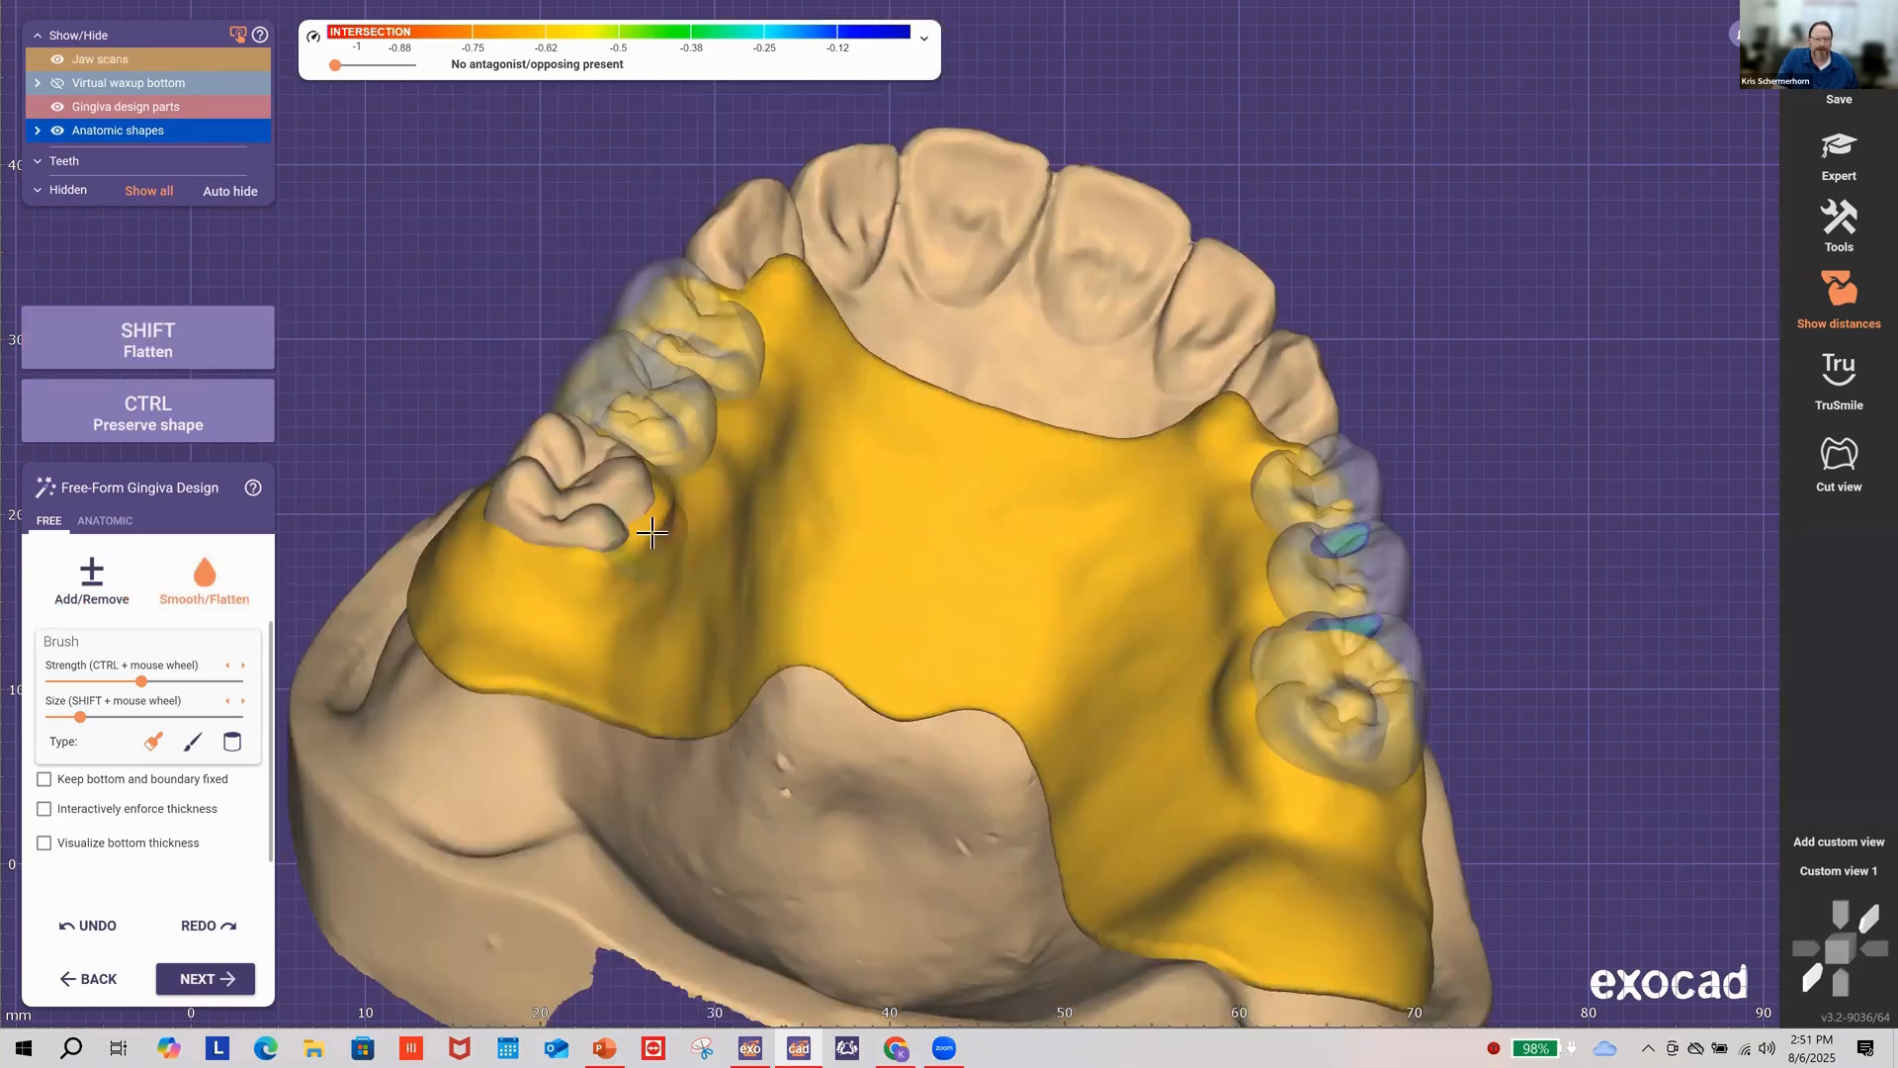
Step: Rotate to the round abutment area and set the gingiva brush back to Add/Remove
{"action": "right_click_drag", "start_coordinate": [633, 514], "coordinate": [538, 428]}
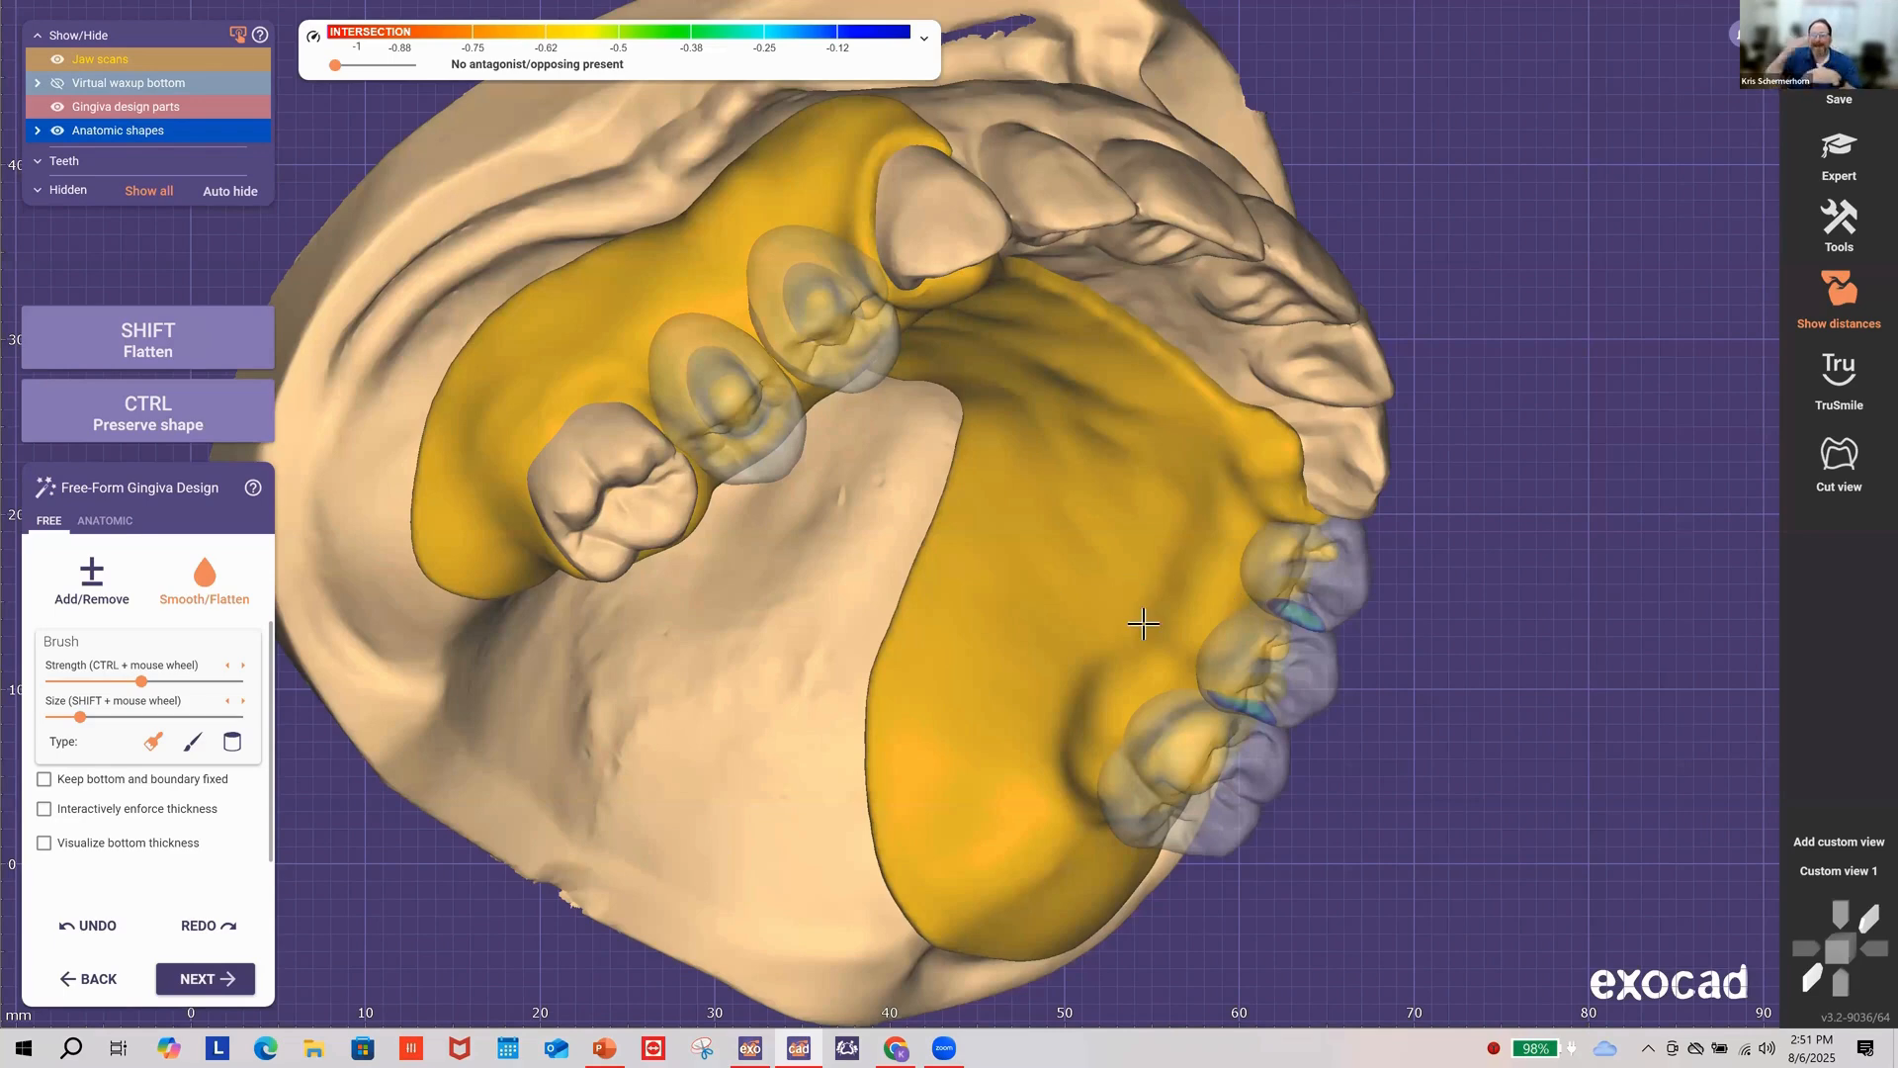
{"action": "scroll", "coordinate": [1143, 622], "scroll_direction": "up", "scroll_amount": 3}
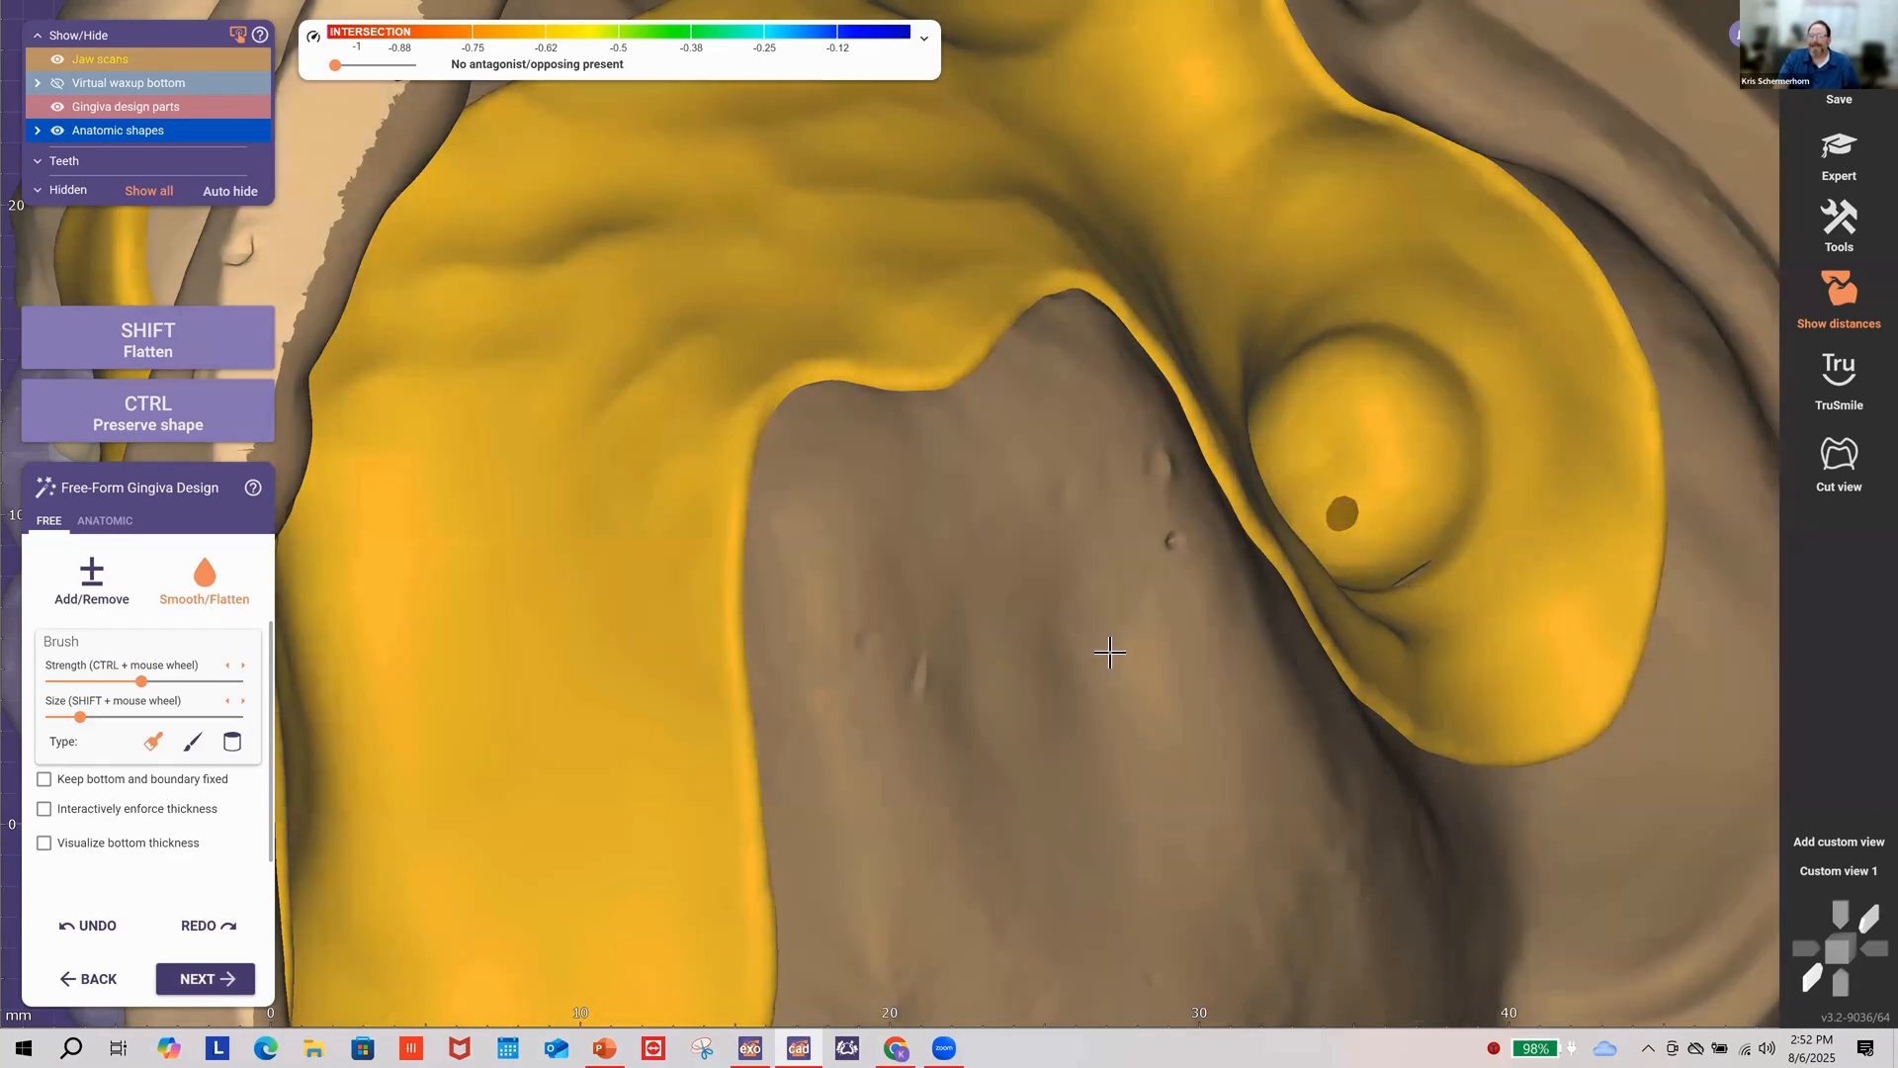
{"action": "right_click_drag", "start_coordinate": [1110, 653], "coordinate": [1112, 648]}
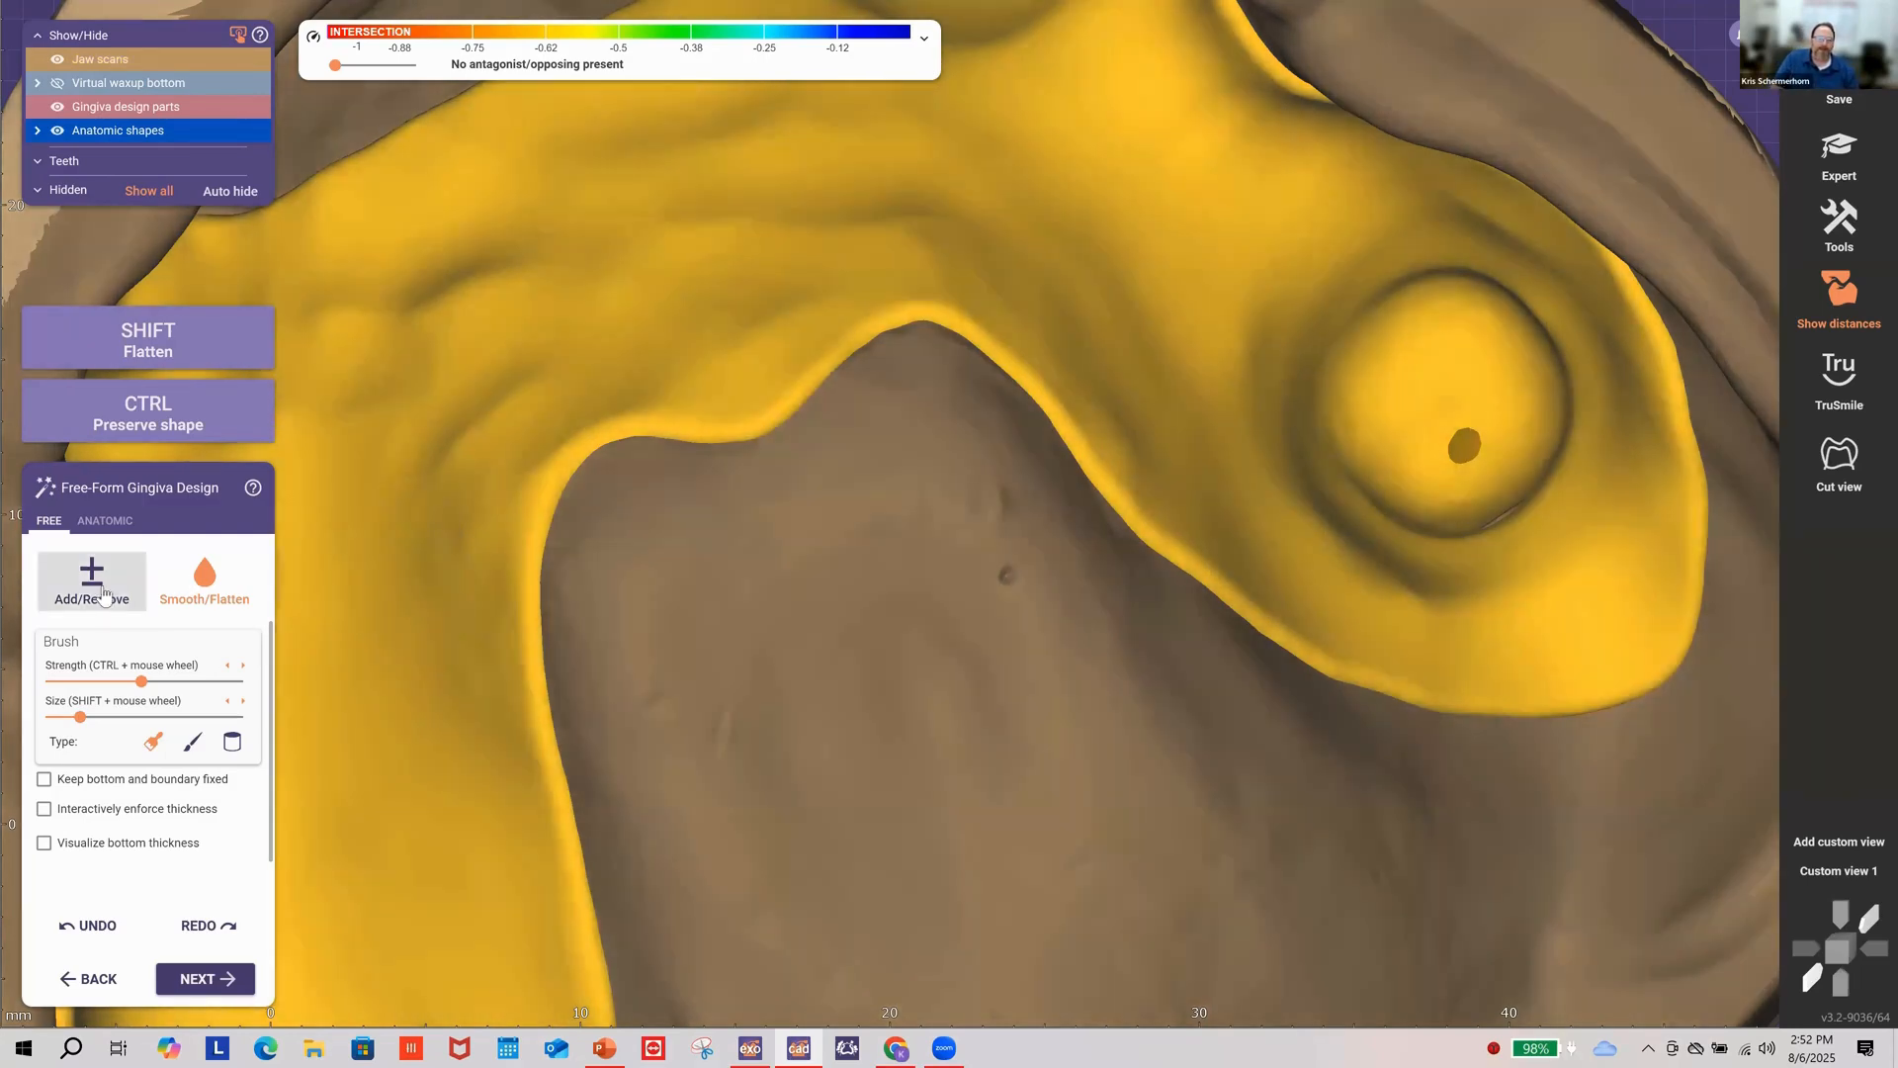
{"action": "left_click", "coordinate": [107, 596]}
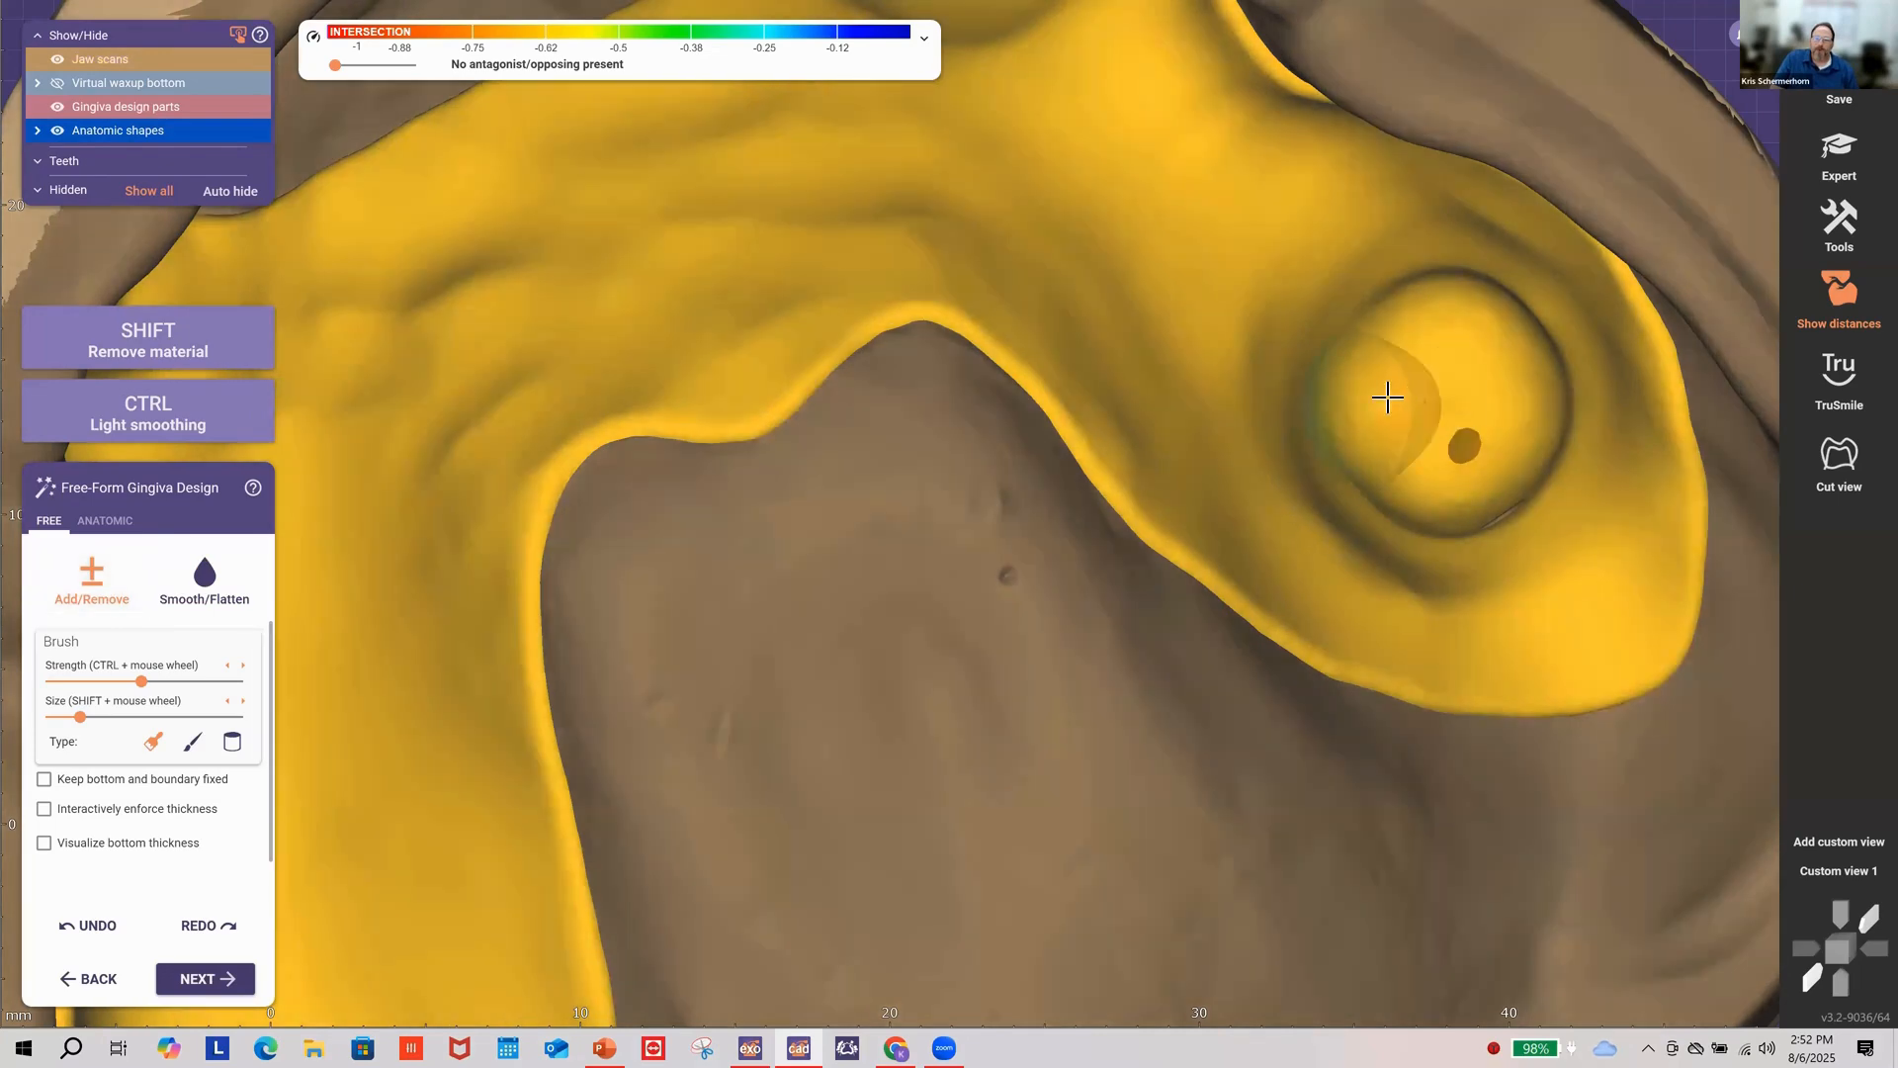
Step: Fill the dark hole over the round abutment and raise gingiva inside the back molar
{"action": "mouse_move", "coordinate": [1458, 402]}
{"action": "left_mouse_down"}
{"action": "mouse_move", "coordinate": [1462, 449]}
{"action": "mouse_move", "coordinate": [1466, 408]}
{"action": "left_mouse_up"}
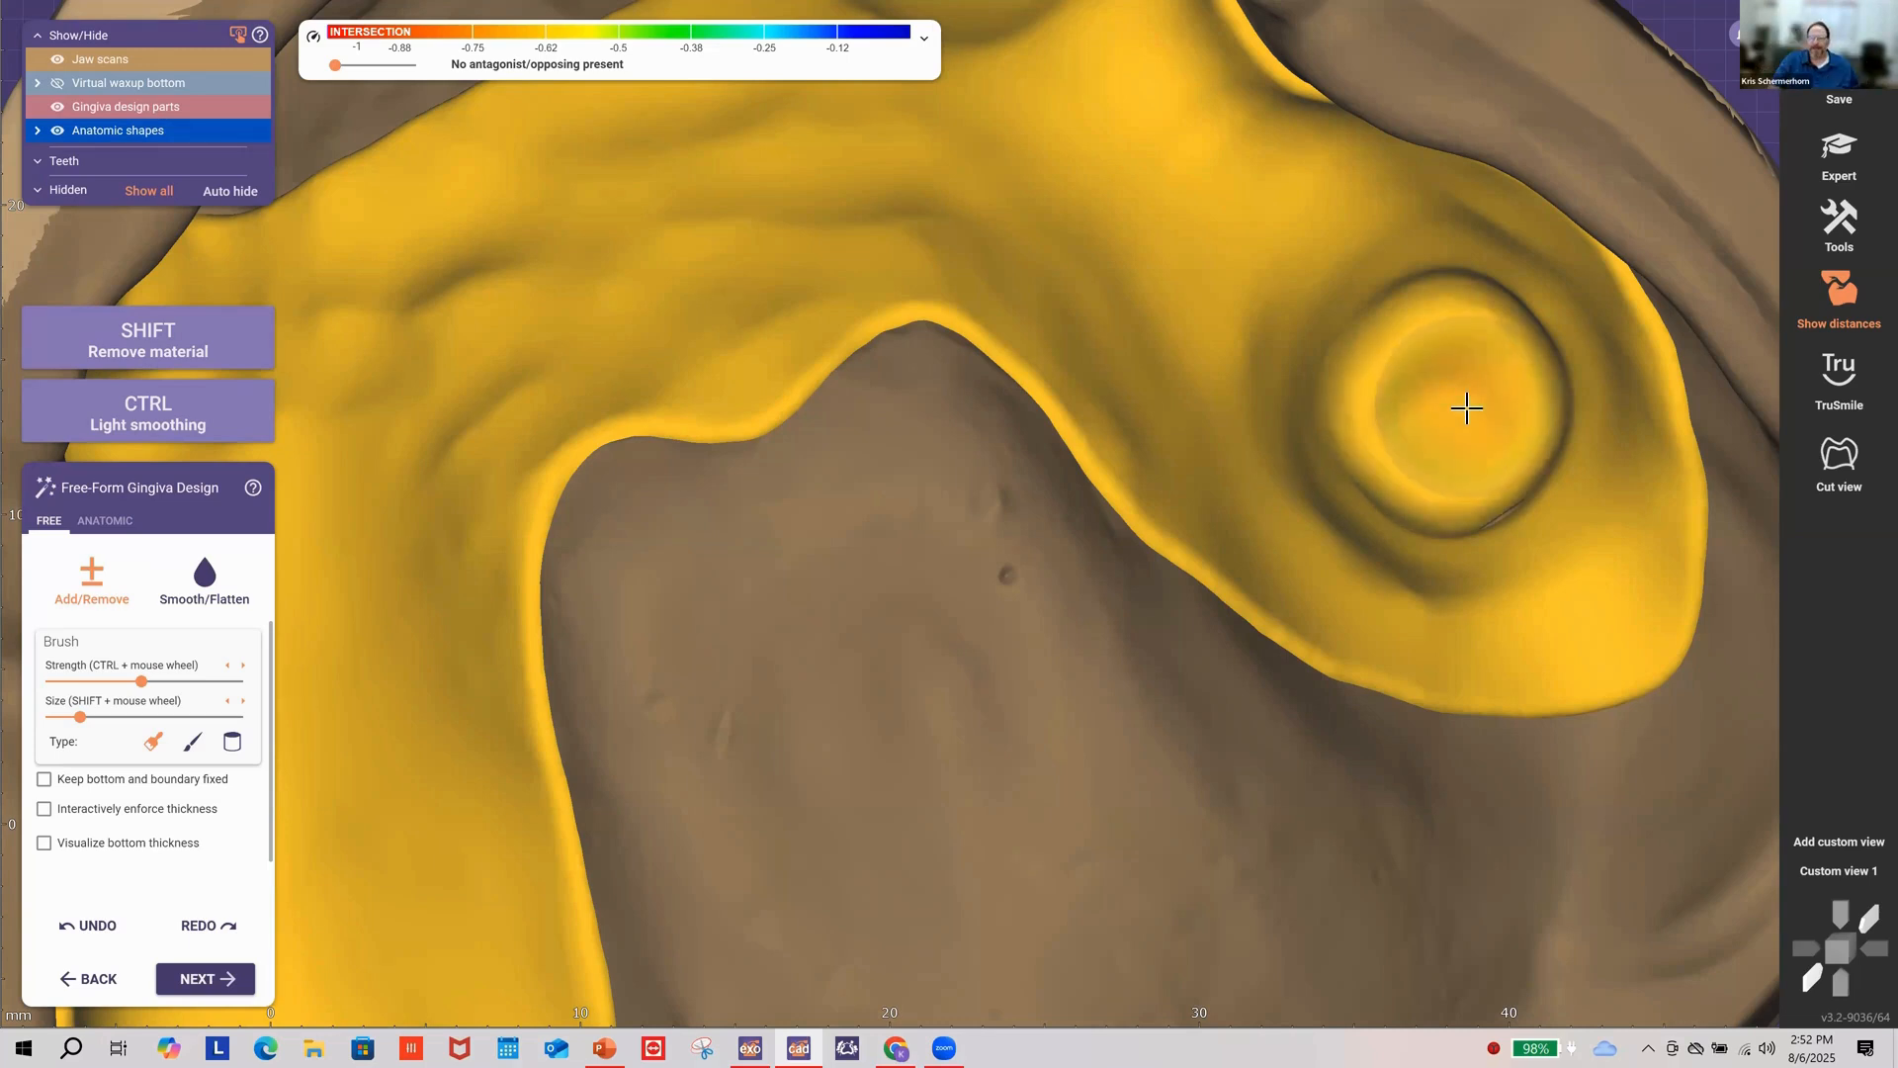
{"action": "mouse_move", "coordinate": [1466, 407]}
{"action": "left_mouse_down"}
{"action": "mouse_move", "coordinate": [1445, 411]}
{"action": "mouse_move", "coordinate": [1453, 439]}
{"action": "left_mouse_up"}
{"action": "right_click_drag", "start_coordinate": [1453, 438], "coordinate": [1504, 593]}
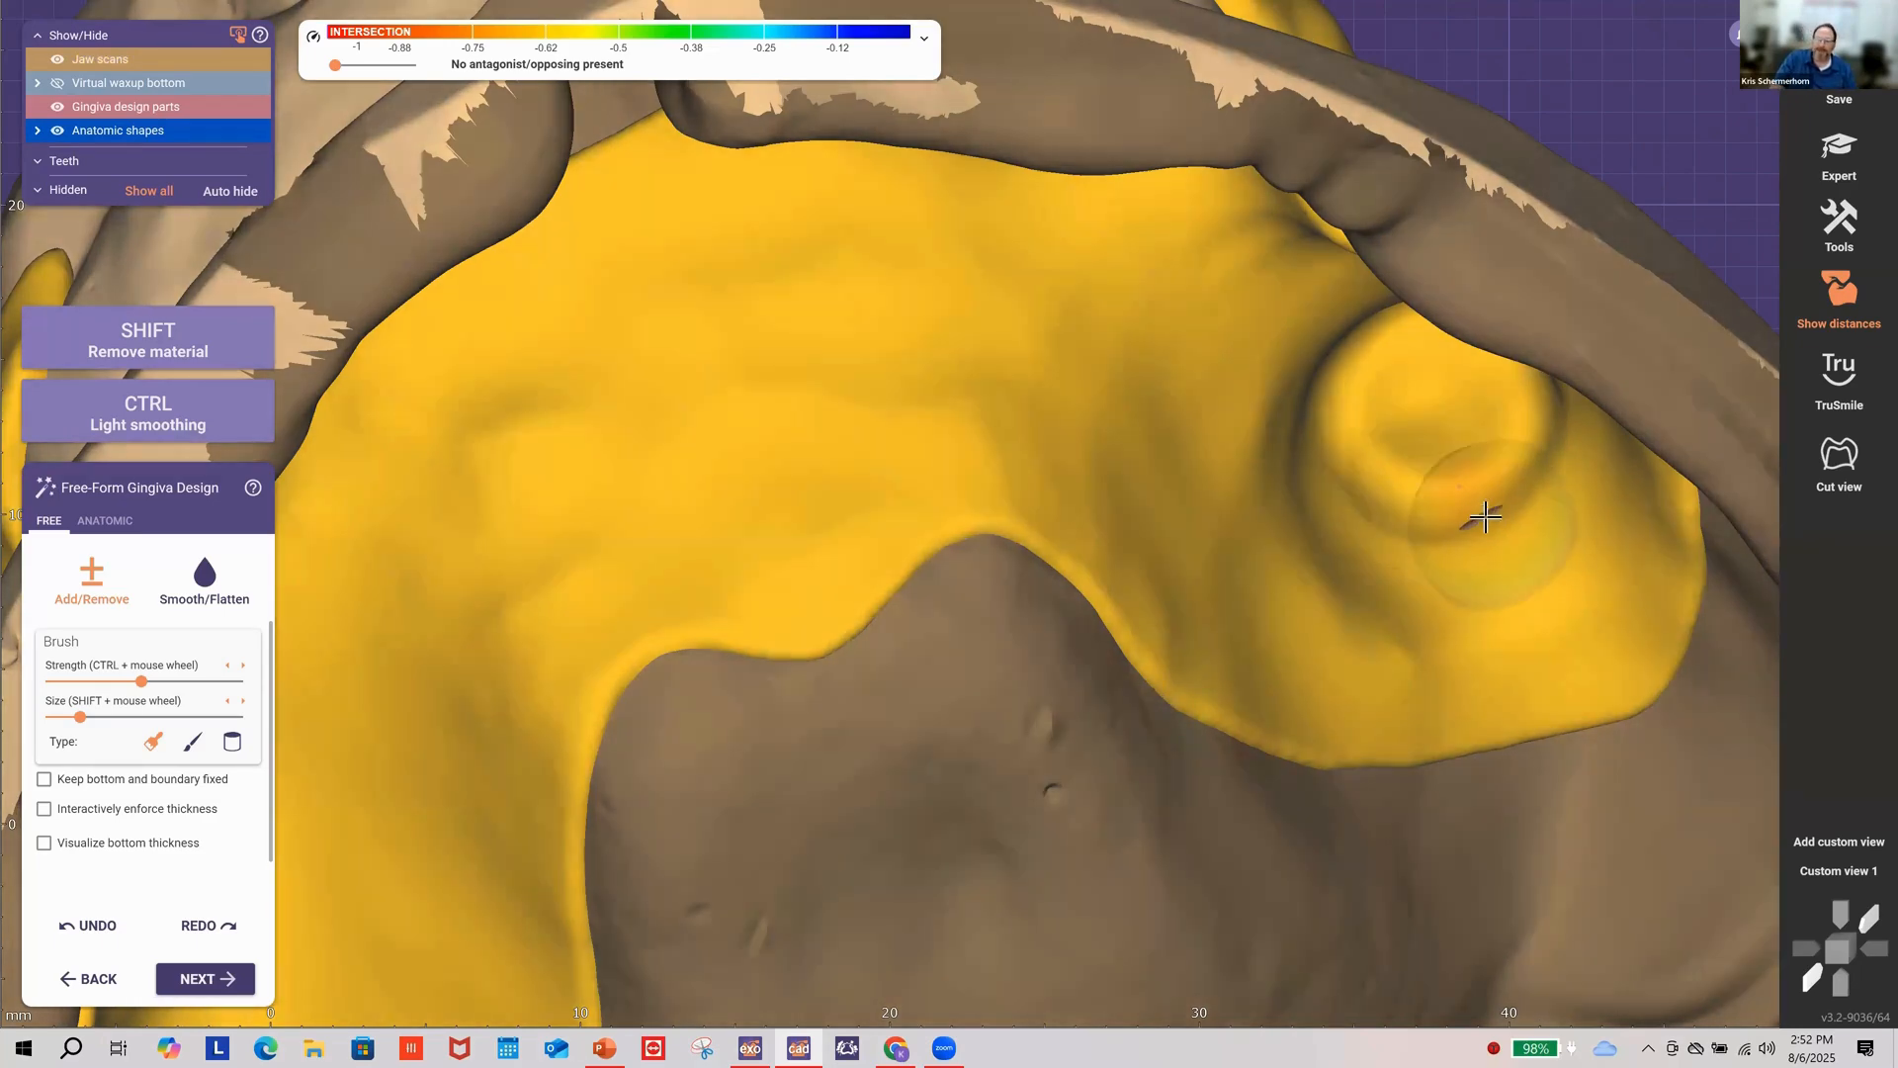
{"action": "right_click_drag", "start_coordinate": [1441, 597], "coordinate": [1470, 606]}
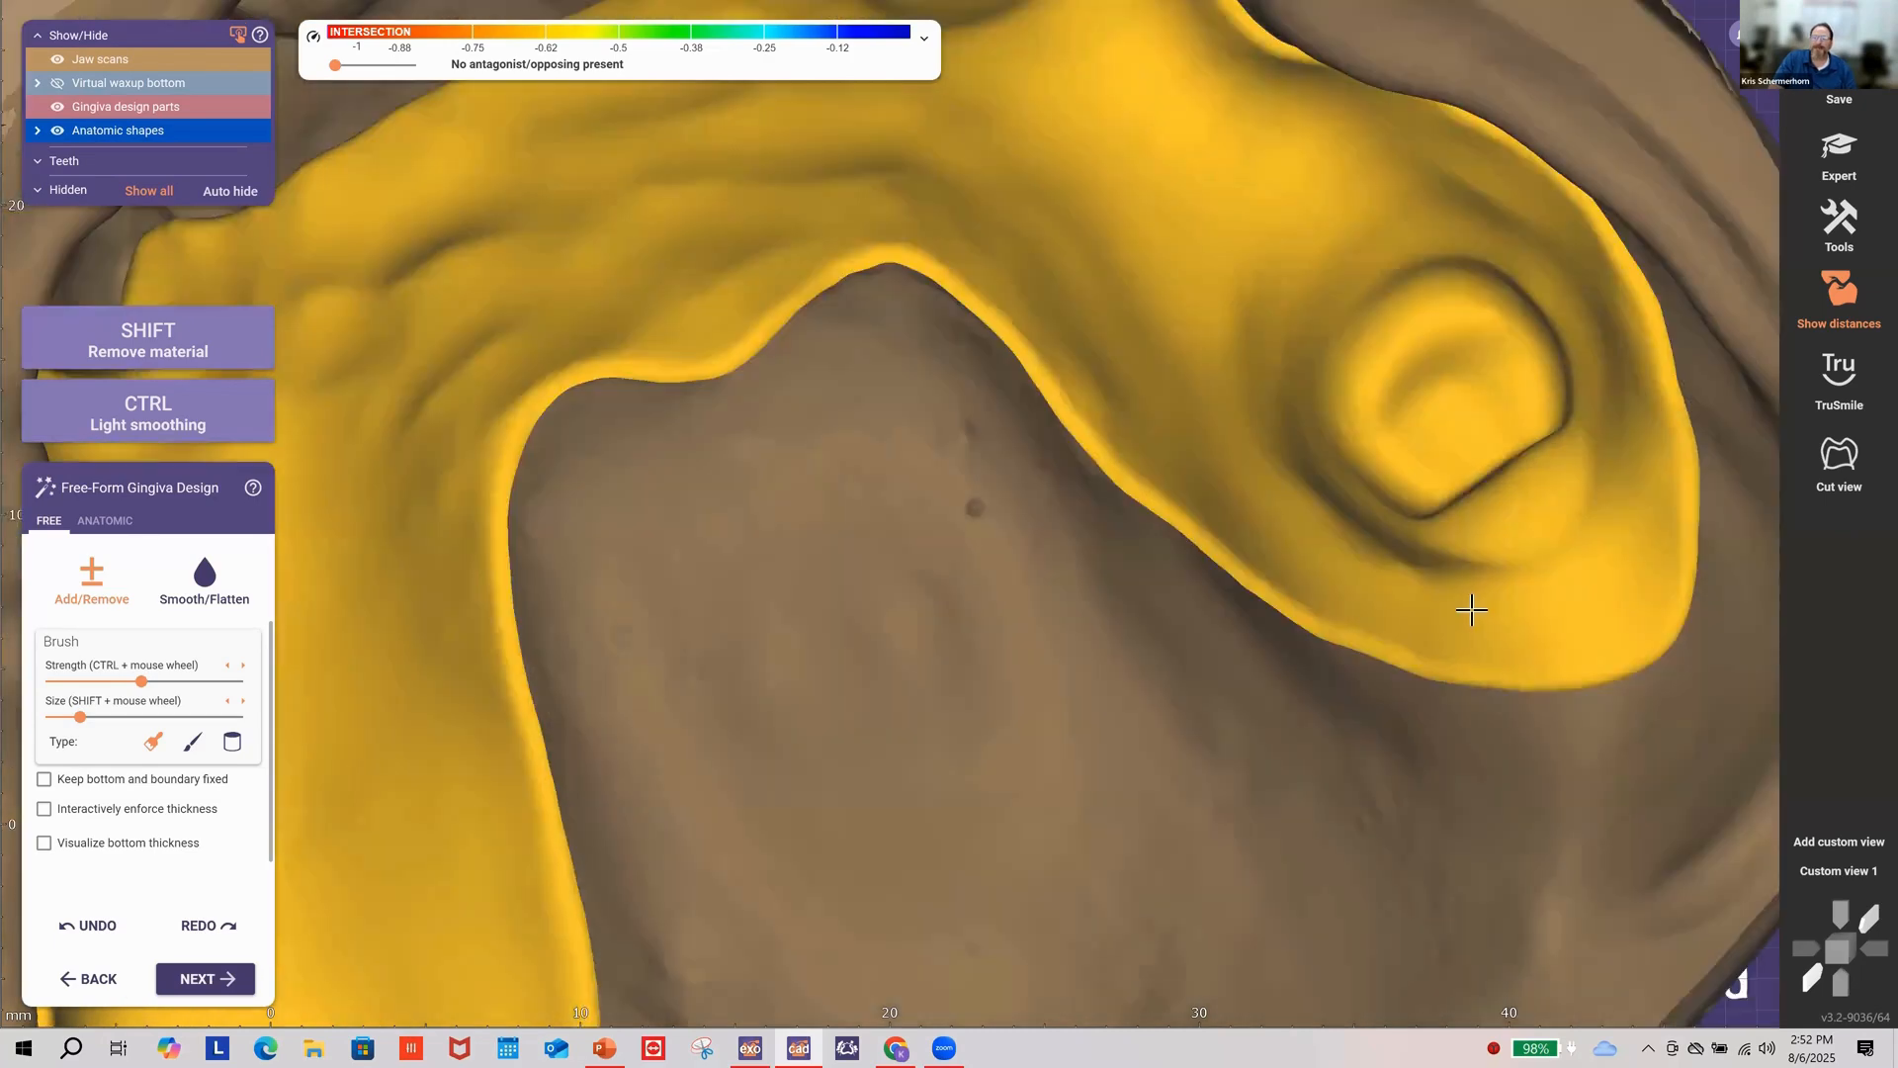
{"action": "scroll", "coordinate": [1416, 596], "scroll_direction": "down", "scroll_amount": 5}
{"action": "right_click_drag", "start_coordinate": [1382, 438], "coordinate": [1245, 668]}
{"action": "scroll", "coordinate": [1245, 667], "scroll_direction": "up", "scroll_amount": 6}
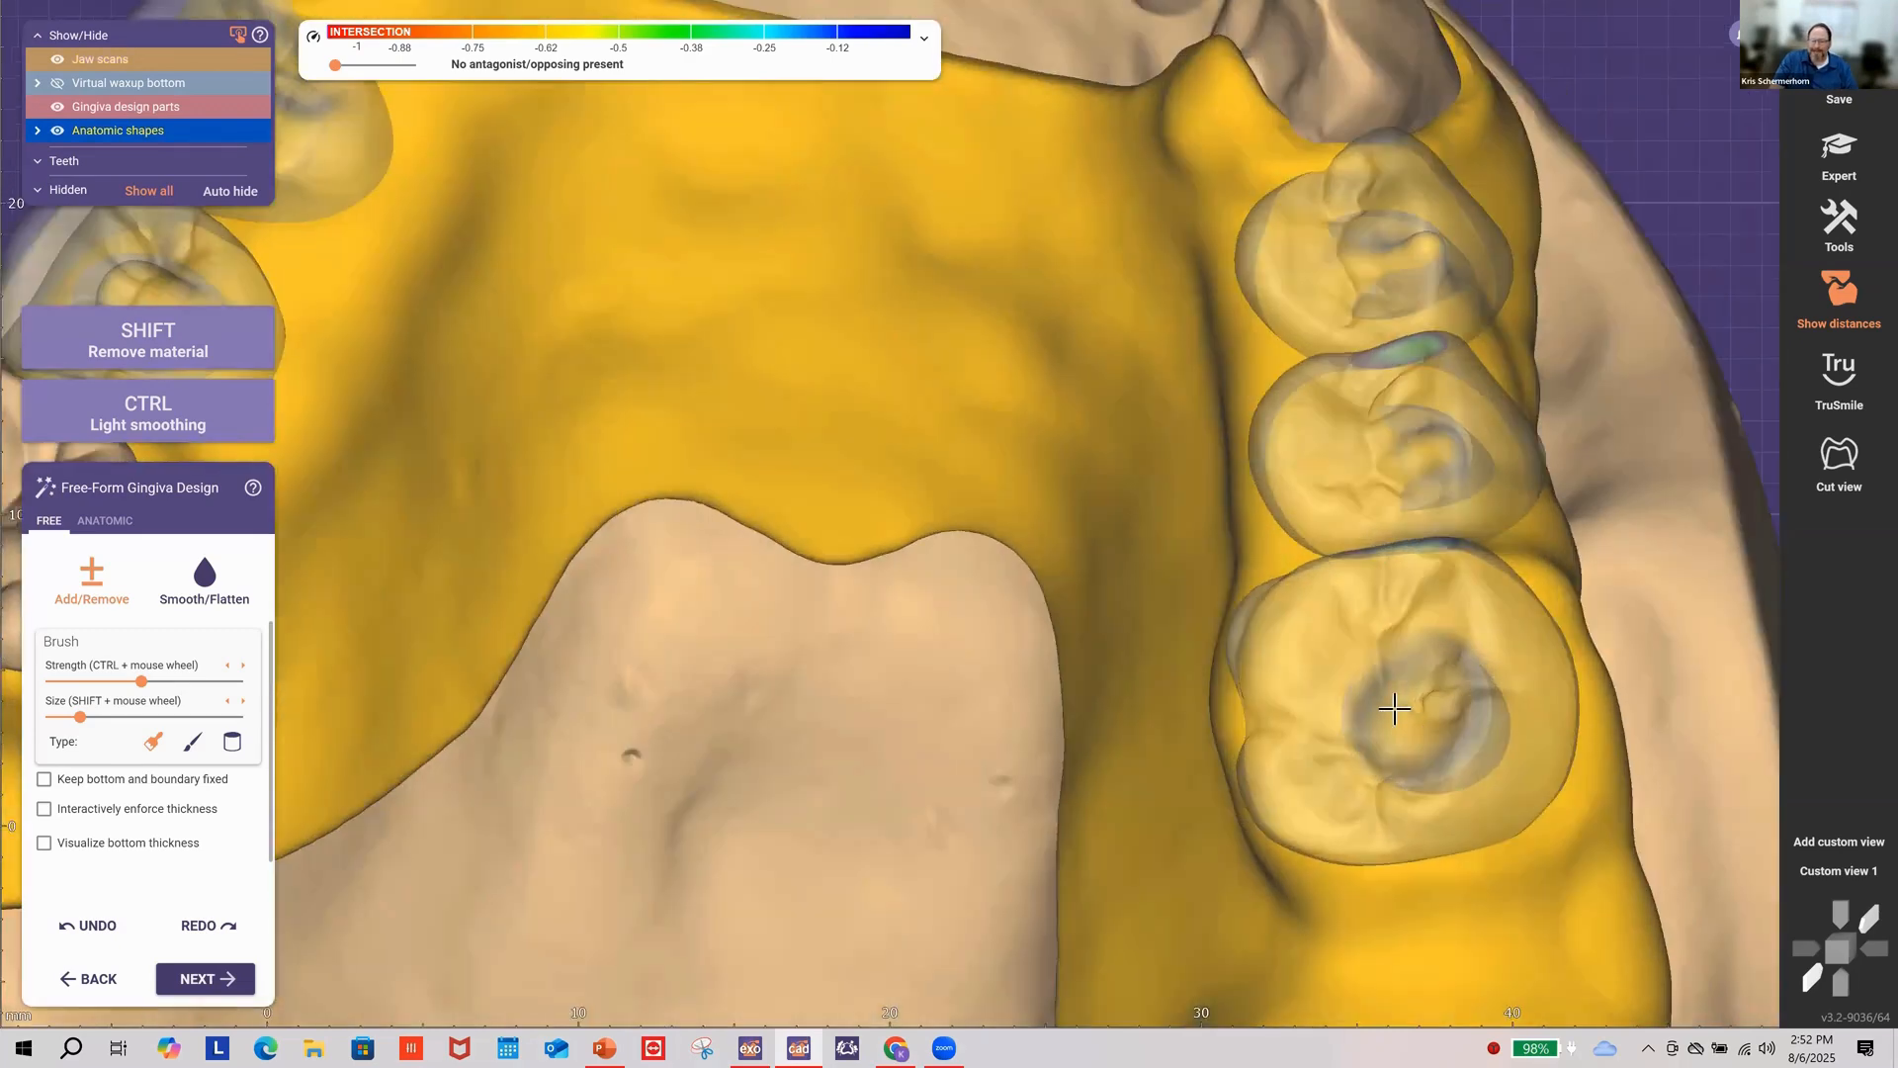
{"action": "left_click_drag", "start_coordinate": [1401, 702], "coordinate": [1419, 729]}
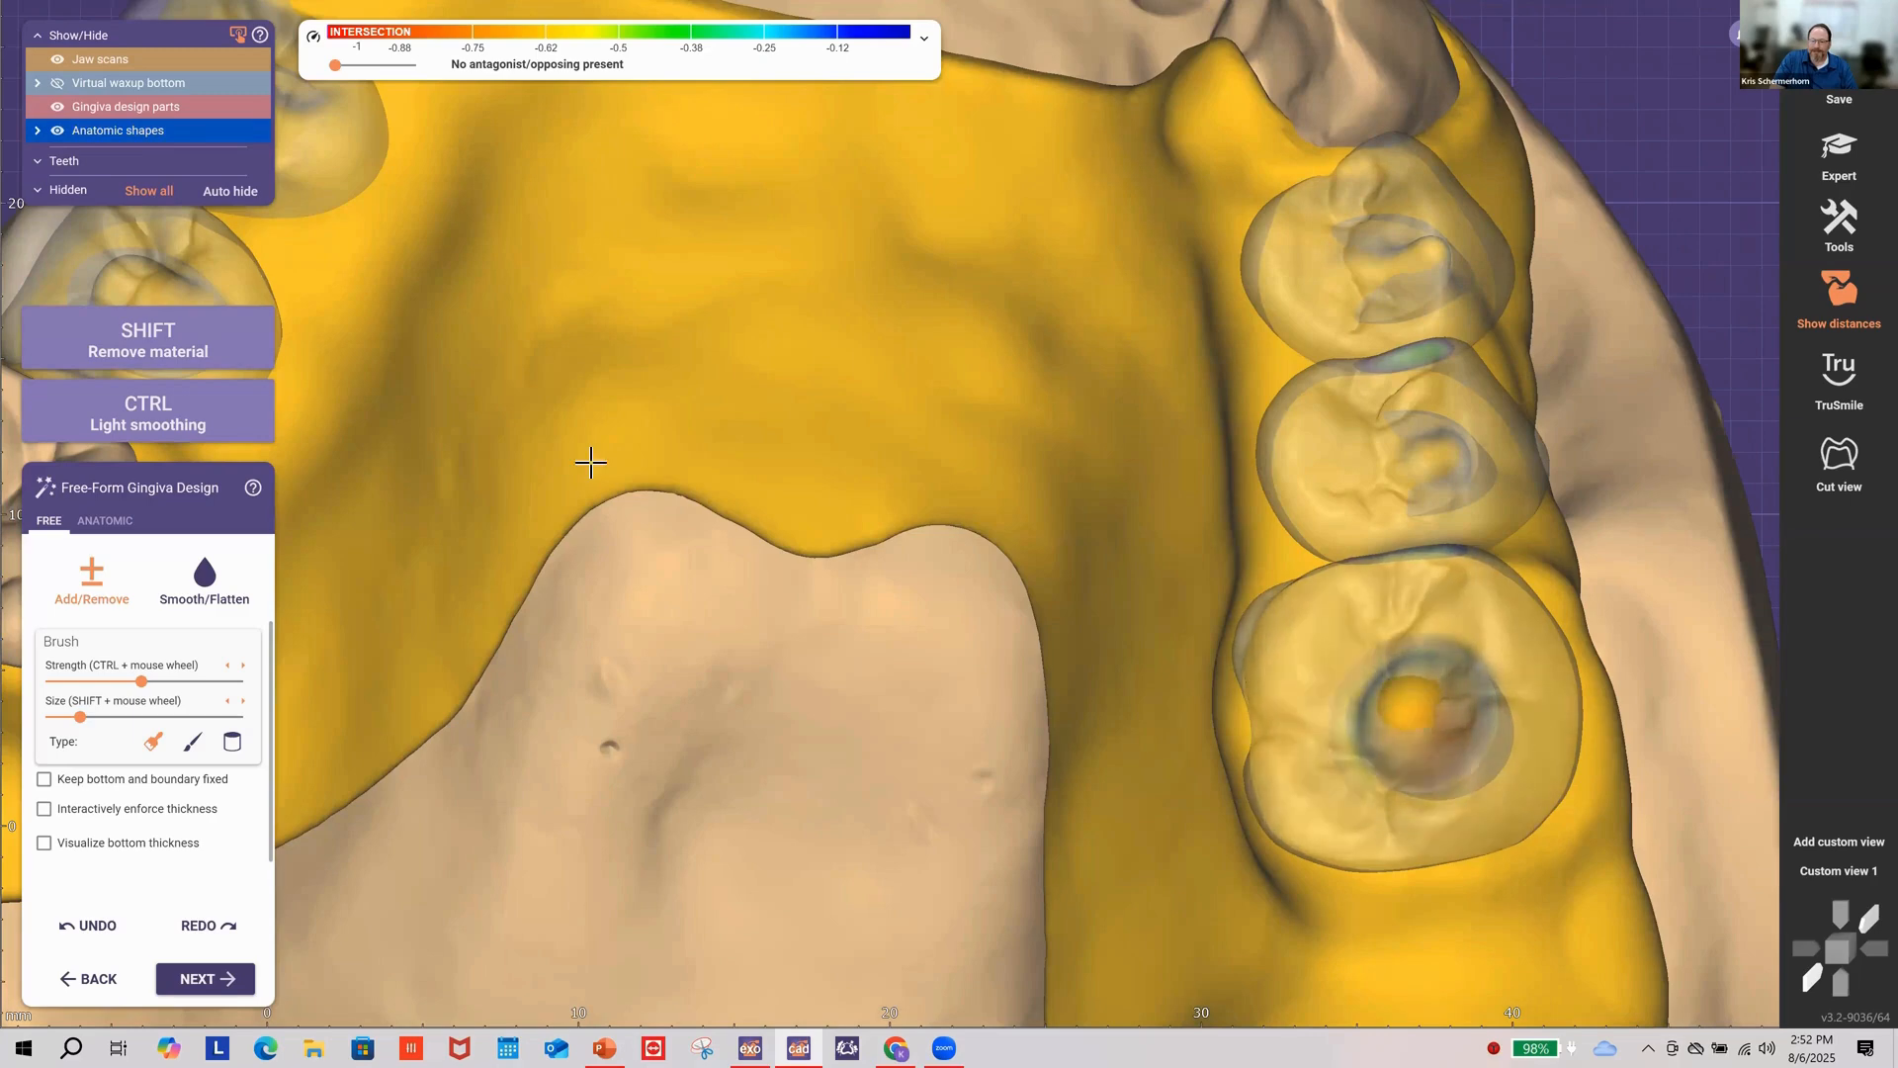
Step: Set the anatomic teeth to 100% opacity and proceed to the Connectors step
{"action": "mouse_move", "coordinate": [153, 129]}
{"action": "left_click_drag", "start_coordinate": [153, 129], "coordinate": [269, 137]}
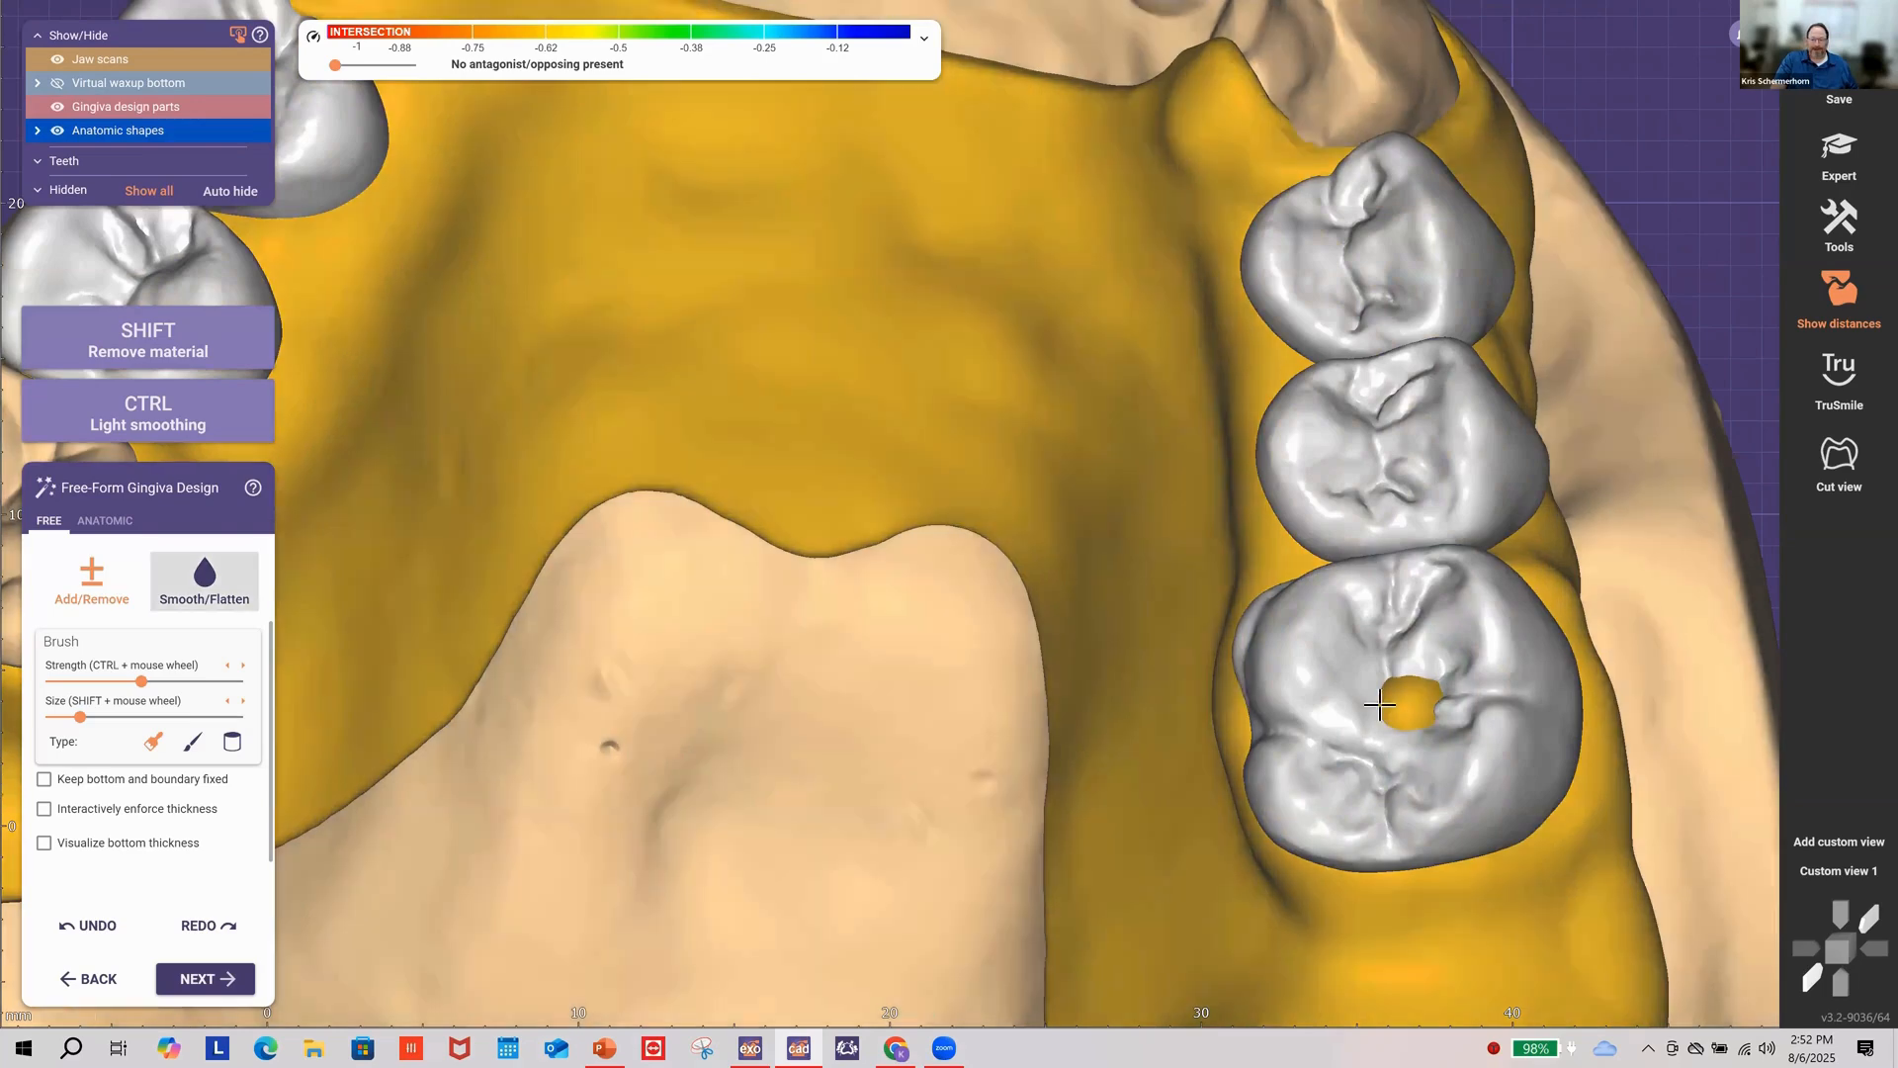
{"action": "scroll", "coordinate": [1385, 702], "scroll_direction": "down", "scroll_amount": 3, "text": "shift"}
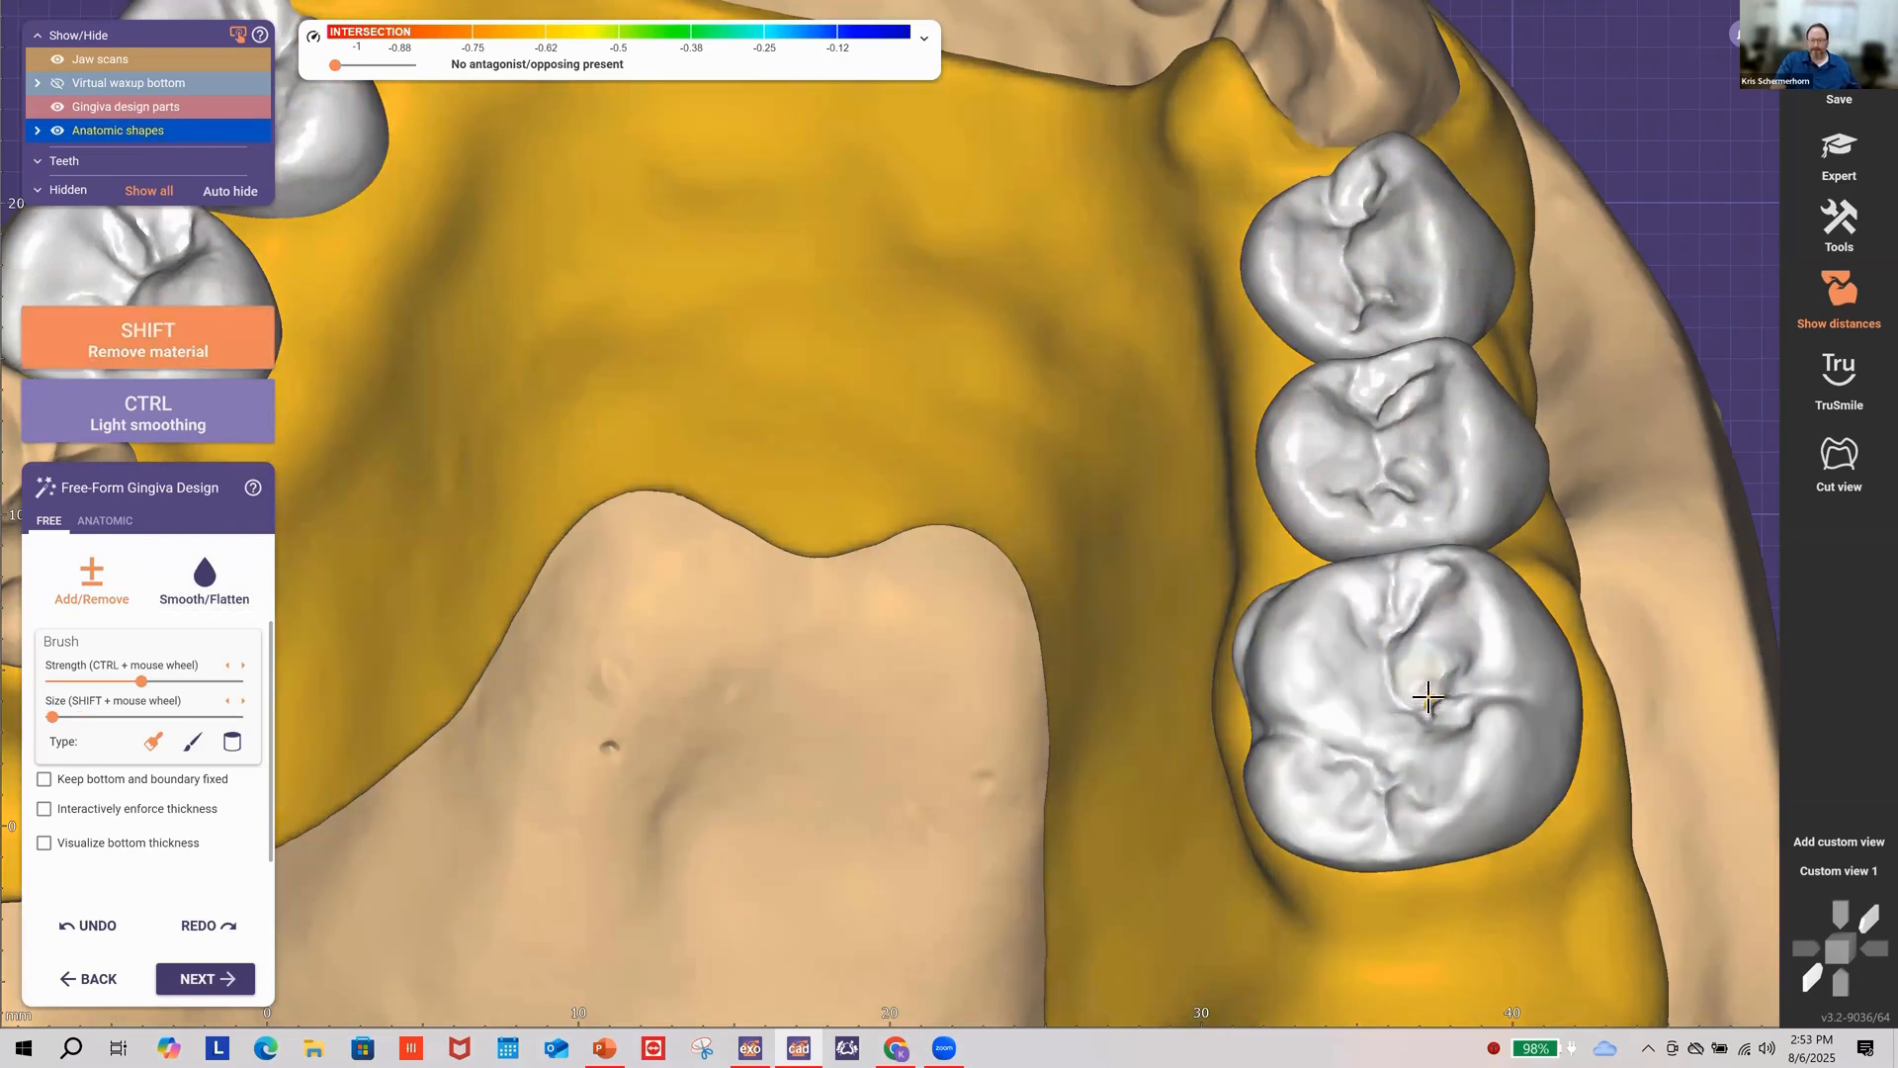
{"action": "left_click", "coordinate": [187, 979]}
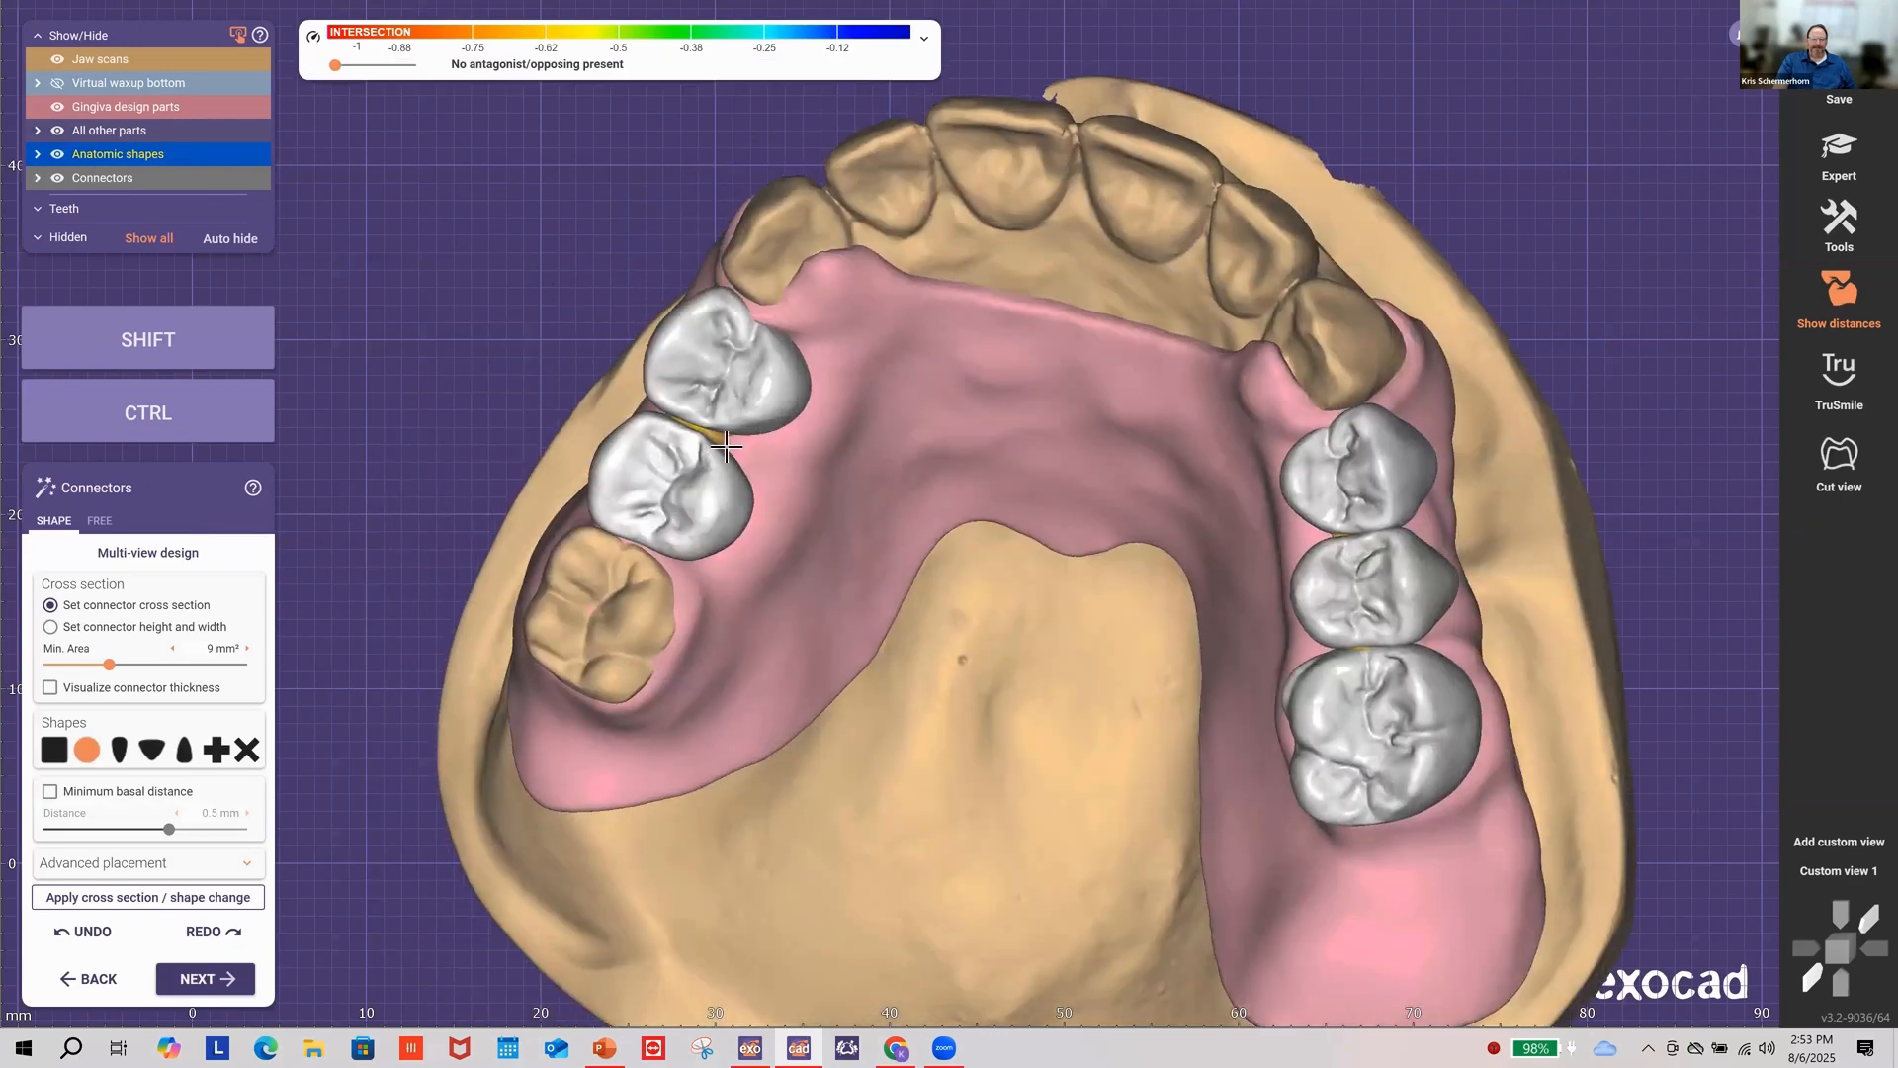
Step: Apply a plus-shaped connector cross section, inspect it, and continue to Adapt Tooth Pocket
{"action": "left_click", "coordinate": [216, 752]}
{"action": "left_click", "coordinate": [156, 897]}
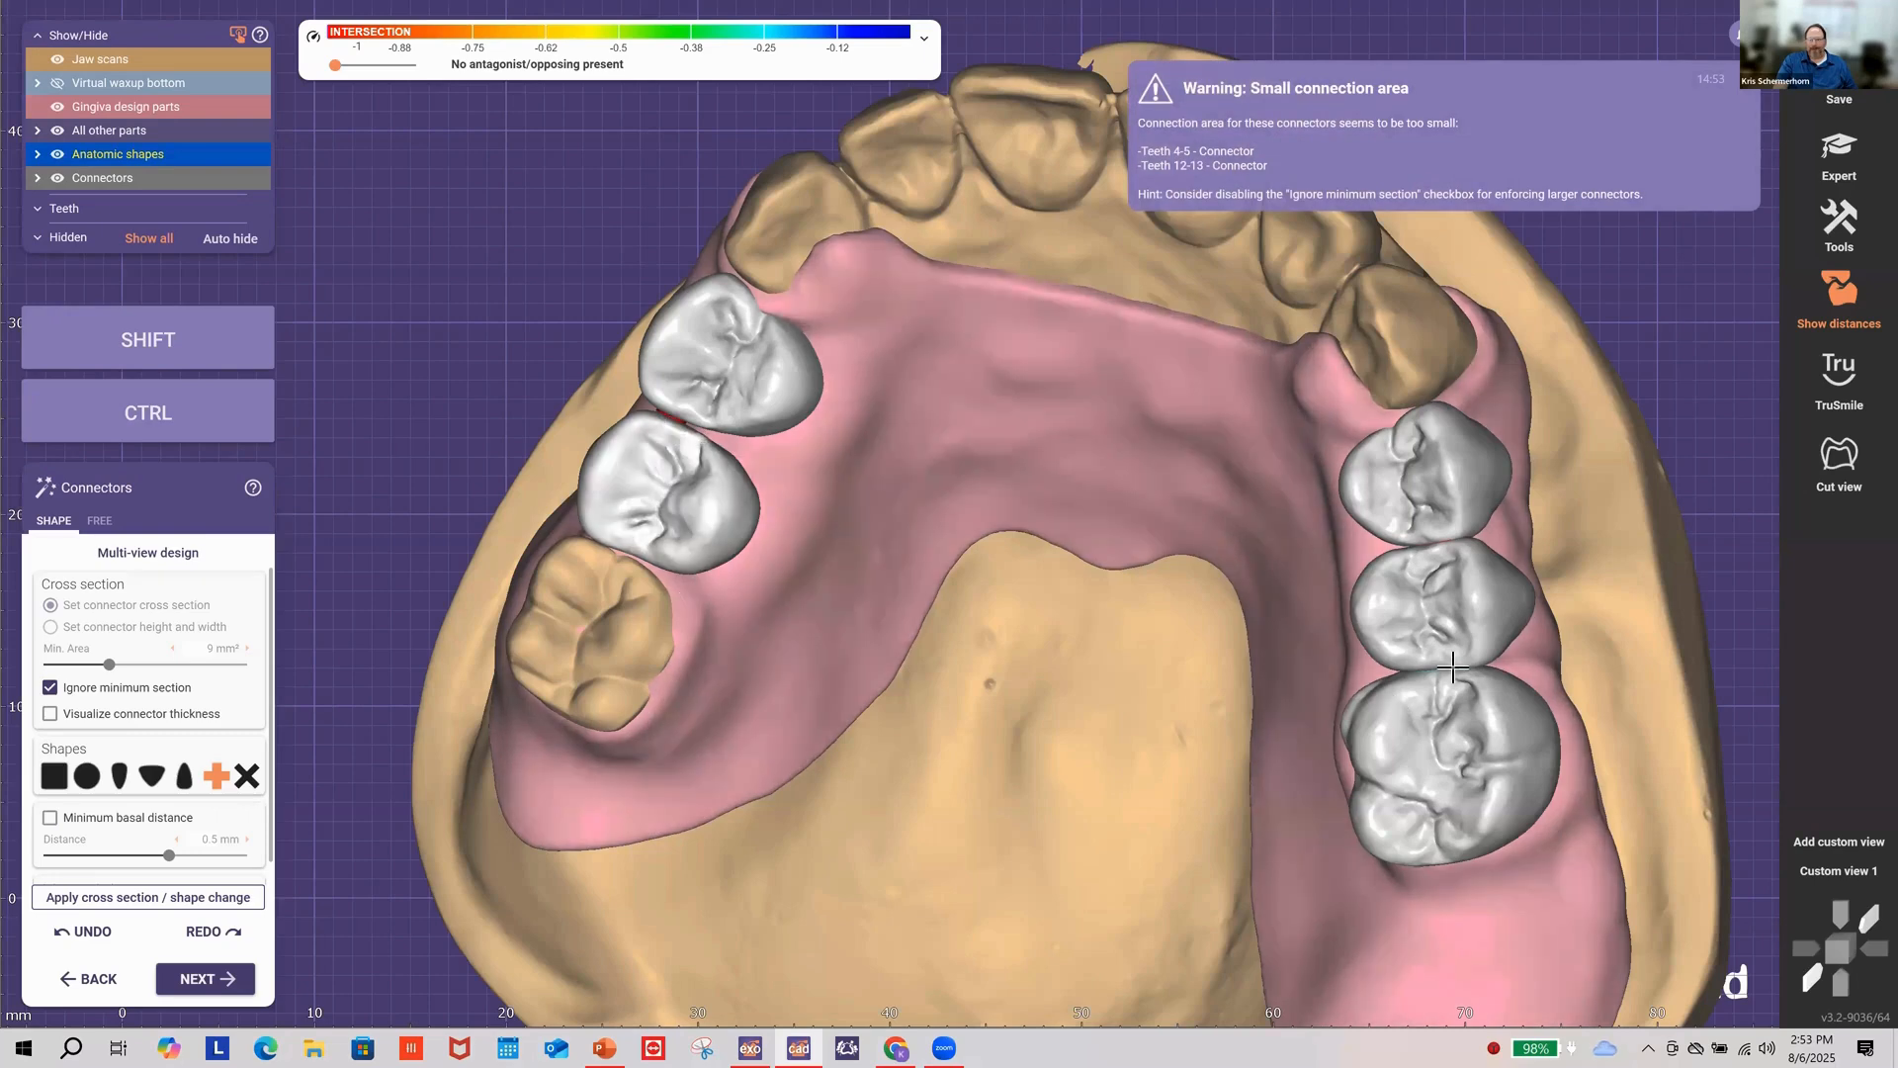
{"action": "right_click_drag", "start_coordinate": [1042, 808], "coordinate": [890, 559]}
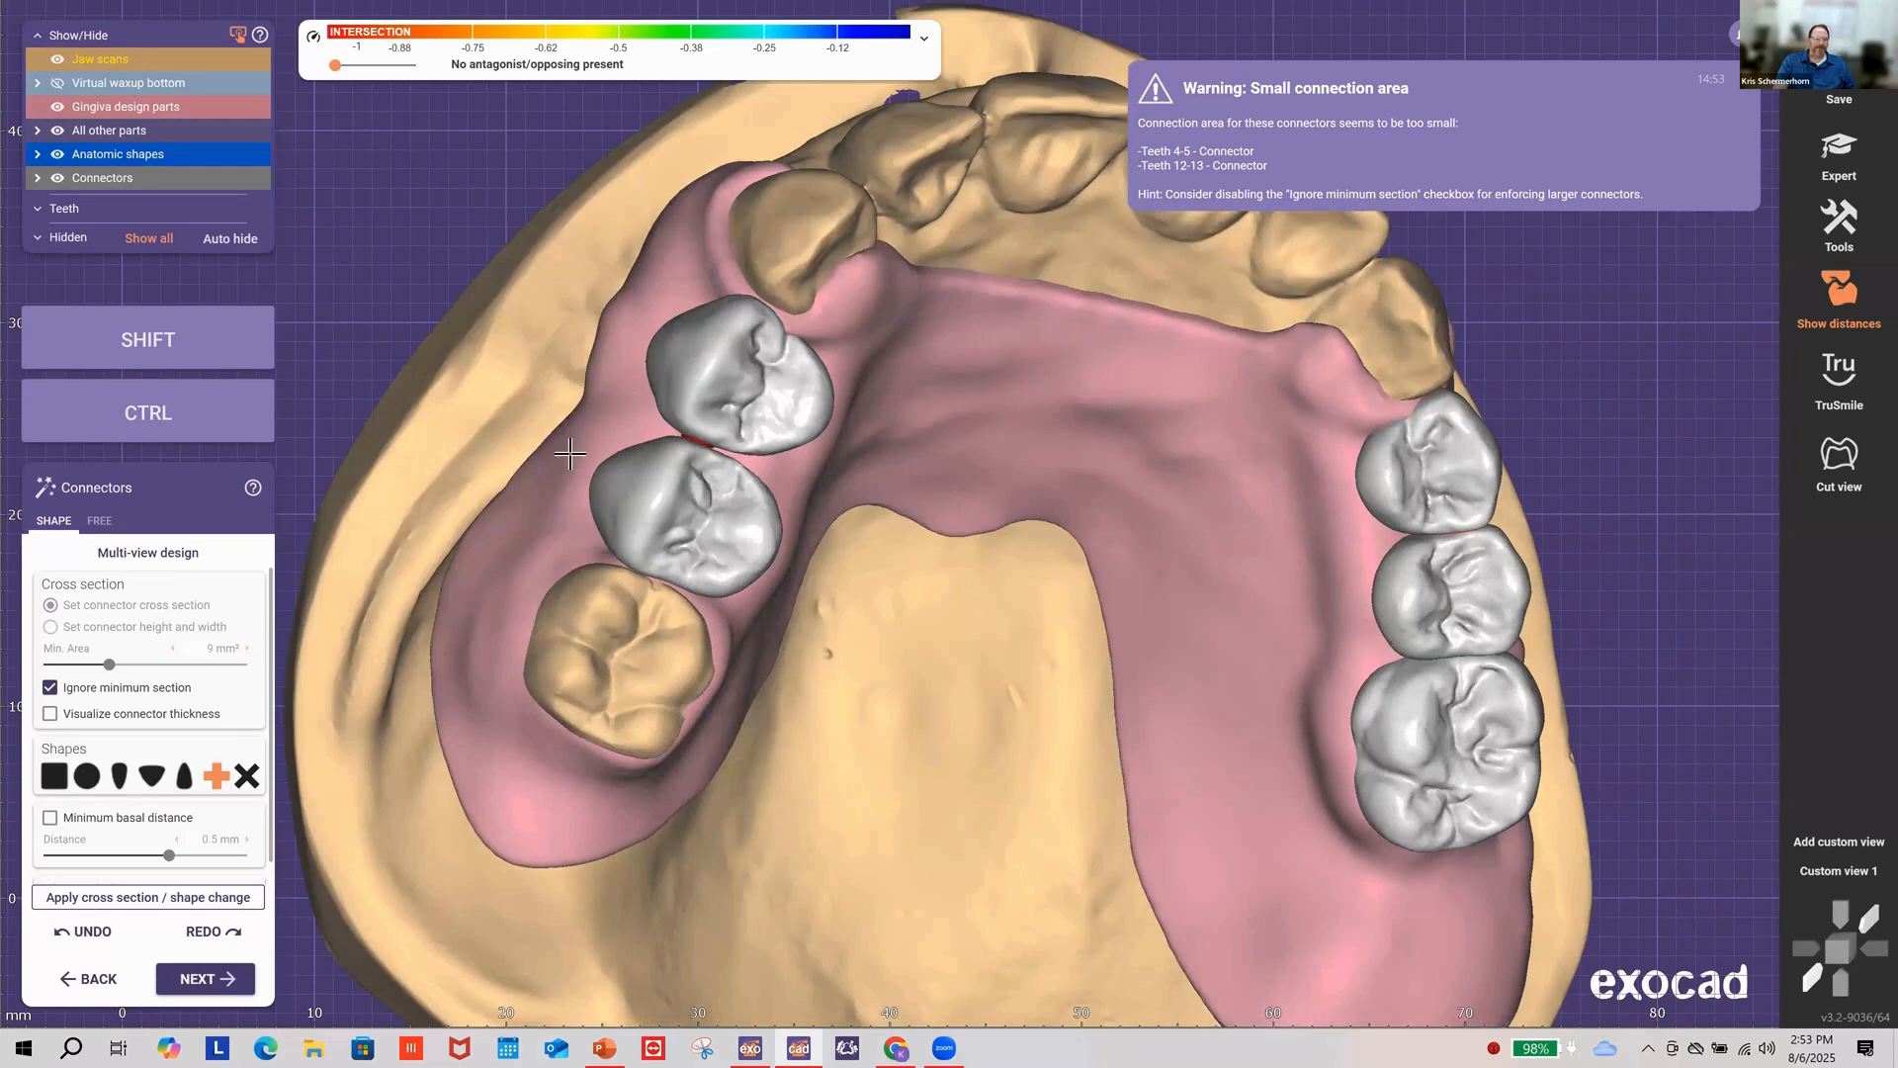
{"action": "left_click", "coordinate": [235, 978]}
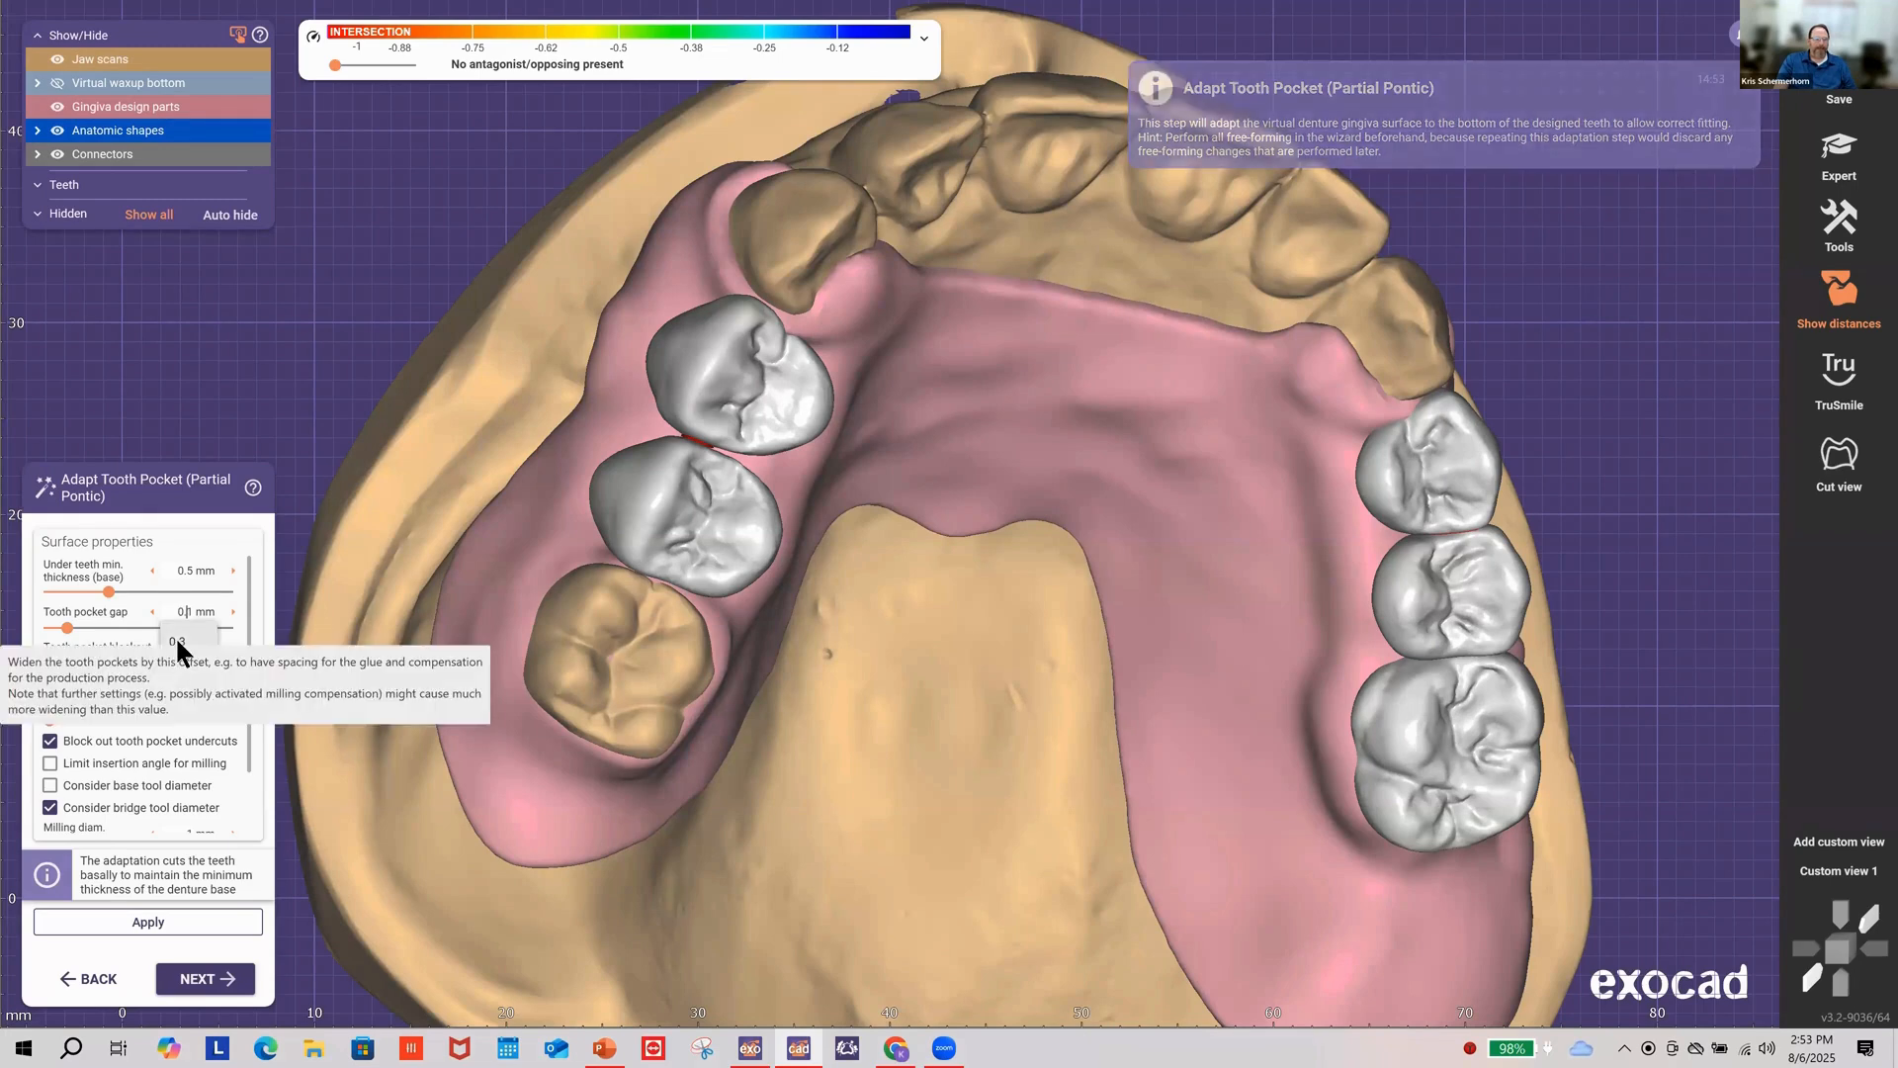
Step: Apply 0.3 mm pocket gap, 100% basal smoothing, and 0.8 mm base milling diameter
{"action": "left_click", "coordinate": [187, 640]}
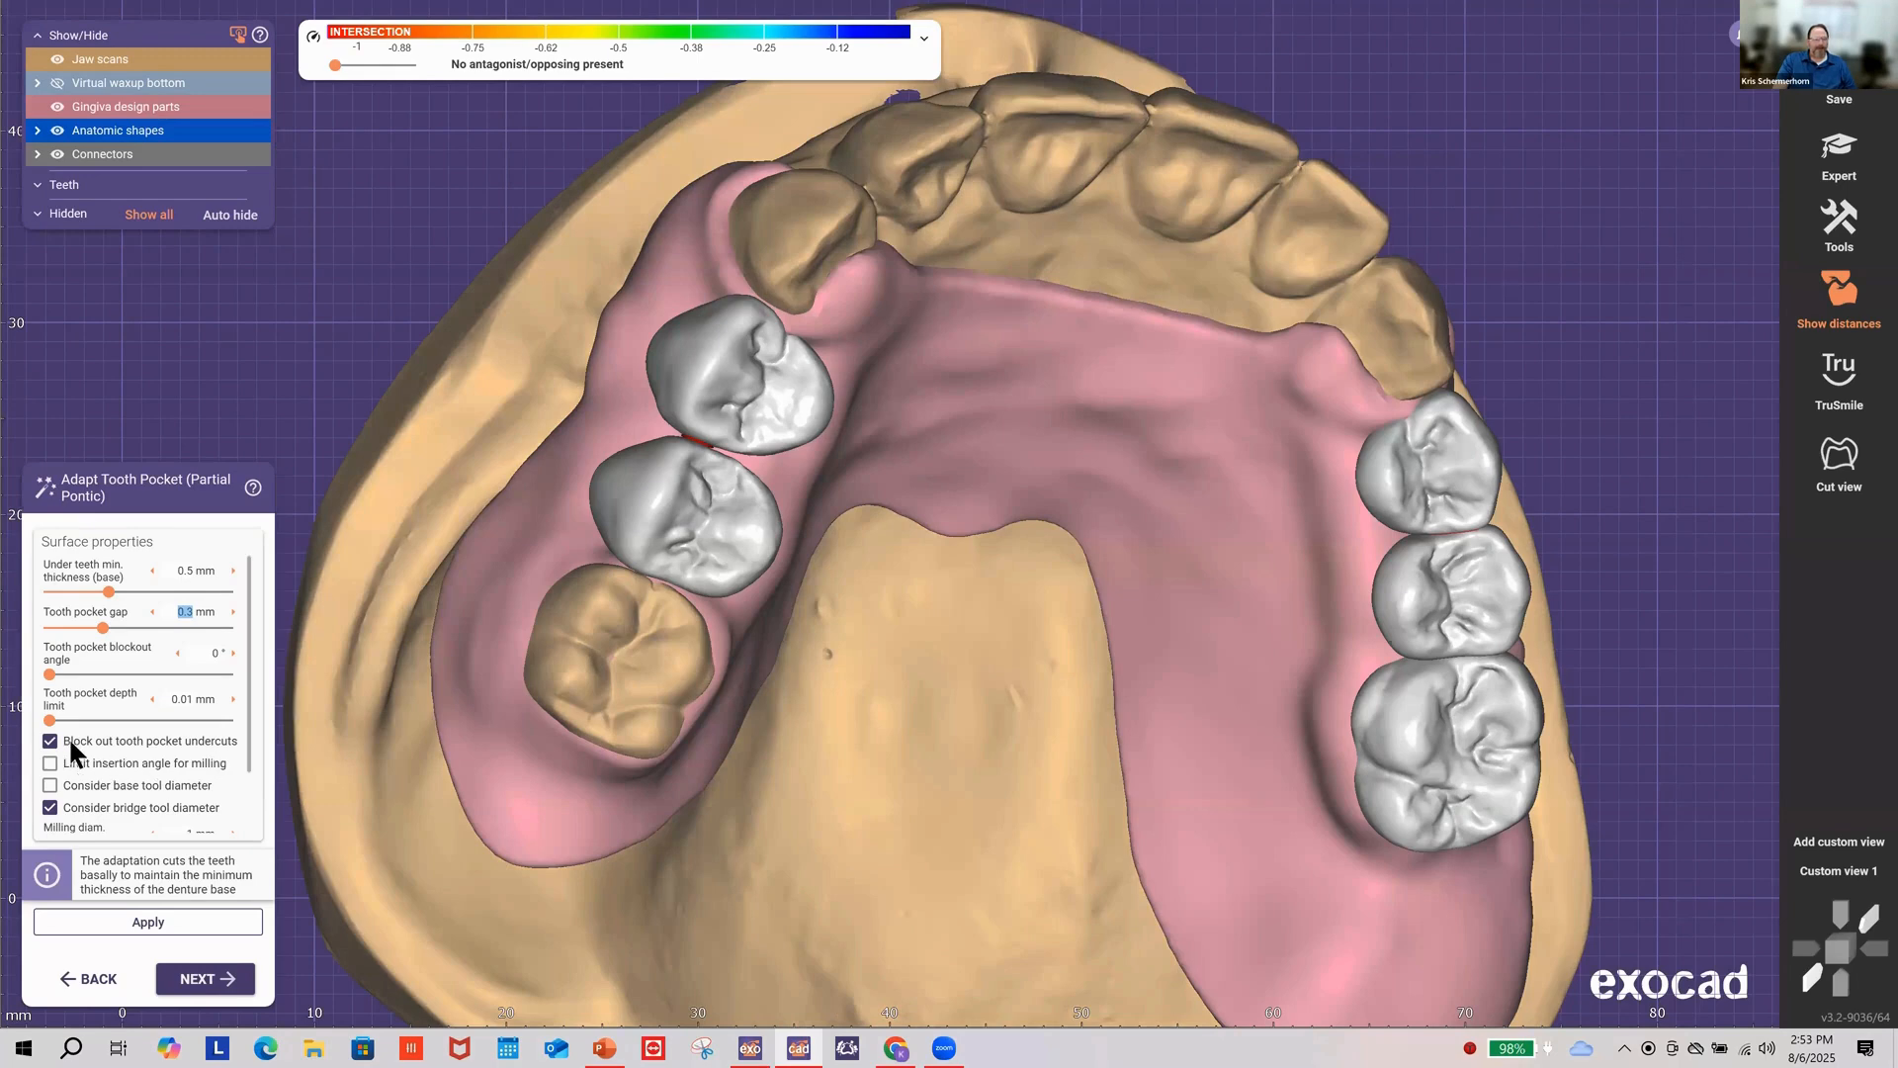
{"action": "mouse_move", "coordinate": [194, 739]}
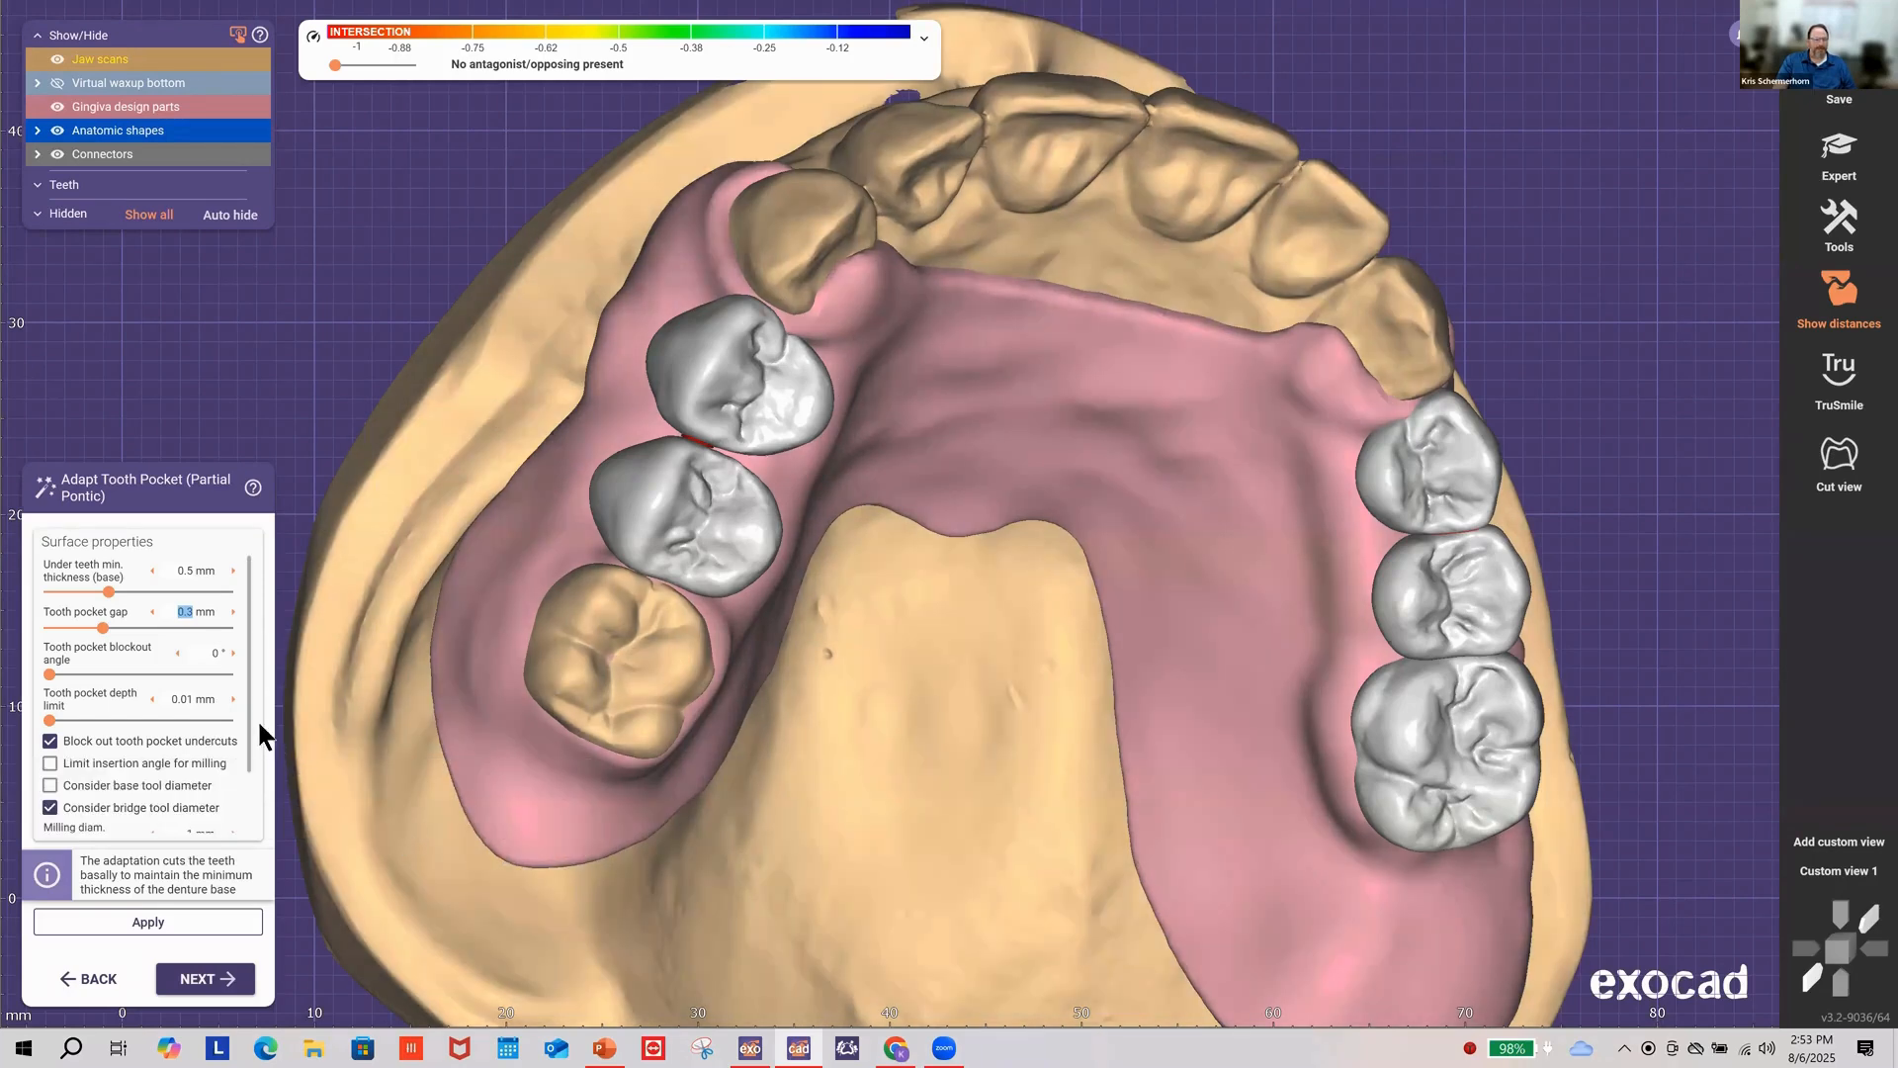
{"action": "scroll", "coordinate": [247, 743], "scroll_direction": "down", "scroll_amount": 2}
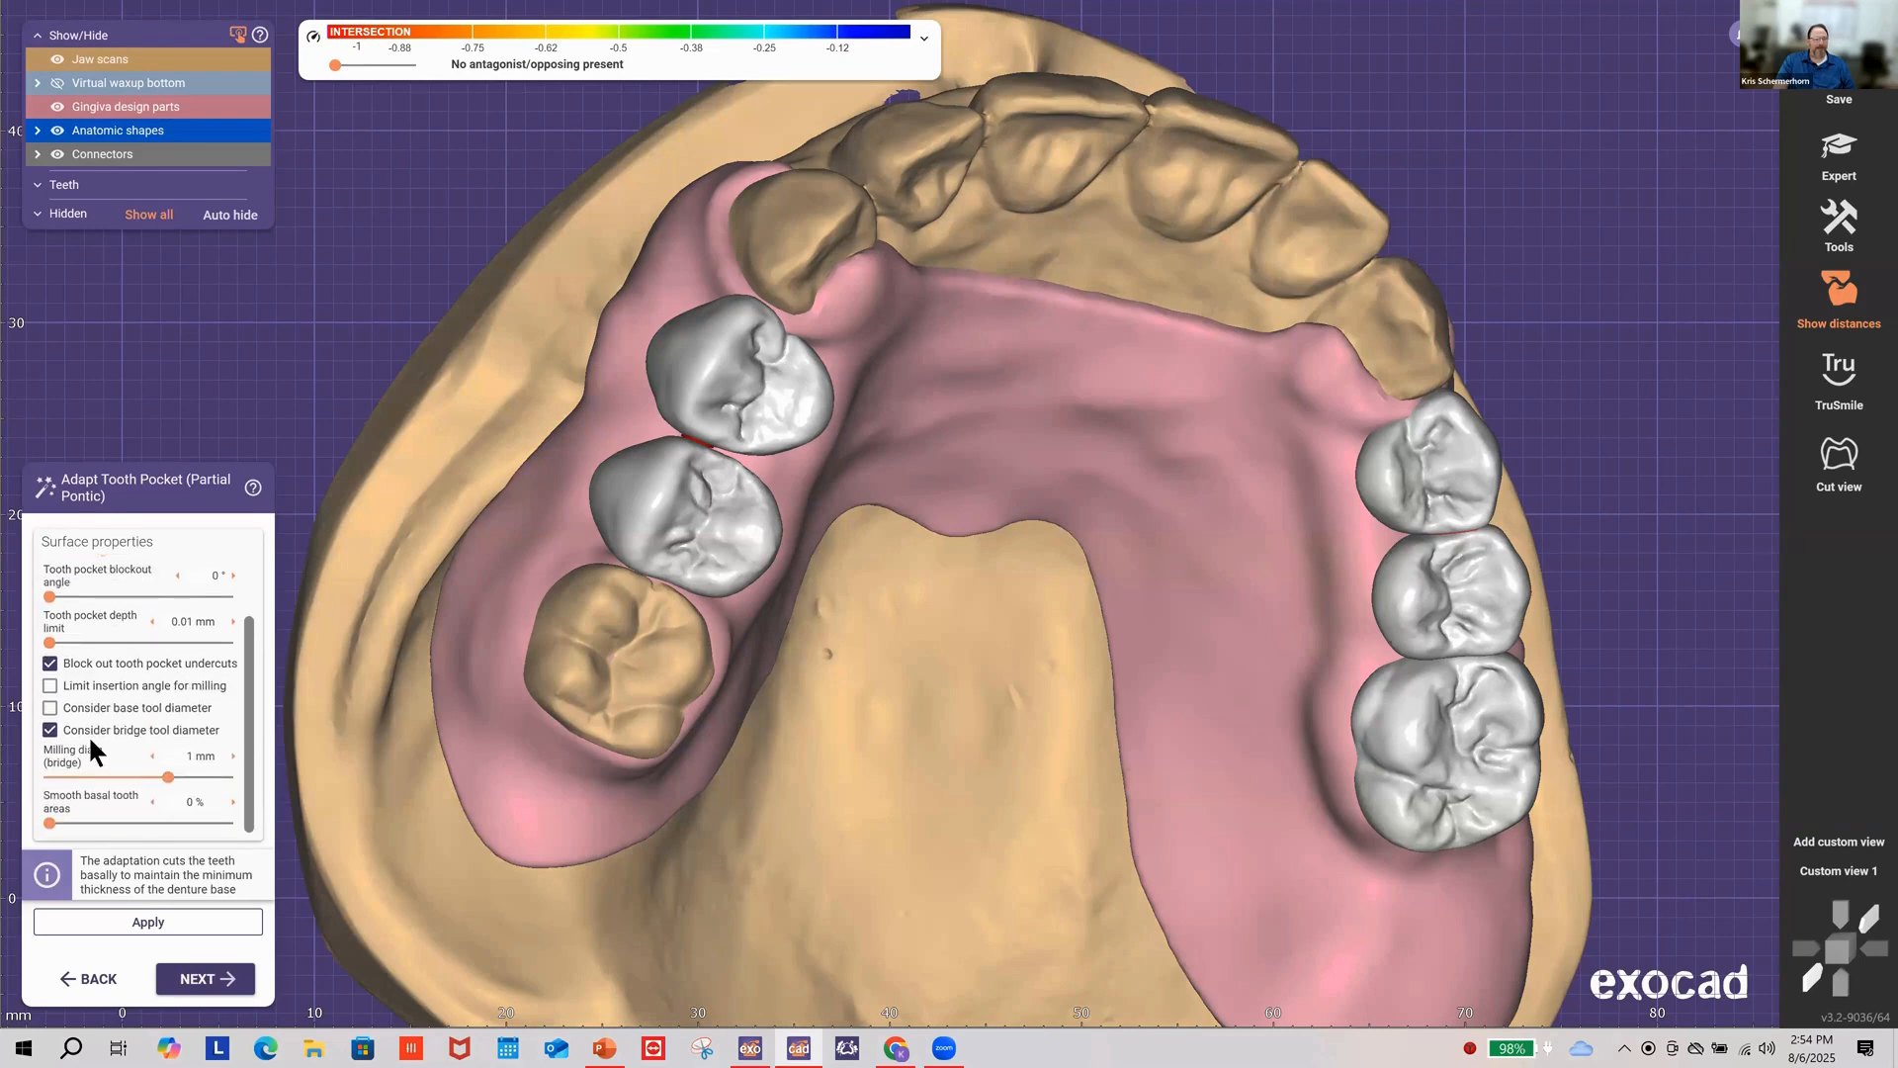
{"action": "mouse_move", "coordinate": [119, 732]}
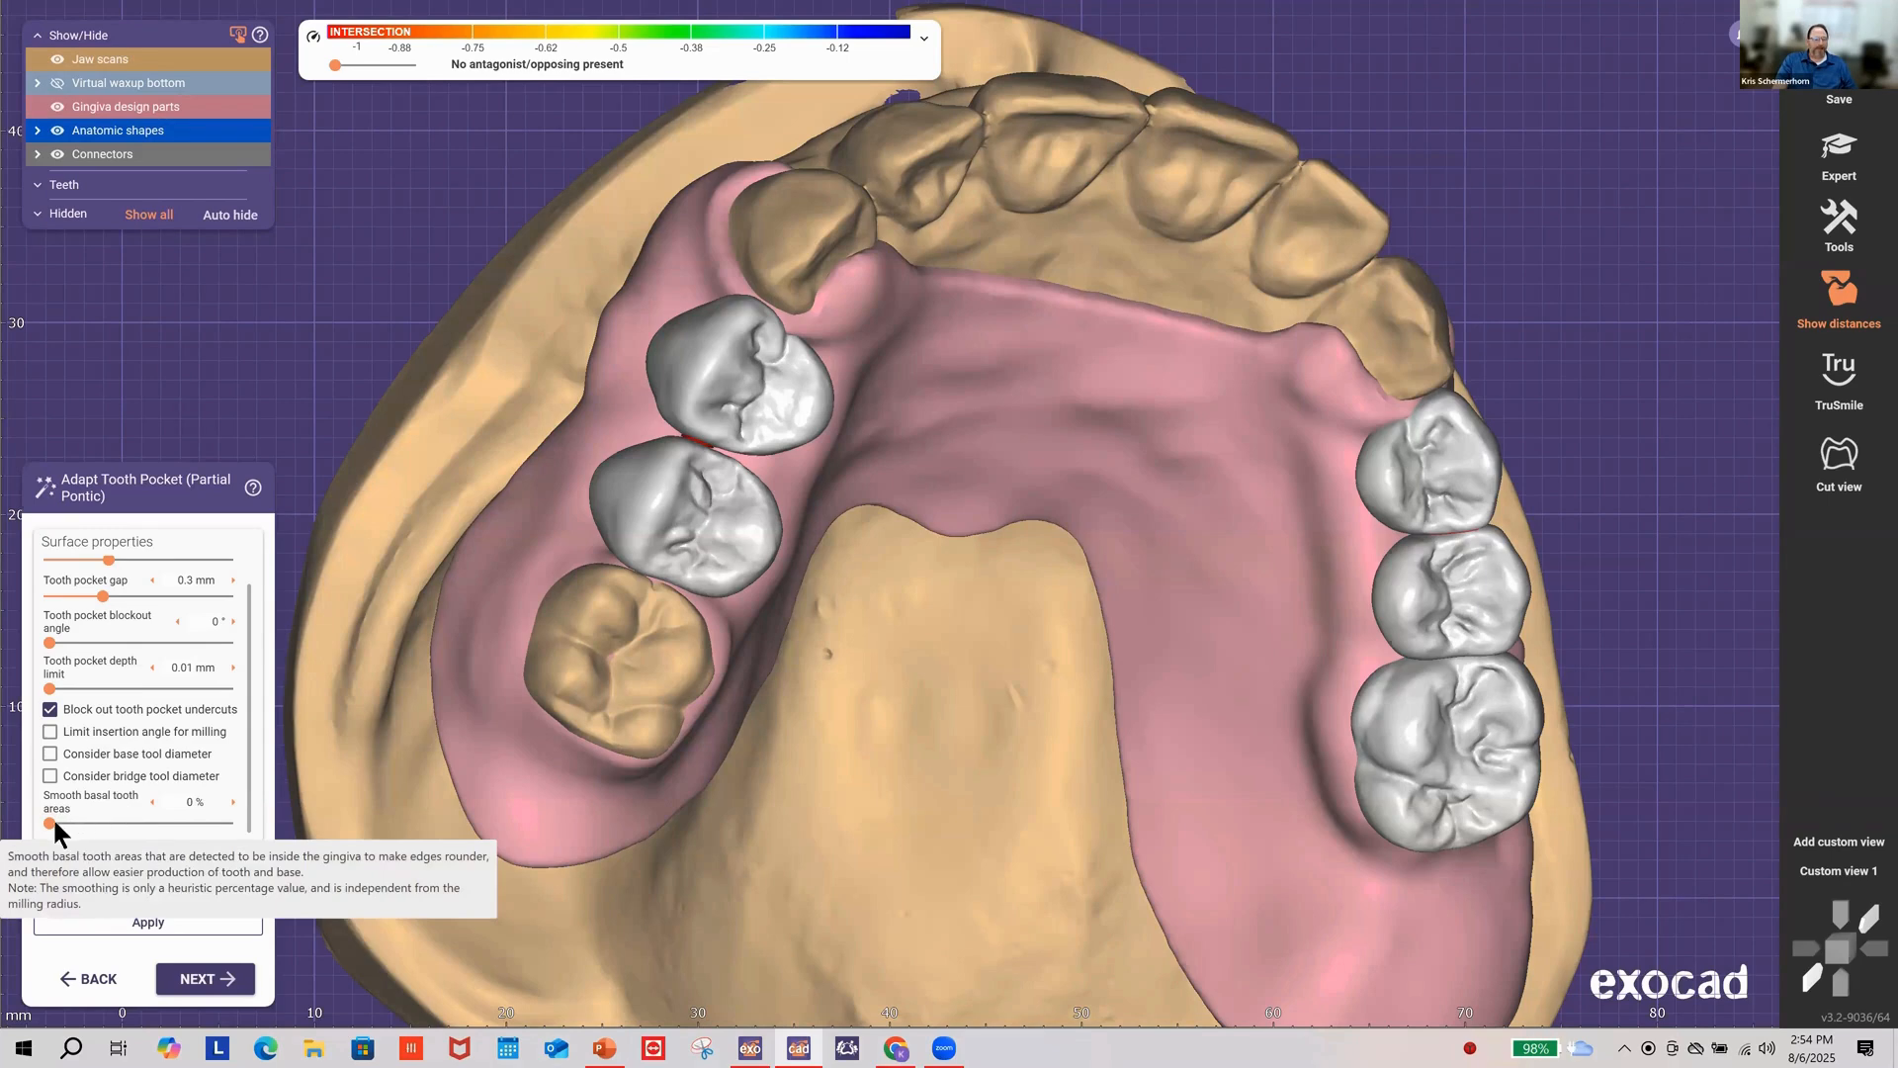
{"action": "left_click_drag", "start_coordinate": [51, 821], "coordinate": [396, 750]}
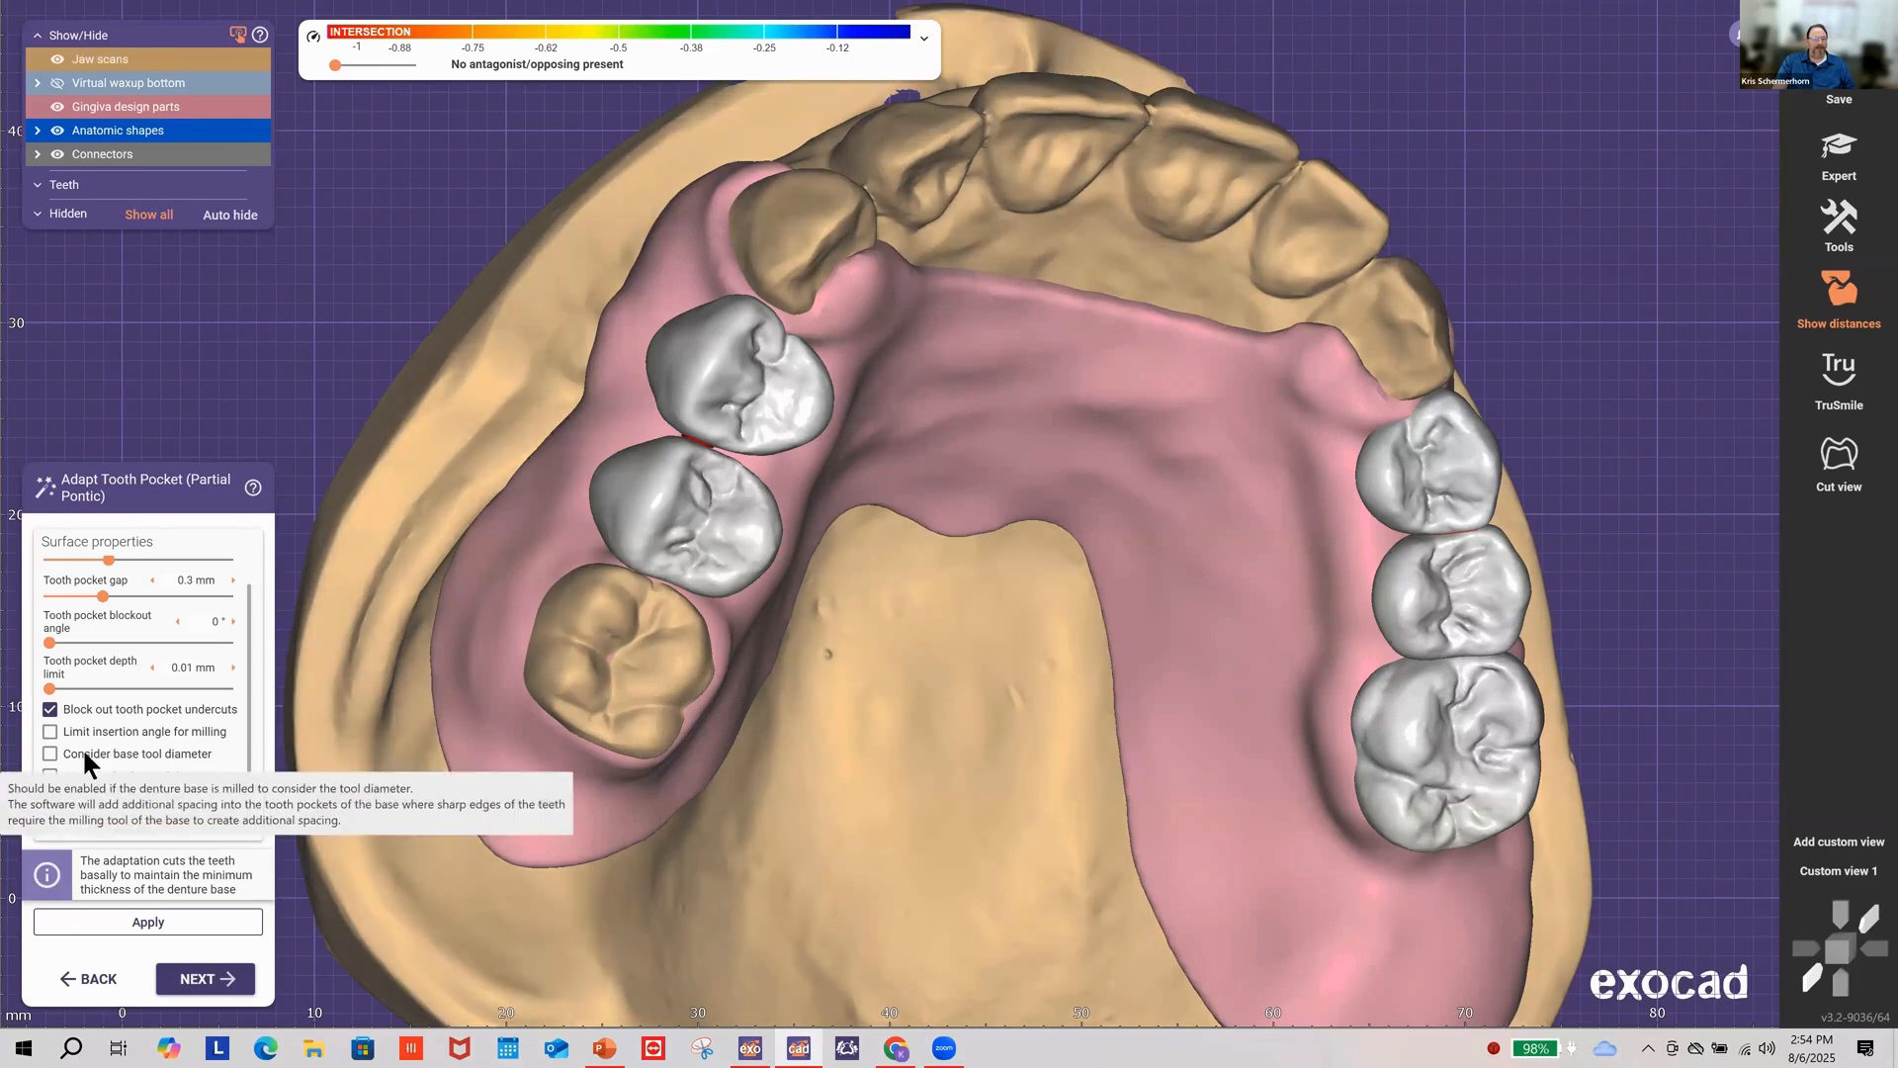
{"action": "left_click", "coordinate": [138, 754]}
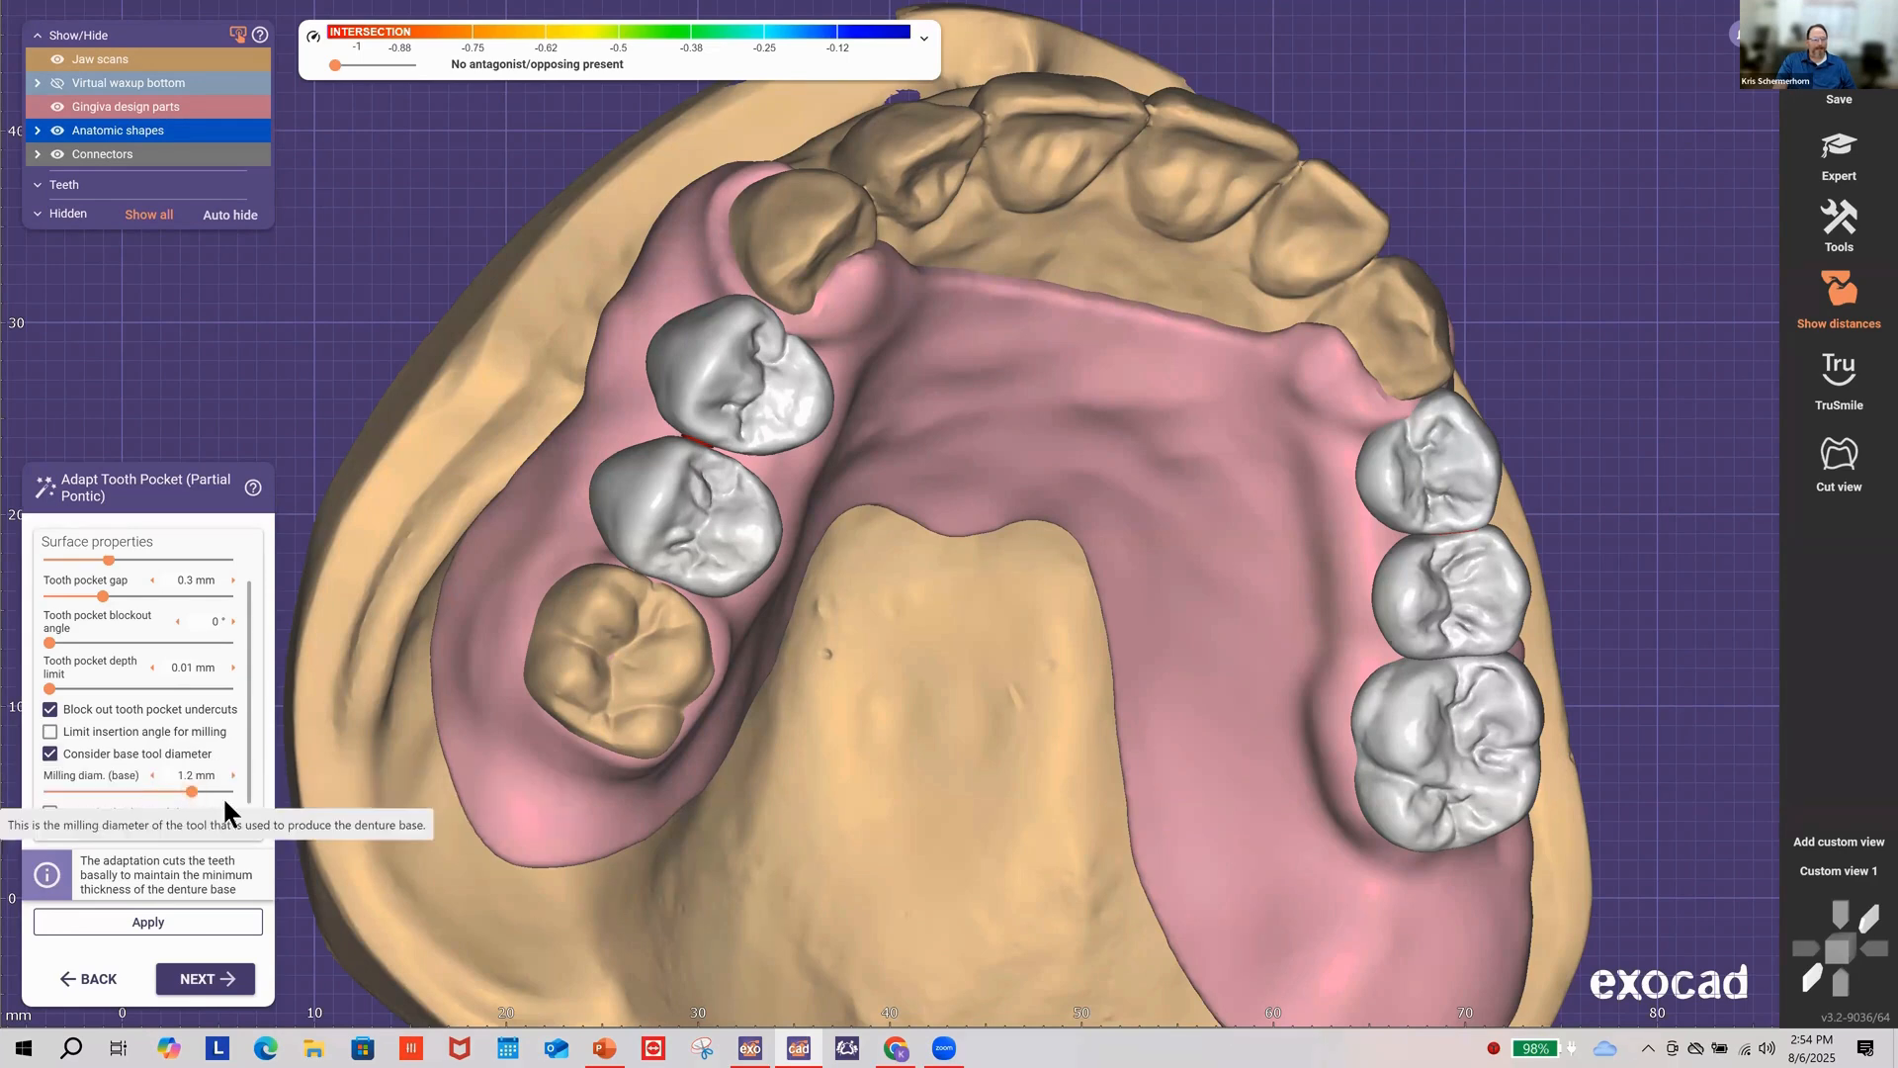
{"action": "left_click", "coordinate": [179, 798]}
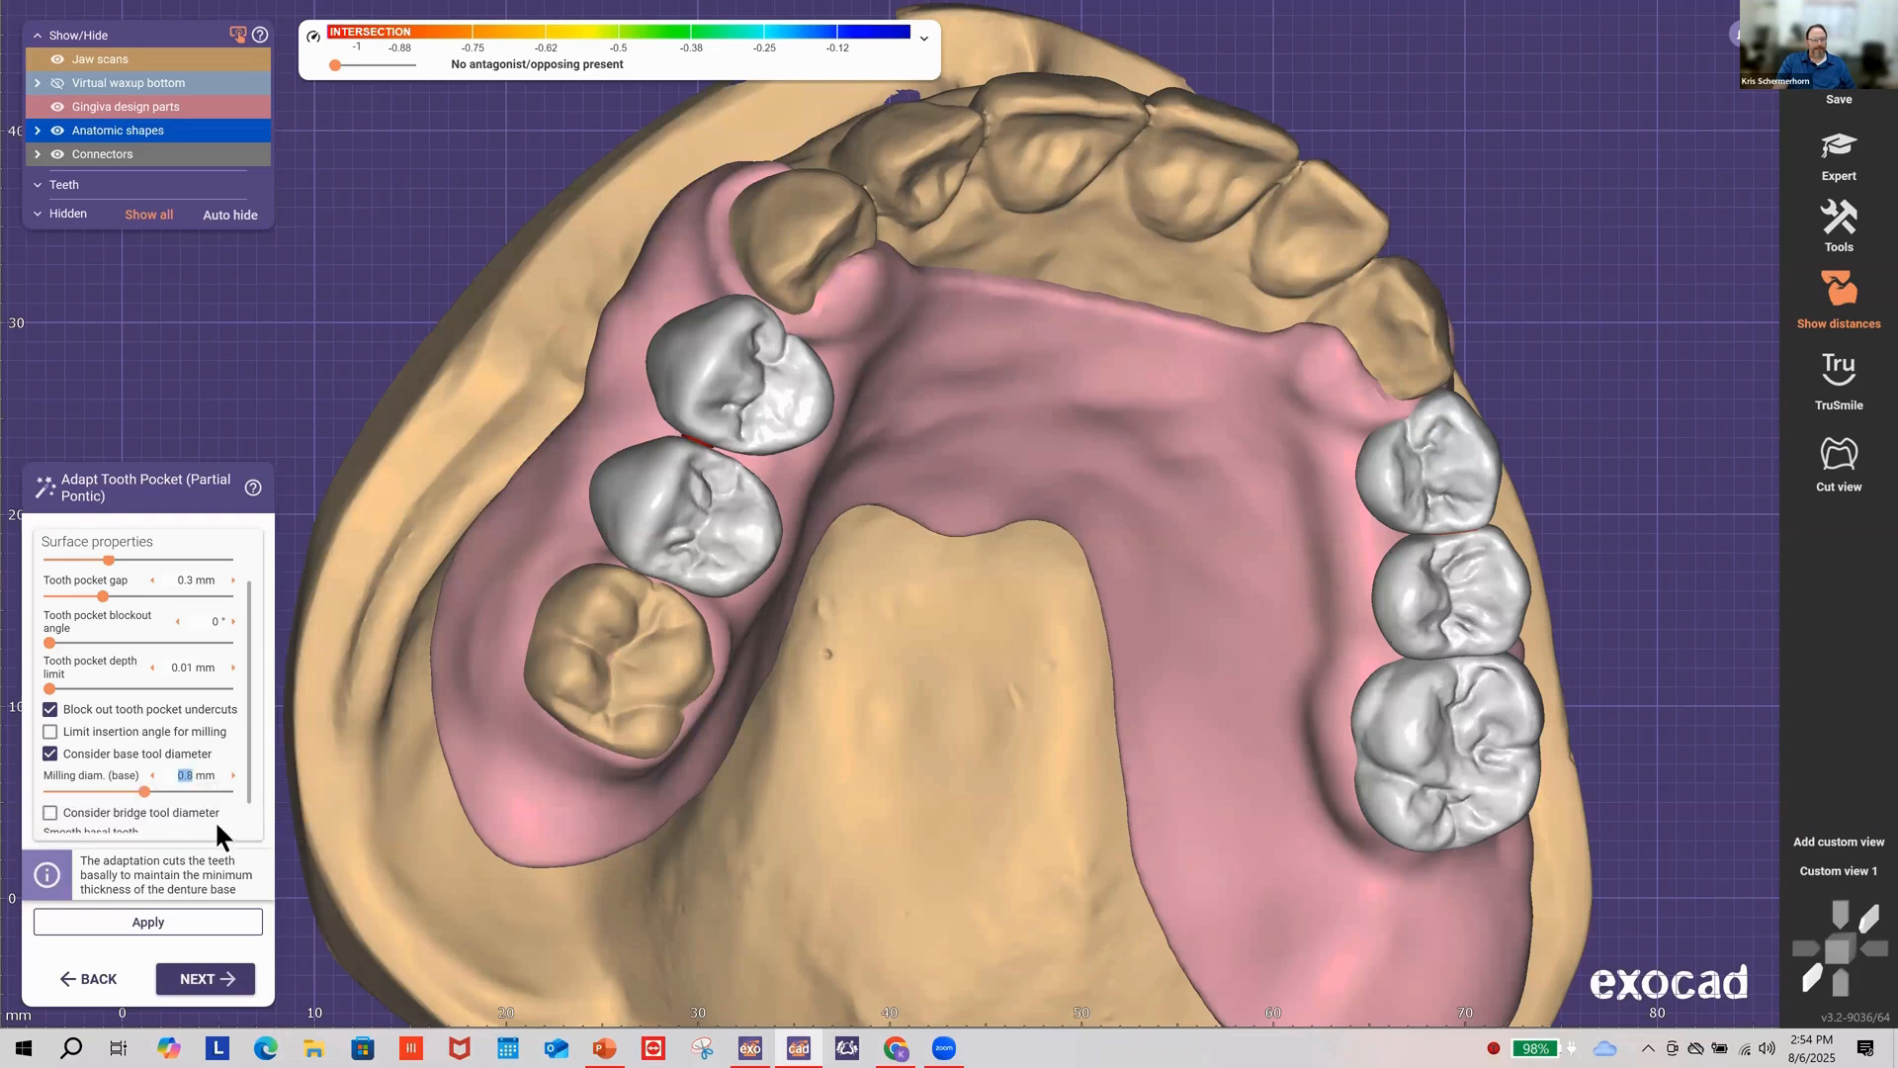
{"action": "scroll", "coordinate": [249, 797], "scroll_direction": "down", "scroll_amount": 2}
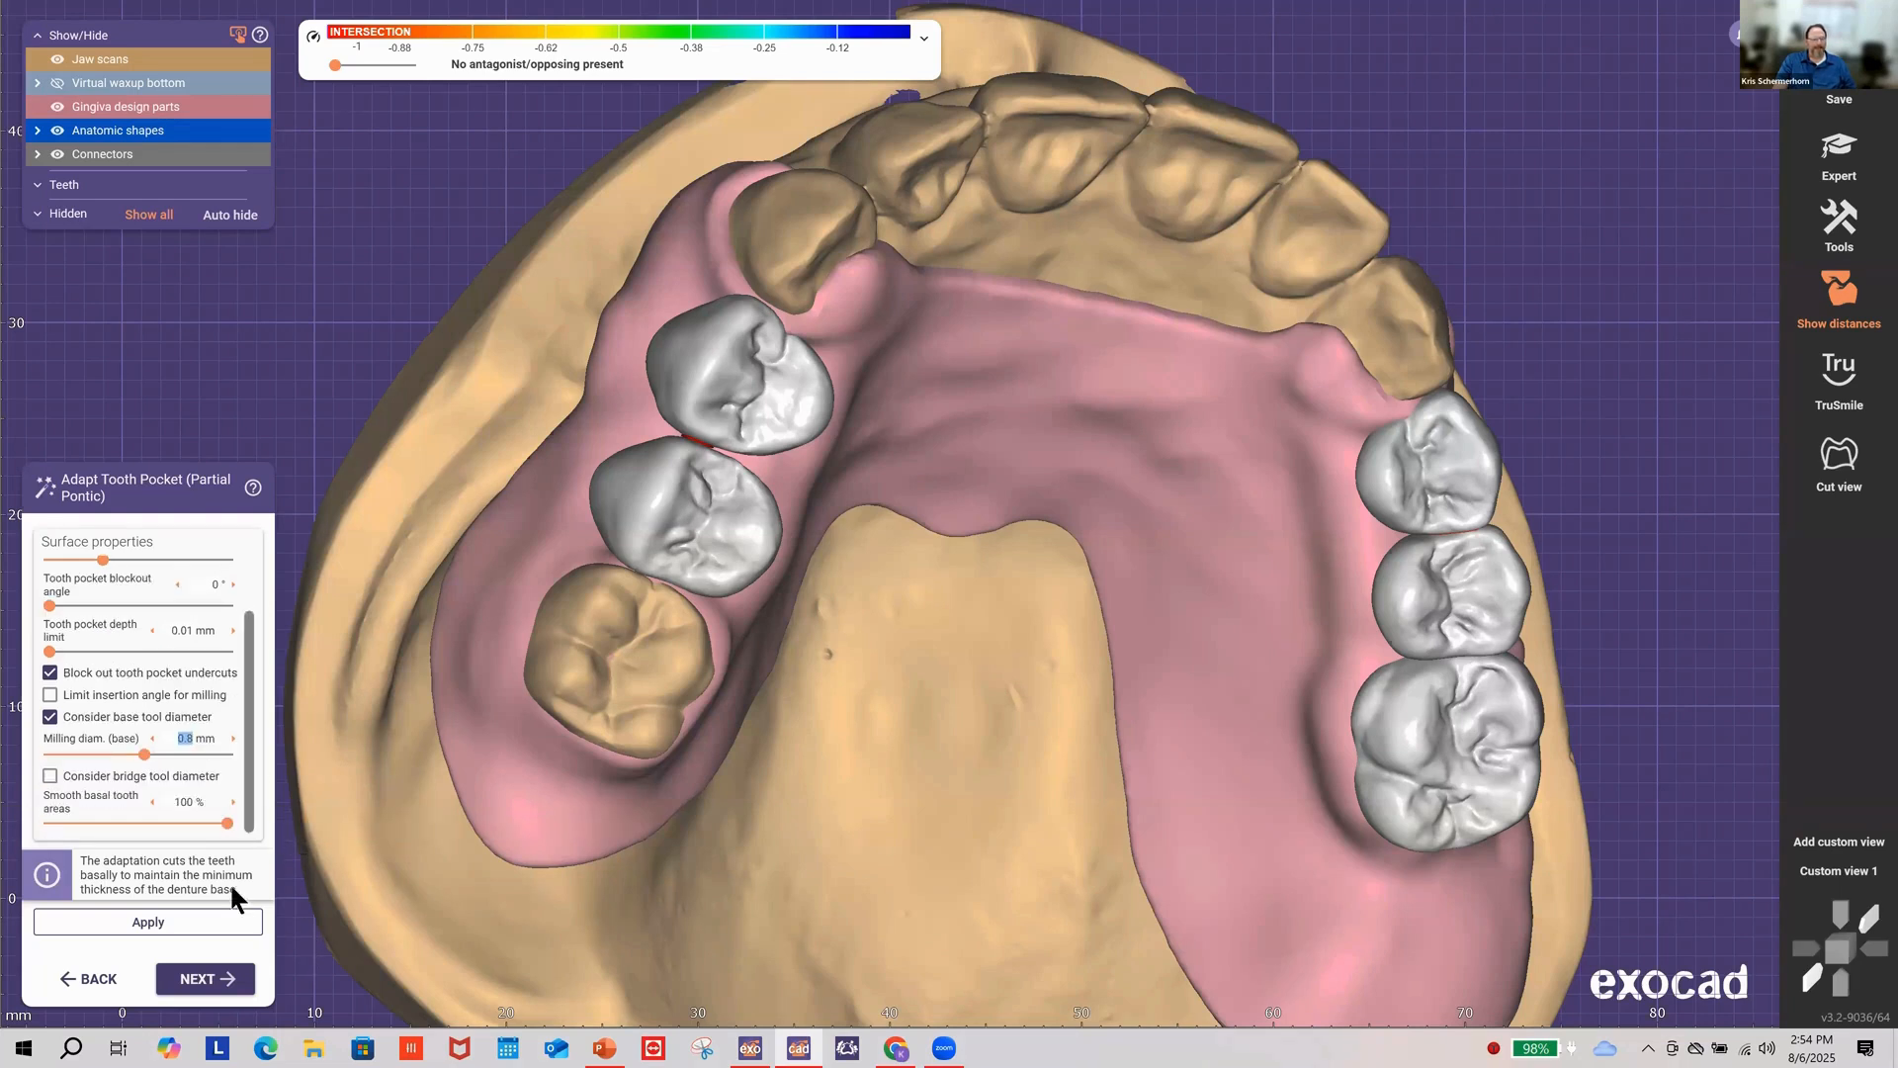
{"action": "left_click", "coordinate": [209, 927]}
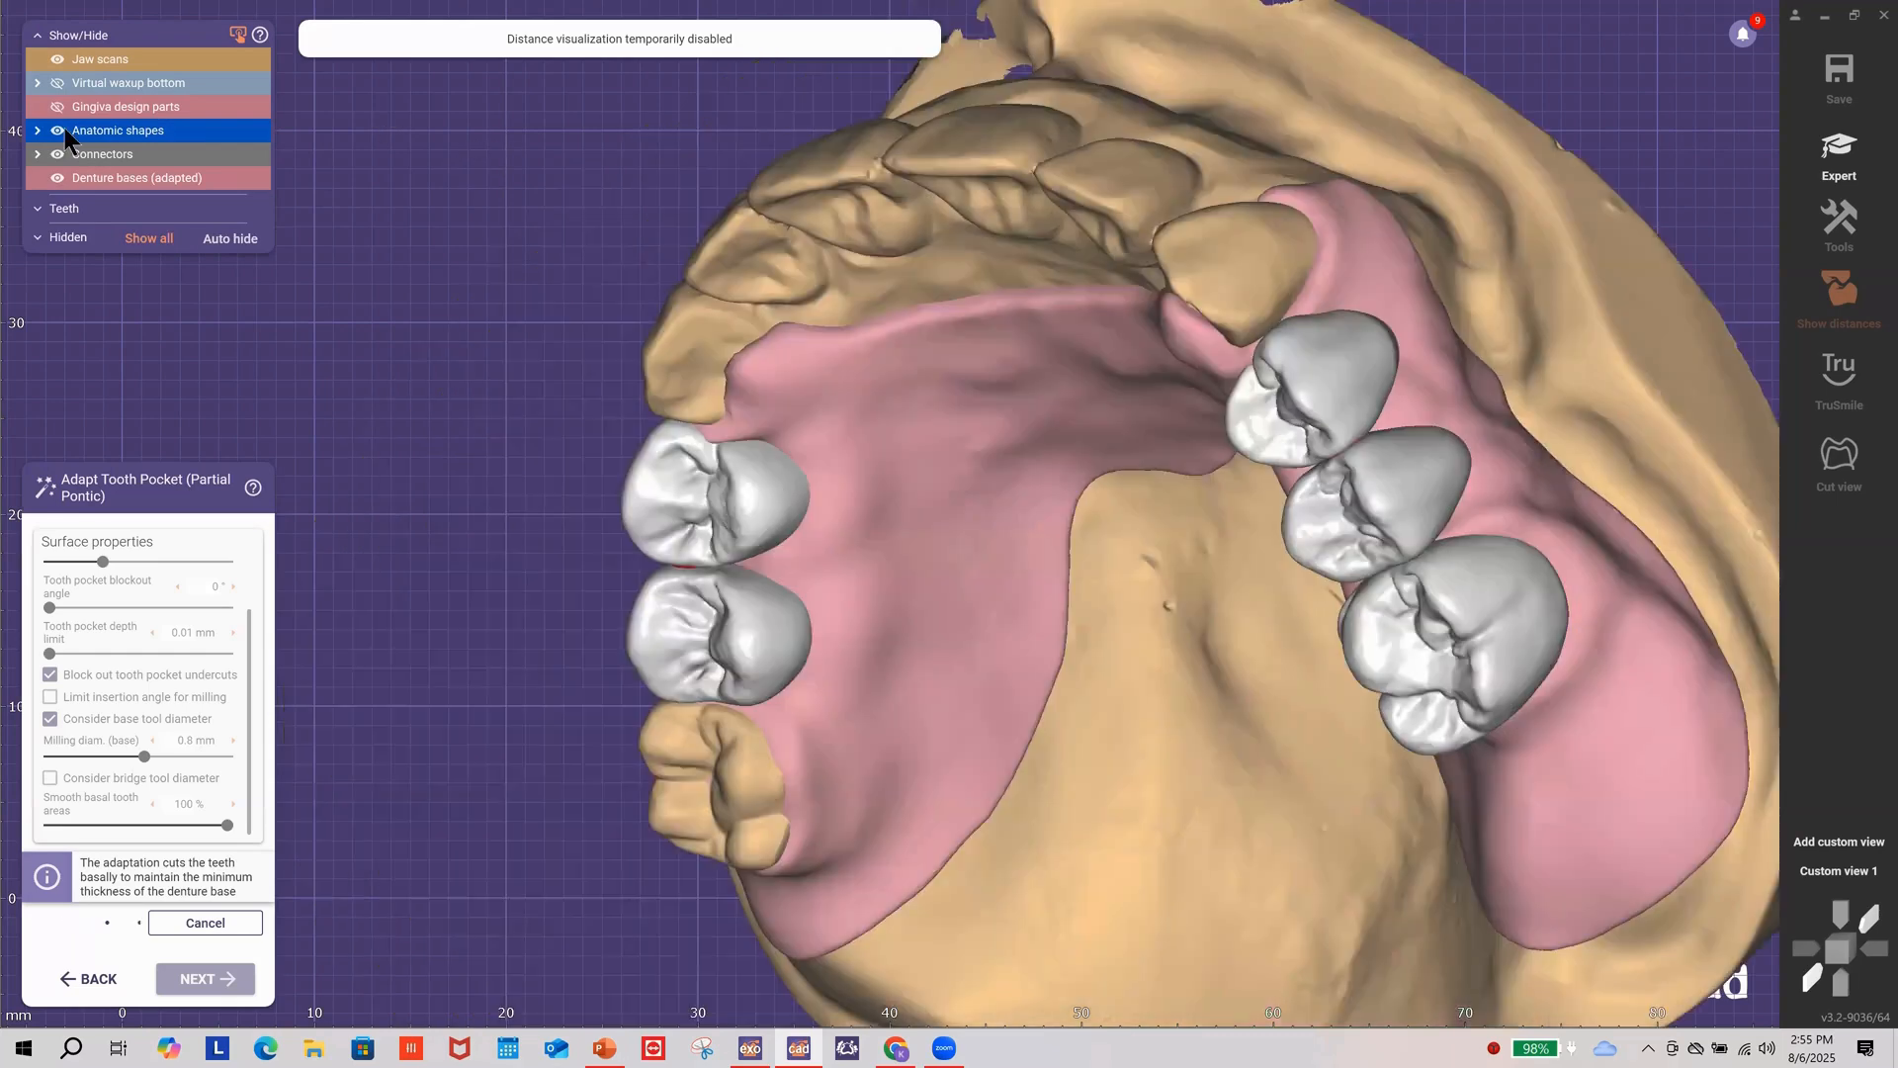
Step: Toggle the artificial teeth off and on to review the open tooth pockets across the arch
{"action": "left_click", "coordinate": [56, 129]}
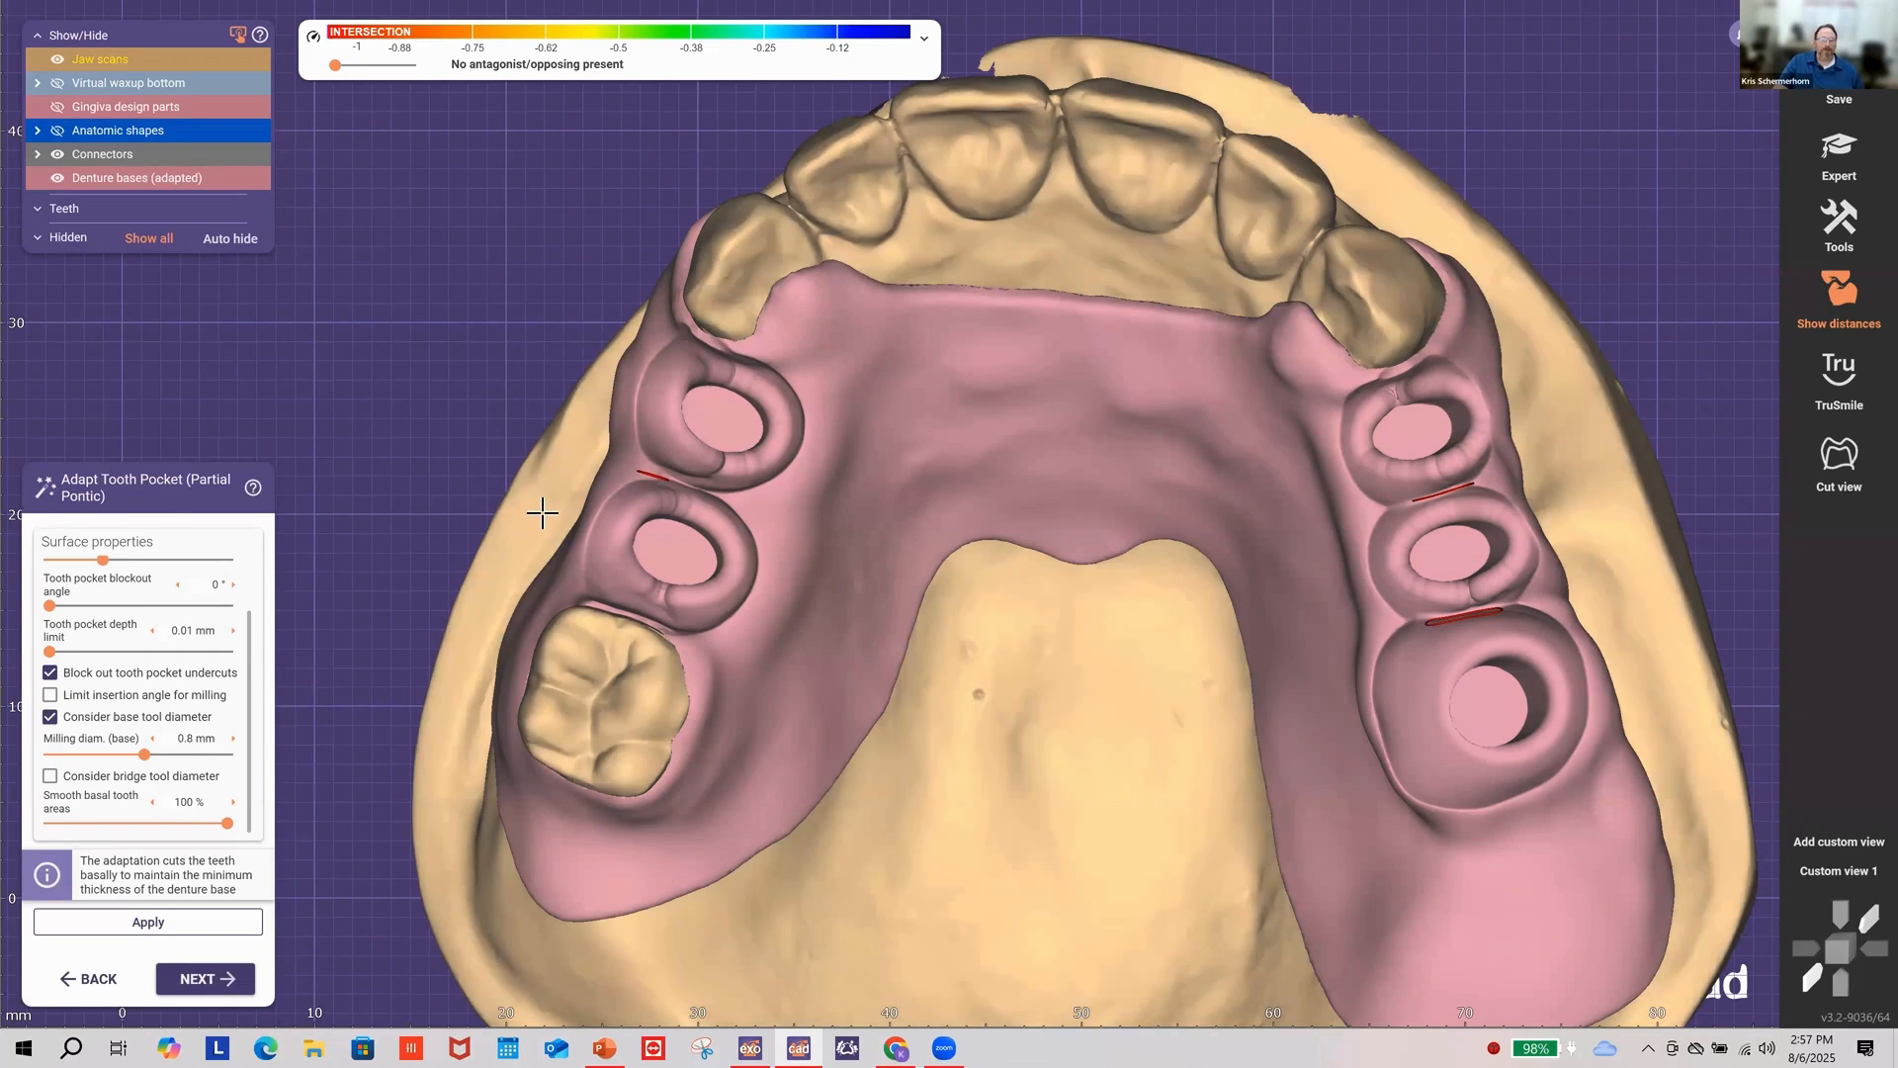
{"action": "right_click_drag", "start_coordinate": [541, 512], "coordinate": [524, 421]}
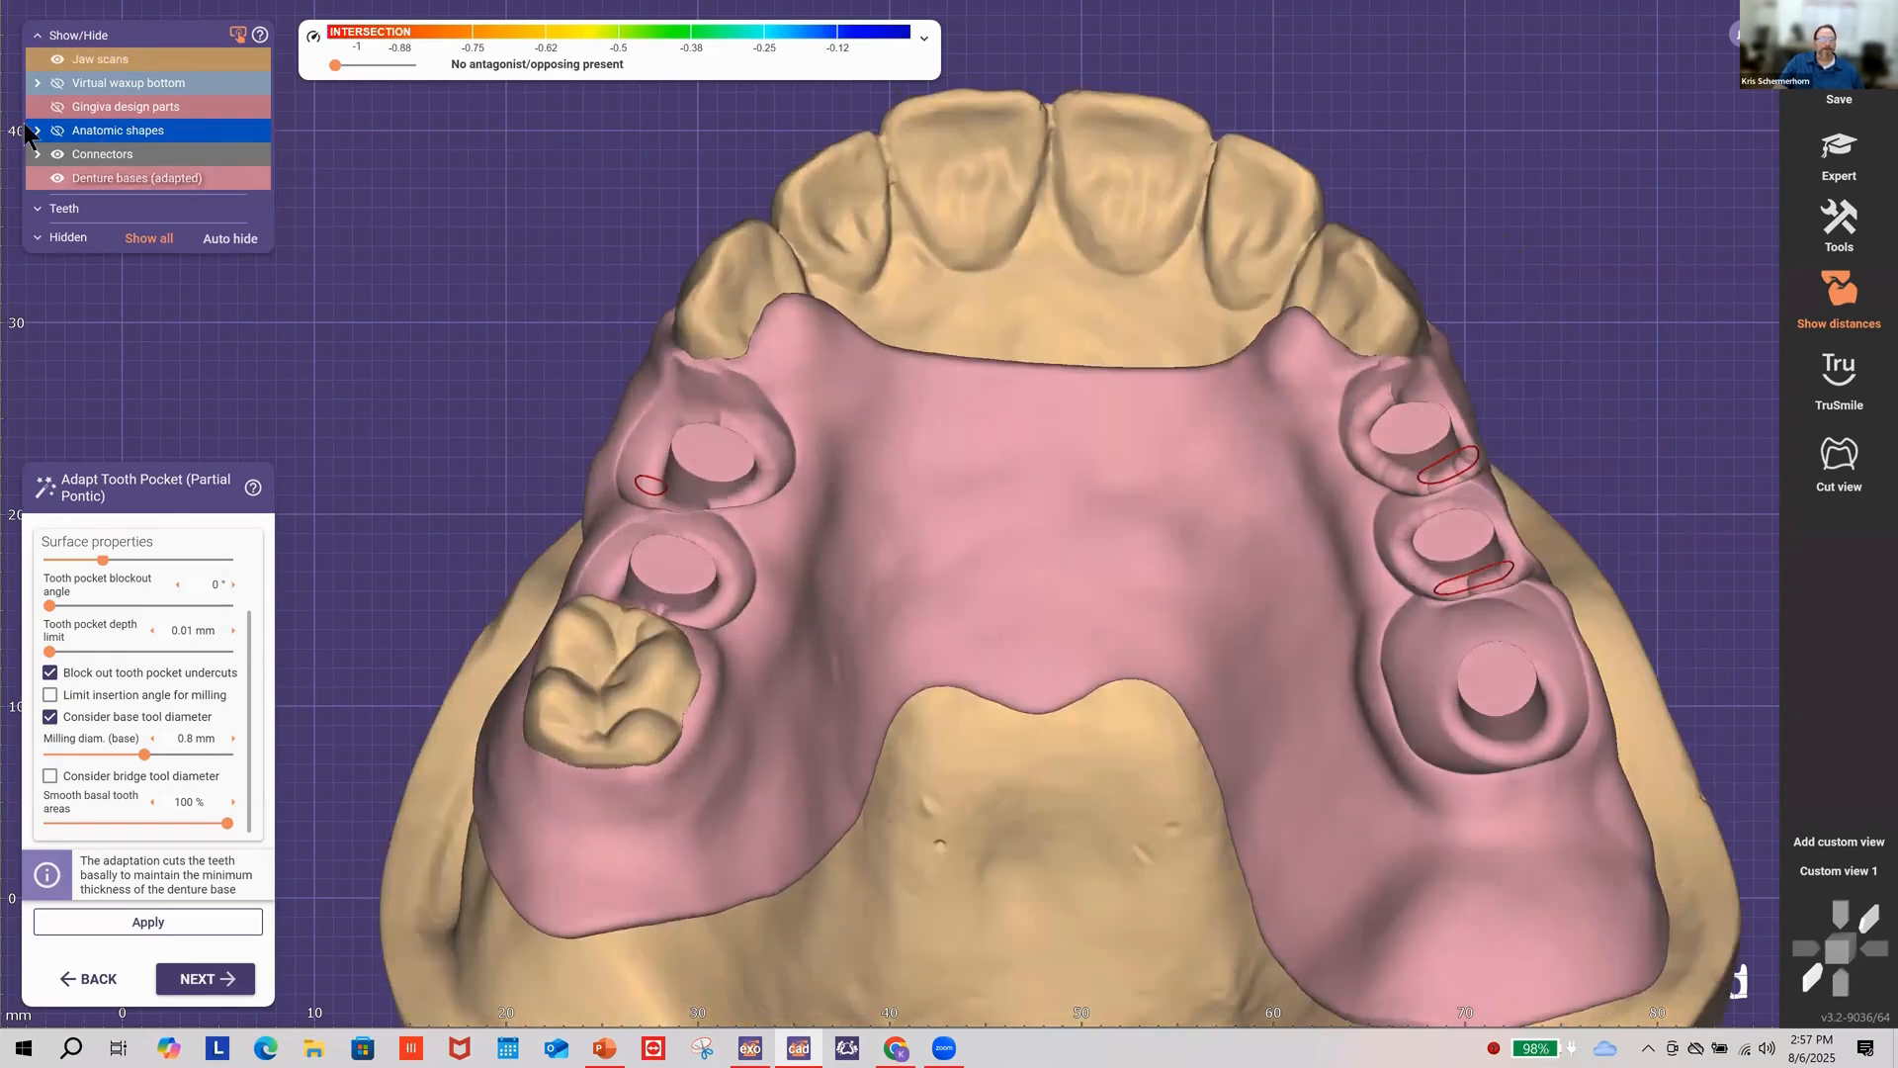
{"action": "left_click", "coordinate": [94, 130]}
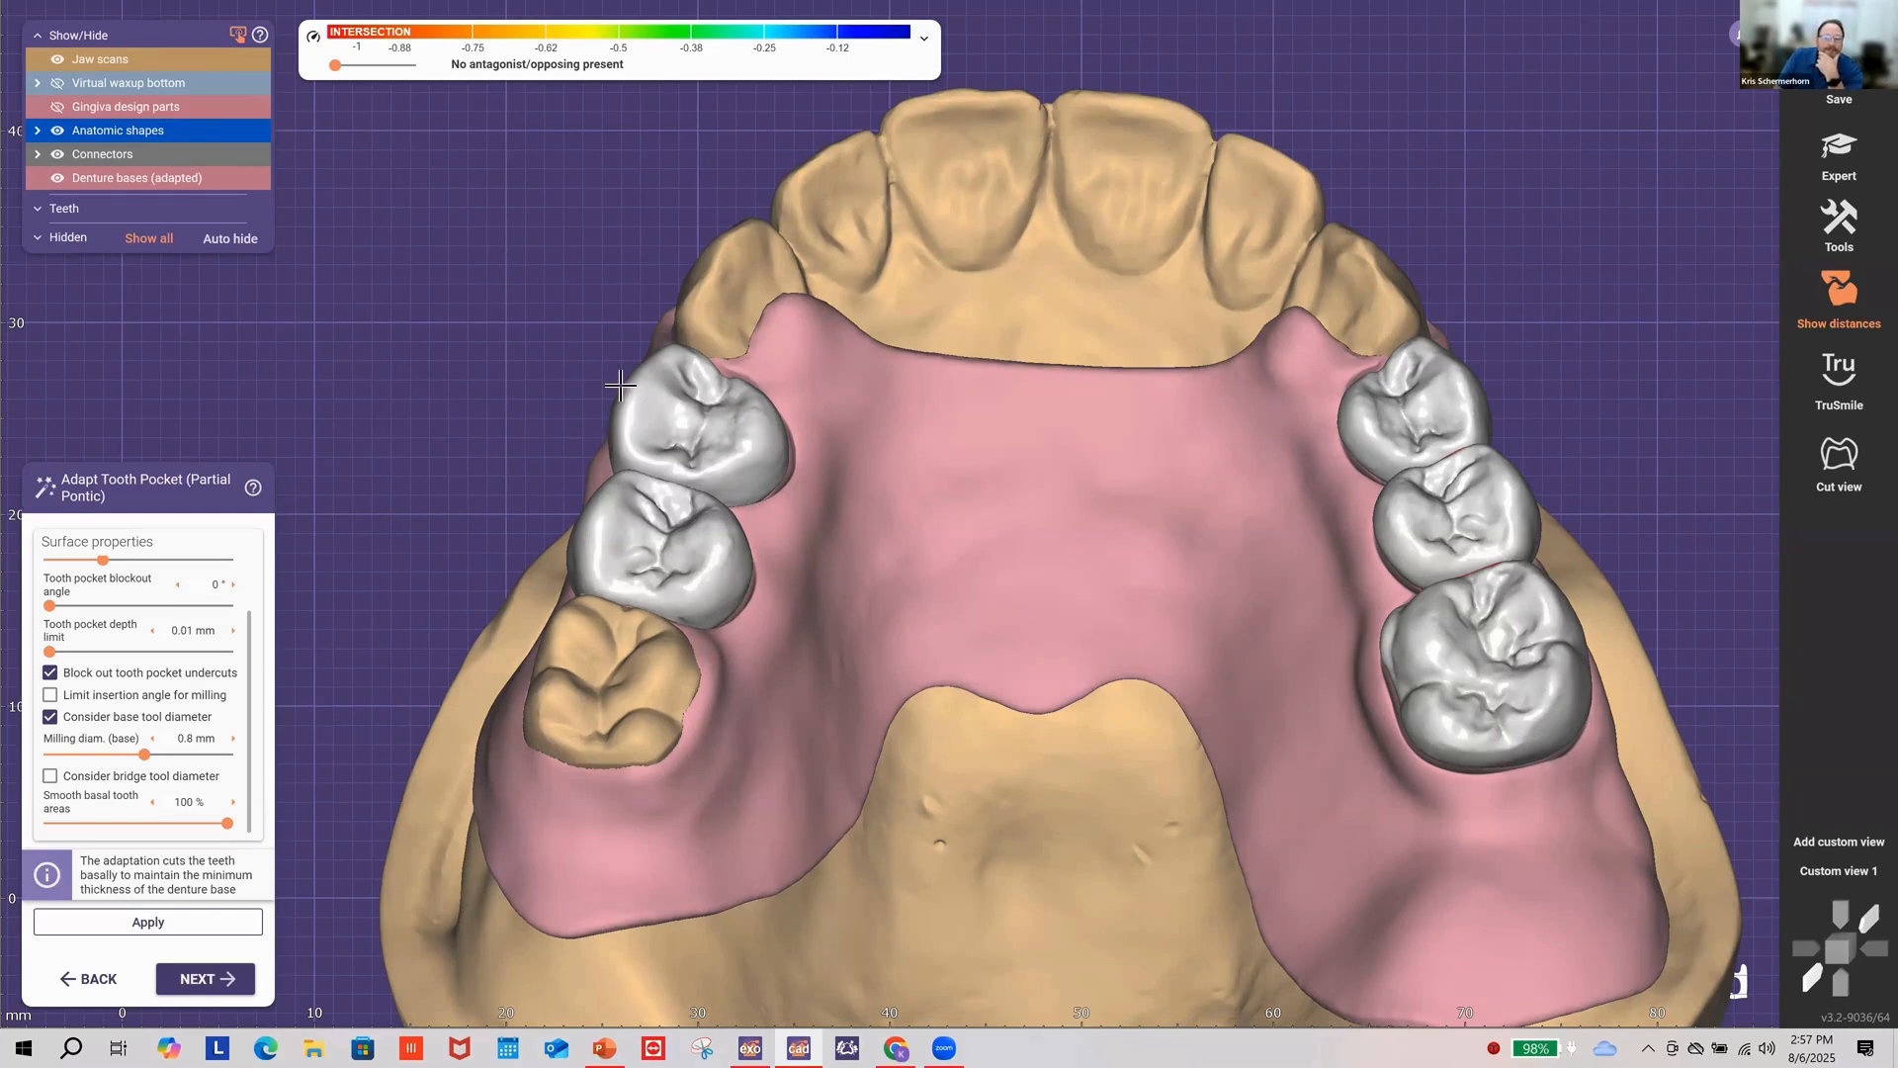
{"action": "right_click_drag", "start_coordinate": [611, 332], "coordinate": [611, 330]}
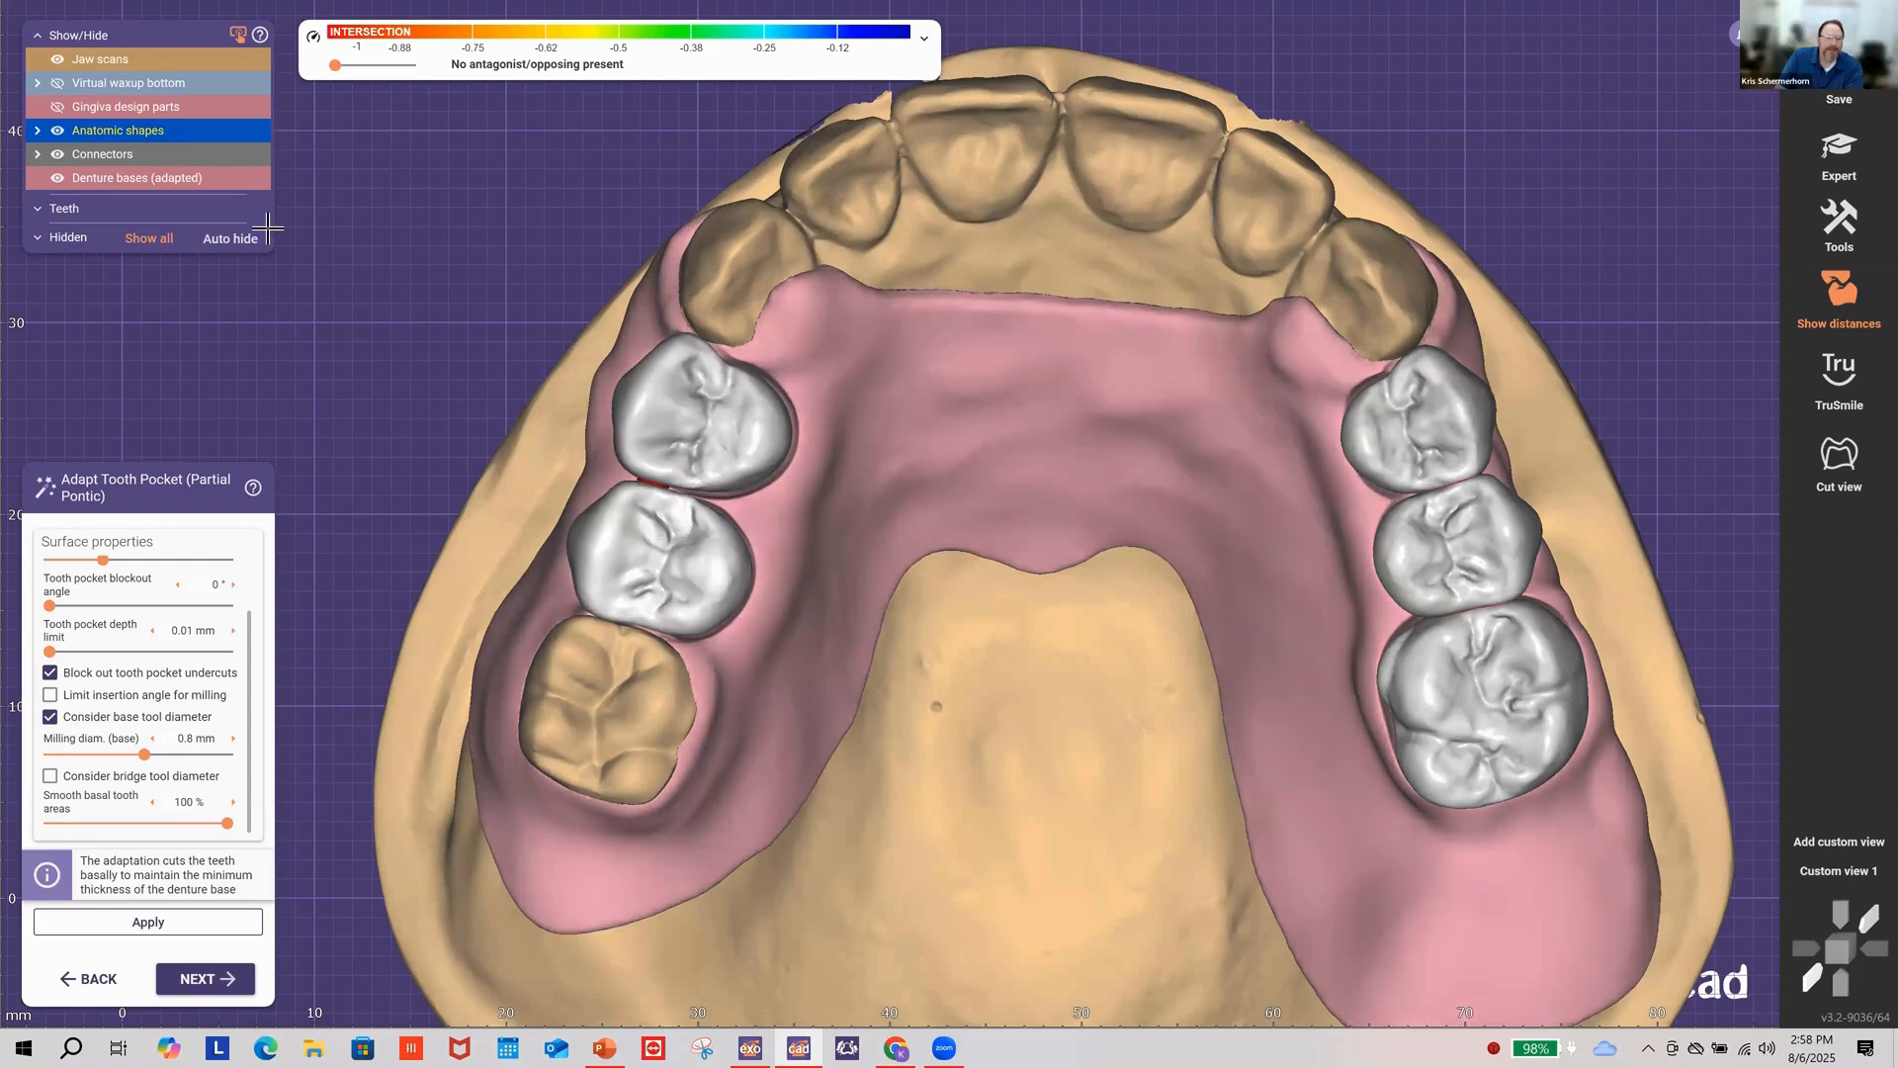
{"action": "left_click", "coordinate": [57, 129]}
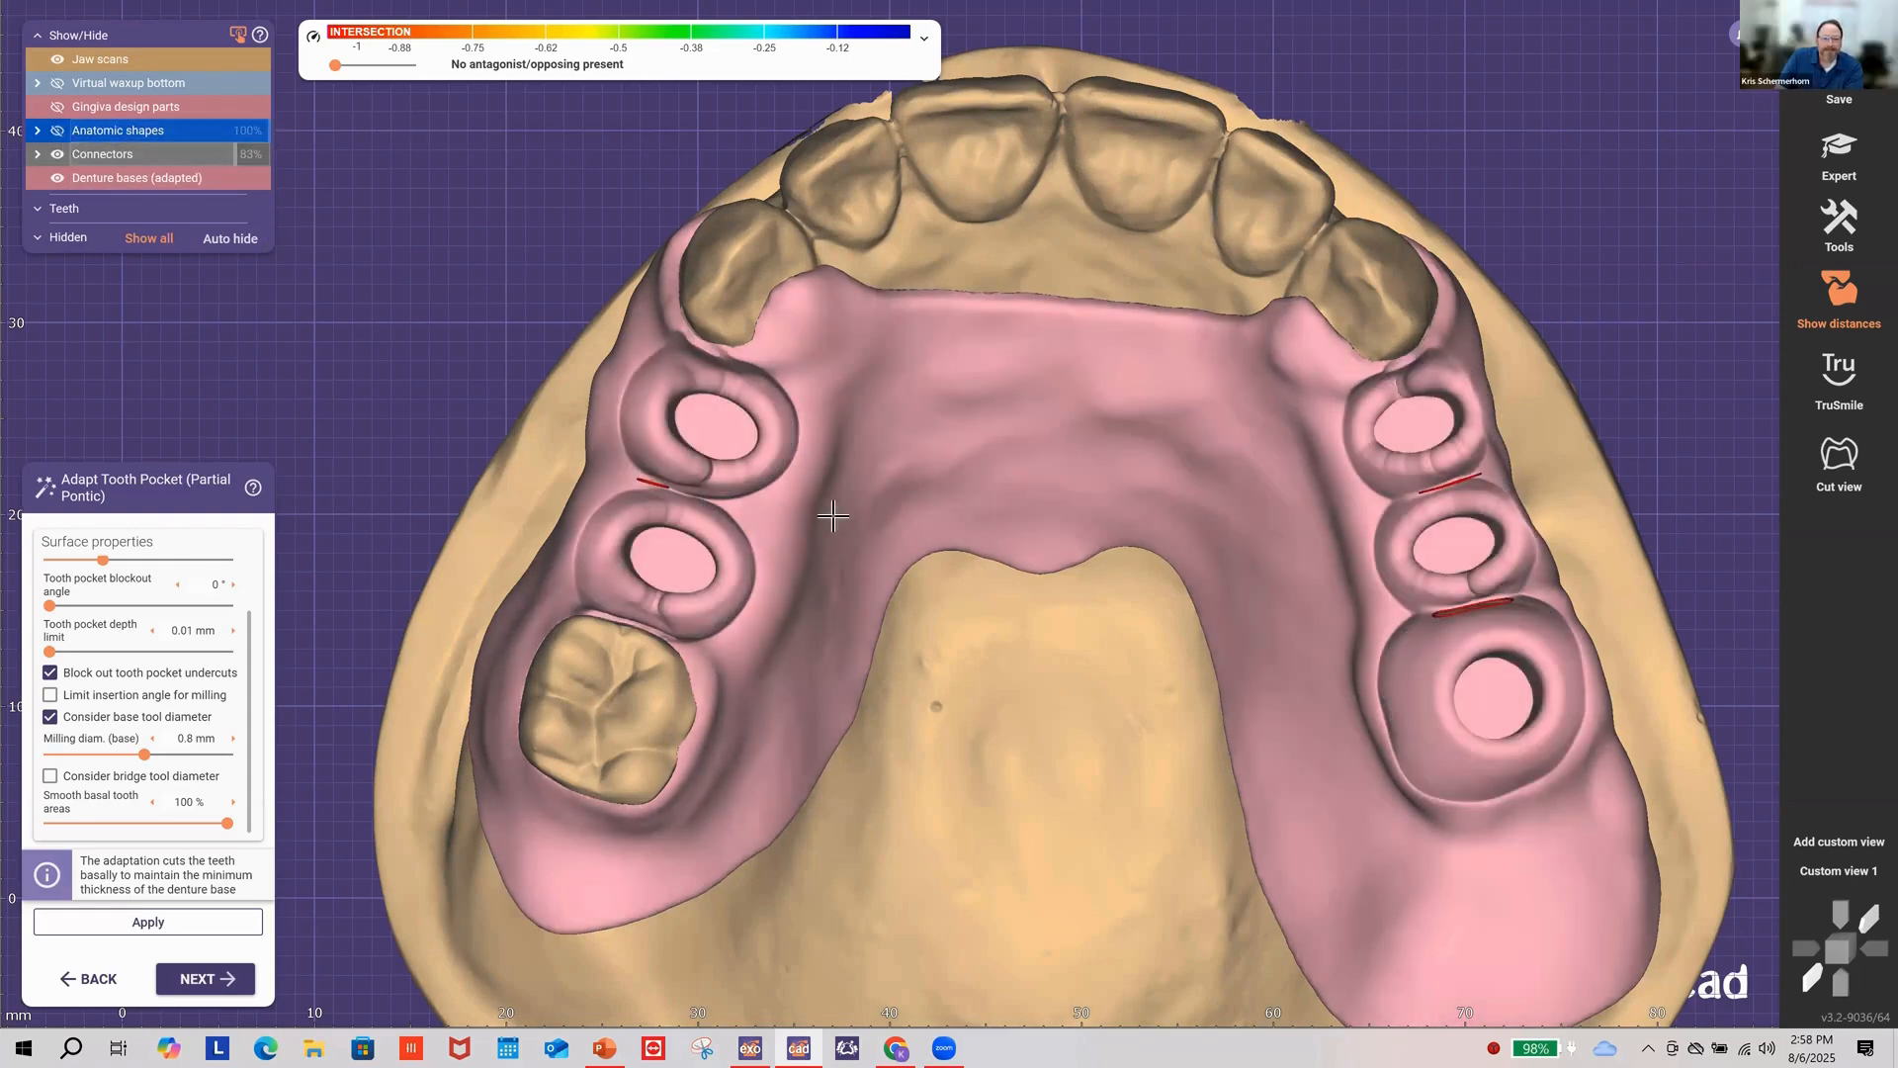
{"action": "scroll", "coordinate": [1385, 384], "scroll_direction": "up", "scroll_amount": 2}
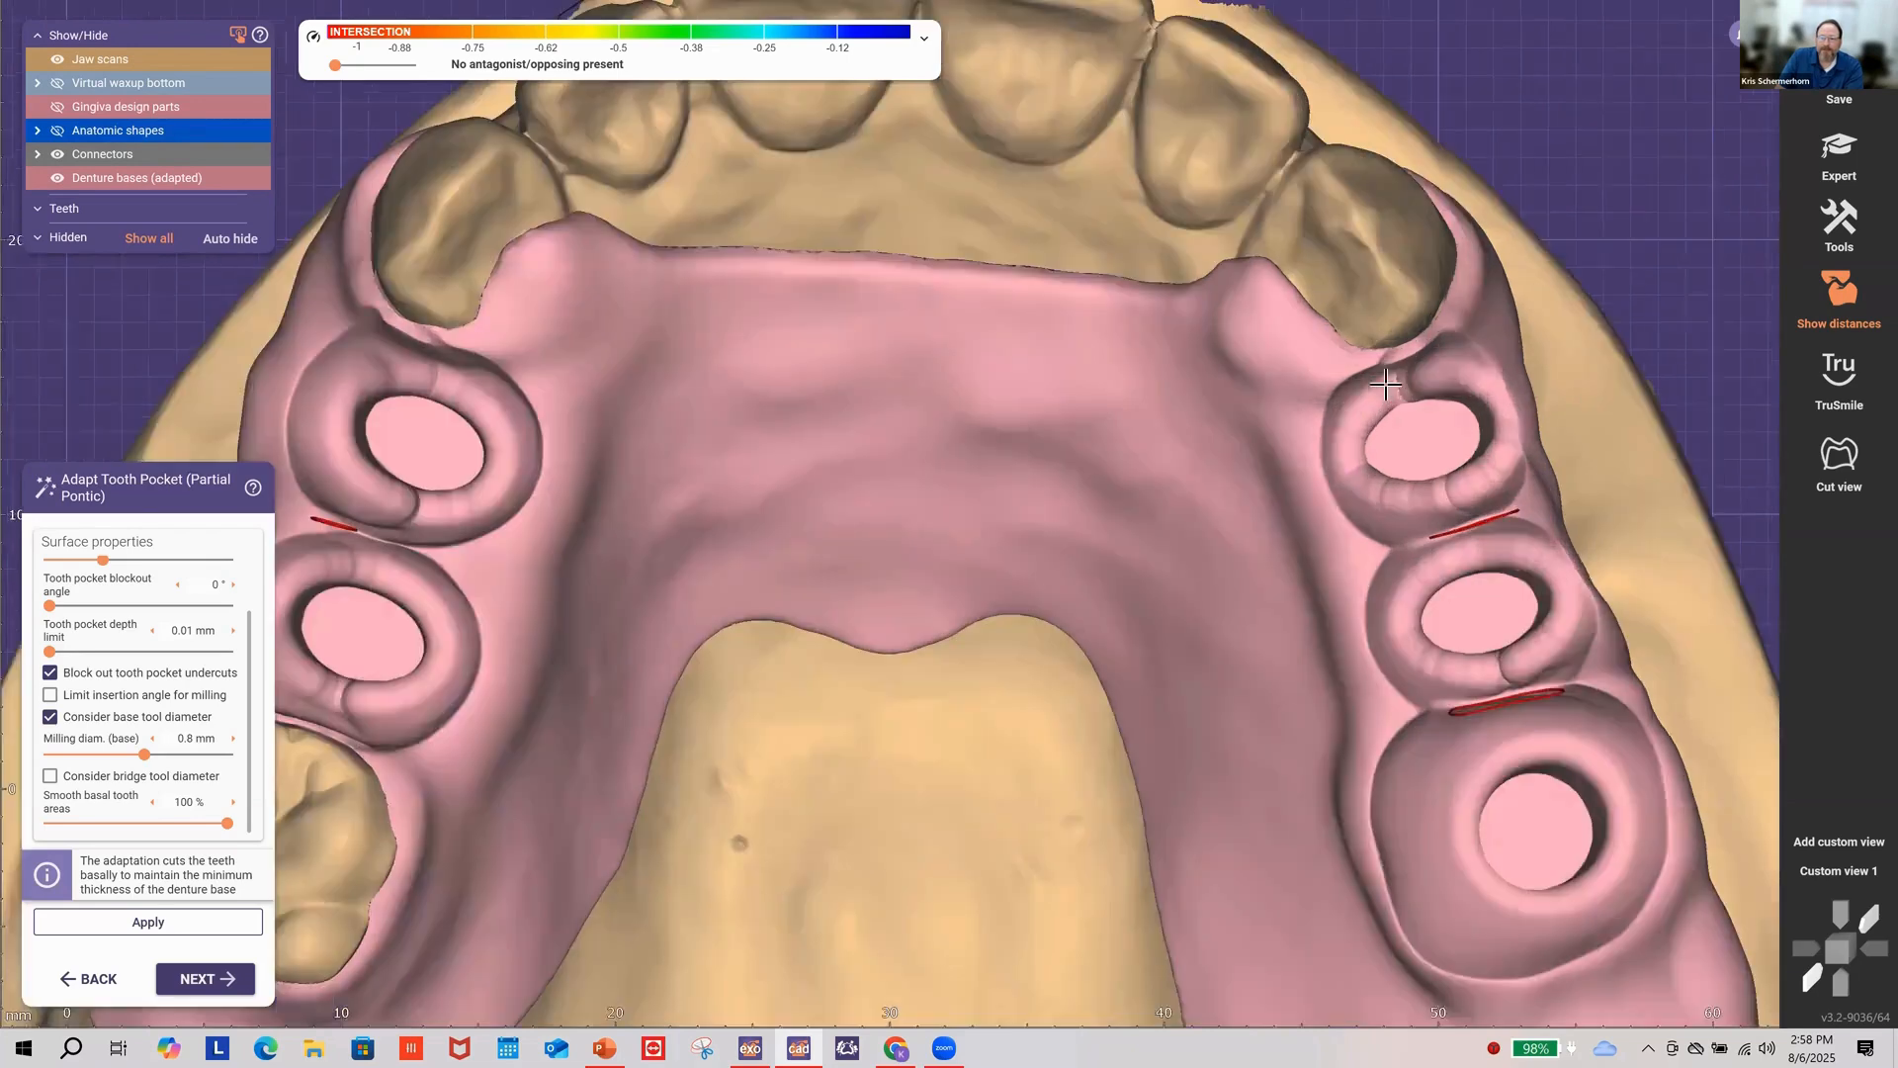
{"action": "scroll", "coordinate": [1385, 384], "scroll_direction": "up", "scroll_amount": 2}
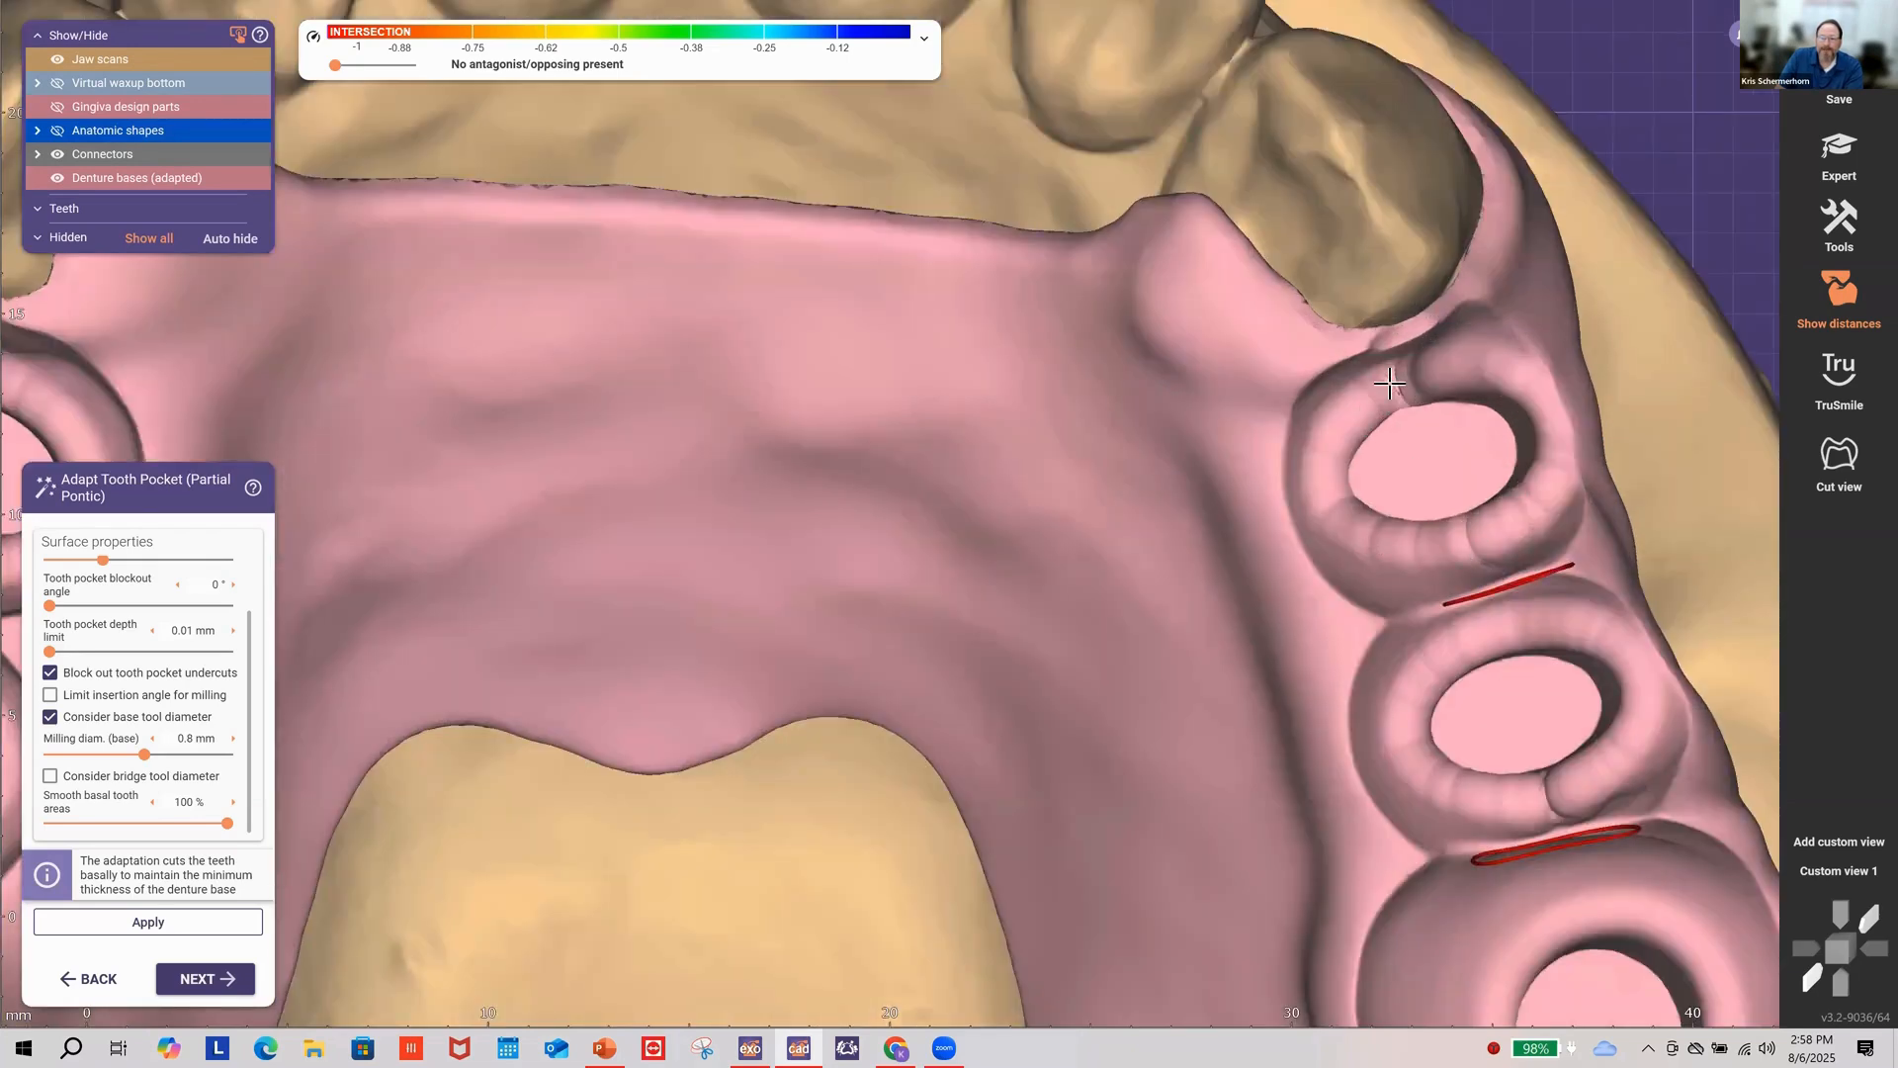
{"action": "scroll", "coordinate": [909, 506], "scroll_direction": "down", "scroll_amount": 1}
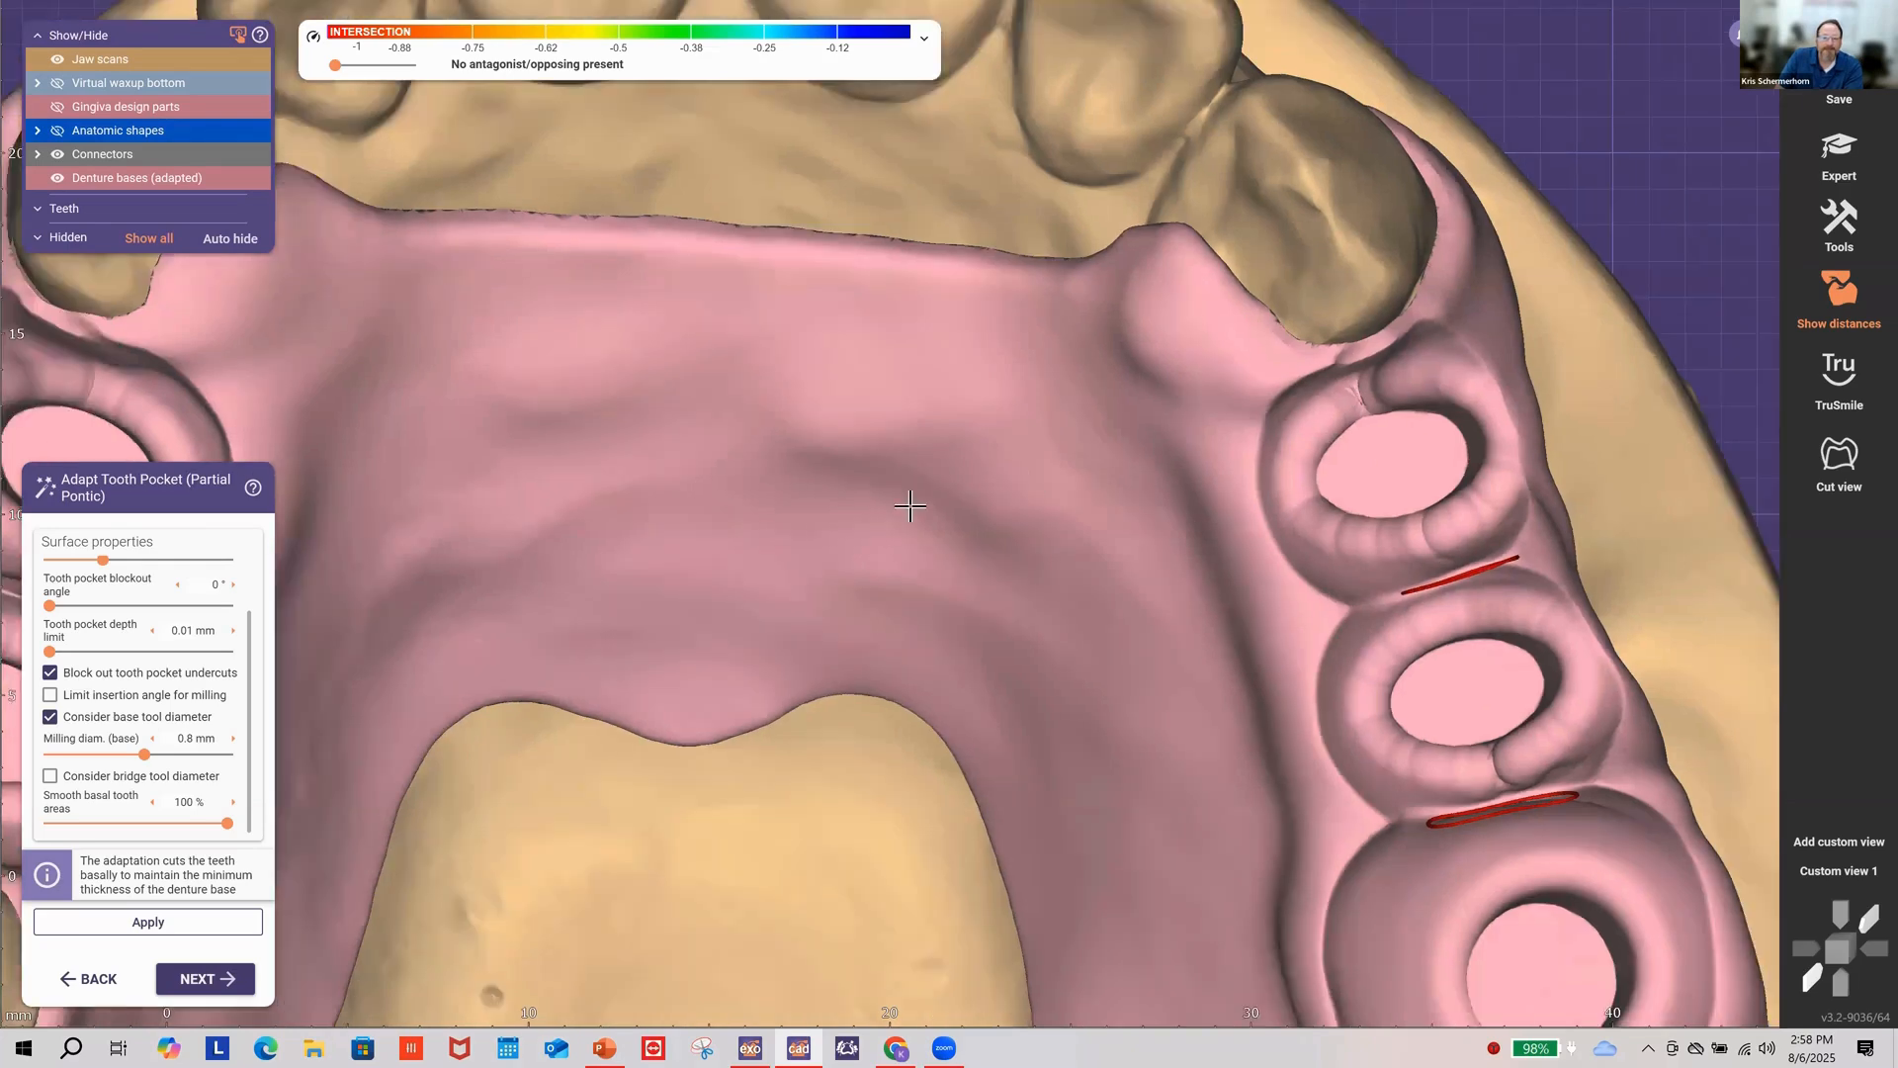
{"action": "scroll", "coordinate": [910, 506], "scroll_direction": "down", "scroll_amount": 3}
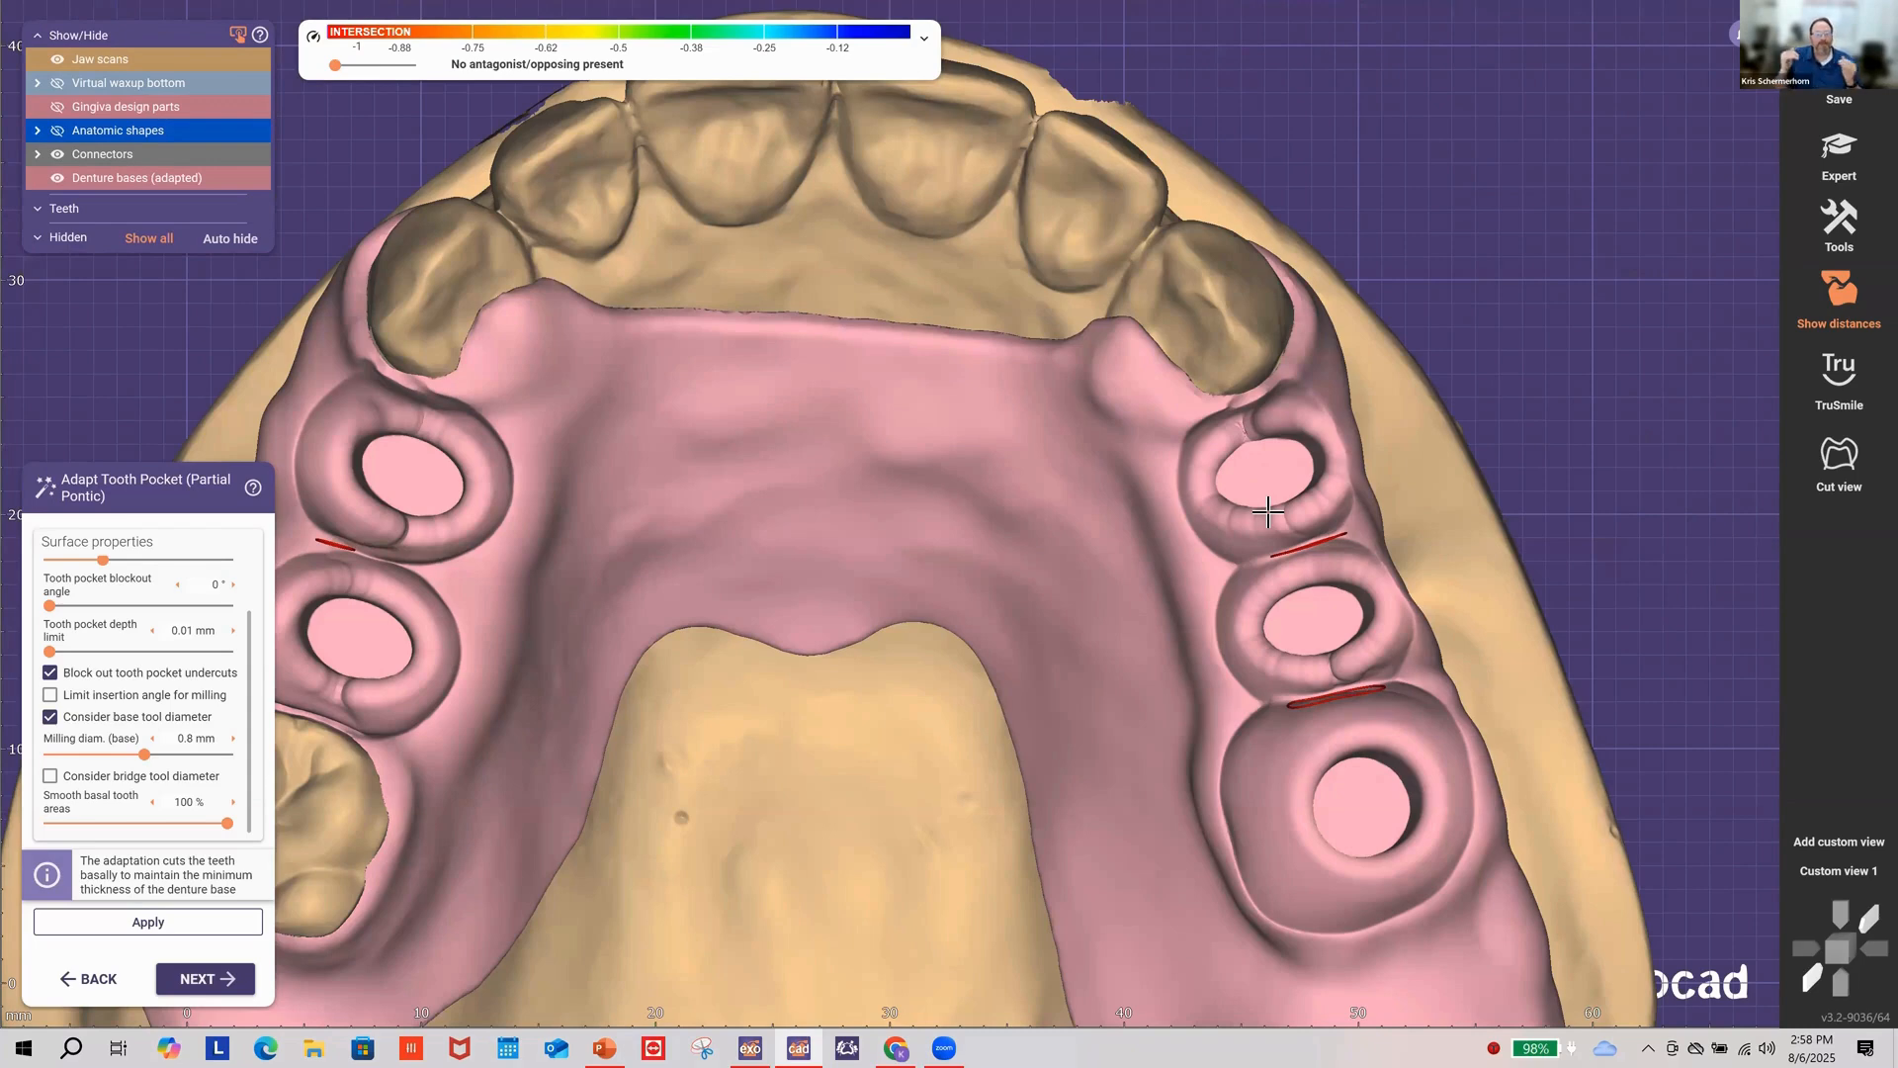
{"action": "scroll", "coordinate": [1147, 578], "scroll_direction": "down", "scroll_amount": 3}
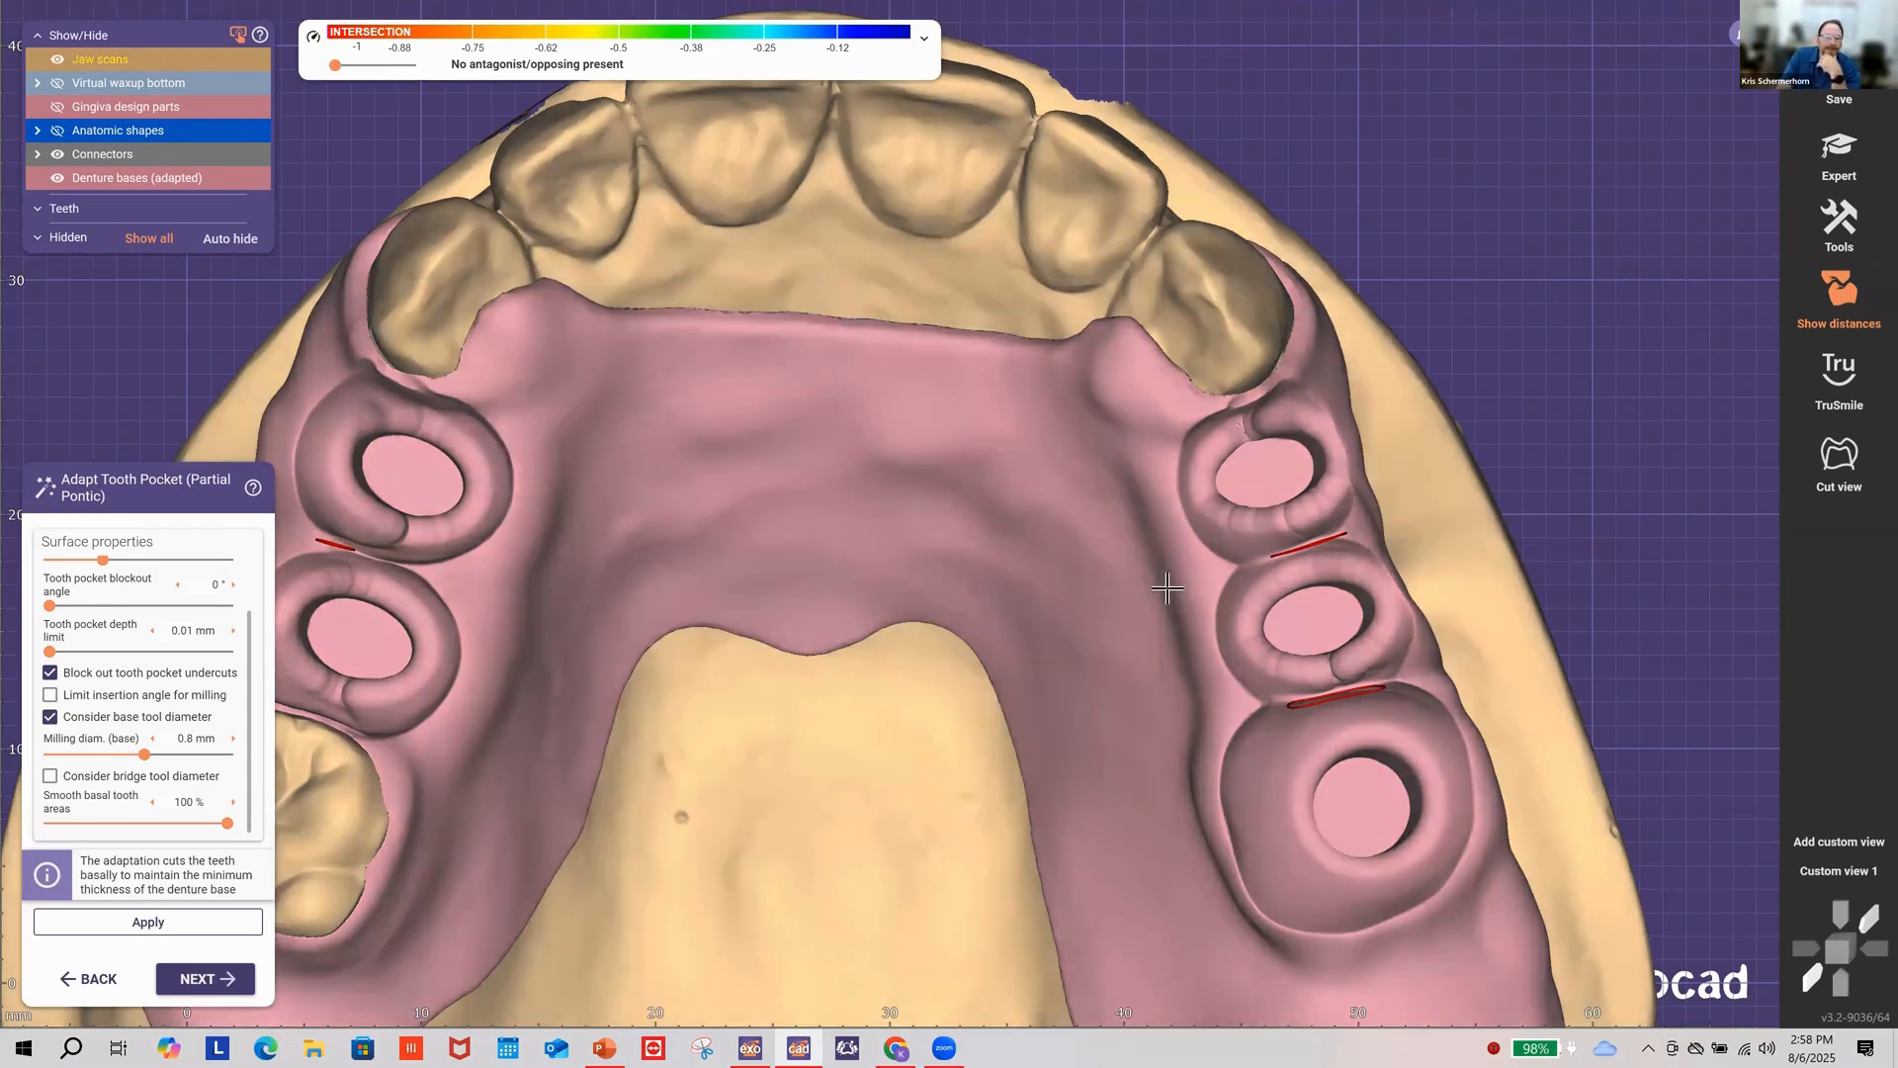
{"action": "scroll", "coordinate": [357, 256], "scroll_direction": "down", "scroll_amount": 2}
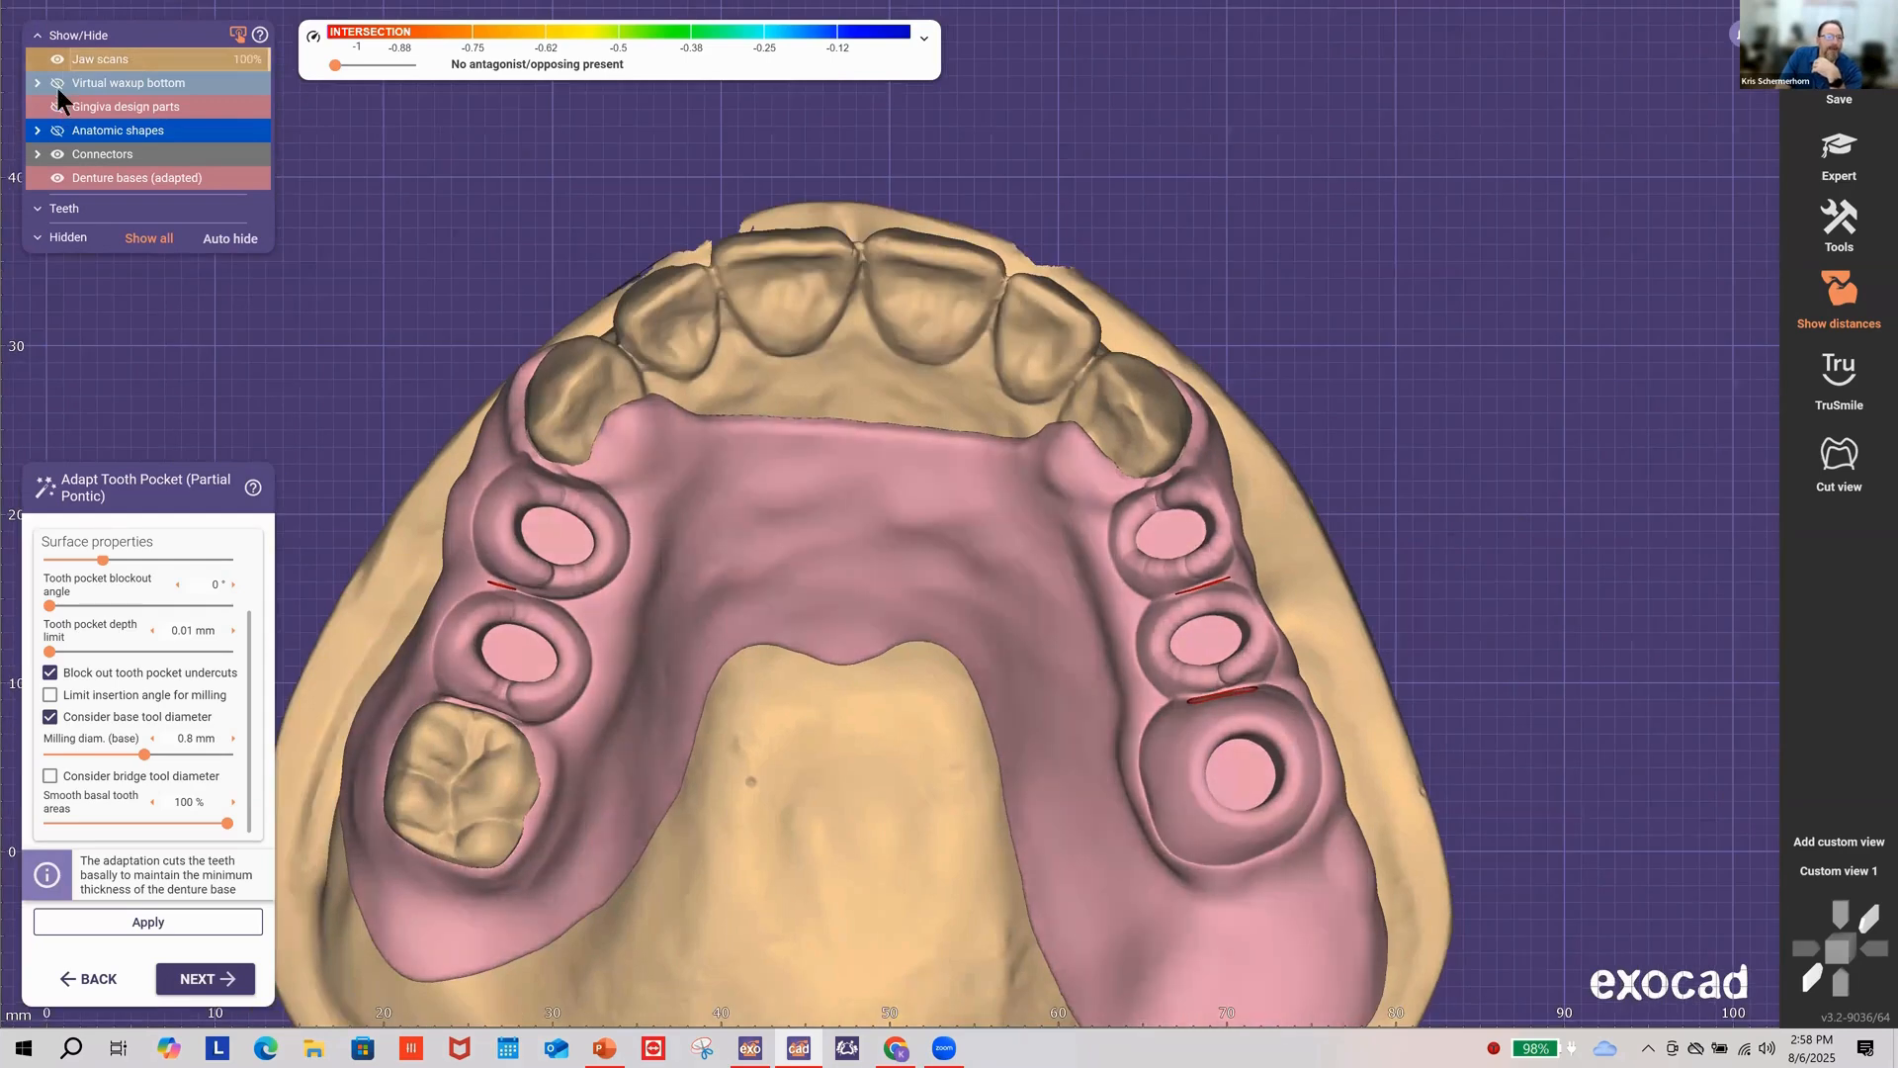
Step: Hide the jaw scans, orbit the adapted denture base alone, and switch to PowerPoint
{"action": "right_click_drag", "start_coordinate": [451, 240], "coordinate": [997, 571]}
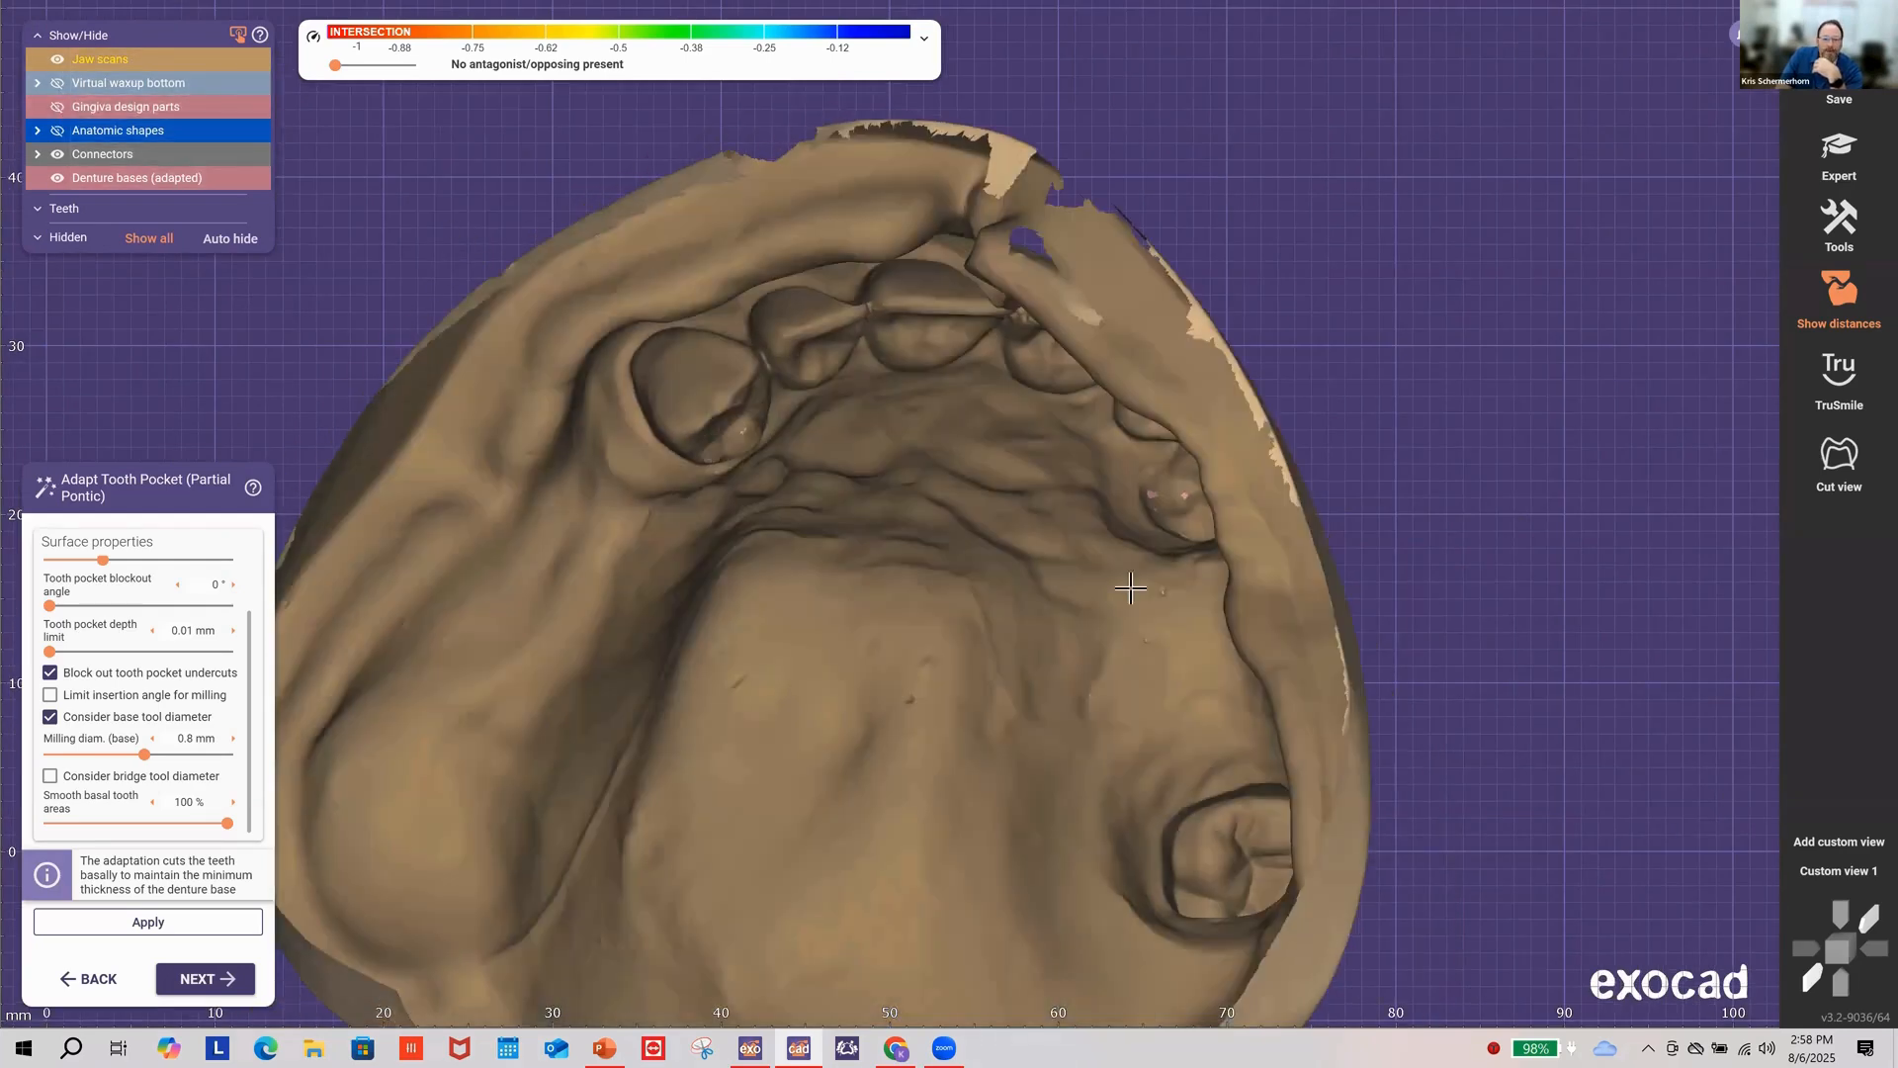
{"action": "left_click", "coordinate": [57, 60]}
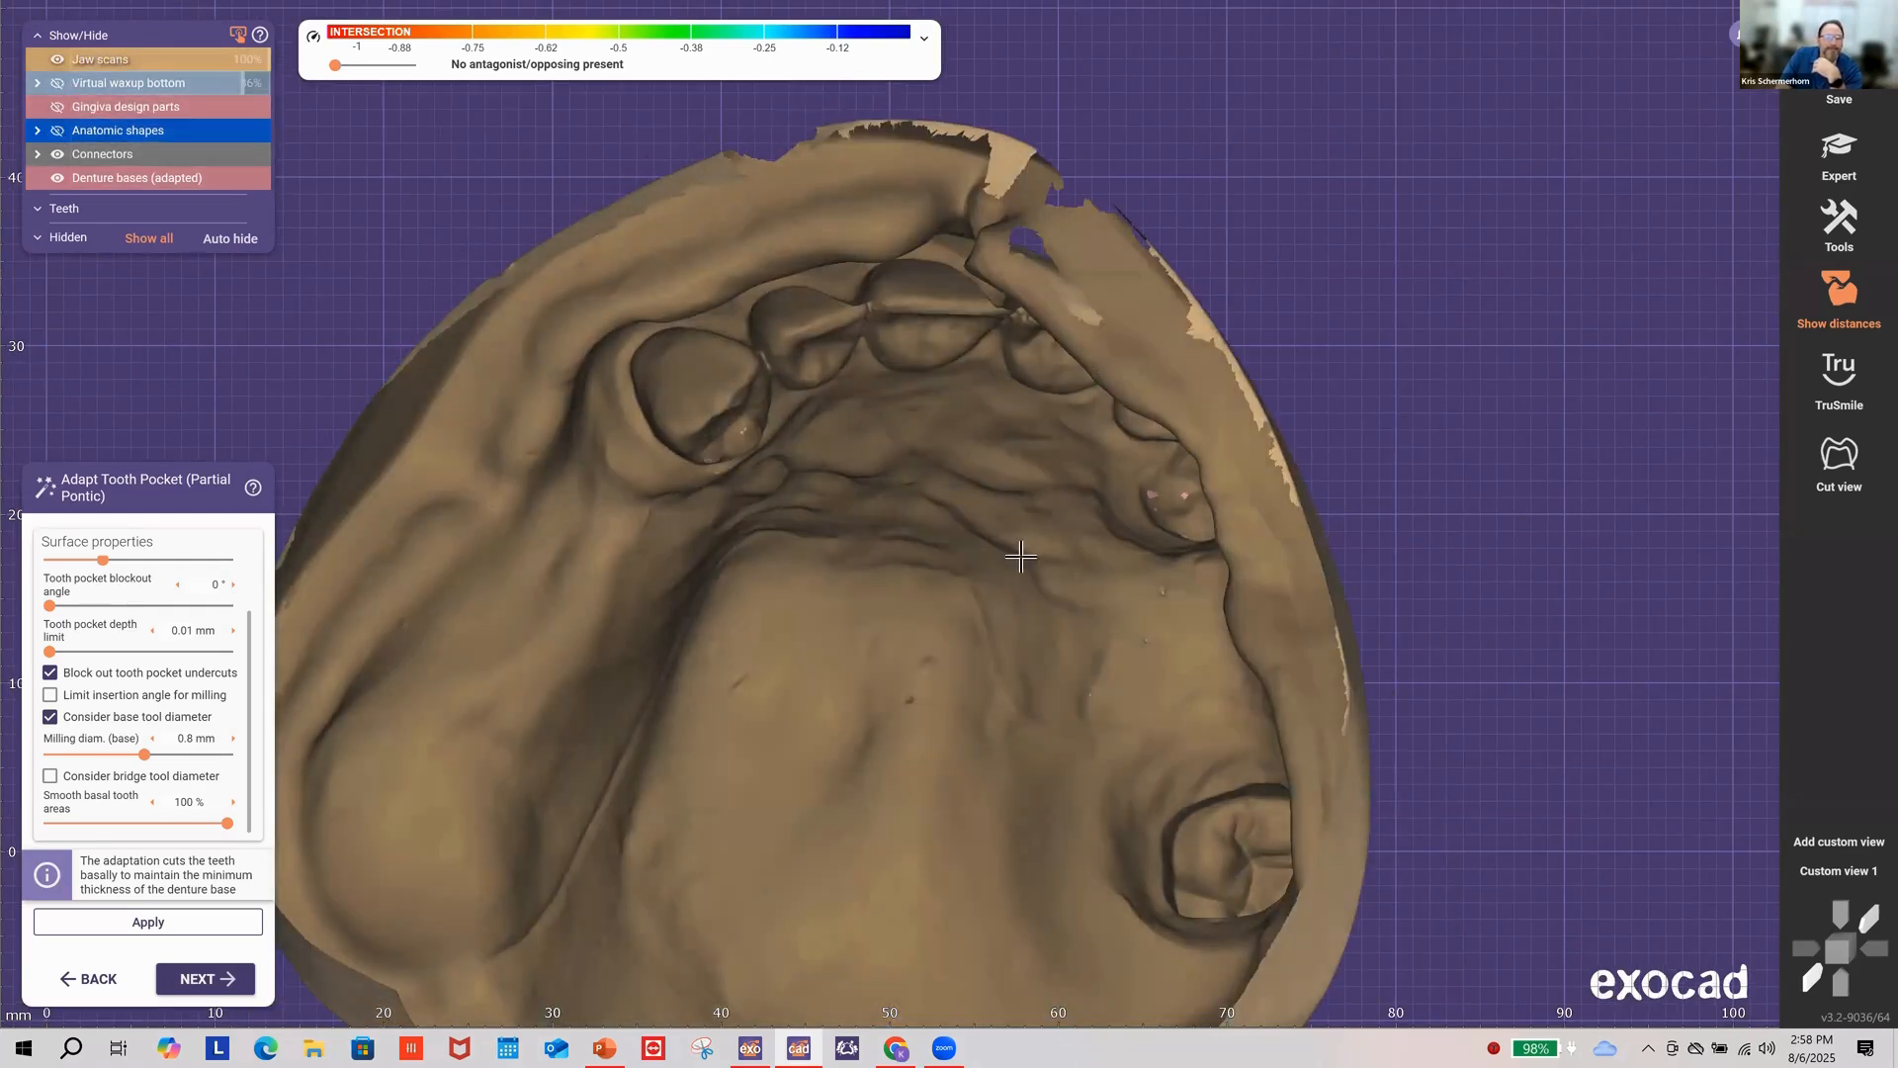
{"action": "right_click_drag", "start_coordinate": [1035, 550], "coordinate": [762, 691]}
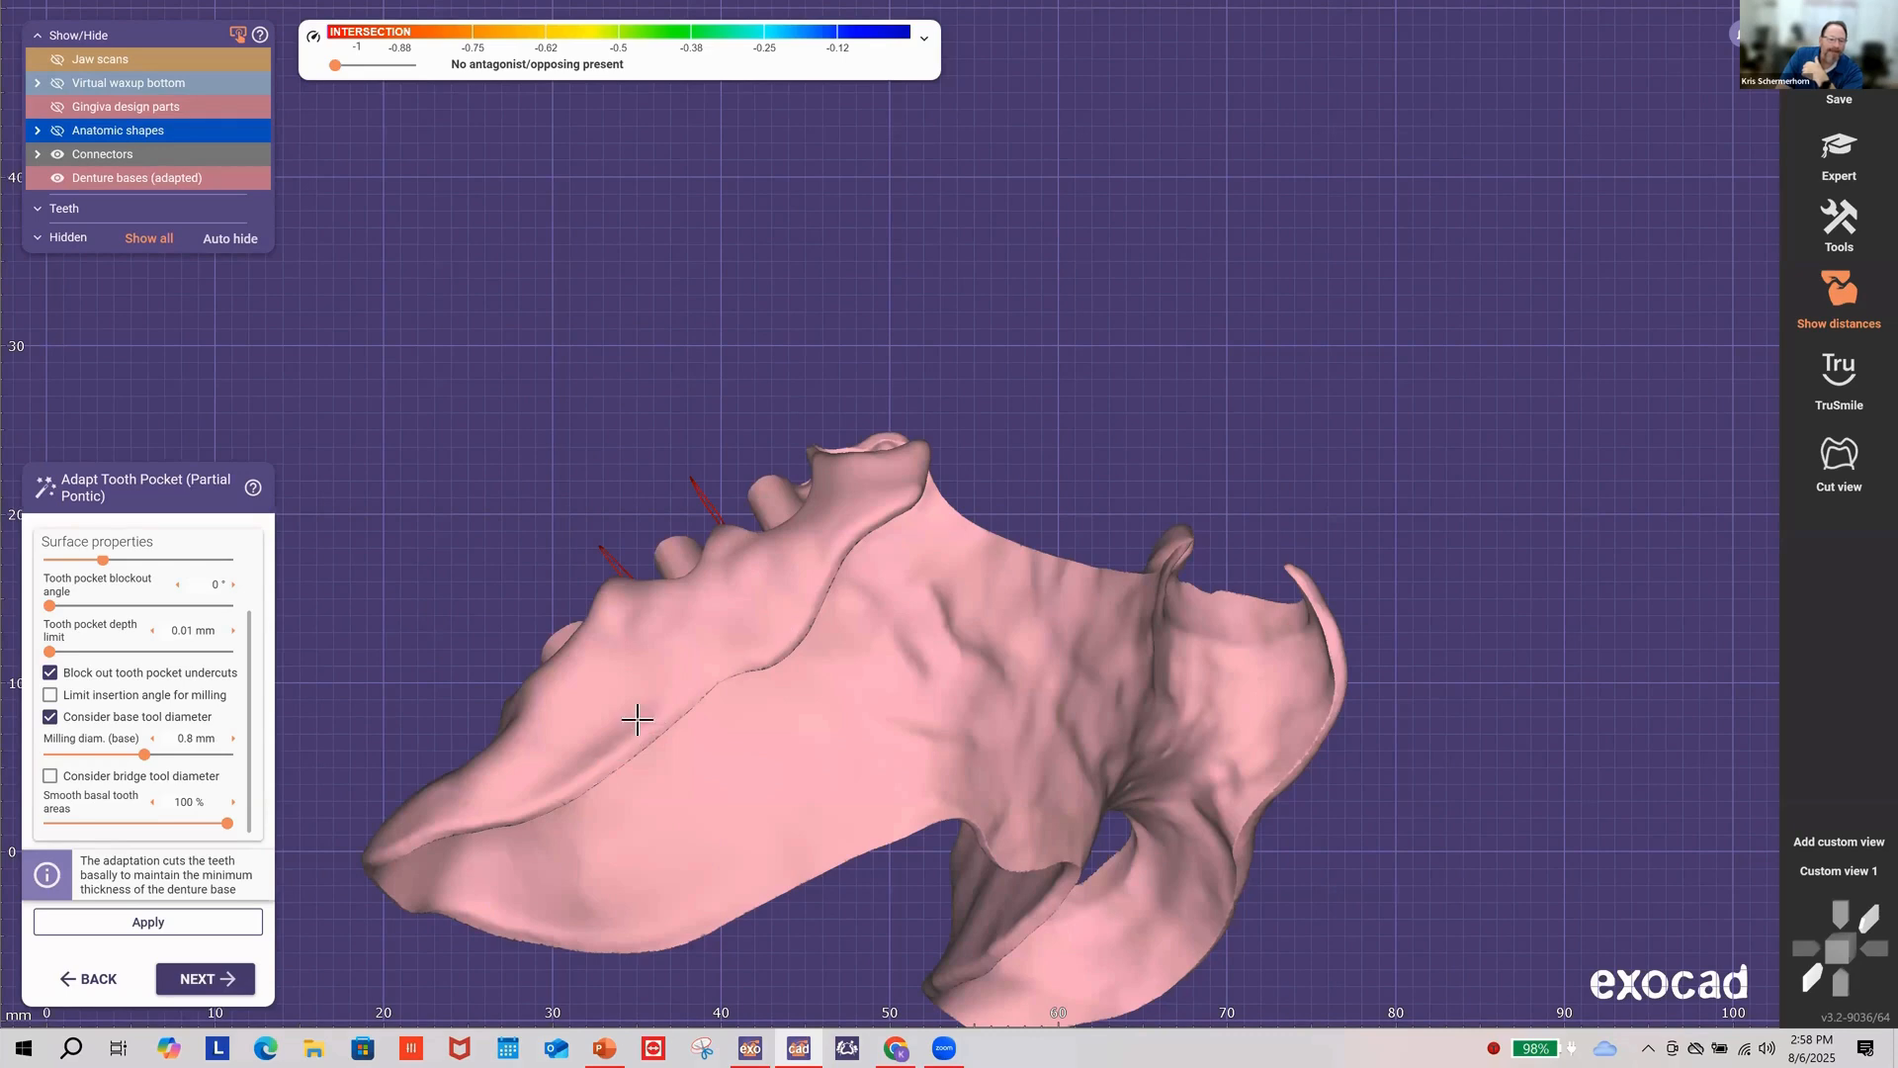
{"action": "right_click_drag", "start_coordinate": [636, 721], "coordinate": [552, 590]}
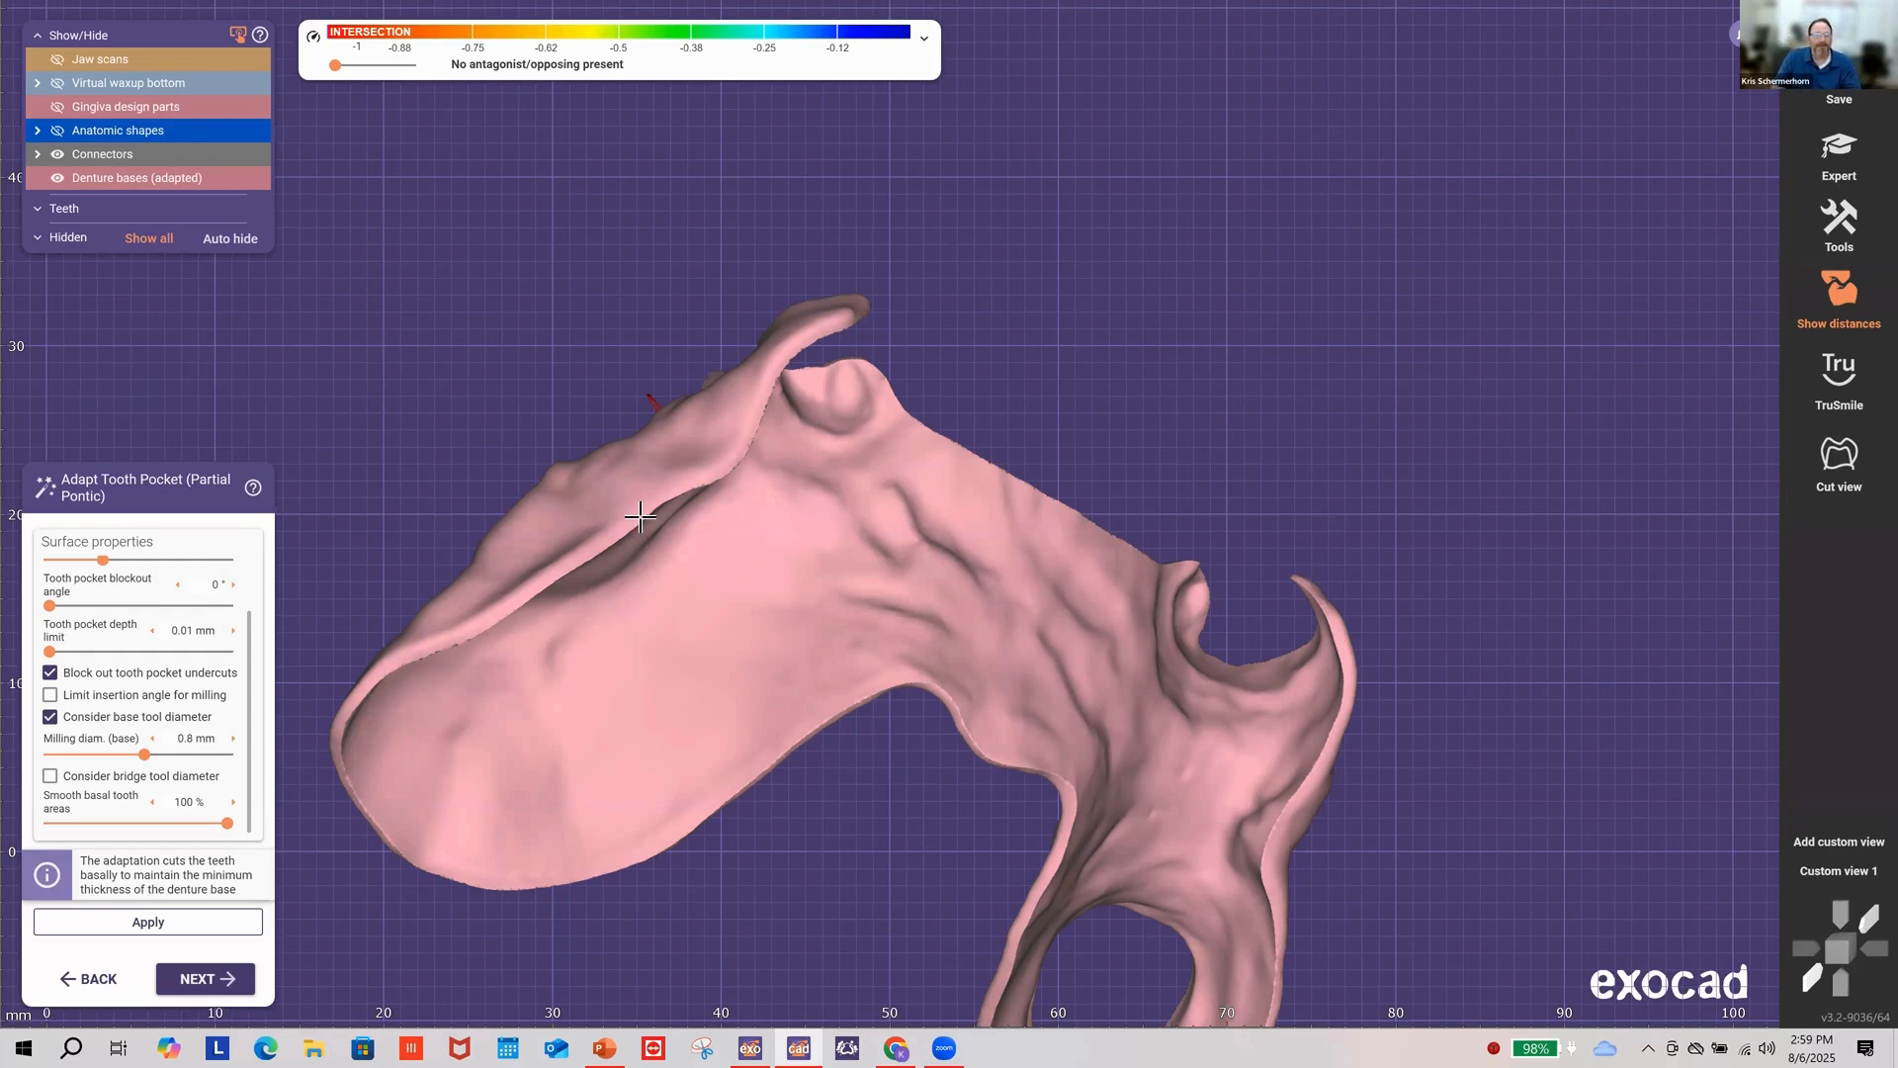
{"action": "right_click_drag", "start_coordinate": [1004, 478], "coordinate": [1594, 96]}
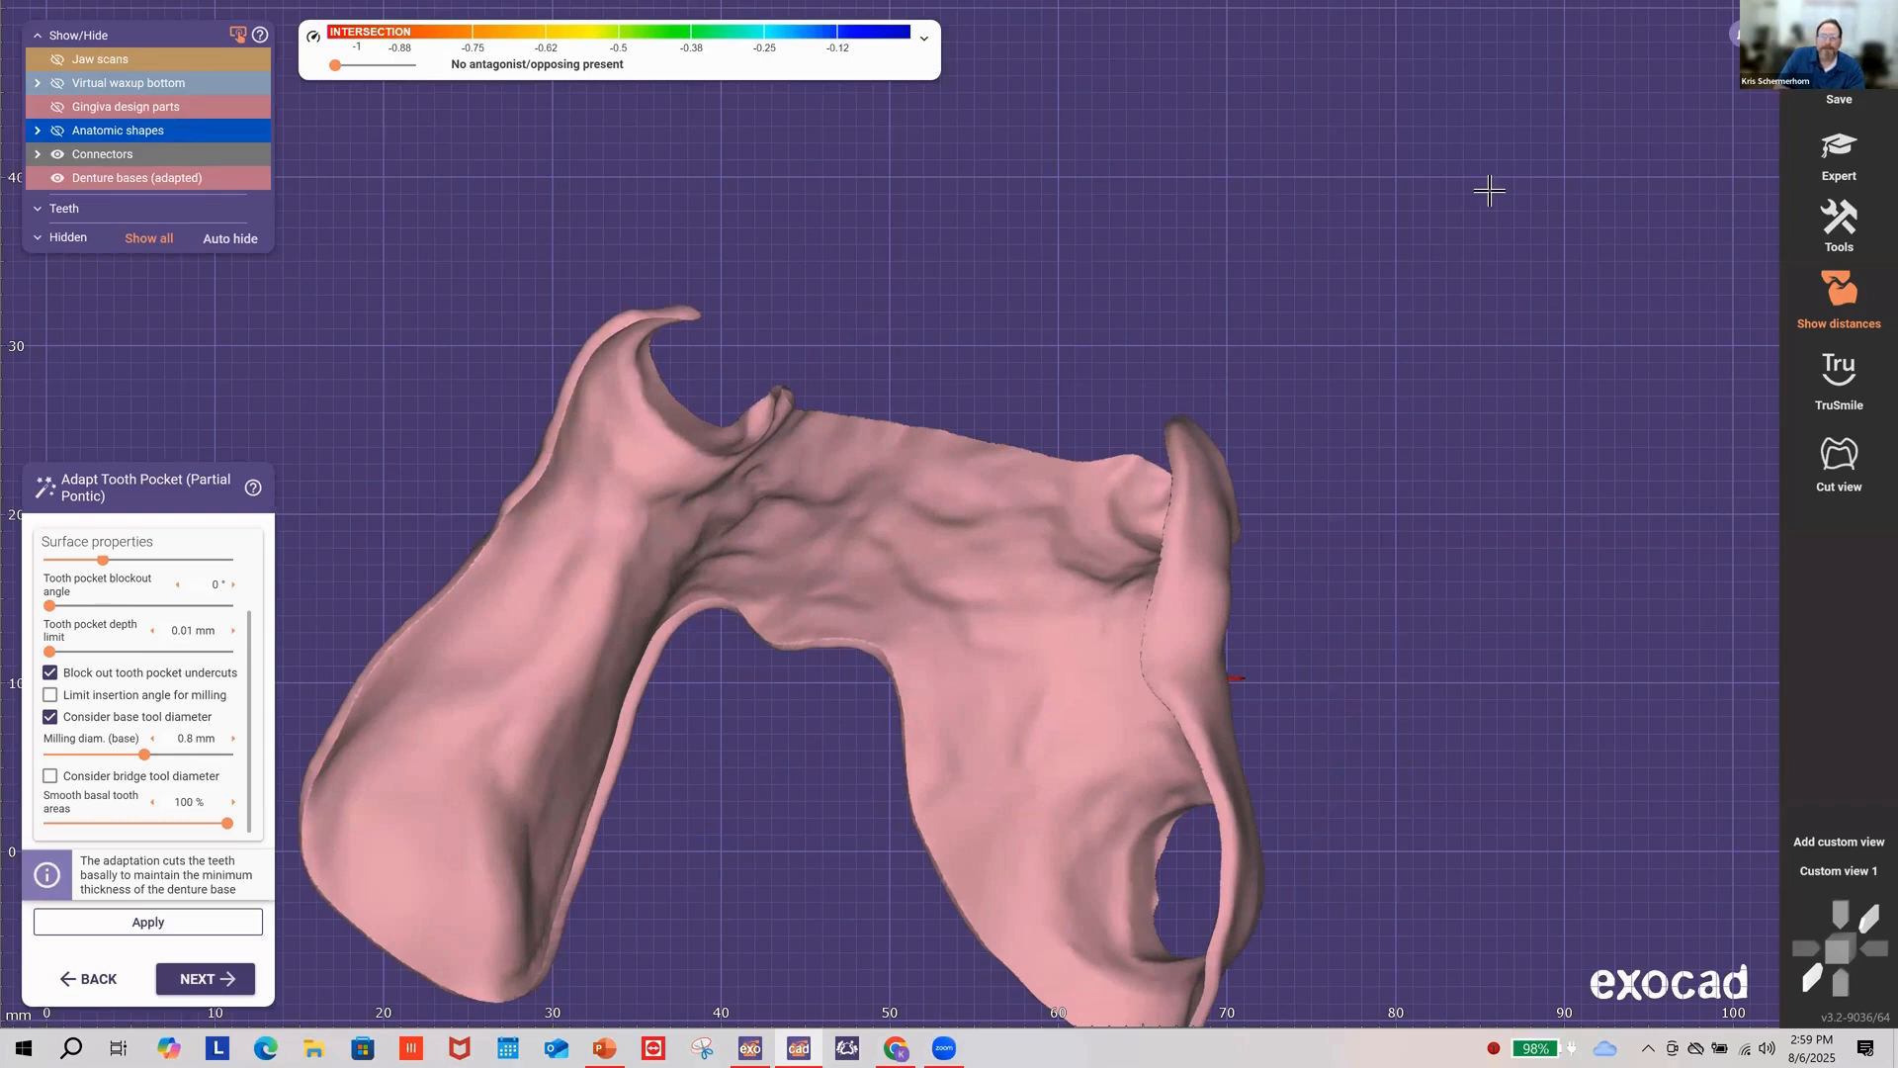
{"action": "left_click", "coordinate": [603, 1044]}
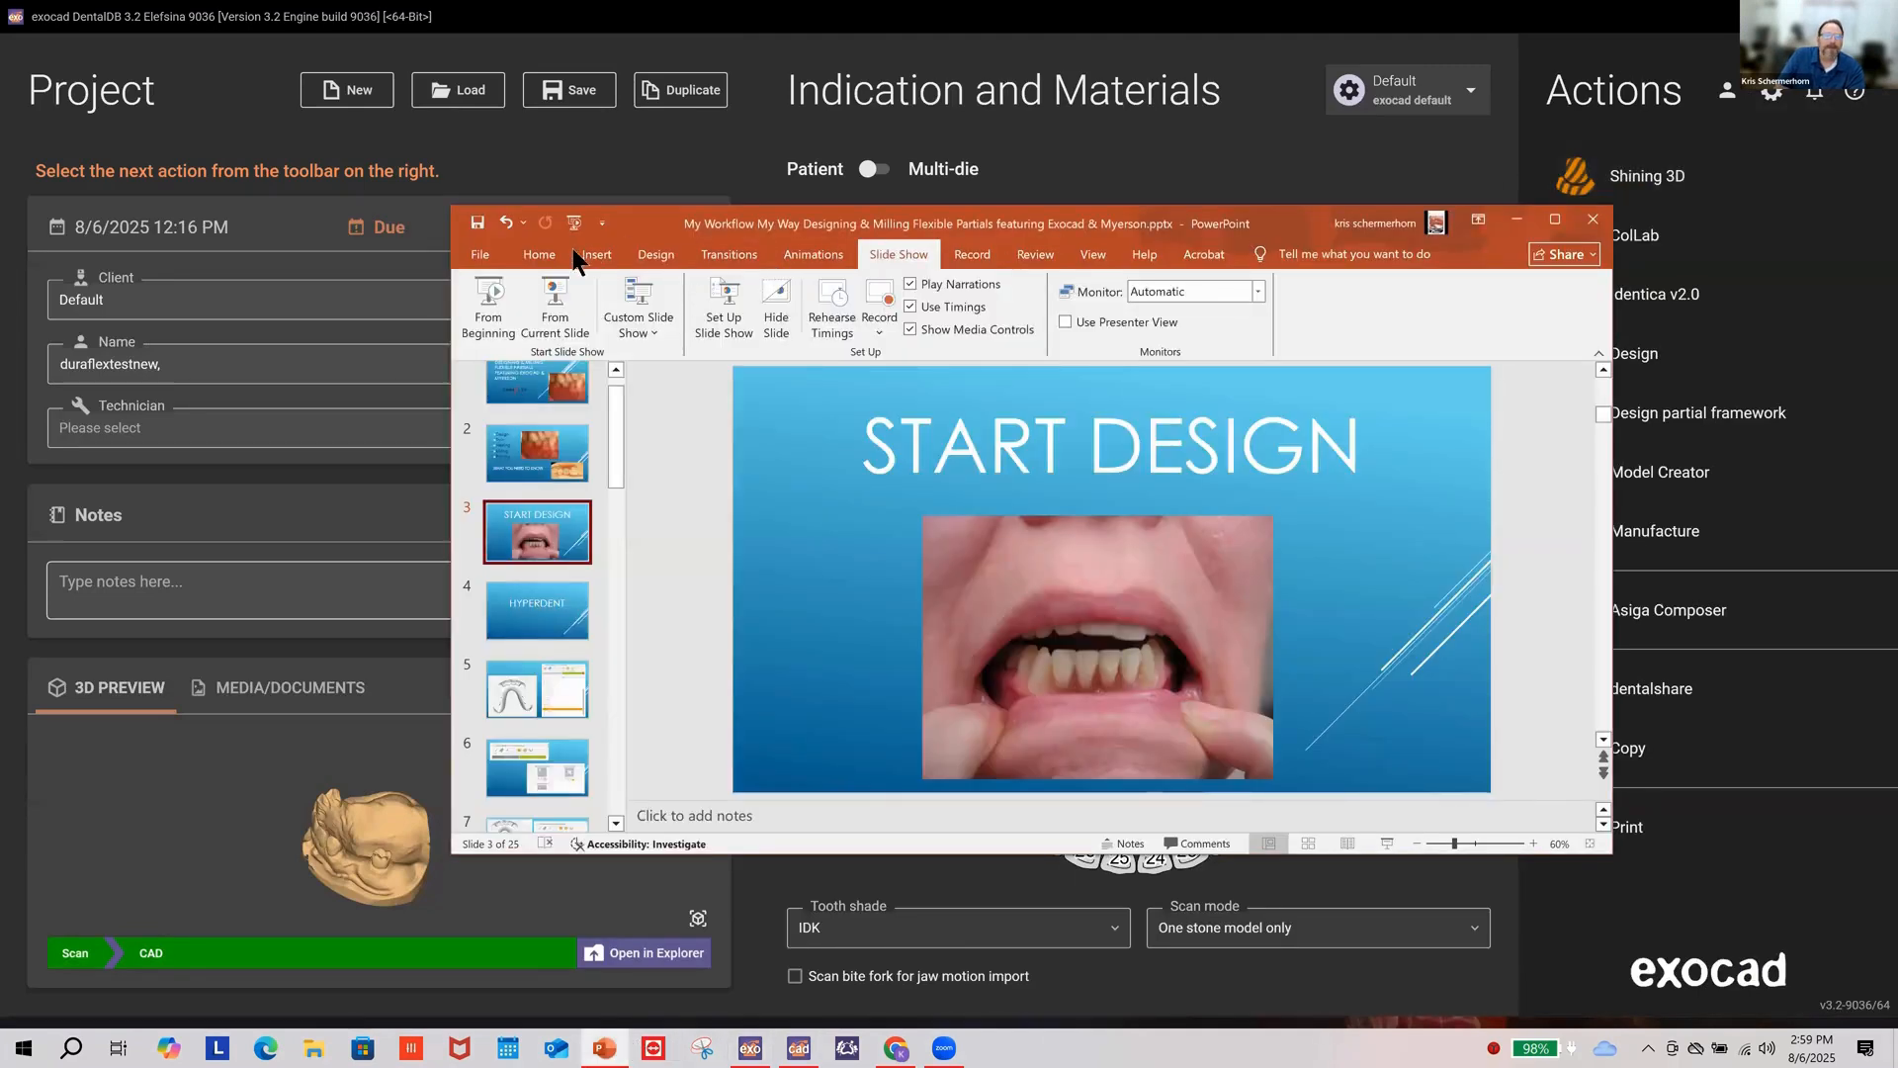
Step: Run the slideshow from START DESIGN through the HYPERDENT, part type, and margin lines slides
{"action": "left_click", "coordinate": [556, 308]}
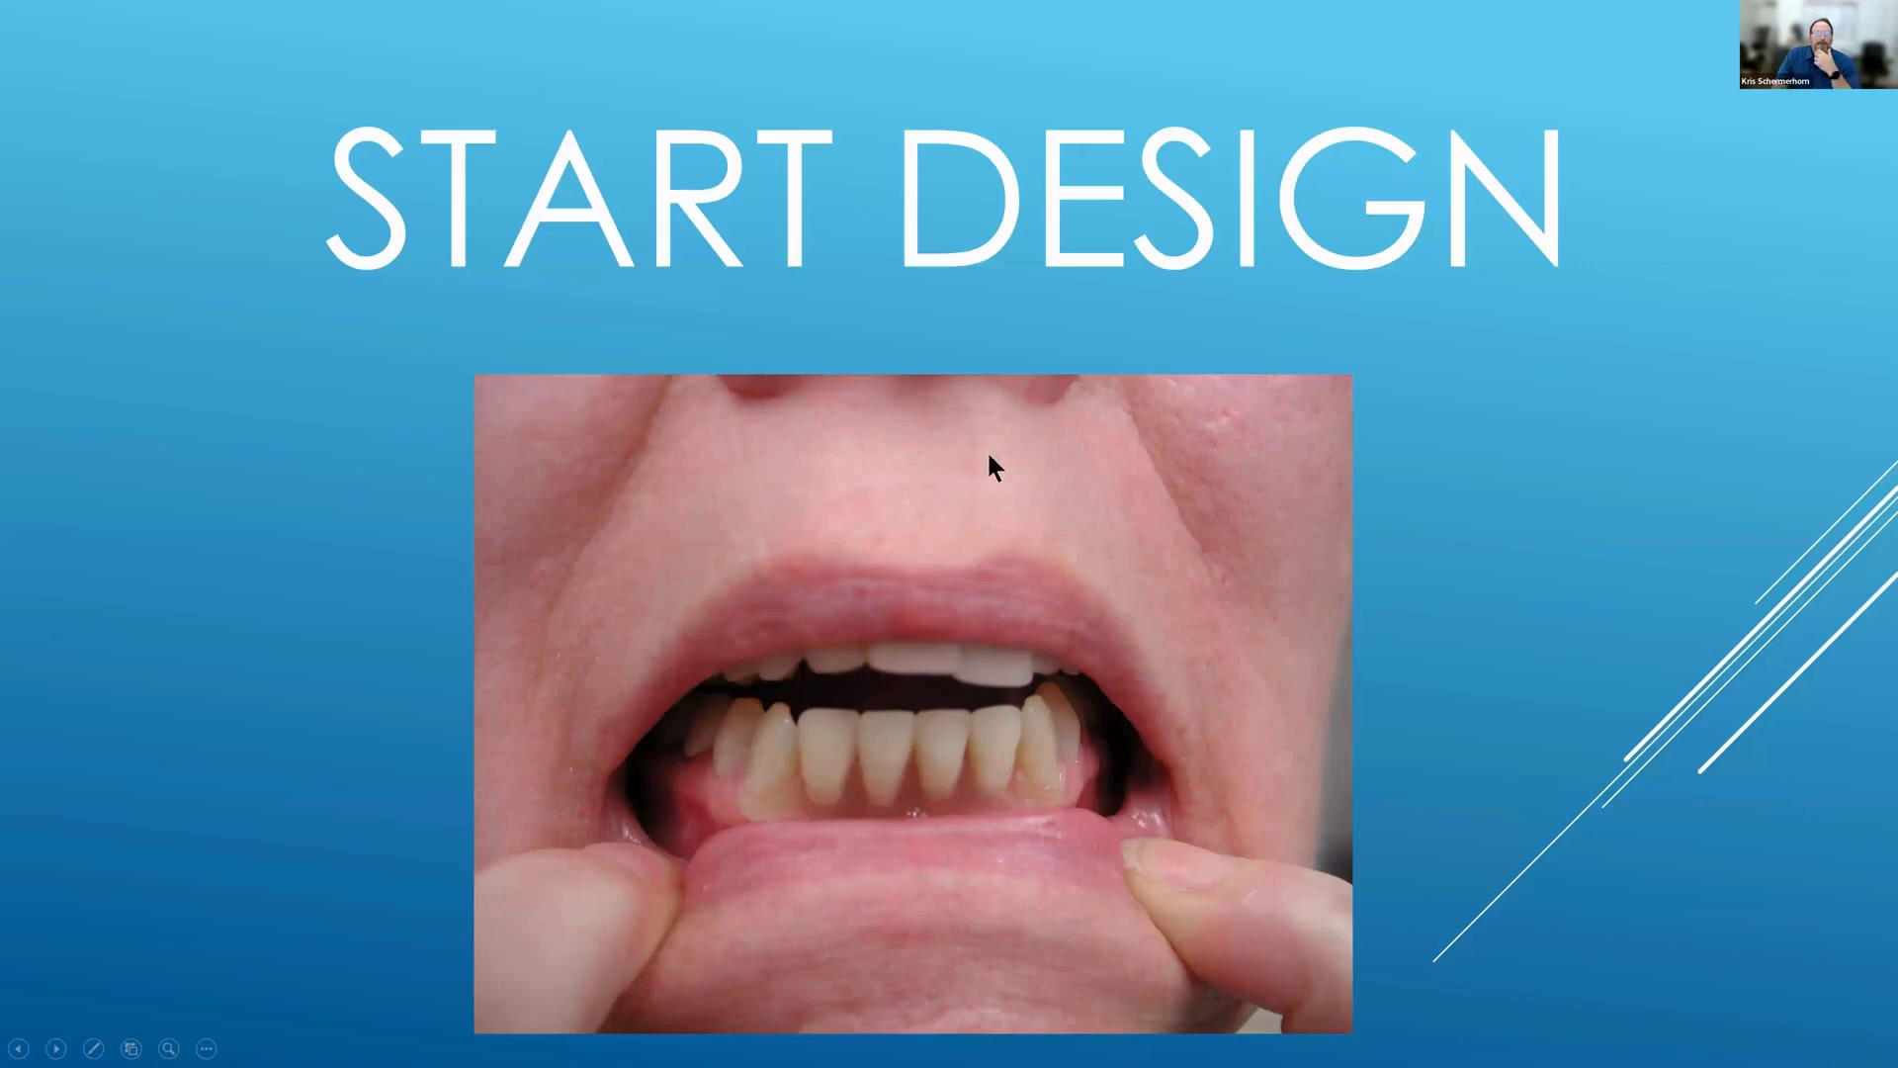
{"action": "left_click", "coordinate": [382, 433]}
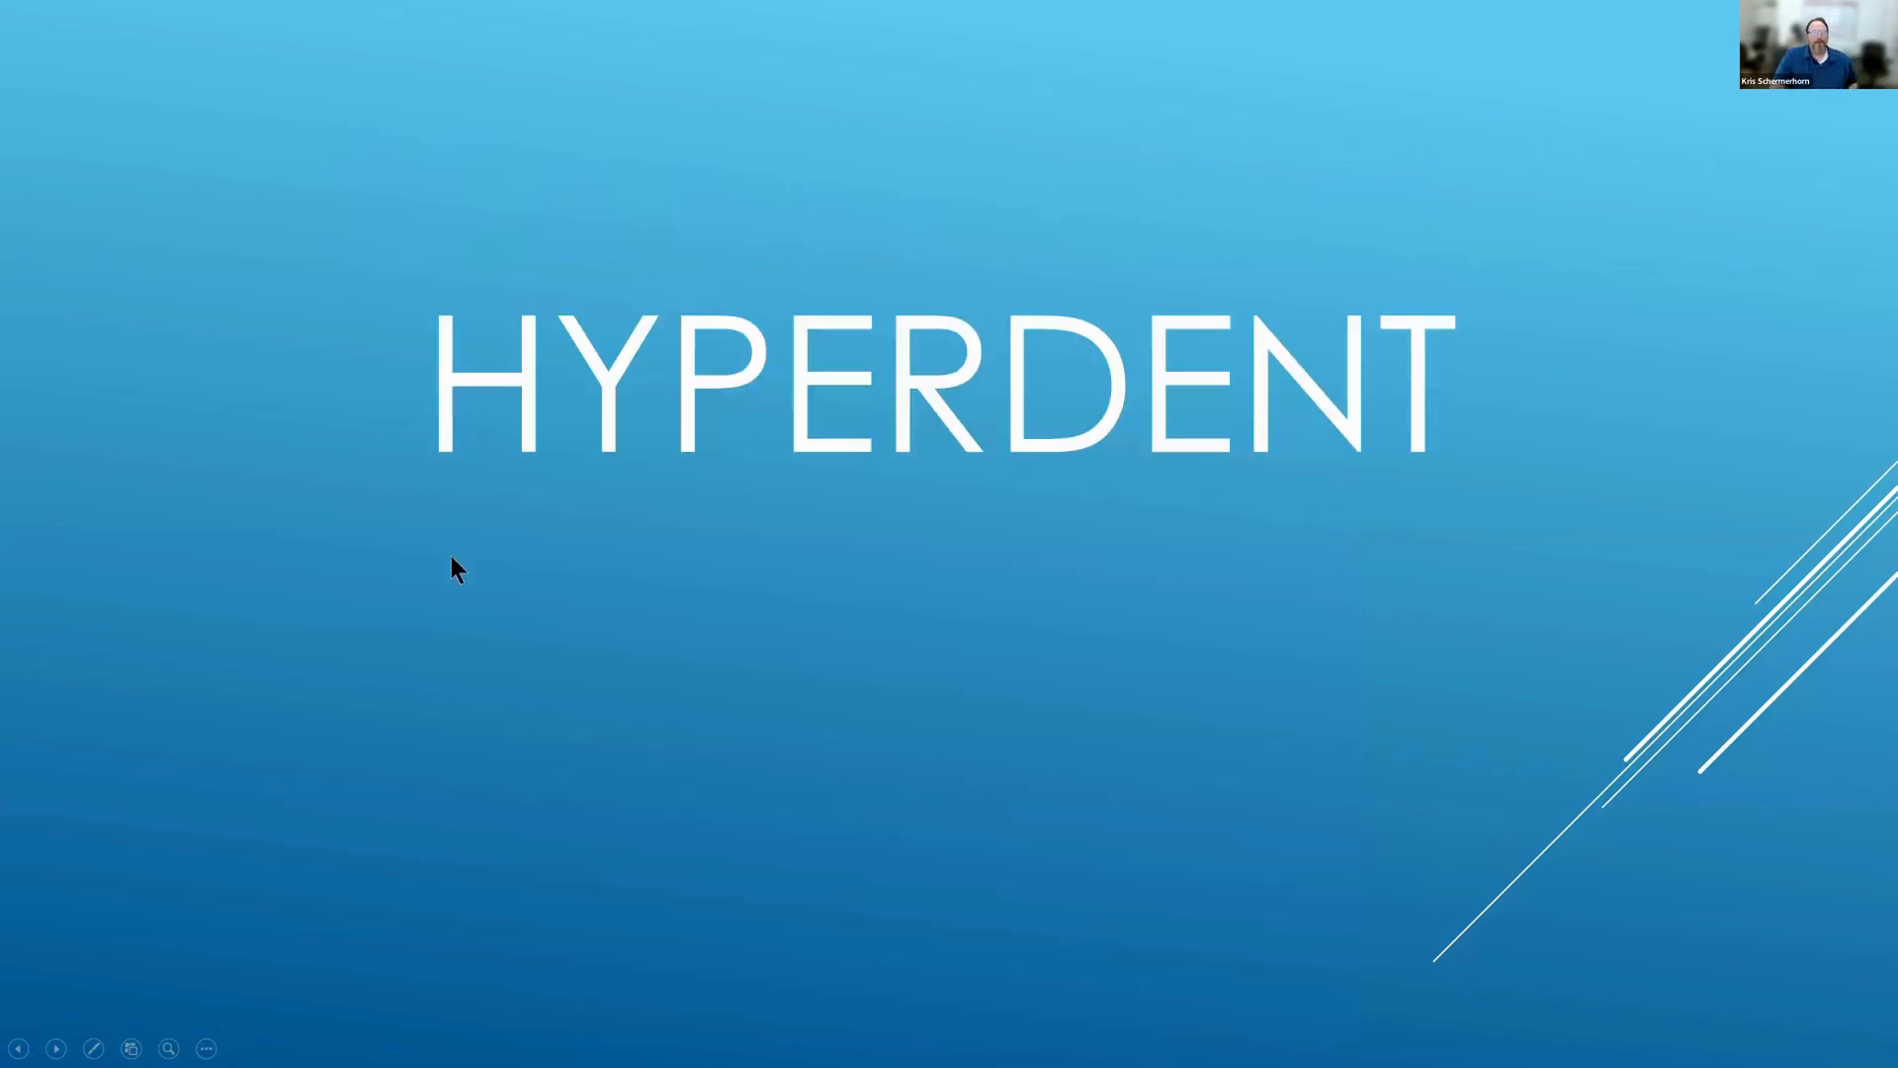
{"action": "left_click", "coordinate": [399, 590]}
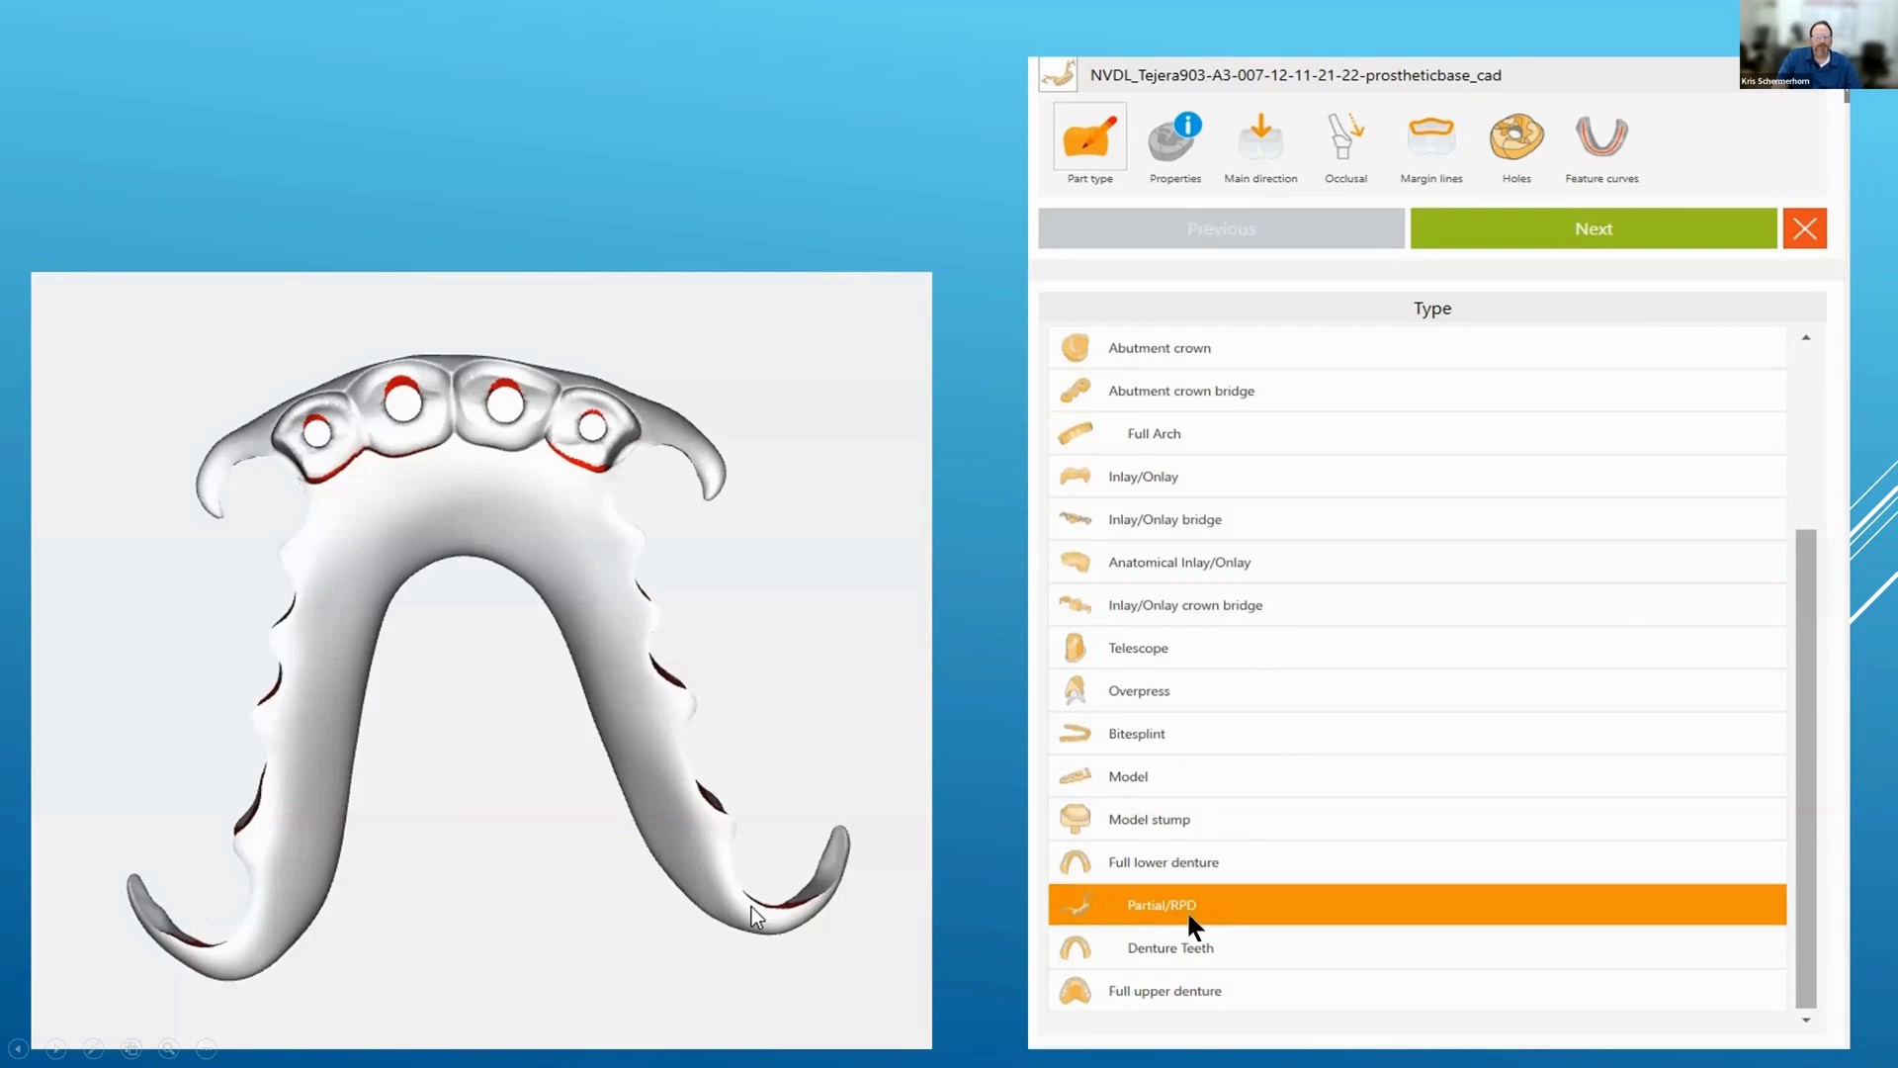
{"action": "left_click", "coordinate": [870, 704]}
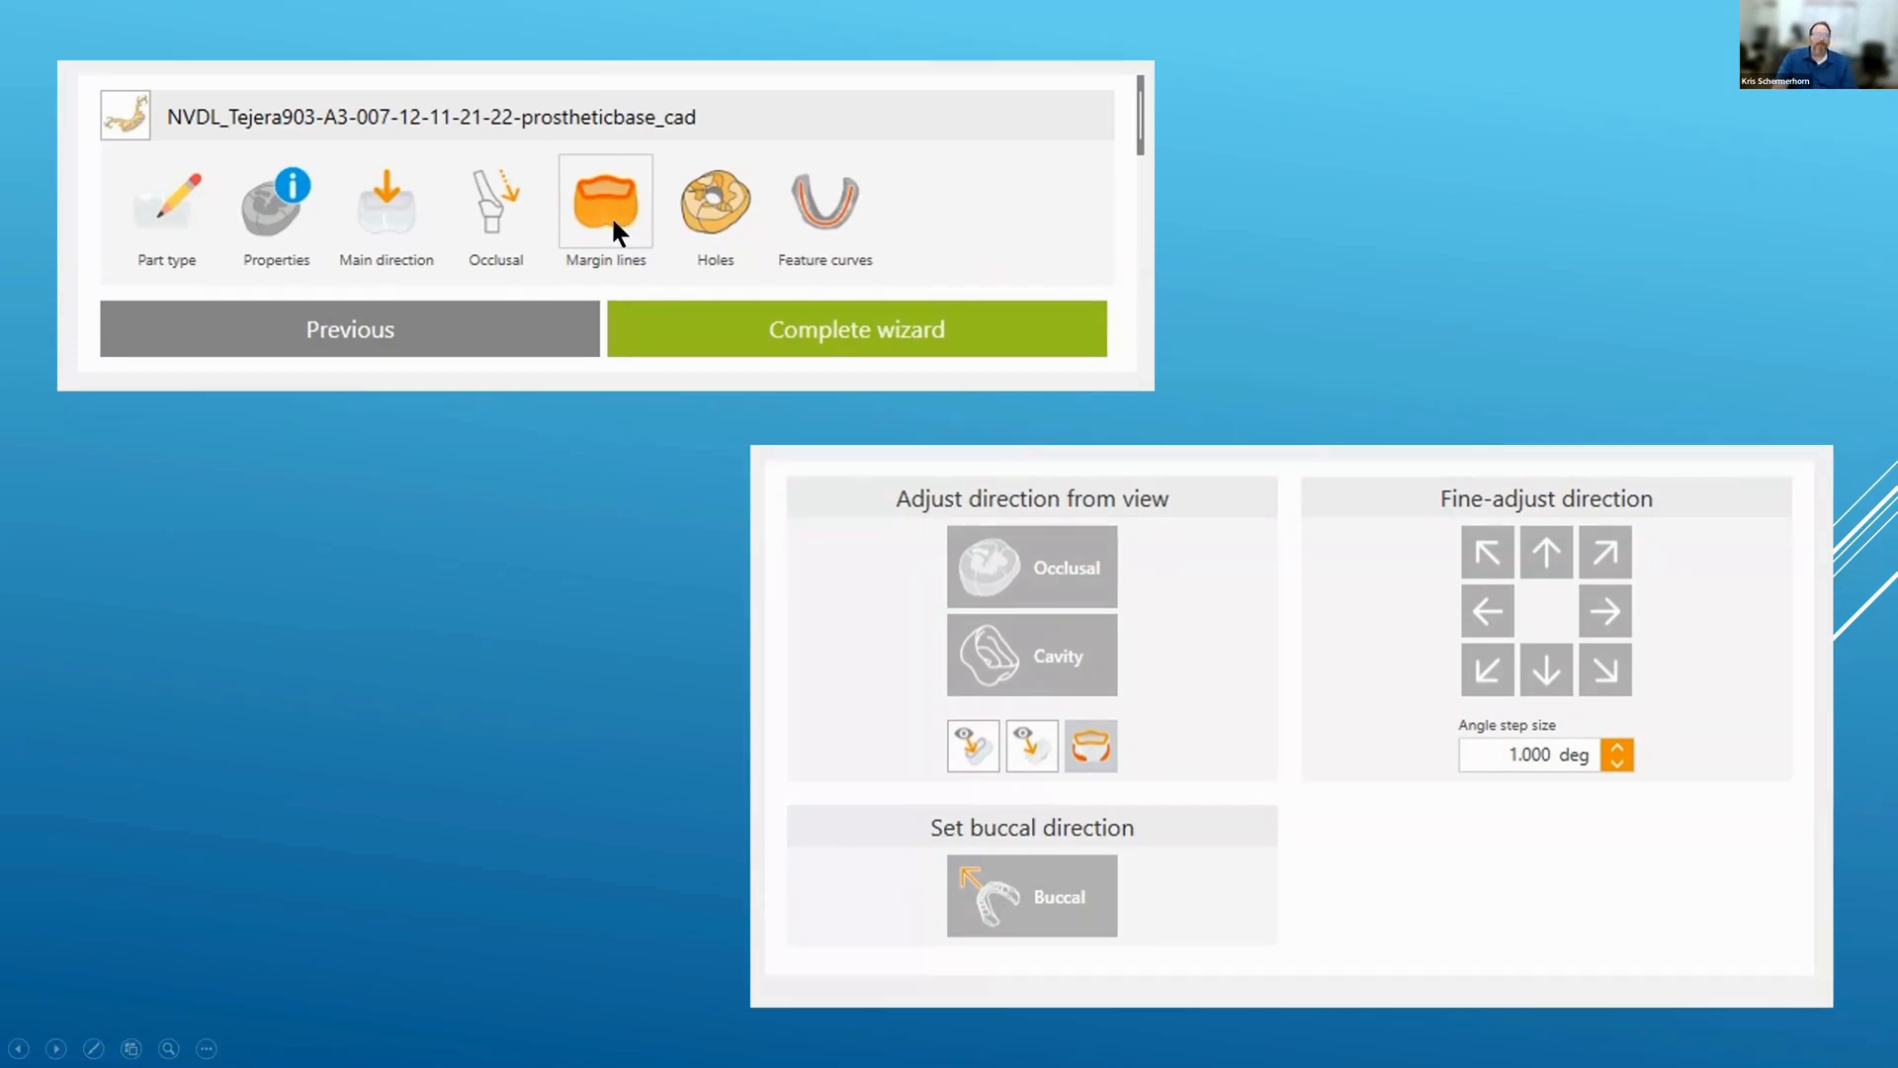
Step: Advance past the orange margin-line slide to the part browser and Roland DWX-5X PMMA template slide
{"action": "left_click", "coordinate": [565, 442]}
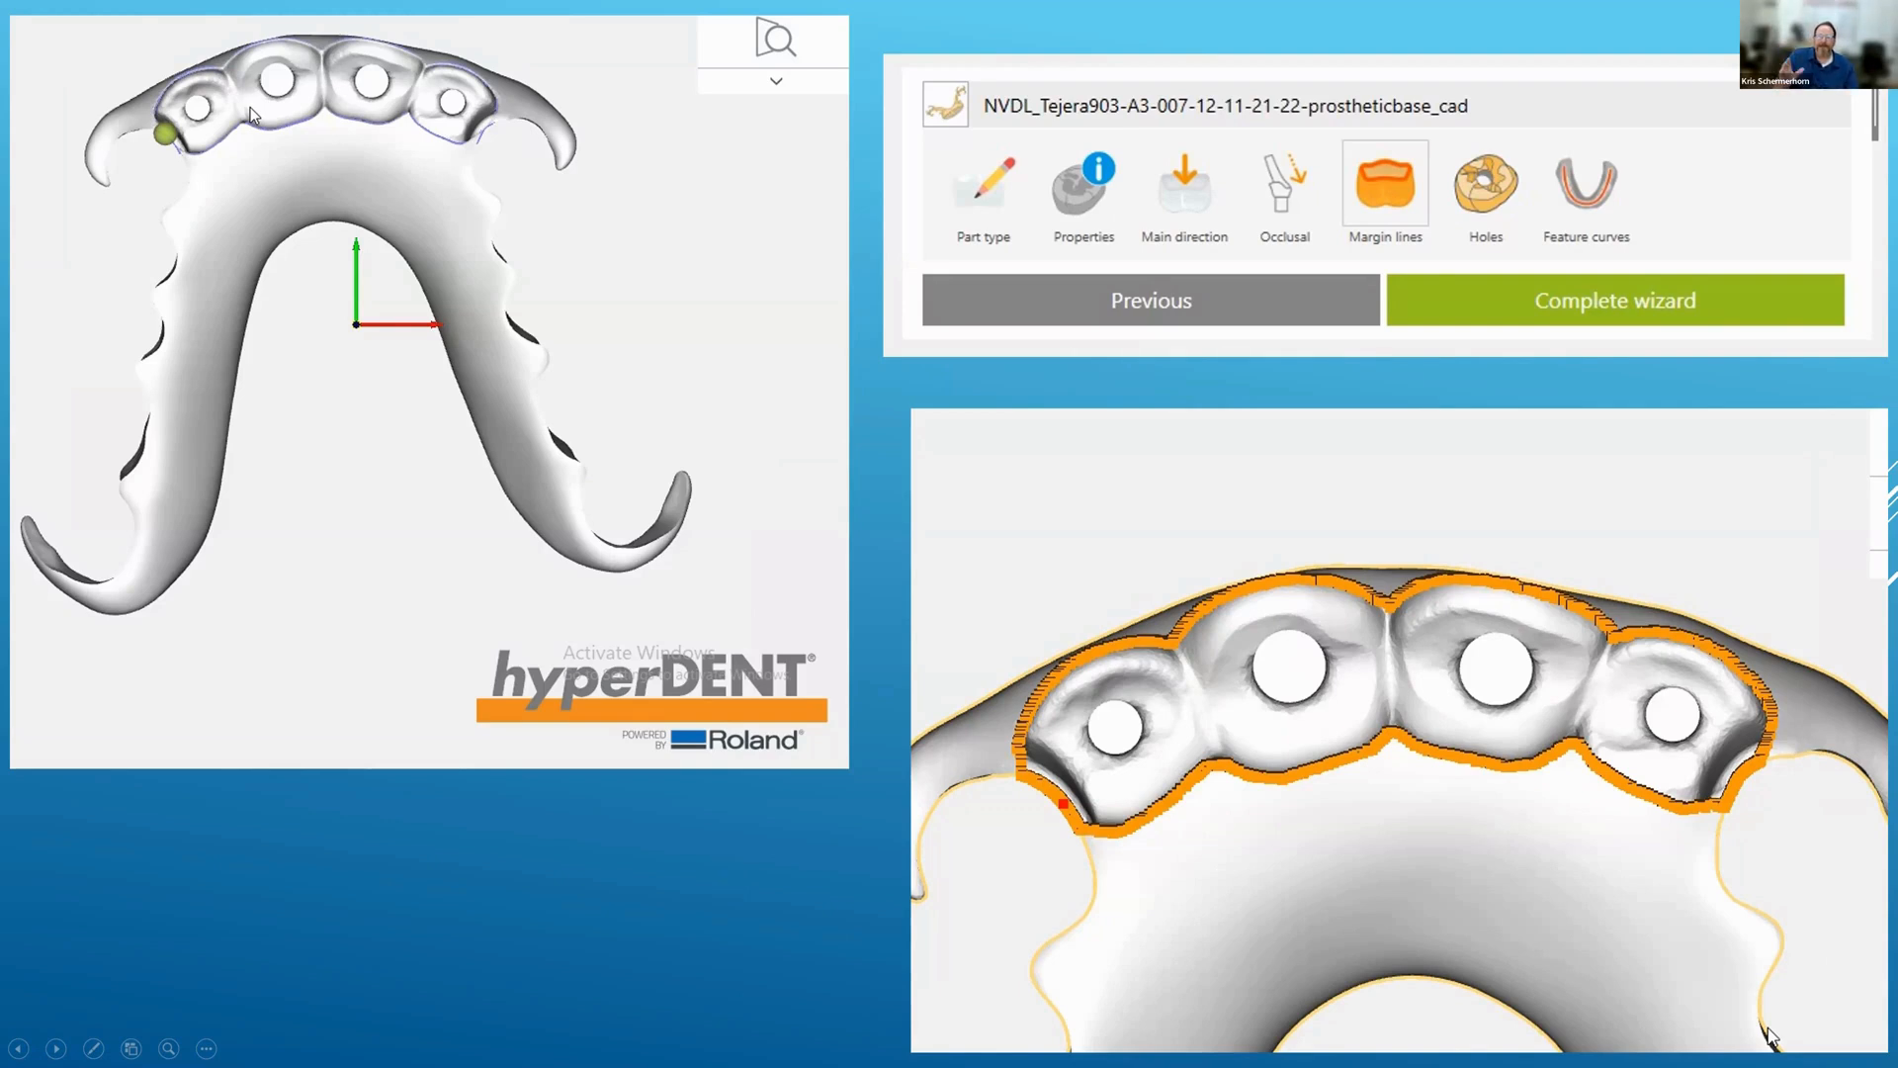
{"action": "left_click", "coordinate": [718, 857]}
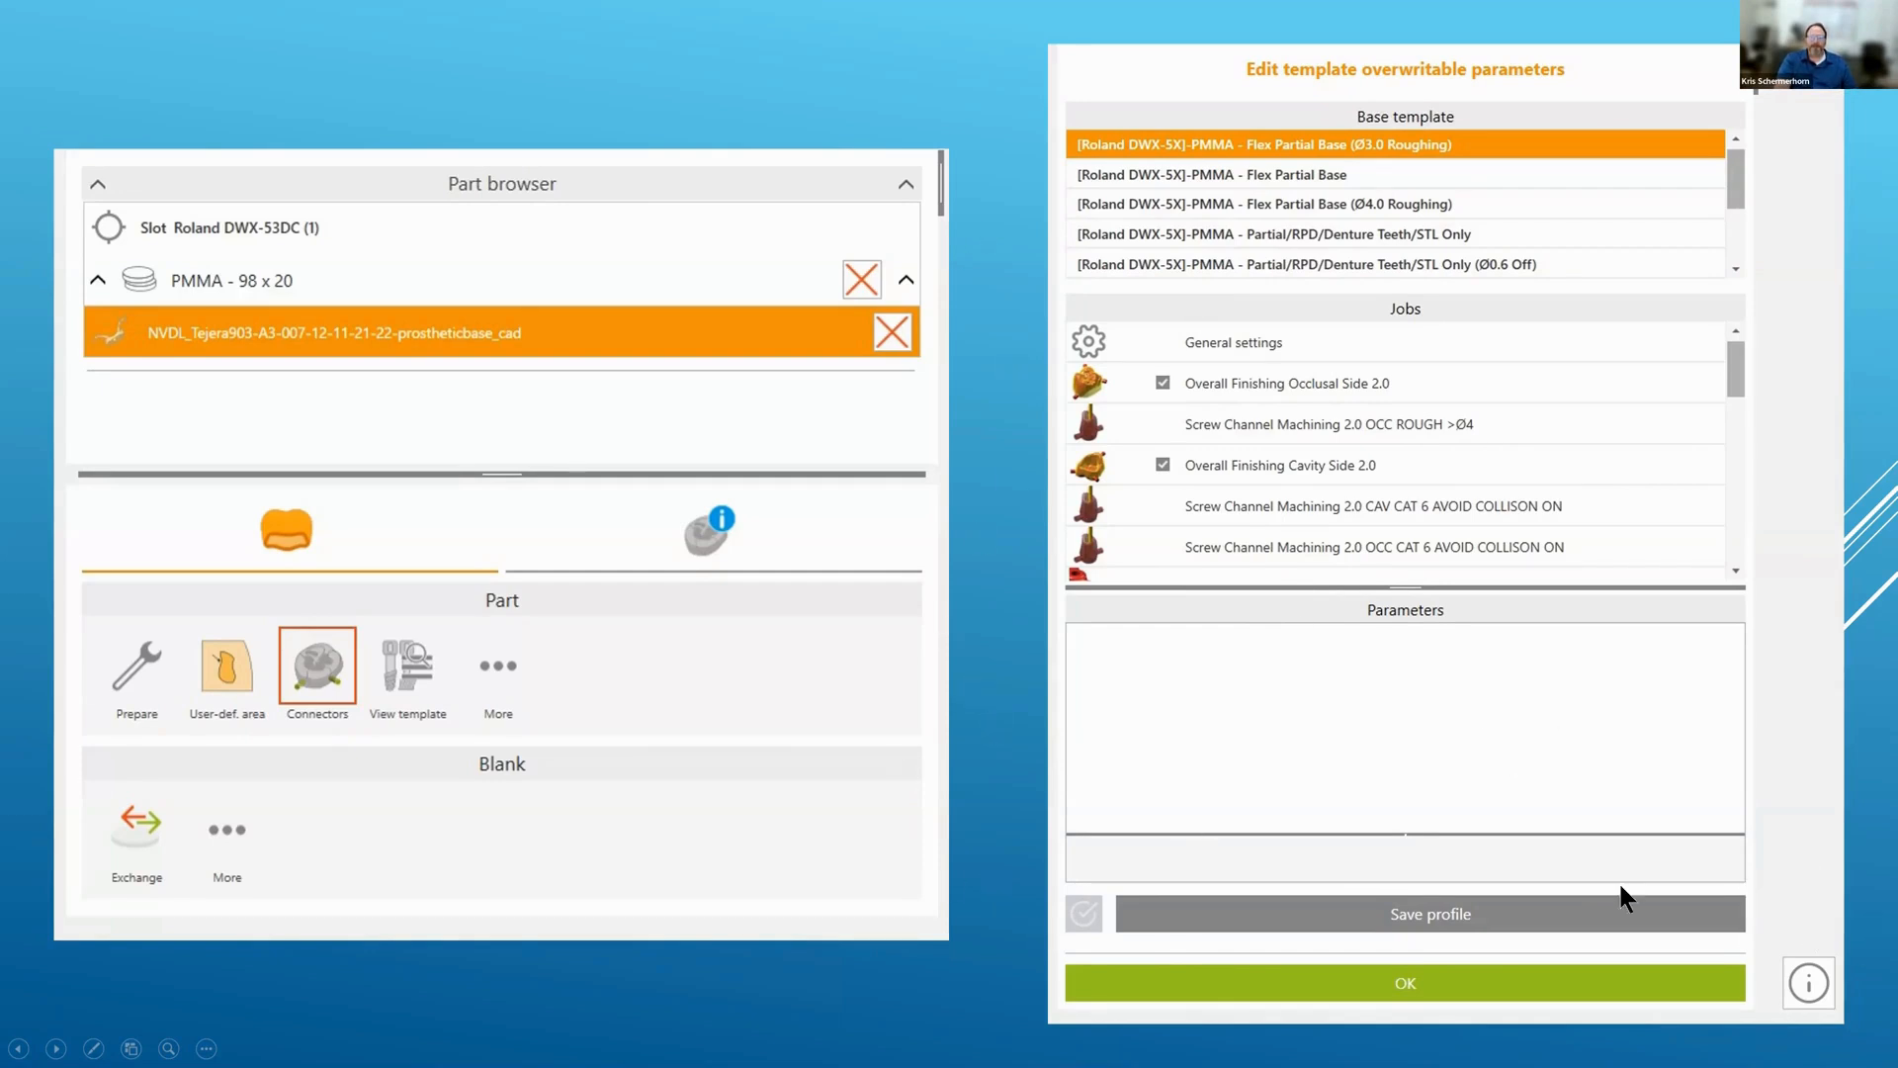
Step: Advance past the Draw user-defined area slide to the Set connectors slide with the PMMA - 75% Cut profile
{"action": "left_click", "coordinate": [1007, 924]}
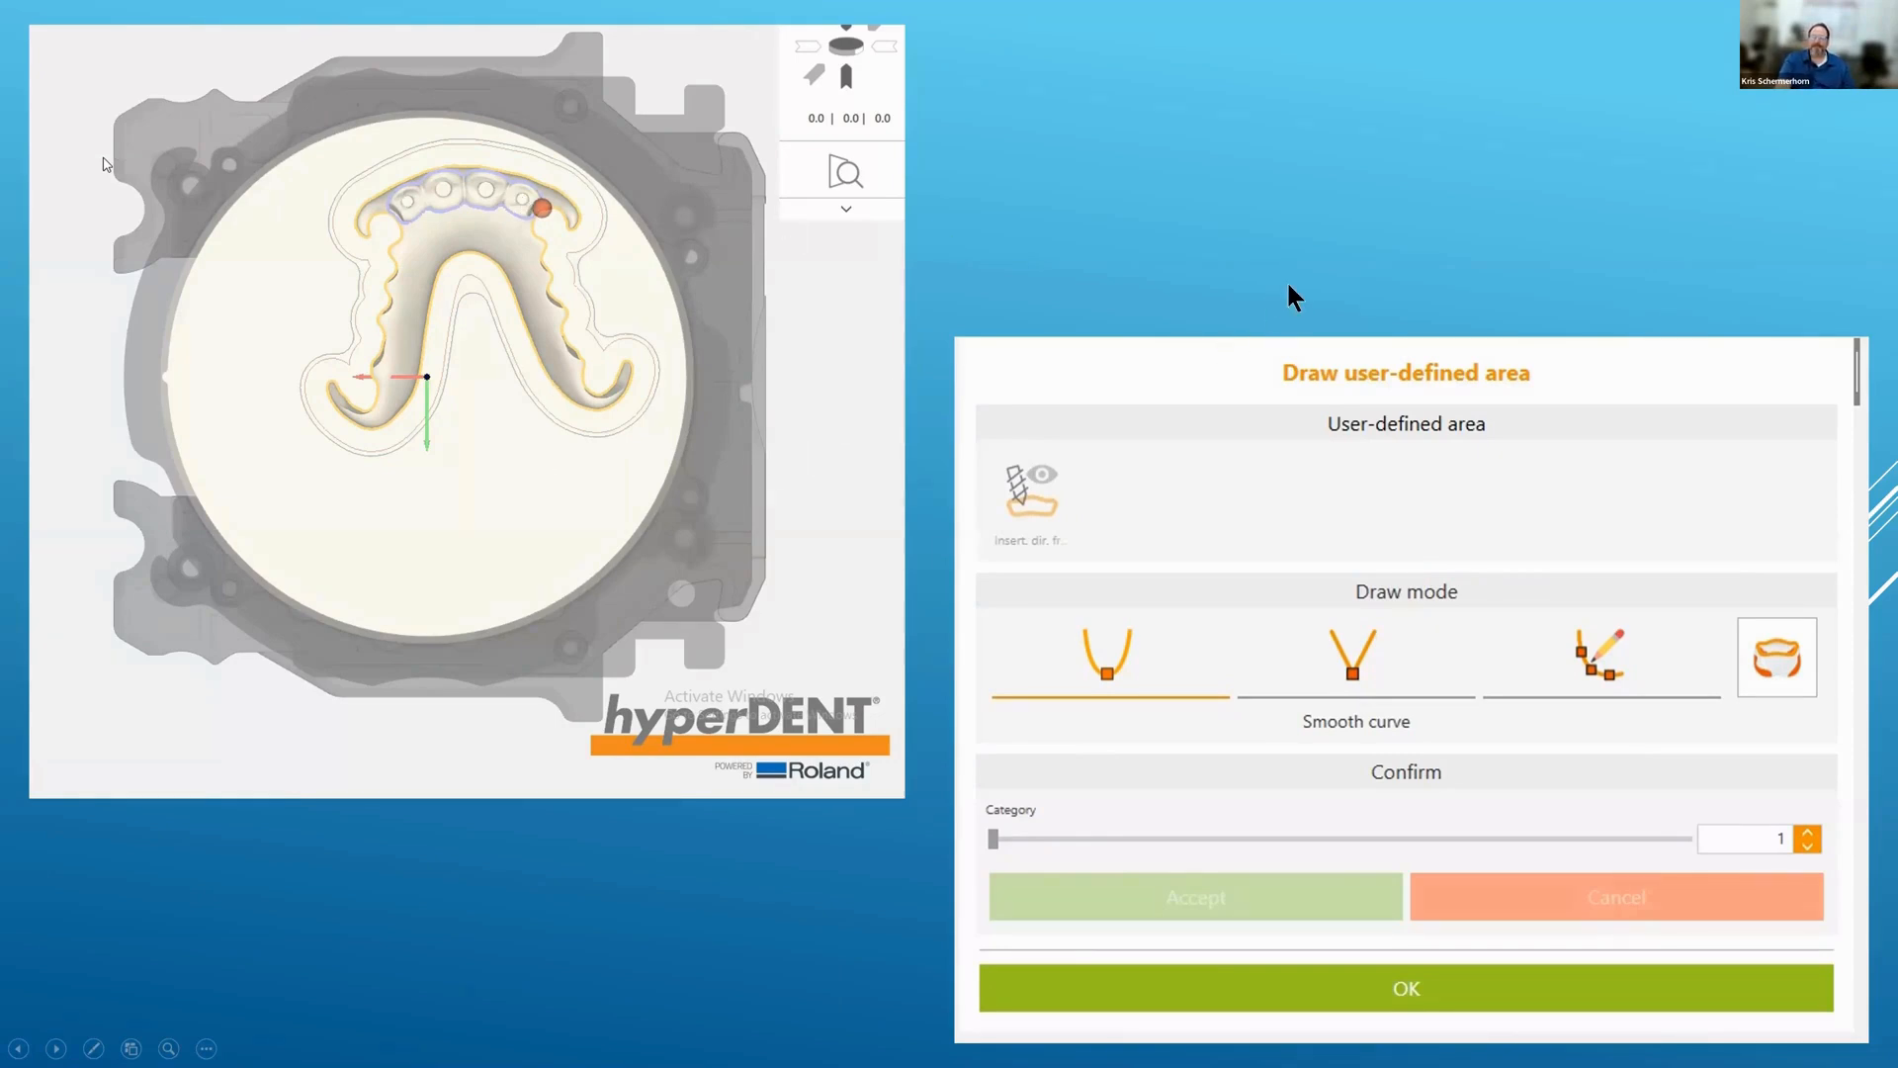
{"action": "left_click", "coordinate": [921, 461]}
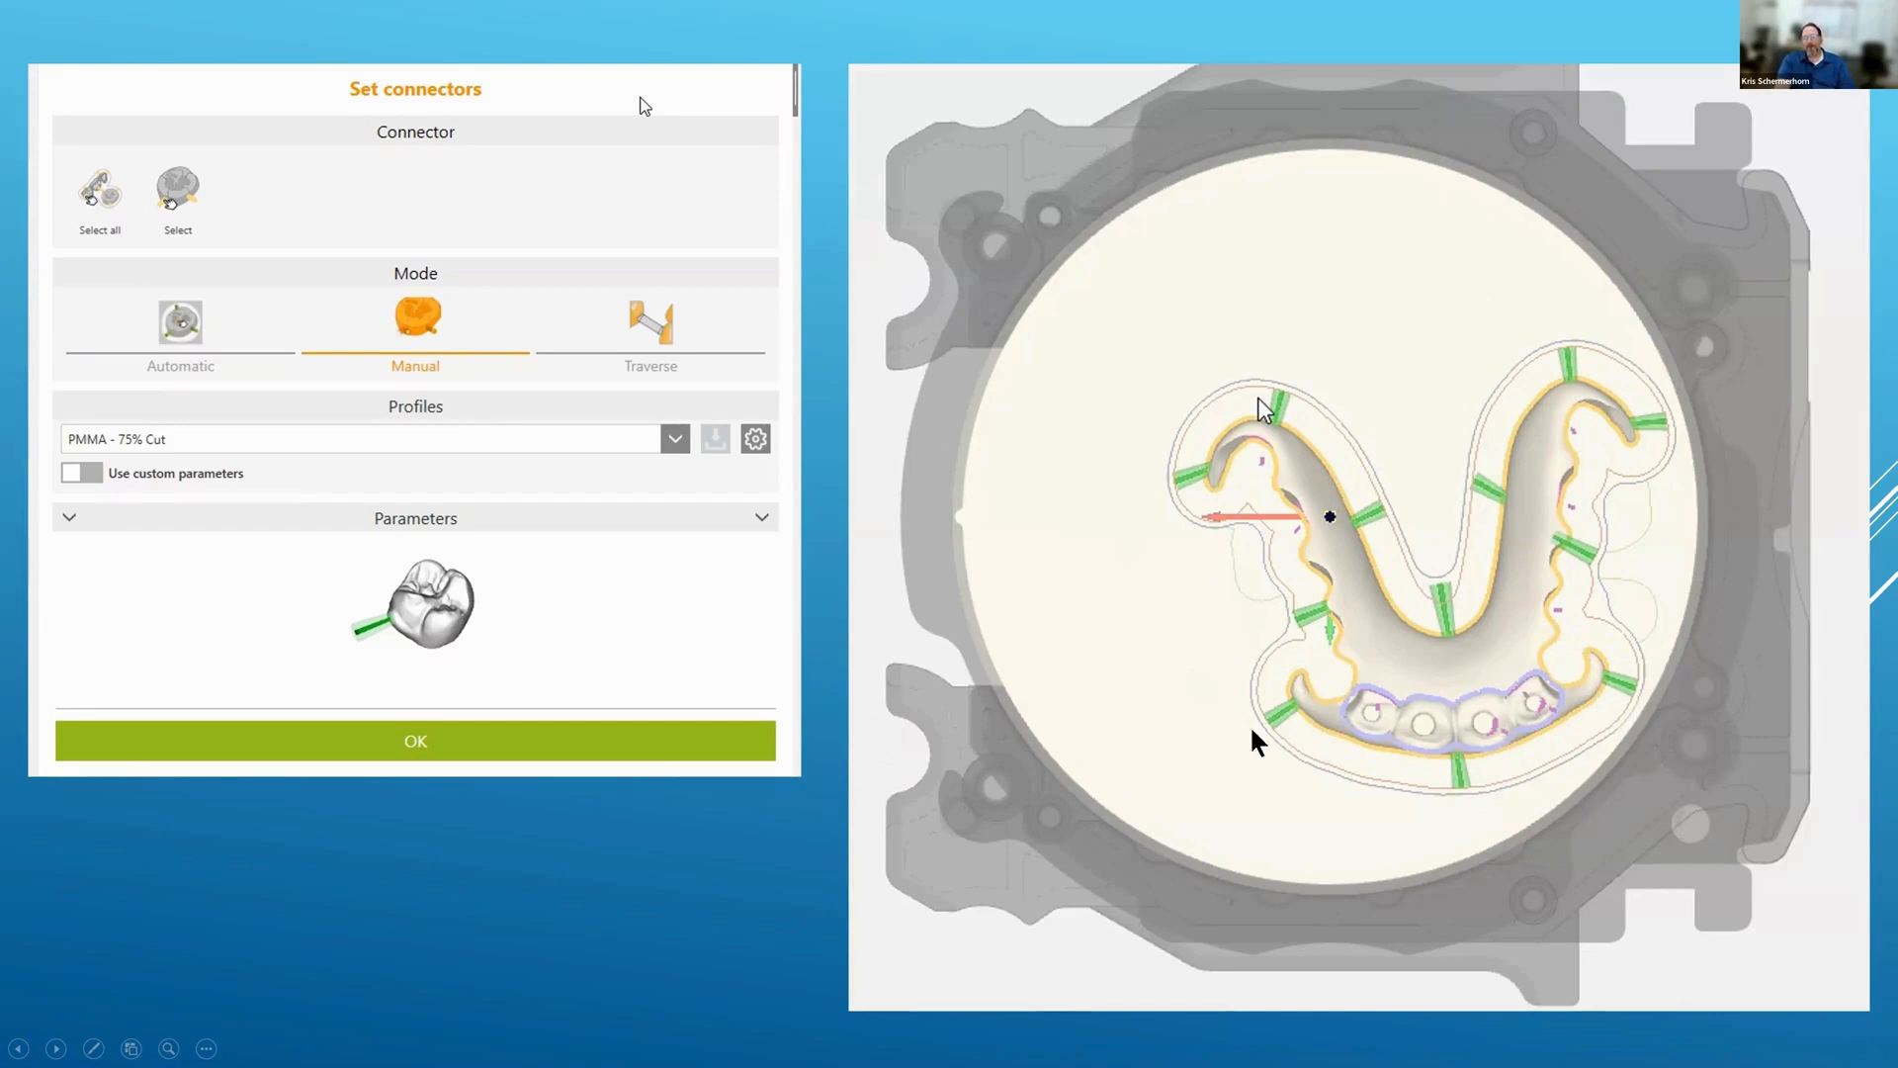
Step: Show the calculation output slide, then revisit the Set connectors and user-defined area slides
{"action": "left_click", "coordinate": [744, 874]}
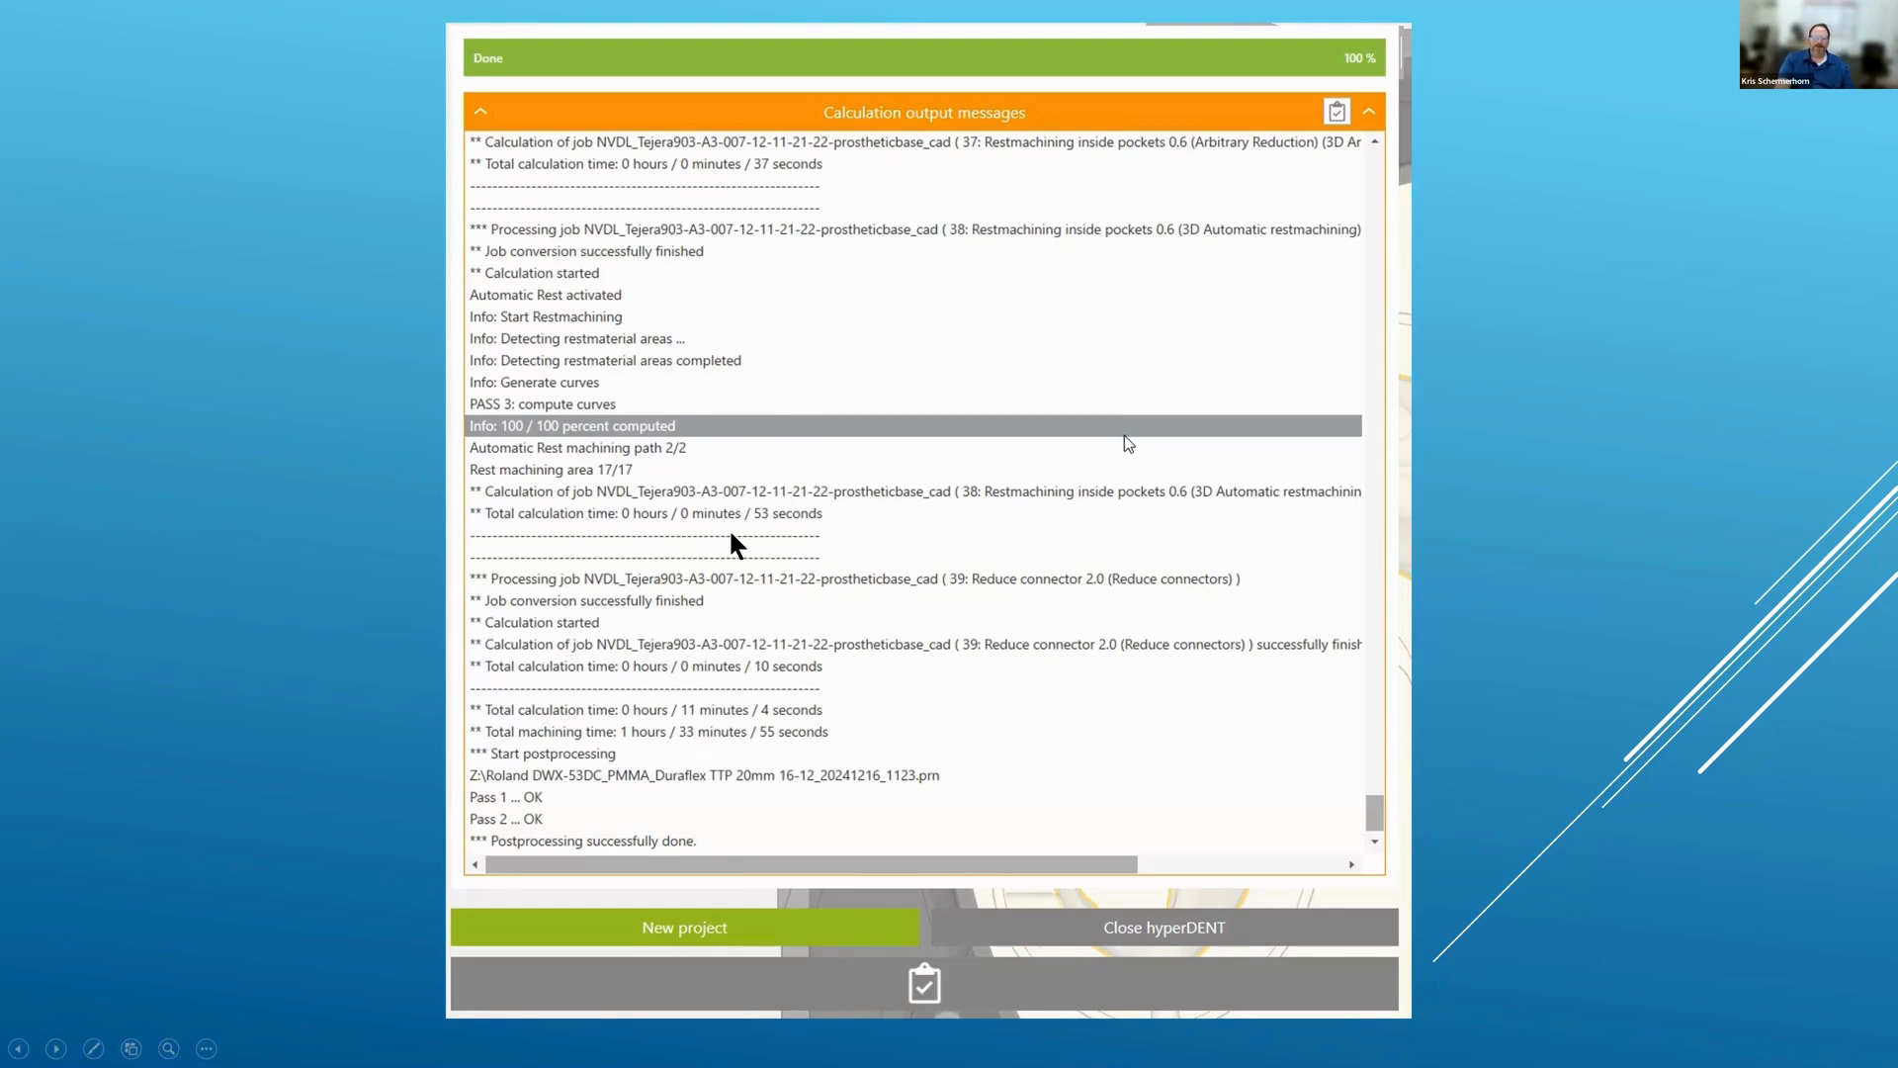
{"action": "left_click", "coordinate": [801, 555]}
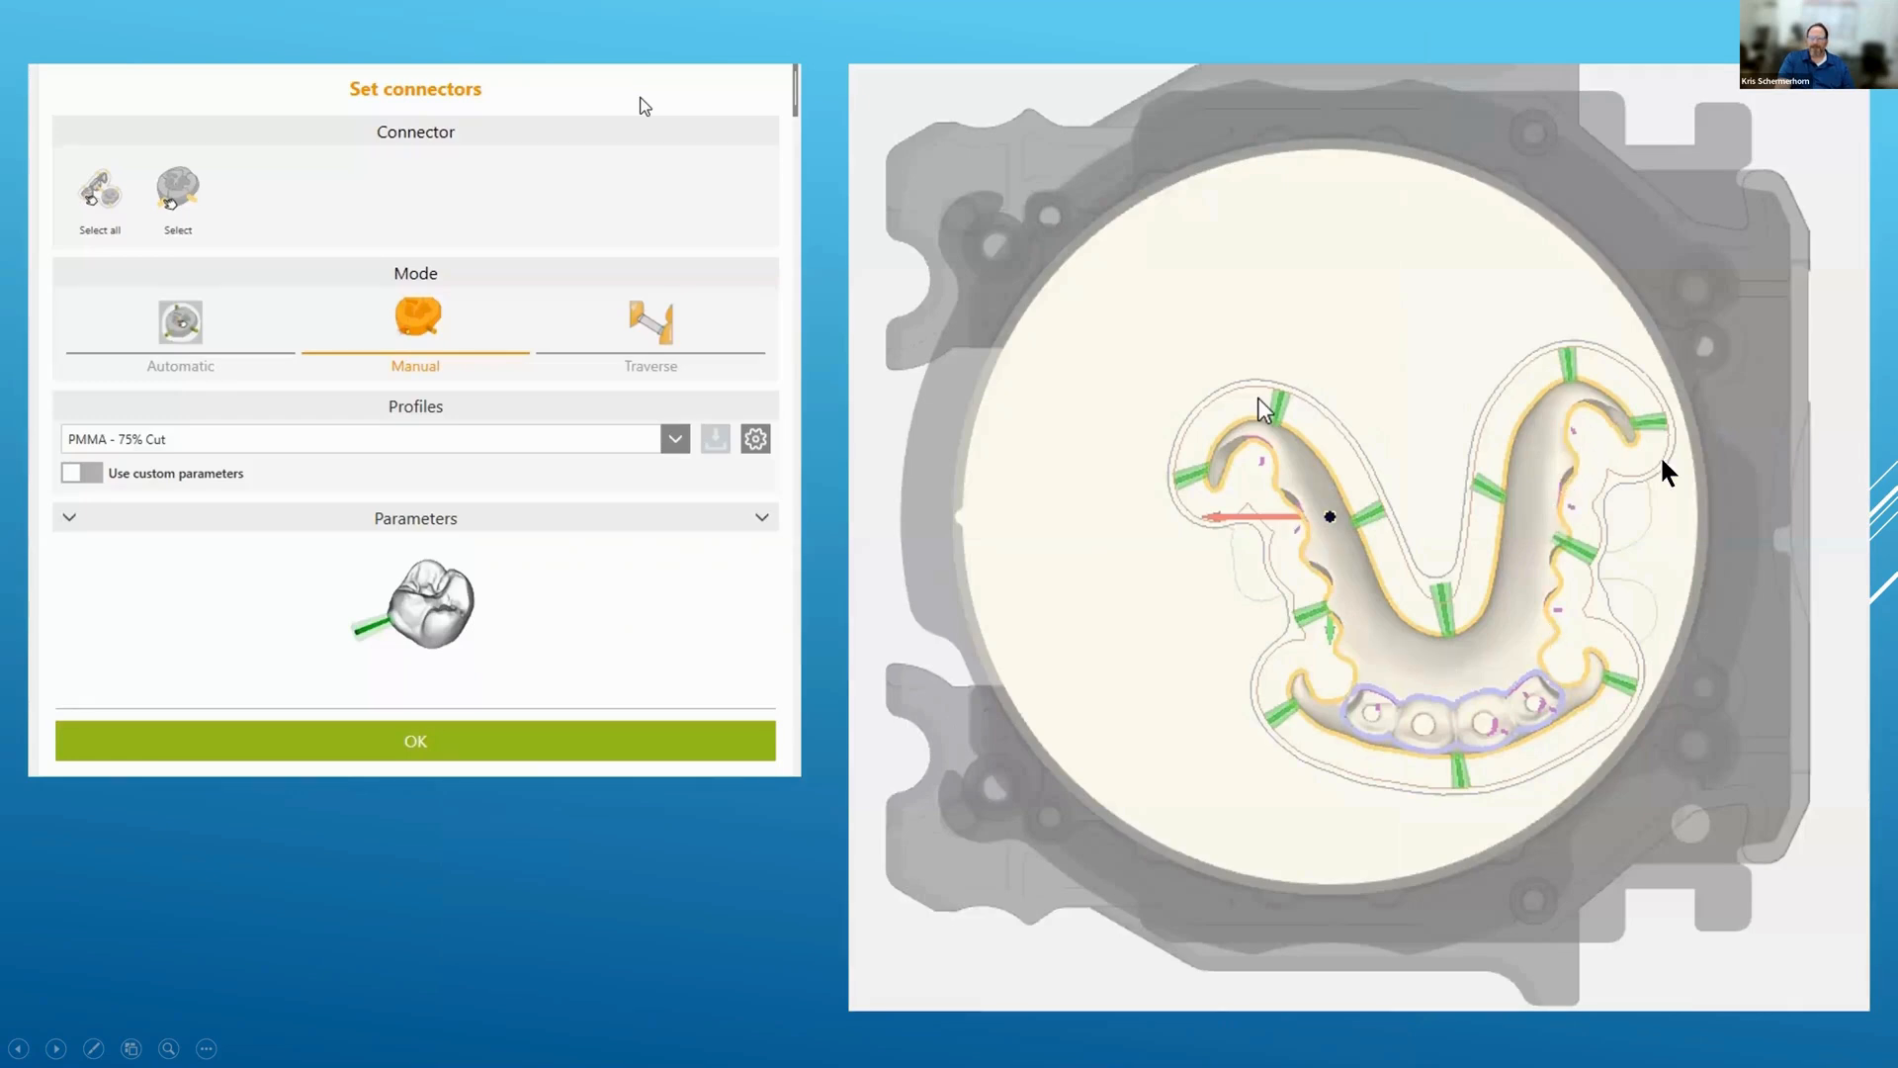
{"action": "key", "text": "Left"}
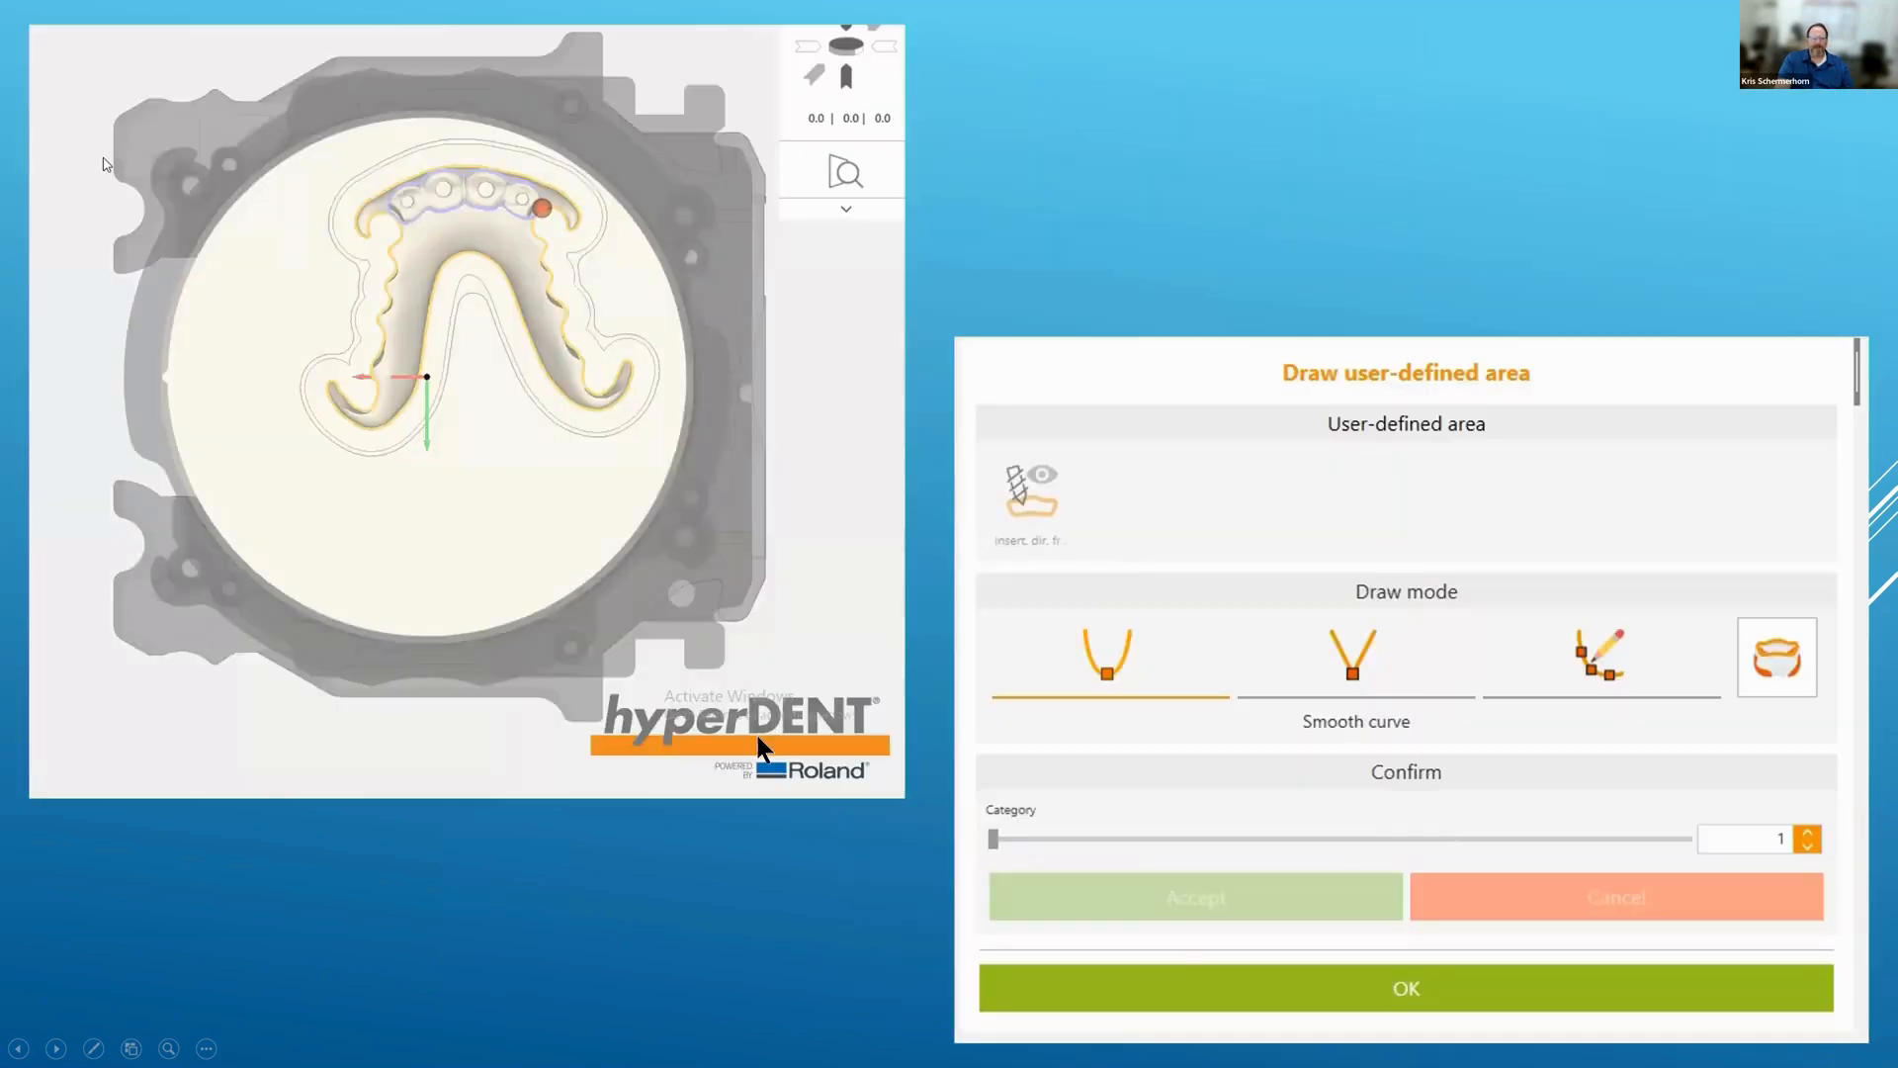
{"action": "key", "text": "Right"}
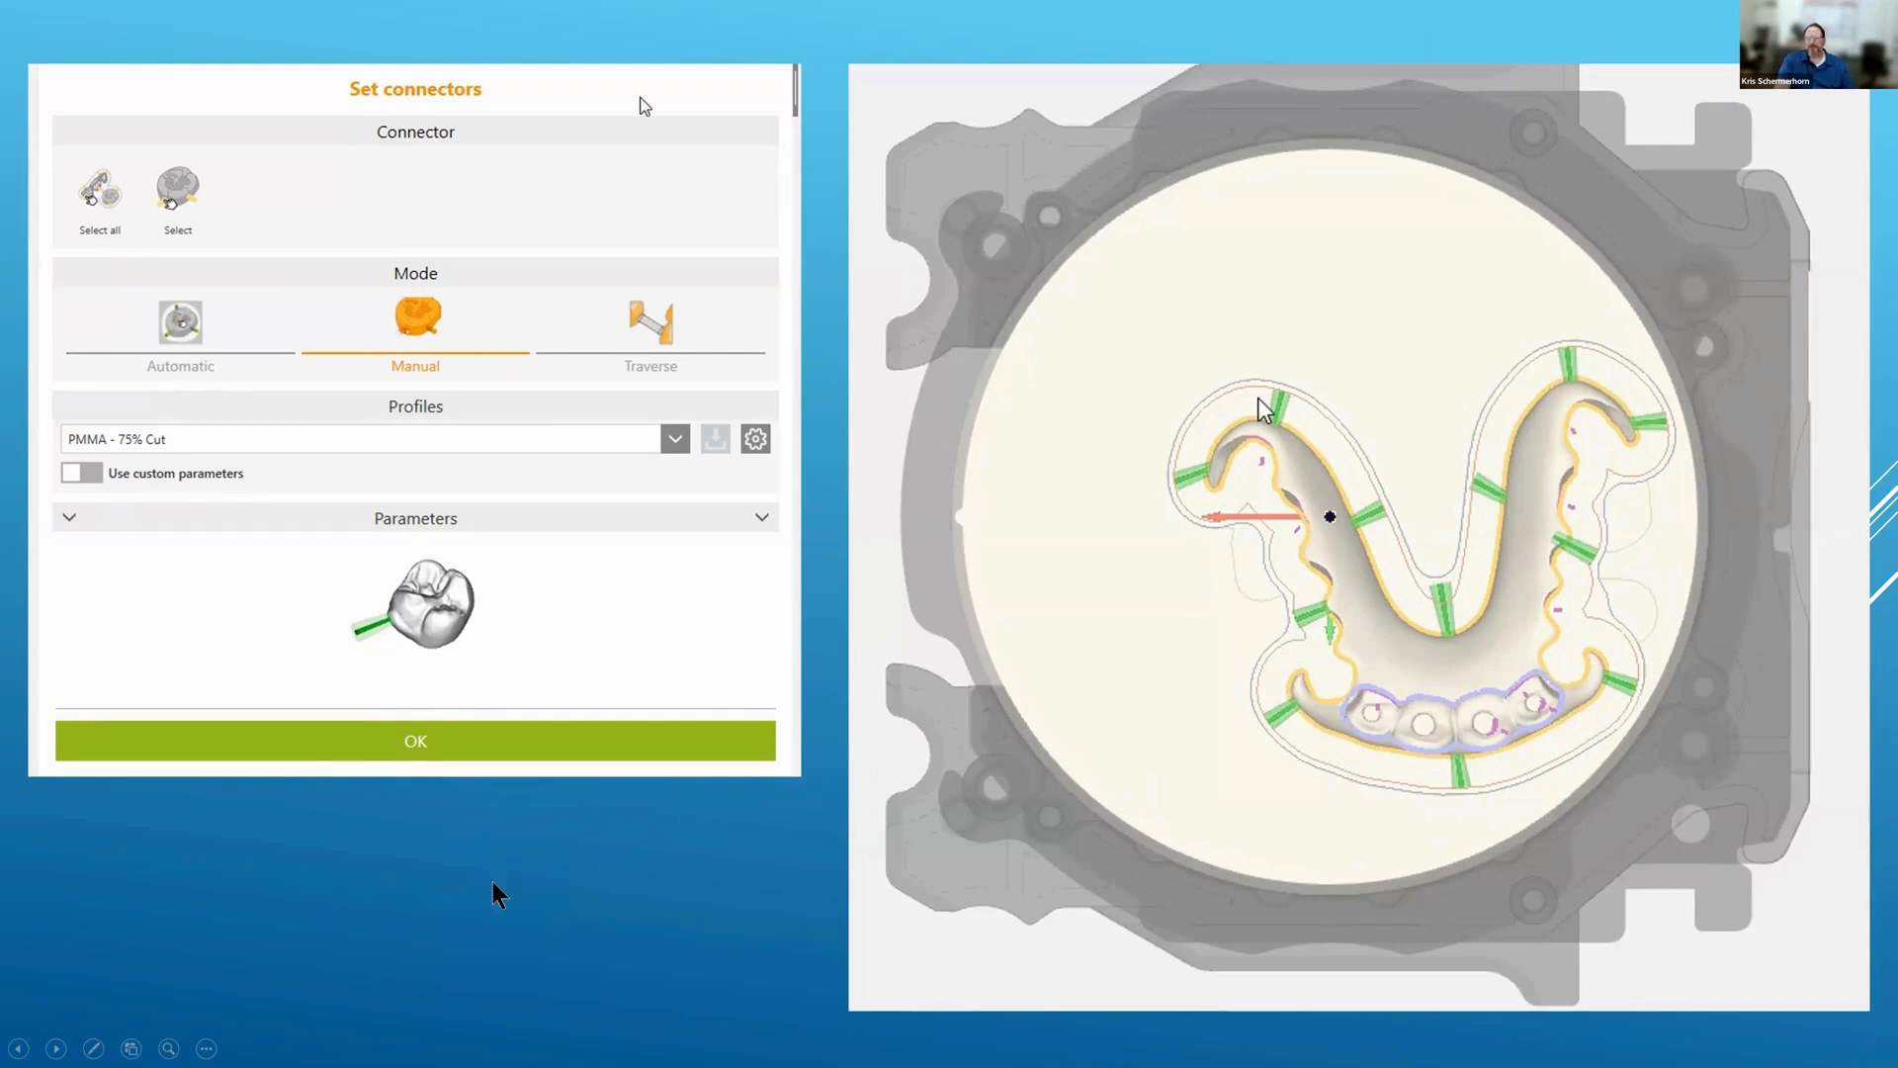
Step: Advance through the calculation output and MILL BOX slides to the Denture for Bonded Teeth settings slide
{"action": "left_click", "coordinate": [437, 878]}
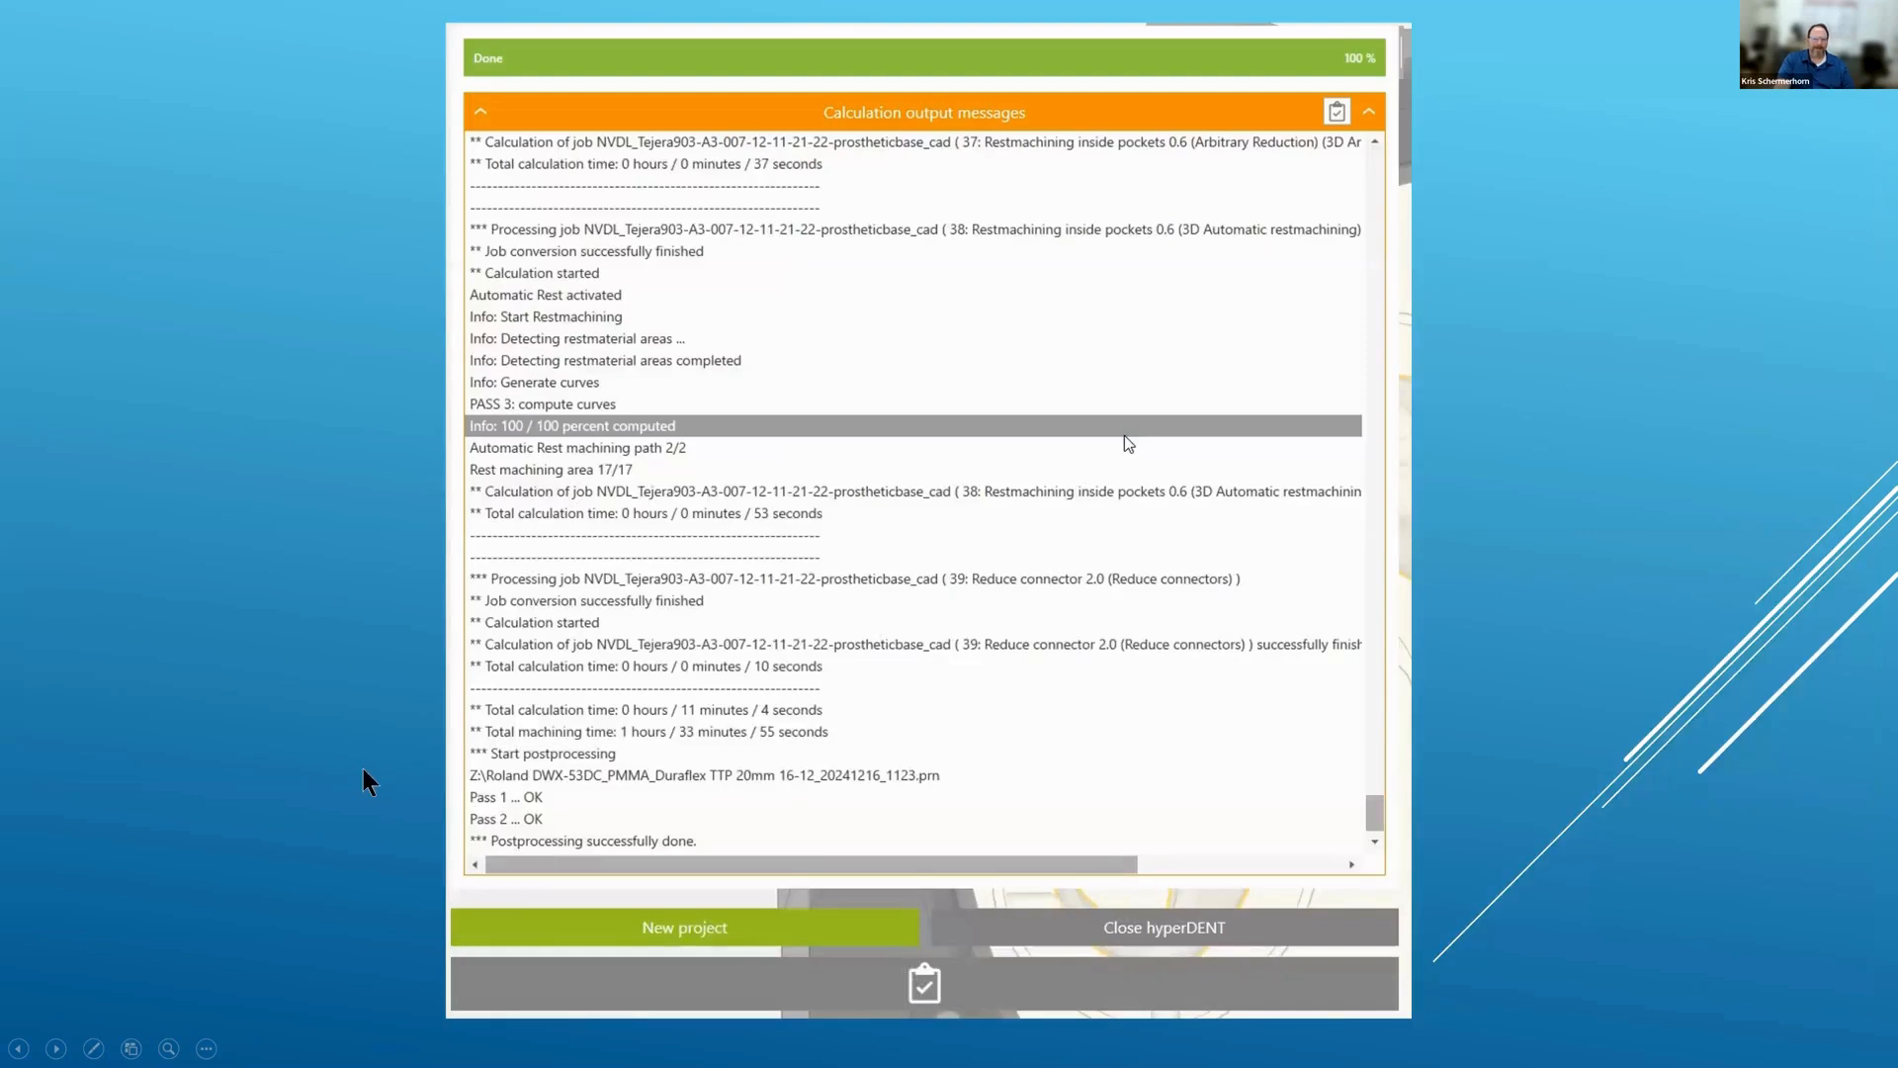
{"action": "left_click", "coordinate": [364, 777]}
{"action": "left_click", "coordinate": [1193, 657]}
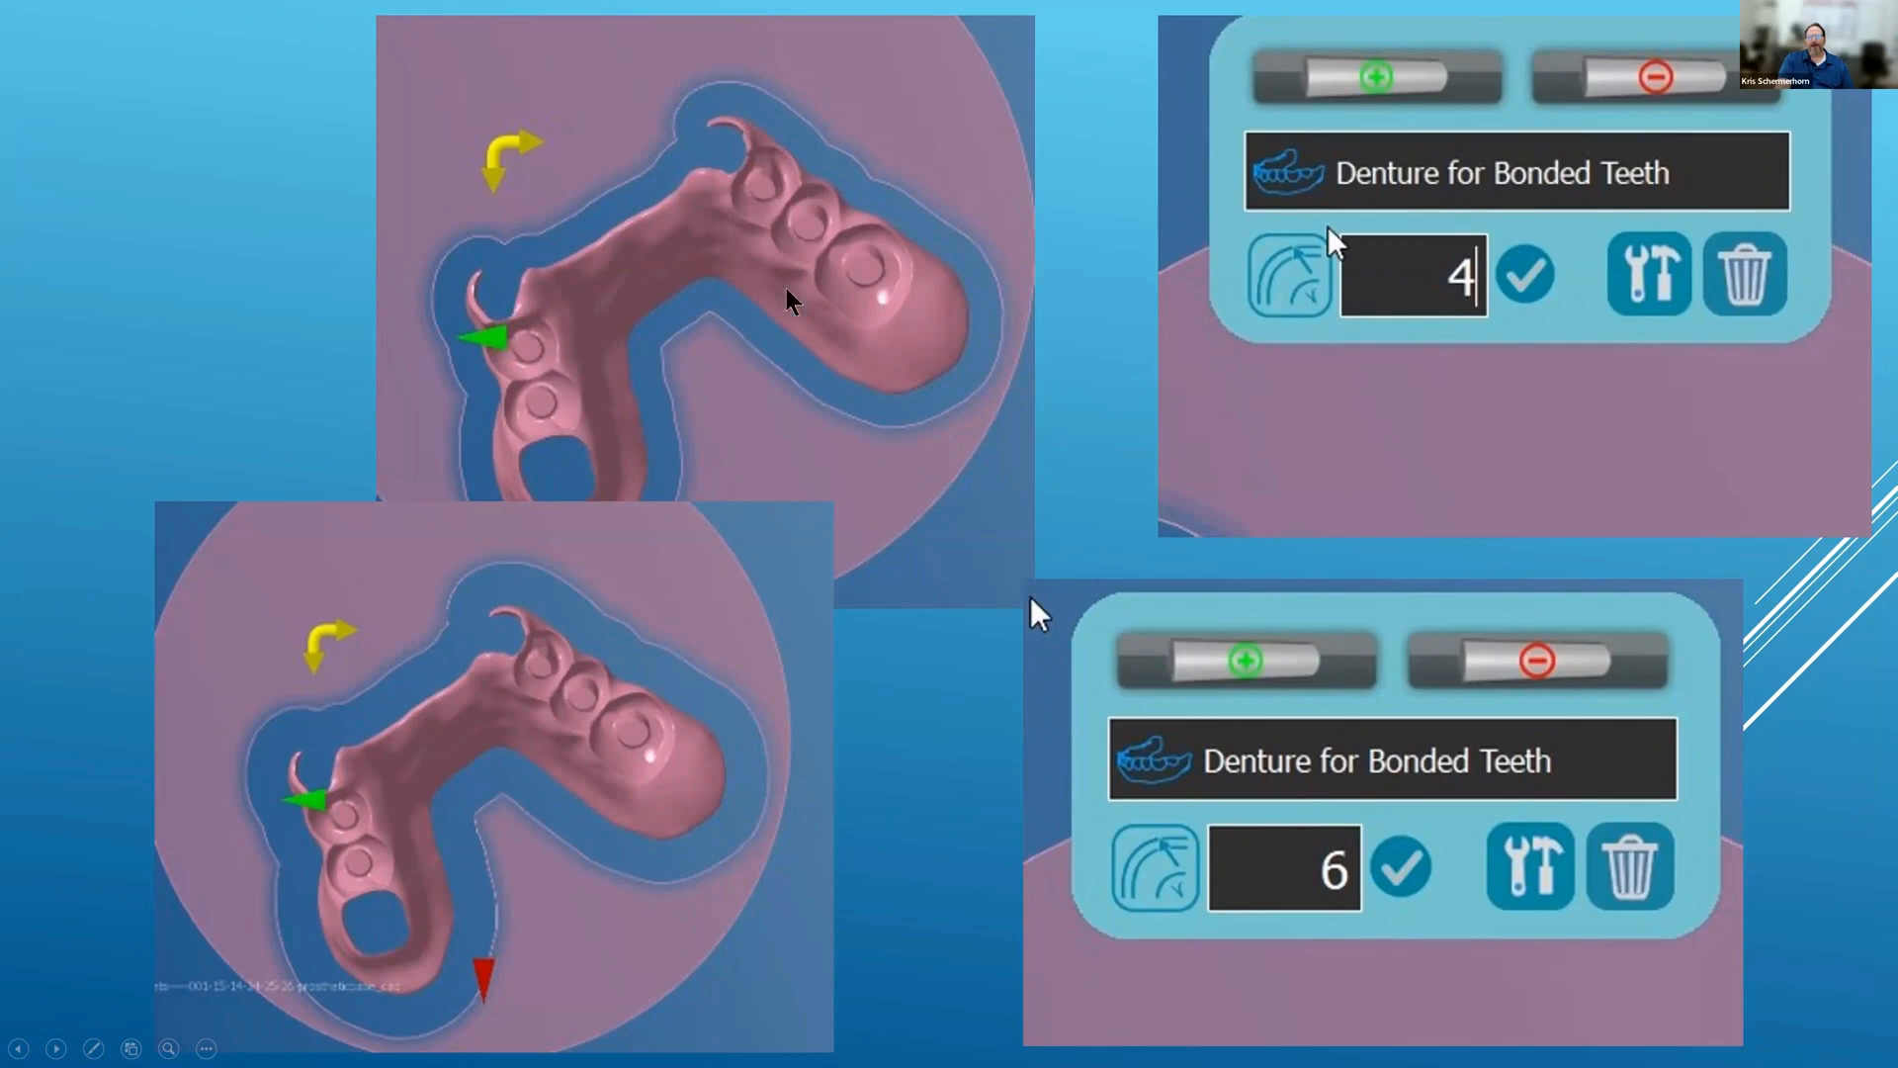
Step: Advance the slideshow from the Denture for Bonded Teeth comparison slide toward the Tools menu slide
{"action": "left_click", "coordinate": [780, 479]}
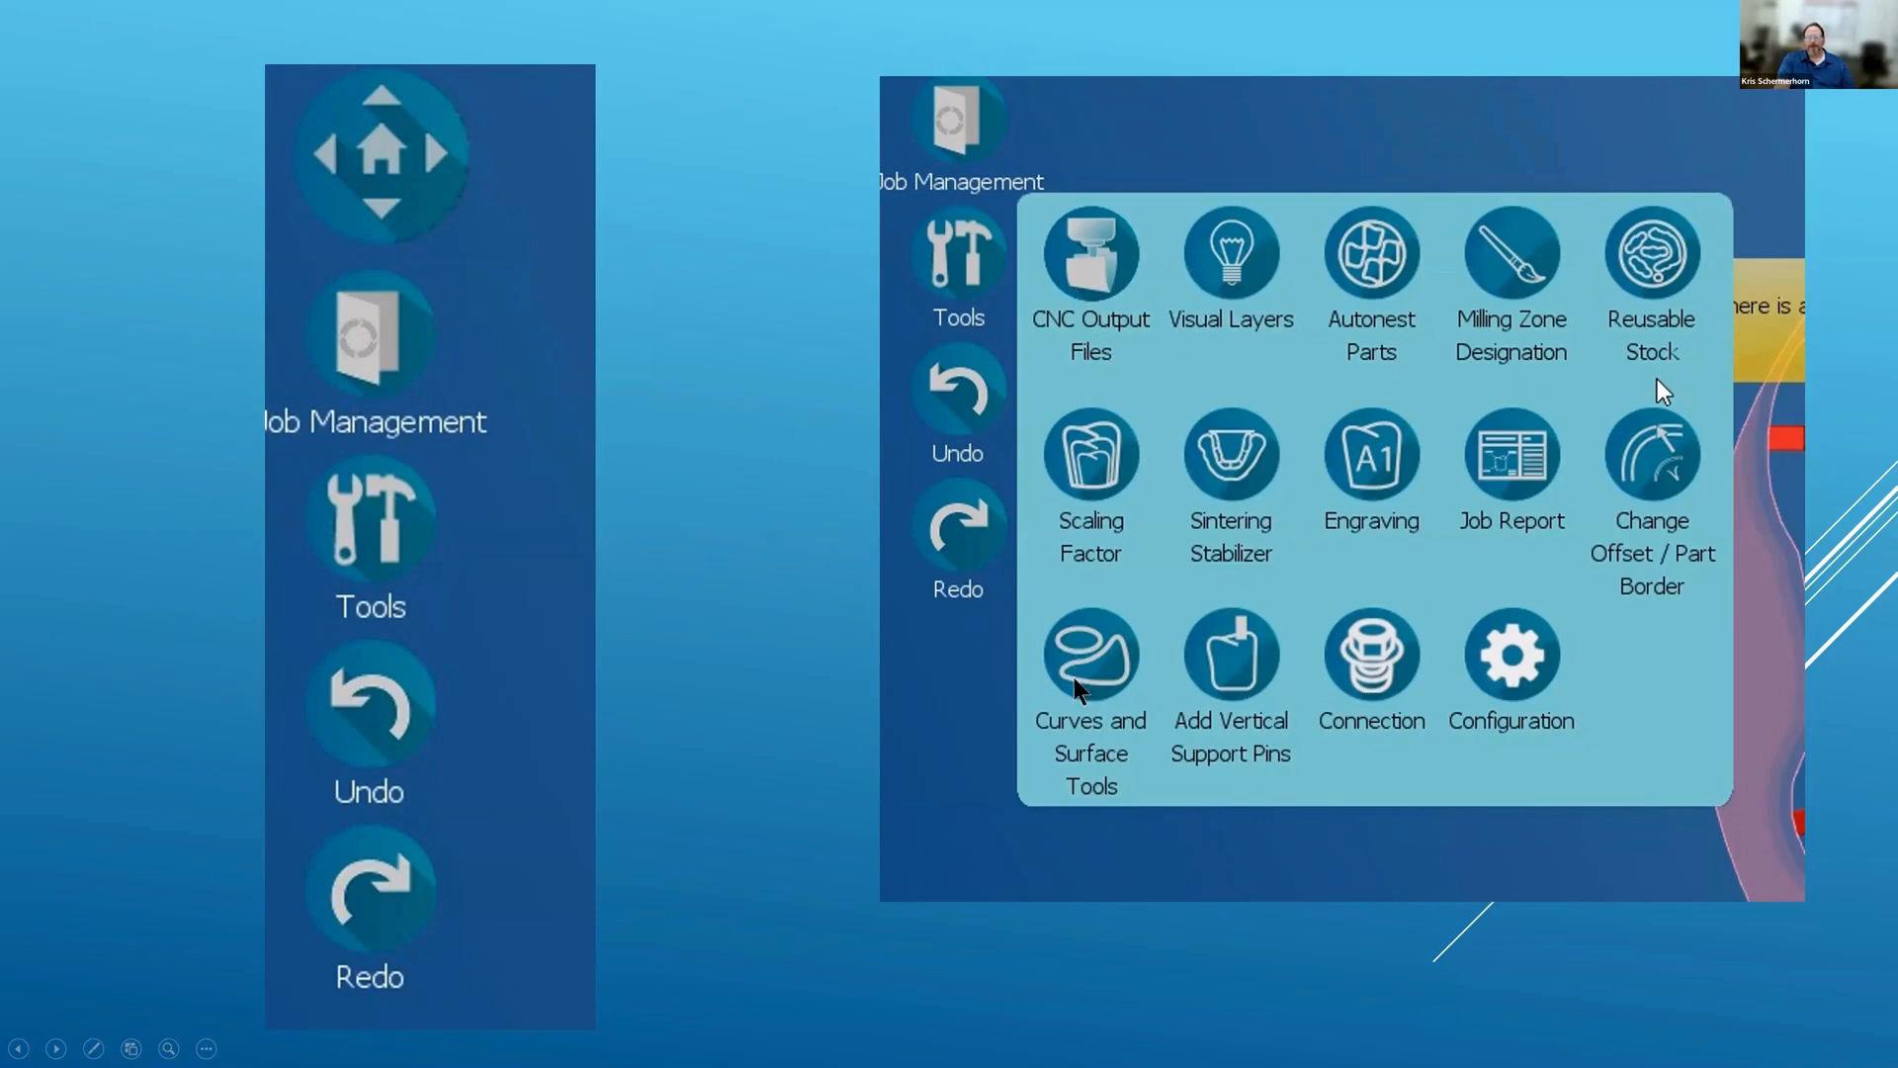
Step: Step through the toolbar, Manual Margin Line and tilt-angle slides, back once, then on to the milling disc slide
{"action": "left_click", "coordinate": [775, 460]}
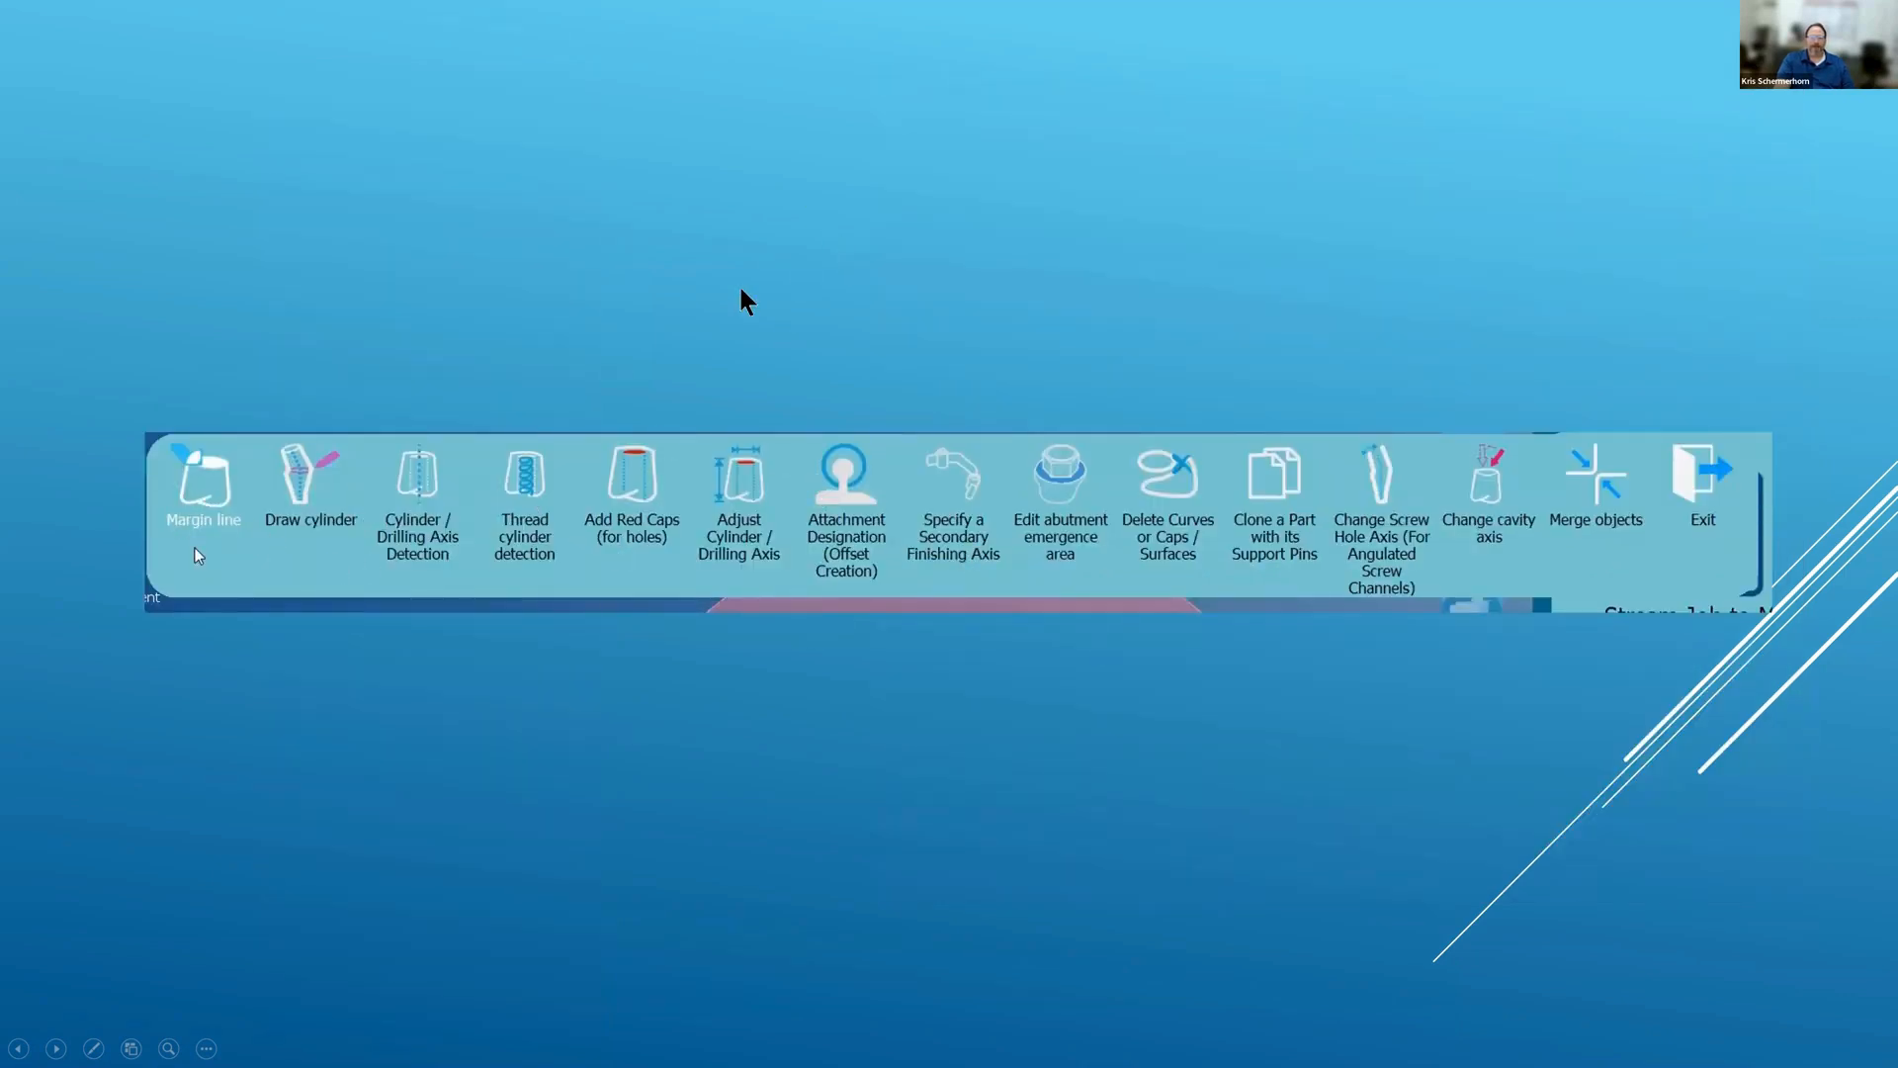
{"action": "left_click", "coordinate": [816, 323]}
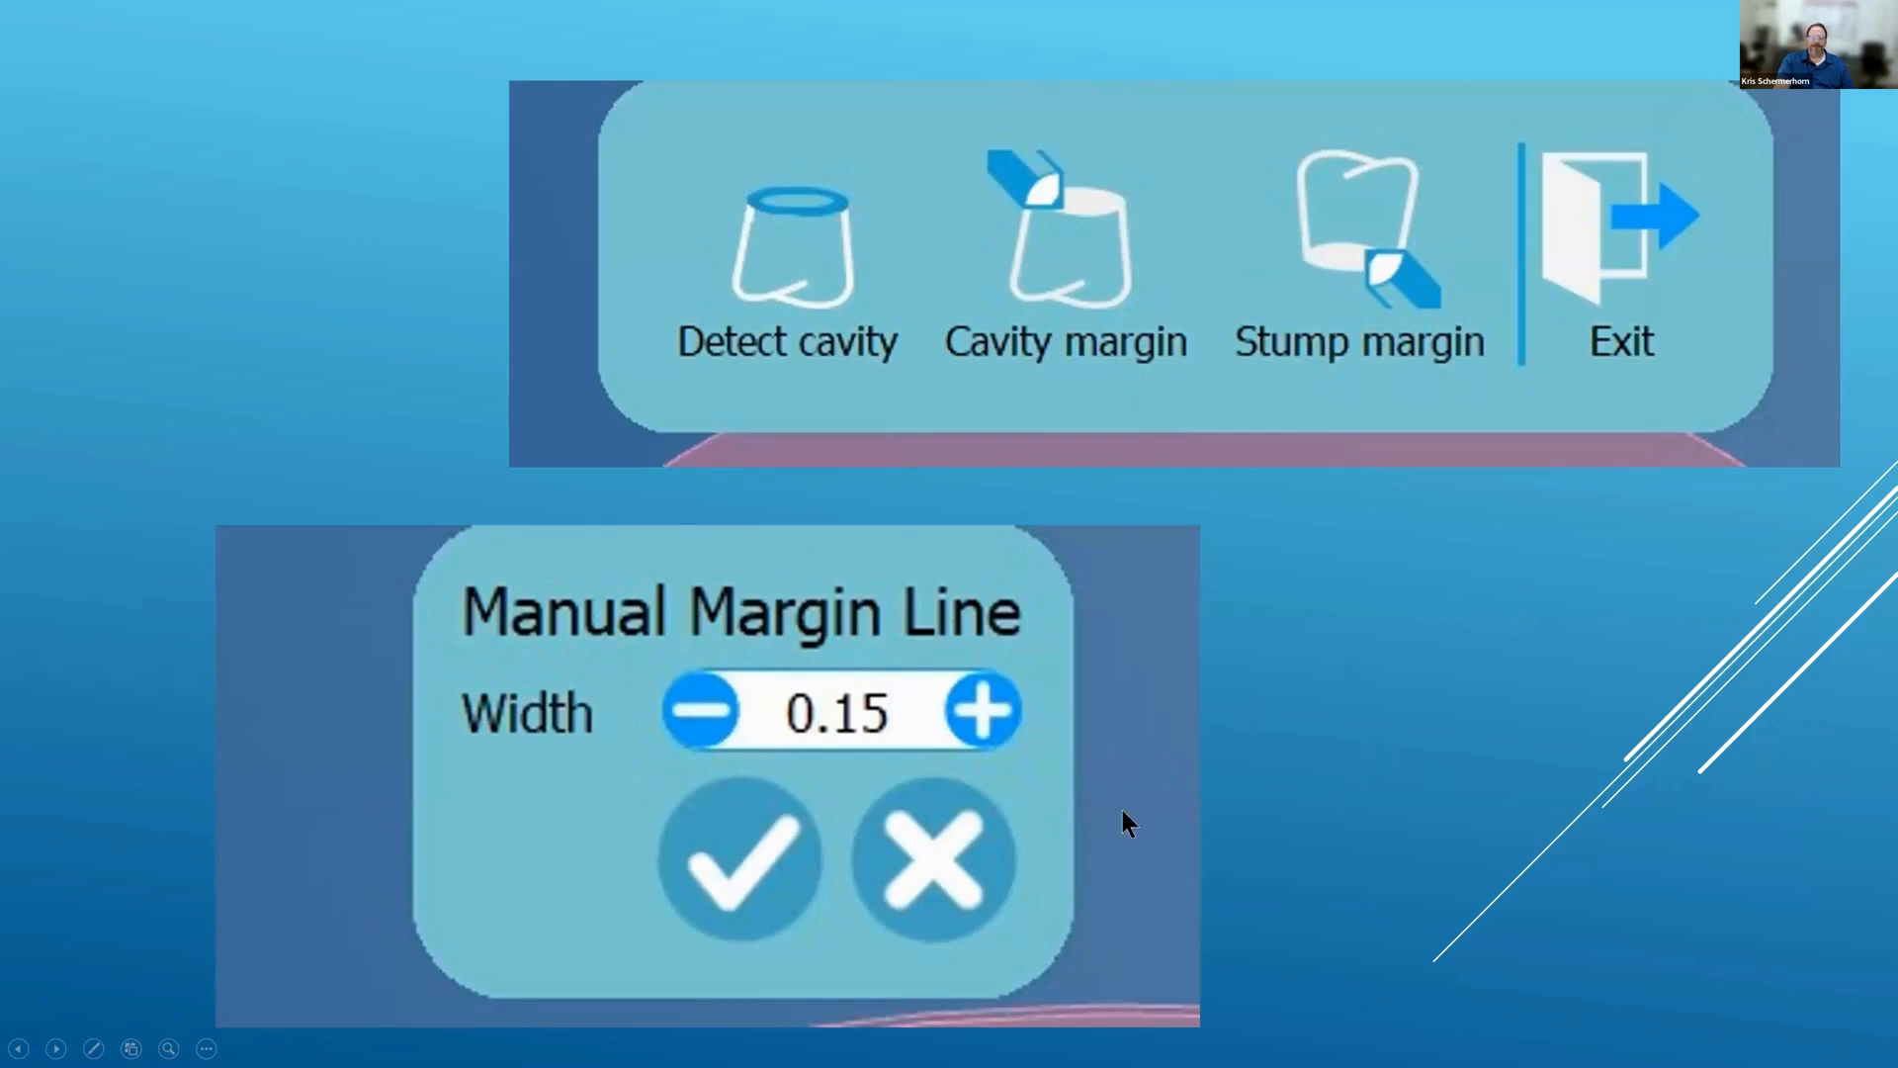
{"action": "left_click", "coordinate": [1390, 636]}
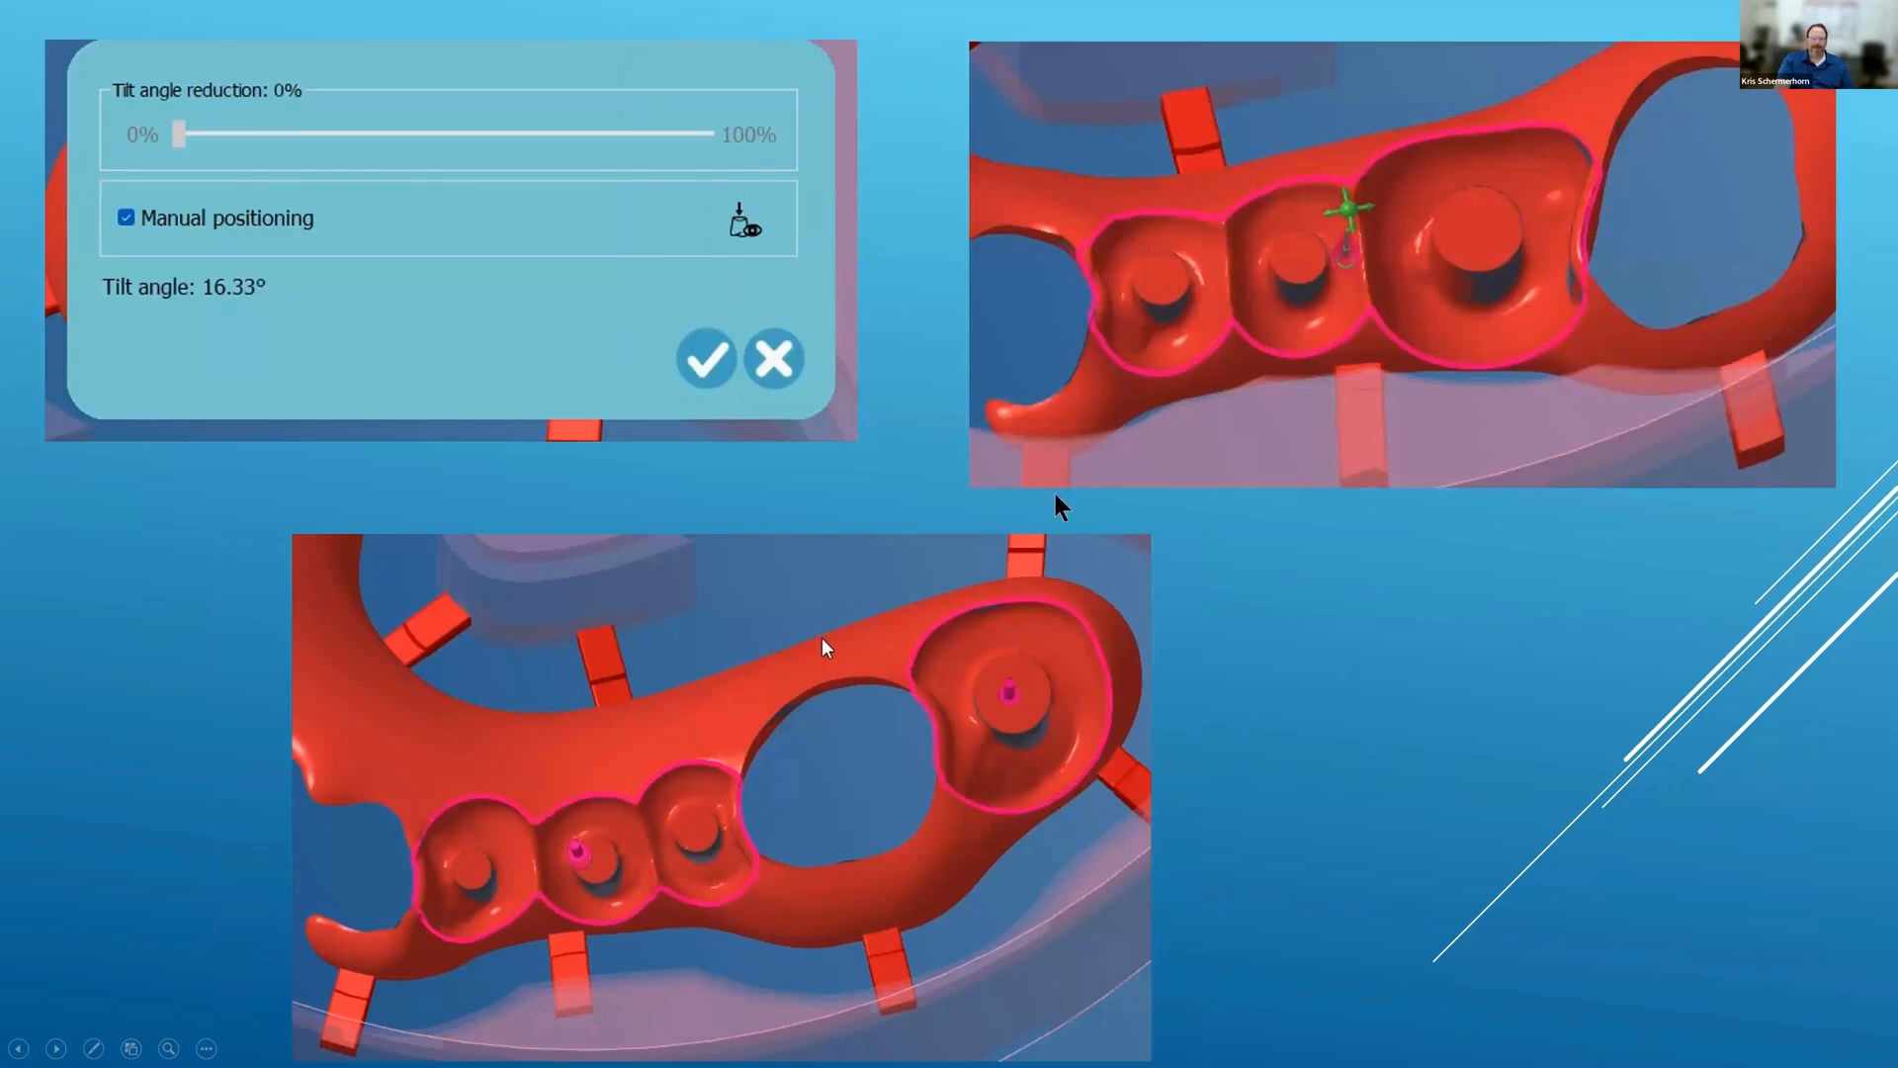
{"action": "left_click", "coordinate": [287, 609]}
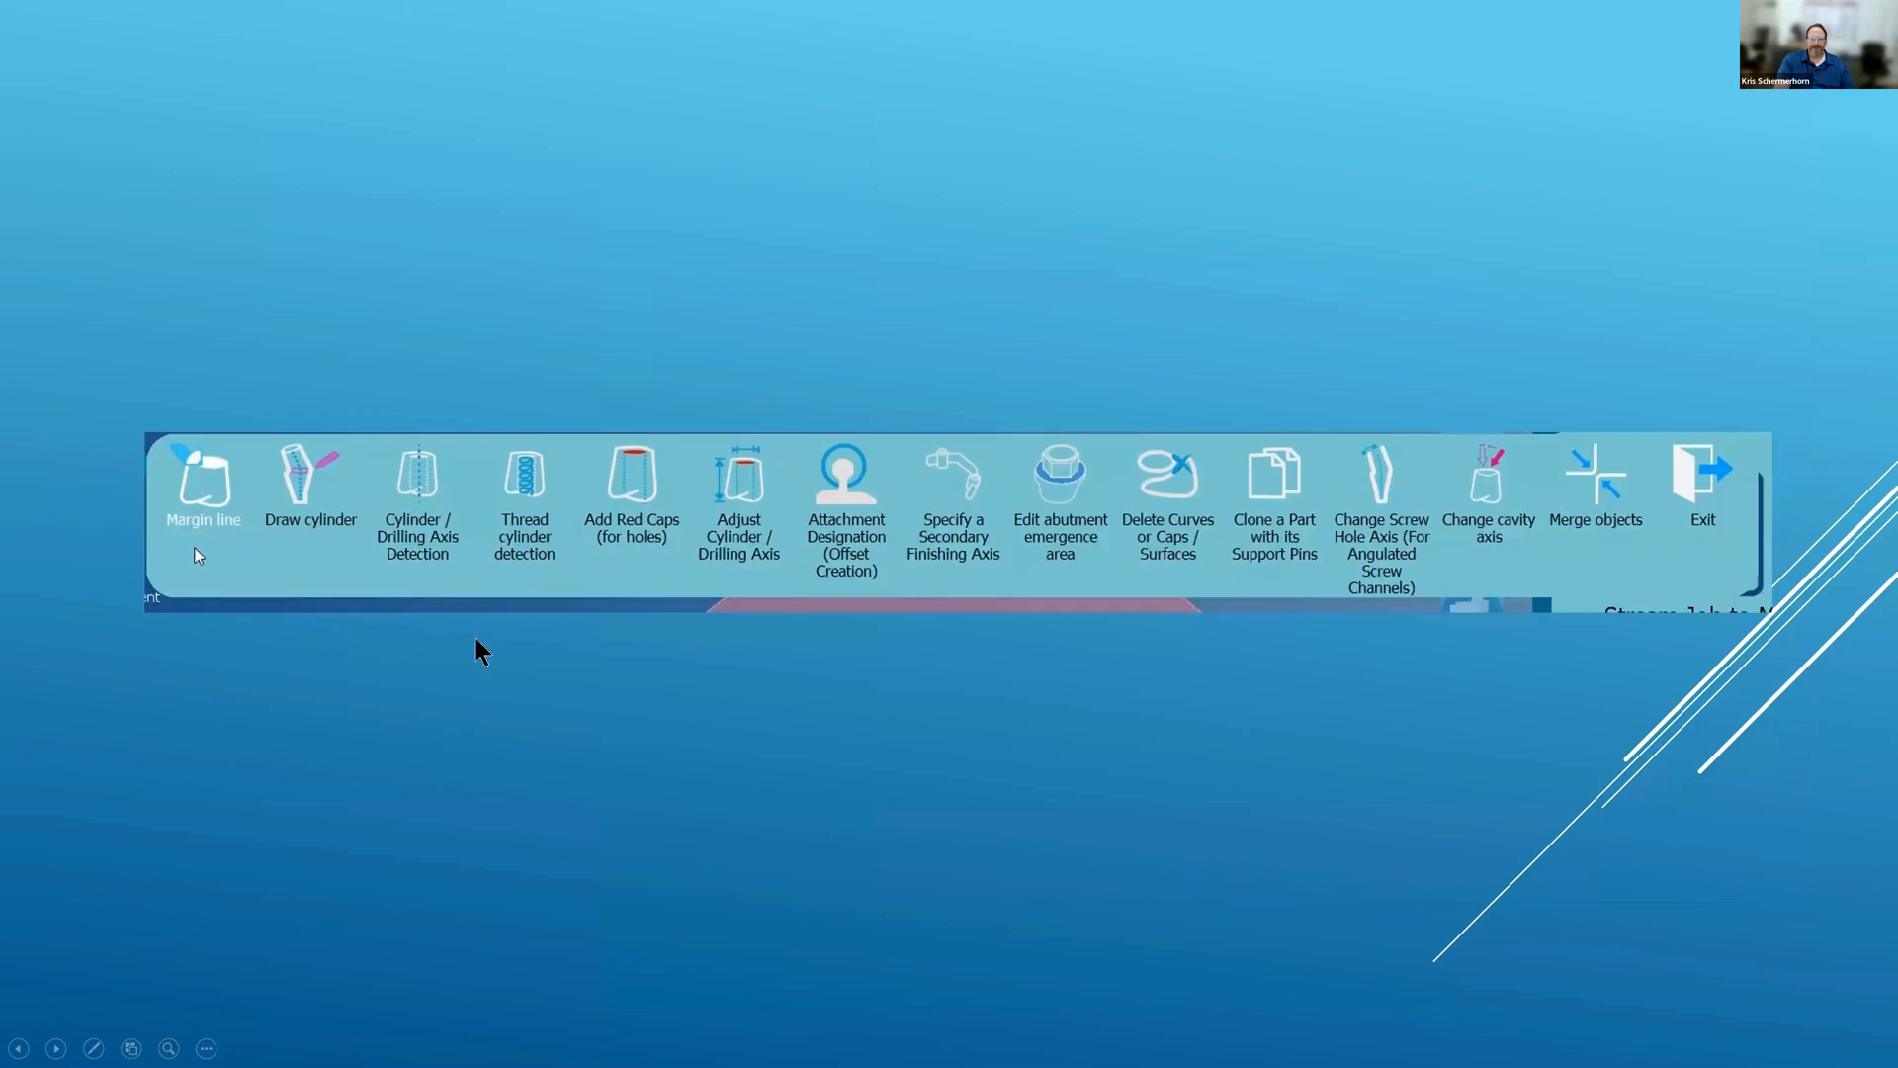
{"action": "left_click", "coordinate": [619, 198]}
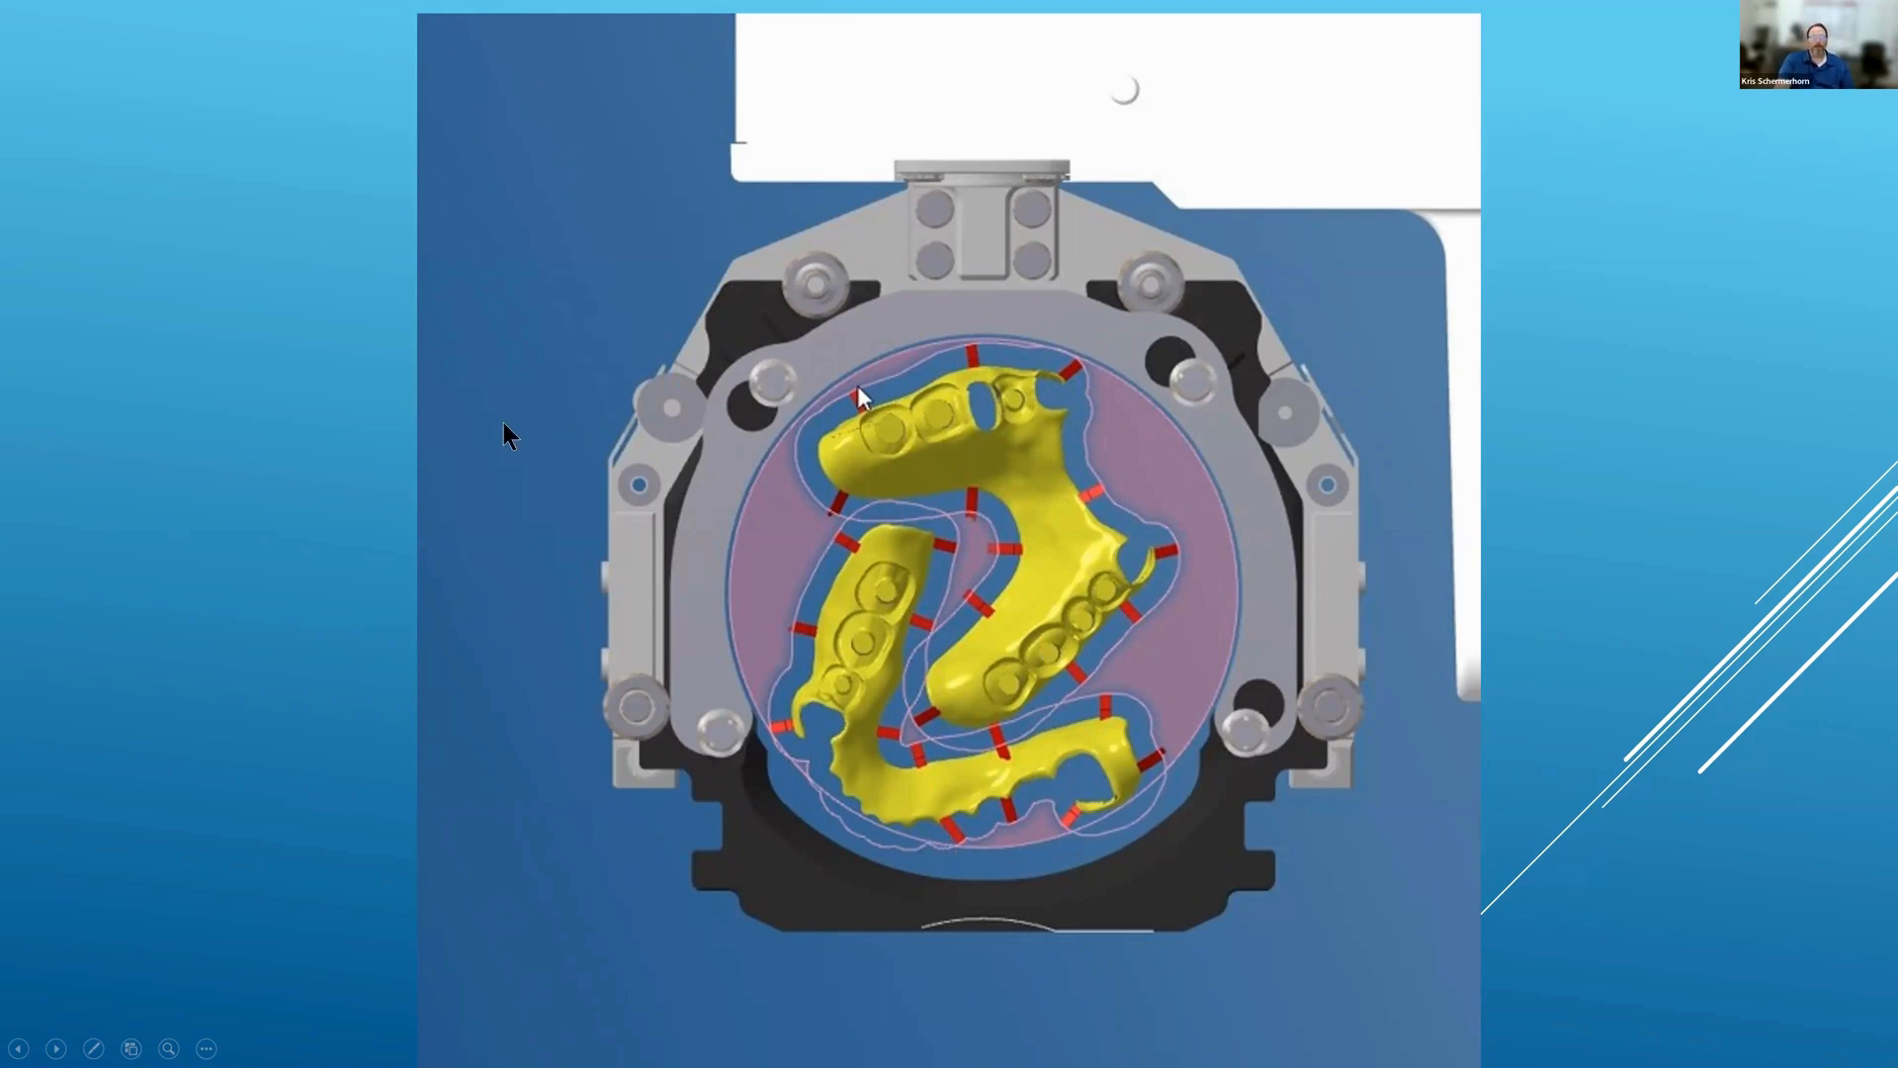
Step: Advance to the finished pink partial denture video slide and play the video
{"action": "key", "text": "Right"}
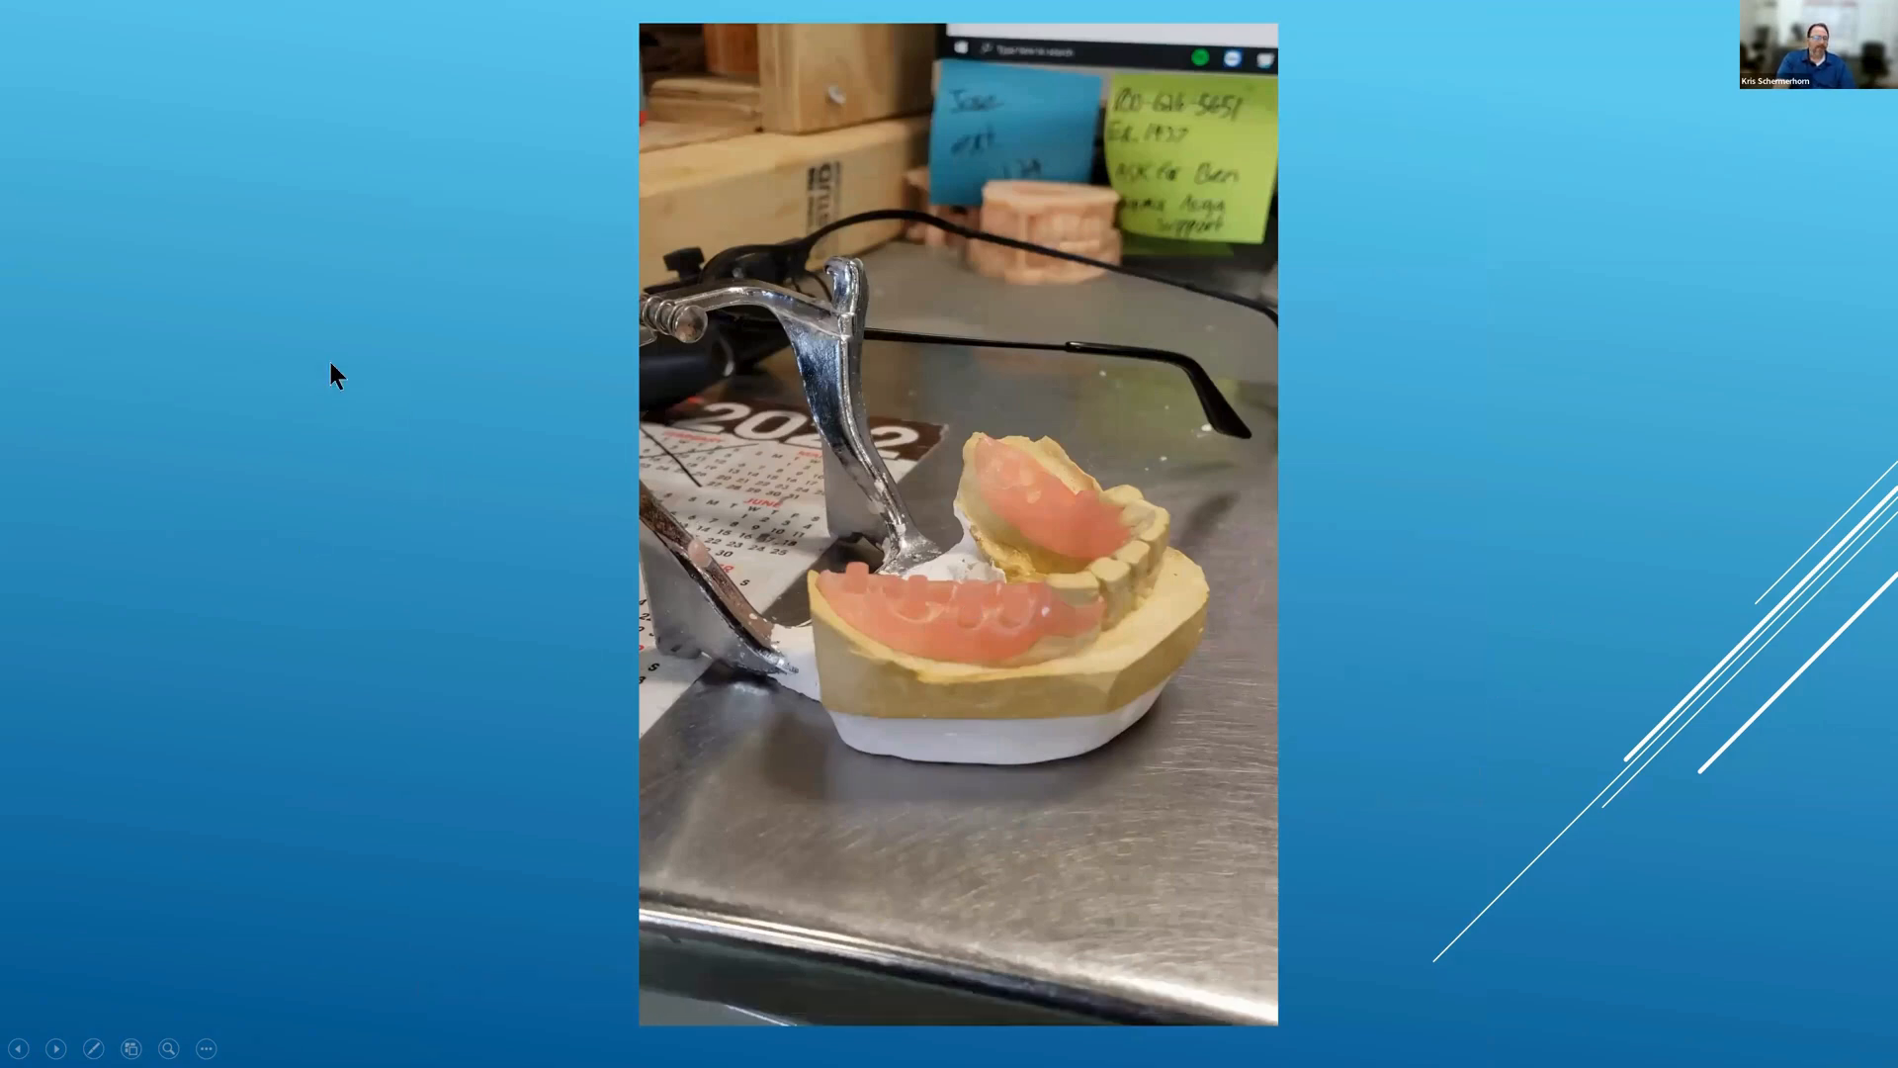
{"action": "left_click", "coordinate": [756, 771]}
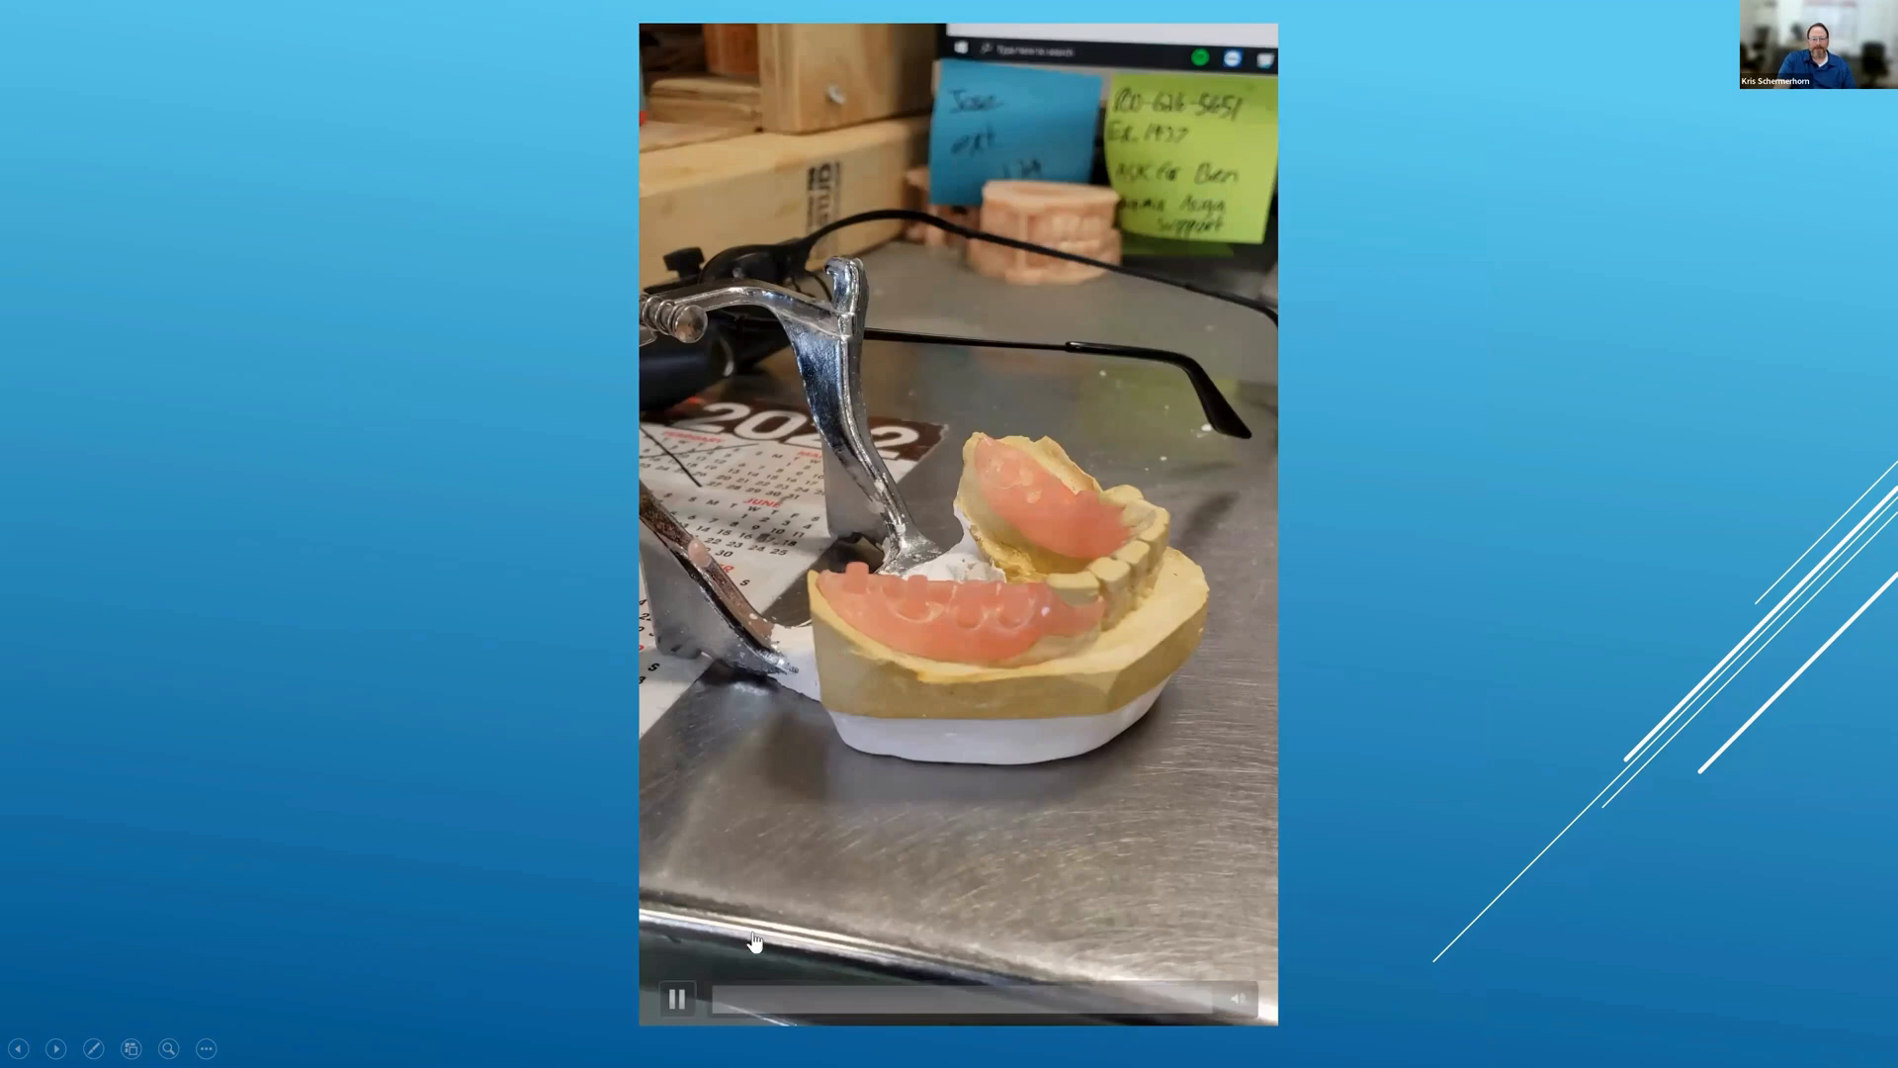